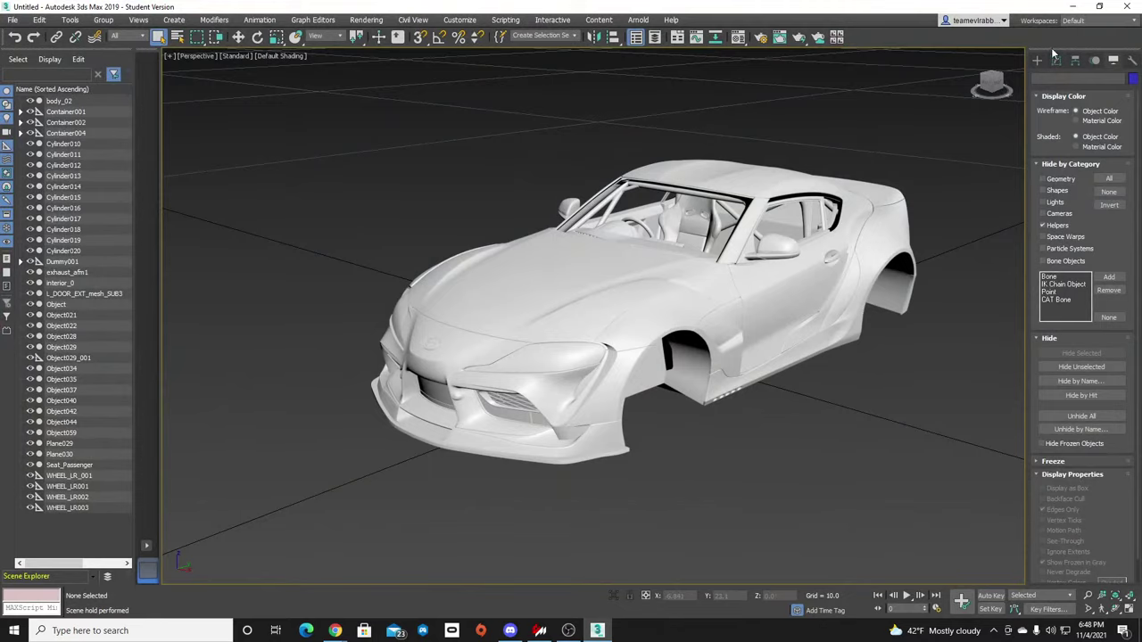
Delete the passenger seat from the car interior.
{"action": "left_click_drag", "start_coordinate": [1001, 90], "coordinate": [960, 98]}
{"action": "middle_click_drag", "start_coordinate": [796, 192], "coordinate": [790, 261], "text": "alt"}
{"action": "scroll", "coordinate": [787, 263], "scroll_direction": "up", "scroll_amount": 5}
{"action": "middle_click_drag", "start_coordinate": [696, 218], "coordinate": [747, 303], "text": "alt"}
{"action": "left_click", "coordinate": [561, 297]}
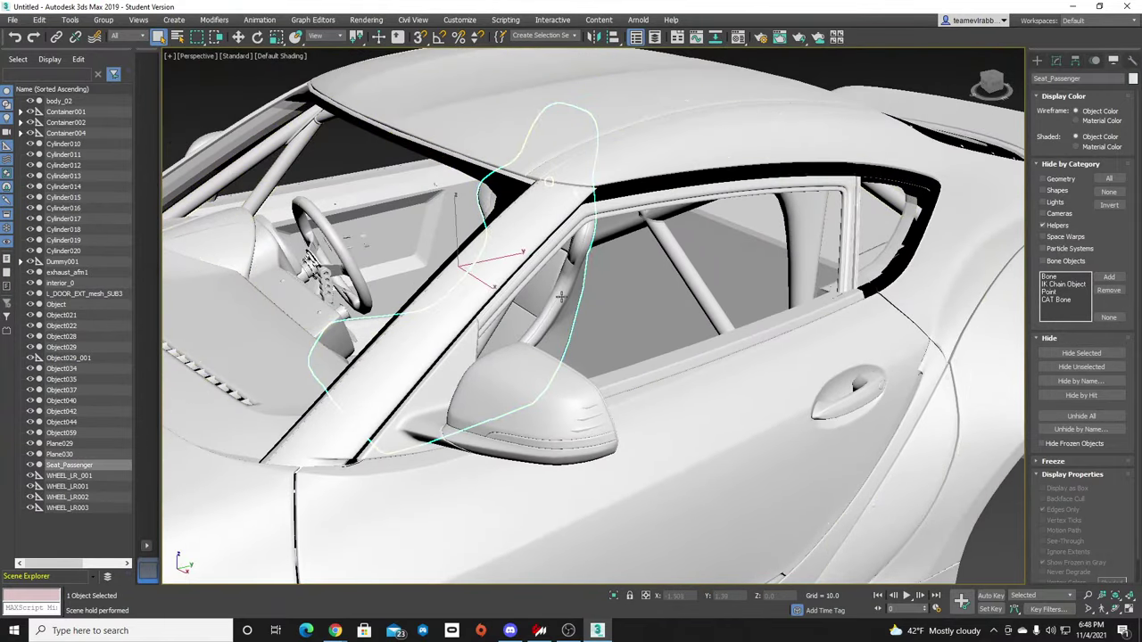
{"action": "key", "text": "Delete"}
Delete the pedal box assembly and the pedals in the driver's footwell.
{"action": "left_click_drag", "start_coordinate": [996, 87], "coordinate": [988, 93]}
{"action": "middle_click_drag", "start_coordinate": [447, 248], "coordinate": [735, 291]}
{"action": "scroll", "coordinate": [734, 291], "scroll_direction": "up", "scroll_amount": 5}
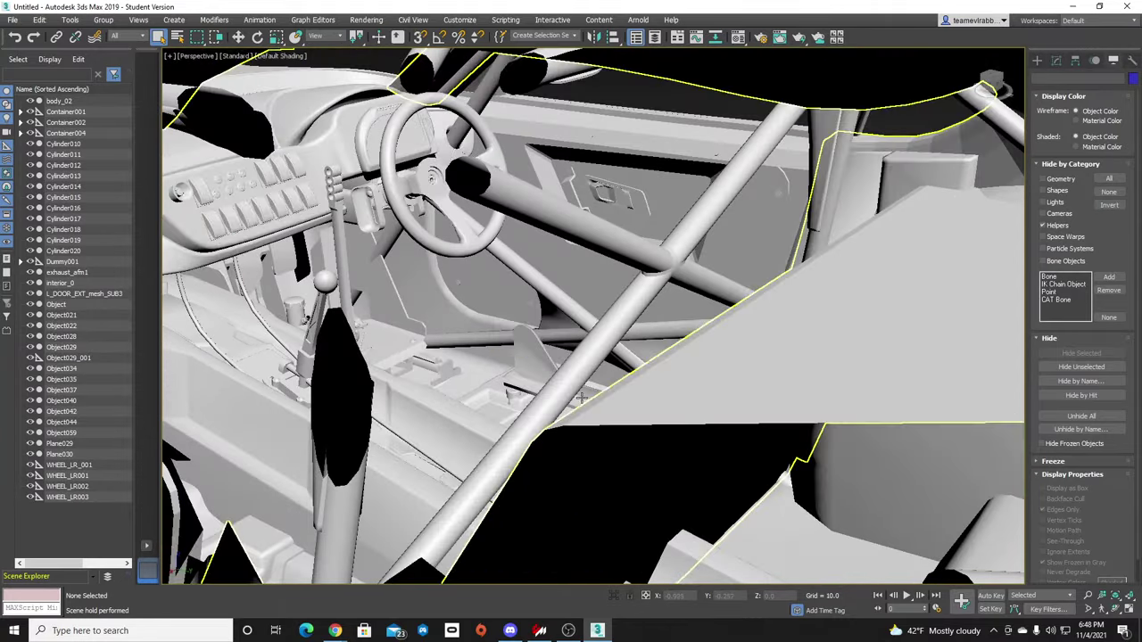
{"action": "middle_click_drag", "start_coordinate": [555, 354], "coordinate": [597, 371]}
{"action": "scroll", "coordinate": [597, 370], "scroll_direction": "up", "scroll_amount": 5}
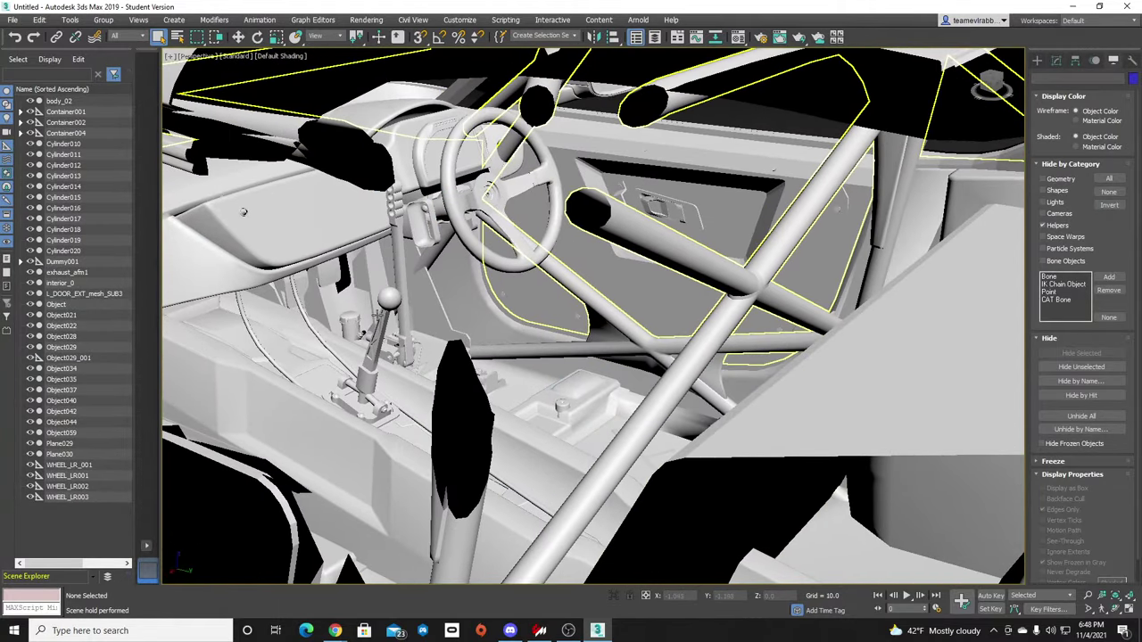
{"action": "left_click_drag", "start_coordinate": [989, 83], "coordinate": [985, 76]}
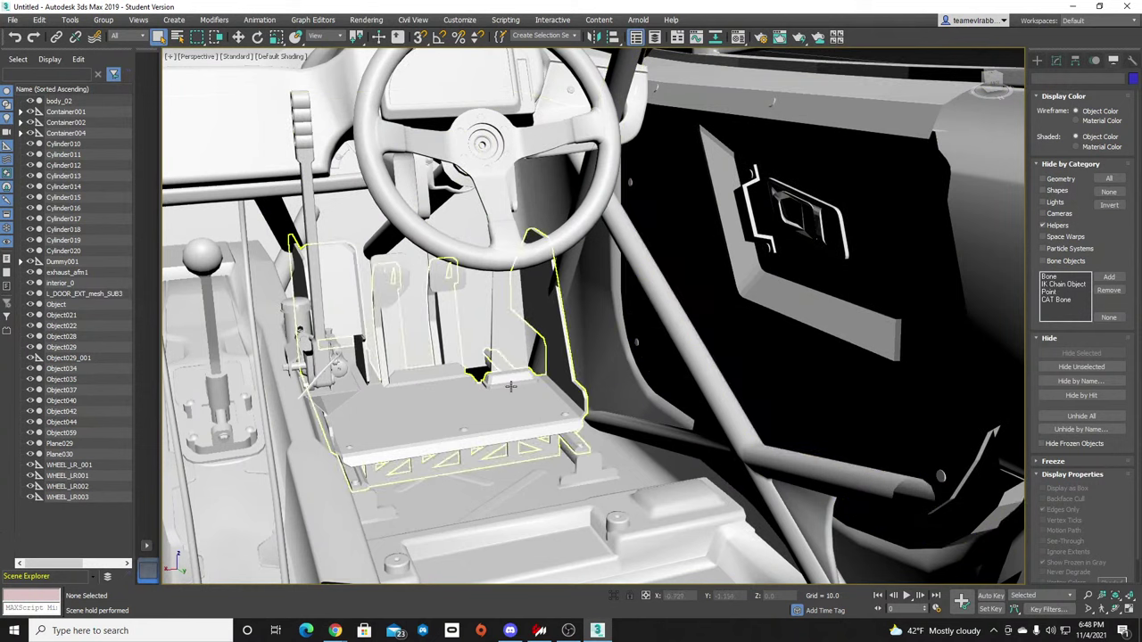
{"action": "left_click", "coordinate": [504, 403]}
{"action": "key", "text": "Delete"}
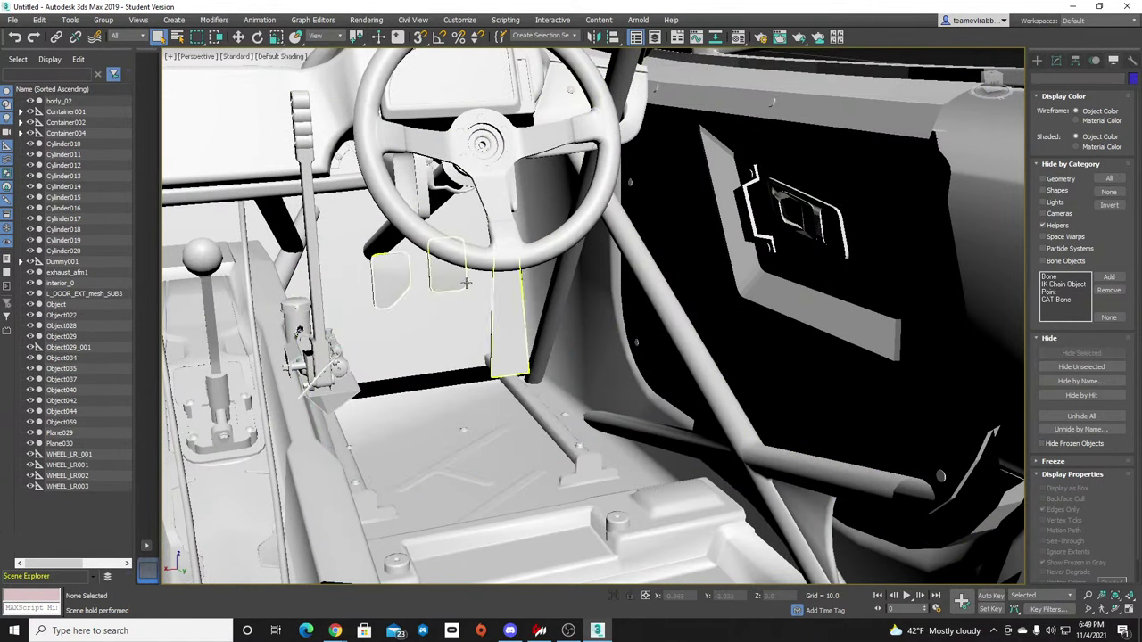
{"action": "left_click", "coordinate": [505, 300]}
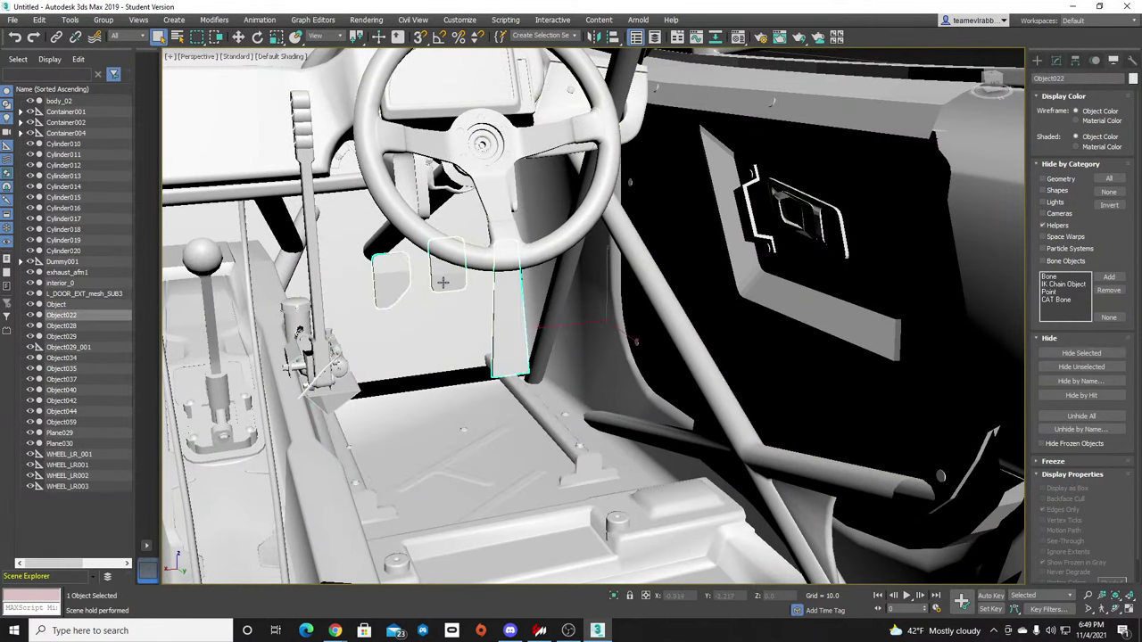
{"action": "key", "text": "Delete"}
Delete the parts of the handbrake lever assembly standing beside the centre tunnel.
{"action": "middle_click_drag", "start_coordinate": [446, 352], "coordinate": [620, 367]}
{"action": "left_click", "coordinate": [504, 380]}
{"action": "key", "text": "Delete"}
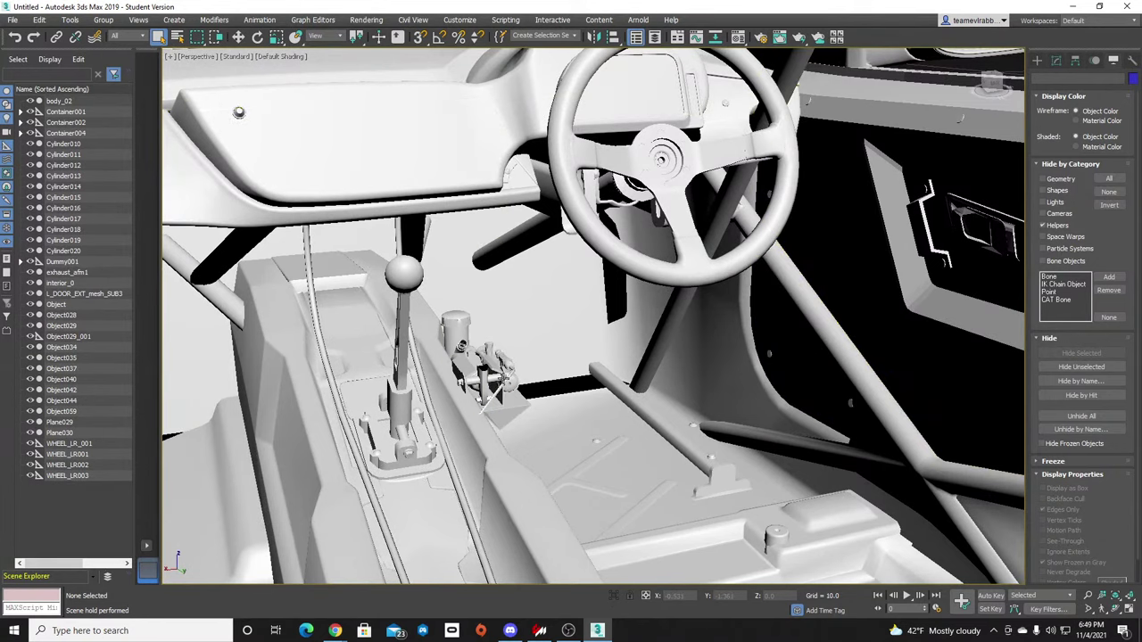
{"action": "left_click", "coordinate": [502, 380]}
{"action": "key", "text": "Delete"}
{"action": "left_click", "coordinate": [514, 398]}
{"action": "key", "text": "Delete"}
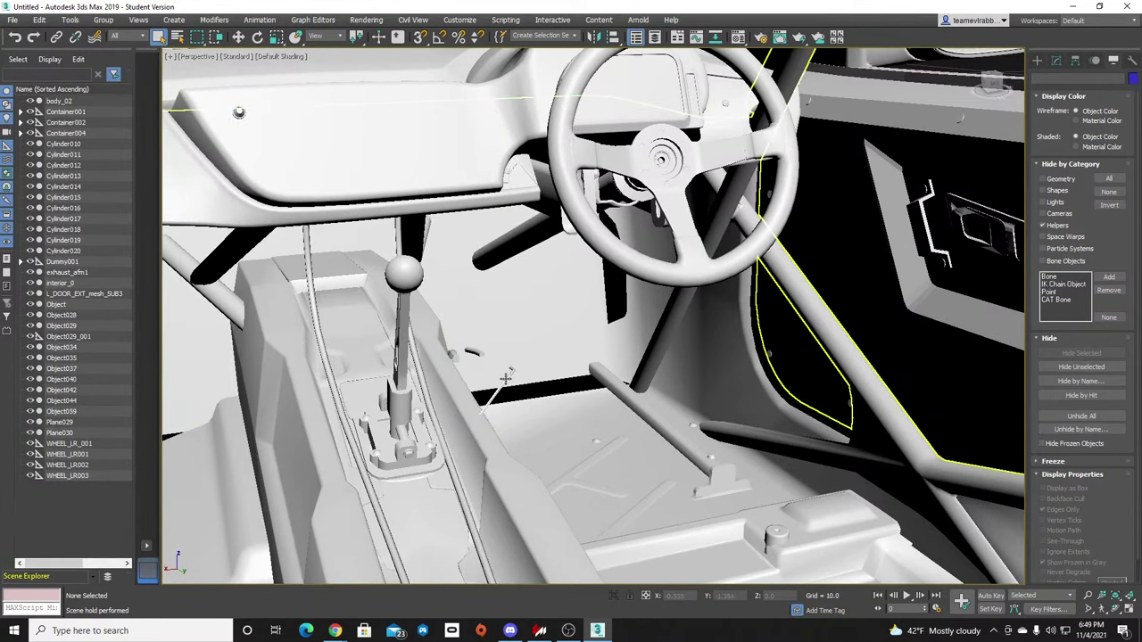
Delete the leftover handbrake cable pieces, including Holden_cables05, near the centre tunnel.
{"action": "left_click", "coordinate": [511, 375]}
{"action": "scroll", "coordinate": [512, 376], "scroll_direction": "down", "scroll_amount": 2}
{"action": "left_click", "coordinate": [482, 359]}
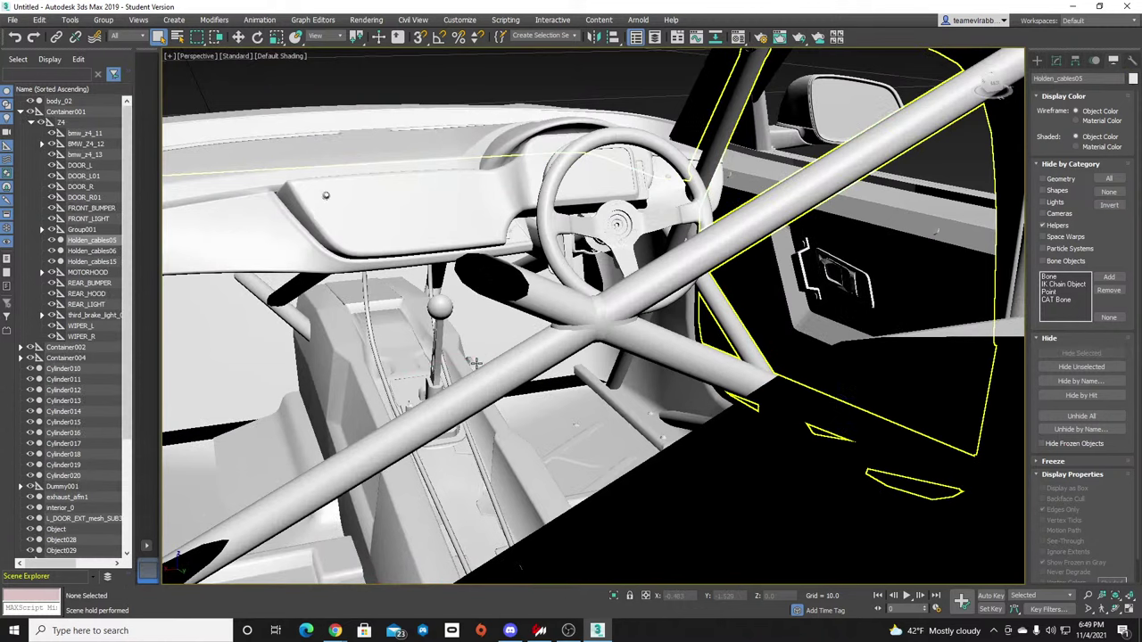
{"action": "key", "text": "Delete"}
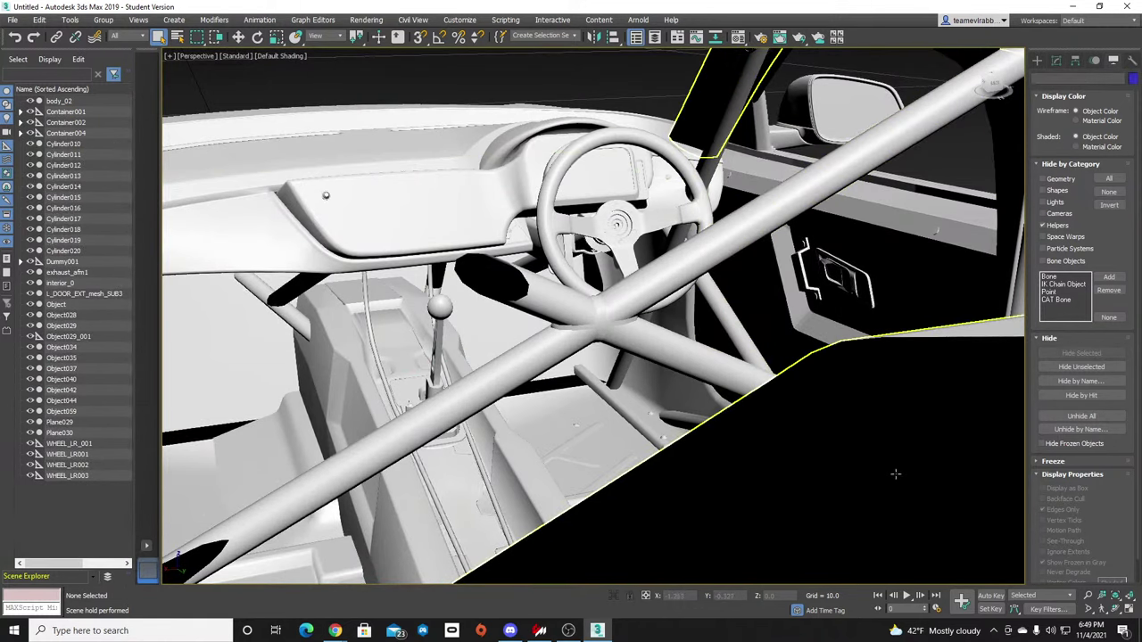
Select the gear shifter on the centre tunnel and view it within the whole car.
{"action": "middle_click_drag", "start_coordinate": [762, 459], "coordinate": [819, 479], "text": "alt"}
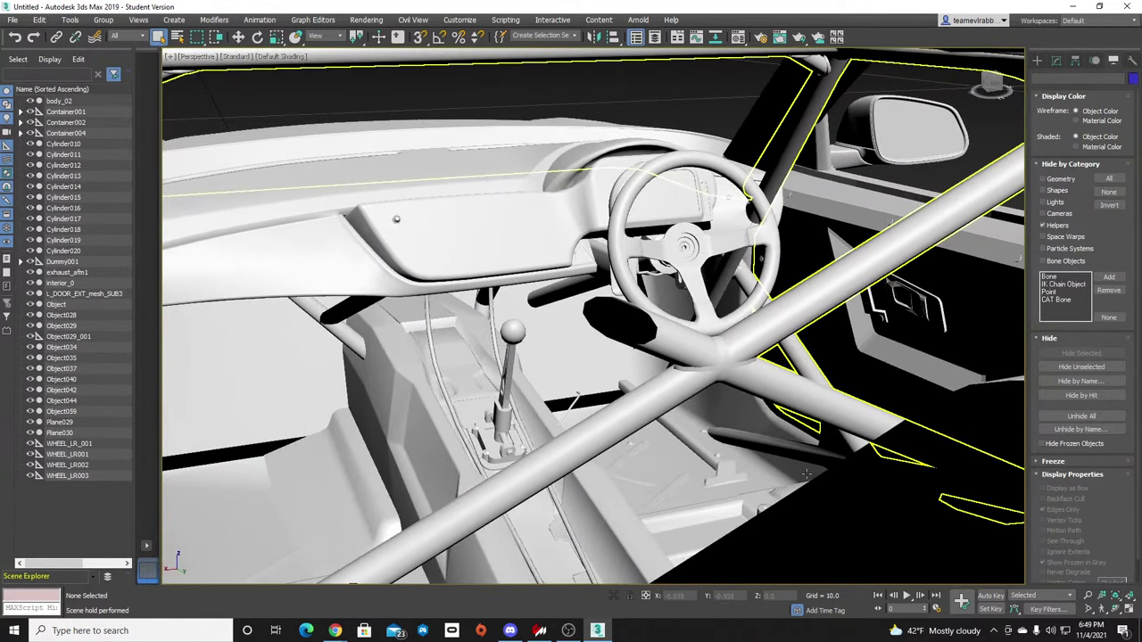
{"action": "left_click", "coordinate": [504, 438]}
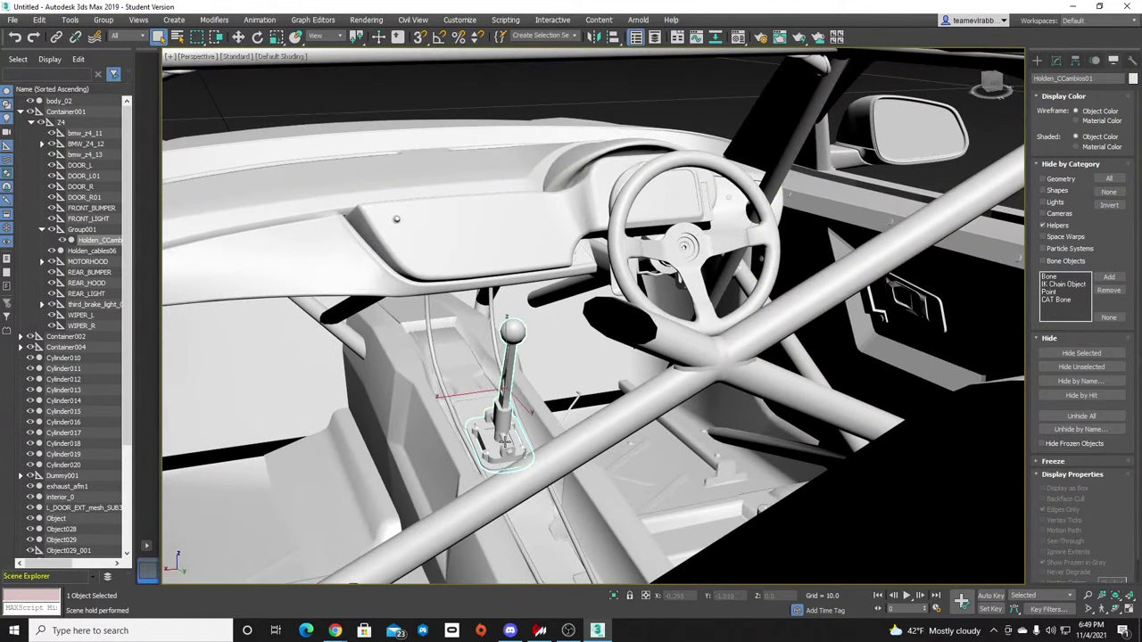
{"action": "middle_click_drag", "start_coordinate": [507, 440], "coordinate": [561, 447]}
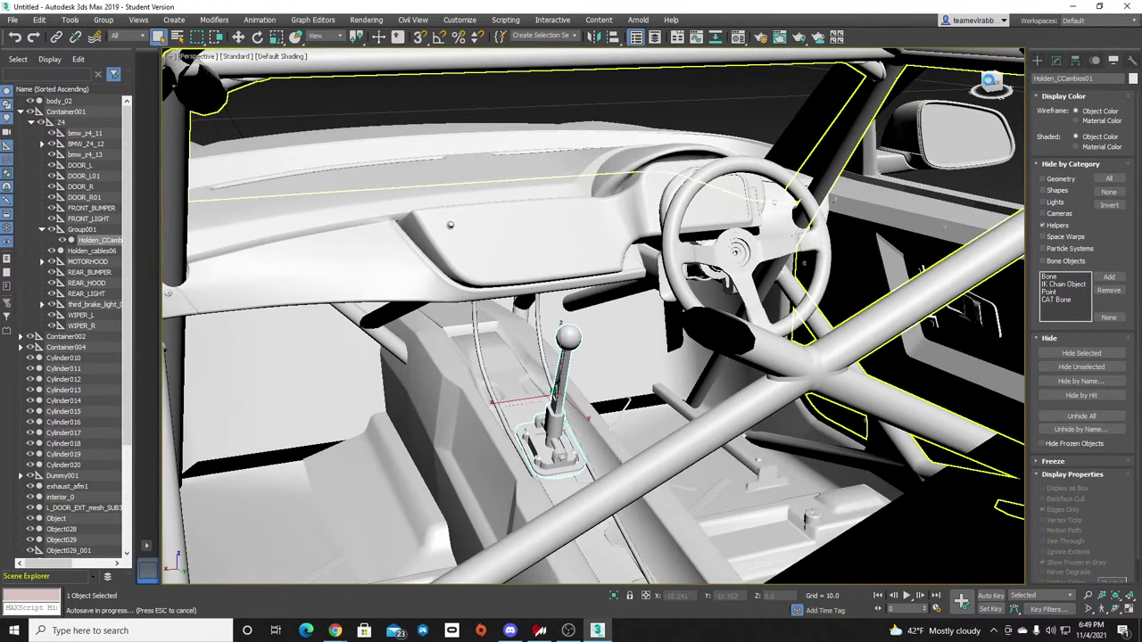
{"action": "scroll", "coordinate": [450, 225], "scroll_direction": "down", "scroll_amount": 10}
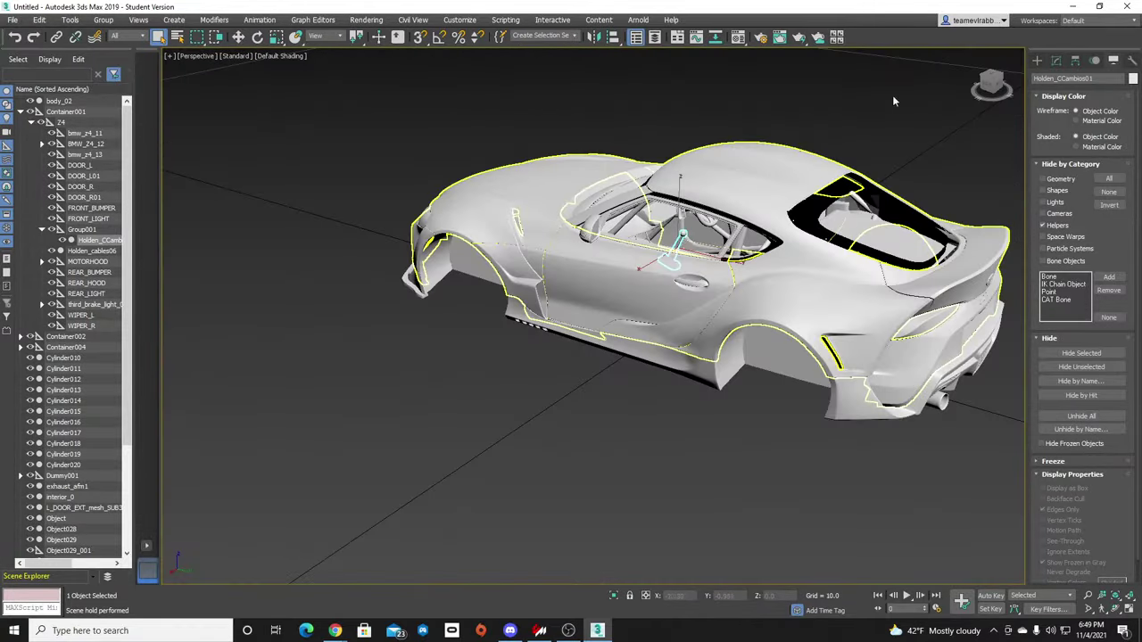
{"action": "left_click_drag", "start_coordinate": [991, 83], "coordinate": [1047, 86]}
Switch to Content Manager, filter the cars by "evlrabbit" and open the EvlRabbit Supra A90 in the CM Showroom.
{"action": "left_click", "coordinate": [539, 629]}
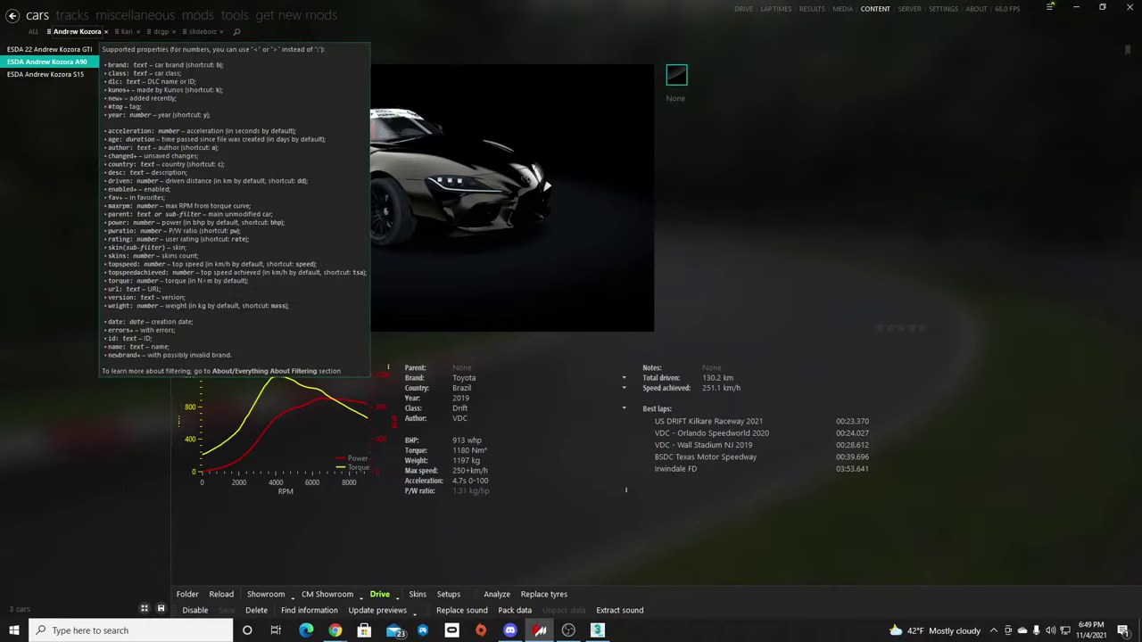
{"action": "left_click", "coordinate": [236, 32]}
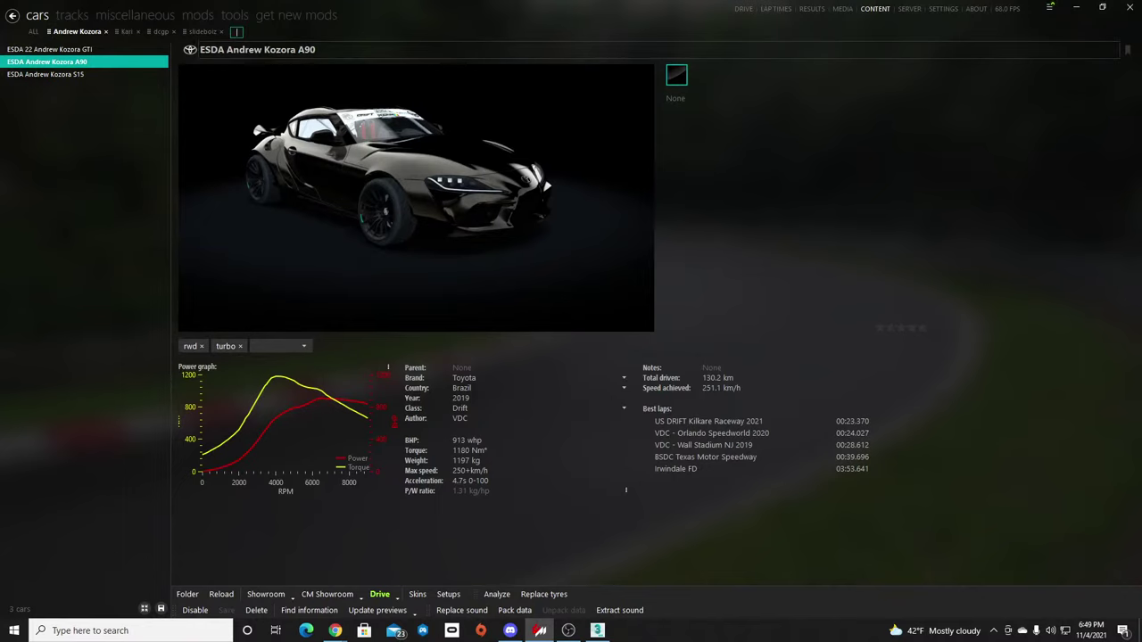
{"action": "type", "text": "evlrabbit"}
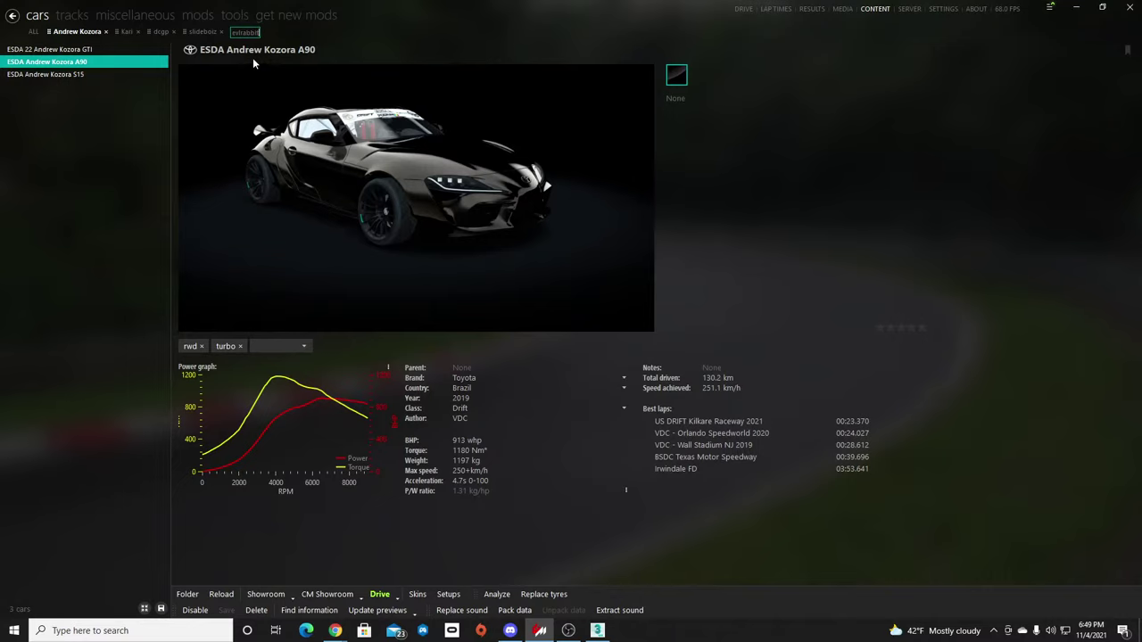
{"action": "key", "text": "Return"}
{"action": "left_click", "coordinate": [347, 596]}
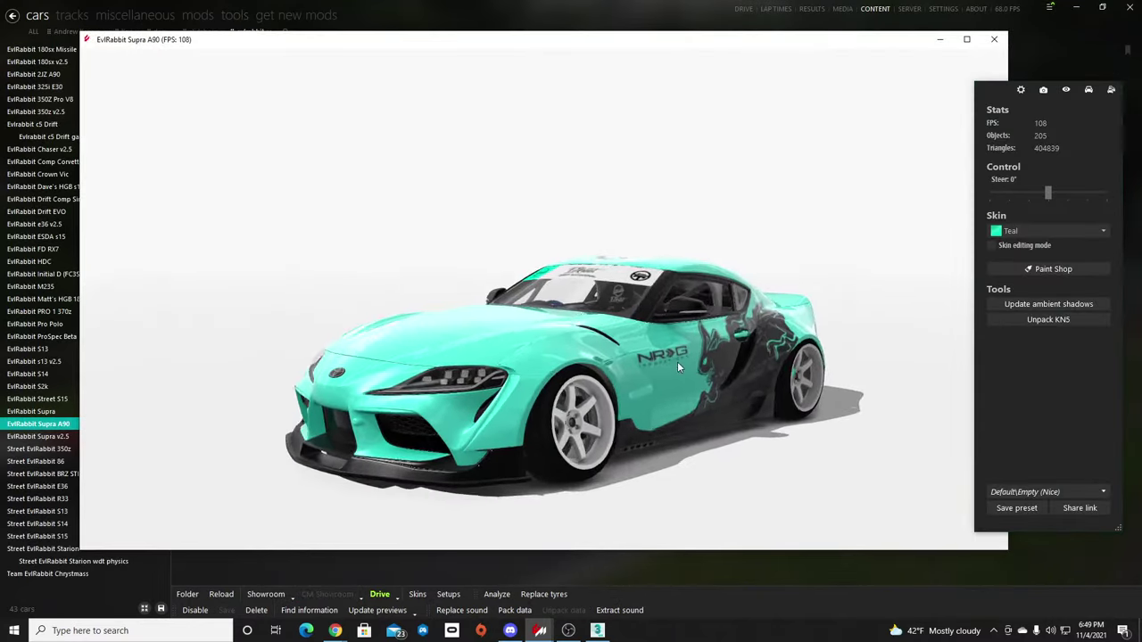
Examine the EvlRabbit Supra A90 from several angles, check its windshield glass, and close the showroom.
{"action": "left_click_drag", "start_coordinate": [677, 362], "coordinate": [689, 288]}
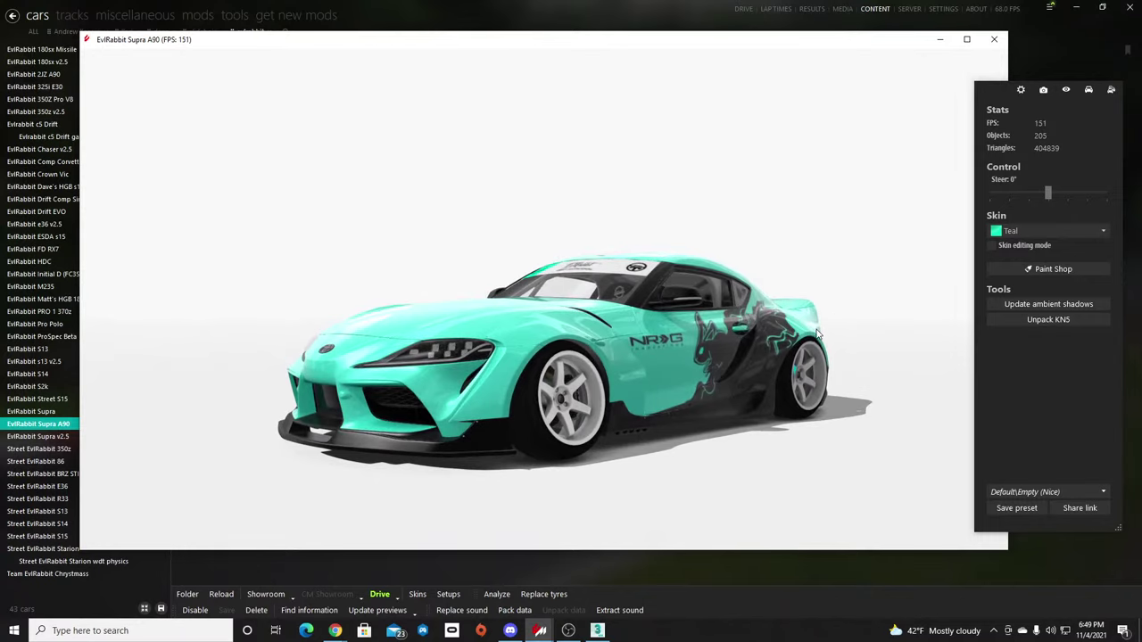
{"action": "mouse_move", "coordinate": [767, 353]}
{"action": "left_mouse_down"}
{"action": "mouse_move", "coordinate": [744, 373]}
{"action": "mouse_move", "coordinate": [782, 368]}
{"action": "left_mouse_up"}
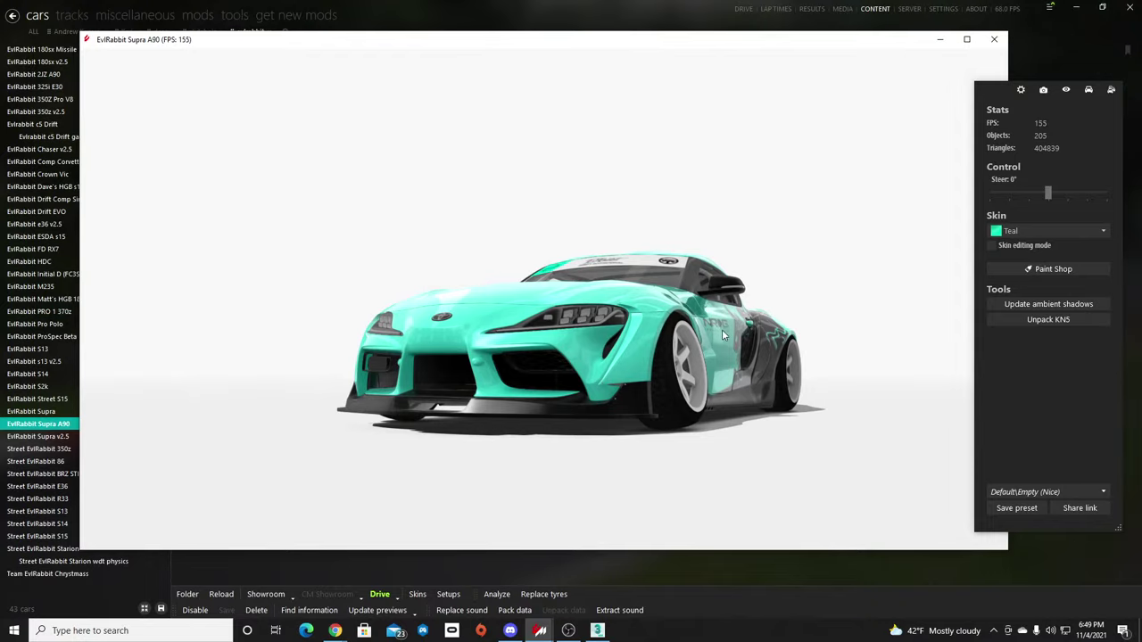
{"action": "left_click_drag", "start_coordinate": [721, 329], "coordinate": [604, 310]}
{"action": "left_click", "coordinate": [613, 302]}
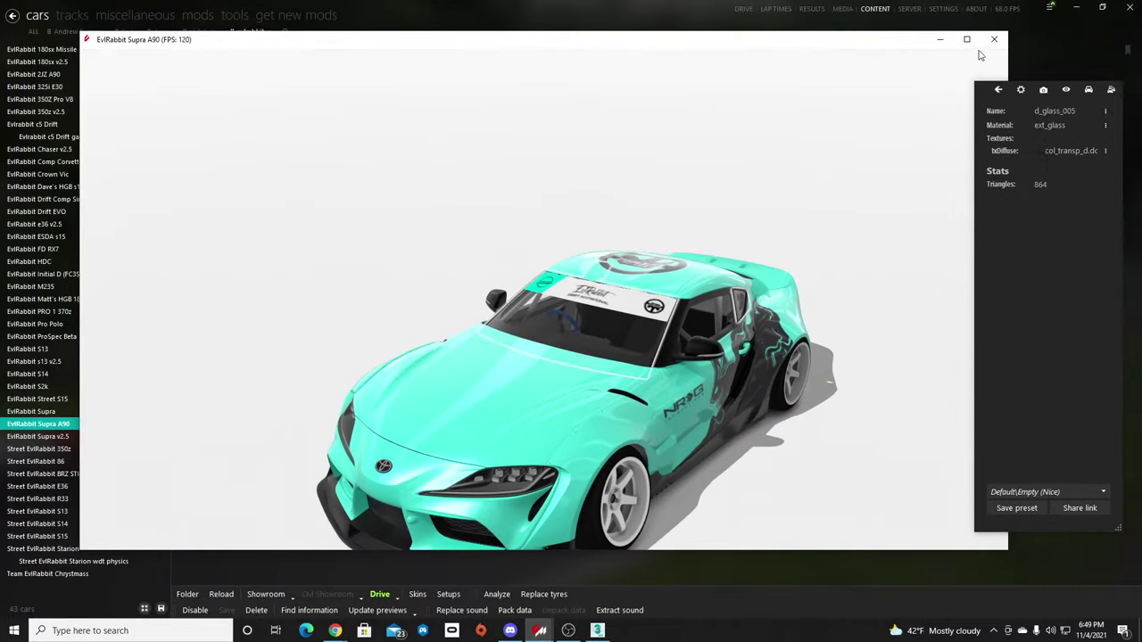
{"action": "left_click", "coordinate": [994, 39]}
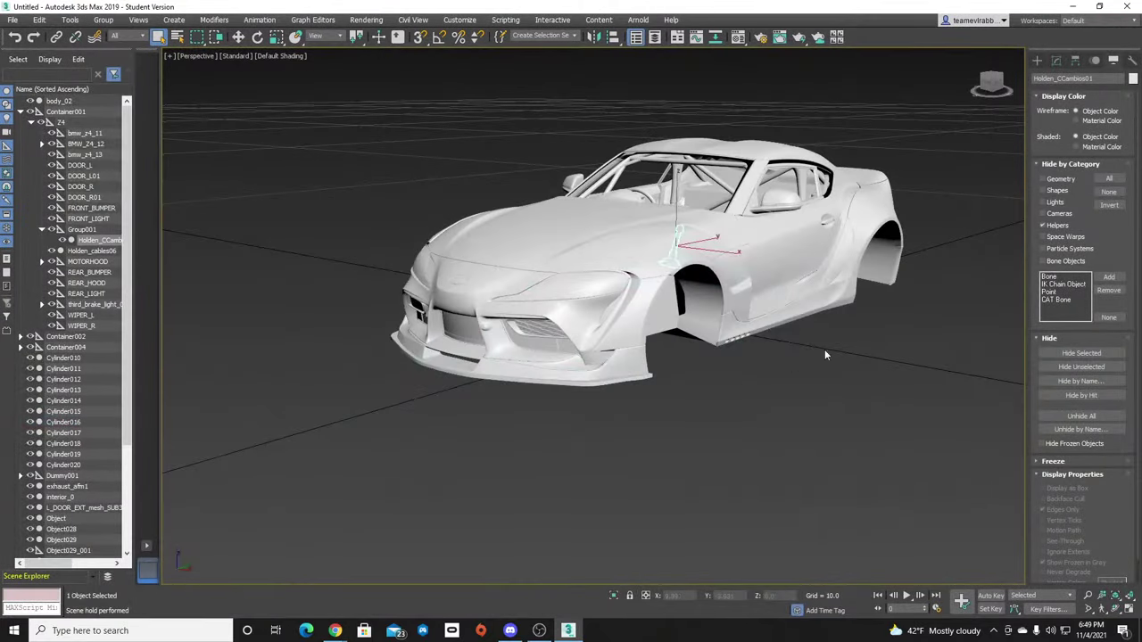
In 3ds Max, delete the STEER_HR steering wheel group together with its child objects.
{"action": "middle_click_drag", "start_coordinate": [747, 260], "coordinate": [647, 341]}
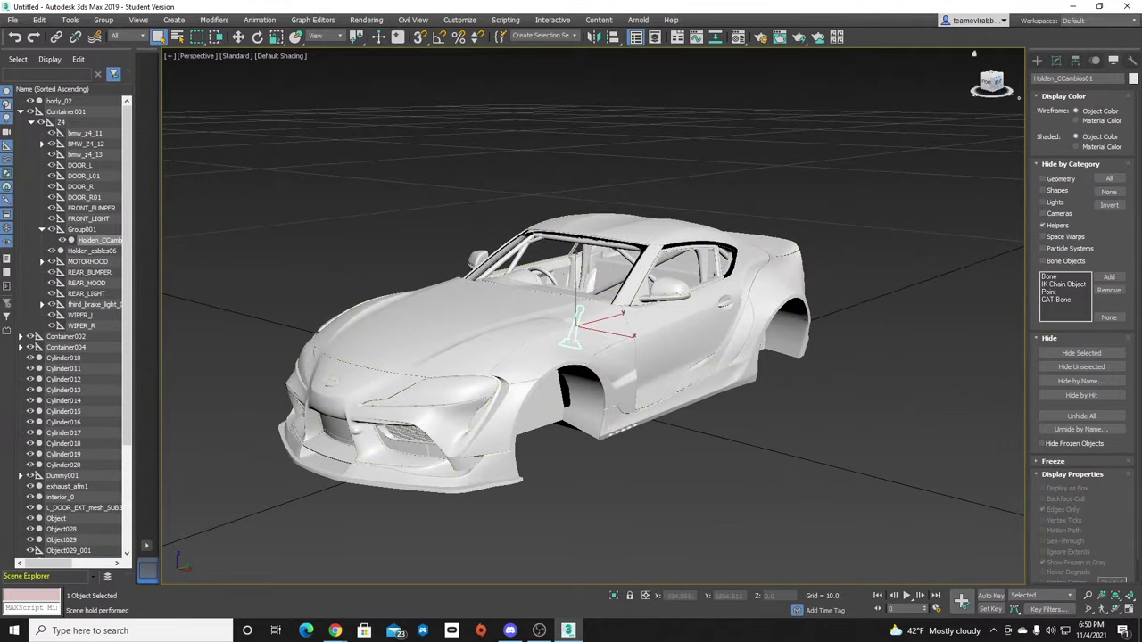
{"action": "left_click_drag", "start_coordinate": [998, 83], "coordinate": [976, 115]}
{"action": "scroll", "coordinate": [510, 298], "scroll_direction": "up", "scroll_amount": 10}
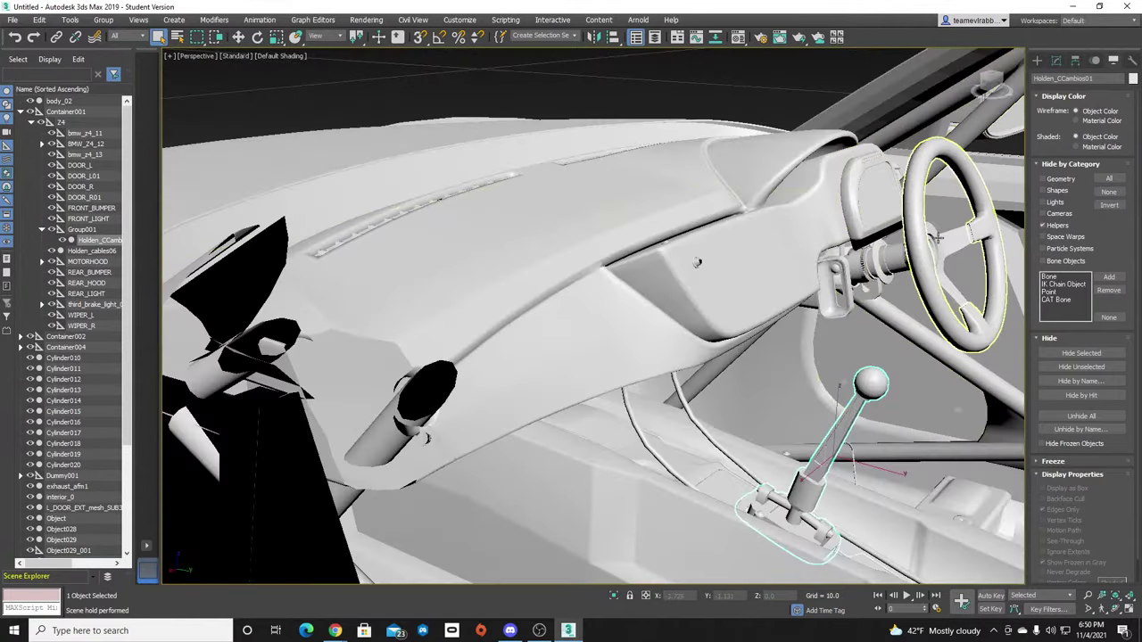
{"action": "scroll", "coordinate": [937, 238], "scroll_direction": "down", "scroll_amount": 5}
{"action": "middle_click_drag", "start_coordinate": [826, 273], "coordinate": [848, 332]}
{"action": "left_click", "coordinate": [843, 366]}
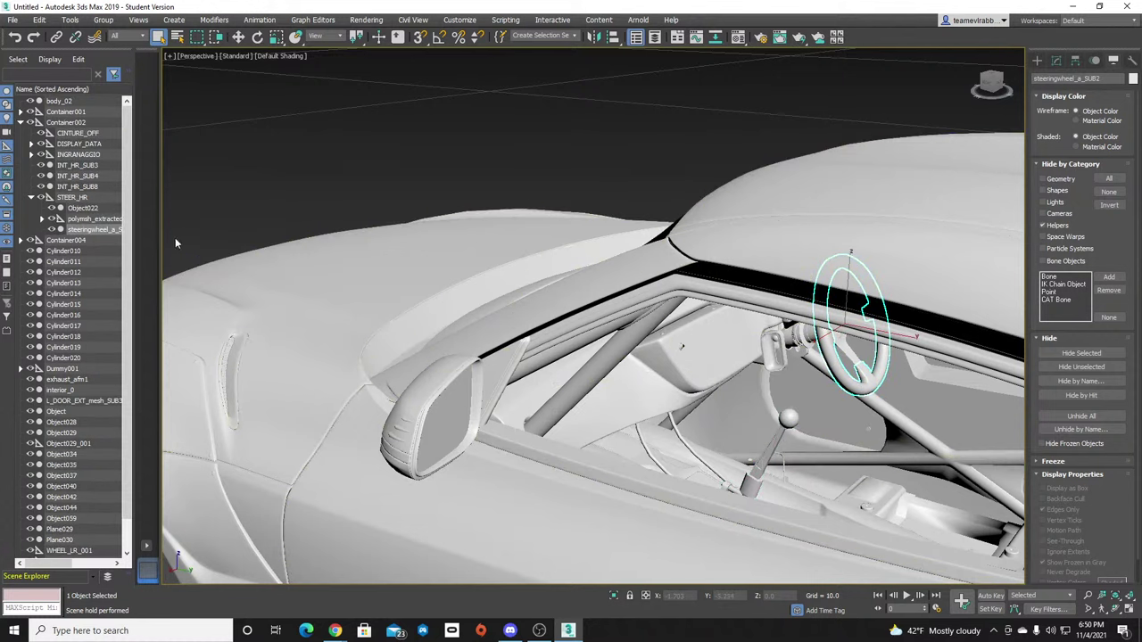
{"action": "left_click", "coordinate": [82, 198]}
{"action": "double_click", "coordinate": [82, 198]}
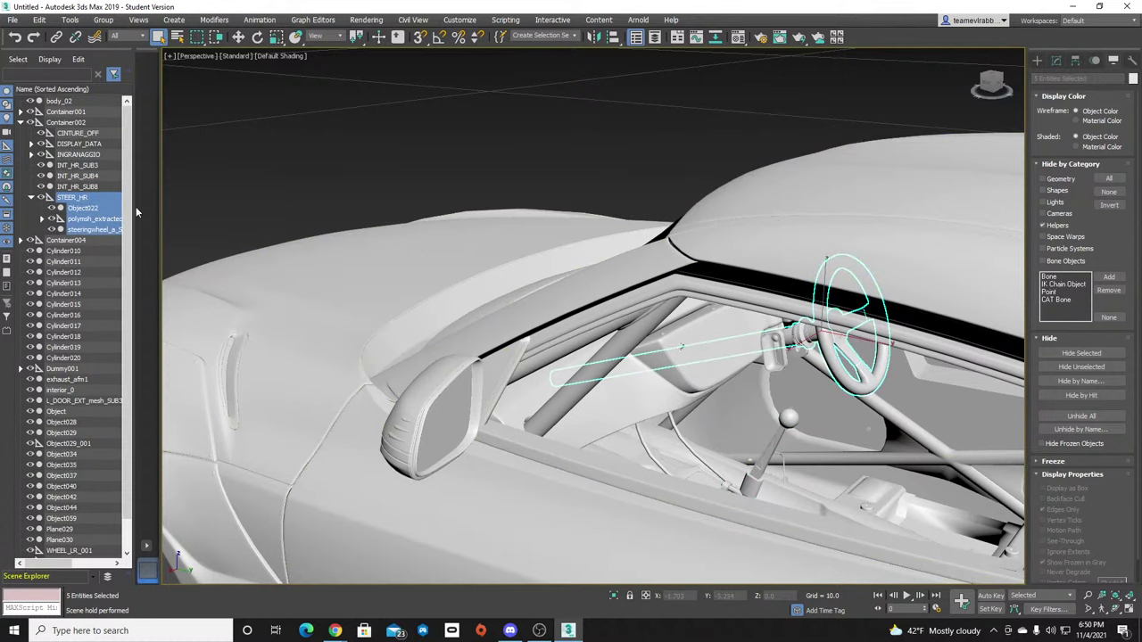
{"action": "key", "text": "Delete"}
Delete the DISPLAY_DATA group with all its LCD and LED elements from the dashboard gauge cluster.
{"action": "scroll", "coordinate": [805, 354], "scroll_direction": "up", "scroll_amount": 5}
{"action": "scroll", "coordinate": [762, 236], "scroll_direction": "down", "scroll_amount": 2}
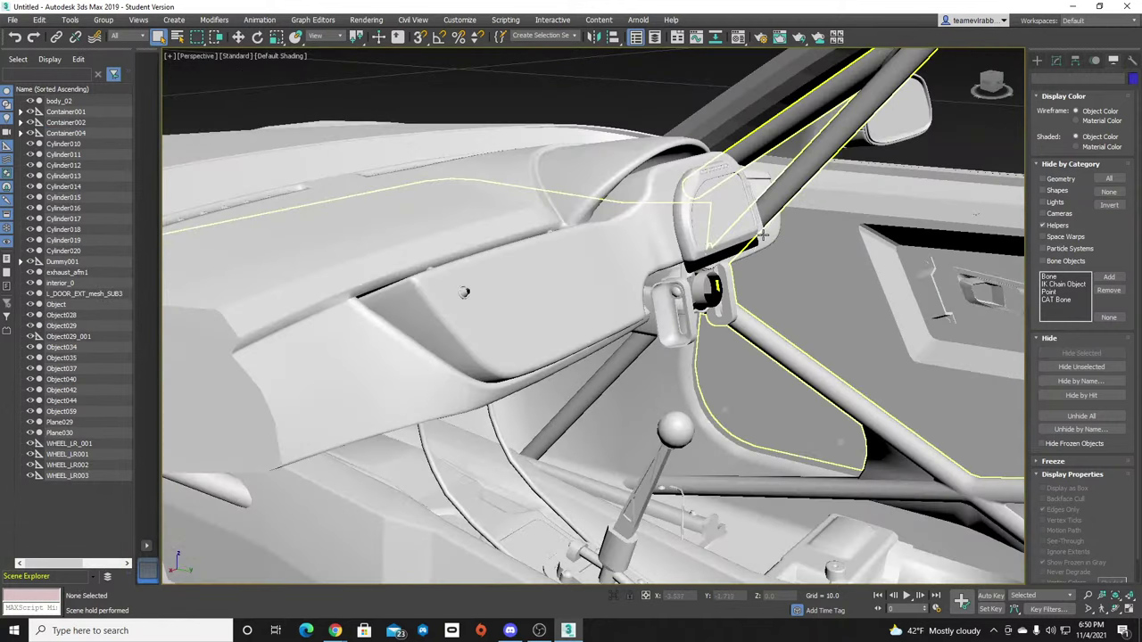
{"action": "middle_click_drag", "start_coordinate": [763, 233], "coordinate": [719, 211], "text": "alt"}
{"action": "left_click", "coordinate": [719, 211]}
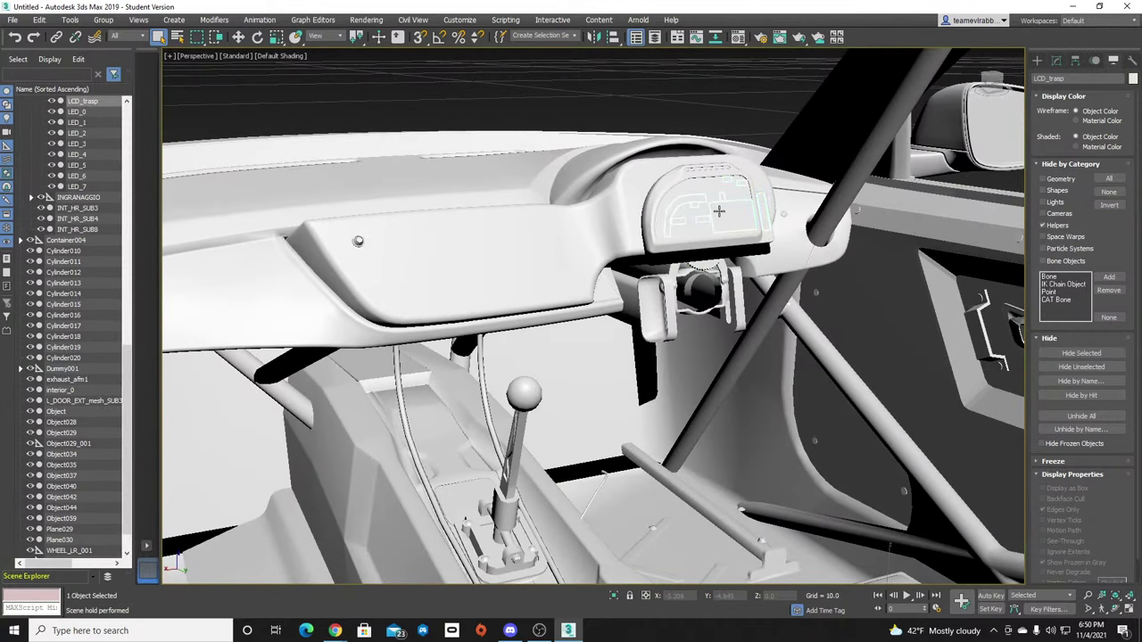
{"action": "left_click", "coordinate": [719, 210]}
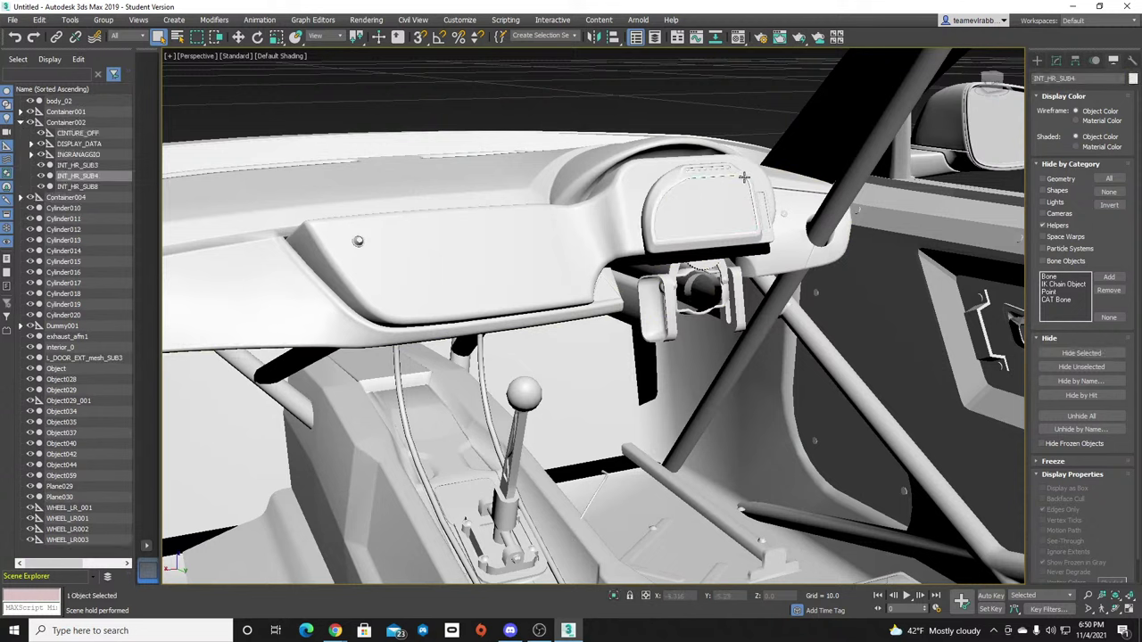
{"action": "left_click", "coordinate": [546, 507]}
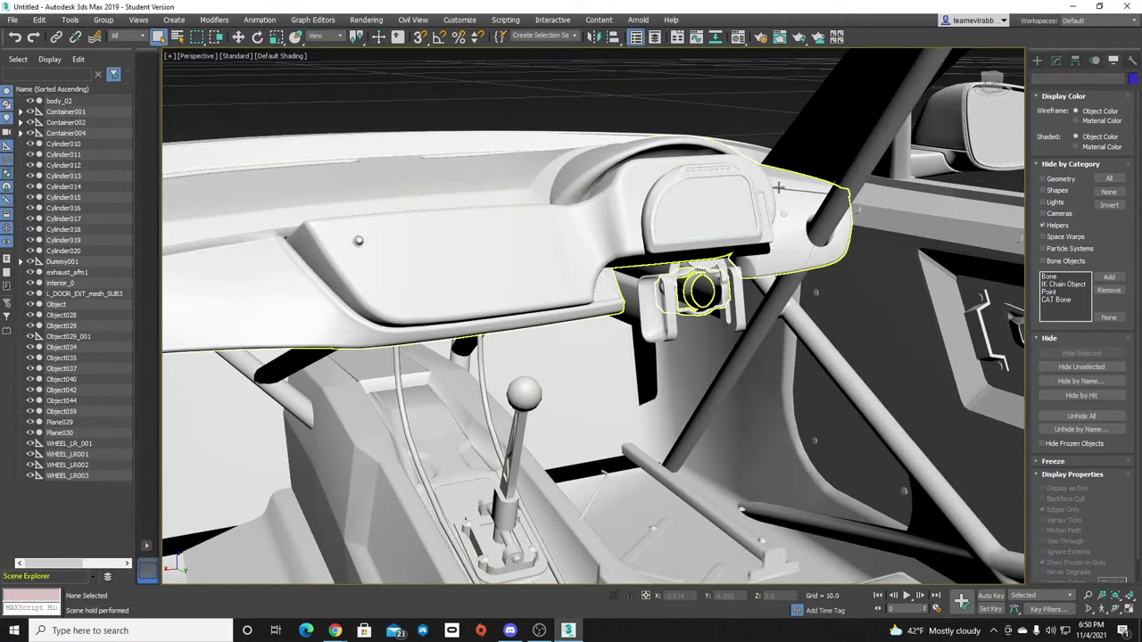
{"action": "left_click", "coordinate": [676, 312]}
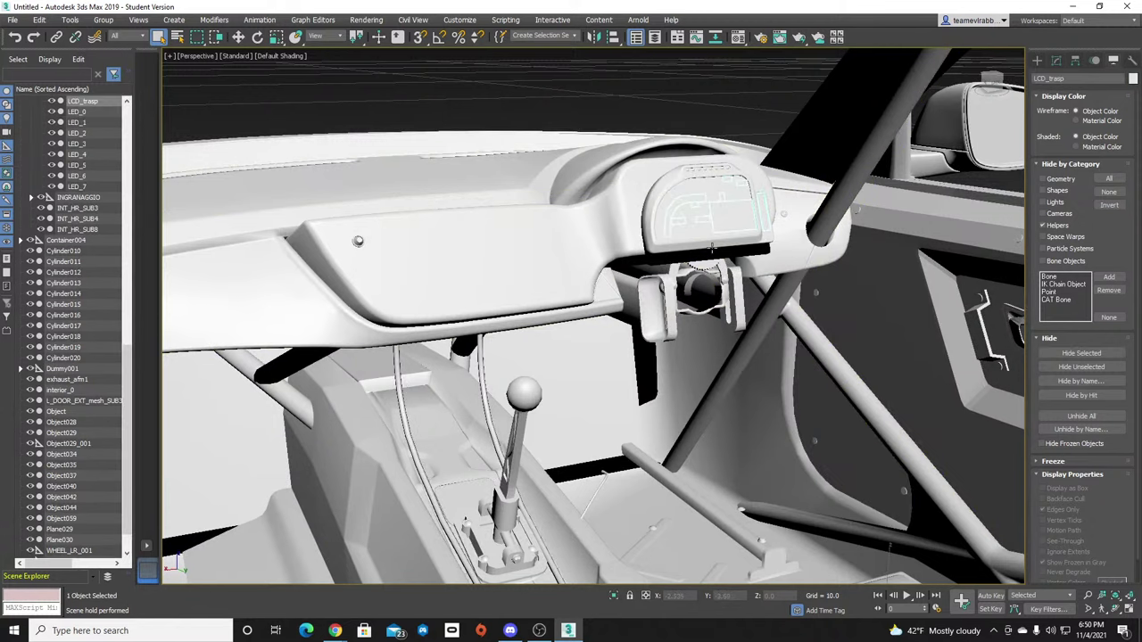
{"action": "scroll", "coordinate": [82, 161], "scroll_direction": "up", "scroll_amount": 9}
{"action": "scroll", "coordinate": [82, 161], "scroll_direction": "up", "scroll_amount": 9}
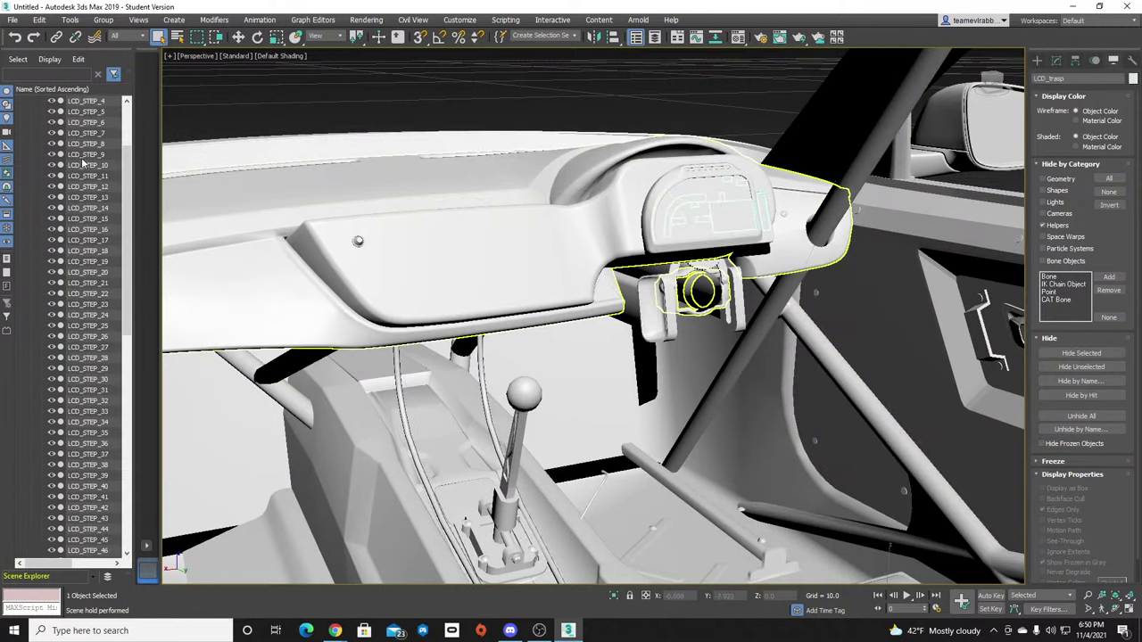
{"action": "double_click", "coordinate": [80, 144]}
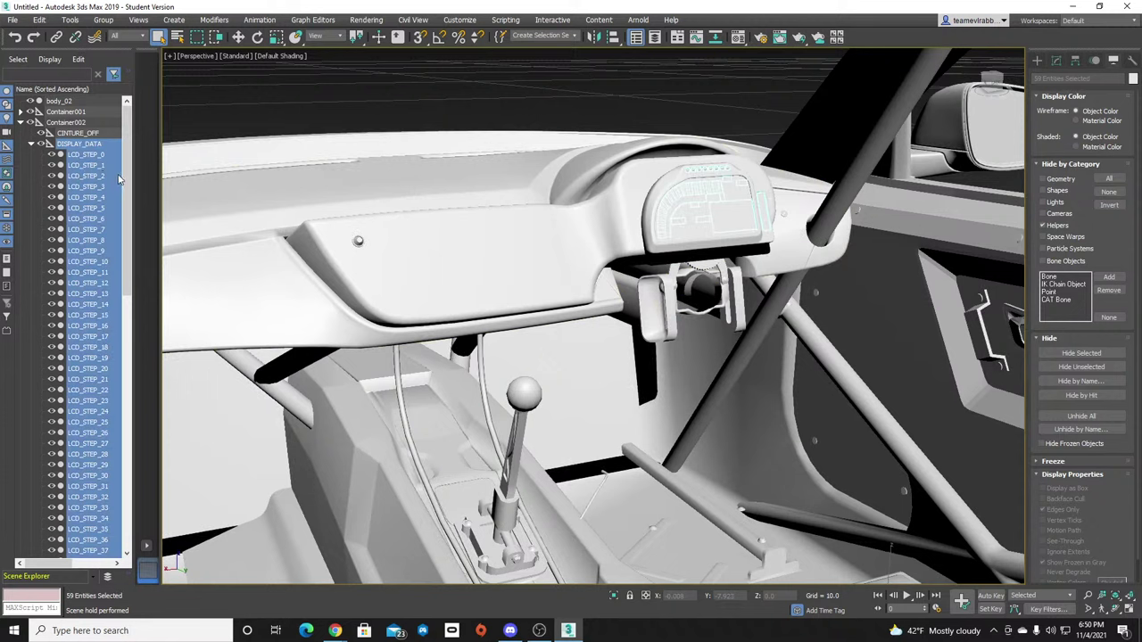
{"action": "key", "text": "Delete"}
Delete the INT_HR_SUB4 and INT_HR_SUB3 gauge cluster pieces and the dashboard shell around them.
{"action": "left_click", "coordinate": [704, 203]}
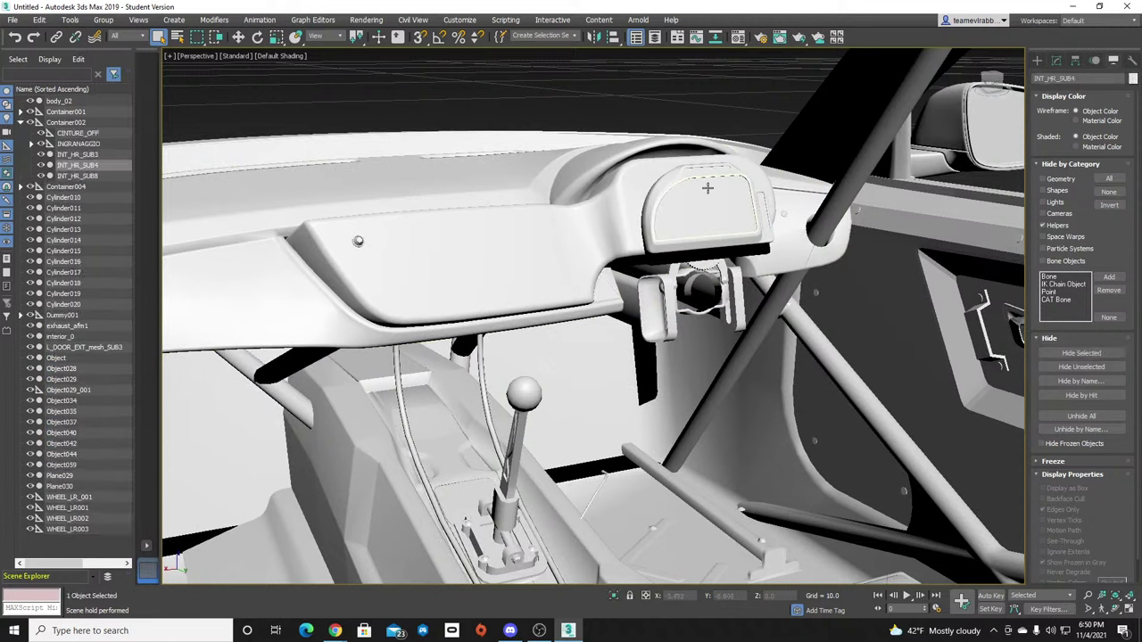
{"action": "key", "text": "alt+h"}
{"action": "left_click", "coordinate": [735, 171]}
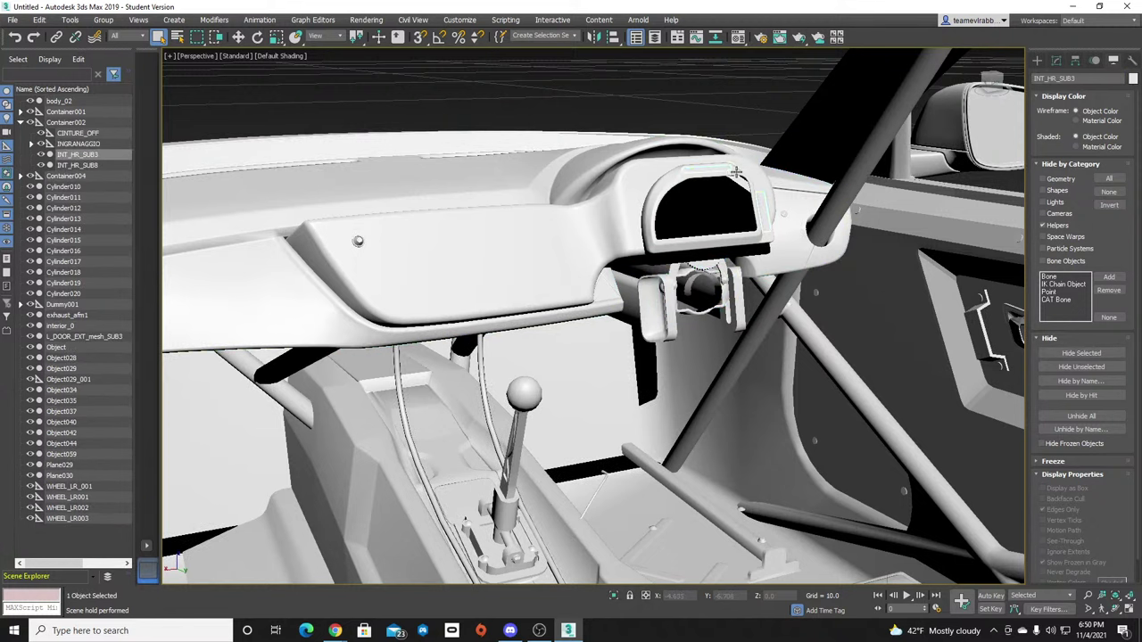
{"action": "key", "text": "Delete"}
{"action": "left_click", "coordinate": [717, 176]}
{"action": "key", "text": "Delete"}
Delete the toothed Cylinder in the INGRANAGGIO group at the steering column.
{"action": "scroll", "coordinate": [724, 224], "scroll_direction": "down", "scroll_amount": 4}
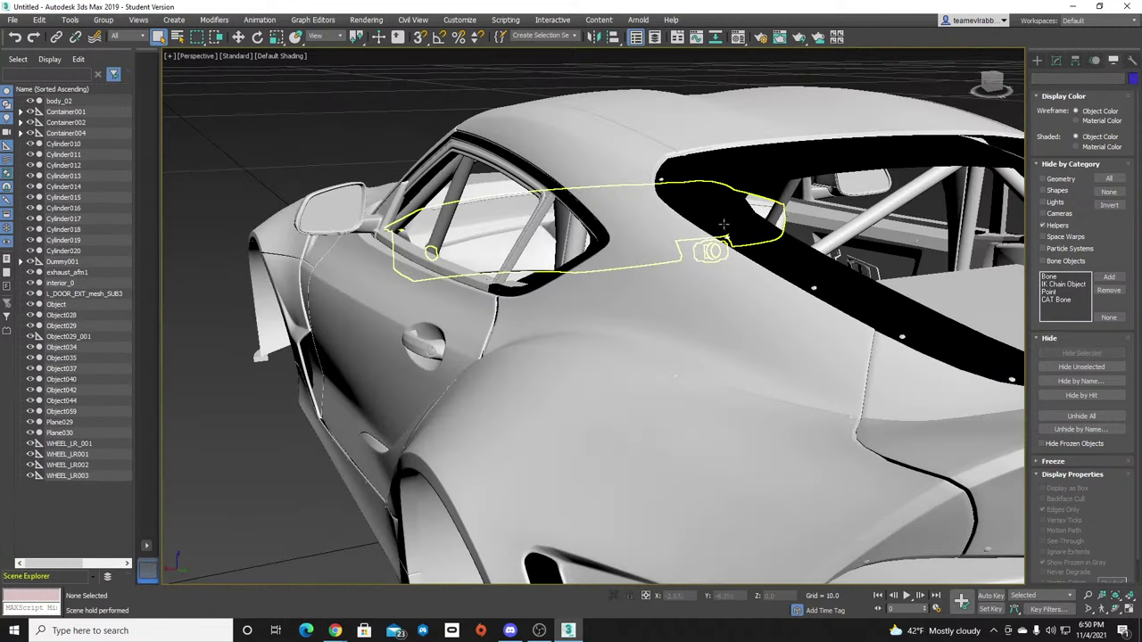
{"action": "key", "text": "shift+z"}
{"action": "key", "text": "shift+z"}
{"action": "key", "text": "shift+z"}
{"action": "key", "text": "shift+z"}
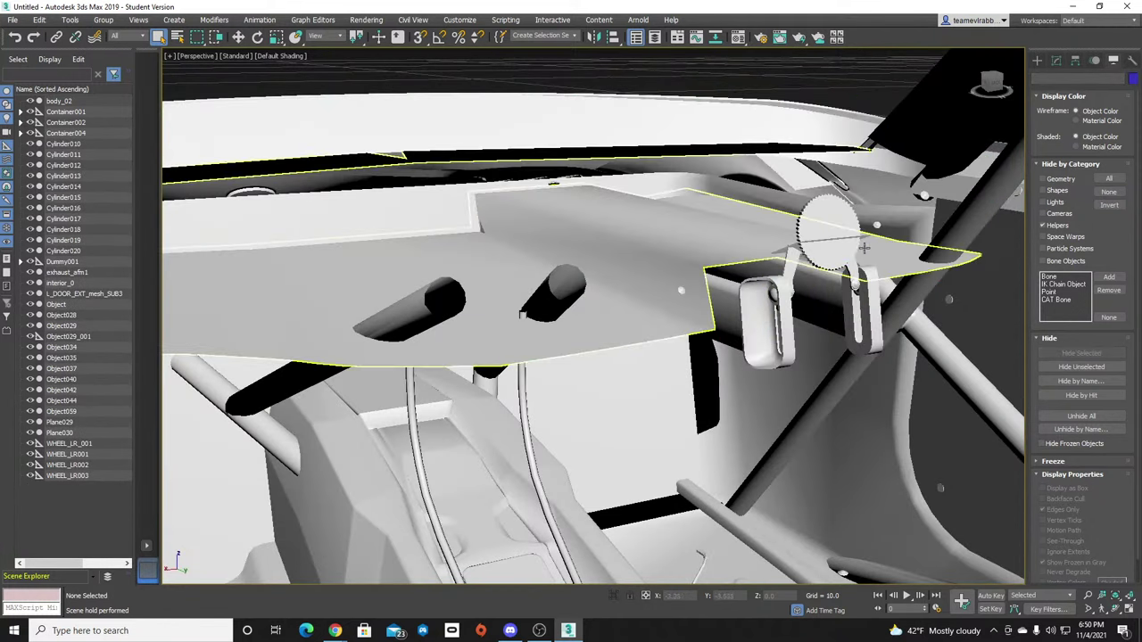
{"action": "key", "text": "shift+z"}
{"action": "key", "text": "shift+z"}
{"action": "key", "text": "shift+z"}
{"action": "key", "text": "shift+z"}
{"action": "key", "text": "shift+z"}
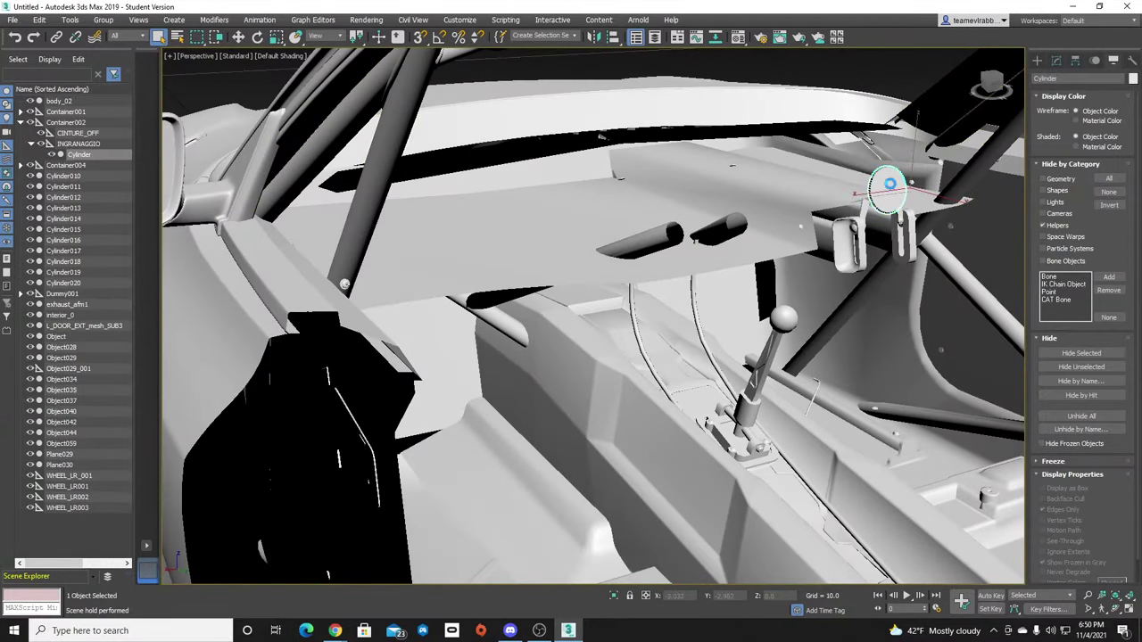
{"action": "key", "text": "shift+z"}
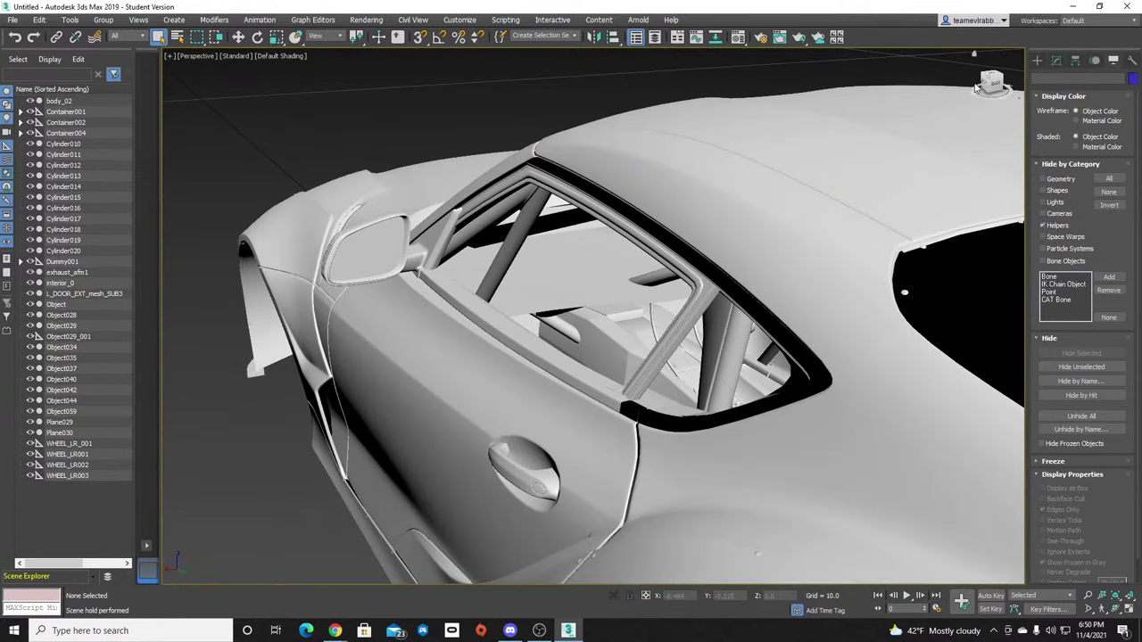
Examine the stripped Supra from the sides and front, checking the interior through the window openings.
{"action": "left_click_drag", "start_coordinate": [985, 88], "coordinate": [1044, 102]}
{"action": "key", "text": "shift+z"}
{"action": "key", "text": "shift+z"}
{"action": "key", "text": "shift+z"}
{"action": "key", "text": "shift+z"}
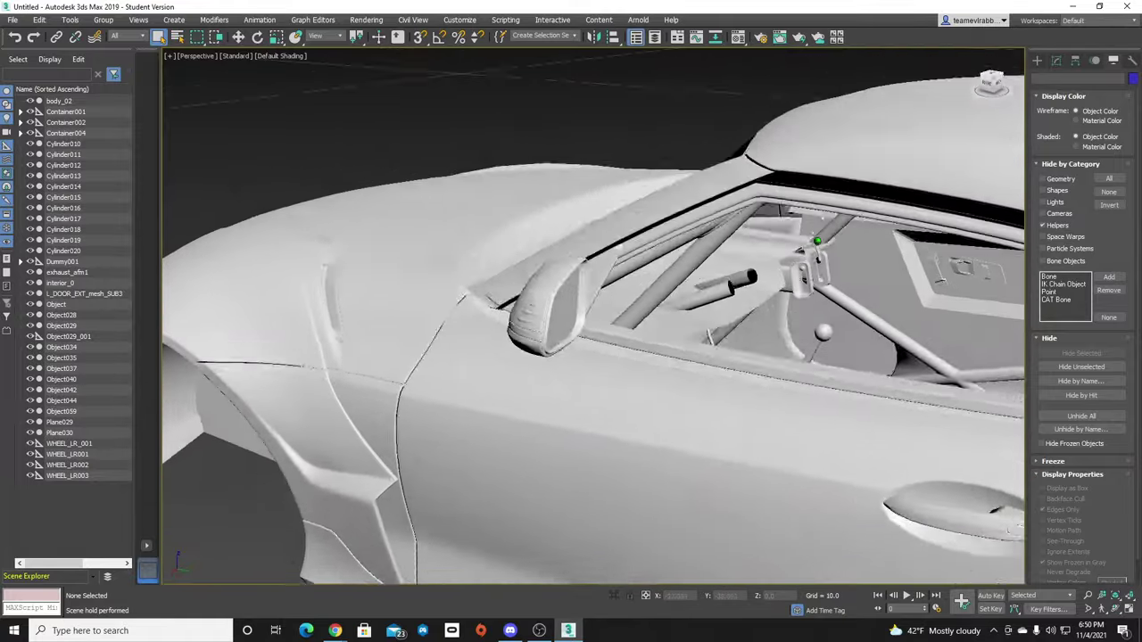
{"action": "key", "text": "shift+z"}
{"action": "key", "text": "shift+z"}
{"action": "key", "text": "shift+z"}
{"action": "key", "text": "shift+z"}
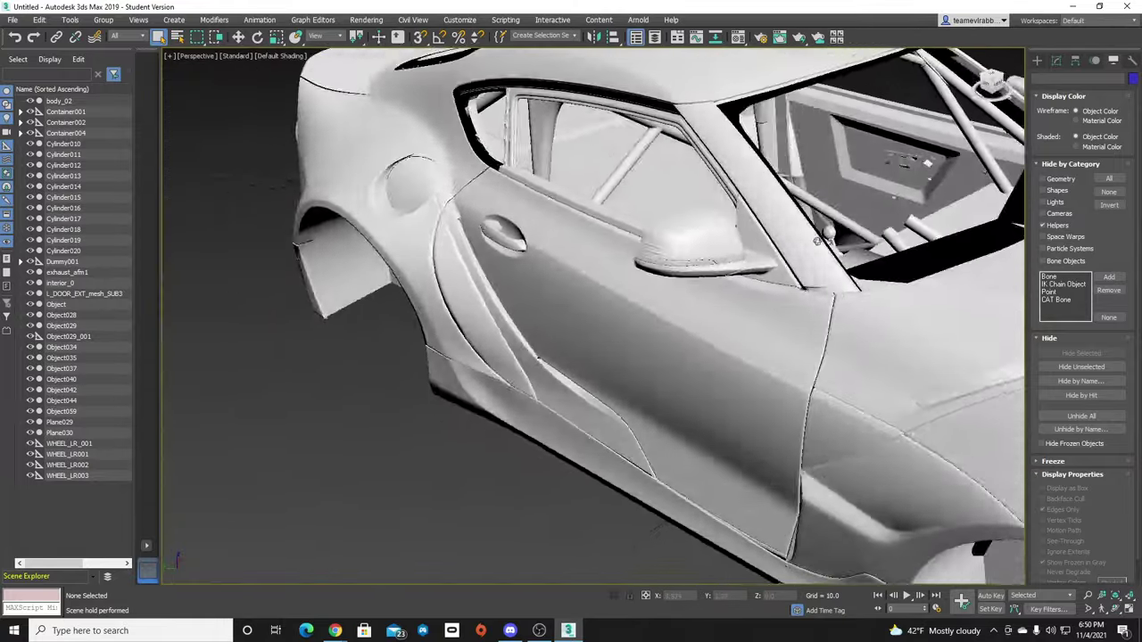
{"action": "key", "text": "shift+z"}
{"action": "key", "text": "shift+z"}
{"action": "key", "text": "shift+z"}
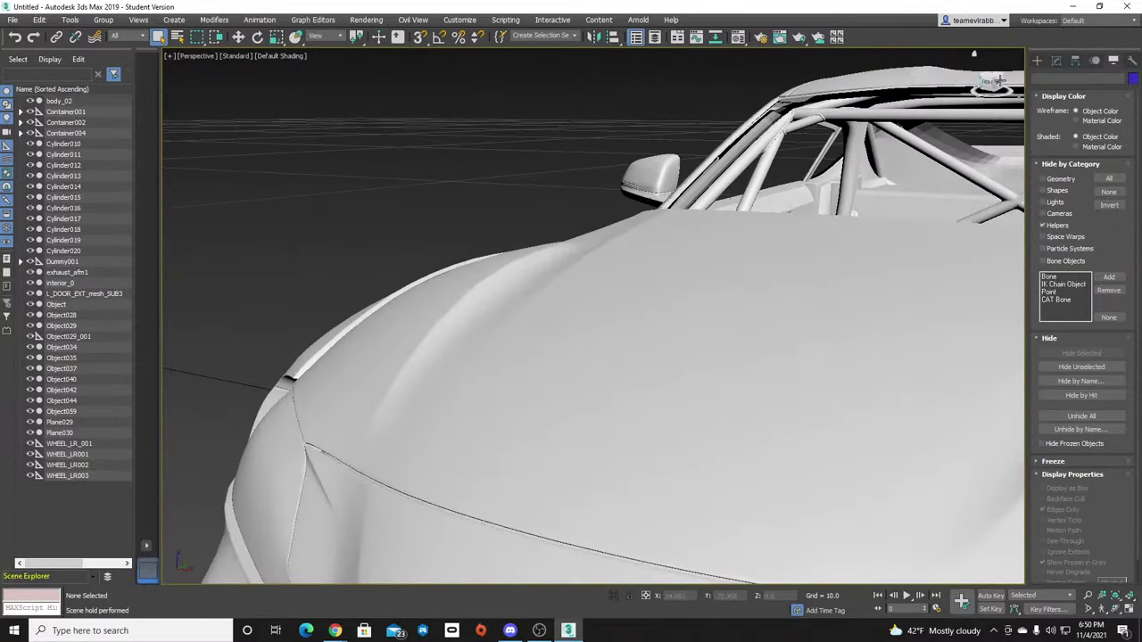
{"action": "key", "text": "shift+z"}
{"action": "key", "text": "shift+z"}
{"action": "key", "text": "shift+z"}
{"action": "key", "text": "shift+z"}
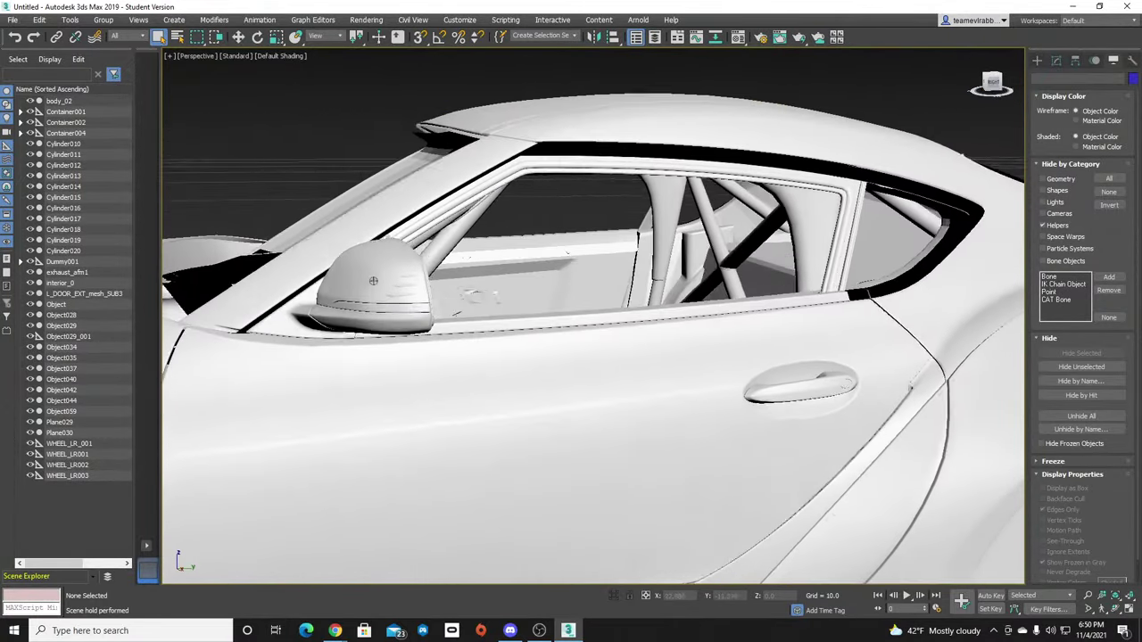
{"action": "key", "text": "shift+z"}
{"action": "key", "text": "shift+z"}
{"action": "key", "text": "shift+z"}
{"action": "key", "text": "shift+z"}
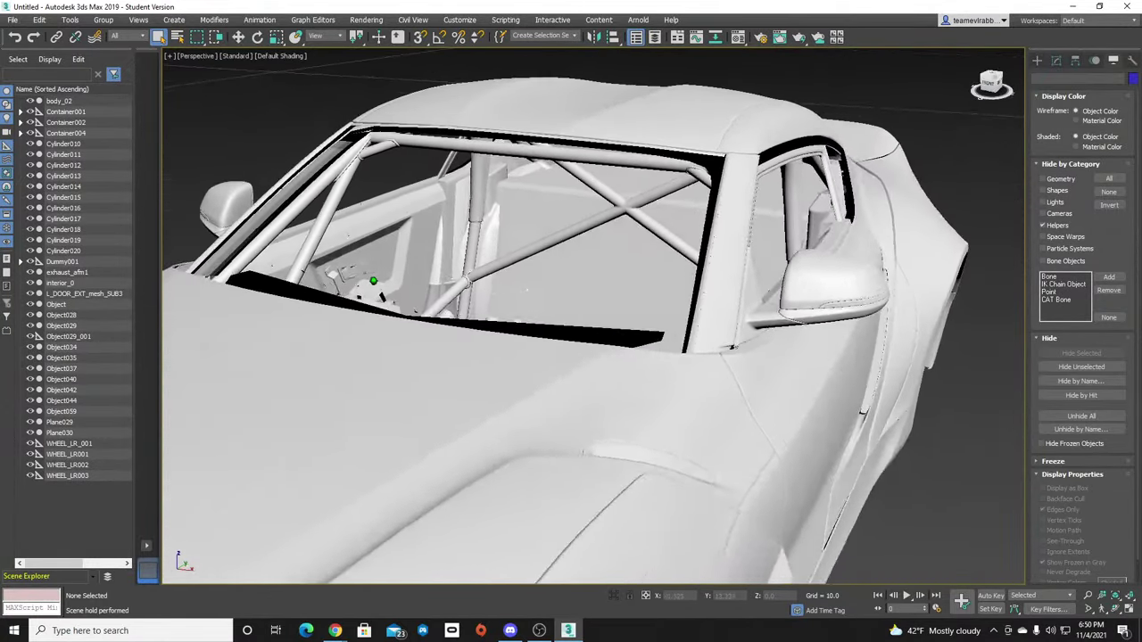
{"action": "key", "text": "shift+z"}
{"action": "key", "text": "shift+z"}
{"action": "key", "text": "shift+z"}
{"action": "key", "text": "shift+z"}
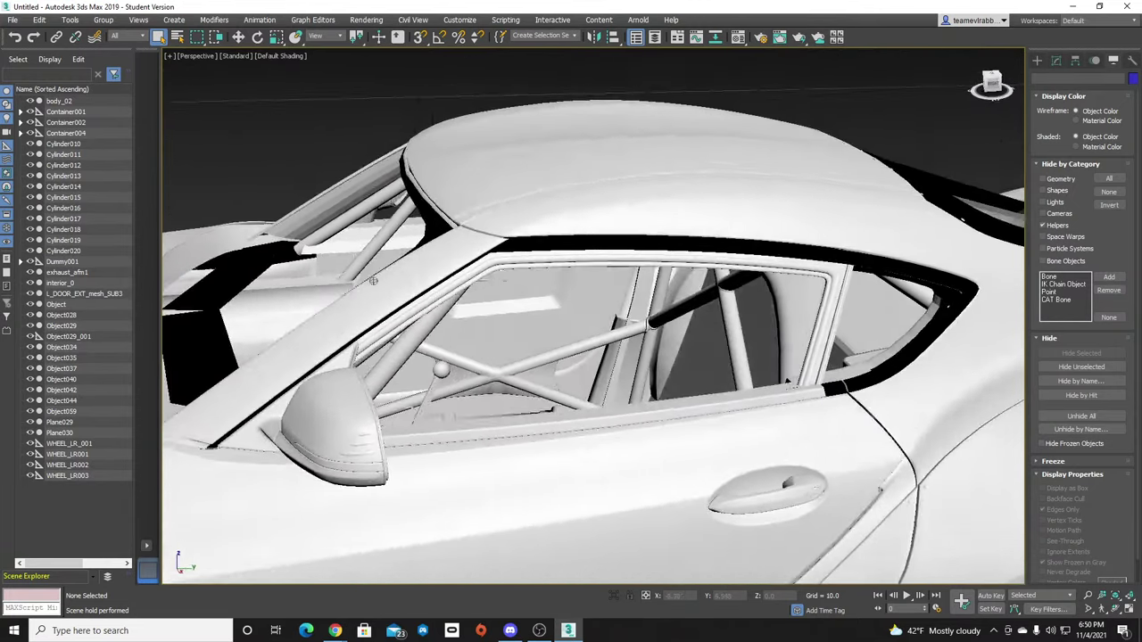
Examine the roll cage tube junction behind the door, then the complete car body from the rear and side.
{"action": "key", "text": "shift+z"}
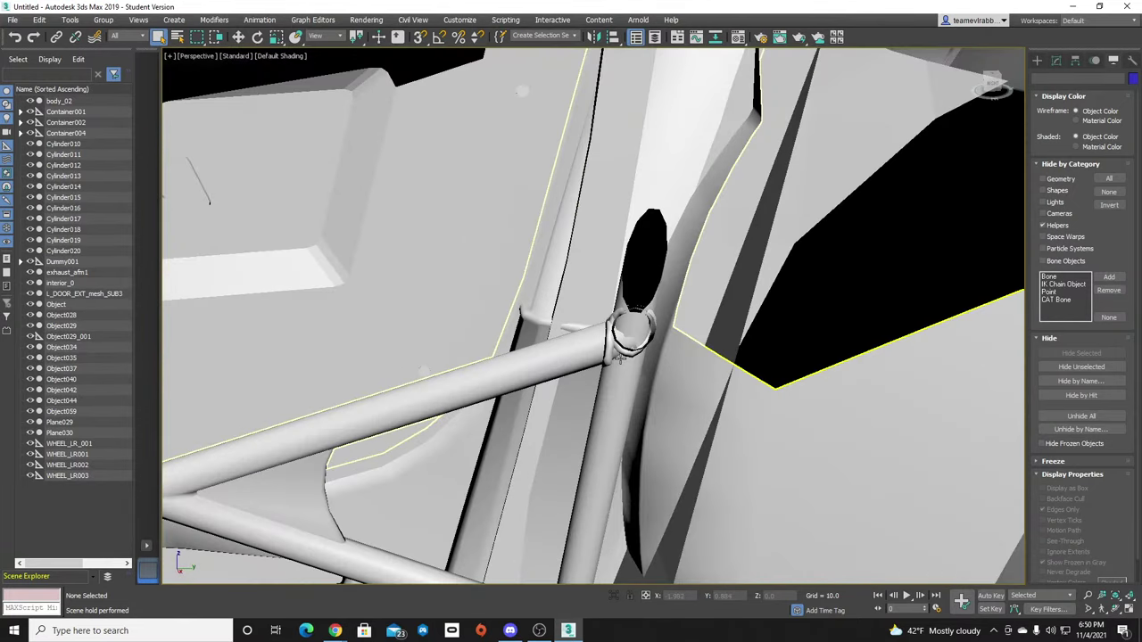
{"action": "key", "text": "shift+z"}
{"action": "key", "text": "shift+z"}
{"action": "key", "text": "shift+z"}
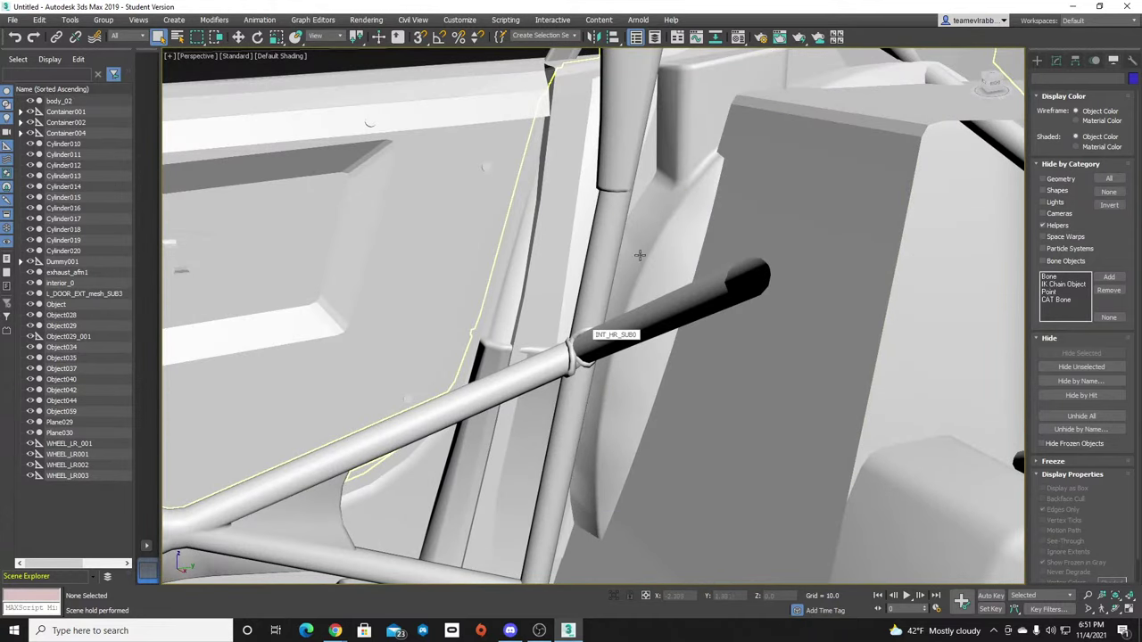
{"action": "key", "text": "shift+z"}
{"action": "key", "text": "shift+z"}
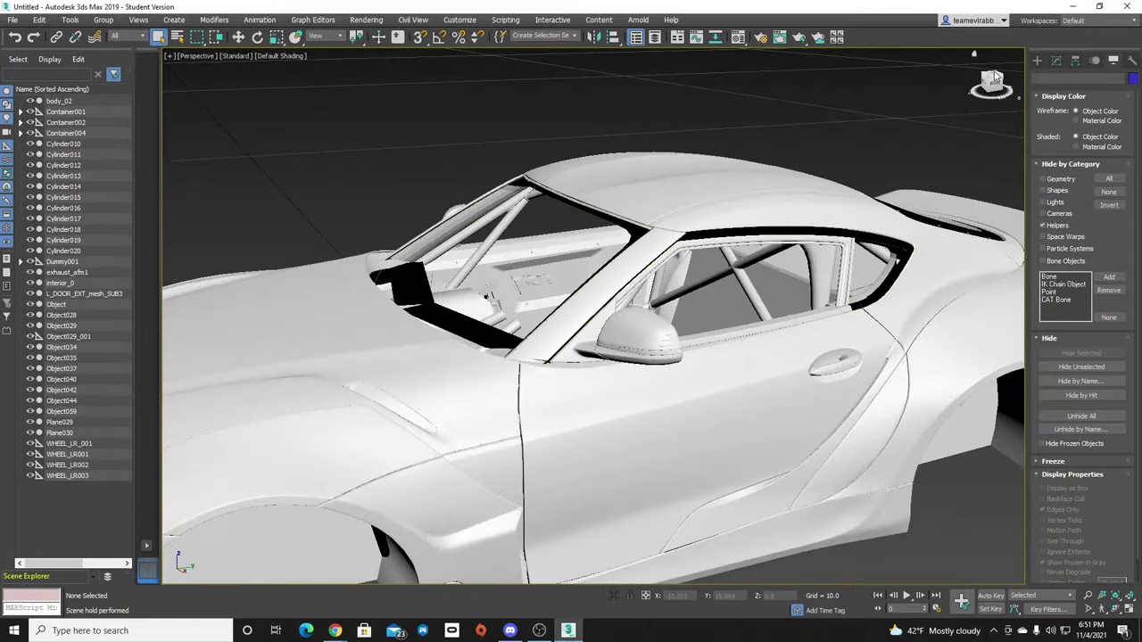
{"action": "left_click_drag", "start_coordinate": [995, 77], "coordinate": [960, 91]}
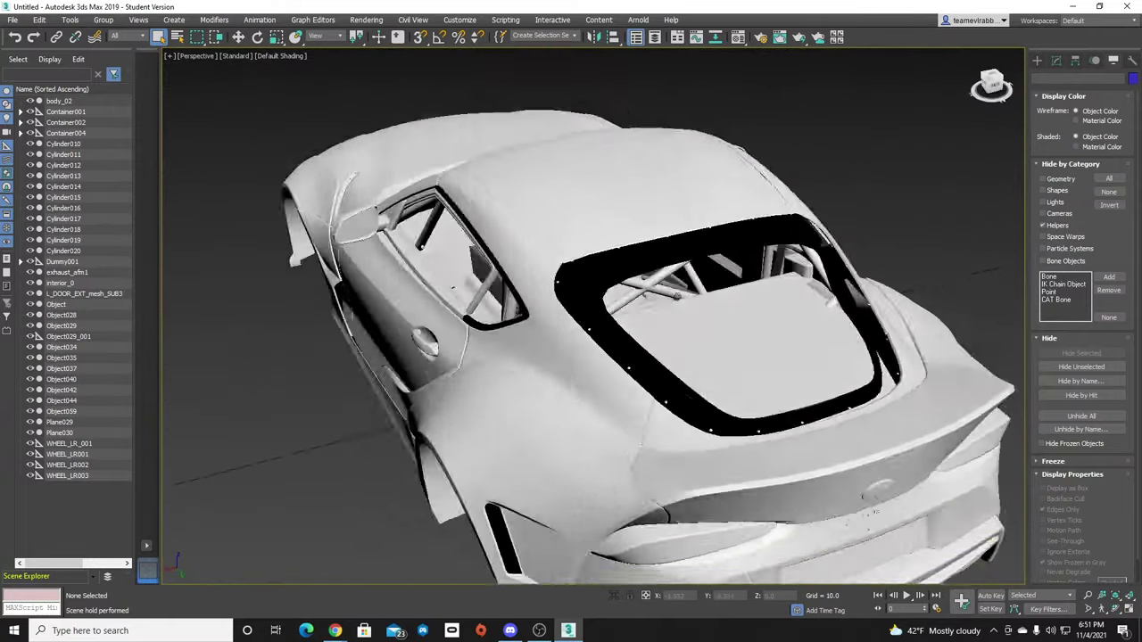
{"action": "key", "text": "shift+z"}
{"action": "key", "text": "shift+z"}
{"action": "key", "text": "shift+z"}
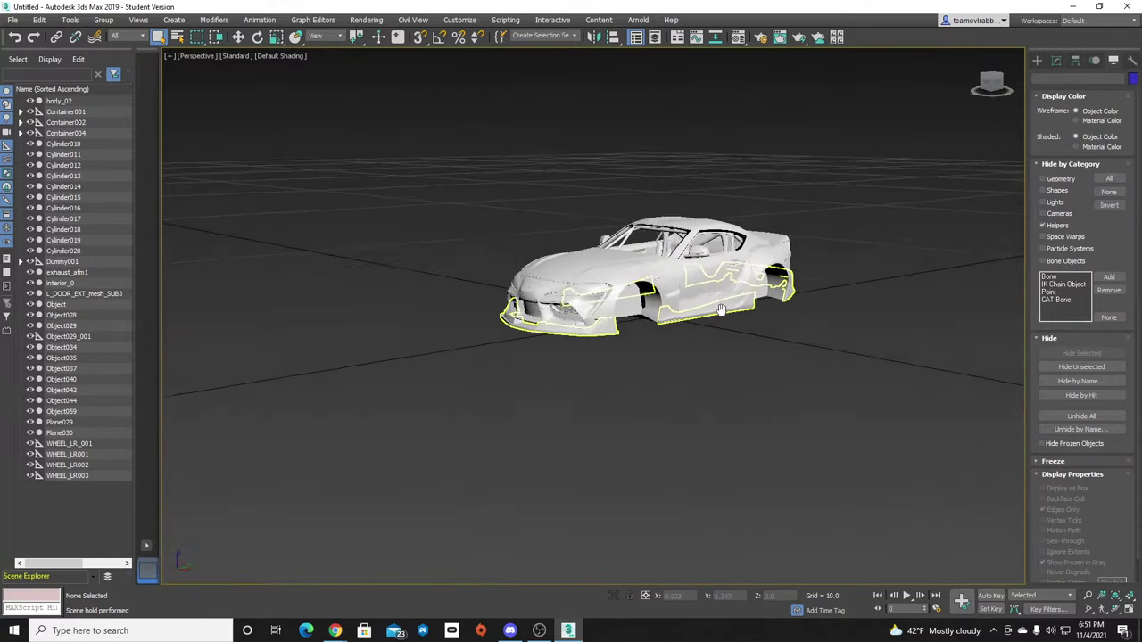
{"action": "key", "text": "shift+y"}
{"action": "key", "text": "shift+y"}
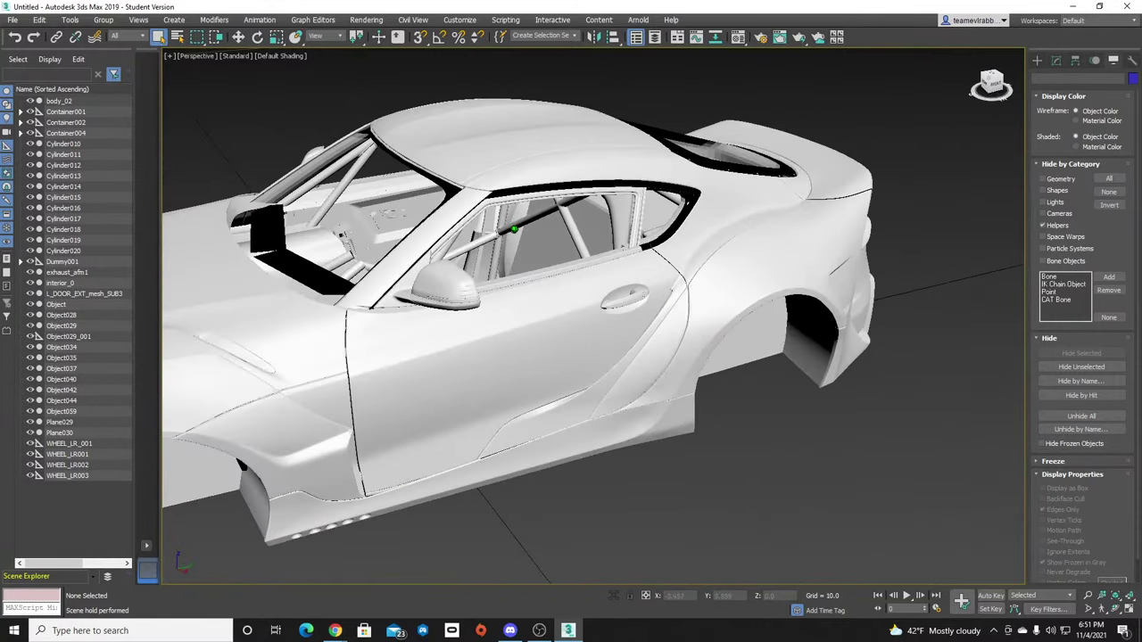
{"action": "key", "text": "shift+z"}
{"action": "key", "text": "shift+z"}
{"action": "key", "text": "shift+z"}
{"action": "key", "text": "shift+z"}
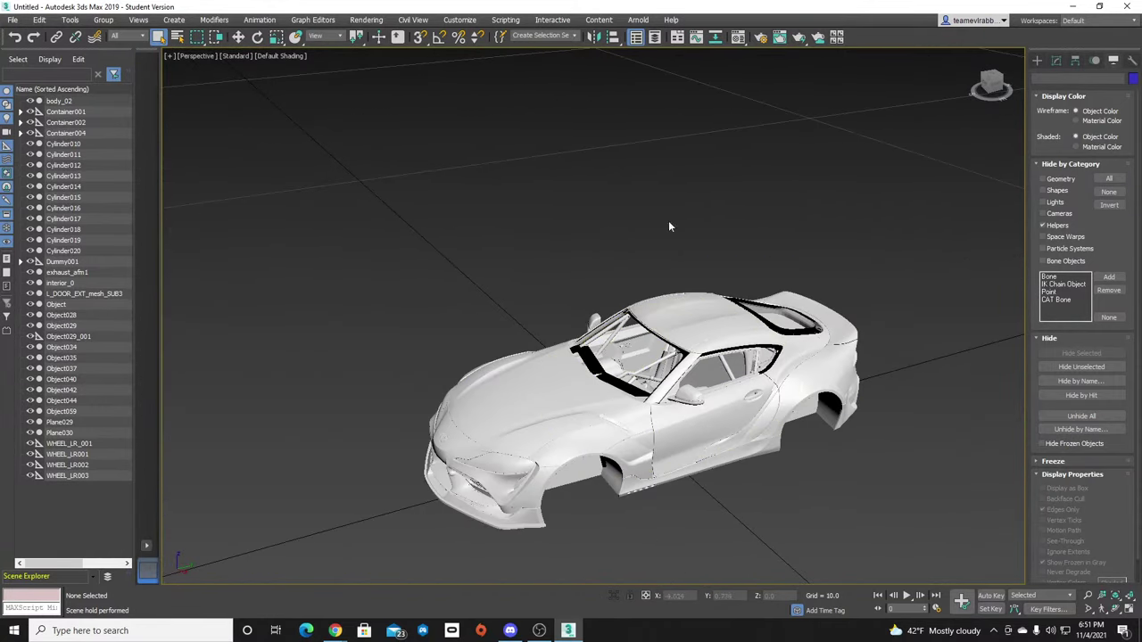
Import the FBX file model from the LHD a90 folder, adding it to the scene with file units converted to kilometers.
{"action": "right_click", "coordinate": [648, 209]}
{"action": "left_click", "coordinate": [39, 19]}
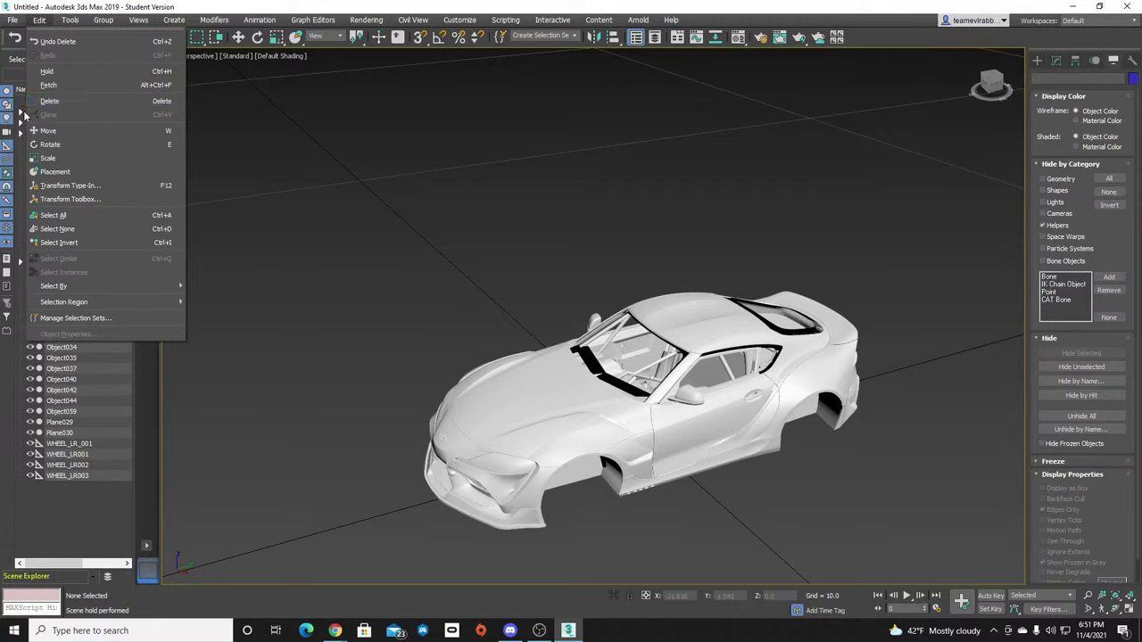
{"action": "mouse_move", "coordinate": [18, 20]}
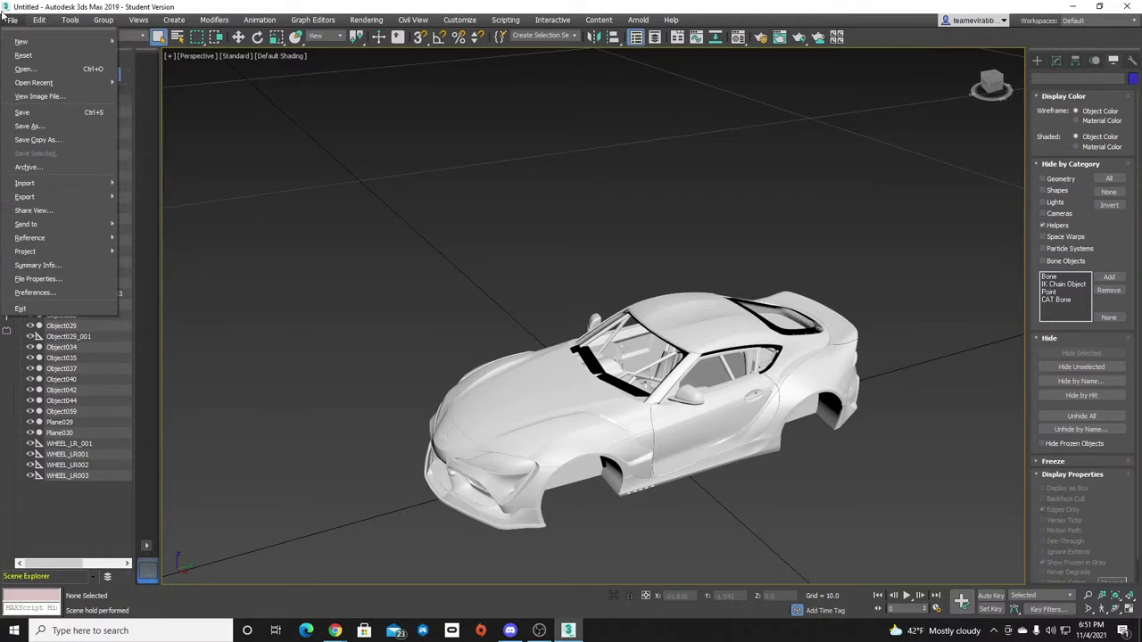
{"action": "mouse_move", "coordinate": [37, 185]}
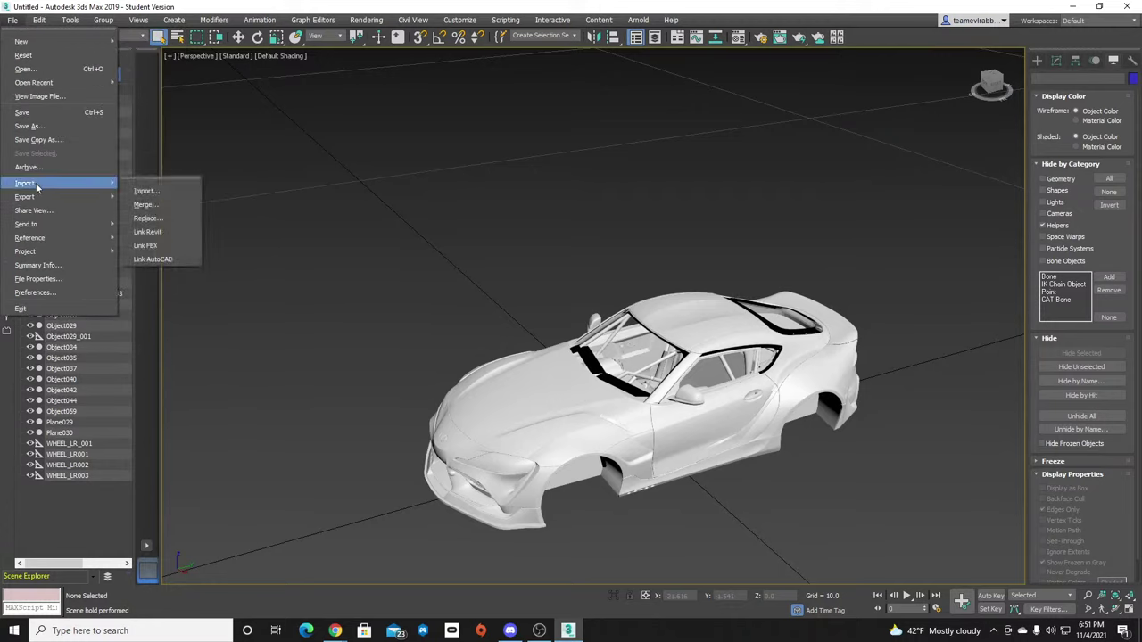
{"action": "left_click", "coordinate": [147, 191]}
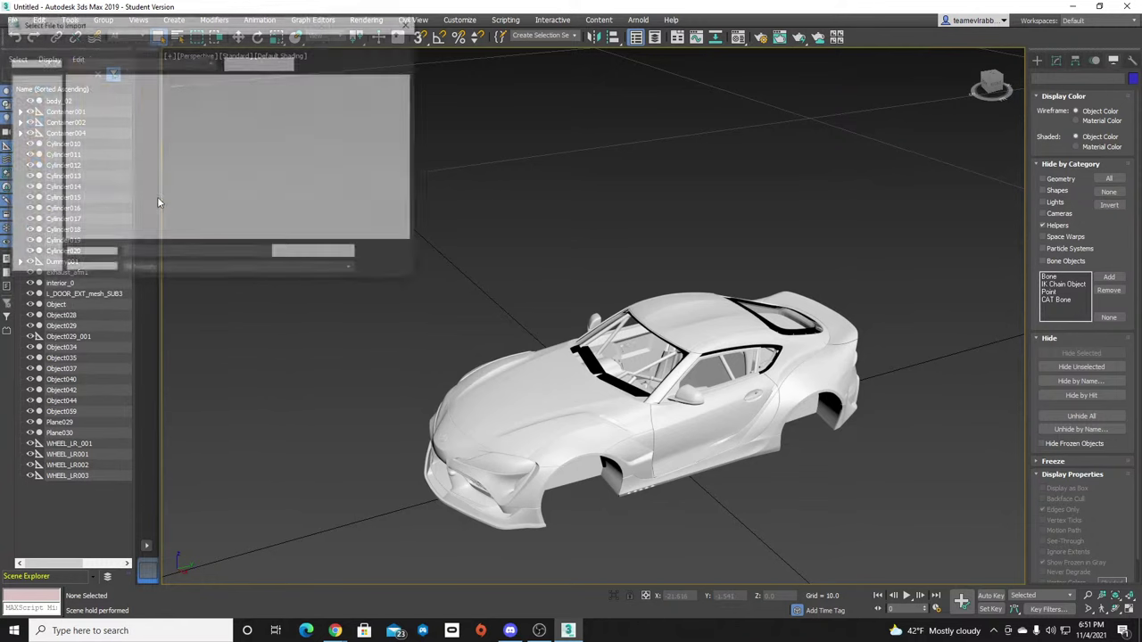
{"action": "double_click", "coordinate": [248, 116]}
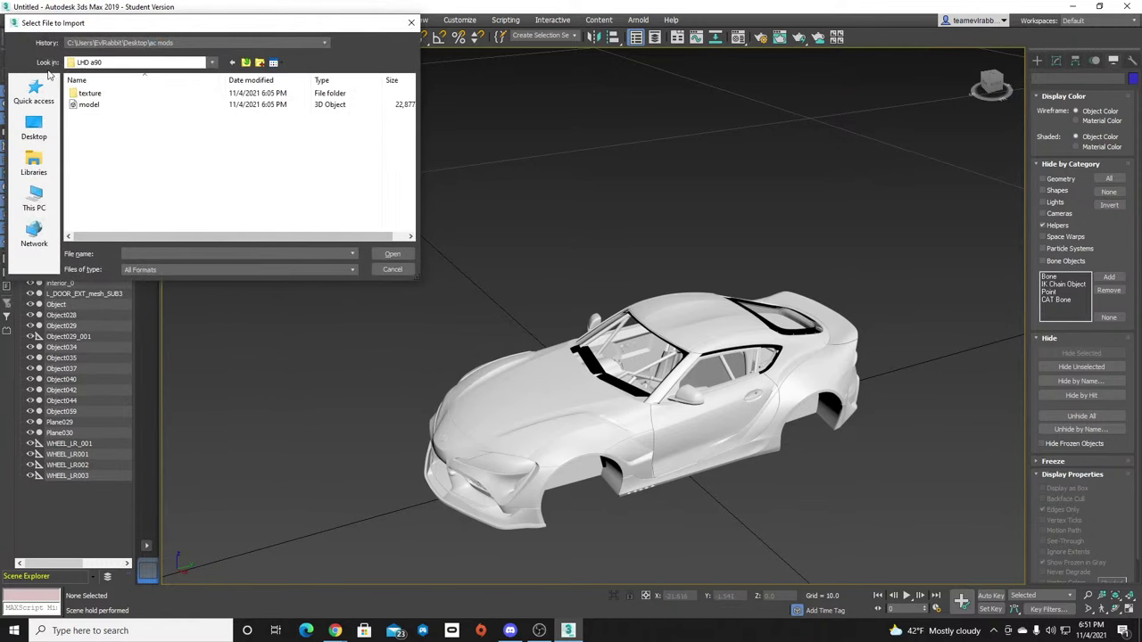
{"action": "double_click", "coordinate": [102, 107]}
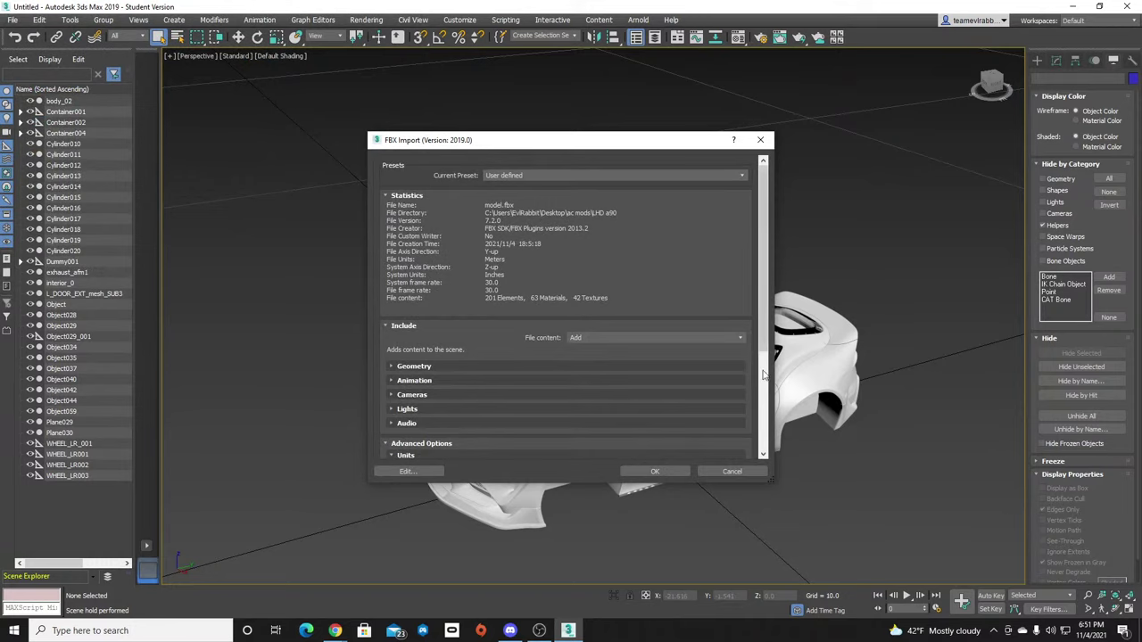
{"action": "scroll", "coordinate": [763, 374], "scroll_direction": "down", "scroll_amount": 3}
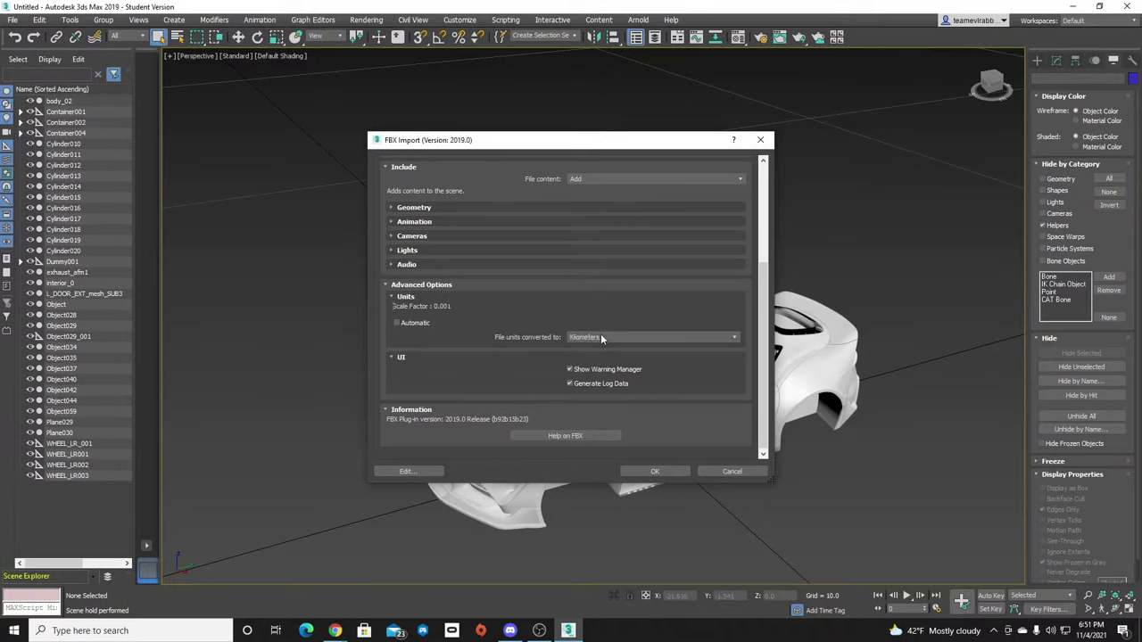
{"action": "scroll", "coordinate": [602, 334], "scroll_direction": "up", "scroll_amount": 4}
{"action": "scroll", "coordinate": [598, 342], "scroll_direction": "down", "scroll_amount": 3}
{"action": "left_click", "coordinate": [655, 471]}
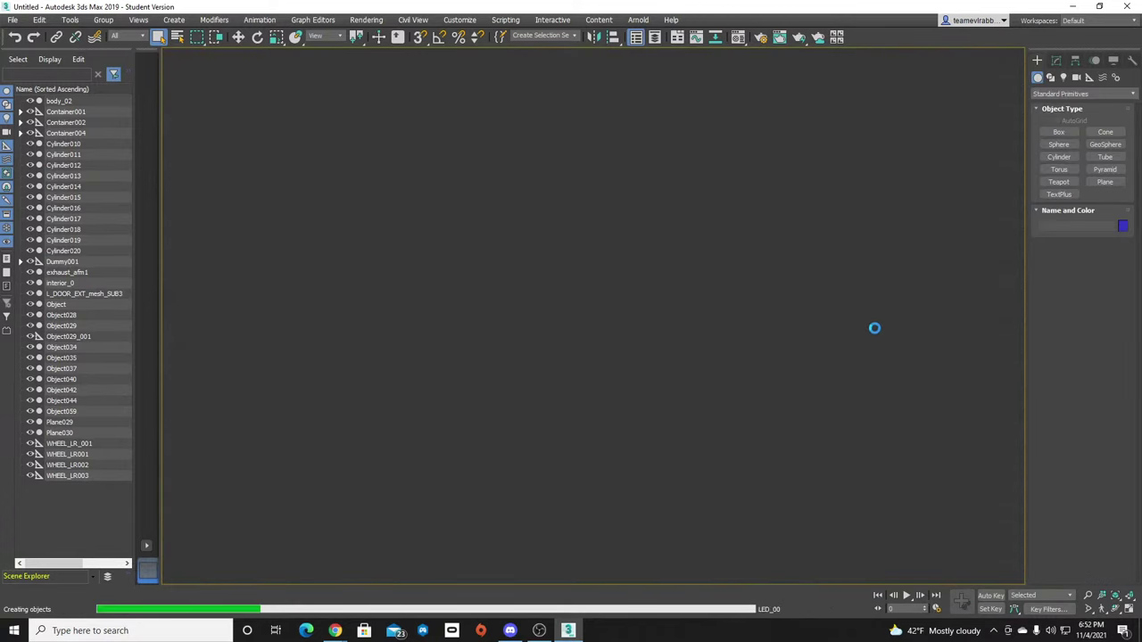
Move the whole imported car about 7 units straight up, clear of the stripped car, and deselect it.
{"action": "scroll", "coordinate": [739, 378], "scroll_direction": "down", "scroll_amount": 5}
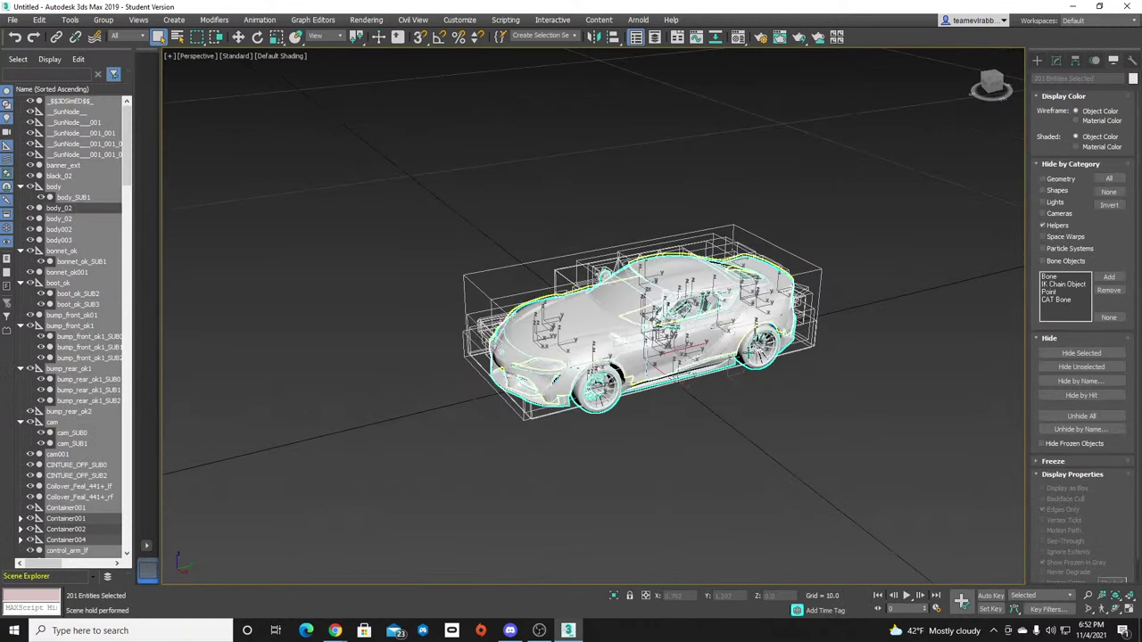
{"action": "left_click", "coordinate": [238, 37]}
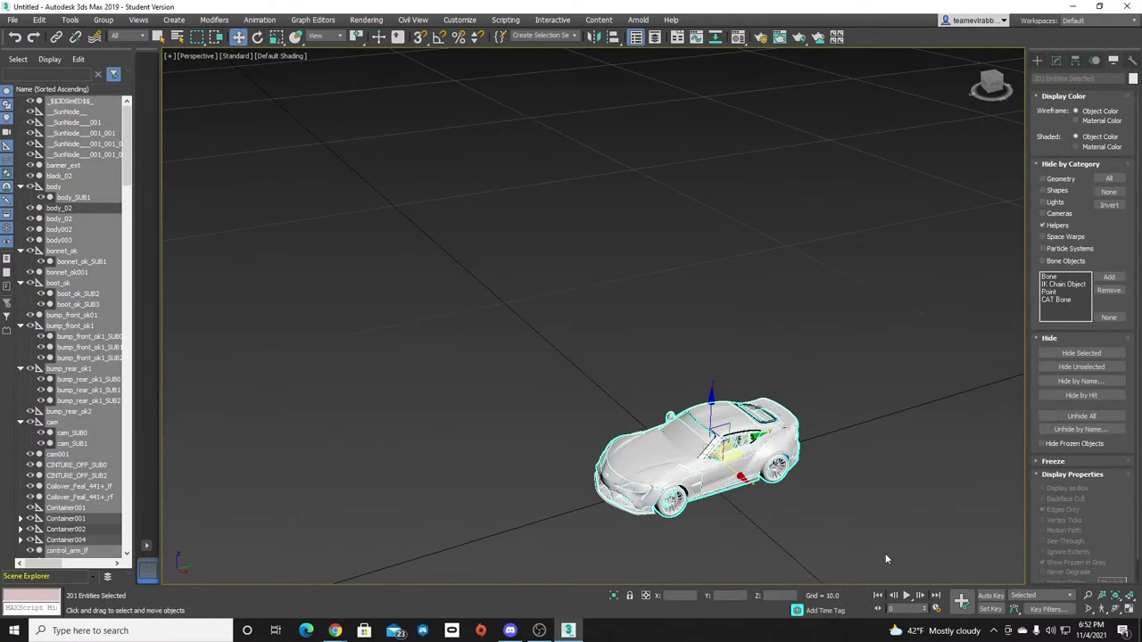
{"action": "left_click_drag", "start_coordinate": [712, 397], "coordinate": [680, 95]}
{"action": "left_click", "coordinate": [888, 376]}
Delete the cam_SUB1 glass and the remaining windshield layer from the raised car.
{"action": "scroll", "coordinate": [834, 174], "scroll_direction": "up", "scroll_amount": 8}
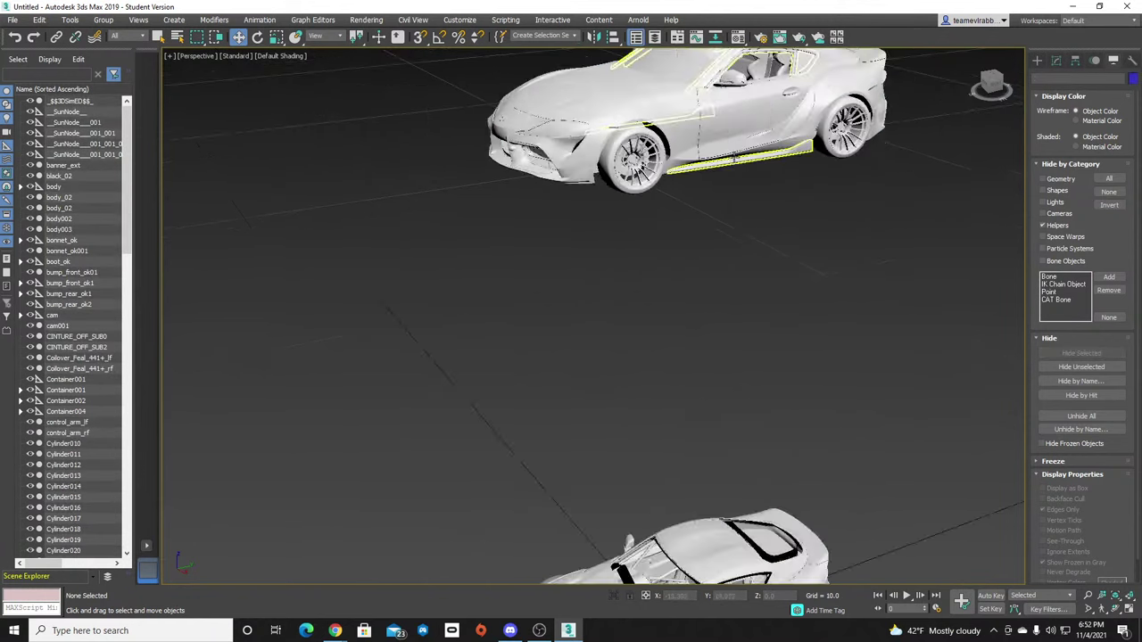
{"action": "middle_click_drag", "start_coordinate": [837, 174], "coordinate": [869, 423]}
{"action": "left_click", "coordinate": [705, 316]}
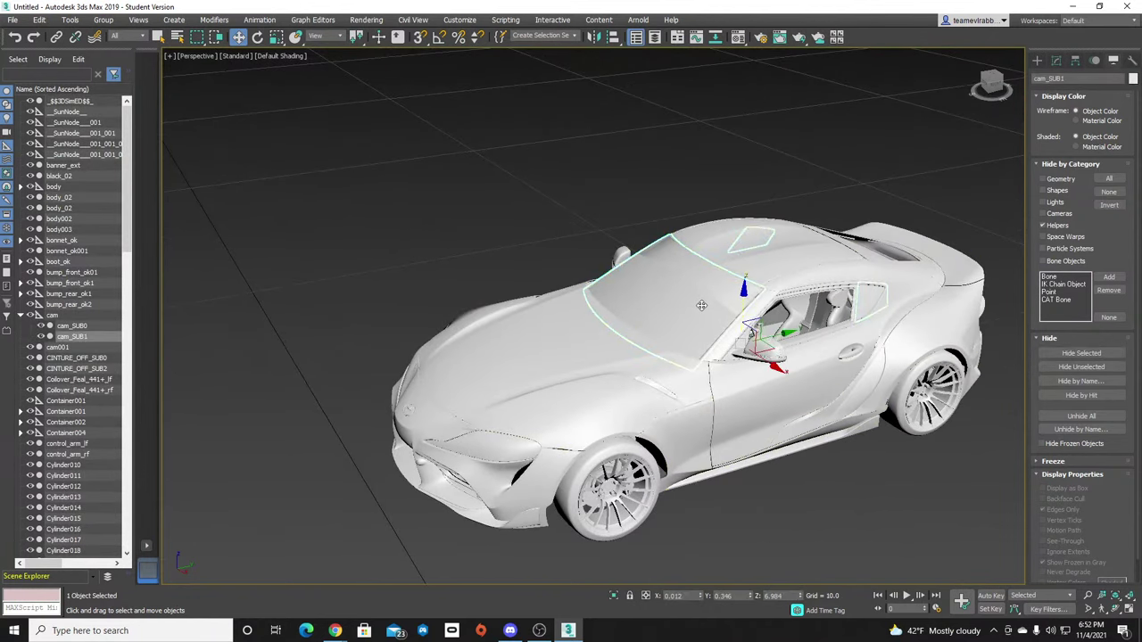
{"action": "key", "text": "Delete"}
{"action": "left_click", "coordinate": [717, 292]}
{"action": "key", "text": "Delete"}
Delete the raised car's body_02 outer shell, near-side door, hood, front fender and the inner body shell behind the door.
{"action": "left_click", "coordinate": [776, 273]}
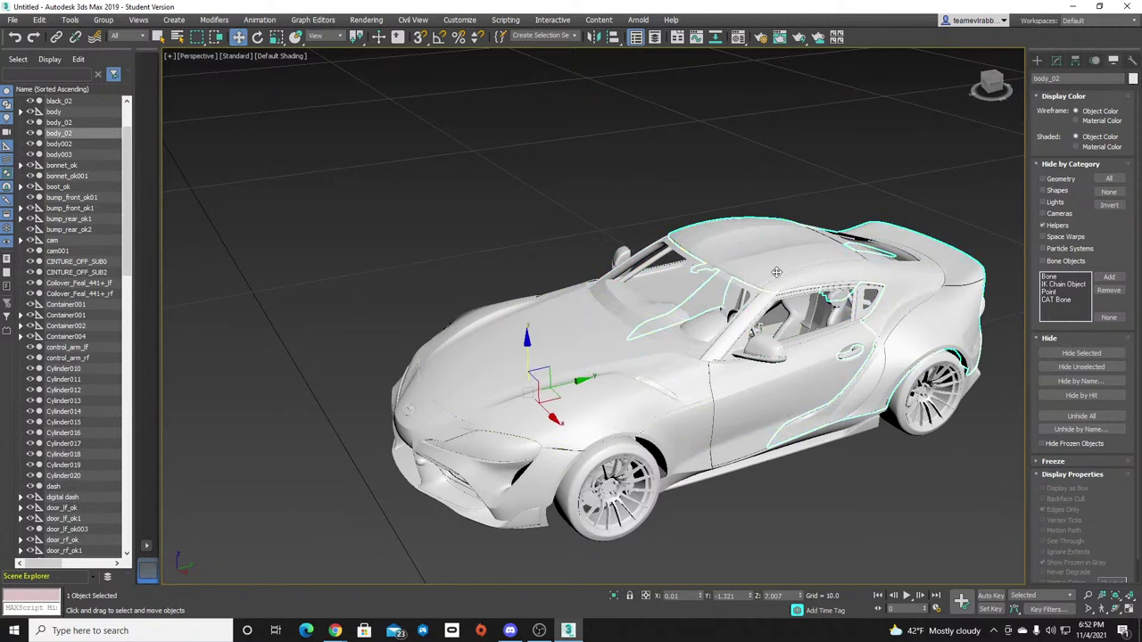
{"action": "left_click_drag", "start_coordinate": [996, 84], "coordinate": [937, 66]}
{"action": "key", "text": "Delete"}
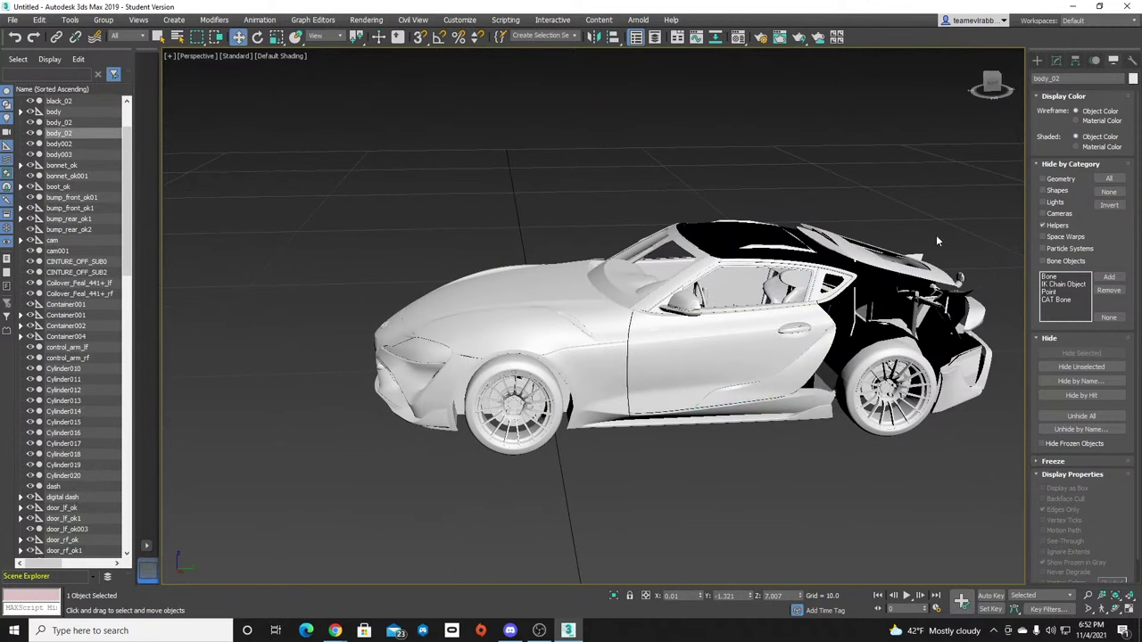
{"action": "left_click", "coordinate": [752, 362]}
{"action": "key", "text": "Delete"}
{"action": "left_click", "coordinate": [571, 314]}
{"action": "key", "text": "Delete"}
{"action": "left_click", "coordinate": [607, 393]}
{"action": "key", "text": "Delete"}
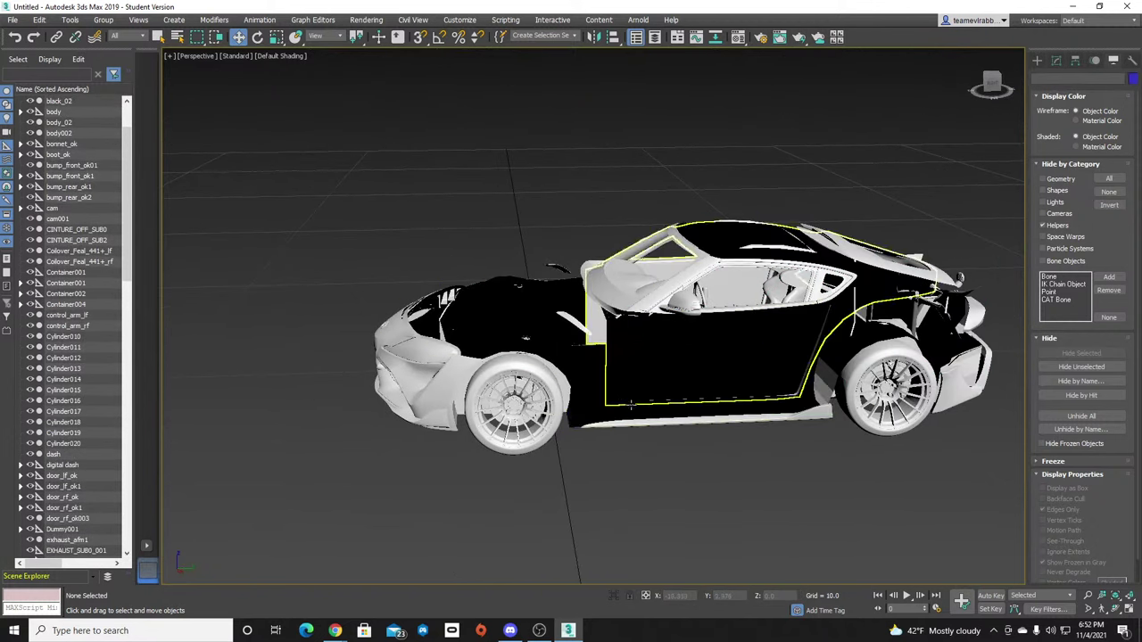
{"action": "left_click", "coordinate": [748, 364]}
{"action": "key", "text": "Delete"}
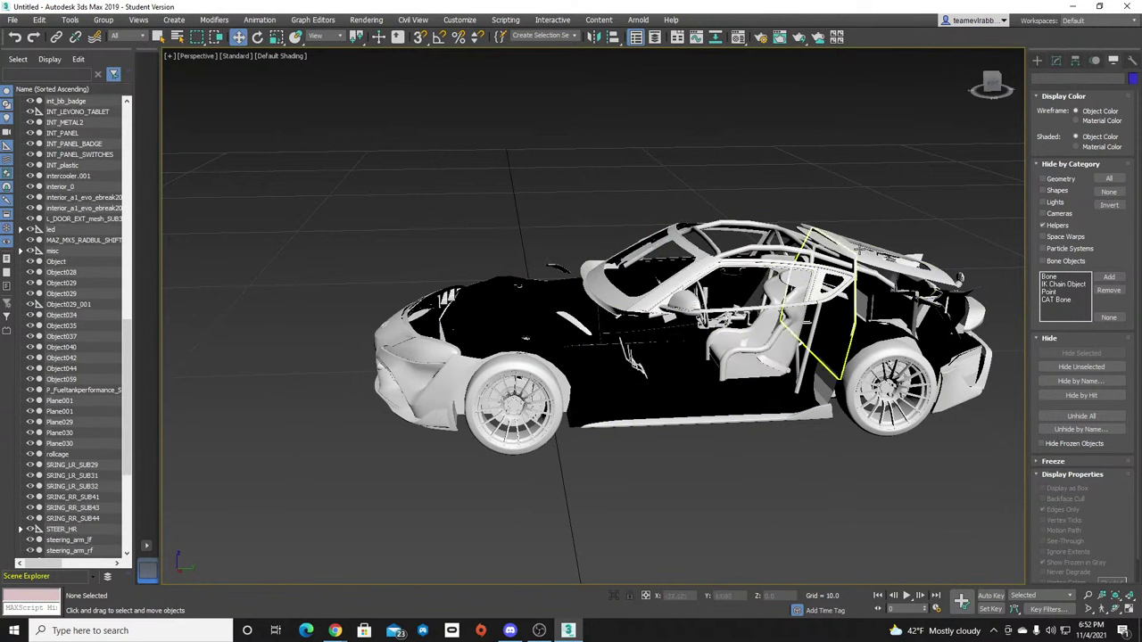
Undo the recent deletions of the raised car's body shell, door, hood and fender parts, restoring its complete outer body.
{"action": "mouse_move", "coordinate": [993, 82]}
{"action": "left_mouse_down"}
{"action": "mouse_move", "coordinate": [968, 83]}
{"action": "mouse_move", "coordinate": [991, 83]}
{"action": "left_mouse_up"}
{"action": "key", "text": "ctrl+z"}
{"action": "middle_click_drag", "start_coordinate": [762, 300], "coordinate": [763, 293], "text": "alt"}
{"action": "key", "text": "ctrl+z"}
{"action": "key", "text": "ctrl+z"}
{"action": "key", "text": "ctrl+z"}
{"action": "key", "text": "ctrl+z"}
{"action": "key", "text": "ctrl+z"}
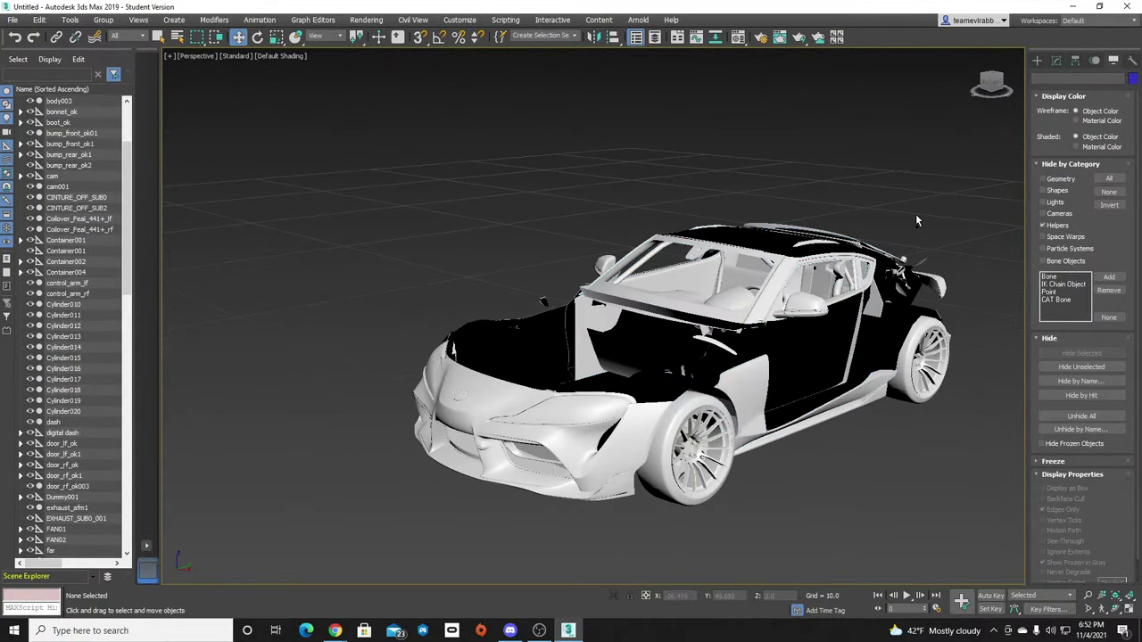
{"action": "key", "text": "ctrl+z"}
{"action": "key", "text": "ctrl+z"}
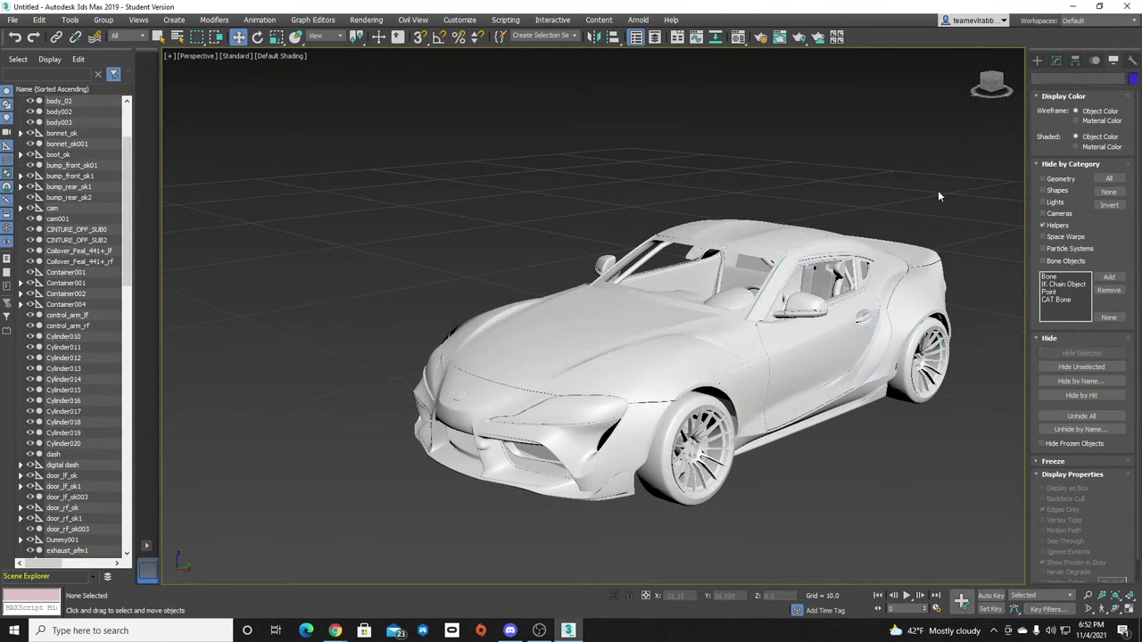
Isolate the raised car's int interior shell and examine it from several angles.
{"action": "left_click_drag", "start_coordinate": [991, 82], "coordinate": [798, 285]}
{"action": "scroll", "coordinate": [625, 284], "scroll_direction": "up", "scroll_amount": 8}
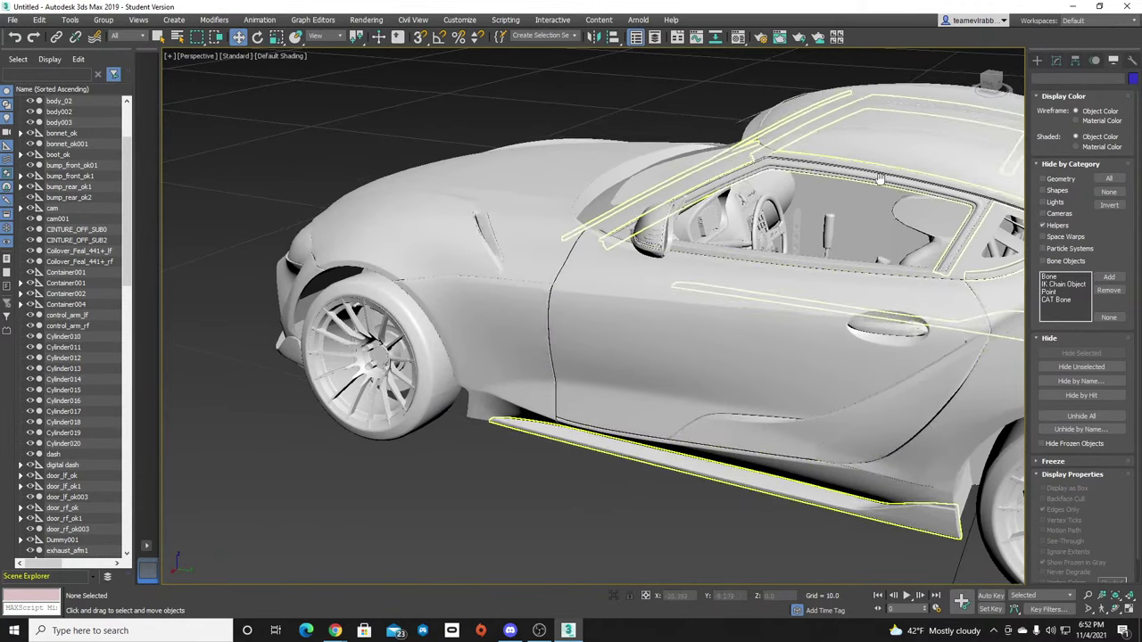
{"action": "scroll", "coordinate": [763, 325], "scroll_direction": "up", "scroll_amount": 5}
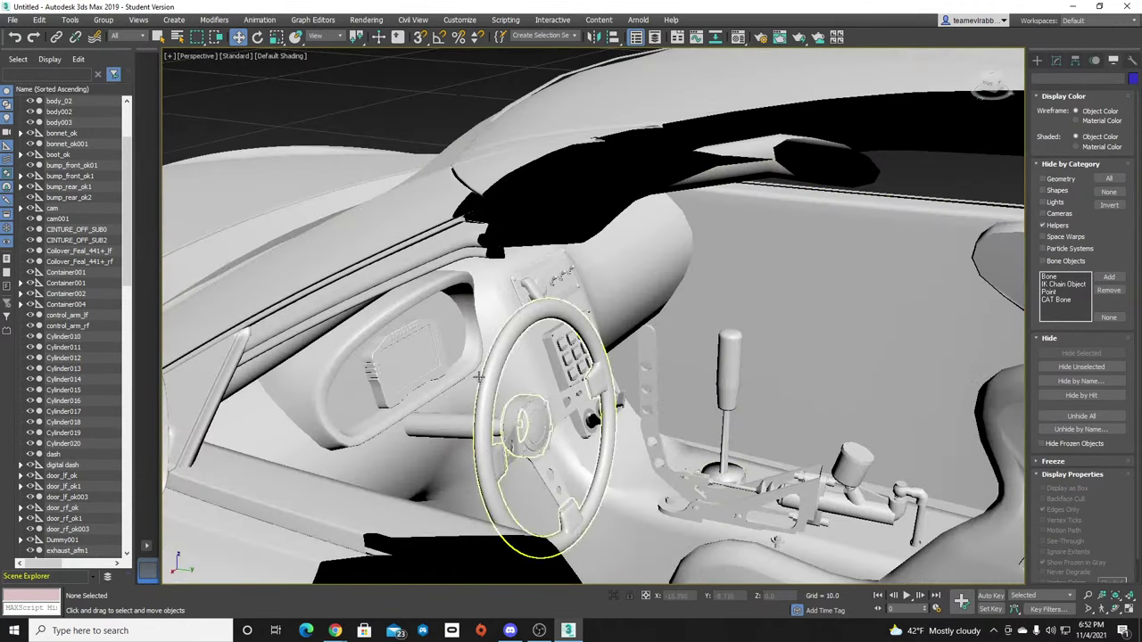
{"action": "left_click", "coordinate": [502, 285]}
{"action": "scroll", "coordinate": [700, 559], "scroll_direction": "down", "scroll_amount": 10}
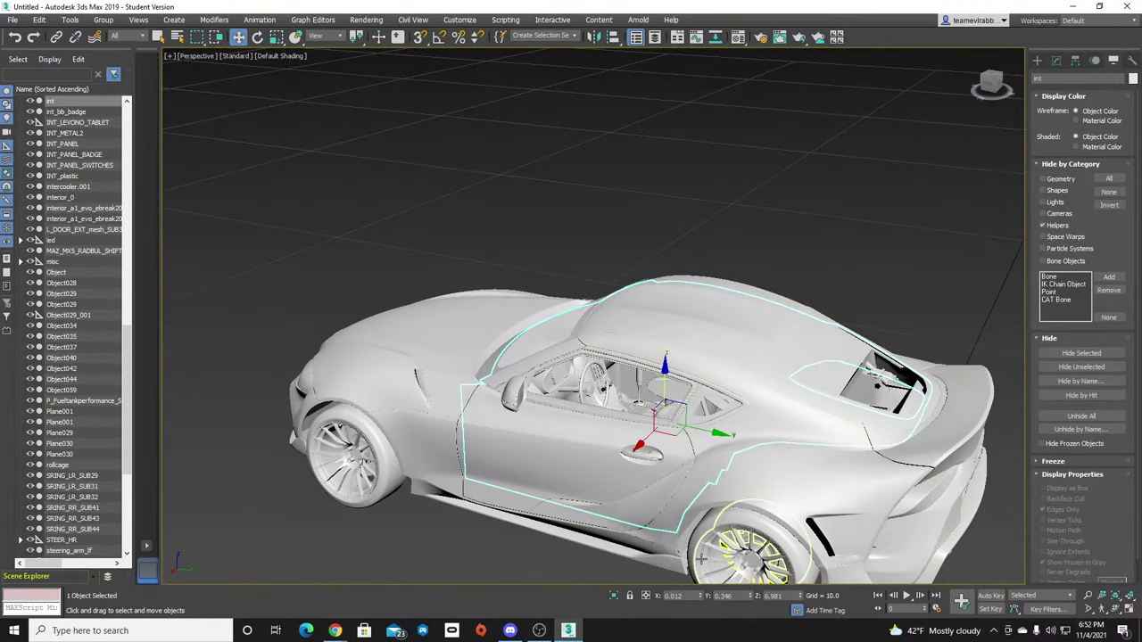
{"action": "left_click", "coordinate": [614, 596]}
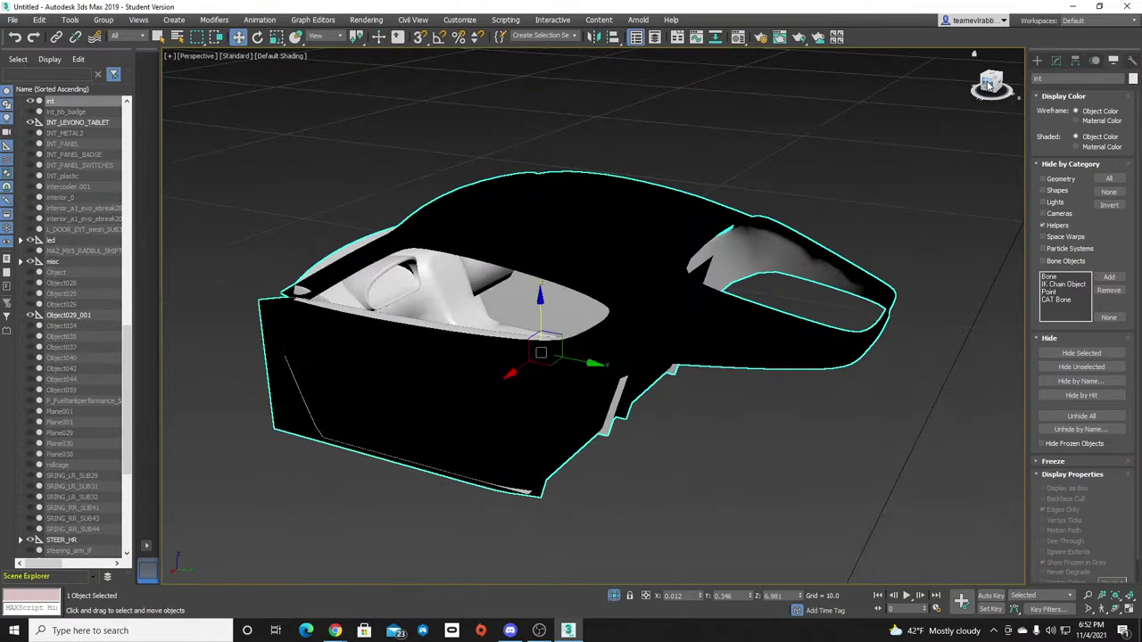
{"action": "mouse_move", "coordinate": [989, 84]}
{"action": "left_mouse_down"}
{"action": "mouse_move", "coordinate": [990, 96]}
{"action": "mouse_move", "coordinate": [978, 78]}
{"action": "mouse_move", "coordinate": [990, 86]}
{"action": "left_mouse_up"}
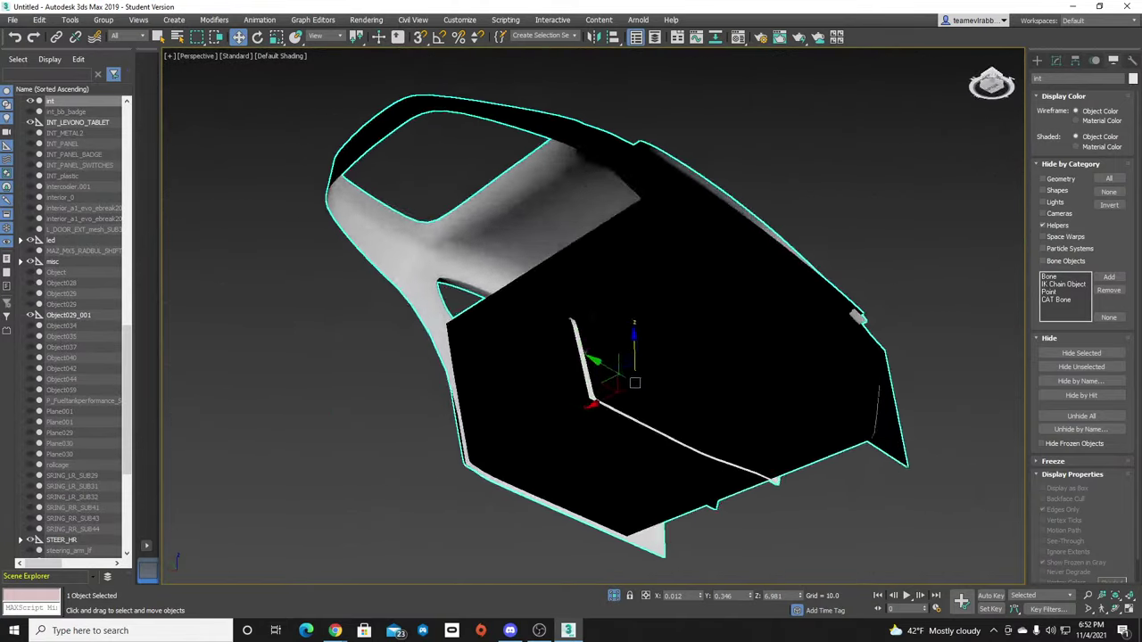
{"action": "middle_click_drag", "start_coordinate": [361, 335], "coordinate": [594, 317], "text": "alt"}
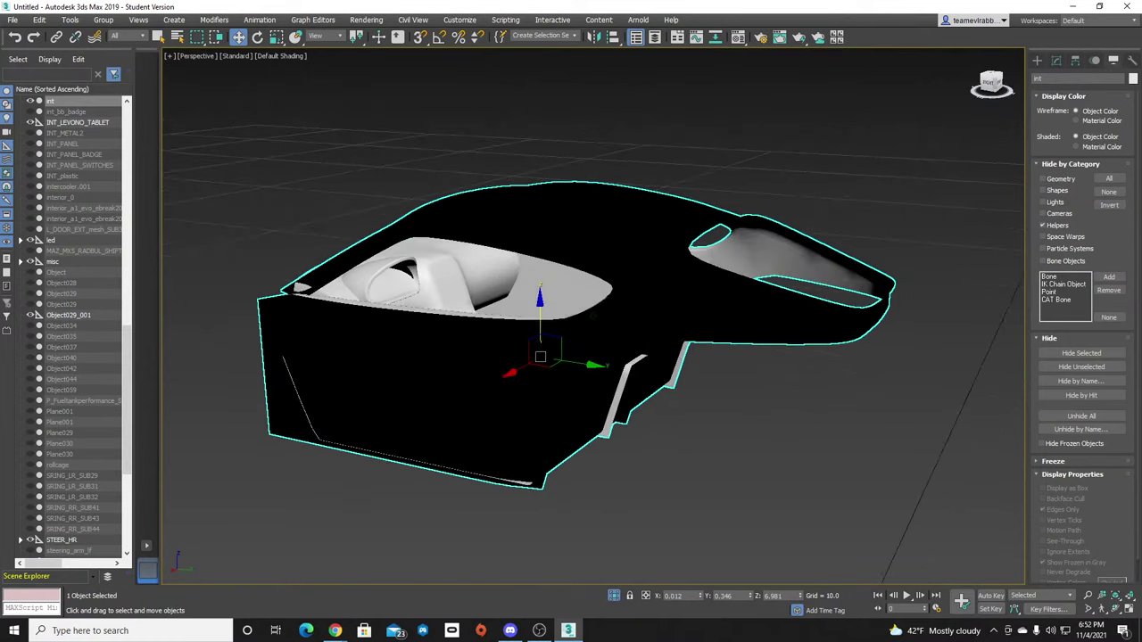
{"action": "left_click_drag", "start_coordinate": [991, 87], "coordinate": [990, 86]}
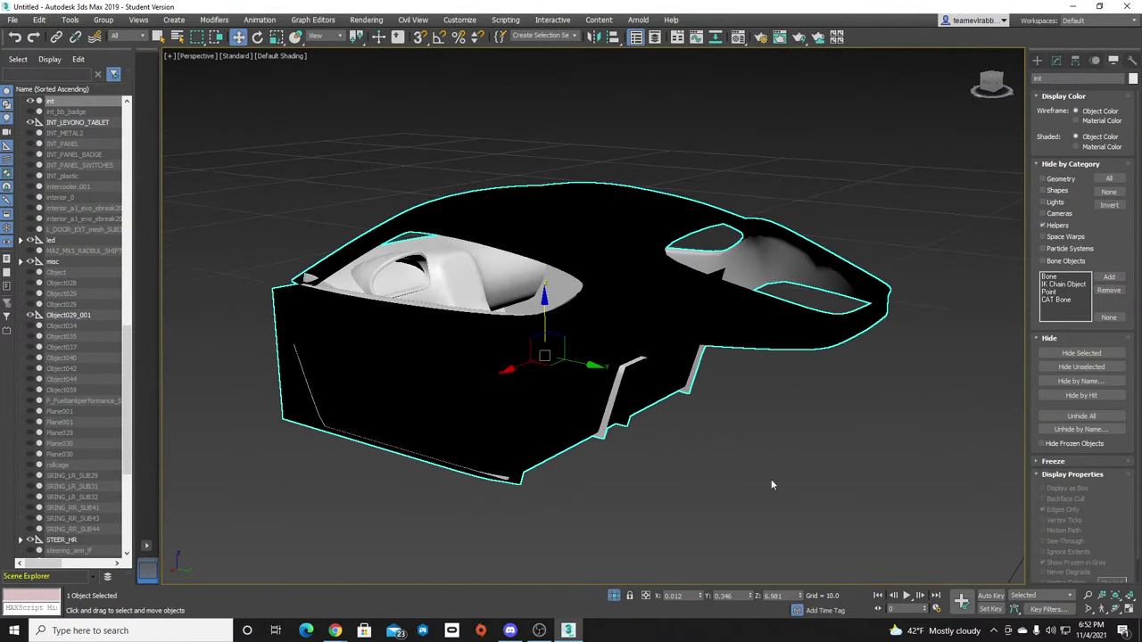
End isolation, add the dash gauge face to the int selection, move both about 2 units straight up and deselect them.
{"action": "left_click", "coordinate": [614, 595]}
{"action": "scroll", "coordinate": [442, 397], "scroll_direction": "up", "scroll_amount": 6}
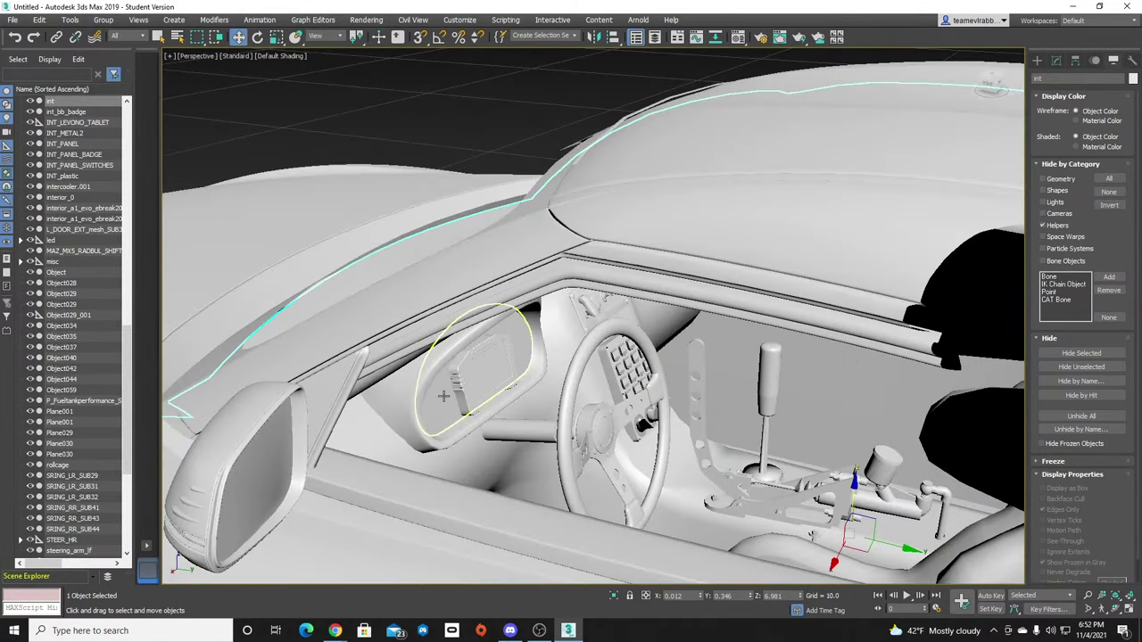
{"action": "left_click", "coordinate": [442, 397], "text": "ctrl"}
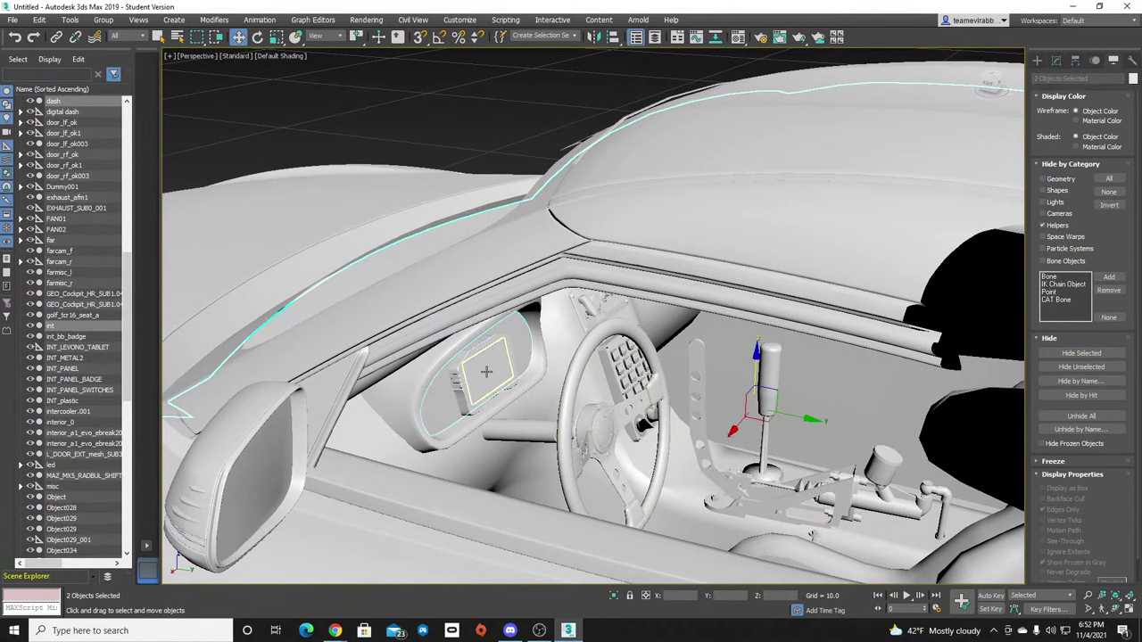
{"action": "scroll", "coordinate": [536, 381], "scroll_direction": "down", "scroll_amount": 10}
{"action": "left_click_drag", "start_coordinate": [692, 337], "coordinate": [696, 141]}
{"action": "left_click", "coordinate": [937, 128]}
Examine the stripped car's cabin floor, shifter area and side body, returning to the lifted interior shell above both cars.
{"action": "left_click_drag", "start_coordinate": [987, 92], "coordinate": [990, 123]}
{"action": "middle_click_drag", "start_coordinate": [652, 557], "coordinate": [649, 290]}
{"action": "scroll", "coordinate": [649, 290], "scroll_direction": "up", "scroll_amount": 10}
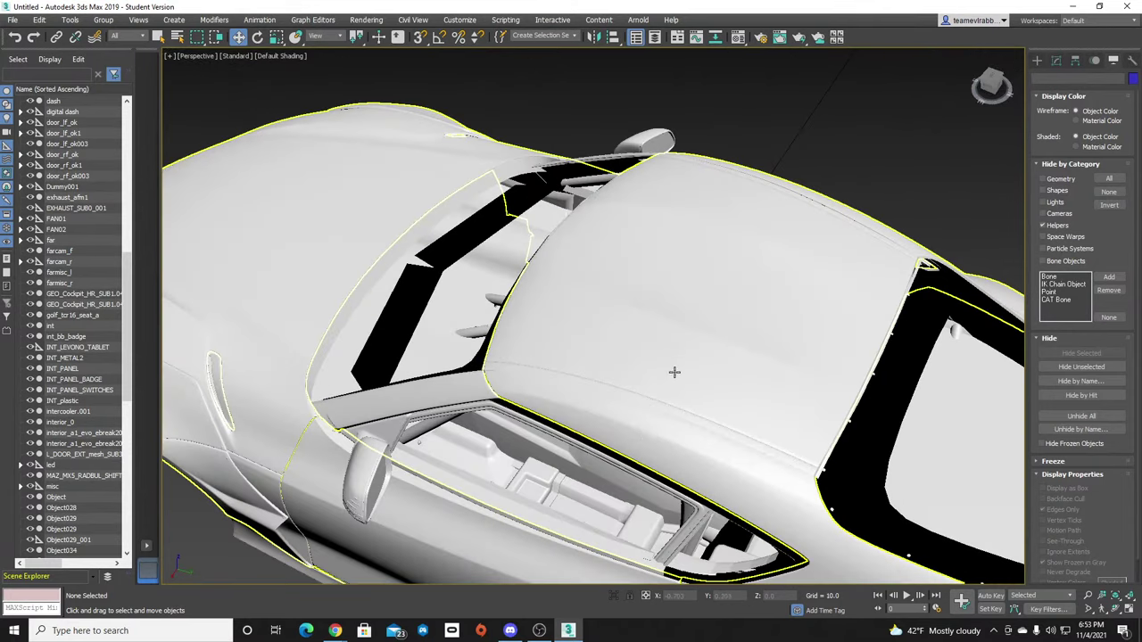
{"action": "scroll", "coordinate": [565, 374], "scroll_direction": "up", "scroll_amount": 3}
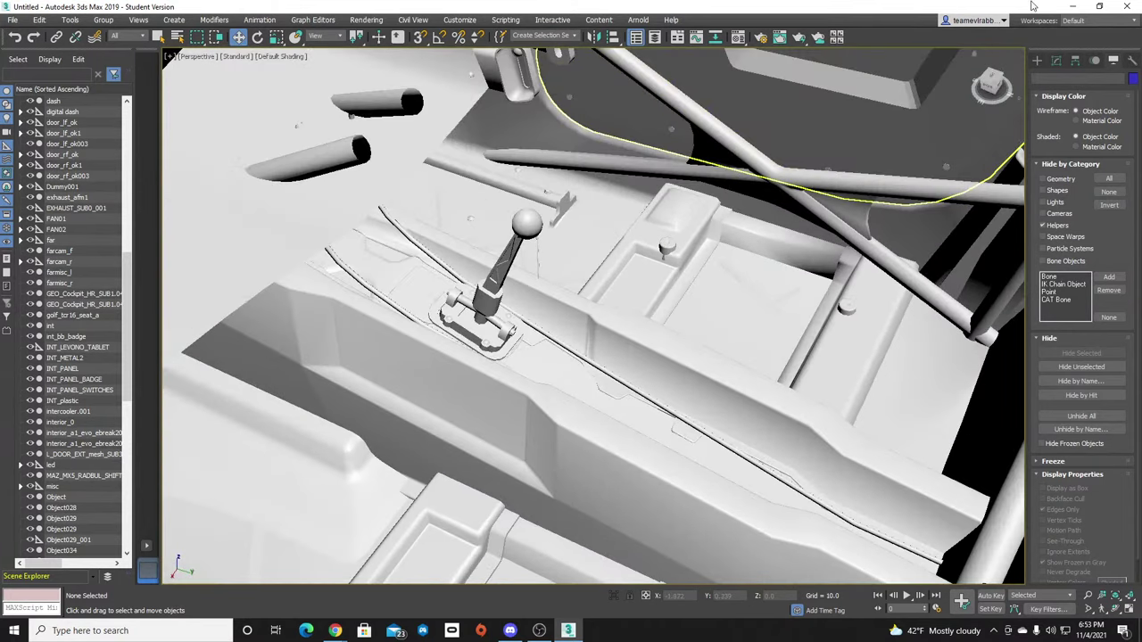
{"action": "scroll", "coordinate": [571, 357], "scroll_direction": "up", "scroll_amount": 5}
{"action": "left_click_drag", "start_coordinate": [989, 85], "coordinate": [962, 106]}
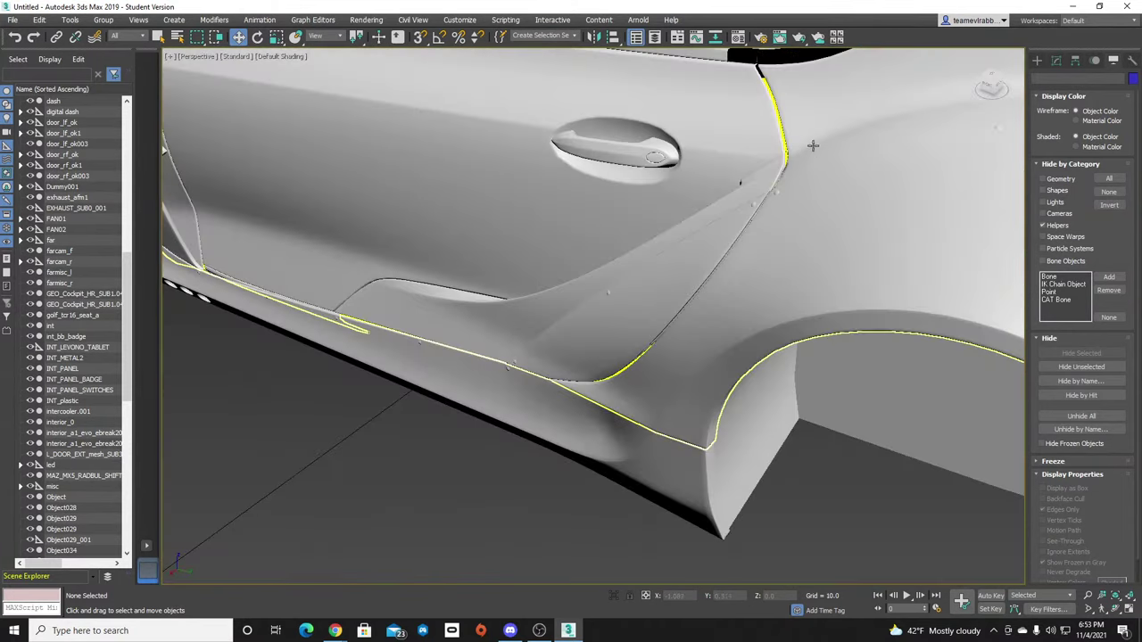
{"action": "scroll", "coordinate": [813, 146], "scroll_direction": "down", "scroll_amount": 2}
{"action": "middle_click_drag", "start_coordinate": [813, 145], "coordinate": [788, 339]}
{"action": "scroll", "coordinate": [794, 338], "scroll_direction": "up", "scroll_amount": 2}
{"action": "left_click_drag", "start_coordinate": [992, 82], "coordinate": [984, 63]}
{"action": "middle_click_drag", "start_coordinate": [829, 147], "coordinate": [755, 342]}
{"action": "scroll", "coordinate": [798, 267], "scroll_direction": "down", "scroll_amount": 10}
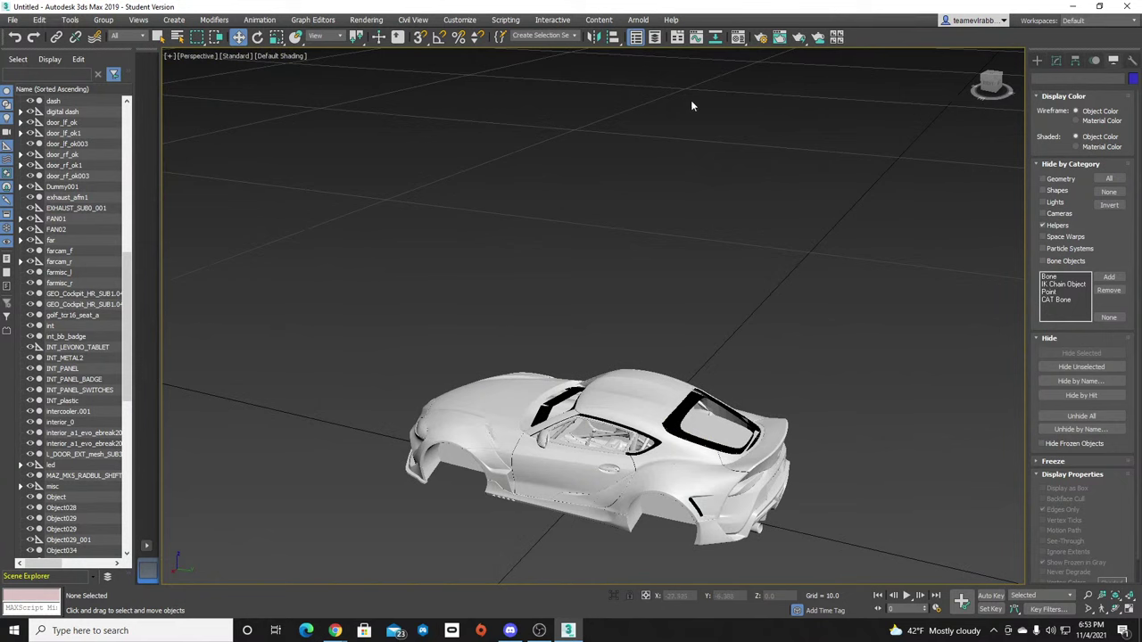
{"action": "middle_click_drag", "start_coordinate": [683, 544], "coordinate": [678, 362]}
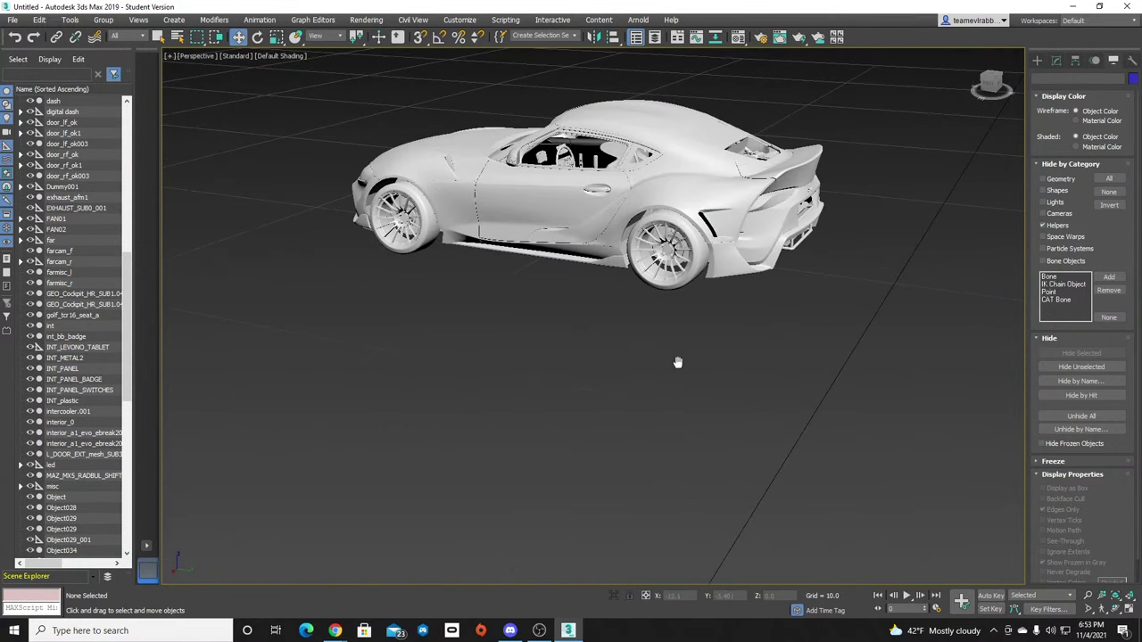
{"action": "middle_click_drag", "start_coordinate": [660, 261], "coordinate": [687, 451]}
{"action": "scroll", "coordinate": [689, 450], "scroll_direction": "up", "scroll_amount": 2}
{"action": "middle_click_drag", "start_coordinate": [710, 377], "coordinate": [734, 520]}
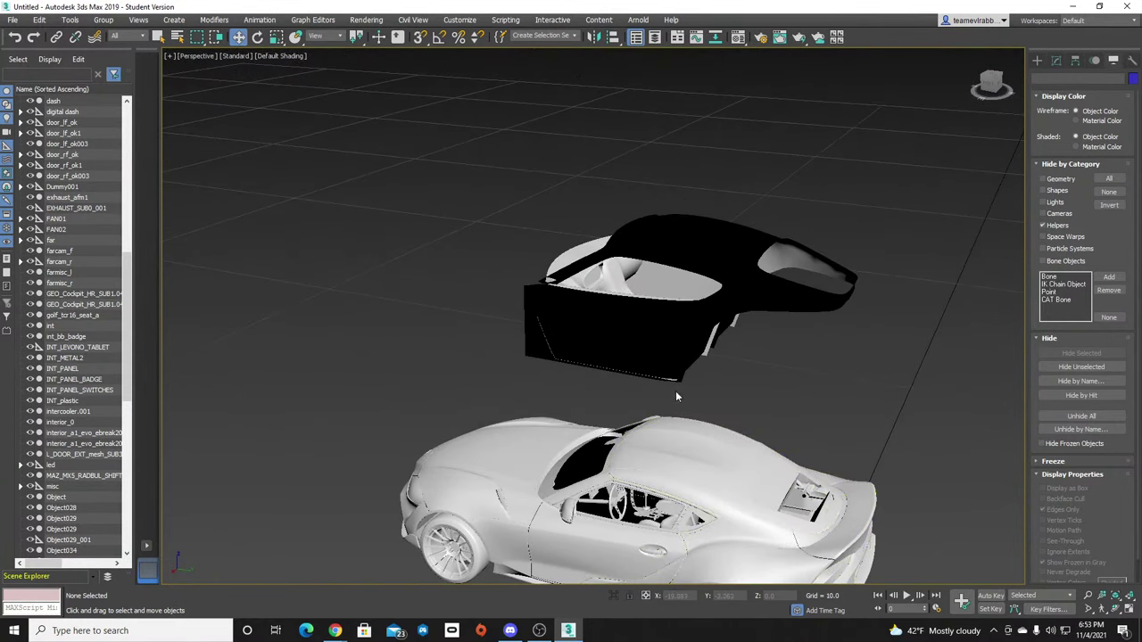
Isolate the lifted int shell and open its Editable Mesh for editing at Element level.
{"action": "left_click", "coordinate": [613, 304]}
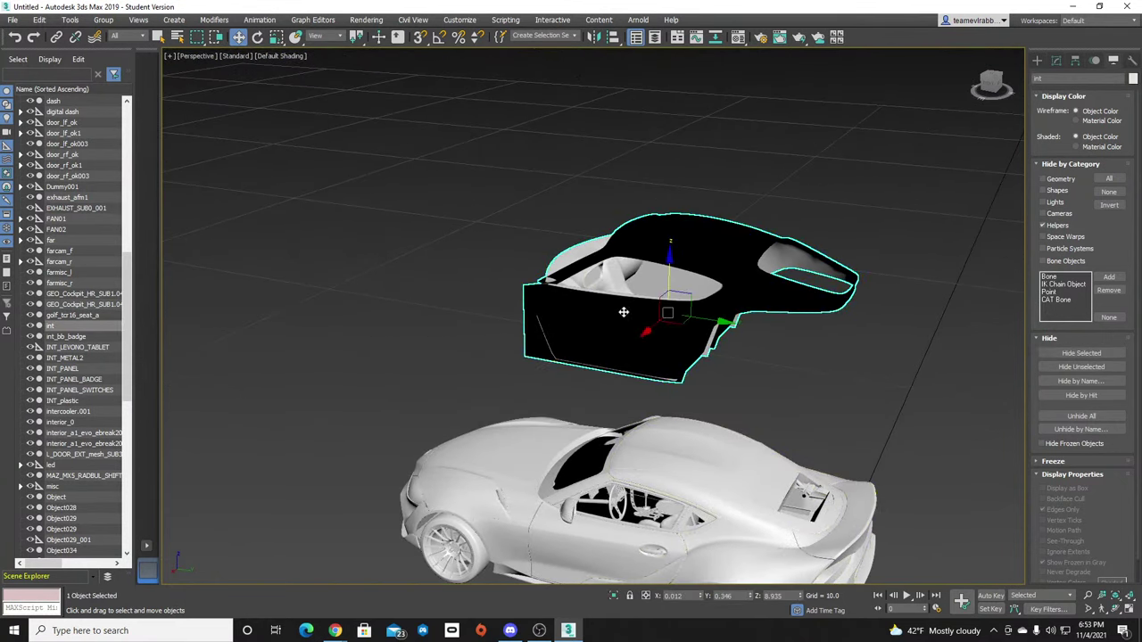
{"action": "left_click", "coordinate": [614, 596]}
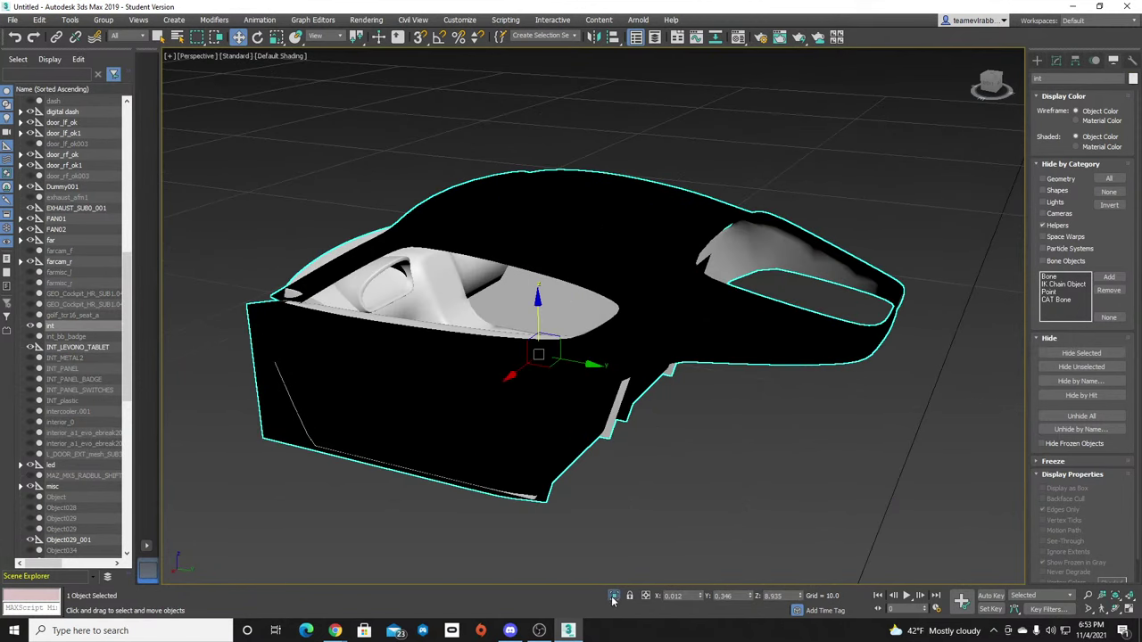
{"action": "left_click", "coordinate": [867, 192]}
{"action": "left_click_drag", "start_coordinate": [986, 85], "coordinate": [991, 81]}
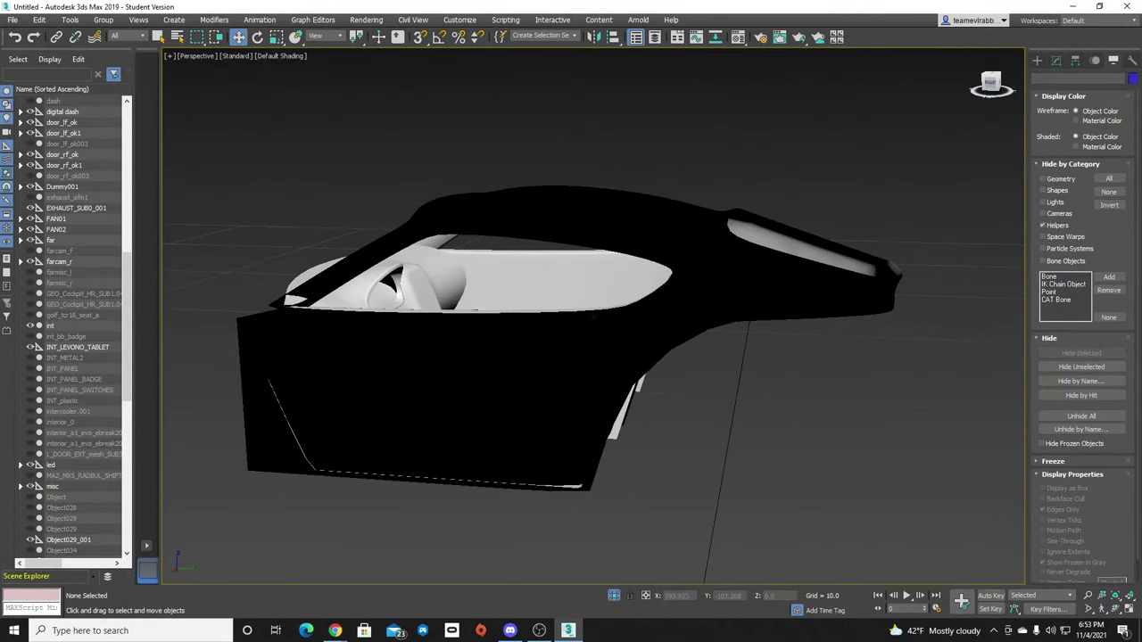
{"action": "left_click", "coordinate": [680, 340]}
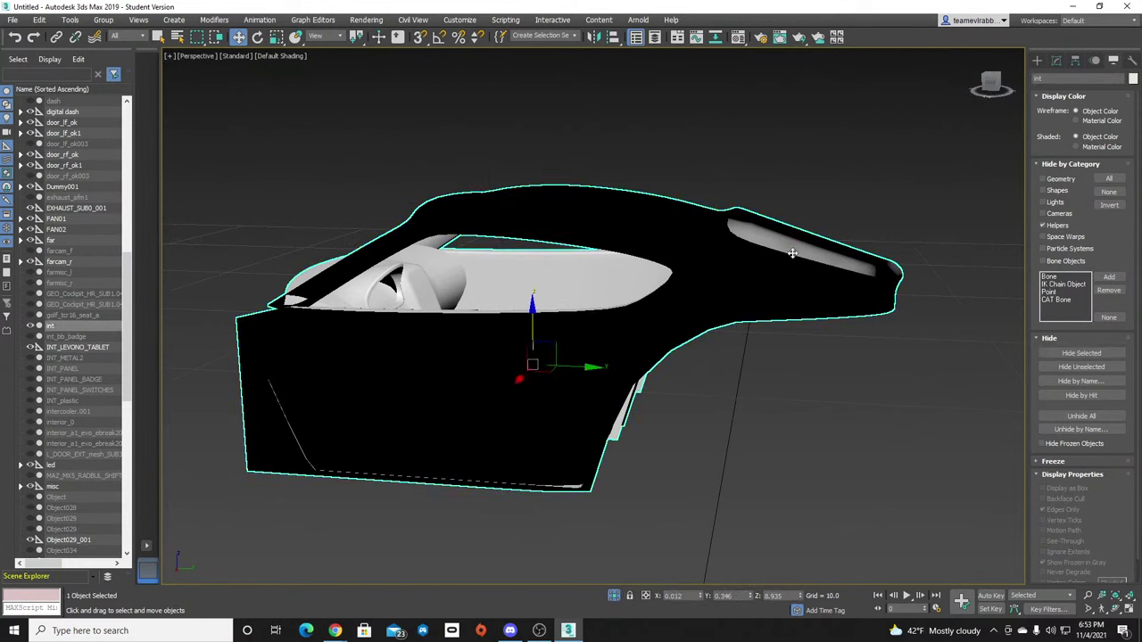
{"action": "left_click", "coordinate": [1055, 61]}
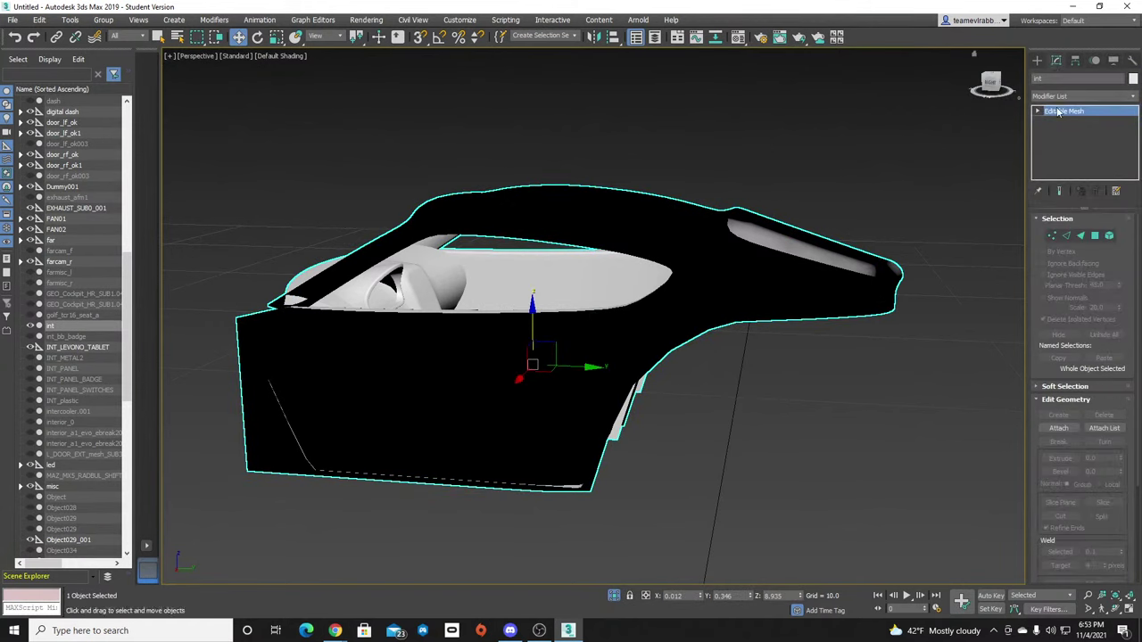
{"action": "left_click", "coordinate": [1038, 112]}
{"action": "left_click", "coordinate": [1060, 120]}
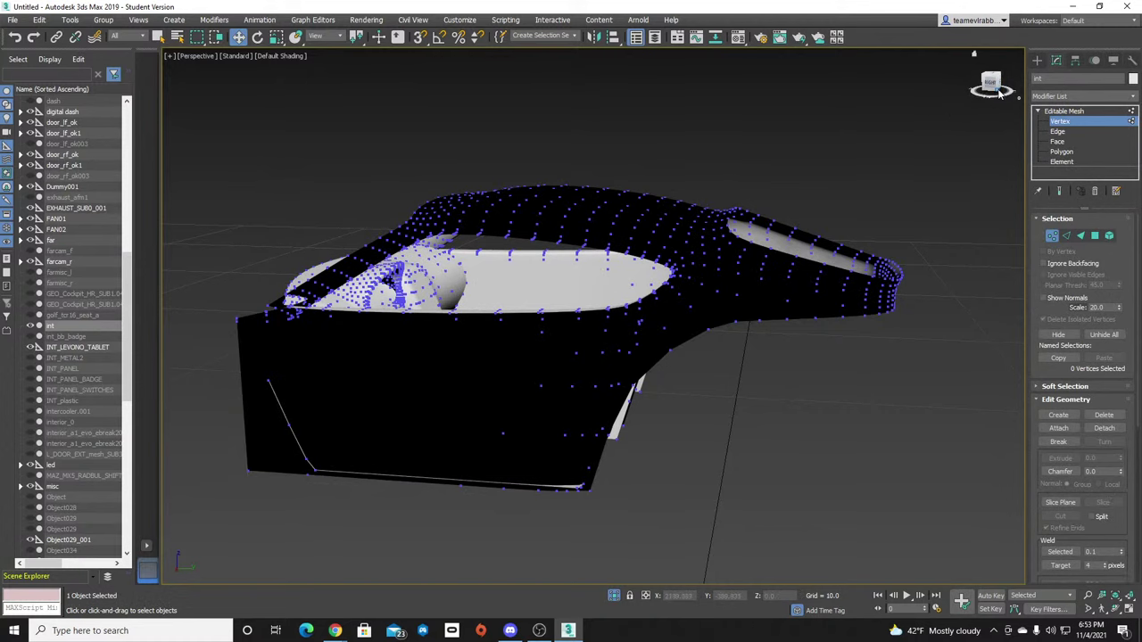
{"action": "mouse_move", "coordinate": [1000, 96]}
{"action": "left_mouse_down"}
{"action": "mouse_move", "coordinate": [985, 82]}
{"action": "mouse_move", "coordinate": [990, 103]}
{"action": "left_mouse_up"}
{"action": "middle_click_drag", "start_coordinate": [592, 315], "coordinate": [596, 316], "text": "alt"}
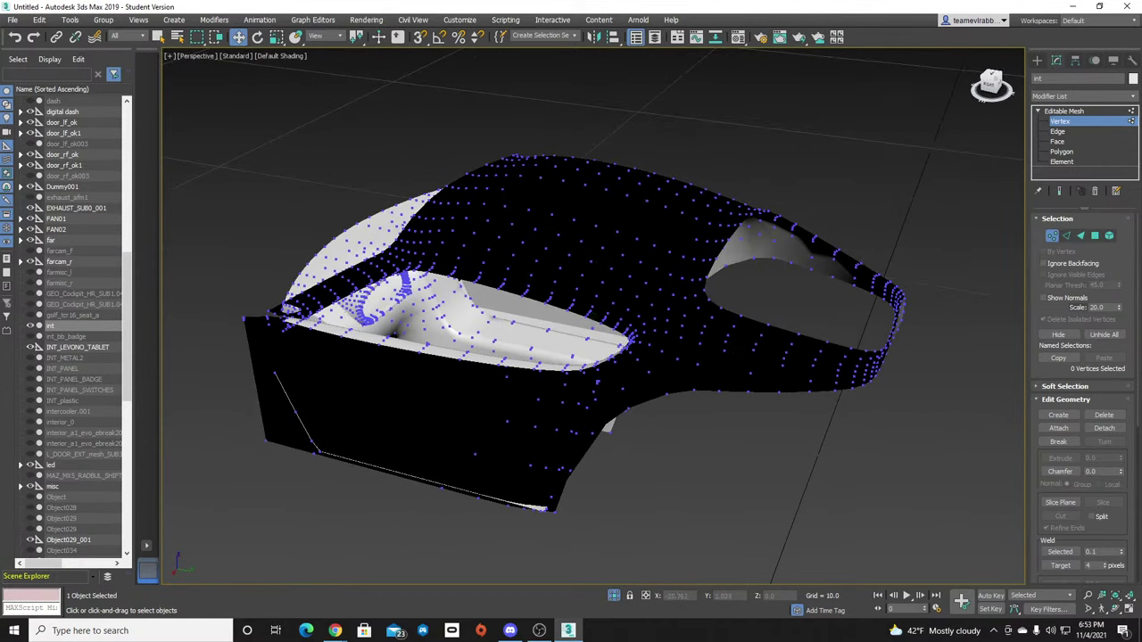
{"action": "middle_click_drag", "start_coordinate": [592, 315], "coordinate": [593, 315], "text": "alt"}
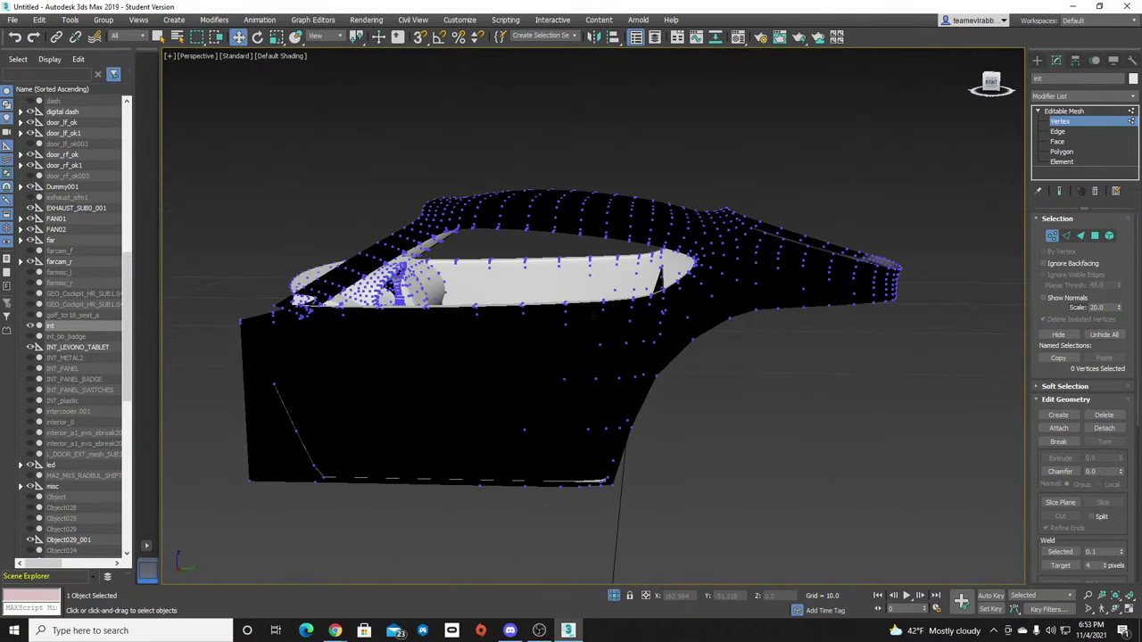
{"action": "left_click", "coordinate": [1061, 161]}
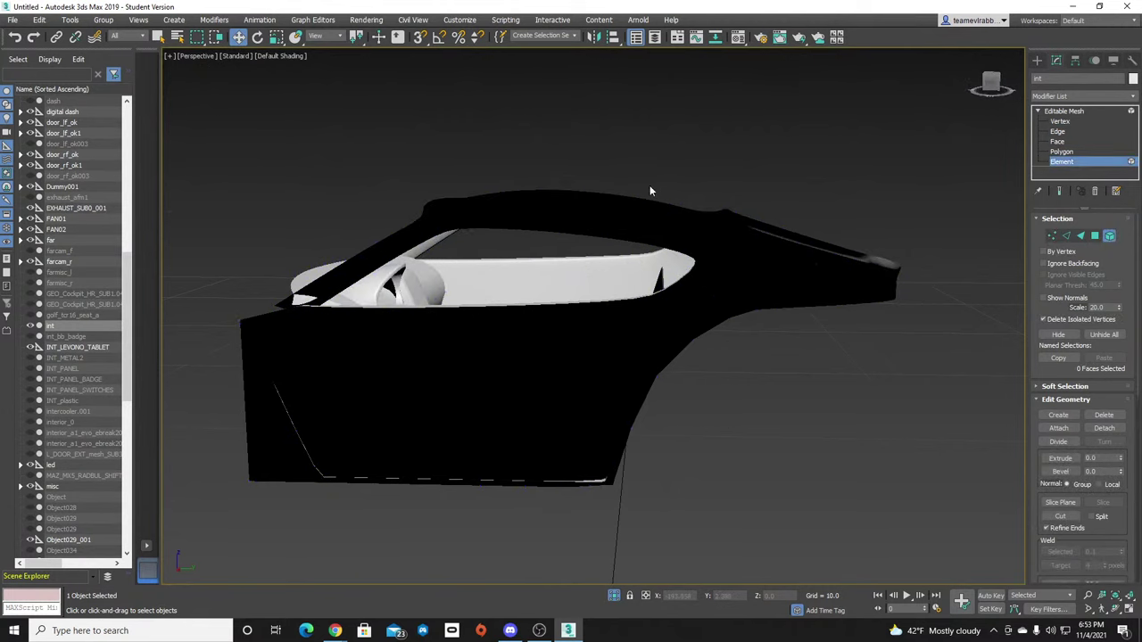
Delete the near-side door panel element and the floor element from the int mesh.
{"action": "left_click", "coordinate": [630, 217]}
{"action": "mouse_move", "coordinate": [991, 81]}
{"action": "left_mouse_down"}
{"action": "mouse_move", "coordinate": [993, 95]}
{"action": "mouse_move", "coordinate": [967, 84]}
{"action": "mouse_move", "coordinate": [994, 88]}
{"action": "left_mouse_up"}
{"action": "left_click", "coordinate": [550, 348]}
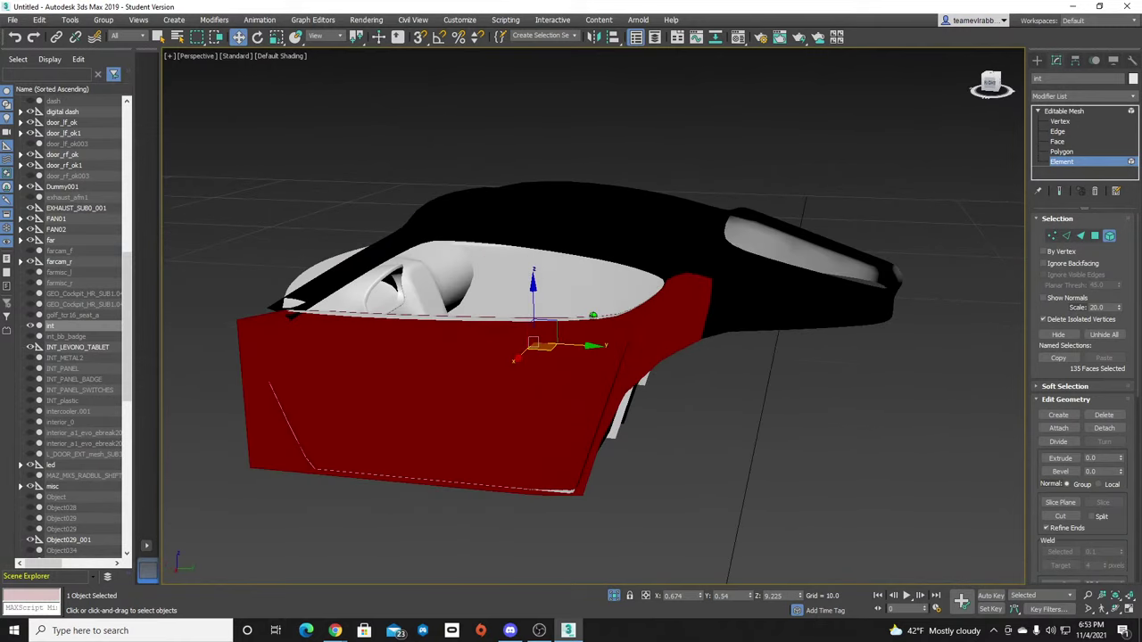
{"action": "key", "text": "Delete"}
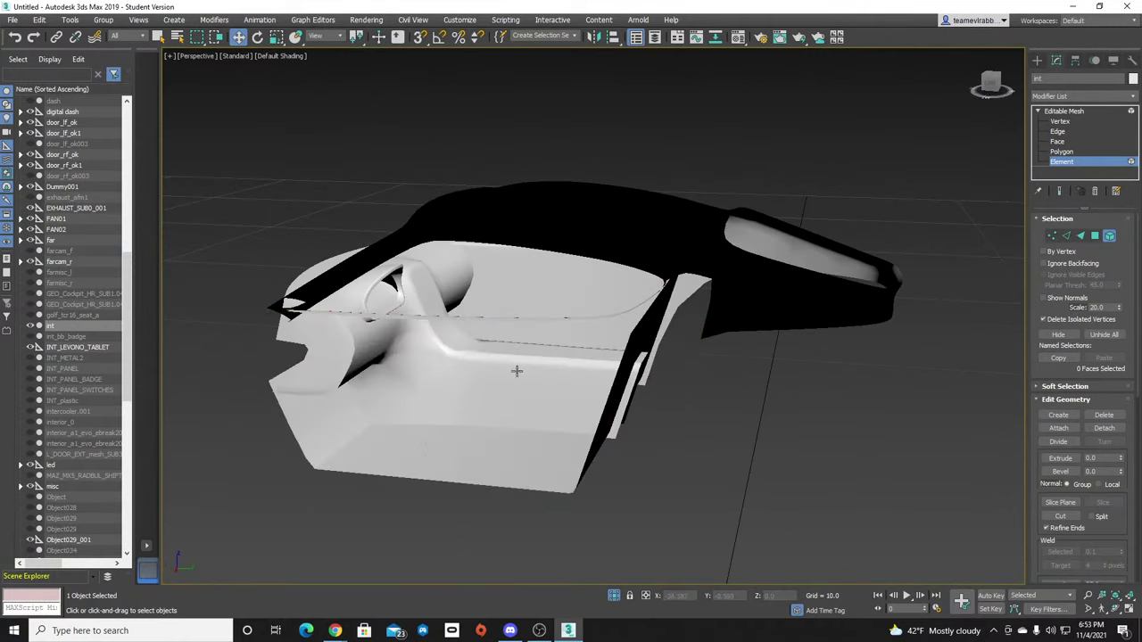
{"action": "left_click", "coordinate": [516, 444]}
{"action": "key", "text": "Delete"}
Delete the near side of the centre tunnel, the front footwell panel and the far-side door panel from the int mesh.
{"action": "left_click", "coordinate": [497, 393]}
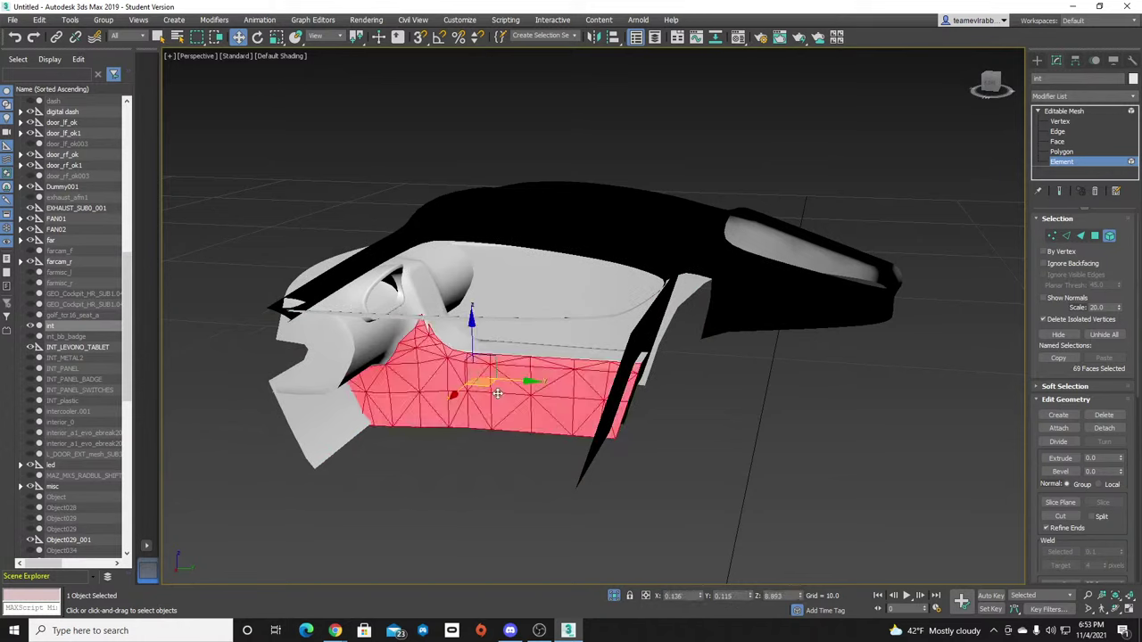
{"action": "key", "text": "Delete"}
{"action": "left_click", "coordinate": [320, 396]}
{"action": "key", "text": "Delete"}
{"action": "left_click", "coordinate": [559, 305]}
{"action": "key", "text": "Delete"}
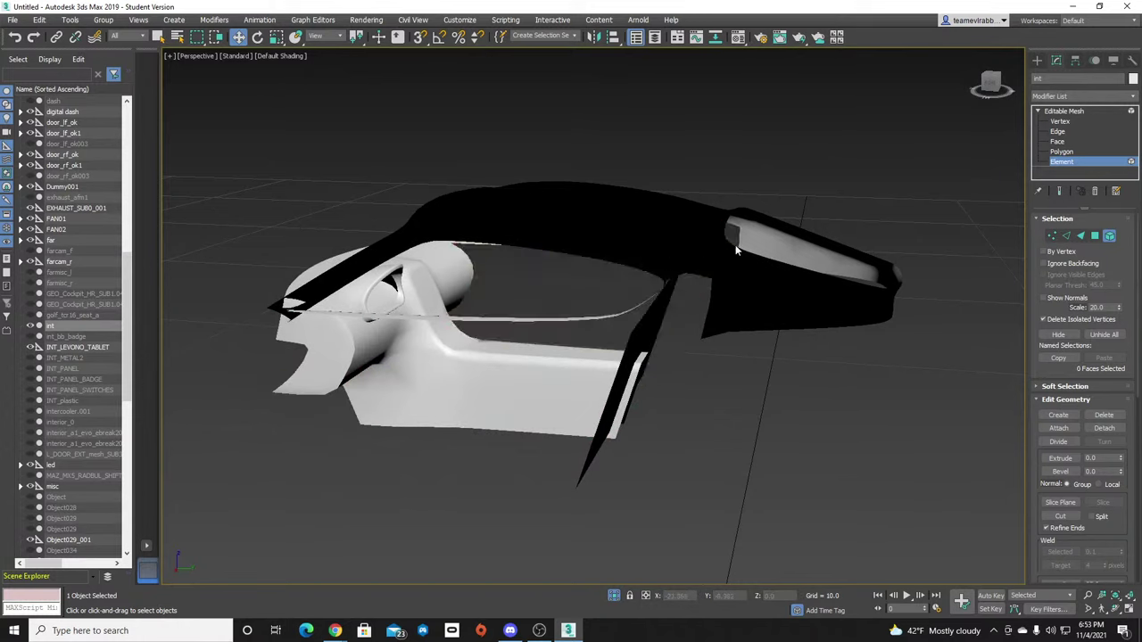
Delete the near-side window sill strip and the rear side panels on both sides of the int mesh.
{"action": "left_click_drag", "start_coordinate": [989, 86], "coordinate": [689, 454]}
{"action": "left_click", "coordinate": [636, 410]}
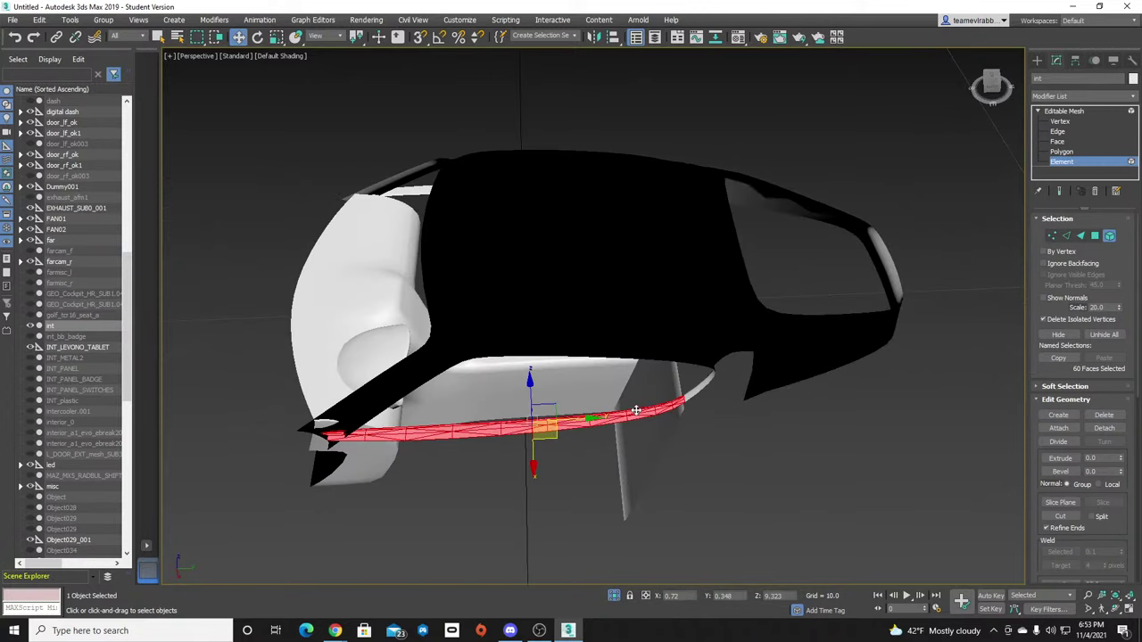
{"action": "key", "text": "Delete"}
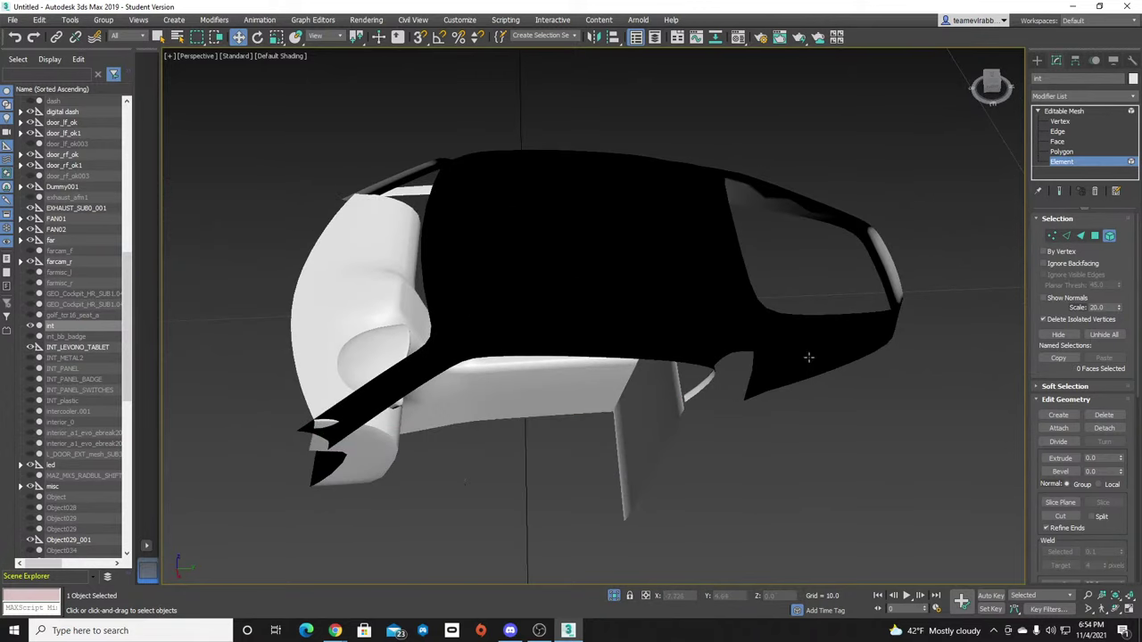
{"action": "left_click", "coordinate": [879, 357]}
{"action": "key", "text": "Delete"}
{"action": "left_click", "coordinate": [785, 196]}
{"action": "key", "text": "Delete"}
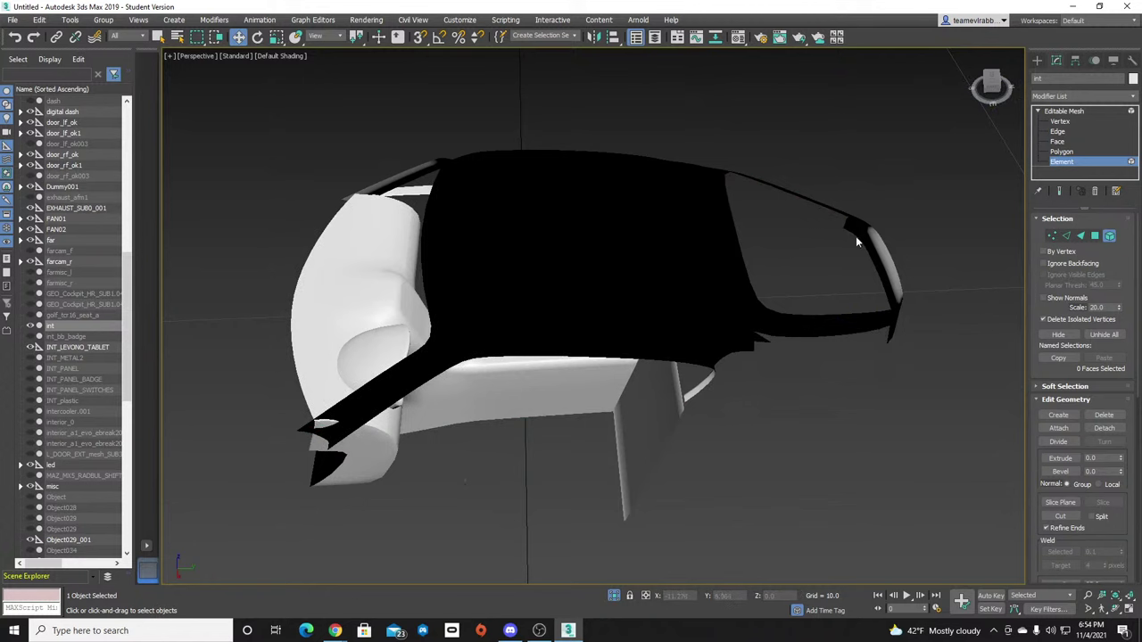
Delete the roof lining, rear window surround, rear pillar fragments and upper side rails from the int mesh.
{"action": "left_click_drag", "start_coordinate": [928, 439], "coordinate": [928, 438]}
{"action": "left_click_drag", "start_coordinate": [990, 87], "coordinate": [992, 14]}
{"action": "key", "text": "Delete"}
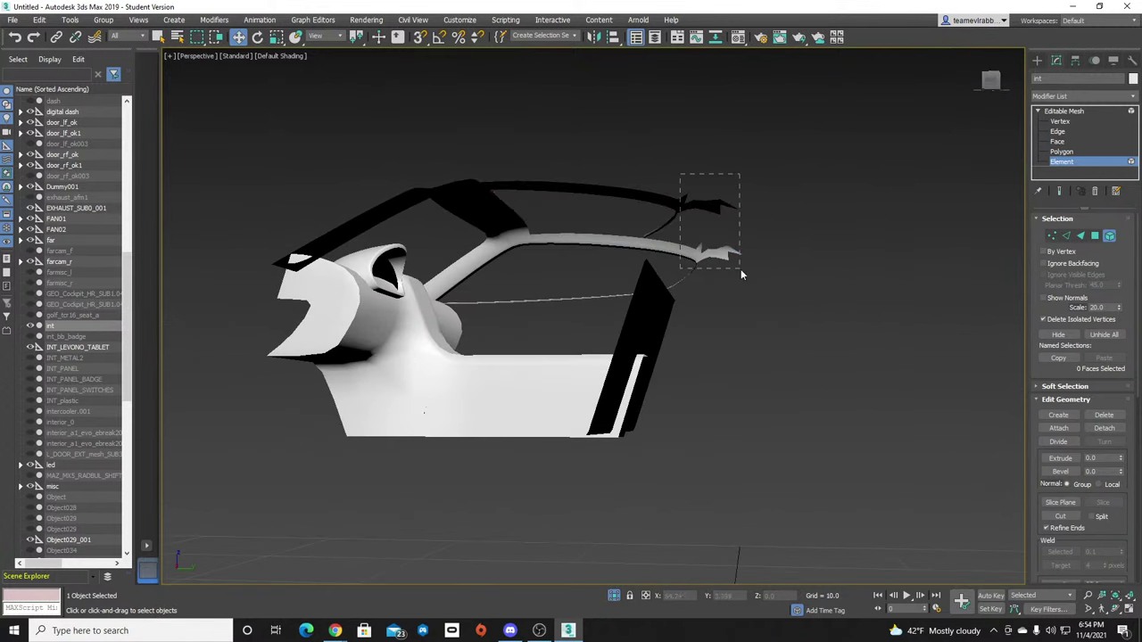
{"action": "left_click_drag", "start_coordinate": [741, 269], "coordinate": [740, 269]}
{"action": "key", "text": "Delete"}
{"action": "left_click_drag", "start_coordinate": [660, 198], "coordinate": [662, 200]}
{"action": "key", "text": "Delete"}
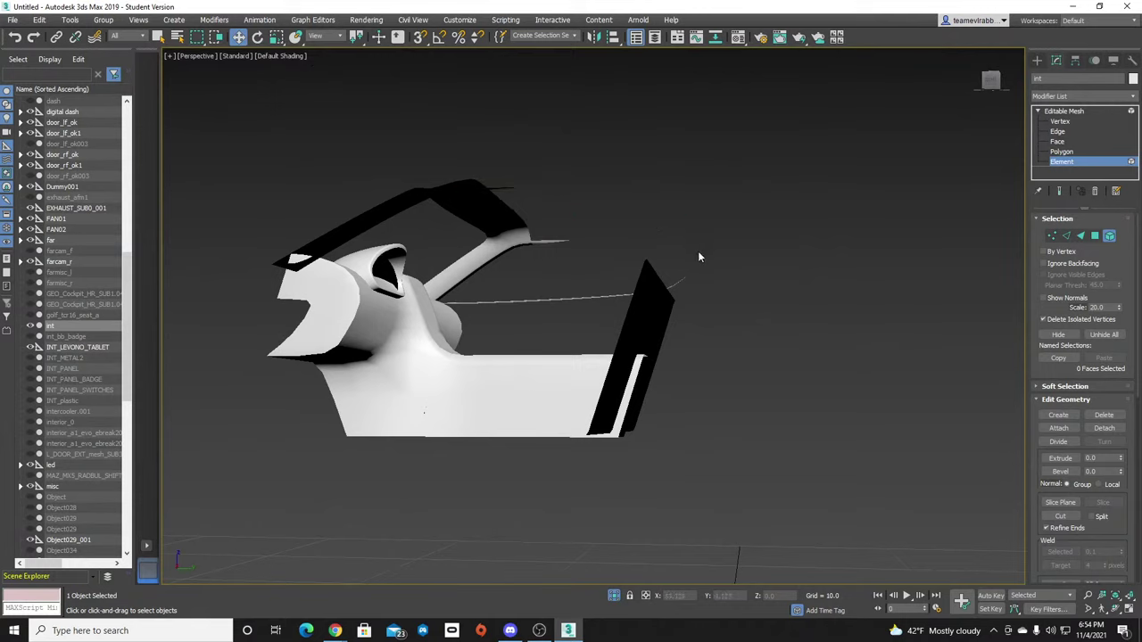
Delete the slanted rear panel behind the centre tunnel and the thin strip beside it from the int mesh.
{"action": "left_click_drag", "start_coordinate": [724, 339], "coordinate": [725, 338]}
{"action": "key", "text": "Delete"}
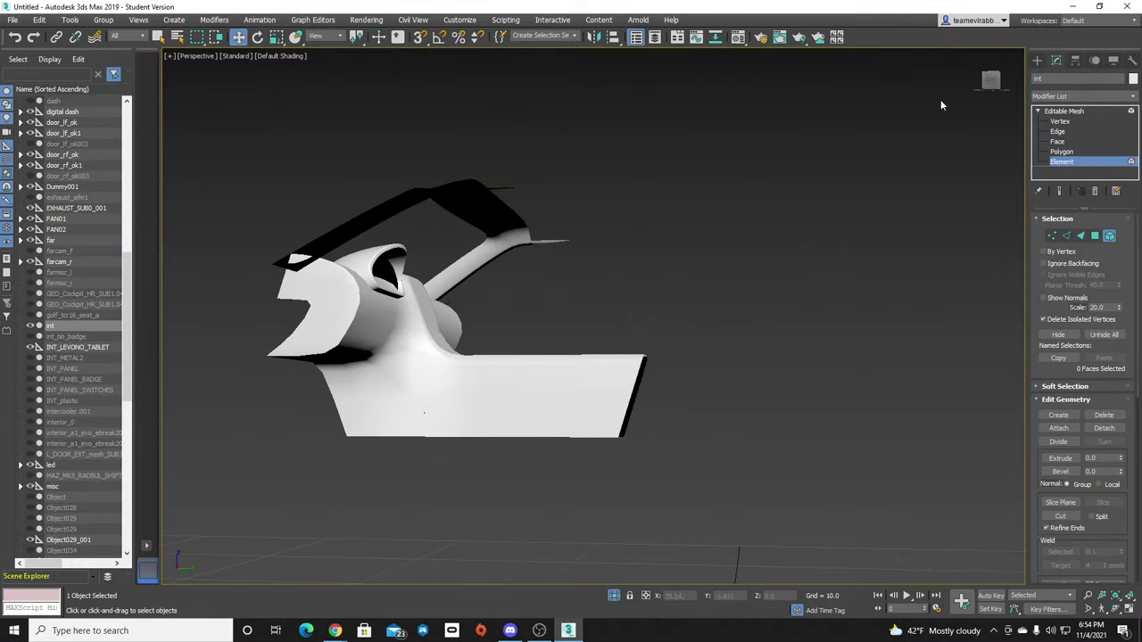
{"action": "left_click_drag", "start_coordinate": [987, 85], "coordinate": [865, 87]}
{"action": "left_click_drag", "start_coordinate": [736, 189], "coordinate": [761, 212]}
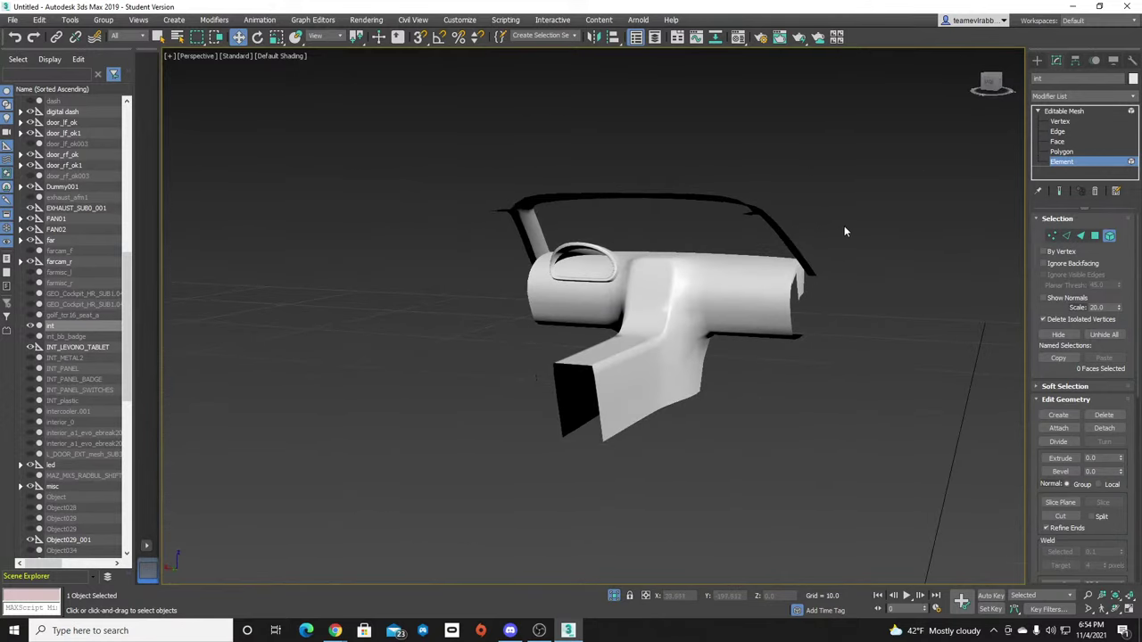
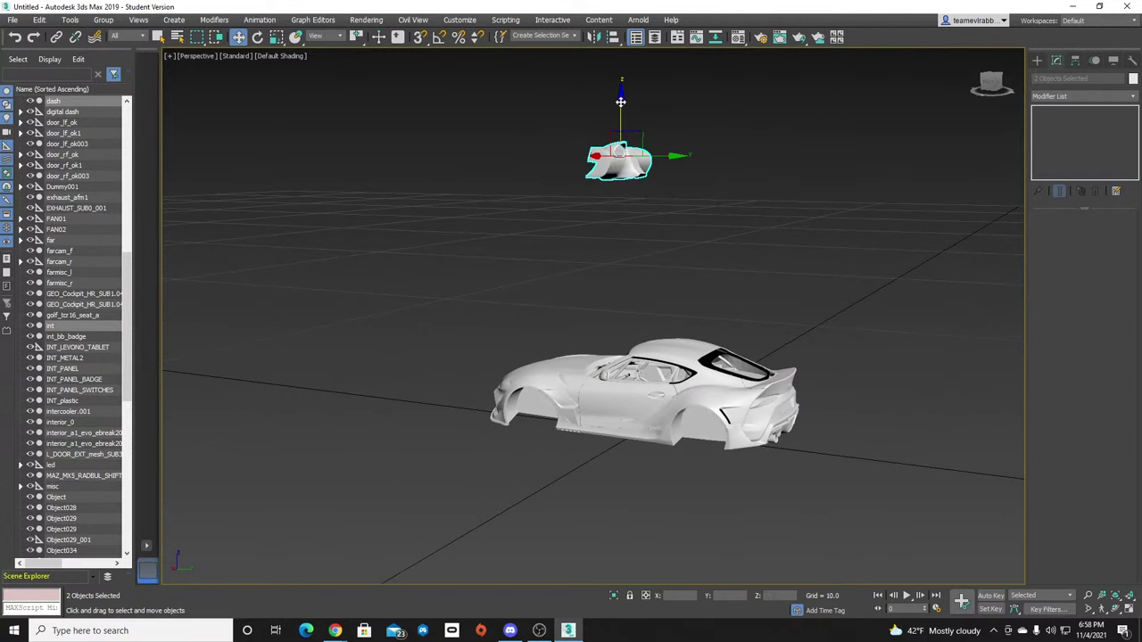
Lower the selected dash and int objects along Z from above the car into the Supra's cabin.
{"action": "left_click_drag", "start_coordinate": [621, 102], "coordinate": [639, 227]}
{"action": "scroll", "coordinate": [644, 316], "scroll_direction": "up", "scroll_amount": 5}
{"action": "scroll", "coordinate": [646, 316], "scroll_direction": "down", "scroll_amount": 3}
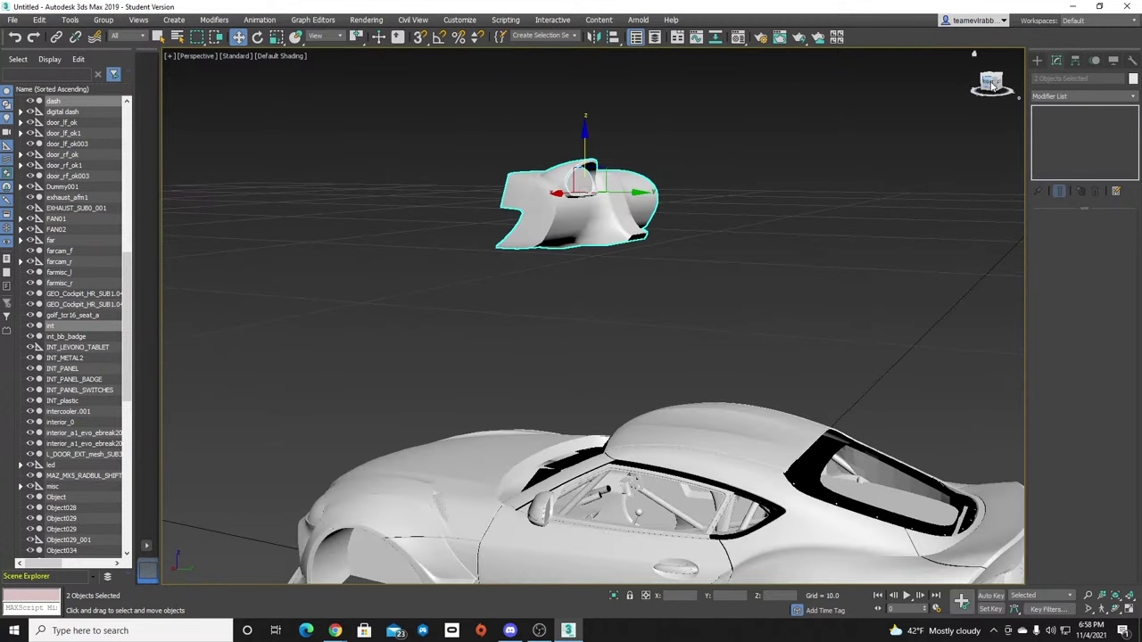
{"action": "mouse_move", "coordinate": [990, 82]}
{"action": "left_mouse_down"}
{"action": "mouse_move", "coordinate": [990, 92]}
{"action": "mouse_move", "coordinate": [990, 80]}
{"action": "left_mouse_up"}
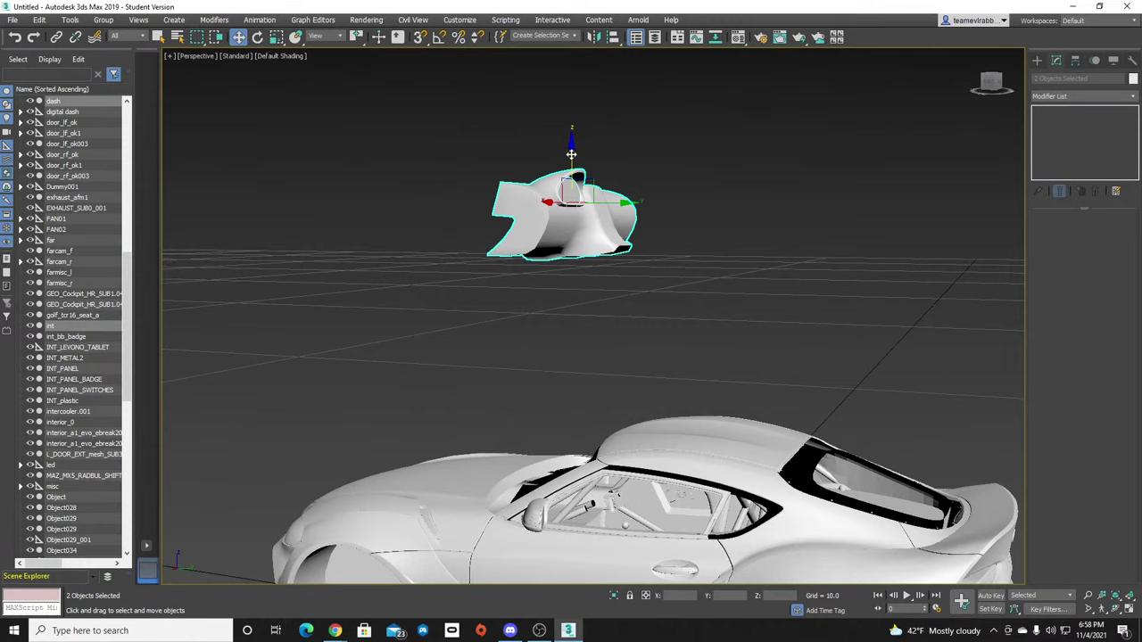
{"action": "left_click_drag", "start_coordinate": [576, 159], "coordinate": [638, 466]}
Raise the dash and int objects slightly and shift them along Y toward the front of the car.
{"action": "scroll", "coordinate": [642, 480], "scroll_direction": "up", "scroll_amount": 3}
{"action": "left_click_drag", "start_coordinate": [994, 85], "coordinate": [985, 107]}
{"action": "middle_click_drag", "start_coordinate": [433, 326], "coordinate": [743, 340]}
{"action": "mouse_move", "coordinate": [606, 355]}
{"action": "left_mouse_down"}
{"action": "mouse_move", "coordinate": [606, 325]}
{"action": "mouse_move", "coordinate": [606, 339]}
{"action": "left_mouse_up"}
{"action": "left_click_drag", "start_coordinate": [660, 386], "coordinate": [606, 390]}
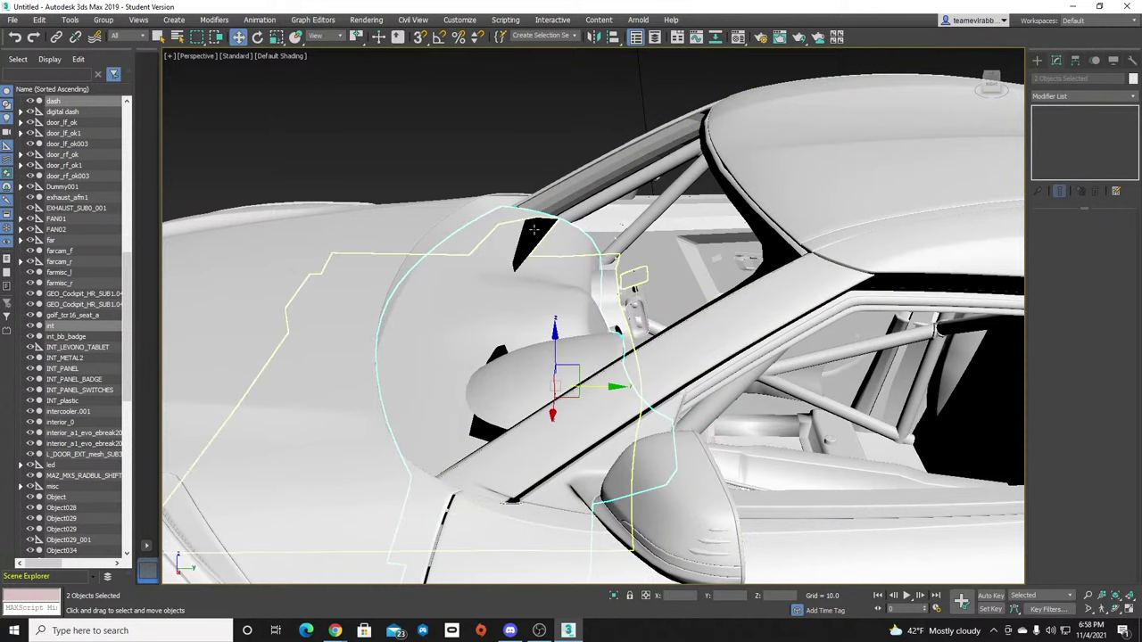
{"action": "left_click_drag", "start_coordinate": [554, 343], "coordinate": [555, 333]}
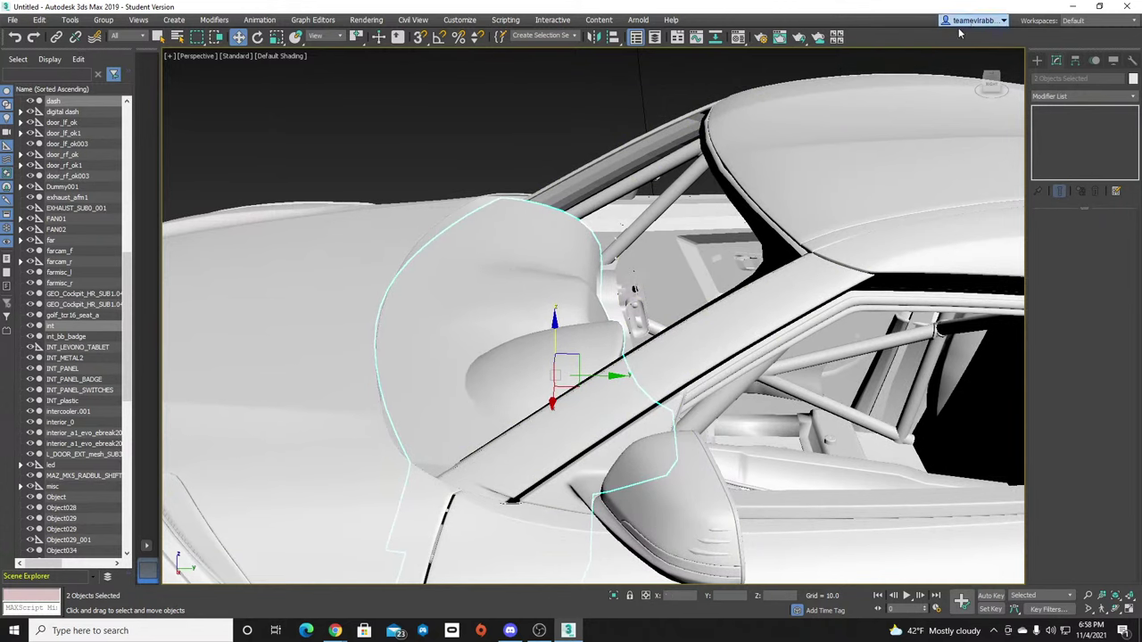
Examine how the dash sits against the windshield base, pillars, roll cage and doors from outside and inside the car.
{"action": "left_click", "coordinate": [991, 84]}
{"action": "middle_click_drag", "start_coordinate": [662, 427], "coordinate": [727, 232]}
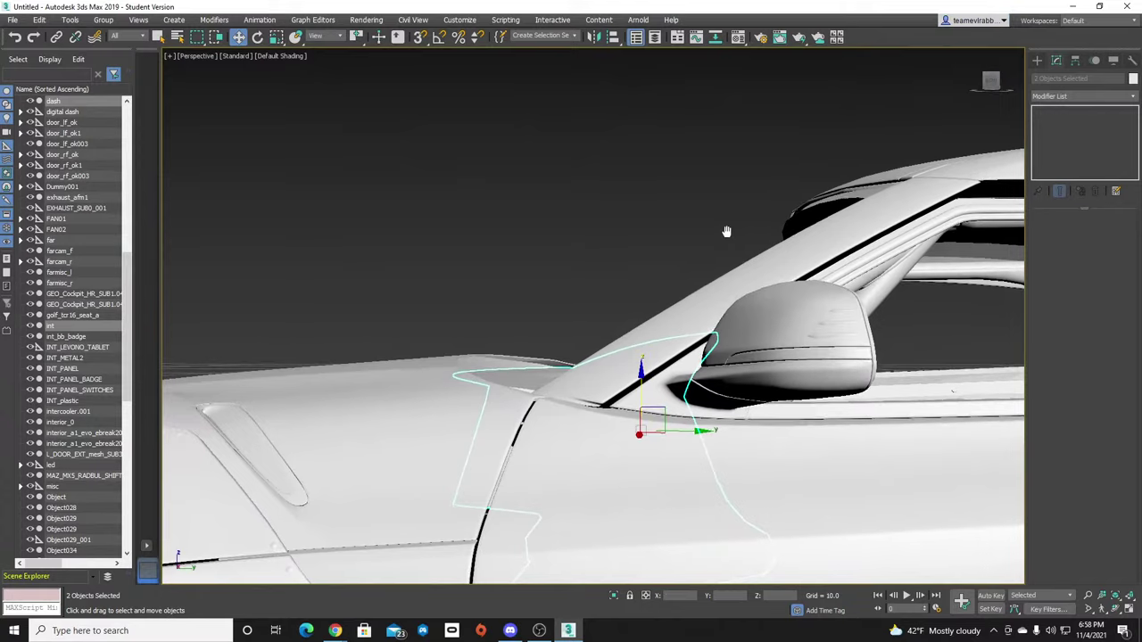
{"action": "left_click_drag", "start_coordinate": [991, 82], "coordinate": [964, 106]}
{"action": "middle_click_drag", "start_coordinate": [855, 296], "coordinate": [530, 273]}
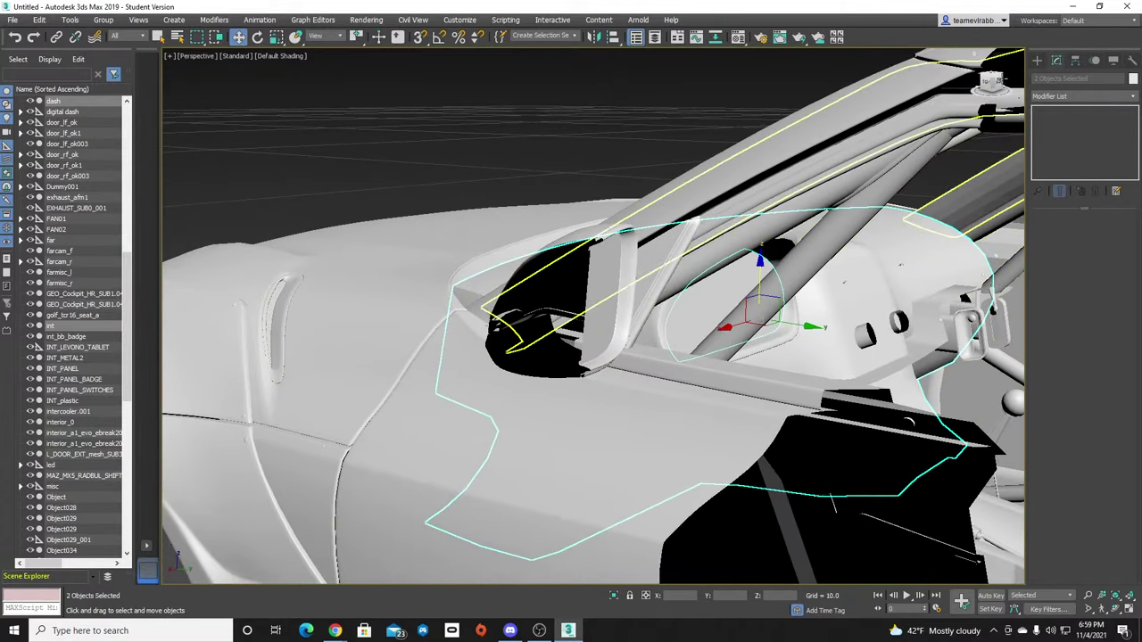
{"action": "left_click_drag", "start_coordinate": [993, 82], "coordinate": [967, 97]}
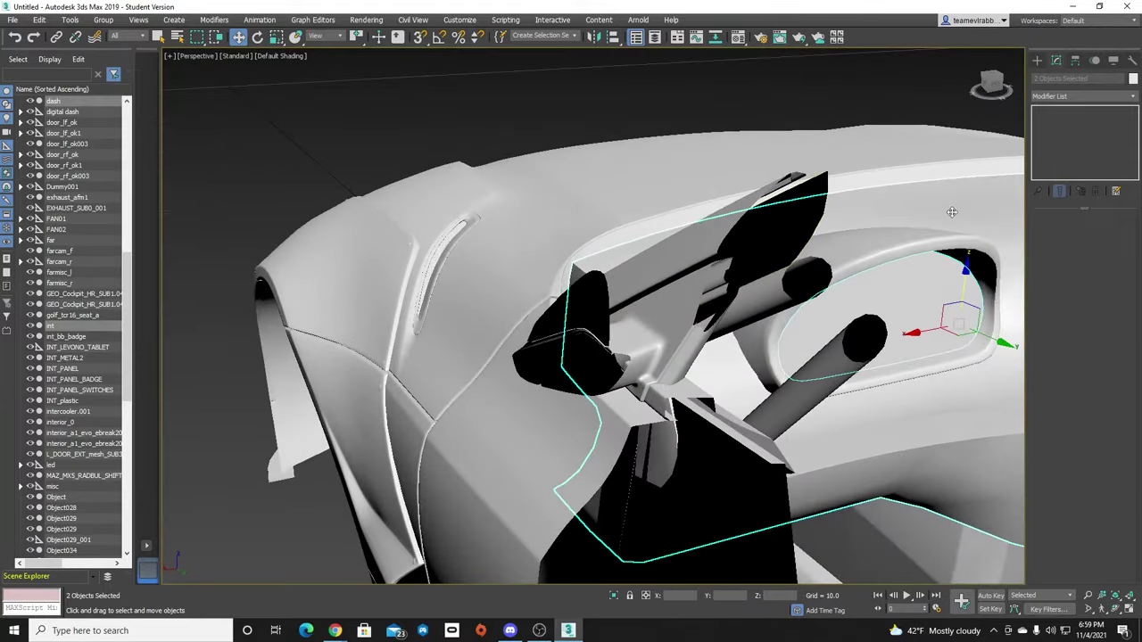
{"action": "scroll", "coordinate": [794, 214], "scroll_direction": "down", "scroll_amount": 3}
{"action": "middle_click_drag", "start_coordinate": [951, 212], "coordinate": [642, 241]}
{"action": "scroll", "coordinate": [631, 245], "scroll_direction": "down", "scroll_amount": 3}
{"action": "scroll", "coordinate": [731, 229], "scroll_direction": "up", "scroll_amount": 6}
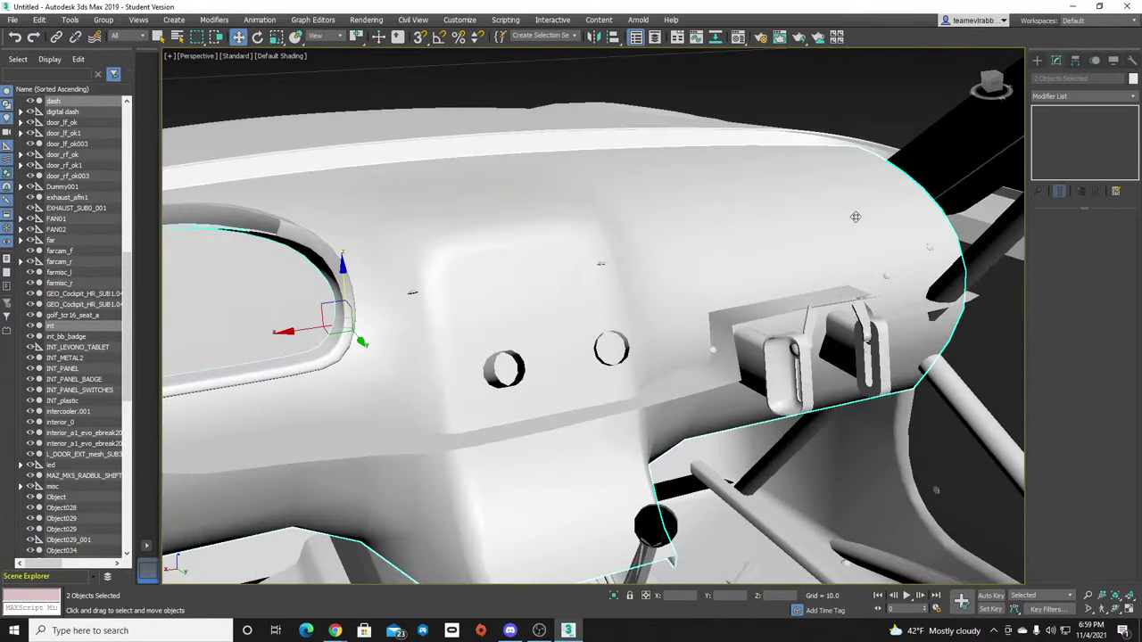
{"action": "left_click_drag", "start_coordinate": [994, 84], "coordinate": [985, 82]}
{"action": "middle_click_drag", "start_coordinate": [493, 267], "coordinate": [201, 364], "text": "alt"}
{"action": "middle_click_drag", "start_coordinate": [536, 339], "coordinate": [736, 337], "text": "alt"}
{"action": "scroll", "coordinate": [446, 392], "scroll_direction": "down", "scroll_amount": 5}
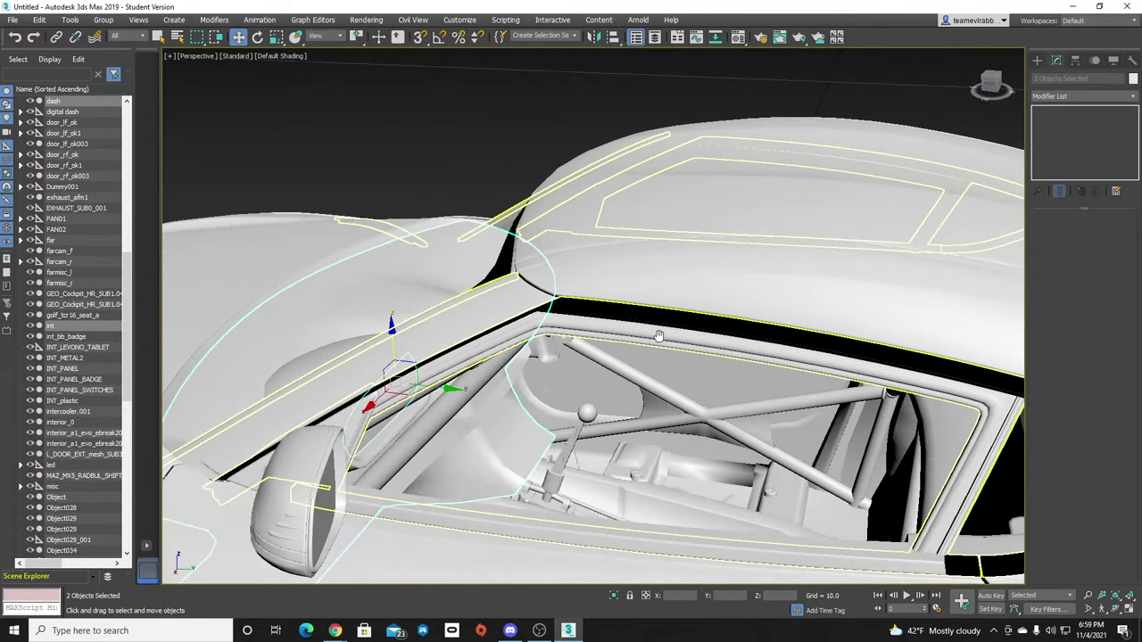
Shift the dash and int objects slightly along Y toward the rear of the car.
{"action": "middle_click_drag", "start_coordinate": [447, 396], "coordinate": [593, 332]}
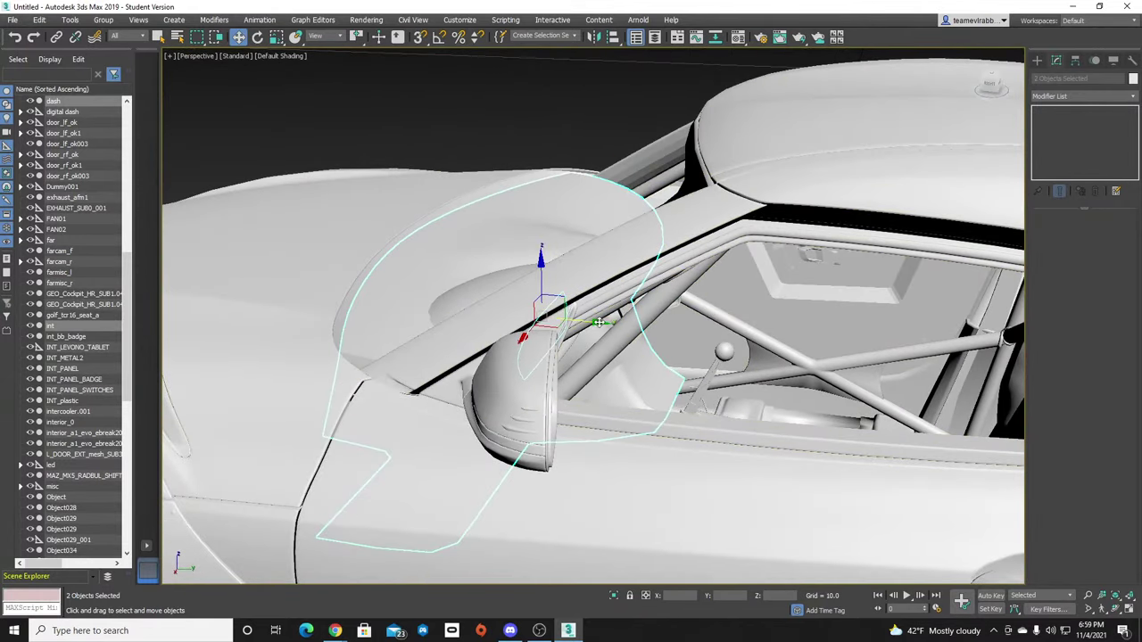
{"action": "left_click_drag", "start_coordinate": [599, 322], "coordinate": [601, 323]}
{"action": "scroll", "coordinate": [772, 456], "scroll_direction": "up", "scroll_amount": 1}
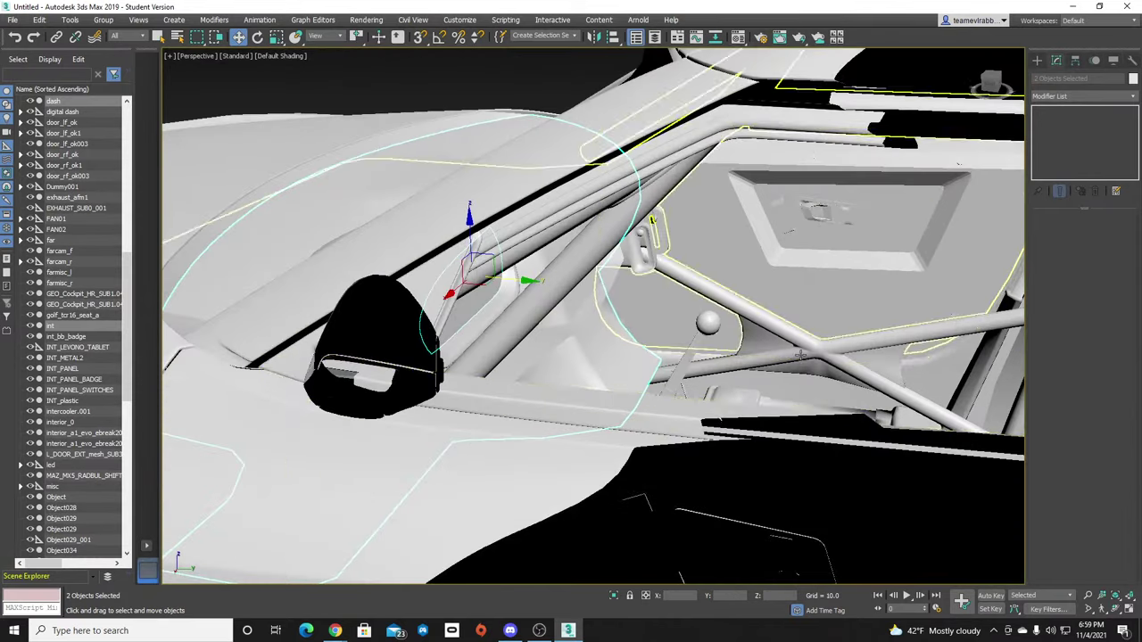
{"action": "middle_click_drag", "start_coordinate": [974, 54], "coordinate": [582, 366], "text": "alt"}
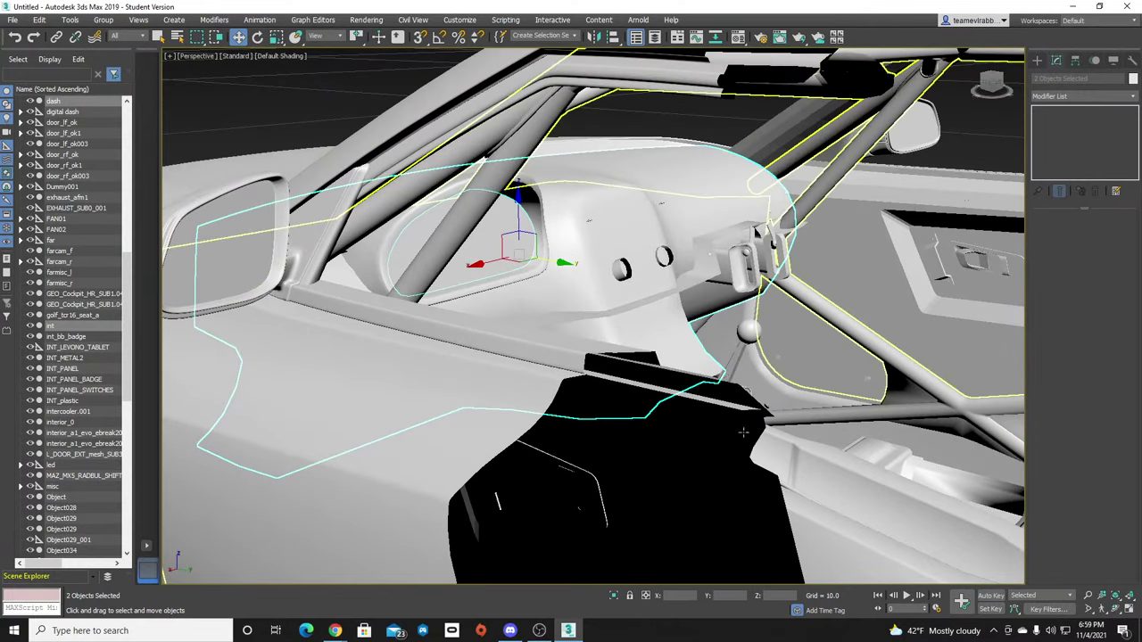
{"action": "left_click_drag", "start_coordinate": [559, 264], "coordinate": [568, 264]}
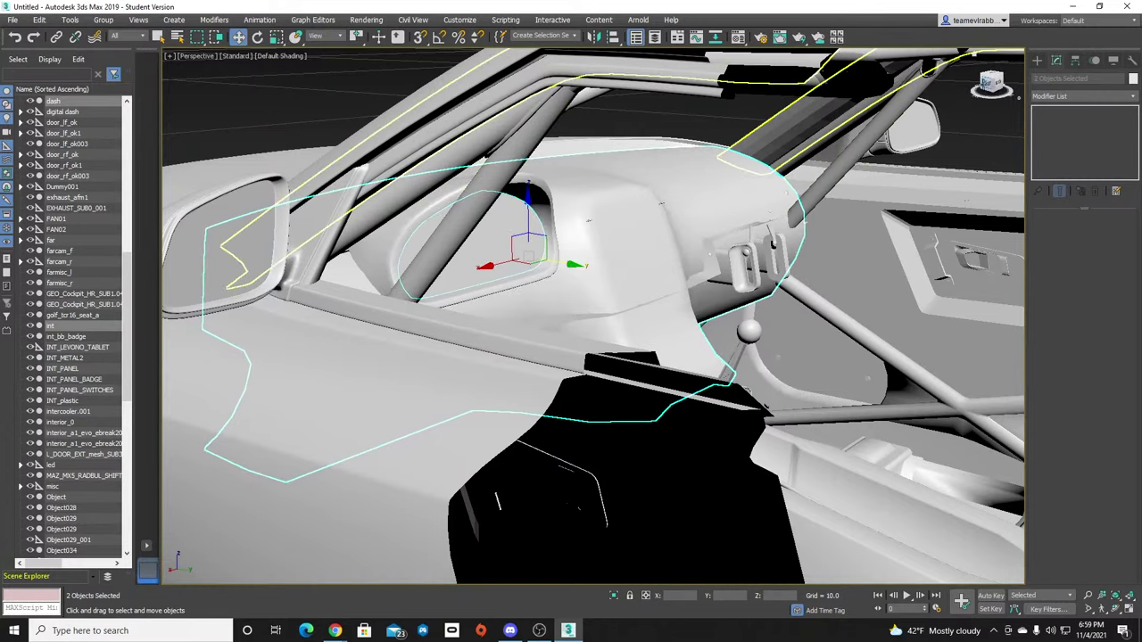
Align the dash to the windshield opening from above, nudging it forward along Y and slightly sideways along X.
{"action": "middle_click_drag", "start_coordinate": [946, 89], "coordinate": [780, 191], "text": "alt"}
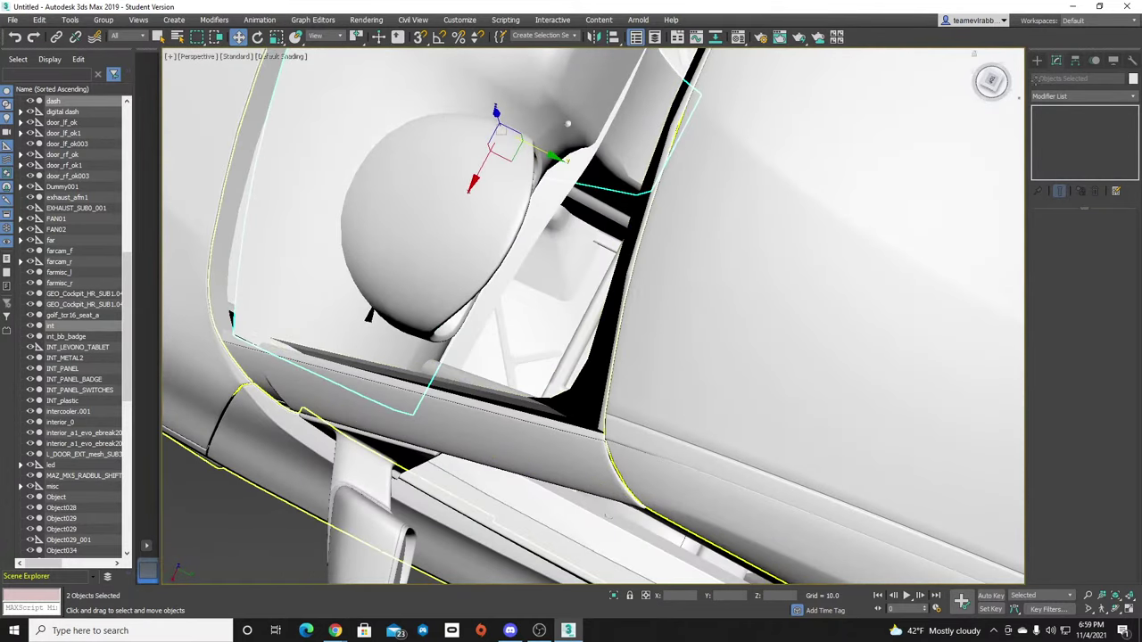
{"action": "left_click", "coordinate": [990, 82]}
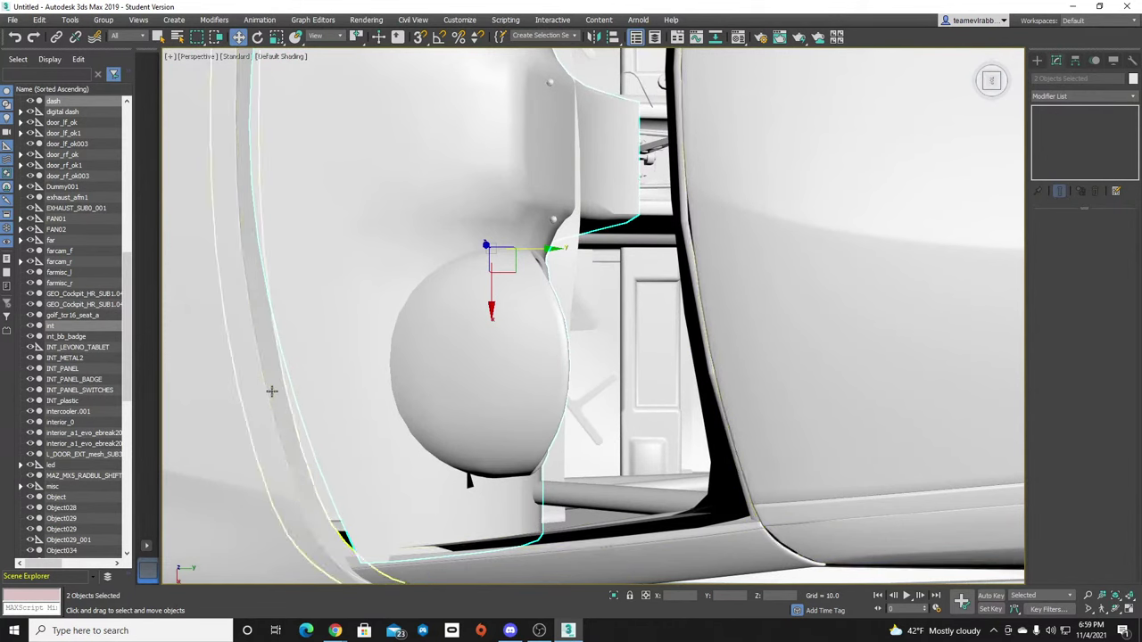
{"action": "middle_click_drag", "start_coordinate": [273, 389], "coordinate": [395, 357]}
{"action": "left_click_drag", "start_coordinate": [661, 234], "coordinate": [636, 234]}
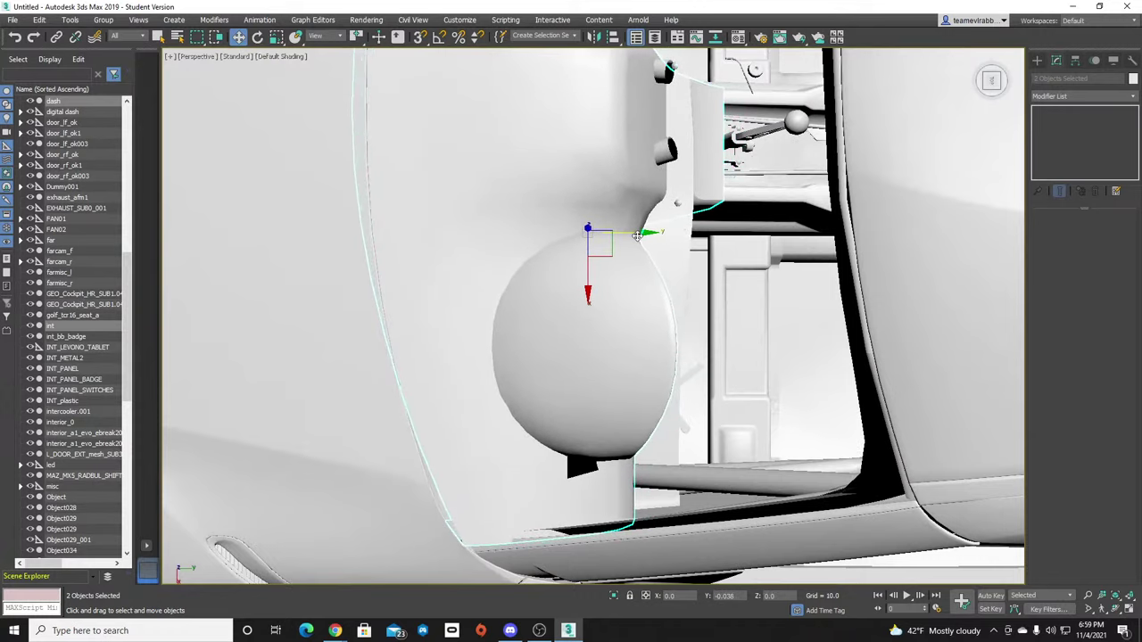
{"action": "middle_click_drag", "start_coordinate": [637, 236], "coordinate": [853, 225]}
{"action": "left_click_drag", "start_coordinate": [989, 79], "coordinate": [901, 174]}
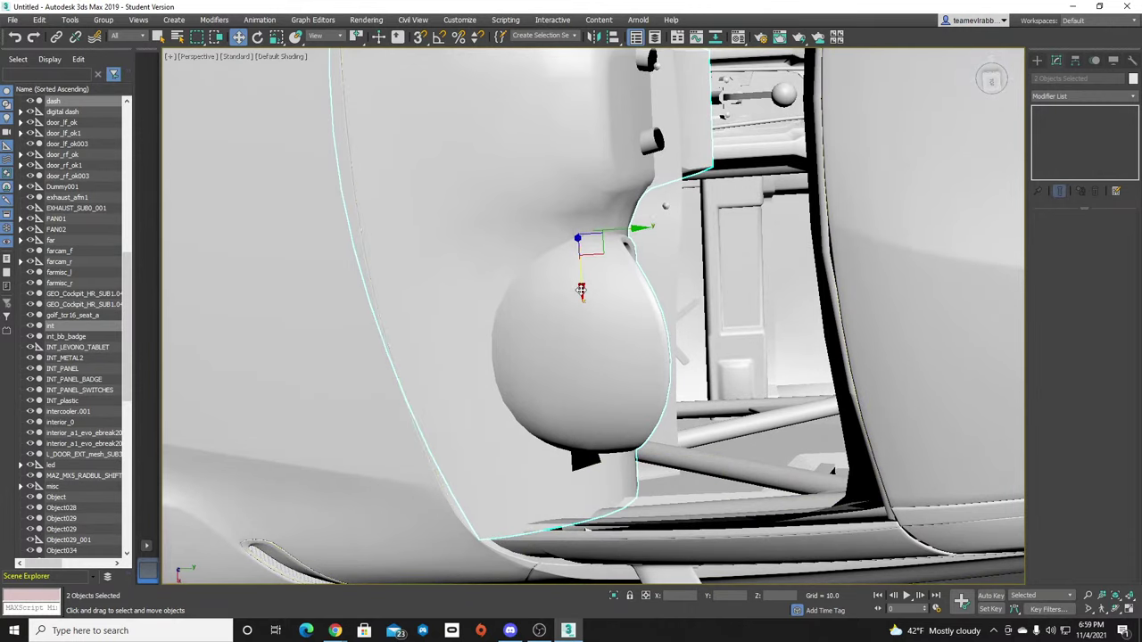
{"action": "left_click_drag", "start_coordinate": [585, 294], "coordinate": [583, 288]}
Select the INT_HR_SUB5 mesh whose black strip shows below the instrument hood, and isolate it.
{"action": "middle_click_drag", "start_coordinate": [696, 127], "coordinate": [653, 369]}
{"action": "left_click", "coordinate": [653, 370]}
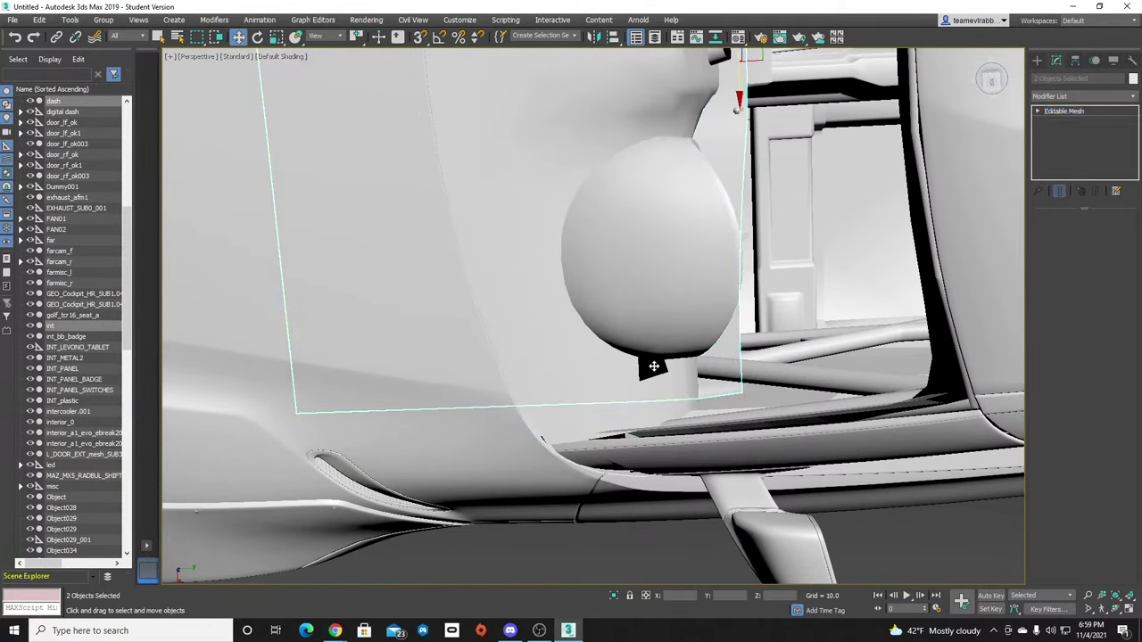
{"action": "left_click", "coordinate": [1054, 60]}
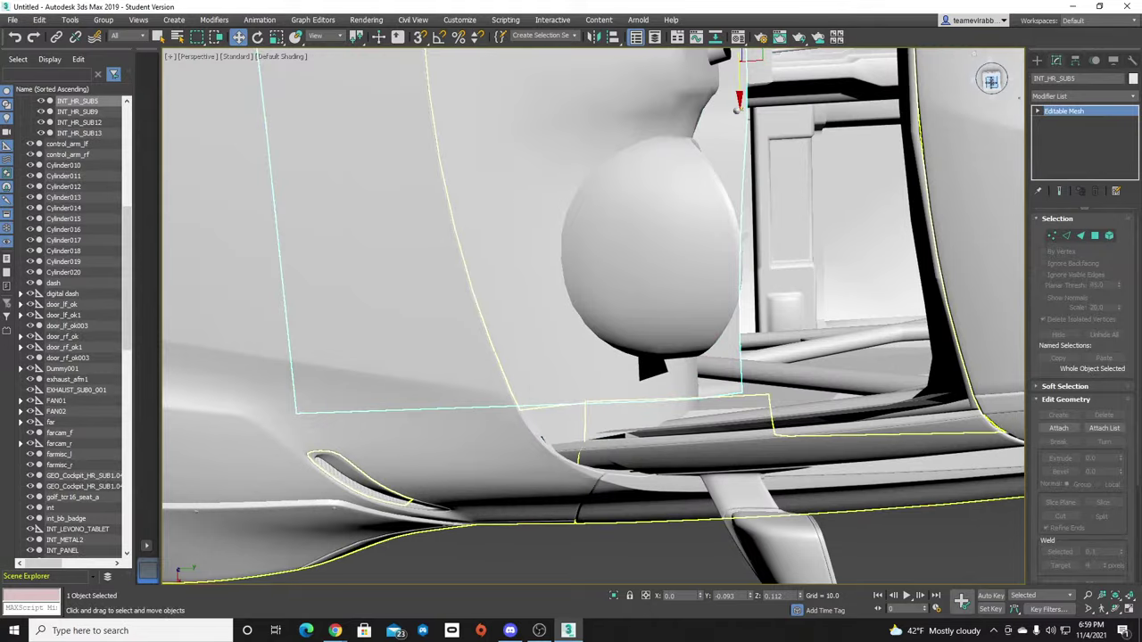
{"action": "left_click_drag", "start_coordinate": [991, 82], "coordinate": [594, 316]}
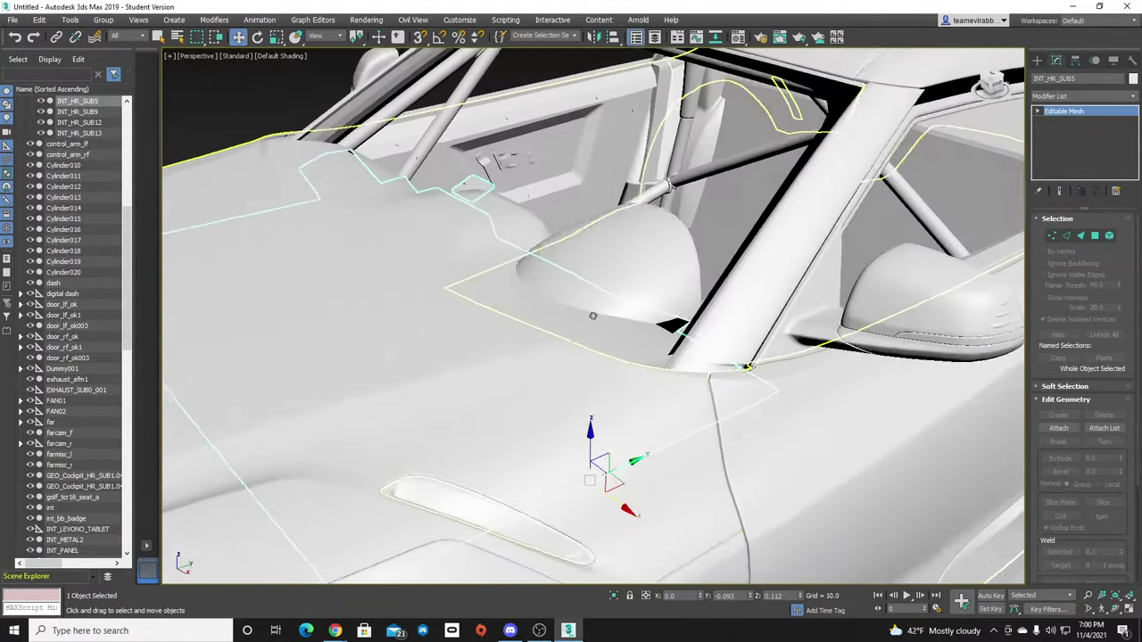
{"action": "middle_click_drag", "start_coordinate": [593, 315], "coordinate": [615, 314], "text": "alt"}
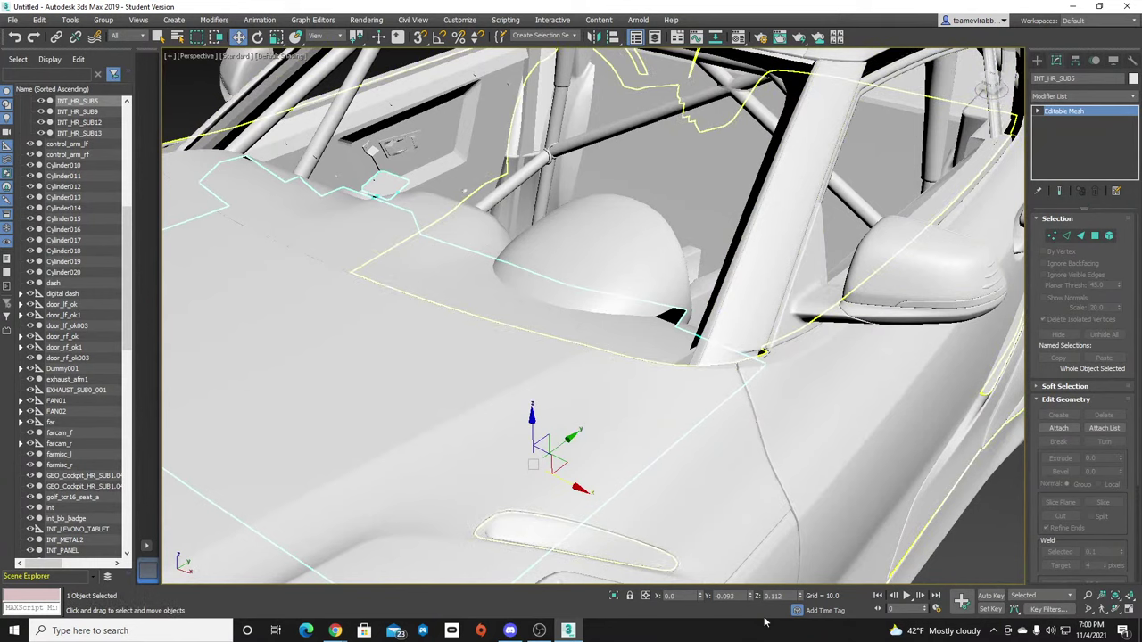
{"action": "left_click", "coordinate": [614, 597]}
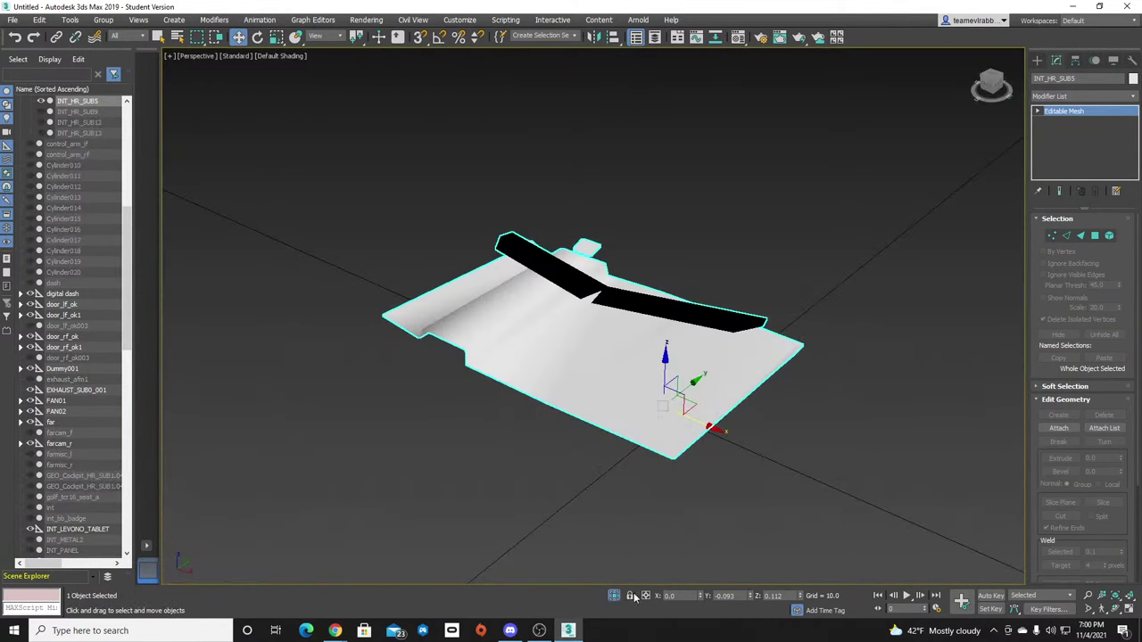
Delete the two thin strip elements floating above the floor panel of the INT_HR_SUB5 mesh.
{"action": "left_click", "coordinate": [988, 86]}
{"action": "left_click", "coordinate": [712, 280]}
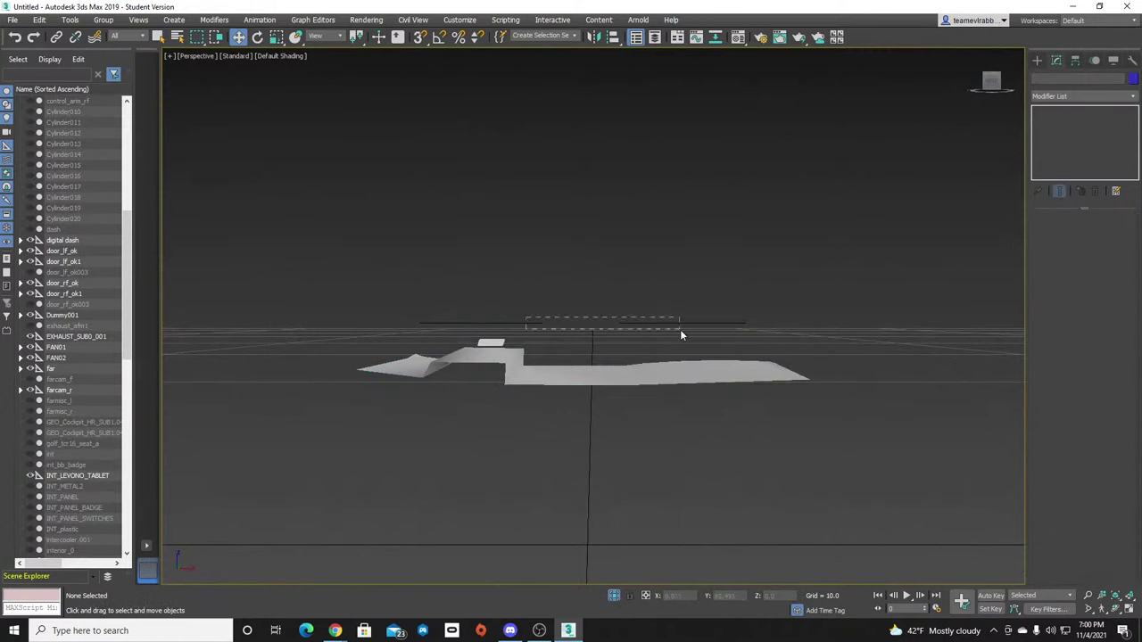
{"action": "left_click_drag", "start_coordinate": [681, 335], "coordinate": [681, 335]}
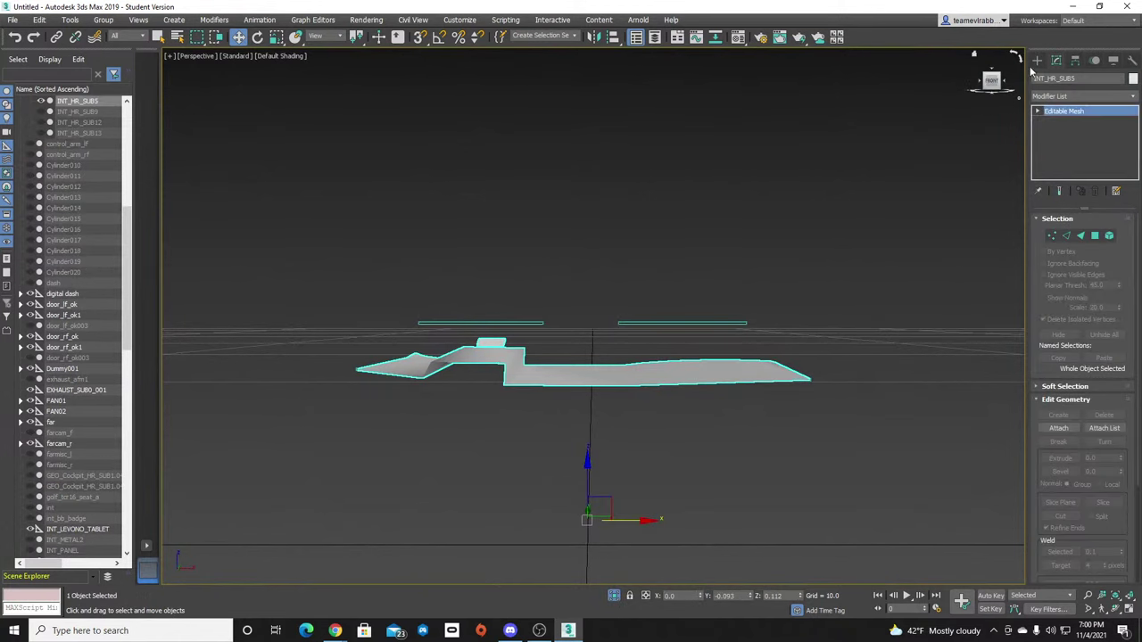
{"action": "left_click", "coordinate": [1037, 112]}
{"action": "left_click", "coordinate": [1061, 162]}
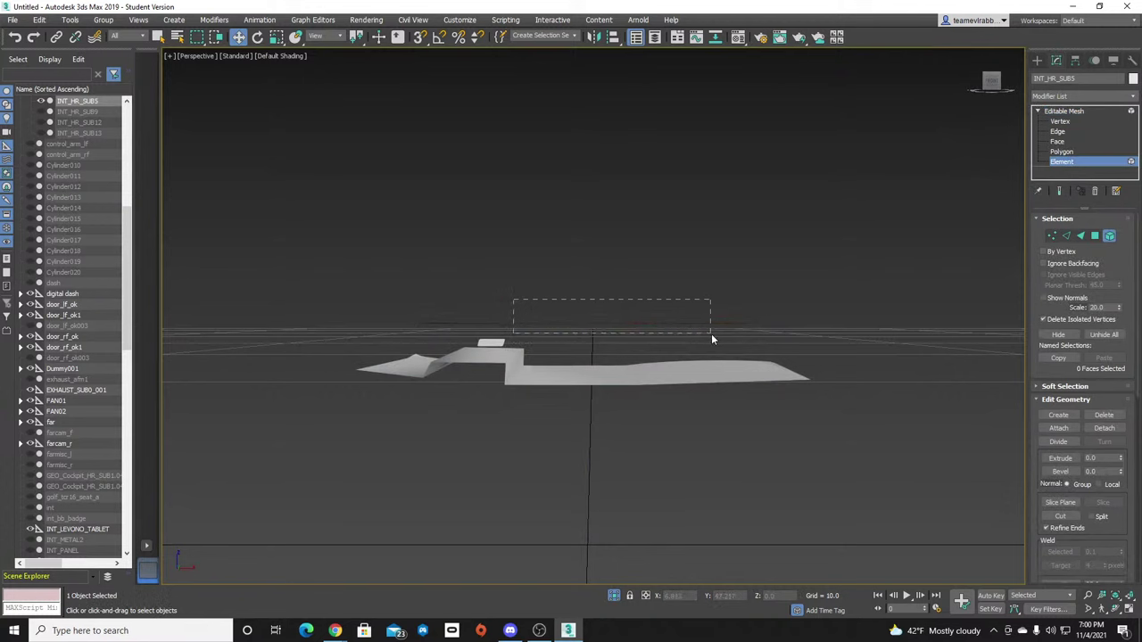
{"action": "left_click_drag", "start_coordinate": [711, 334], "coordinate": [712, 334]}
{"action": "mouse_move", "coordinate": [997, 87]}
{"action": "left_mouse_down"}
{"action": "mouse_move", "coordinate": [960, 109]}
{"action": "mouse_move", "coordinate": [981, 85]}
{"action": "left_mouse_up"}
{"action": "left_click", "coordinate": [1012, 94]}
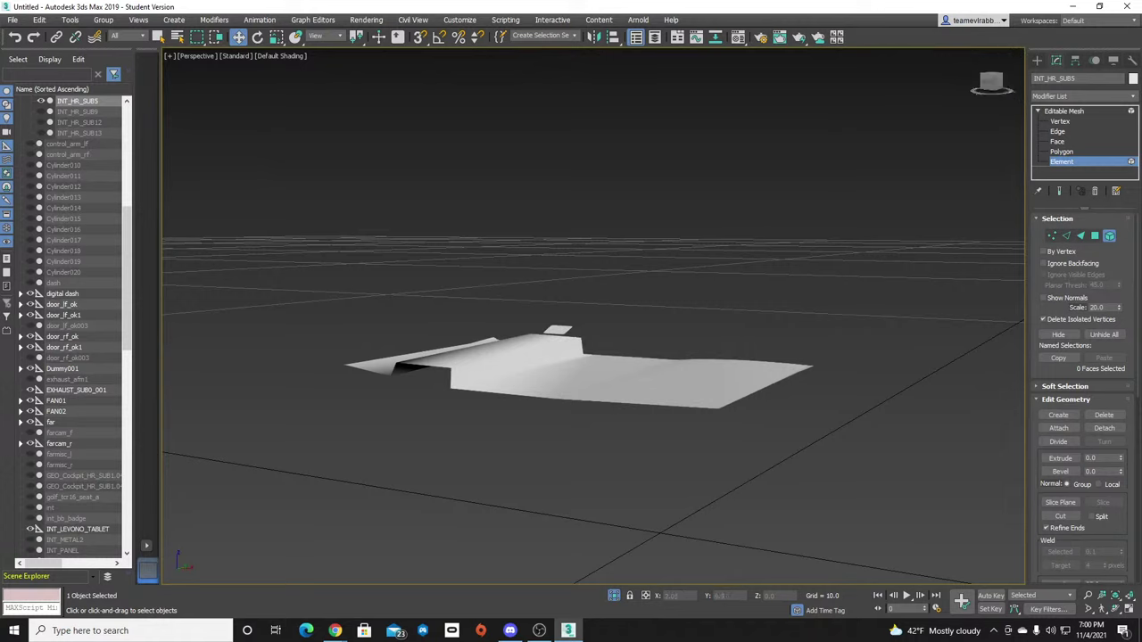
Exit isolation and examine the dash, shifter and far-side door area inside the full car.
{"action": "key", "text": "alt+Tab"}
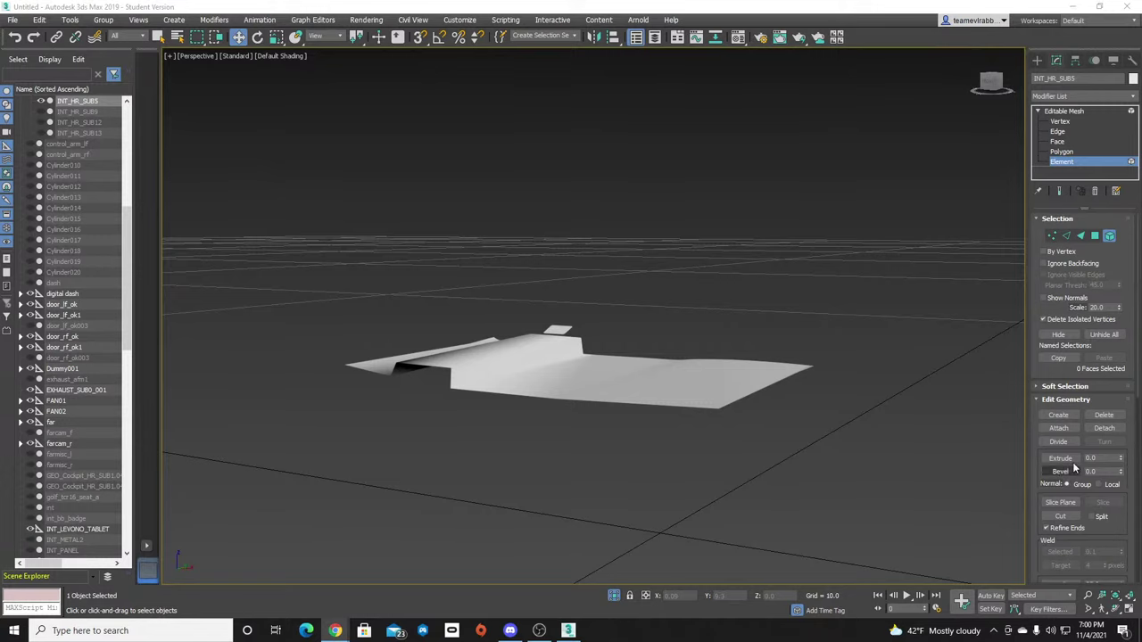
{"action": "left_click_drag", "start_coordinate": [992, 82], "coordinate": [973, 105]}
{"action": "middle_click_drag", "start_coordinate": [553, 406], "coordinate": [536, 436], "text": "alt"}
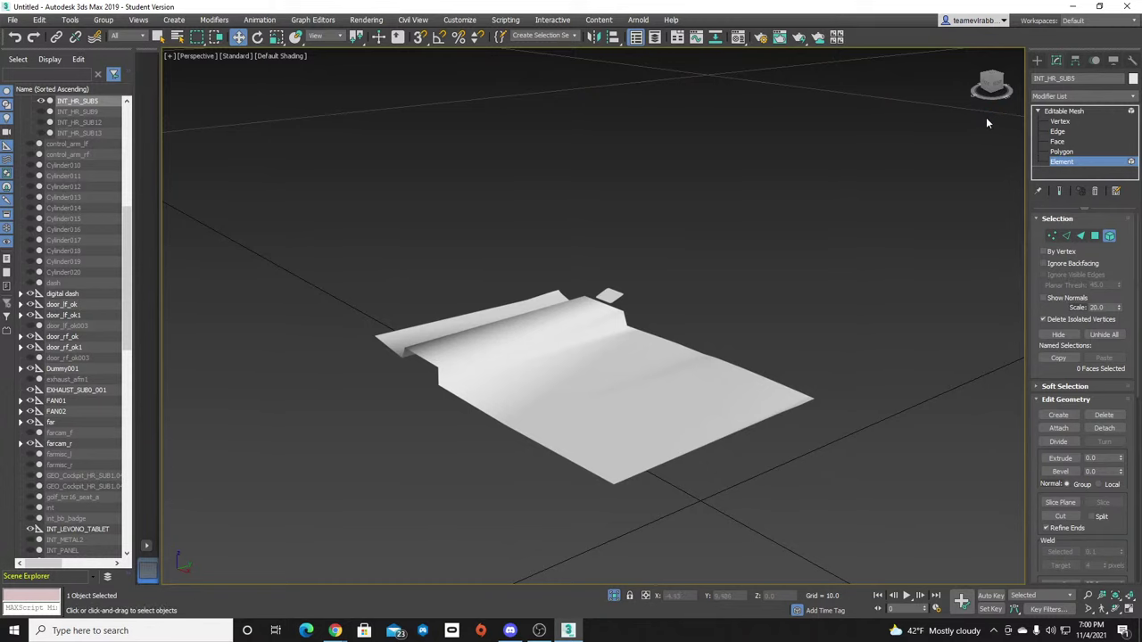
{"action": "left_click", "coordinate": [614, 596]}
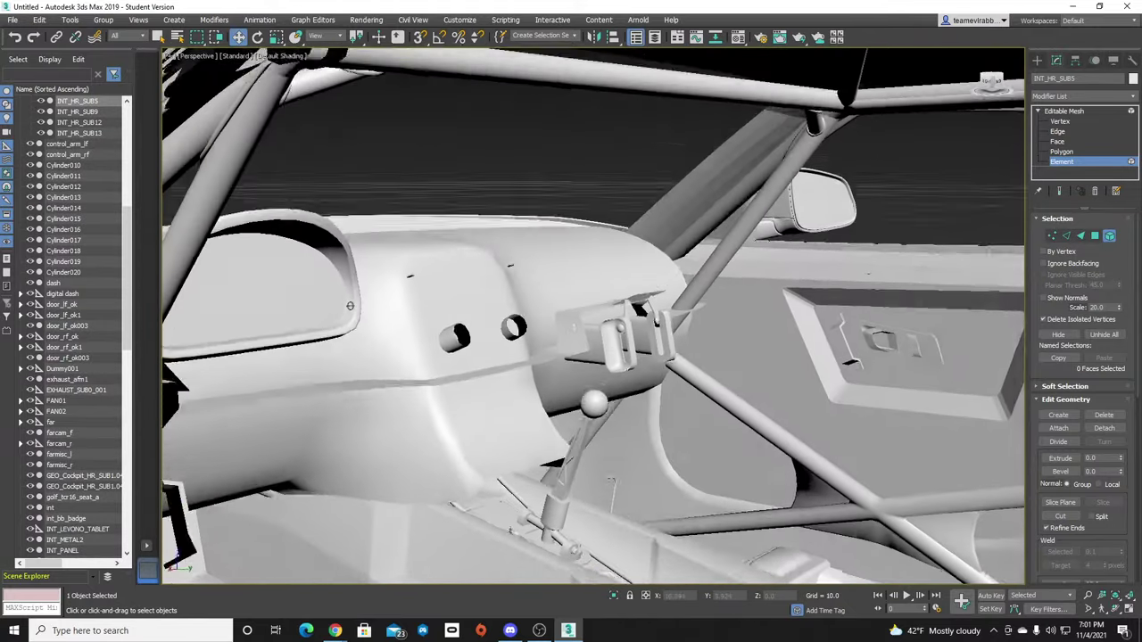
{"action": "middle_click_drag", "start_coordinate": [351, 306], "coordinate": [562, 466], "text": "alt"}
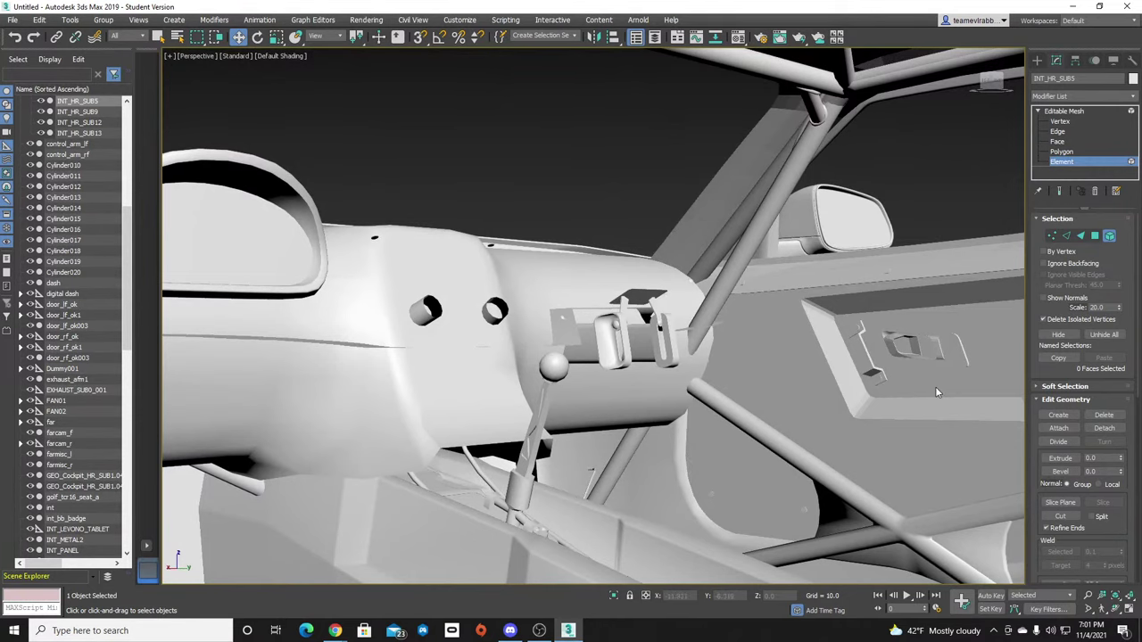
{"action": "scroll", "coordinate": [620, 382], "scroll_direction": "down", "scroll_amount": 3}
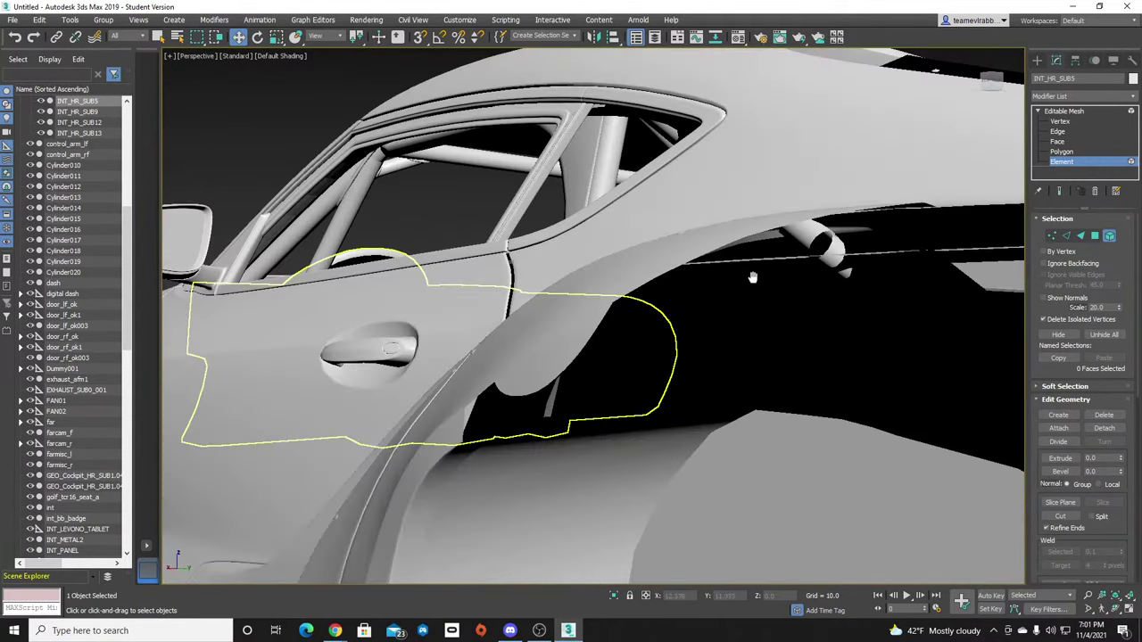
{"action": "middle_click_drag", "start_coordinate": [753, 278], "coordinate": [721, 460]}
{"action": "scroll", "coordinate": [721, 460], "scroll_direction": "up", "scroll_amount": 3}
{"action": "middle_click_drag", "start_coordinate": [652, 551], "coordinate": [716, 257]}
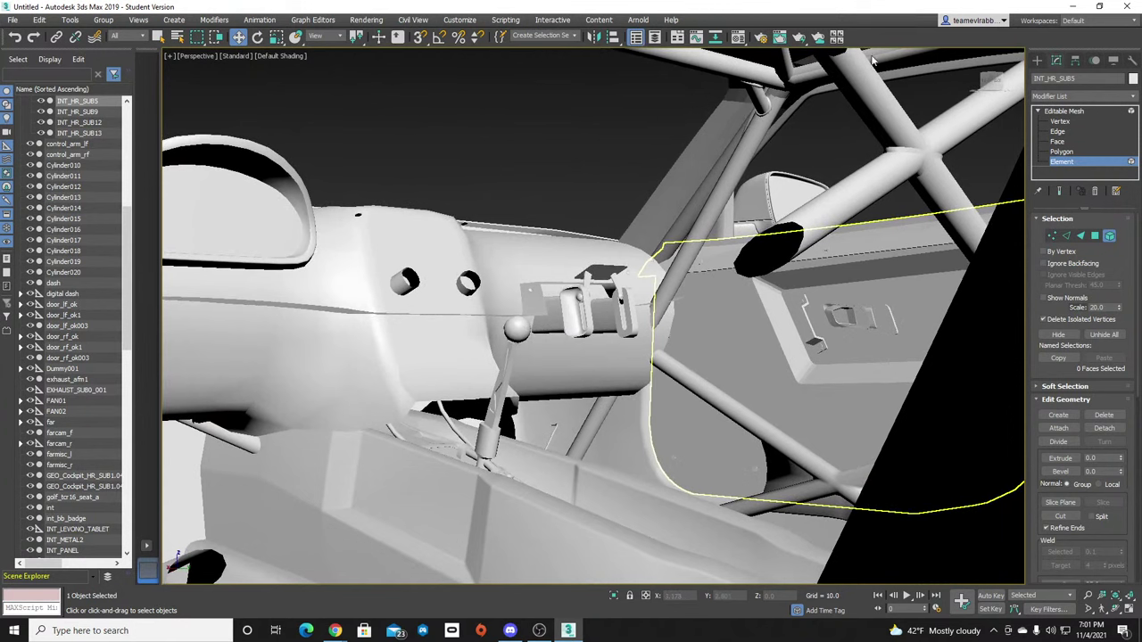
Delete the overlapping horizontal strip elements of the INT_HR_SUB5 mesh that run across the dash front.
{"action": "left_click_drag", "start_coordinate": [993, 83], "coordinate": [339, 281]}
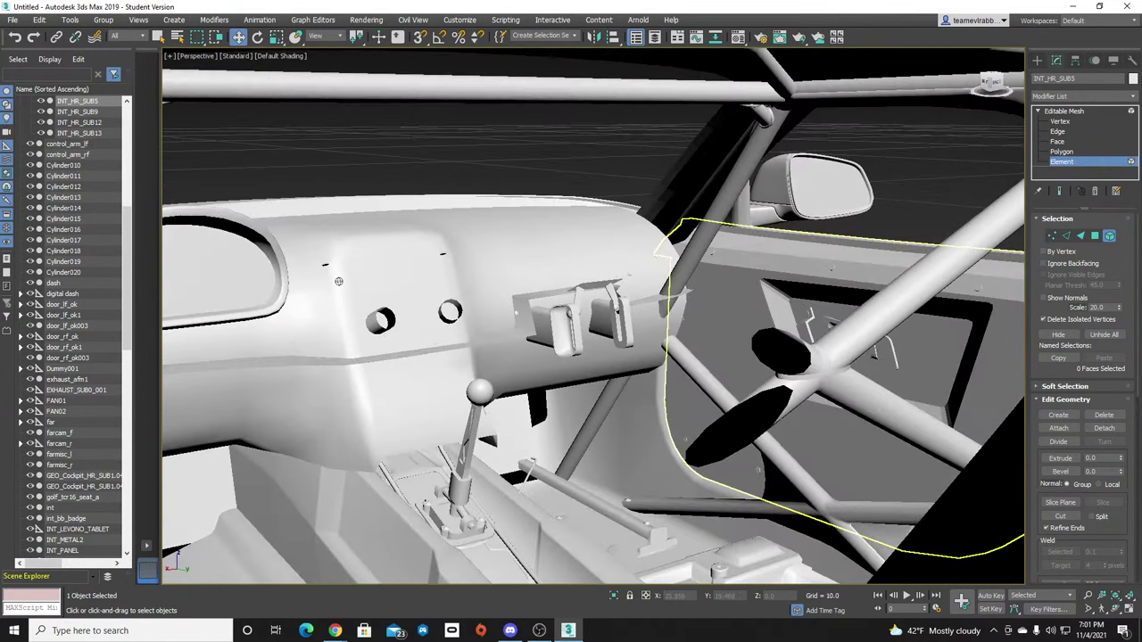
{"action": "middle_click_drag", "start_coordinate": [338, 281], "coordinate": [705, 237], "text": "alt"}
{"action": "left_click", "coordinate": [366, 281]}
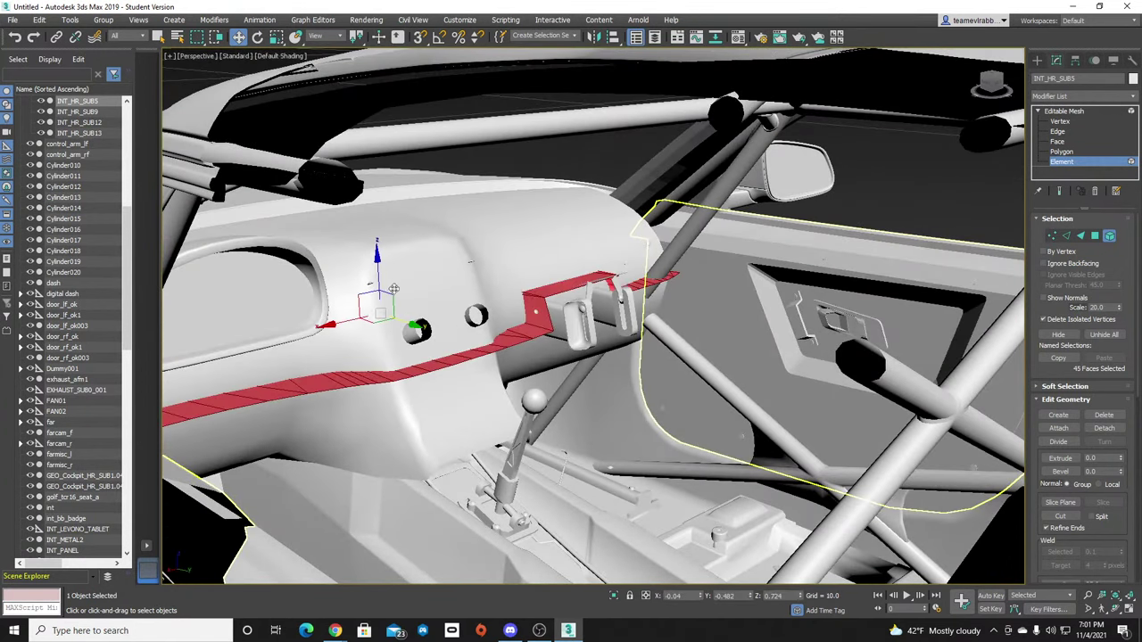
{"action": "key", "text": "Delete"}
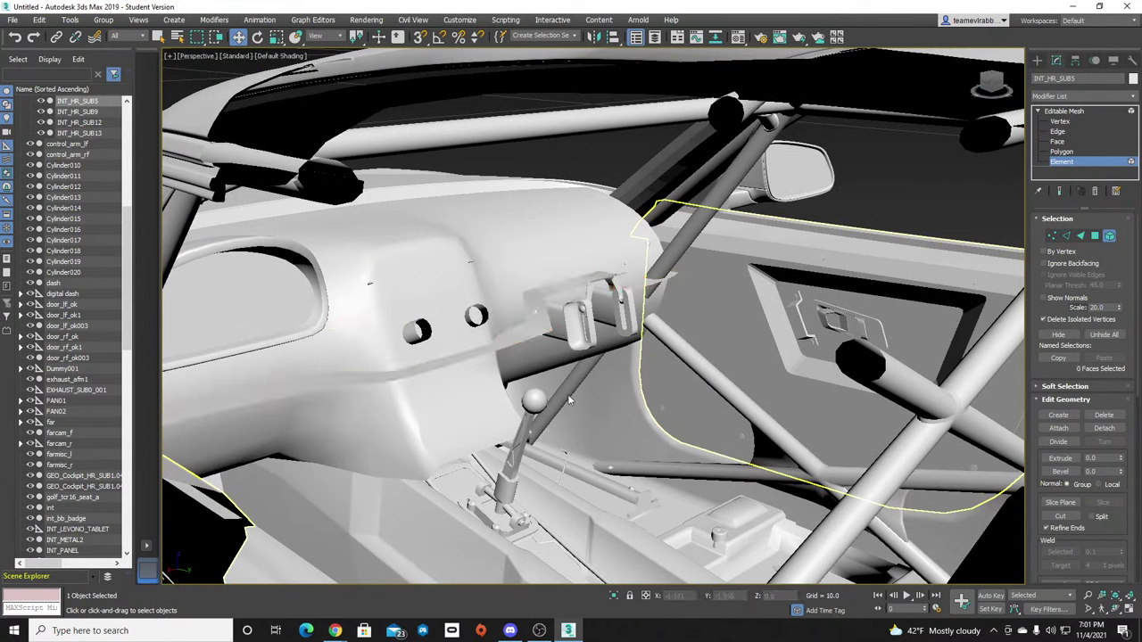
{"action": "key", "text": "ctrl+z"}
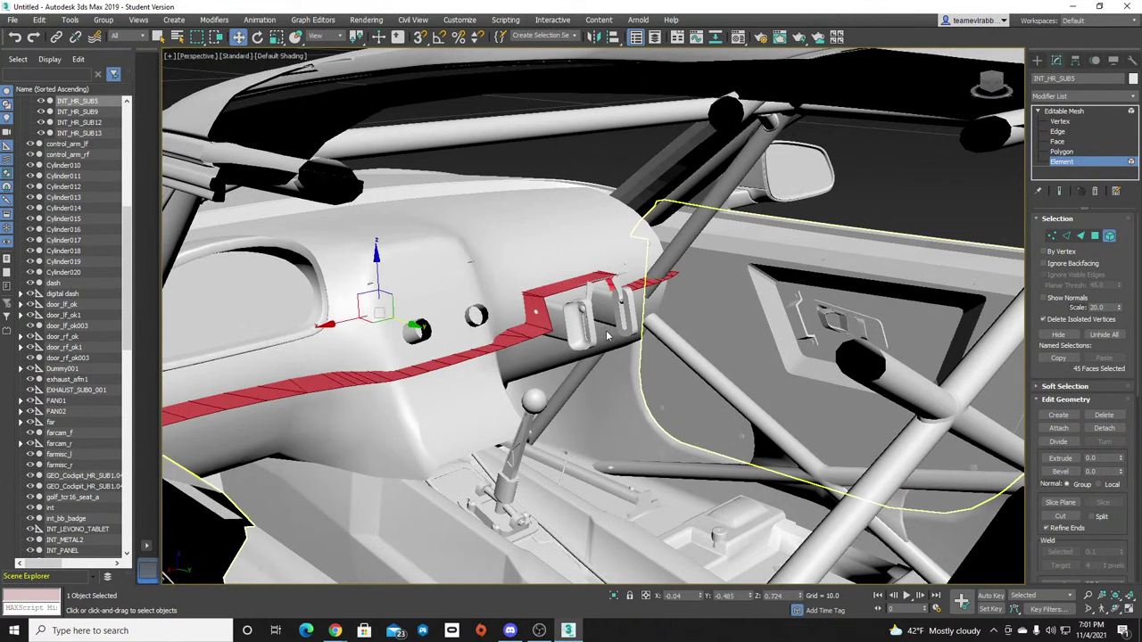
{"action": "key", "text": "Delete"}
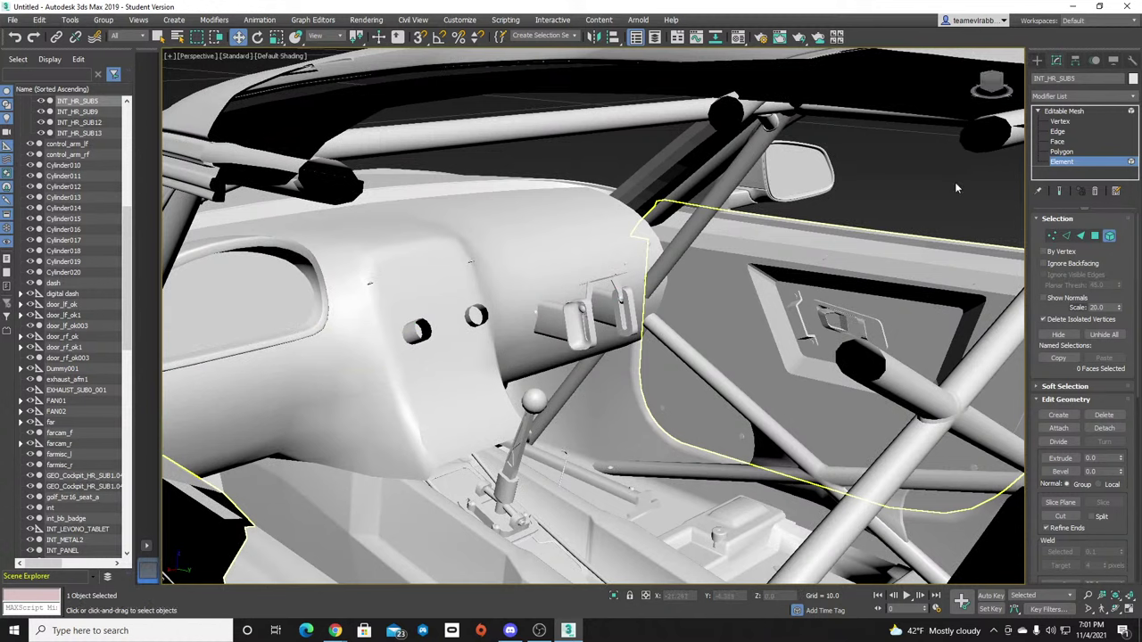
Check the INT_HR_SUB5 mesh in isolation for leftover pieces and return to the full car.
{"action": "left_click", "coordinate": [615, 596]}
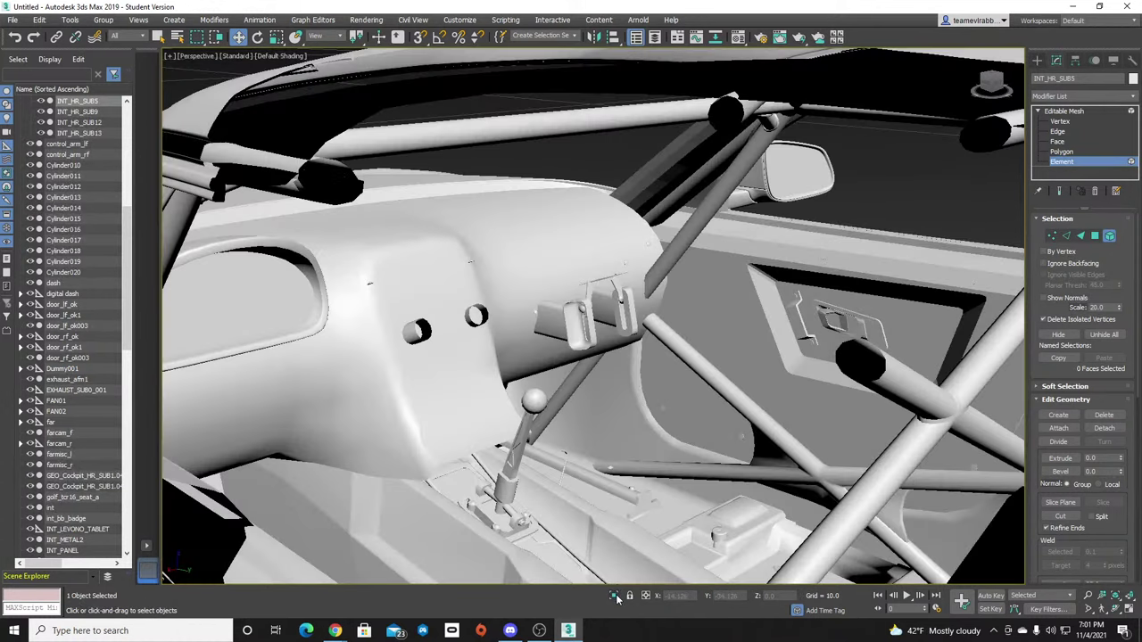
{"action": "left_click", "coordinate": [614, 596]}
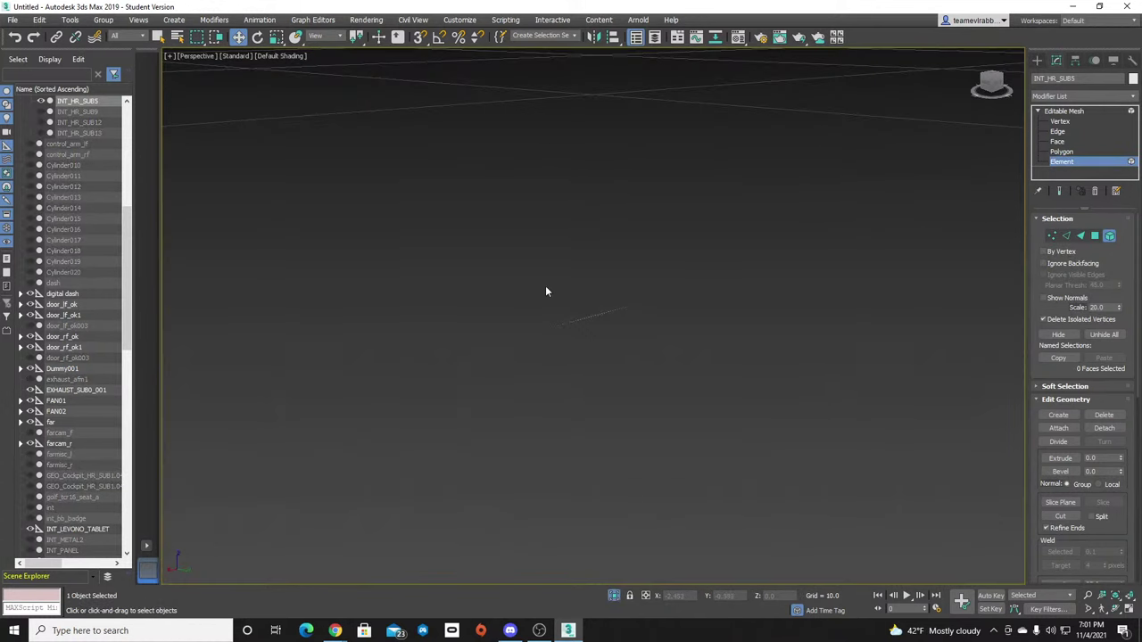
{"action": "left_click", "coordinate": [790, 325]}
{"action": "left_click", "coordinate": [614, 596]}
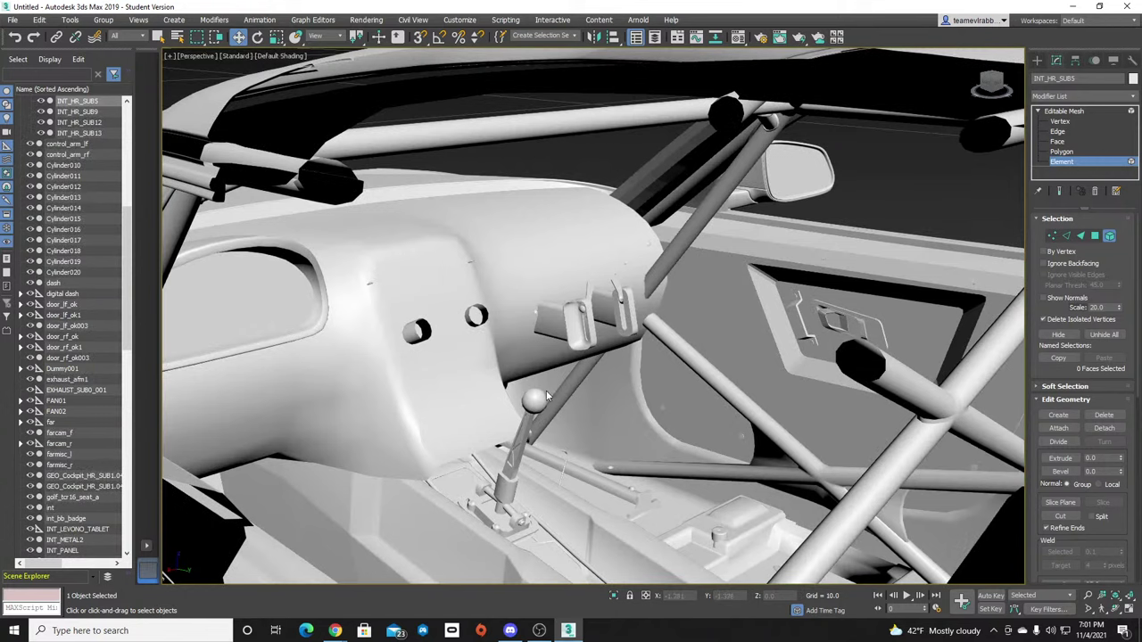
Delete the two round tube elements of the INT_HR_SUB0 mesh that poke through the center of the dash.
{"action": "middle_click_drag", "start_coordinate": [538, 247], "coordinate": [639, 251]}
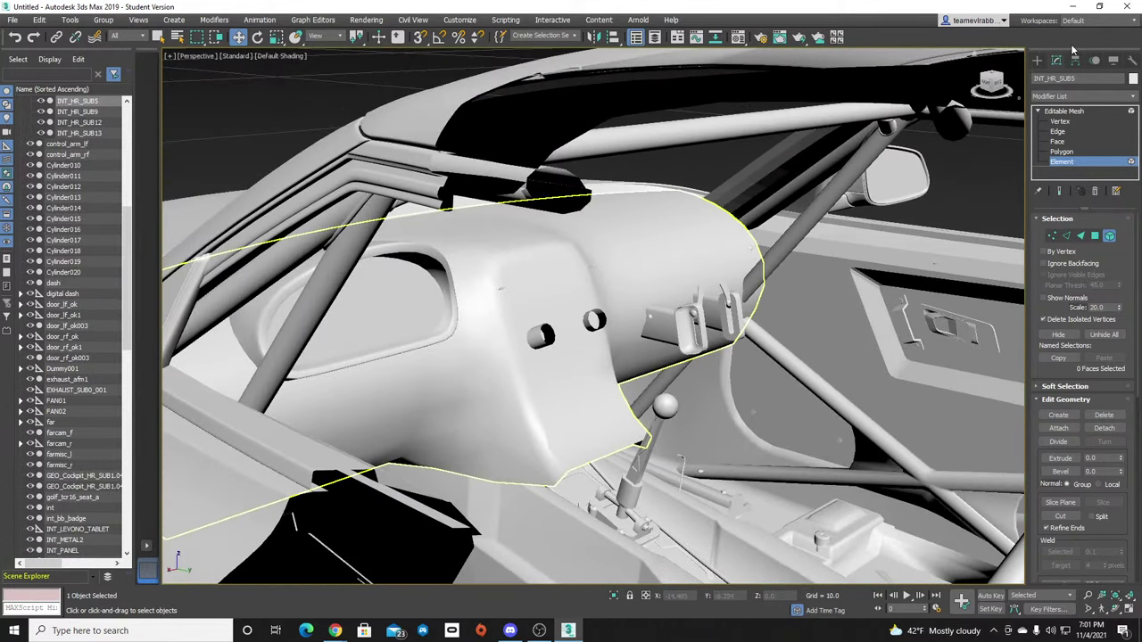
{"action": "left_click", "coordinate": [1037, 59]}
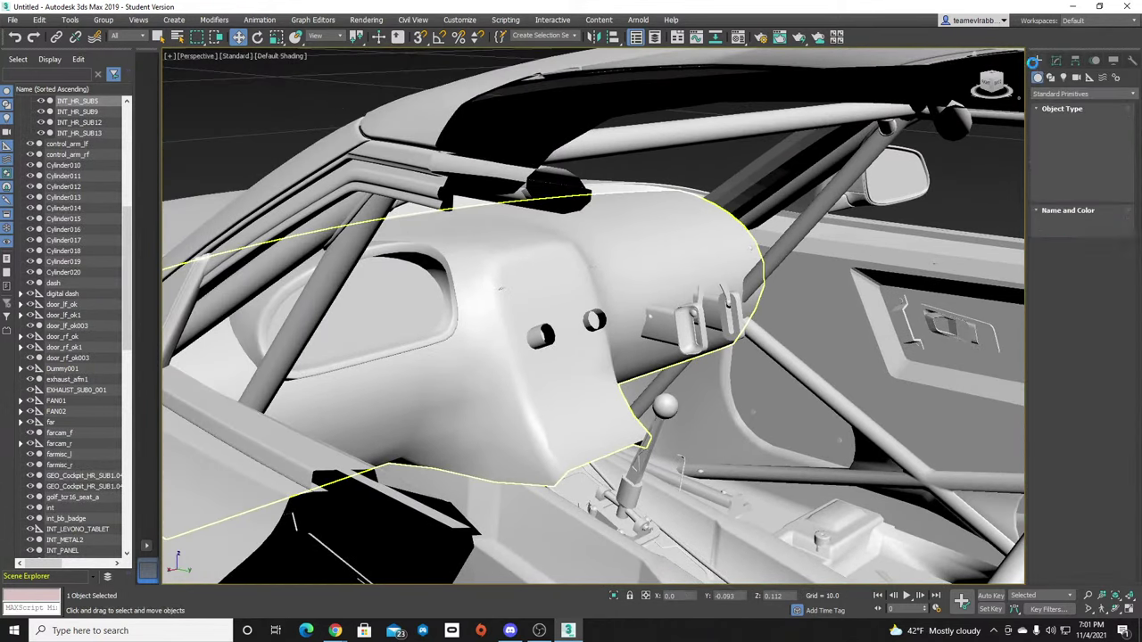
{"action": "left_click", "coordinate": [540, 335]}
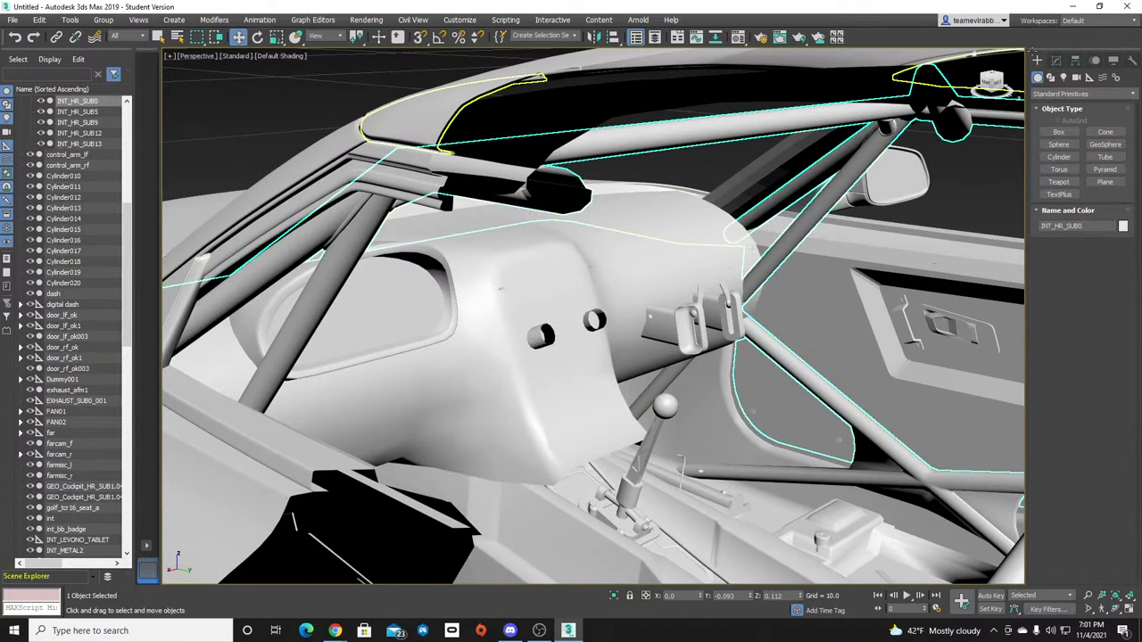
{"action": "left_click", "coordinate": [1055, 60]}
{"action": "left_click", "coordinate": [1039, 112]}
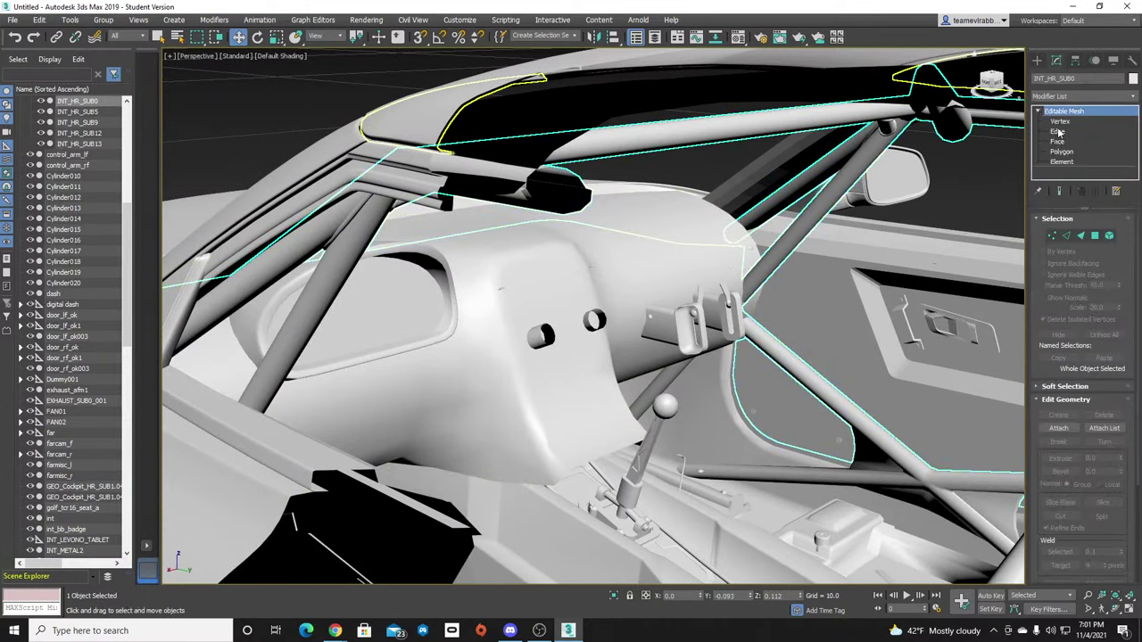
{"action": "left_click", "coordinate": [1059, 121]}
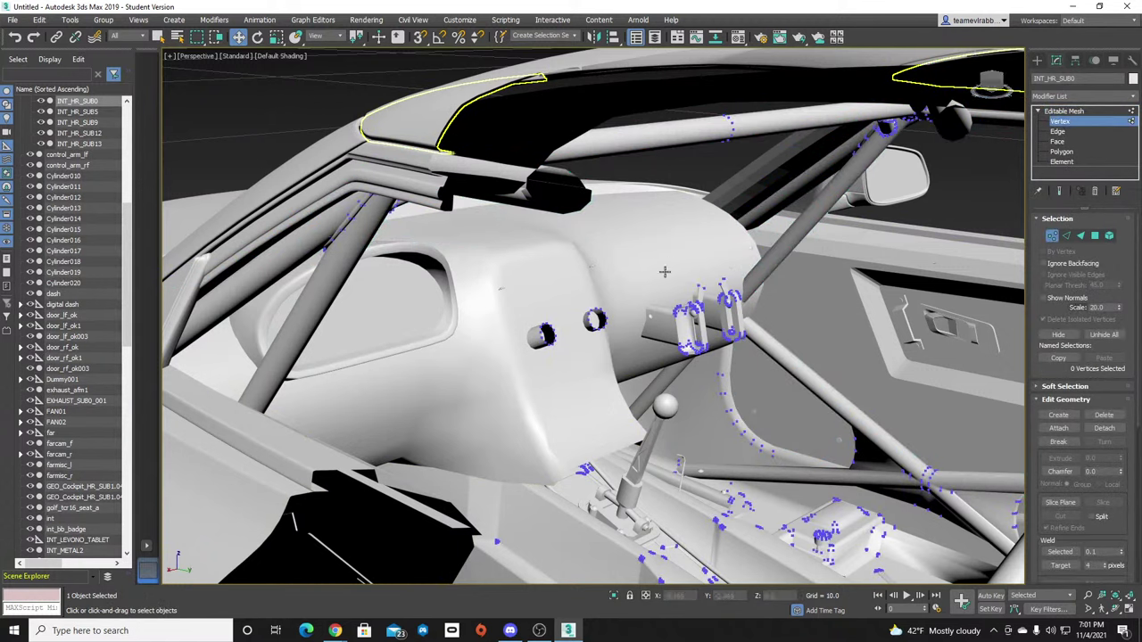
{"action": "left_click", "coordinate": [1062, 161]}
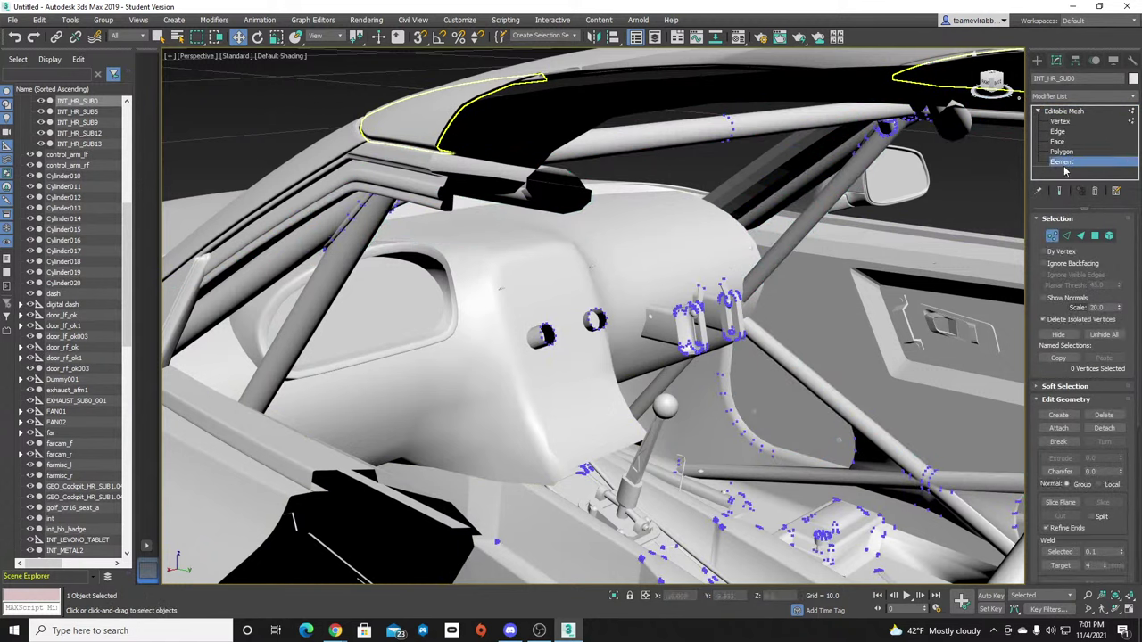
{"action": "left_click", "coordinate": [540, 338]}
{"action": "key", "text": "Delete"}
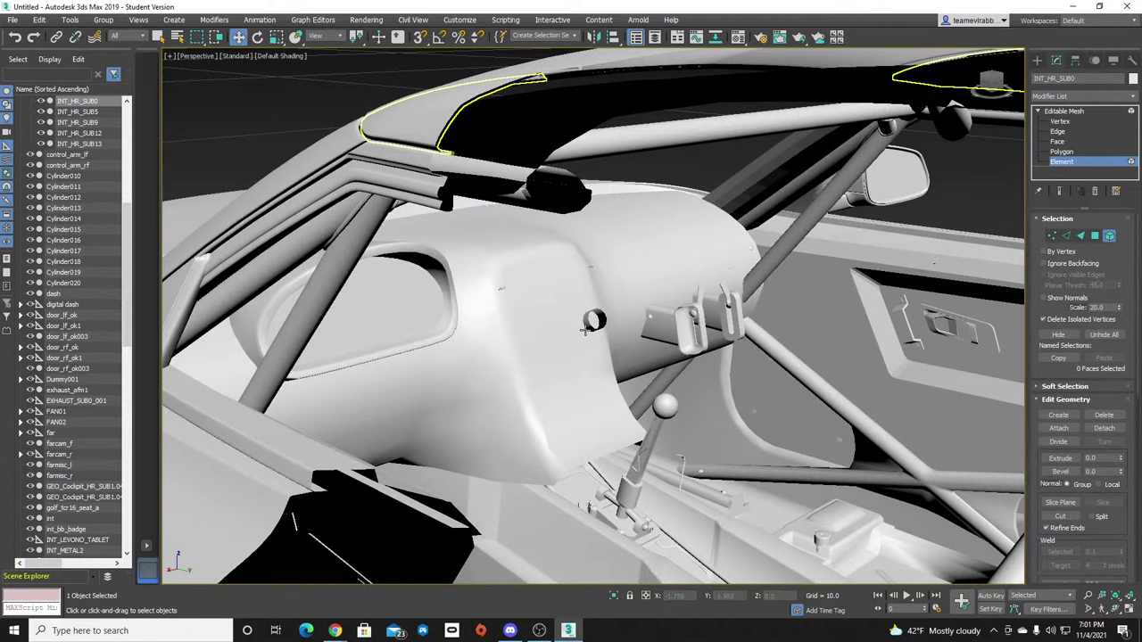
{"action": "left_click", "coordinate": [593, 320]}
{"action": "key", "text": "Delete"}
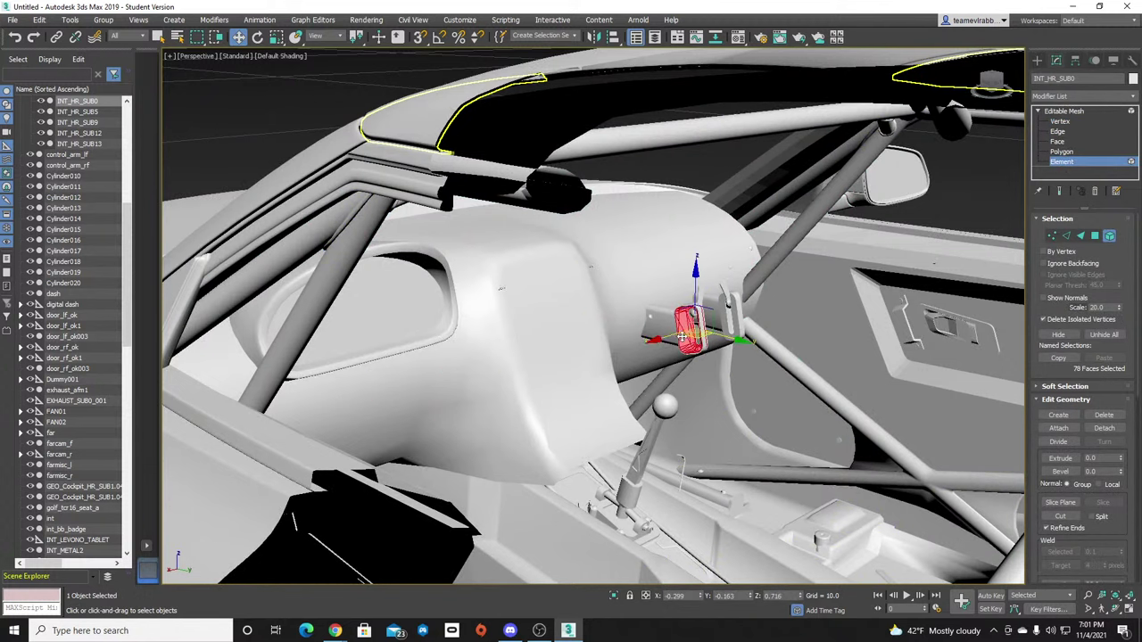
Isolate the INT_HR_SUB0 mesh and delete the two long beam elements that run from the slotted brackets through the dash.
{"action": "left_click", "coordinate": [669, 324]}
{"action": "left_click", "coordinate": [991, 83]}
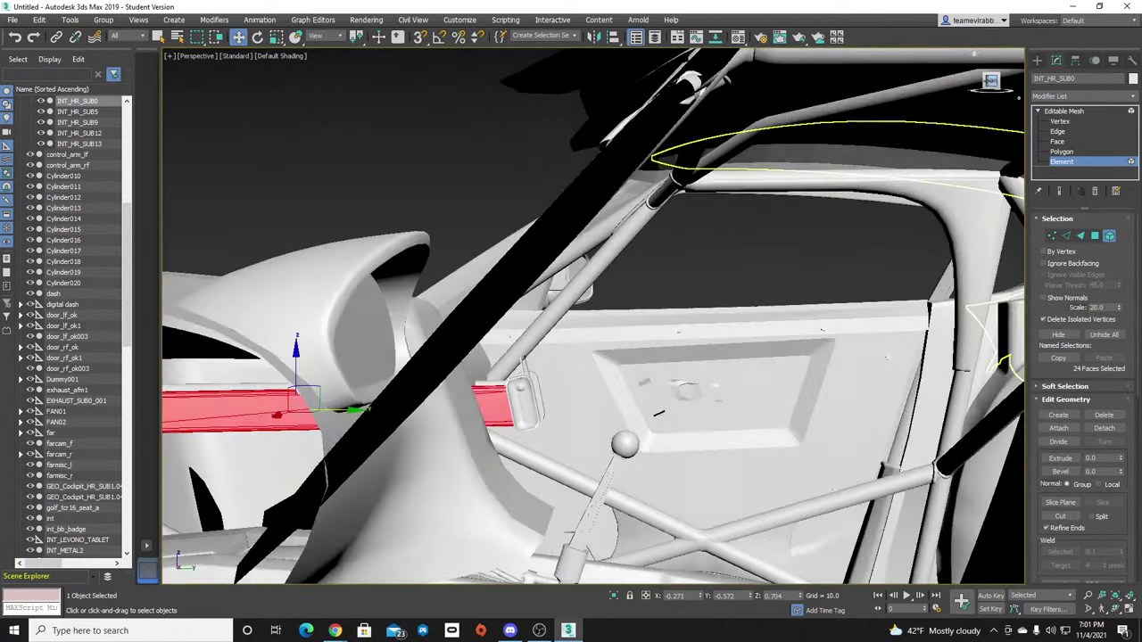
{"action": "middle_click_drag", "start_coordinate": [496, 470], "coordinate": [734, 397]}
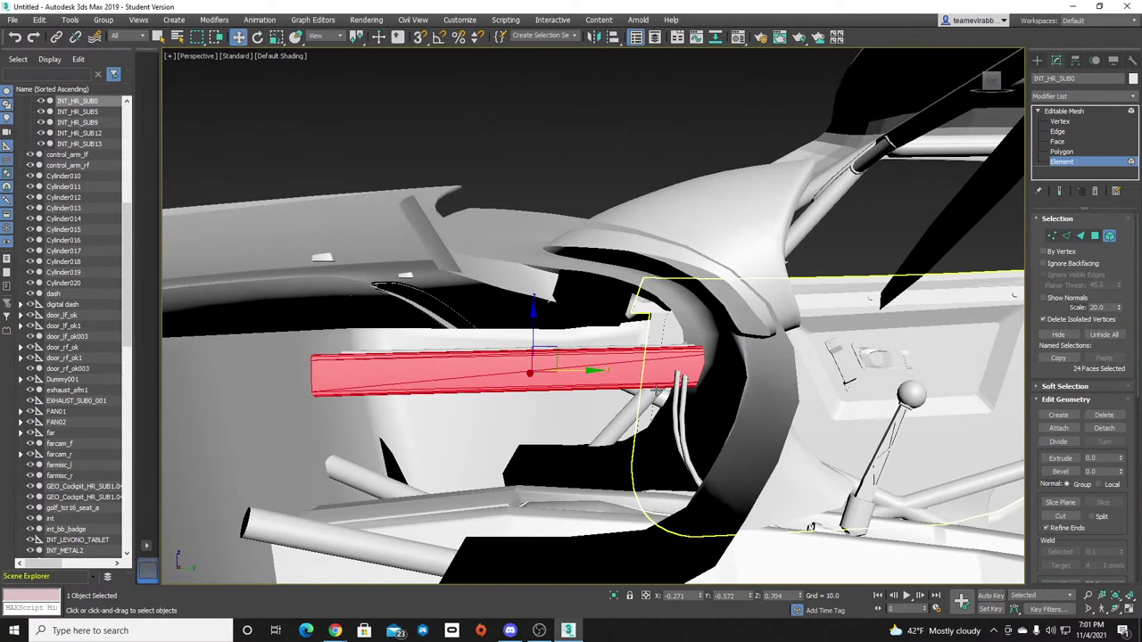
{"action": "middle_click_drag", "start_coordinate": [657, 393], "coordinate": [729, 560], "text": "alt"}
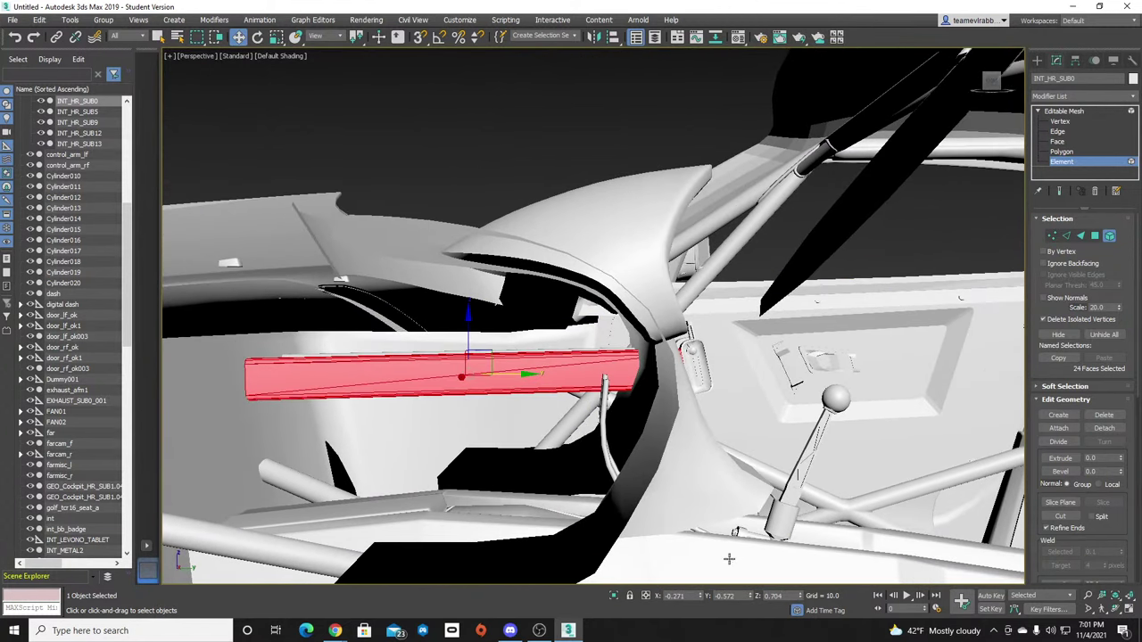
{"action": "left_click", "coordinate": [615, 596]}
{"action": "left_click", "coordinate": [991, 79]}
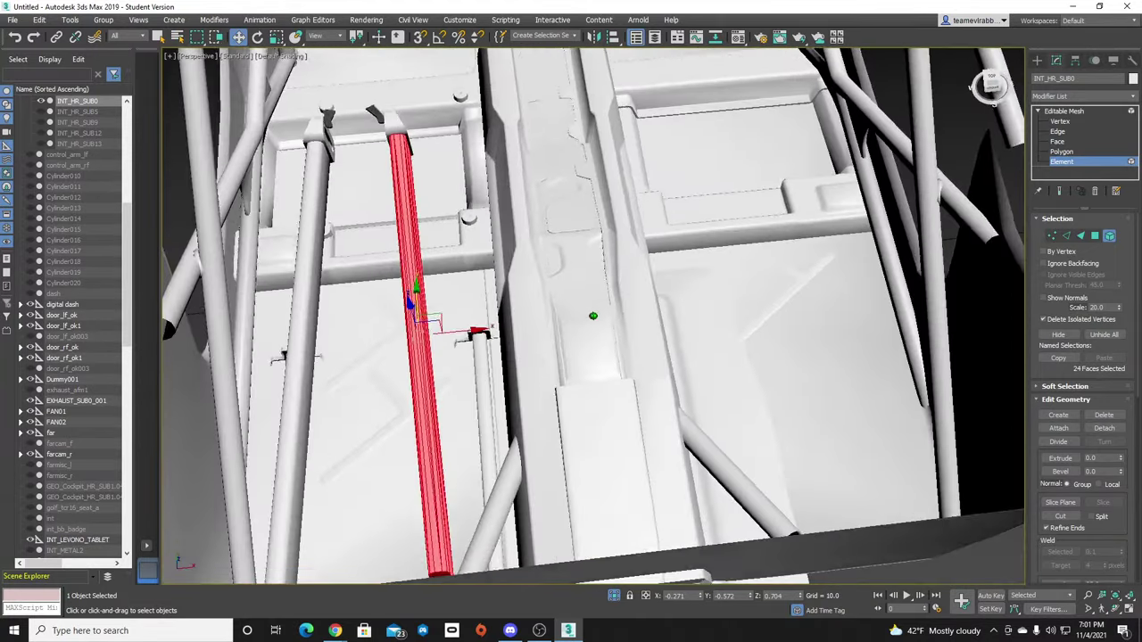
{"action": "left_click_drag", "start_coordinate": [990, 82], "coordinate": [958, 86]}
{"action": "key", "text": "Delete"}
{"action": "left_click", "coordinate": [543, 137]}
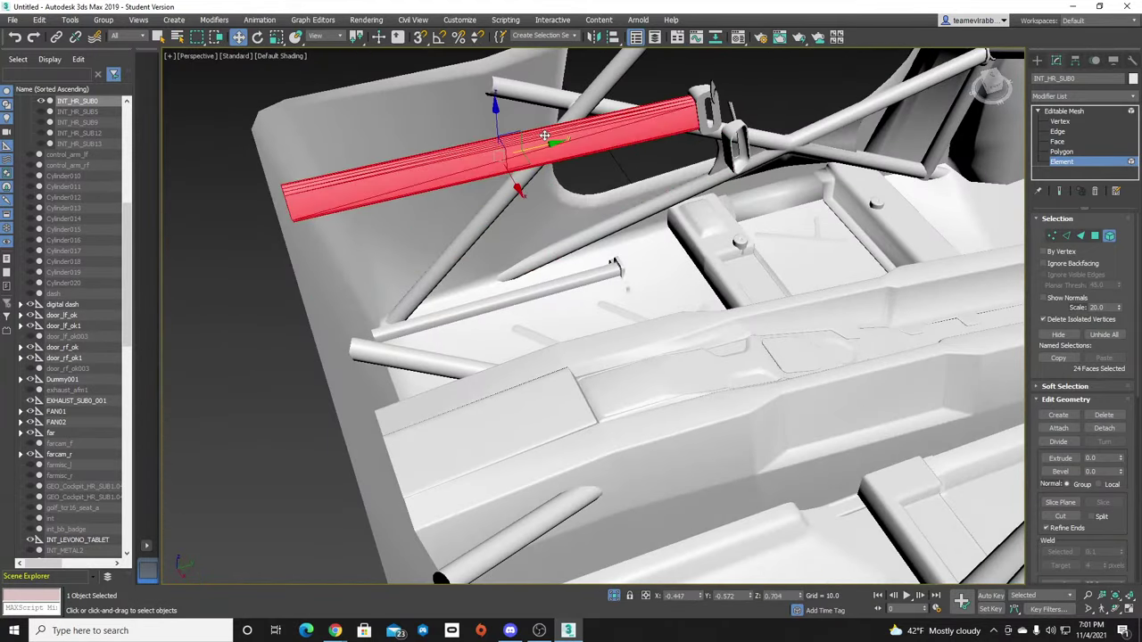
{"action": "key", "text": "Delete"}
Delete the two floating slotted bracket elements of the INT_HR_SUB0 mesh and exit isolation.
{"action": "left_click", "coordinate": [721, 159]}
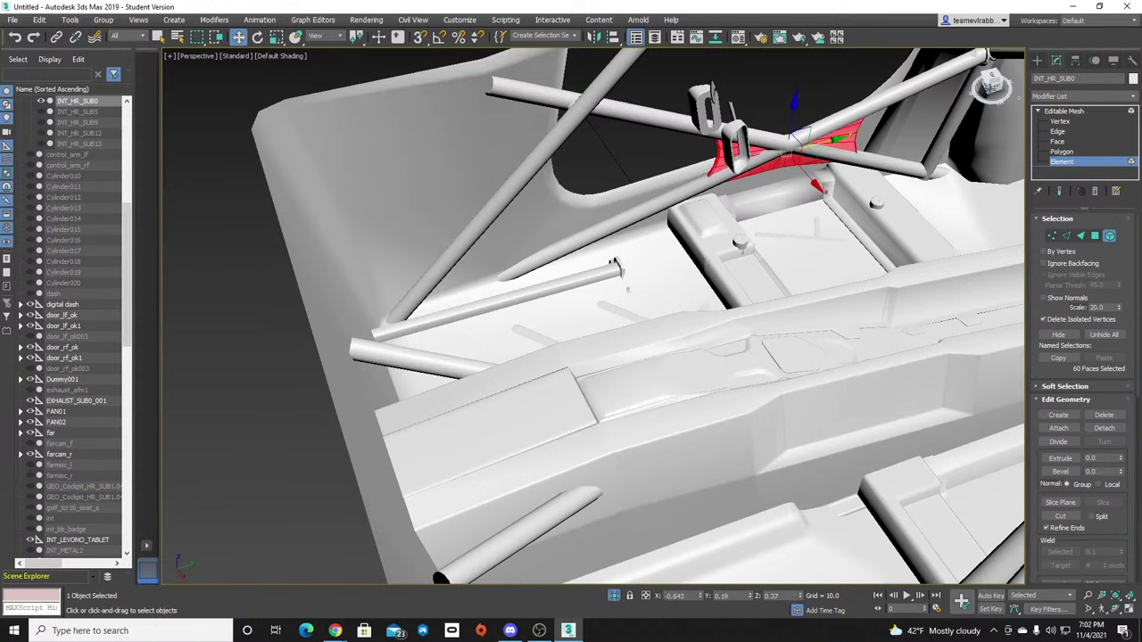
{"action": "mouse_move", "coordinate": [988, 87]}
{"action": "left_mouse_down"}
{"action": "mouse_move", "coordinate": [967, 68]}
{"action": "mouse_move", "coordinate": [990, 98]}
{"action": "left_mouse_up"}
{"action": "left_click", "coordinate": [797, 236]}
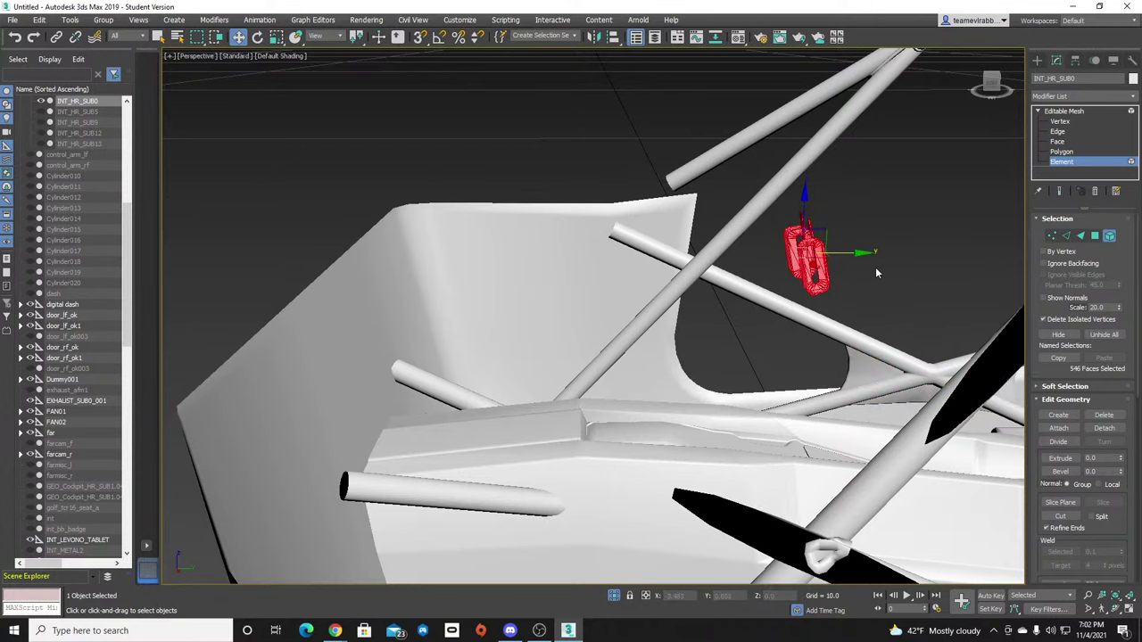
{"action": "left_click", "coordinate": [779, 225]}
{"action": "left_click_drag", "start_coordinate": [859, 284], "coordinate": [865, 283]}
{"action": "key", "text": "Delete"}
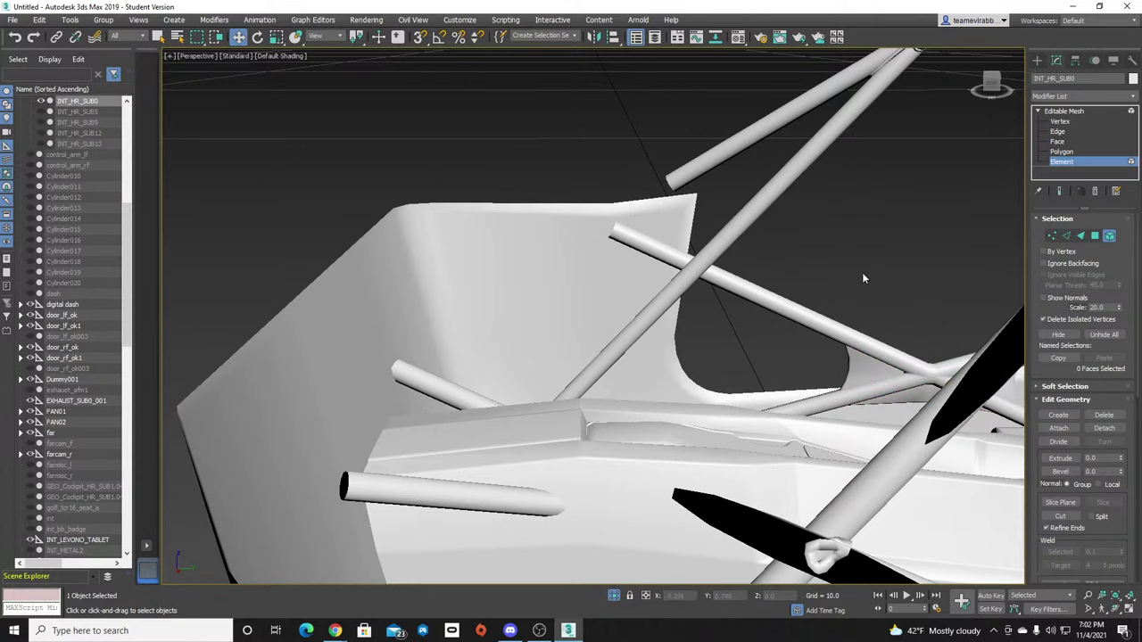
{"action": "left_click", "coordinate": [614, 596]}
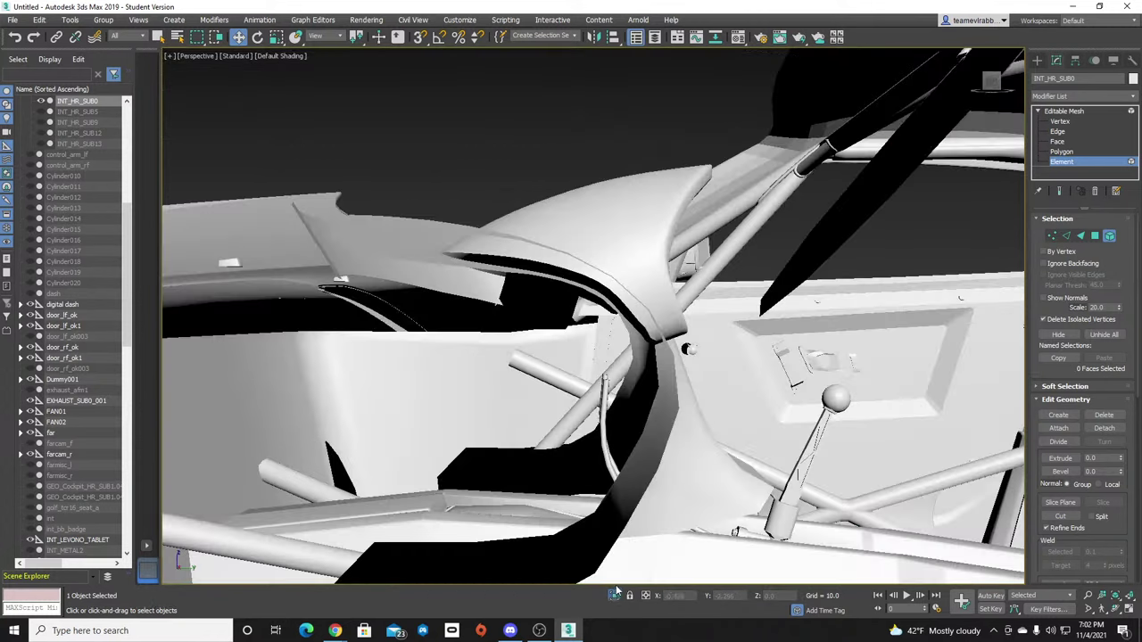
Select the INT_HR_SUB12 mesh of small bolts and rings showing through the dash, and check its parts in isolation.
{"action": "left_click_drag", "start_coordinate": [990, 81], "coordinate": [933, 232]}
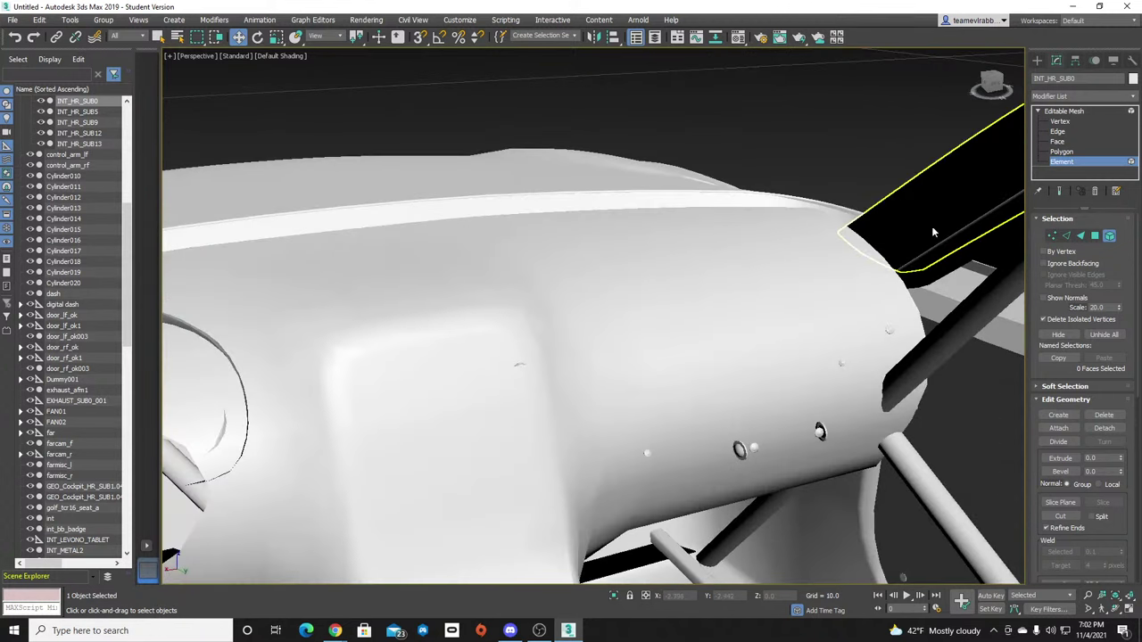
{"action": "scroll", "coordinate": [801, 468], "scroll_direction": "down", "scroll_amount": 3}
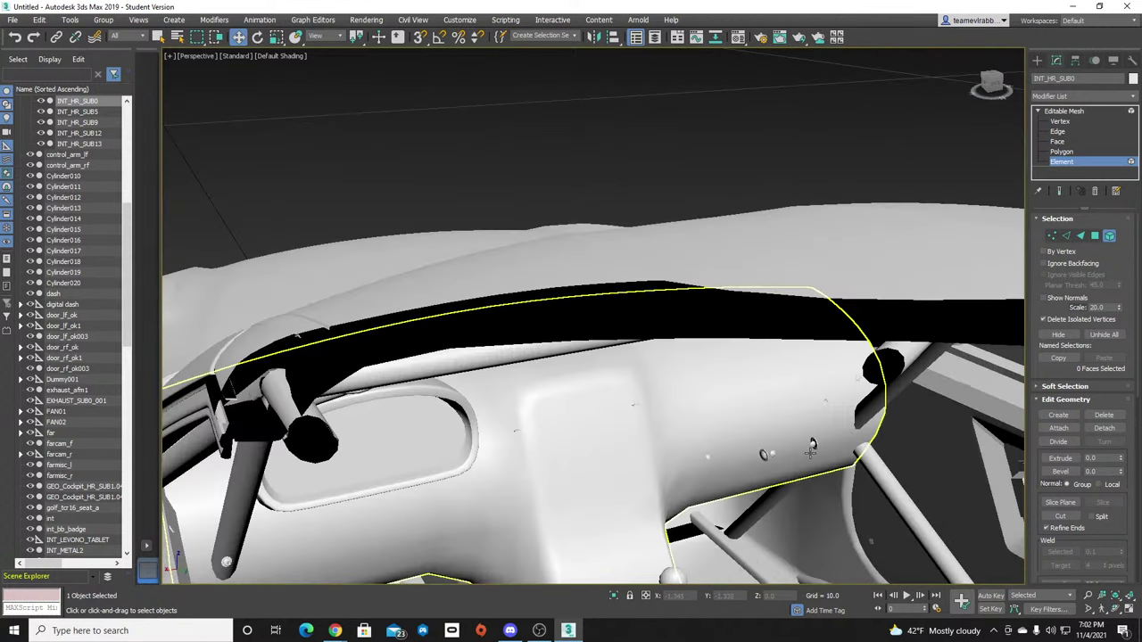
{"action": "left_click", "coordinate": [1037, 60]}
{"action": "left_click", "coordinate": [813, 444]}
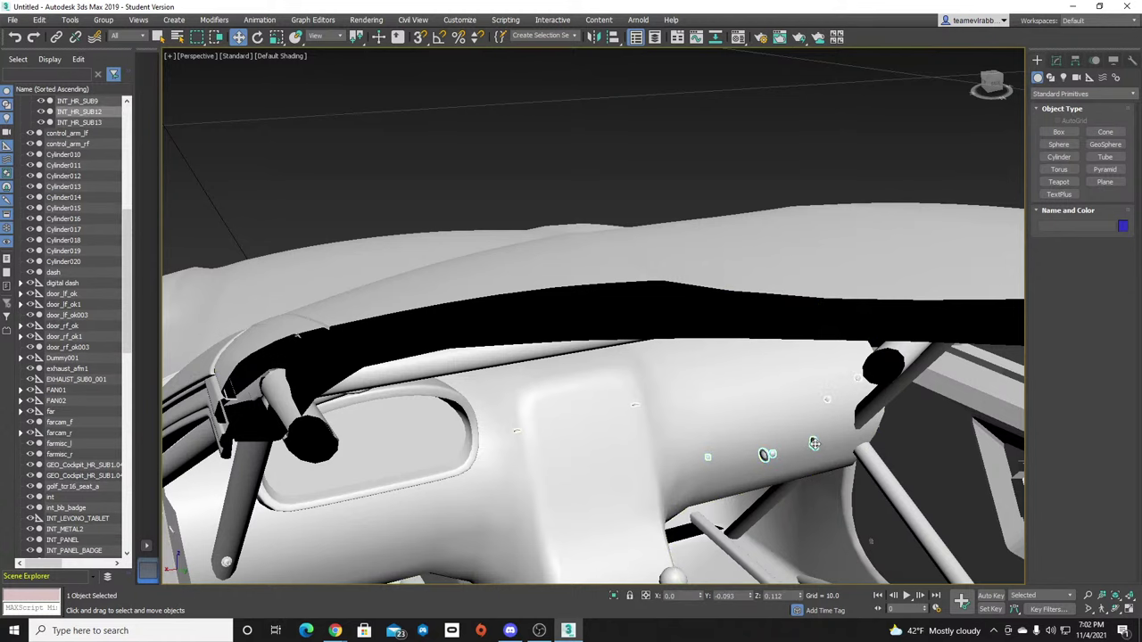
{"action": "scroll", "coordinate": [812, 455], "scroll_direction": "down", "scroll_amount": 3}
{"action": "middle_click_drag", "start_coordinate": [813, 455], "coordinate": [834, 240]}
{"action": "scroll", "coordinate": [834, 240], "scroll_direction": "down", "scroll_amount": 1}
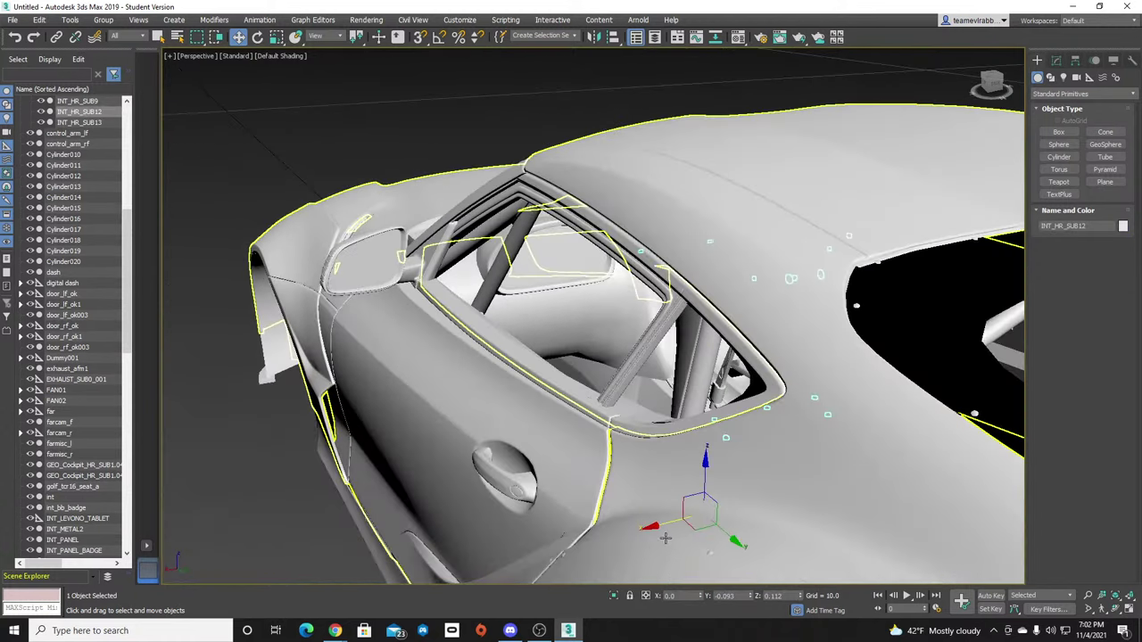
{"action": "left_click", "coordinate": [614, 596]}
{"action": "scroll", "coordinate": [779, 402], "scroll_direction": "down", "scroll_amount": 3}
{"action": "scroll", "coordinate": [801, 370], "scroll_direction": "up", "scroll_amount": 4}
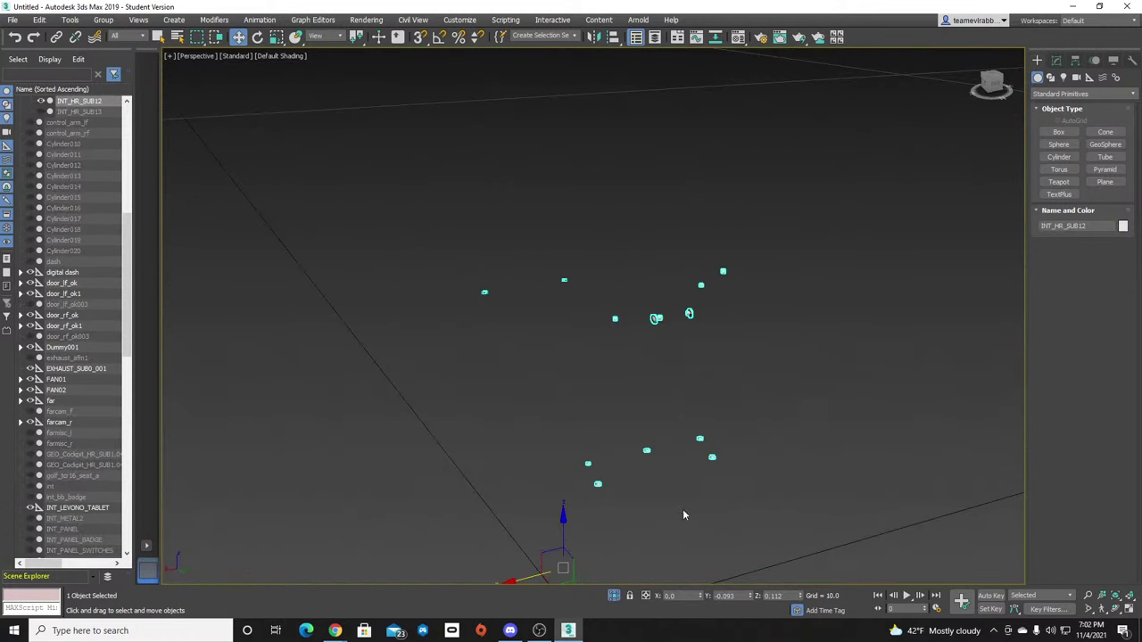
{"action": "left_click", "coordinate": [614, 597]}
Delete the whole INT_HR_SUB12 mesh of bolts and rings from the dash and floor.
{"action": "scroll", "coordinate": [890, 411], "scroll_direction": "up", "scroll_amount": 5}
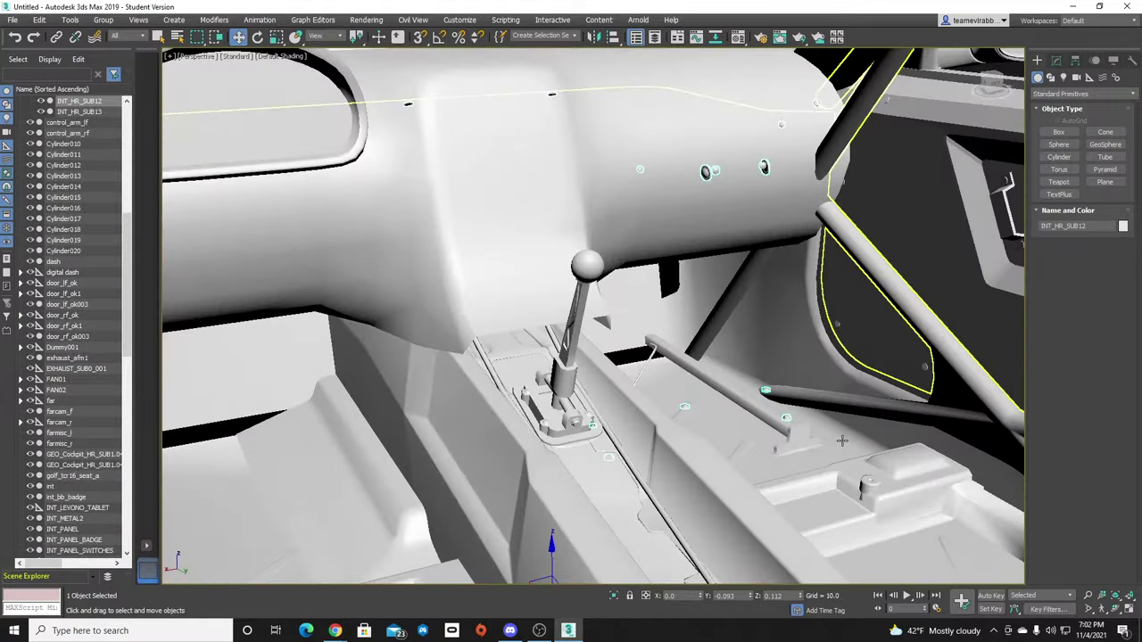
{"action": "mouse_move", "coordinate": [994, 83]}
{"action": "left_mouse_down"}
{"action": "mouse_move", "coordinate": [964, 87]}
{"action": "mouse_move", "coordinate": [965, 67]}
{"action": "mouse_move", "coordinate": [978, 83]}
{"action": "left_mouse_up"}
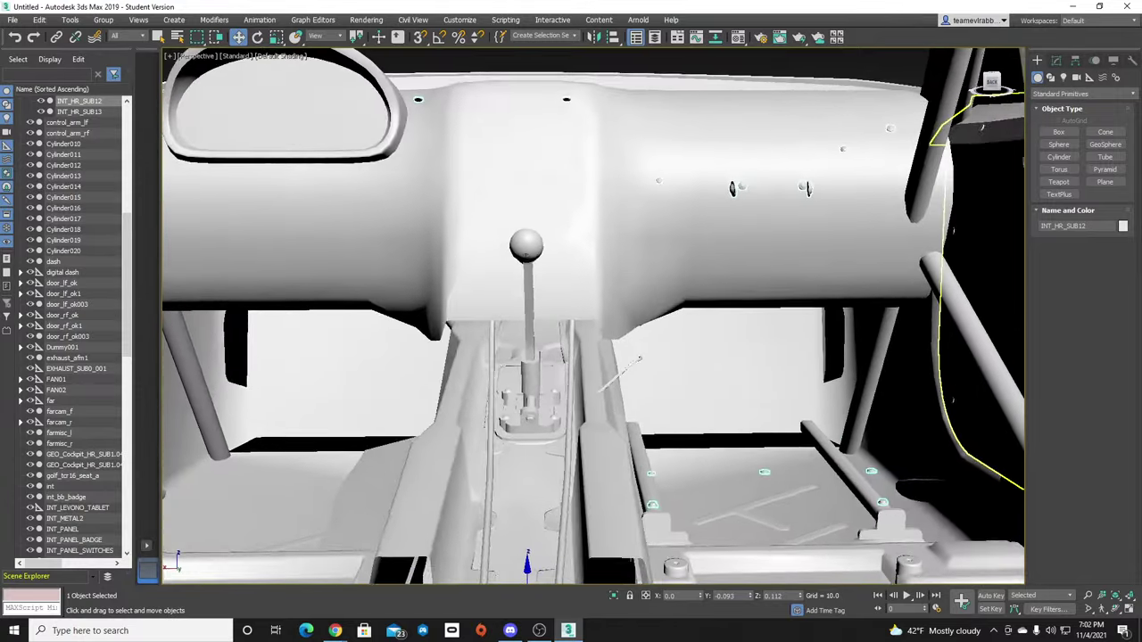
{"action": "middle_click_drag", "start_coordinate": [487, 285], "coordinate": [493, 284], "text": "alt"}
{"action": "key", "text": "Delete"}
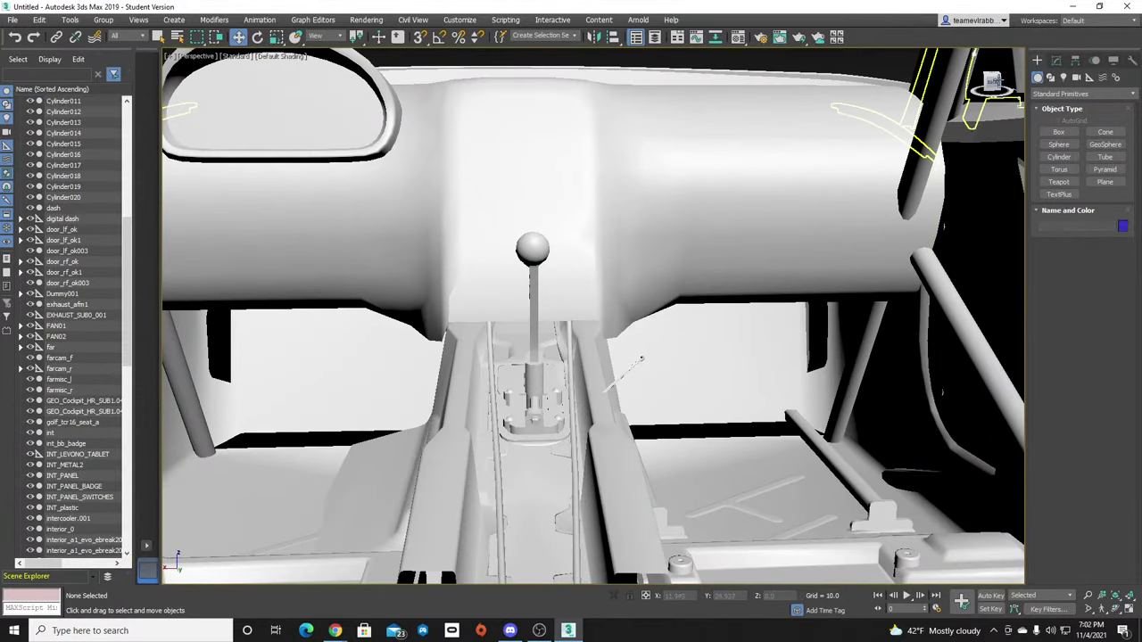
Examine the dash, shifter and center tunnel for remaining clashing parts.
{"action": "left_click_drag", "start_coordinate": [995, 80], "coordinate": [1019, 82]}
{"action": "scroll", "coordinate": [706, 156], "scroll_direction": "down", "scroll_amount": 5}
{"action": "middle_click_drag", "start_coordinate": [705, 156], "coordinate": [959, 603]}
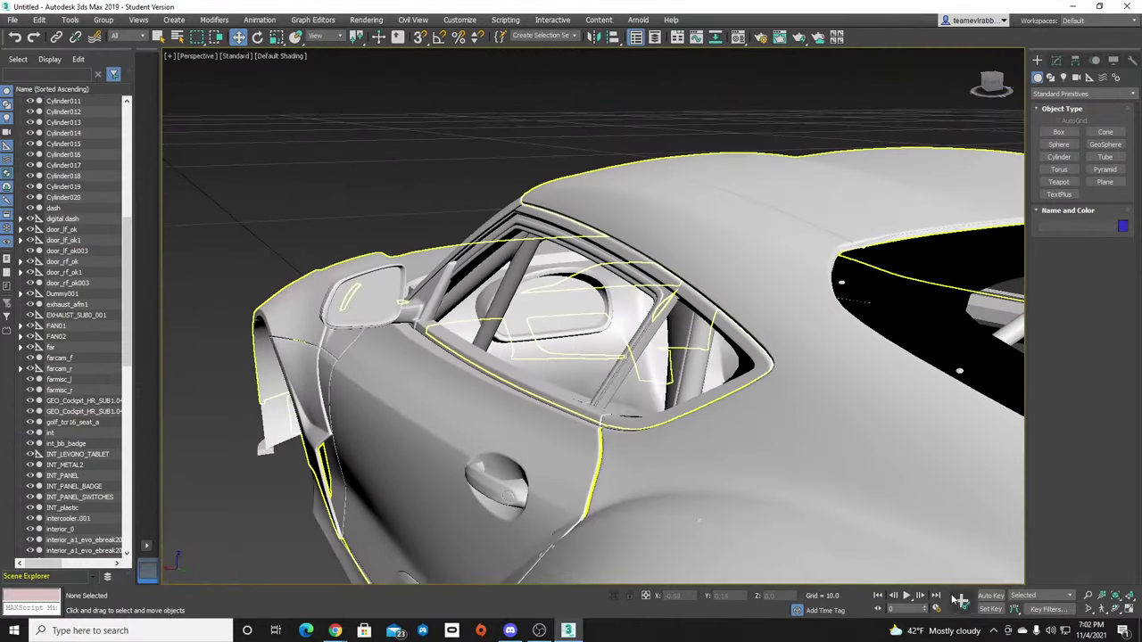
{"action": "scroll", "coordinate": [947, 534], "scroll_direction": "up", "scroll_amount": 5}
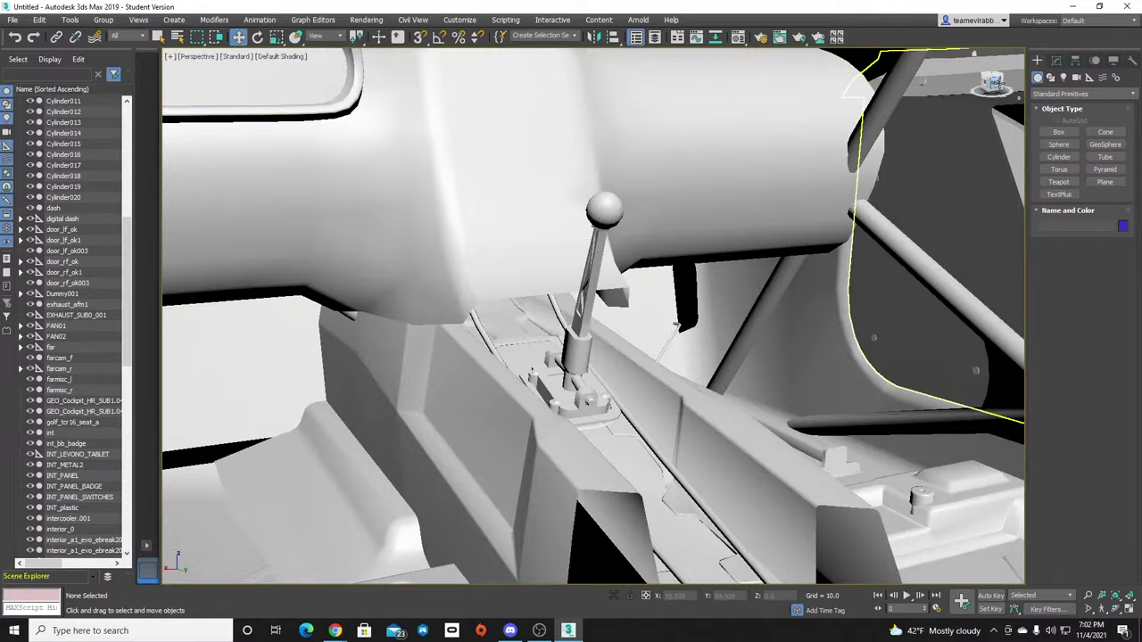
Lower the six rear bottom vertices of the int dash mesh's center section by about 0.086 and shift them forward about 0.032.
{"action": "left_click_drag", "start_coordinate": [999, 83], "coordinate": [984, 81]}
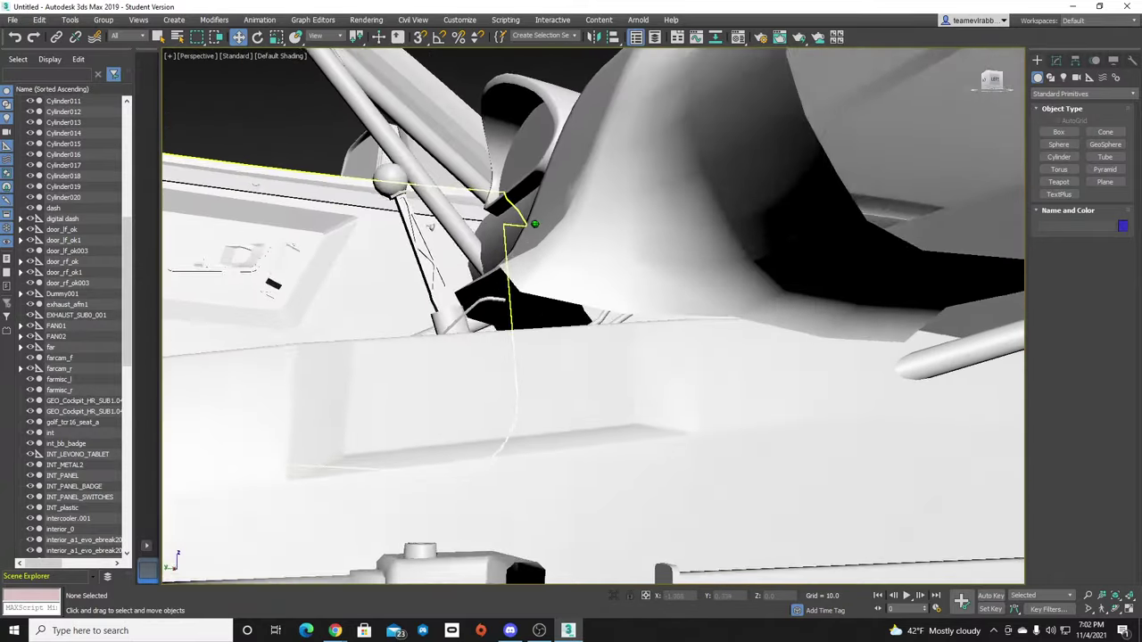
{"action": "middle_click_drag", "start_coordinate": [678, 192], "coordinate": [444, 331], "text": "alt"}
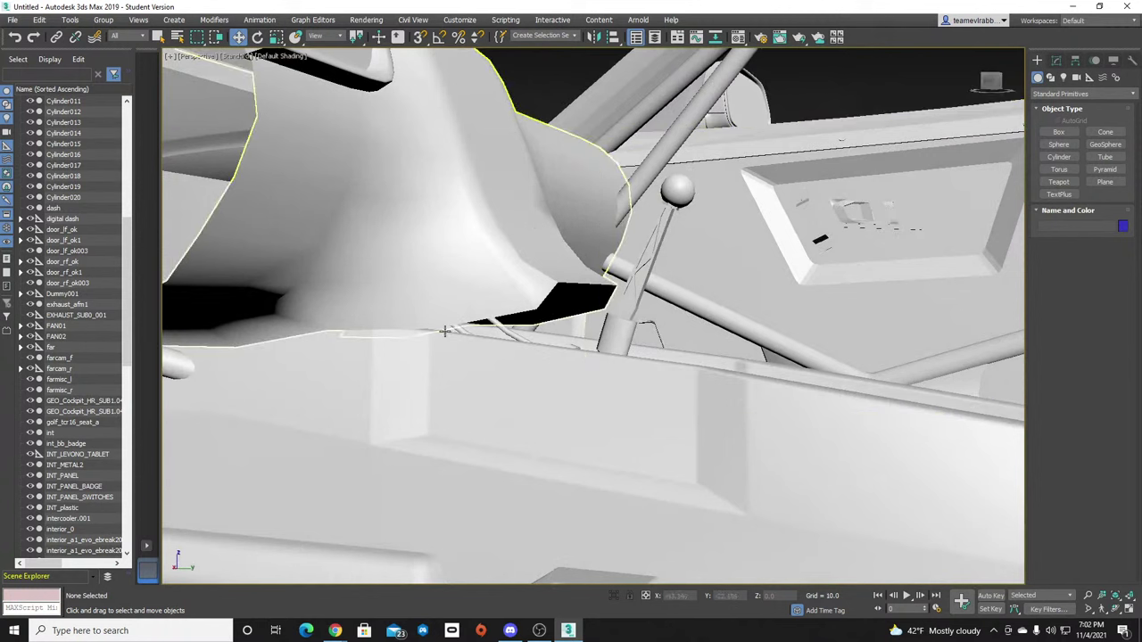
{"action": "left_click", "coordinate": [471, 276]}
{"action": "left_click", "coordinate": [1056, 60]}
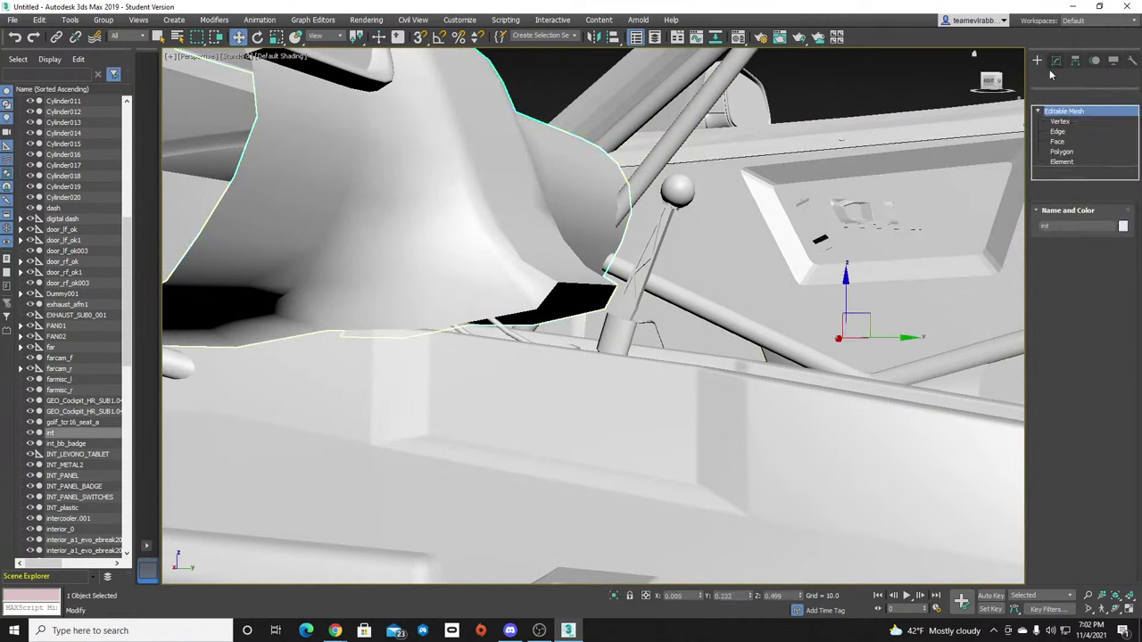
{"action": "left_click", "coordinate": [1051, 122]}
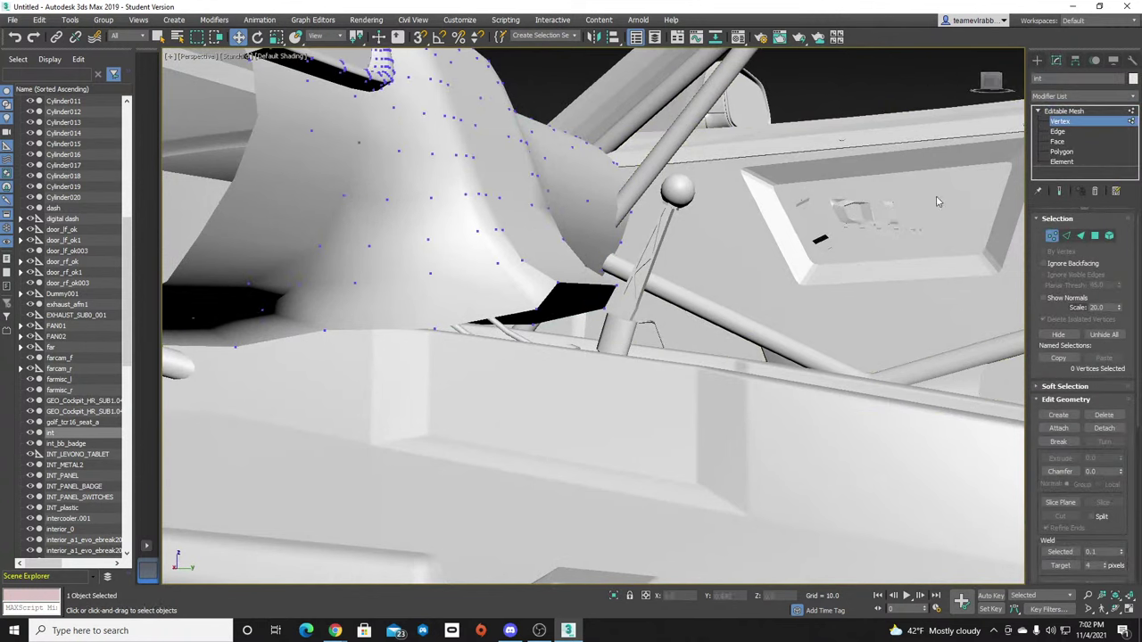
{"action": "middle_click_drag", "start_coordinate": [383, 165], "coordinate": [785, 303], "text": "alt"}
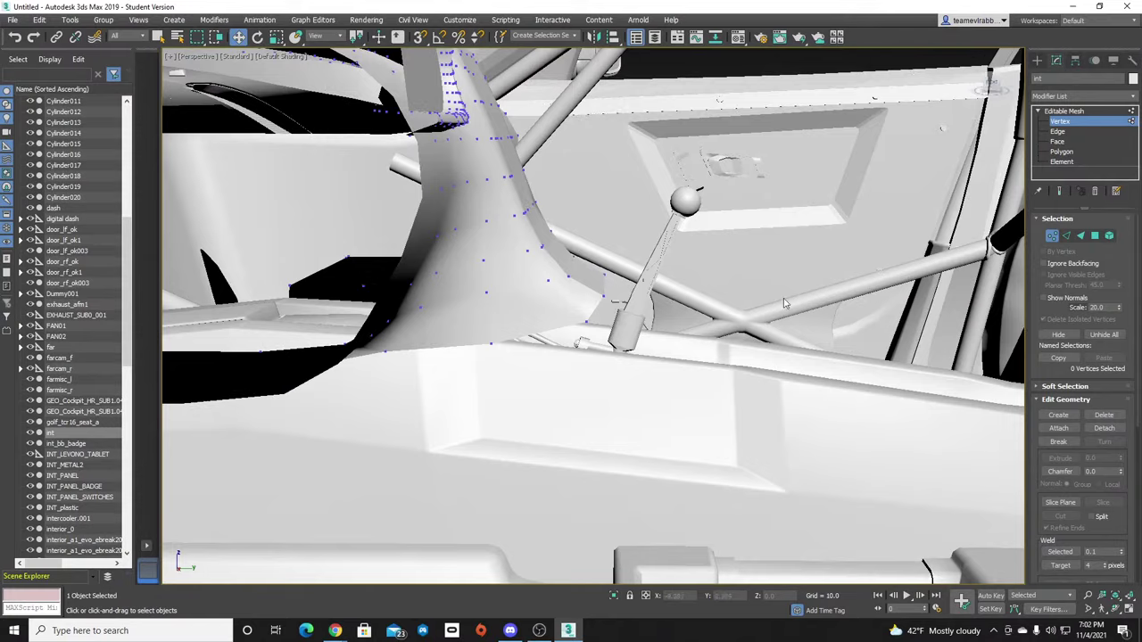
{"action": "left_click_drag", "start_coordinate": [598, 335], "coordinate": [598, 334]}
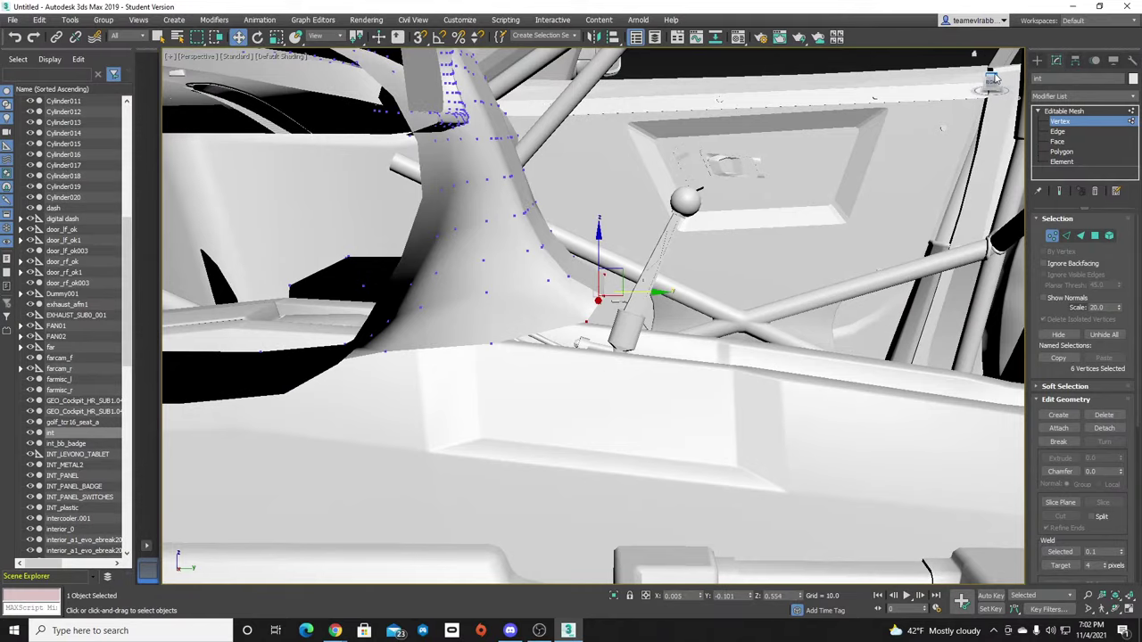
{"action": "middle_click_drag", "start_coordinate": [383, 165], "coordinate": [383, 165], "text": "alt"}
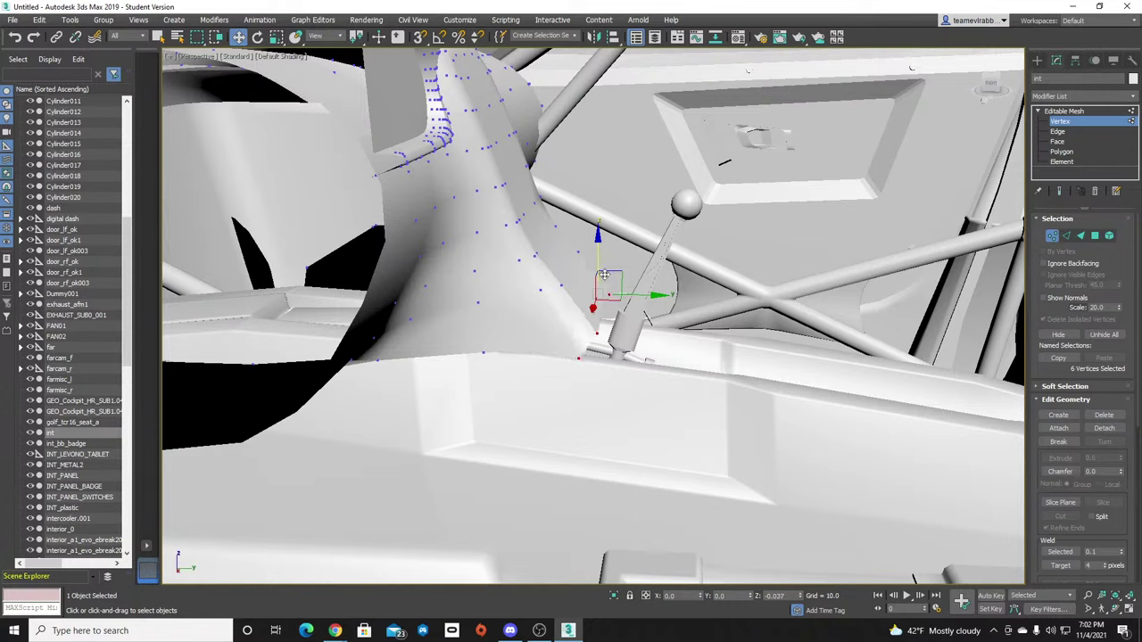
{"action": "left_click_drag", "start_coordinate": [604, 275], "coordinate": [610, 319]}
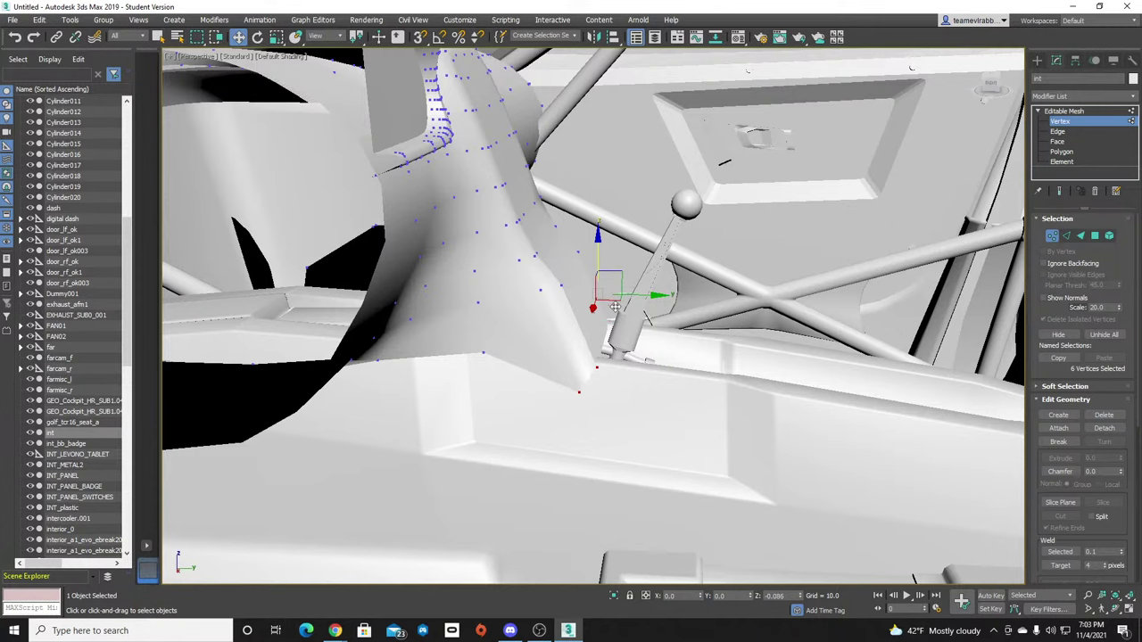
{"action": "left_click_drag", "start_coordinate": [615, 306], "coordinate": [615, 305]}
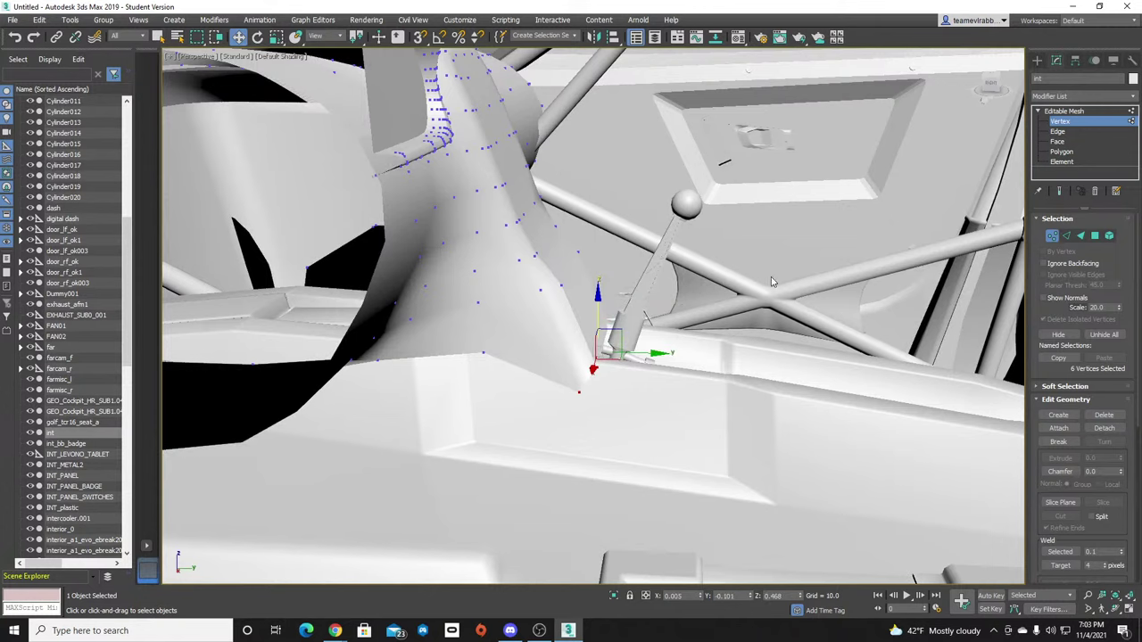
{"action": "left_click_drag", "start_coordinate": [990, 87], "coordinate": [384, 165]}
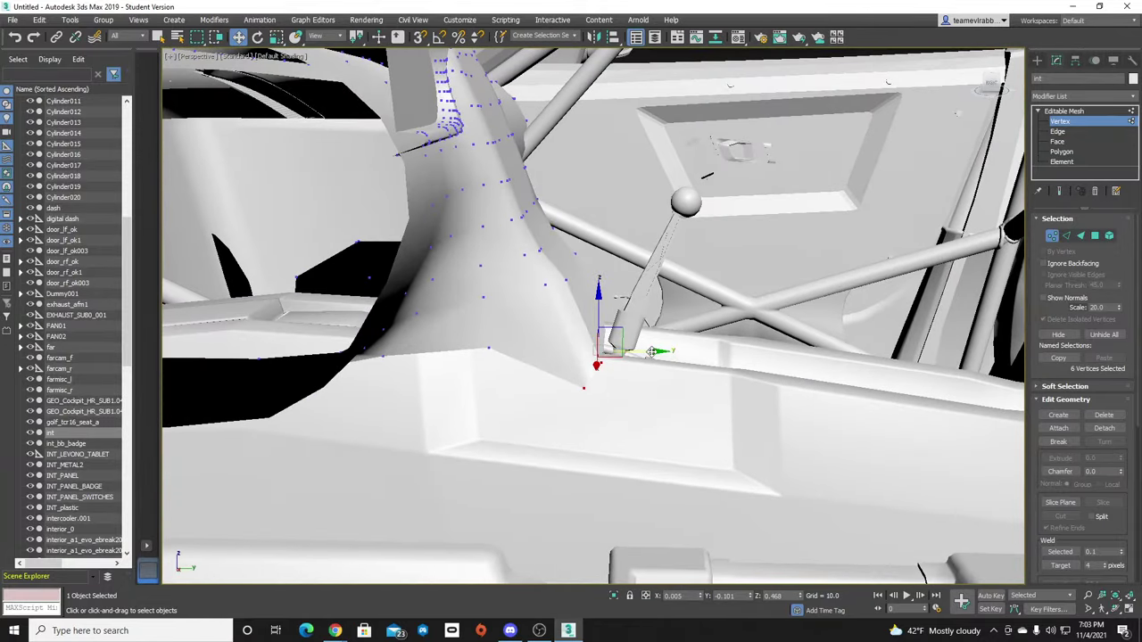
{"action": "left_click_drag", "start_coordinate": [652, 351], "coordinate": [625, 347]}
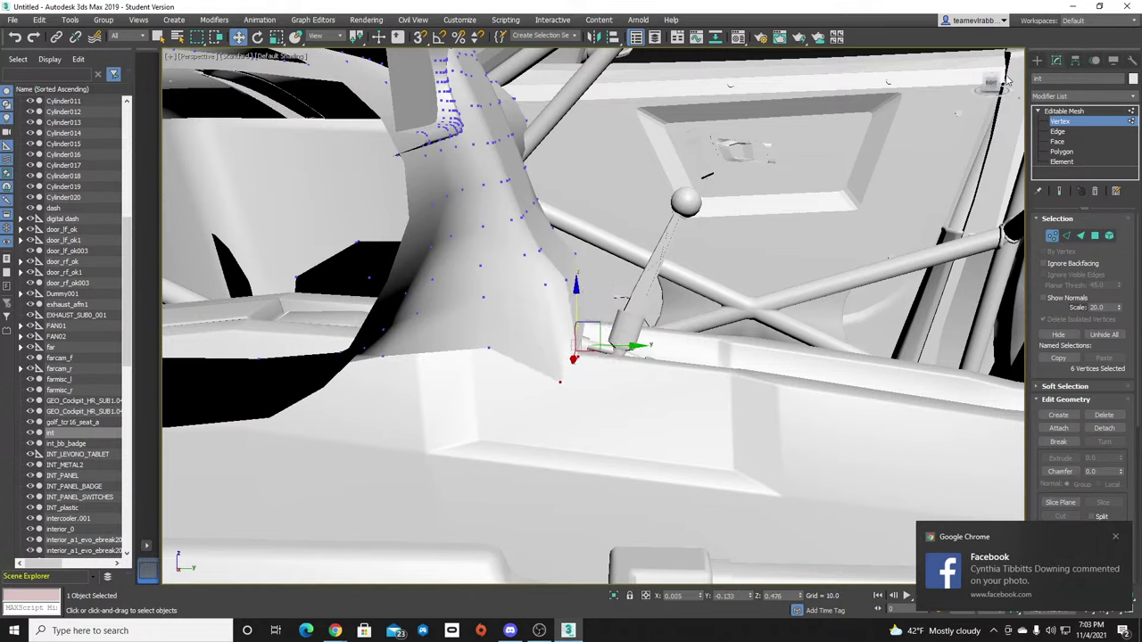
Move the driver-side bottom corner vertex of the dash's center section inward along X by about 0.008.
{"action": "left_click_drag", "start_coordinate": [992, 80], "coordinate": [966, 50]}
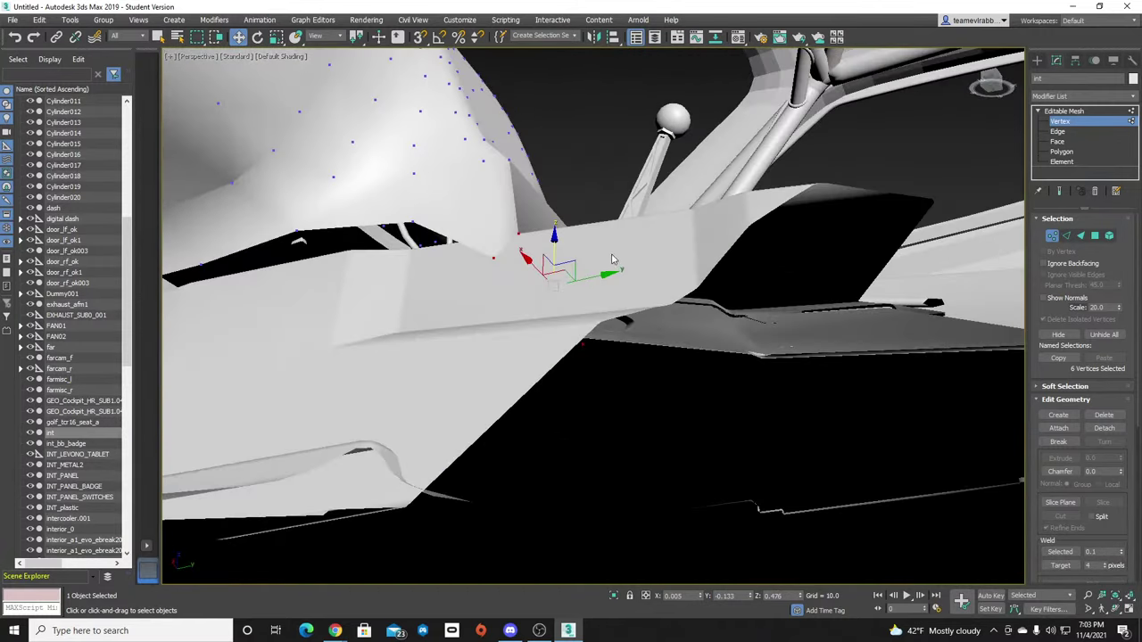
{"action": "left_click", "coordinate": [498, 261]}
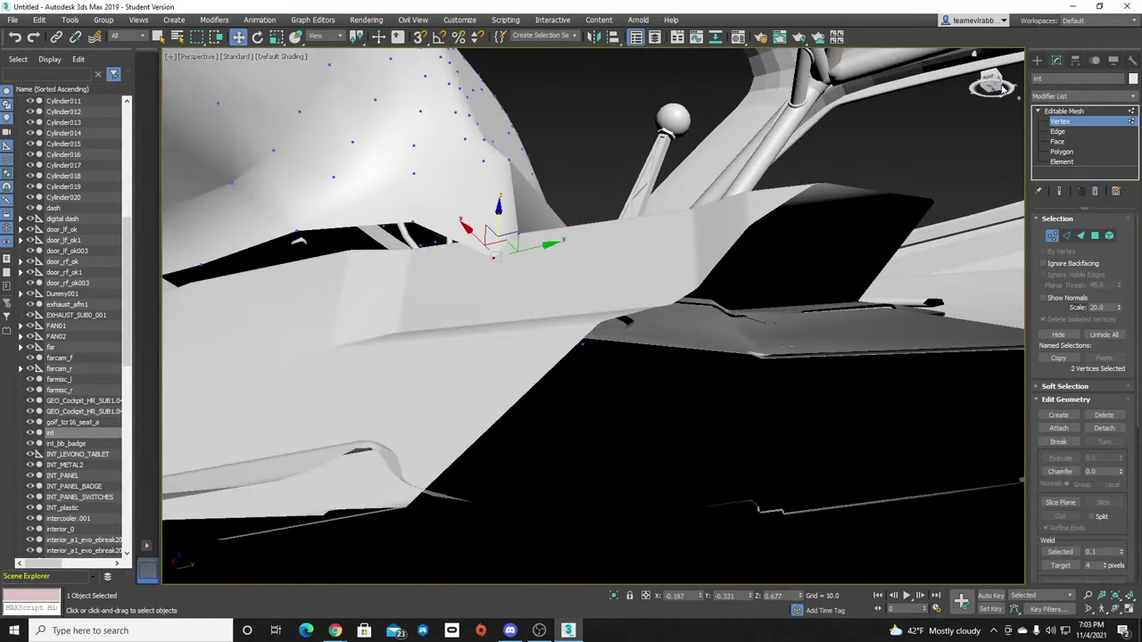
{"action": "left_click_drag", "start_coordinate": [1004, 87], "coordinate": [883, 159]}
{"action": "left_click", "coordinate": [303, 401]}
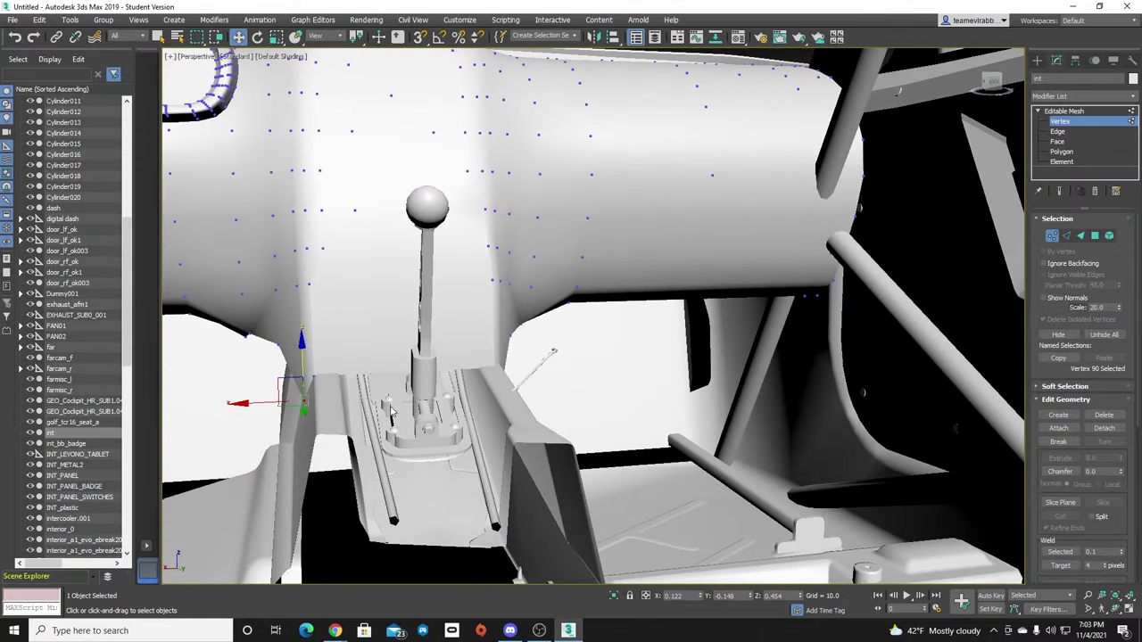
{"action": "left_click_drag", "start_coordinate": [245, 403], "coordinate": [253, 404]}
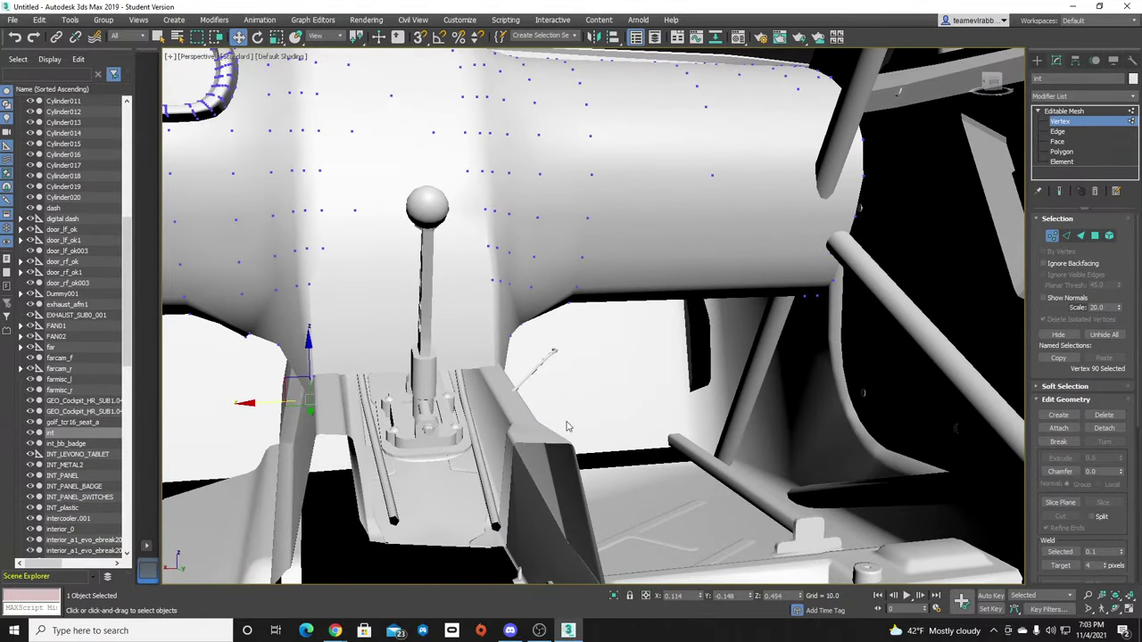
Nudge the two driver-side bottom corner vertices of the dash's center section to X 0.11 and exit vertex editing.
{"action": "left_click_drag", "start_coordinate": [994, 87], "coordinate": [383, 165]}
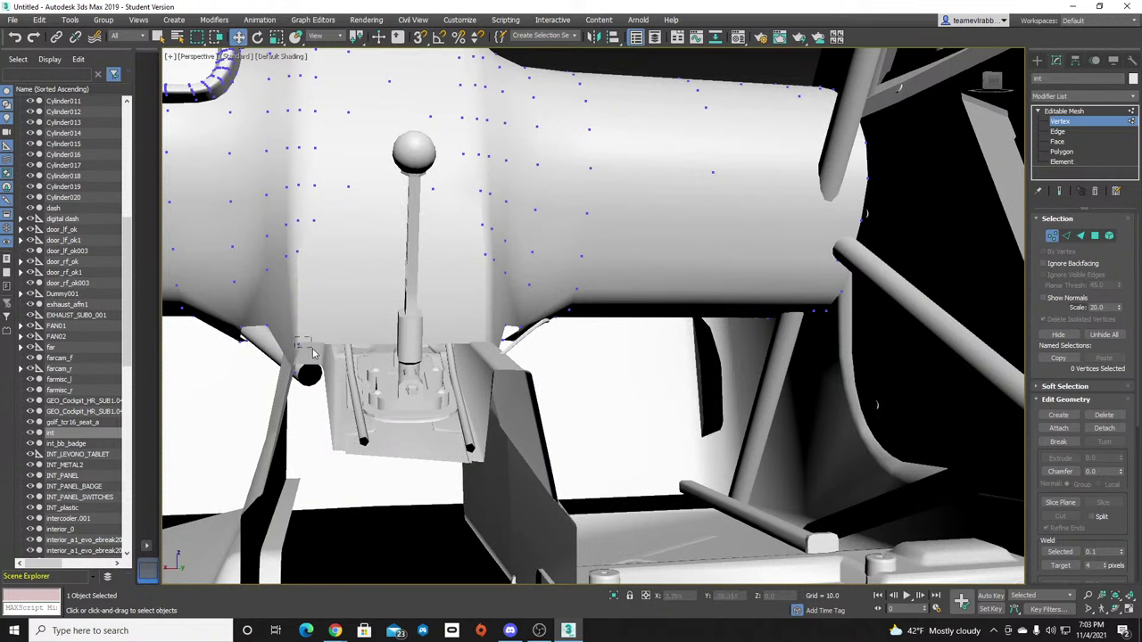
{"action": "left_click_drag", "start_coordinate": [312, 351], "coordinate": [264, 342]}
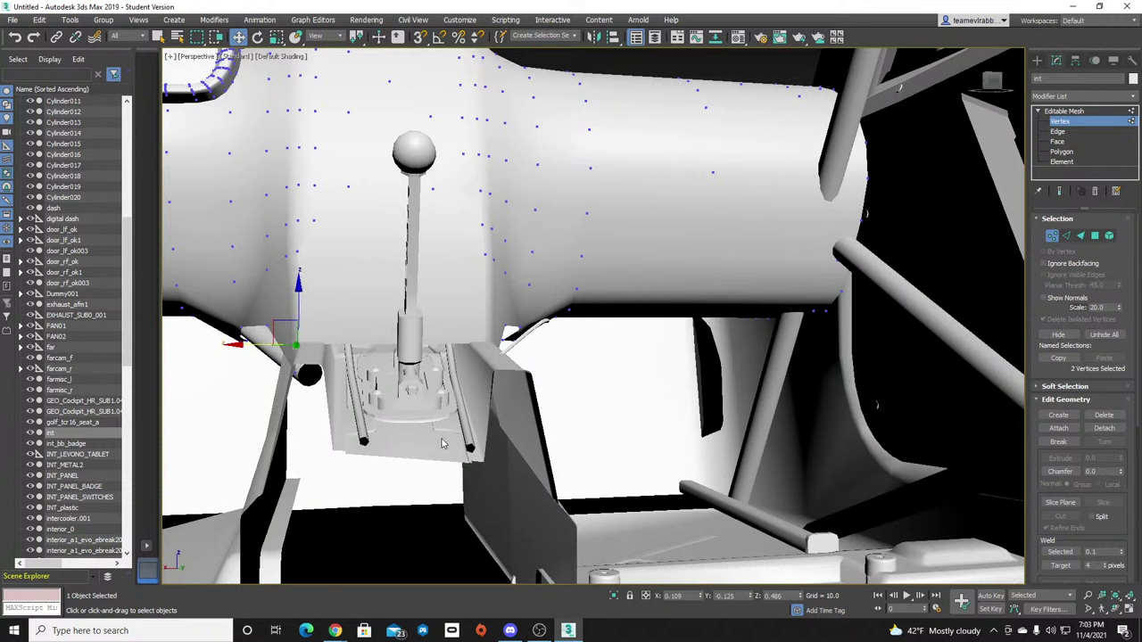
{"action": "left_click_drag", "start_coordinate": [993, 82], "coordinate": [1019, 103]}
{"action": "middle_click_drag", "start_coordinate": [384, 165], "coordinate": [384, 165], "text": "alt"}
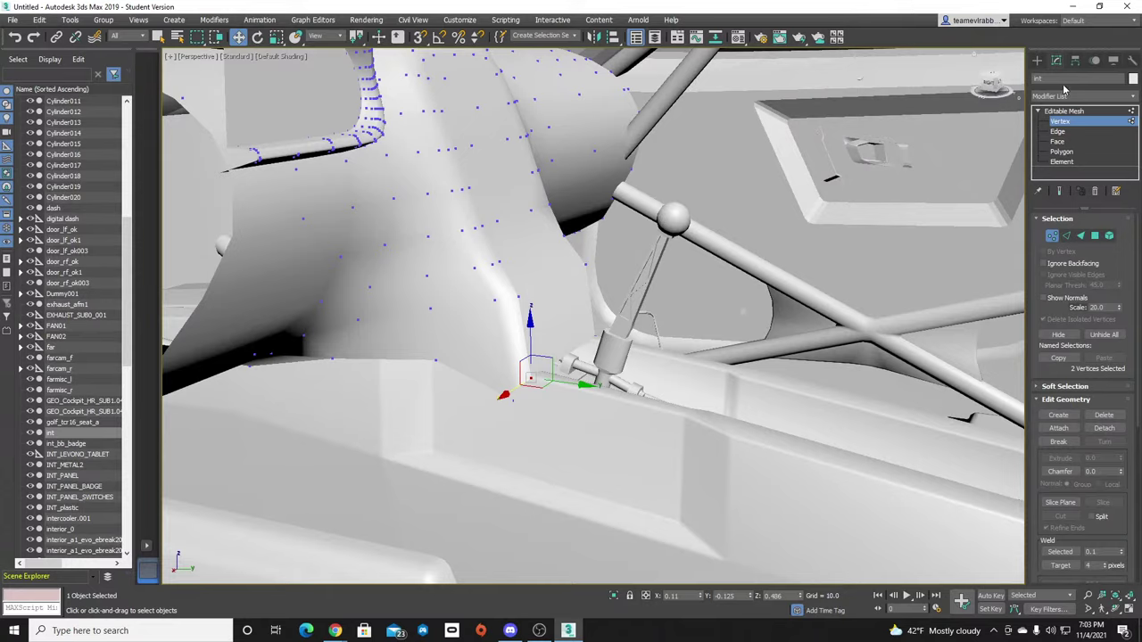
{"action": "middle_click_drag", "start_coordinate": [384, 165], "coordinate": [516, 290], "text": "alt"}
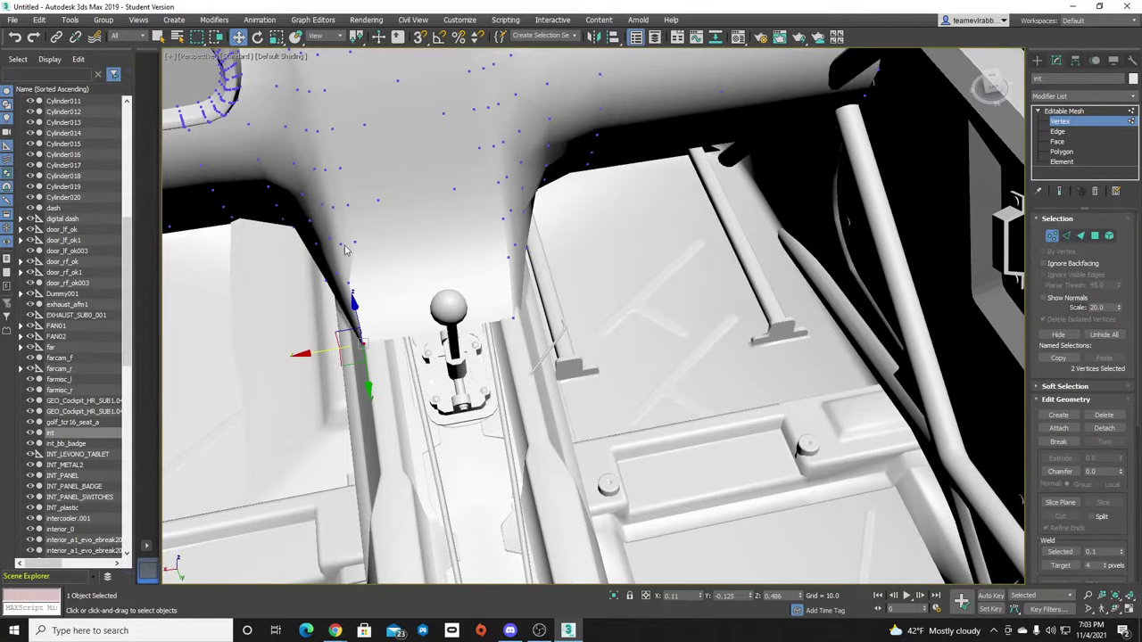
{"action": "middle_click_drag", "start_coordinate": [395, 70], "coordinate": [394, 70], "text": "alt"}
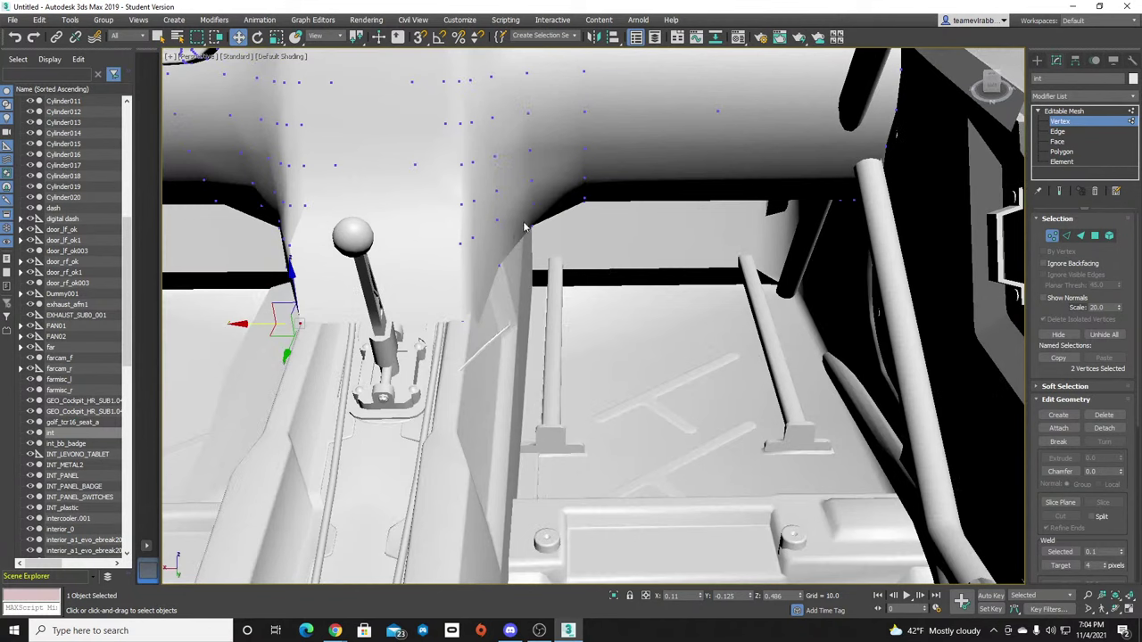
{"action": "left_click", "coordinate": [1038, 60]}
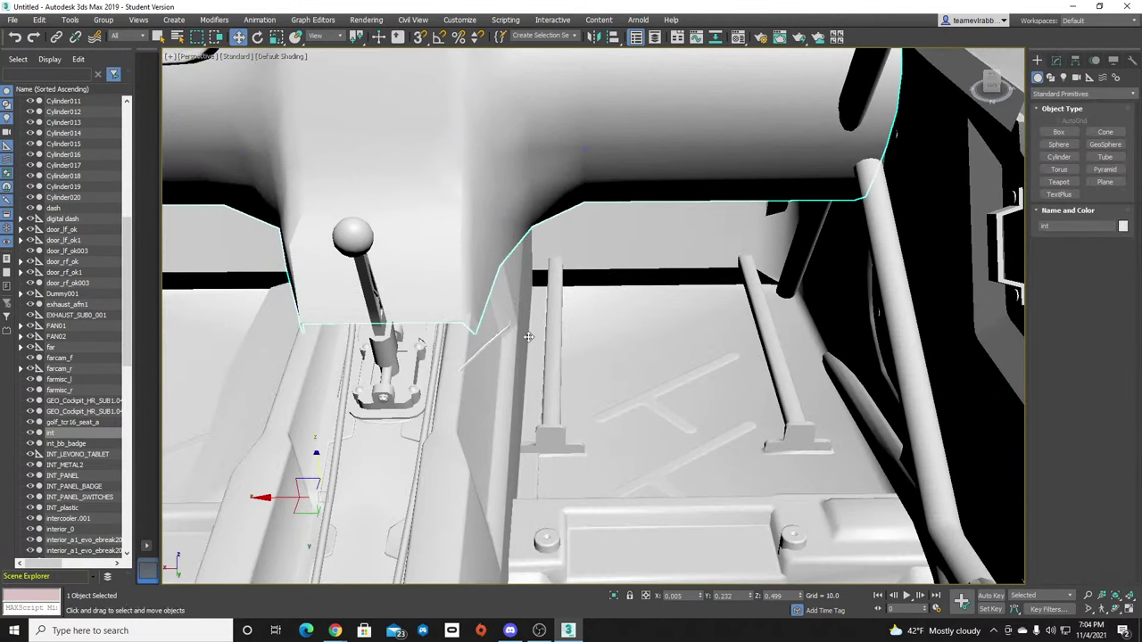
Delete the Holden_cables06 mesh, the thin rod sticking out beside the shifter and center tunnel.
{"action": "middle_click_drag", "start_coordinate": [497, 334], "coordinate": [612, 327], "text": "alt"}
{"action": "left_click", "coordinate": [613, 349]}
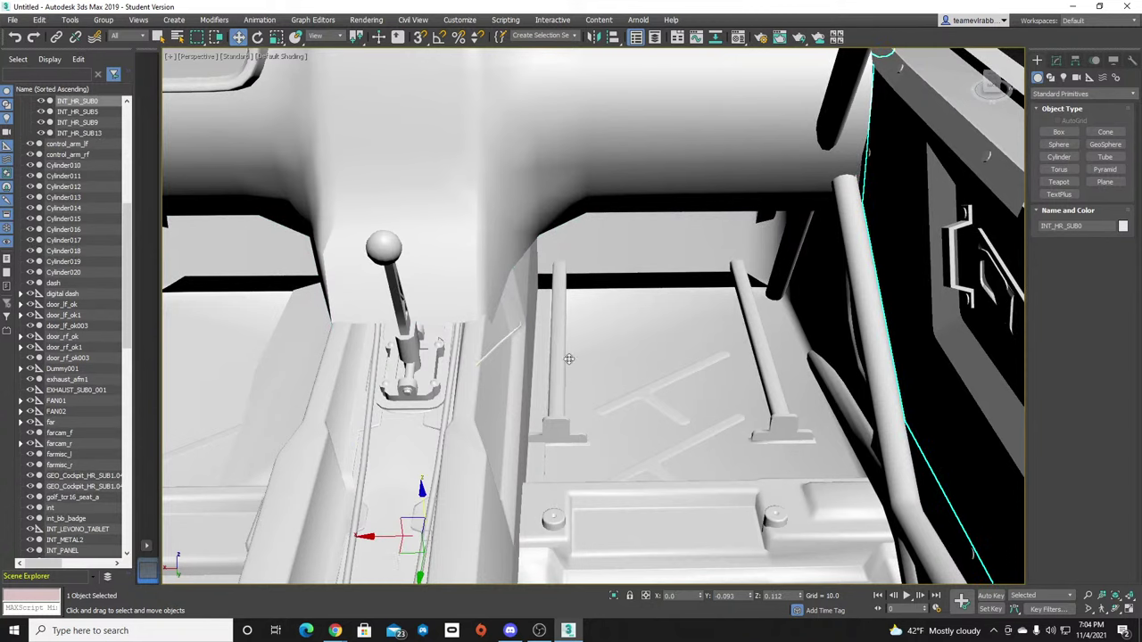
{"action": "left_click", "coordinate": [514, 330]}
{"action": "scroll", "coordinate": [580, 329], "scroll_direction": "down", "scroll_amount": 10}
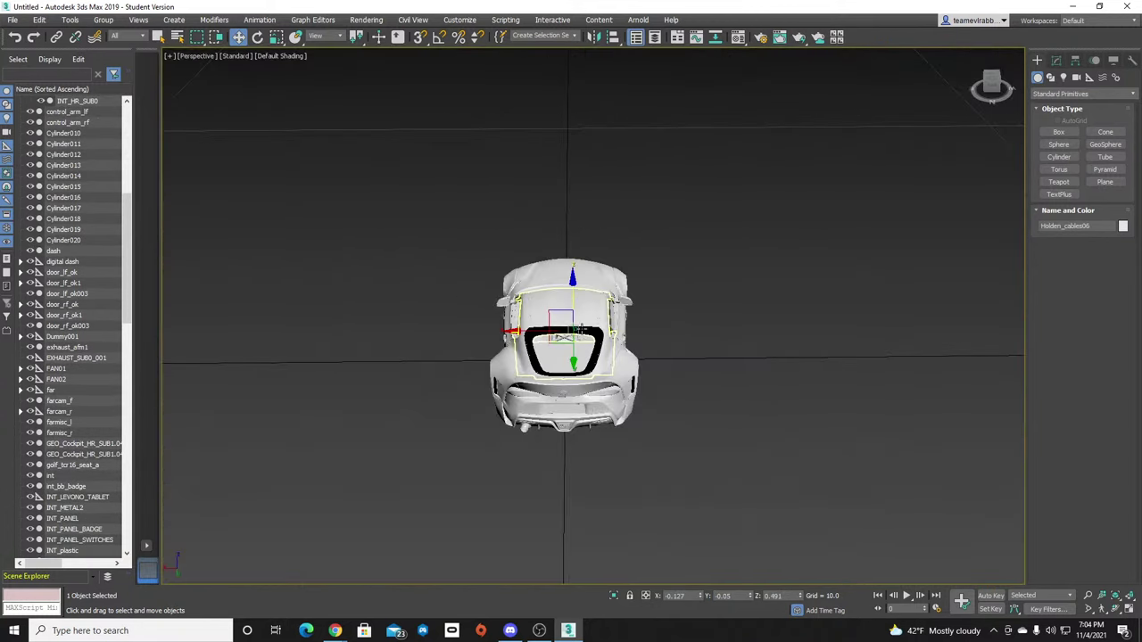
{"action": "key", "text": "Delete"}
{"action": "scroll", "coordinate": [580, 327], "scroll_direction": "up", "scroll_amount": 10}
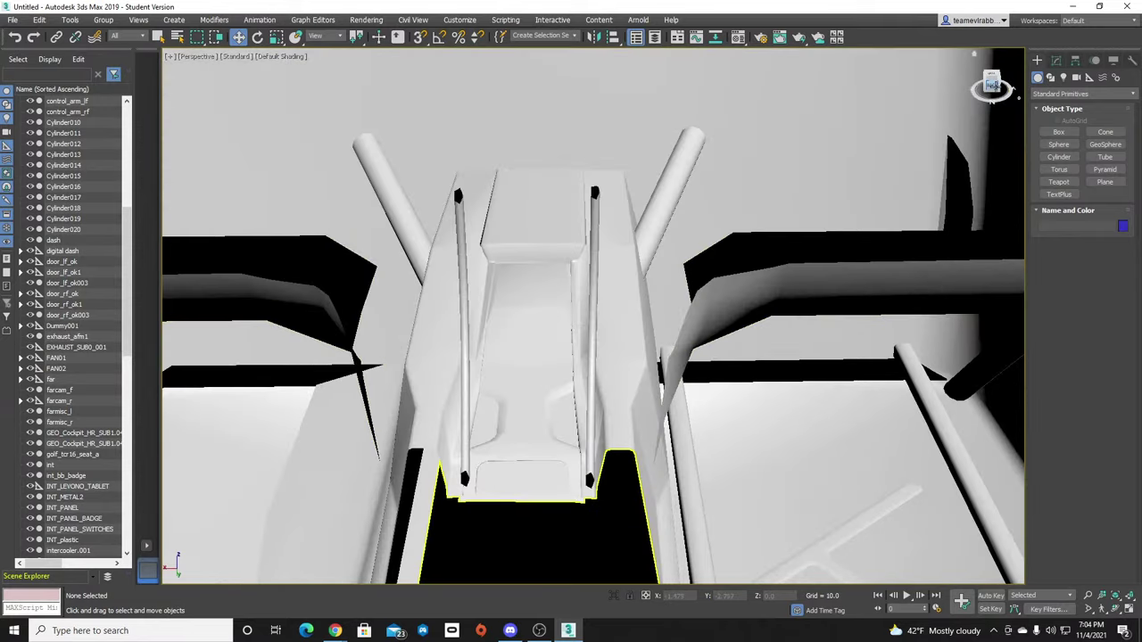
Examine the fitted dash from the cabin and rear, checking the small round INT_HR_SUB9 part at the driver-side end.
{"action": "middle_click_drag", "start_coordinate": [581, 326], "coordinate": [635, 225], "text": "alt"}
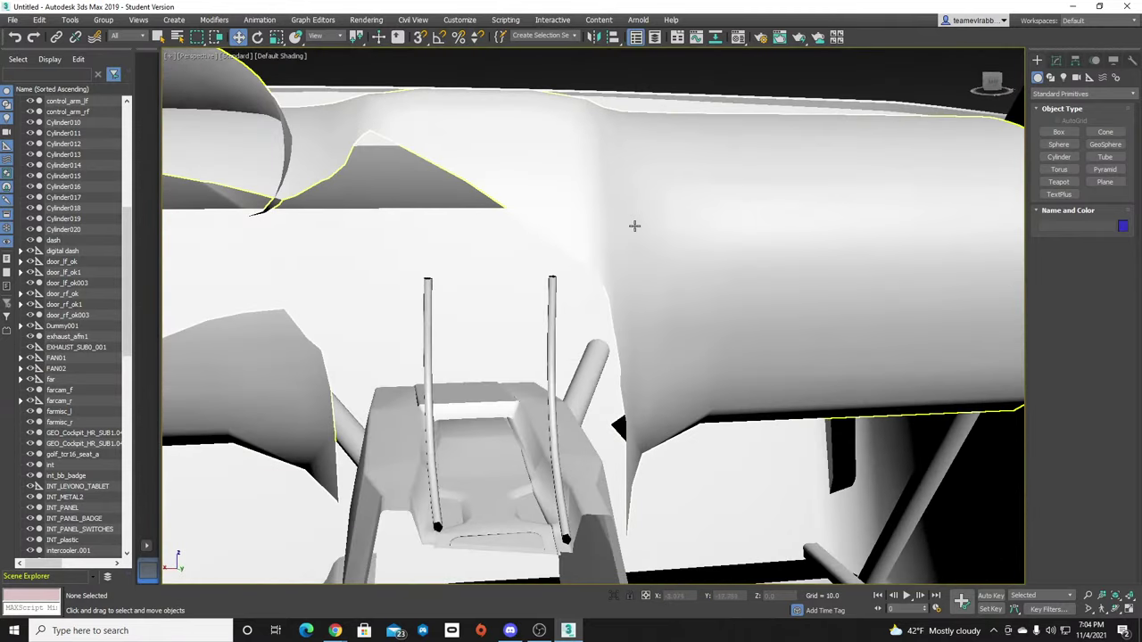
{"action": "scroll", "coordinate": [607, 252], "scroll_direction": "down", "scroll_amount": 5}
{"action": "middle_click_drag", "start_coordinate": [596, 319], "coordinate": [760, 436], "text": "alt"}
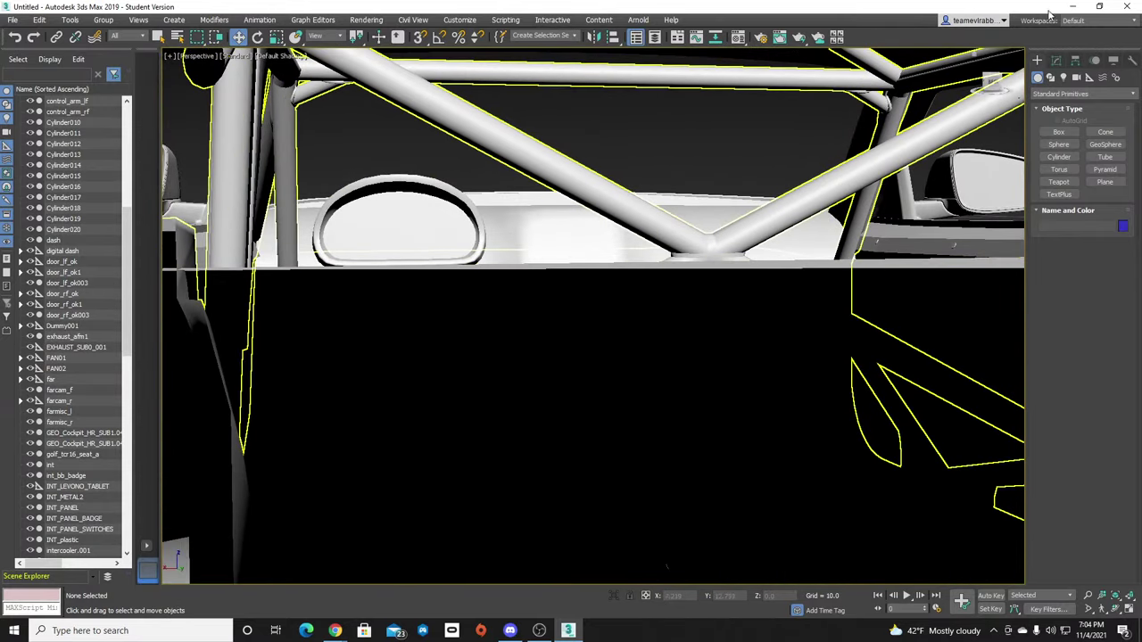
{"action": "middle_click_drag", "start_coordinate": [666, 566], "coordinate": [627, 342], "text": "alt"}
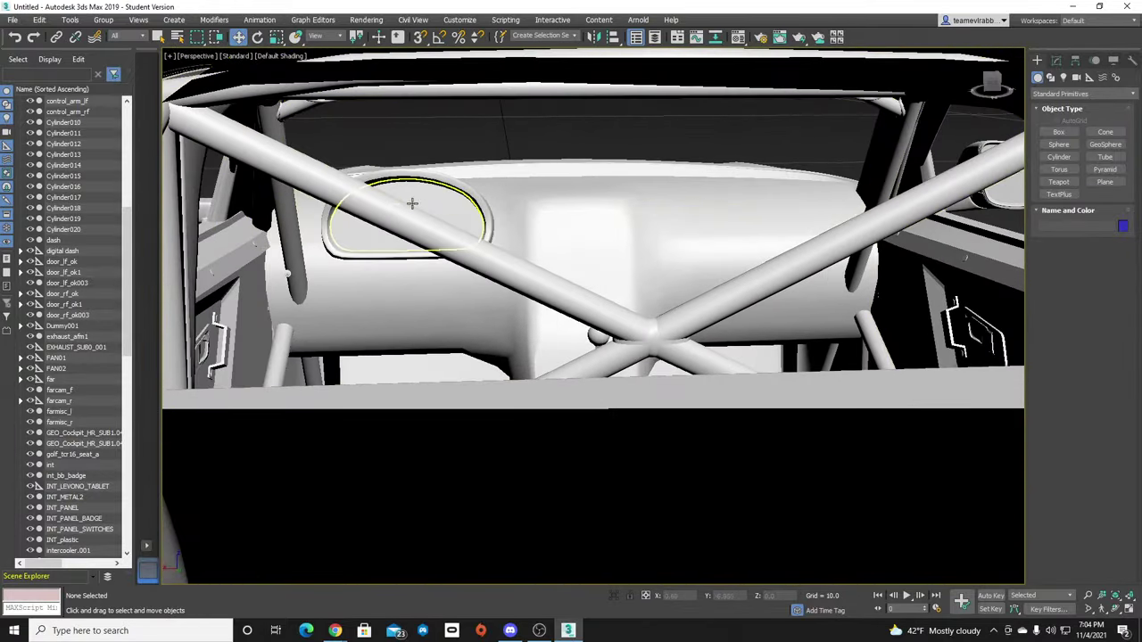
{"action": "left_click", "coordinate": [287, 274]}
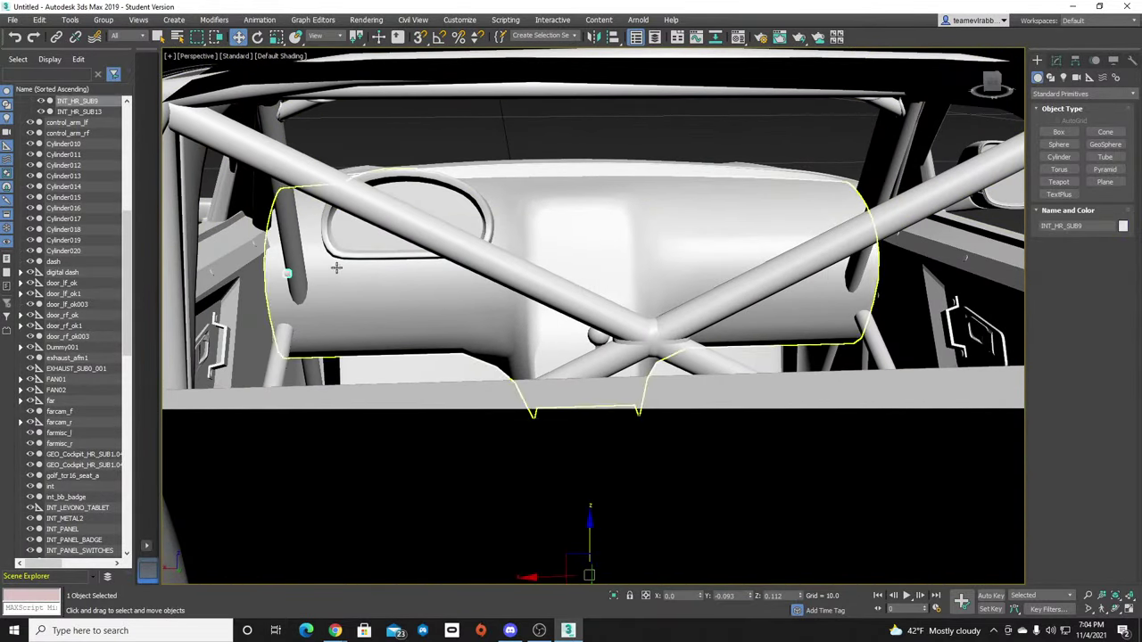
{"action": "key", "text": "z"}
{"action": "scroll", "coordinate": [552, 347], "scroll_direction": "up", "scroll_amount": 10}
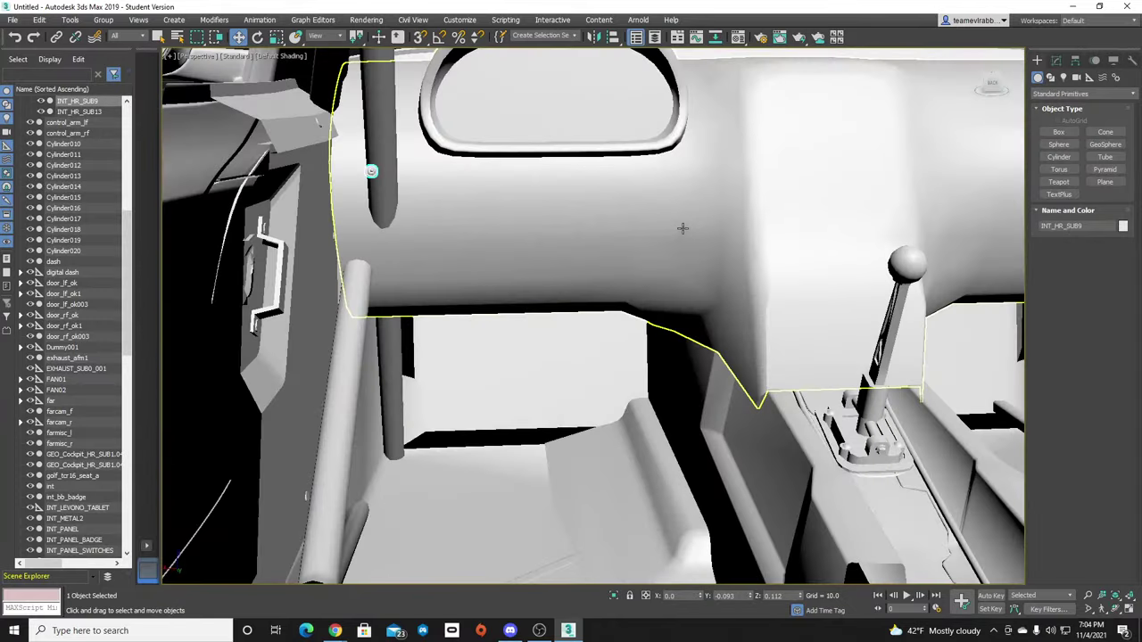
{"action": "key", "text": "ctrl+d"}
{"action": "scroll", "coordinate": [752, 187], "scroll_direction": "down", "scroll_amount": 10}
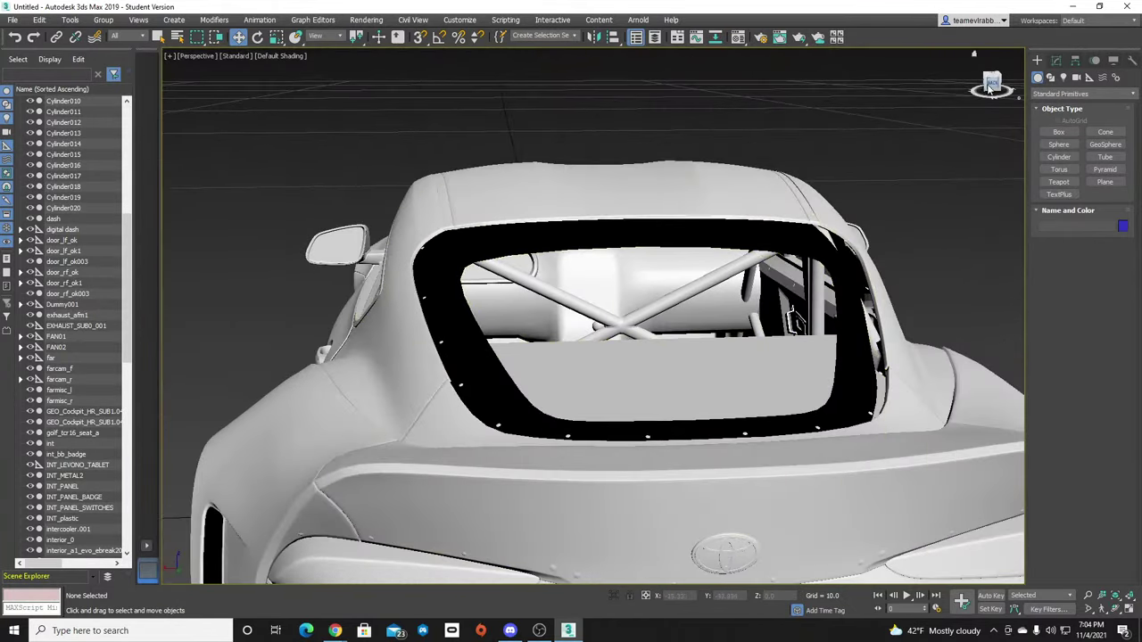
{"action": "left_click_drag", "start_coordinate": [988, 88], "coordinate": [424, 293]}
{"action": "middle_click_drag", "start_coordinate": [425, 293], "coordinate": [425, 293], "text": "alt"}
{"action": "left_click_drag", "start_coordinate": [424, 293], "coordinate": [424, 293]}
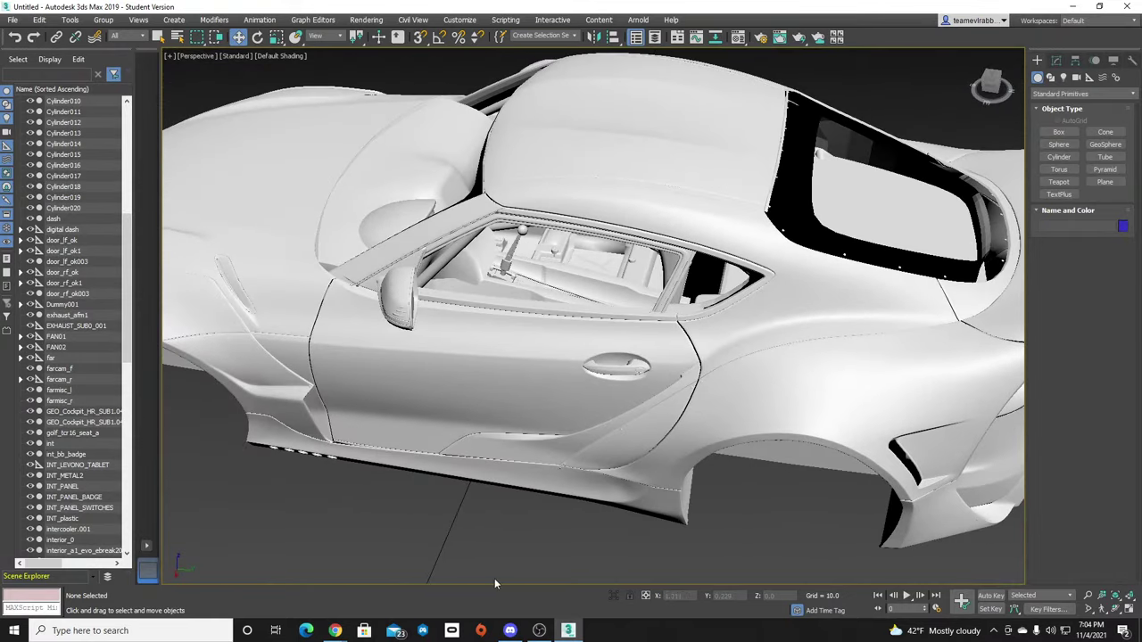
Select the switch box mesh with the button grid inside the second, complete Supra's cockpit.
{"action": "middle_click_drag", "start_coordinate": [736, 312], "coordinate": [724, 6]}
{"action": "scroll", "coordinate": [690, 210], "scroll_direction": "down", "scroll_amount": 8}
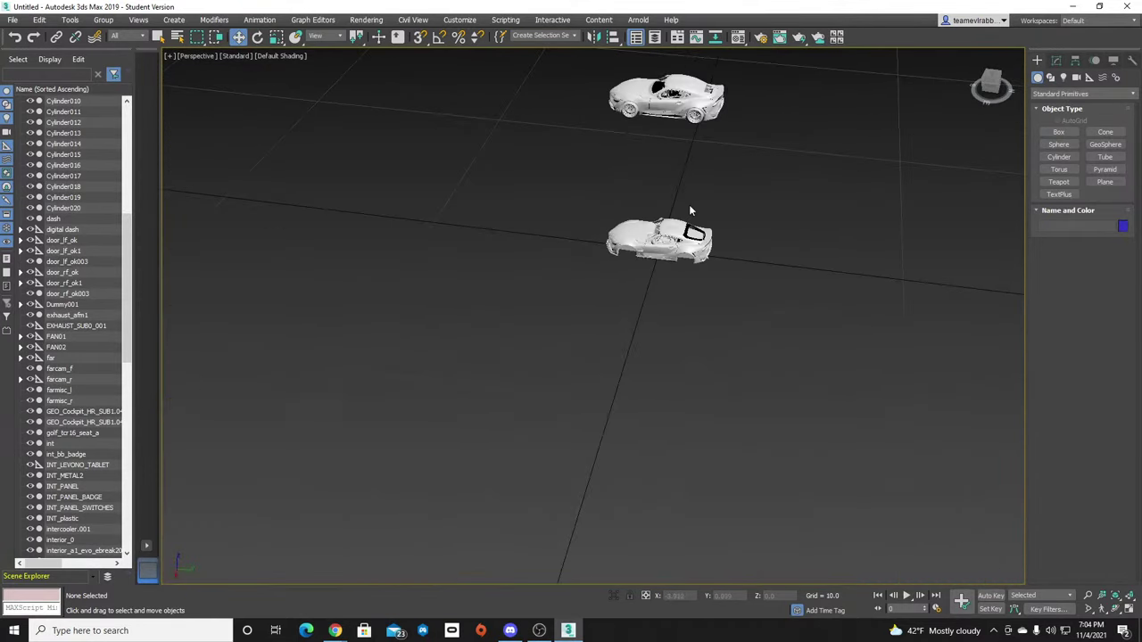
{"action": "middle_click_drag", "start_coordinate": [689, 109], "coordinate": [687, 276]}
{"action": "scroll", "coordinate": [686, 276], "scroll_direction": "up", "scroll_amount": 8}
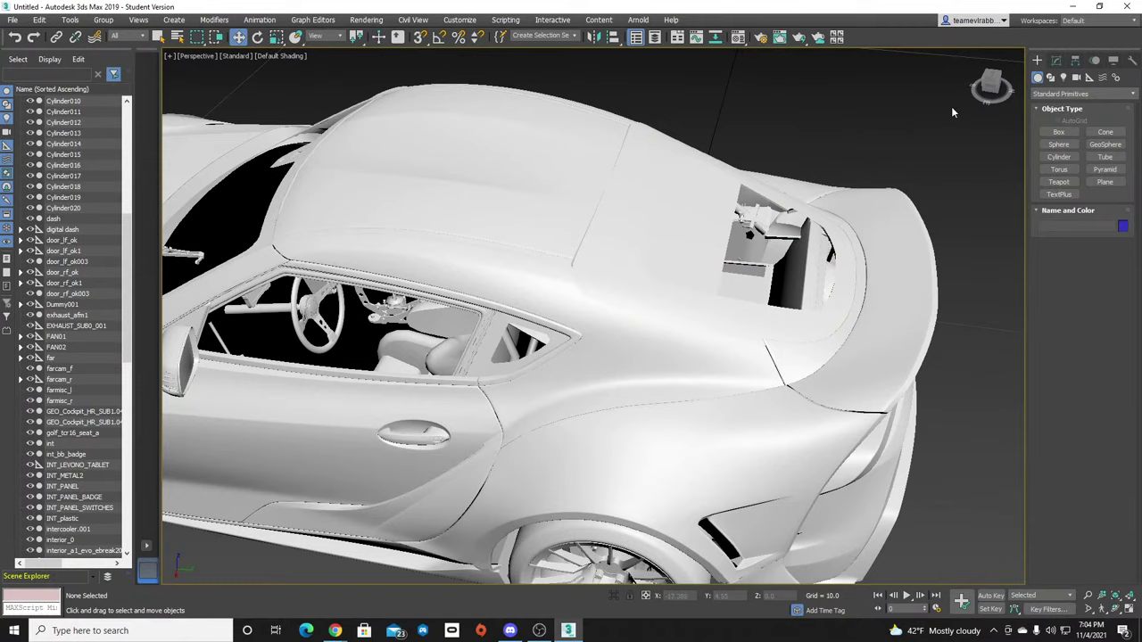
{"action": "left_click_drag", "start_coordinate": [991, 83], "coordinate": [1017, 84]}
{"action": "middle_click_drag", "start_coordinate": [912, 102], "coordinate": [434, 182]}
{"action": "scroll", "coordinate": [434, 182], "scroll_direction": "down", "scroll_amount": 3}
{"action": "scroll", "coordinate": [446, 185], "scroll_direction": "up", "scroll_amount": 3}
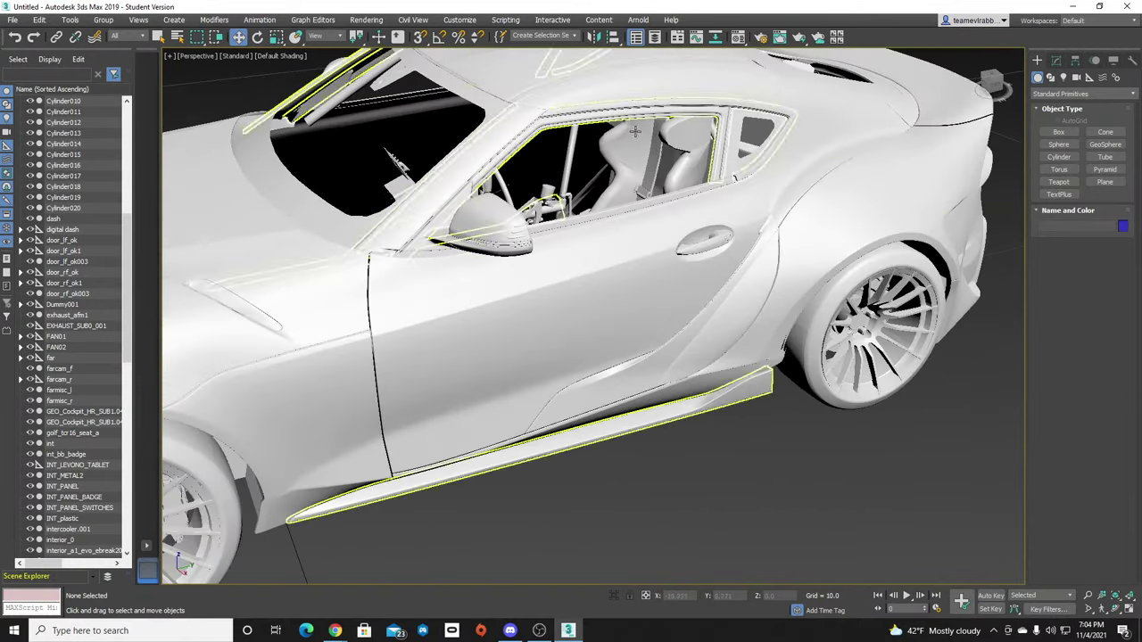
{"action": "left_click_drag", "start_coordinate": [997, 87], "coordinate": [936, 105]}
{"action": "middle_click_drag", "start_coordinate": [299, 198], "coordinate": [783, 166]}
{"action": "left_click_drag", "start_coordinate": [994, 83], "coordinate": [968, 78]}
{"action": "scroll", "coordinate": [491, 118], "scroll_direction": "up", "scroll_amount": 5}
{"action": "left_click", "coordinate": [590, 207]}
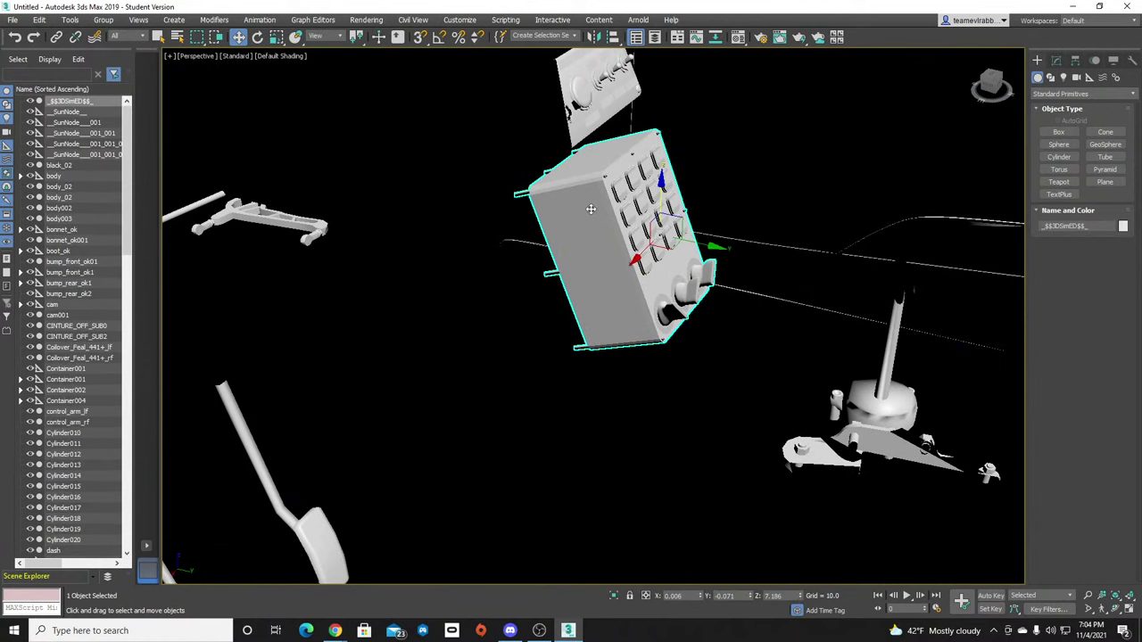
Add the button grid and the upper toggle switch panel with its parts to the switch box selection.
{"action": "left_click", "coordinate": [596, 101], "text": "ctrl"}
{"action": "scroll", "coordinate": [596, 100], "scroll_direction": "down", "scroll_amount": 5}
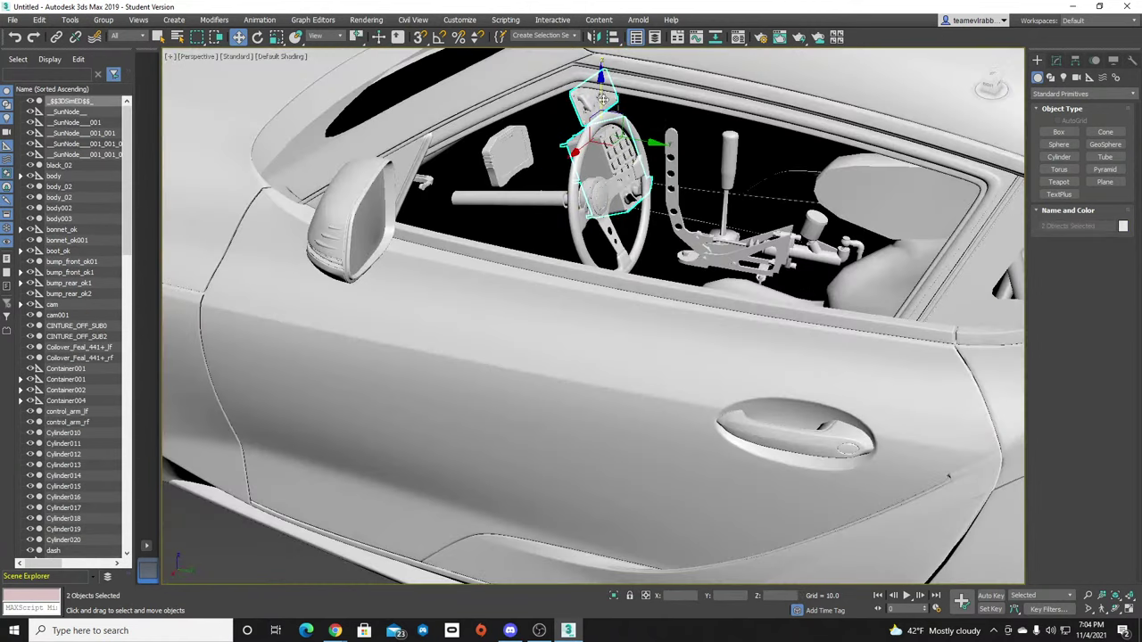
{"action": "left_click_drag", "start_coordinate": [622, 275], "coordinate": [629, 159]}
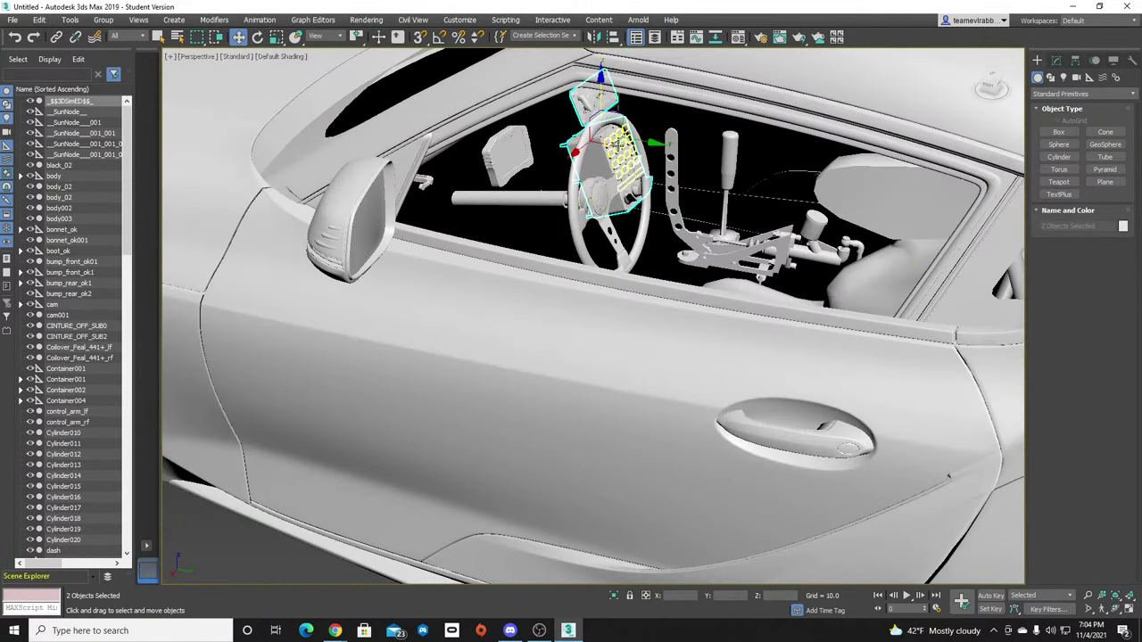
{"action": "left_click", "coordinate": [618, 145], "text": "ctrl"}
{"action": "scroll", "coordinate": [612, 151], "scroll_direction": "up", "scroll_amount": 5}
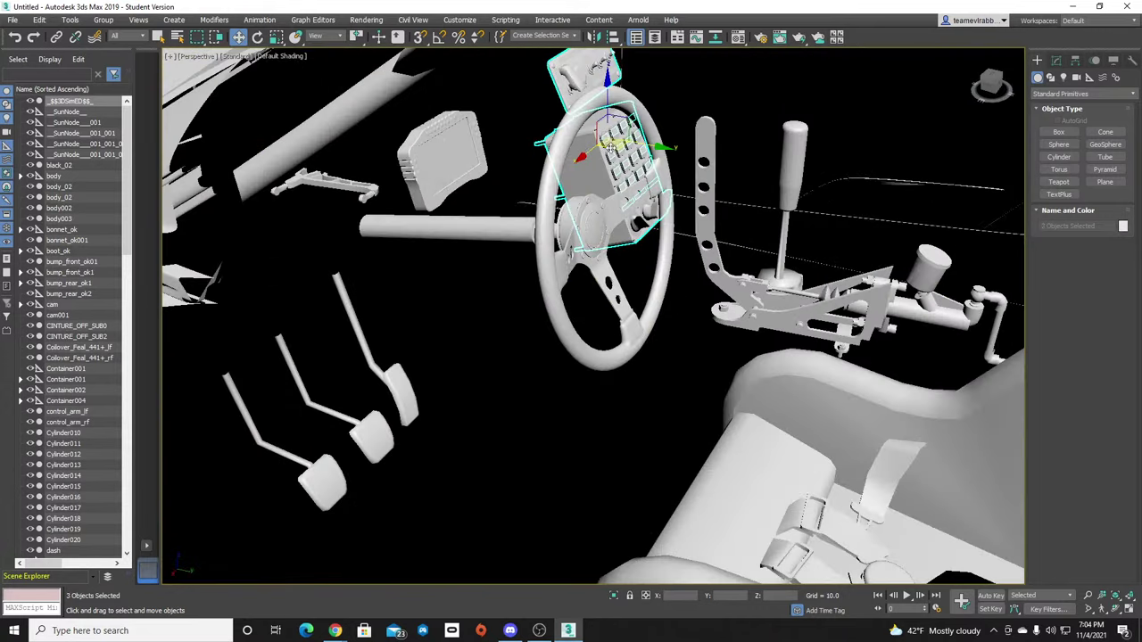
{"action": "scroll", "coordinate": [675, 153], "scroll_direction": "down", "scroll_amount": 2}
{"action": "left_click_drag", "start_coordinate": [990, 83], "coordinate": [711, 185]}
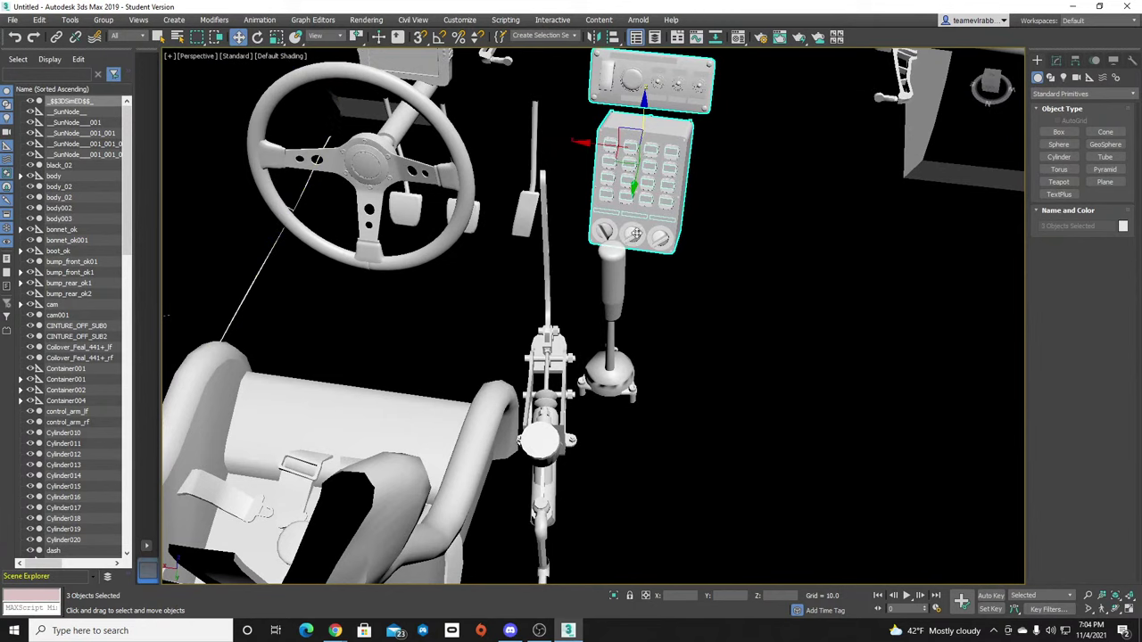
{"action": "left_click", "coordinate": [658, 84], "text": "ctrl"}
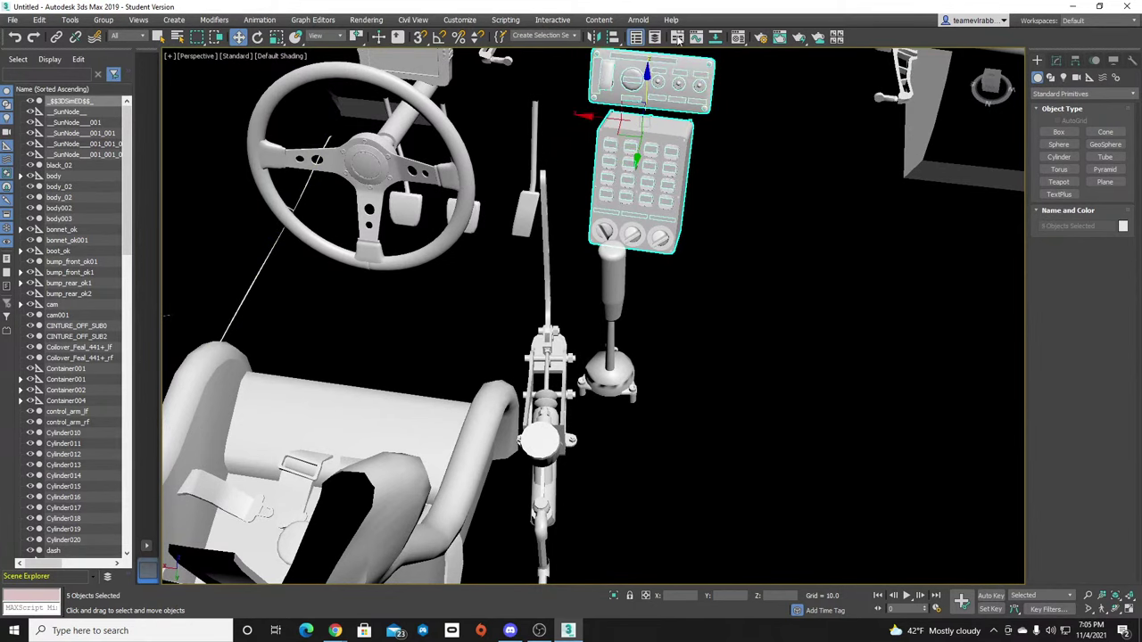
Lower the selected switch box and switch panel vertically from the complete Supra into the stripped Supra's cabin.
{"action": "scroll", "coordinate": [667, 111], "scroll_direction": "down", "scroll_amount": 7}
{"action": "left_click_drag", "start_coordinate": [989, 94], "coordinate": [1056, 49]}
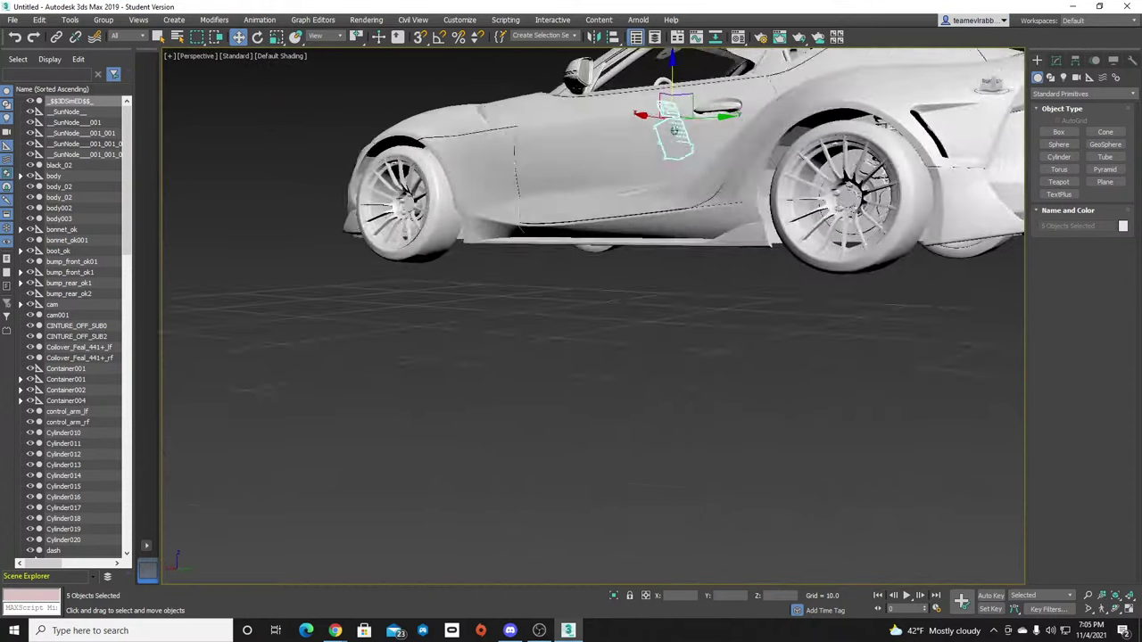
{"action": "middle_click_drag", "start_coordinate": [675, 131], "coordinate": [714, 185], "text": "alt"}
{"action": "left_click_drag", "start_coordinate": [677, 74], "coordinate": [671, 437]}
{"action": "middle_click_drag", "start_coordinate": [710, 202], "coordinate": [714, 127]}
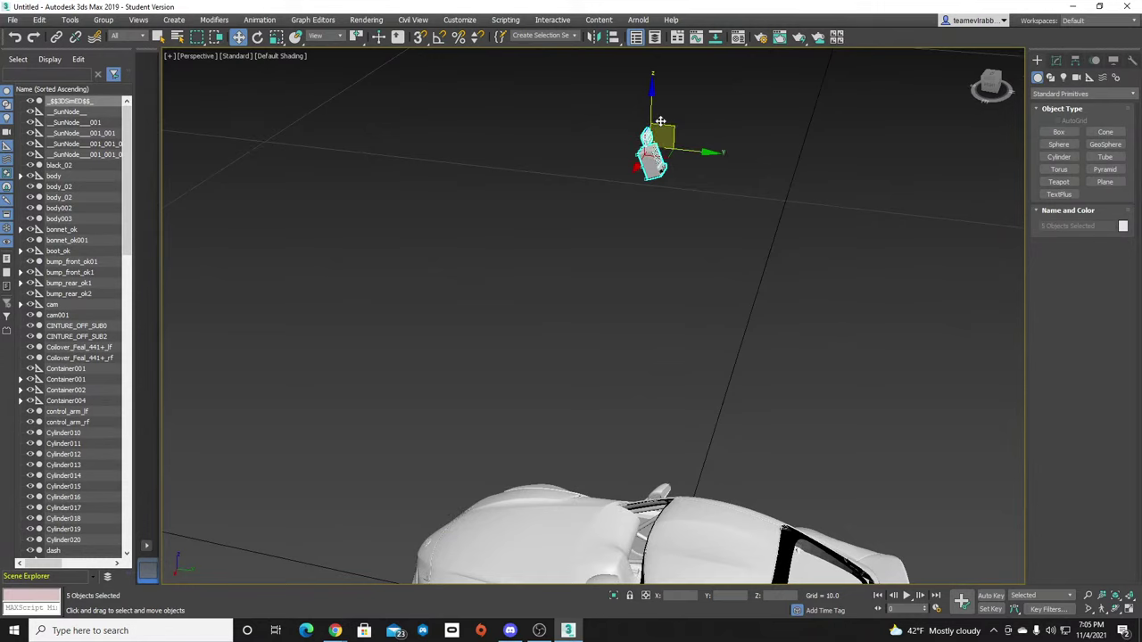
{"action": "left_click_drag", "start_coordinate": [653, 111], "coordinate": [653, 477]}
{"action": "middle_click_drag", "start_coordinate": [660, 533], "coordinate": [649, 259]}
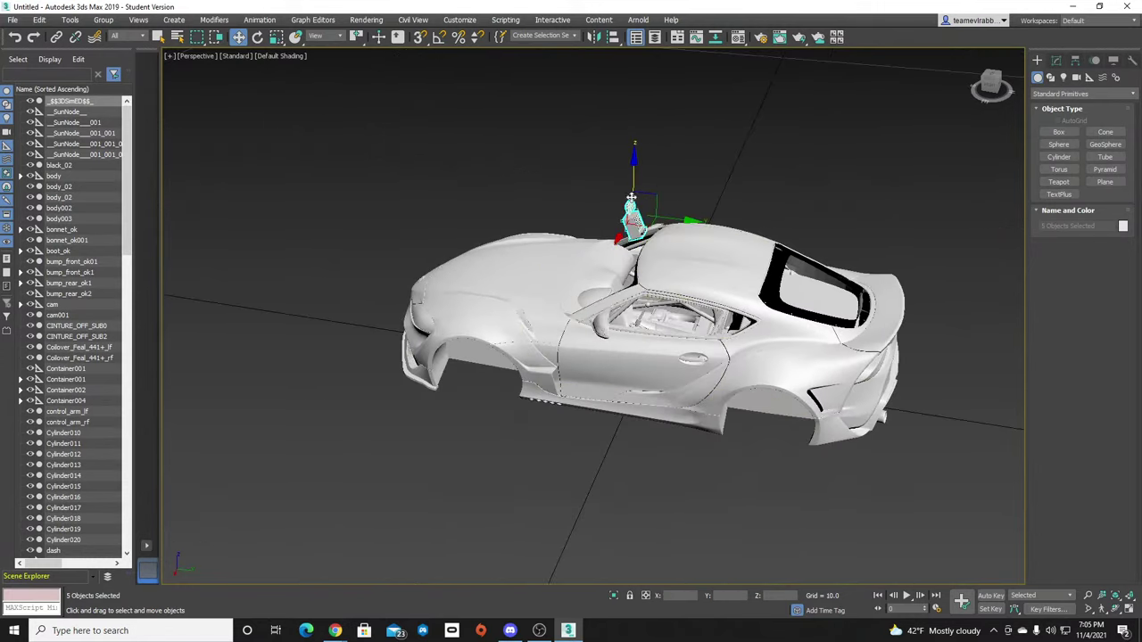
{"action": "left_click_drag", "start_coordinate": [634, 178], "coordinate": [635, 272]}
{"action": "scroll", "coordinate": [644, 282], "scroll_direction": "up", "scroll_amount": 6}
{"action": "middle_click_drag", "start_coordinate": [644, 282], "coordinate": [845, 179]}
{"action": "scroll", "coordinate": [845, 179], "scroll_direction": "up", "scroll_amount": 3}
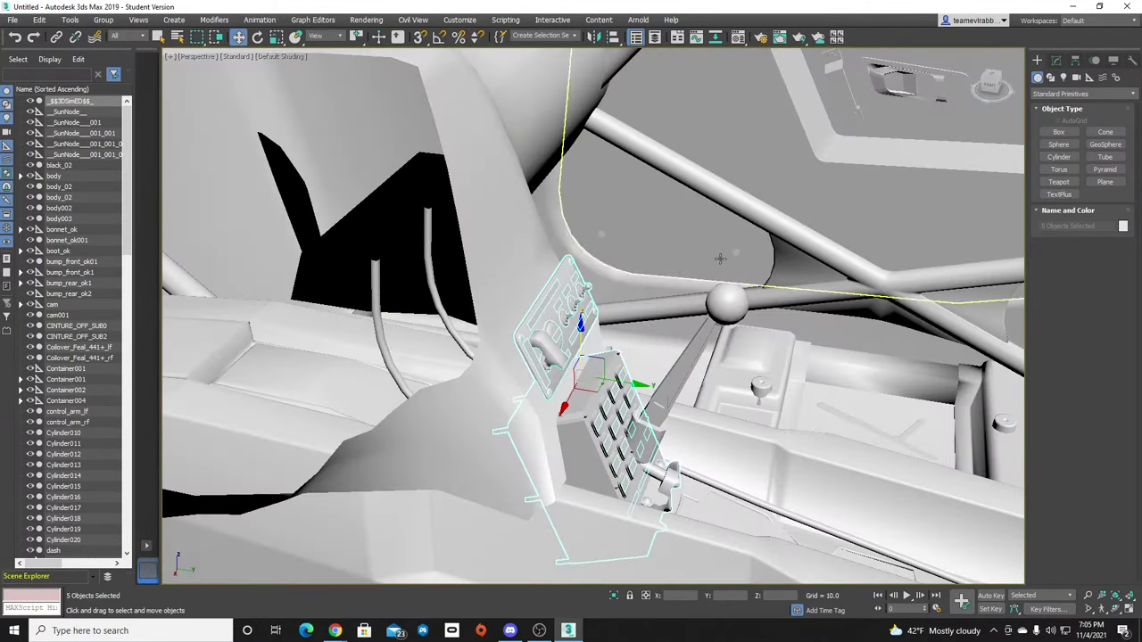
Raise the switch box and switch panel and fit them against the front face of the dash's center section.
{"action": "scroll", "coordinate": [844, 179], "scroll_direction": "down", "scroll_amount": 2}
{"action": "left_click_drag", "start_coordinate": [991, 84], "coordinate": [905, 77]}
{"action": "middle_click_drag", "start_coordinate": [922, 383], "coordinate": [708, 273]}
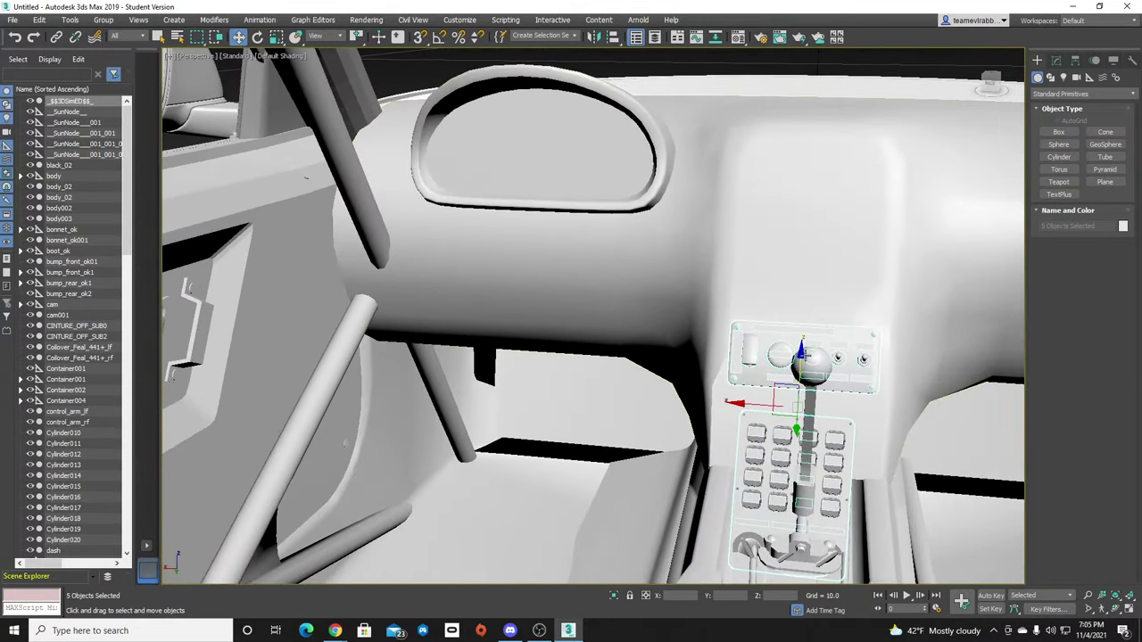
{"action": "left_click_drag", "start_coordinate": [801, 352], "coordinate": [842, 270]}
{"action": "left_click_drag", "start_coordinate": [990, 84], "coordinate": [1021, 84]}
{"action": "left_click_drag", "start_coordinate": [729, 255], "coordinate": [704, 244]}
{"action": "left_click_drag", "start_coordinate": [671, 197], "coordinate": [678, 214]}
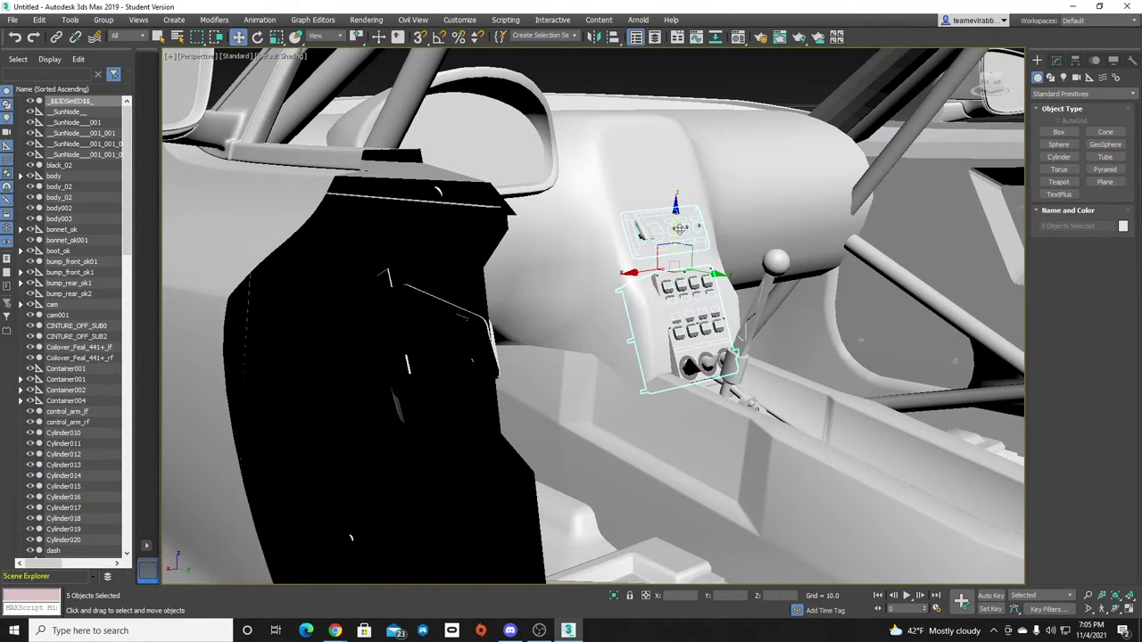
{"action": "left_click_drag", "start_coordinate": [722, 274], "coordinate": [719, 275]}
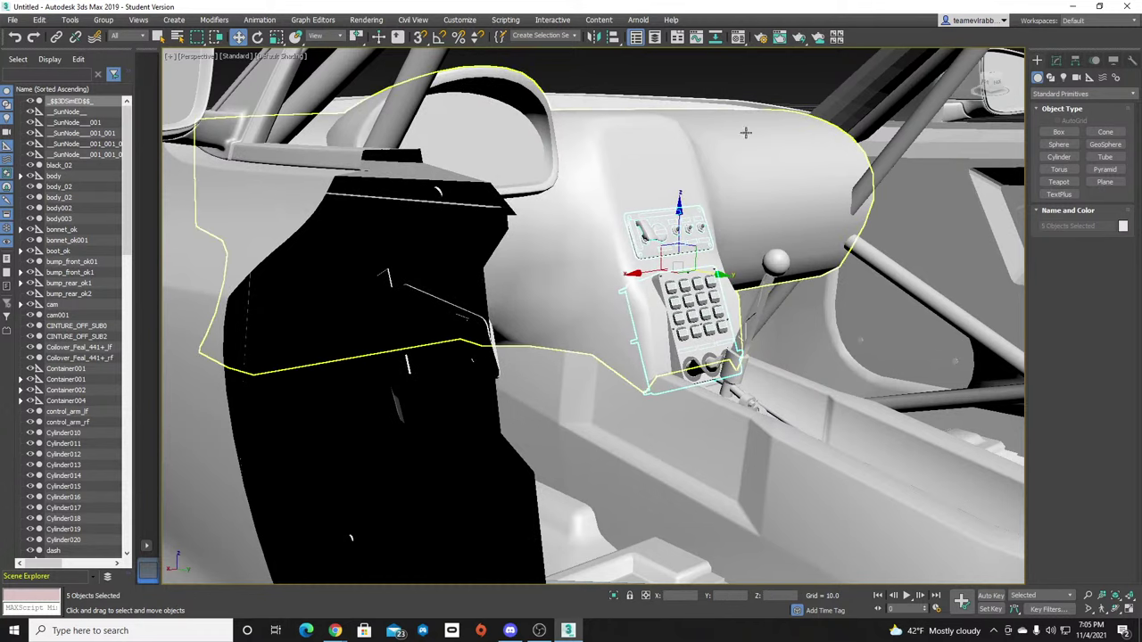
Try deleting the Holden_CCambio01 shifter to check the switch panels from the cabin, and undo the deletion.
{"action": "left_click", "coordinate": [735, 94]}
{"action": "left_click_drag", "start_coordinate": [992, 84], "coordinate": [946, 98]}
{"action": "left_click_drag", "start_coordinate": [365, 202], "coordinate": [353, 162]}
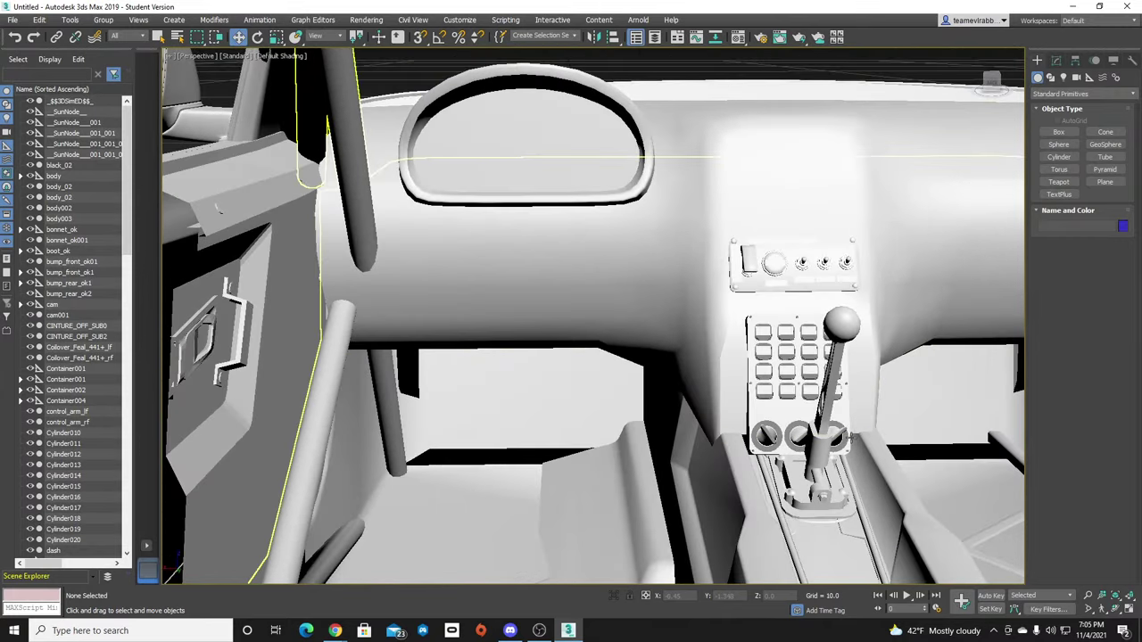
{"action": "left_click", "coordinate": [795, 500]}
{"action": "key", "text": "Delete"}
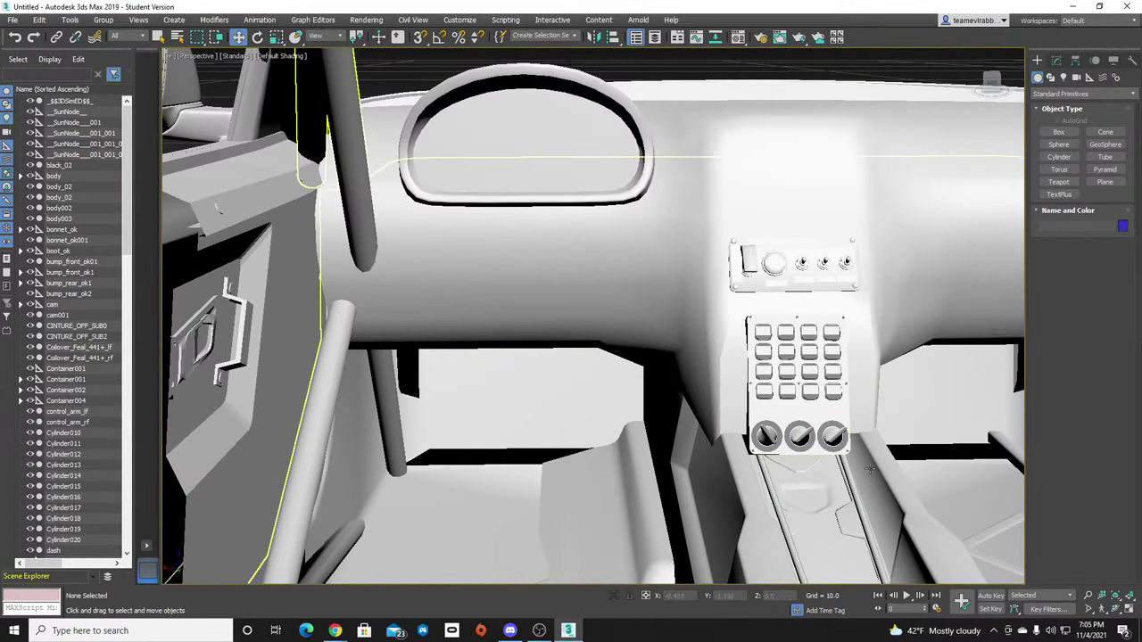
{"action": "left_click_drag", "start_coordinate": [991, 85], "coordinate": [977, 89]}
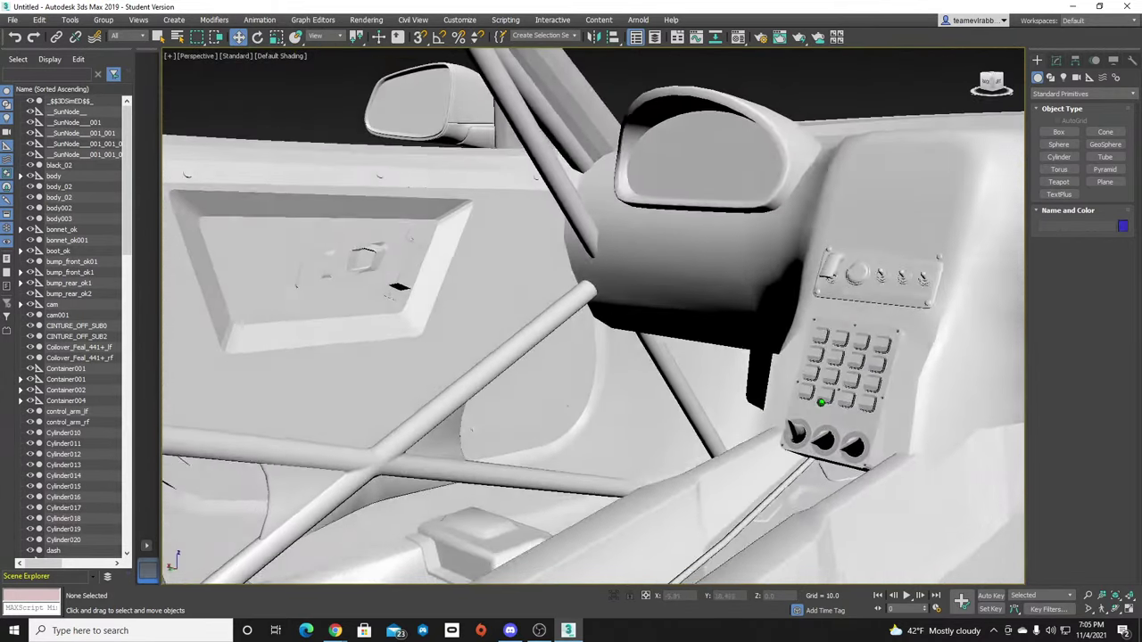
{"action": "middle_click_drag", "start_coordinate": [821, 402], "coordinate": [881, 412], "text": "alt"}
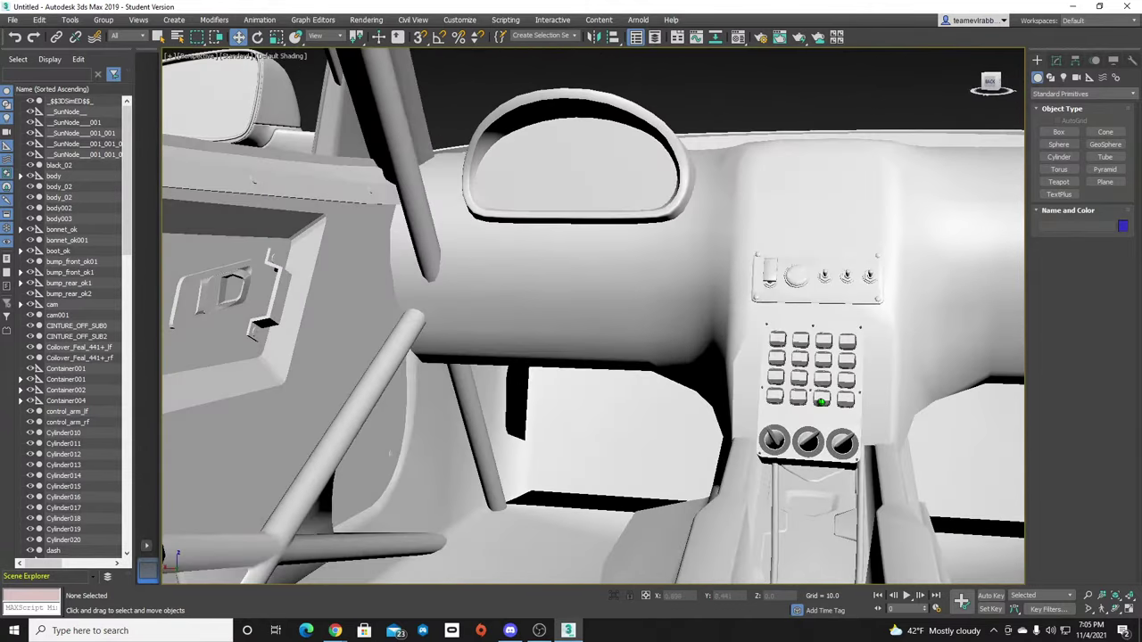
{"action": "left_click_drag", "start_coordinate": [988, 85], "coordinate": [986, 87]}
{"action": "key", "text": "ctrl+z"}
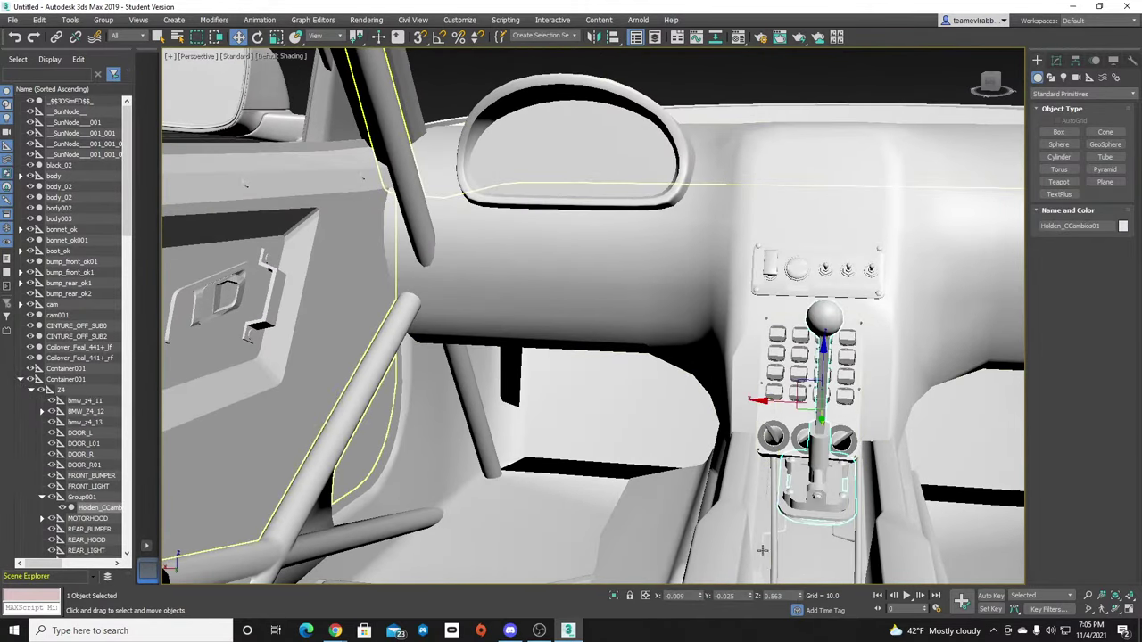
Nudge the switch panels sideways to center them on the dash, and delete the shifter in front of them.
{"action": "left_click", "coordinate": [836, 441]}
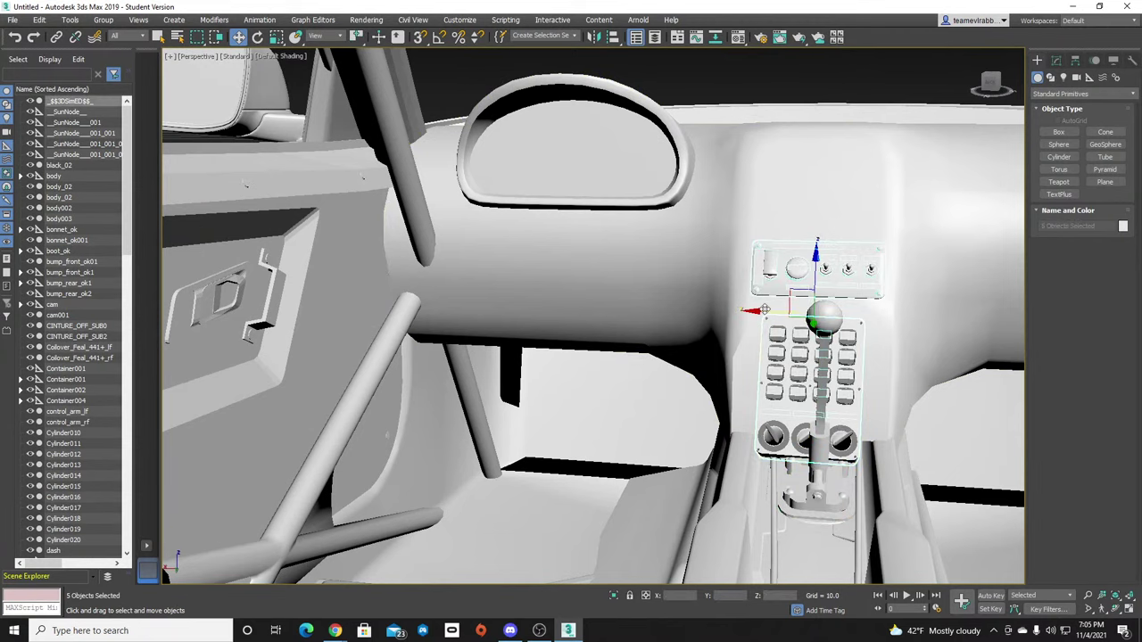
{"action": "left_click_drag", "start_coordinate": [765, 310], "coordinate": [772, 309]}
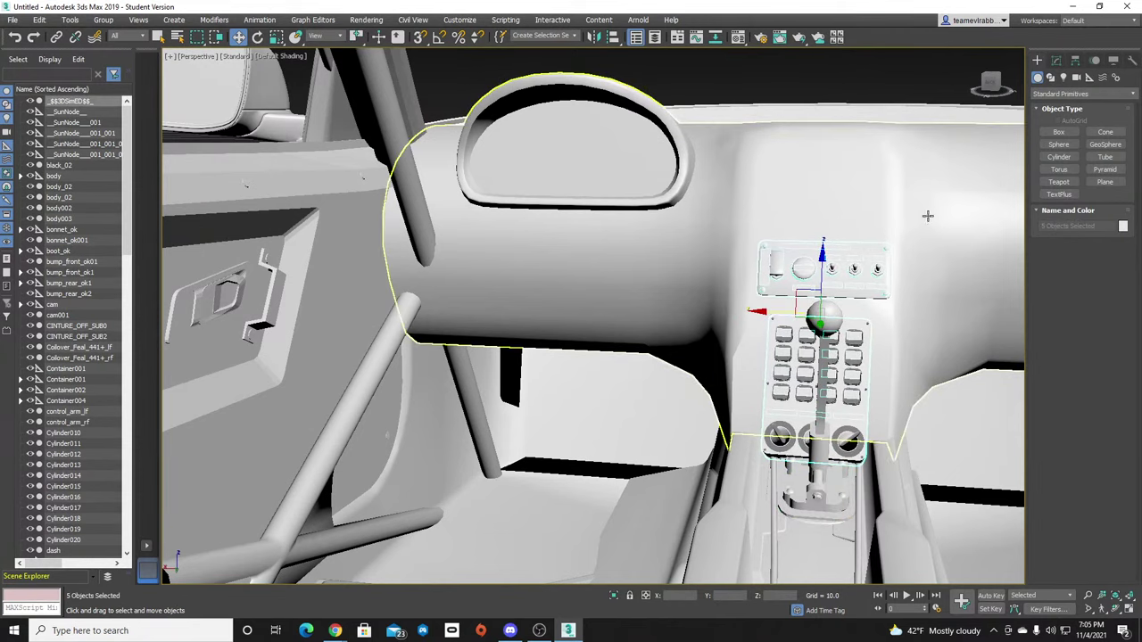
{"action": "left_click", "coordinate": [990, 83]}
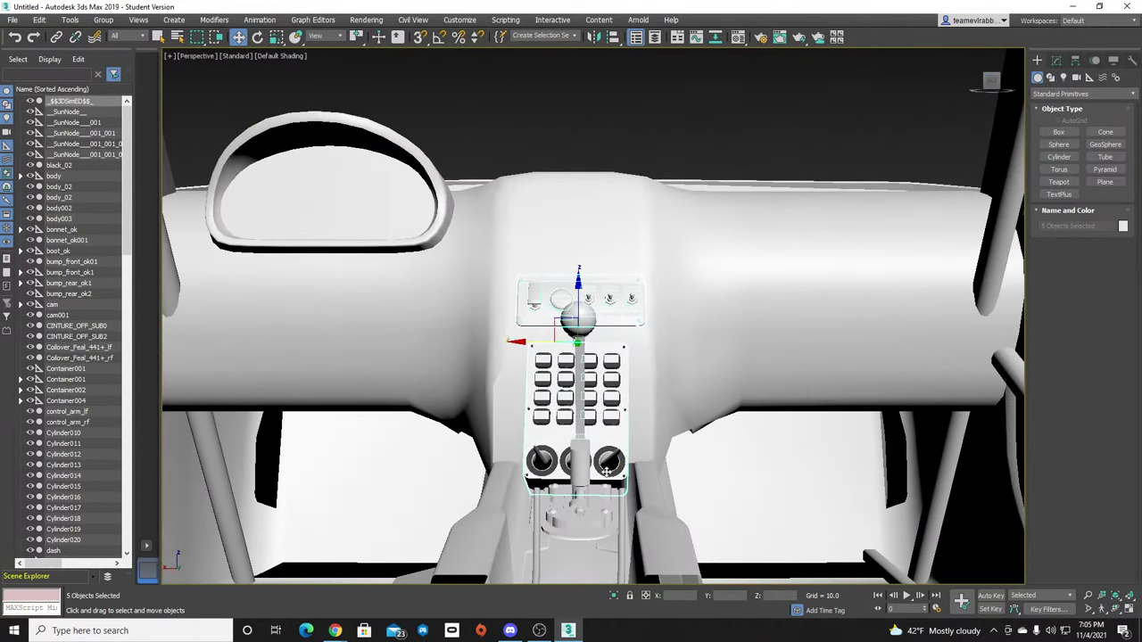
{"action": "left_click", "coordinate": [577, 515]}
{"action": "key", "text": "Delete"}
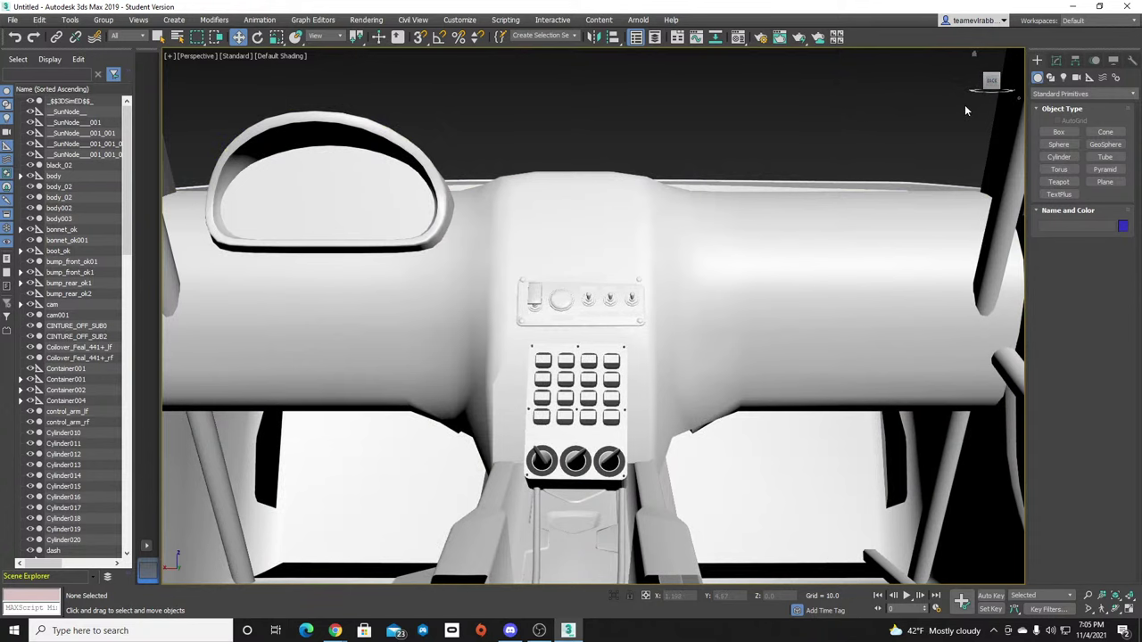
Select Plane001, the flat panel behind the seats inside the second, complete Supra.
{"action": "scroll", "coordinate": [630, 234], "scroll_direction": "down", "scroll_amount": 10}
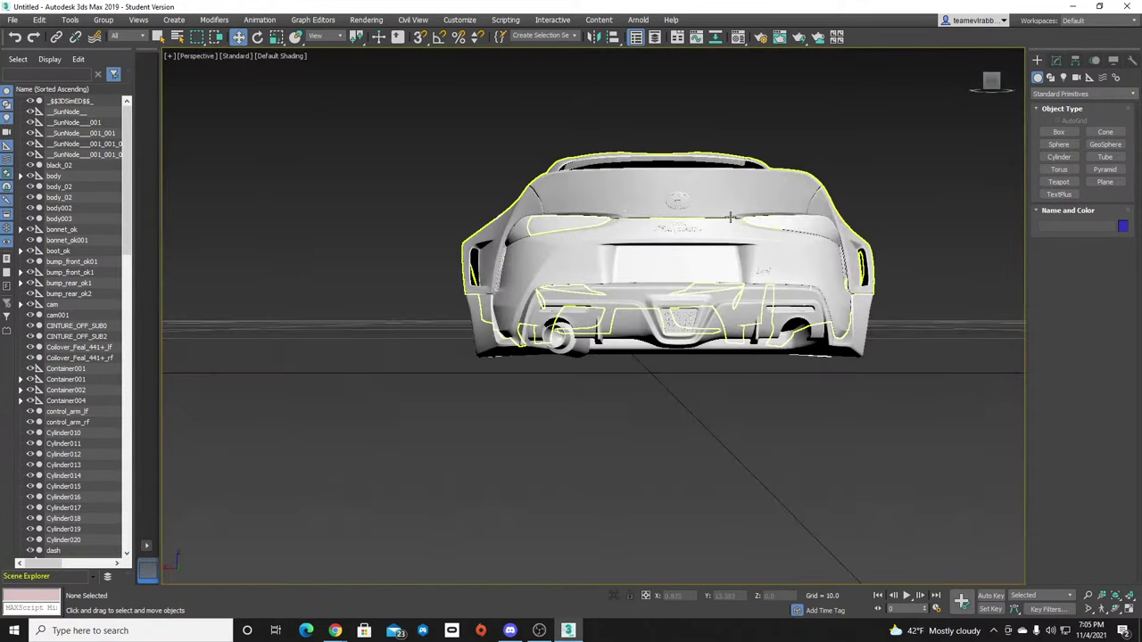
{"action": "middle_click_drag", "start_coordinate": [756, 205], "coordinate": [654, 373]}
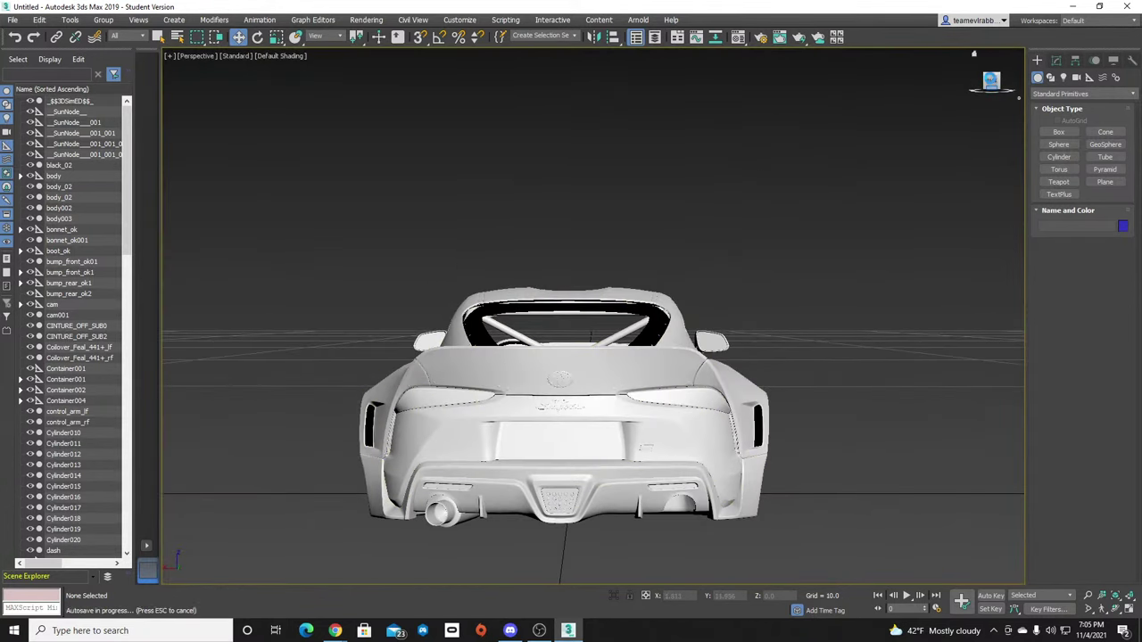
{"action": "left_click_drag", "start_coordinate": [991, 90], "coordinate": [914, 84]}
{"action": "middle_click_drag", "start_coordinate": [657, 77], "coordinate": [650, 255]}
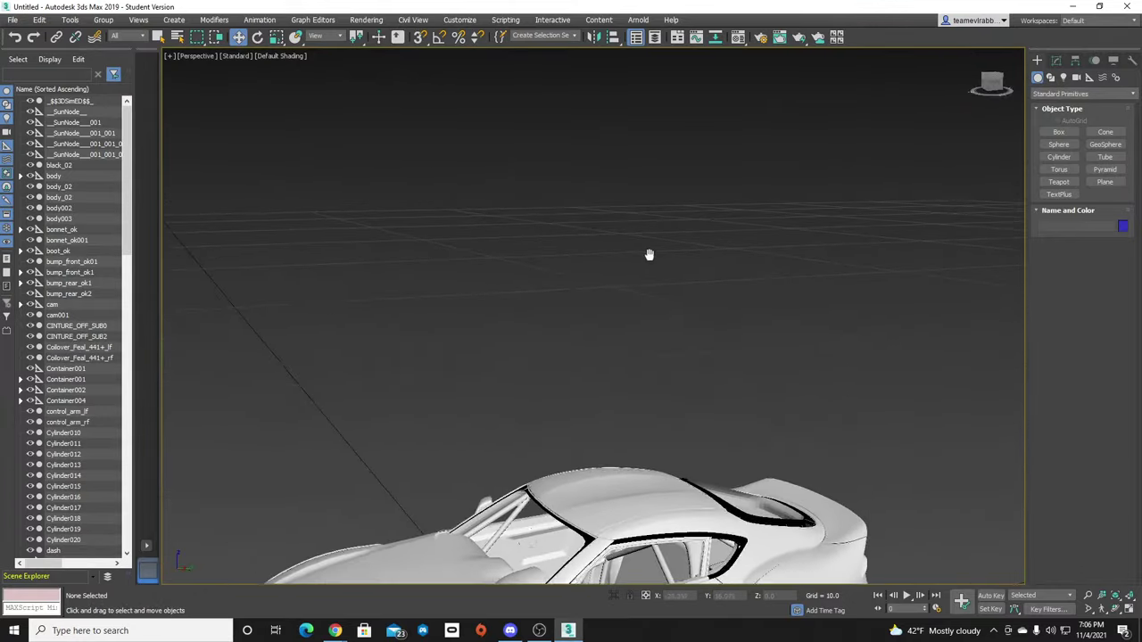
{"action": "scroll", "coordinate": [650, 252], "scroll_direction": "down", "scroll_amount": 7}
{"action": "middle_click_drag", "start_coordinate": [705, 165], "coordinate": [542, 392]}
{"action": "scroll", "coordinate": [457, 346], "scroll_direction": "up", "scroll_amount": 10}
{"action": "middle_click_drag", "start_coordinate": [858, 136], "coordinate": [694, 469]}
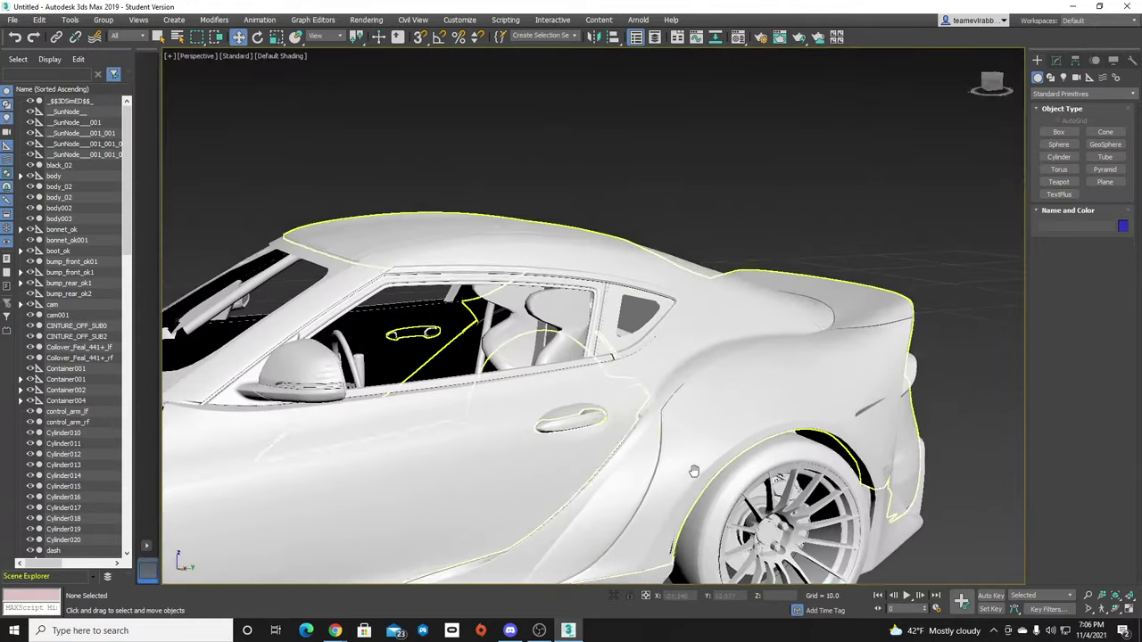
{"action": "mouse_move", "coordinate": [993, 82]}
{"action": "left_mouse_down"}
{"action": "mouse_move", "coordinate": [992, 109]}
{"action": "mouse_move", "coordinate": [971, 109]}
{"action": "mouse_move", "coordinate": [955, 79]}
{"action": "mouse_move", "coordinate": [978, 93]}
{"action": "left_mouse_up"}
{"action": "middle_click_drag", "start_coordinate": [592, 316], "coordinate": [592, 316], "text": "alt"}
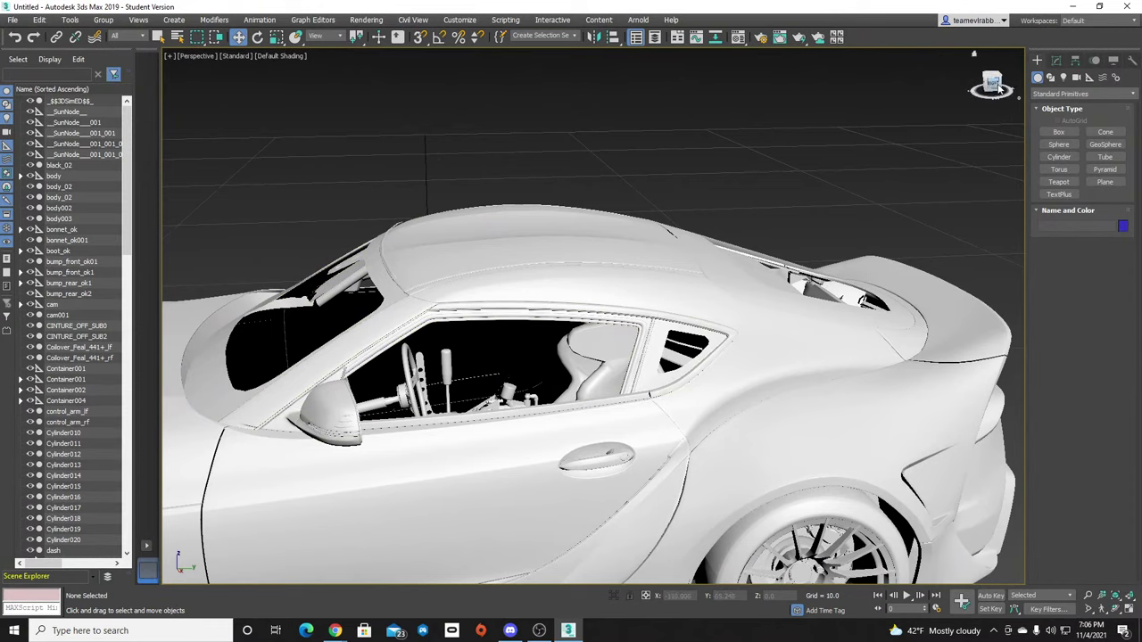
{"action": "left_click_drag", "start_coordinate": [999, 87], "coordinate": [1019, 84]}
{"action": "left_click", "coordinate": [853, 299]}
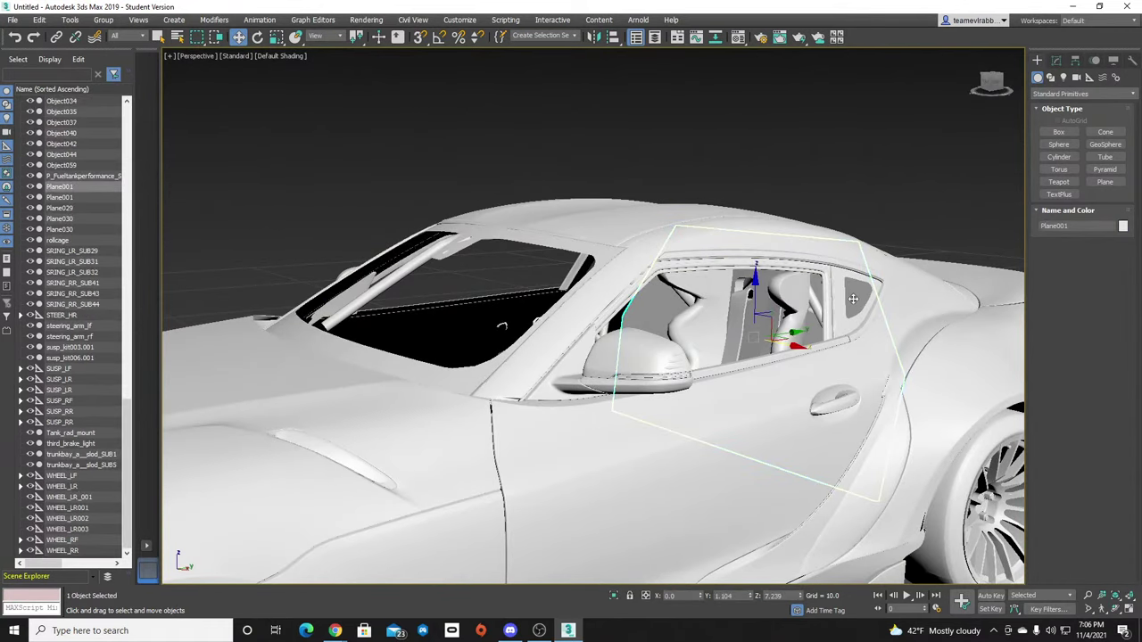
Lower the Plane001 panel vertically to Z 0.901, down to the stripped Supra.
{"action": "scroll", "coordinate": [853, 298], "scroll_direction": "down", "scroll_amount": 5}
{"action": "left_click_drag", "start_coordinate": [758, 289], "coordinate": [734, 527]}
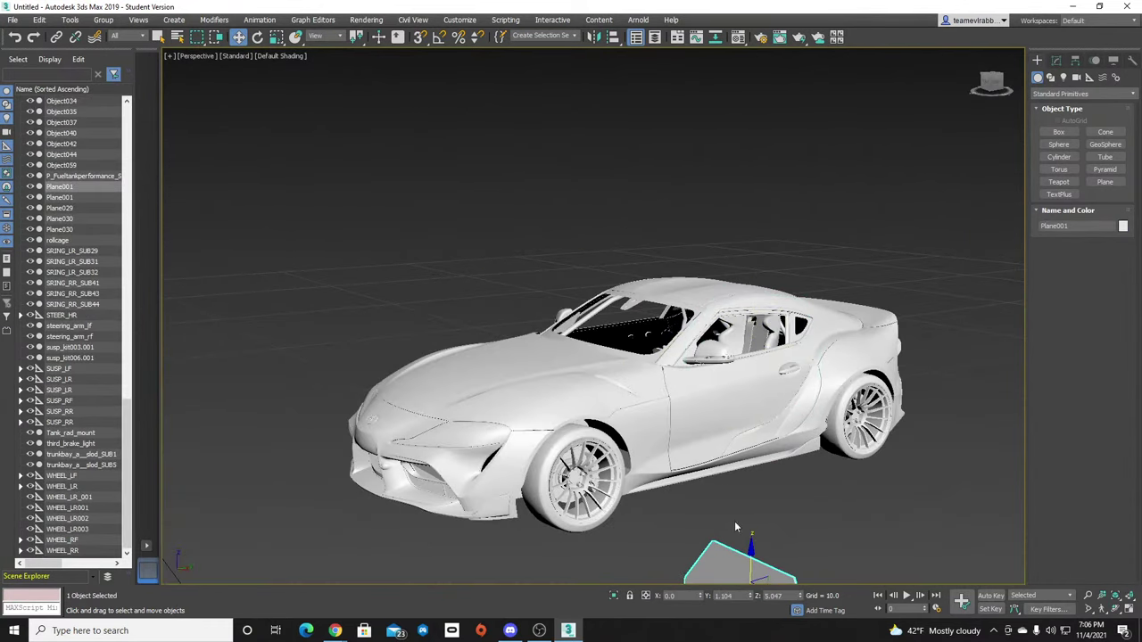
{"action": "middle_click_drag", "start_coordinate": [735, 527], "coordinate": [769, 252], "text": "alt"}
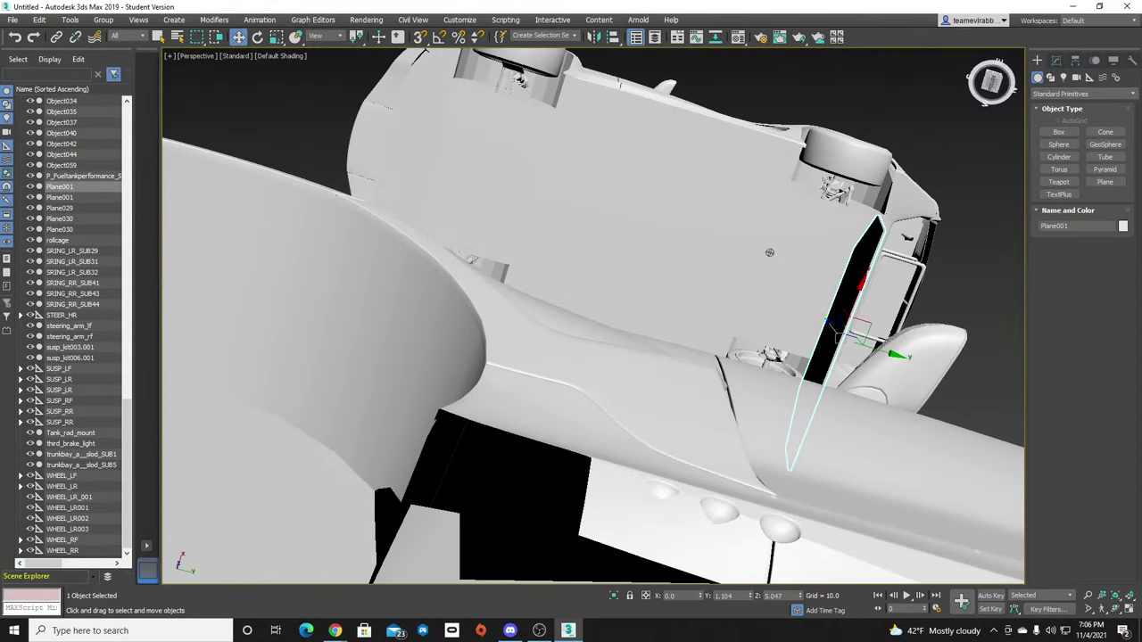
{"action": "left_click", "coordinate": [993, 87]}
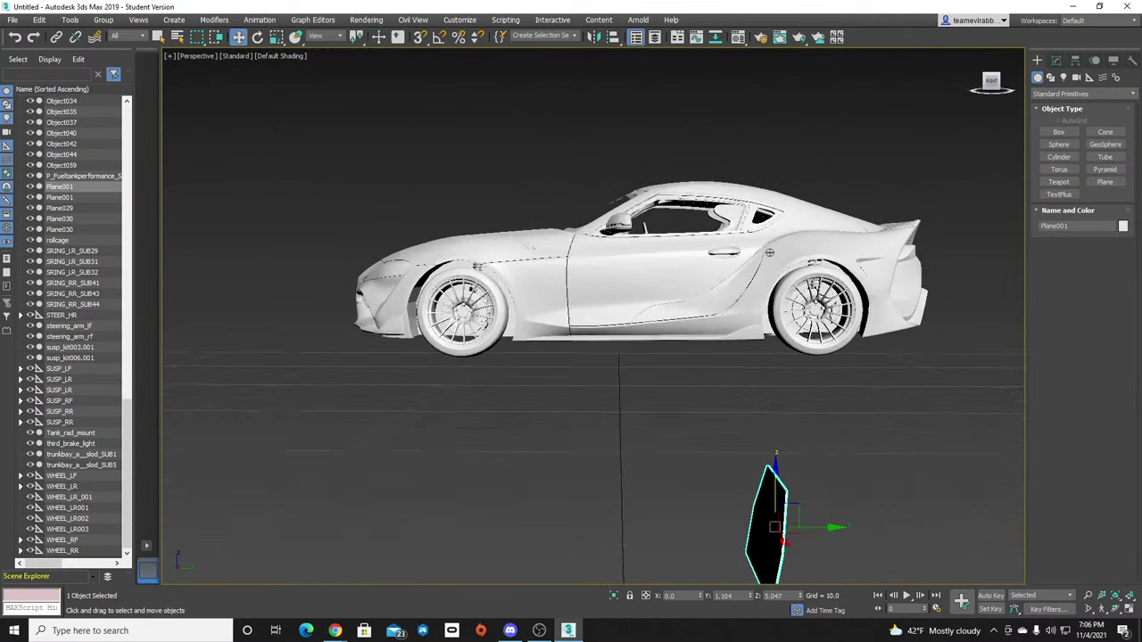
{"action": "middle_click_drag", "start_coordinate": [852, 482], "coordinate": [819, 248]}
{"action": "scroll", "coordinate": [874, 226], "scroll_direction": "down", "scroll_amount": 3}
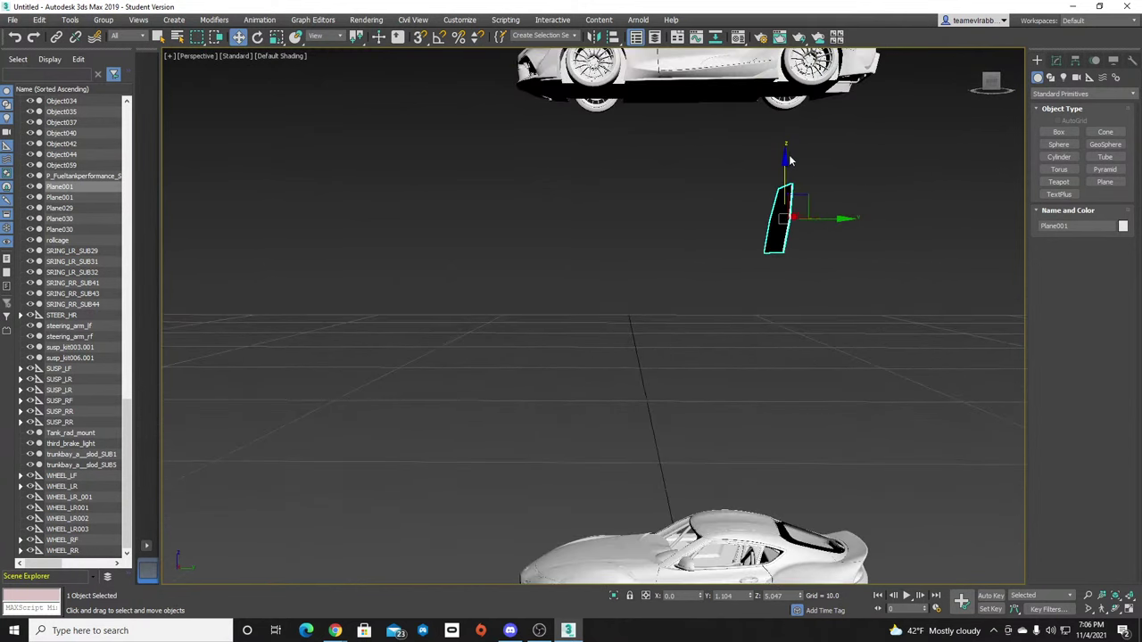
{"action": "left_click_drag", "start_coordinate": [783, 159], "coordinate": [806, 485]}
{"action": "scroll", "coordinate": [805, 484], "scroll_direction": "up", "scroll_amount": 3}
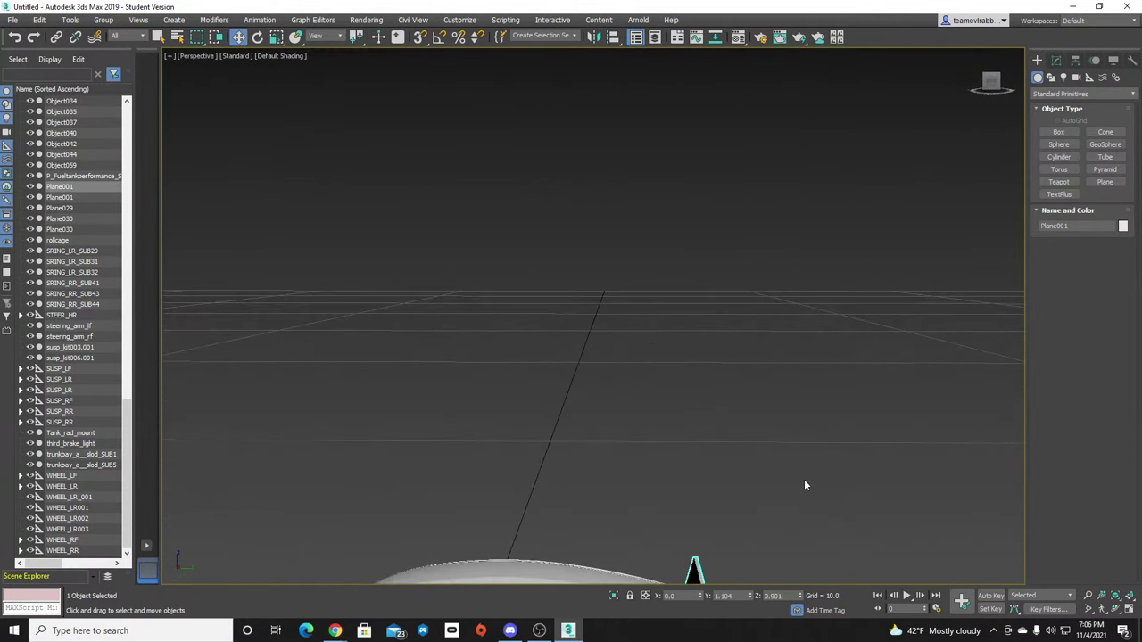
{"action": "middle_click_drag", "start_coordinate": [806, 485], "coordinate": [878, 226]}
Move the Plane001 panel forward and down inside the stripped Supra to Y 0.964 and Z 0.773, keeping it selected.
{"action": "left_click_drag", "start_coordinate": [866, 377], "coordinate": [820, 382]}
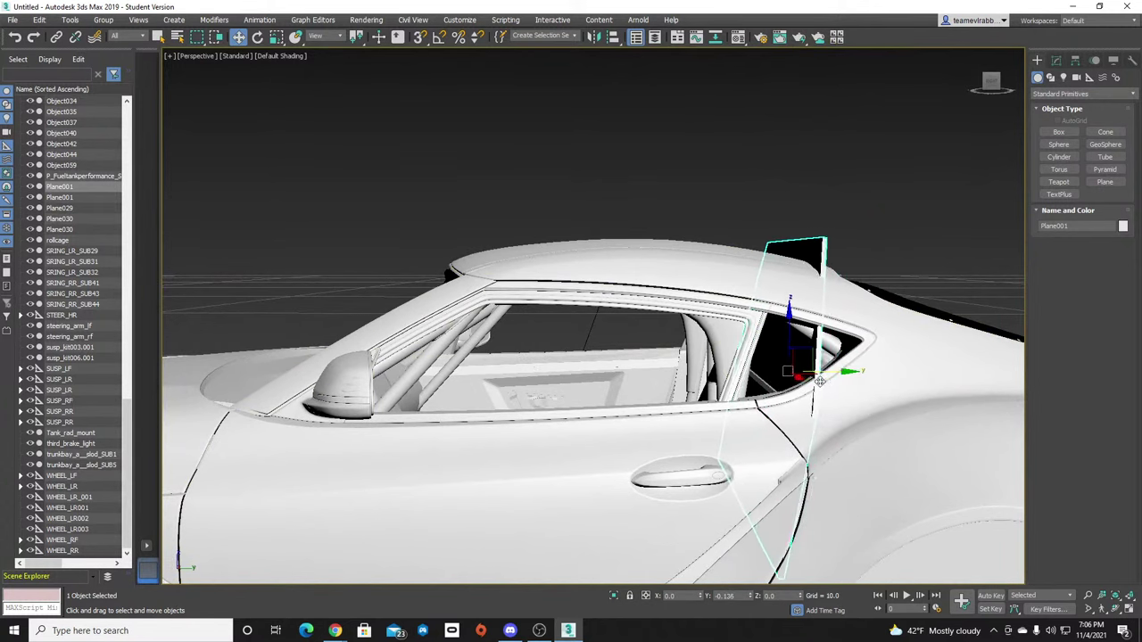
{"action": "left_click_drag", "start_coordinate": [791, 322], "coordinate": [792, 363]}
{"action": "left_click_drag", "start_coordinate": [992, 82], "coordinate": [1035, 107]}
{"action": "left_click", "coordinate": [784, 414]}
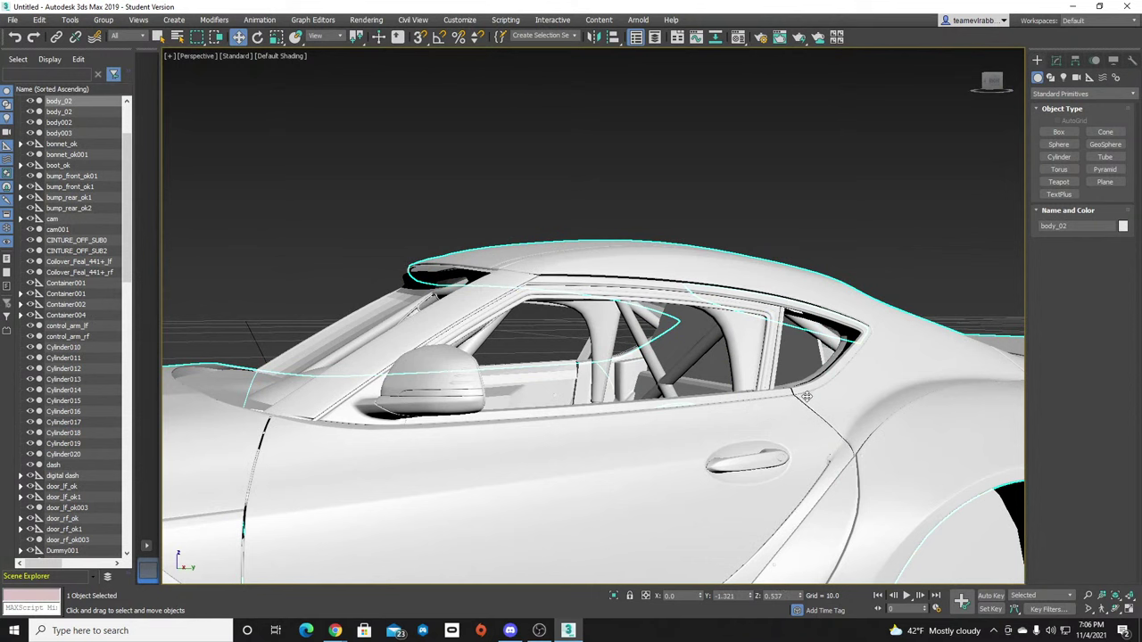
{"action": "left_click", "coordinate": [775, 411]}
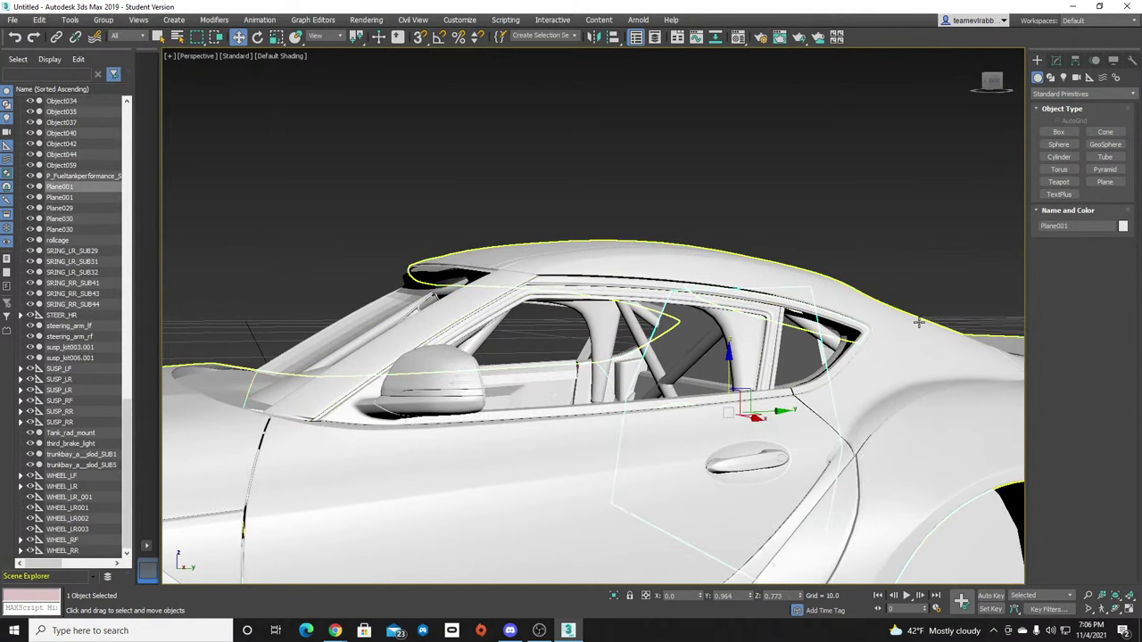
Move the Plane001 panel to Y 1.014 and Z 0.779, at the rear edge of the stripped Supra's roof.
{"action": "left_click_drag", "start_coordinate": [775, 412], "coordinate": [717, 442]}
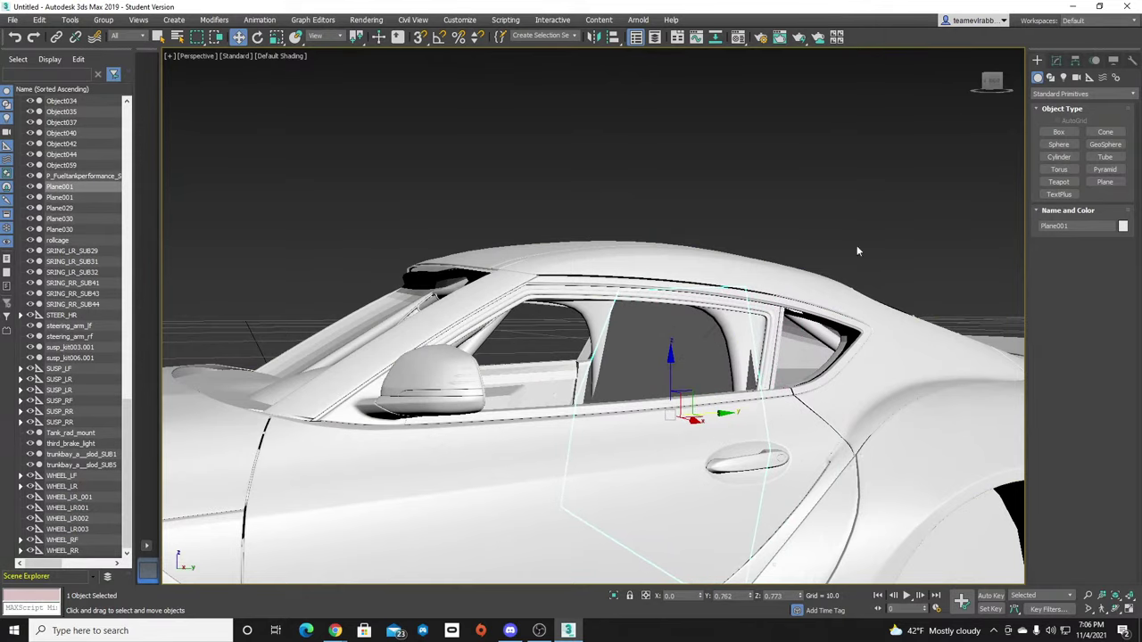
{"action": "left_click_drag", "start_coordinate": [991, 85], "coordinate": [1030, 86]}
{"action": "middle_click_drag", "start_coordinate": [711, 415], "coordinate": [708, 423], "text": "alt"}
{"action": "left_click_drag", "start_coordinate": [711, 416], "coordinate": [787, 424]}
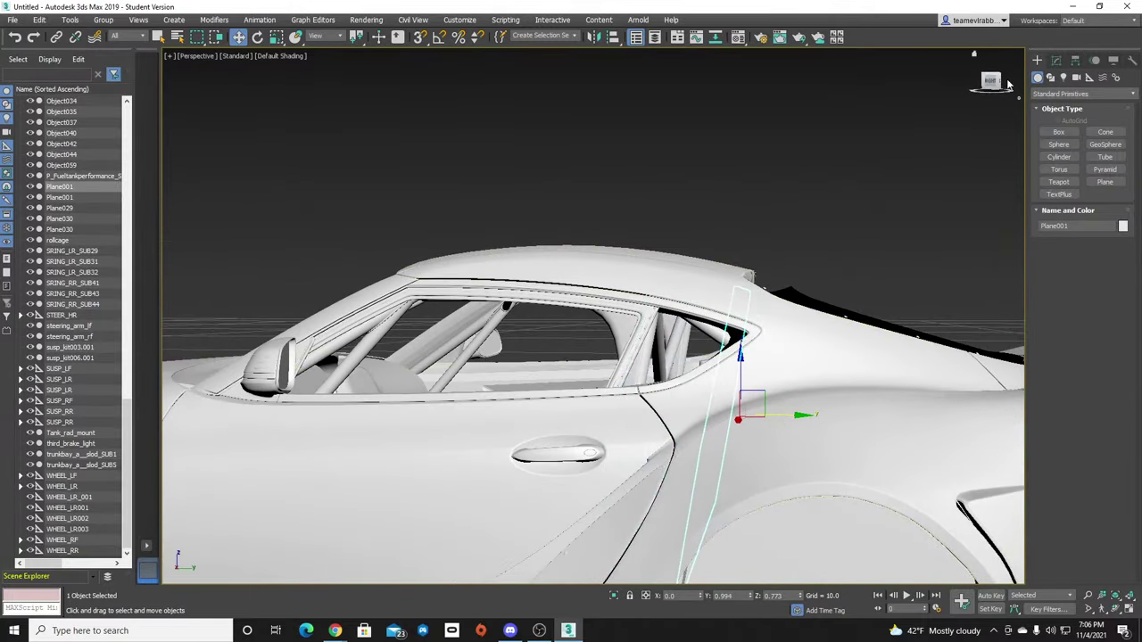
{"action": "mouse_move", "coordinate": [993, 83]}
{"action": "left_mouse_down"}
{"action": "mouse_move", "coordinate": [928, 93]}
{"action": "mouse_move", "coordinate": [896, 79]}
{"action": "mouse_move", "coordinate": [952, 94]}
{"action": "mouse_move", "coordinate": [990, 76]}
{"action": "mouse_move", "coordinate": [979, 98]}
{"action": "mouse_move", "coordinate": [1013, 90]}
{"action": "left_mouse_up"}
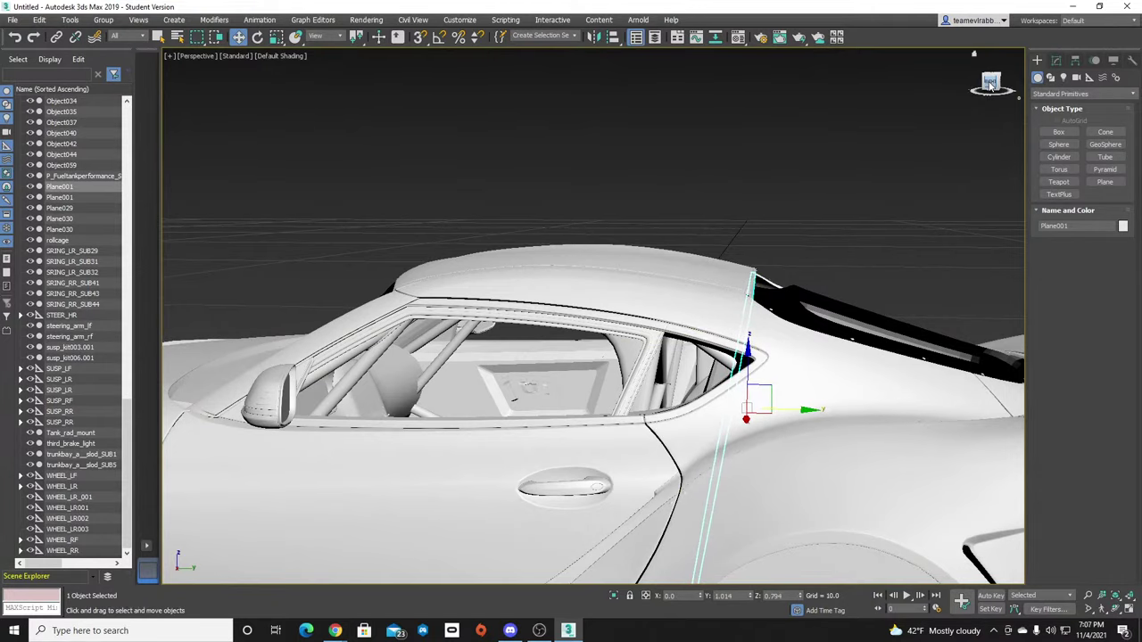
{"action": "mouse_move", "coordinate": [991, 86]}
{"action": "left_mouse_down"}
{"action": "mouse_move", "coordinate": [937, 86]}
{"action": "mouse_move", "coordinate": [960, 102]}
{"action": "mouse_move", "coordinate": [981, 98]}
{"action": "left_mouse_up"}
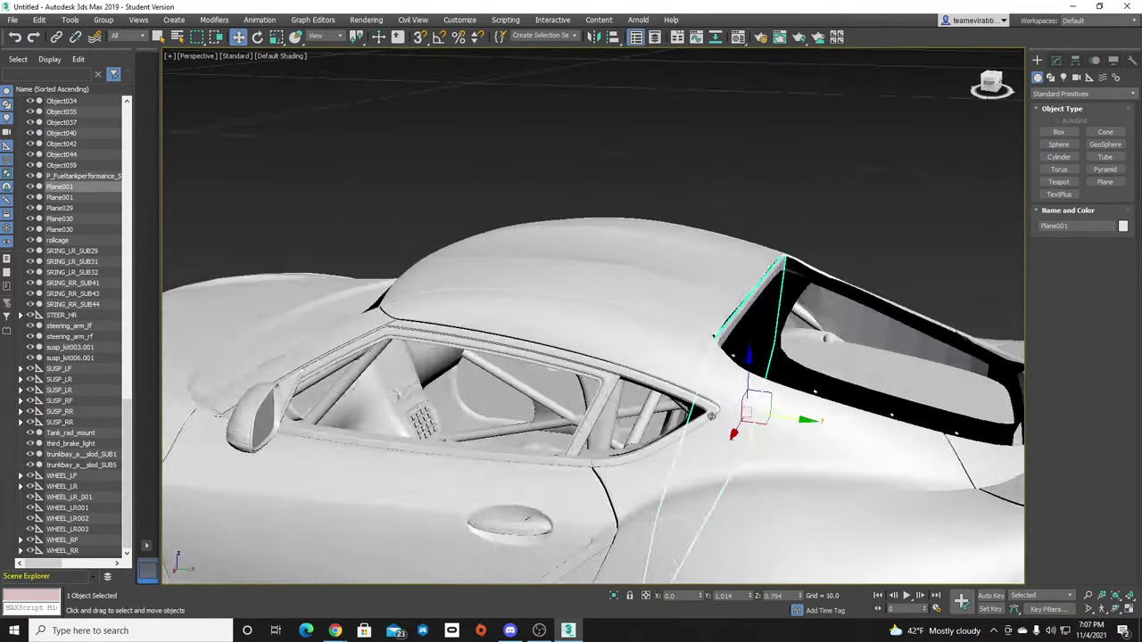
{"action": "middle_click_drag", "start_coordinate": [711, 417], "coordinate": [768, 357], "text": "alt"}
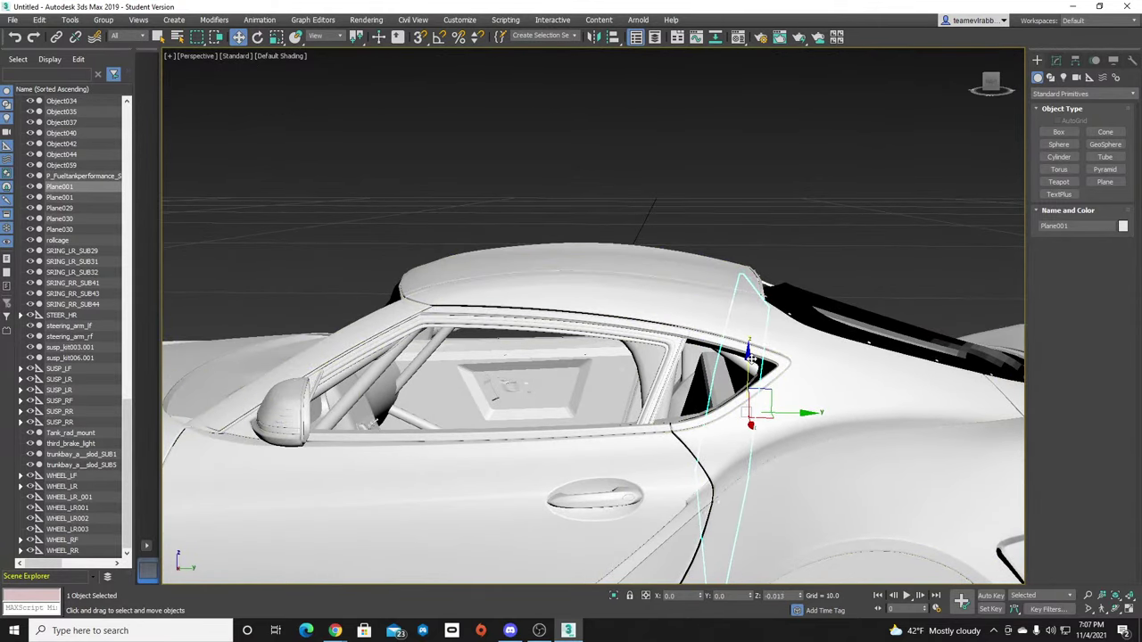
{"action": "left_click", "coordinate": [955, 244]}
Try lowering the Plane001 panel by about 0.04 below the rear window's upper edge, and undo the move.
{"action": "left_click_drag", "start_coordinate": [994, 87], "coordinate": [907, 138]}
{"action": "mouse_move", "coordinate": [711, 417]}
{"action": "middle_mouse_down", "text": "alt"}
{"action": "mouse_move", "coordinate": [713, 432]}
{"action": "mouse_move", "coordinate": [812, 357]}
{"action": "mouse_move", "coordinate": [852, 349]}
{"action": "mouse_move", "coordinate": [712, 416]}
{"action": "middle_mouse_up", "text": "alt"}
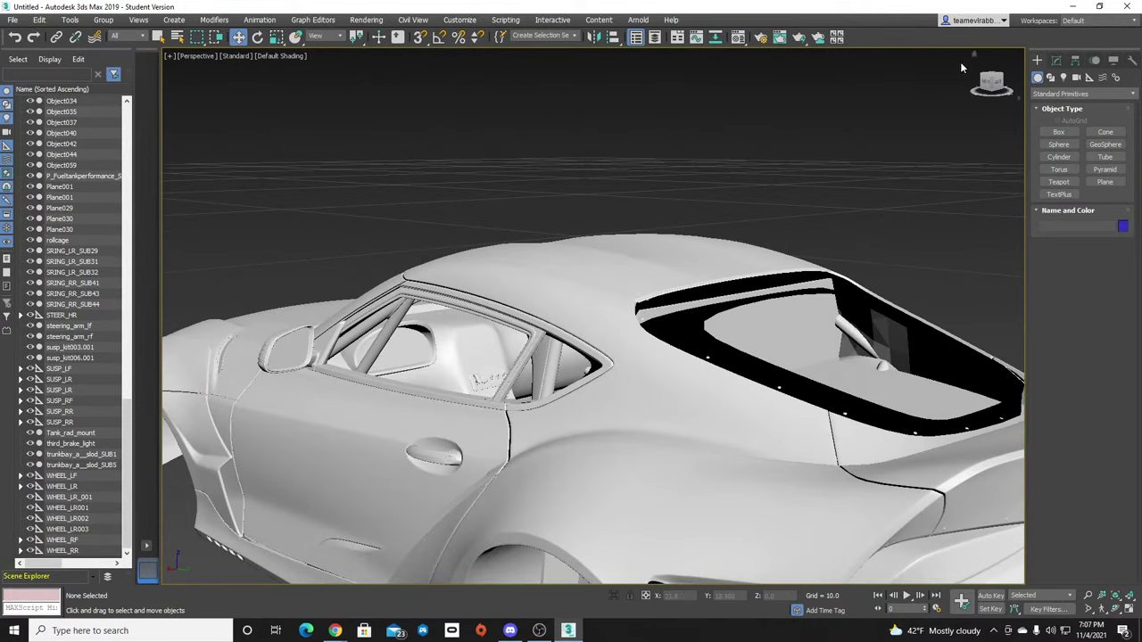
{"action": "left_click", "coordinate": [666, 310]}
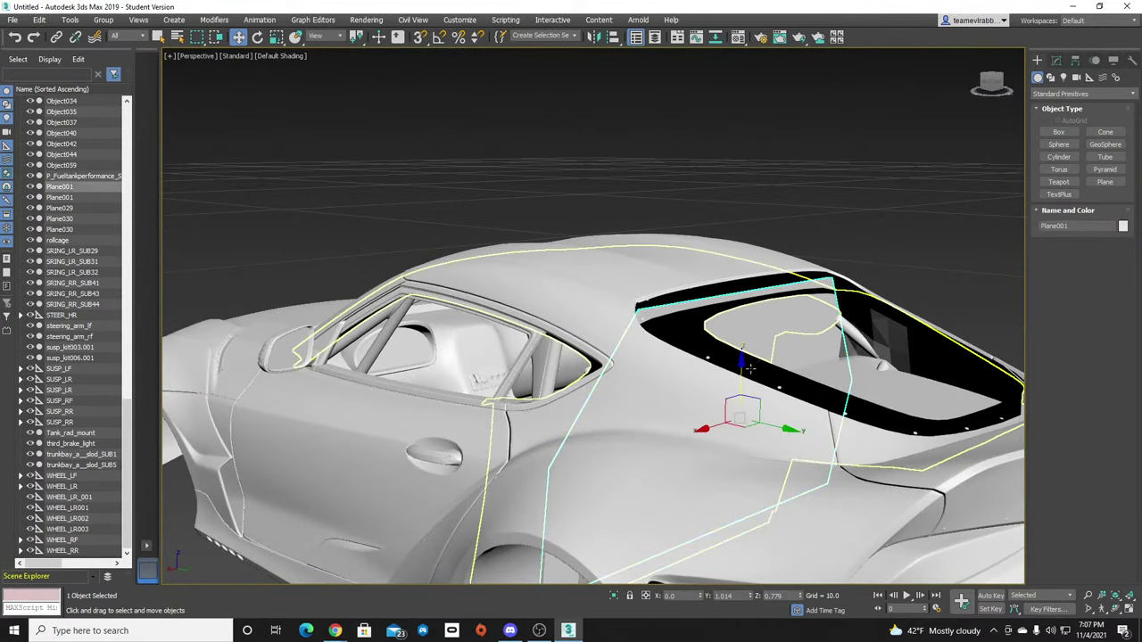
{"action": "left_click_drag", "start_coordinate": [742, 375], "coordinate": [744, 382]}
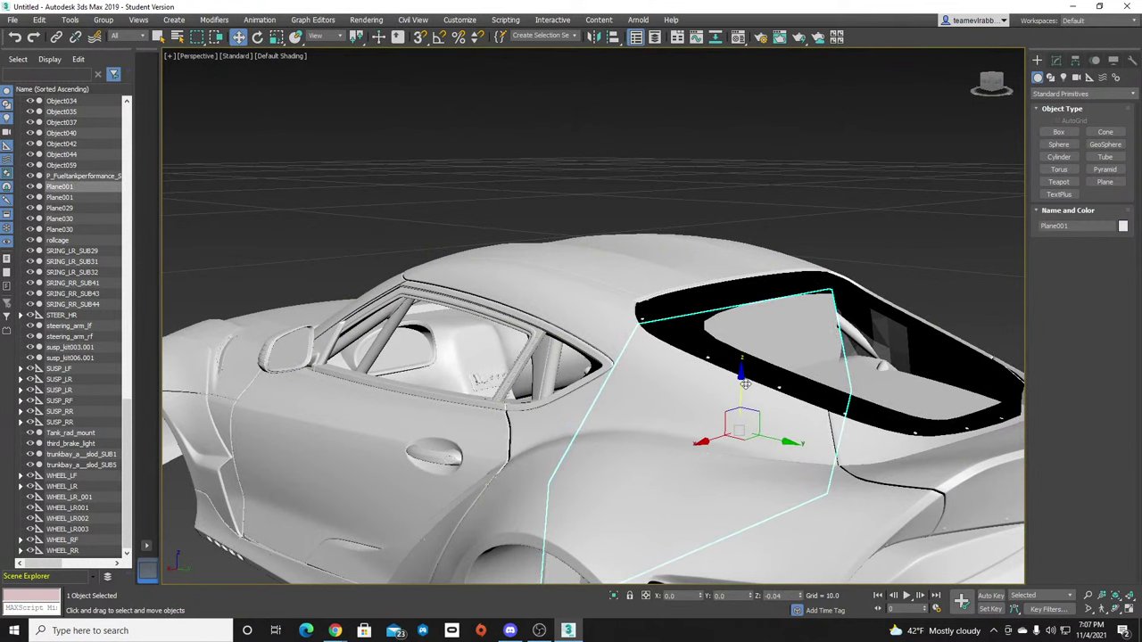
{"action": "left_click", "coordinate": [976, 128]}
{"action": "middle_click_drag", "start_coordinate": [695, 437], "coordinate": [725, 418], "text": "alt"}
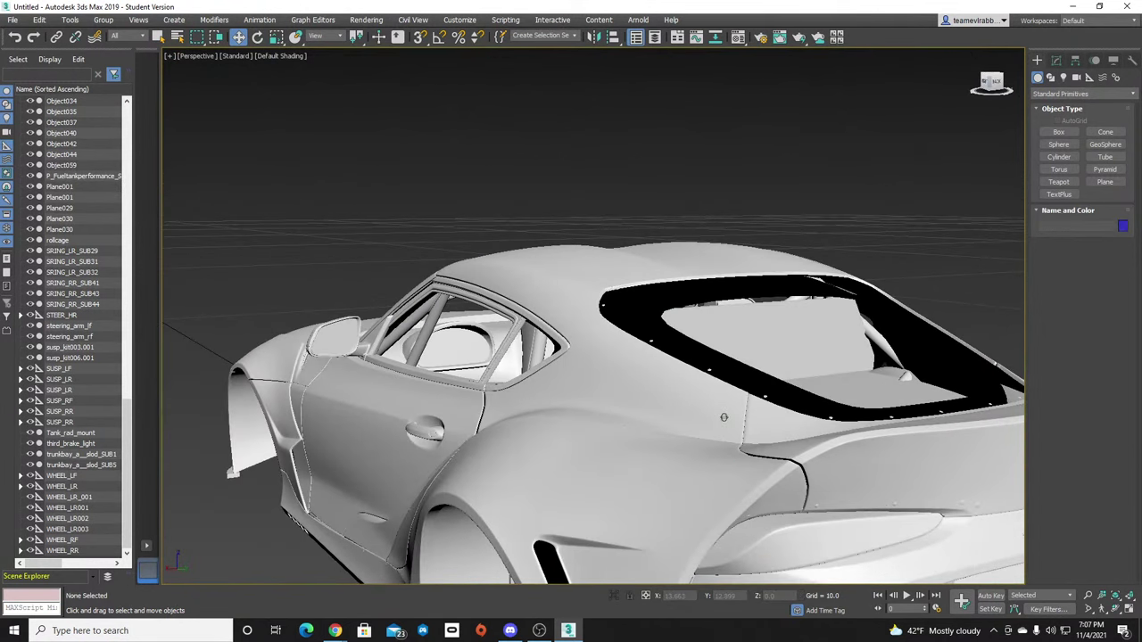
{"action": "key", "text": "ctrl+z"}
{"action": "key", "text": "ctrl+z"}
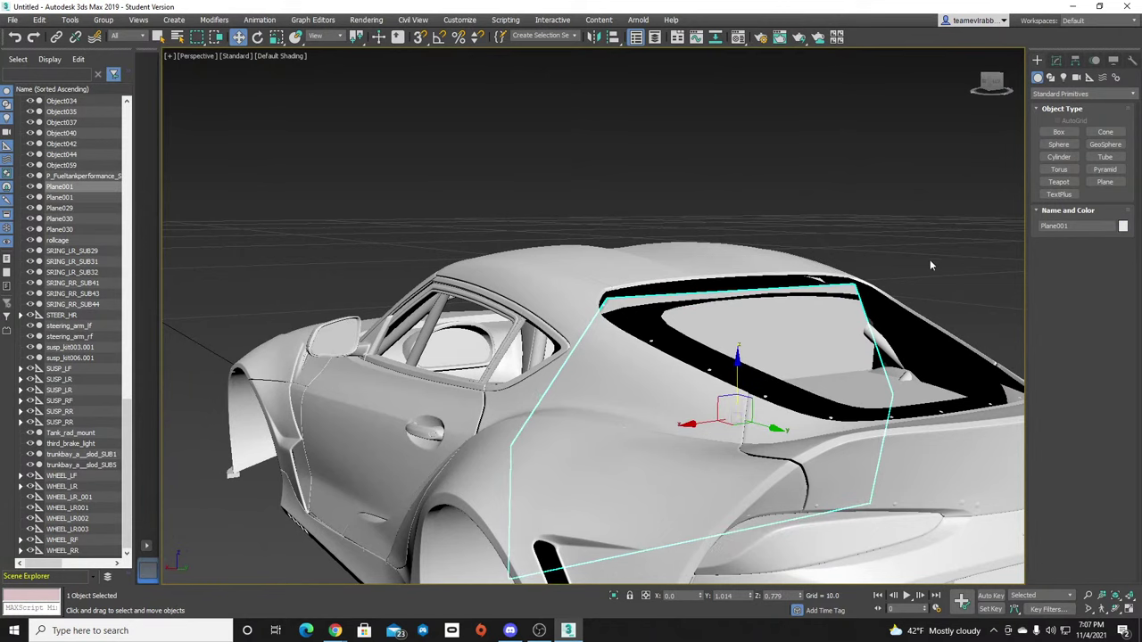
Examine the stripped Supra from the front, side and rear to check how the rear panel fits the body.
{"action": "left_click", "coordinate": [941, 272]}
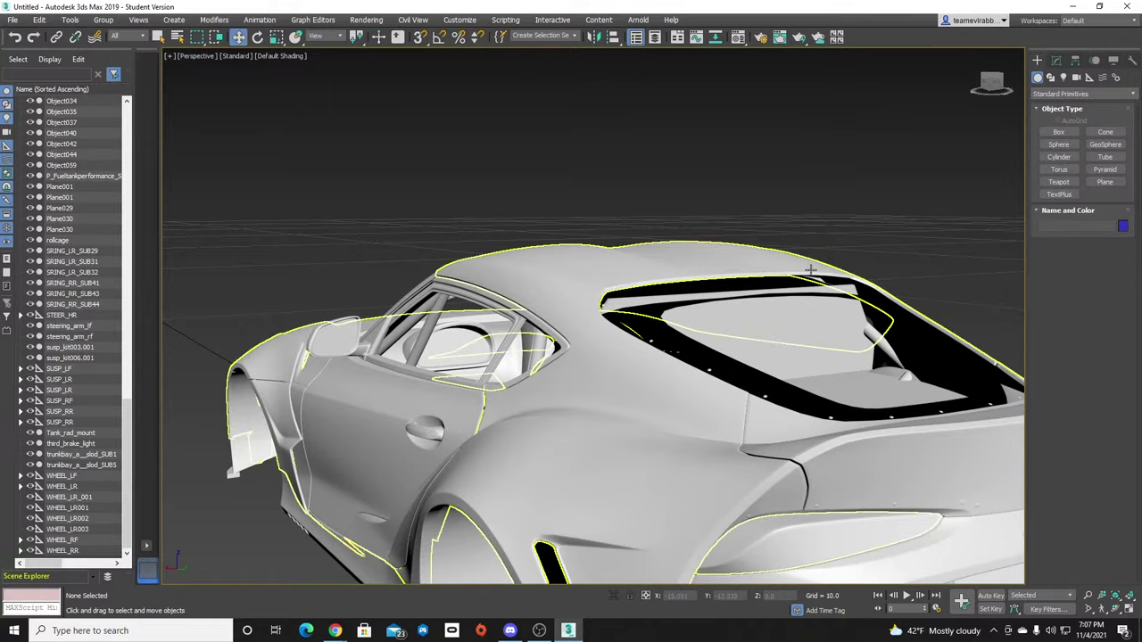
{"action": "middle_click_drag", "start_coordinate": [812, 271], "coordinate": [780, 296], "text": "alt"}
{"action": "right_click", "coordinate": [970, 272]}
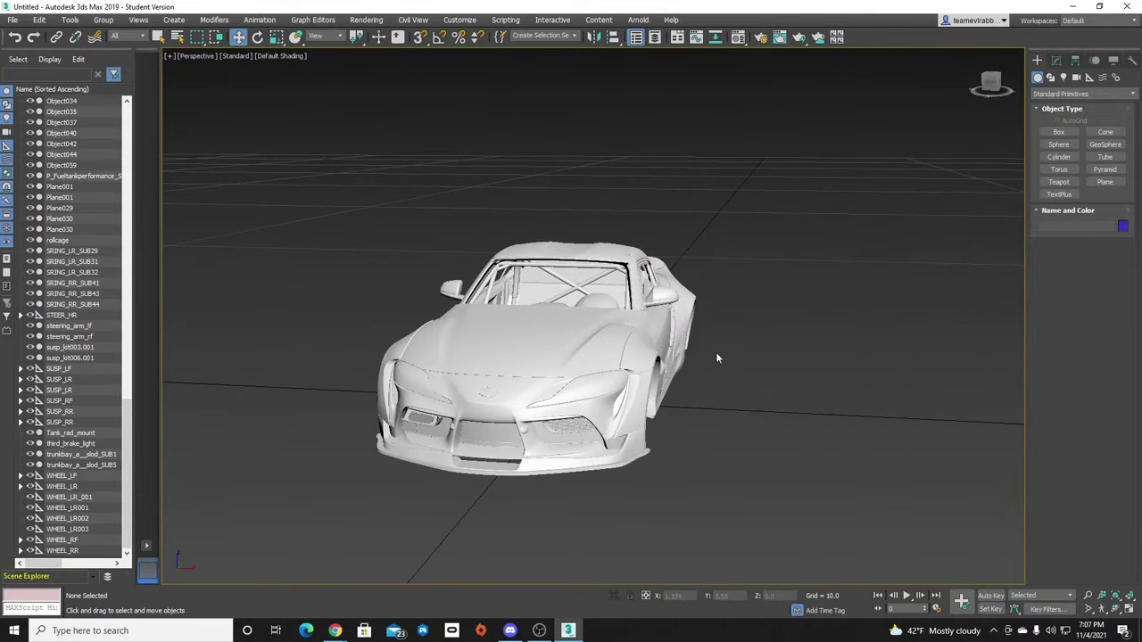
{"action": "middle_click_drag", "start_coordinate": [715, 357], "coordinate": [644, 355], "text": "alt"}
{"action": "middle_click_drag", "start_coordinate": [901, 268], "coordinate": [603, 447], "text": "alt"}
{"action": "middle_click_drag", "start_coordinate": [522, 464], "coordinate": [717, 375], "text": "alt"}
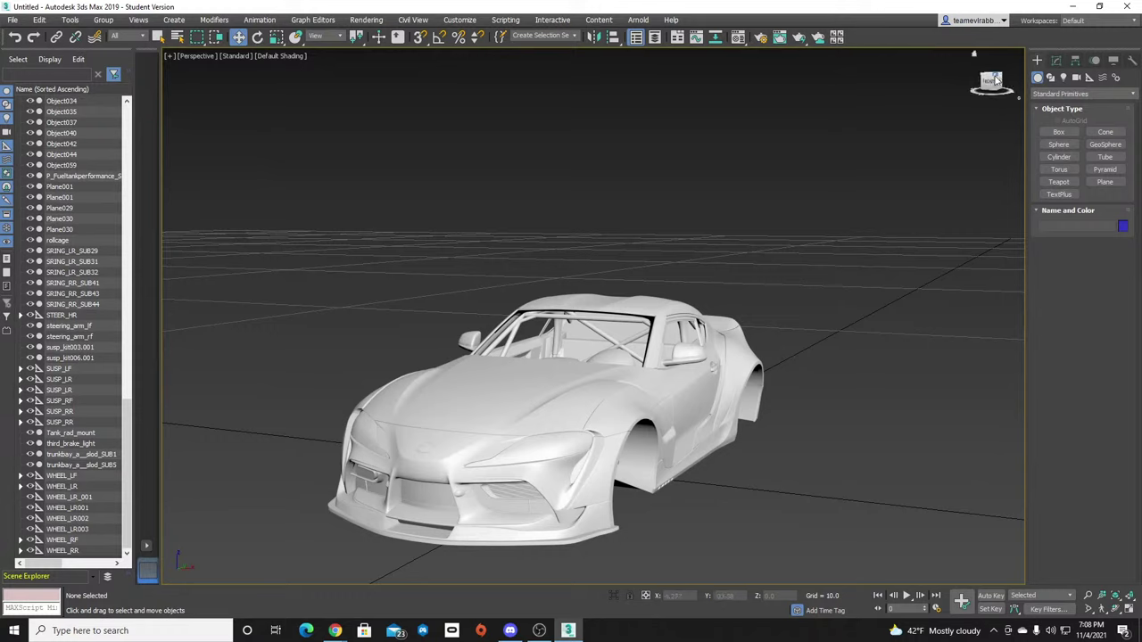
{"action": "left_click_drag", "start_coordinate": [993, 84], "coordinate": [941, 75]}
{"action": "middle_click_drag", "start_coordinate": [643, 368], "coordinate": [585, 386], "text": "alt"}
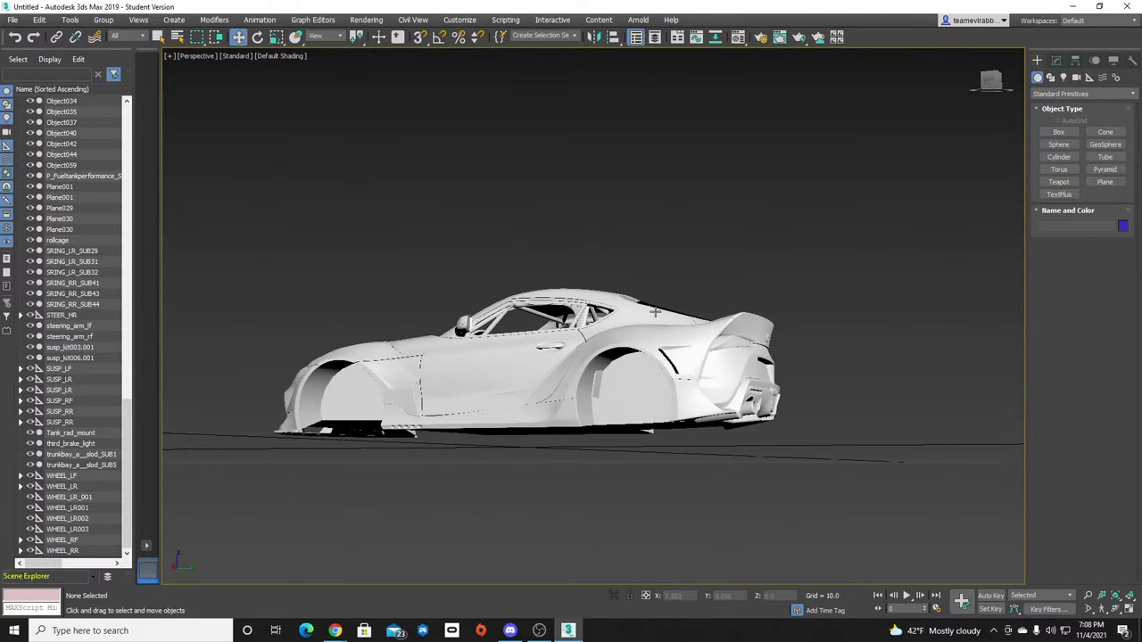
Select Plane001's lower vertices protruding into the left rear wheel arch and move them inward along X.
{"action": "scroll", "coordinate": [586, 386], "scroll_direction": "up", "scroll_amount": 4}
{"action": "left_click", "coordinate": [593, 389]}
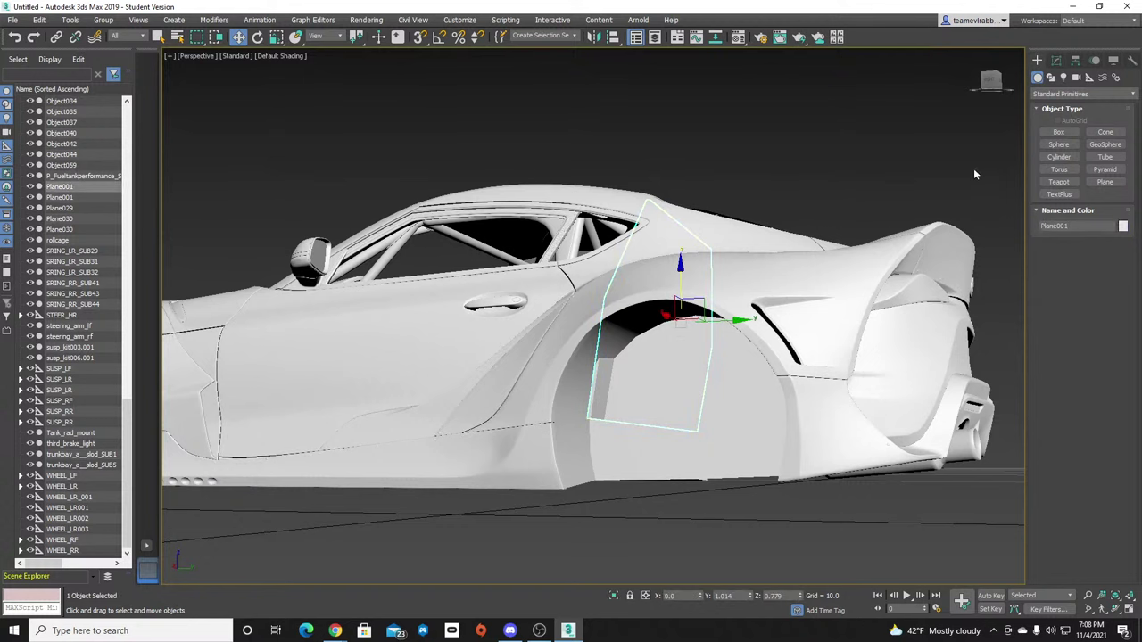
{"action": "left_click", "coordinate": [1059, 59]}
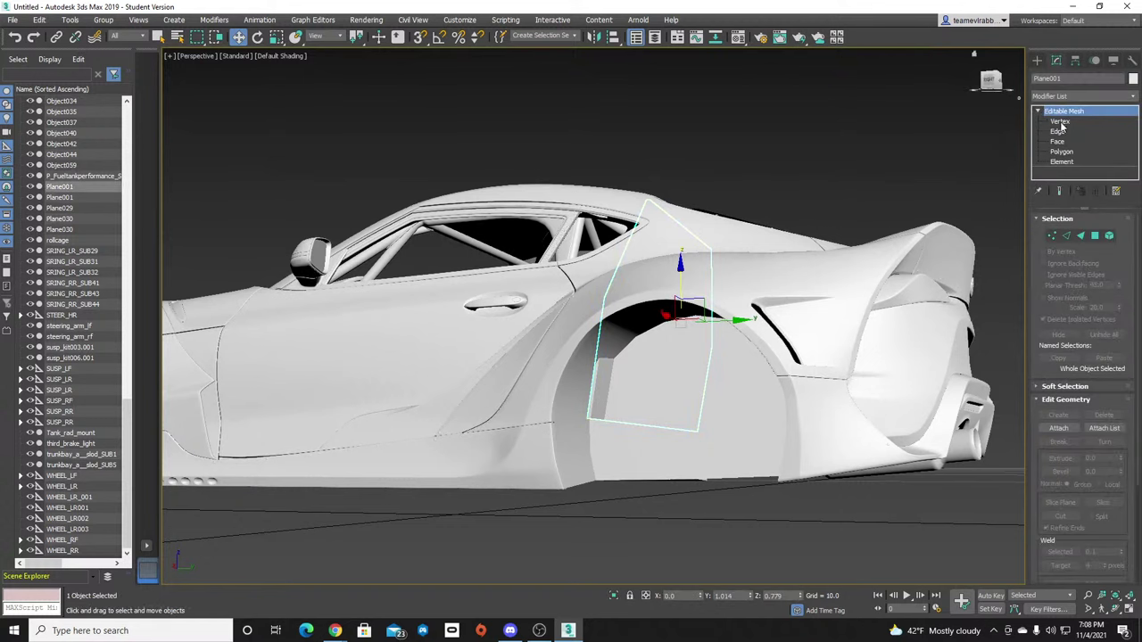
{"action": "left_click", "coordinate": [1059, 122]}
{"action": "left_click_drag", "start_coordinate": [991, 82], "coordinate": [819, 223]}
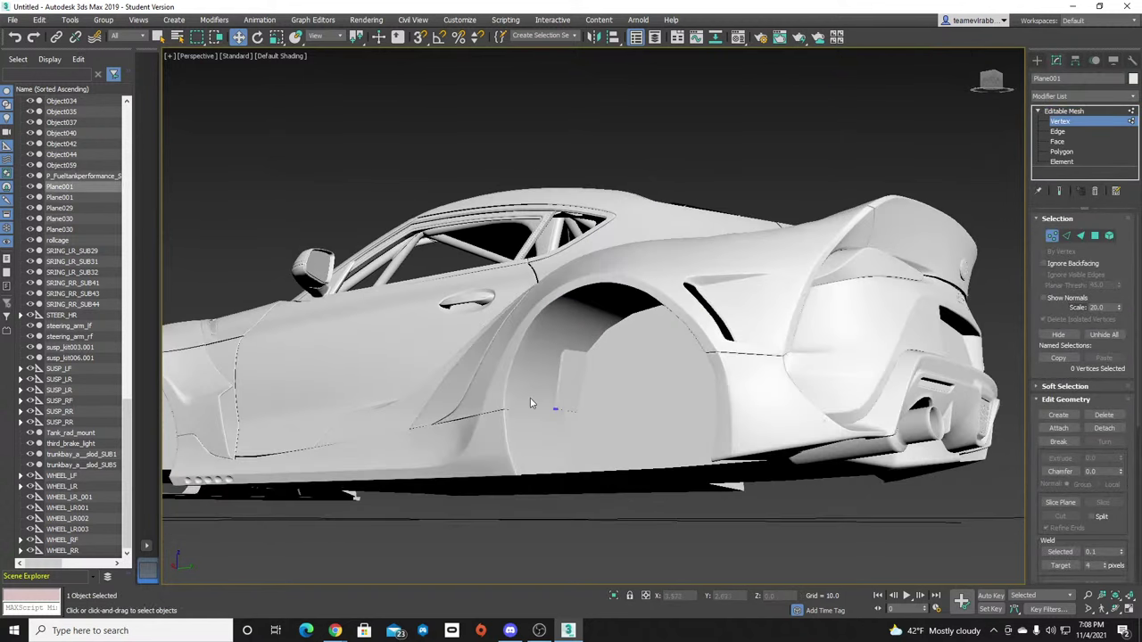
{"action": "left_click_drag", "start_coordinate": [530, 400], "coordinate": [575, 441]}
{"action": "left_click_drag", "start_coordinate": [535, 406], "coordinate": [582, 410]}
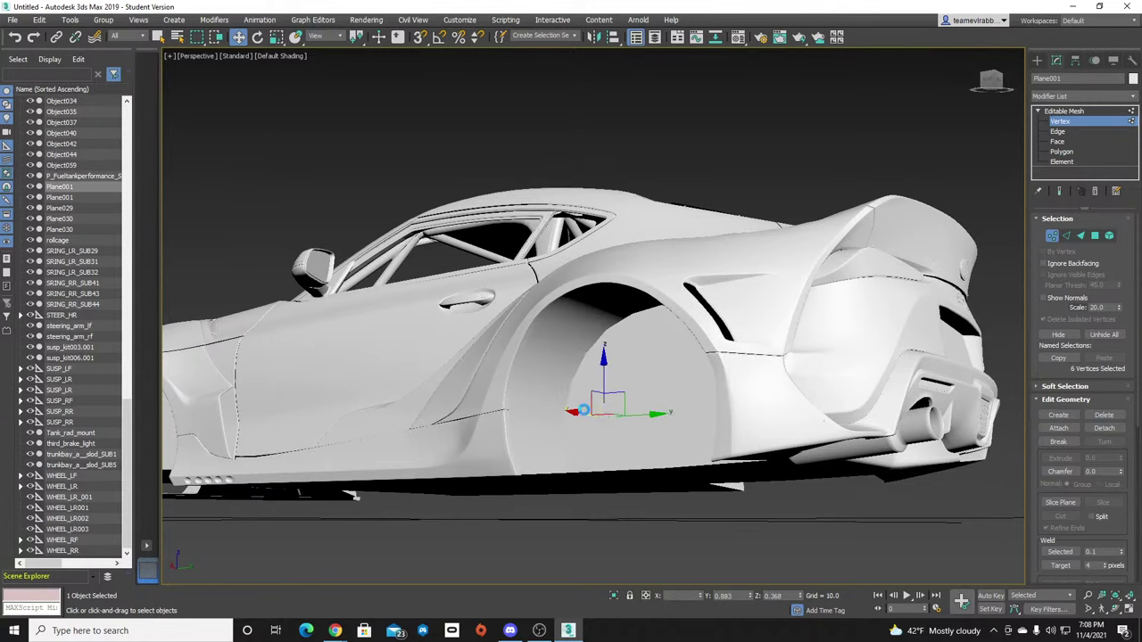
Move Plane001's six lower vertices at the right rear wheel arch inward along X, past -0.512, clear of the wheel opening.
{"action": "middle_click_drag", "start_coordinate": [667, 323], "coordinate": [822, 470], "text": "alt"}
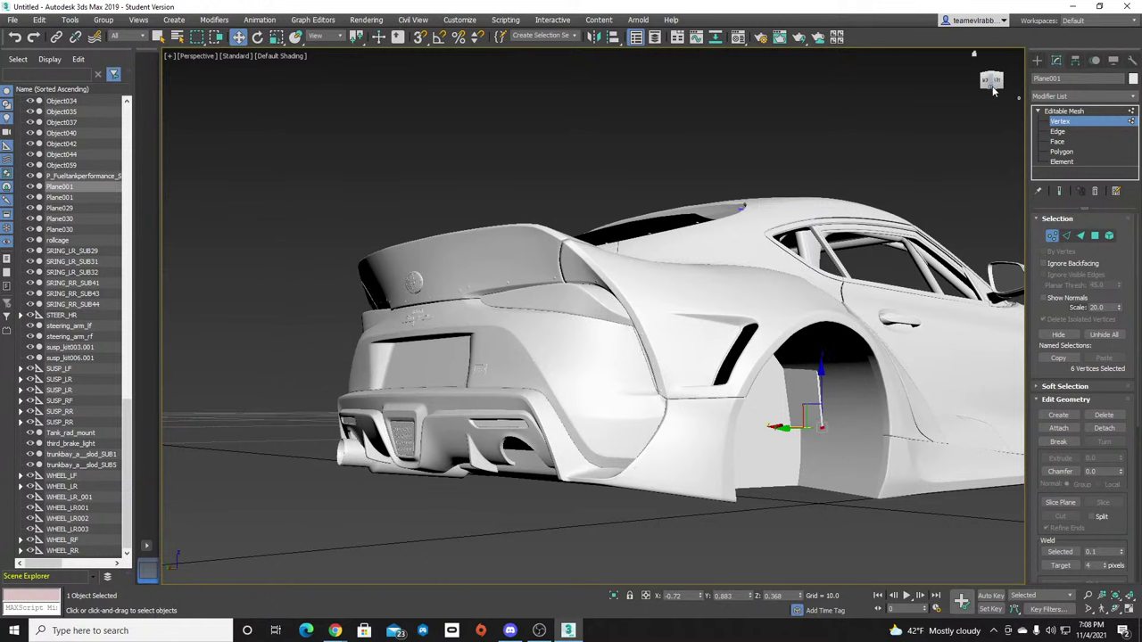
{"action": "left_click_drag", "start_coordinate": [993, 90], "coordinate": [666, 326]}
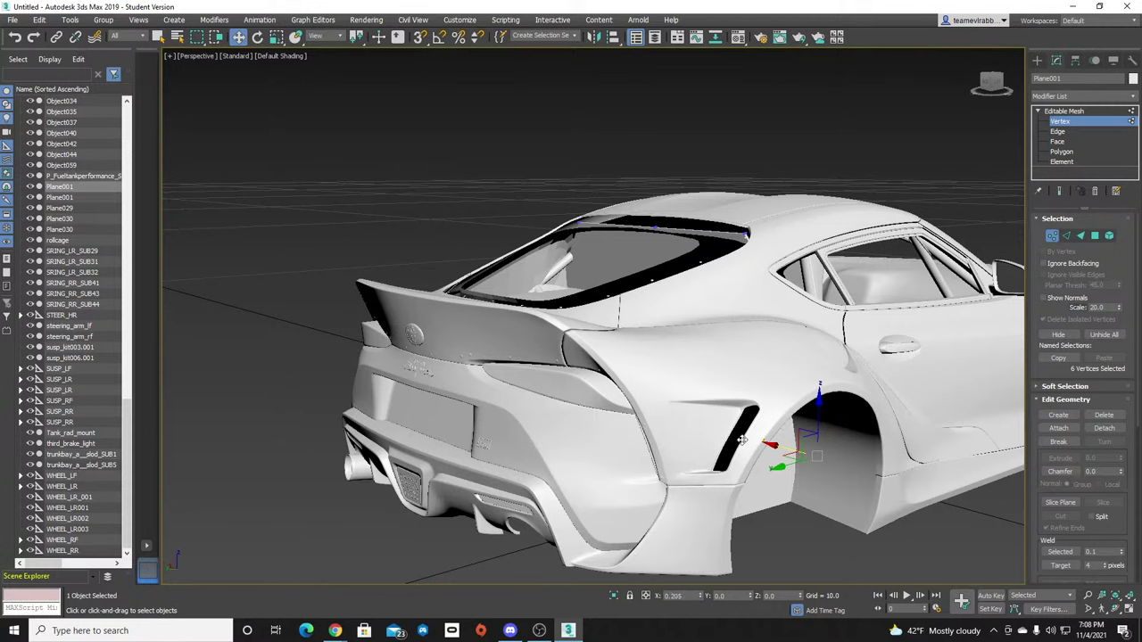
{"action": "left_click_drag", "start_coordinate": [742, 440], "coordinate": [742, 440]}
{"action": "left_click", "coordinate": [892, 116]}
{"action": "left_click_drag", "start_coordinate": [993, 86], "coordinate": [667, 326]}
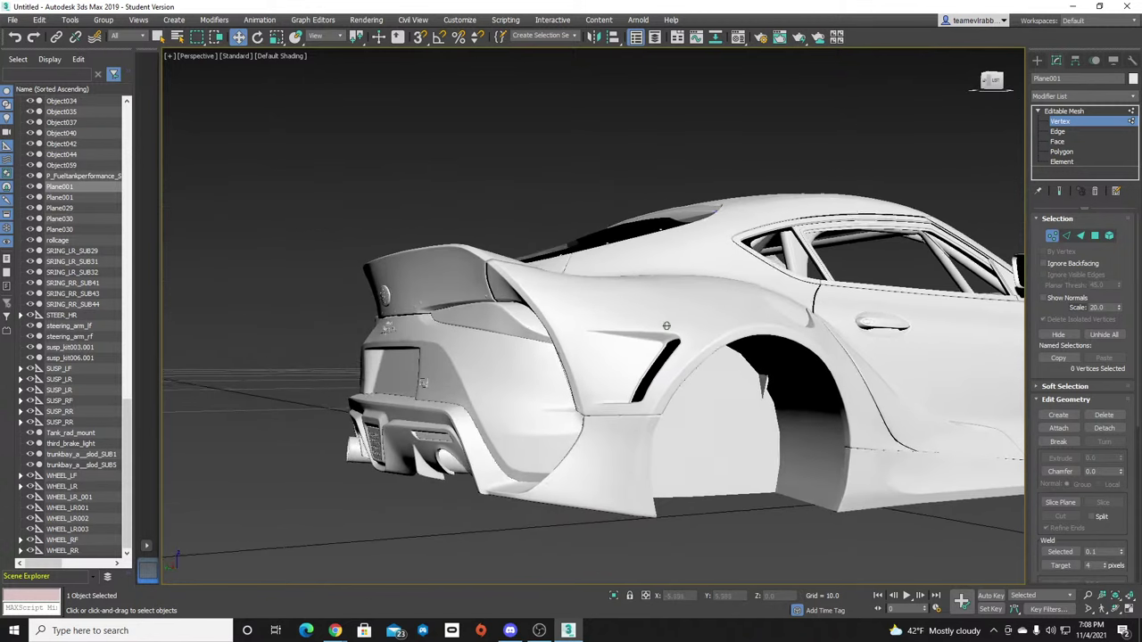
{"action": "middle_click_drag", "start_coordinate": [666, 325], "coordinate": [666, 326], "text": "alt"}
{"action": "key", "text": "ctrl+z"}
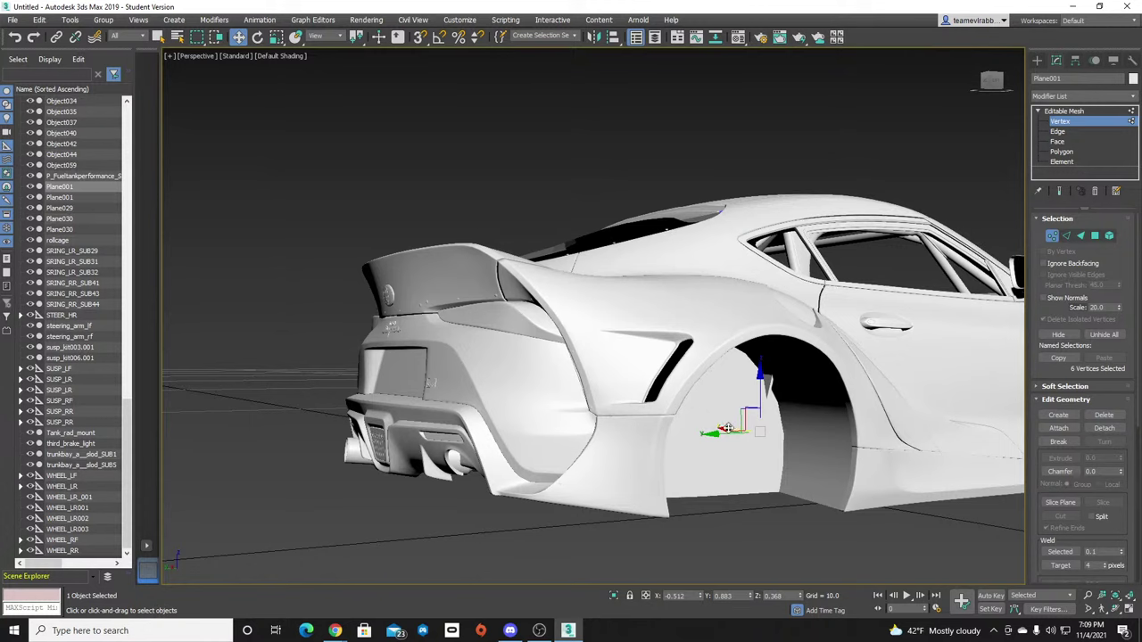
{"action": "left_click_drag", "start_coordinate": [728, 428], "coordinate": [706, 427]}
{"action": "left_click", "coordinate": [663, 162]}
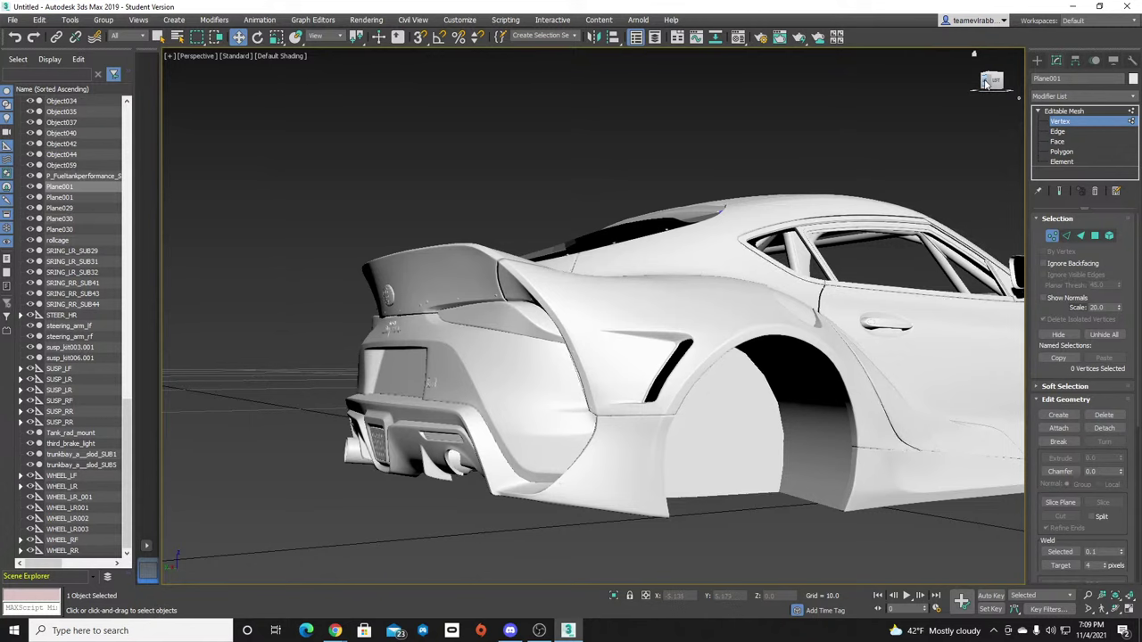
{"action": "middle_click_drag", "start_coordinate": [666, 325], "coordinate": [665, 326], "text": "alt"}
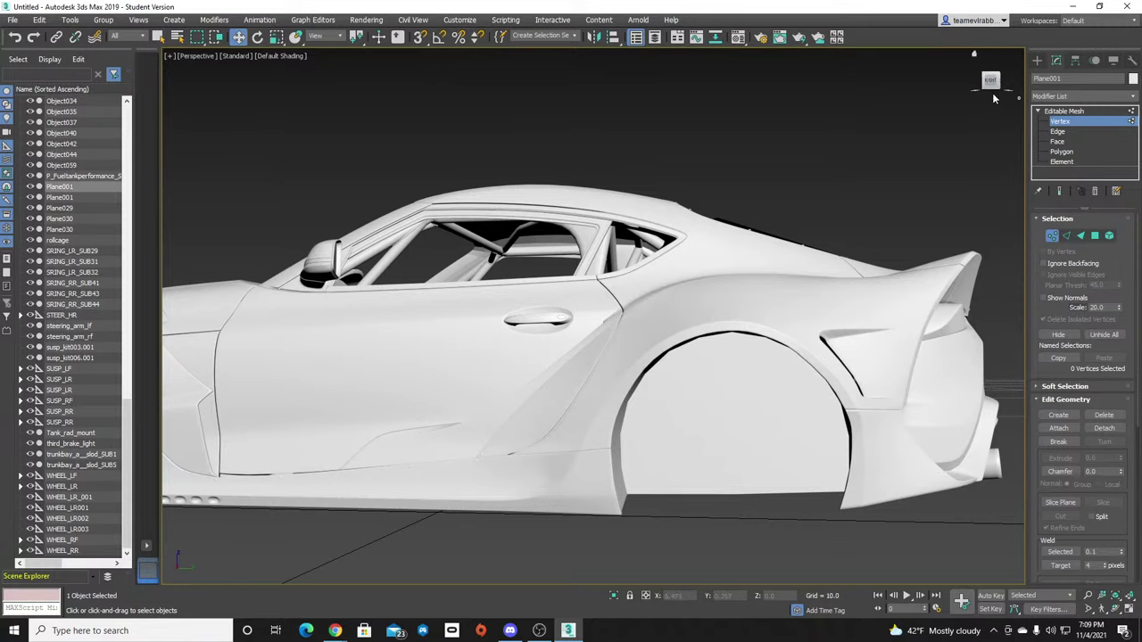
{"action": "left_click_drag", "start_coordinate": [992, 93], "coordinate": [1067, 99]}
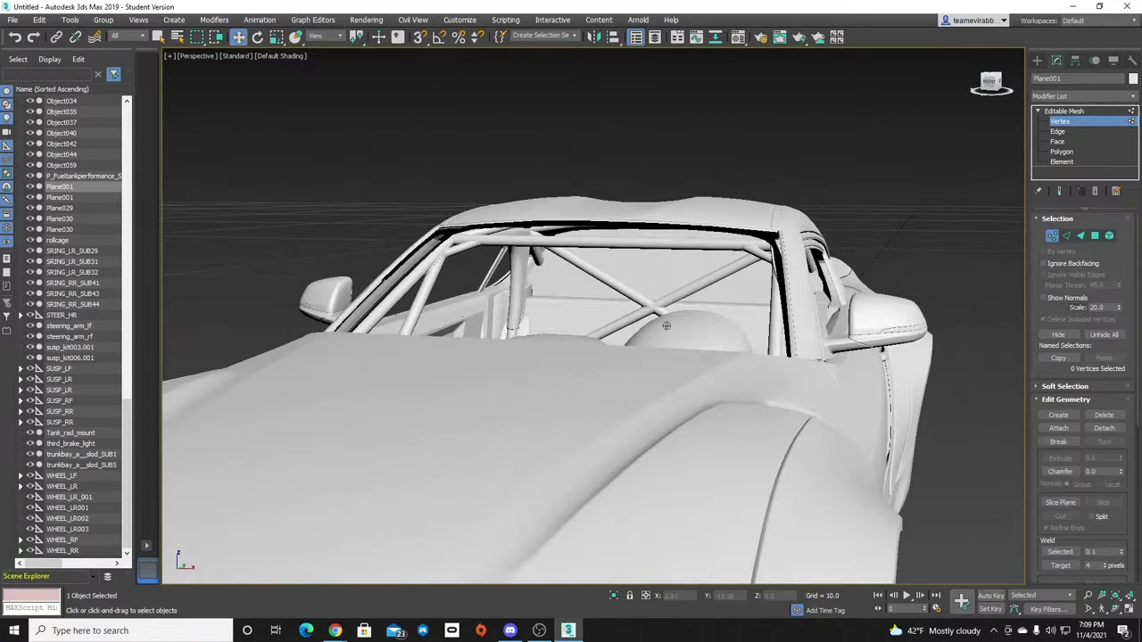
{"action": "middle_click_drag", "start_coordinate": [666, 325], "coordinate": [748, 259], "text": "alt"}
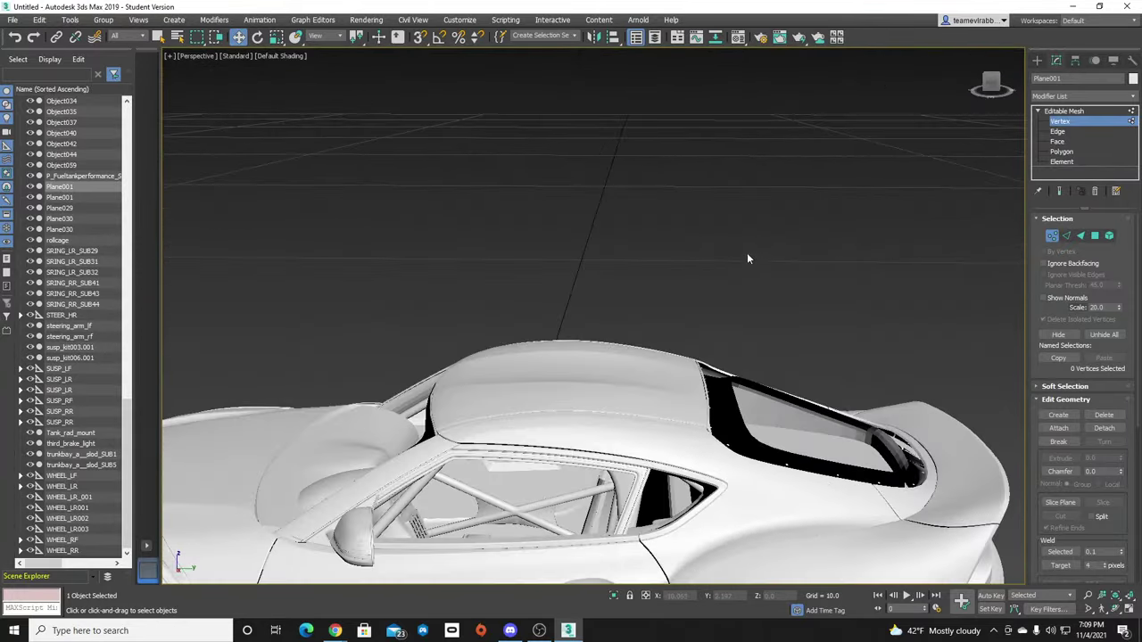
Leave Plane001's vertex editing and select the seat golf_tcr16_seat_a together with the CINTURE_OFF_SUB0 harness inside the second Supra.
{"action": "scroll", "coordinate": [748, 257], "scroll_direction": "down", "scroll_amount": 5}
{"action": "middle_click_drag", "start_coordinate": [739, 87], "coordinate": [688, 317]}
{"action": "scroll", "coordinate": [685, 287], "scroll_direction": "up", "scroll_amount": 5}
{"action": "scroll", "coordinate": [698, 172], "scroll_direction": "up", "scroll_amount": 4}
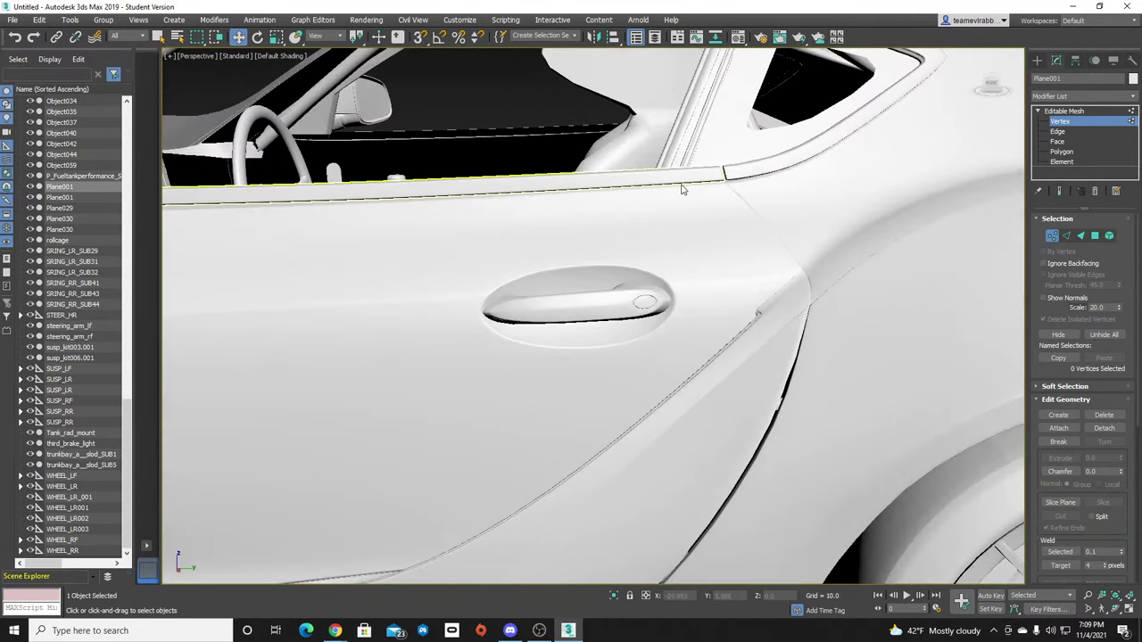
{"action": "middle_click_drag", "start_coordinate": [659, 140], "coordinate": [721, 275]}
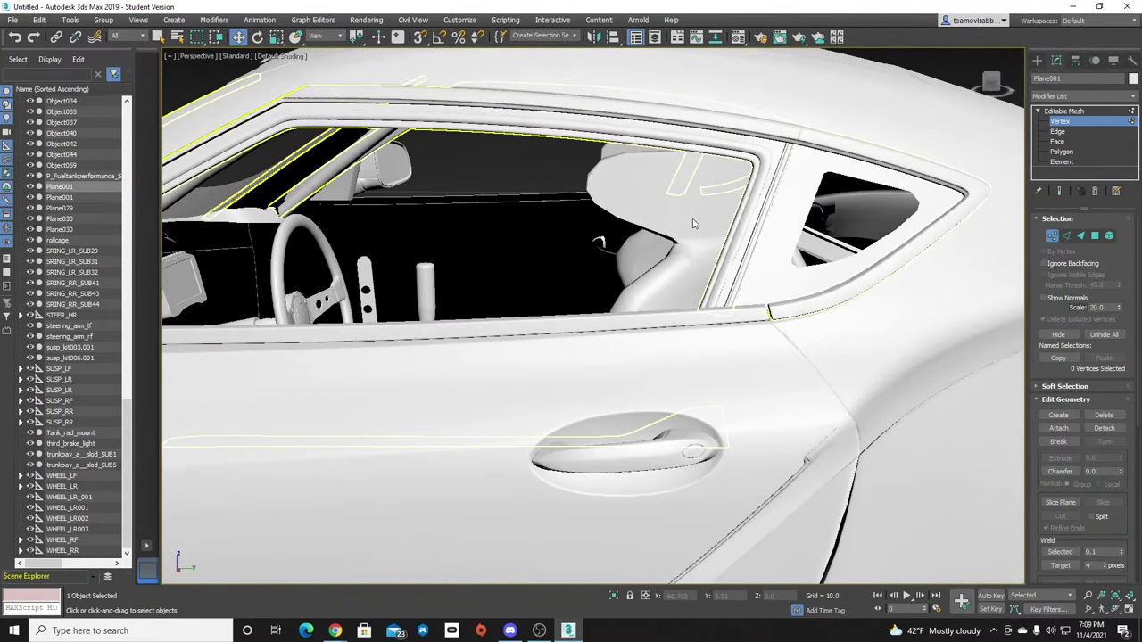
{"action": "left_click", "coordinate": [1037, 62]}
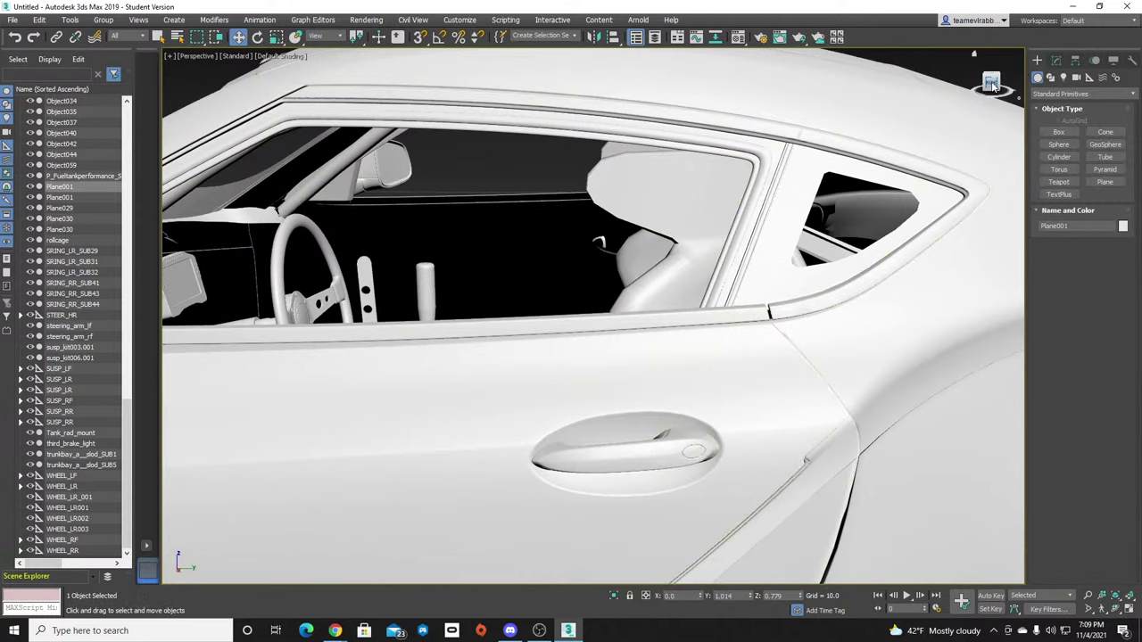
{"action": "middle_click_drag", "start_coordinate": [616, 357], "coordinate": [848, 157], "text": "alt"}
{"action": "left_click", "coordinate": [853, 247]}
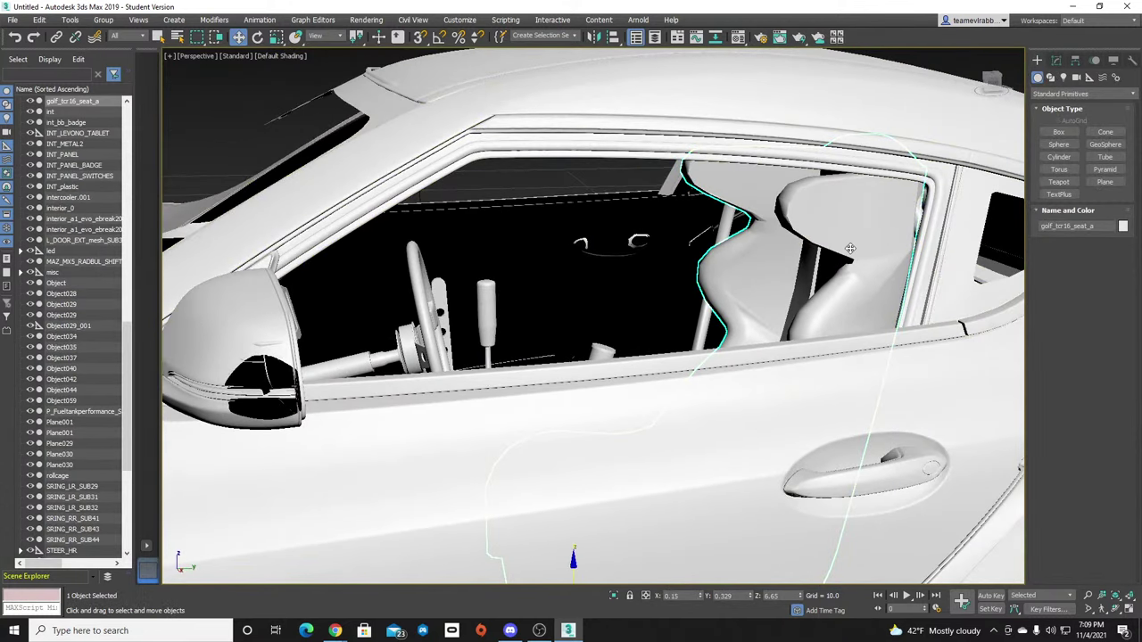
{"action": "left_click", "coordinate": [809, 262], "text": "ctrl"}
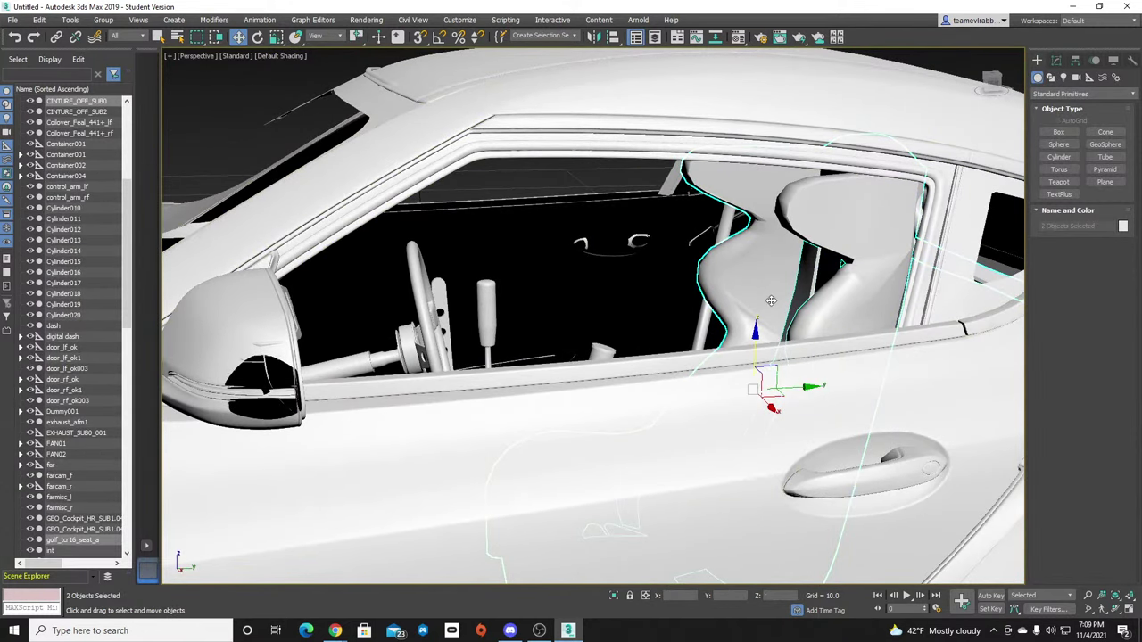
Add the CINTURE_OFF_SUB2 harness part to the seat selection, keeping the seat and both harness parts selected.
{"action": "scroll", "coordinate": [771, 300], "scroll_direction": "down", "scroll_amount": 3}
{"action": "middle_click_drag", "start_coordinate": [771, 301], "coordinate": [771, 351], "text": "alt"}
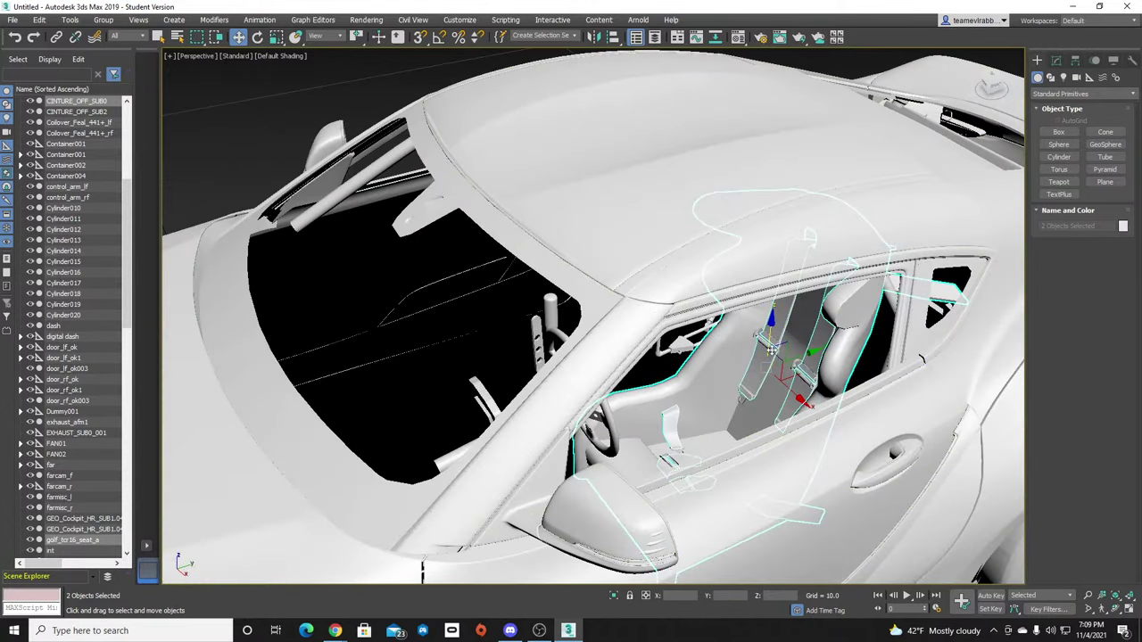
{"action": "left_click", "coordinate": [725, 376], "text": "ctrl"}
{"action": "middle_click_drag", "start_coordinate": [679, 429], "coordinate": [840, 198], "text": "alt"}
{"action": "scroll", "coordinate": [840, 198], "scroll_direction": "down", "scroll_amount": 5}
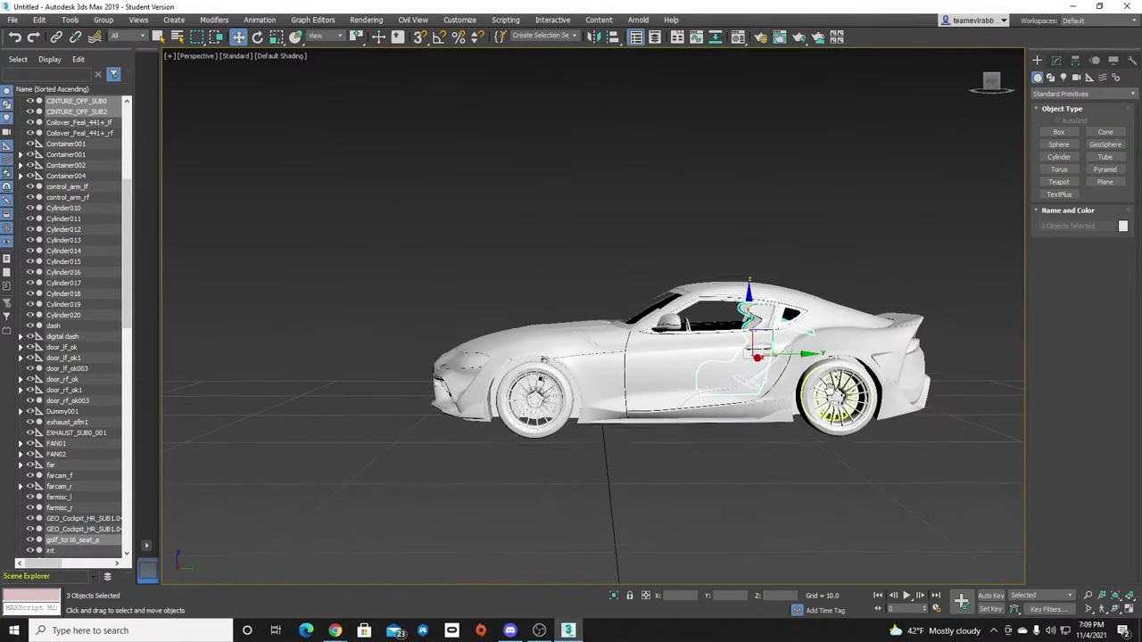
{"action": "middle_click_drag", "start_coordinate": [543, 360], "coordinate": [476, 237]}
{"action": "left_click", "coordinate": [475, 236]}
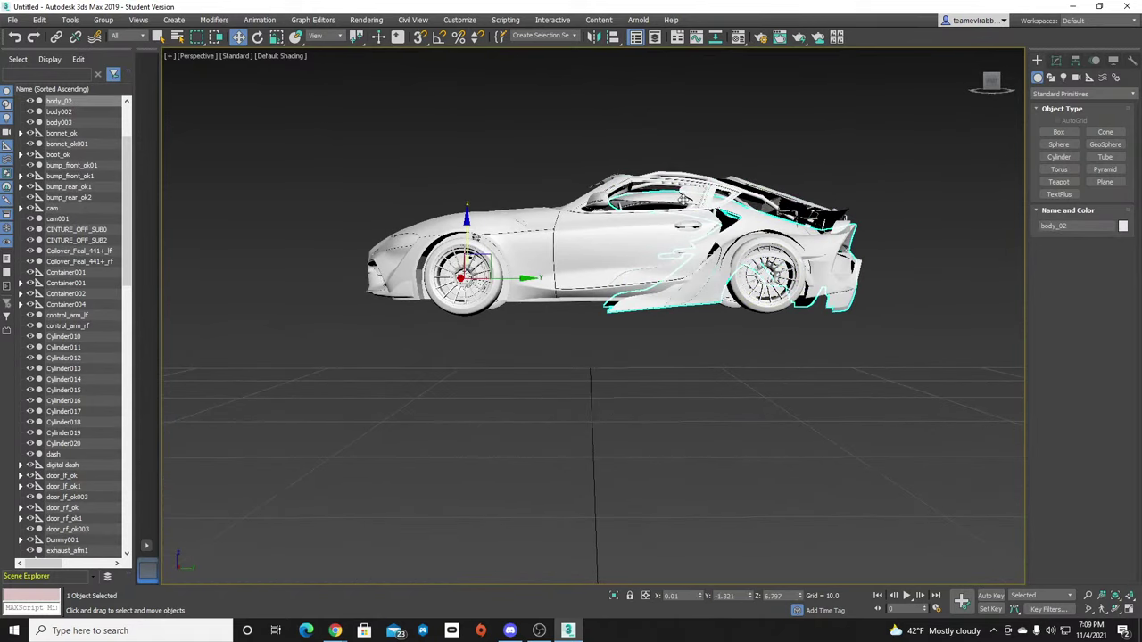
{"action": "key", "text": "ctrl+z"}
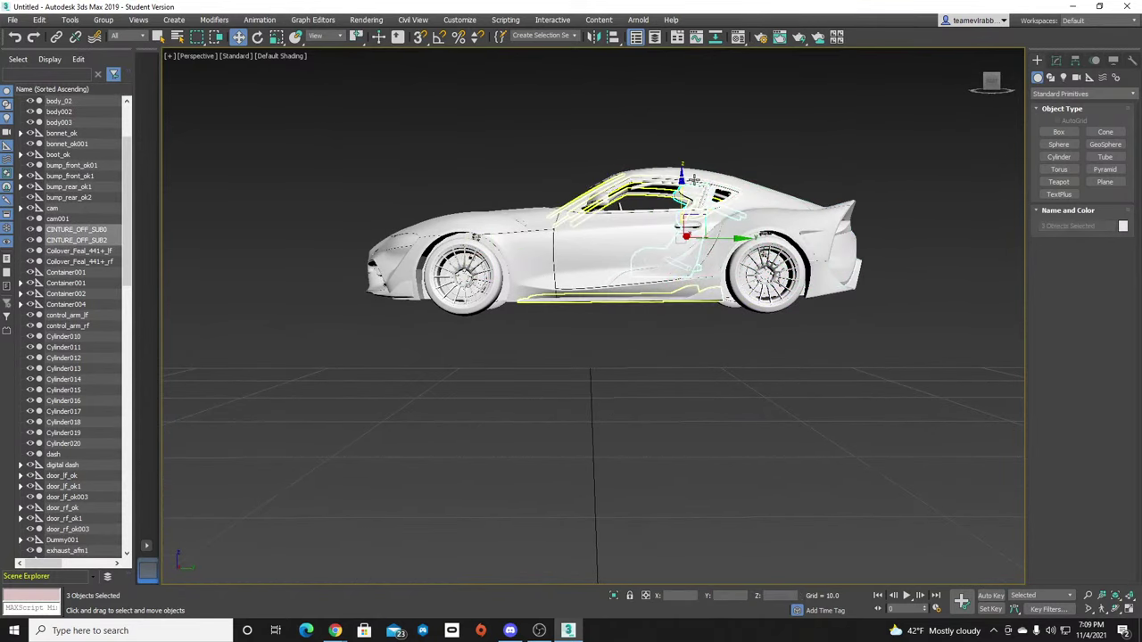
Move the seat and both harness parts out of the second Supra and down into the stripped Supra's cabin.
{"action": "left_click_drag", "start_coordinate": [687, 225], "coordinate": [784, 516]}
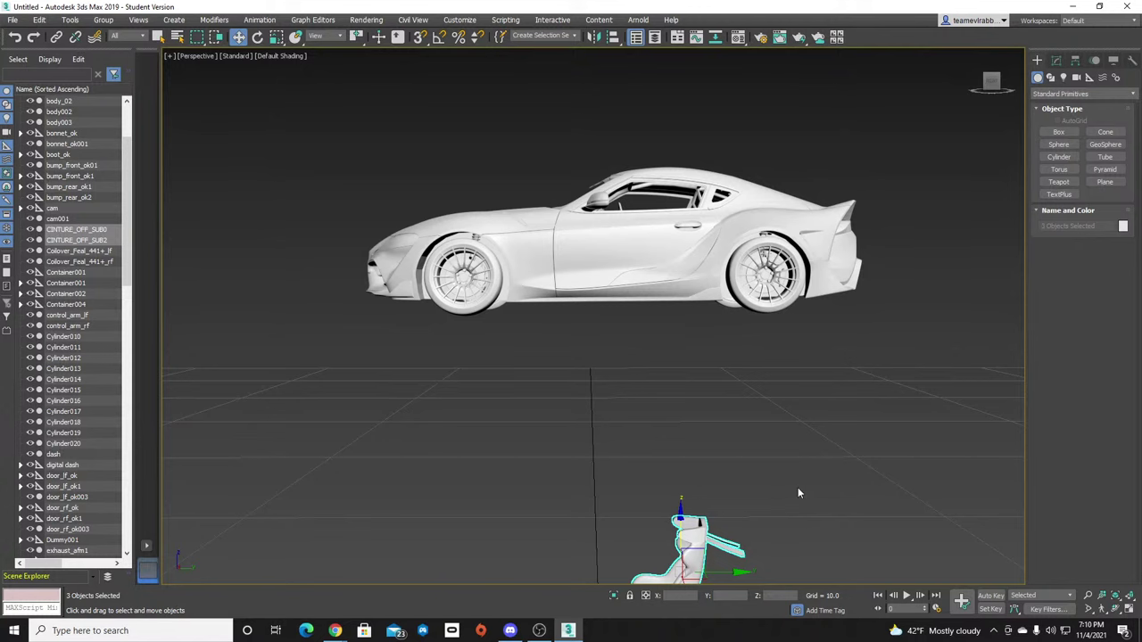
{"action": "middle_click_drag", "start_coordinate": [797, 491], "coordinate": [815, 332], "text": "alt"}
{"action": "scroll", "coordinate": [815, 332], "scroll_direction": "up", "scroll_amount": 3}
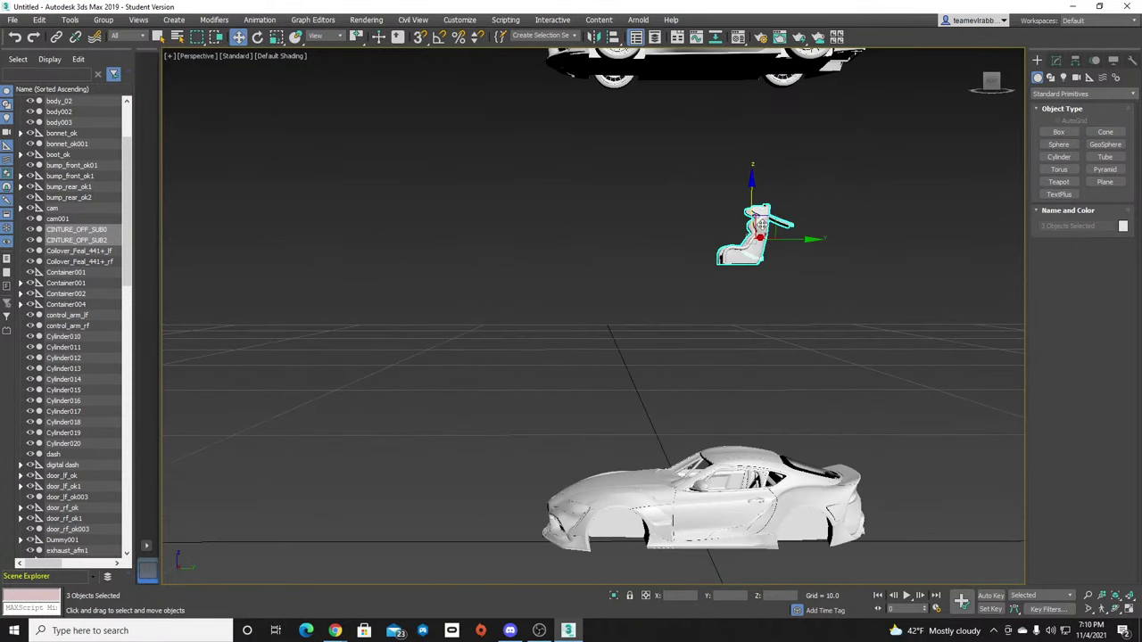
{"action": "left_click_drag", "start_coordinate": [754, 187], "coordinate": [761, 471]}
{"action": "scroll", "coordinate": [763, 474], "scroll_direction": "up", "scroll_amount": 4}
{"action": "scroll", "coordinate": [762, 474], "scroll_direction": "up", "scroll_amount": 2}
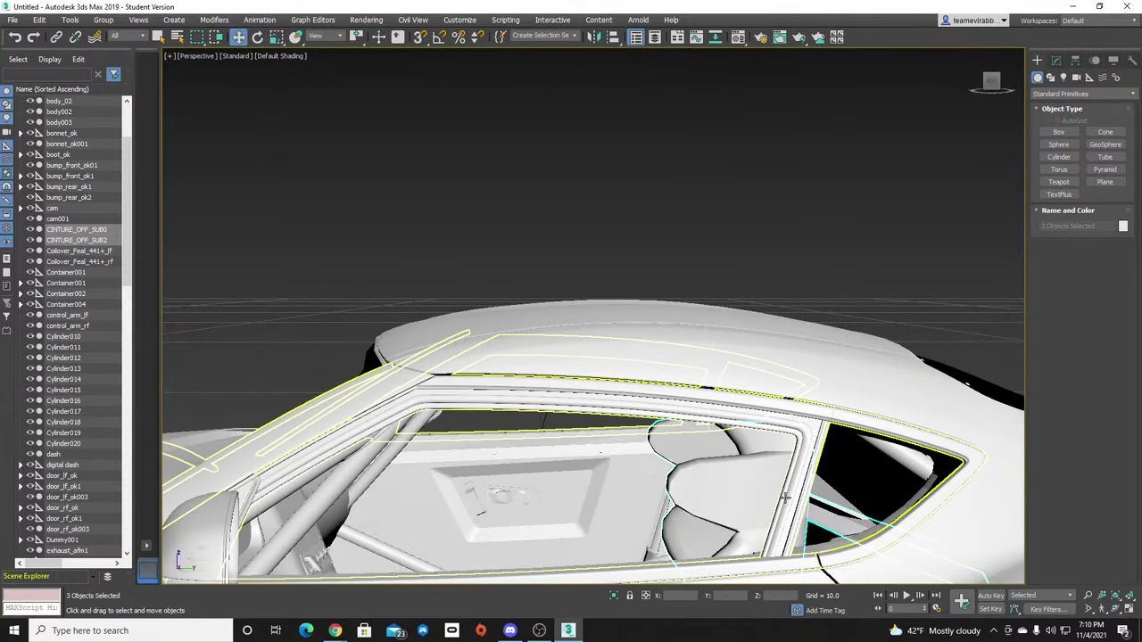
Undo the accidental body selection and shift the seat with both harness parts forward along Y in the cabin.
{"action": "middle_click_drag", "start_coordinate": [790, 497], "coordinate": [760, 278]}
{"action": "left_click", "coordinate": [704, 466]}
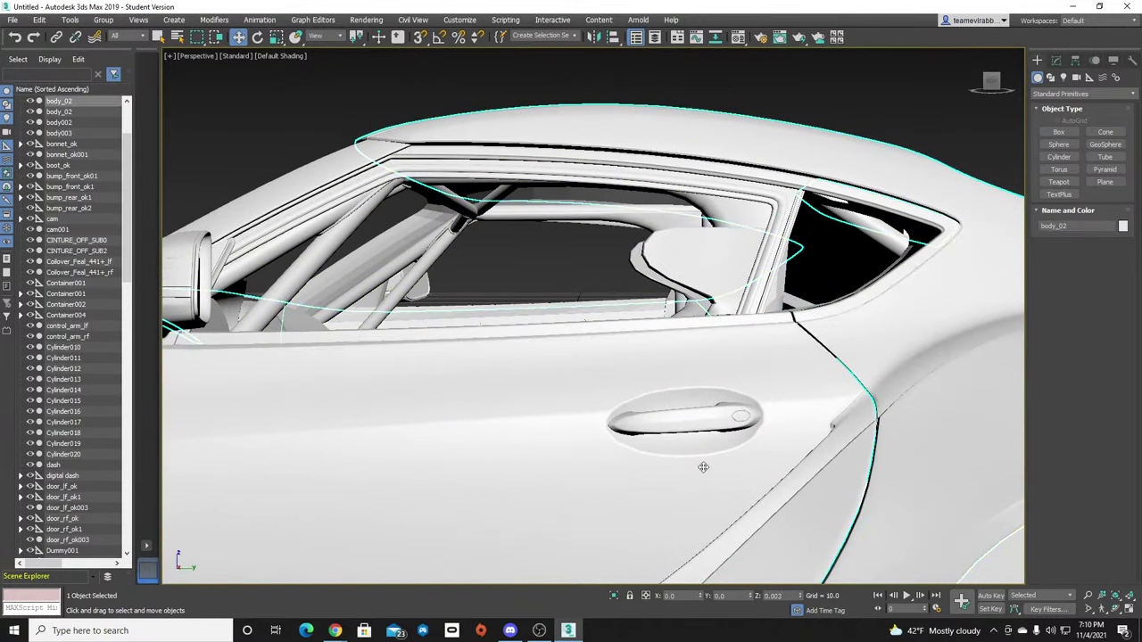
{"action": "key", "text": "ctrl+z"}
{"action": "key", "text": "ctrl+z"}
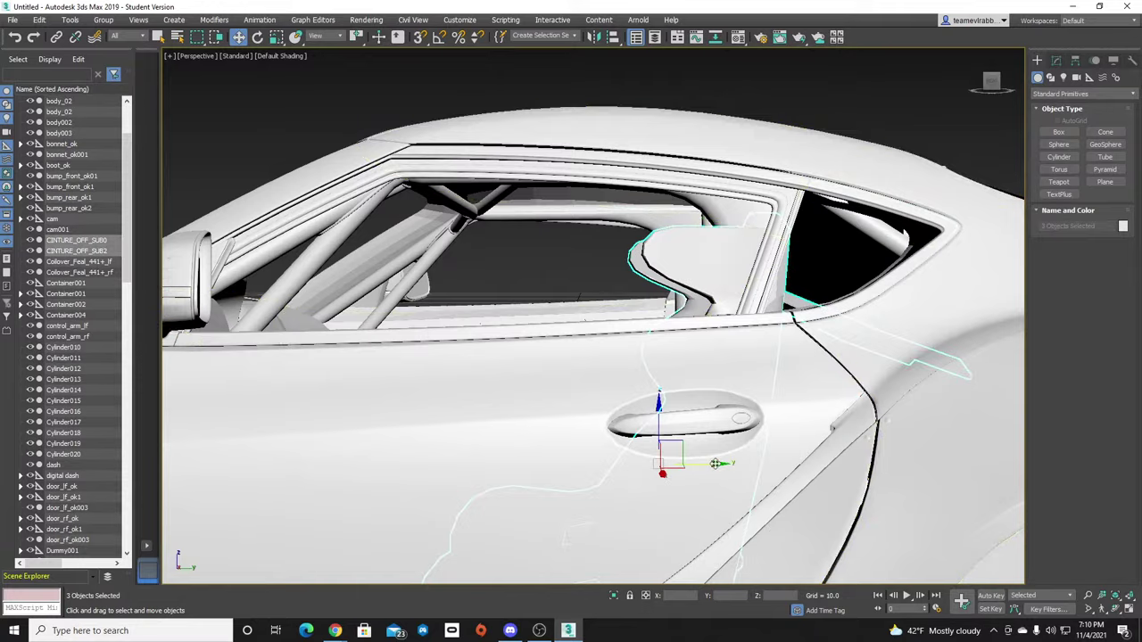
{"action": "left_click_drag", "start_coordinate": [719, 464], "coordinate": [688, 464]}
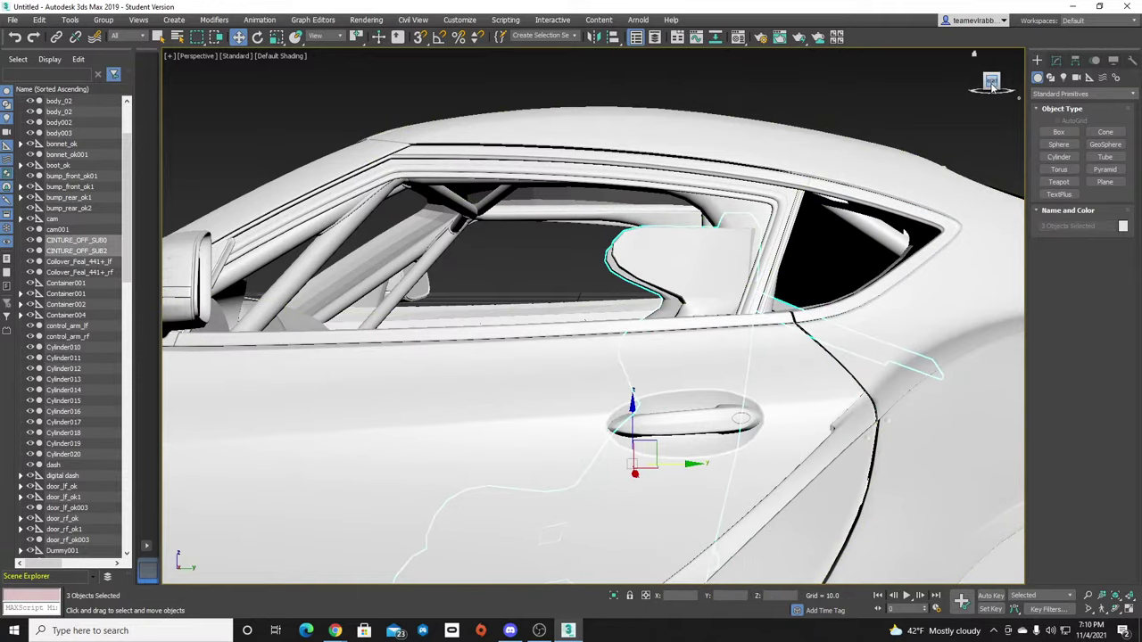
{"action": "left_click_drag", "start_coordinate": [992, 85], "coordinate": [990, 90]}
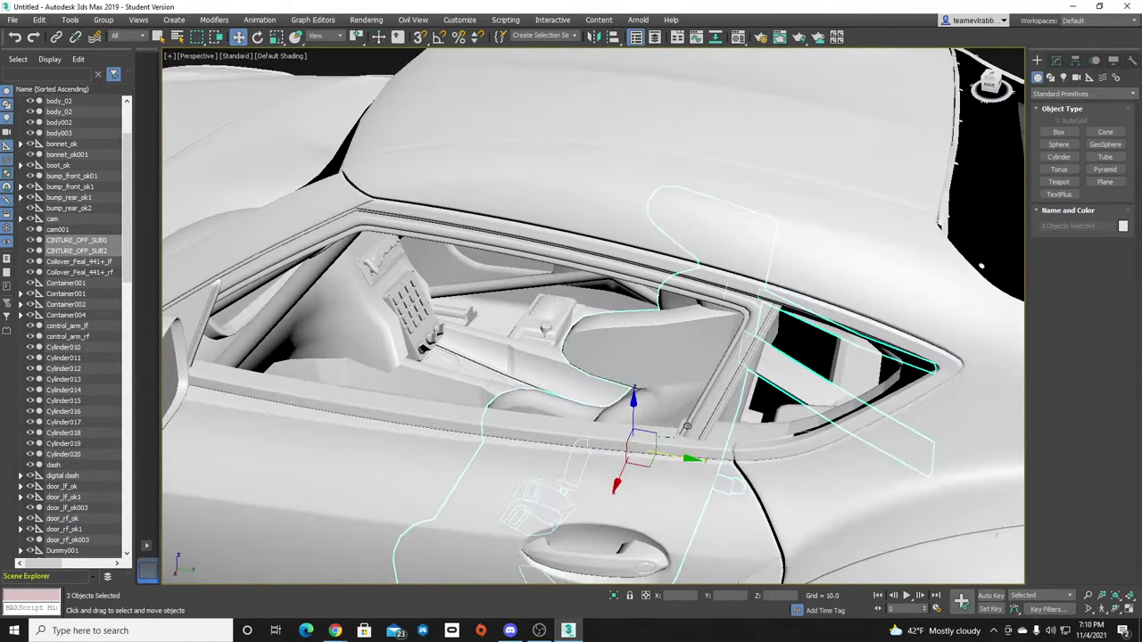
{"action": "middle_click_drag", "start_coordinate": [687, 426], "coordinate": [687, 426], "text": "alt"}
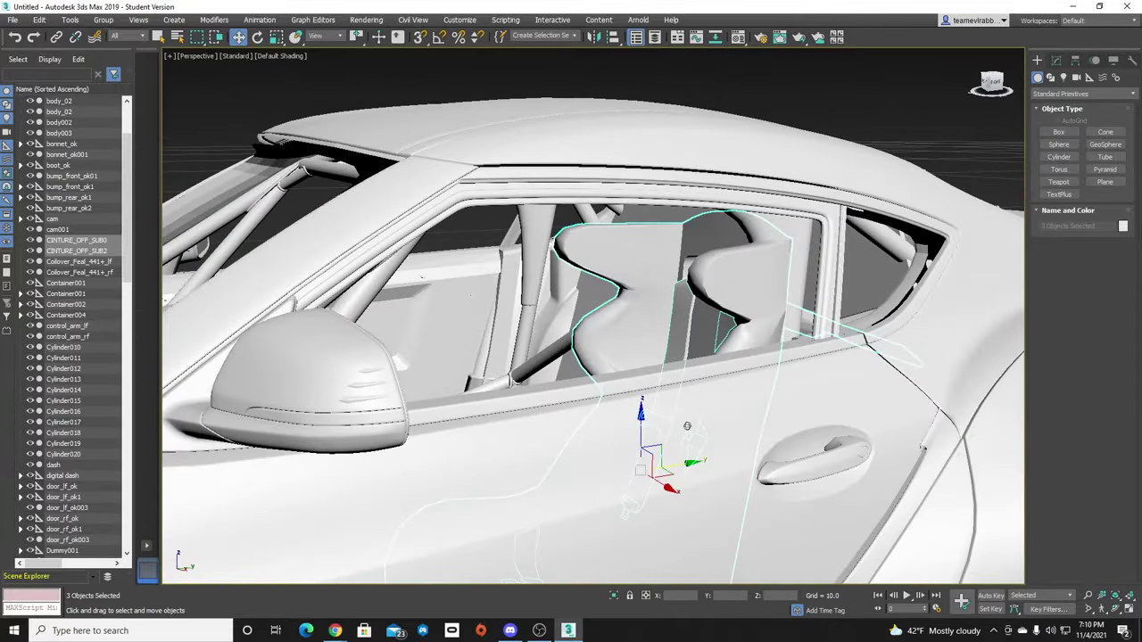
Fine-tune the seat and harness position along Y behind the door window, and clear the selection.
{"action": "left_click_drag", "start_coordinate": [992, 87], "coordinate": [992, 87]}
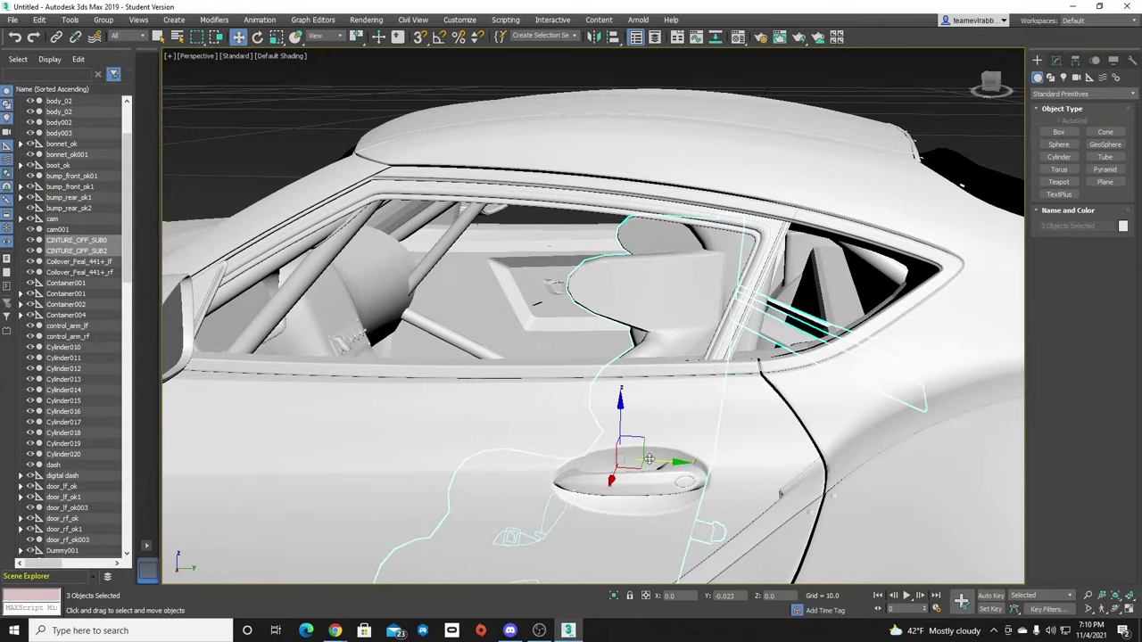
{"action": "left_click_drag", "start_coordinate": [994, 90], "coordinate": [995, 89]}
{"action": "left_click_drag", "start_coordinate": [687, 426], "coordinate": [722, 464]}
{"action": "middle_click_drag", "start_coordinate": [722, 464], "coordinate": [687, 425], "text": "alt"}
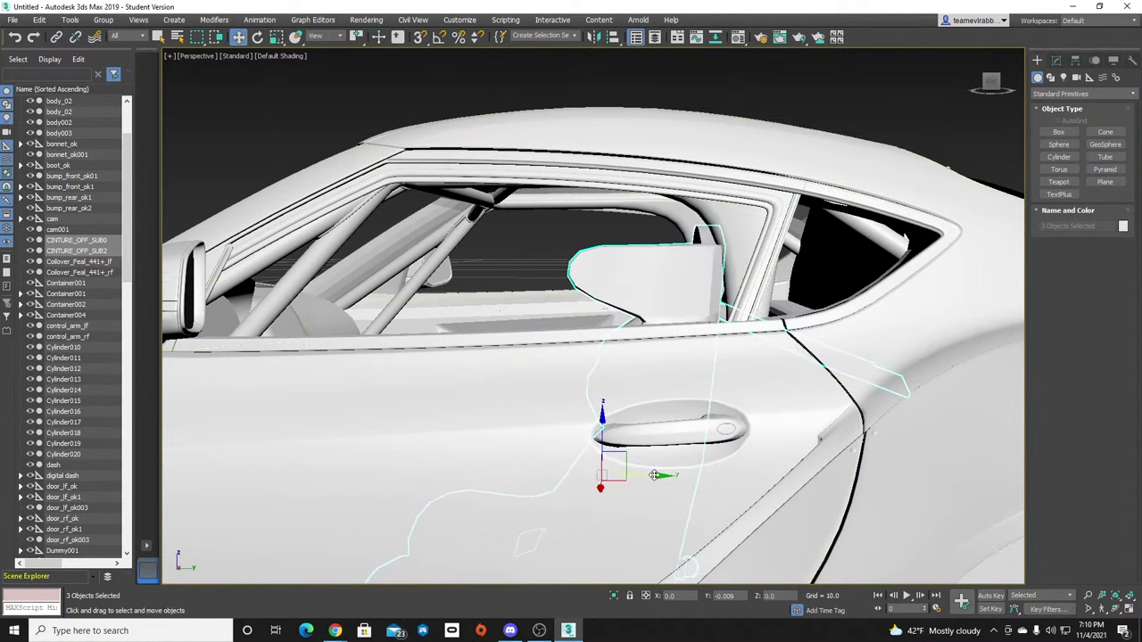
{"action": "left_click_drag", "start_coordinate": [991, 83], "coordinate": [1069, 93]}
{"action": "middle_click_drag", "start_coordinate": [687, 426], "coordinate": [687, 426], "text": "alt"}
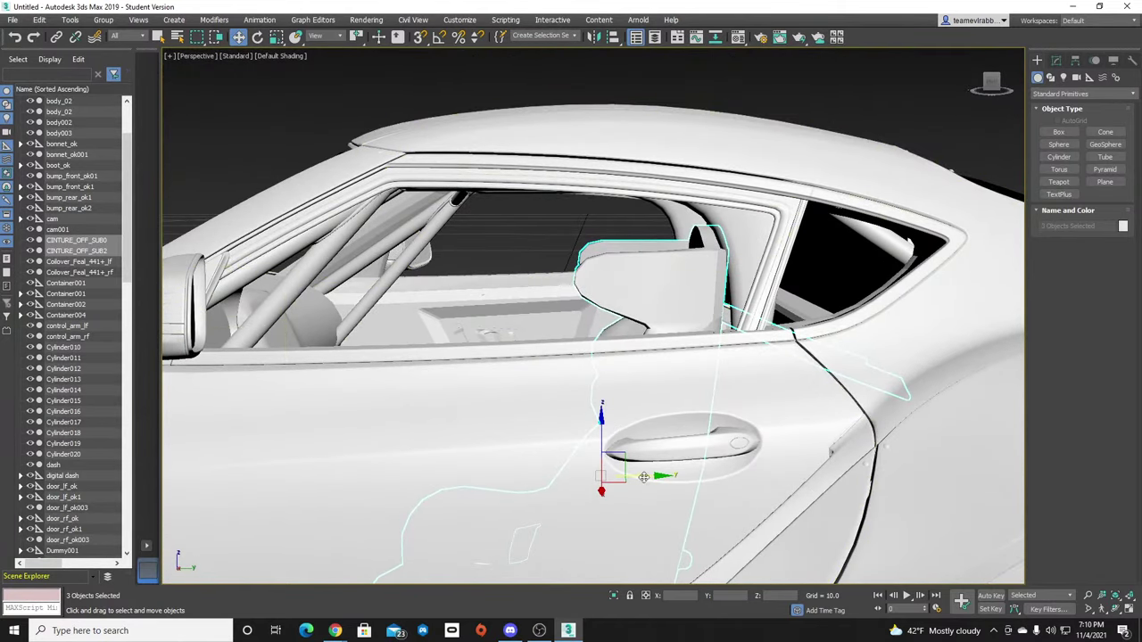
{"action": "left_click", "coordinate": [926, 105]}
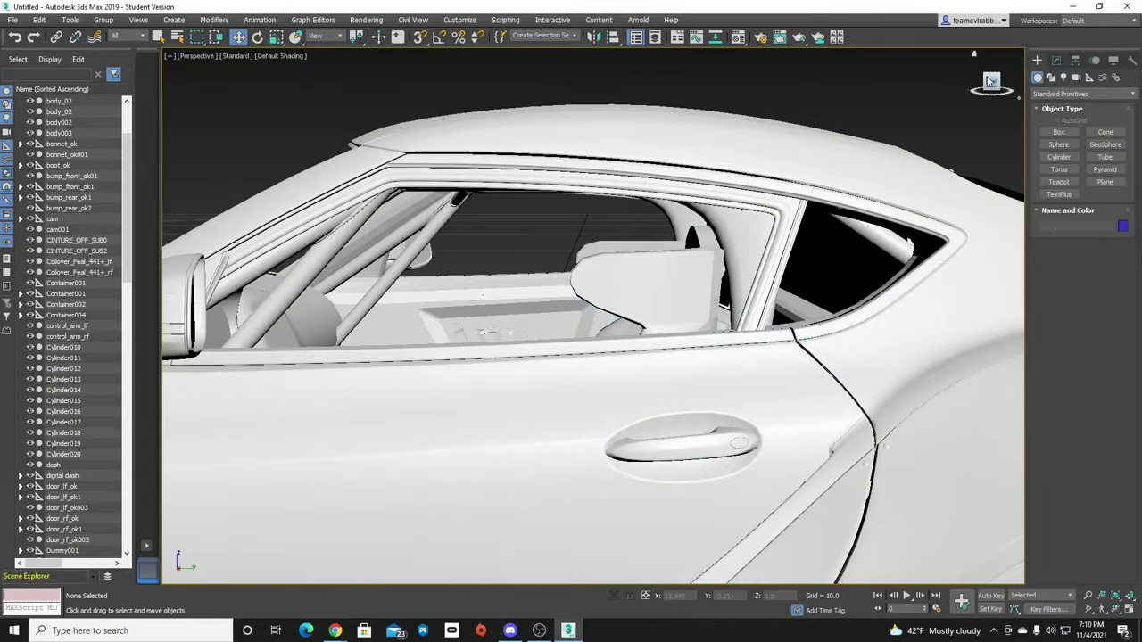
Check the seat's fit through the side window and select the interior_0 mesh through the rear window opening.
{"action": "middle_click_drag", "start_coordinate": [687, 425], "coordinate": [656, 424], "text": "alt"}
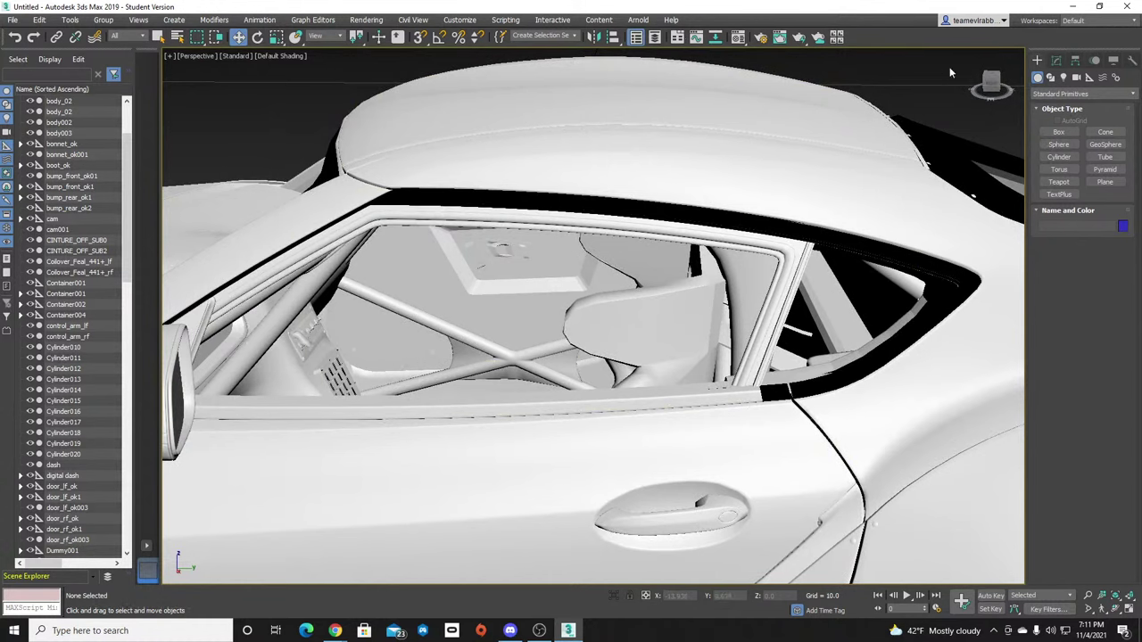
{"action": "left_click_drag", "start_coordinate": [990, 87], "coordinate": [989, 87]}
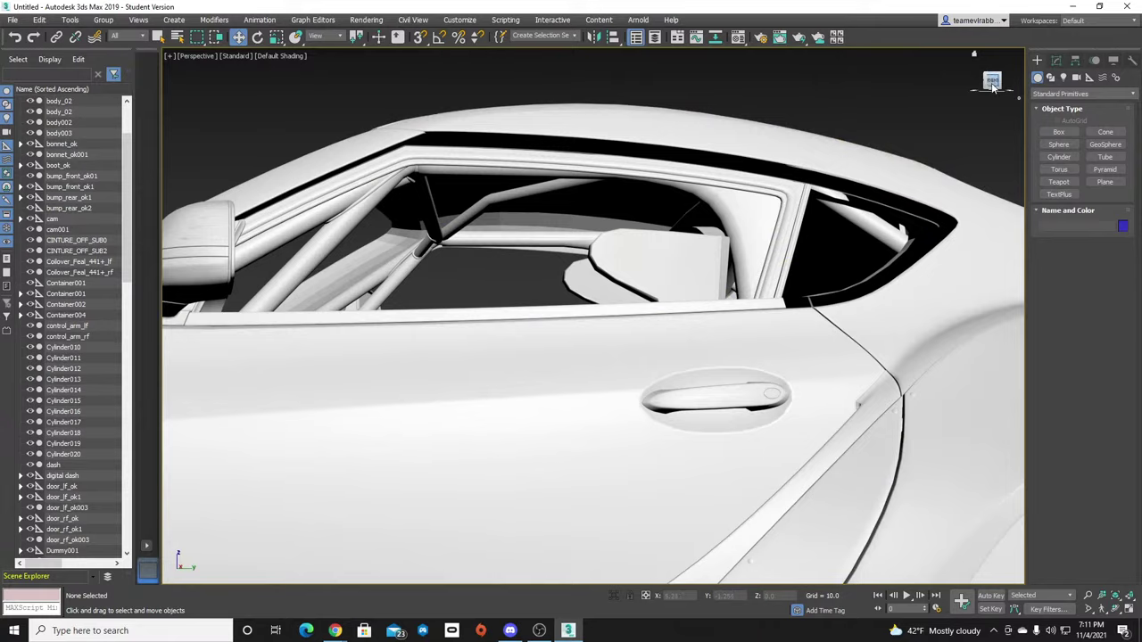
{"action": "left_click", "coordinate": [993, 86]}
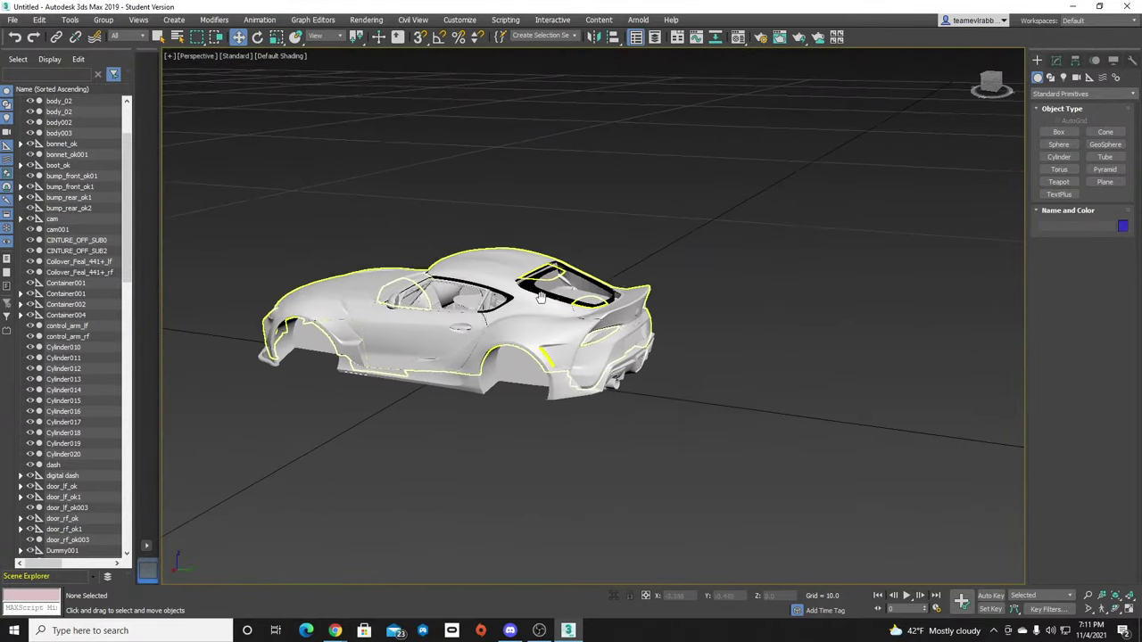
{"action": "scroll", "coordinate": [541, 297], "scroll_direction": "up", "scroll_amount": 5}
{"action": "left_click", "coordinate": [986, 86]}
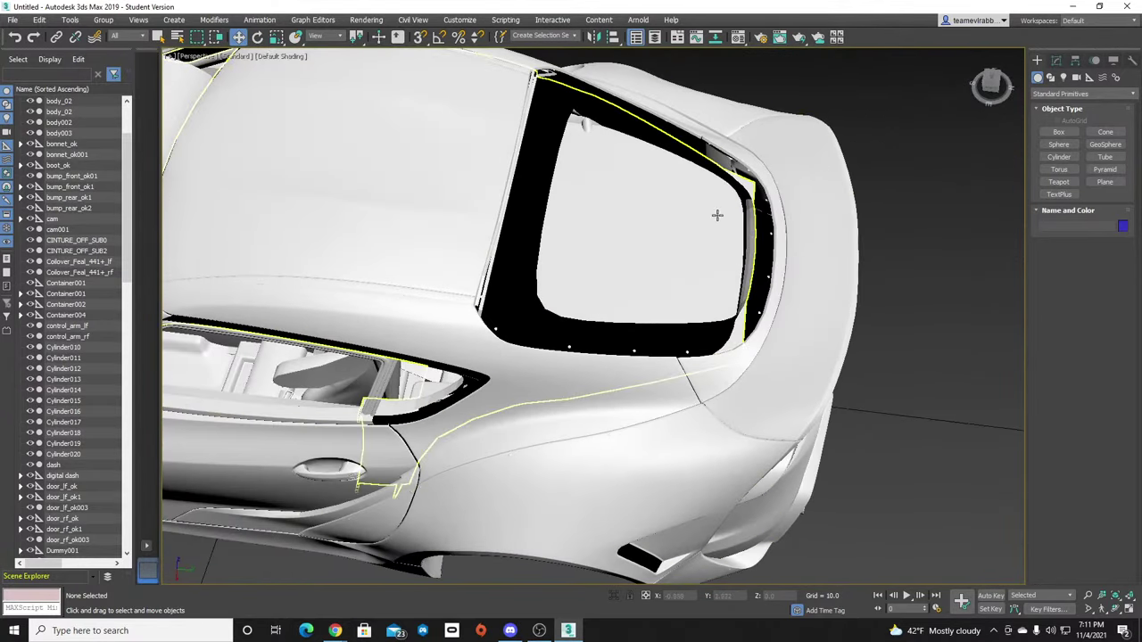
{"action": "left_click", "coordinate": [675, 259]}
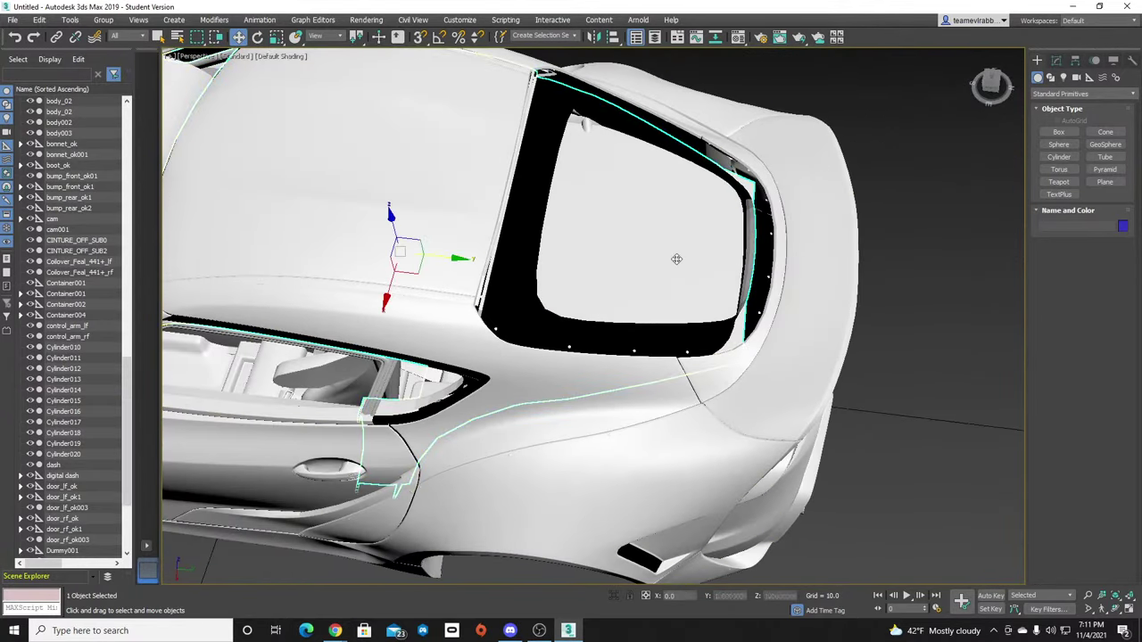
{"action": "left_click", "coordinate": [992, 89]}
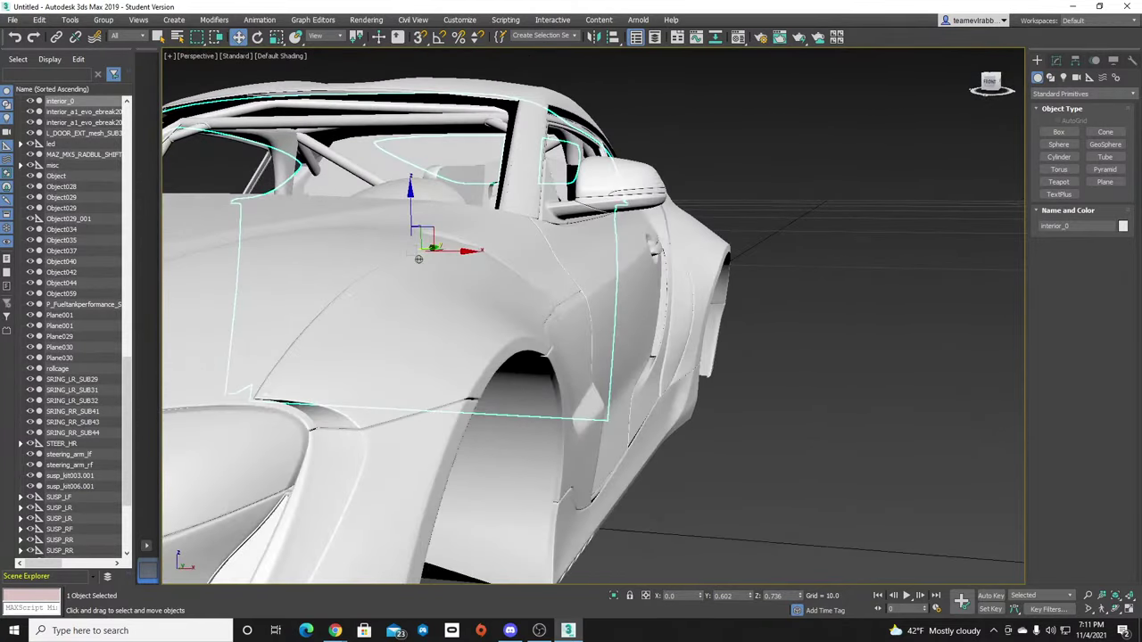
{"action": "middle_click_drag", "start_coordinate": [419, 259], "coordinate": [323, 314], "text": "alt"}
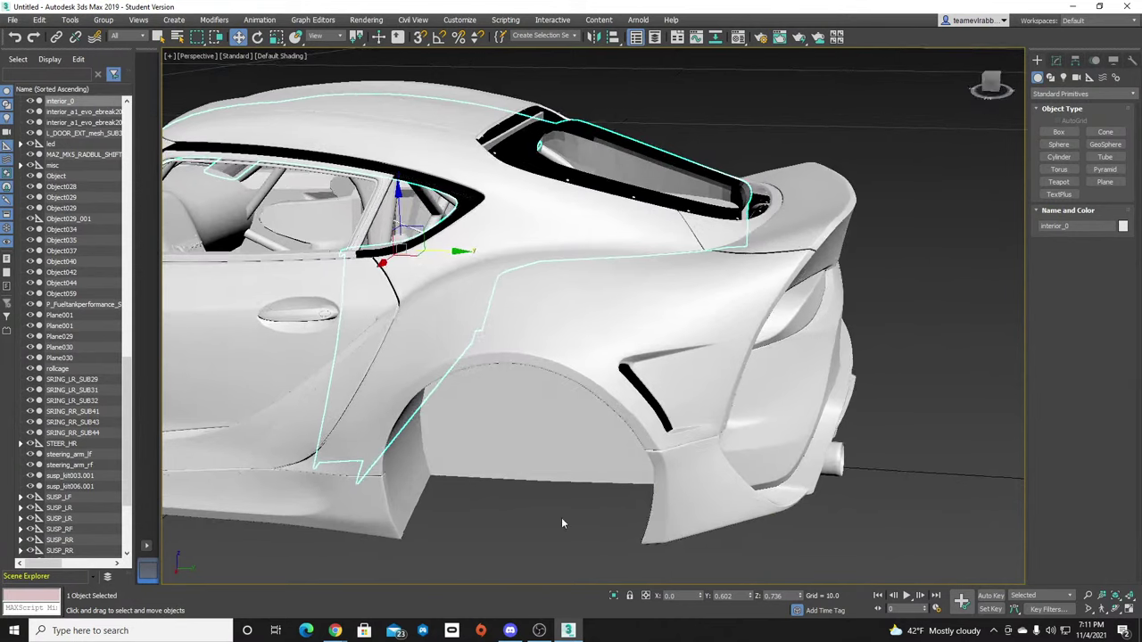
Isolate the interior_0 mesh and open it for vertex editing.
{"action": "left_click", "coordinate": [611, 595]}
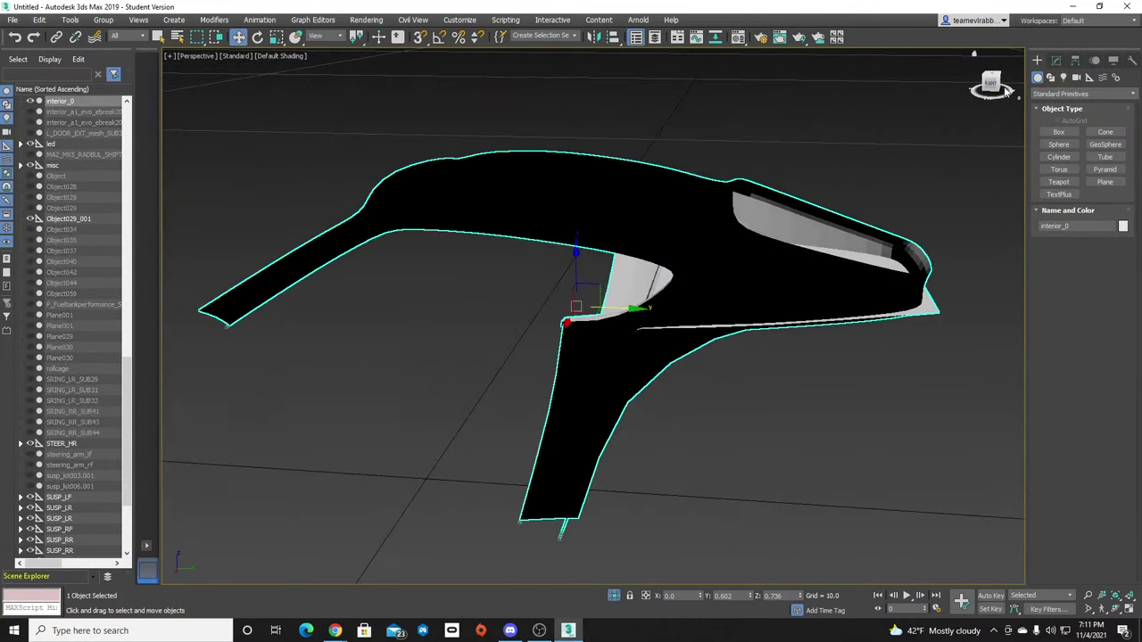
{"action": "mouse_move", "coordinate": [999, 87]}
{"action": "left_mouse_down"}
{"action": "mouse_move", "coordinate": [1017, 86]}
{"action": "mouse_move", "coordinate": [985, 100]}
{"action": "mouse_move", "coordinate": [997, 73]}
{"action": "mouse_move", "coordinate": [991, 87]}
{"action": "left_mouse_up"}
{"action": "key", "text": "alt+q"}
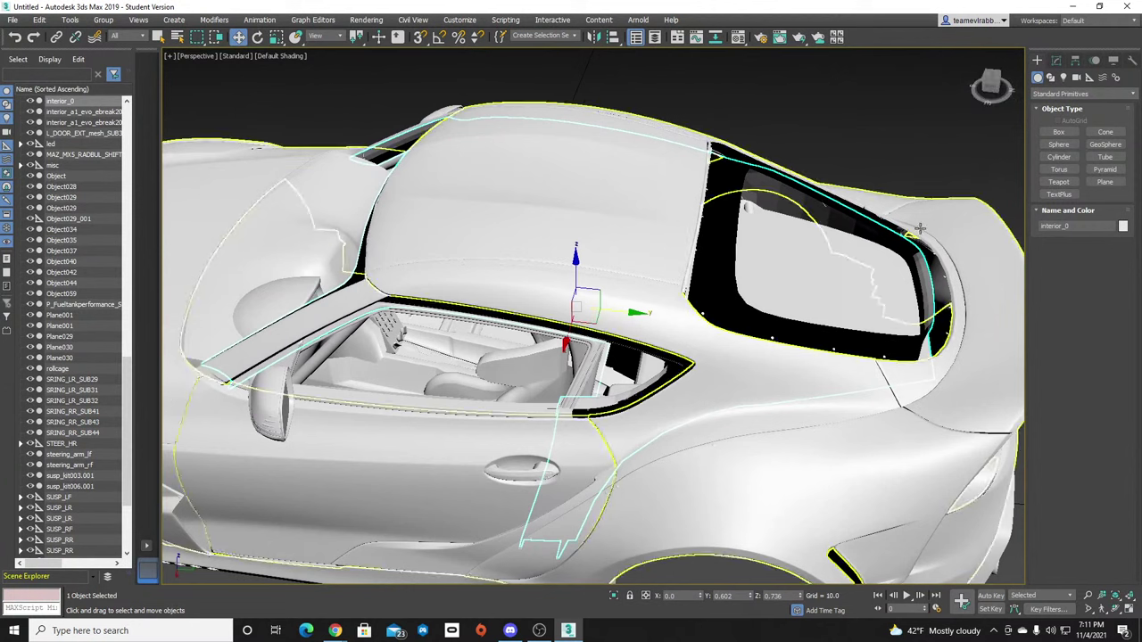
{"action": "left_click", "coordinate": [1056, 60]}
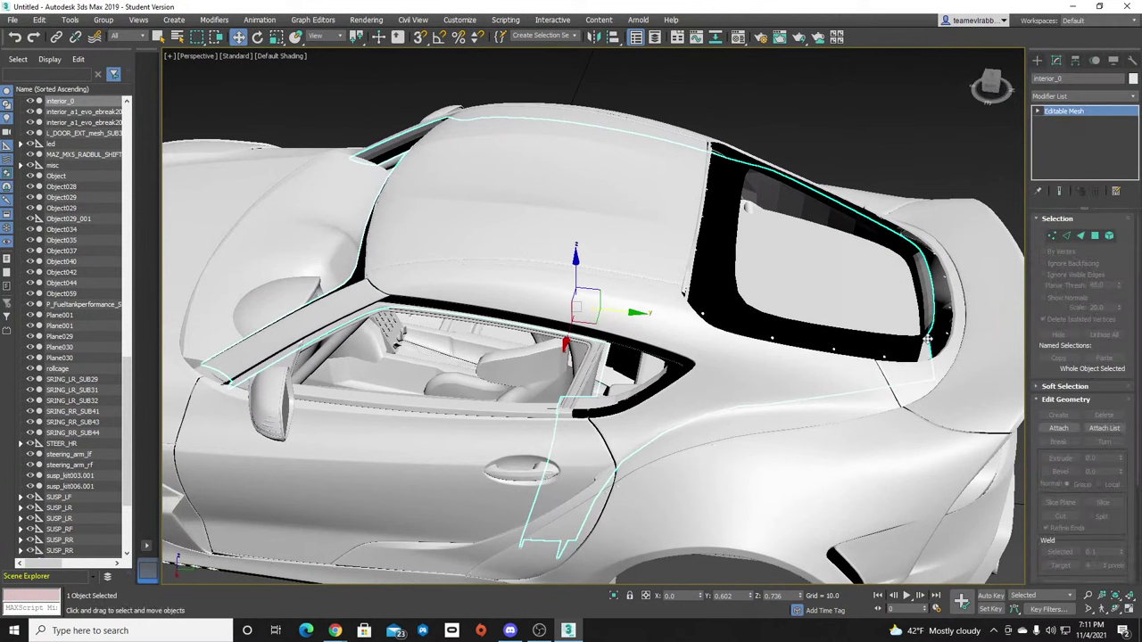
{"action": "left_click", "coordinate": [1059, 121]}
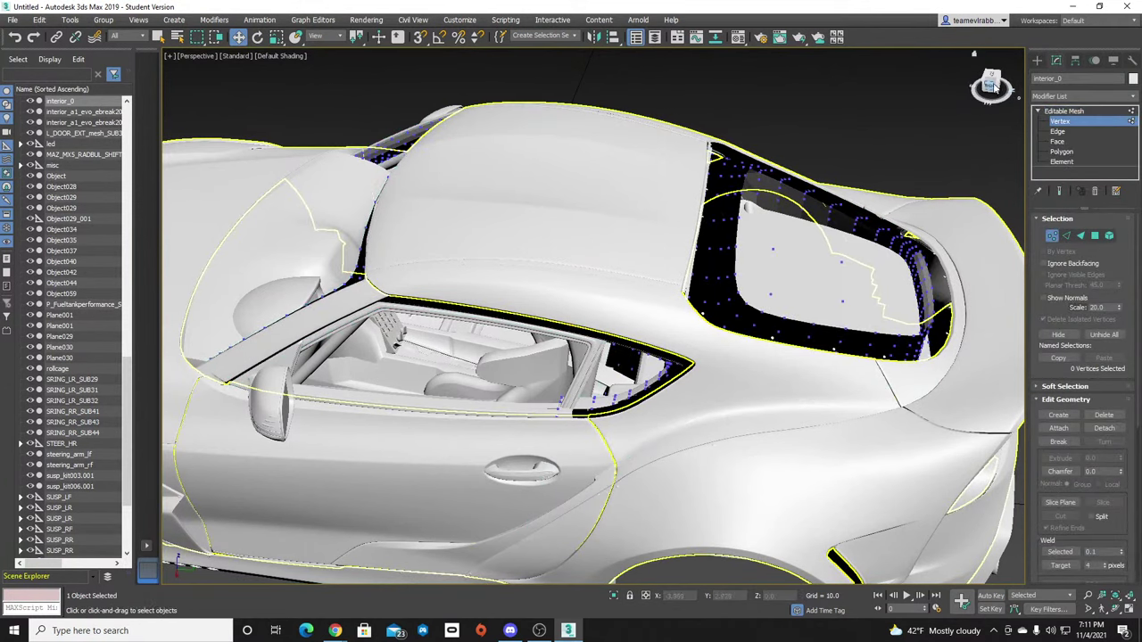
{"action": "mouse_move", "coordinate": [993, 86]}
{"action": "left_mouse_down"}
{"action": "mouse_move", "coordinate": [989, 97]}
{"action": "mouse_move", "coordinate": [961, 72]}
{"action": "mouse_move", "coordinate": [960, 95]}
{"action": "mouse_move", "coordinate": [991, 85]}
{"action": "left_mouse_up"}
{"action": "left_click", "coordinate": [615, 596]}
Select the vertices along interior_0's rearmost edge, including both corner vertices.
{"action": "scroll", "coordinate": [646, 539], "scroll_direction": "up", "scroll_amount": 5}
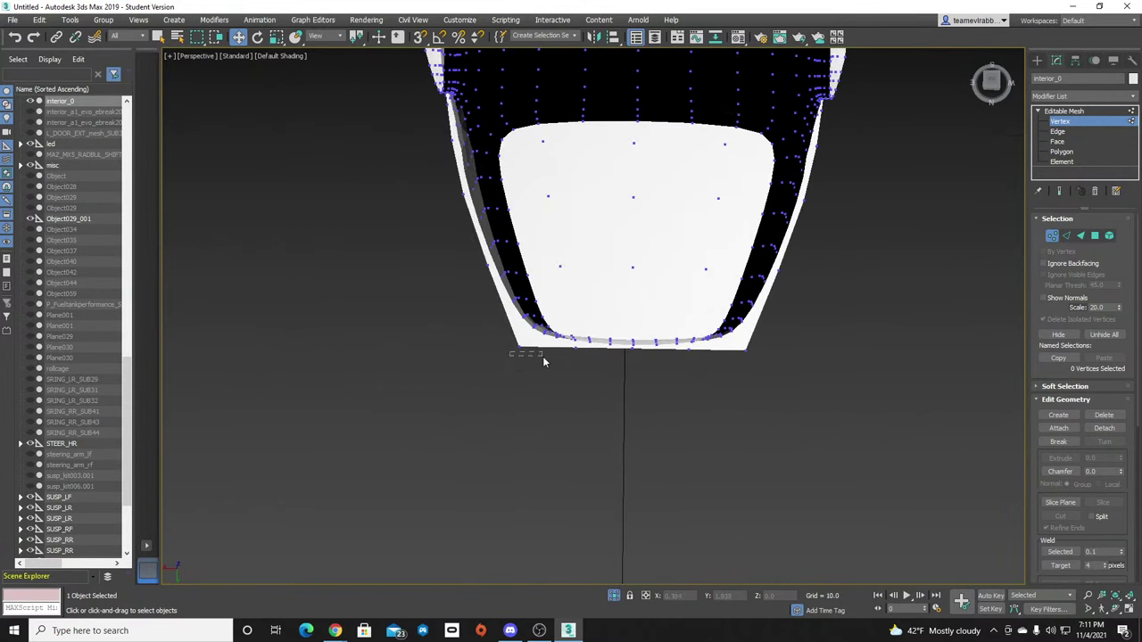
{"action": "left_click_drag", "start_coordinate": [807, 384], "coordinate": [805, 348]}
{"action": "left_click_drag", "start_coordinate": [498, 415], "coordinate": [678, 374]}
{"action": "left_click_drag", "start_coordinate": [816, 354], "coordinate": [817, 348]}
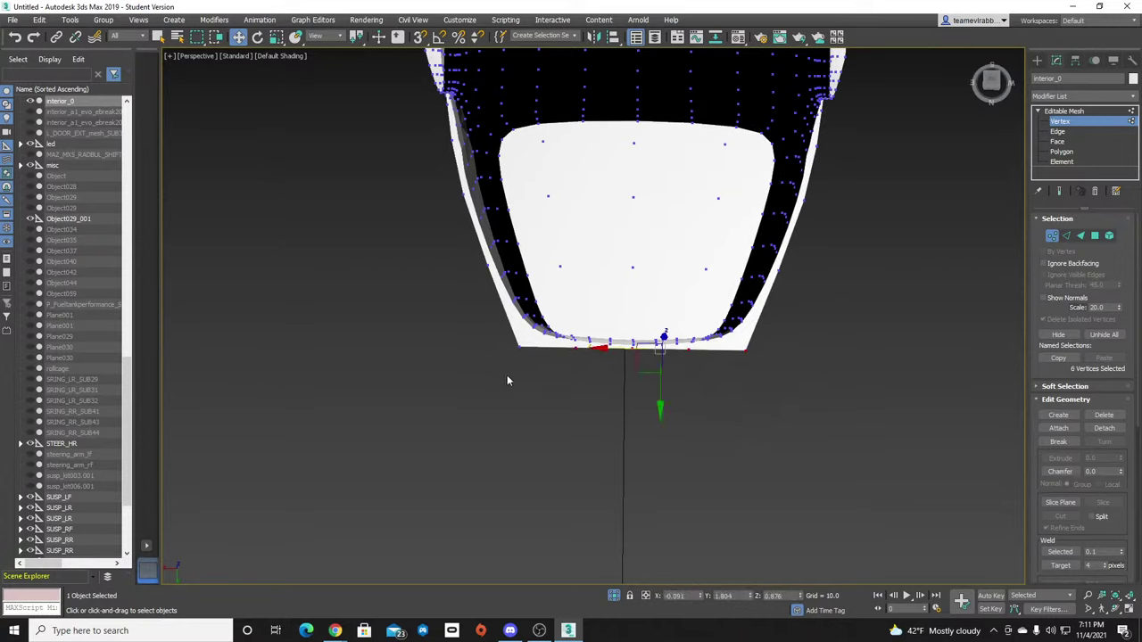
{"action": "left_click_drag", "start_coordinate": [478, 421], "coordinate": [830, 354]}
{"action": "left_click", "coordinate": [521, 347], "text": "ctrl"}
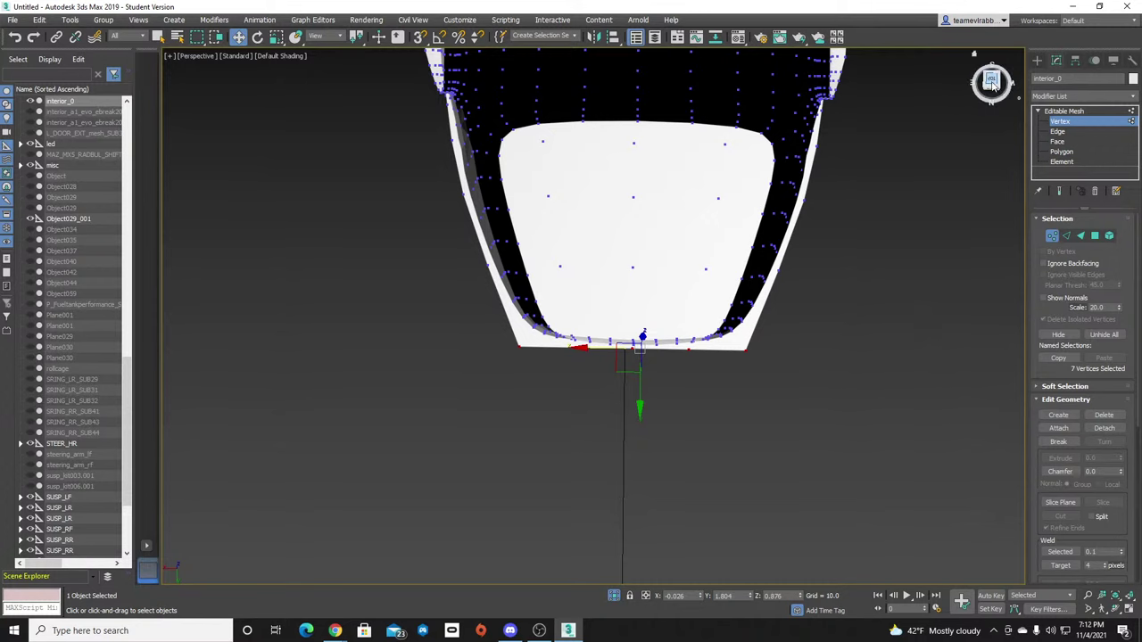
Add the nearest row of vertices on the white panel inside the rear window opening, plus its outer edge vertices, to the selection.
{"action": "left_click_drag", "start_coordinate": [992, 85], "coordinate": [998, 69]}
{"action": "middle_click_drag", "start_coordinate": [672, 222], "coordinate": [701, 331]}
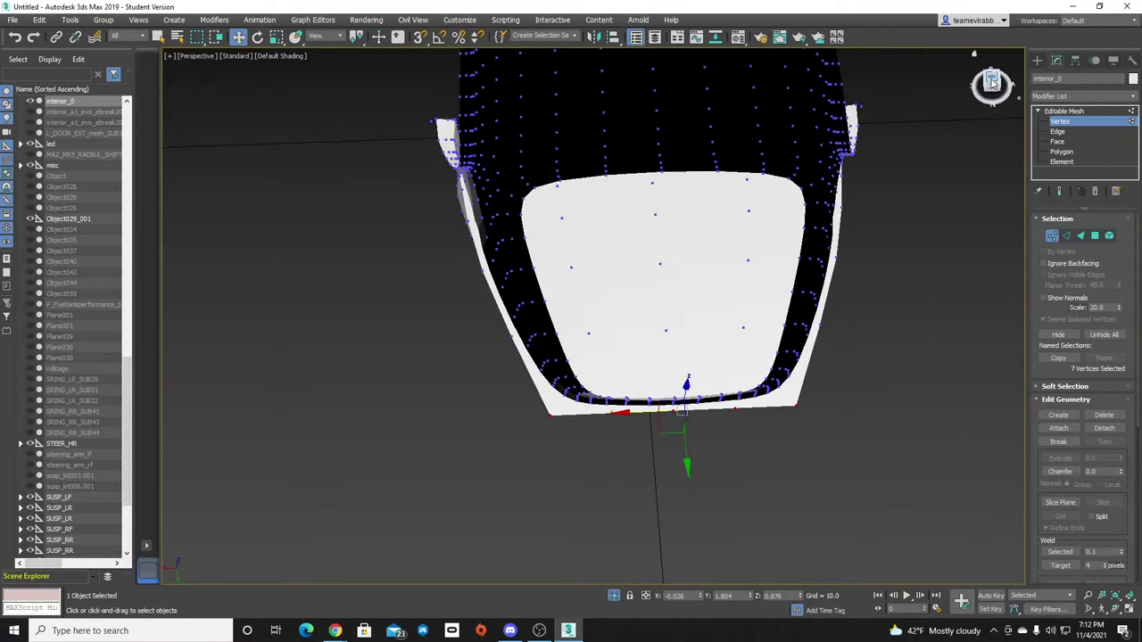
{"action": "mouse_move", "coordinate": [978, 81]}
{"action": "left_mouse_down"}
{"action": "mouse_move", "coordinate": [973, 96]}
{"action": "mouse_move", "coordinate": [967, 79]}
{"action": "mouse_move", "coordinate": [959, 89]}
{"action": "mouse_move", "coordinate": [974, 84]}
{"action": "left_mouse_up"}
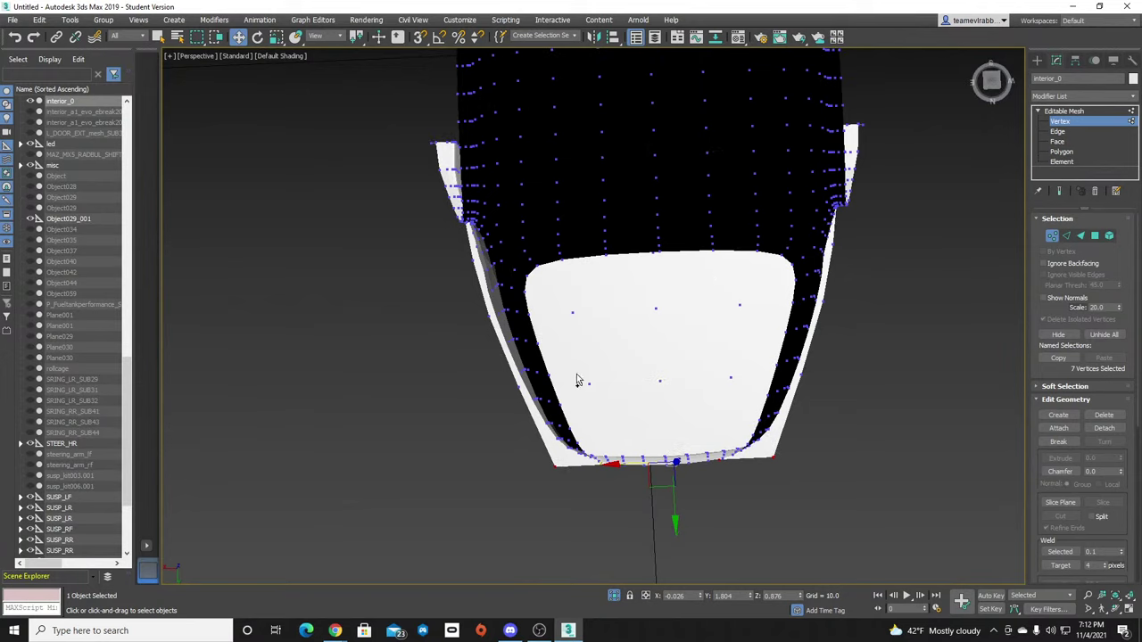
{"action": "left_click_drag", "start_coordinate": [577, 375], "coordinate": [754, 400]}
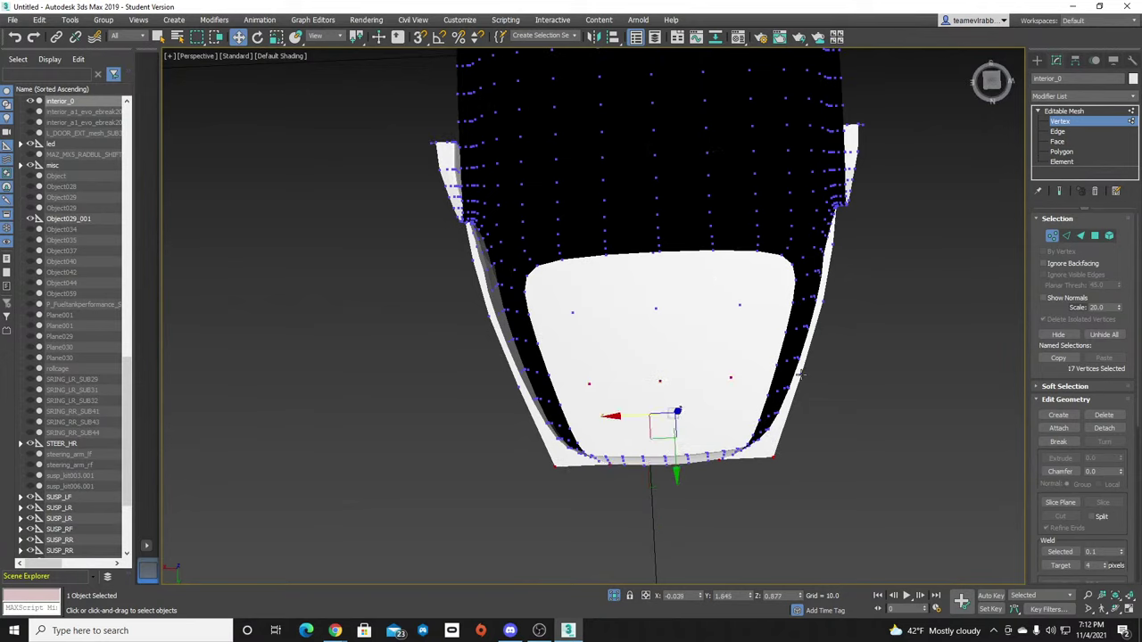
{"action": "left_click", "coordinate": [801, 374], "text": "ctrl"}
{"action": "left_click", "coordinate": [517, 387], "text": "ctrl"}
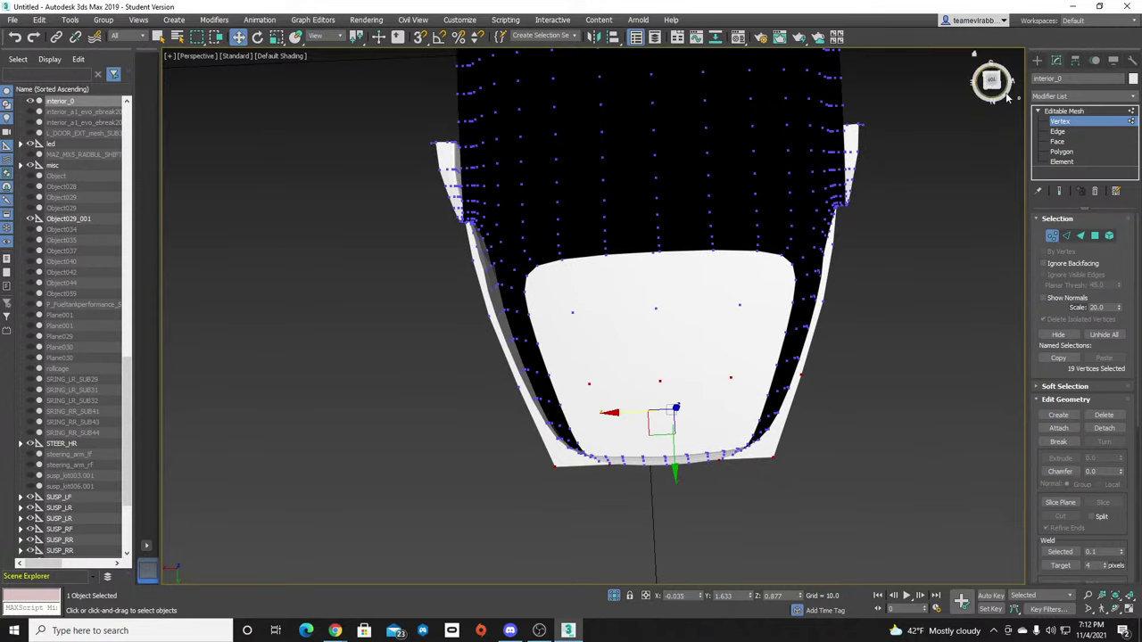
Extend the vertex selection to the next row forward on interior_0's rear panel, including the outer vertices on both sides.
{"action": "left_click_drag", "start_coordinate": [992, 82], "coordinate": [859, 154]}
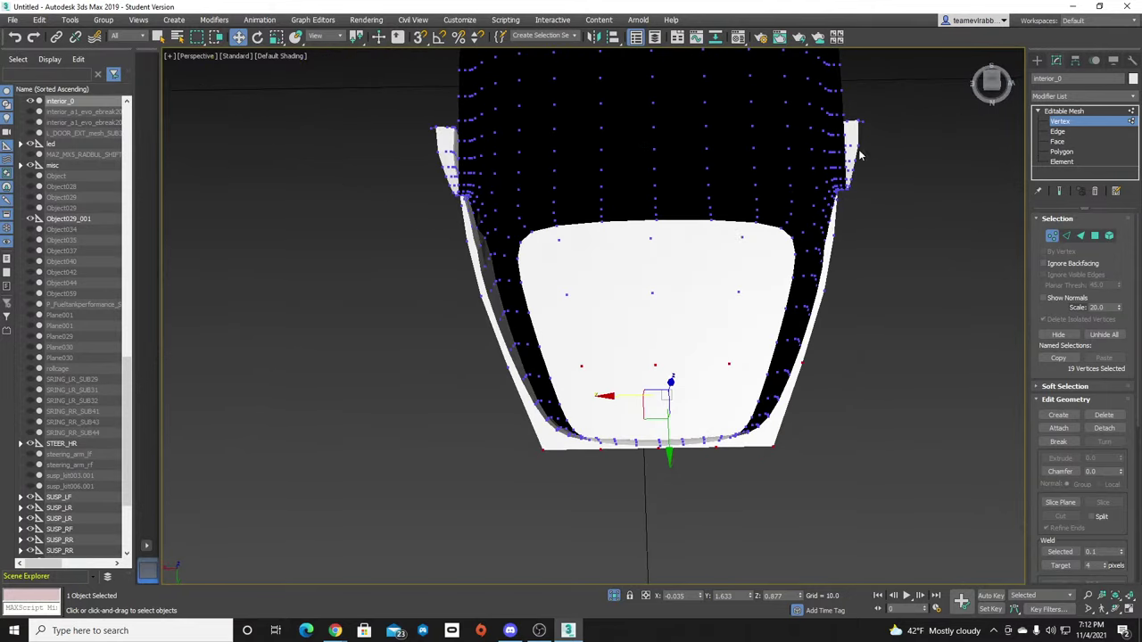
{"action": "left_click", "coordinate": [508, 369], "text": "ctrl"}
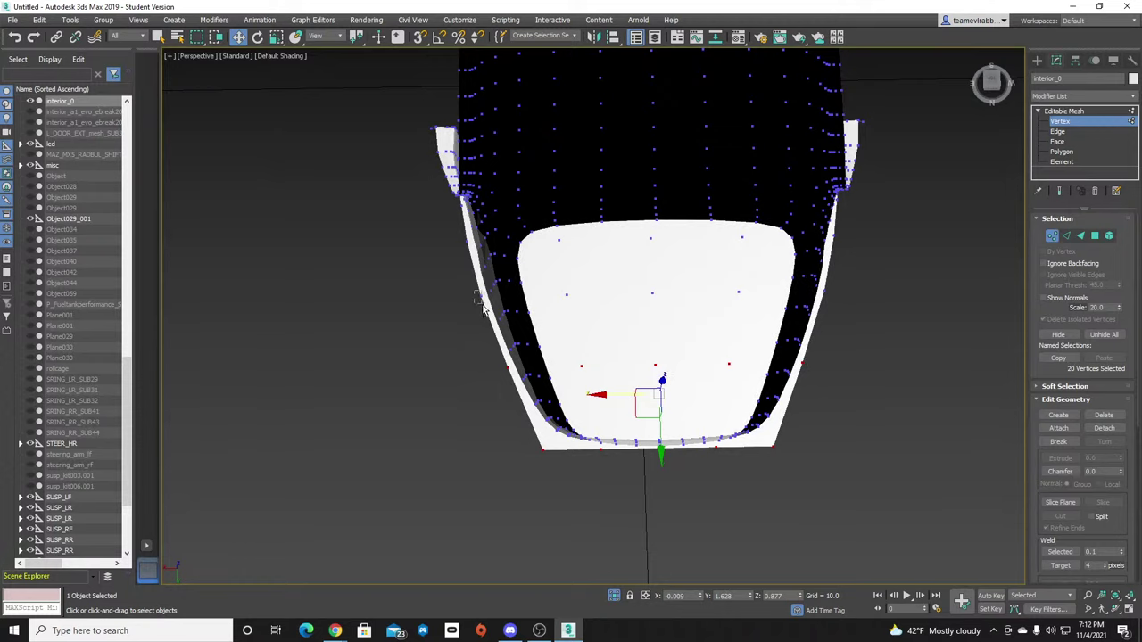
{"action": "left_click_drag", "start_coordinate": [553, 284], "coordinate": [761, 321], "text": "ctrl"}
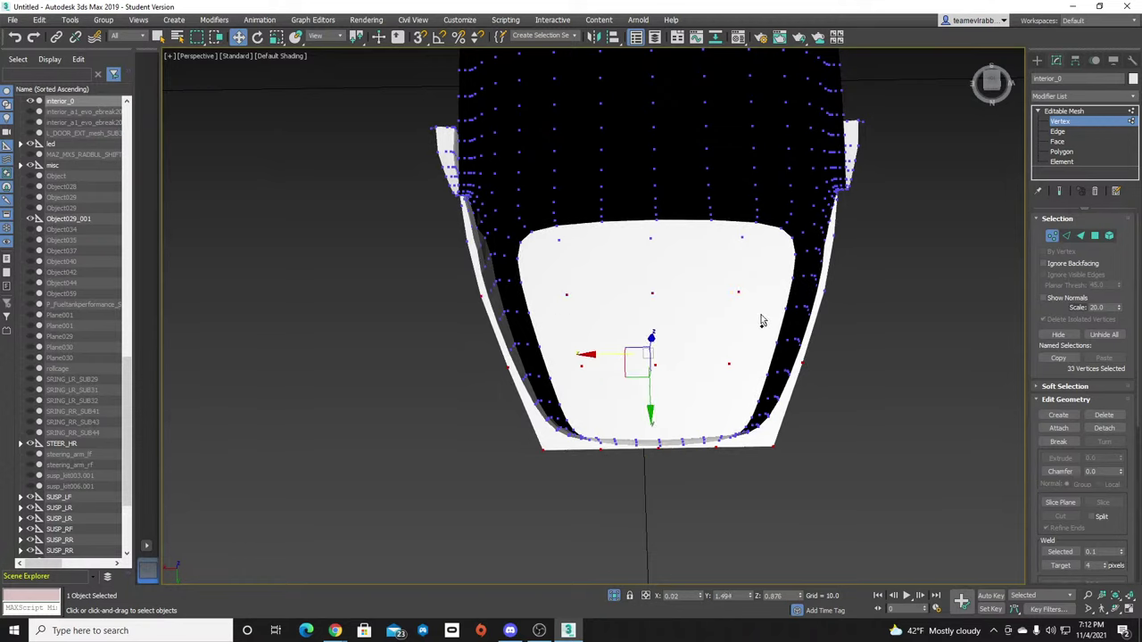
{"action": "left_click", "coordinate": [822, 294], "text": "ctrl"}
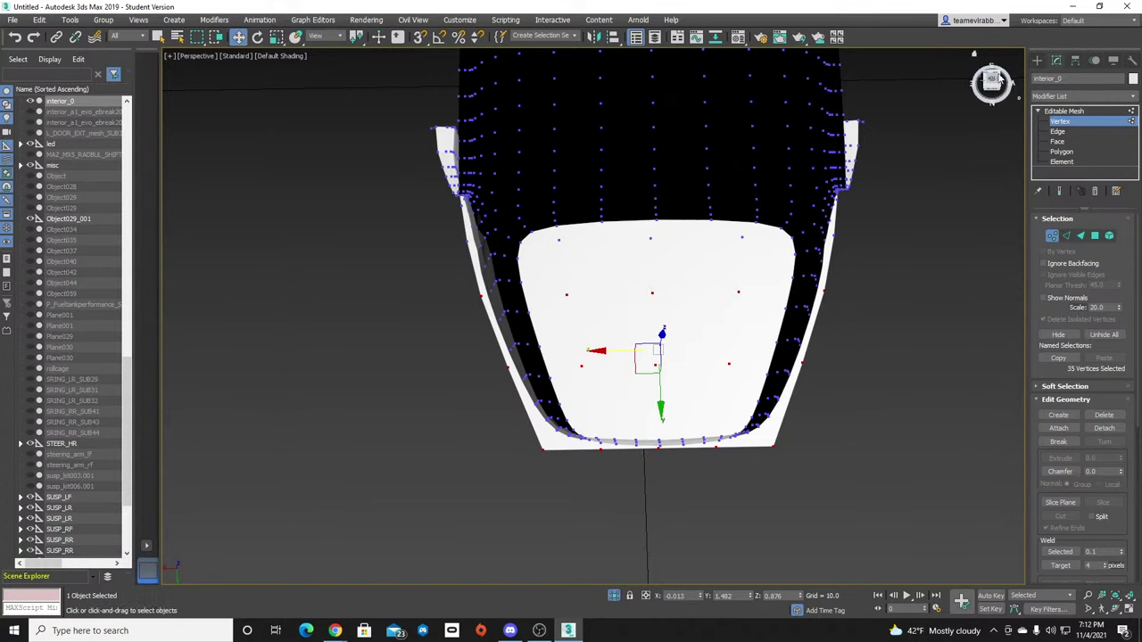
{"action": "key", "text": "ctrl+d"}
{"action": "left_click", "coordinate": [995, 82]}
{"action": "key", "text": "ctrl+z"}
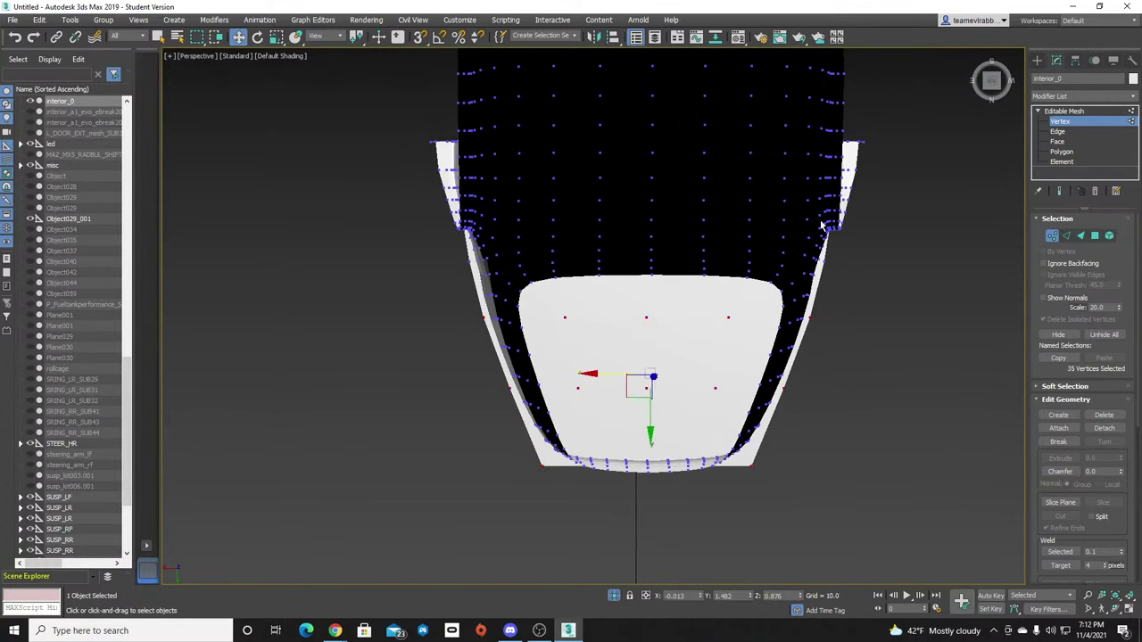
Show the whole car again, try lowering the selected rear panel vertices of interior_0 inside the rear window opening, and undo the move.
{"action": "left_click_drag", "start_coordinate": [993, 82], "coordinate": [1026, 44]}
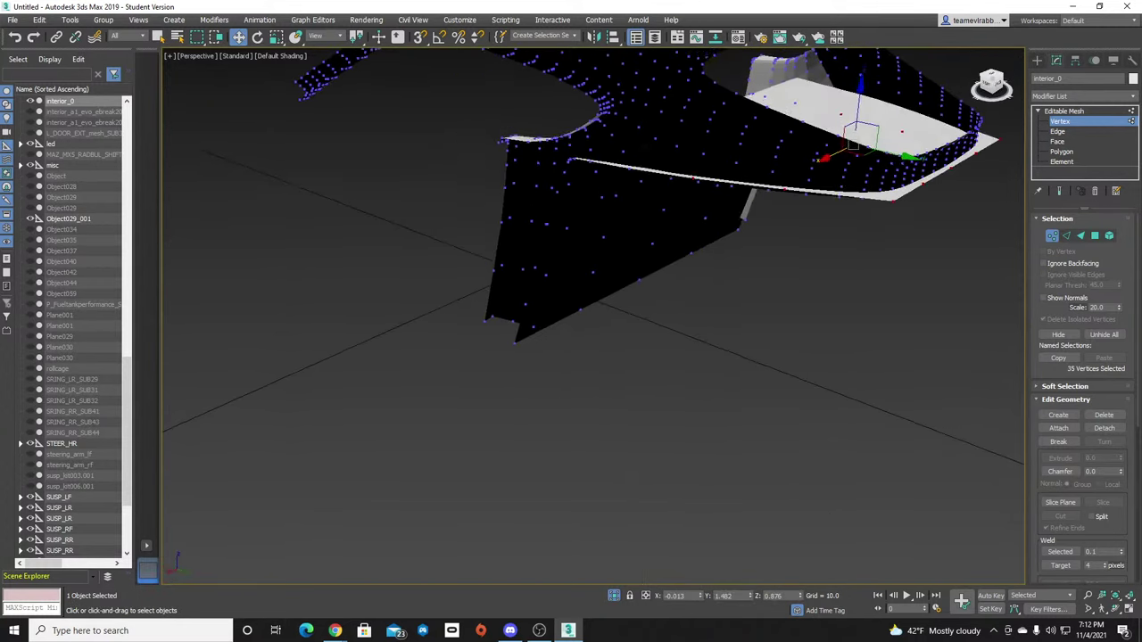
{"action": "middle_click_drag", "start_coordinate": [836, 161], "coordinate": [718, 273]}
{"action": "left_click", "coordinate": [614, 595]}
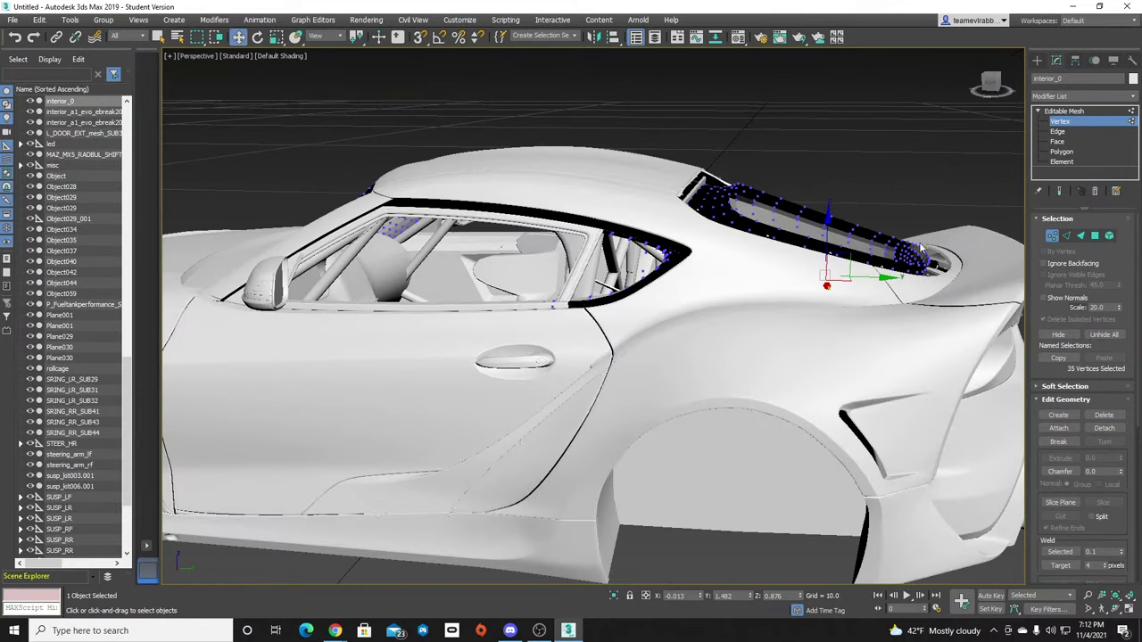
{"action": "left_click_drag", "start_coordinate": [991, 80], "coordinate": [947, 157]}
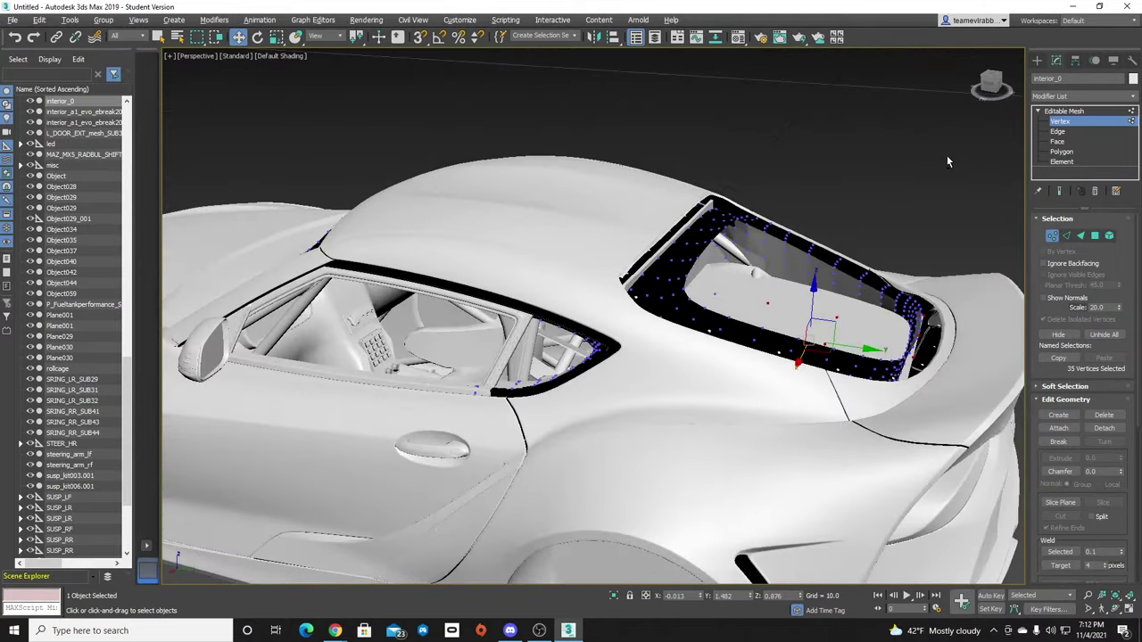
{"action": "middle_click_drag", "start_coordinate": [960, 244], "coordinate": [892, 255]}
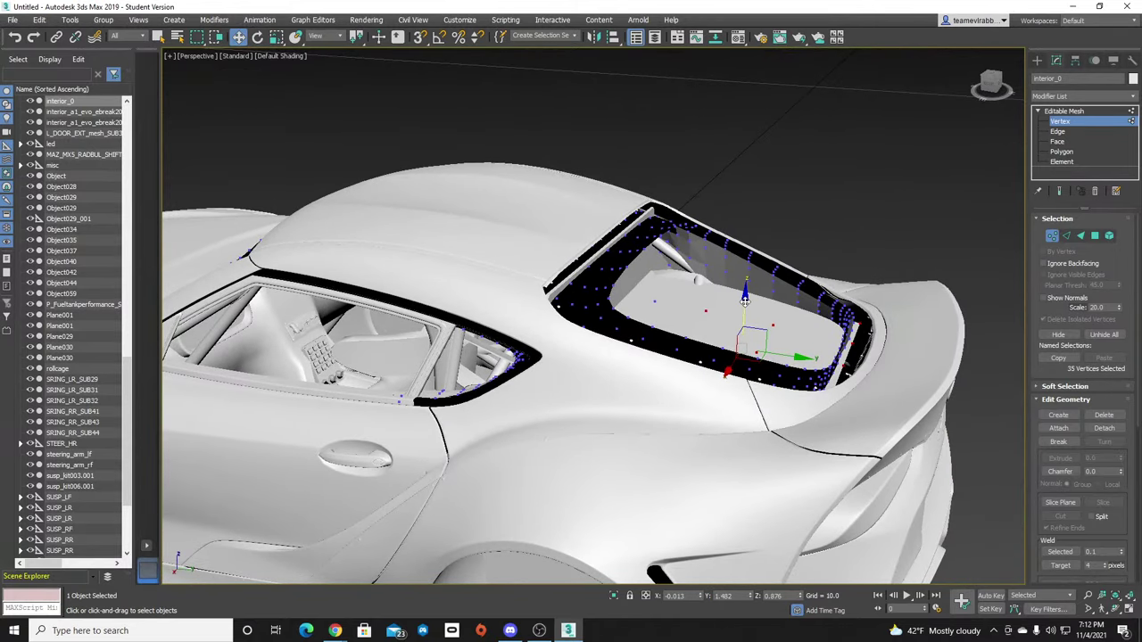
{"action": "left_click_drag", "start_coordinate": [745, 301], "coordinate": [754, 325]}
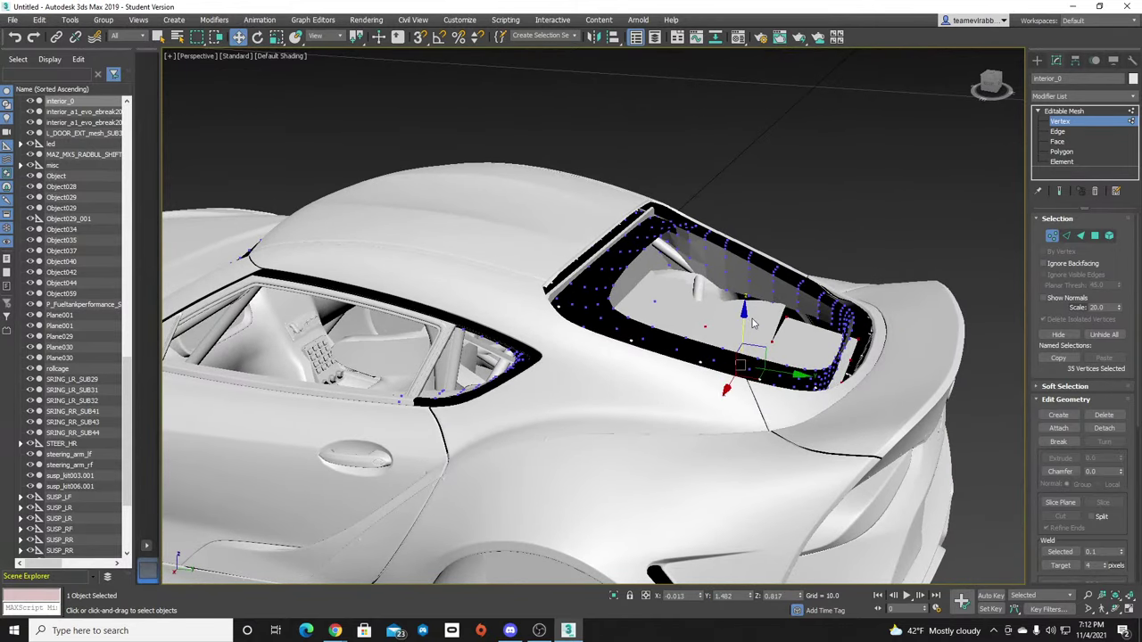
{"action": "key", "text": "ctrl+z"}
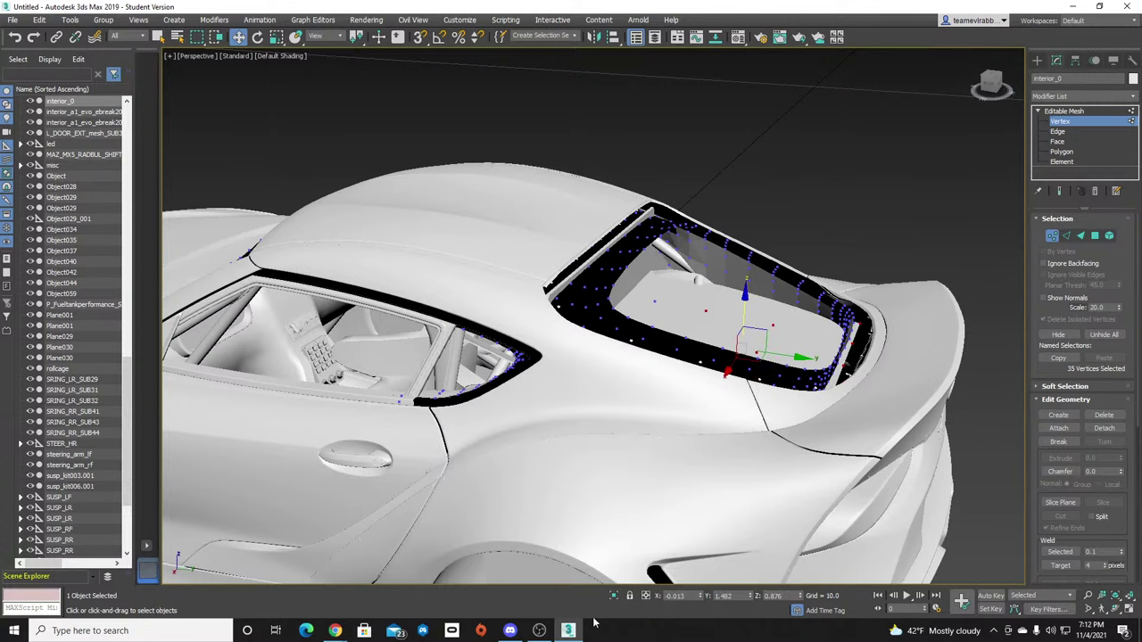
Isolate interior_0 again and clear its vertex selection.
{"action": "left_click", "coordinate": [613, 596]}
{"action": "left_click_drag", "start_coordinate": [988, 86], "coordinate": [935, 102]}
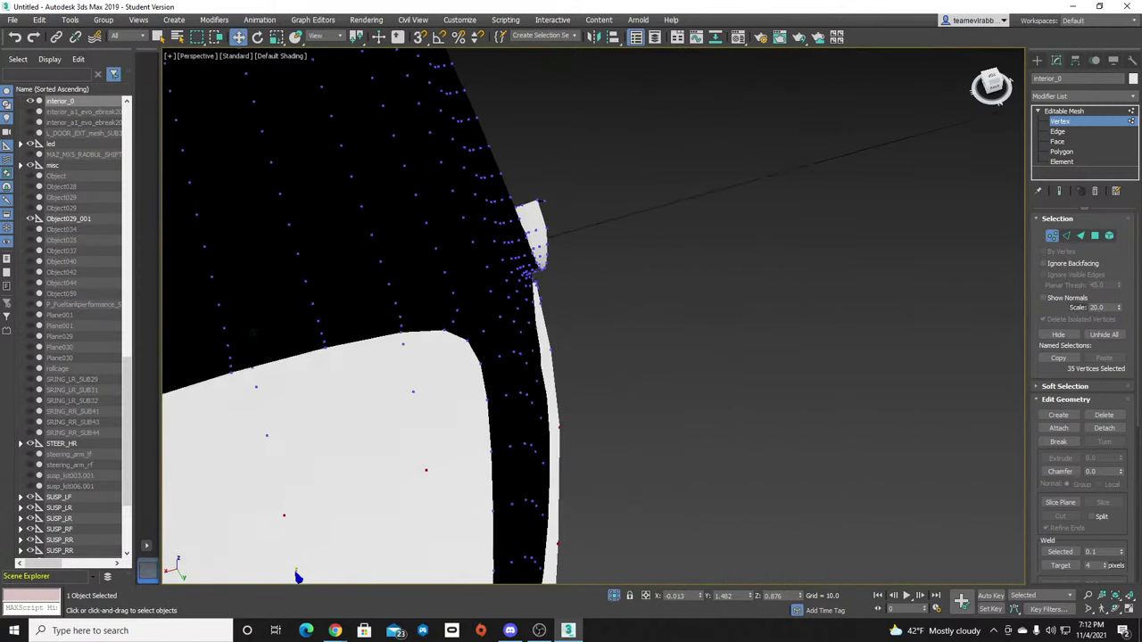
{"action": "left_click_drag", "start_coordinate": [254, 331], "coordinate": [250, 329]}
{"action": "left_click", "coordinate": [988, 90]}
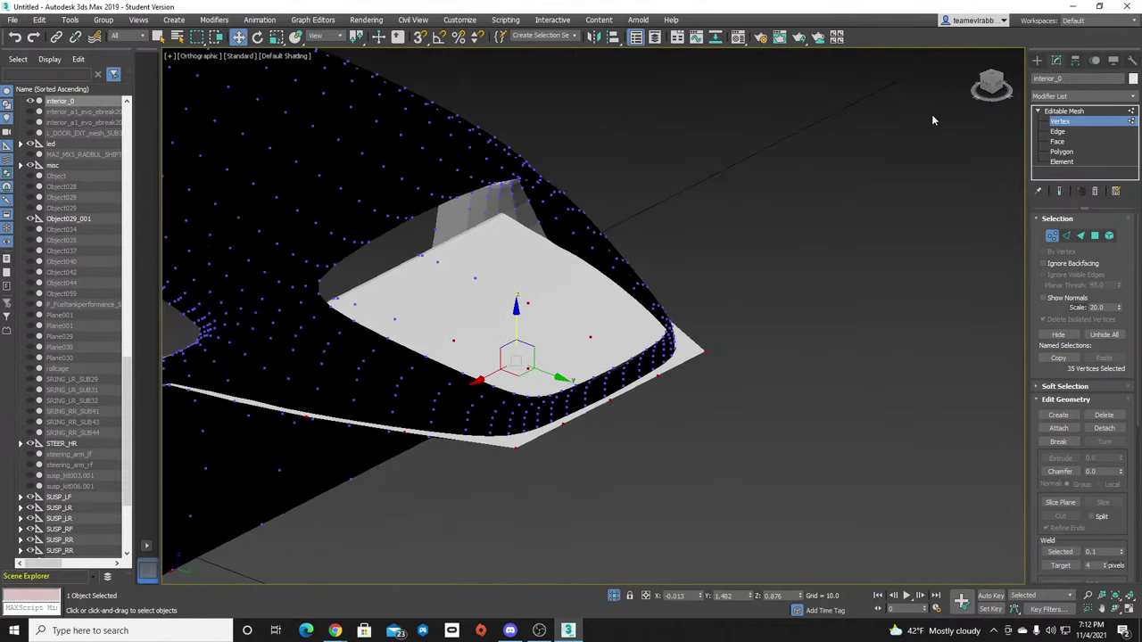
{"action": "mouse_move", "coordinate": [990, 85]}
{"action": "left_mouse_down"}
{"action": "mouse_move", "coordinate": [1012, 77]}
{"action": "mouse_move", "coordinate": [992, 77]}
{"action": "left_mouse_up"}
{"action": "left_click", "coordinate": [830, 206]}
Show the whole car and inspect how interior_0's rear panel sits inside the rear window opening.
{"action": "left_click", "coordinate": [613, 596]}
{"action": "scroll", "coordinate": [778, 344], "scroll_direction": "down", "scroll_amount": 5}
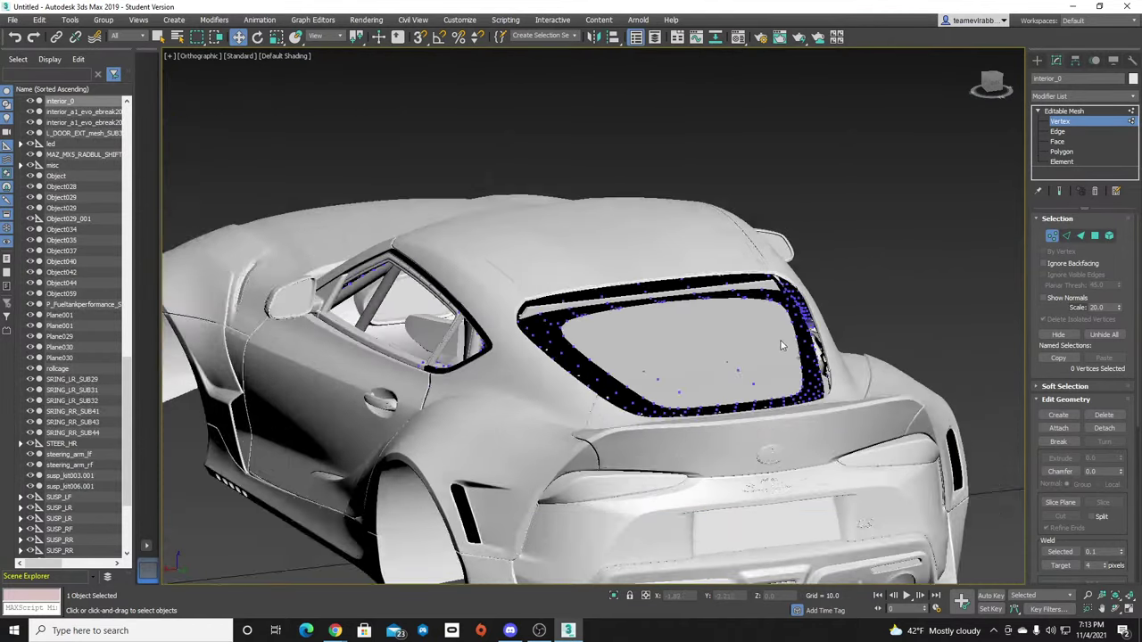
{"action": "scroll", "coordinate": [726, 357], "scroll_direction": "up", "scroll_amount": 5}
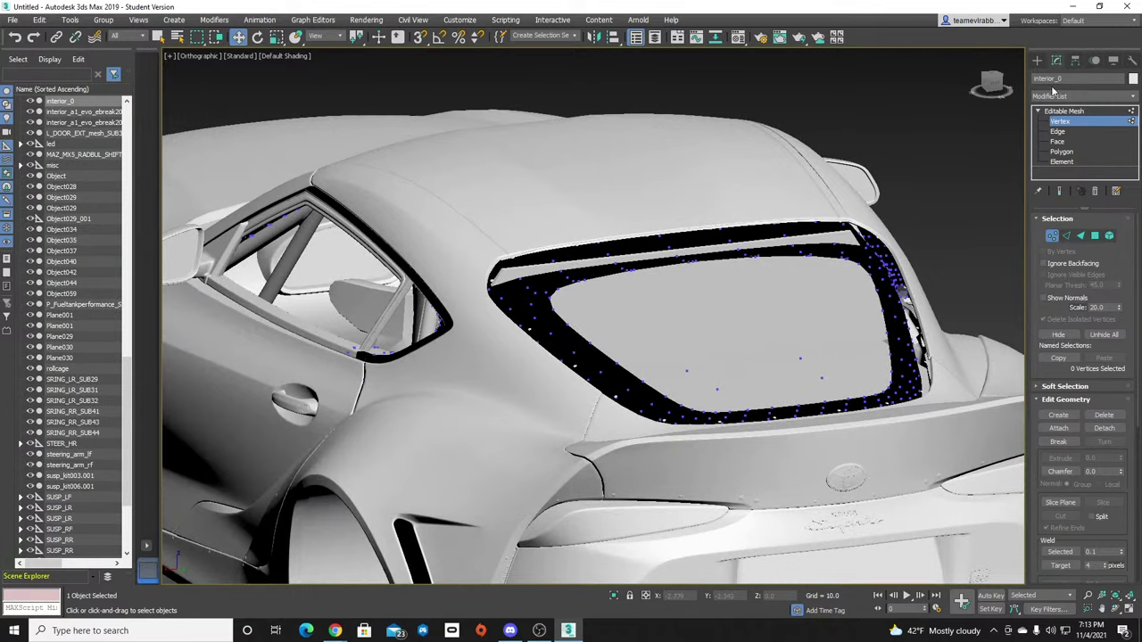
{"action": "mouse_move", "coordinate": [993, 82]}
{"action": "left_mouse_down"}
{"action": "mouse_move", "coordinate": [971, 81]}
{"action": "mouse_move", "coordinate": [987, 83]}
{"action": "left_mouse_up"}
{"action": "scroll", "coordinate": [877, 359], "scroll_direction": "down", "scroll_amount": 5}
{"action": "scroll", "coordinate": [825, 398], "scroll_direction": "up", "scroll_amount": 4}
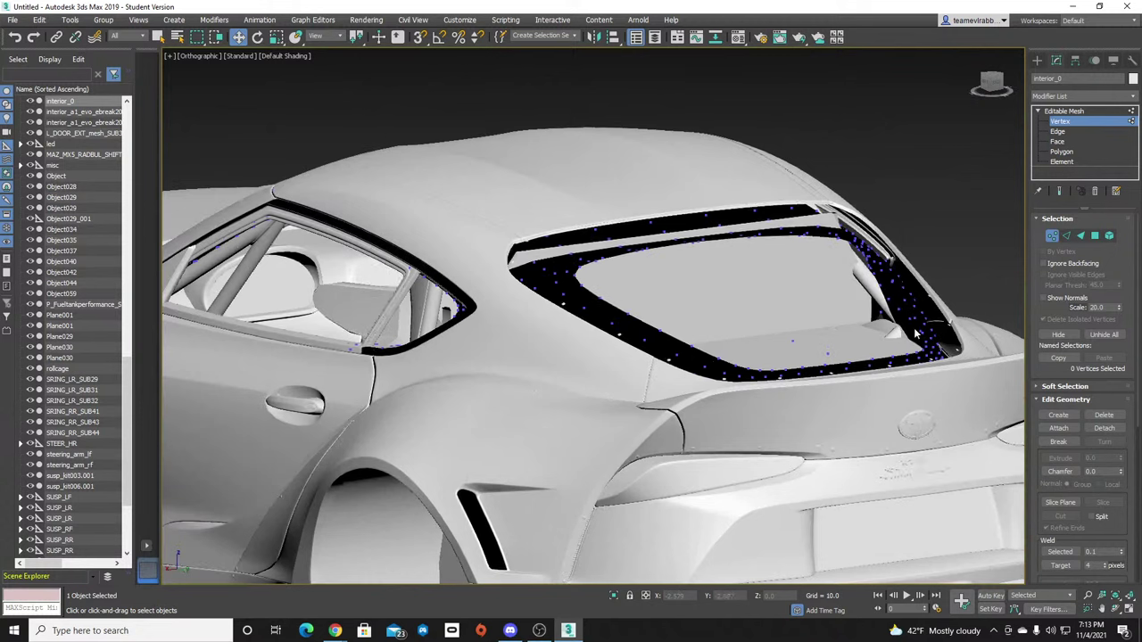
Preview the shaded car in Material Color, return it to Object Color, and view the rear window area.
{"action": "left_click", "coordinate": [1112, 60]}
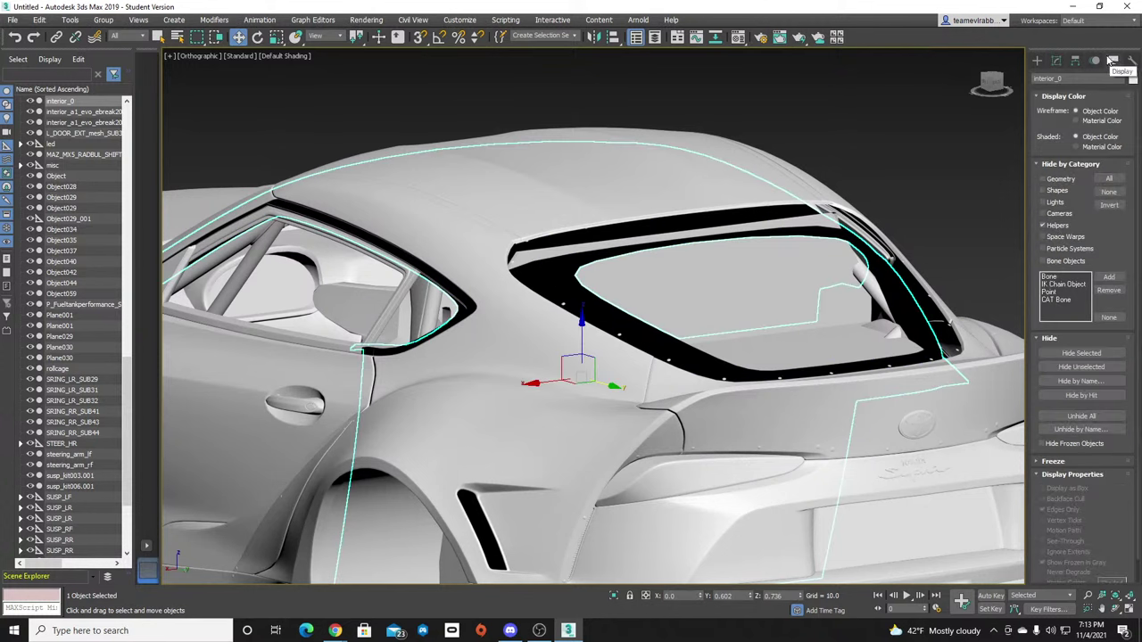
{"action": "left_click", "coordinate": [1077, 146]}
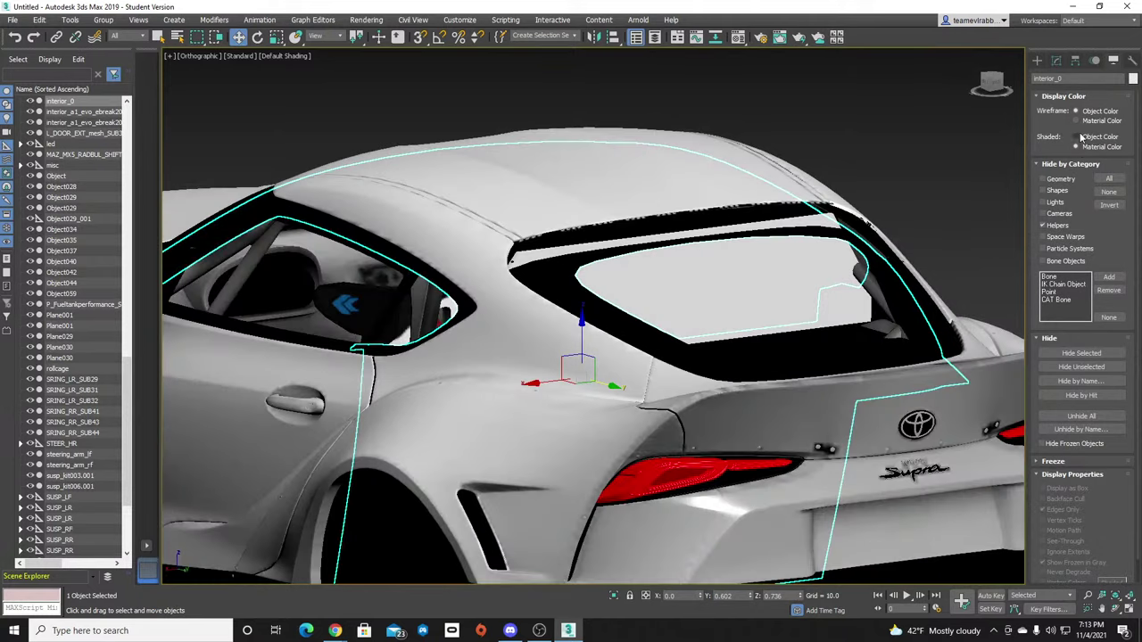
{"action": "left_click", "coordinate": [1080, 137]}
{"action": "left_click", "coordinate": [991, 83]}
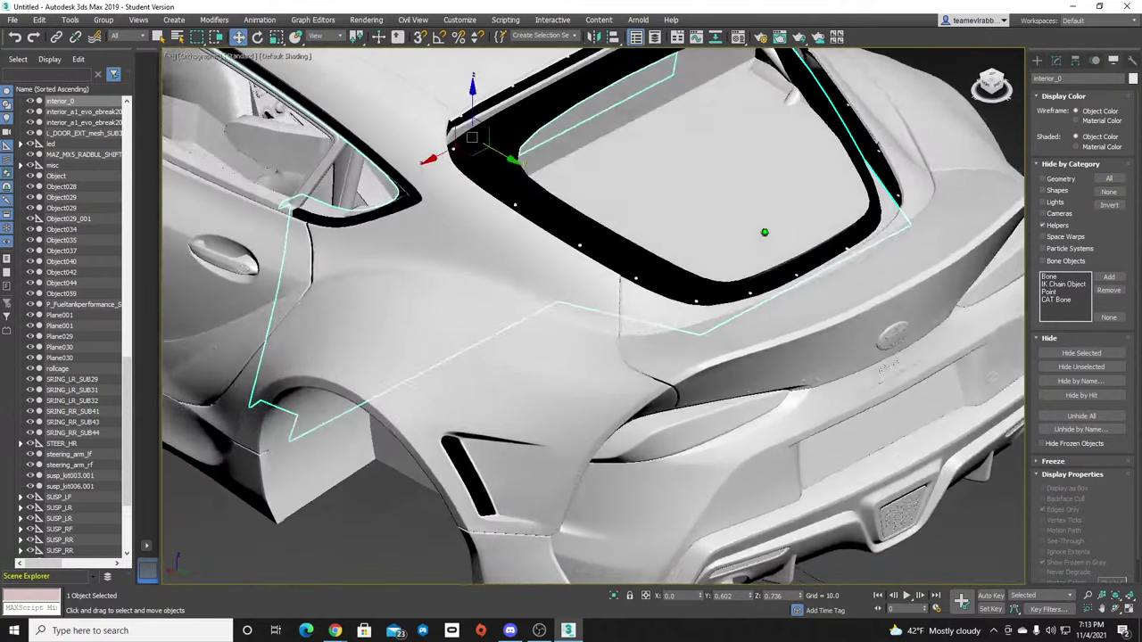
{"action": "mouse_move", "coordinate": [990, 94]}
{"action": "left_mouse_down"}
{"action": "mouse_move", "coordinate": [1003, 85]}
{"action": "mouse_move", "coordinate": [990, 86]}
{"action": "left_mouse_up"}
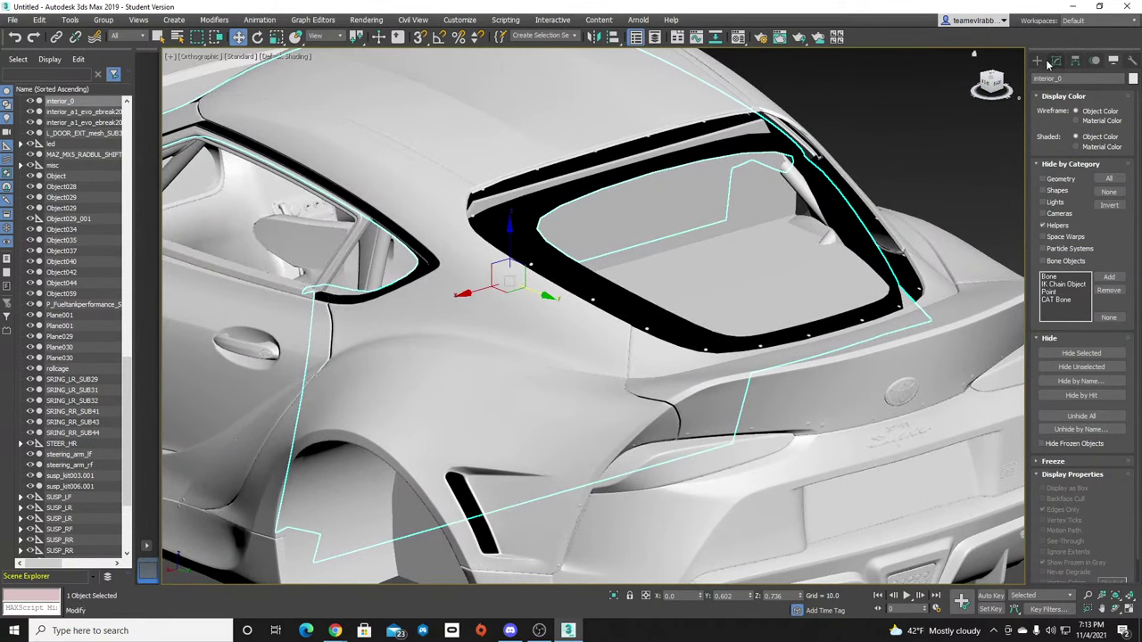
Compare interior_0 in isolation with the full car body in perspective, examining the panel behind the rear window.
{"action": "left_click", "coordinate": [613, 596]}
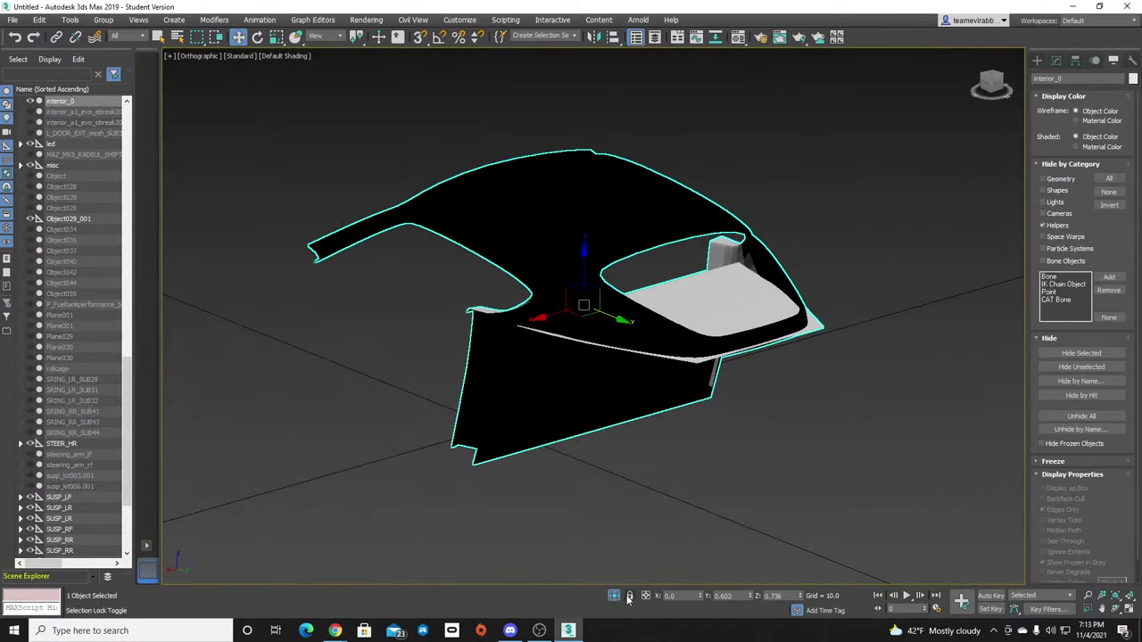
{"action": "left_click", "coordinate": [1057, 60]}
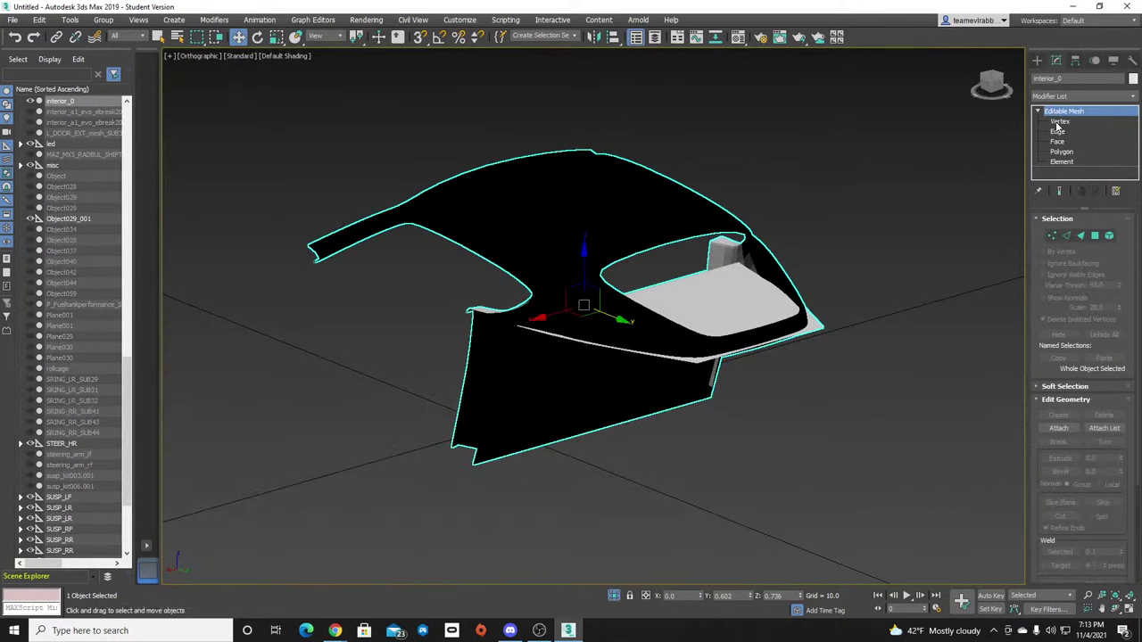
{"action": "key", "text": "alt+q"}
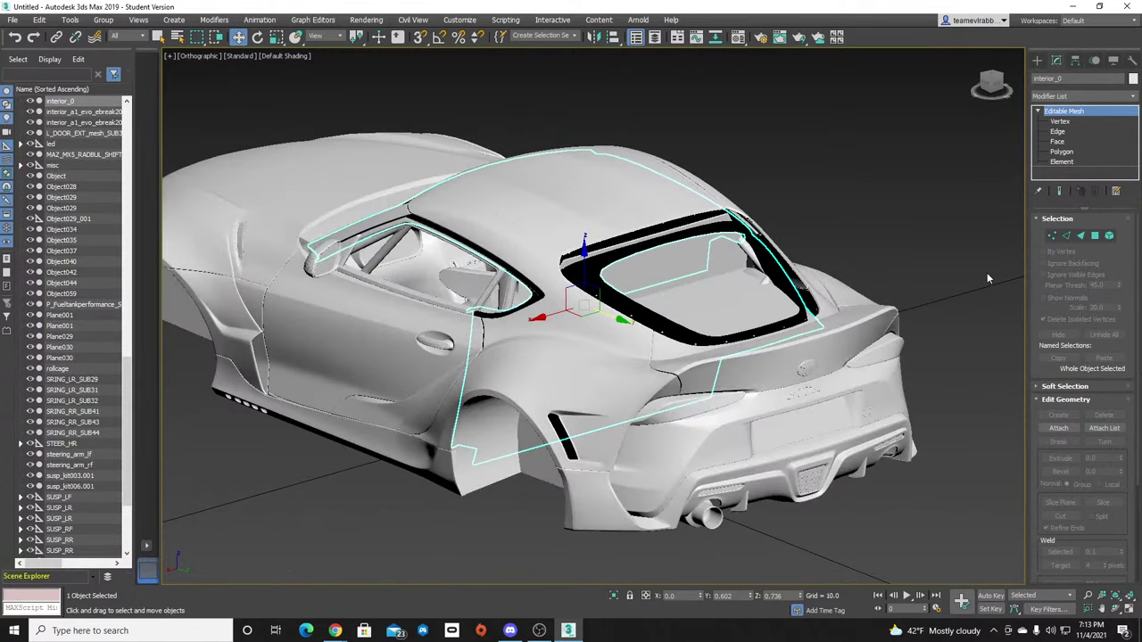
{"action": "key", "text": "p"}
{"action": "middle_click_drag", "start_coordinate": [960, 160], "coordinate": [841, 208]}
{"action": "scroll", "coordinate": [841, 209], "scroll_direction": "down", "scroll_amount": 5}
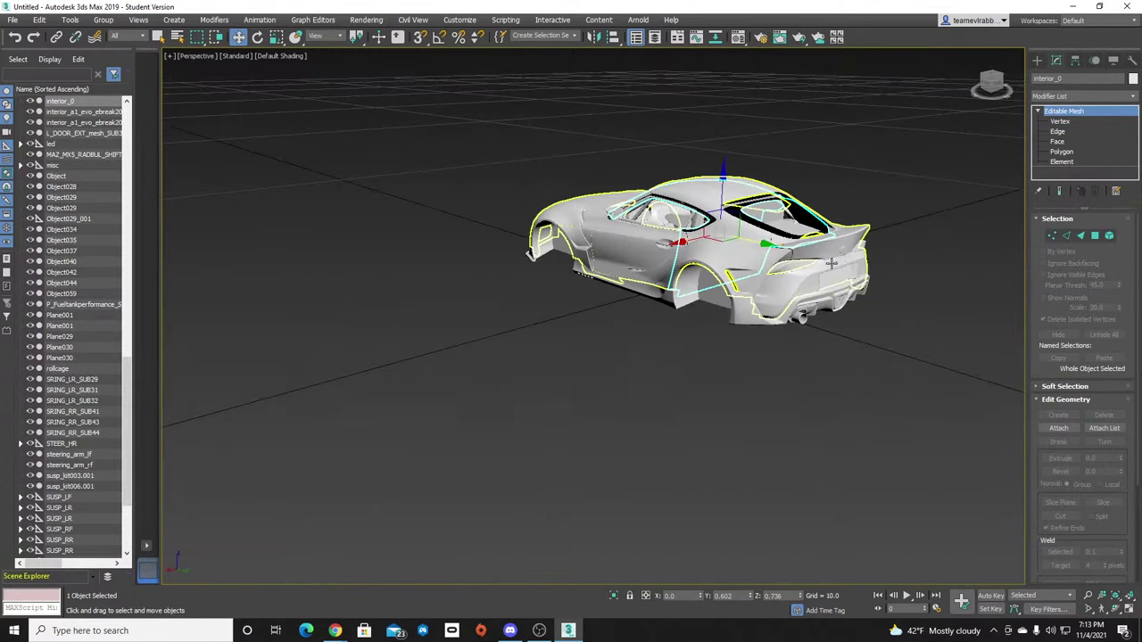
{"action": "scroll", "coordinate": [843, 241], "scroll_direction": "up", "scroll_amount": 5}
{"action": "middle_click_drag", "start_coordinate": [629, 112], "coordinate": [529, 176], "text": "alt"}
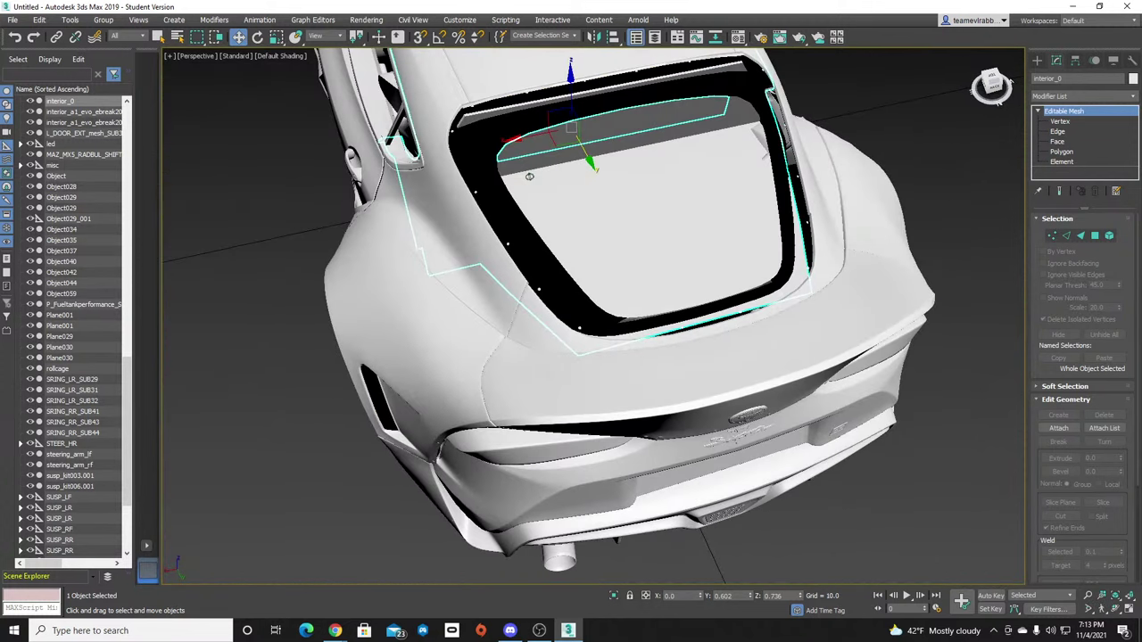
Isolate interior_0 once more and open it for vertex editing.
{"action": "left_click", "coordinate": [614, 596]}
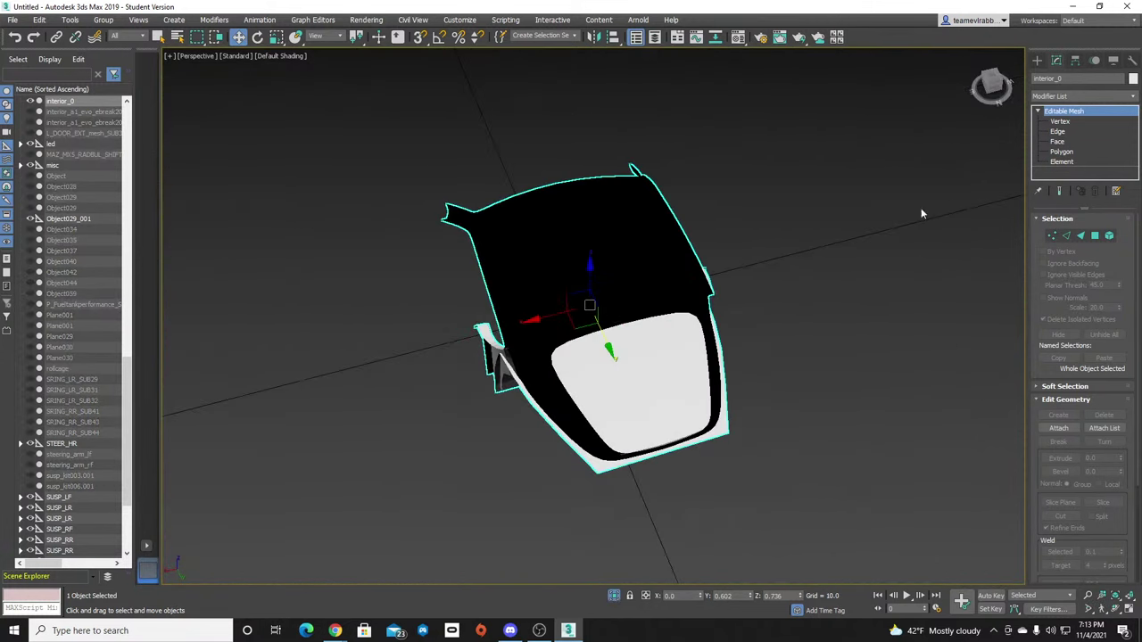
{"action": "left_click", "coordinate": [990, 87]}
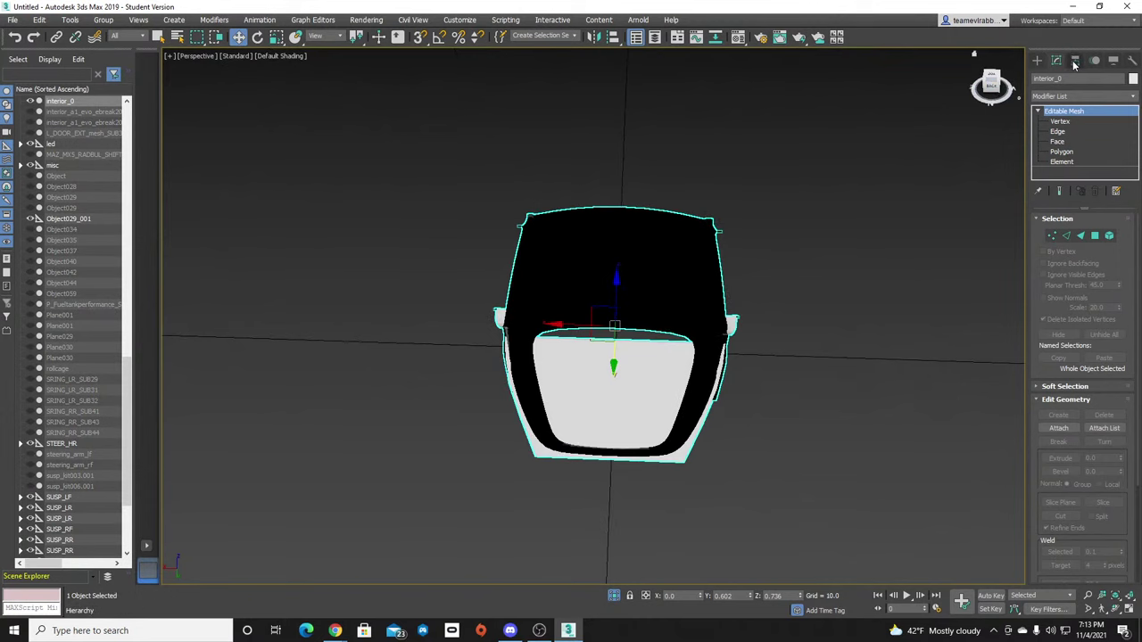
{"action": "left_click", "coordinate": [1059, 122]}
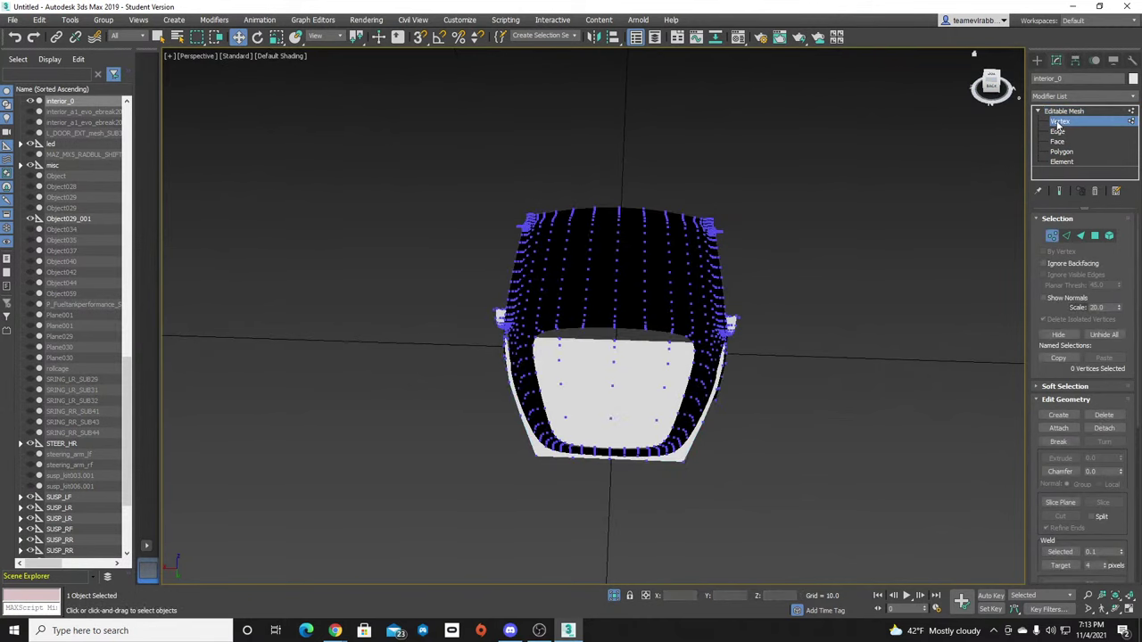
Select interior_0's rearmost edge vertices and the next two rows forward on the white rear panel, including the outer vertices on both sides.
{"action": "middle_click_drag", "start_coordinate": [553, 348], "coordinate": [566, 312], "text": "alt"}
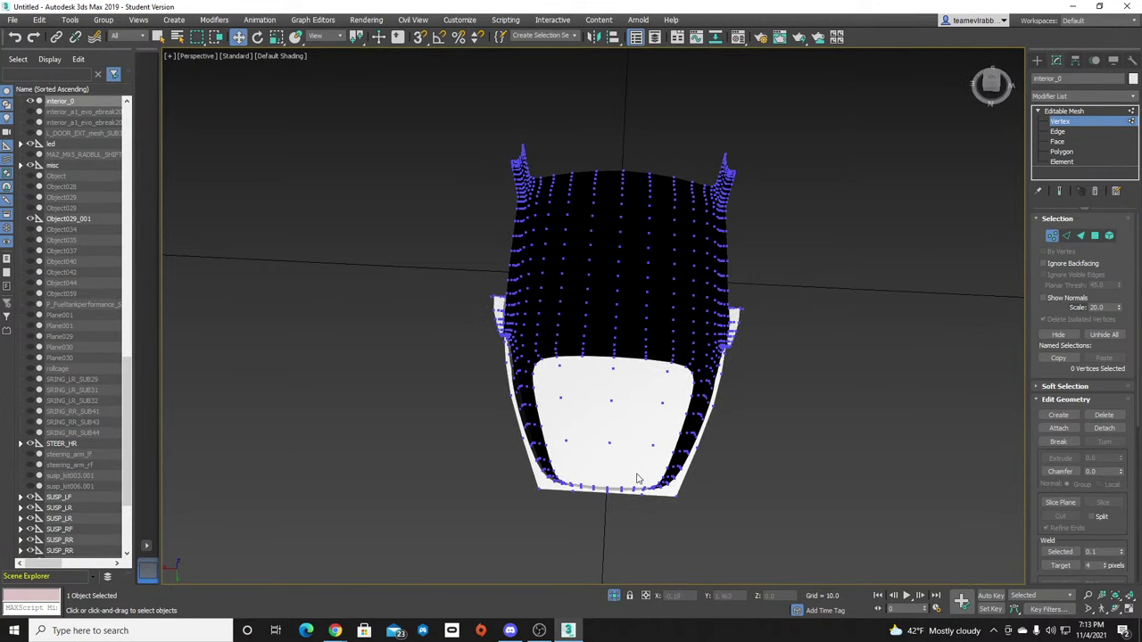
{"action": "scroll", "coordinate": [650, 480], "scroll_direction": "up", "scroll_amount": 5}
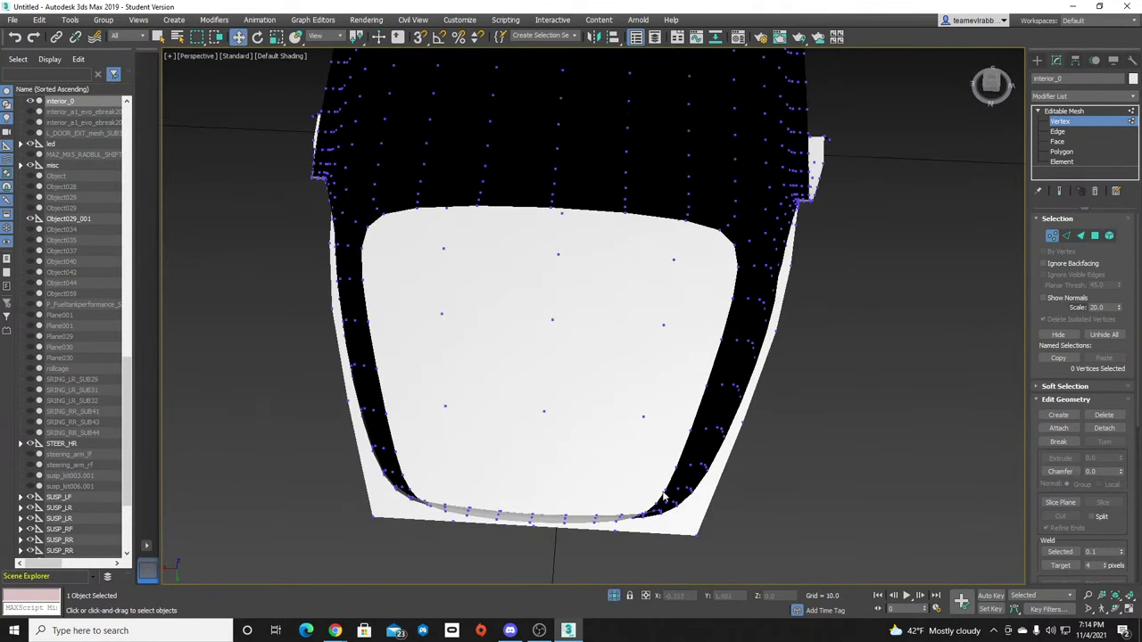
{"action": "left_click", "coordinate": [991, 83]}
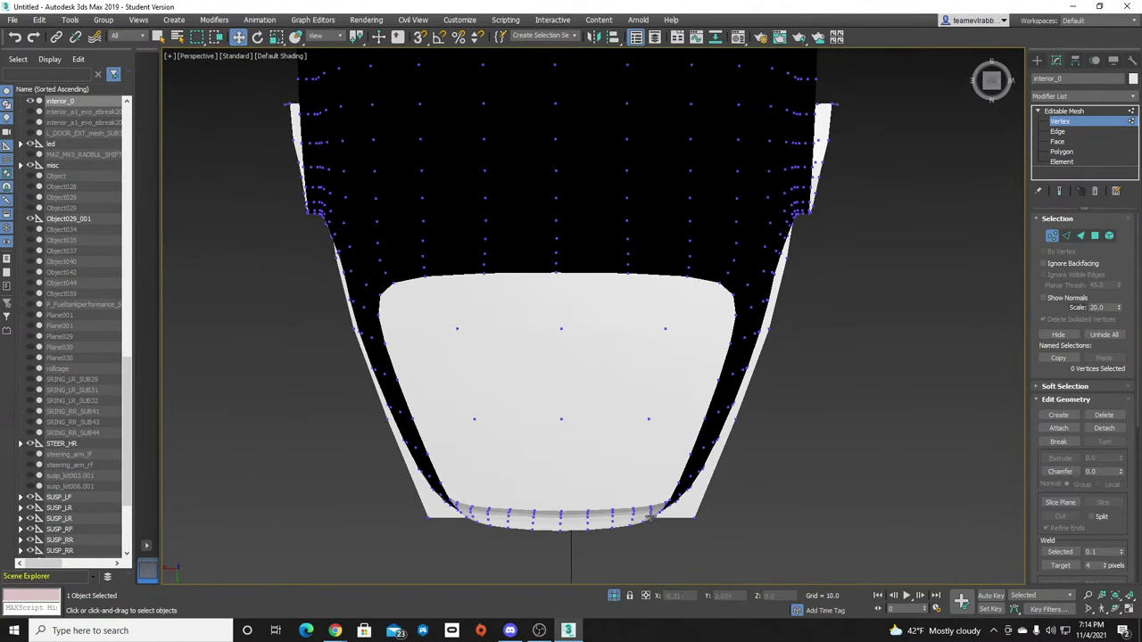
{"action": "middle_click_drag", "start_coordinate": [649, 514], "coordinate": [481, 70]}
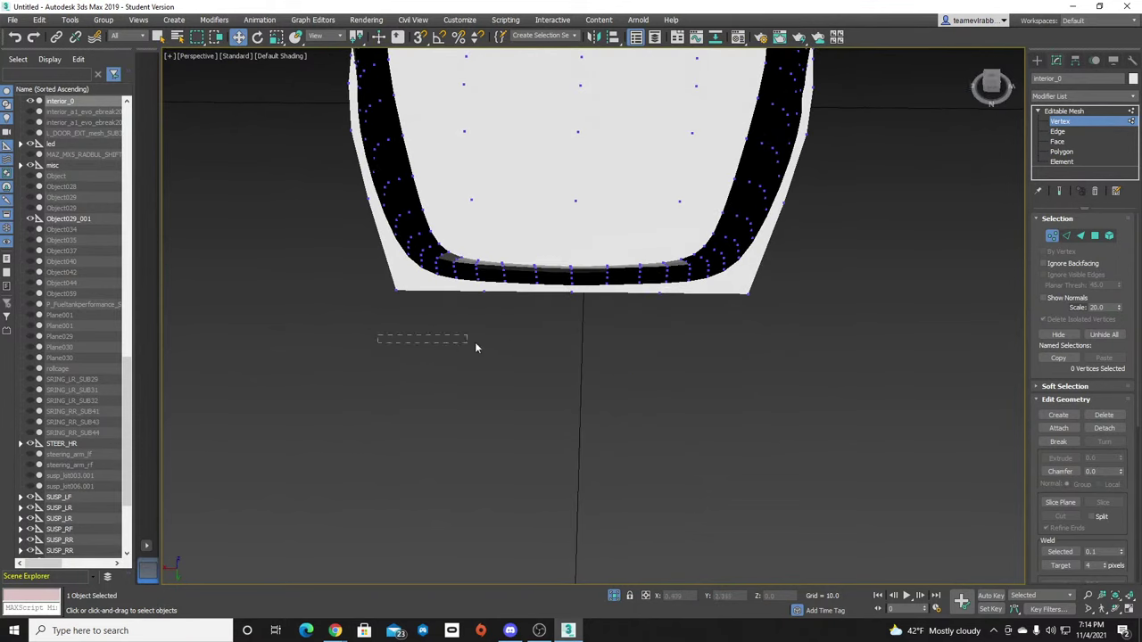
{"action": "left_click_drag", "start_coordinate": [782, 287], "coordinate": [768, 283]}
{"action": "left_click_drag", "start_coordinate": [455, 174], "coordinate": [780, 222], "text": "ctrl"}
{"action": "left_click_drag", "start_coordinate": [357, 195], "coordinate": [375, 207], "text": "ctrl"}
{"action": "left_click_drag", "start_coordinate": [435, 108], "coordinate": [716, 160], "text": "ctrl"}
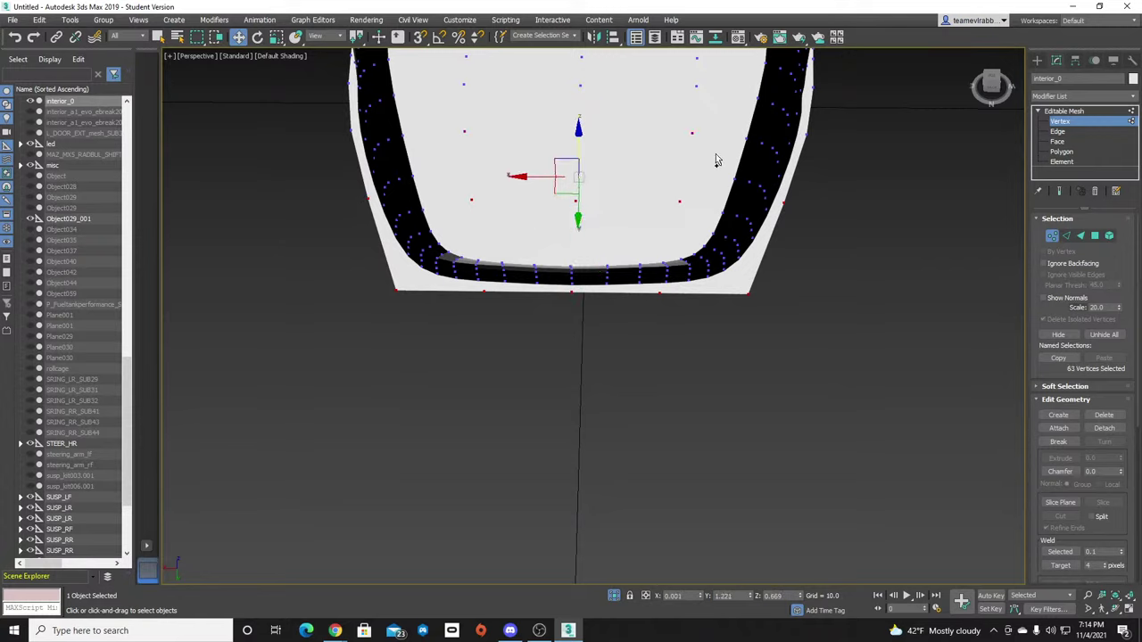
{"action": "left_click_drag", "start_coordinate": [820, 125], "coordinate": [803, 142], "text": "ctrl"}
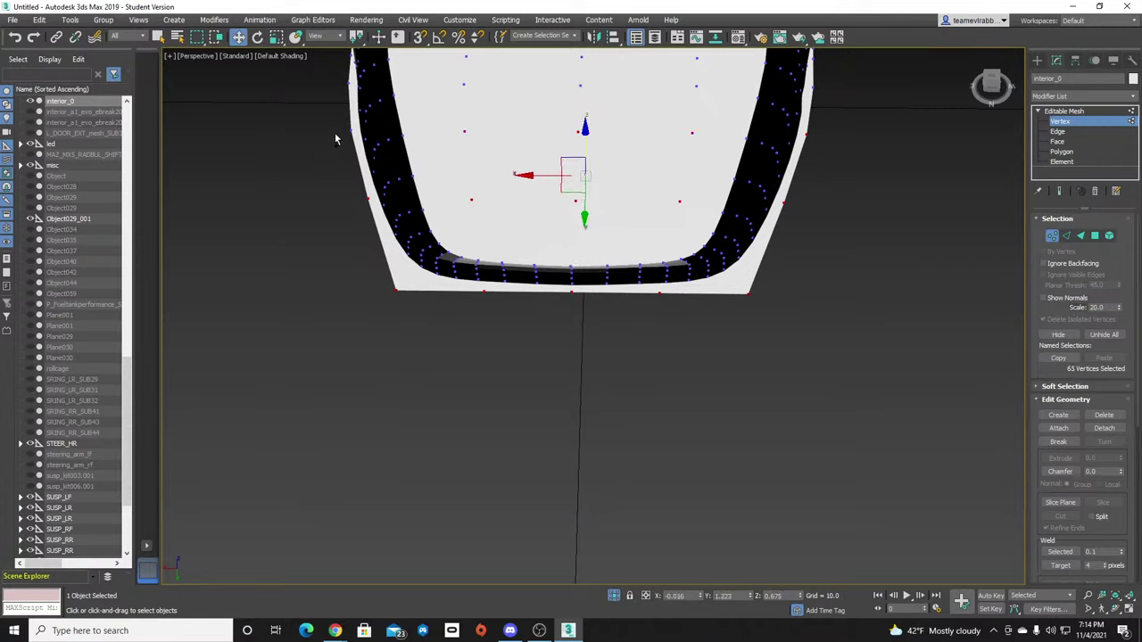
{"action": "left_click_drag", "start_coordinate": [339, 123], "coordinate": [361, 149], "text": "ctrl"}
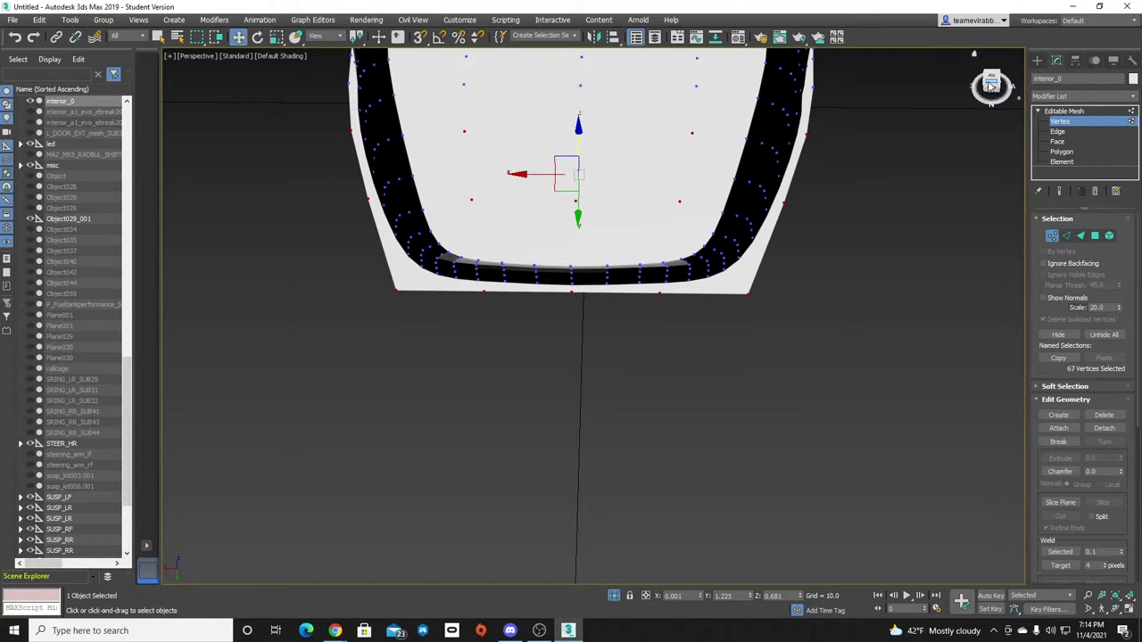
Check the selected vertices from the underside of interior_0 and clear the selection.
{"action": "left_click_drag", "start_coordinate": [990, 85], "coordinate": [979, 52]}
{"action": "middle_click_drag", "start_coordinate": [611, 125], "coordinate": [594, 346]}
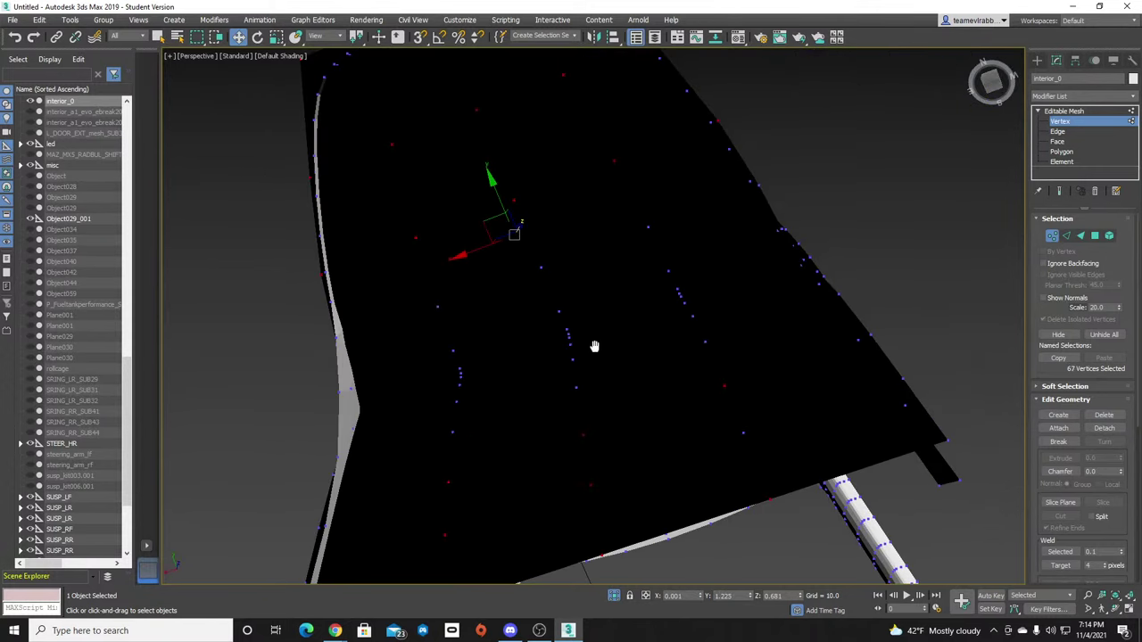
{"action": "left_click_drag", "start_coordinate": [989, 80], "coordinate": [964, 107]}
{"action": "left_click_drag", "start_coordinate": [969, 153], "coordinate": [907, 156]}
{"action": "left_click", "coordinate": [291, 483]}
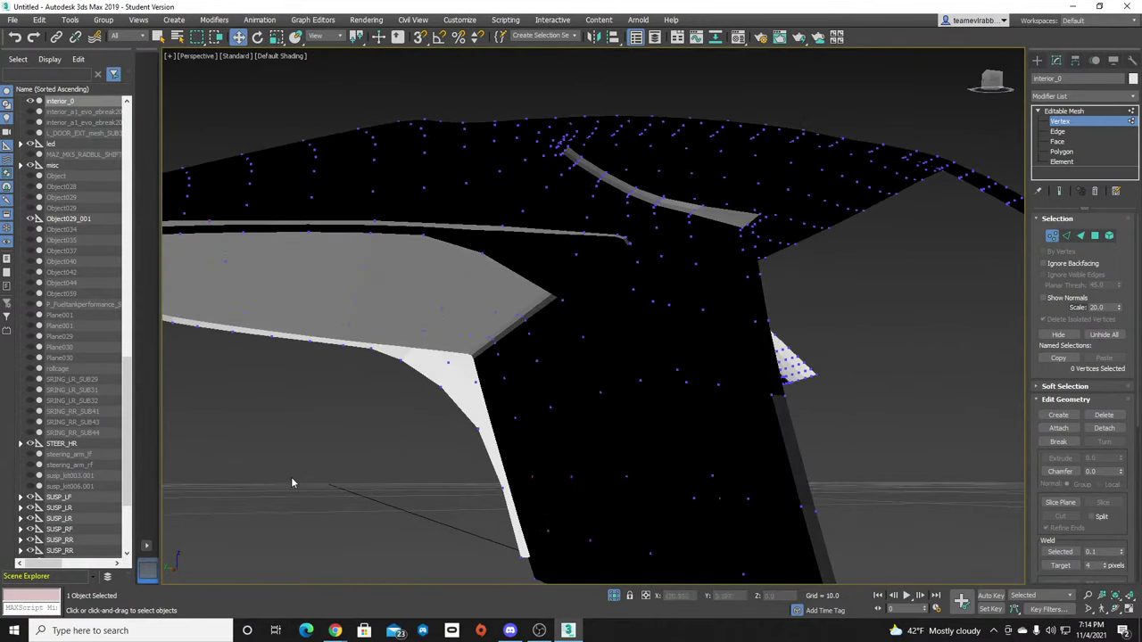
{"action": "left_click", "coordinate": [991, 89]}
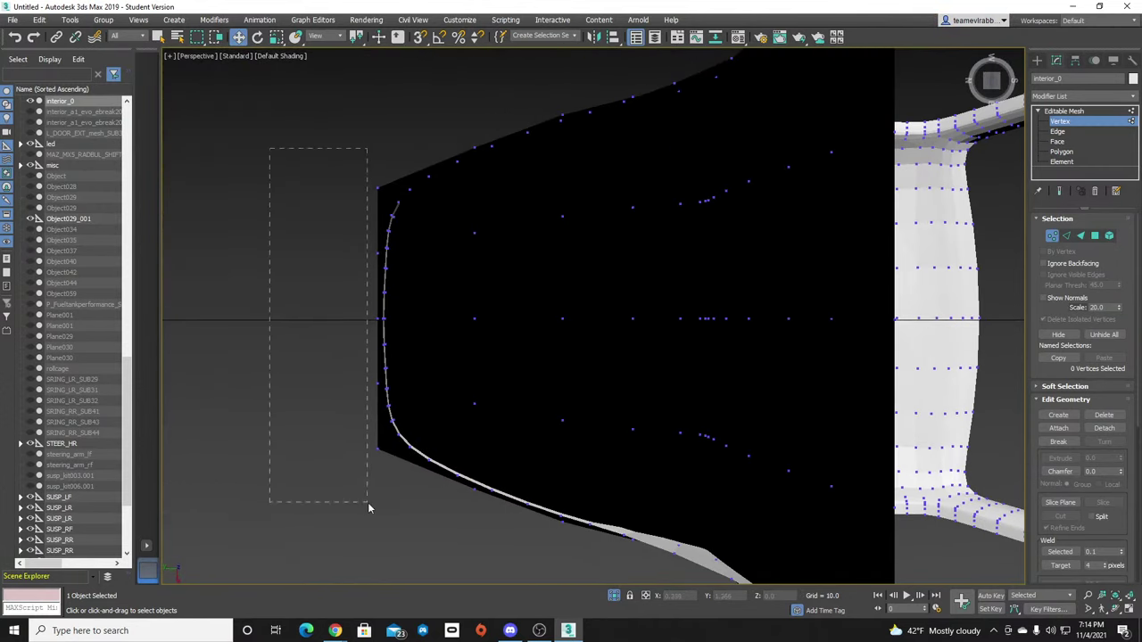
{"action": "left_click_drag", "start_coordinate": [369, 507], "coordinate": [381, 547]}
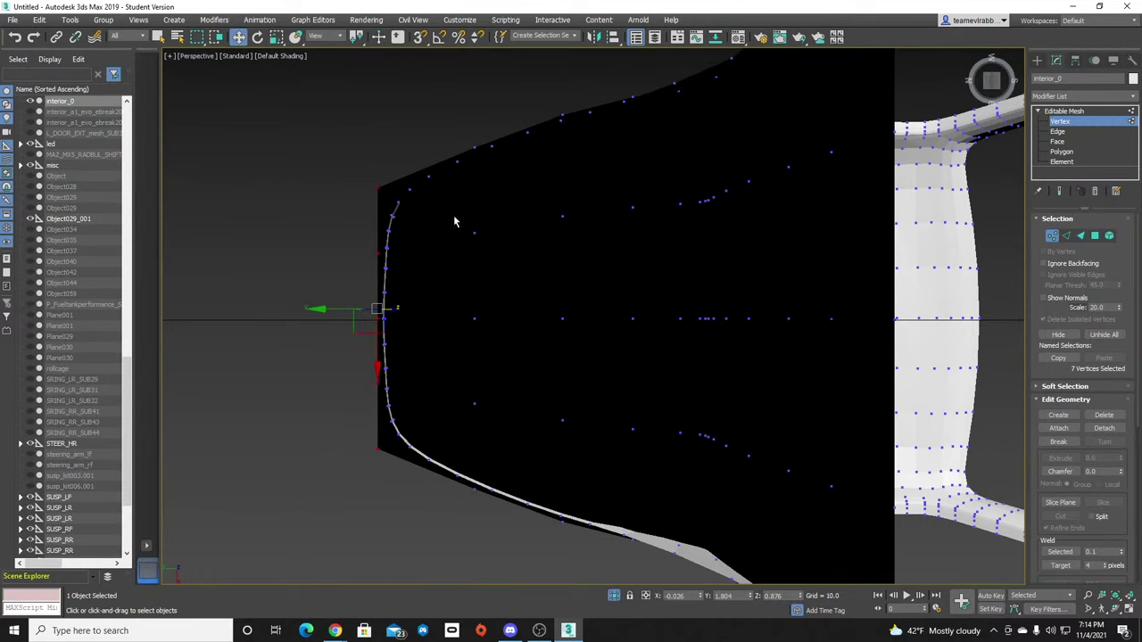
{"action": "left_click_drag", "start_coordinate": [494, 383], "coordinate": [502, 434], "text": "ctrl"}
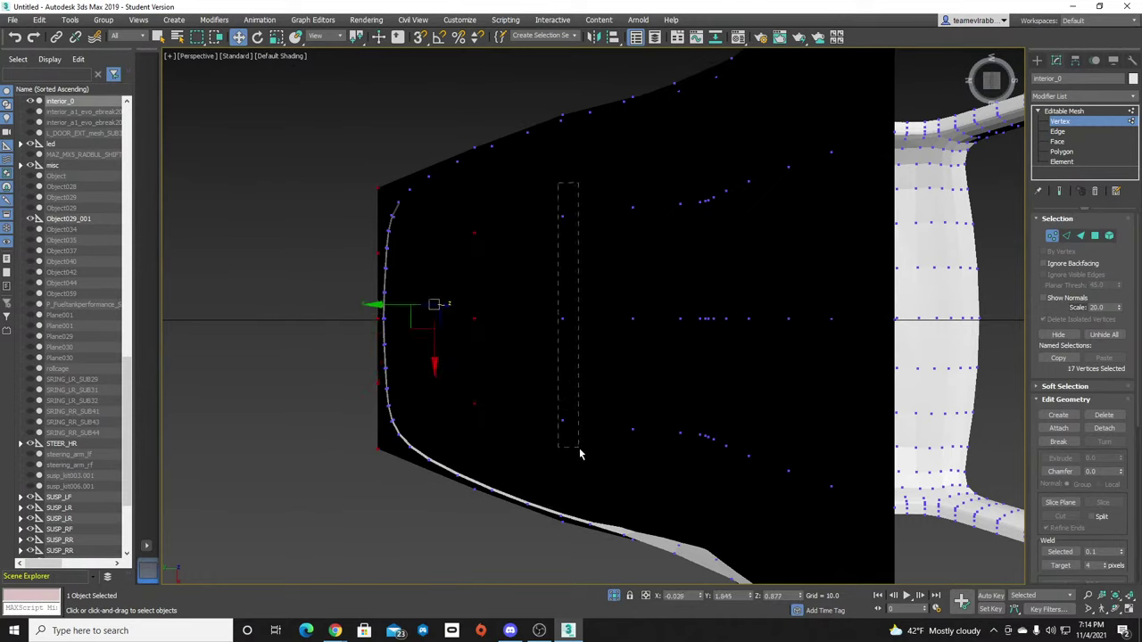
{"action": "left_click_drag", "start_coordinate": [580, 454], "coordinate": [580, 454], "text": "ctrl"}
{"action": "left_click_drag", "start_coordinate": [466, 139], "coordinate": [480, 153], "text": "ctrl"}
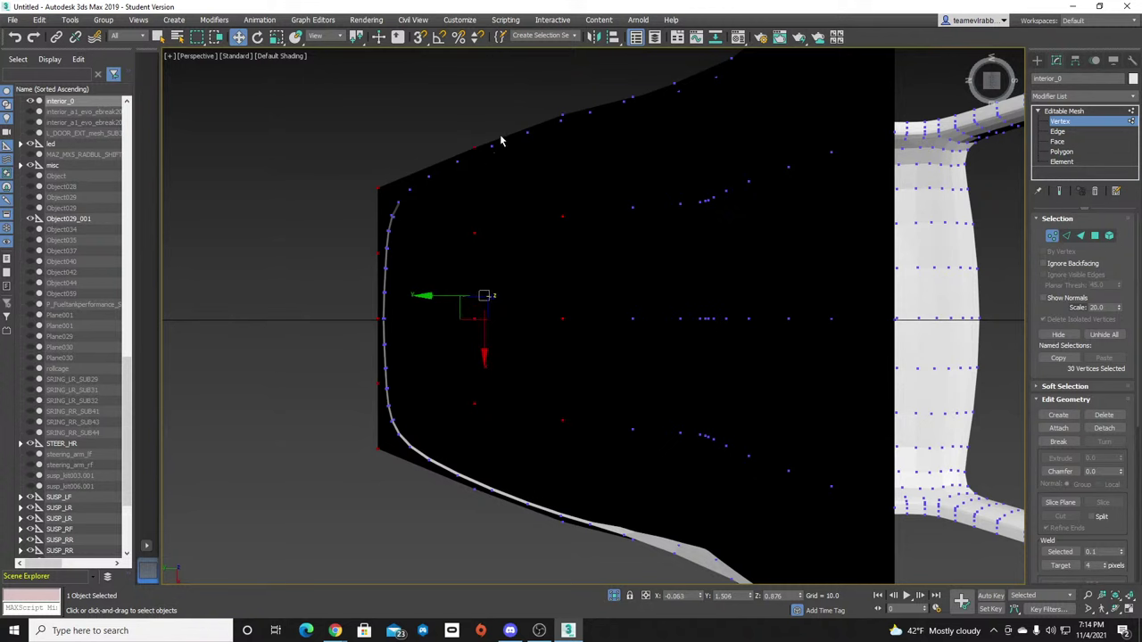
{"action": "left_click_drag", "start_coordinate": [570, 126], "coordinate": [566, 132], "text": "ctrl"}
{"action": "left_click", "coordinate": [559, 107]}
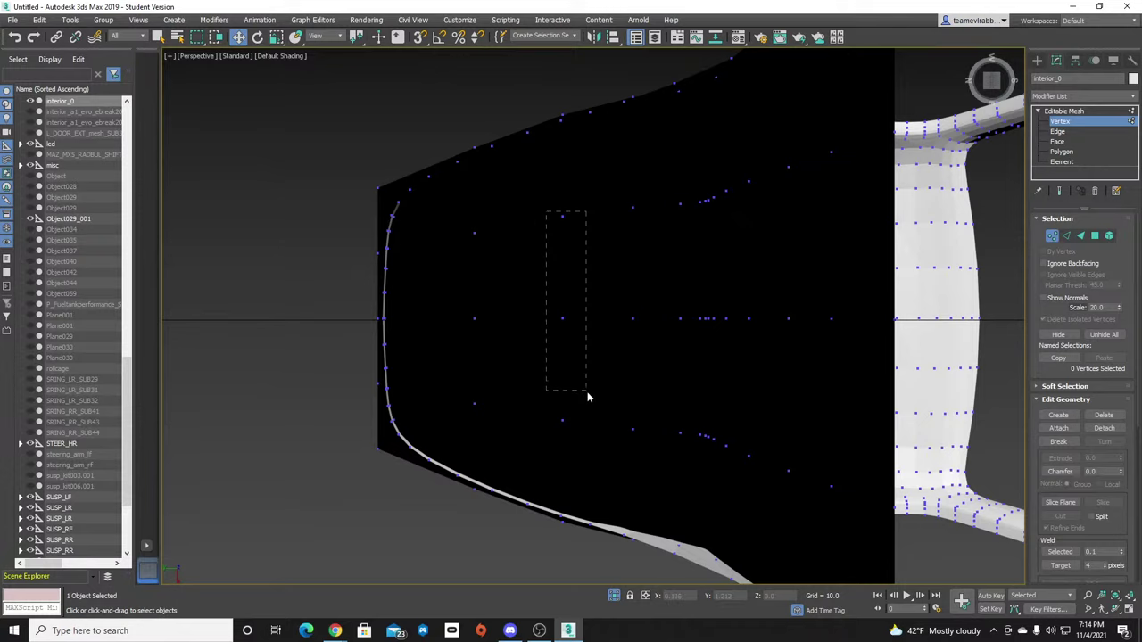
{"action": "left_click_drag", "start_coordinate": [587, 396], "coordinate": [523, 422]}
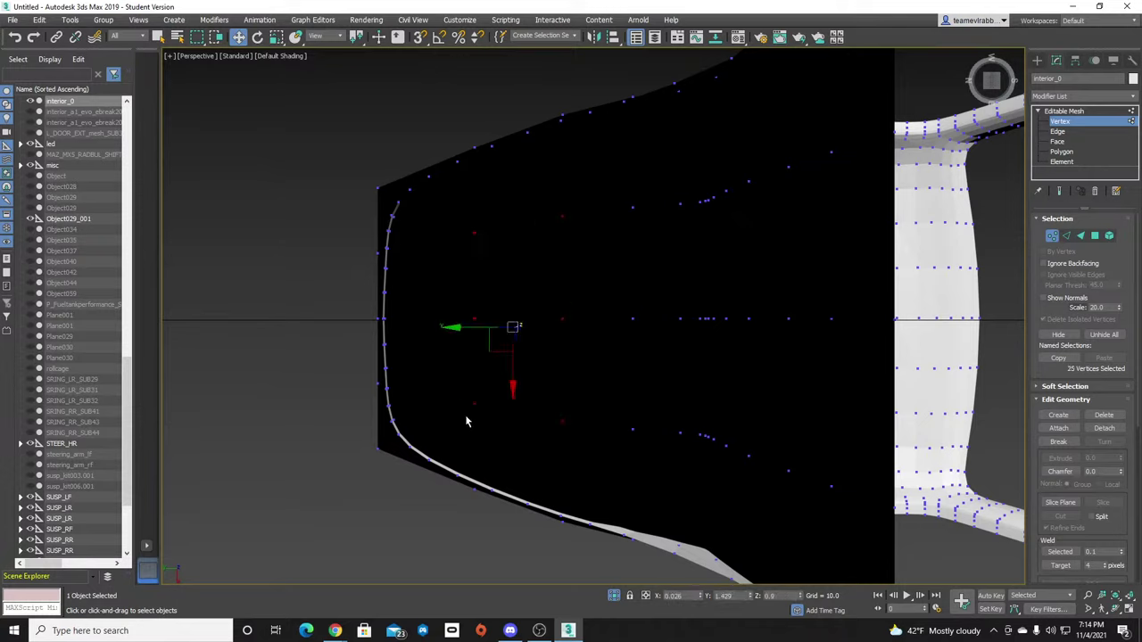
{"action": "left_click_drag", "start_coordinate": [316, 132], "coordinate": [383, 515], "text": "ctrl"}
Select interior_0's rearmost panel vertices and the next two rows forward from underneath, adding the outer vertex on one side of the second row.
{"action": "left_click_drag", "start_coordinate": [328, 163], "coordinate": [384, 612]}
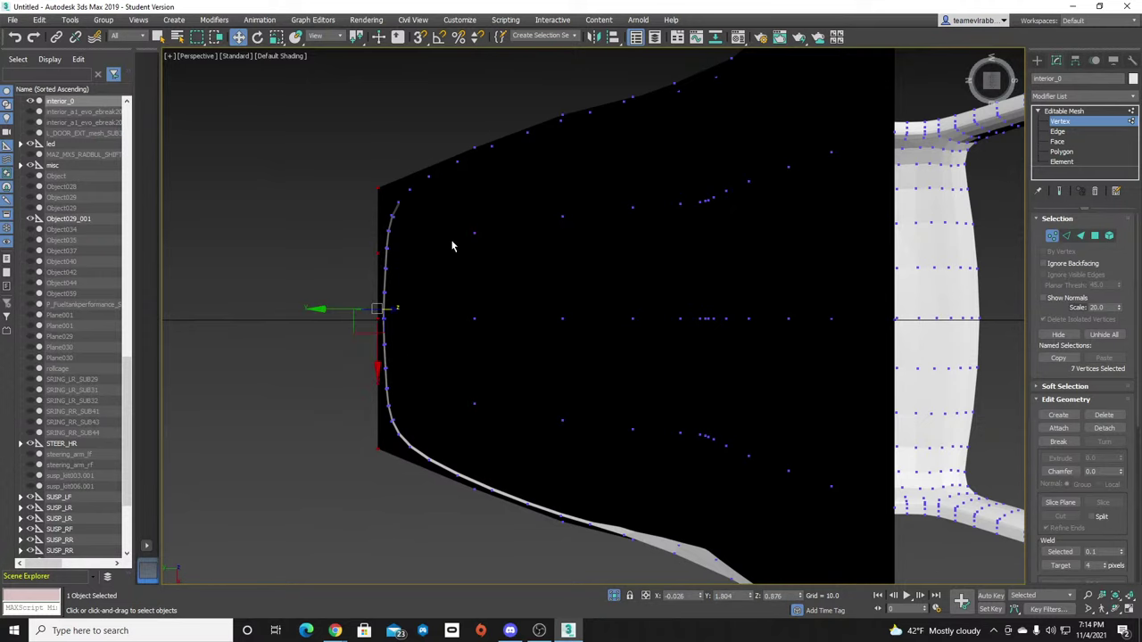
{"action": "left_click_drag", "start_coordinate": [461, 198], "coordinate": [502, 437], "text": "ctrl"}
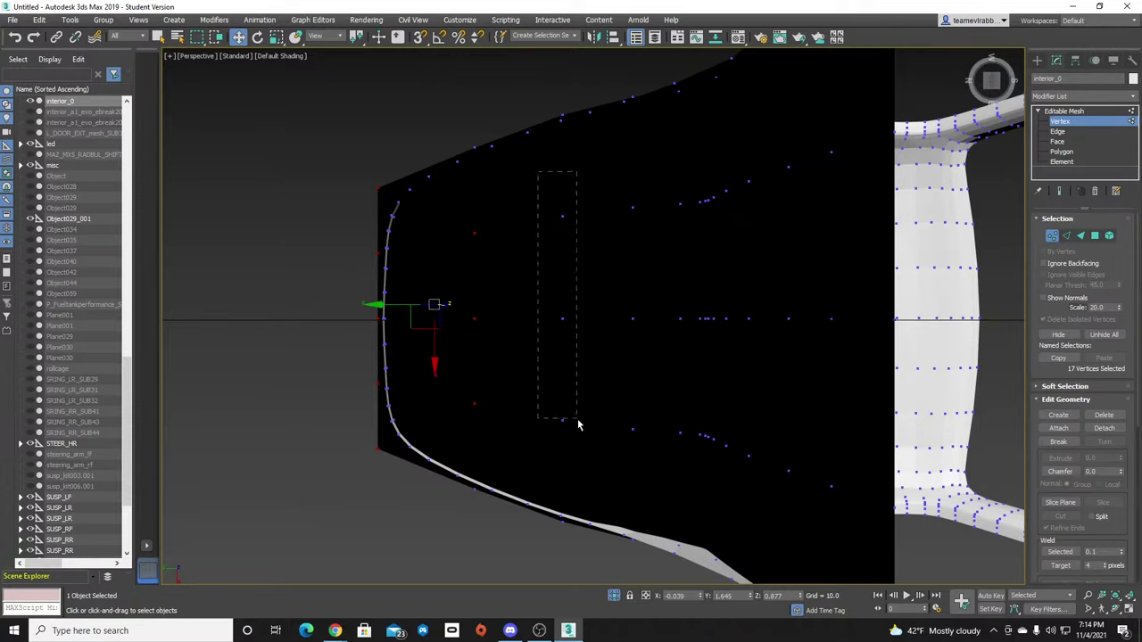
{"action": "left_click_drag", "start_coordinate": [578, 426], "coordinate": [579, 435], "text": "ctrl"}
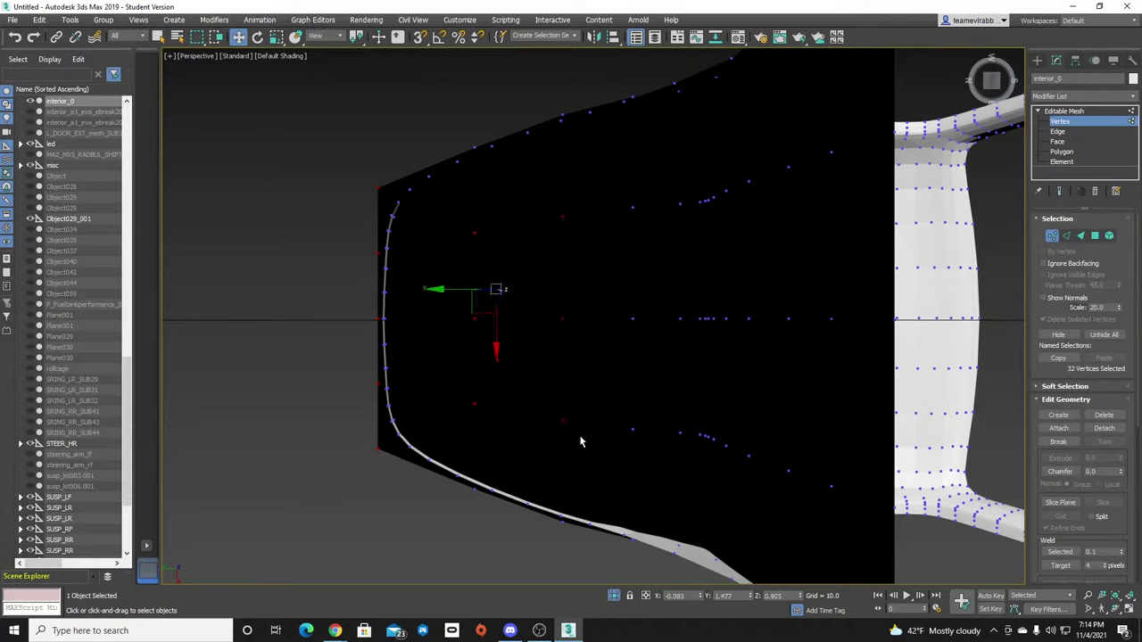
{"action": "left_click", "coordinate": [474, 488], "text": "ctrl"}
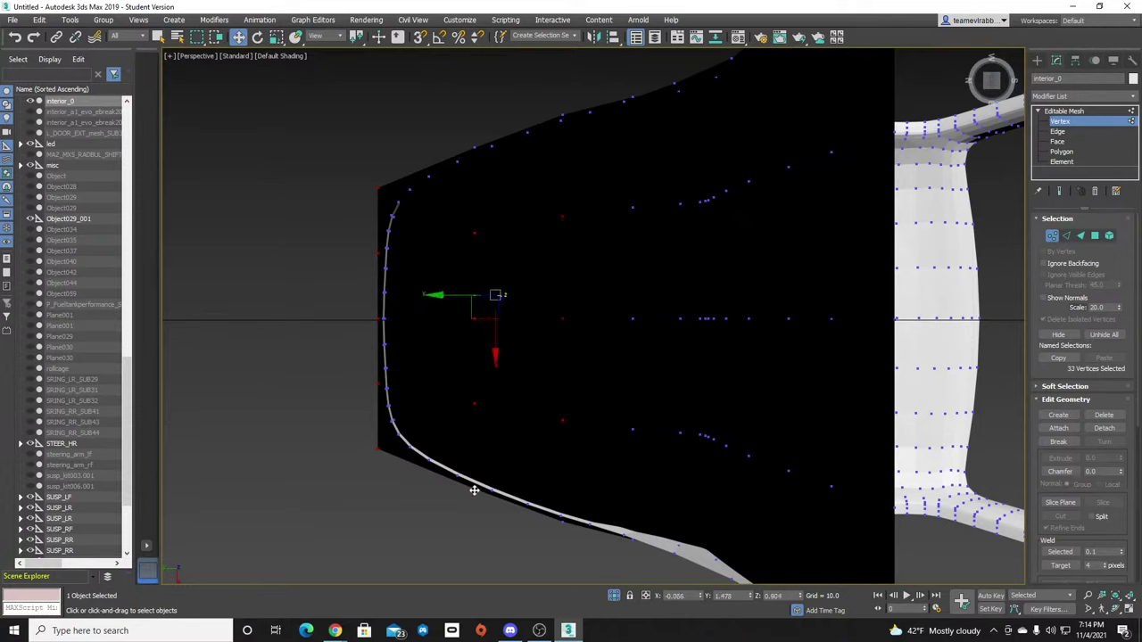
Examine the selected vertices of interior_0's rear panel up close, from behind and from the side, in perspective and orthographic views.
{"action": "scroll", "coordinate": [474, 506], "scroll_direction": "up", "scroll_amount": 2}
{"action": "scroll", "coordinate": [474, 505], "scroll_direction": "down", "scroll_amount": 3}
{"action": "scroll", "coordinate": [496, 500], "scroll_direction": "up", "scroll_amount": 2}
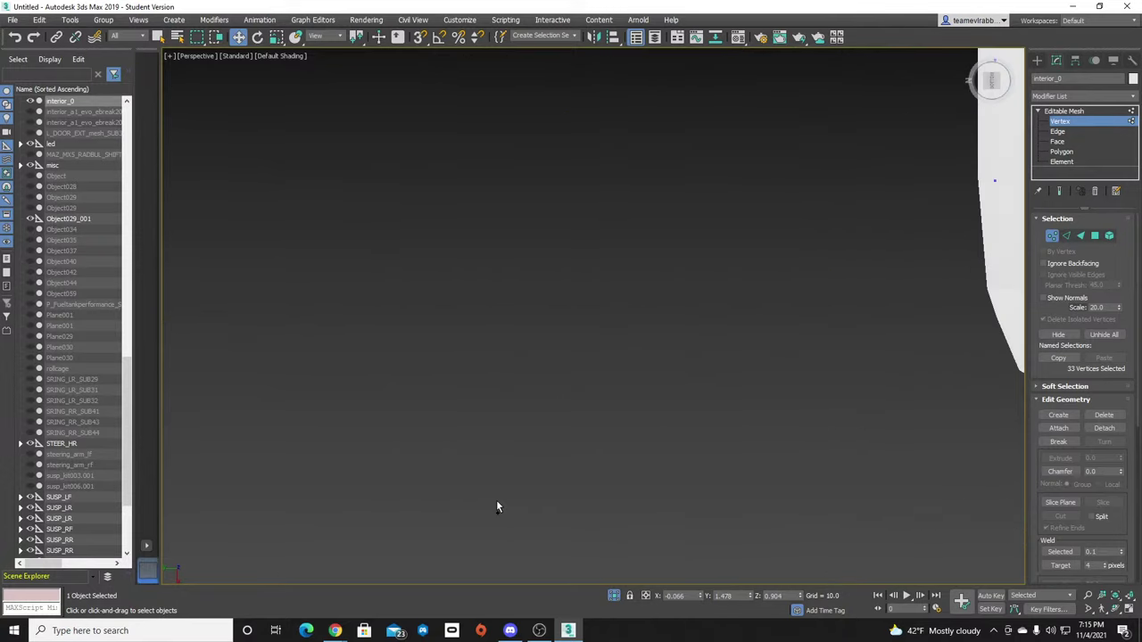
{"action": "scroll", "coordinate": [496, 499], "scroll_direction": "down", "scroll_amount": 2}
{"action": "middle_click_drag", "start_coordinate": [453, 498], "coordinate": [482, 472]}
{"action": "scroll", "coordinate": [635, 341], "scroll_direction": "up", "scroll_amount": 2}
{"action": "scroll", "coordinate": [640, 349], "scroll_direction": "down", "scroll_amount": 2}
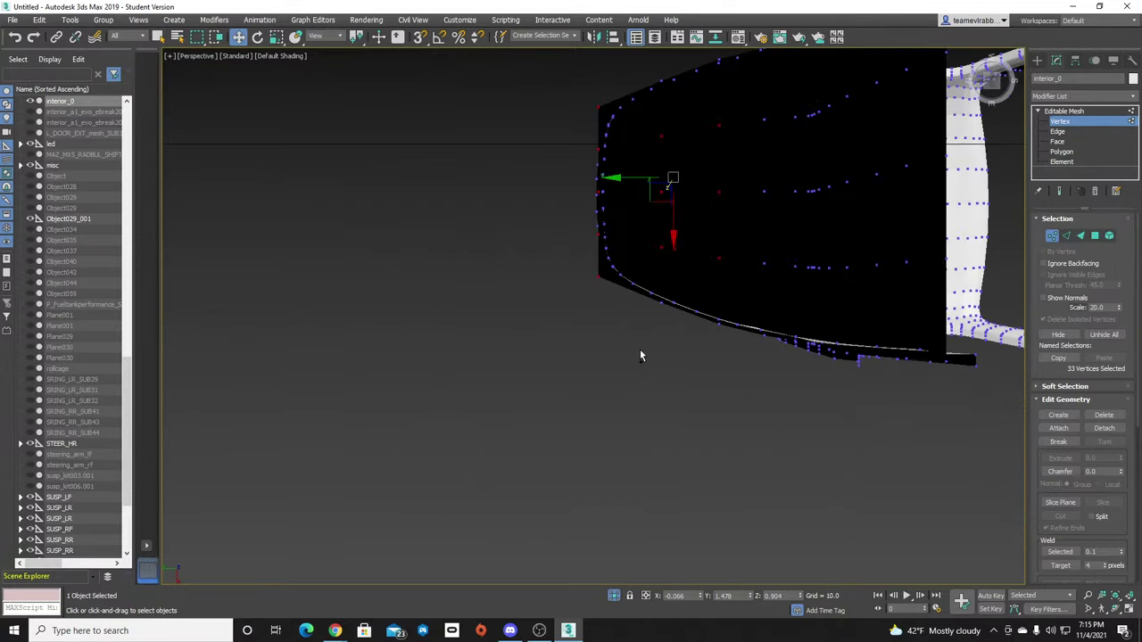
{"action": "middle_click_drag", "start_coordinate": [679, 300], "coordinate": [541, 389]}
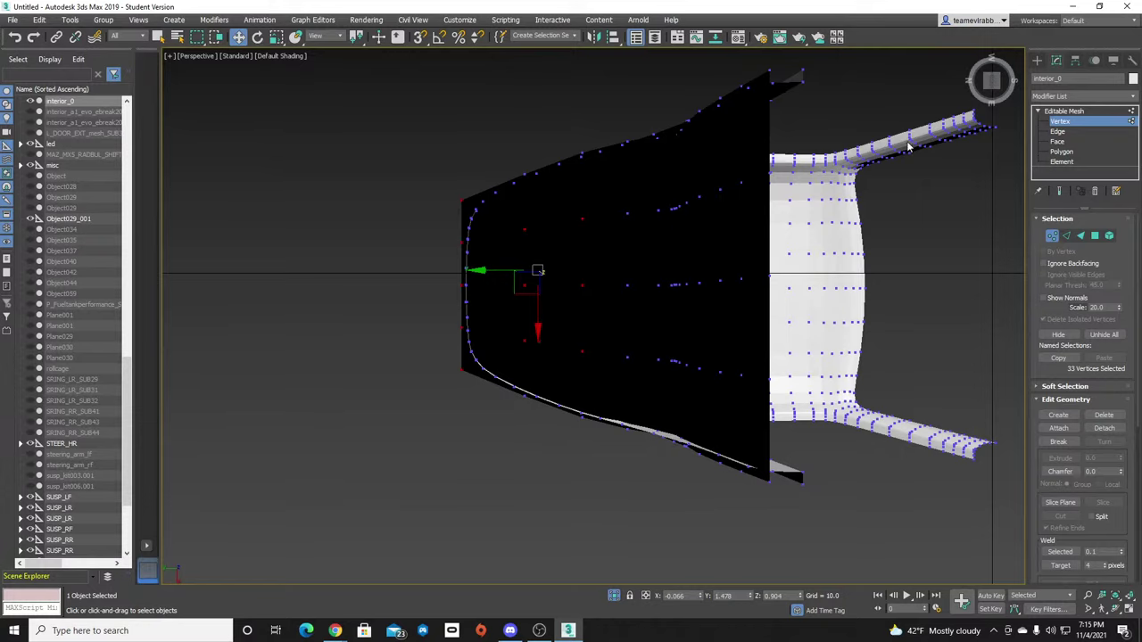
{"action": "mouse_move", "coordinate": [988, 80]}
{"action": "left_mouse_down"}
{"action": "mouse_move", "coordinate": [1007, 71]}
{"action": "mouse_move", "coordinate": [1007, 93]}
{"action": "mouse_move", "coordinate": [1004, 77]}
{"action": "left_mouse_up"}
{"action": "middle_click_drag", "start_coordinate": [651, 350], "coordinate": [651, 349], "text": "alt"}
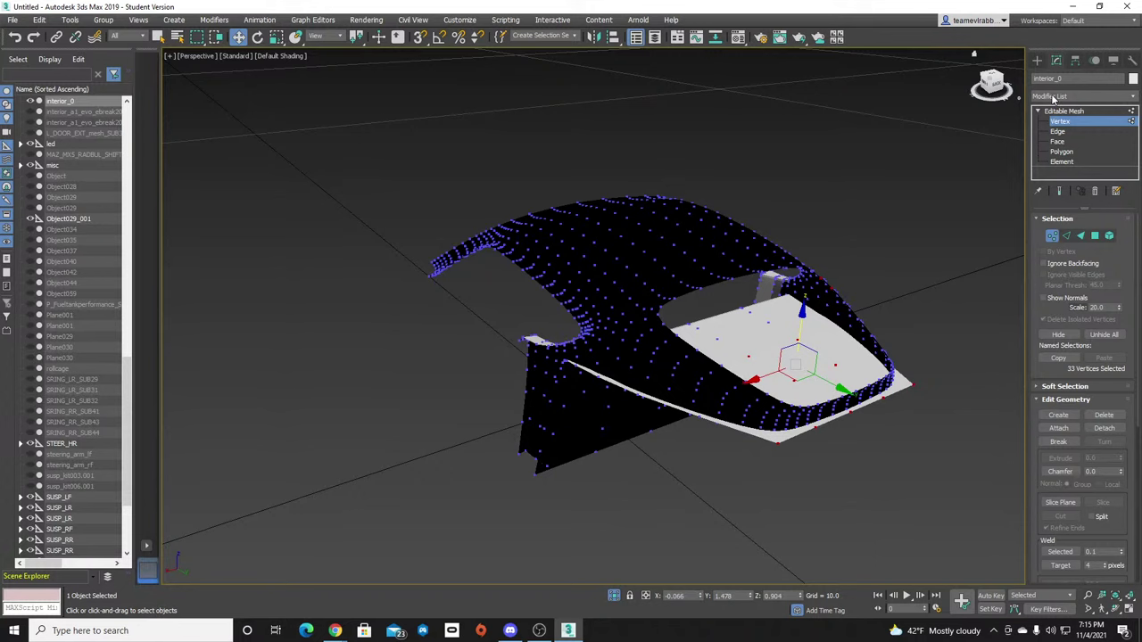
{"action": "key", "text": "u"}
{"action": "scroll", "coordinate": [675, 367], "scroll_direction": "up", "scroll_amount": 6}
{"action": "scroll", "coordinate": [832, 282], "scroll_direction": "up", "scroll_amount": 3}
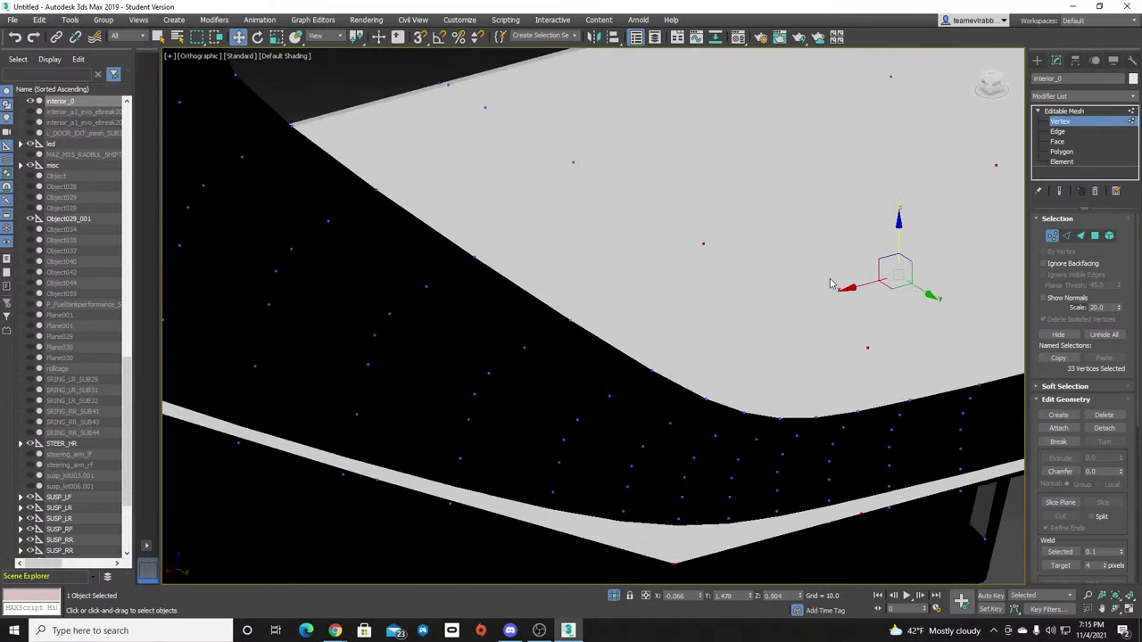
{"action": "scroll", "coordinate": [900, 298], "scroll_direction": "down", "scroll_amount": 2}
{"action": "middle_click_drag", "start_coordinate": [900, 316], "coordinate": [586, 338]}
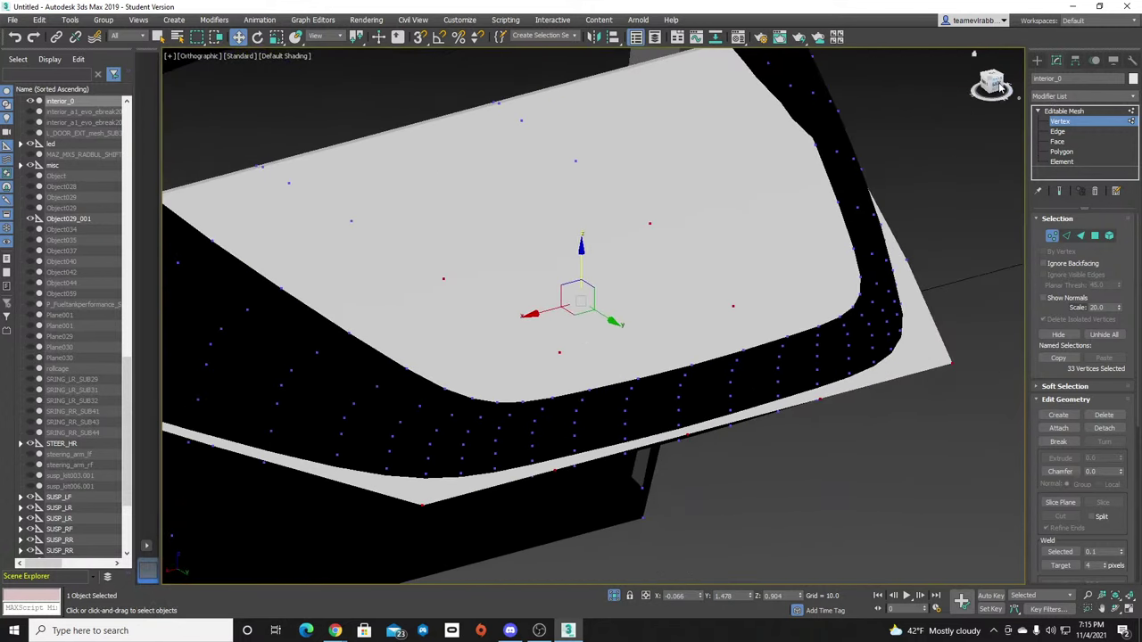
{"action": "mouse_move", "coordinate": [1000, 86]}
{"action": "left_mouse_down"}
{"action": "mouse_move", "coordinate": [1007, 100]}
{"action": "mouse_move", "coordinate": [1004, 84]}
{"action": "left_mouse_up"}
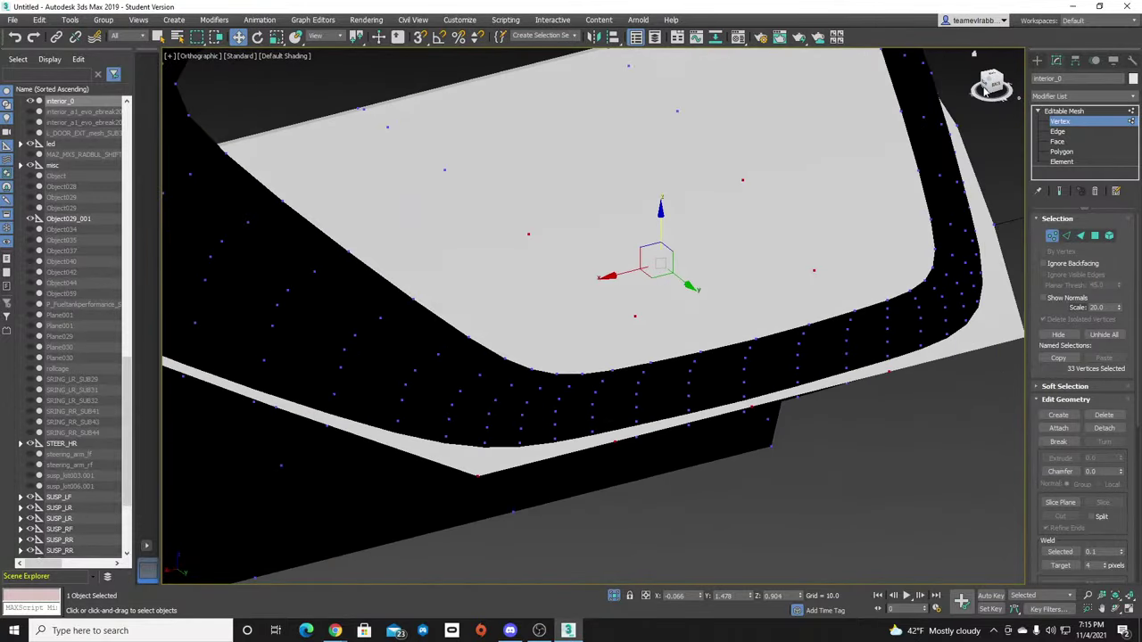
{"action": "key", "text": "p"}
{"action": "middle_click_drag", "start_coordinate": [794, 206], "coordinate": [844, 226]}
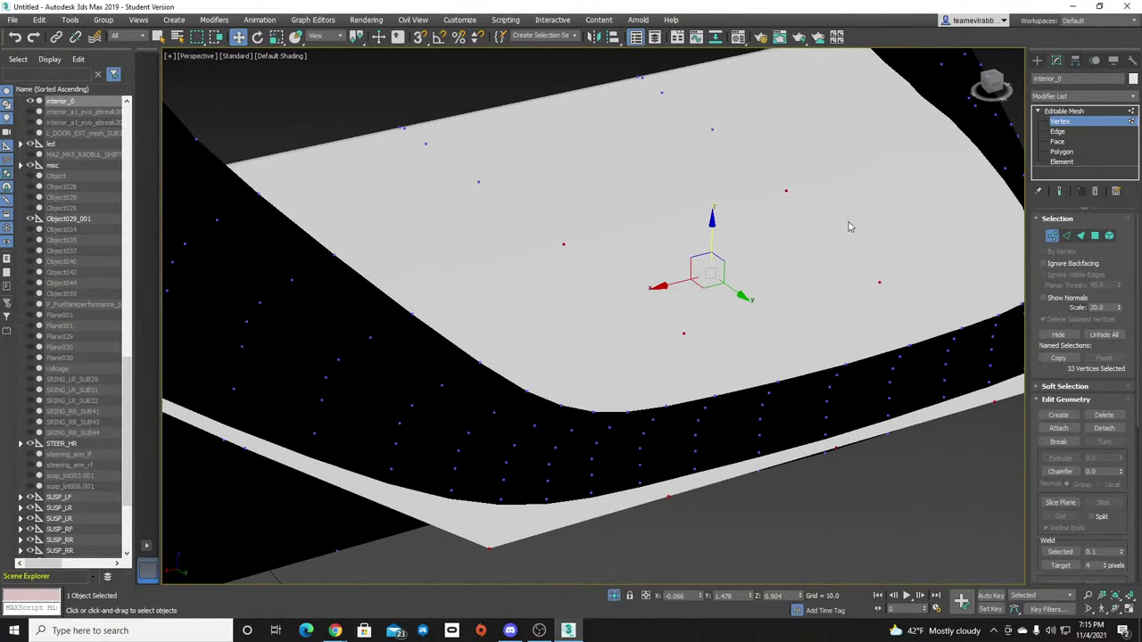
{"action": "mouse_move", "coordinate": [988, 87]}
{"action": "left_mouse_down"}
{"action": "mouse_move", "coordinate": [1005, 63]}
{"action": "mouse_move", "coordinate": [995, 77]}
{"action": "left_mouse_up"}
{"action": "scroll", "coordinate": [942, 120], "scroll_direction": "down", "scroll_amount": 4}
{"action": "left_click_drag", "start_coordinate": [941, 120], "coordinate": [897, 189]}
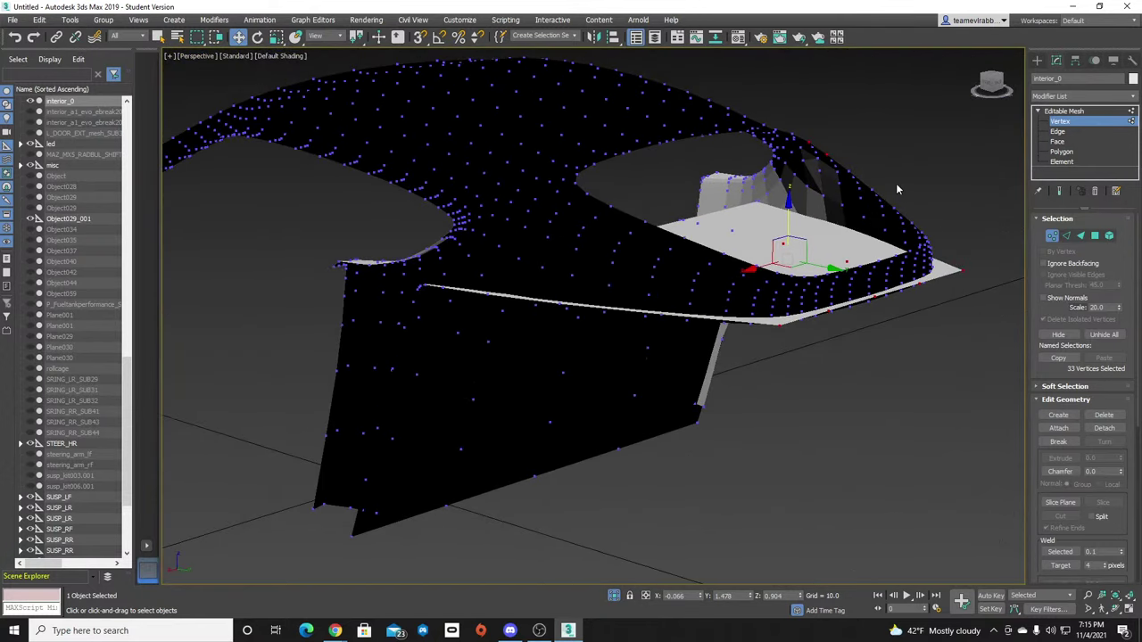
{"action": "left_click_drag", "start_coordinate": [1001, 86], "coordinate": [1048, 125]}
Delete the selected rear panel vertices and inspect the opening behind the rear window with the full car body shown.
{"action": "key", "text": "Delete"}
{"action": "left_click", "coordinate": [616, 599]}
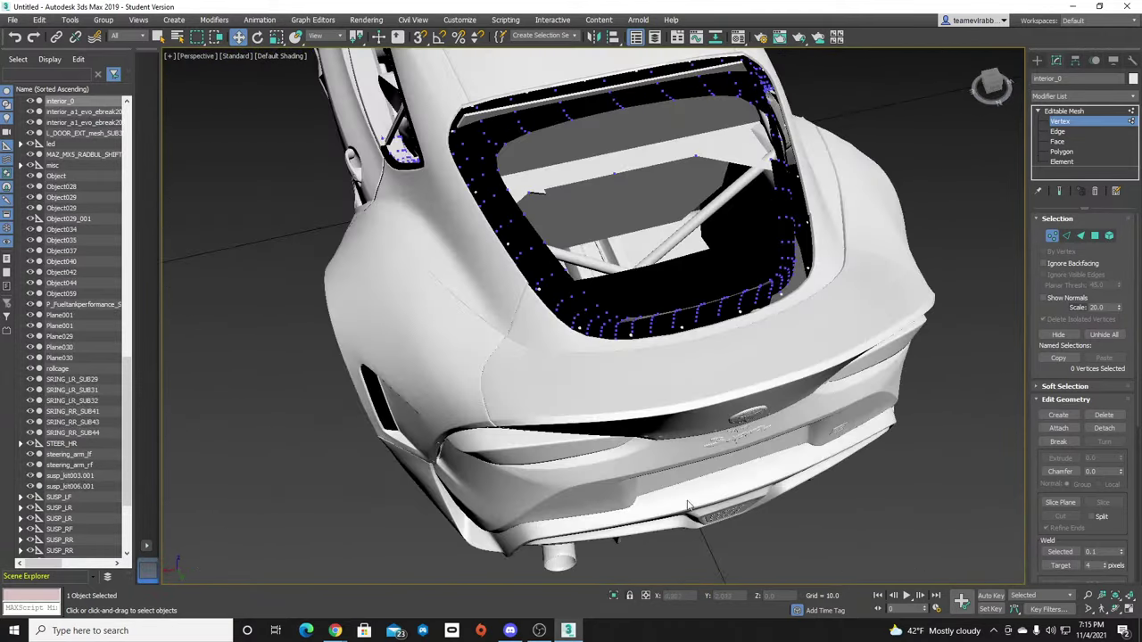
{"action": "mouse_move", "coordinate": [999, 93]}
{"action": "left_mouse_down"}
{"action": "mouse_move", "coordinate": [1022, 106]}
{"action": "mouse_move", "coordinate": [1028, 91]}
{"action": "mouse_move", "coordinate": [1003, 112]}
{"action": "mouse_move", "coordinate": [1003, 91]}
{"action": "left_mouse_up"}
{"action": "middle_click_drag", "start_coordinate": [993, 143], "coordinate": [955, 156], "text": "alt"}
{"action": "left_click_drag", "start_coordinate": [972, 116], "coordinate": [944, 109]}
{"action": "middle_click_drag", "start_coordinate": [812, 324], "coordinate": [658, 225], "text": "alt"}
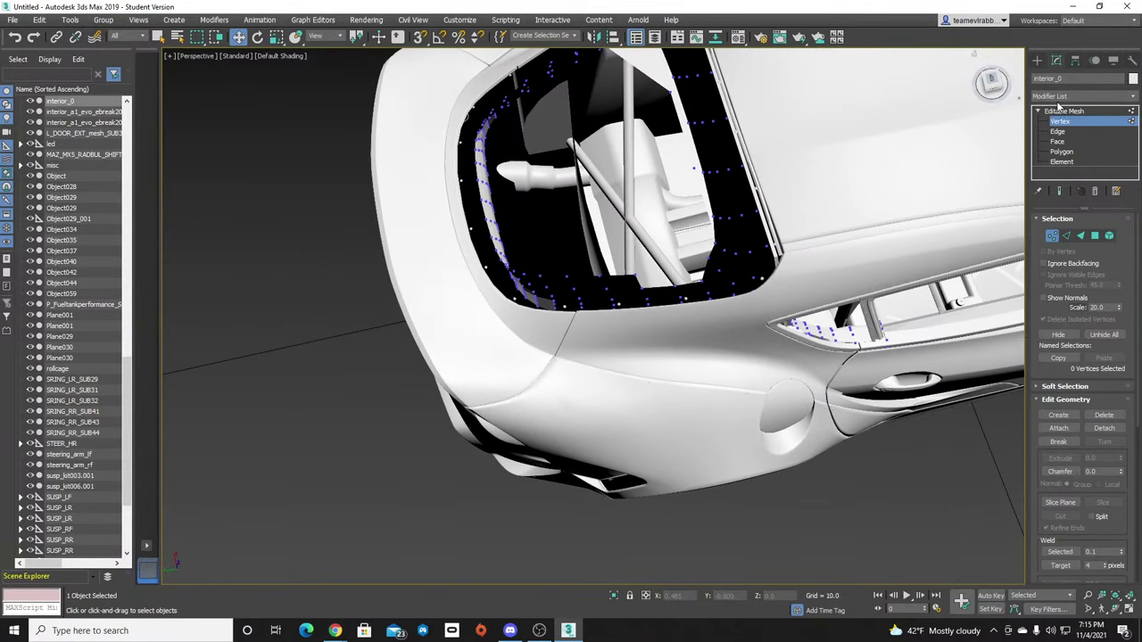
{"action": "left_click", "coordinate": [1038, 59]}
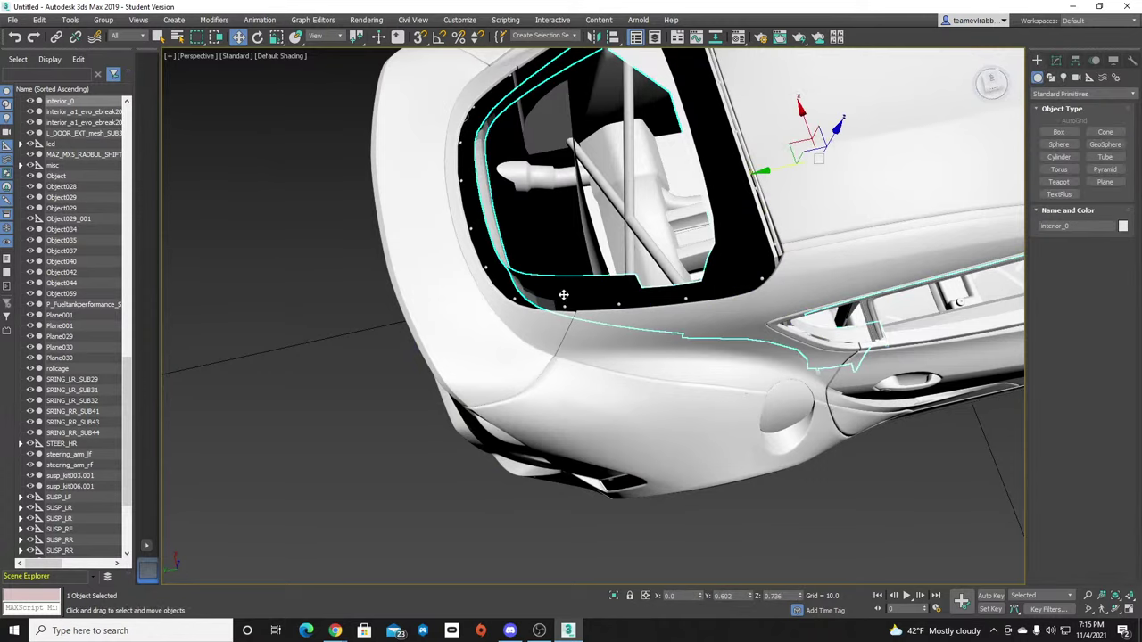
{"action": "left_click", "coordinate": [580, 515]}
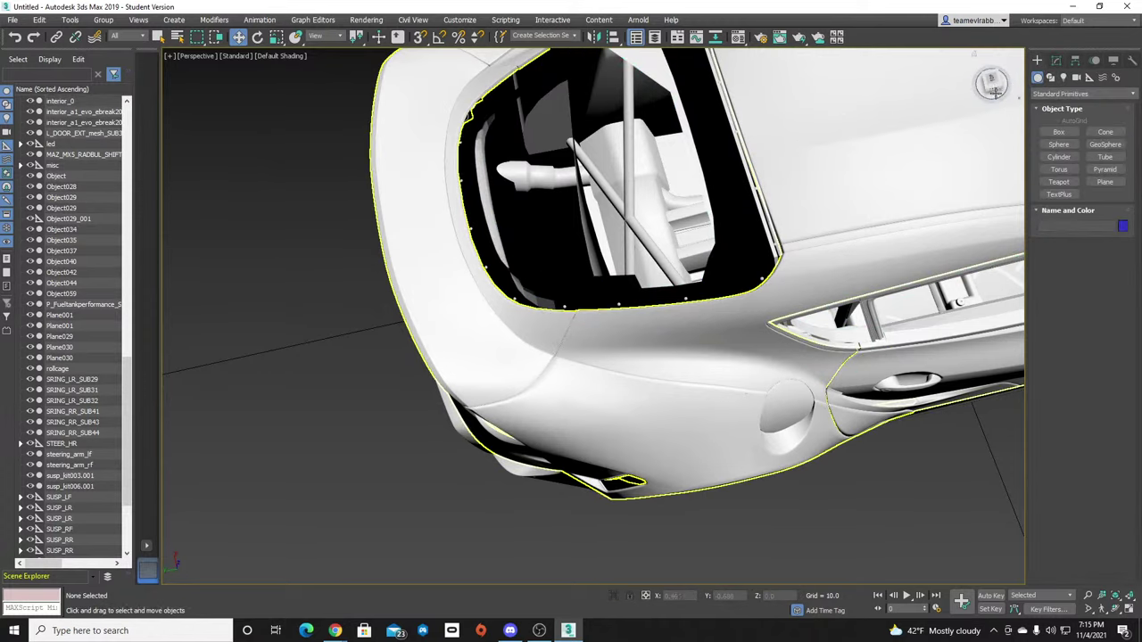
{"action": "middle_click_drag", "start_coordinate": [657, 226], "coordinate": [658, 226], "text": "alt"}
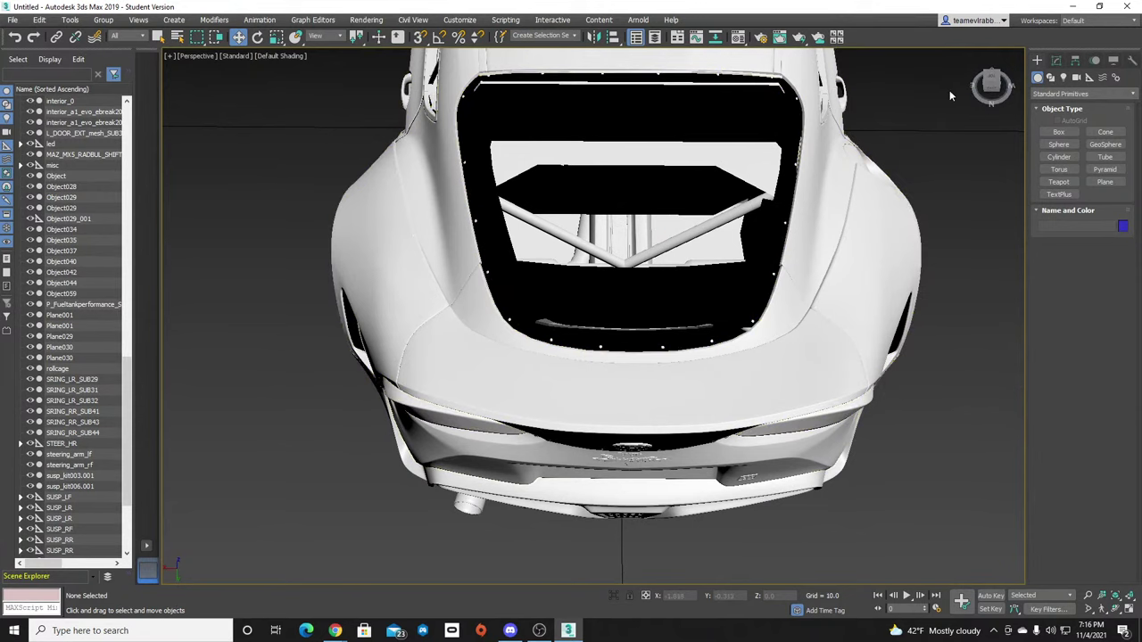
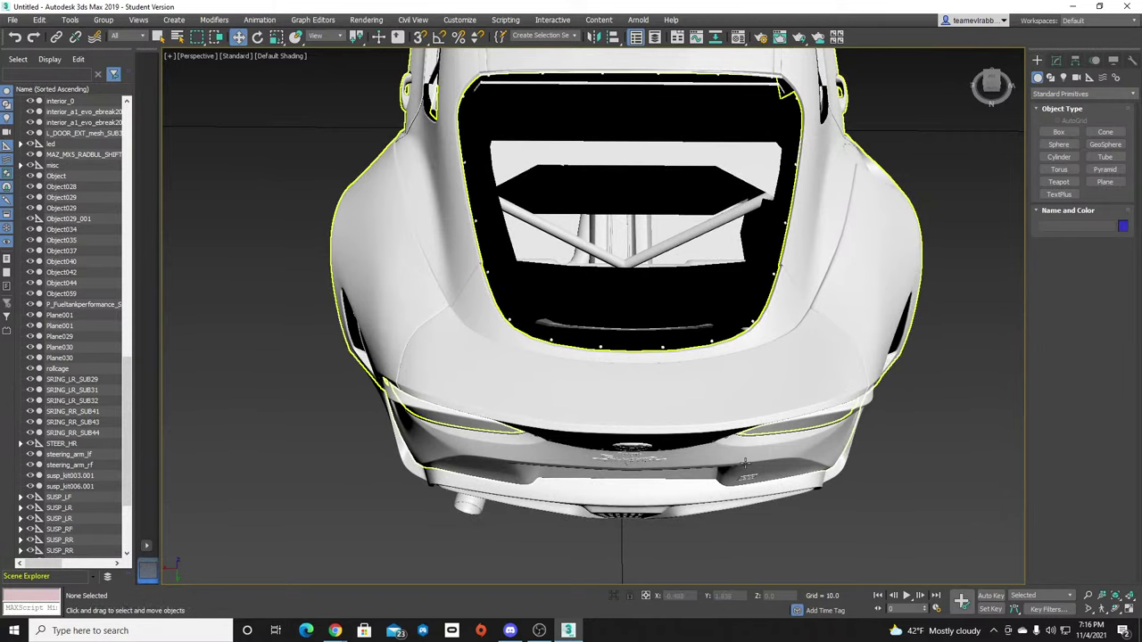
Isolate interior_0 again and undo the deletion of its rear panel section.
{"action": "left_click_drag", "start_coordinate": [990, 81], "coordinate": [1005, 79]}
{"action": "left_click", "coordinate": [939, 204]}
{"action": "key", "text": "alt+q"}
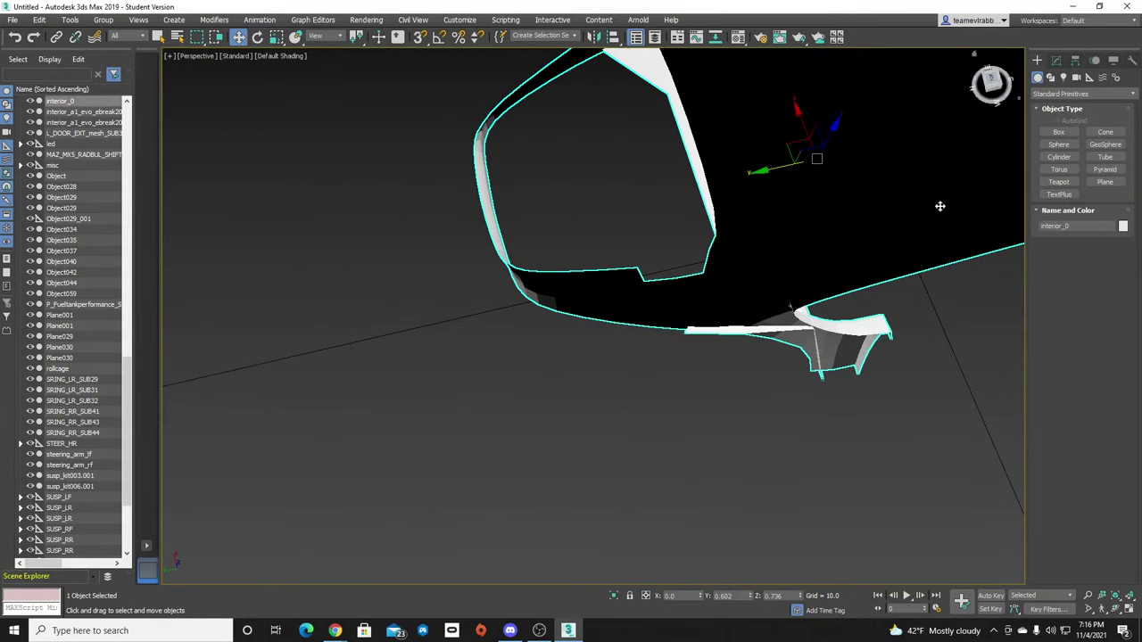
{"action": "left_click", "coordinate": [1056, 60]}
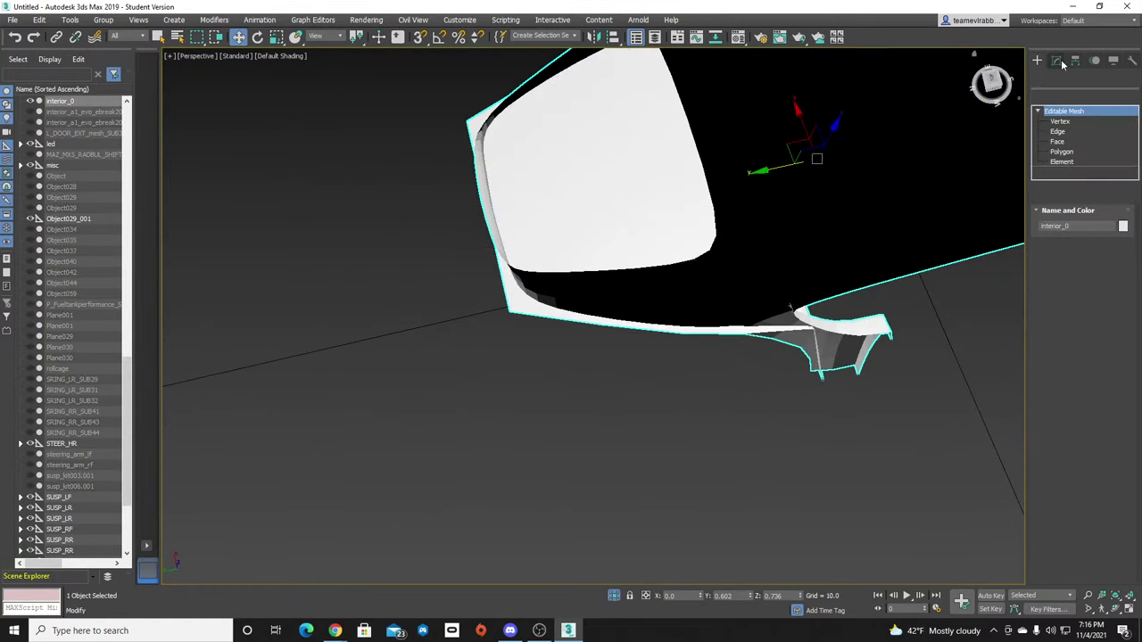
Select the element pieces forming the two rearmost rows of interior_0's white rear panel, including the narrow side strips.
{"action": "left_click", "coordinate": [1062, 162]}
{"action": "left_click", "coordinate": [568, 200]}
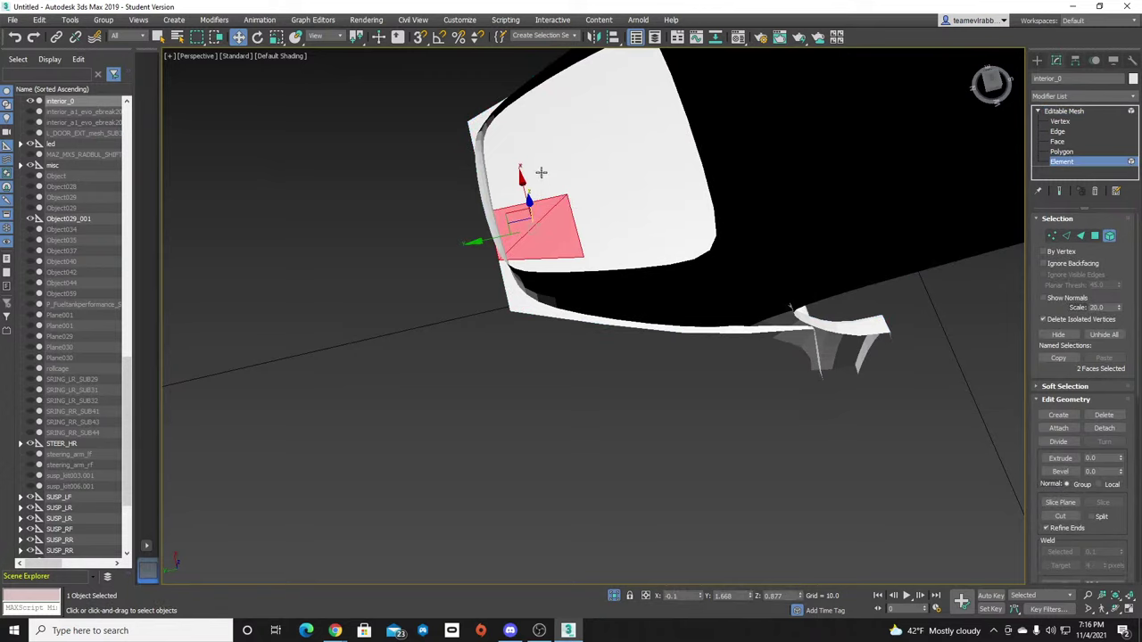
{"action": "left_click", "coordinate": [539, 171], "text": "ctrl"}
{"action": "left_click", "coordinate": [526, 294], "text": "ctrl"}
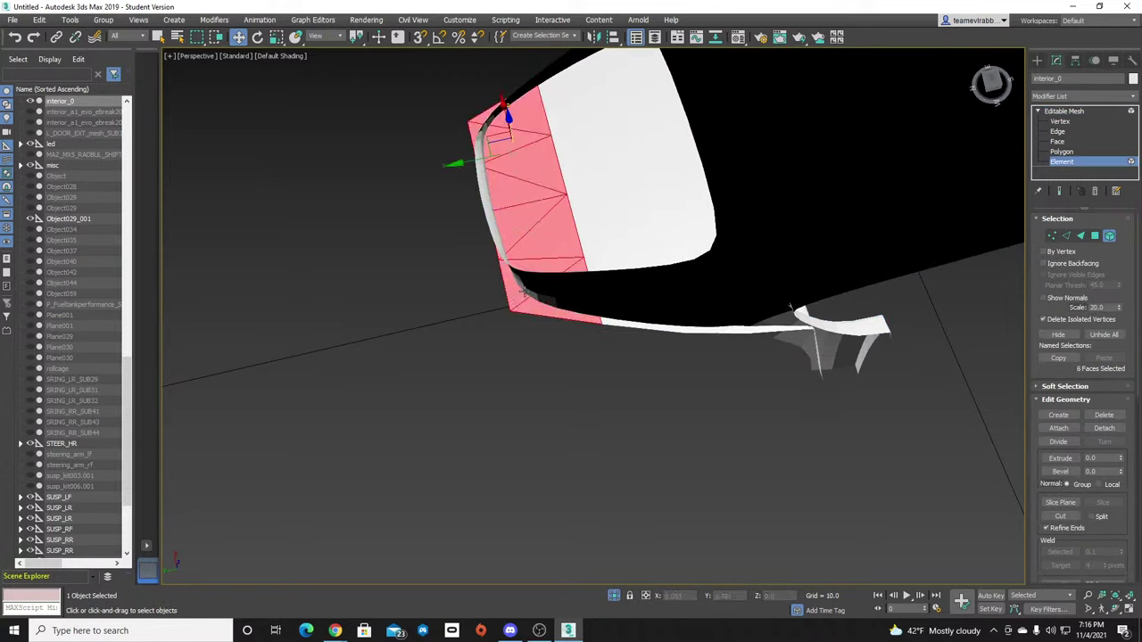
{"action": "left_click", "coordinate": [579, 110], "text": "ctrl"}
{"action": "left_click", "coordinate": [612, 229], "text": "ctrl"}
{"action": "left_click", "coordinate": [634, 325], "text": "ctrl"}
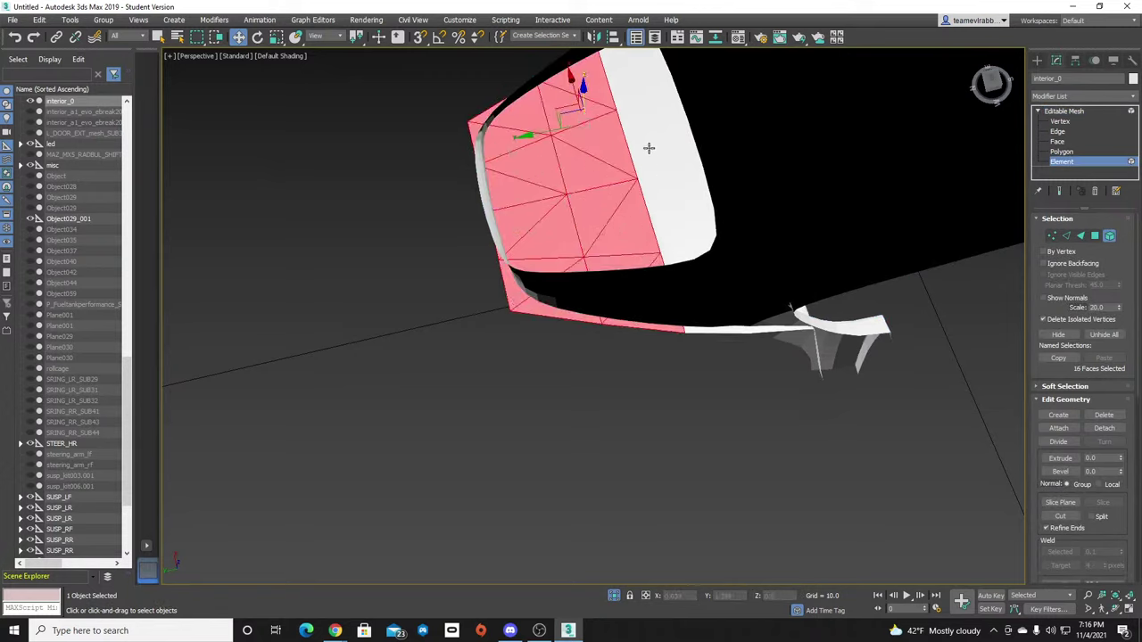
{"action": "left_click_drag", "start_coordinate": [993, 84], "coordinate": [1052, 85]}
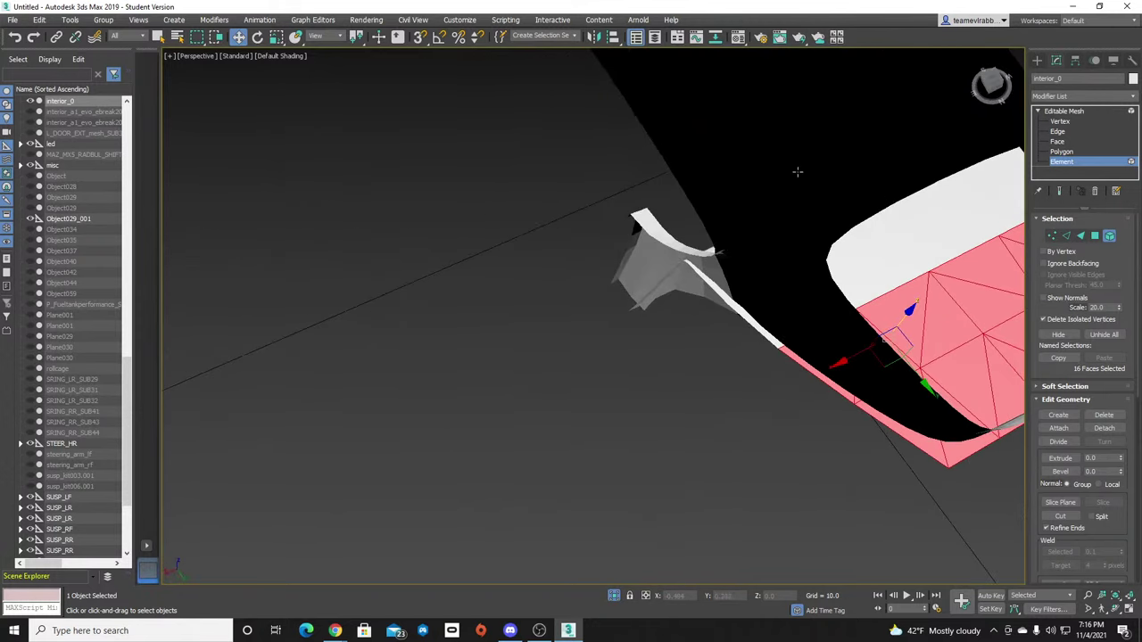
{"action": "middle_click_drag", "start_coordinate": [796, 172], "coordinate": [484, 179]}
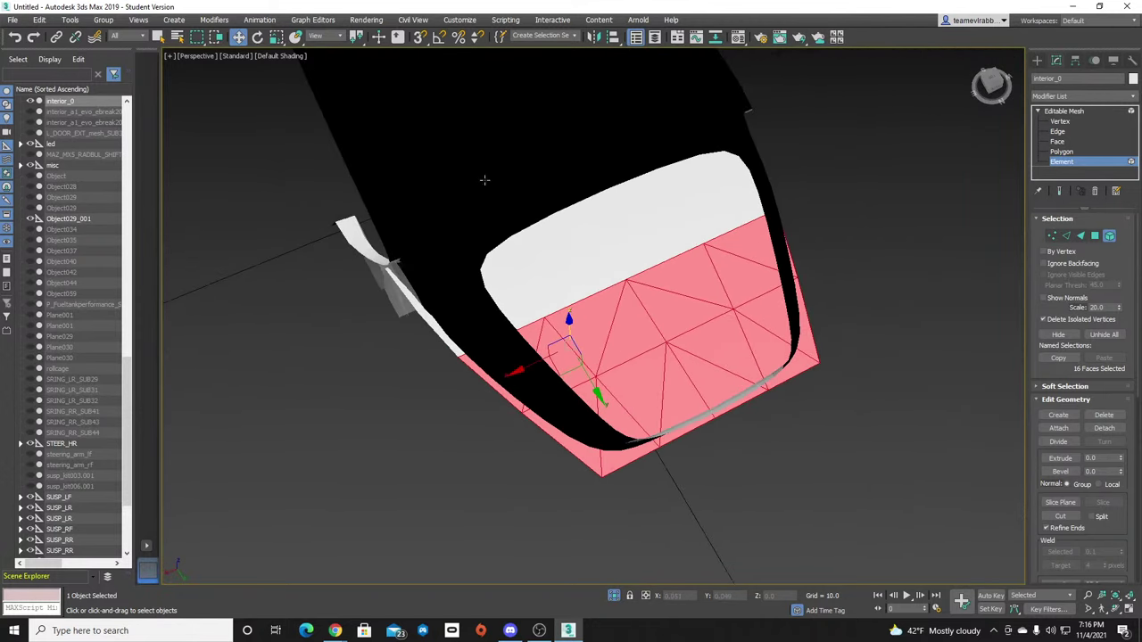
End the isolation and try to move the selected rear panel faces within the full car body.
{"action": "left_click", "coordinate": [613, 597]}
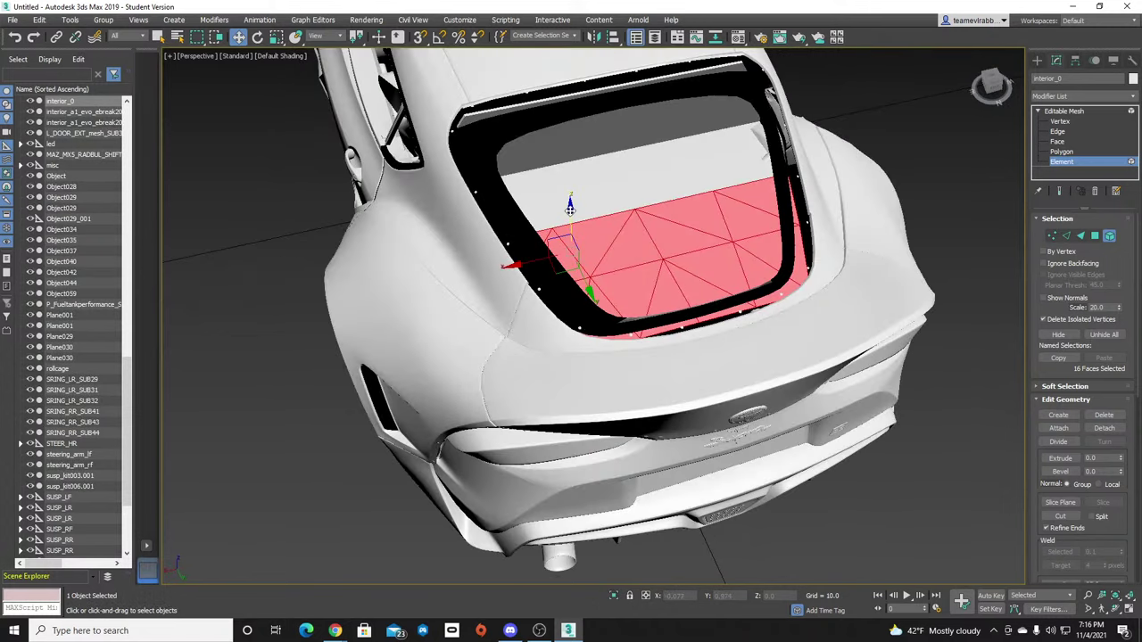
{"action": "mouse_move", "coordinate": [570, 207]}
{"action": "left_mouse_down"}
{"action": "mouse_move", "coordinate": [573, 220]}
{"action": "mouse_move", "coordinate": [577, 208]}
{"action": "left_mouse_up"}
{"action": "left_click", "coordinate": [611, 308]}
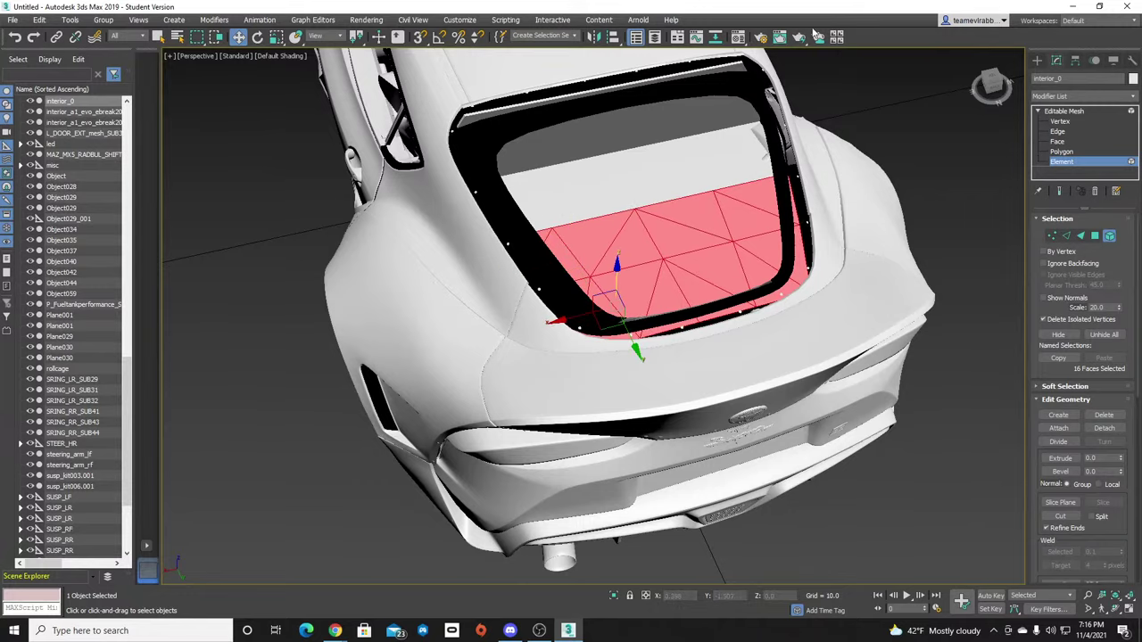
{"action": "left_click_drag", "start_coordinate": [990, 85], "coordinate": [1044, 93]}
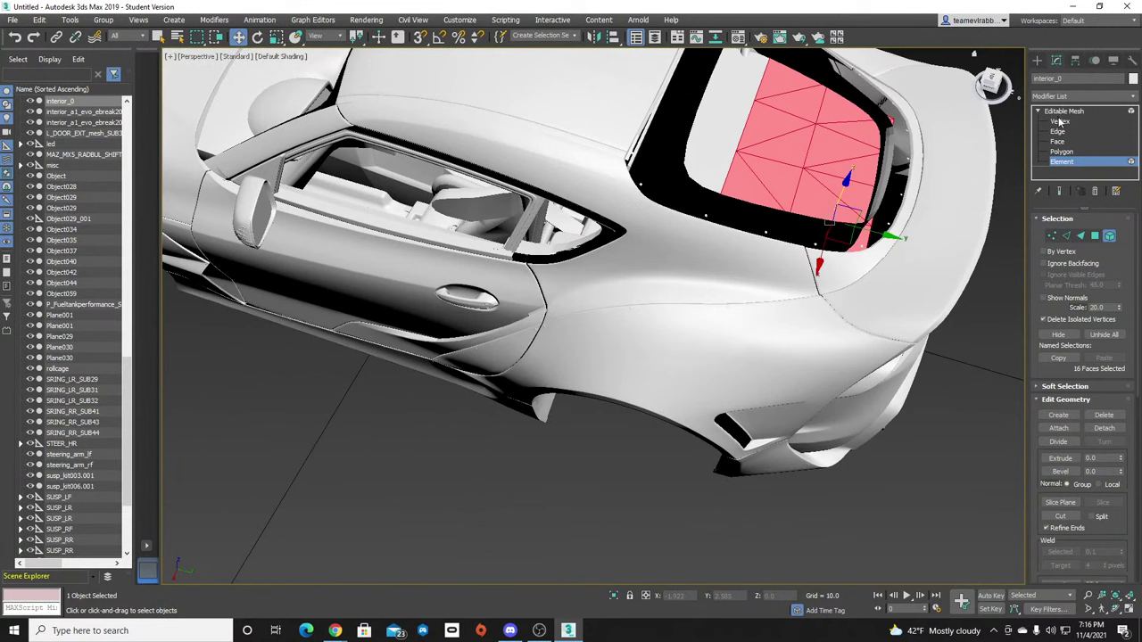
Try lowering interior_0's selected rear panel vertices behind the rear window, and undo the move.
{"action": "left_click", "coordinate": [1060, 122]}
{"action": "left_click_drag", "start_coordinate": [807, 102], "coordinate": [936, 134]}
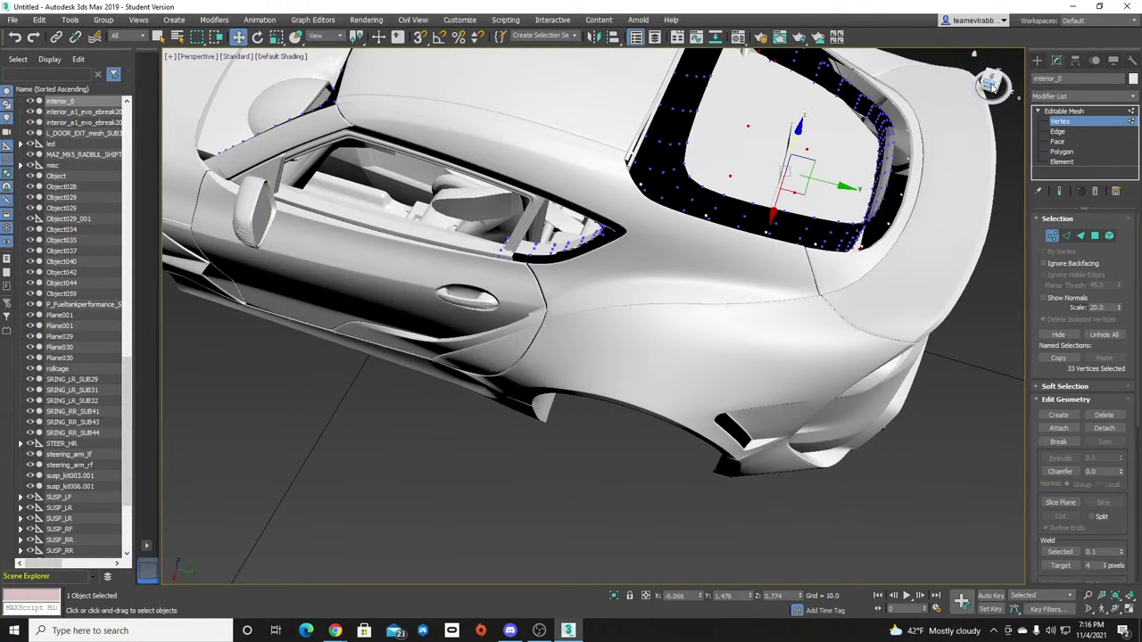
{"action": "key", "text": "ctrl+z"}
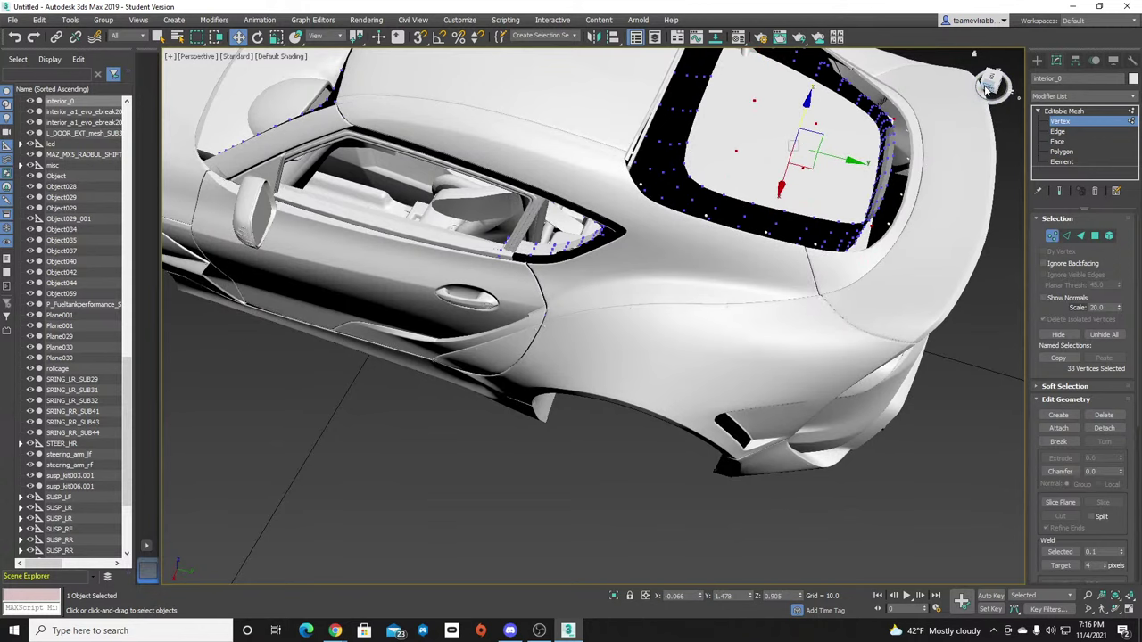
{"action": "left_click_drag", "start_coordinate": [987, 85], "coordinate": [899, 141]}
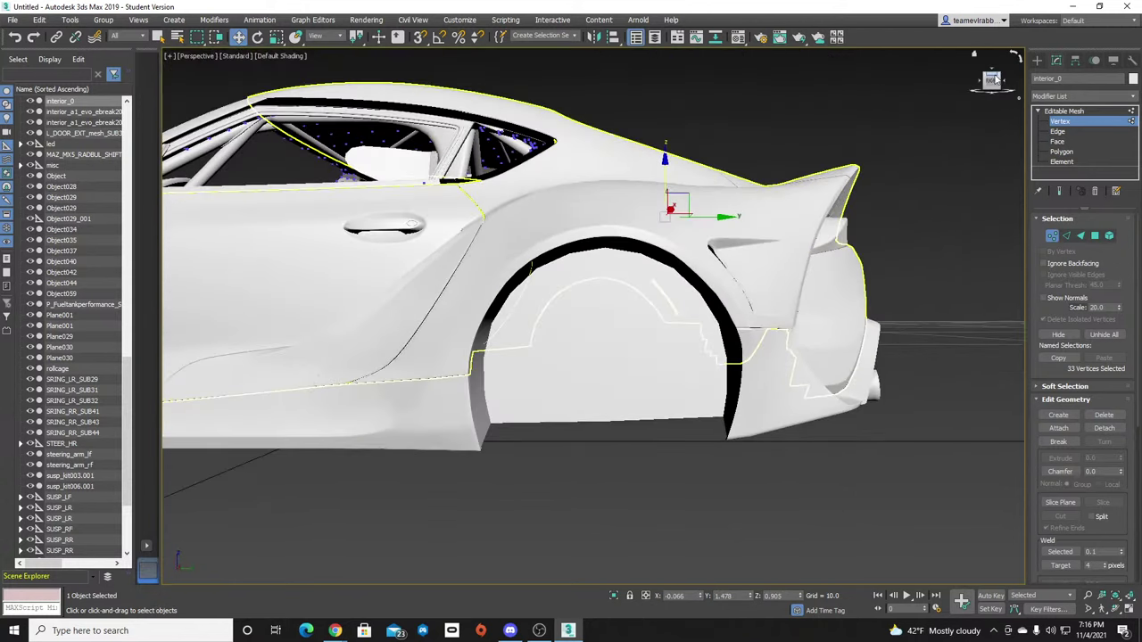
{"action": "left_click_drag", "start_coordinate": [993, 81], "coordinate": [908, 113]}
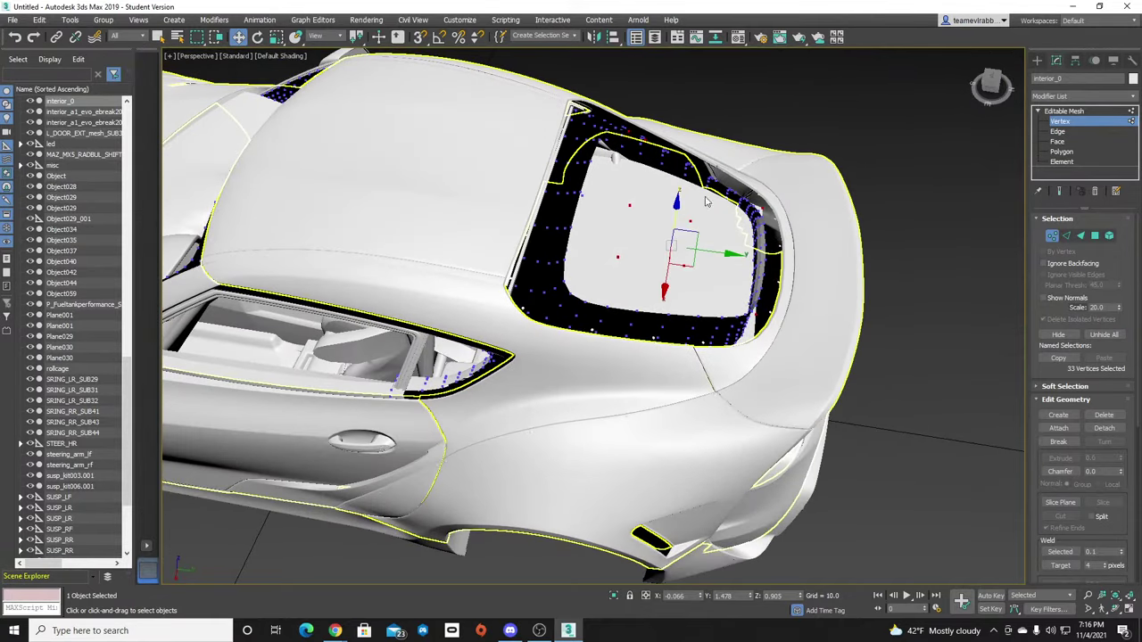
Undo the last change and lower the selected rear-window panel vertices slightly along the Z axis.
{"action": "left_click", "coordinate": [701, 240]}
{"action": "key", "text": "ctrl+z"}
{"action": "left_click_drag", "start_coordinate": [678, 205], "coordinate": [675, 223]}
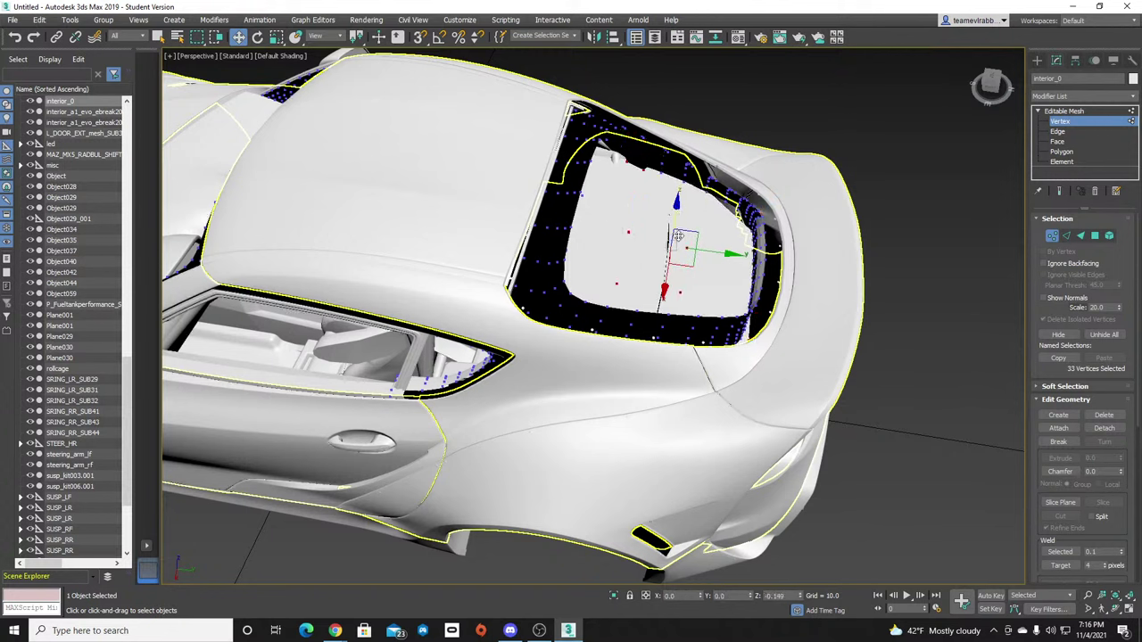
{"action": "left_click_drag", "start_coordinate": [678, 236], "coordinate": [676, 258]}
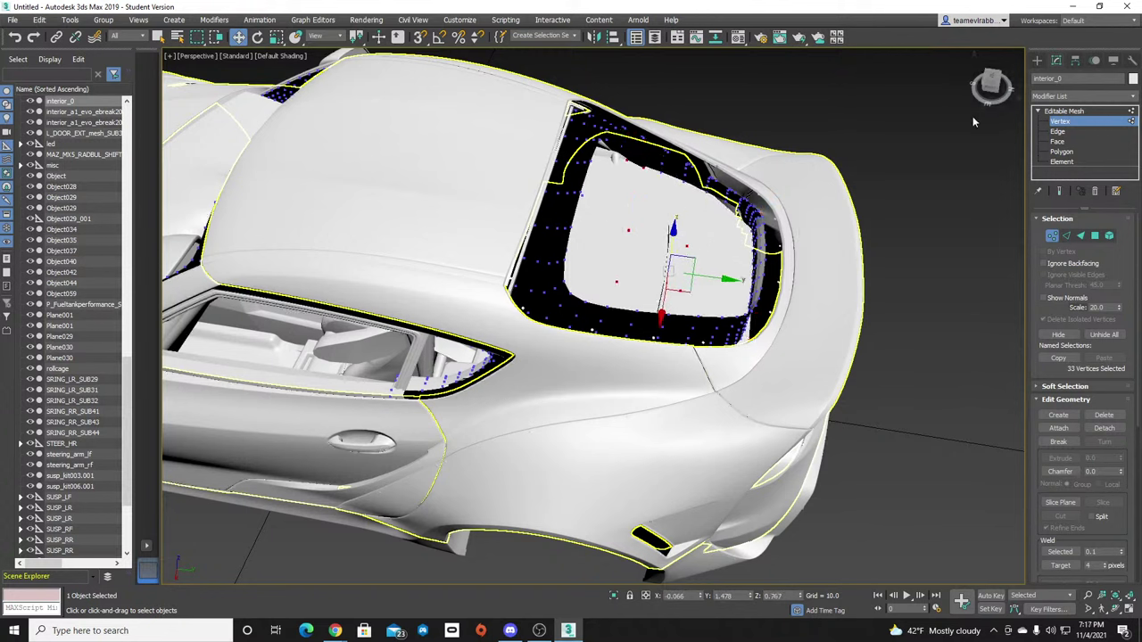
Select the flat panel elements at the rear of the rear-window opening at Element level.
{"action": "left_click", "coordinate": [1060, 161]}
{"action": "left_click", "coordinate": [724, 258]}
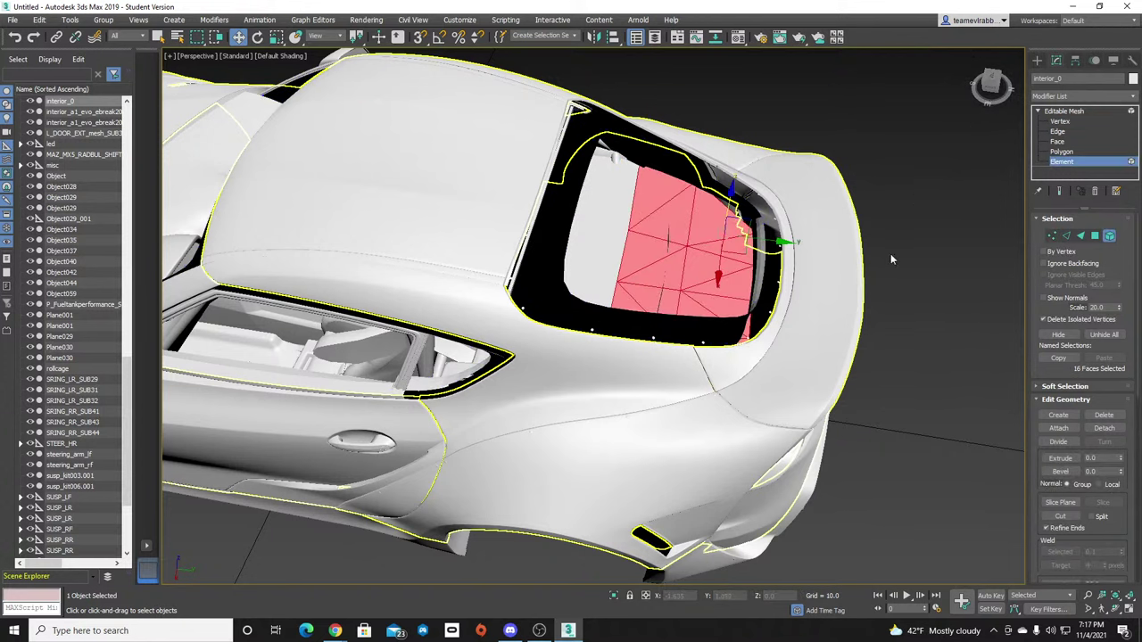
{"action": "left_click", "coordinate": [892, 259]}
{"action": "left_click", "coordinate": [710, 271]}
{"action": "left_click", "coordinate": [718, 232]}
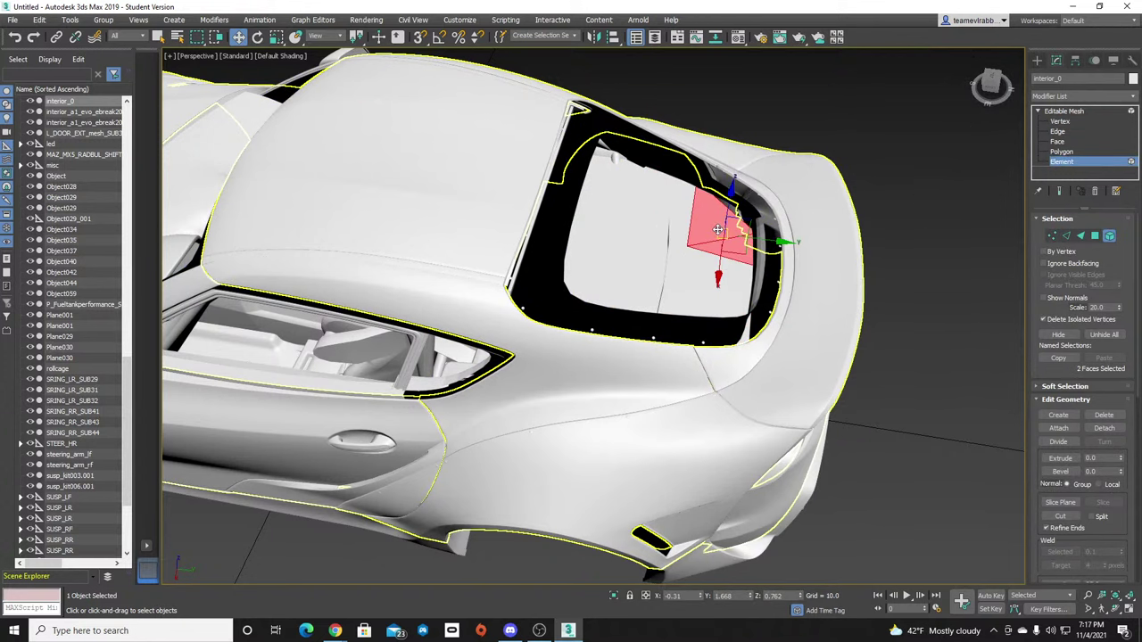
{"action": "left_click", "coordinate": [700, 296]}
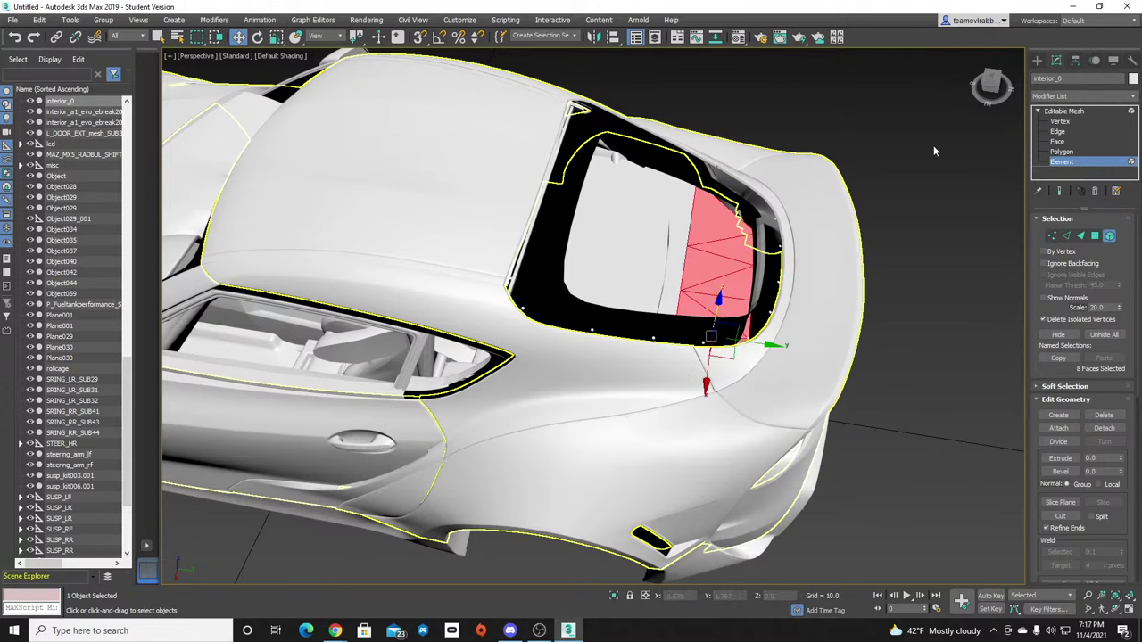
{"action": "left_click", "coordinate": [1070, 122]}
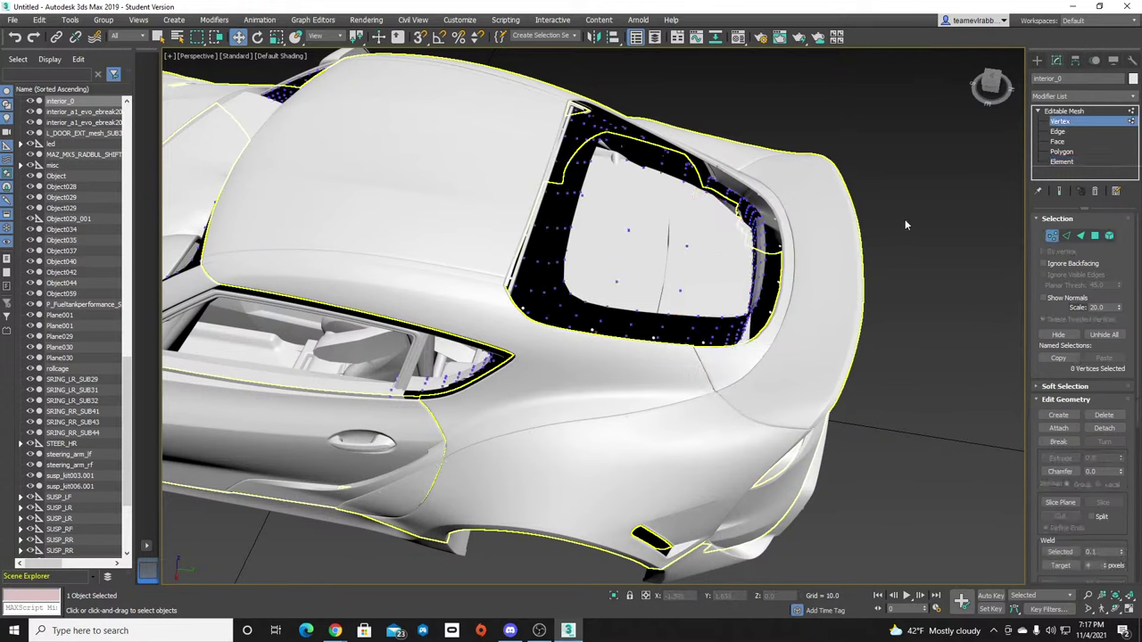
{"action": "left_click", "coordinate": [1061, 162]}
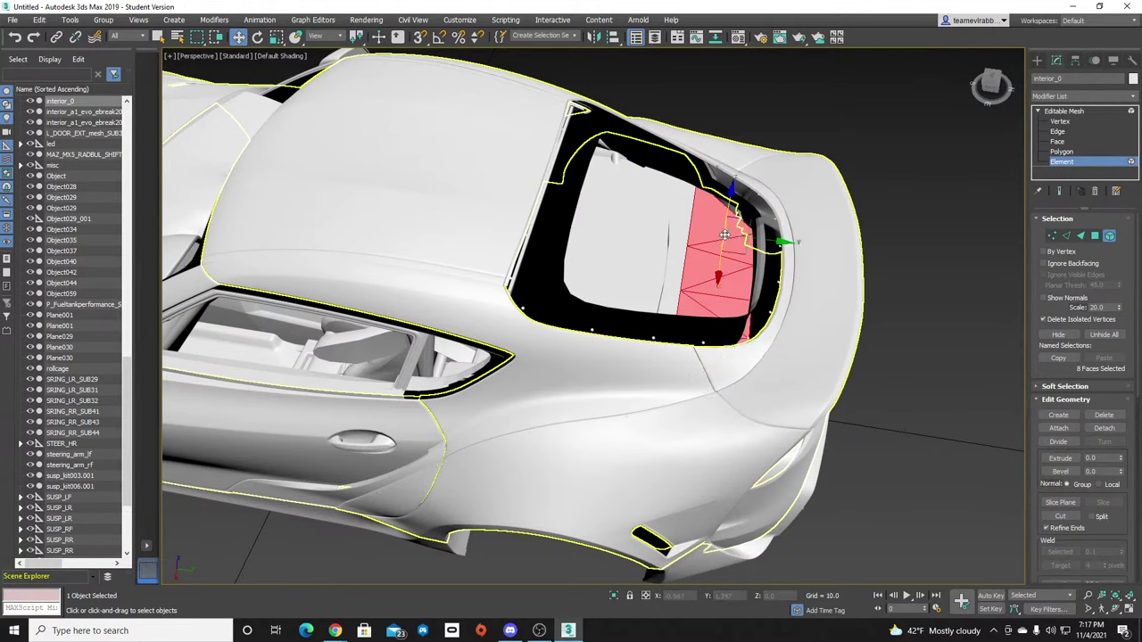
Try to move the selected rear panel elements slightly downward, and undo the moves.
{"action": "left_click_drag", "start_coordinate": [725, 240], "coordinate": [781, 318]}
{"action": "key", "text": "ctrl+z"}
{"action": "left_click_drag", "start_coordinate": [731, 192], "coordinate": [729, 198]}
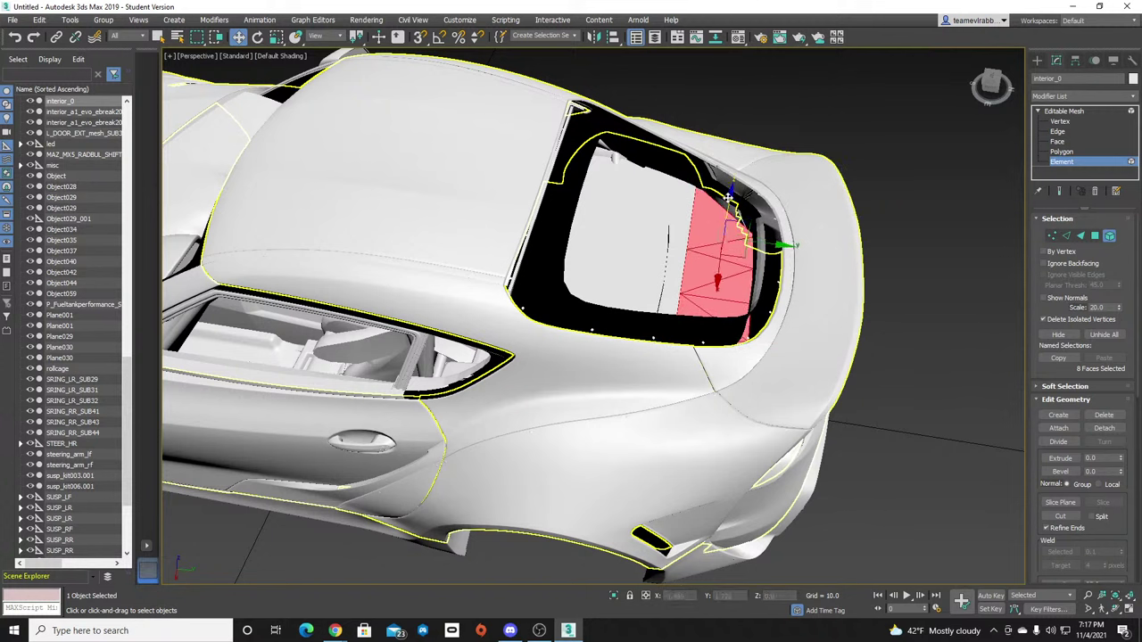
{"action": "key", "text": "ctrl+z"}
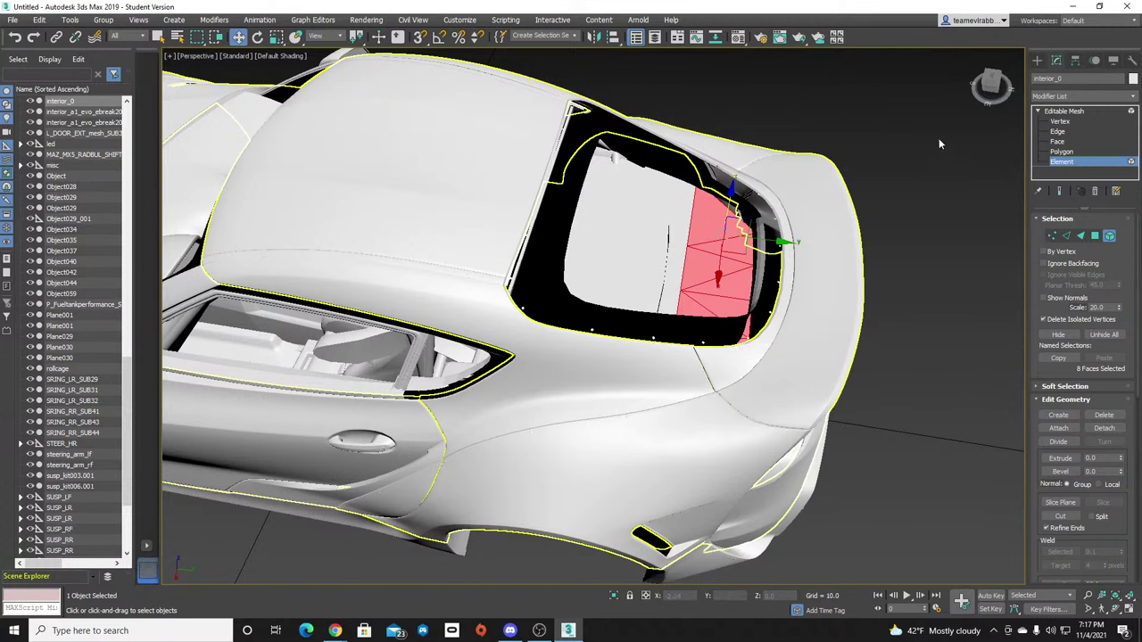
Try to rotate the selected rear panel elements, and undo the rotation along with the element selection.
{"action": "left_click", "coordinate": [257, 36]}
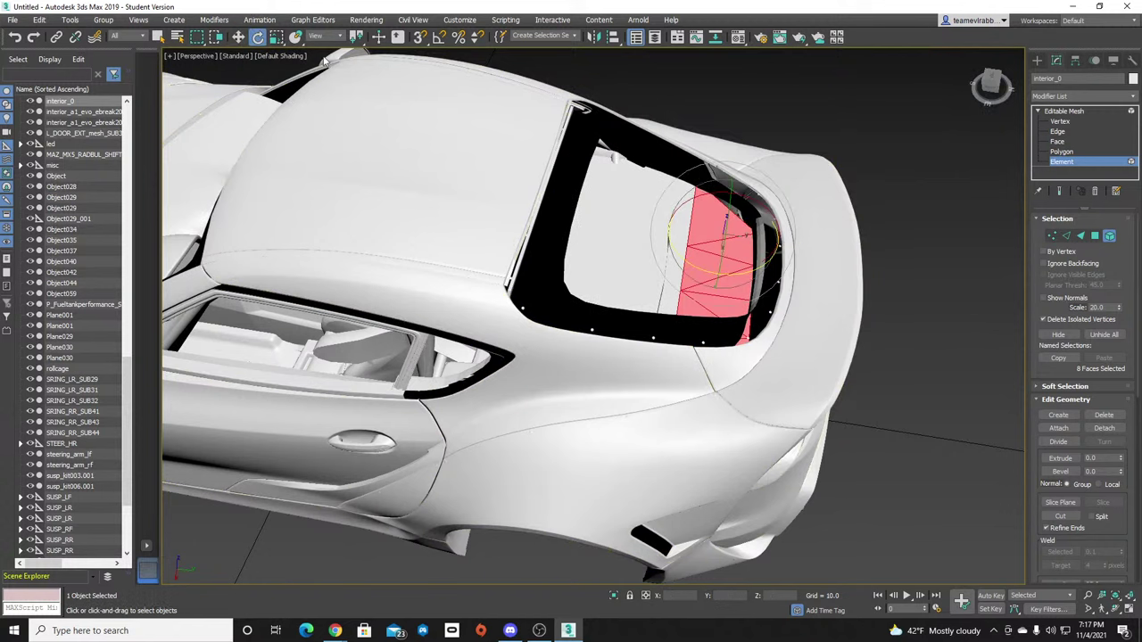
{"action": "left_click_drag", "start_coordinate": [759, 202], "coordinate": [785, 216]}
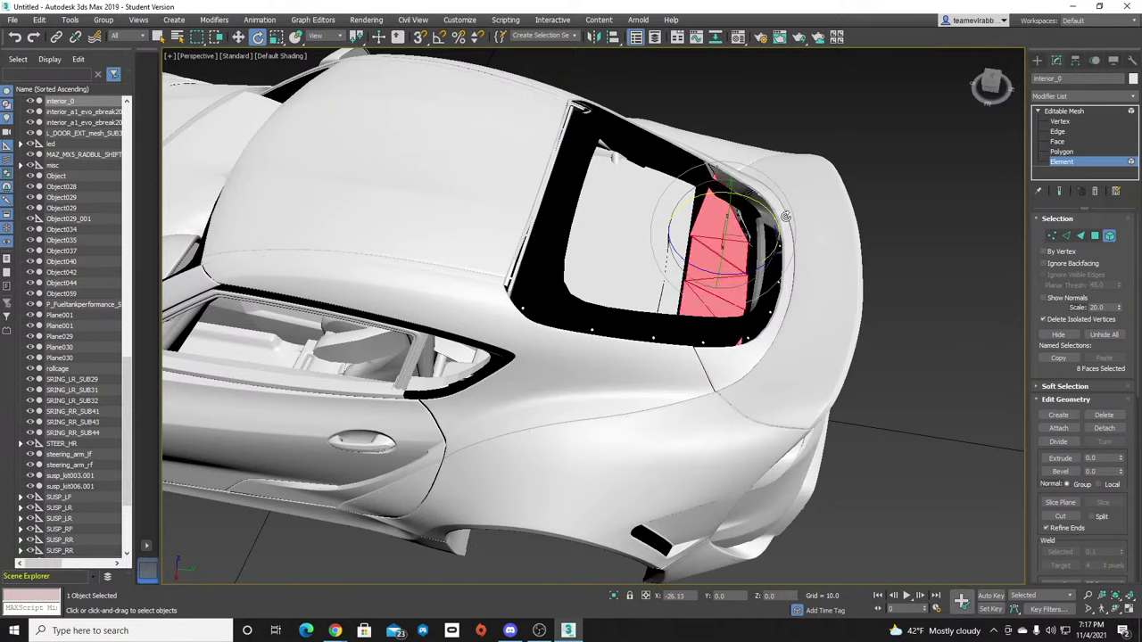
{"action": "key", "text": "ctrl+z"}
{"action": "key", "text": "ctrl+z"}
{"action": "key", "text": "ctrl+z"}
{"action": "key", "text": "ctrl+z"}
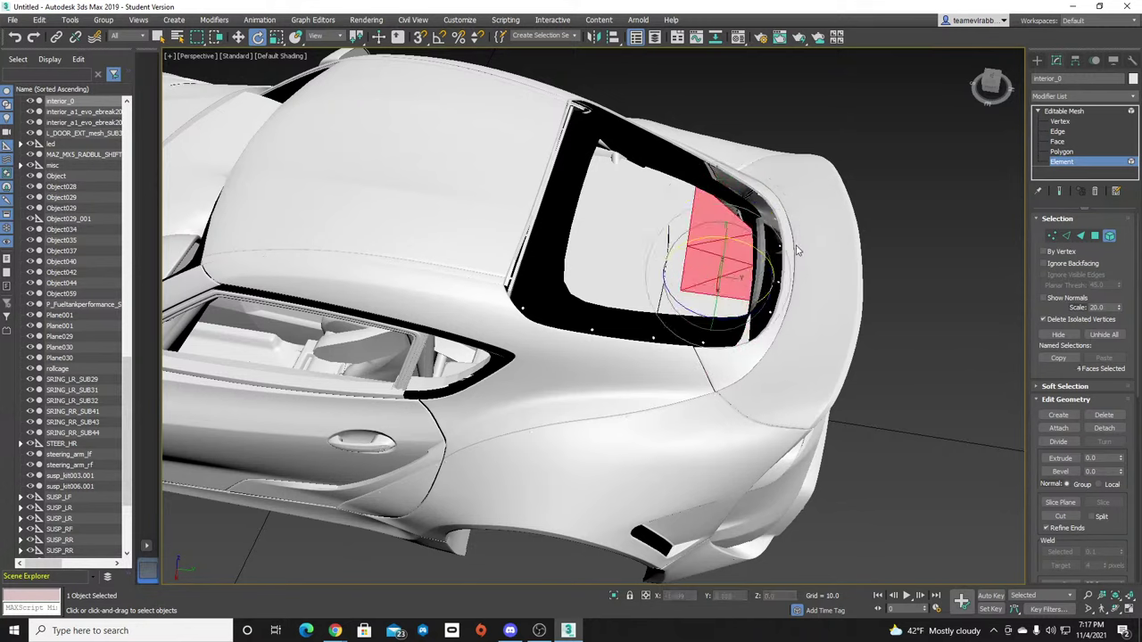
{"action": "key", "text": "ctrl+z"}
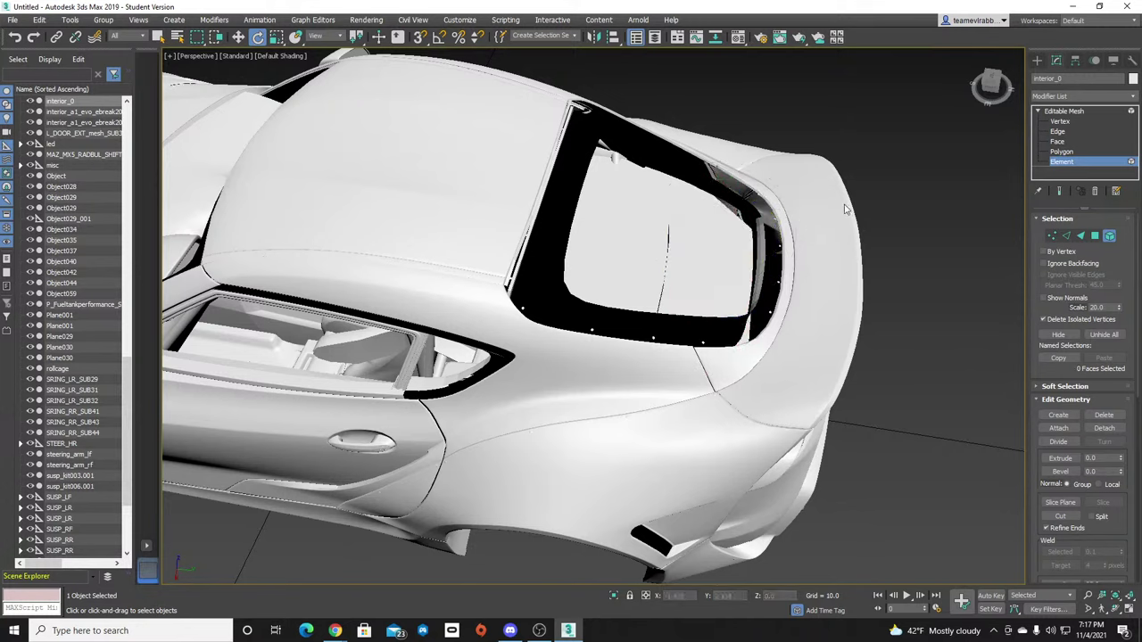
Delete the flat panel elements covering the rear half of the rear-window opening, one after another.
{"action": "left_click_drag", "start_coordinate": [987, 92], "coordinate": [462, 266]}
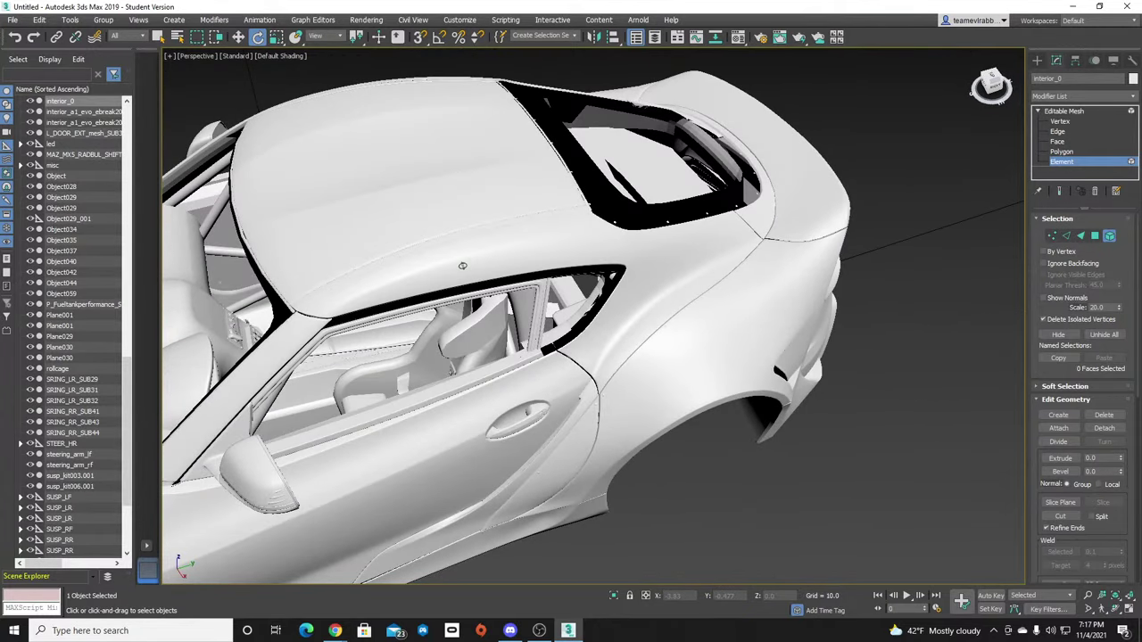
{"action": "middle_click_drag", "start_coordinate": [462, 266], "coordinate": [462, 266], "text": "alt"}
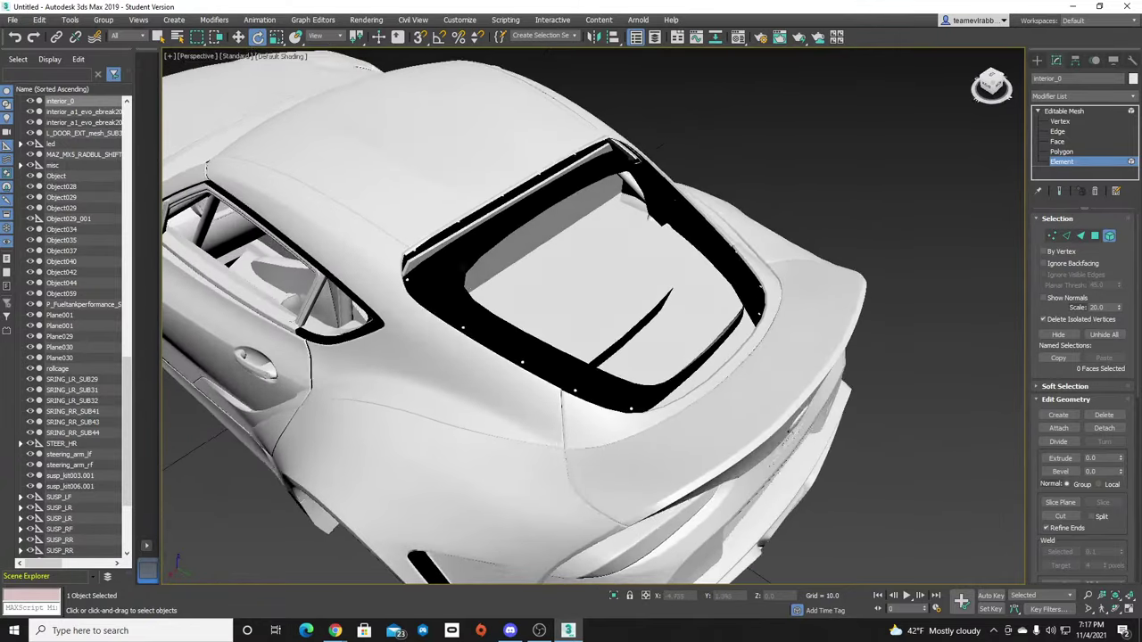
{"action": "left_click", "coordinate": [678, 352]}
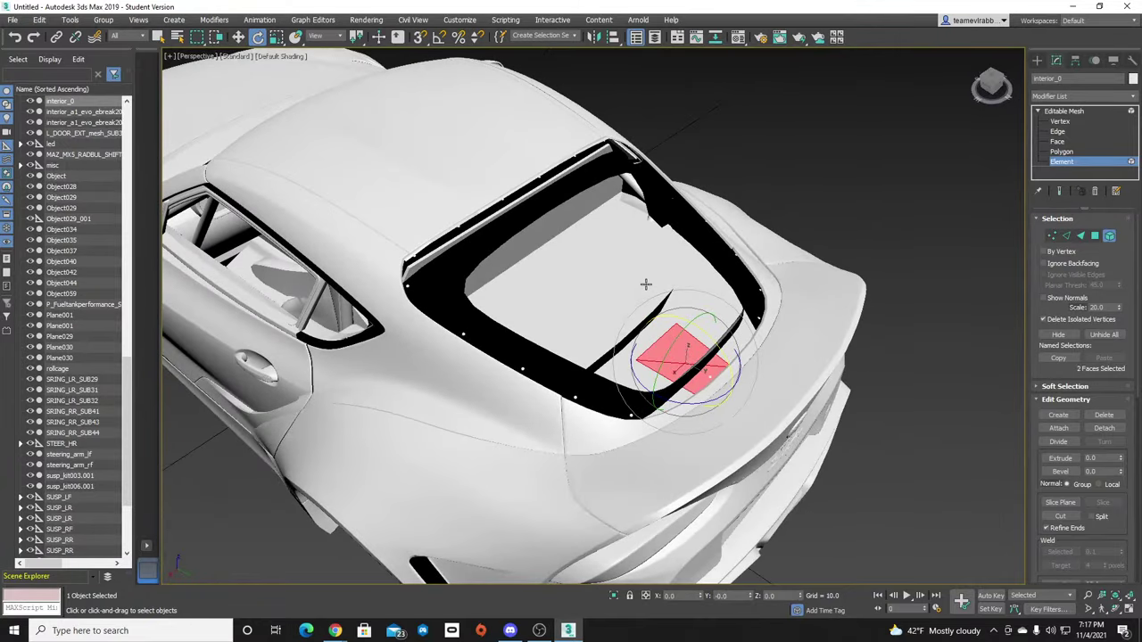
{"action": "key", "text": "Delete"}
{"action": "left_click", "coordinate": [713, 311]}
{"action": "key", "text": "Delete"}
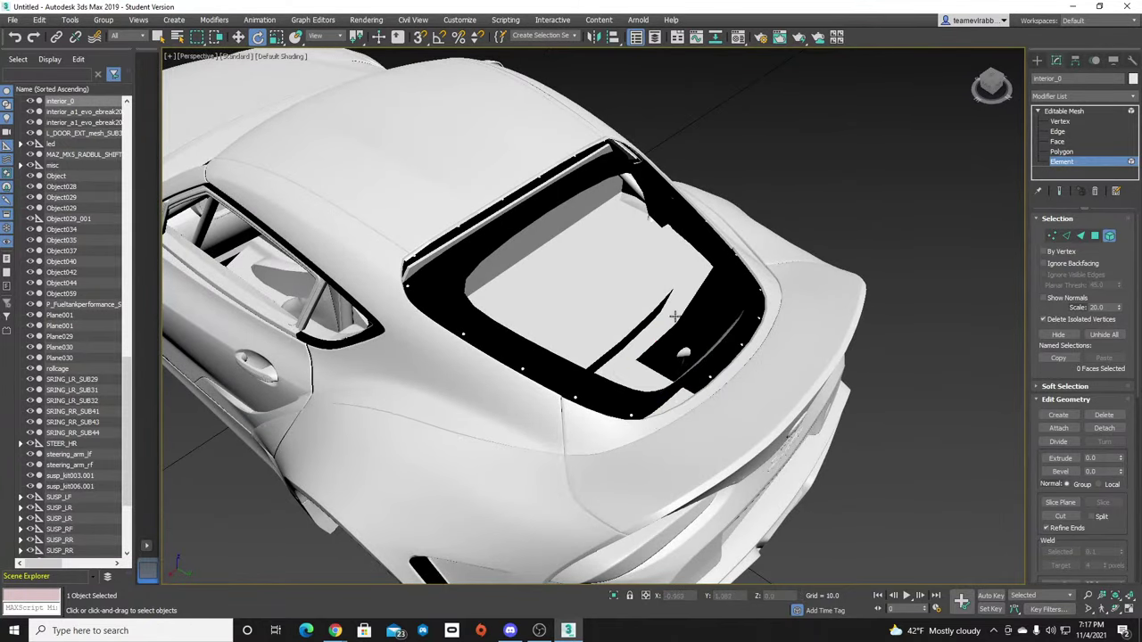
{"action": "left_click", "coordinate": [674, 317]}
{"action": "key", "text": "Delete"}
{"action": "left_click", "coordinate": [639, 353]}
{"action": "key", "text": "Delete"}
{"action": "left_click", "coordinate": [635, 376]}
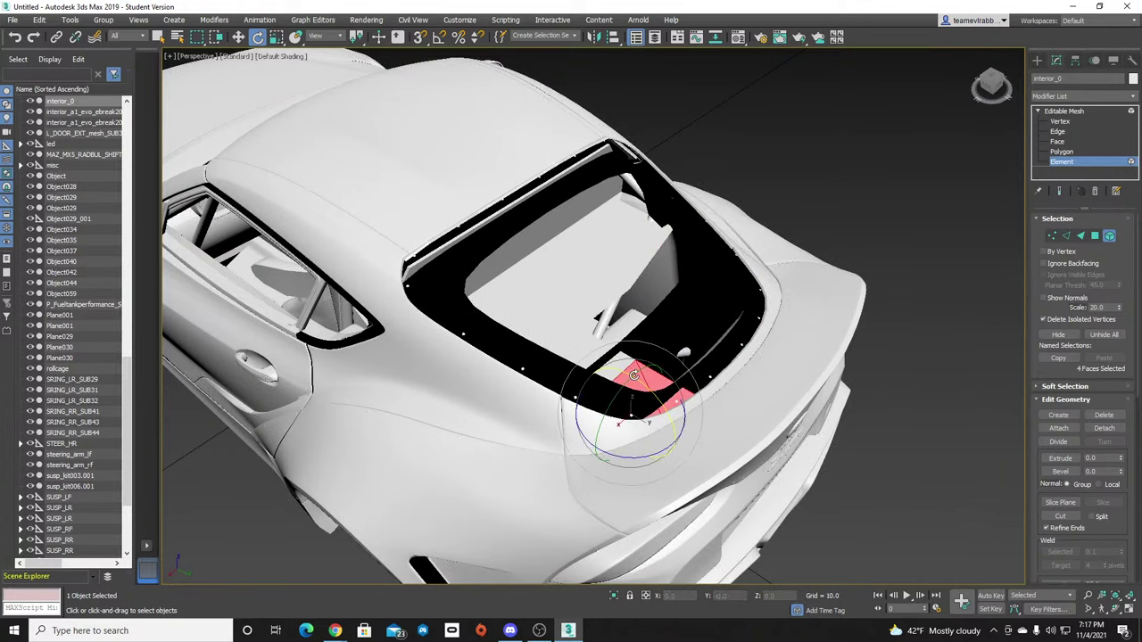
{"action": "key", "text": "Delete"}
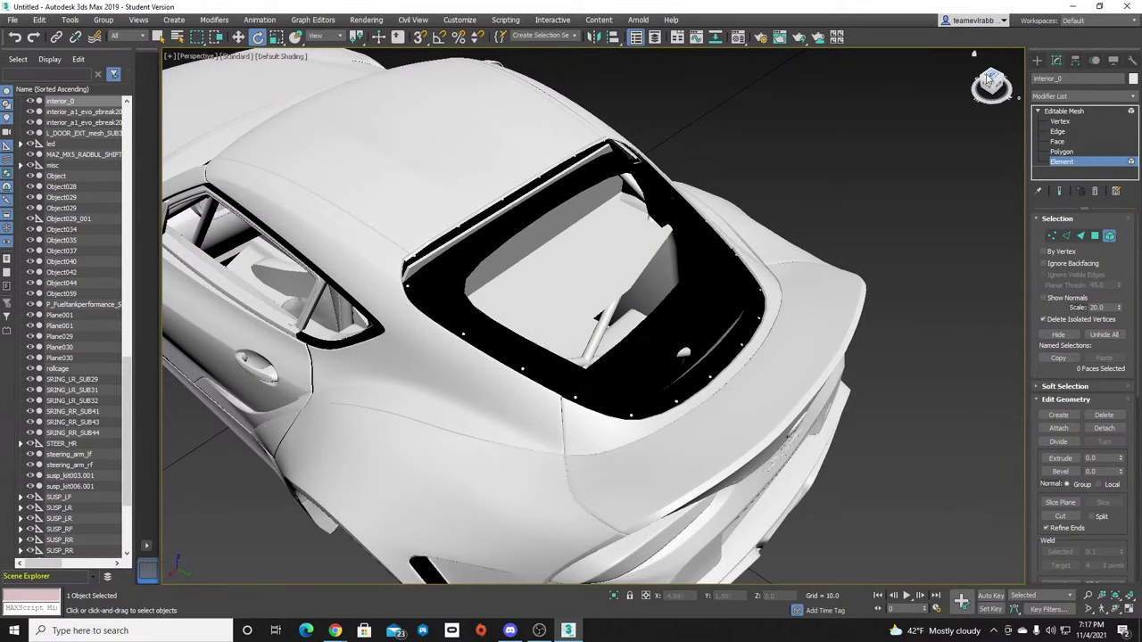
Leave element editing and delete the panel object inside the forward part of the second car's rear-window opening.
{"action": "middle_click_drag", "start_coordinate": [607, 258], "coordinate": [462, 265], "text": "alt"}
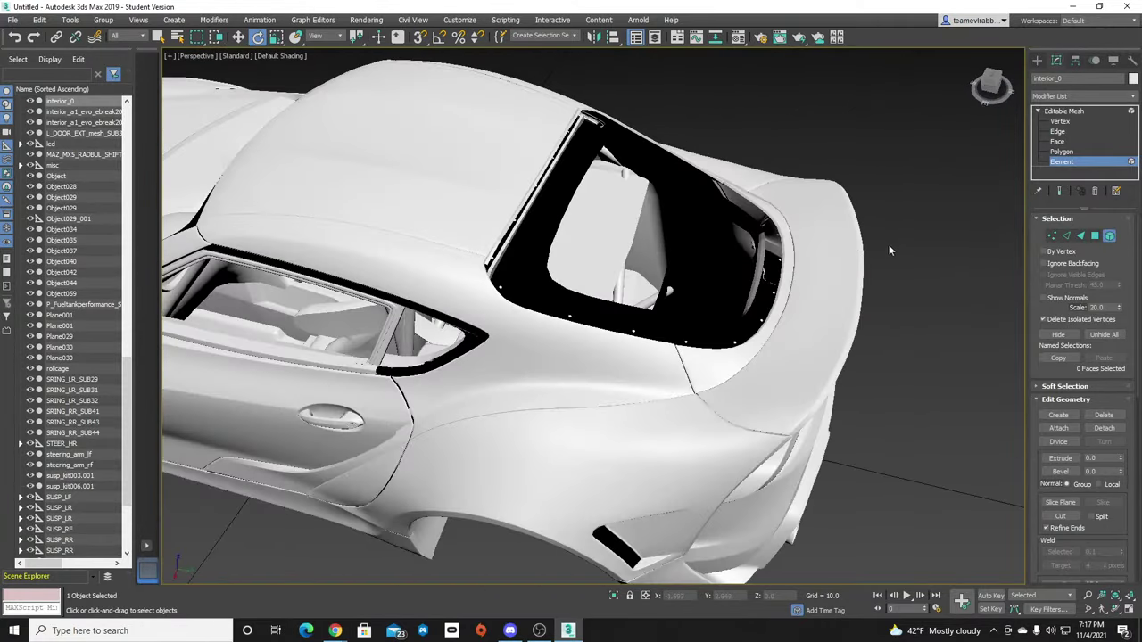
{"action": "scroll", "coordinate": [889, 246], "scroll_direction": "down", "scroll_amount": 4}
{"action": "middle_click_drag", "start_coordinate": [758, 90], "coordinate": [727, 212]}
{"action": "scroll", "coordinate": [726, 212], "scroll_direction": "down", "scroll_amount": 3}
{"action": "middle_click_drag", "start_coordinate": [845, 129], "coordinate": [671, 324]}
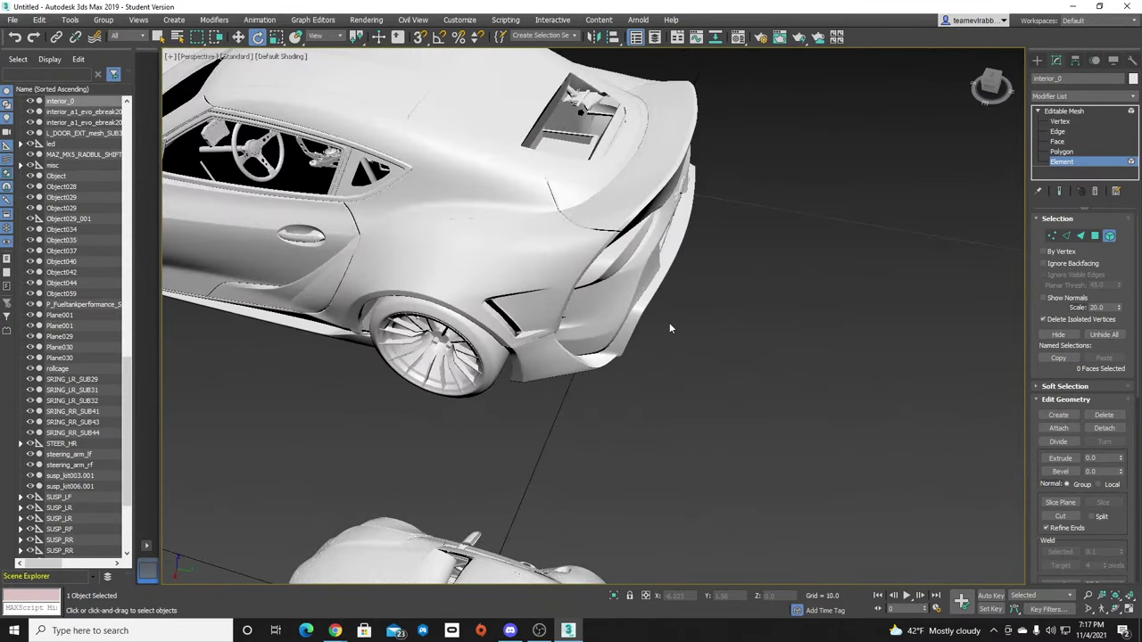
{"action": "mouse_move", "coordinate": [993, 90]}
{"action": "left_mouse_down"}
{"action": "mouse_move", "coordinate": [992, 125]}
{"action": "mouse_move", "coordinate": [989, 109]}
{"action": "left_mouse_up"}
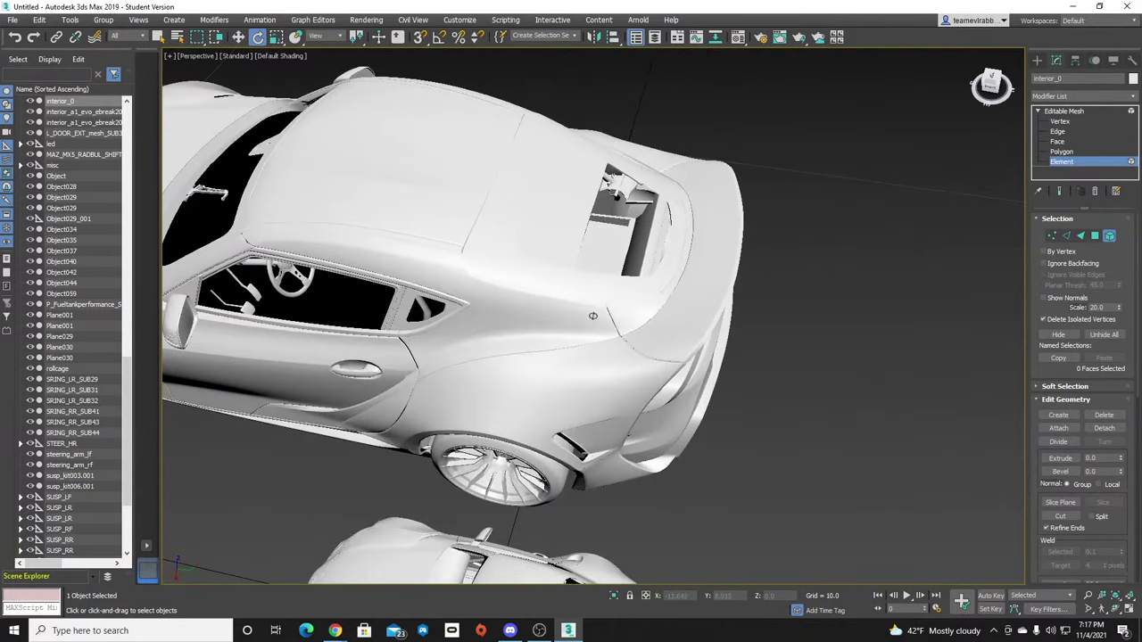
{"action": "left_click", "coordinate": [1037, 60]}
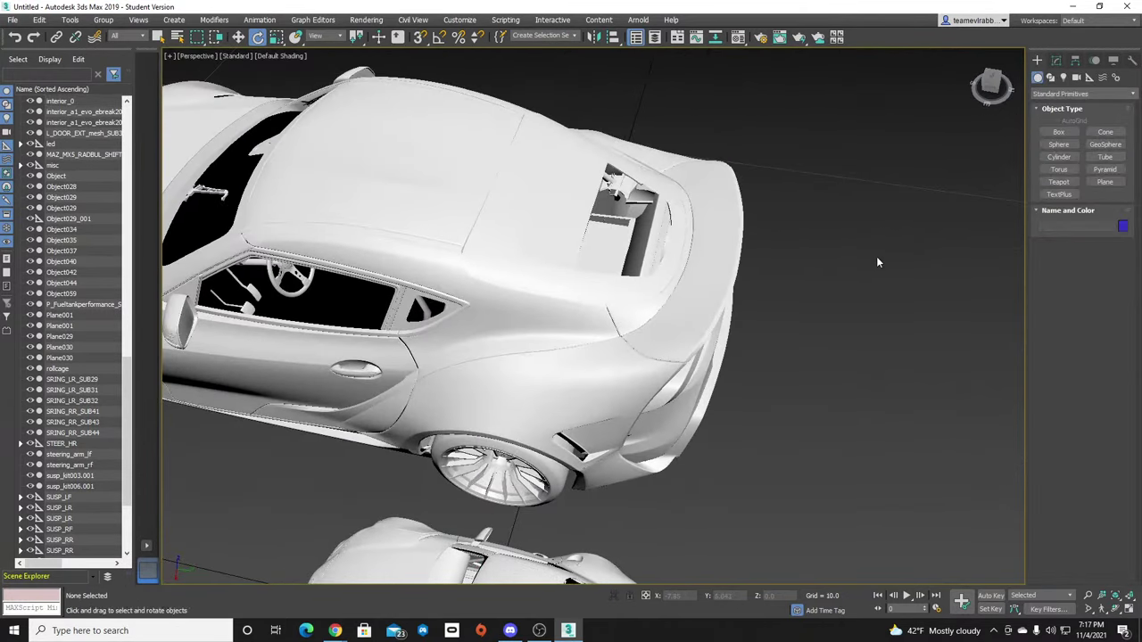
{"action": "left_click", "coordinate": [616, 242]}
{"action": "left_click", "coordinate": [654, 234], "text": "ctrl"}
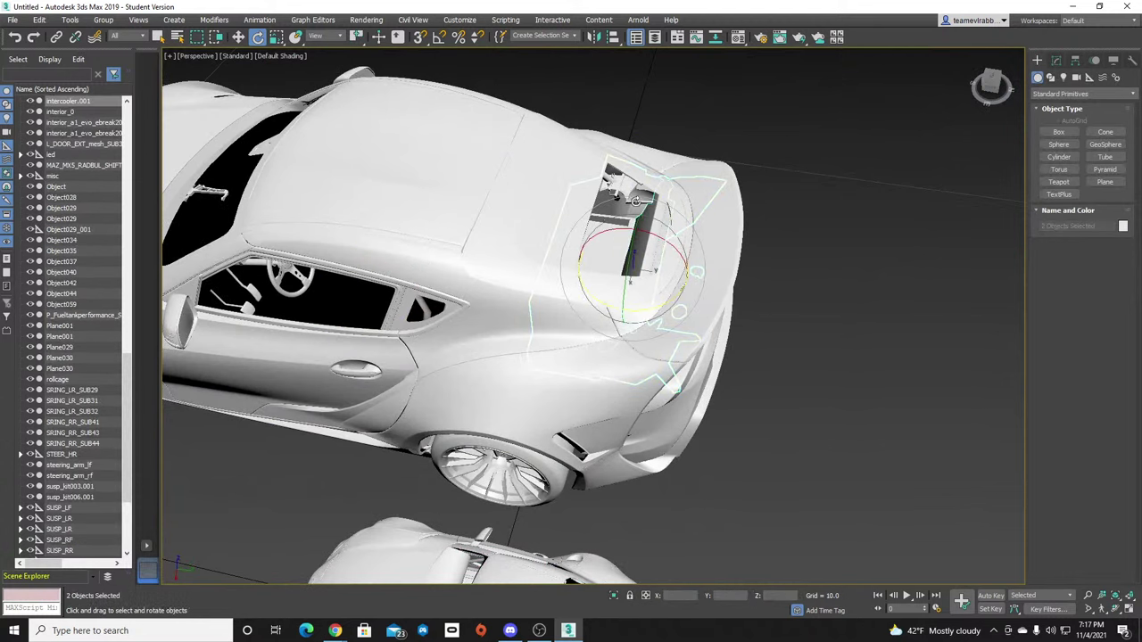
{"action": "left_click", "coordinate": [536, 212]}
{"action": "key", "text": "Delete"}
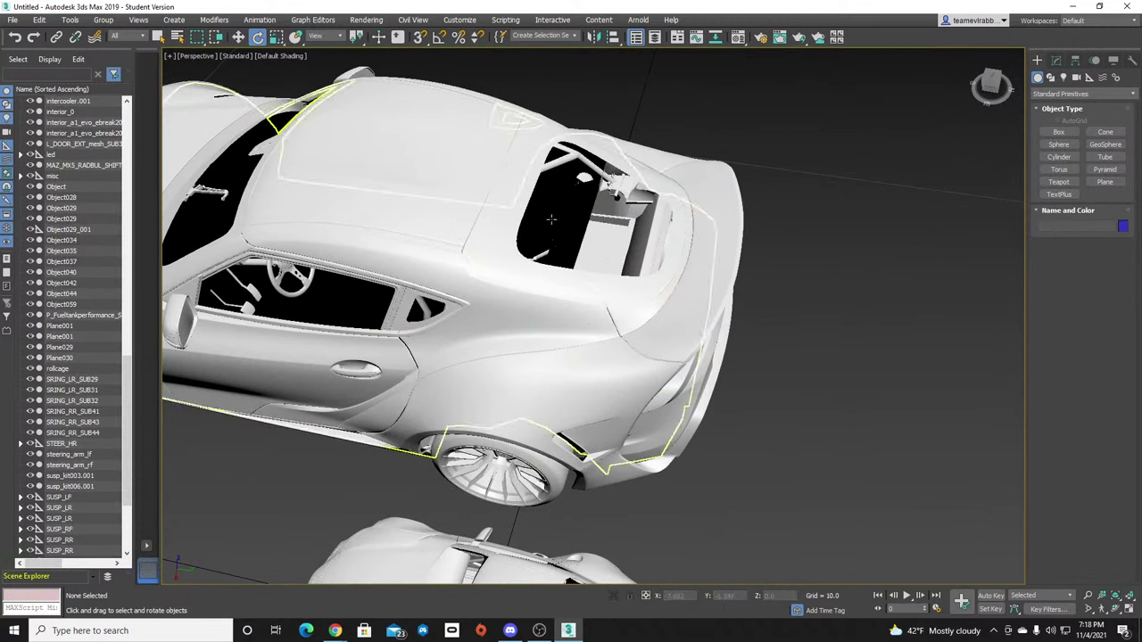
Delete the second car's rear-window surround and the outer body shell over its rear end.
{"action": "left_click", "coordinate": [597, 291]}
{"action": "key", "text": "Delete"}
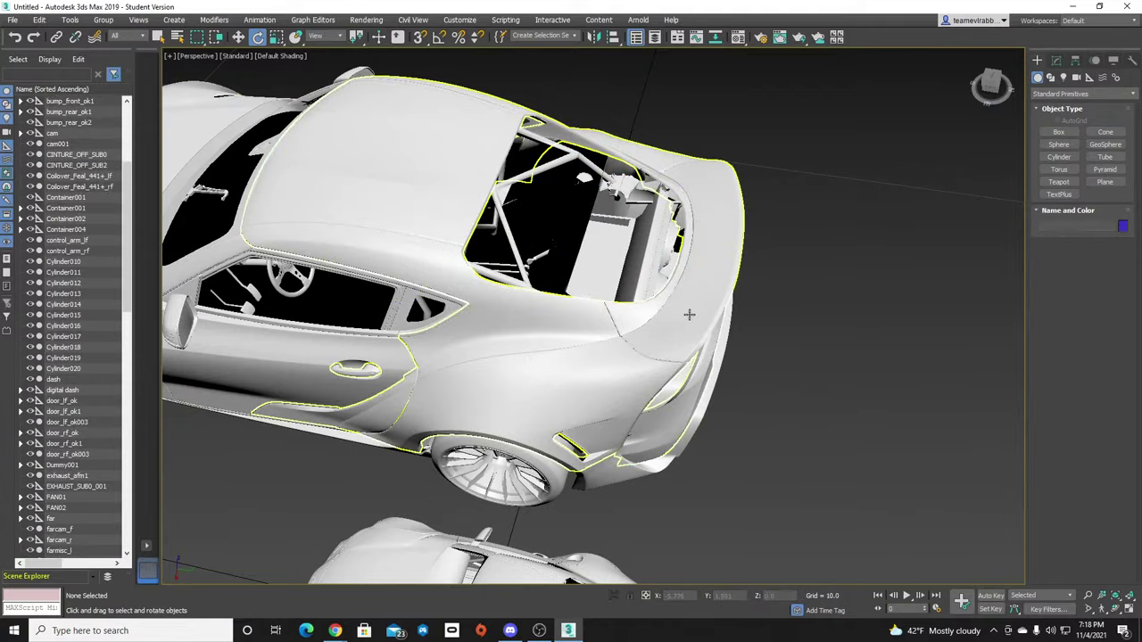
{"action": "left_click", "coordinate": [689, 315]}
{"action": "key", "text": "Delete"}
Select the intercooler, both rear radiator fans and the surrounding rear panel parts together for moving.
{"action": "left_click_drag", "start_coordinate": [992, 91], "coordinate": [967, 89]}
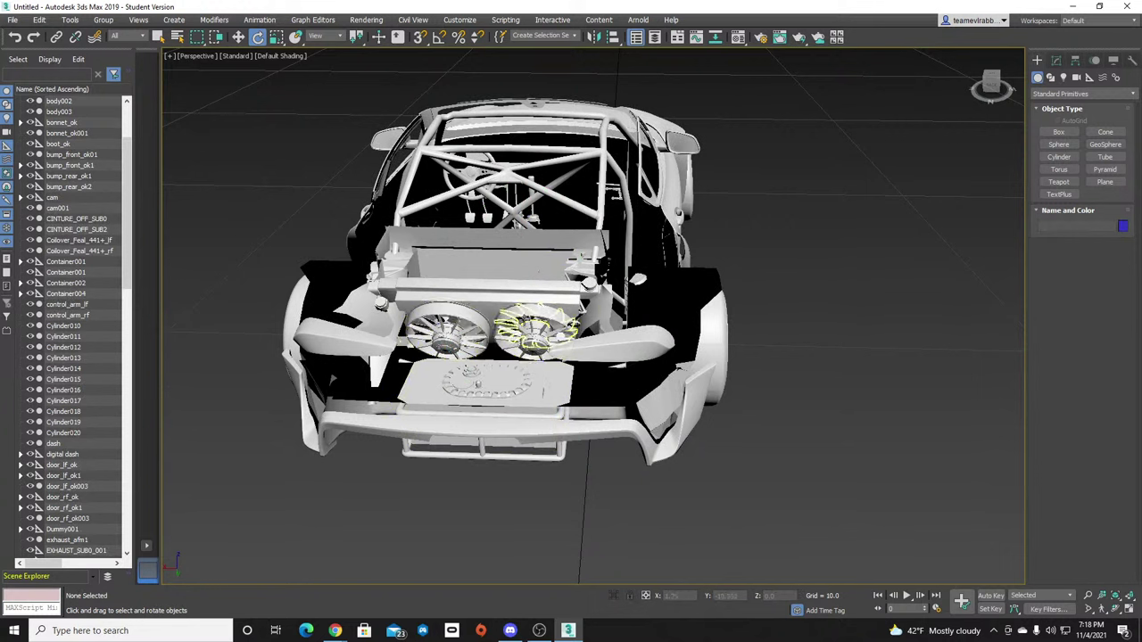
{"action": "left_click", "coordinate": [533, 327]}
{"action": "left_click", "coordinate": [452, 329]}
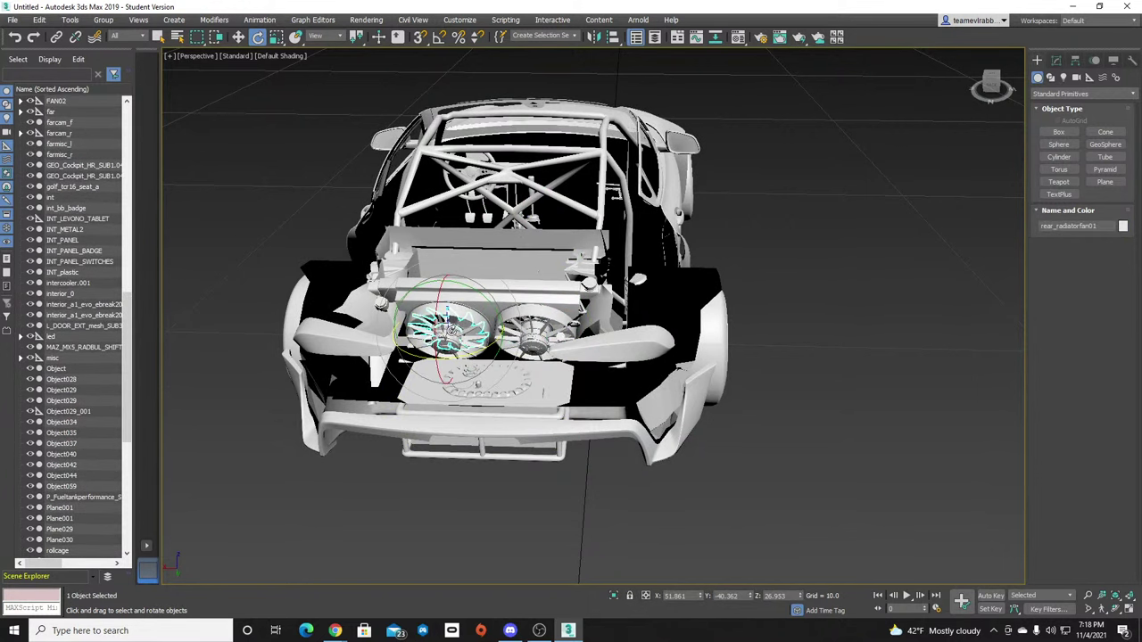
{"action": "left_click", "coordinate": [919, 253]}
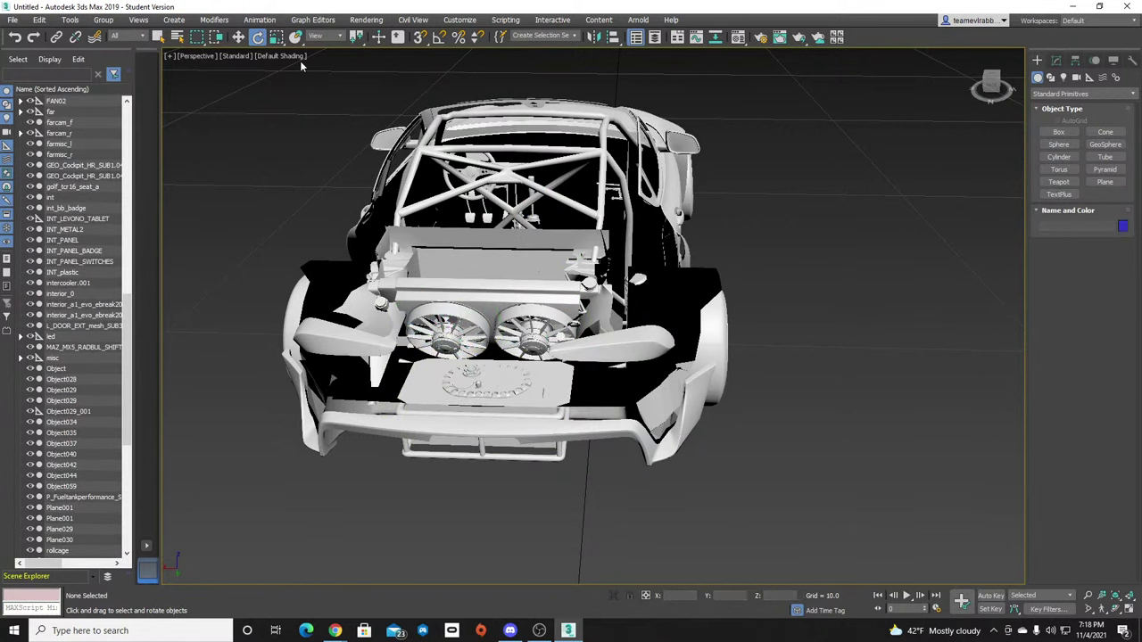
{"action": "left_click", "coordinate": [239, 37]}
{"action": "left_click", "coordinate": [491, 301]}
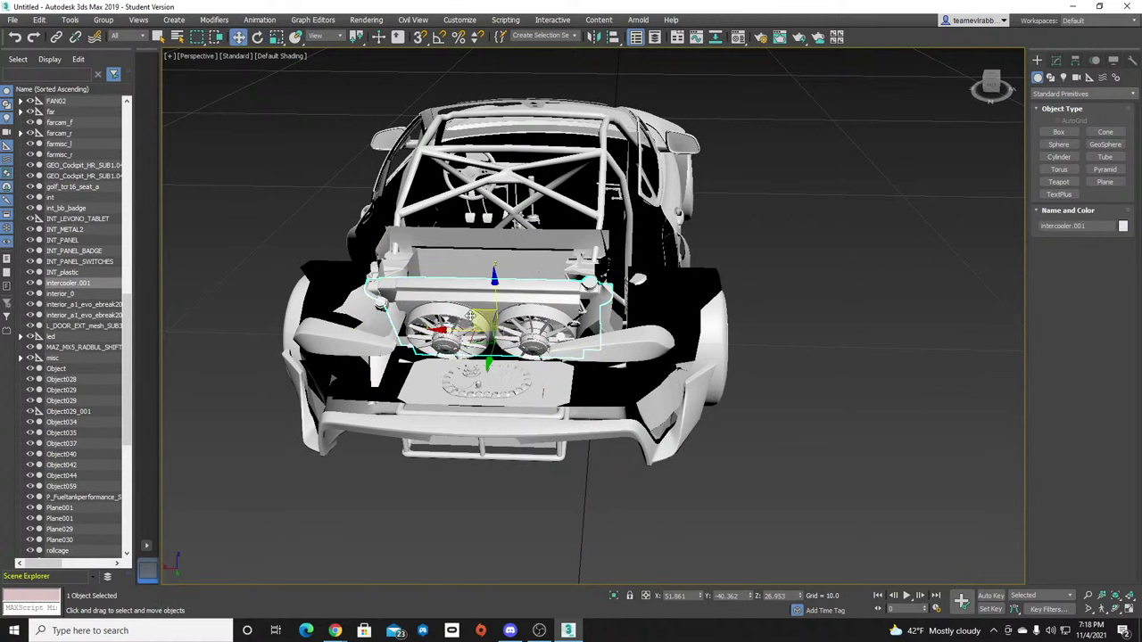
{"action": "left_click", "coordinate": [452, 309], "text": "ctrl"}
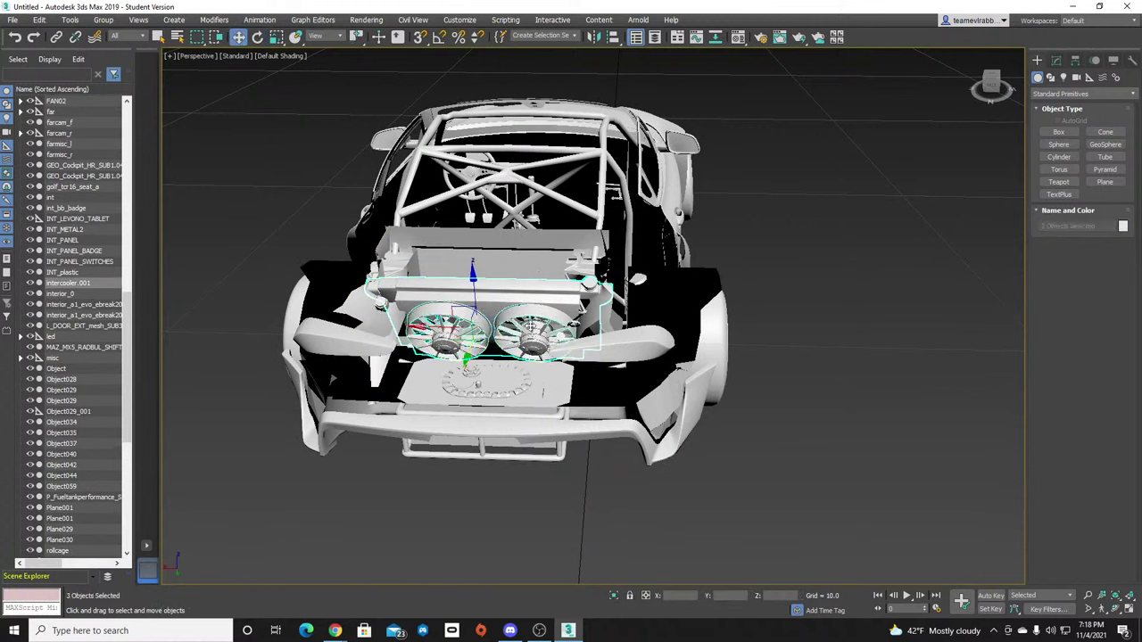
{"action": "left_click", "coordinate": [532, 325], "text": "ctrl"}
{"action": "left_click", "coordinate": [560, 254], "text": "ctrl"}
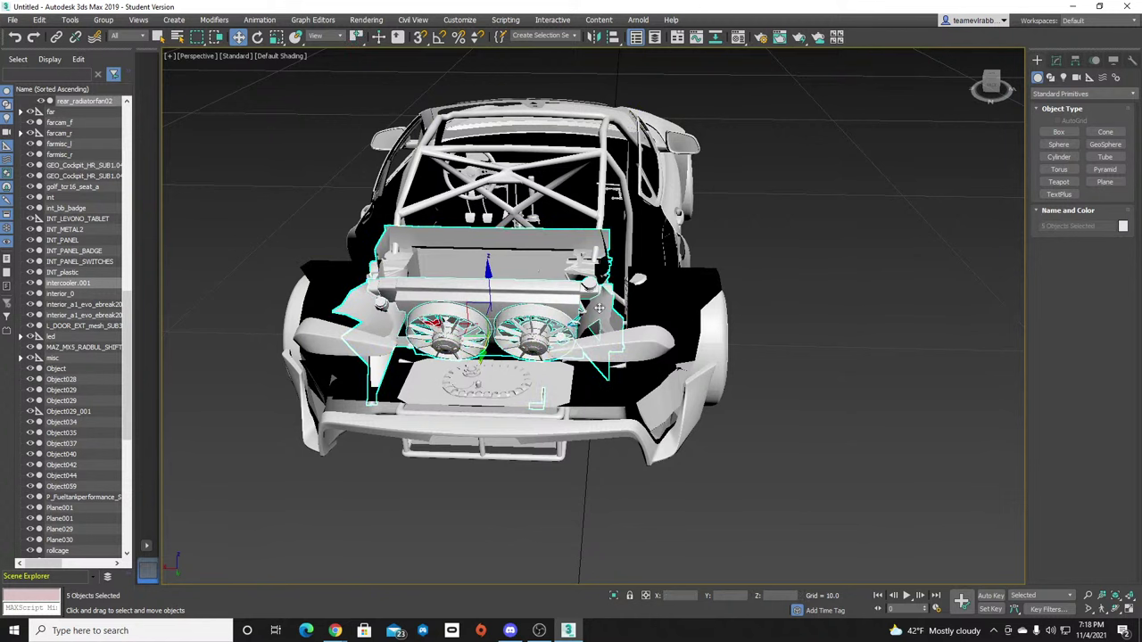
Move the selected intercooler, fan and panel assembly straight down out of the second car, clear below its rear end.
{"action": "scroll", "coordinate": [579, 296], "scroll_direction": "down", "scroll_amount": 3}
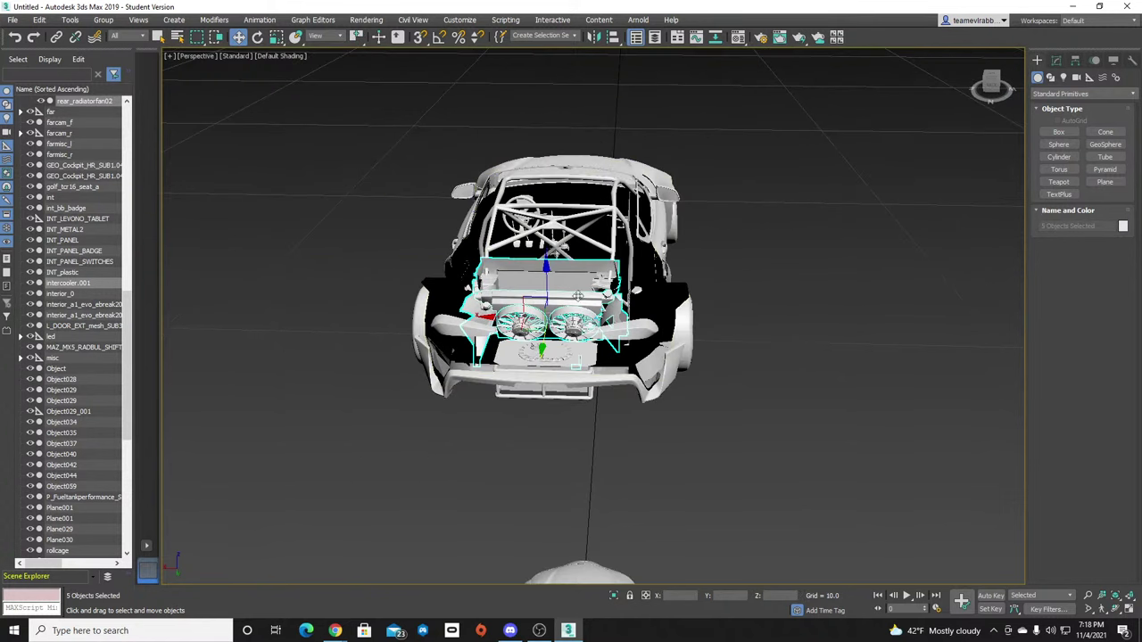
{"action": "left_click_drag", "start_coordinate": [549, 268], "coordinate": [557, 433]}
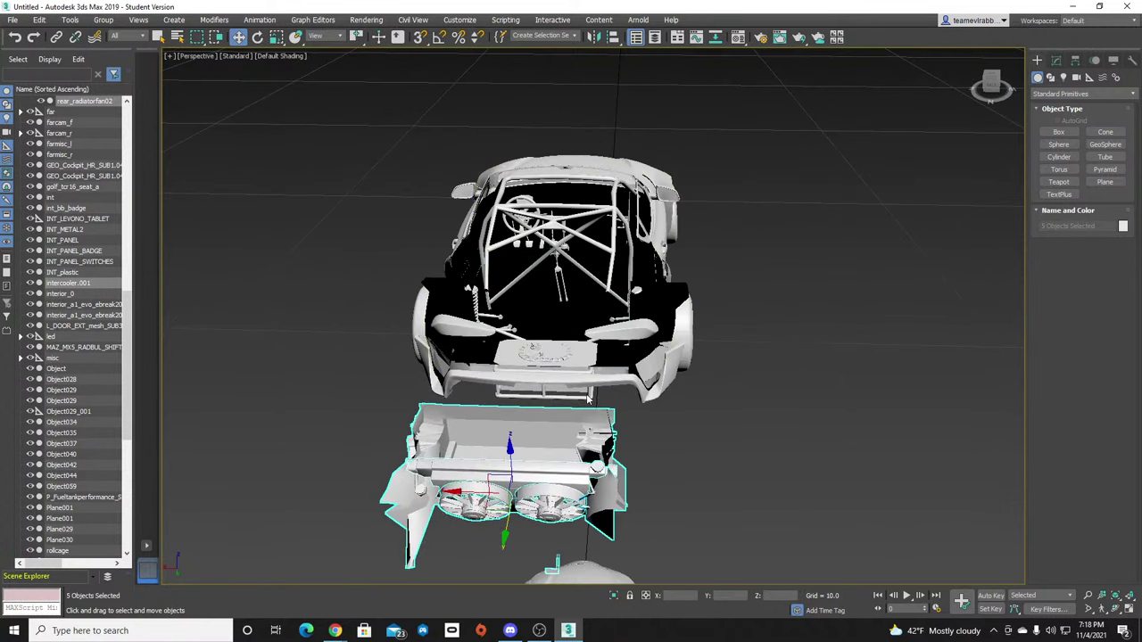
{"action": "key", "text": "ctrl+z"}
{"action": "left_click_drag", "start_coordinate": [994, 84], "coordinate": [1051, 73]}
{"action": "left_click_drag", "start_coordinate": [553, 258], "coordinate": [580, 471]}
{"action": "left_click", "coordinate": [992, 85]}
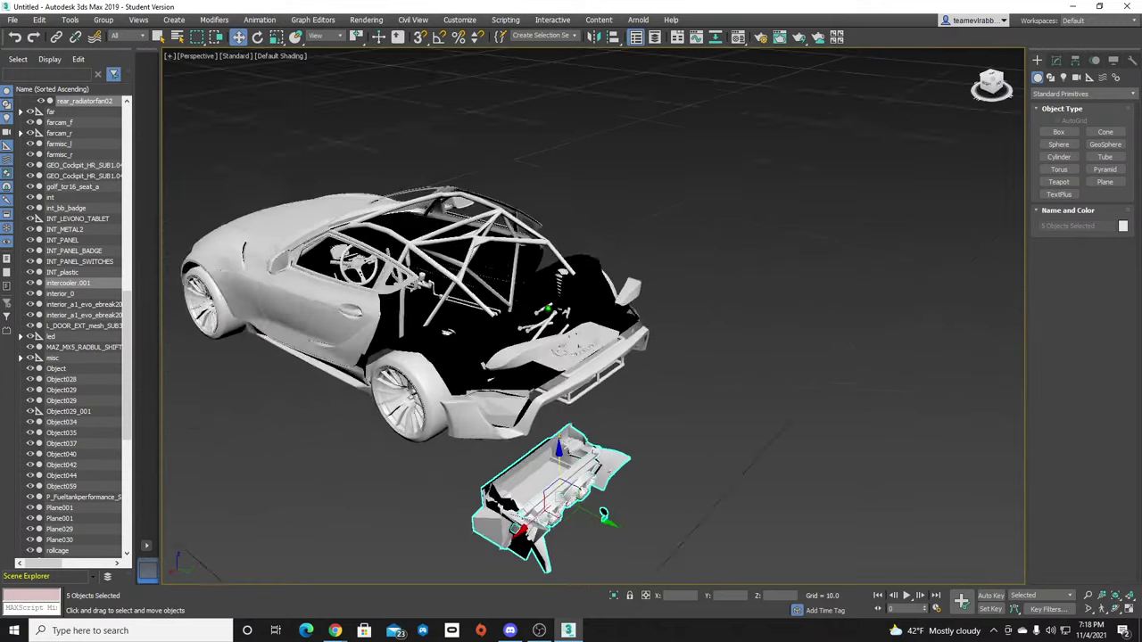
Undo the assembly's downward move, then lower it again with the fuel tank and Tank_rad_mount included in the selection.
{"action": "middle_click_drag", "start_coordinate": [580, 571], "coordinate": [588, 530], "text": "alt"}
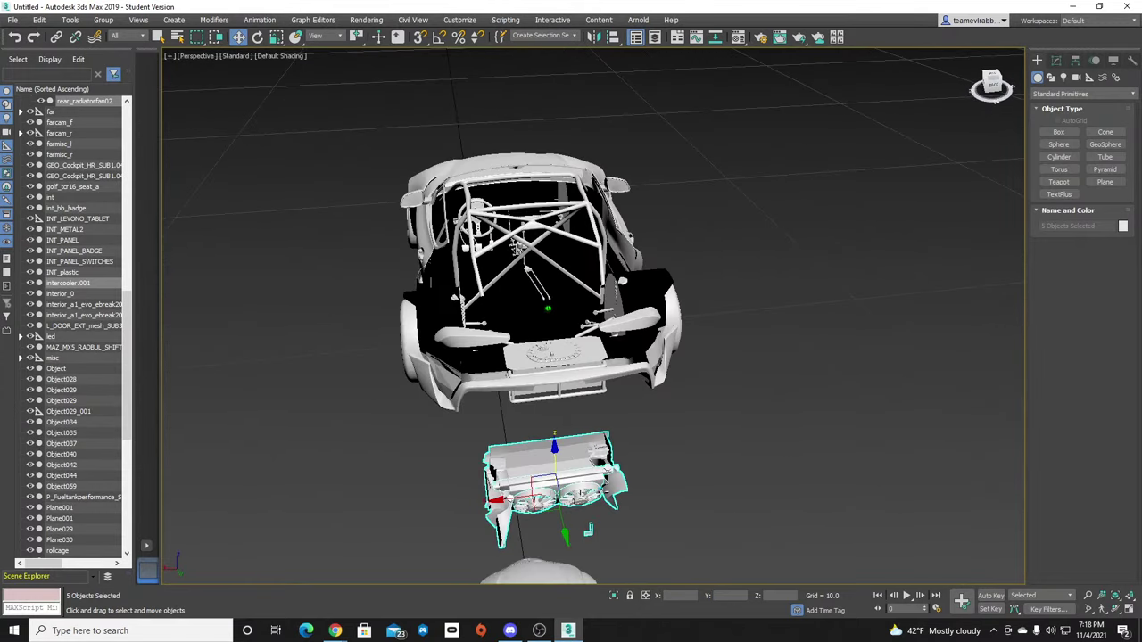
{"action": "key", "text": "ctrl+z"}
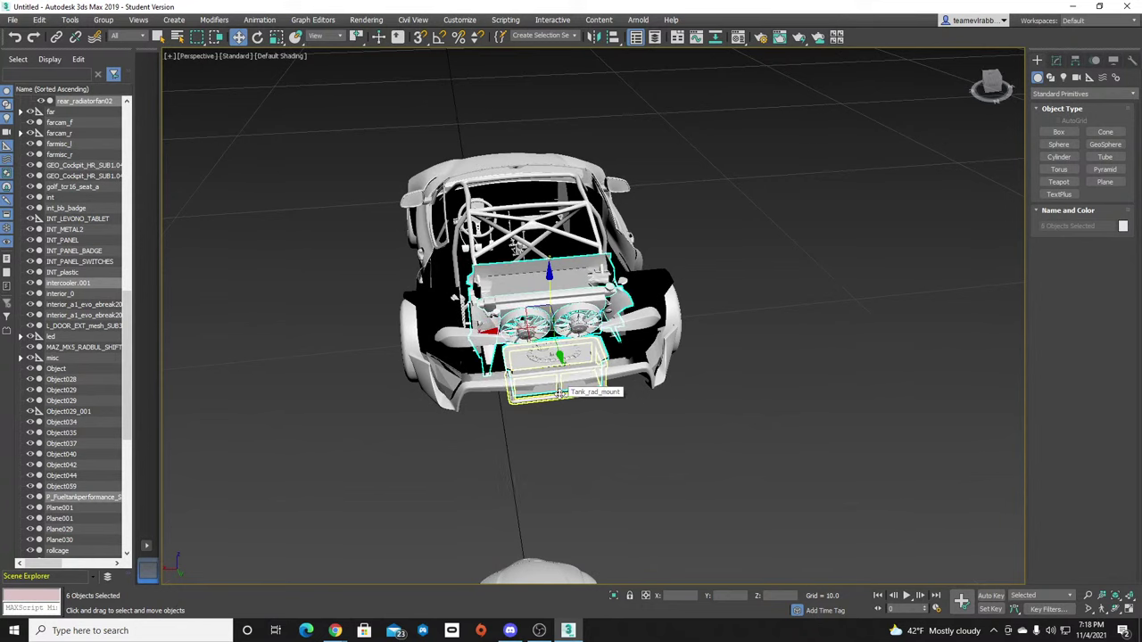
{"action": "left_click_drag", "start_coordinate": [548, 277], "coordinate": [552, 457]}
{"action": "middle_click_drag", "start_coordinate": [607, 473], "coordinate": [662, 215]}
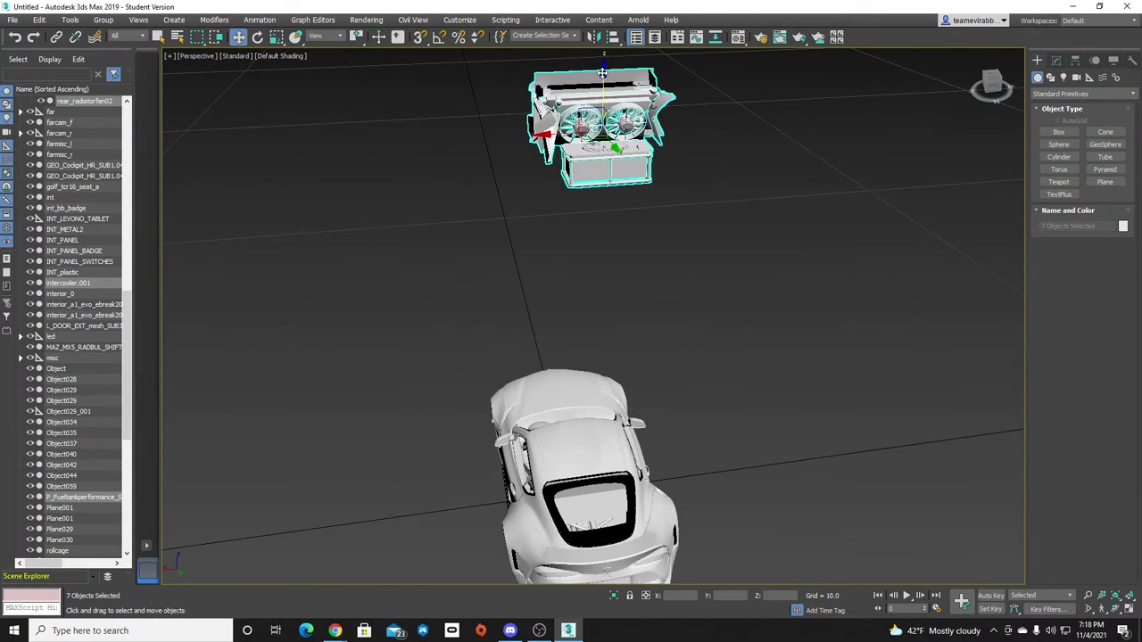
Lower the selected radiator, panel and fuel tank assembly straight down into the rear end of the first car.
{"action": "left_click_drag", "start_coordinate": [602, 73], "coordinate": [604, 326]}
{"action": "middle_click_drag", "start_coordinate": [634, 325], "coordinate": [623, 91]}
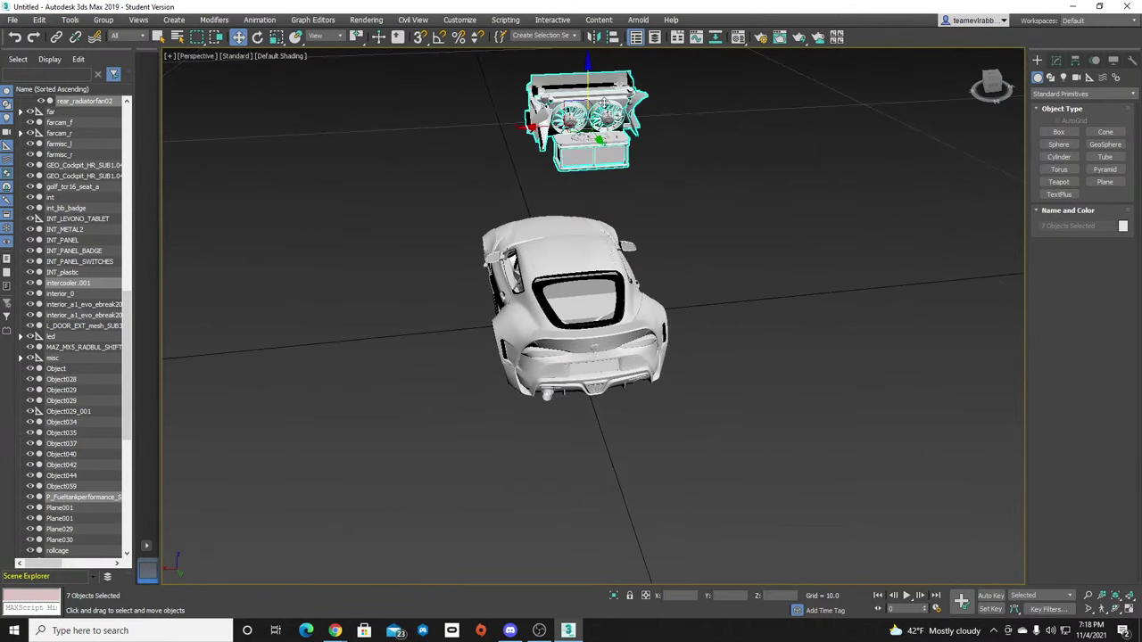
{"action": "left_click_drag", "start_coordinate": [994, 87], "coordinate": [1031, 69]}
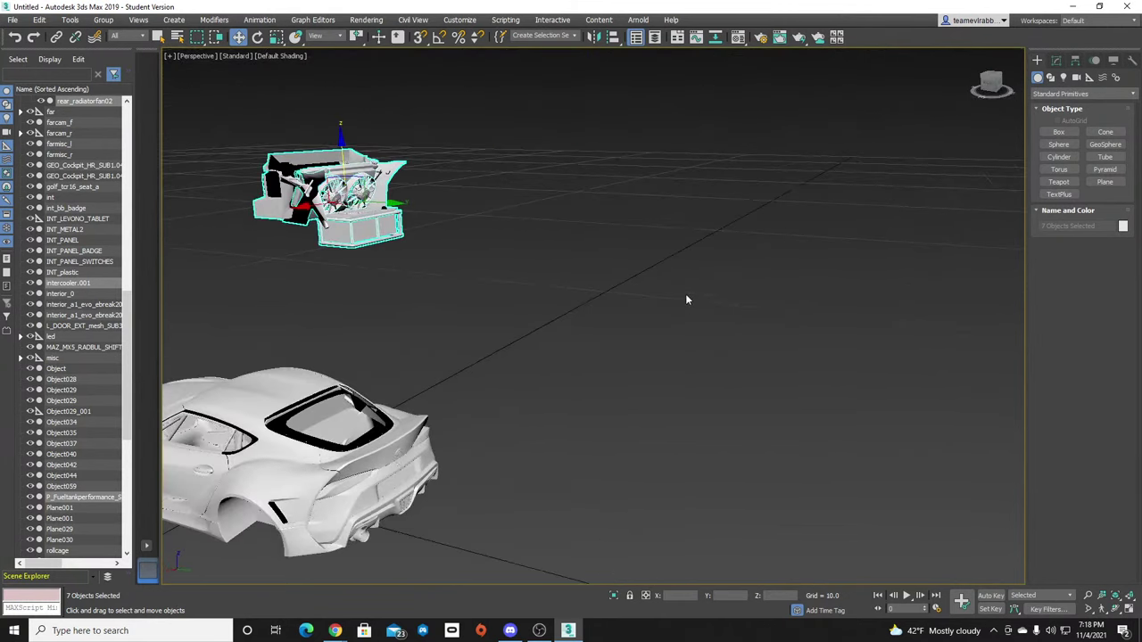
{"action": "middle_click_drag", "start_coordinate": [535, 378], "coordinate": [684, 336], "text": "alt"}
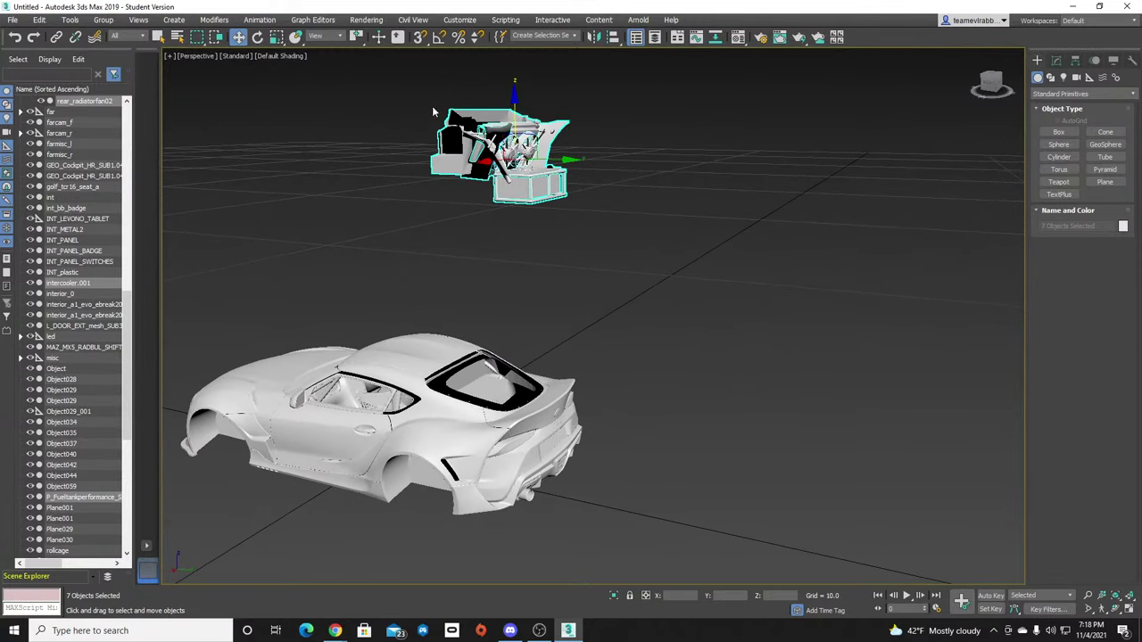
{"action": "left_click_drag", "start_coordinate": [513, 93], "coordinate": [518, 373]}
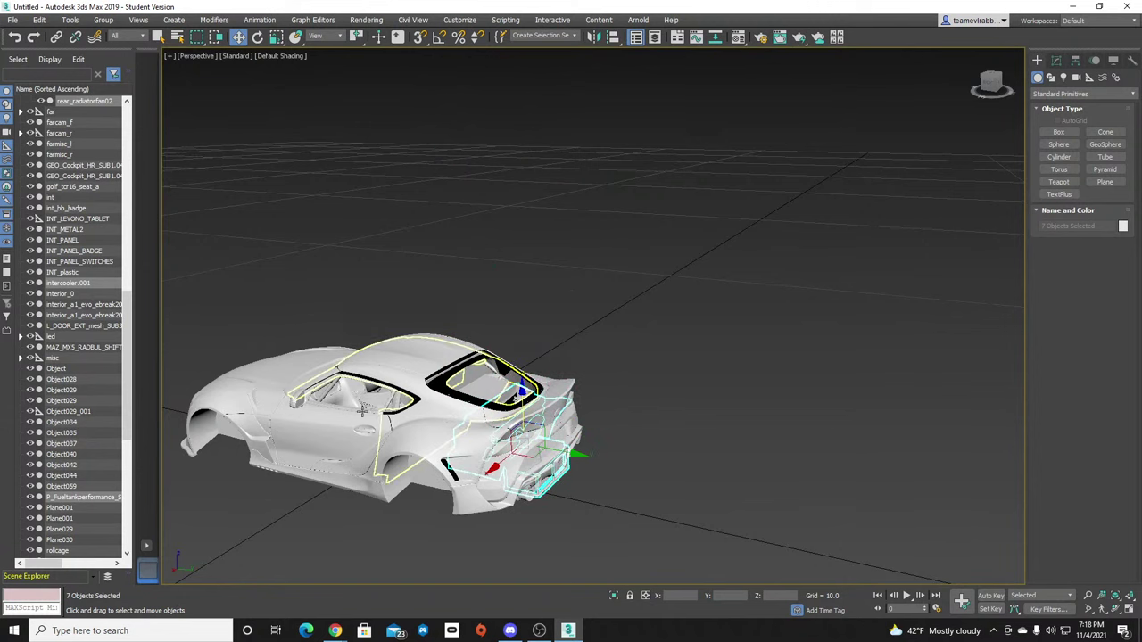
Raise the assembly slightly inside the first car's tail and shift it forward about 0.35 along Y.
{"action": "scroll", "coordinate": [500, 384], "scroll_direction": "up", "scroll_amount": 6}
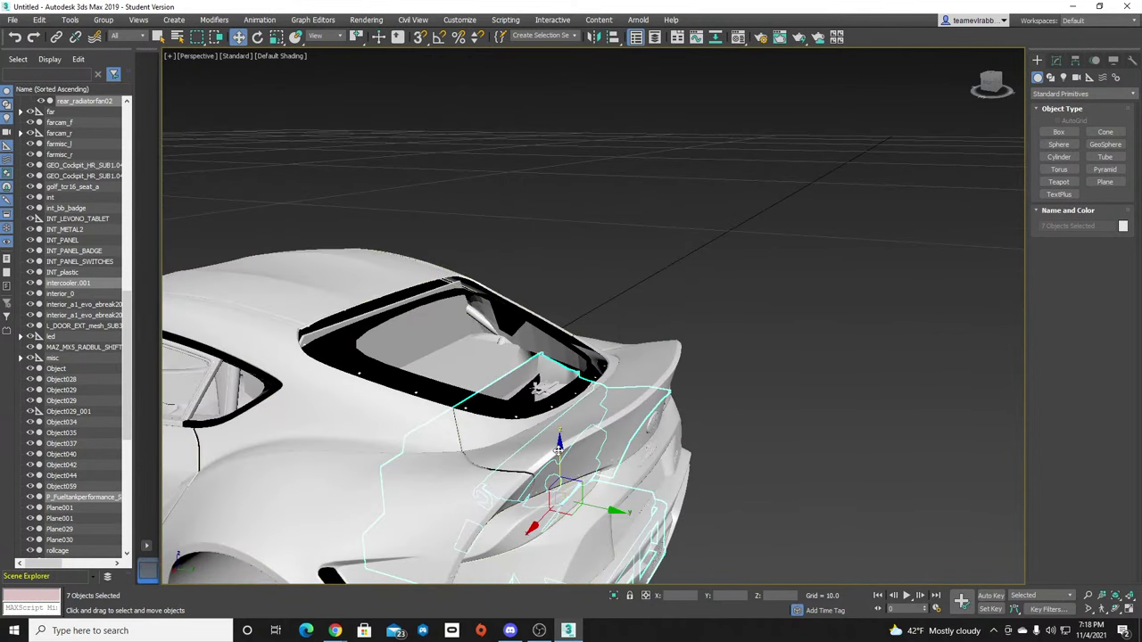
{"action": "left_click_drag", "start_coordinate": [558, 453], "coordinate": [547, 408]}
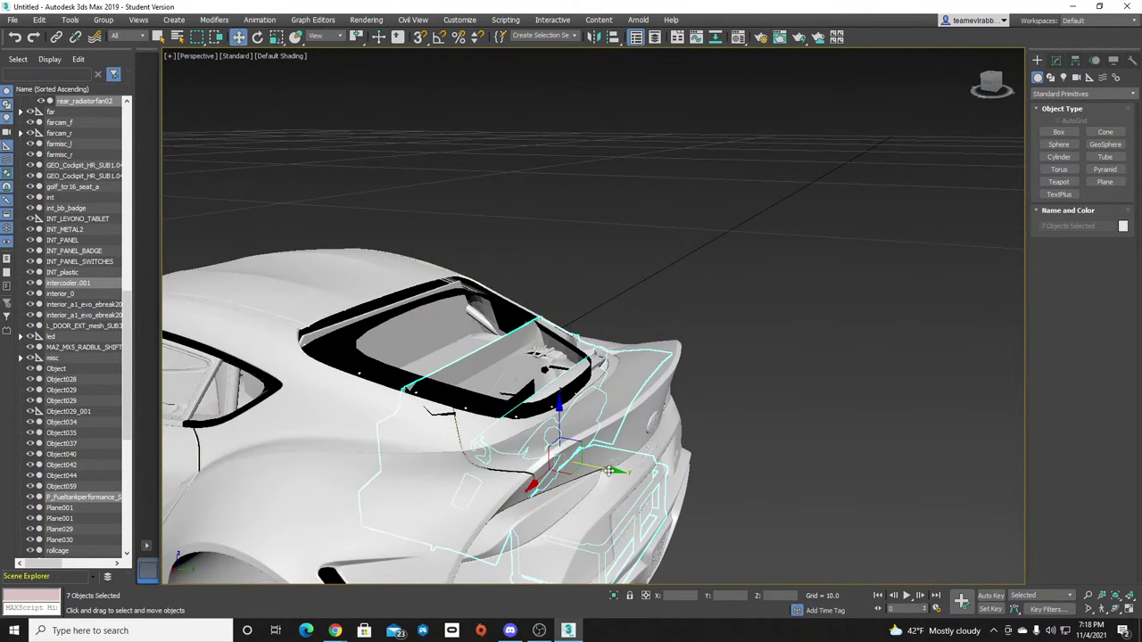
{"action": "left_click_drag", "start_coordinate": [585, 475], "coordinate": [529, 430]}
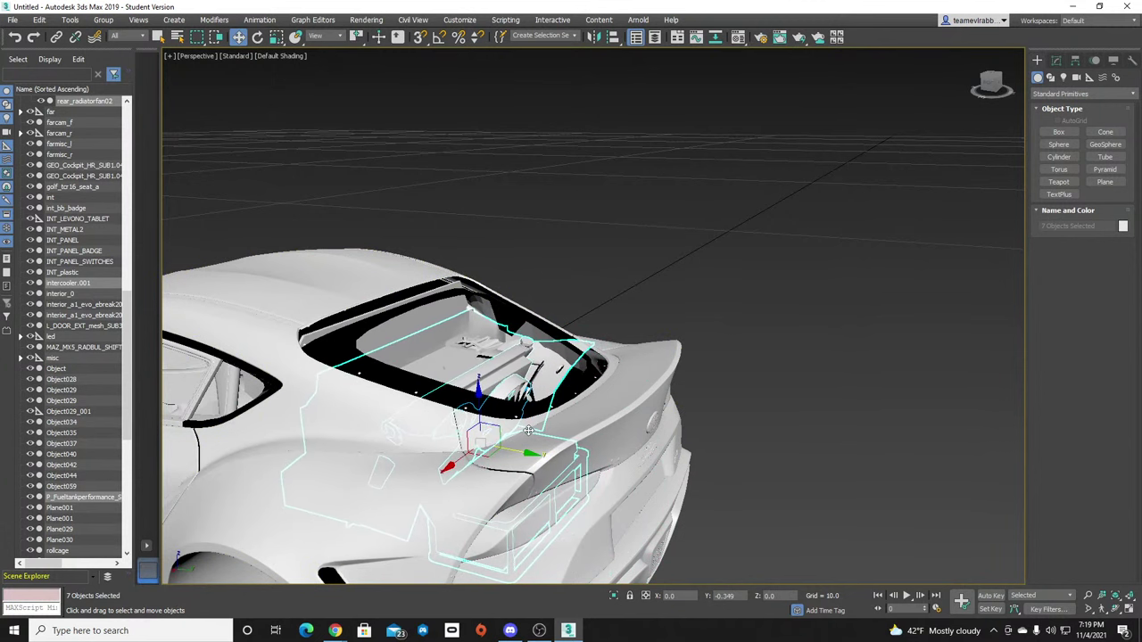
{"action": "left_click_drag", "start_coordinate": [480, 387], "coordinate": [479, 390]}
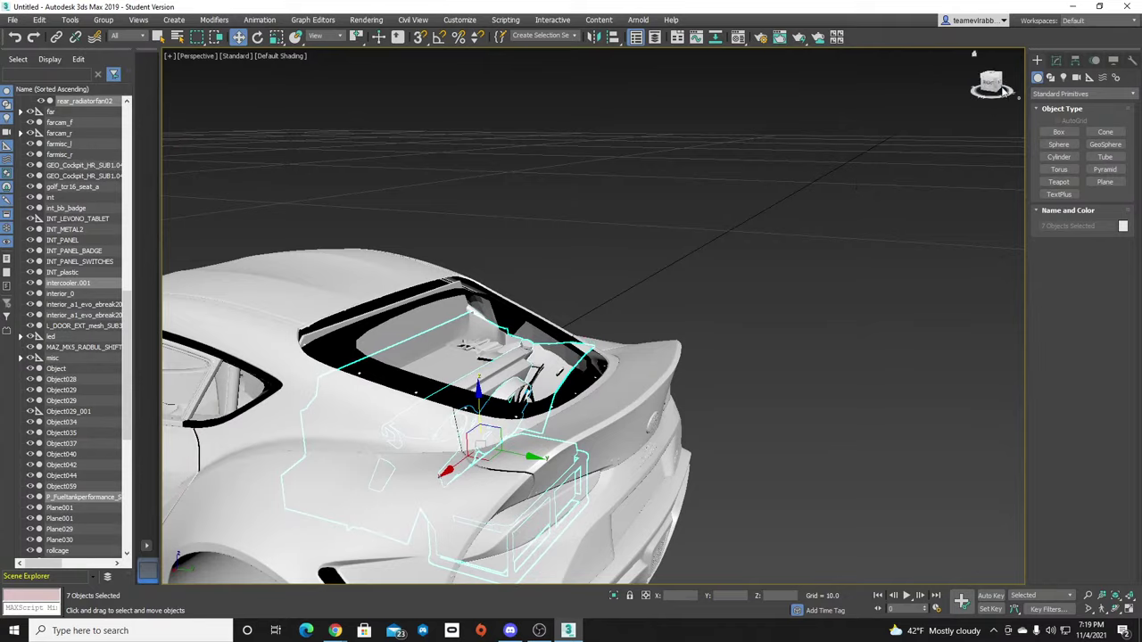
Shift the assembly back toward the tail, ending with about 0.19 along Y, and lower it about 0.07 beneath the rear-window opening.
{"action": "left_click_drag", "start_coordinate": [1006, 90], "coordinate": [641, 431]}
{"action": "middle_click_drag", "start_coordinate": [642, 431], "coordinate": [687, 150]}
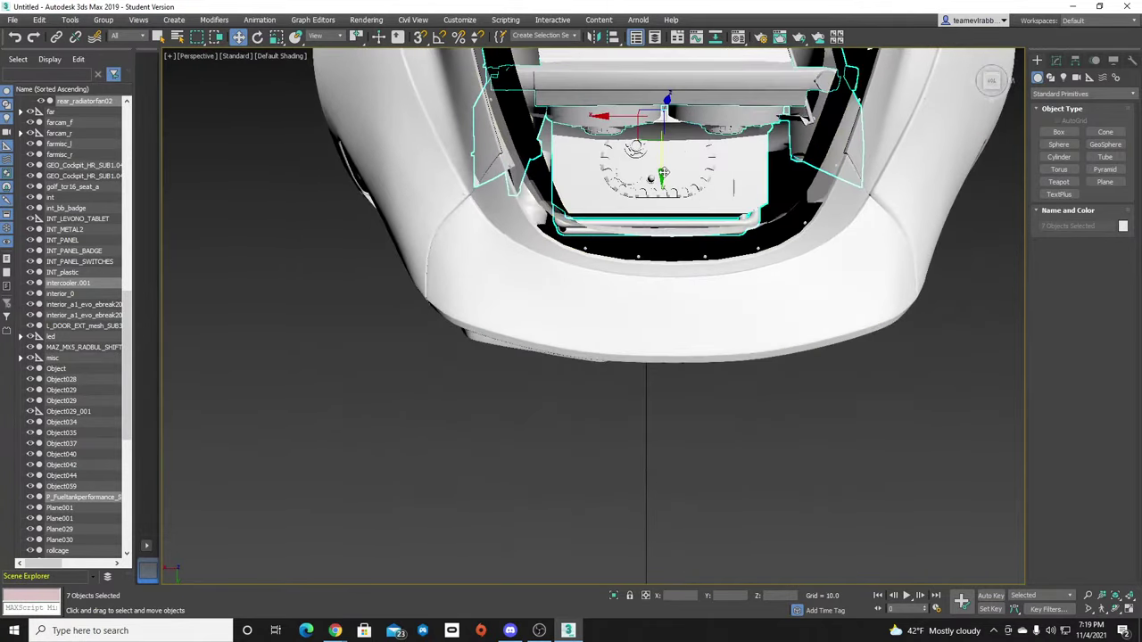
{"action": "left_click_drag", "start_coordinate": [662, 172], "coordinate": [677, 233]}
{"action": "left_click_drag", "start_coordinate": [992, 80], "coordinate": [992, 33]}
{"action": "middle_click_drag", "start_coordinate": [913, 309], "coordinate": [714, 160]}
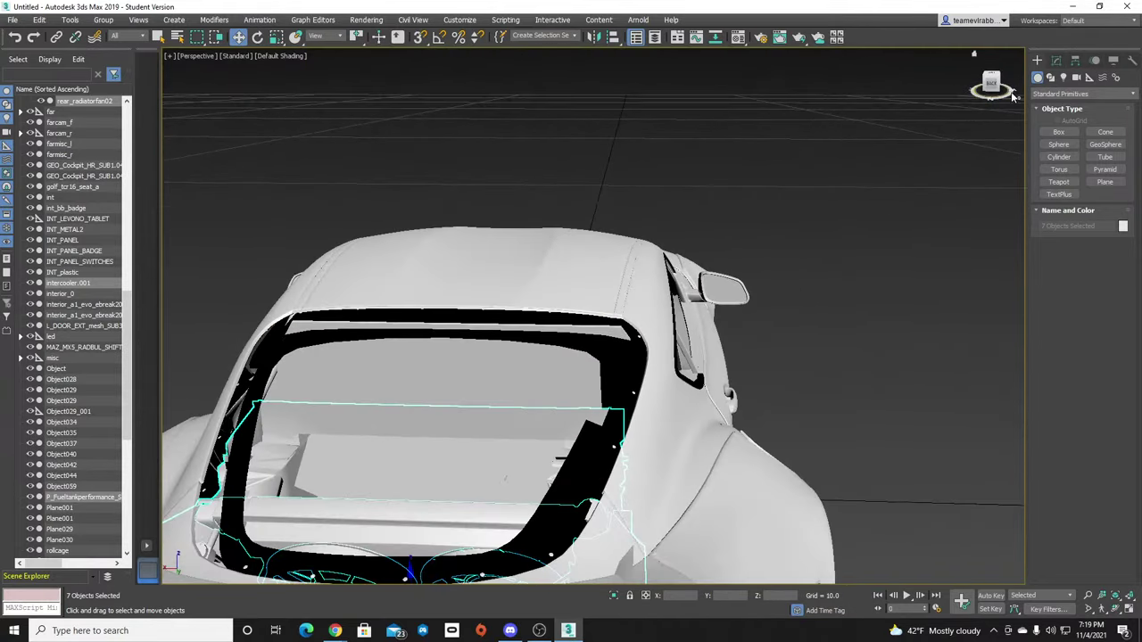
{"action": "left_click_drag", "start_coordinate": [999, 84], "coordinate": [942, 86]}
{"action": "middle_click_drag", "start_coordinate": [870, 386], "coordinate": [728, 224]}
{"action": "mouse_move", "coordinate": [993, 82]}
{"action": "left_mouse_down"}
{"action": "mouse_move", "coordinate": [990, 120]}
{"action": "mouse_move", "coordinate": [988, 103]}
{"action": "left_mouse_up"}
{"action": "middle_click_drag", "start_coordinate": [697, 191], "coordinate": [606, 419]}
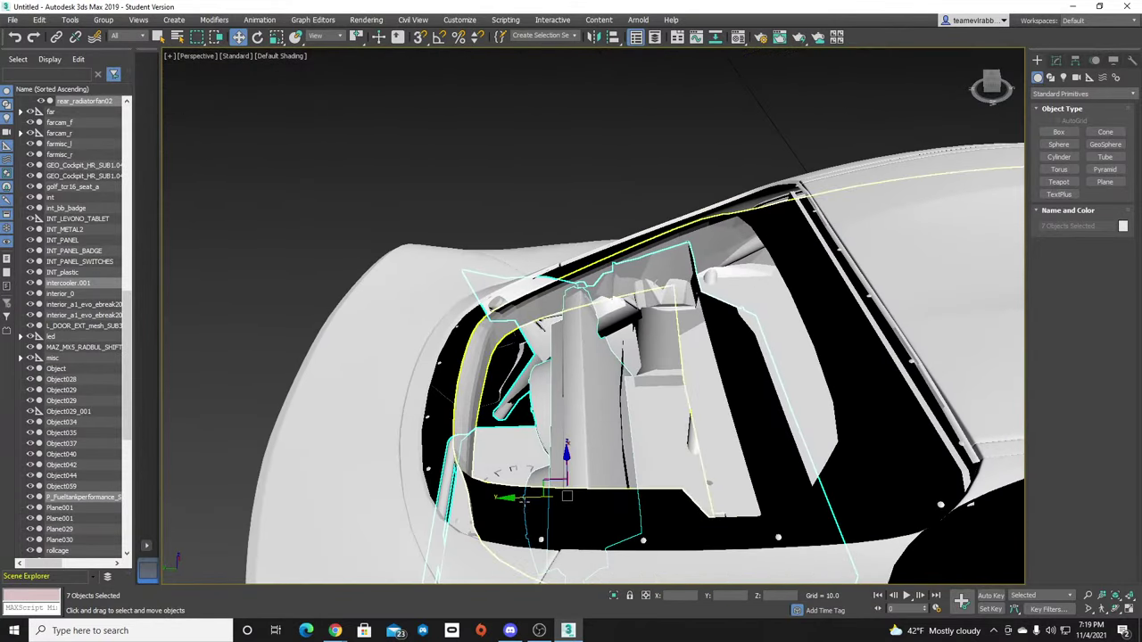
{"action": "left_click_drag", "start_coordinate": [492, 505], "coordinate": [441, 518]}
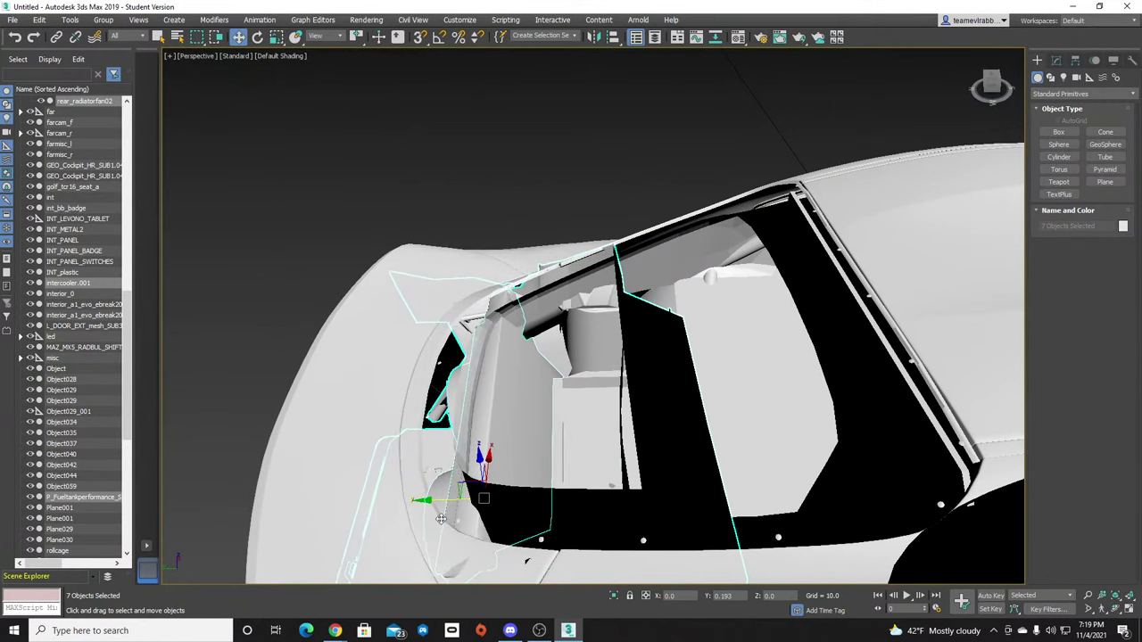
{"action": "left_click_drag", "start_coordinate": [480, 458], "coordinate": [483, 472]}
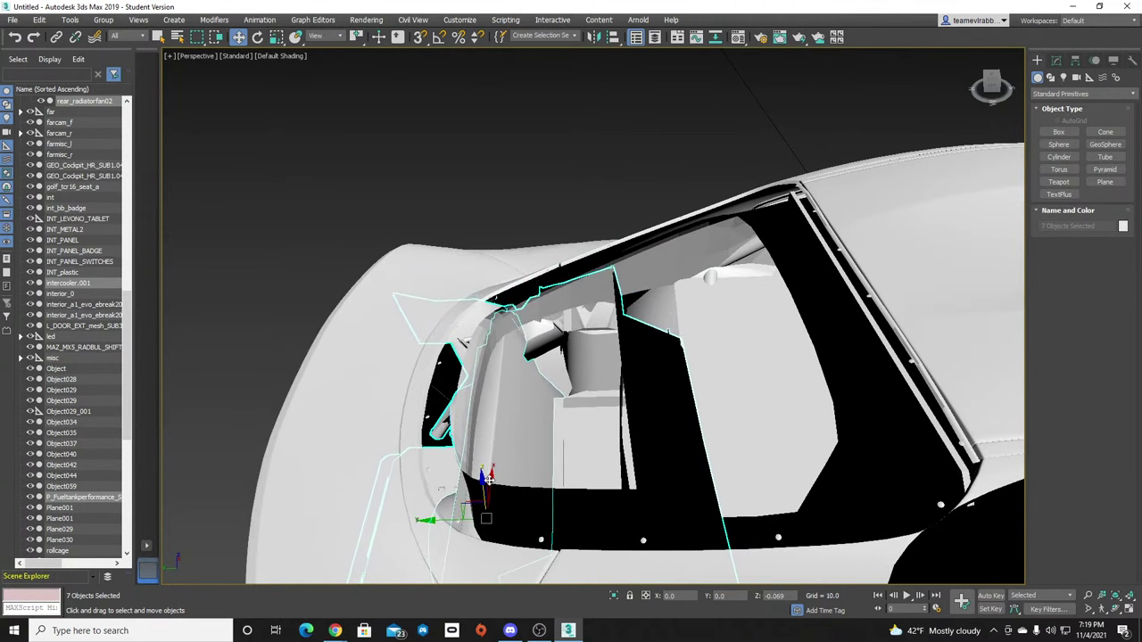
{"action": "left_click", "coordinate": [651, 201]}
Select the fuel tank and Tank_rad_mount at the rear bumper and move them about 0.06 forward along Y.
{"action": "mouse_move", "coordinate": [989, 82]}
{"action": "left_mouse_down"}
{"action": "mouse_move", "coordinate": [1007, 63]}
{"action": "mouse_move", "coordinate": [999, 71]}
{"action": "left_mouse_up"}
{"action": "middle_click_drag", "start_coordinate": [664, 307], "coordinate": [892, 113]}
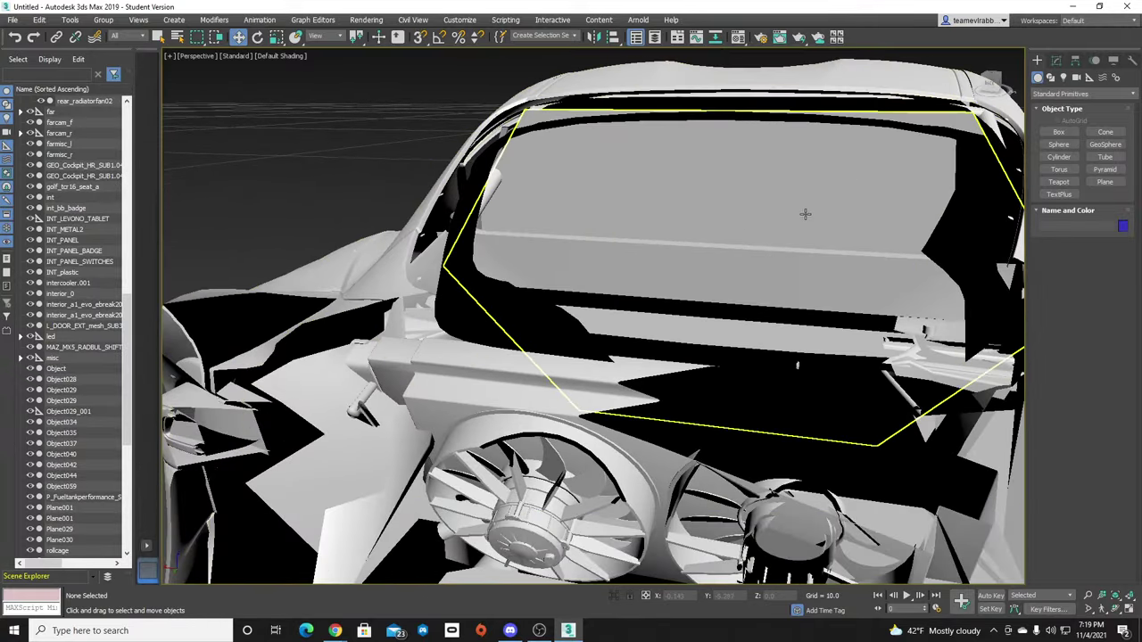
{"action": "scroll", "coordinate": [806, 214], "scroll_direction": "down", "scroll_amount": 8}
{"action": "scroll", "coordinate": [881, 169], "scroll_direction": "up", "scroll_amount": 8}
{"action": "scroll", "coordinate": [882, 169], "scroll_direction": "down", "scroll_amount": 5}
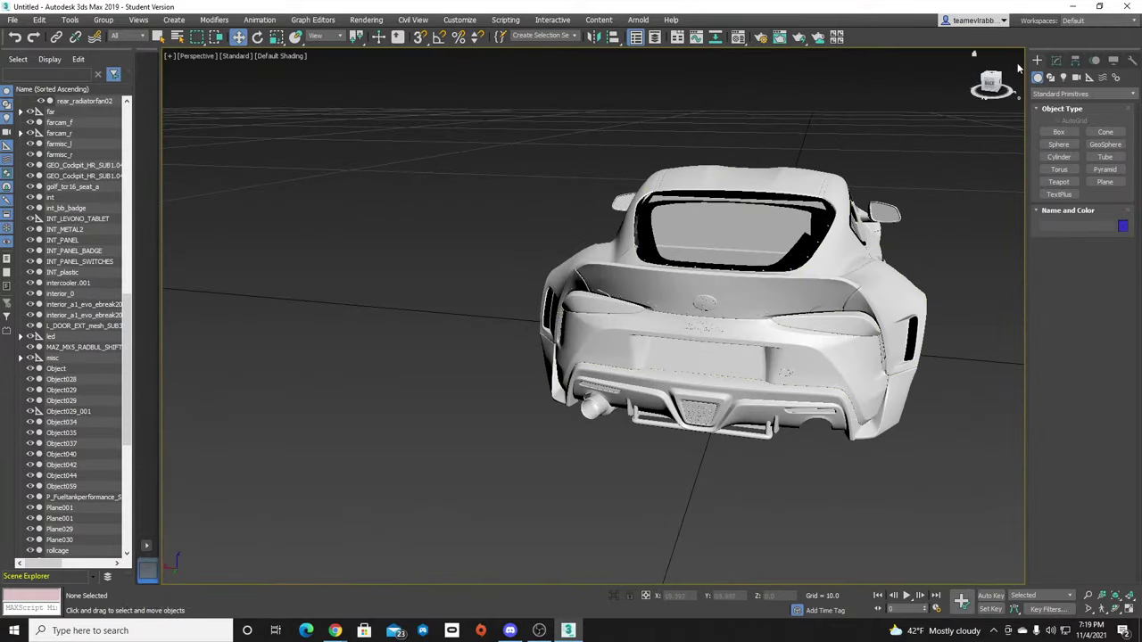
{"action": "left_click_drag", "start_coordinate": [990, 83], "coordinate": [995, 39]}
{"action": "left_click_drag", "start_coordinate": [818, 164], "coordinate": [785, 205]}
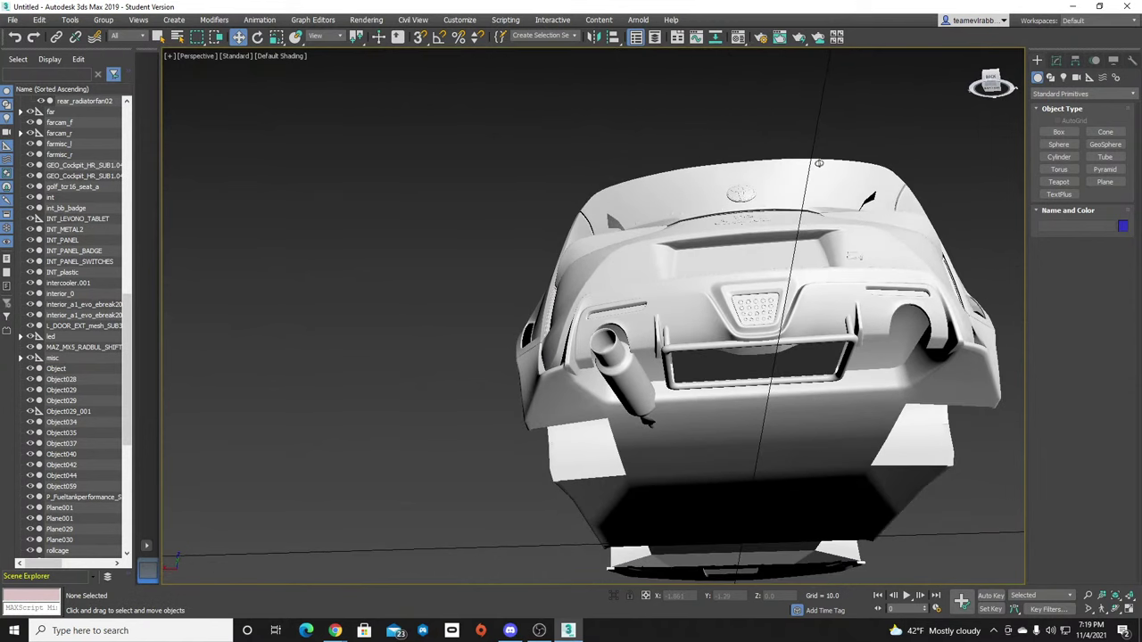
{"action": "left_click", "coordinate": [690, 348]}
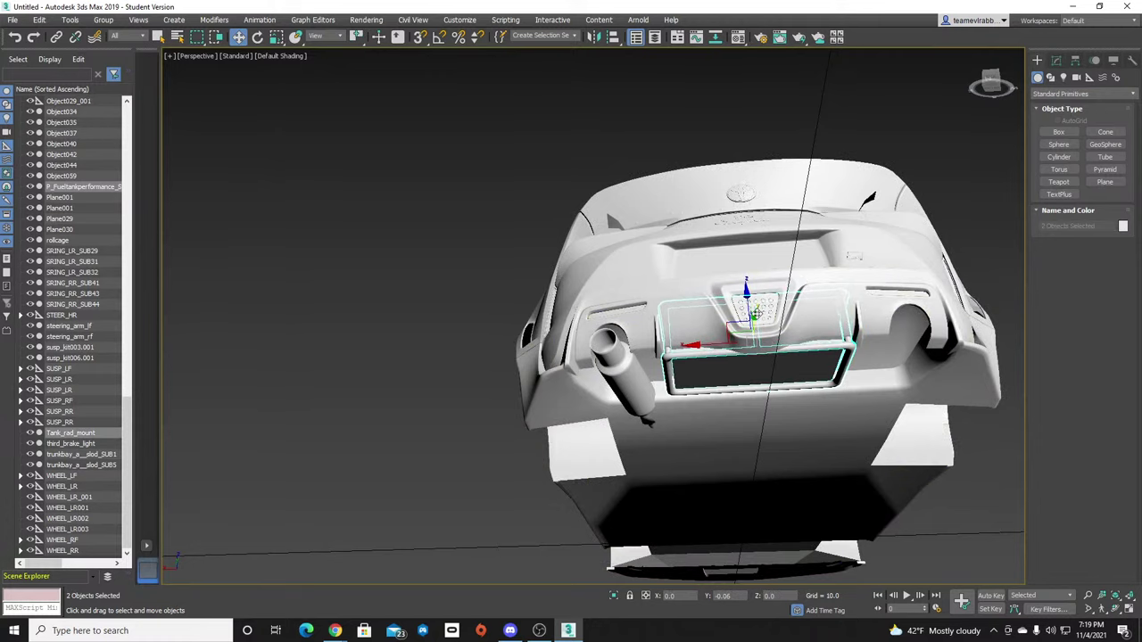
{"action": "left_click_drag", "start_coordinate": [999, 95], "coordinate": [834, 55]}
{"action": "left_click_drag", "start_coordinate": [923, 56], "coordinate": [974, 54]}
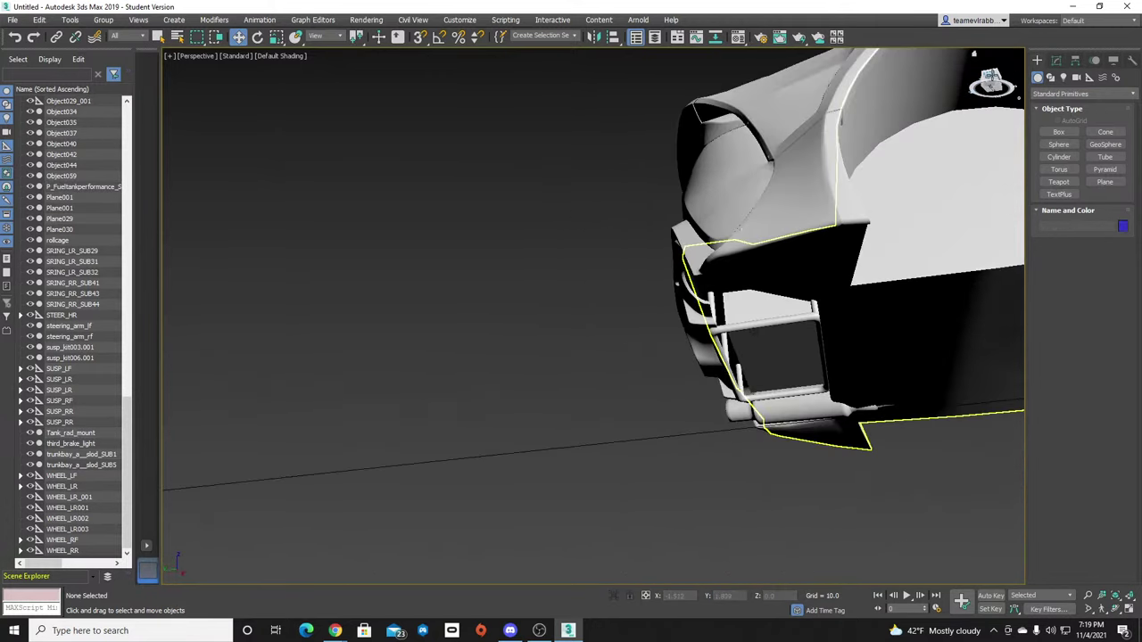
Examine how the radiator and trunk-bay panels sit inside the first car's body and rear-window opening from several angles.
{"action": "middle_click_drag", "start_coordinate": [754, 331], "coordinate": [754, 332], "text": "alt"}
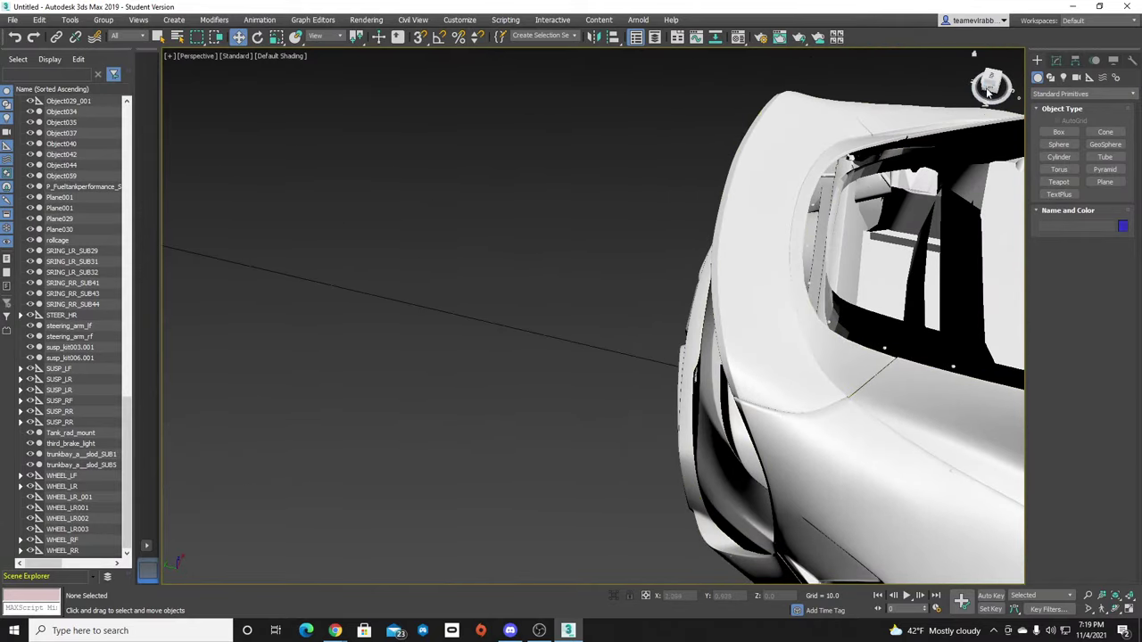
{"action": "left_click_drag", "start_coordinate": [989, 90], "coordinate": [923, 120]}
{"action": "left_click_drag", "start_coordinate": [754, 333], "coordinate": [805, 276]}
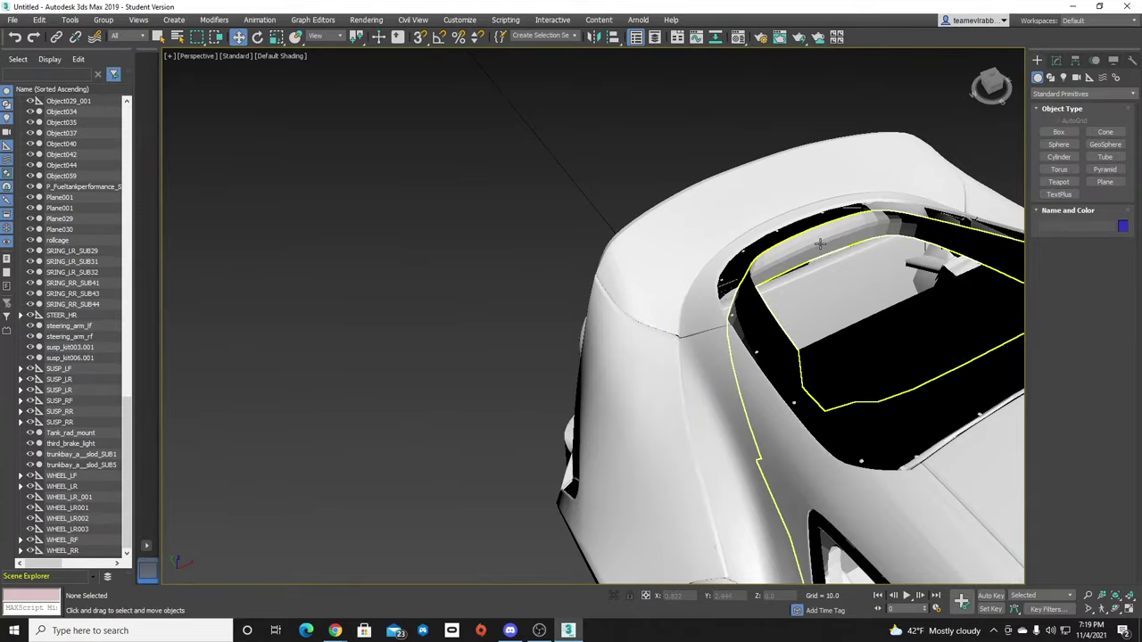
{"action": "mouse_move", "coordinate": [998, 89]}
{"action": "left_mouse_down"}
{"action": "mouse_move", "coordinate": [753, 332]}
{"action": "mouse_move", "coordinate": [815, 140]}
{"action": "mouse_move", "coordinate": [998, 120]}
{"action": "mouse_move", "coordinate": [985, 108]}
{"action": "mouse_move", "coordinate": [992, 89]}
{"action": "left_mouse_up"}
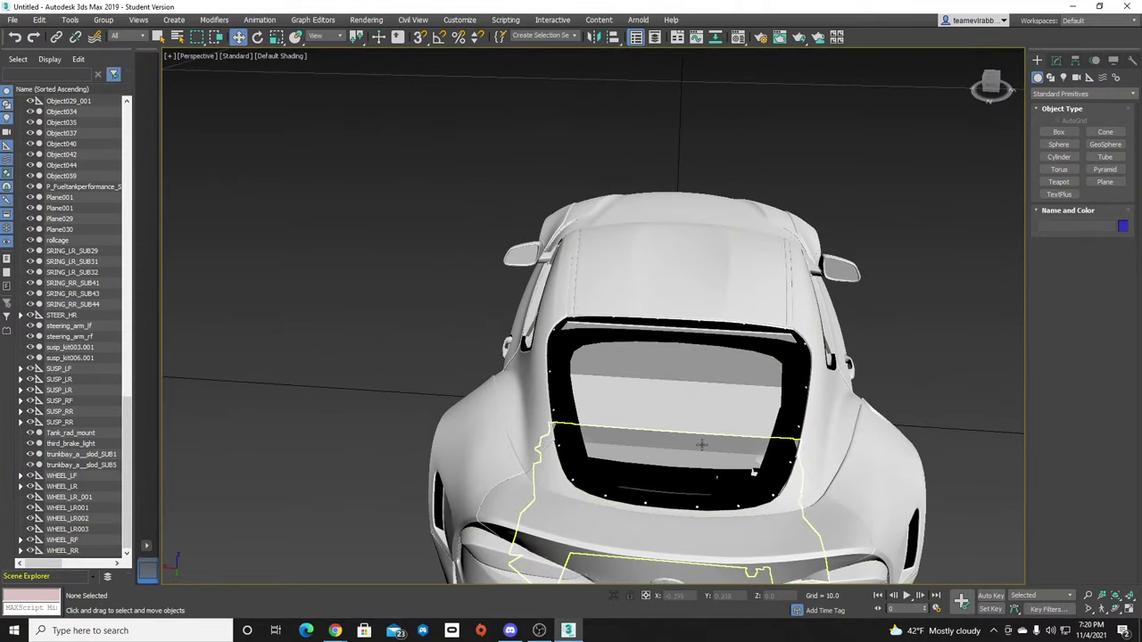
{"action": "middle_click_drag", "start_coordinate": [754, 472], "coordinate": [631, 437], "text": "alt"}
{"action": "left_click_drag", "start_coordinate": [985, 99], "coordinate": [995, 86]}
{"action": "middle_click_drag", "start_coordinate": [884, 109], "coordinate": [777, 438]}
{"action": "scroll", "coordinate": [892, 230], "scroll_direction": "down", "scroll_amount": 8}
{"action": "scroll", "coordinate": [706, 434], "scroll_direction": "up", "scroll_amount": 5}
{"action": "scroll", "coordinate": [706, 433], "scroll_direction": "up", "scroll_amount": 4}
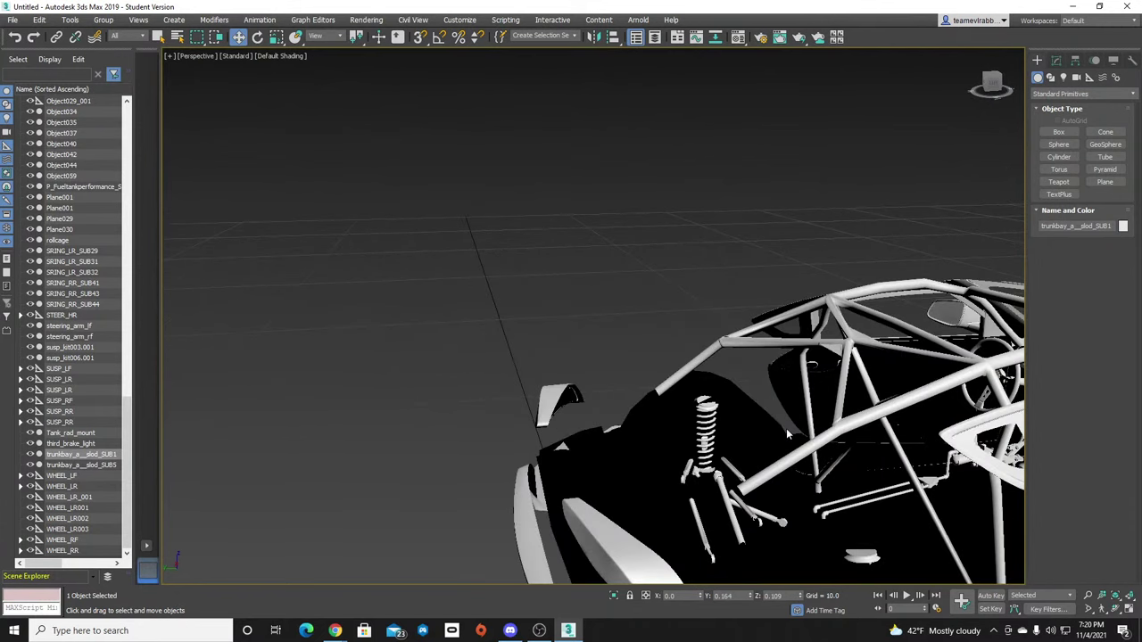
Show the hidden helper boxes and delete the entire stripped second car above together with its helpers.
{"action": "scroll", "coordinate": [786, 428], "scroll_direction": "down", "scroll_amount": 6}
{"action": "scroll", "coordinate": [780, 450], "scroll_direction": "down", "scroll_amount": 3}
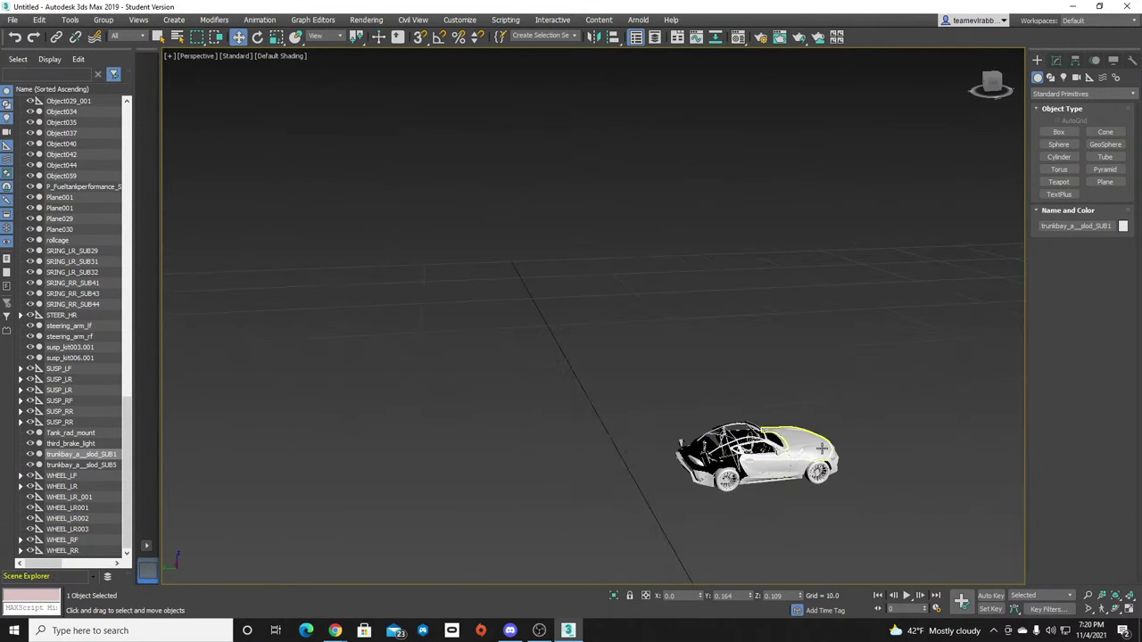
{"action": "left_click_drag", "start_coordinate": [1008, 87], "coordinate": [1000, 85]}
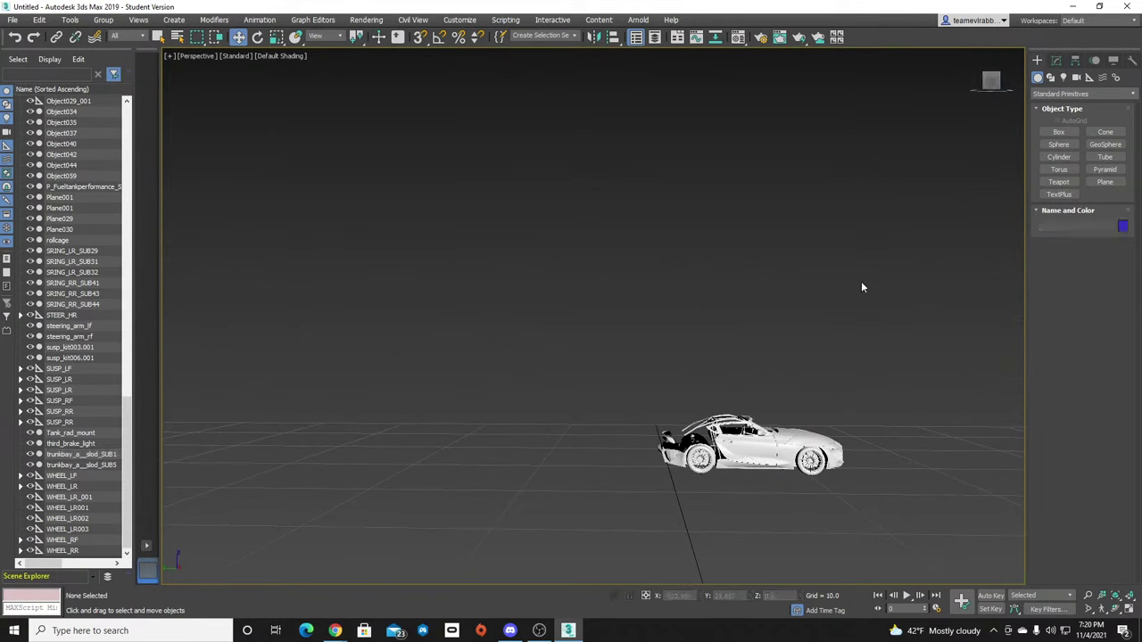
{"action": "key", "text": "shift+s"}
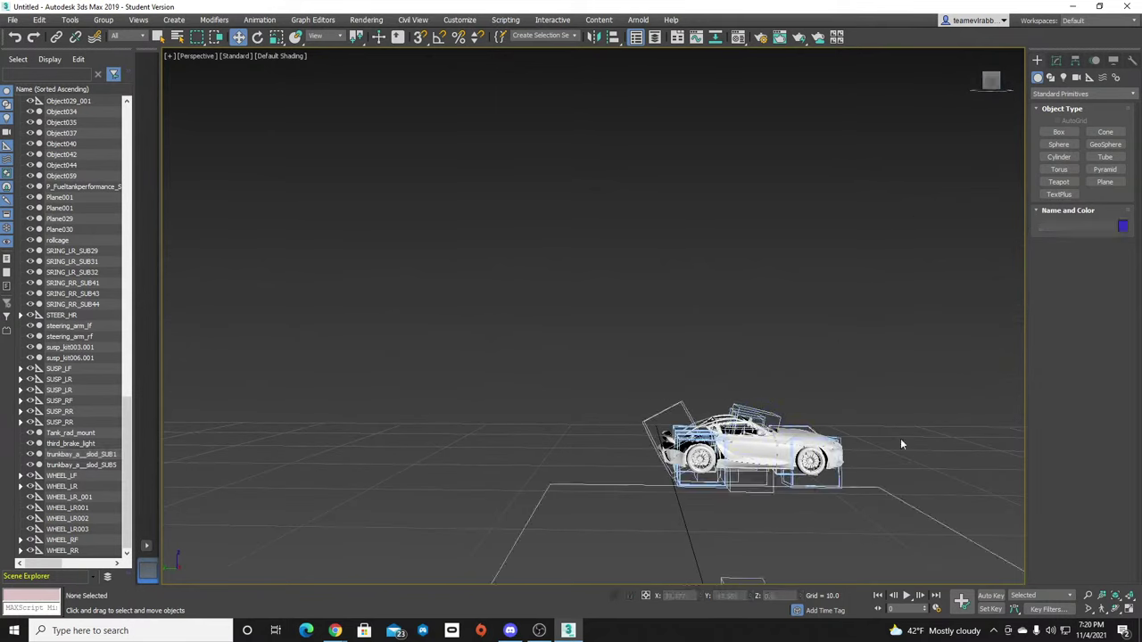
{"action": "left_click_drag", "start_coordinate": [979, 94], "coordinate": [1008, 97]}
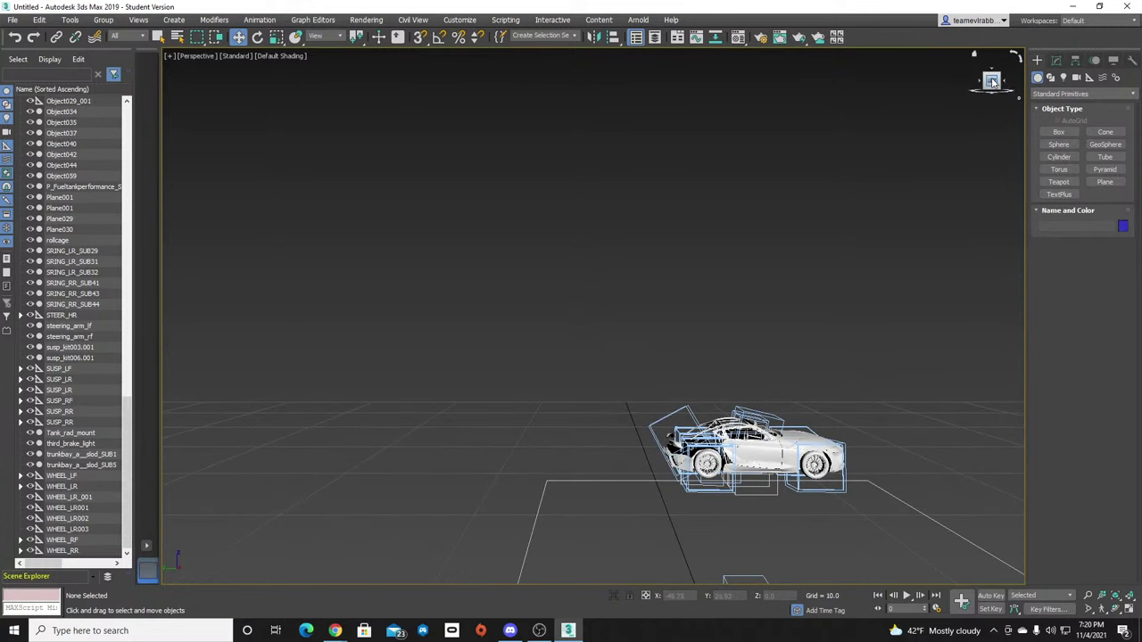
{"action": "middle_click_drag", "start_coordinate": [763, 273], "coordinate": [700, 98]}
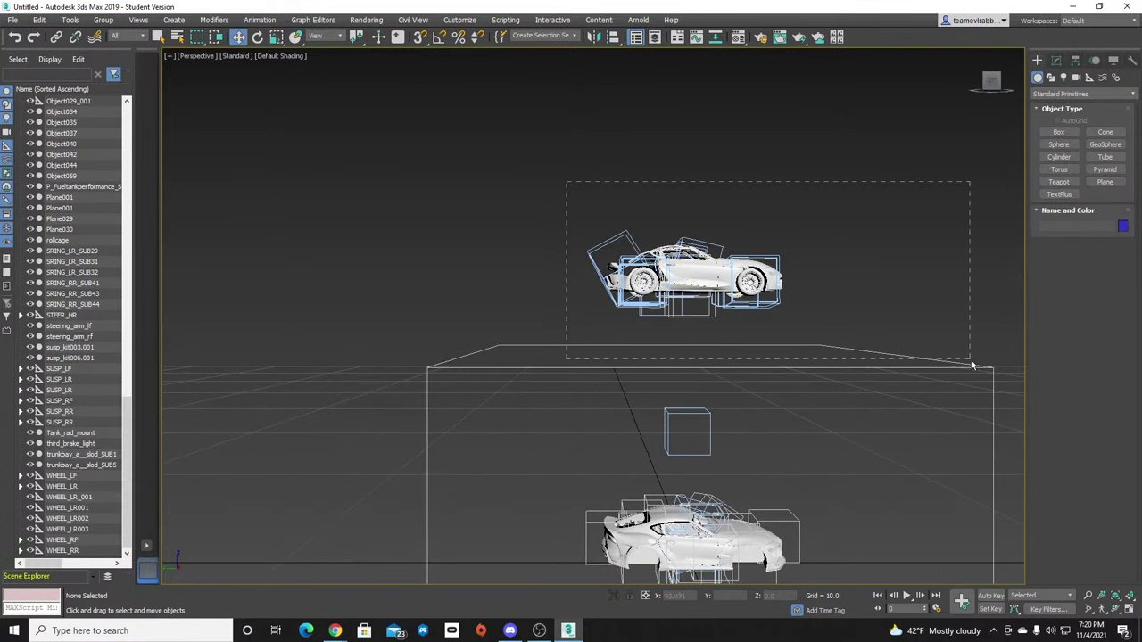
{"action": "left_click_drag", "start_coordinate": [861, 323], "coordinate": [862, 324]}
{"action": "key", "text": "Delete"}
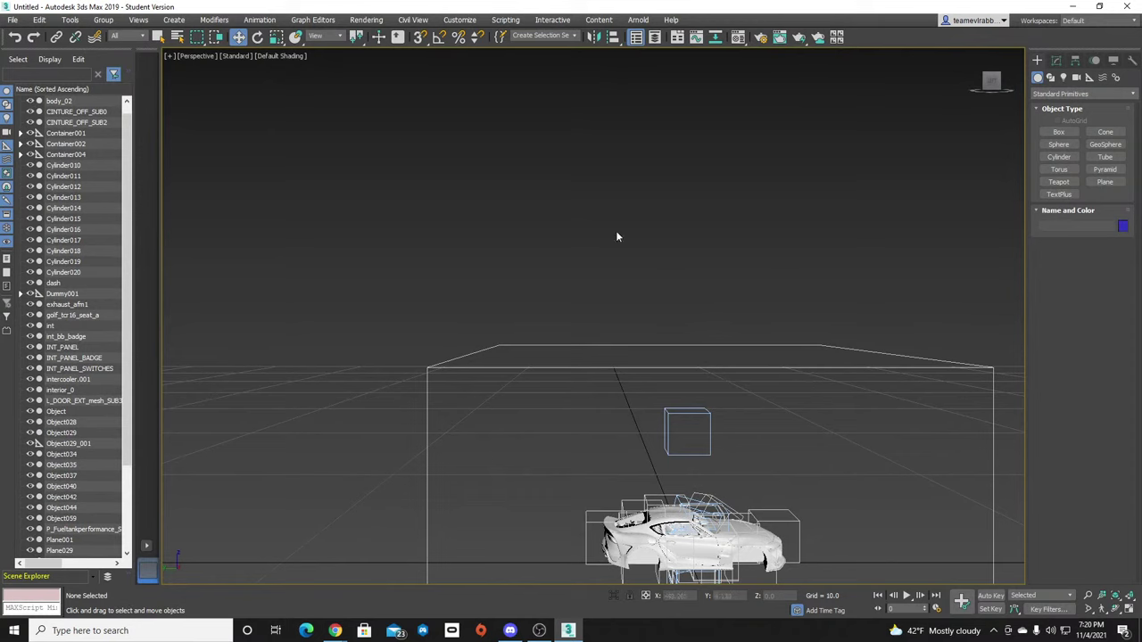
Import model.fbx from the LHD a90 folder into the scene, with the file content set to Add.
{"action": "left_click", "coordinate": [13, 19]}
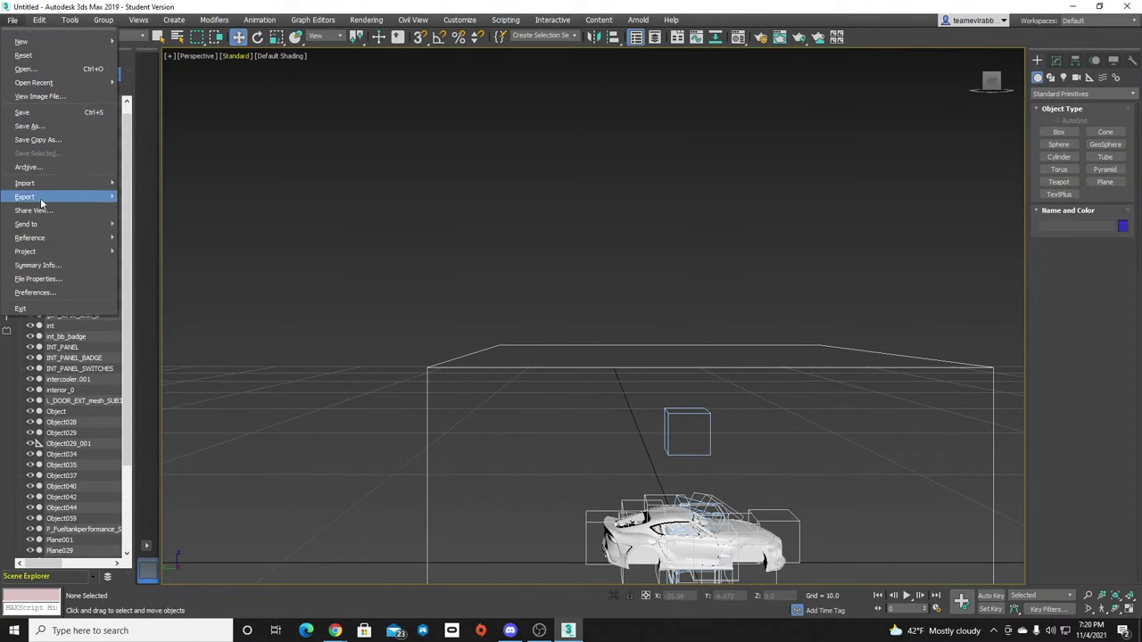
{"action": "mouse_move", "coordinate": [42, 183]}
{"action": "left_click", "coordinate": [146, 191]}
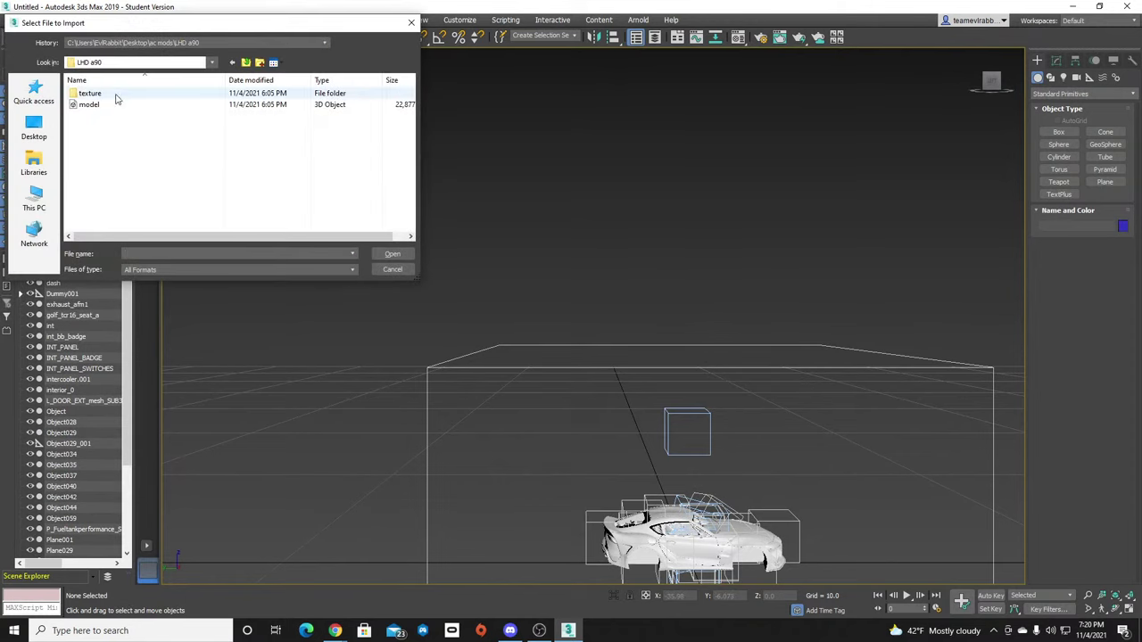
{"action": "double_click", "coordinate": [89, 105]}
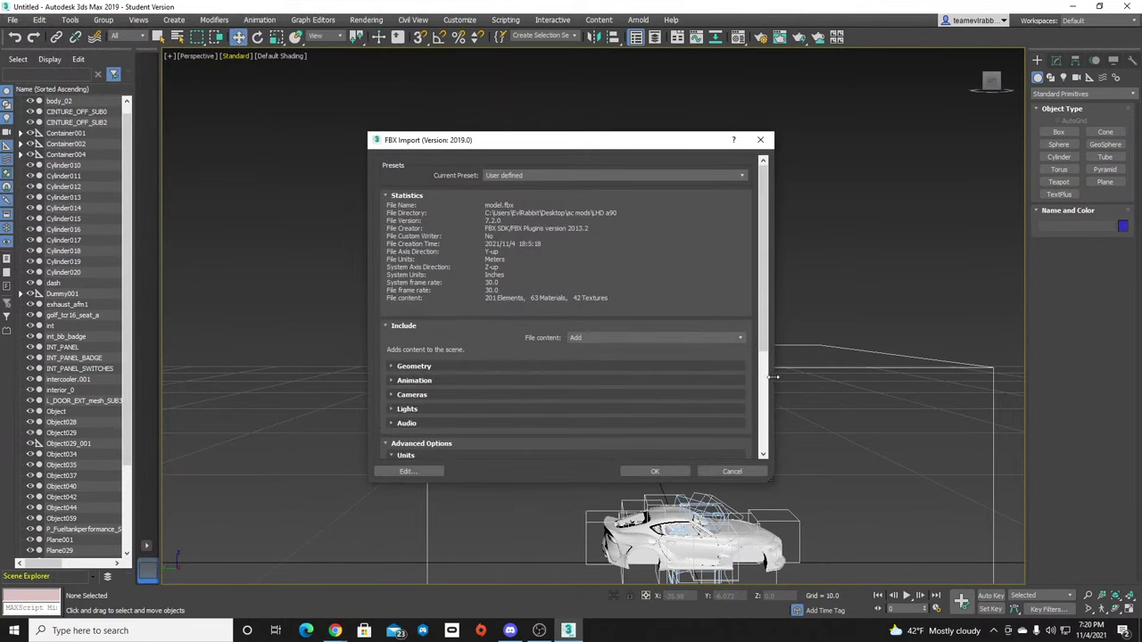
{"action": "scroll", "coordinate": [763, 406], "scroll_direction": "down", "scroll_amount": 4}
{"action": "left_click", "coordinate": [655, 472]}
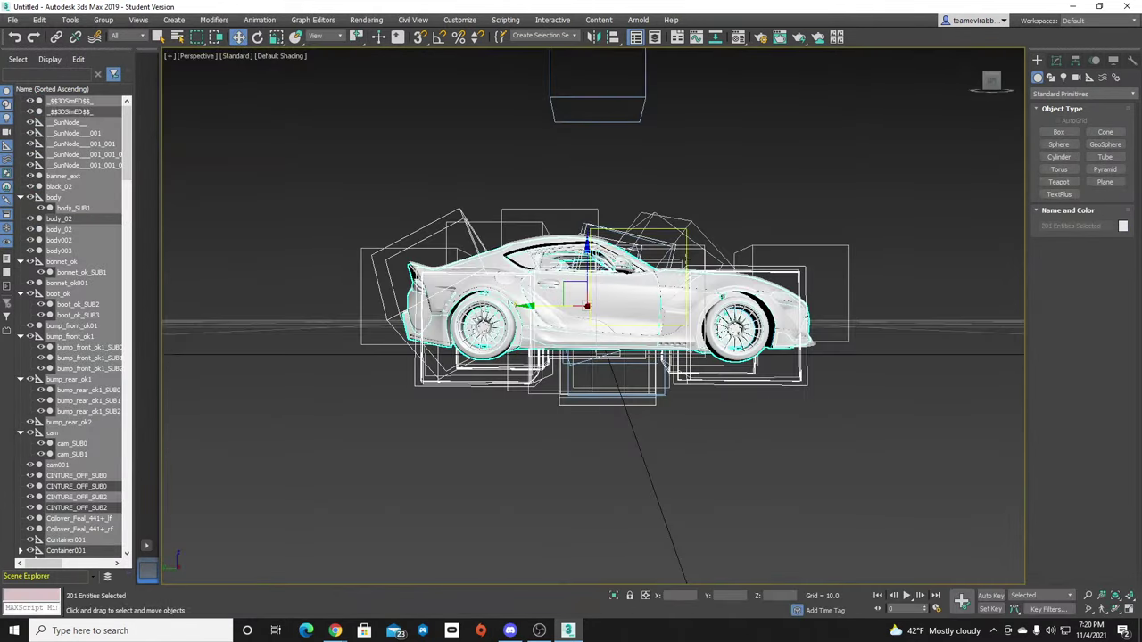
Move the entire imported car straight up along Z until it is well clear above the first car.
{"action": "middle_click_drag", "start_coordinate": [740, 370], "coordinate": [738, 372]}
{"action": "scroll", "coordinate": [661, 372], "scroll_direction": "down", "scroll_amount": 5}
{"action": "middle_click_drag", "start_coordinate": [742, 303], "coordinate": [720, 366]}
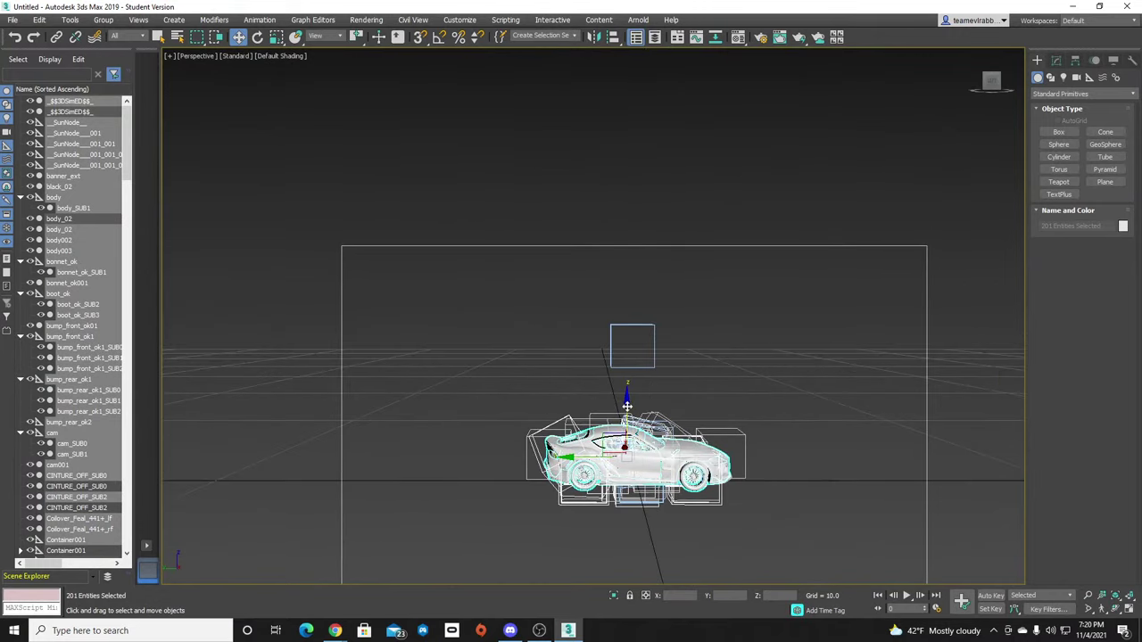
{"action": "left_click", "coordinate": [621, 171]}
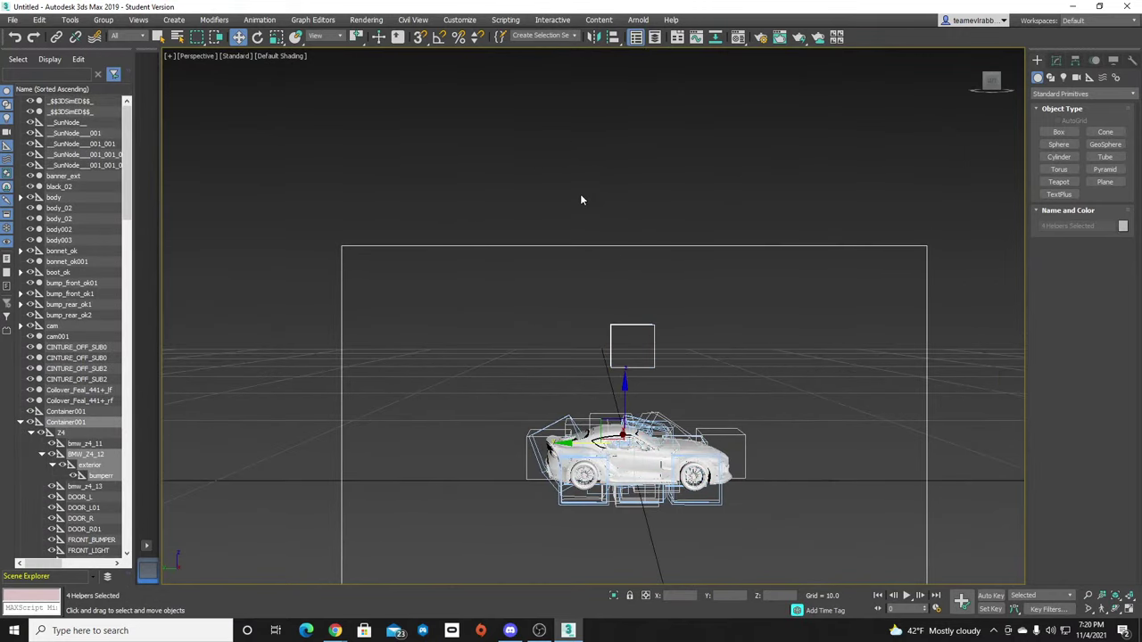
{"action": "key", "text": "ctrl+a"}
{"action": "left_click_drag", "start_coordinate": [628, 404], "coordinate": [640, 25]}
{"action": "middle_click_drag", "start_coordinate": [739, 114], "coordinate": [714, 280]}
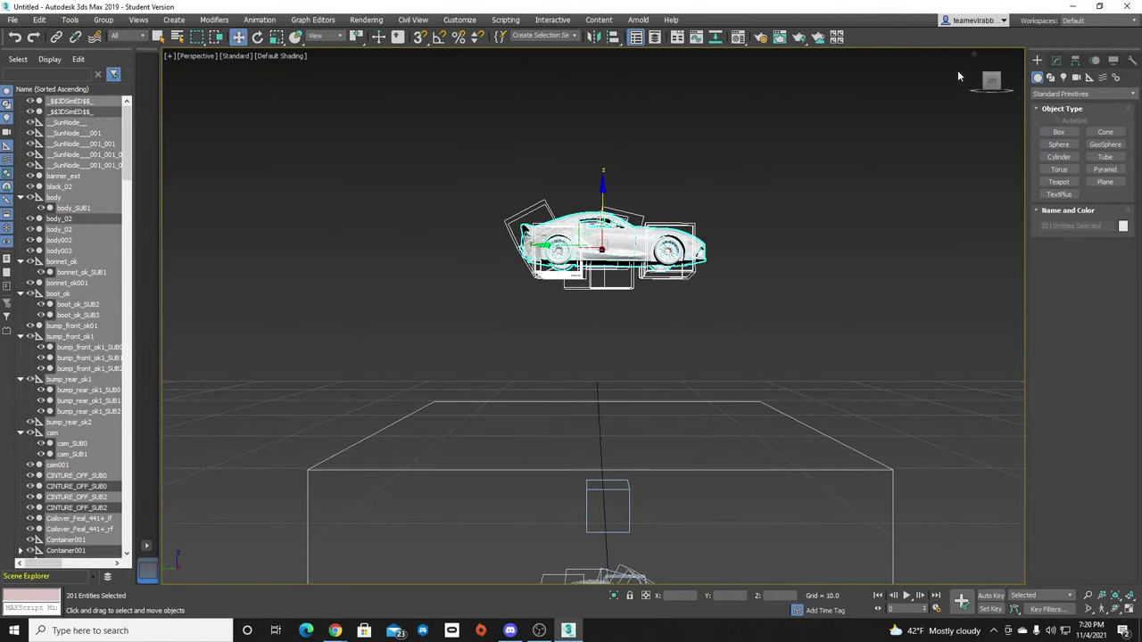
Try lowering the raised car's rear-window panel Plane030 along Z onto the first car, to about Z 1.289.
{"action": "left_click_drag", "start_coordinate": [991, 81], "coordinate": [1023, 102]}
{"action": "left_click", "coordinate": [758, 170]}
{"action": "scroll", "coordinate": [562, 228], "scroll_direction": "up", "scroll_amount": 5}
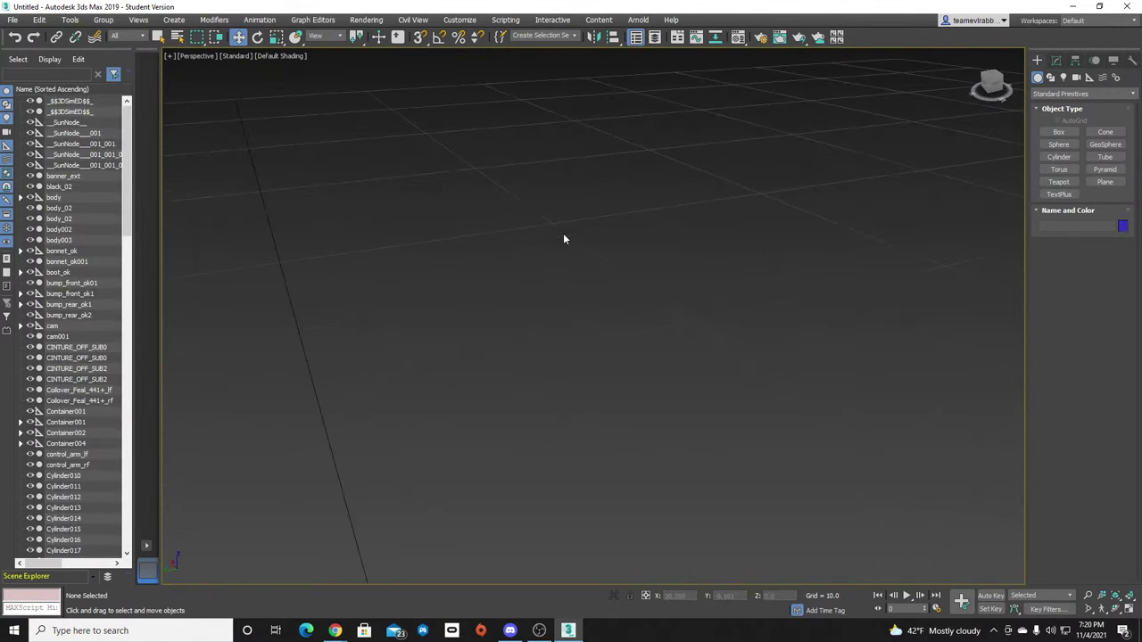
{"action": "scroll", "coordinate": [880, 381], "scroll_direction": "down", "scroll_amount": 8}
{"action": "middle_click_drag", "start_coordinate": [928, 419], "coordinate": [665, 348]}
{"action": "scroll", "coordinate": [697, 322], "scroll_direction": "up", "scroll_amount": 5}
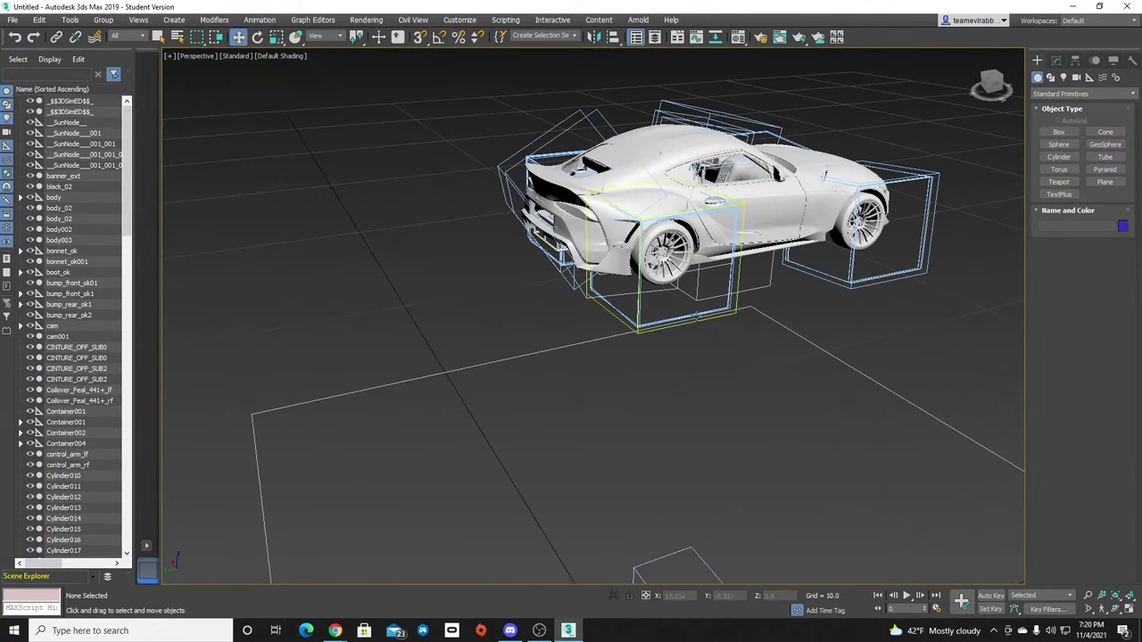
{"action": "left_click", "coordinate": [612, 161]}
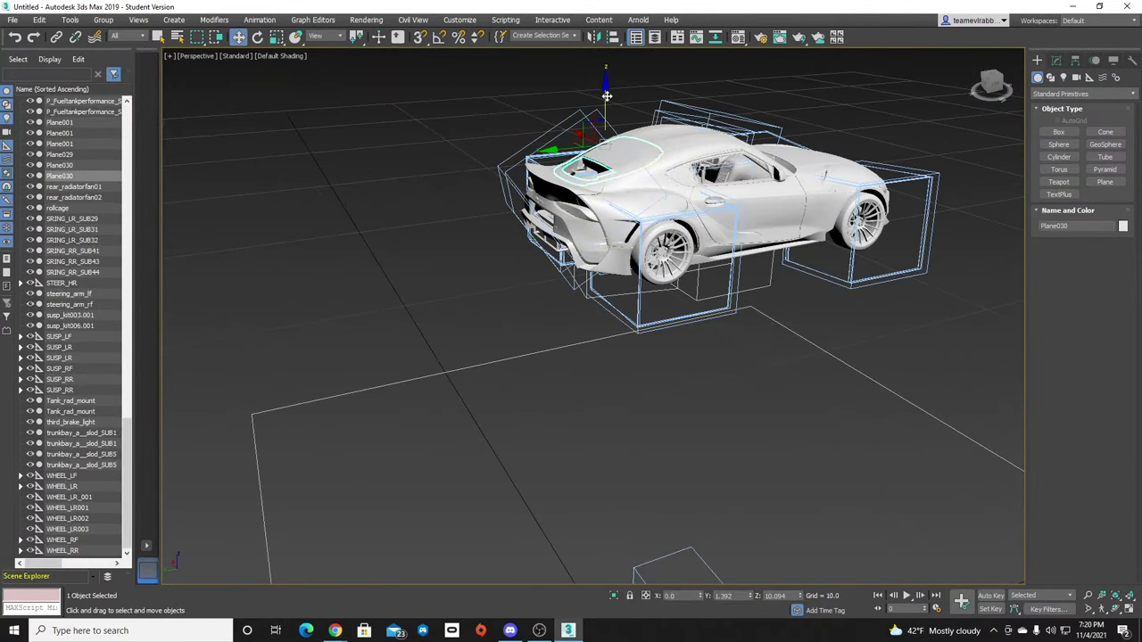
{"action": "left_click_drag", "start_coordinate": [604, 194], "coordinate": [654, 528]}
{"action": "middle_click_drag", "start_coordinate": [654, 528], "coordinate": [636, 177]}
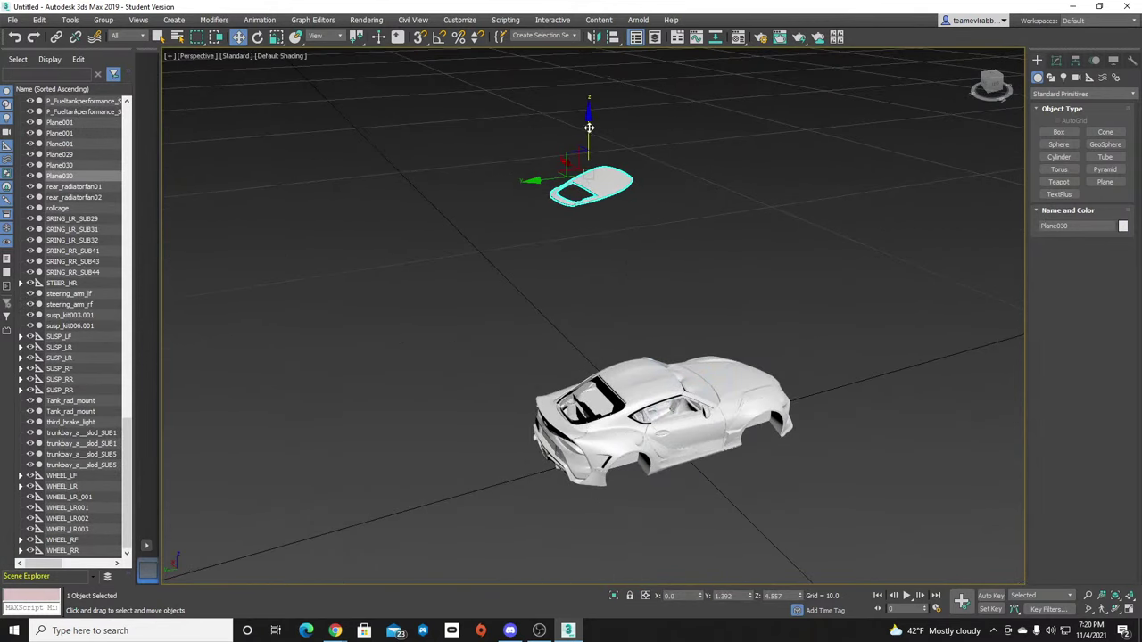
{"action": "left_click_drag", "start_coordinate": [589, 133], "coordinate": [597, 316]}
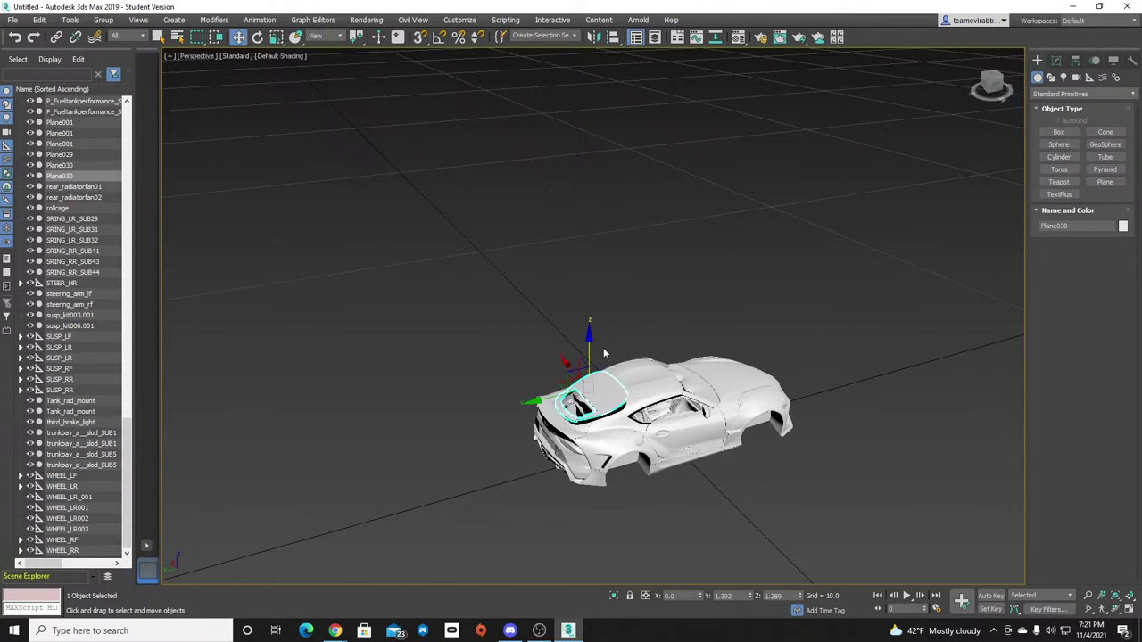
Try fine-tuning the height of Plane030 over the first car's rear-window opening, down to about Z 1.211.
{"action": "scroll", "coordinate": [604, 353], "scroll_direction": "up", "scroll_amount": 5}
{"action": "left_click_drag", "start_coordinate": [997, 88], "coordinate": [986, 109]}
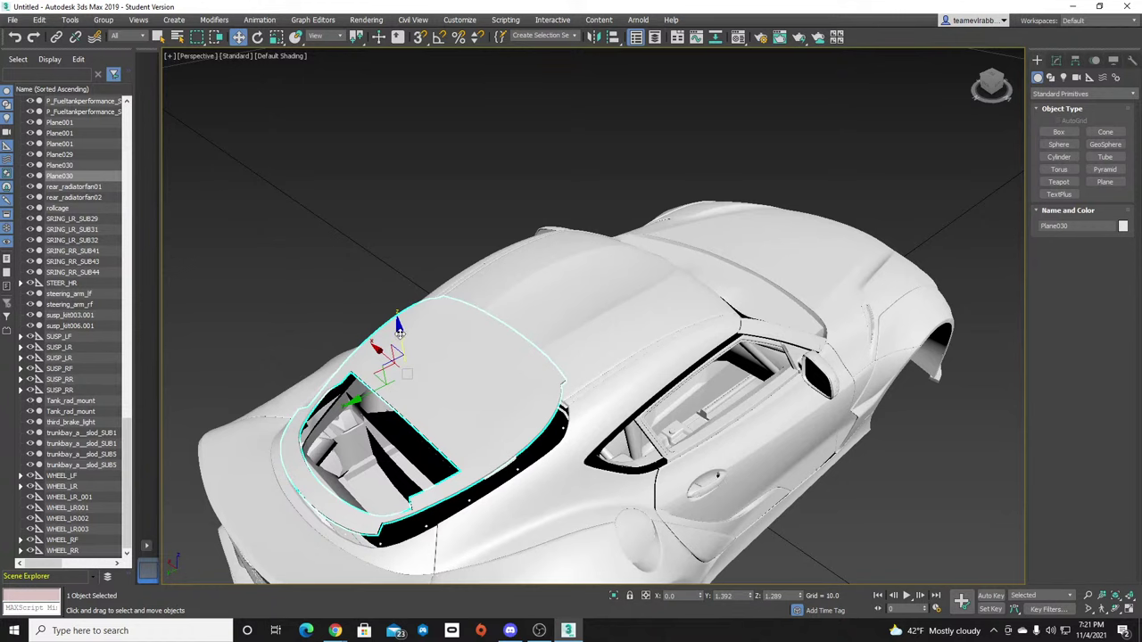
{"action": "left_click_drag", "start_coordinate": [399, 331], "coordinate": [447, 323]}
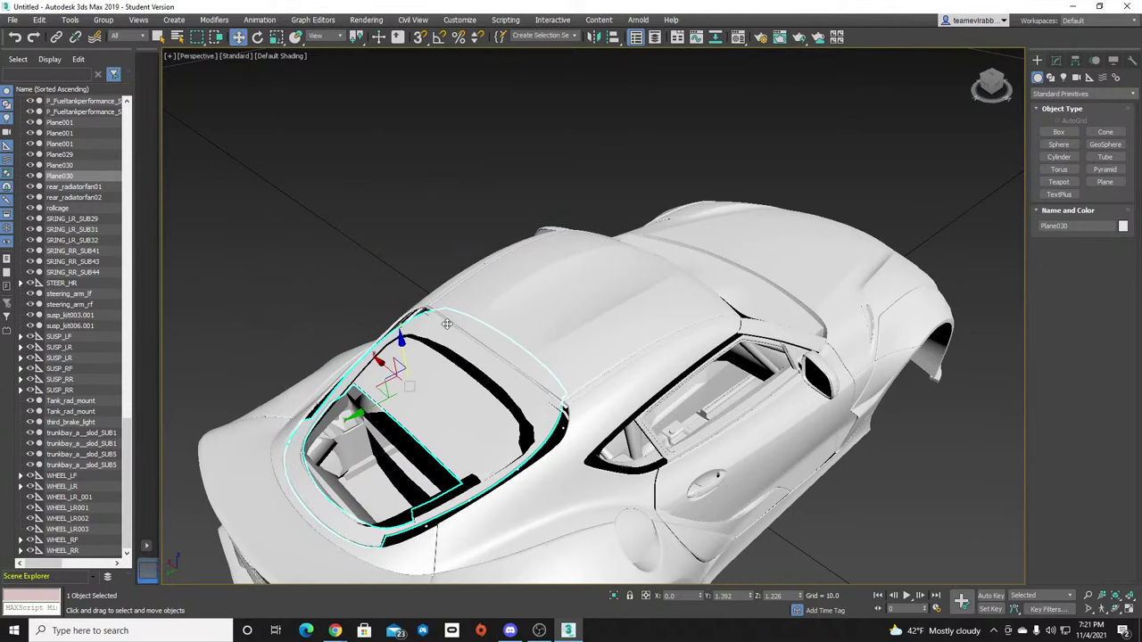
{"action": "left_click_drag", "start_coordinate": [984, 94], "coordinate": [783, 529]}
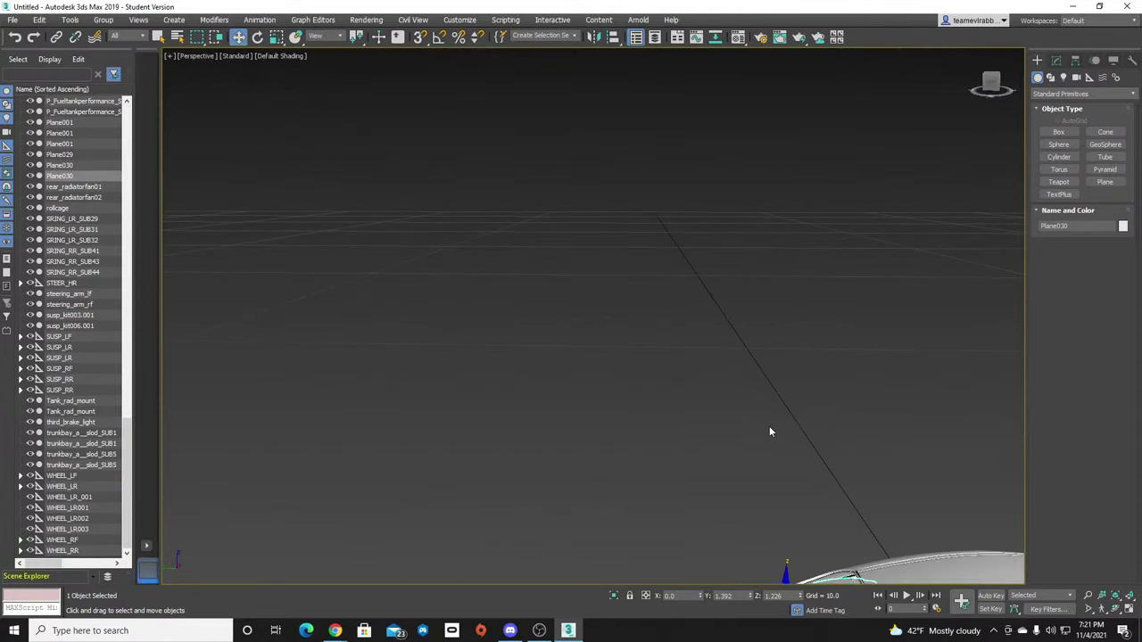
{"action": "scroll", "coordinate": [770, 426], "scroll_direction": "down", "scroll_amount": 2}
{"action": "scroll", "coordinate": [695, 485], "scroll_direction": "down", "scroll_amount": 2}
{"action": "middle_click_drag", "start_coordinate": [789, 553], "coordinate": [662, 437]}
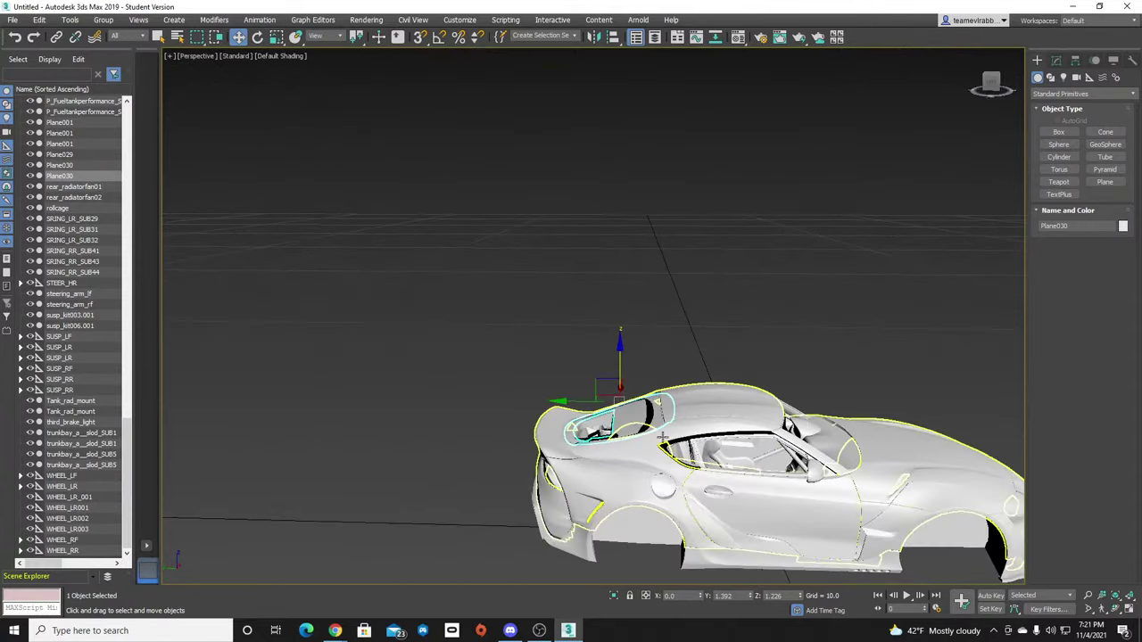
{"action": "scroll", "coordinate": [662, 437], "scroll_direction": "up", "scroll_amount": 3}
{"action": "left_click_drag", "start_coordinate": [991, 85], "coordinate": [989, 147]}
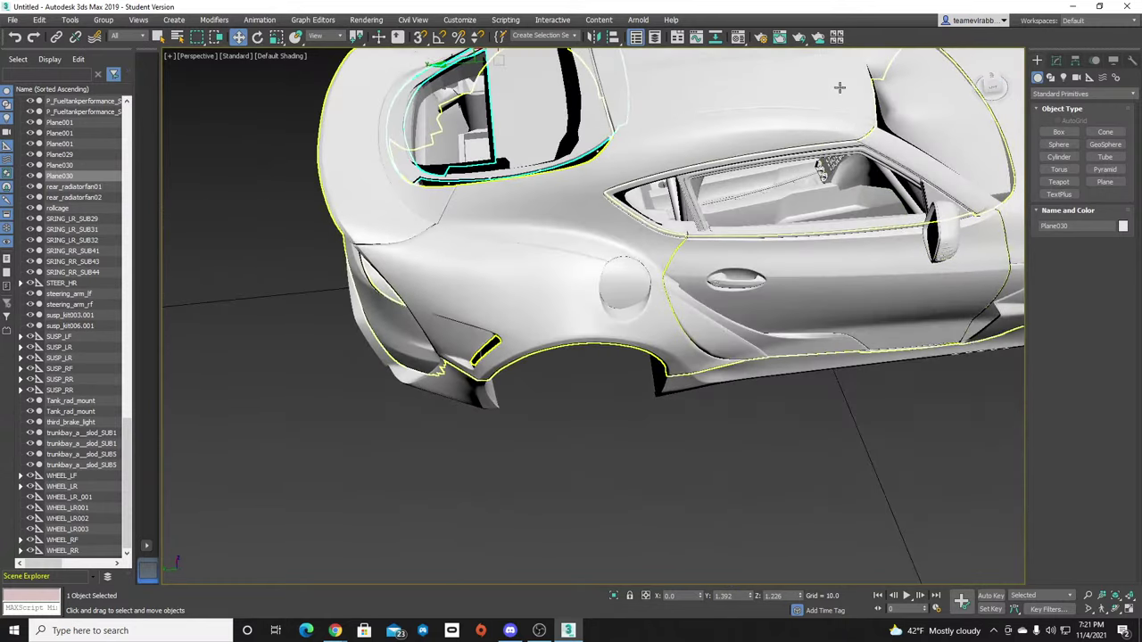
{"action": "middle_click_drag", "start_coordinate": [696, 120], "coordinate": [709, 304]}
{"action": "scroll", "coordinate": [572, 339], "scroll_direction": "up", "scroll_amount": 1}
{"action": "scroll", "coordinate": [564, 341], "scroll_direction": "up", "scroll_amount": 3}
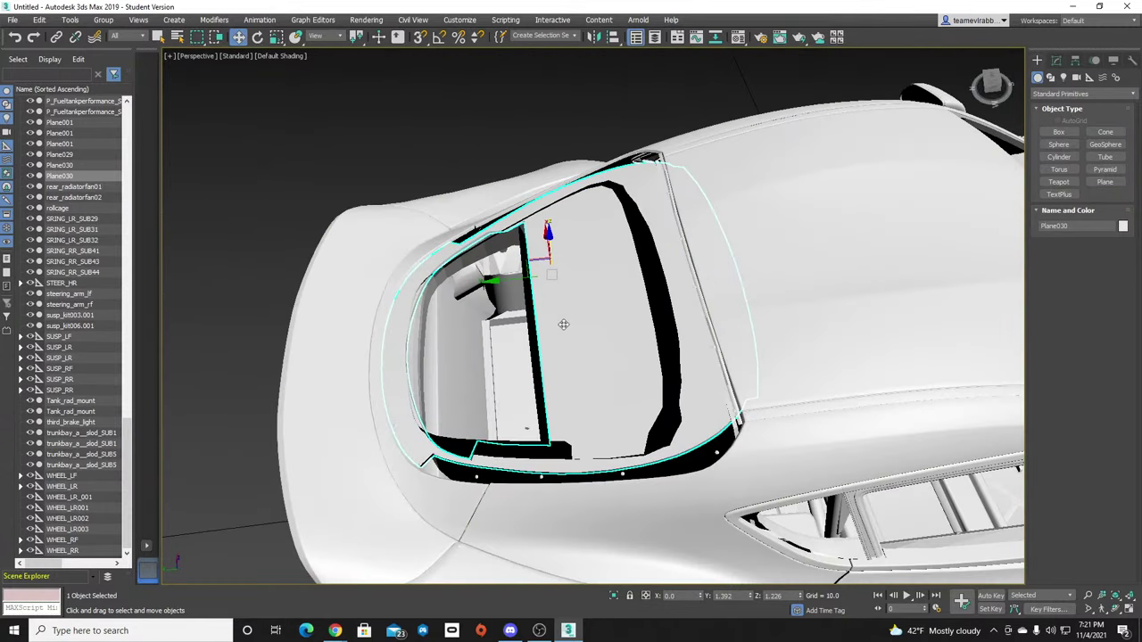
{"action": "mouse_move", "coordinate": [550, 234]}
{"action": "left_mouse_down"}
{"action": "mouse_move", "coordinate": [540, 318]}
{"action": "mouse_move", "coordinate": [551, 252]}
{"action": "mouse_move", "coordinate": [544, 235]}
{"action": "mouse_move", "coordinate": [536, 241]}
{"action": "left_mouse_up"}
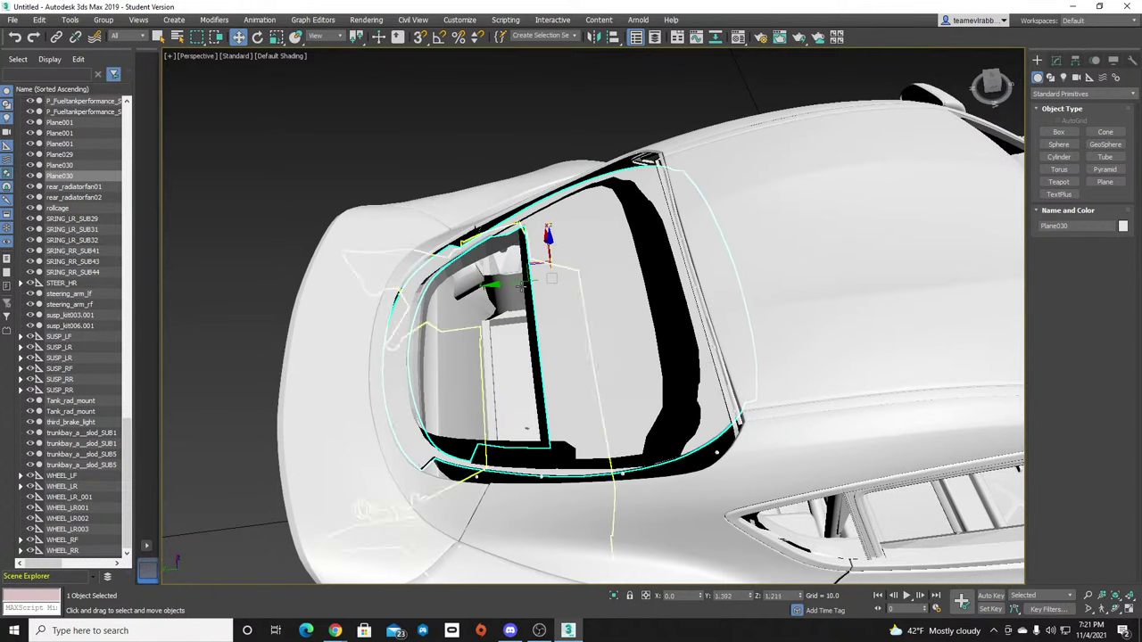
Try shifting Plane030 rearward to about Y 1.516, lowering it to about Z 1.186, and sliding it further back along Y.
{"action": "left_click_drag", "start_coordinate": [520, 287], "coordinate": [469, 280]}
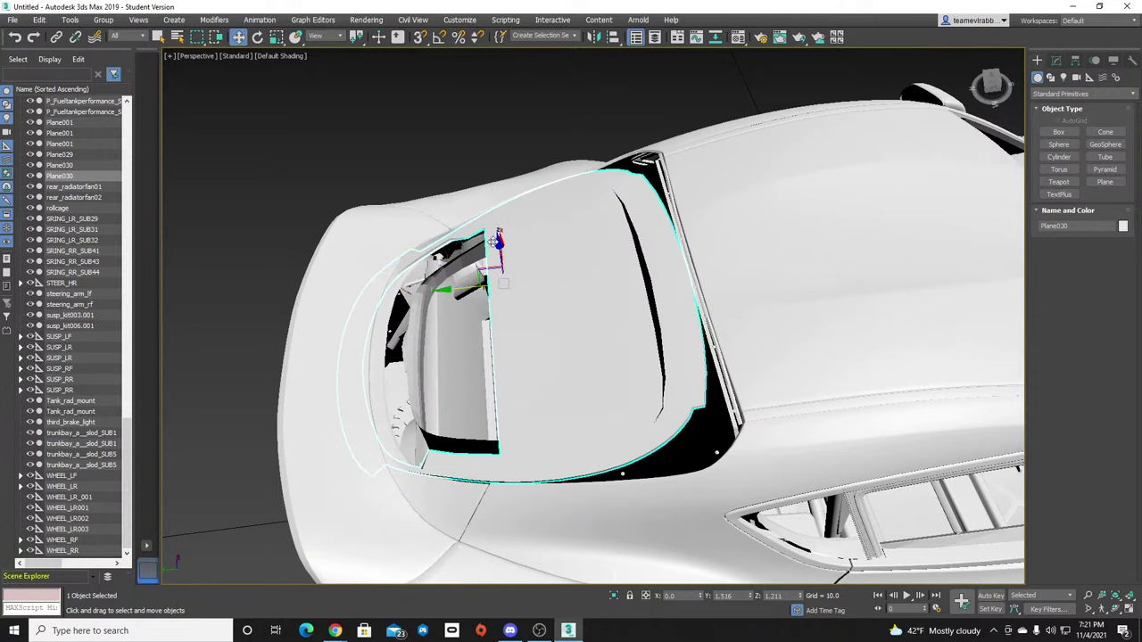
{"action": "left_click_drag", "start_coordinate": [499, 241], "coordinate": [505, 259]}
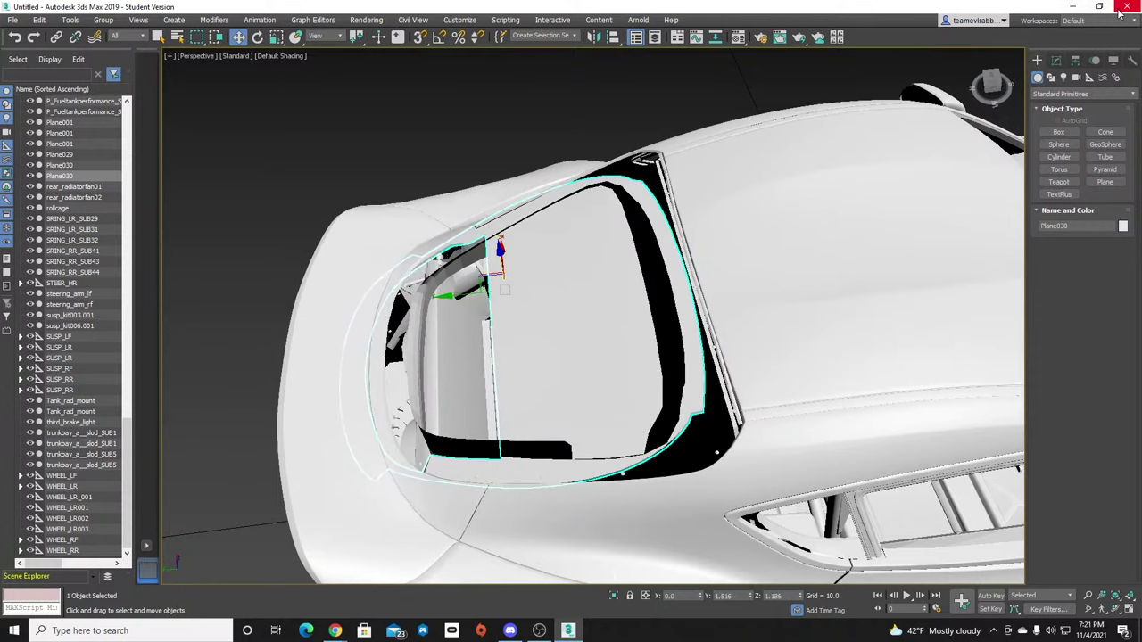
{"action": "left_click_drag", "start_coordinate": [992, 87], "coordinate": [1018, 69]}
{"action": "scroll", "coordinate": [668, 160], "scroll_direction": "up", "scroll_amount": 3}
{"action": "middle_click_drag", "start_coordinate": [493, 403], "coordinate": [613, 223]}
{"action": "scroll", "coordinate": [613, 223], "scroll_direction": "down", "scroll_amount": 3}
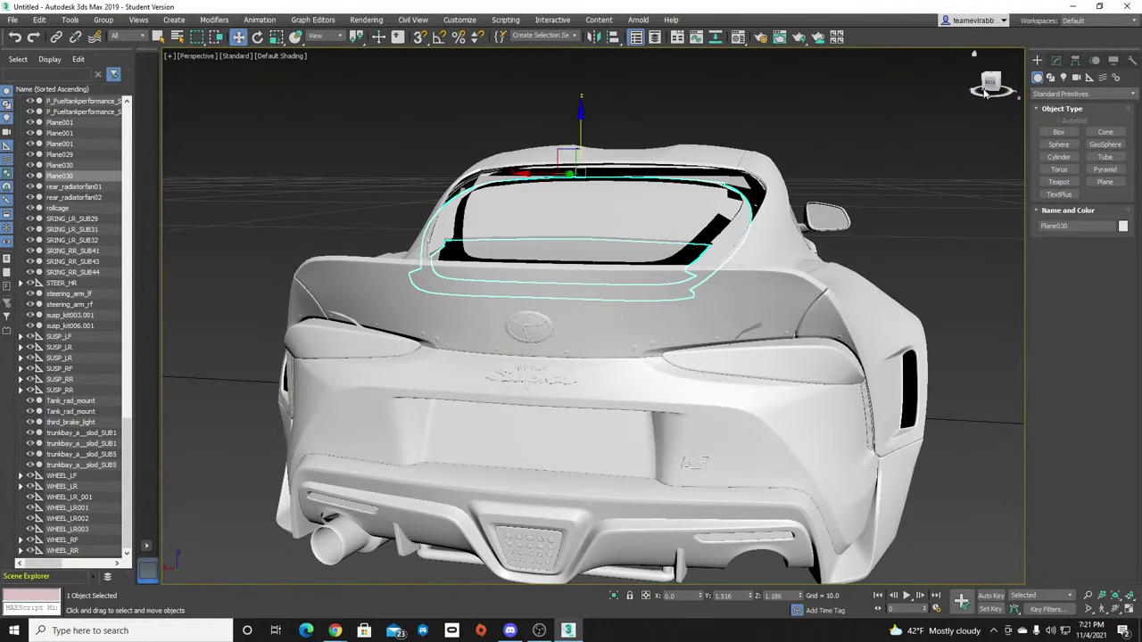
{"action": "left_click_drag", "start_coordinate": [992, 89], "coordinate": [625, 282]}
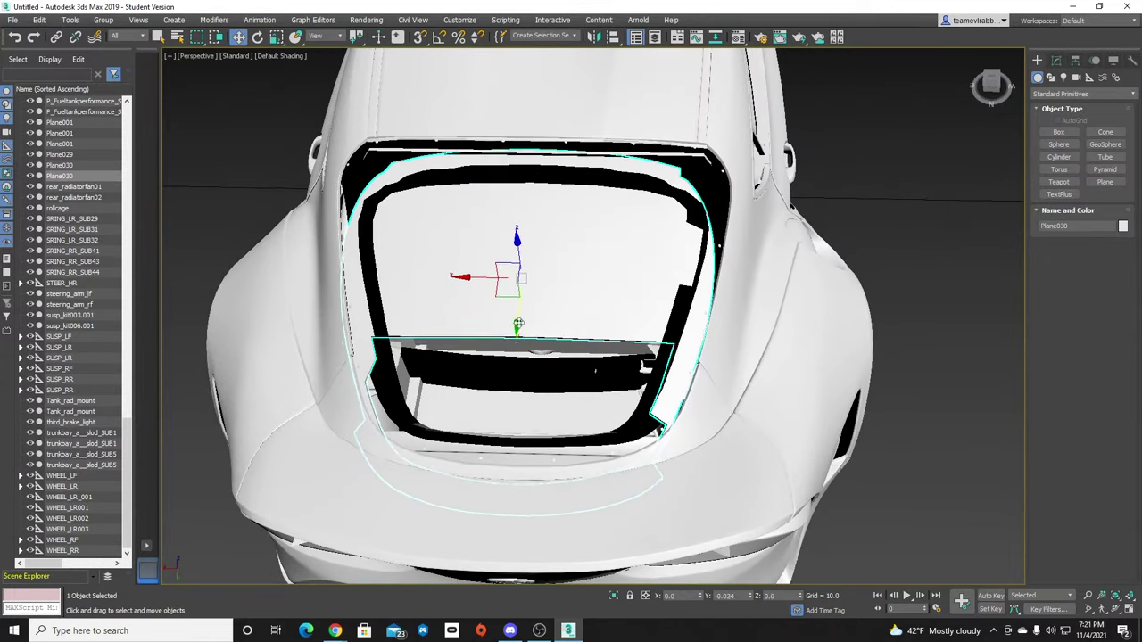
{"action": "left_click_drag", "start_coordinate": [529, 297], "coordinate": [576, 415]}
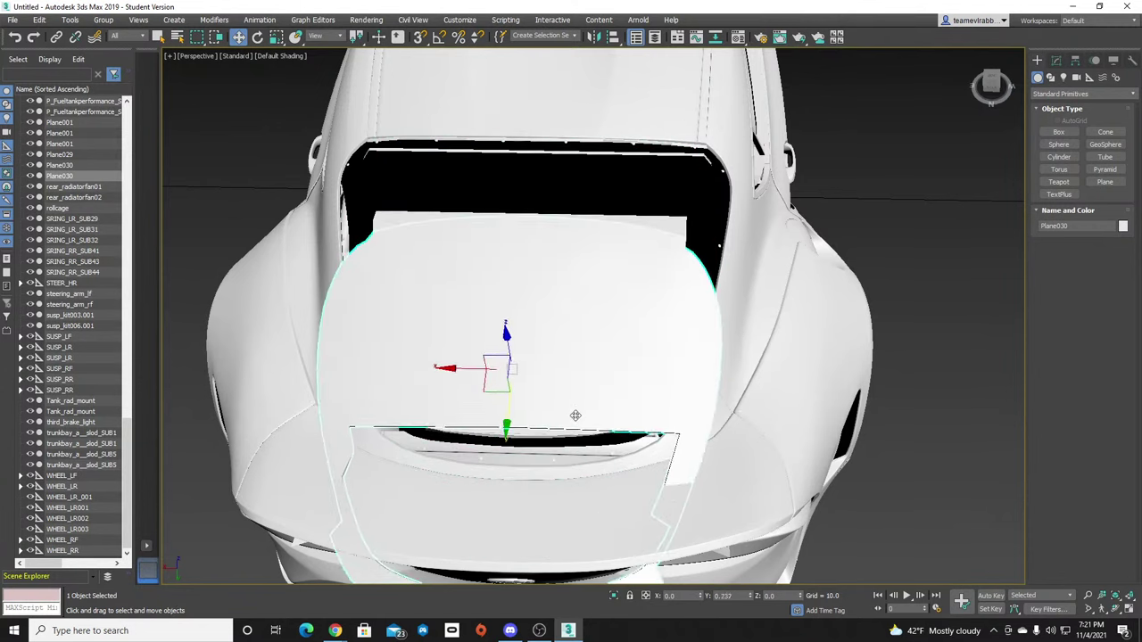
Undo the moves of Plane030 so that it returns to the raised car, and clear the selection.
{"action": "scroll", "coordinate": [632, 290], "scroll_direction": "down", "scroll_amount": 8}
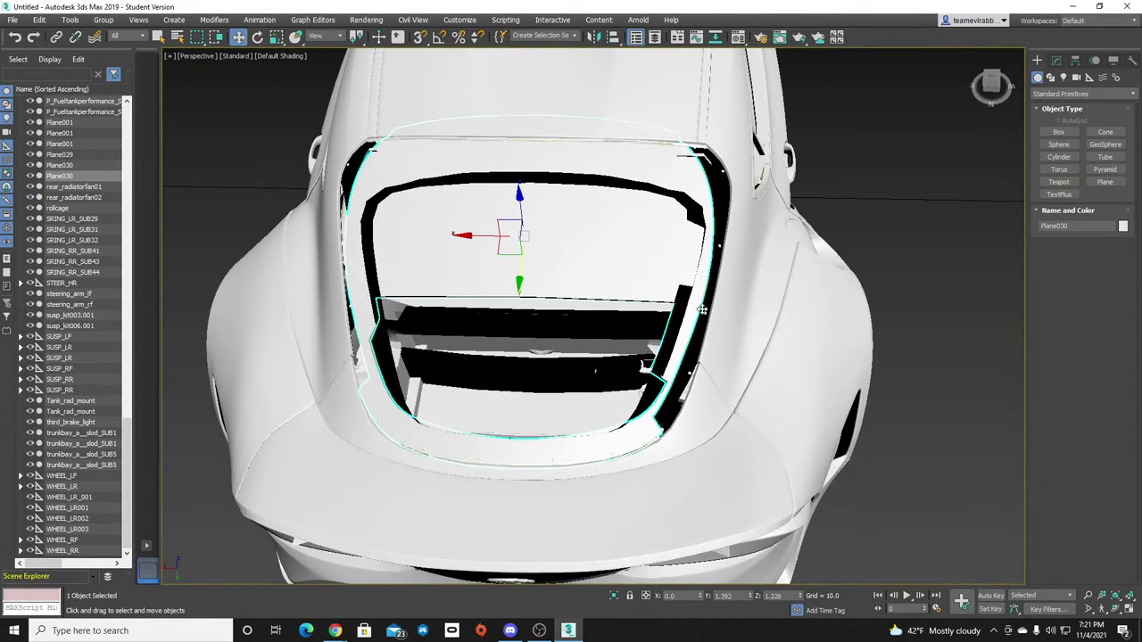
{"action": "scroll", "coordinate": [743, 293], "scroll_direction": "down", "scroll_amount": 4}
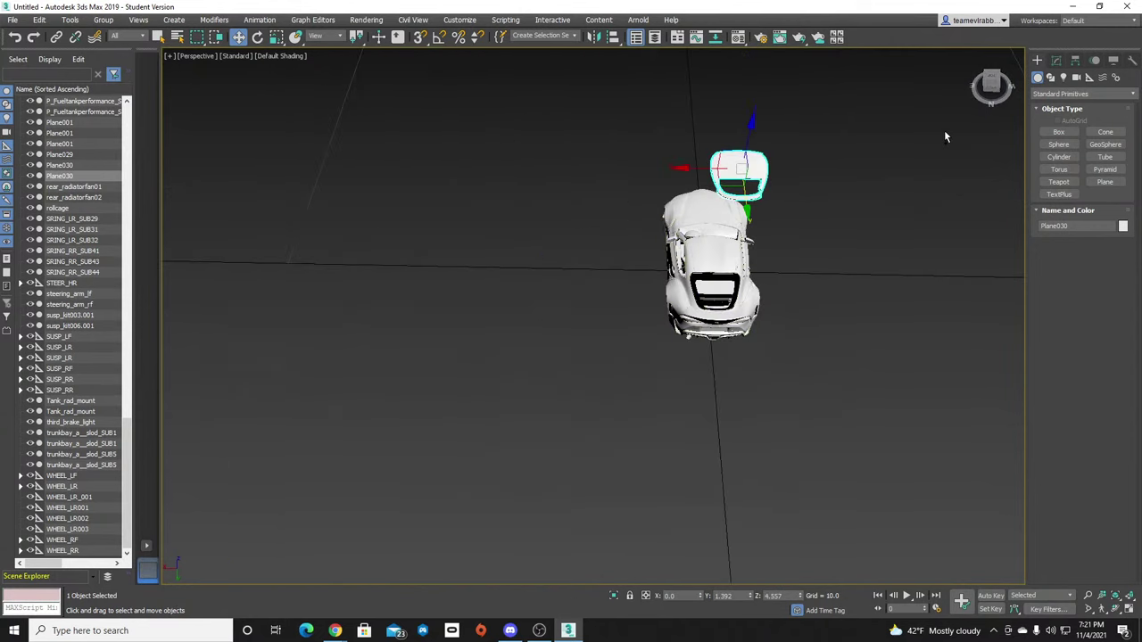
{"action": "left_click", "coordinate": [991, 89]}
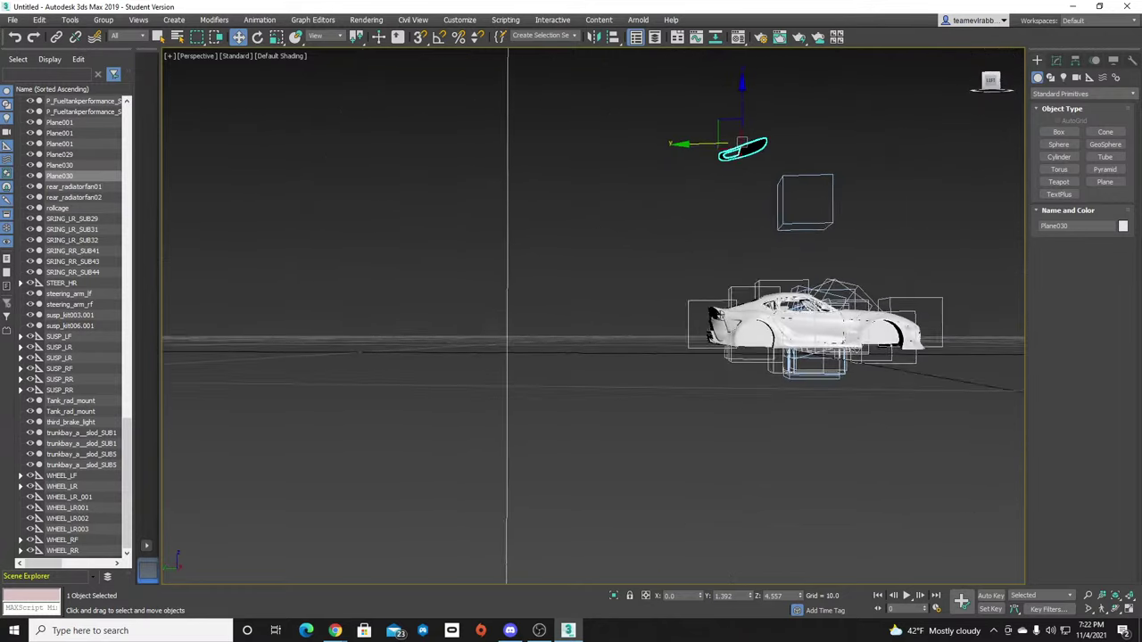
{"action": "left_click_drag", "start_coordinate": [991, 83], "coordinate": [1009, 102]}
{"action": "middle_click_drag", "start_coordinate": [828, 165], "coordinate": [656, 248]}
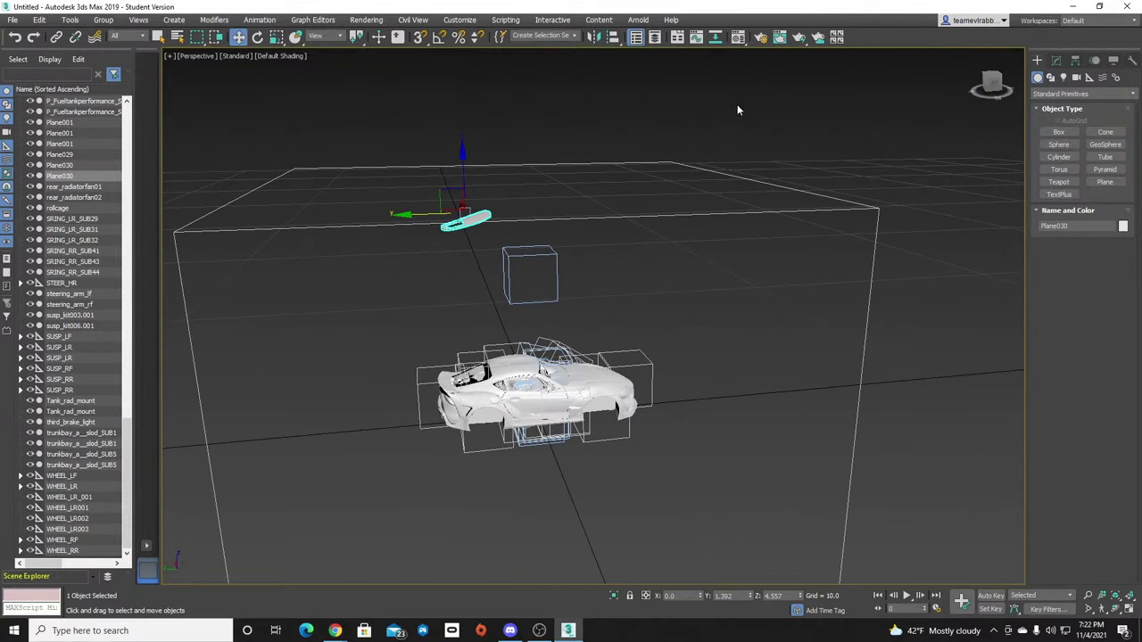
{"action": "left_click", "coordinate": [757, 148]}
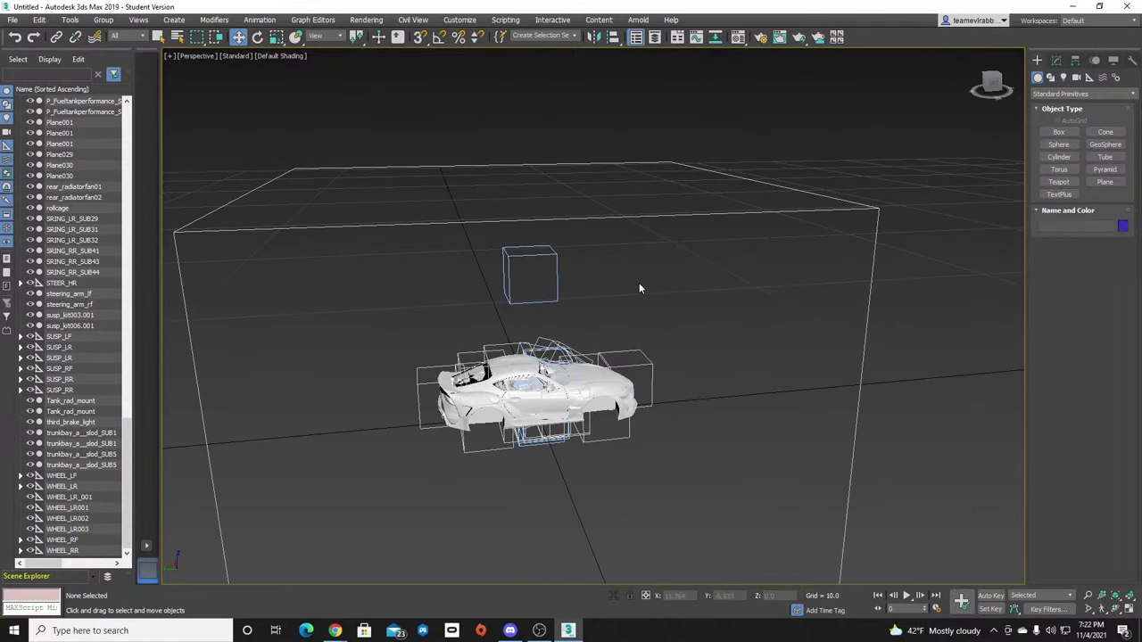
Isolate the trunk-bay mesh trunkbay_a__slod_SUB1 at the first car's rear and open it for vertex editing.
{"action": "scroll", "coordinate": [638, 283], "scroll_direction": "up", "scroll_amount": 5}
{"action": "left_click_drag", "start_coordinate": [992, 86], "coordinate": [960, 114]}
{"action": "middle_click_drag", "start_coordinate": [553, 409], "coordinate": [451, 288]}
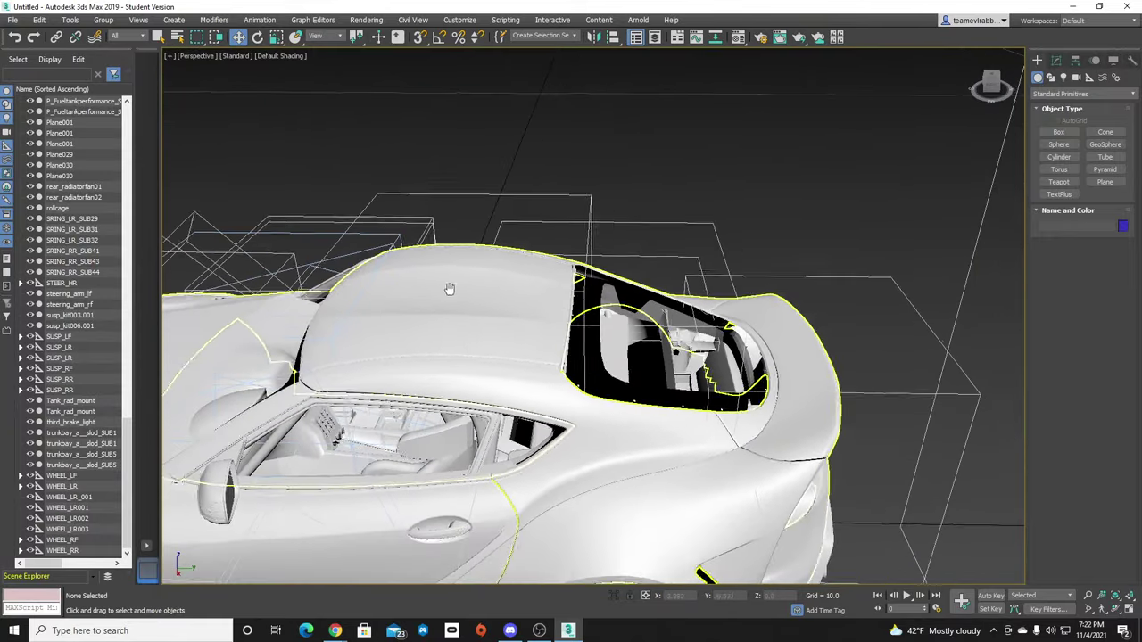
{"action": "mouse_move", "coordinate": [994, 84]}
{"action": "left_mouse_down"}
{"action": "mouse_move", "coordinate": [989, 99]}
{"action": "mouse_move", "coordinate": [980, 75]}
{"action": "mouse_move", "coordinate": [998, 80]}
{"action": "mouse_move", "coordinate": [985, 91]}
{"action": "left_mouse_up"}
{"action": "left_click", "coordinate": [649, 430]}
{"action": "left_click", "coordinate": [967, 361]}
{"action": "left_click", "coordinate": [738, 429]}
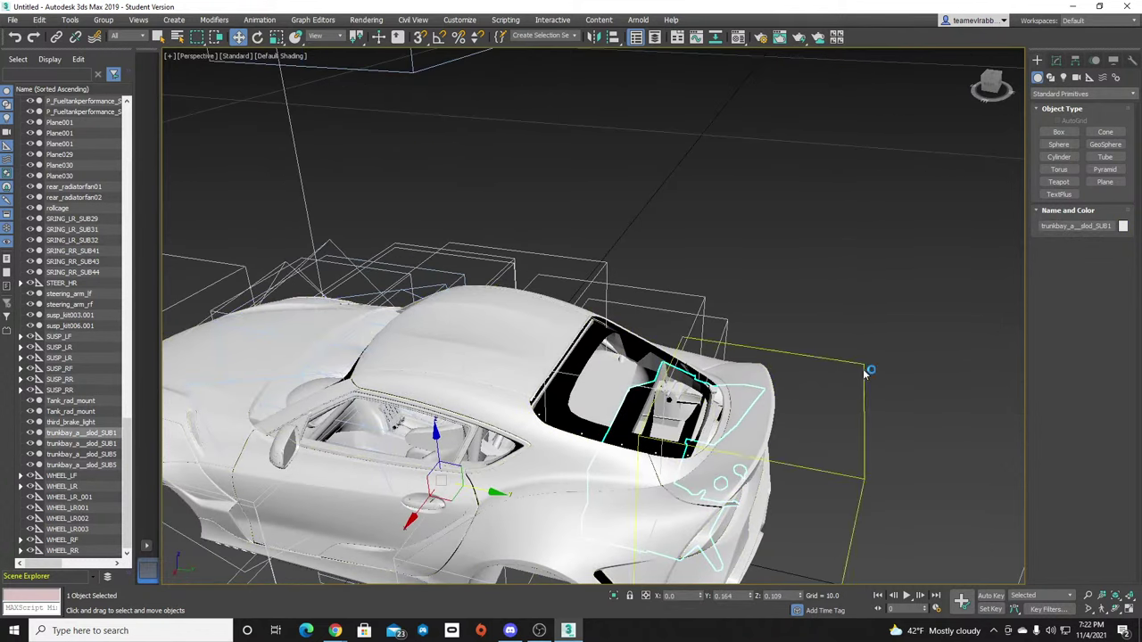
{"action": "left_click", "coordinate": [1057, 60]}
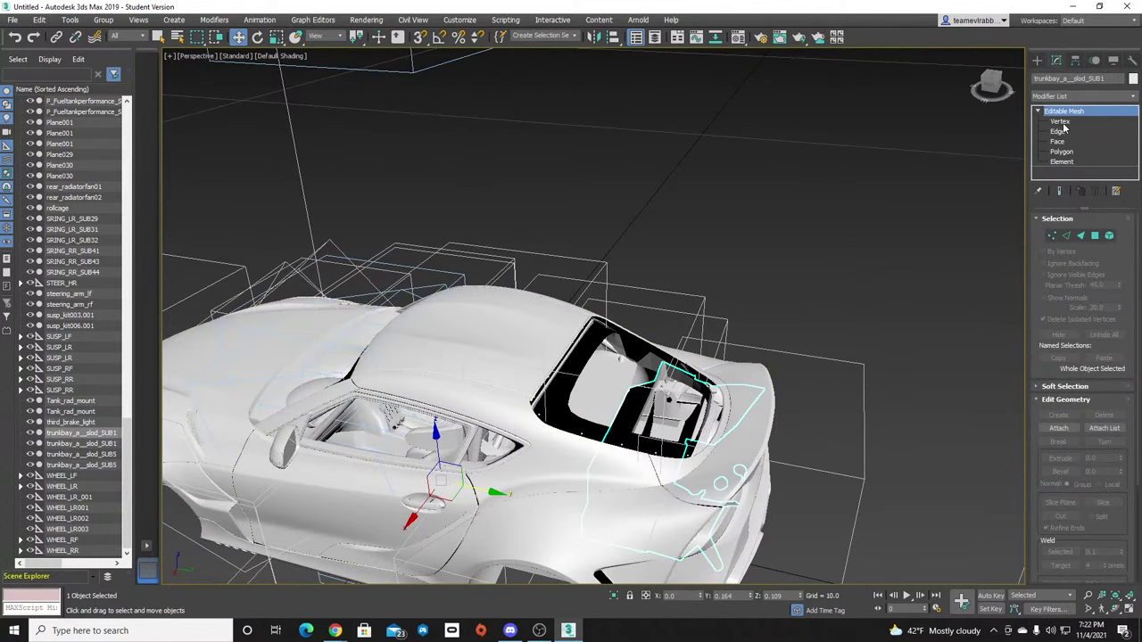
{"action": "left_click", "coordinate": [1061, 122]}
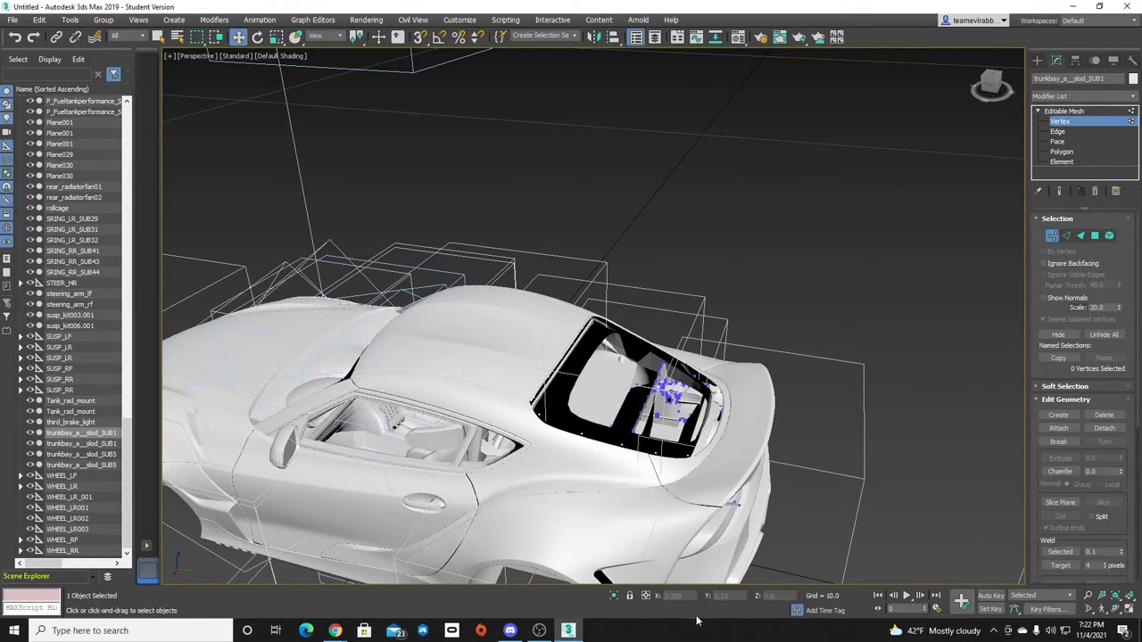
{"action": "left_click", "coordinate": [613, 595]}
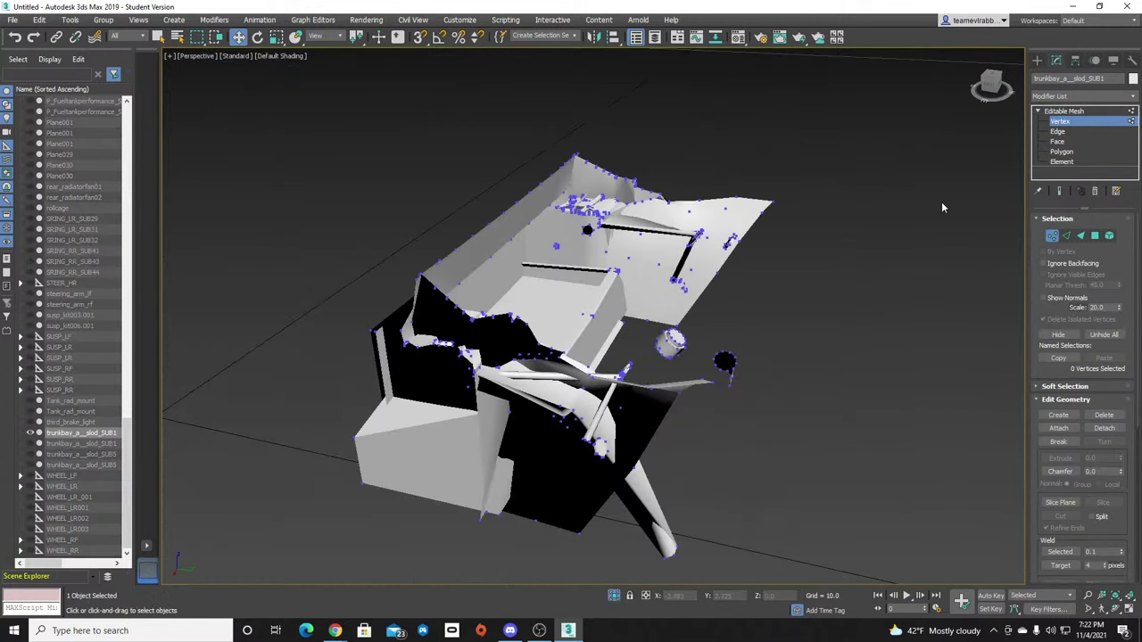
Delete the vertices at the tip of the trunk-bay mesh's long protruding rear spike, and leave isolation and vertex editing.
{"action": "mouse_move", "coordinate": [992, 85]}
{"action": "left_mouse_down"}
{"action": "mouse_move", "coordinate": [870, 57]}
{"action": "mouse_move", "coordinate": [990, 87]}
{"action": "left_mouse_up"}
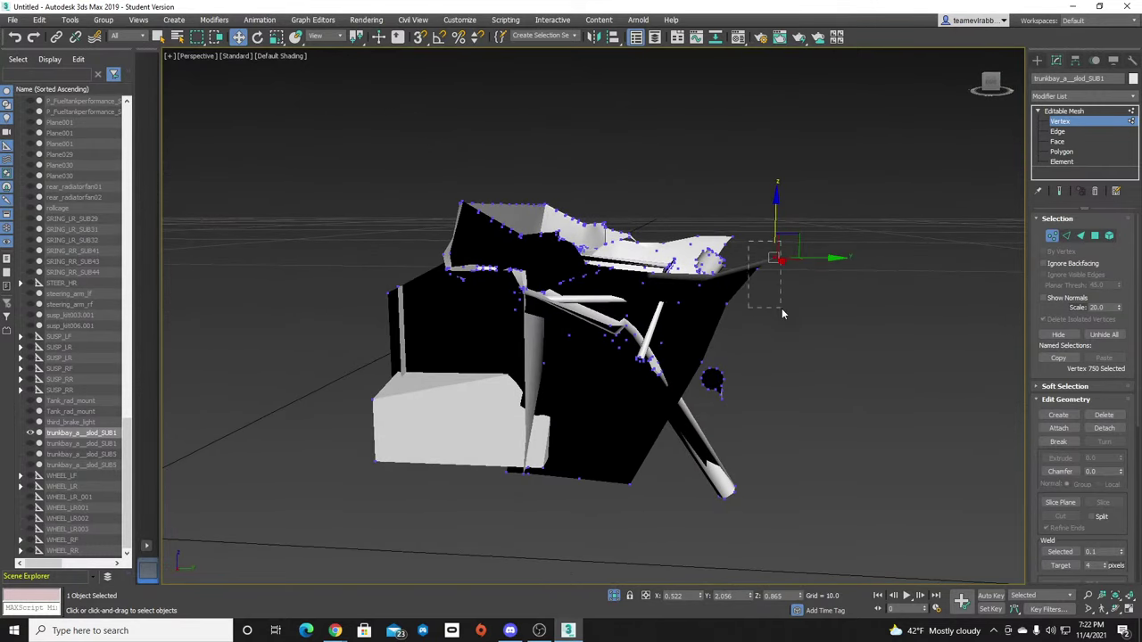
{"action": "left_click_drag", "start_coordinate": [782, 308], "coordinate": [760, 252]}
{"action": "mouse_move", "coordinate": [997, 86]}
{"action": "left_mouse_down"}
{"action": "mouse_move", "coordinate": [974, 99]}
{"action": "mouse_move", "coordinate": [1020, 67]}
{"action": "mouse_move", "coordinate": [988, 83]}
{"action": "left_mouse_up"}
{"action": "left_click", "coordinate": [854, 358]}
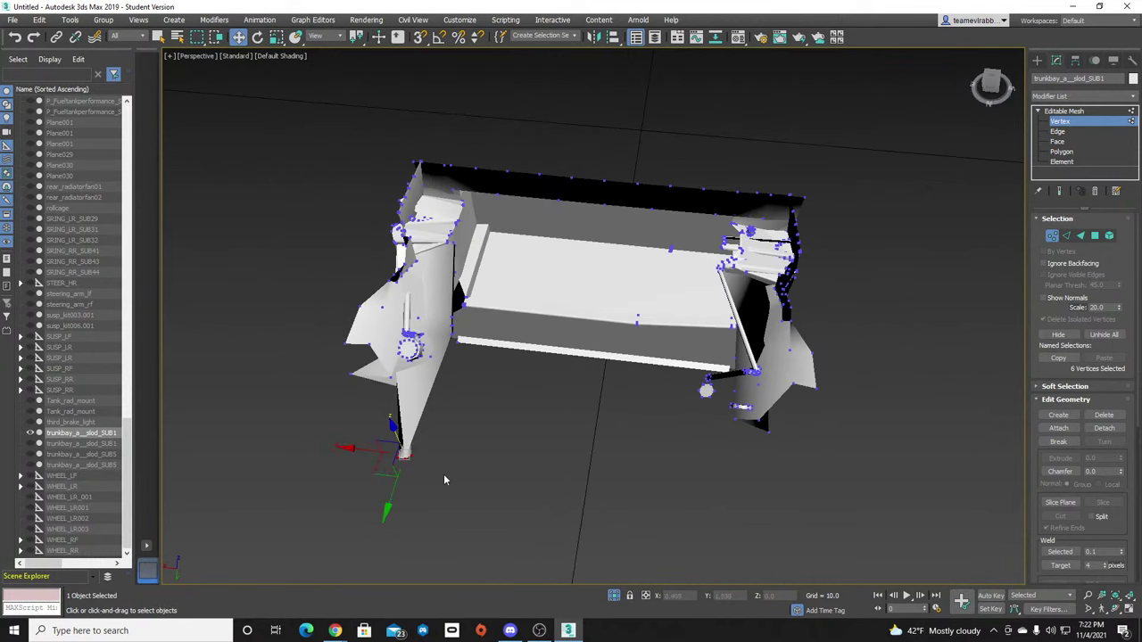
{"action": "key", "text": "Delete"}
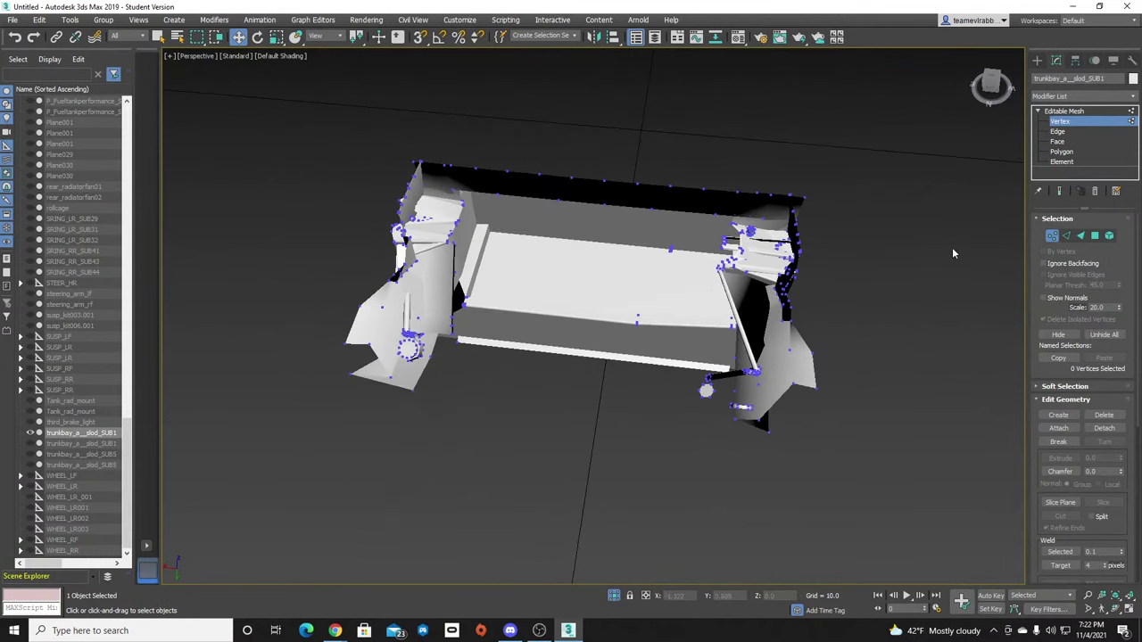
{"action": "left_click", "coordinate": [613, 596]}
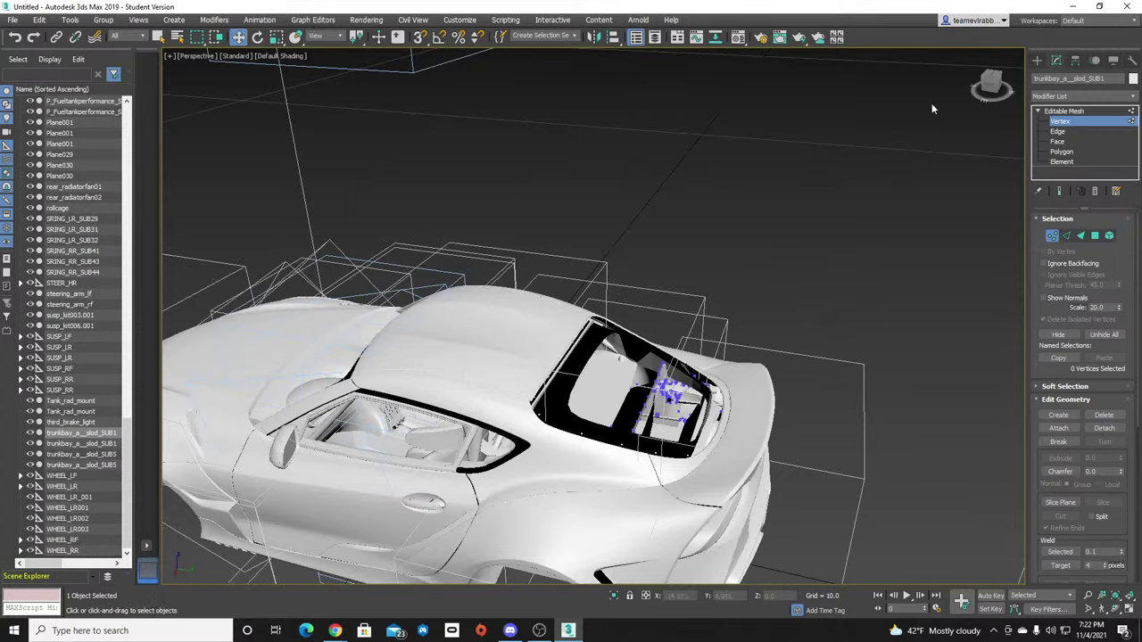
{"action": "left_click", "coordinate": [1037, 60]}
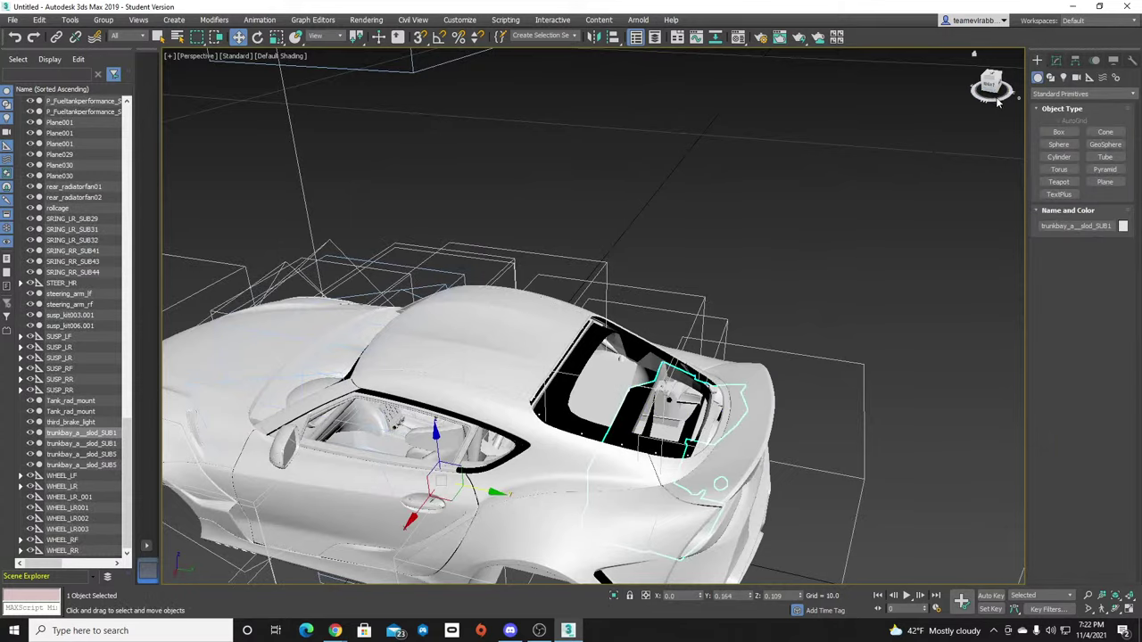
Delete the remaining trunk-bay mesh trunkbay_a__slod_SUB1 lying behind the first car's rear window.
{"action": "middle_click_drag", "start_coordinate": [669, 400], "coordinate": [976, 53], "text": "alt"}
{"action": "left_click_drag", "start_coordinate": [989, 91], "coordinate": [957, 107]}
{"action": "left_click", "coordinate": [929, 117]}
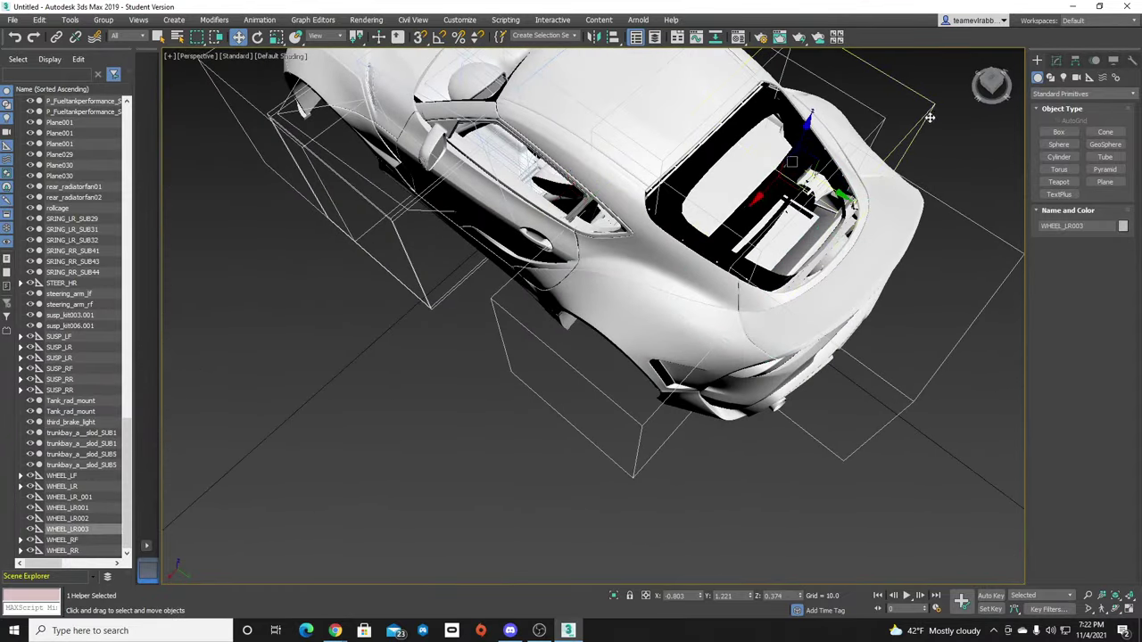
{"action": "left_click", "coordinate": [967, 134]}
{"action": "scroll", "coordinate": [925, 174], "scroll_direction": "up", "scroll_amount": 5}
{"action": "scroll", "coordinate": [919, 176], "scroll_direction": "down", "scroll_amount": 8}
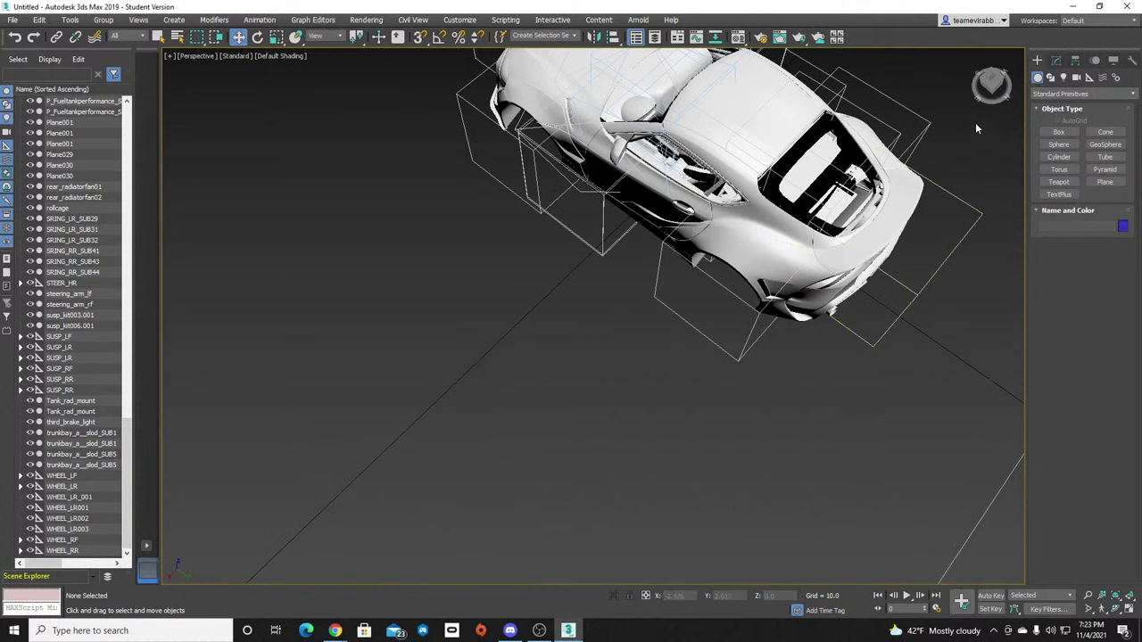
{"action": "middle_click_drag", "start_coordinate": [948, 111], "coordinate": [905, 185]}
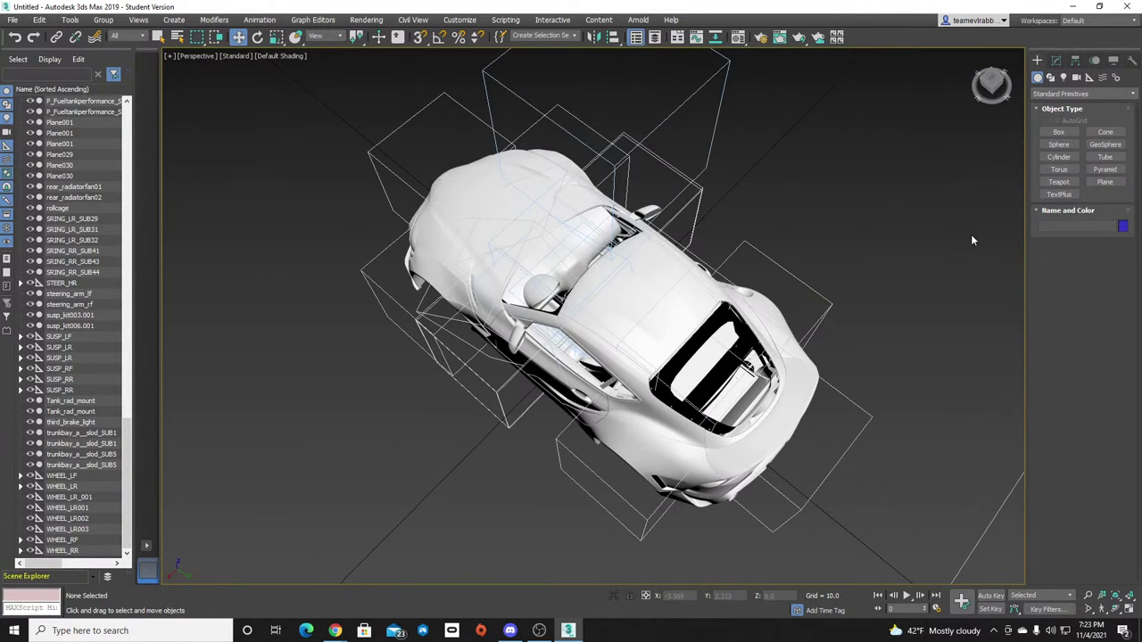
{"action": "left_click_drag", "start_coordinate": [993, 82], "coordinate": [904, 52]}
{"action": "scroll", "coordinate": [647, 288], "scroll_direction": "up", "scroll_amount": 4}
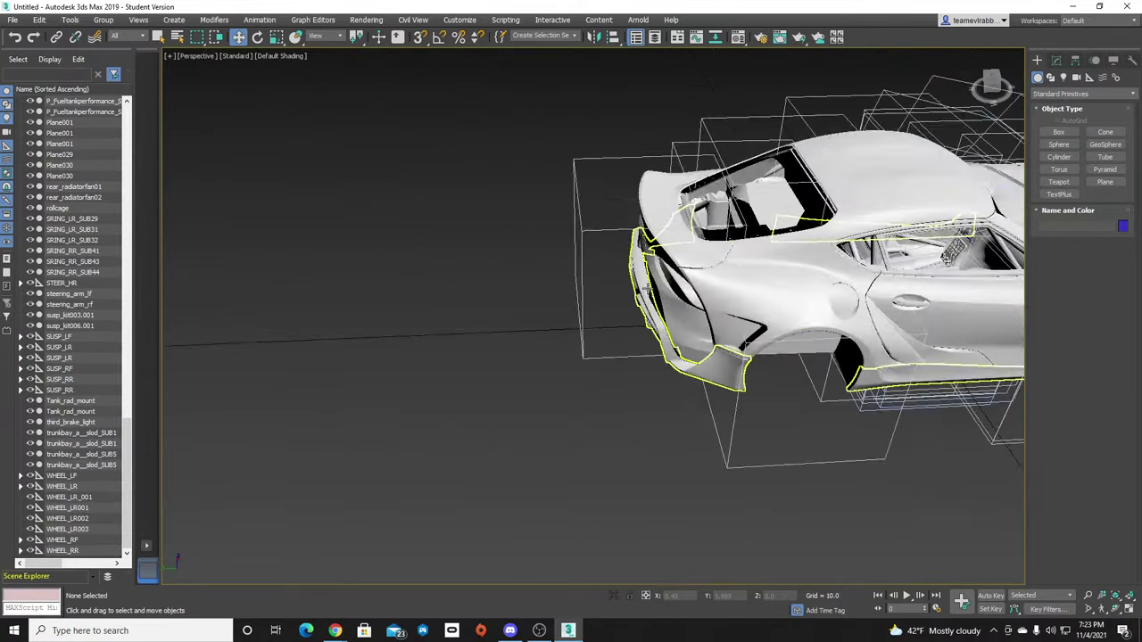
{"action": "scroll", "coordinate": [644, 288], "scroll_direction": "up", "scroll_amount": 10}
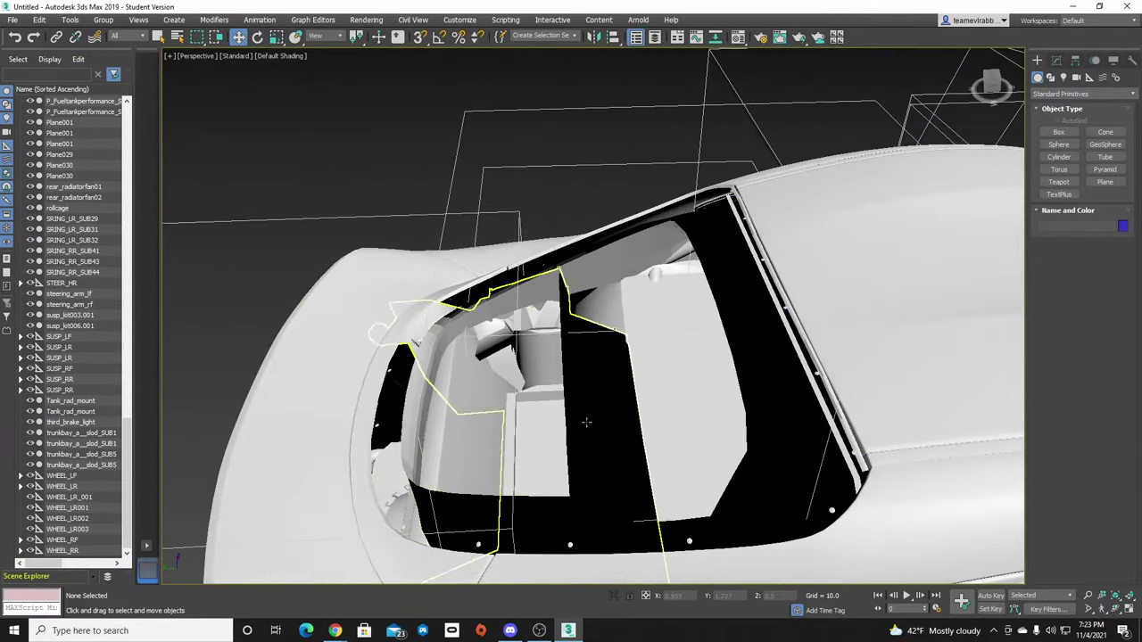
{"action": "left_click", "coordinate": [586, 422]}
{"action": "key", "text": "Delete"}
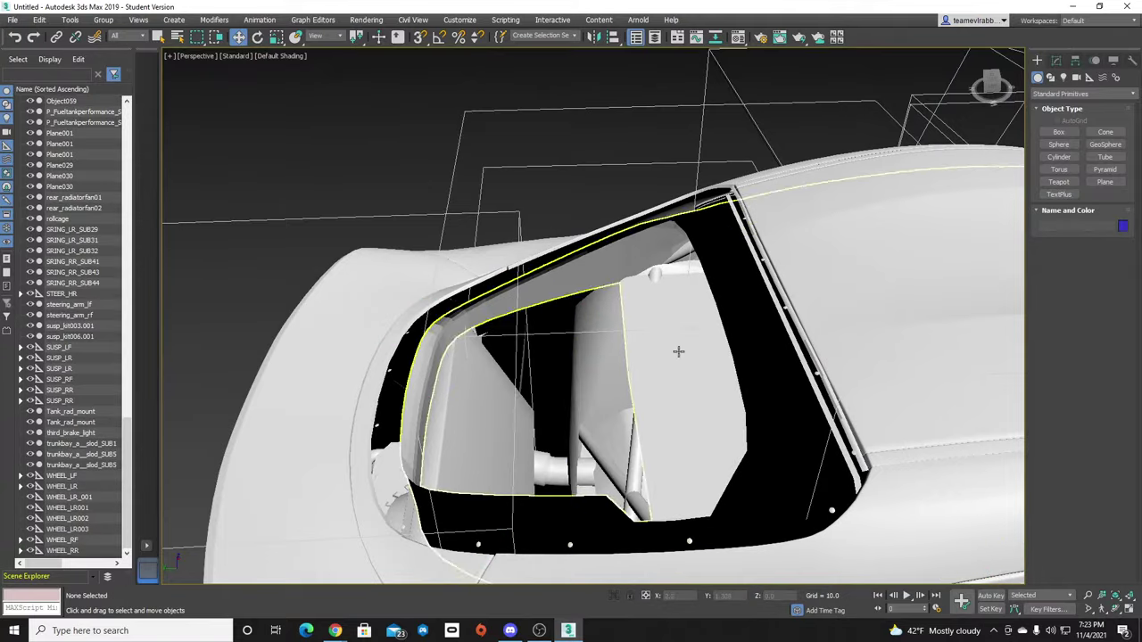
Delete the interior mesh INT_HR_SUB0 beneath the first car's rear window.
{"action": "left_click_drag", "start_coordinate": [992, 83], "coordinate": [946, 121]}
{"action": "middle_click_drag", "start_coordinate": [500, 472], "coordinate": [499, 472], "text": "alt"}
{"action": "left_click", "coordinate": [526, 420]}
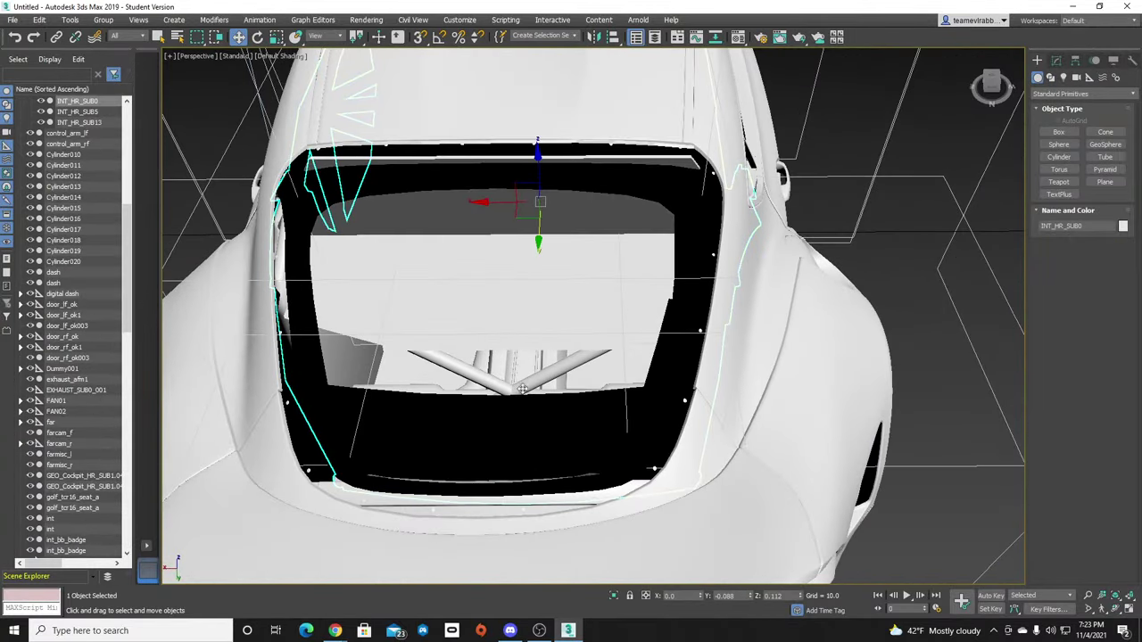
{"action": "left_click_drag", "start_coordinate": [534, 391], "coordinate": [535, 389]}
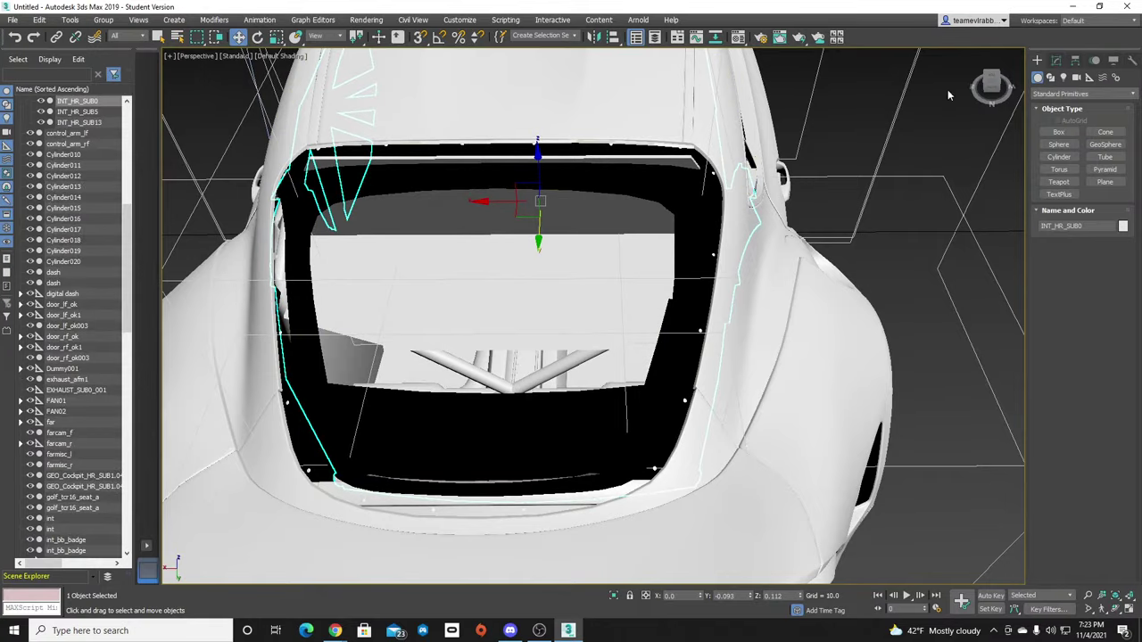
{"action": "mouse_move", "coordinate": [989, 82]}
{"action": "left_mouse_down"}
{"action": "mouse_move", "coordinate": [957, 87]}
{"action": "mouse_move", "coordinate": [990, 55]}
{"action": "mouse_move", "coordinate": [988, 72]}
{"action": "left_mouse_up"}
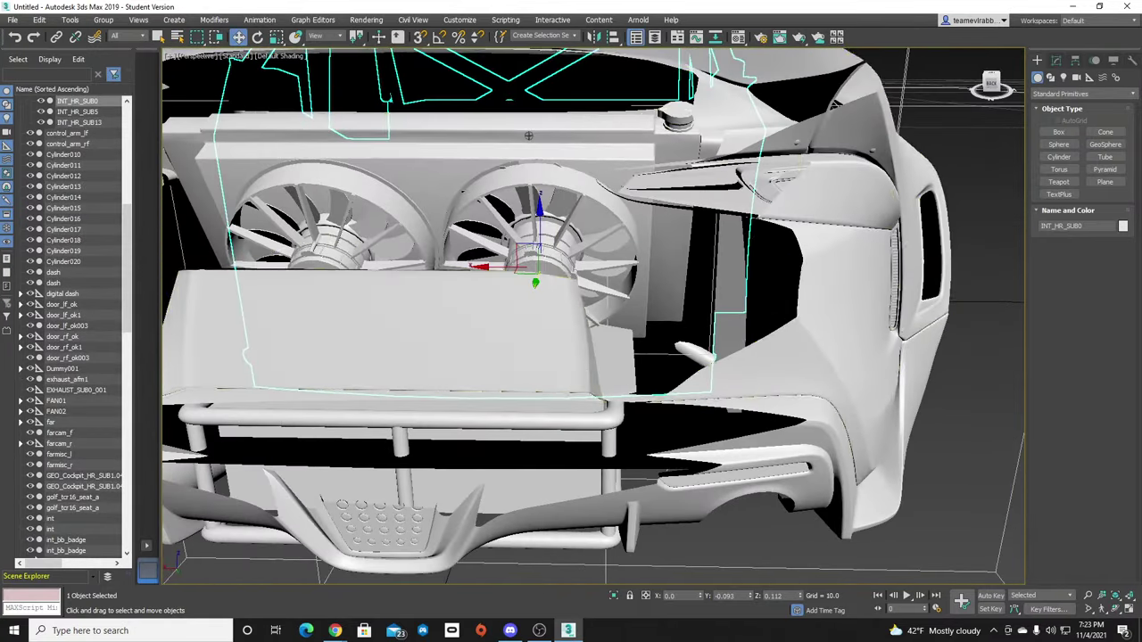
{"action": "scroll", "coordinate": [718, 182], "scroll_direction": "down", "scroll_amount": 2}
{"action": "middle_click_drag", "start_coordinate": [718, 182], "coordinate": [824, 195]}
{"action": "key", "text": "Delete"}
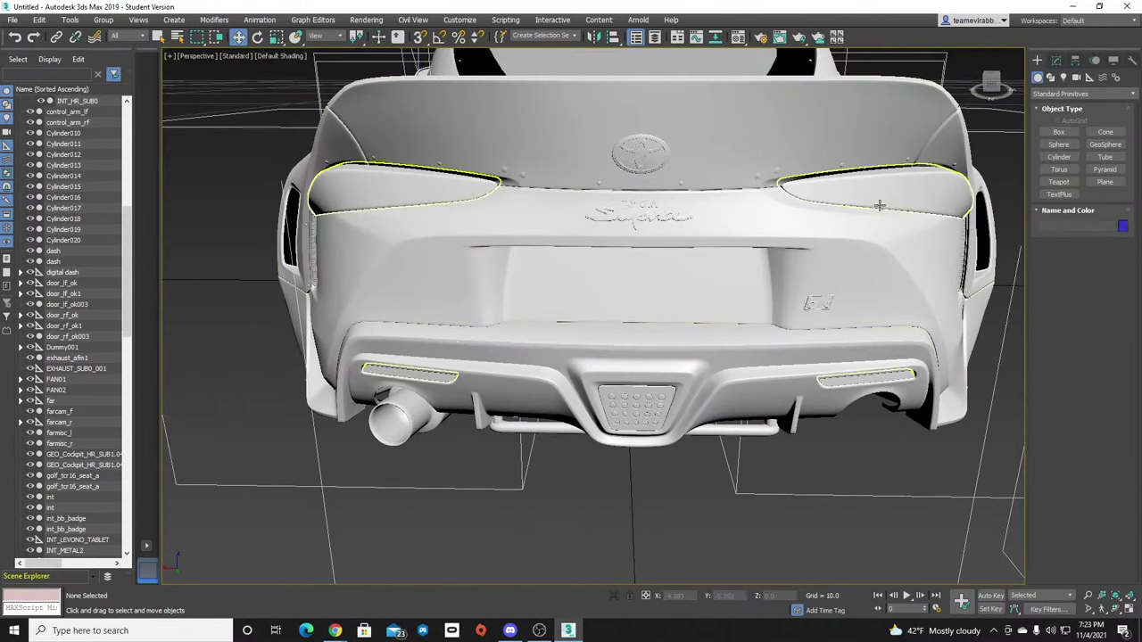
{"action": "left_click", "coordinate": [610, 282]}
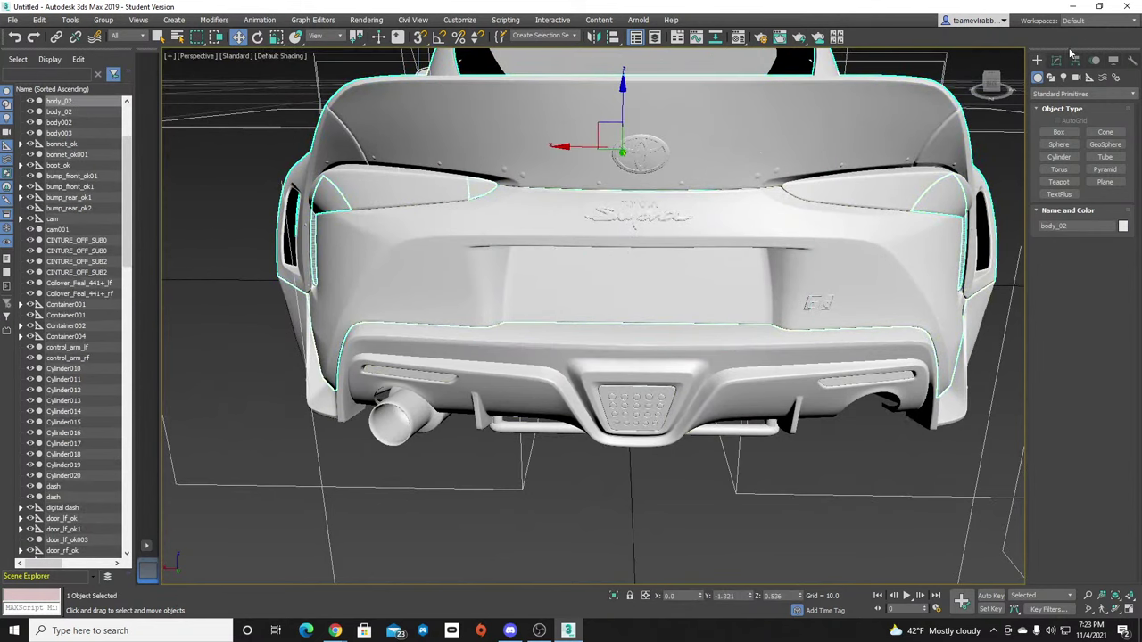
{"action": "left_click", "coordinate": [1057, 59]}
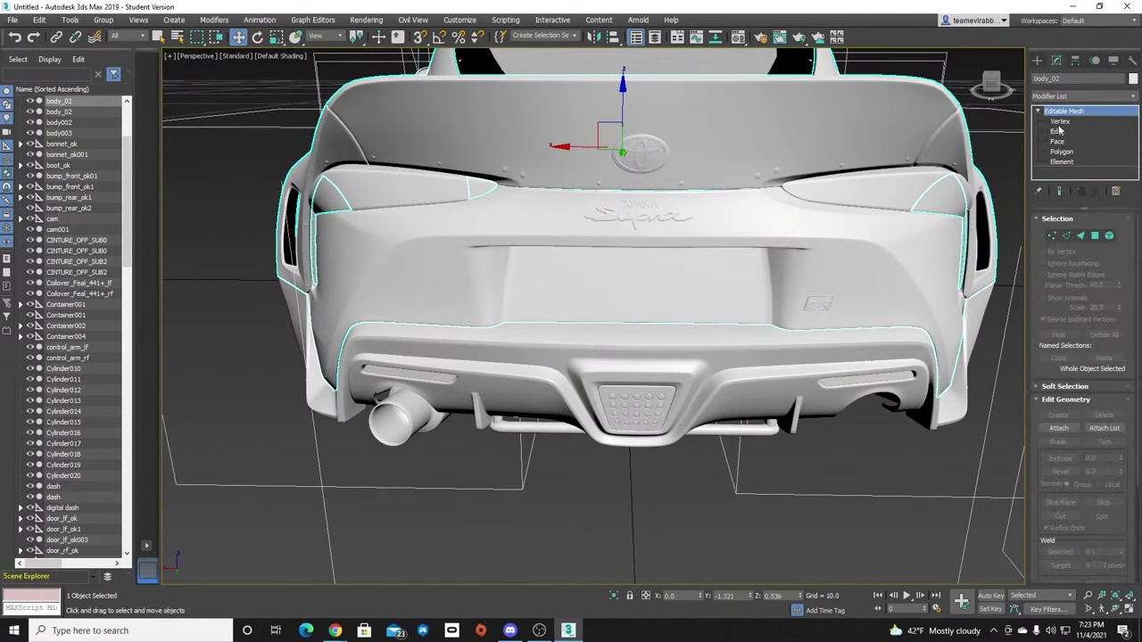
{"action": "left_click", "coordinate": [1059, 121]}
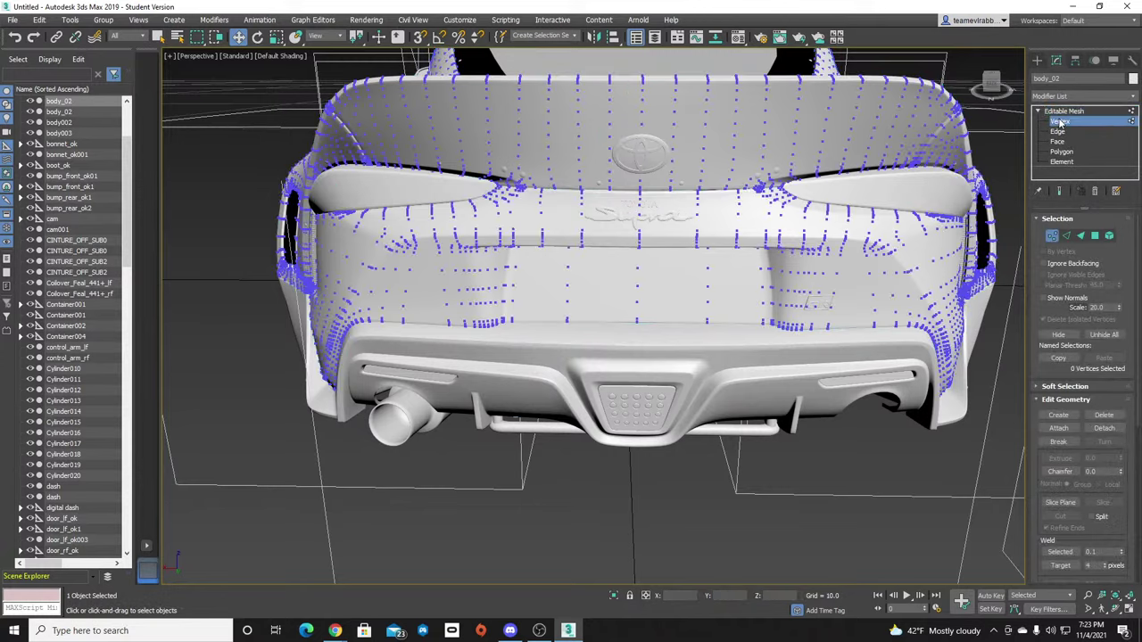
{"action": "left_click", "coordinate": [991, 85]}
{"action": "middle_click_drag", "start_coordinate": [692, 104], "coordinate": [550, 406]}
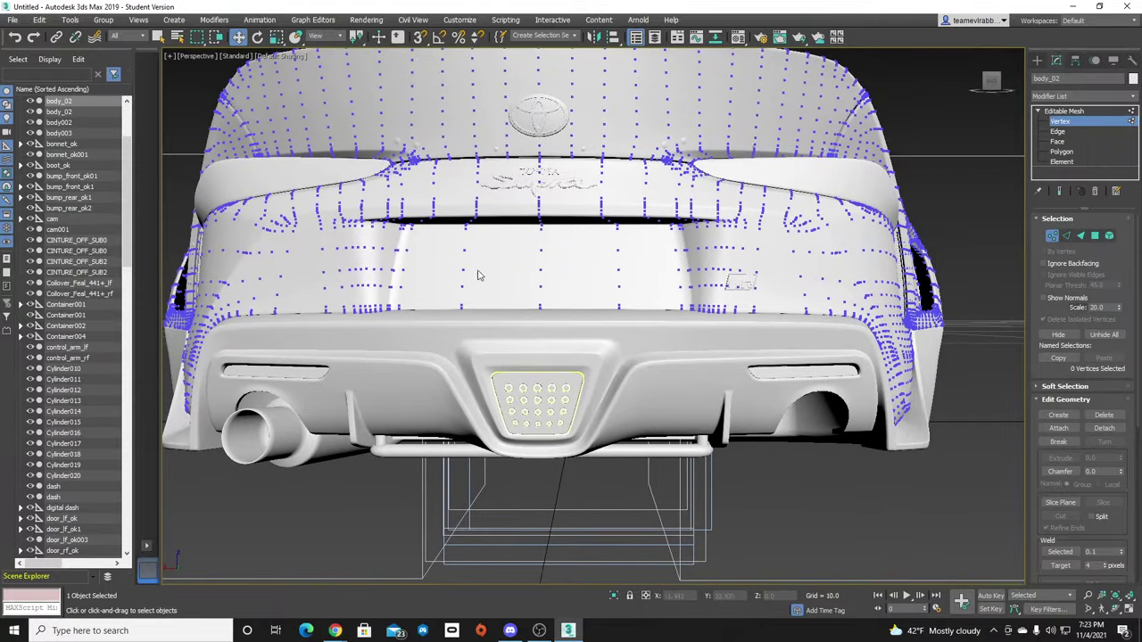
{"action": "left_click_drag", "start_coordinate": [995, 80], "coordinate": [572, 267]}
{"action": "mouse_move", "coordinate": [572, 267]}
{"action": "middle_mouse_down", "text": "alt"}
{"action": "mouse_move", "coordinate": [500, 278]}
{"action": "mouse_move", "coordinate": [572, 268]}
{"action": "middle_mouse_up", "text": "alt"}
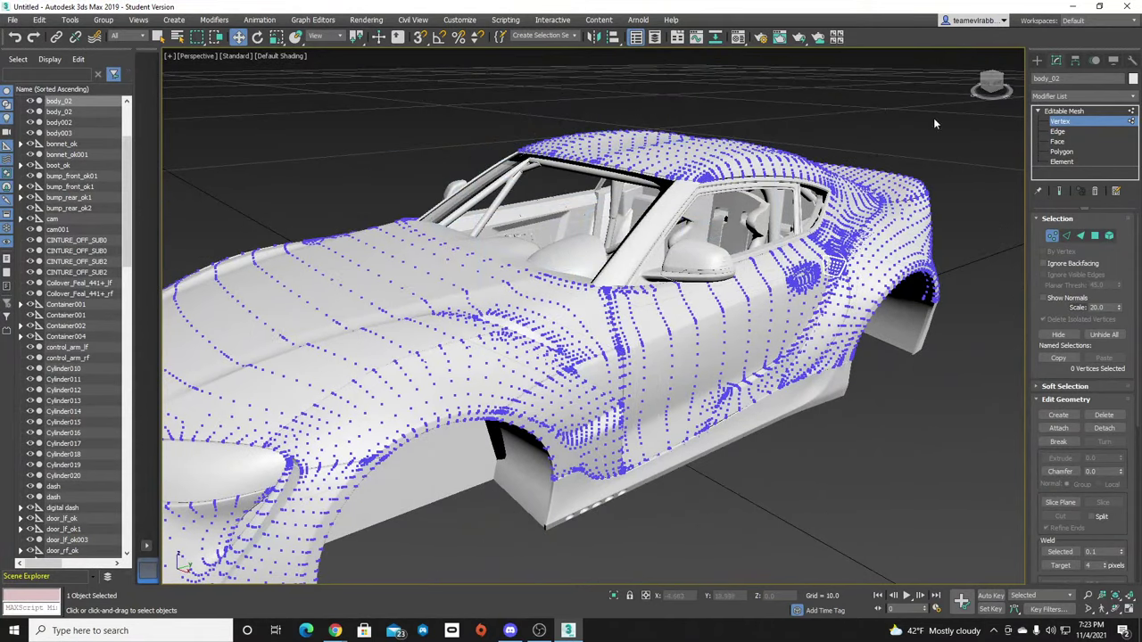
{"action": "left_click", "coordinate": [995, 83]}
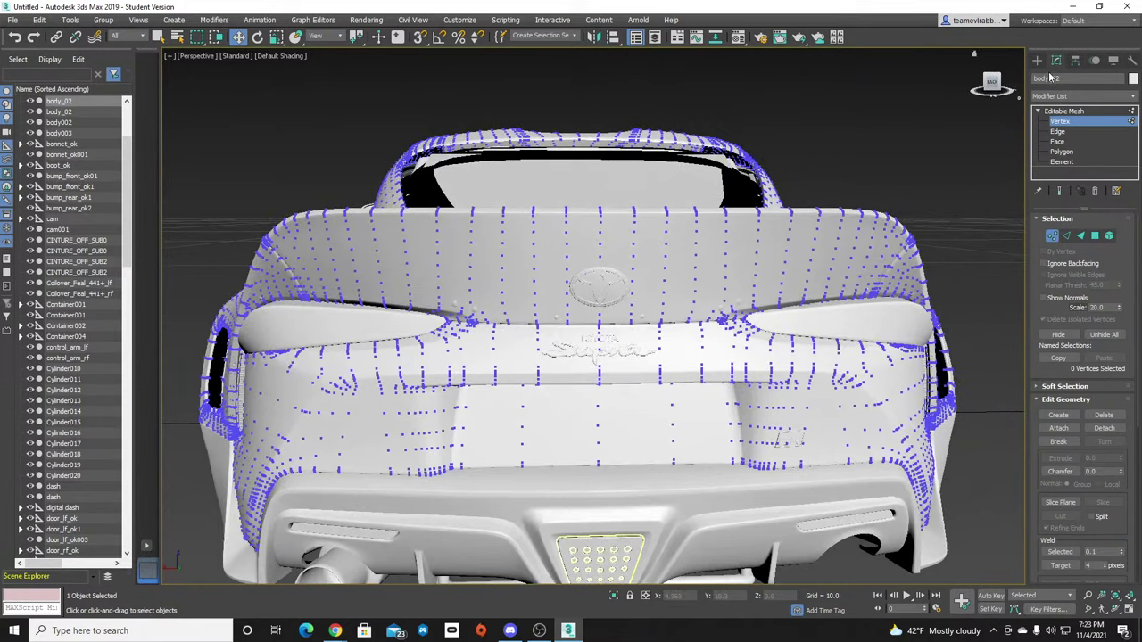
{"action": "left_click", "coordinate": [1037, 59]}
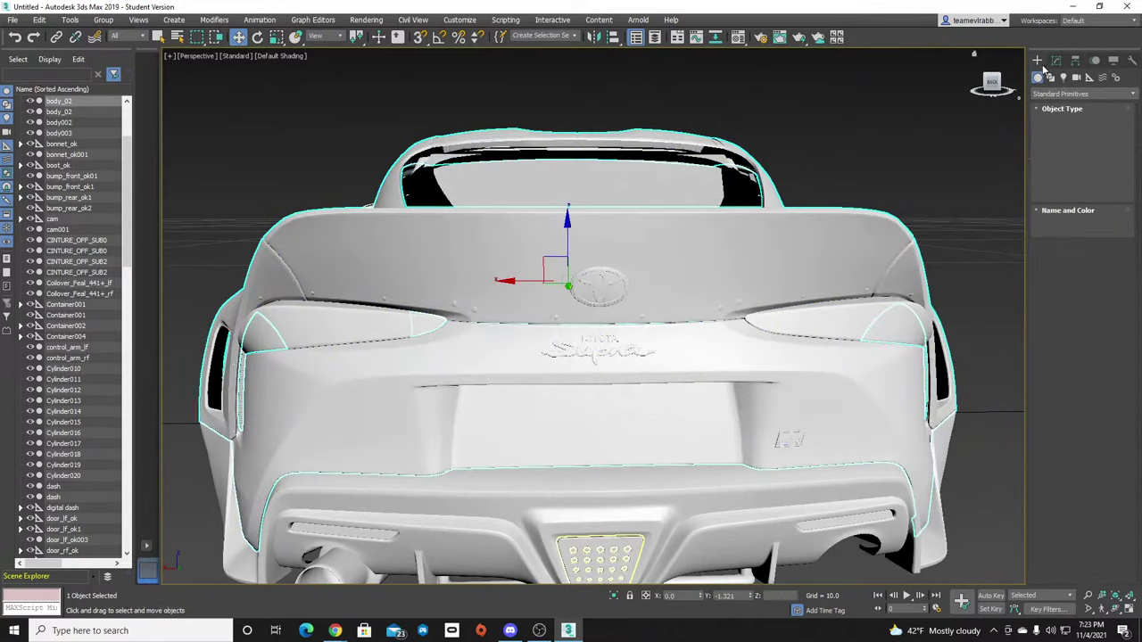
{"action": "left_click", "coordinate": [952, 121]}
Examine the first car's rear end, rear window opening and cabin from several angles.
{"action": "middle_click_drag", "start_coordinate": [511, 183], "coordinate": [572, 268], "text": "alt"}
{"action": "left_click_drag", "start_coordinate": [571, 268], "coordinate": [991, 80]}
{"action": "middle_click_drag", "start_coordinate": [680, 290], "coordinate": [799, 83]}
{"action": "left_click_drag", "start_coordinate": [991, 82], "coordinate": [991, 78]}
{"action": "middle_click_drag", "start_coordinate": [691, 63], "coordinate": [691, 64], "text": "alt"}
{"action": "middle_click_drag", "start_coordinate": [690, 121], "coordinate": [545, 216]}
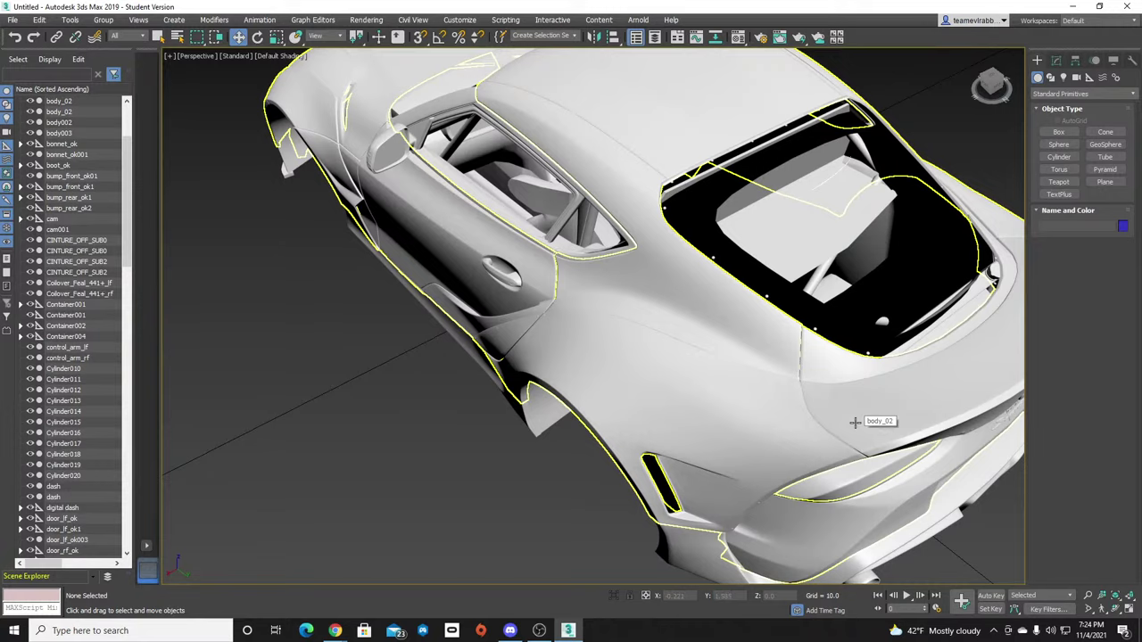
{"action": "middle_click_drag", "start_coordinate": [785, 116], "coordinate": [664, 301]}
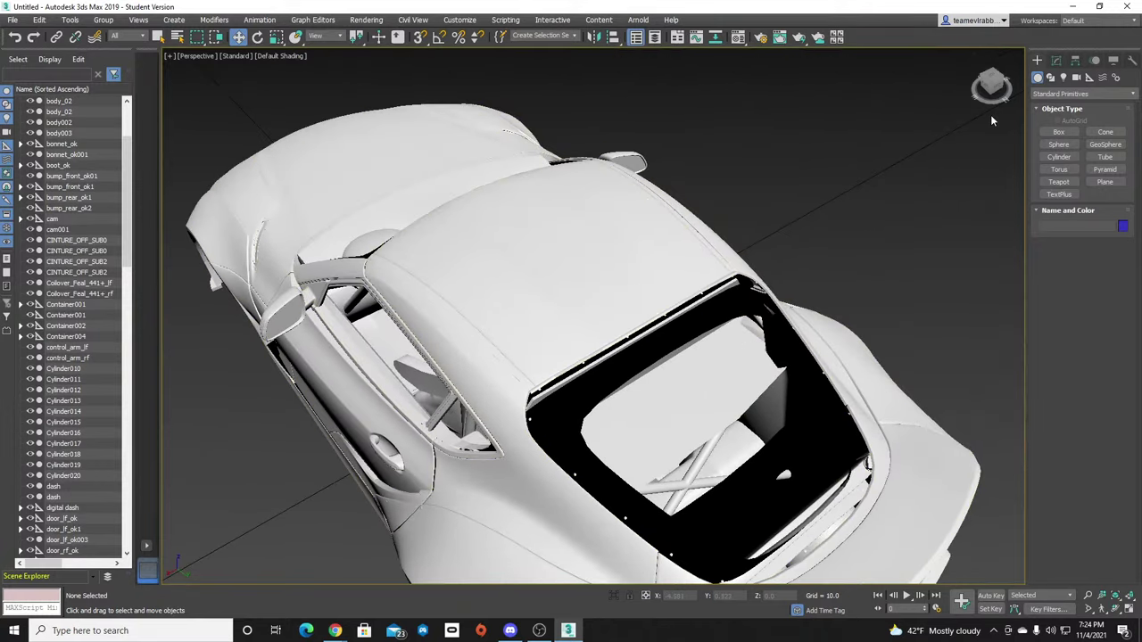
{"action": "middle_click_drag", "start_coordinate": [979, 105], "coordinate": [490, 280], "text": "alt"}
Delete the WHEEL_LF dummy with its whole hierarchy of rotor, rim and tyre from the raised car.
{"action": "scroll", "coordinate": [699, 339], "scroll_direction": "down", "scroll_amount": 10}
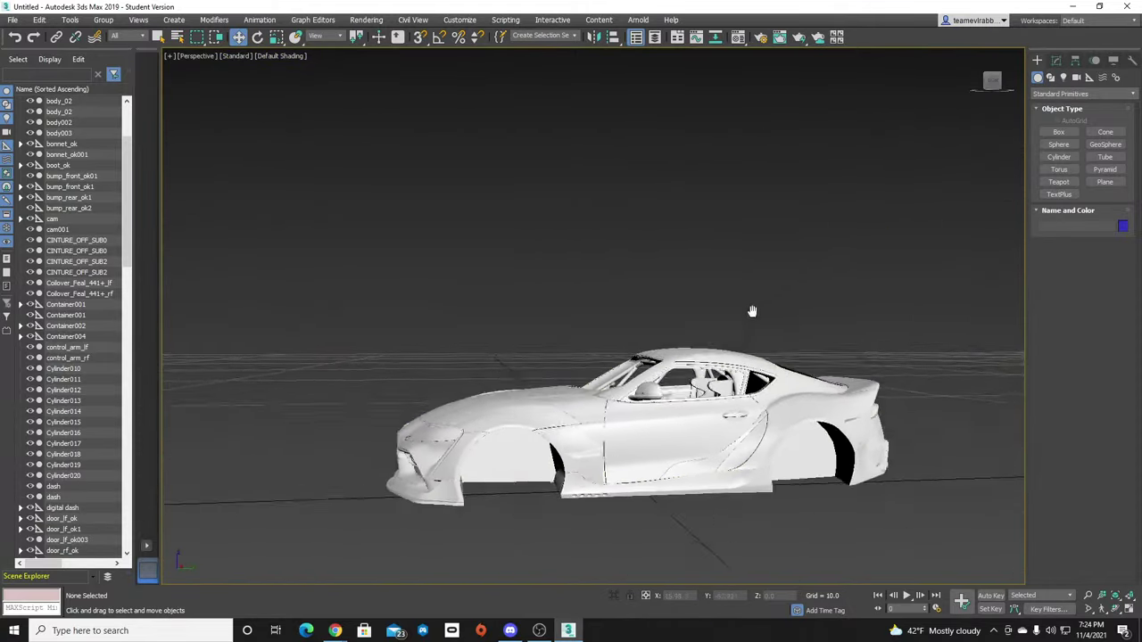
{"action": "scroll", "coordinate": [699, 337], "scroll_direction": "down", "scroll_amount": 3}
{"action": "middle_click_drag", "start_coordinate": [684, 215], "coordinate": [622, 445]}
{"action": "scroll", "coordinate": [615, 428], "scroll_direction": "up", "scroll_amount": 8}
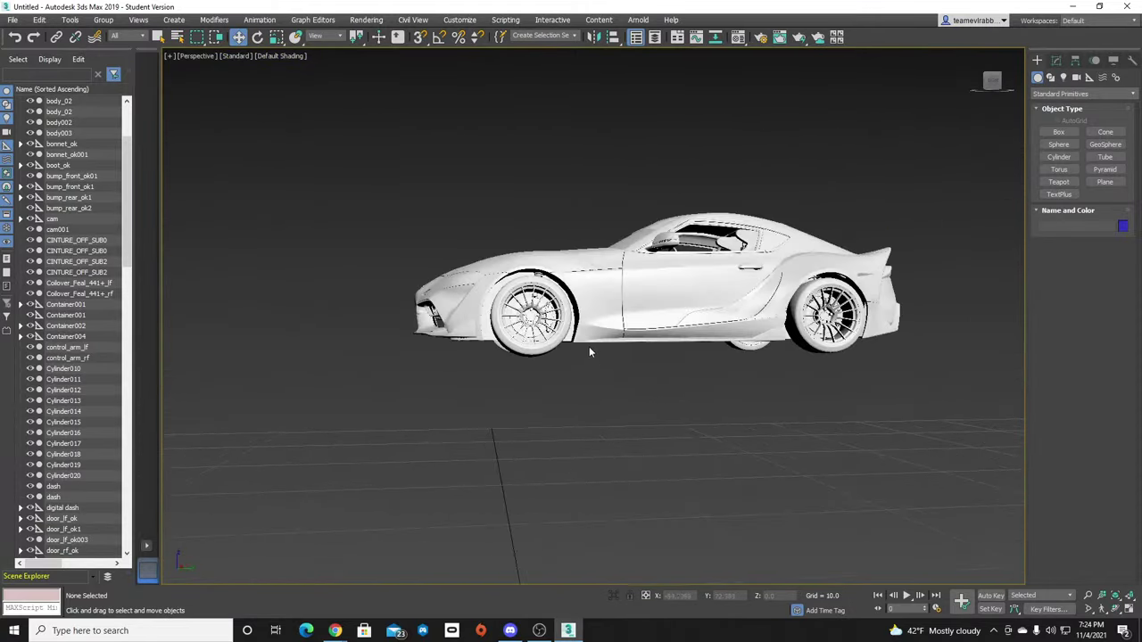
{"action": "middle_click_drag", "start_coordinate": [589, 301], "coordinate": [618, 354]}
{"action": "scroll", "coordinate": [617, 352], "scroll_direction": "up", "scroll_amount": 3}
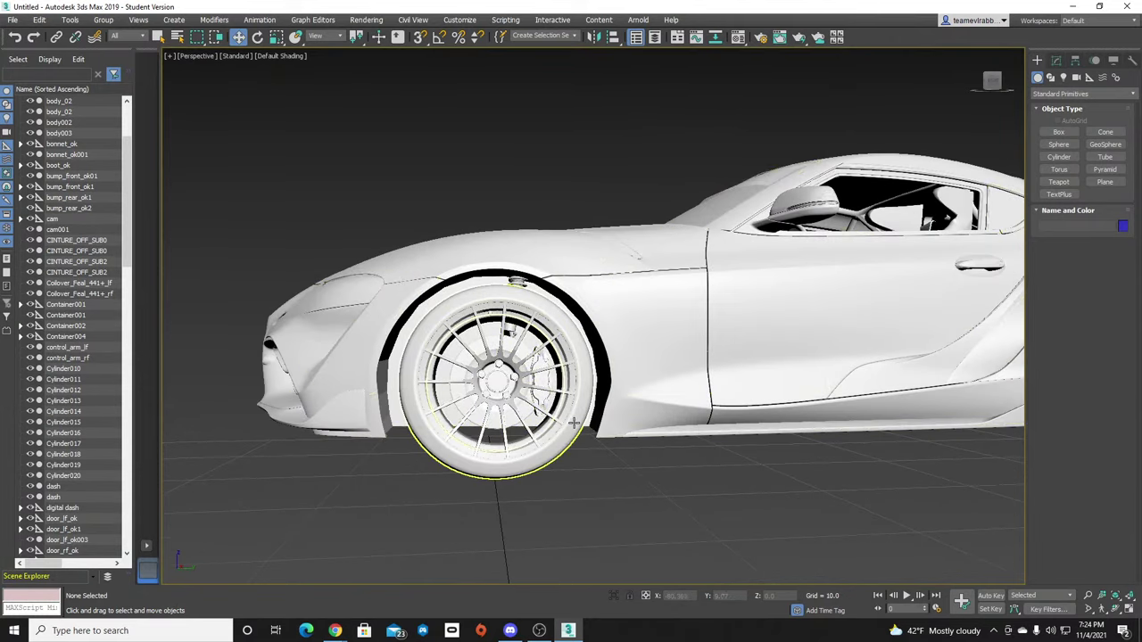
{"action": "left_click", "coordinate": [510, 332]}
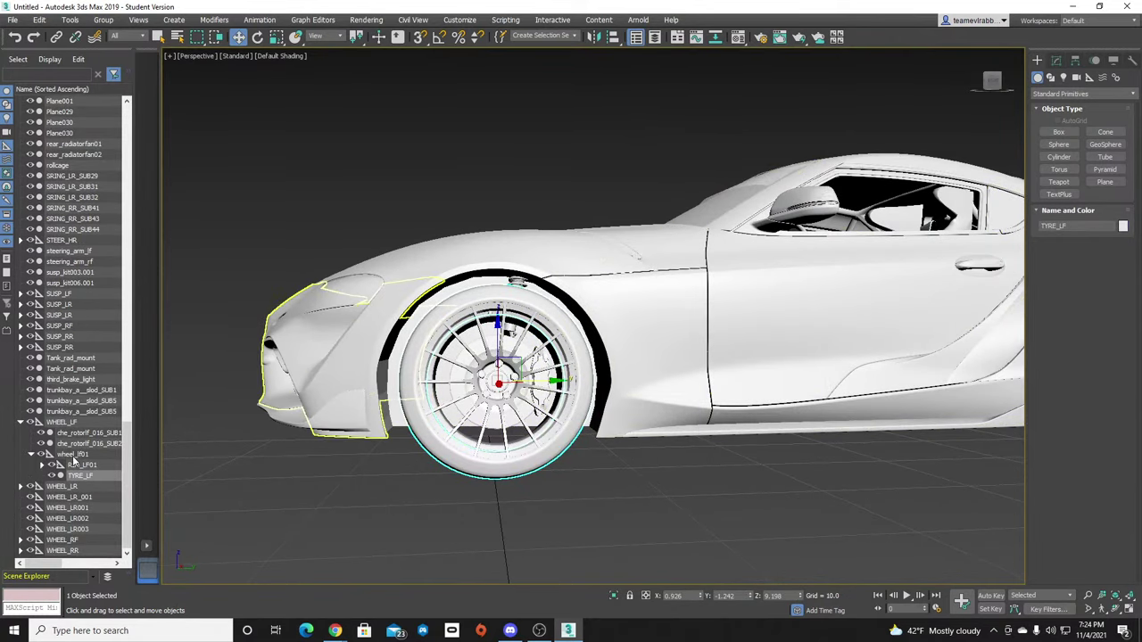
{"action": "double_click", "coordinate": [65, 426]}
{"action": "key", "text": "Delete"}
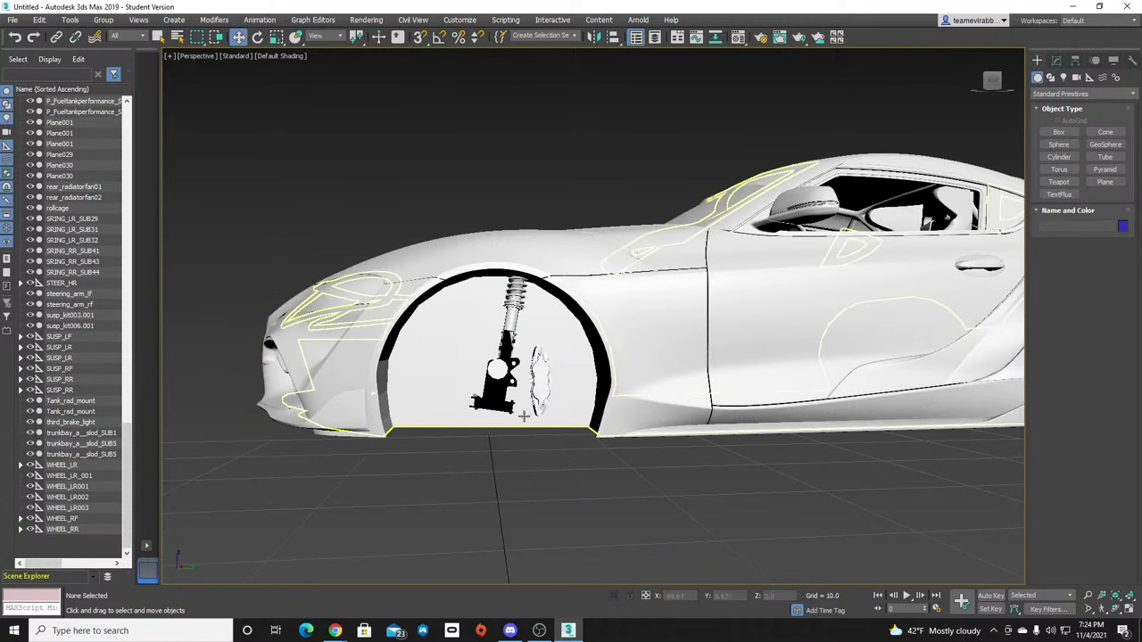
Delete the WHEEL_LR dummy with all its child parts from the raised car.
{"action": "middle_click_drag", "start_coordinate": [745, 412], "coordinate": [227, 432]}
{"action": "left_click", "coordinate": [651, 366]}
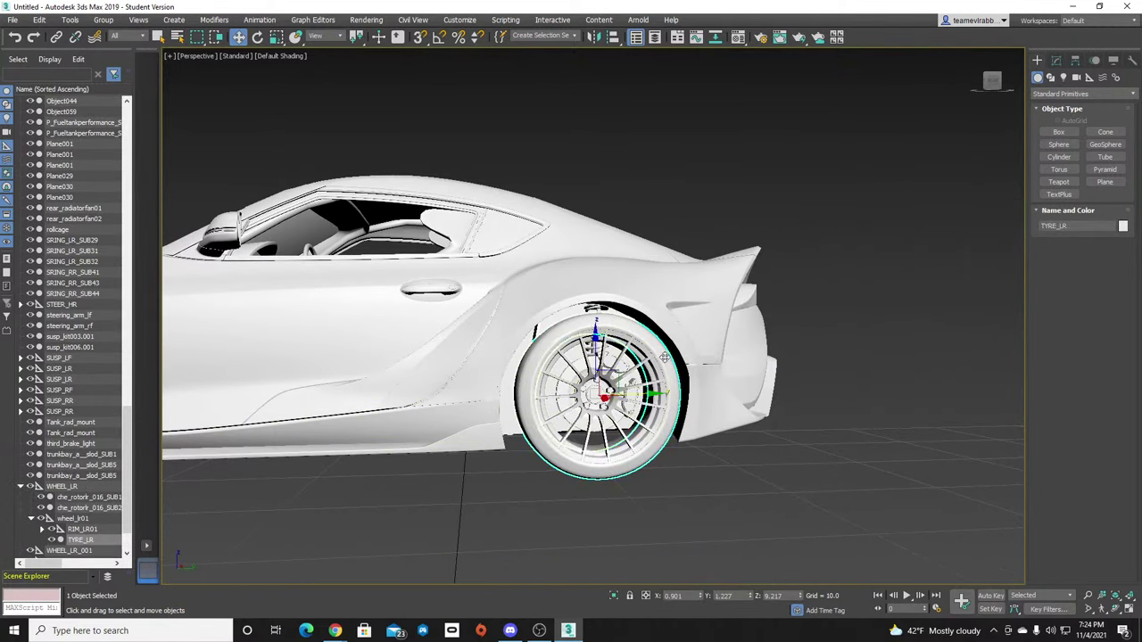
{"action": "double_click", "coordinate": [64, 487]}
{"action": "key", "text": "Delete"}
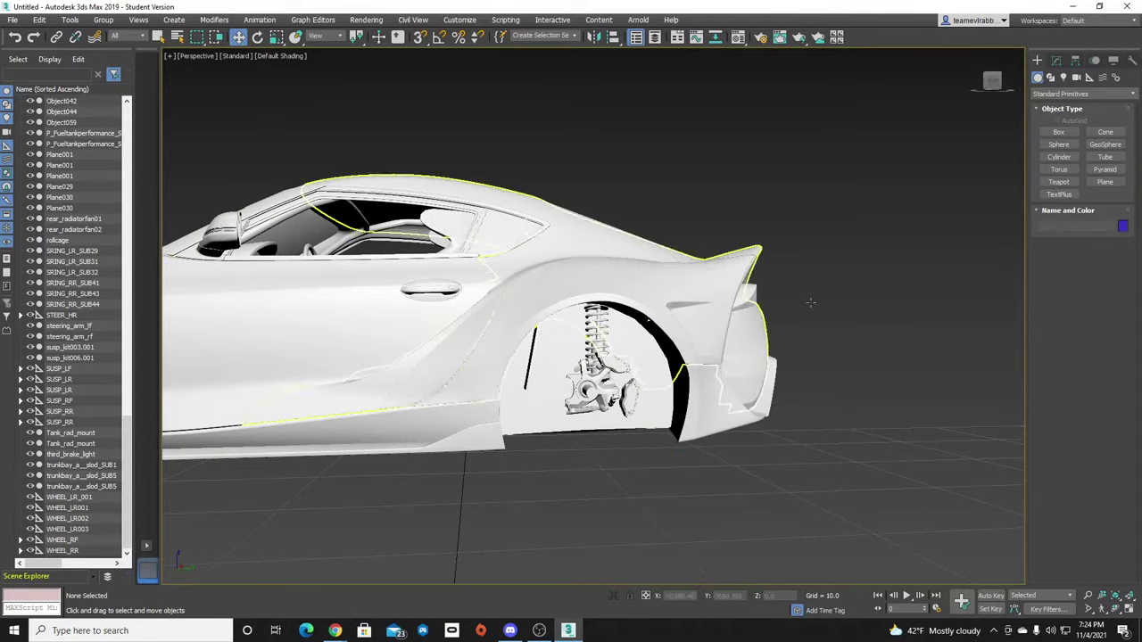
Delete the WHEEL_RR dummy with its rotor, rim and tyre children on the raised car's other side.
{"action": "left_click_drag", "start_coordinate": [992, 81], "coordinate": [803, 89]}
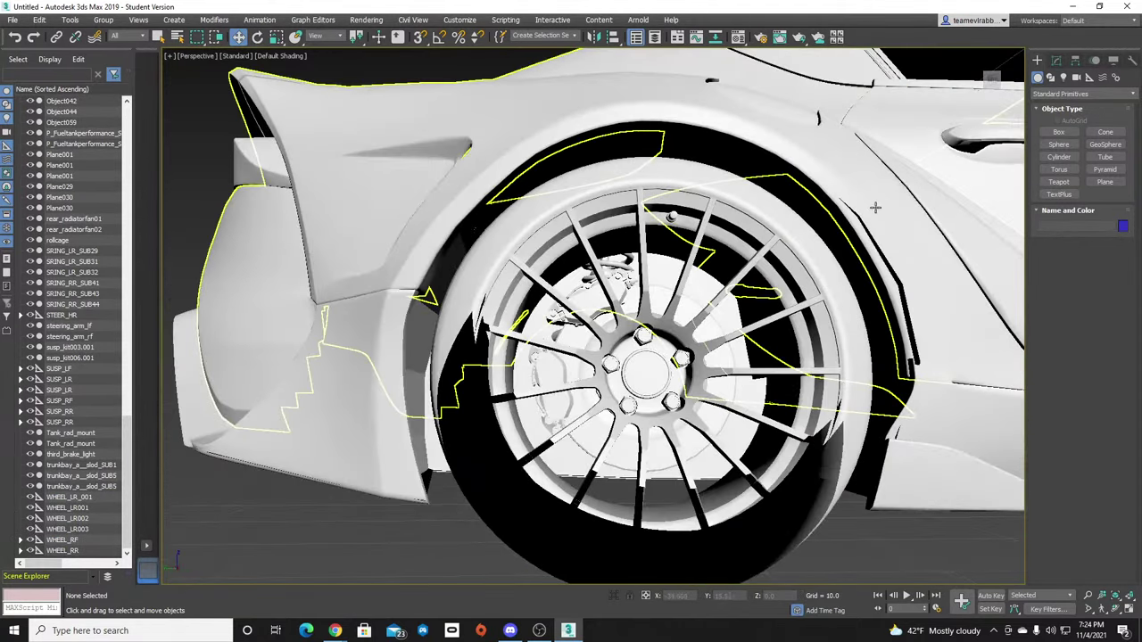
{"action": "scroll", "coordinate": [874, 207], "scroll_direction": "down", "scroll_amount": 3}
{"action": "middle_click_drag", "start_coordinate": [873, 210], "coordinate": [750, 342]}
{"action": "left_click", "coordinate": [693, 468]}
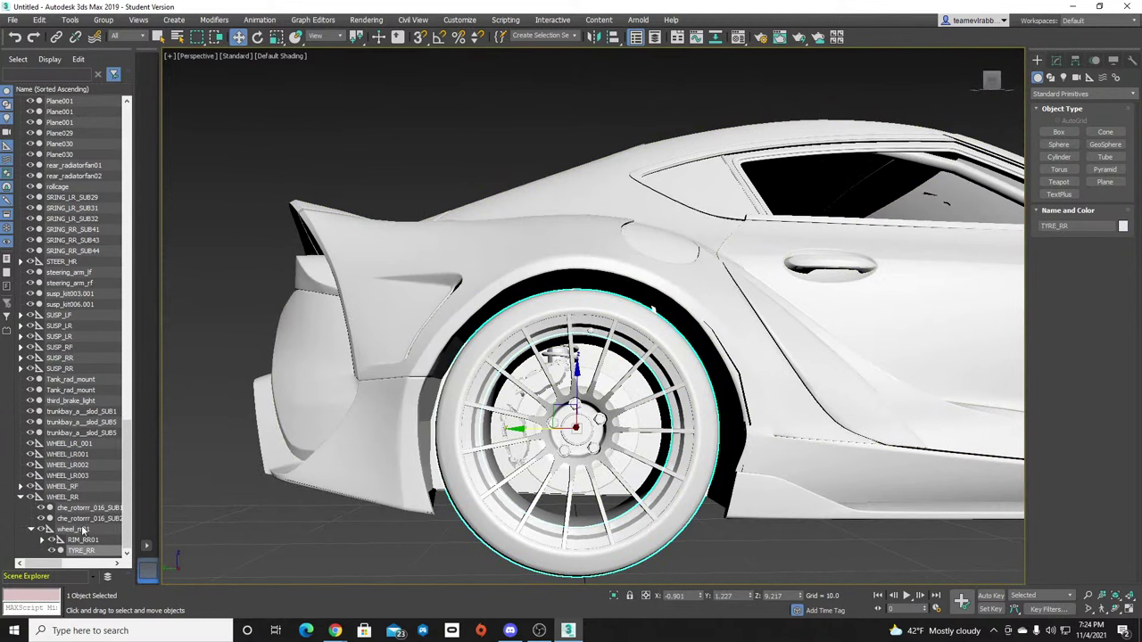
{"action": "left_click", "coordinate": [65, 497]}
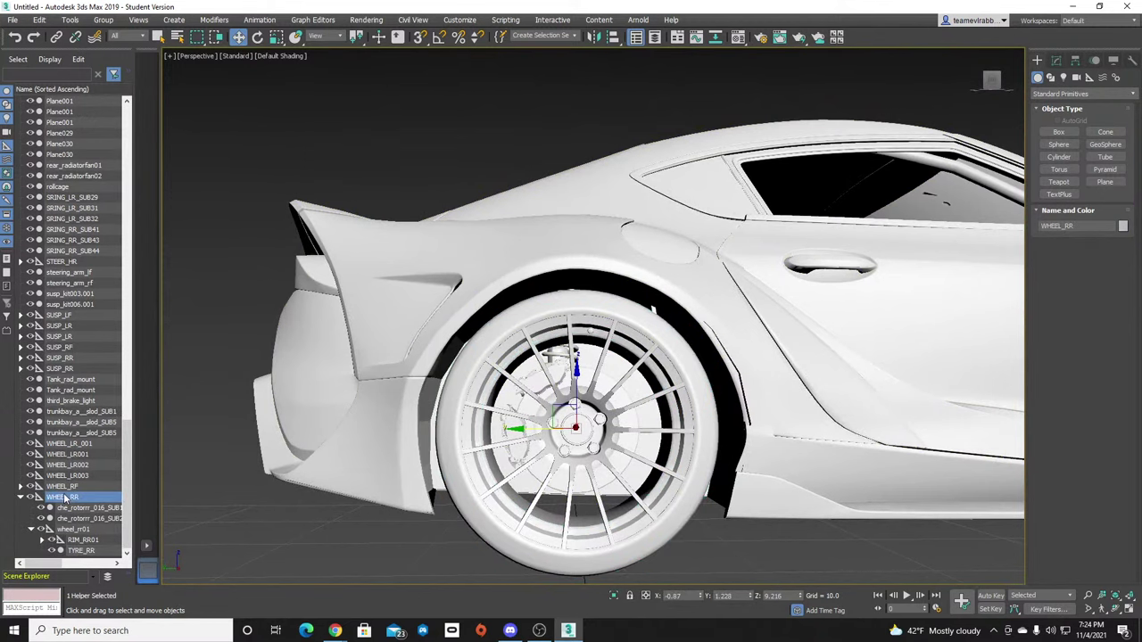
{"action": "double_click", "coordinate": [65, 498]}
{"action": "key", "text": "Delete"}
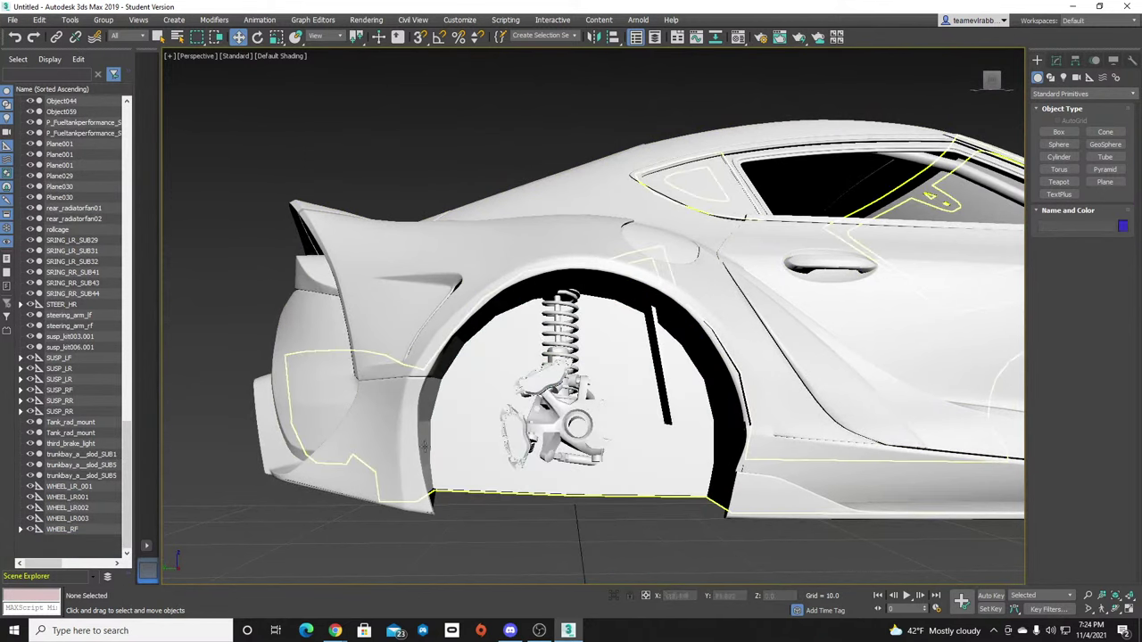
Delete the WHEEL_RF dummy and its full hierarchy from the raised car's front axle.
{"action": "middle_click_drag", "start_coordinate": [751, 413], "coordinate": [260, 431]}
{"action": "scroll", "coordinate": [260, 431], "scroll_direction": "down", "scroll_amount": 3}
{"action": "left_click", "coordinate": [858, 386]}
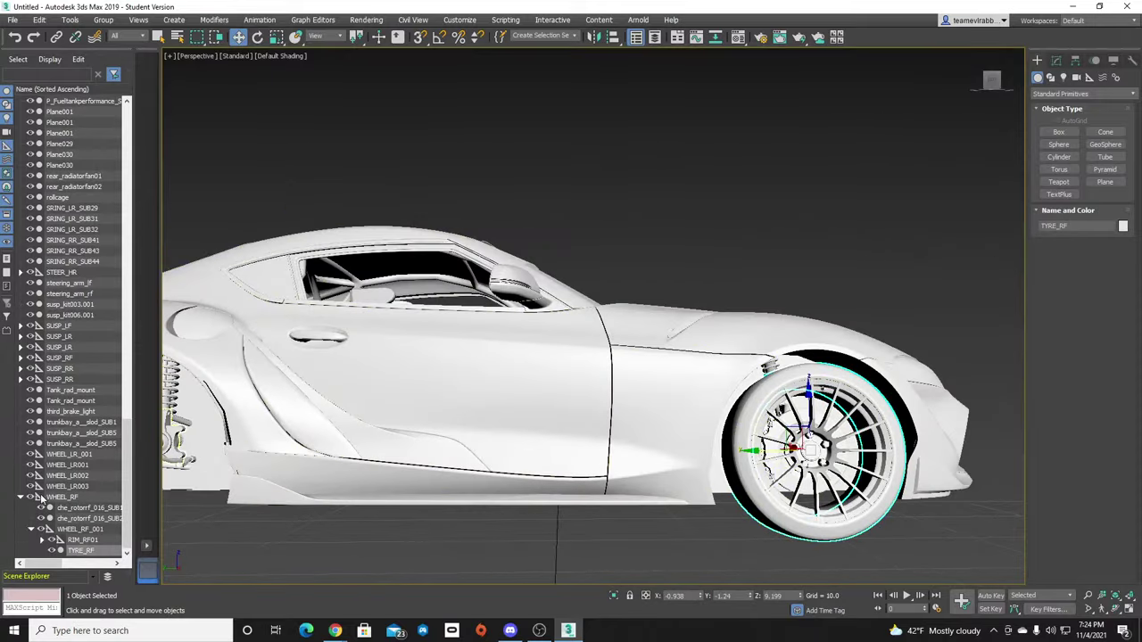
{"action": "double_click", "coordinate": [64, 497]}
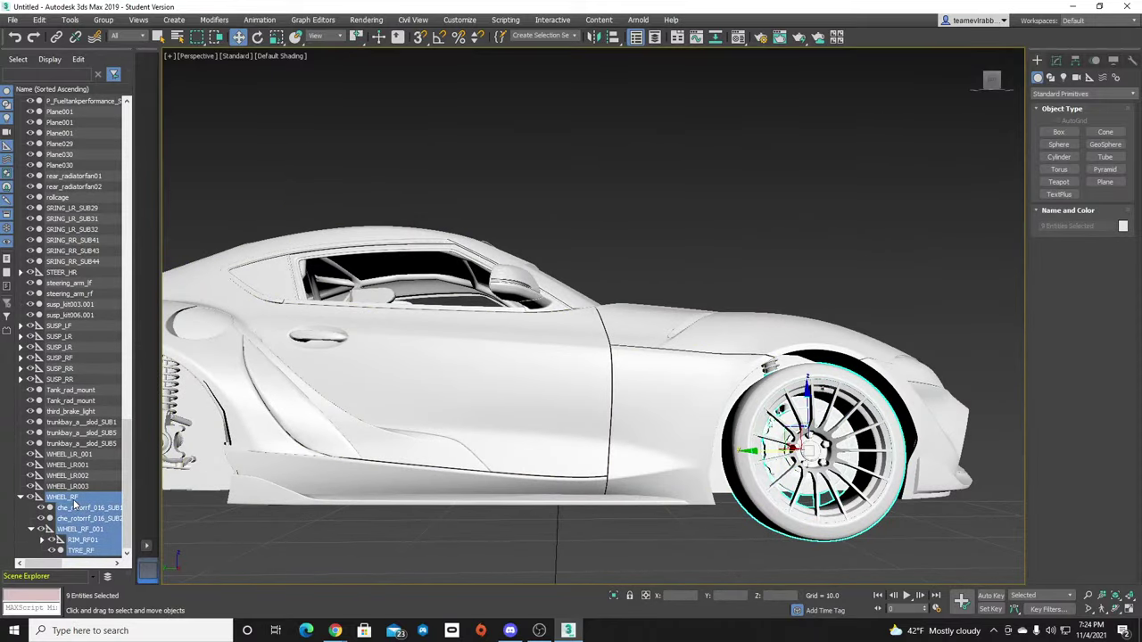
{"action": "key", "text": "Delete"}
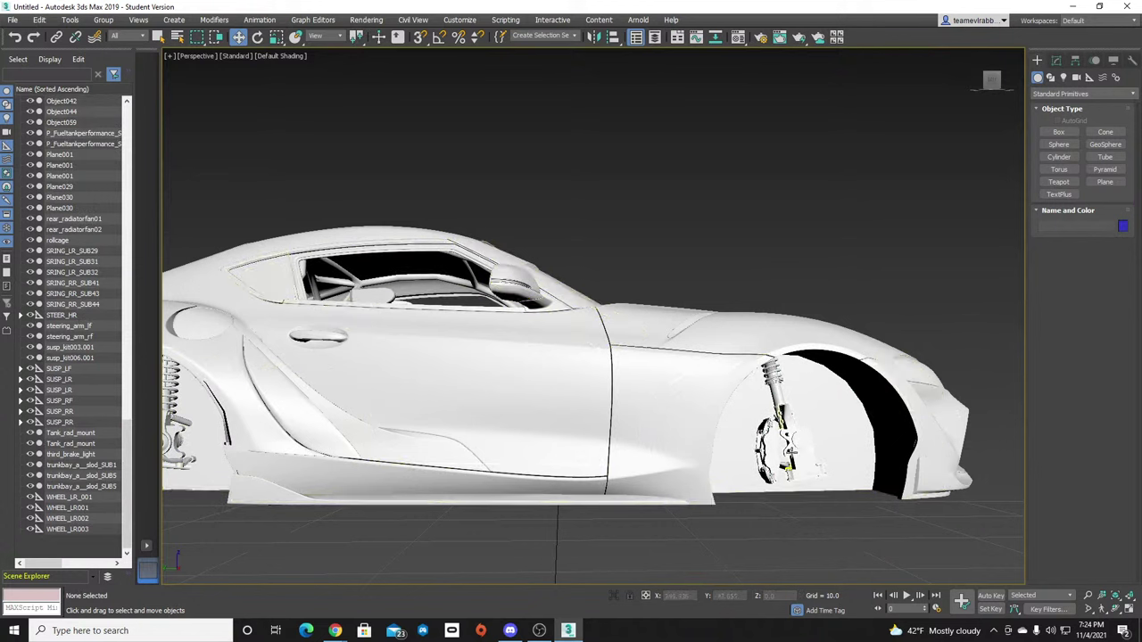
{"action": "left_click", "coordinate": [789, 452]}
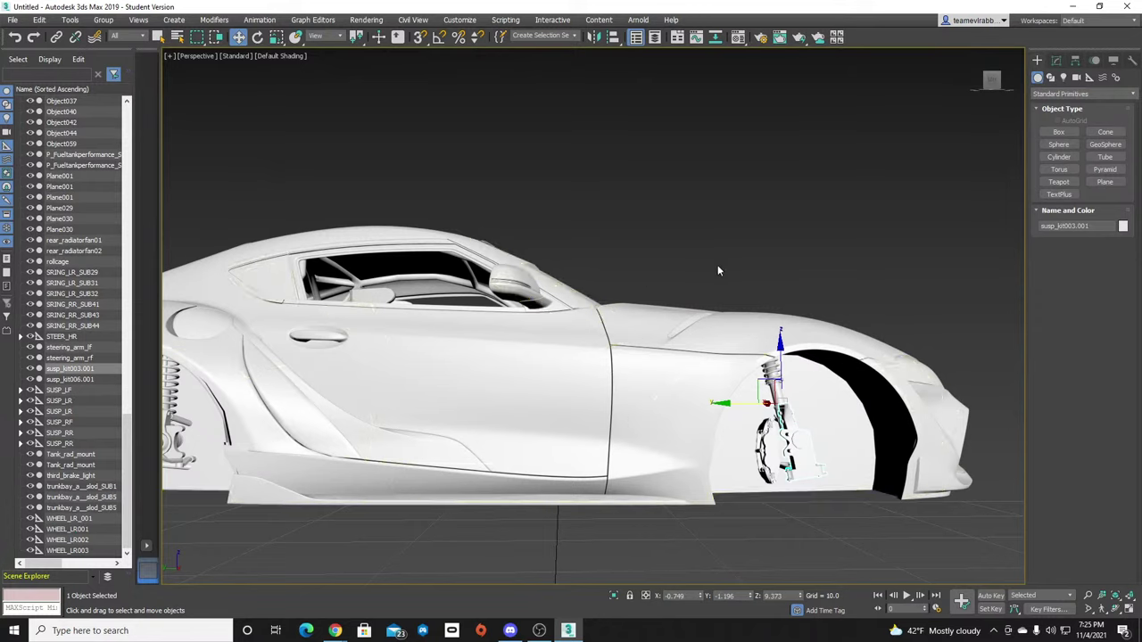
{"action": "left_click", "coordinate": [894, 271]}
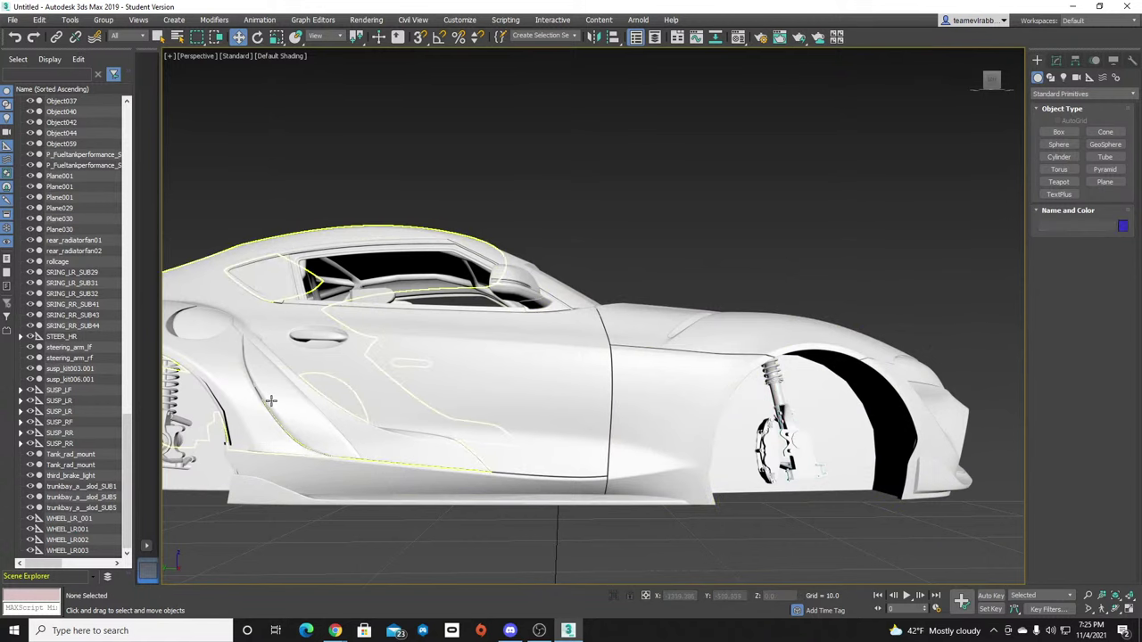
Select the SUSP_RR hierarchy of arms, knuckle and shafts plus the right-rear caliper and the SRING_RR_SUB43 and SRING_RR_SUB41 spring parts.
{"action": "middle_click_drag", "start_coordinate": [271, 401], "coordinate": [663, 370]}
{"action": "left_click", "coordinate": [453, 407]}
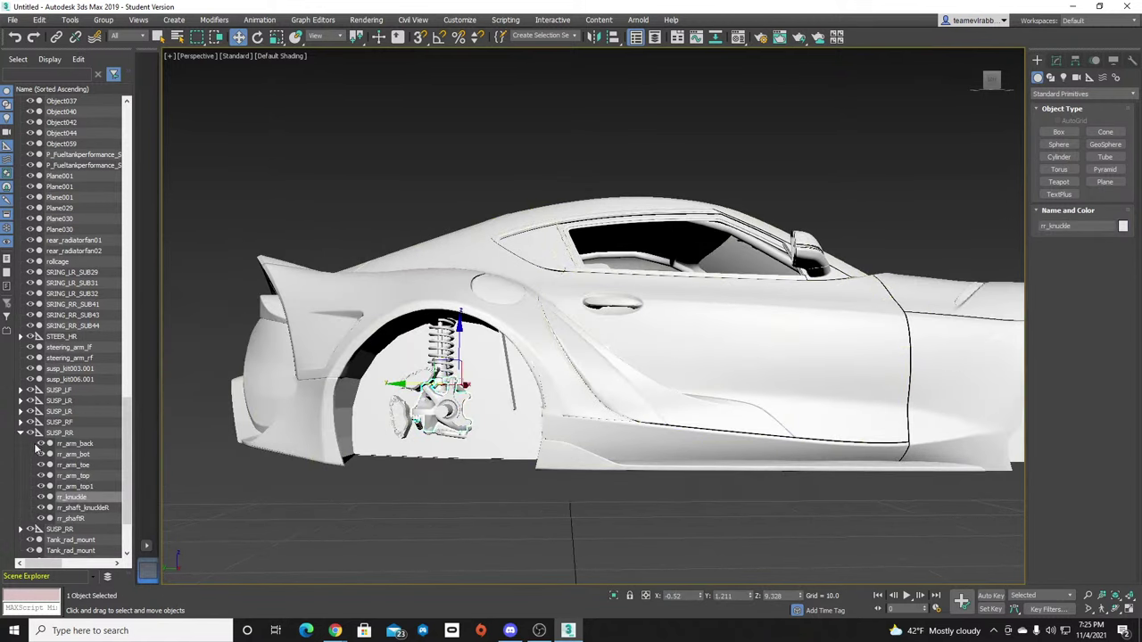
{"action": "double_click", "coordinate": [62, 432]}
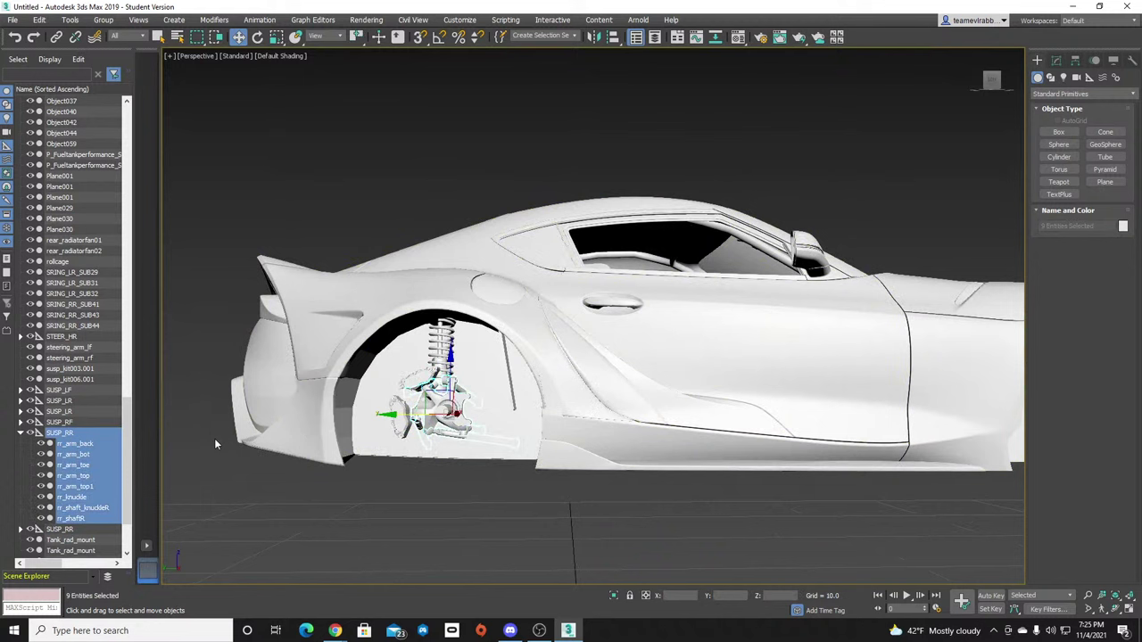
{"action": "scroll", "coordinate": [535, 419], "scroll_direction": "down", "scroll_amount": 3}
{"action": "left_click", "coordinate": [477, 366], "text": "ctrl"}
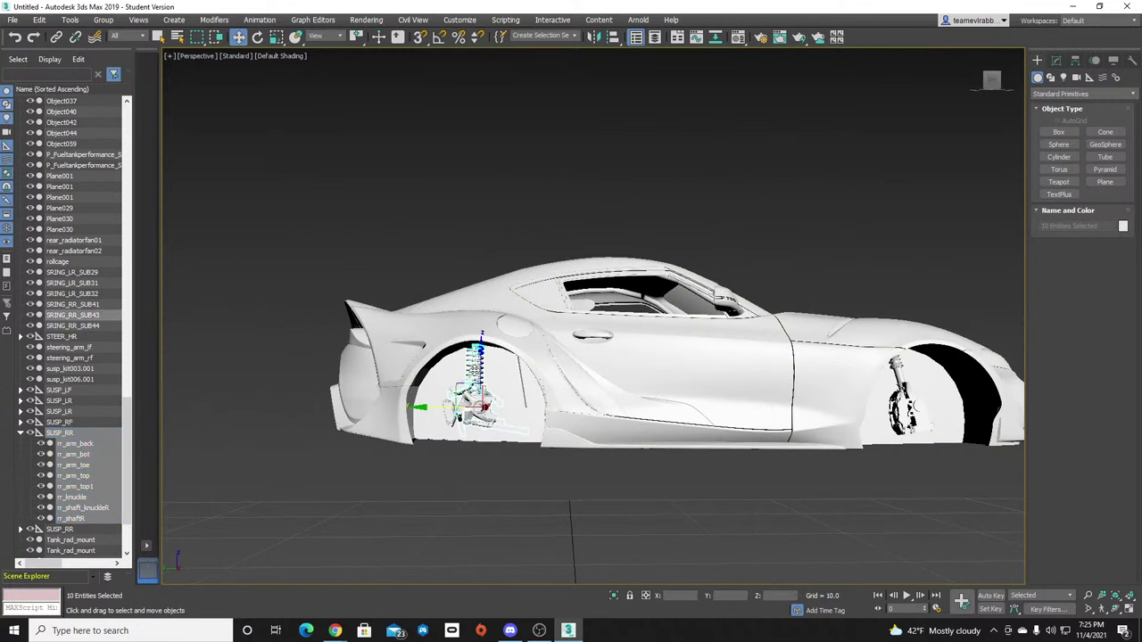
{"action": "scroll", "coordinate": [494, 374], "scroll_direction": "up", "scroll_amount": 4}
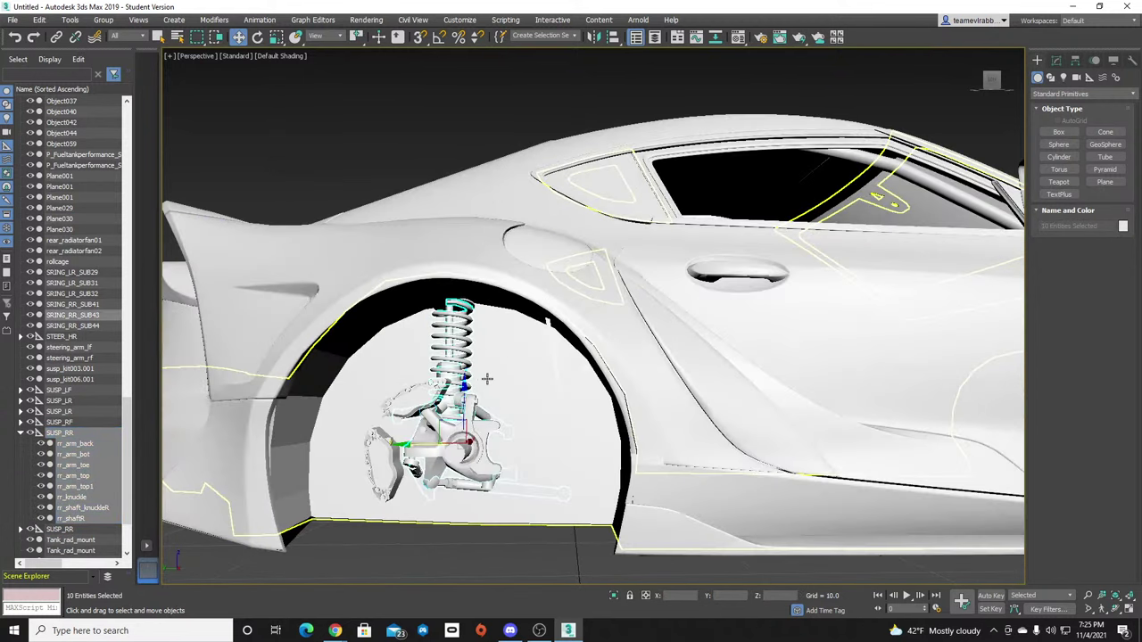
{"action": "left_click", "coordinate": [409, 403], "text": "ctrl"}
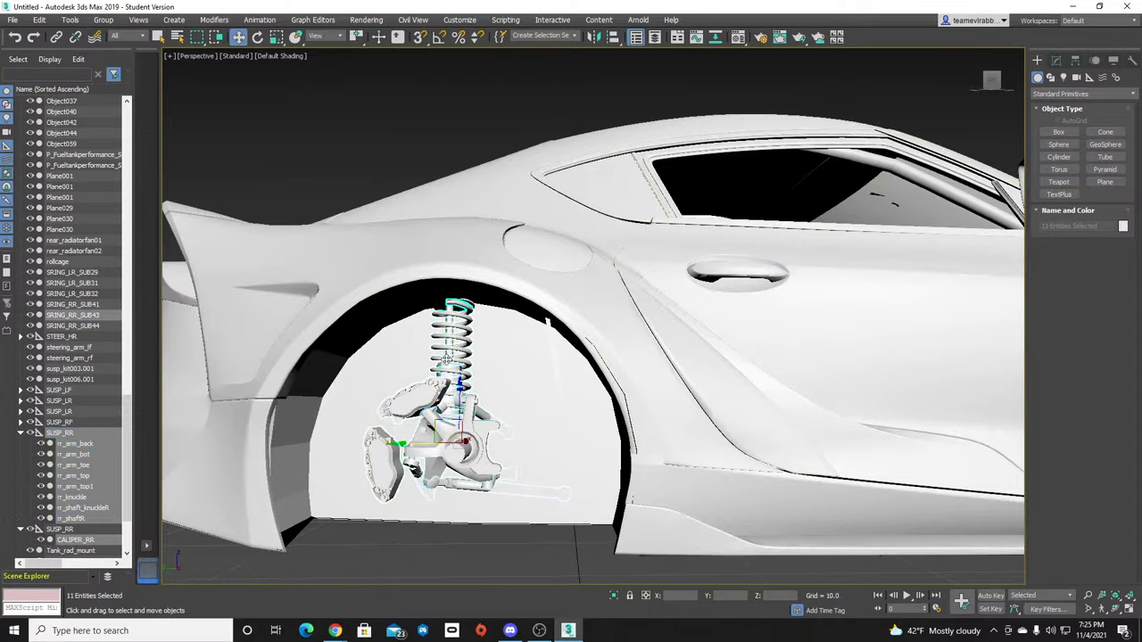
{"action": "left_click", "coordinate": [449, 361], "text": "ctrl"}
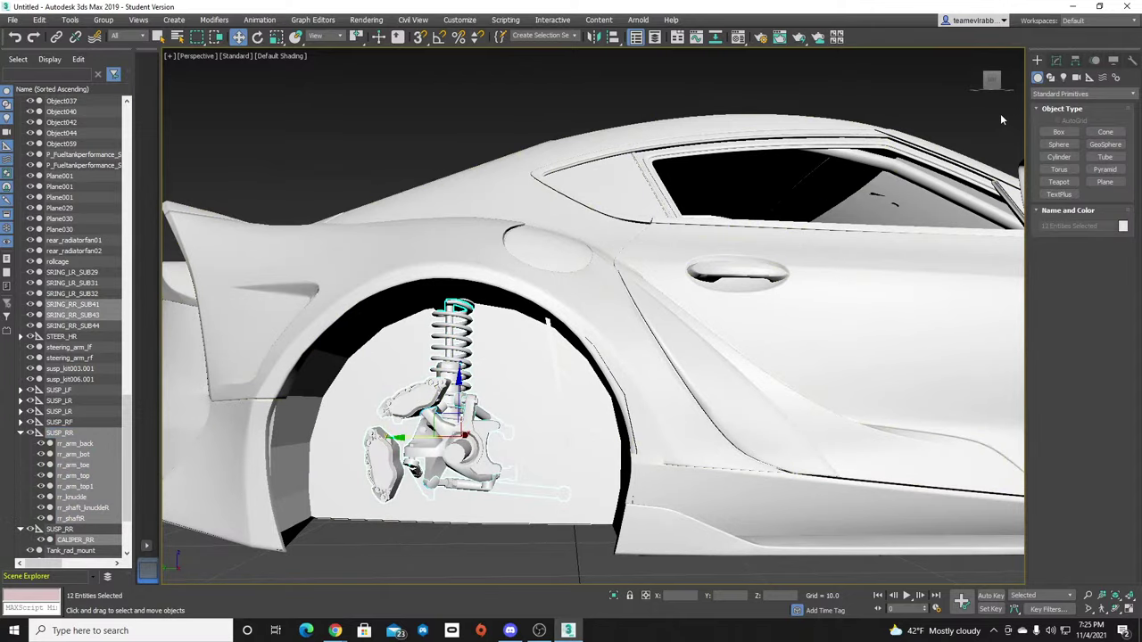
Add the left-rear knuckle, CALIPER_LR and the SRING_LR_SUB31 and SRING_LR_SUB29 spring parts to the selection.
{"action": "left_click_drag", "start_coordinate": [992, 76], "coordinate": [701, 261]}
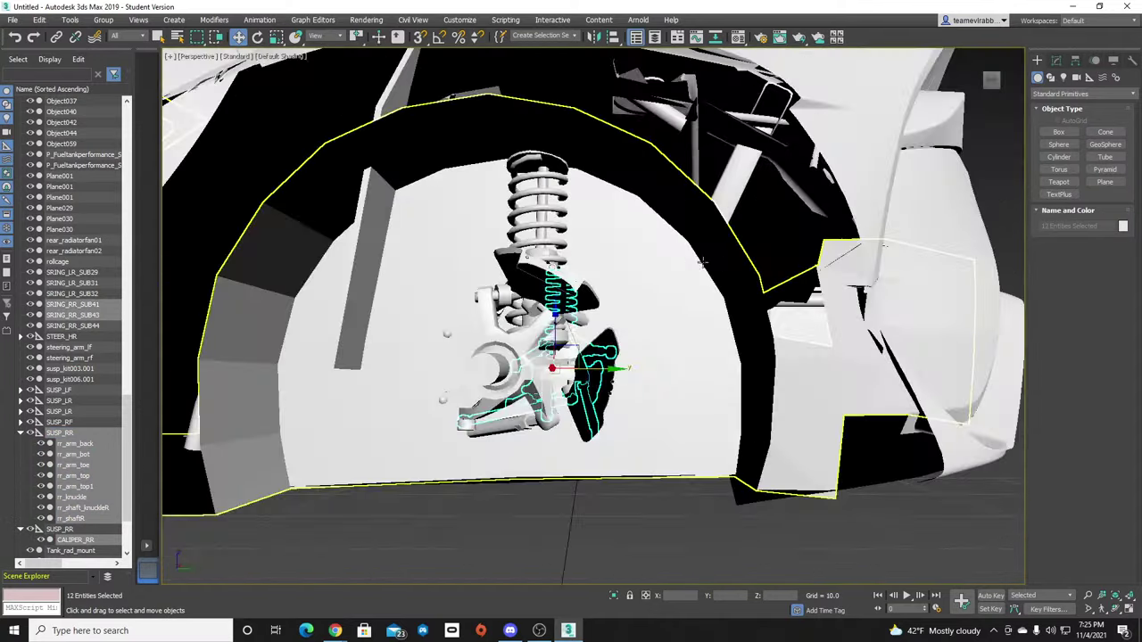
{"action": "middle_click_drag", "start_coordinate": [719, 272], "coordinate": [801, 370]}
{"action": "left_click", "coordinate": [622, 457], "text": "ctrl"}
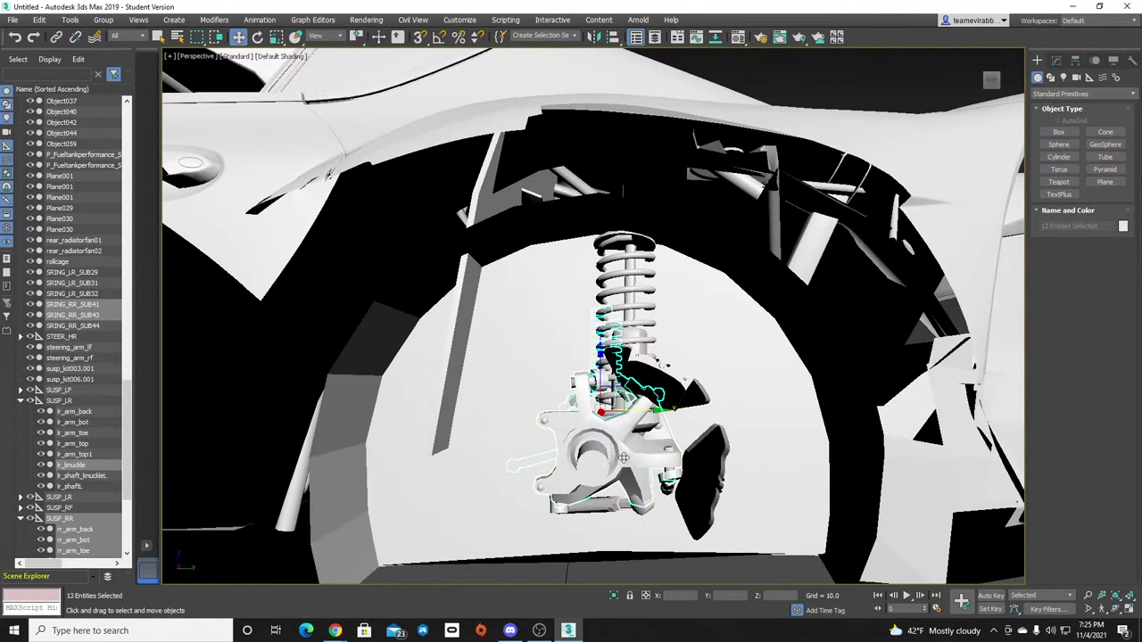
{"action": "scroll", "coordinate": [707, 471], "scroll_direction": "down", "scroll_amount": 5}
{"action": "left_click", "coordinate": [703, 486], "text": "ctrl"}
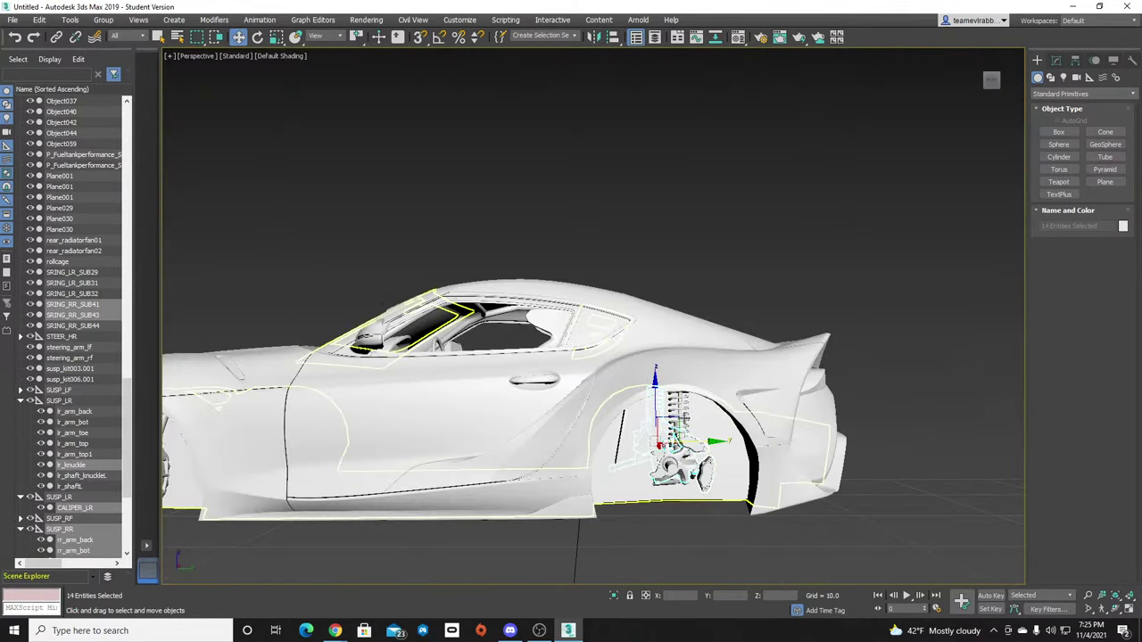
{"action": "left_click", "coordinate": [685, 419], "text": "ctrl"}
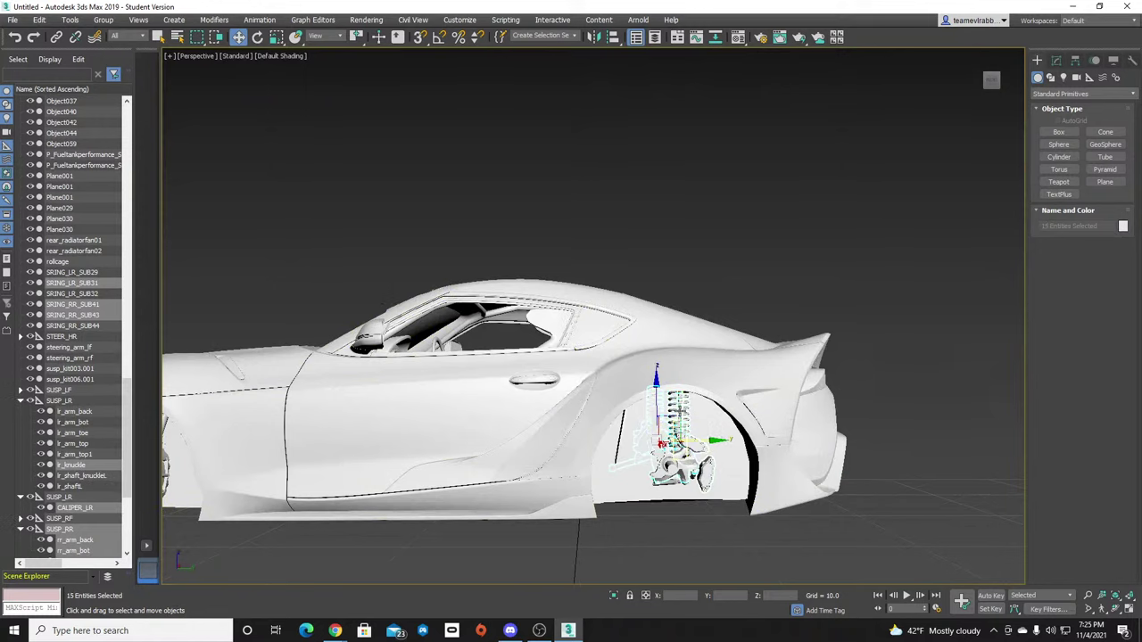
{"action": "left_click", "coordinate": [681, 411], "text": "ctrl"}
Add the remaining rear spring parts SRING_LR_SUB32 and SRING_RR_SUB44 to the selection.
{"action": "scroll", "coordinate": [681, 410], "scroll_direction": "down", "scroll_amount": 2}
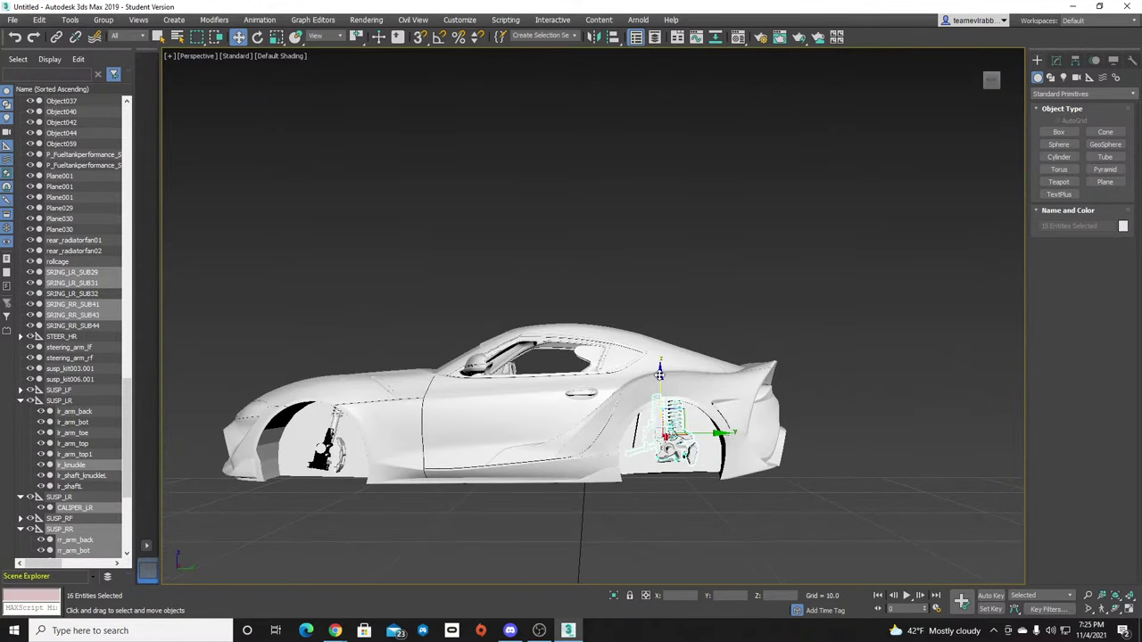
{"action": "left_click_drag", "start_coordinate": [665, 382], "coordinate": [697, 463]}
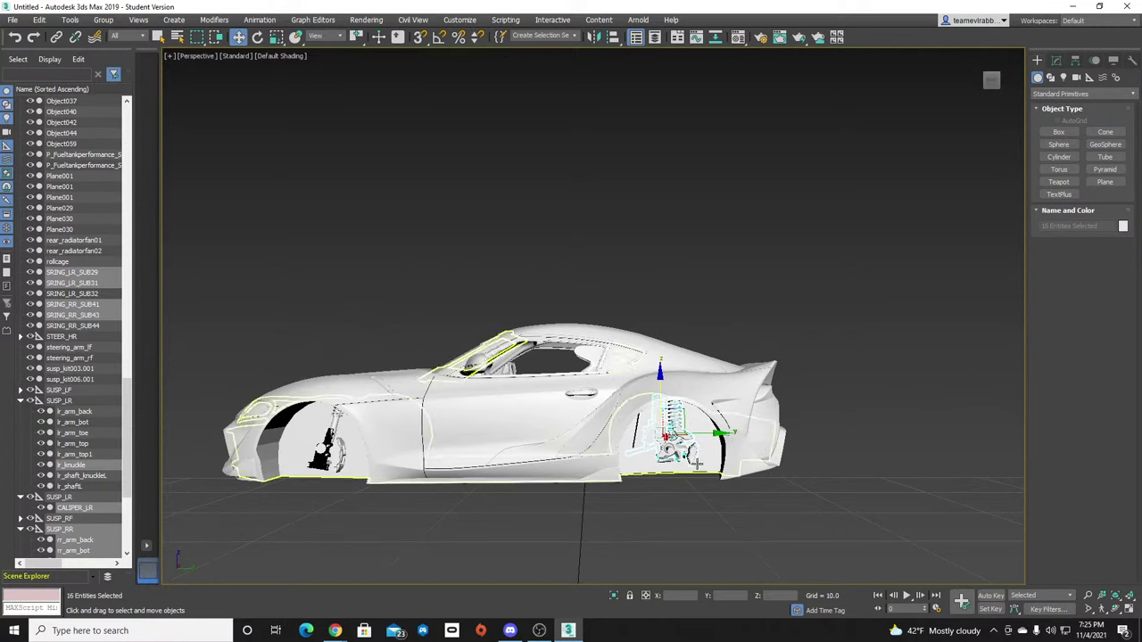
{"action": "left_click", "coordinate": [84, 295], "text": "ctrl"}
{"action": "left_click", "coordinate": [85, 327], "text": "ctrl"}
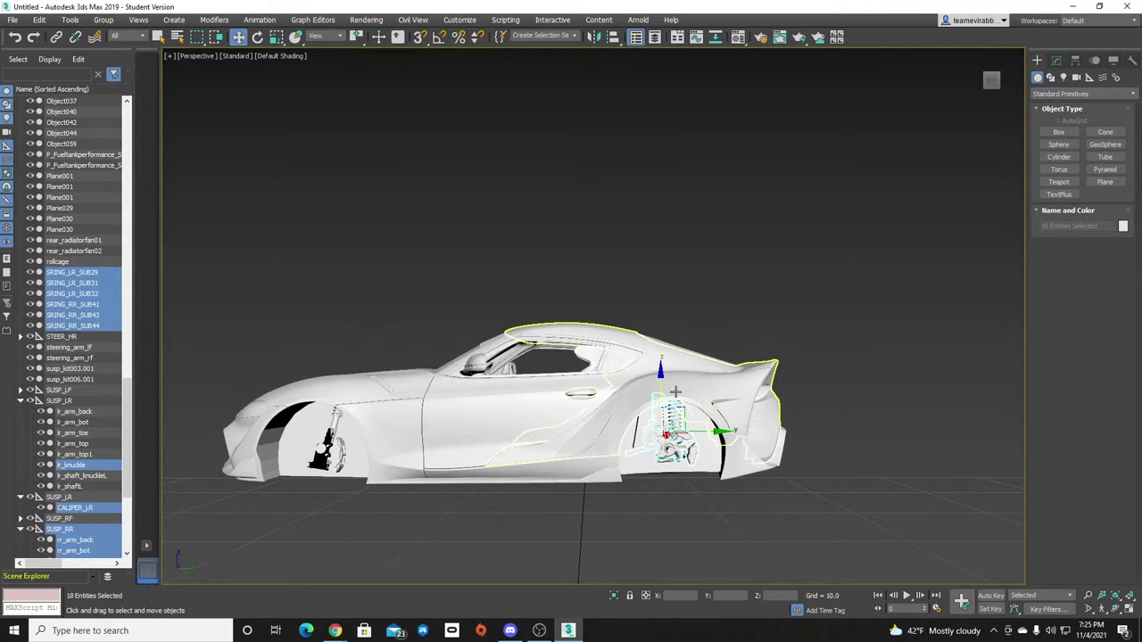
Try moving the selected rear suspension parts straight down out of the car, check what stays behind, and undo the move.
{"action": "left_click_drag", "start_coordinate": [661, 374], "coordinate": [666, 456]}
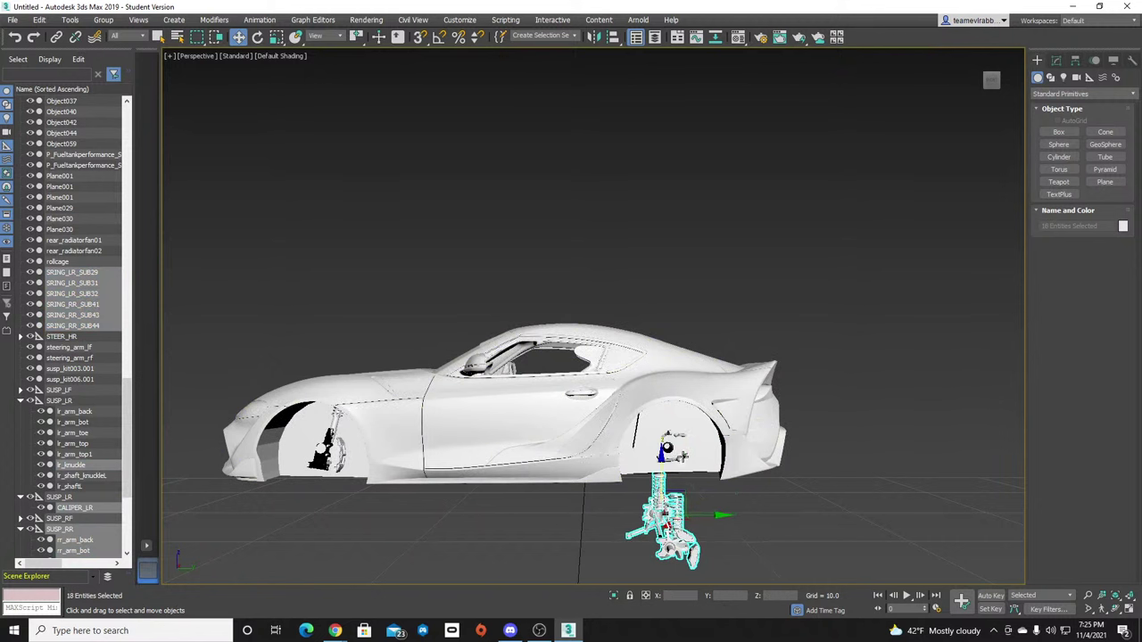
{"action": "scroll", "coordinate": [668, 449], "scroll_direction": "up", "scroll_amount": 3}
{"action": "scroll", "coordinate": [670, 449], "scroll_direction": "up", "scroll_amount": 5}
{"action": "key", "text": "ctrl+z"}
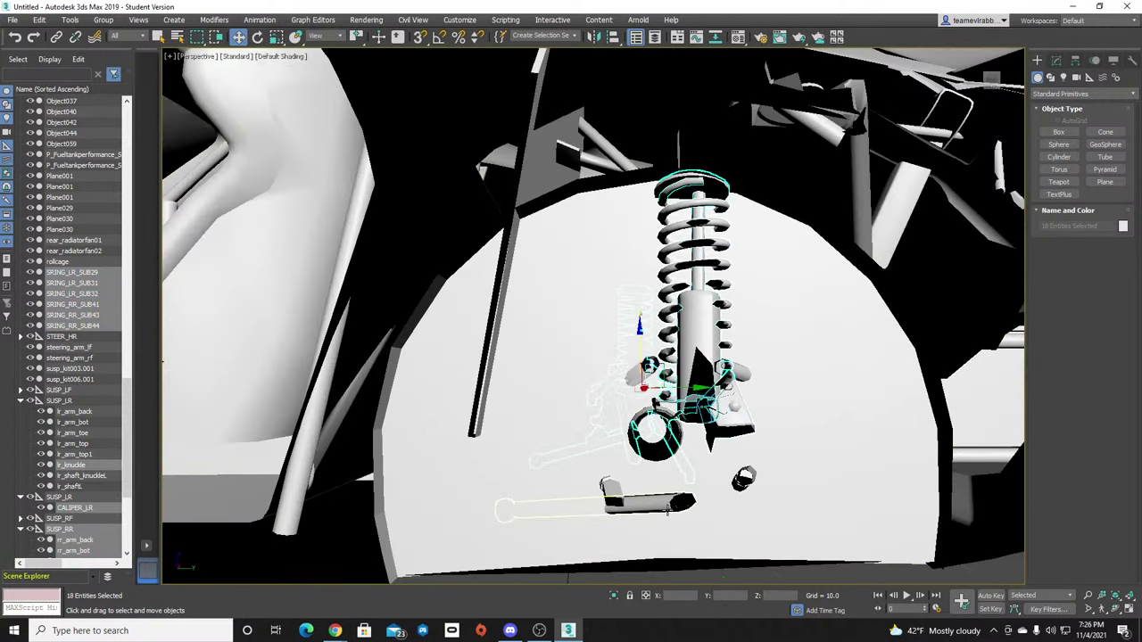
{"action": "scroll", "coordinate": [755, 483], "scroll_direction": "down", "scroll_amount": 10}
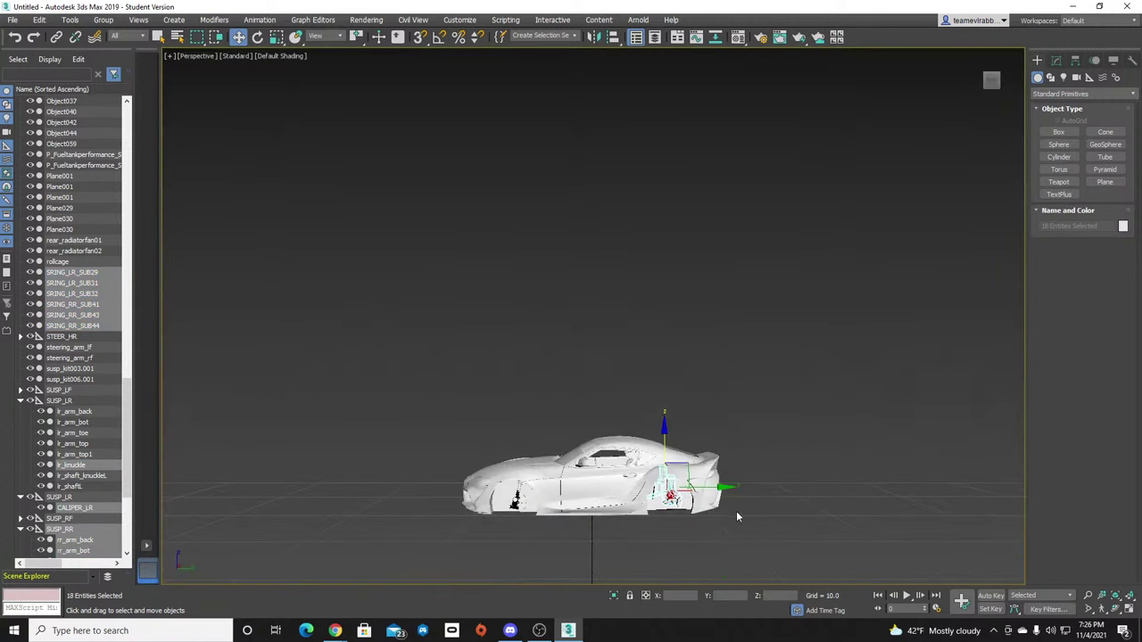
{"action": "middle_click_drag", "start_coordinate": [736, 510], "coordinate": [781, 464]}
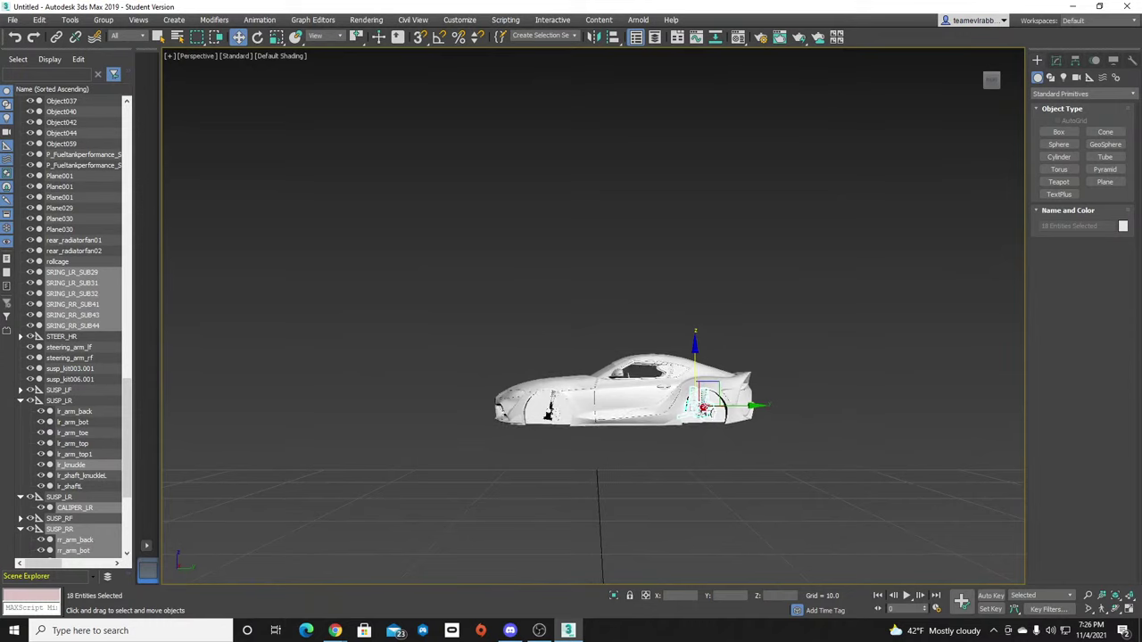
Switch to Google Chrome and open a new browser window.
{"action": "left_click", "coordinate": [335, 631]}
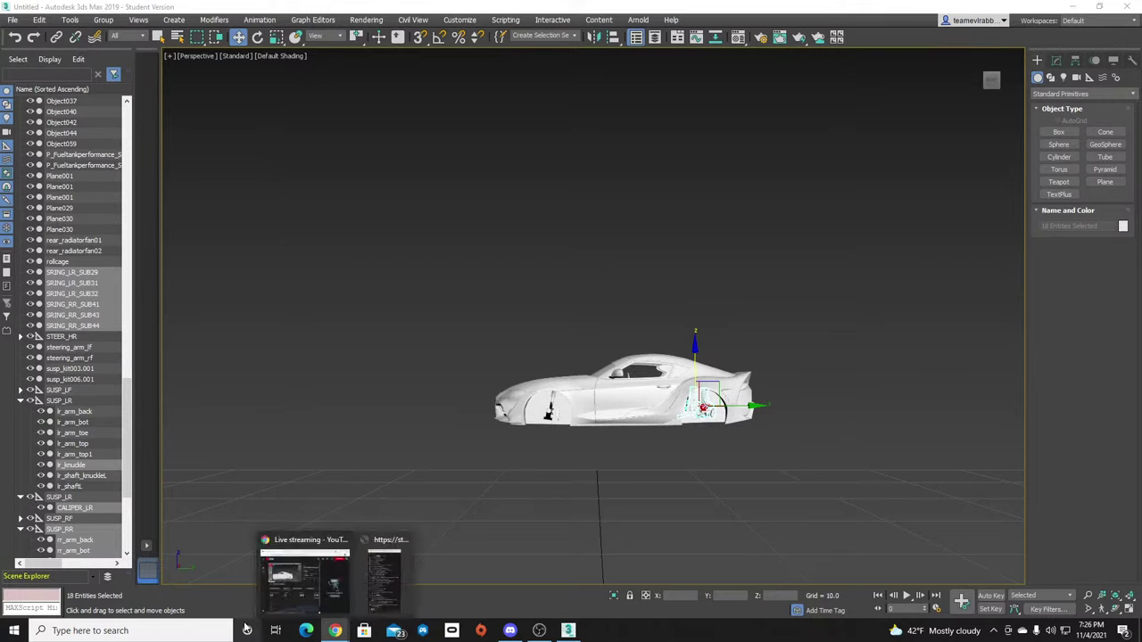
{"action": "right_click", "coordinate": [334, 631]}
{"action": "left_click", "coordinate": [312, 566]}
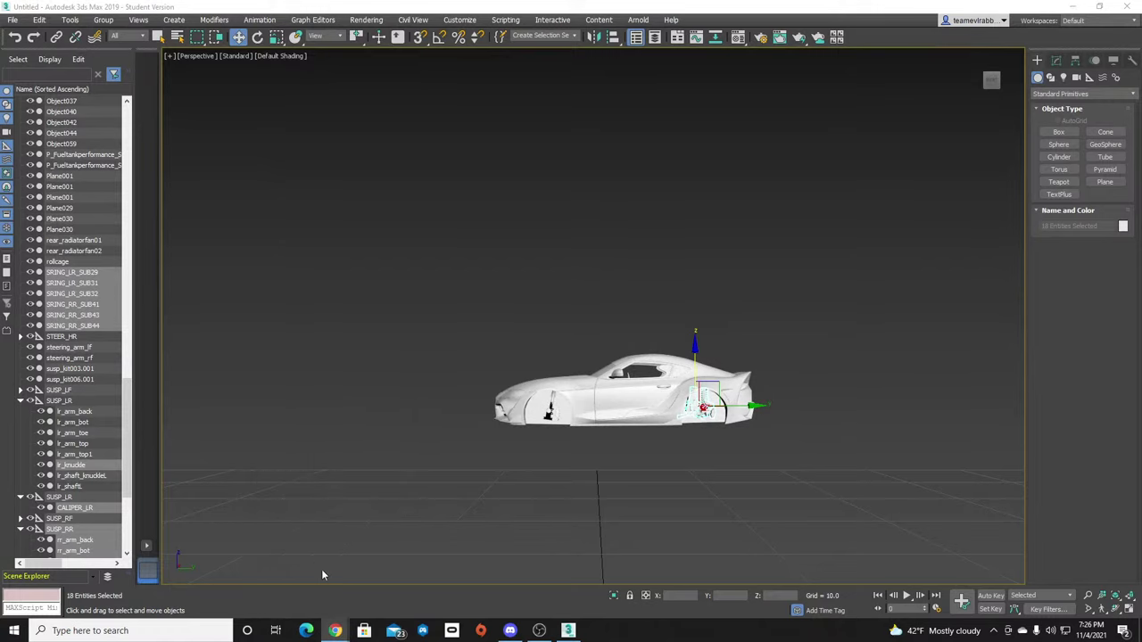
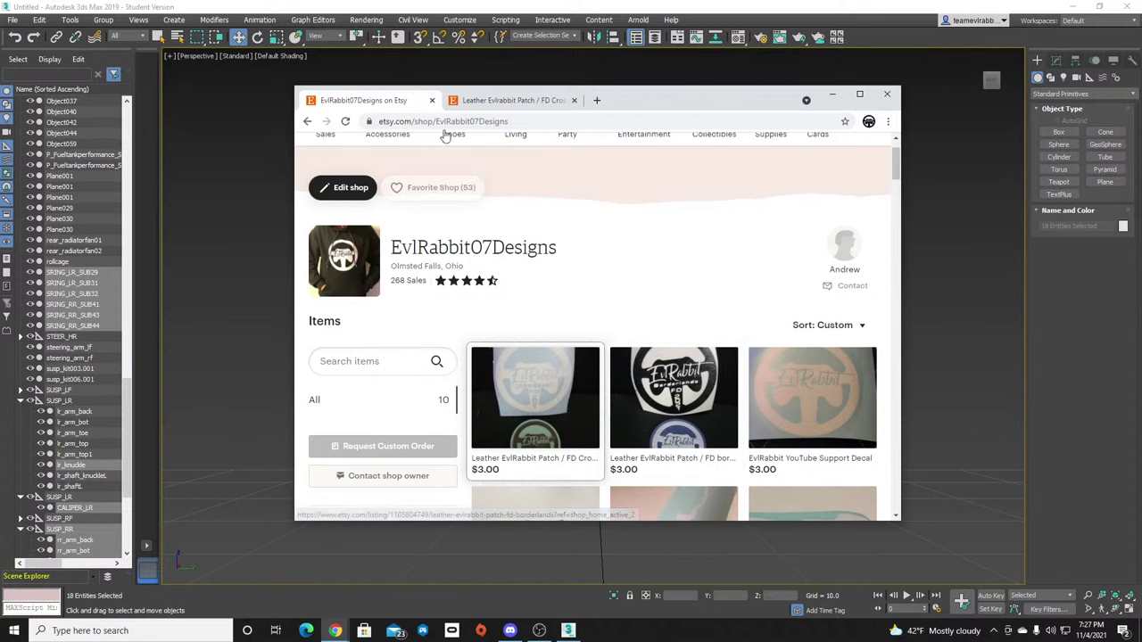
Search Etsy for "themintyowlcreations".
{"action": "scroll", "coordinate": [499, 178], "scroll_direction": "up", "scroll_amount": 2}
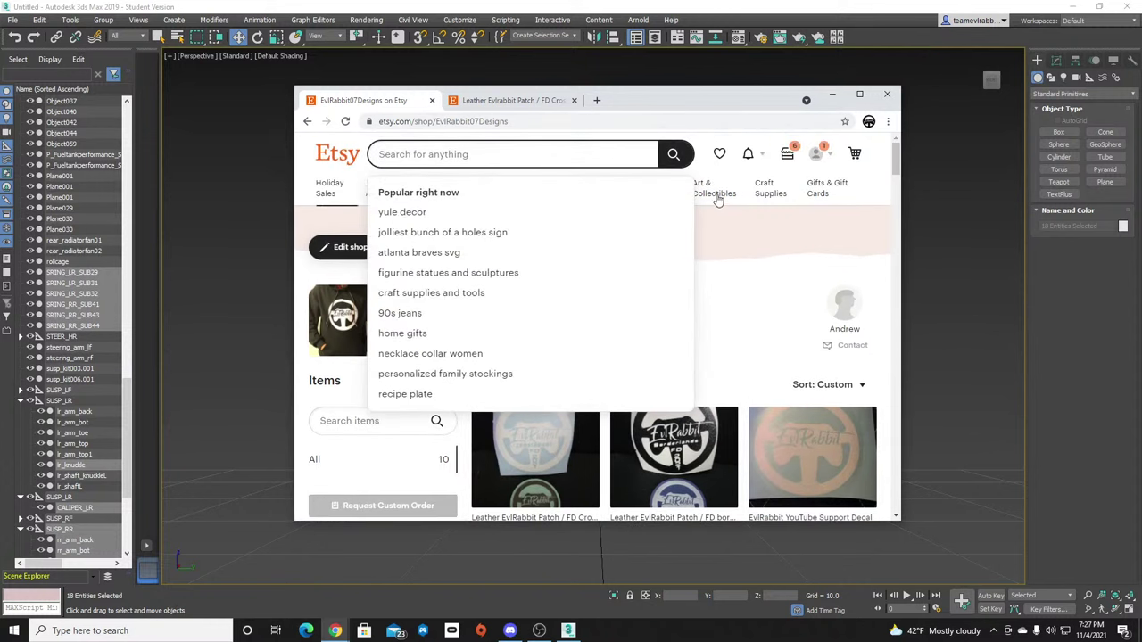
{"action": "mouse_move", "coordinate": [720, 204]}
{"action": "type", "text": "h"}
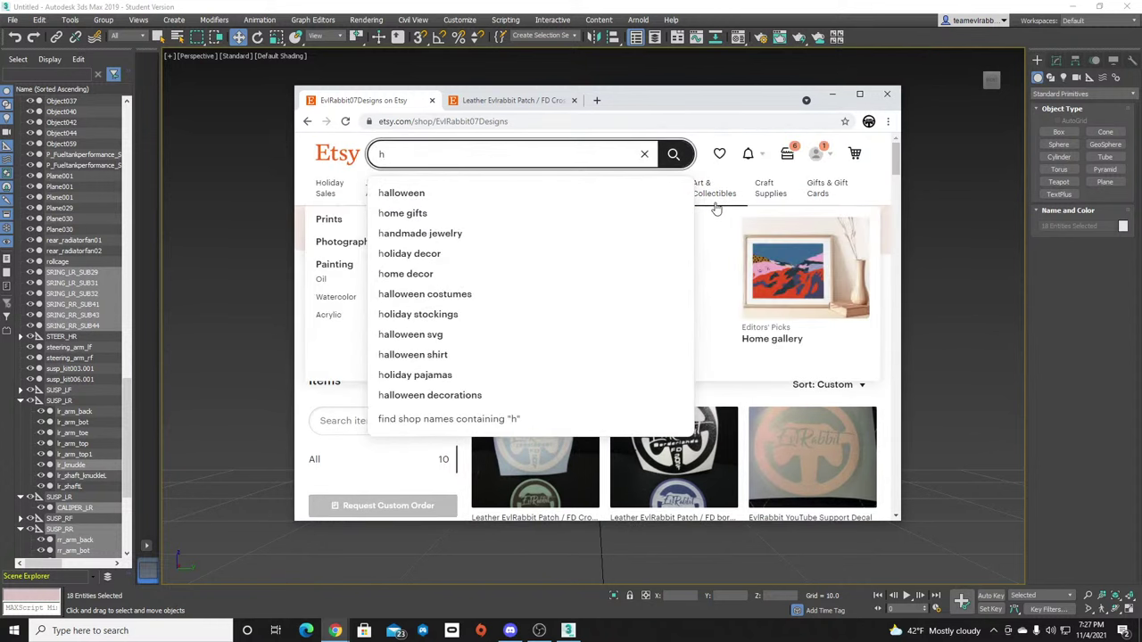
{"action": "key", "text": "BackSpace"}
{"action": "type", "text": "theminty"}
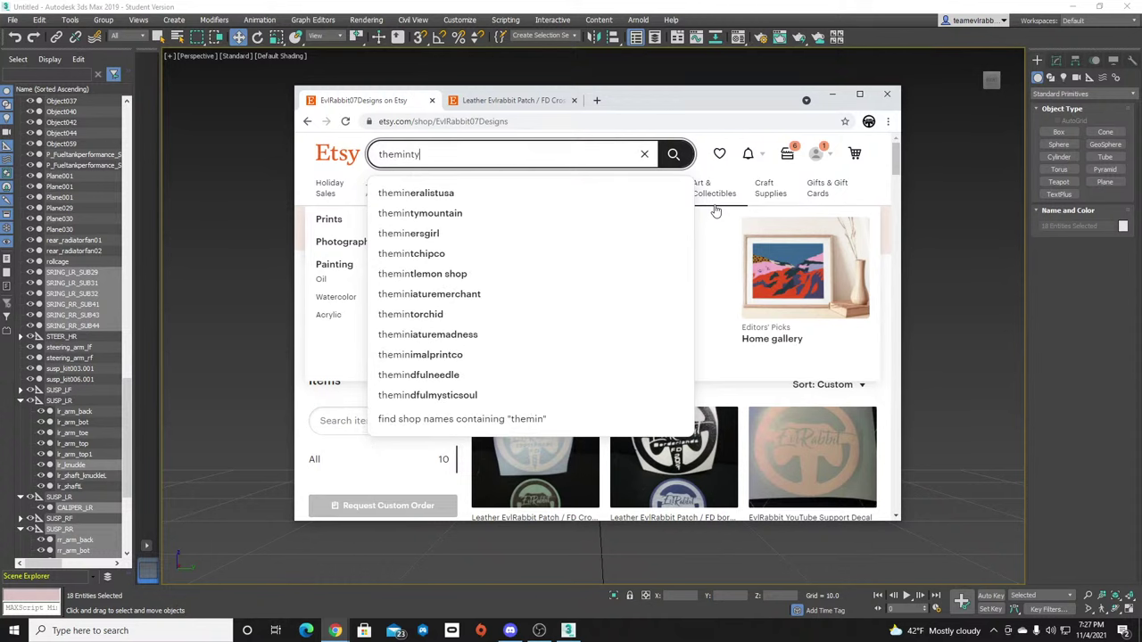
{"action": "type", "text": "owlcreatio"}
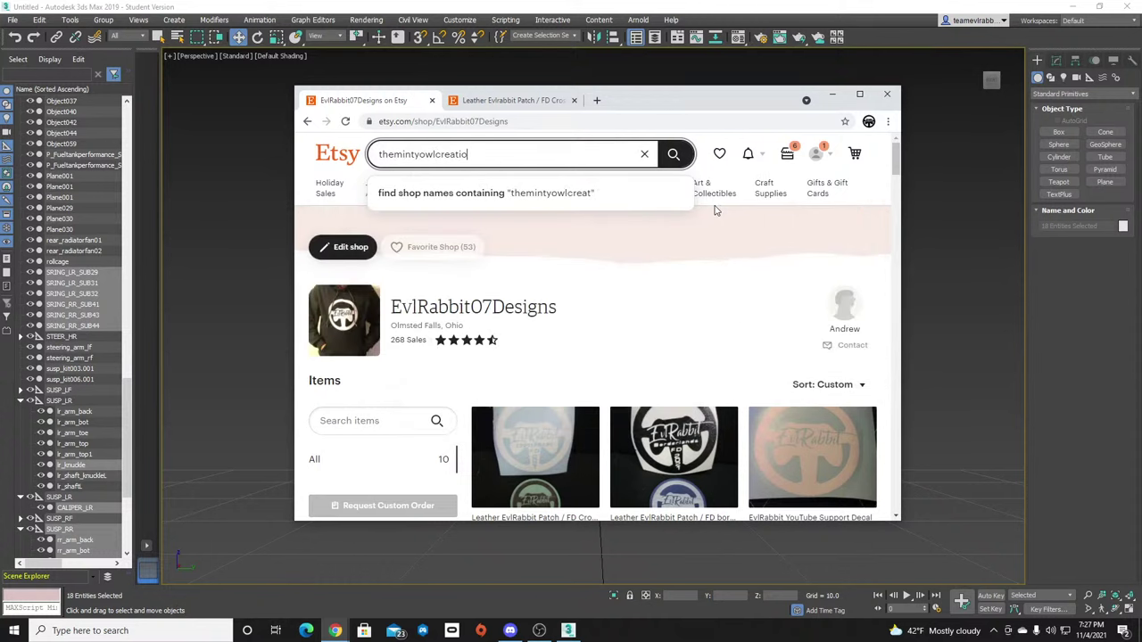
{"action": "type", "text": "ns"}
{"action": "key", "text": "Return"}
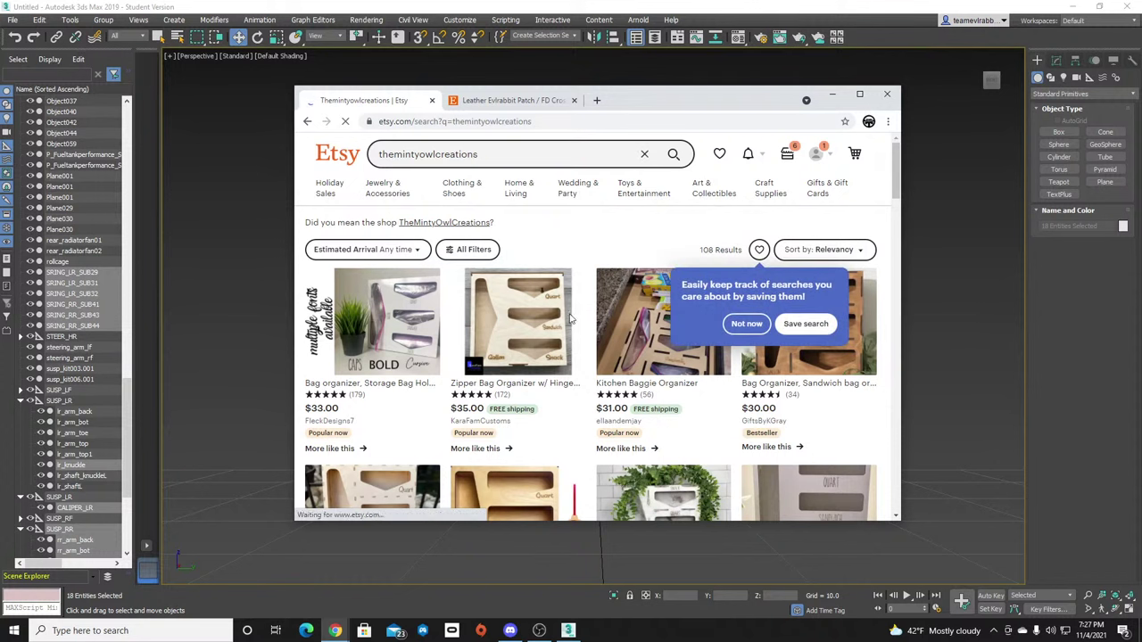
Look through the search results and open the suggested TheMintyOwlCreations shop.
{"action": "scroll", "coordinate": [591, 299], "scroll_direction": "down", "scroll_amount": 10}
{"action": "scroll", "coordinate": [689, 481], "scroll_direction": "up", "scroll_amount": 10}
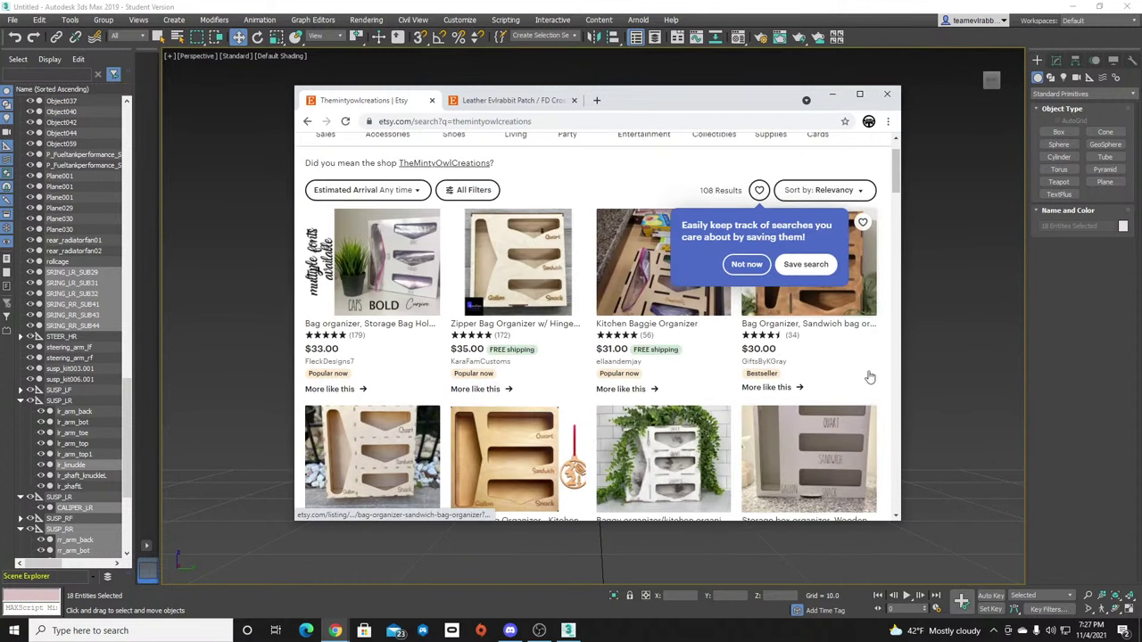
{"action": "scroll", "coordinate": [426, 223], "scroll_direction": "up", "scroll_amount": 1}
{"action": "scroll", "coordinate": [420, 228], "scroll_direction": "down", "scroll_amount": 2}
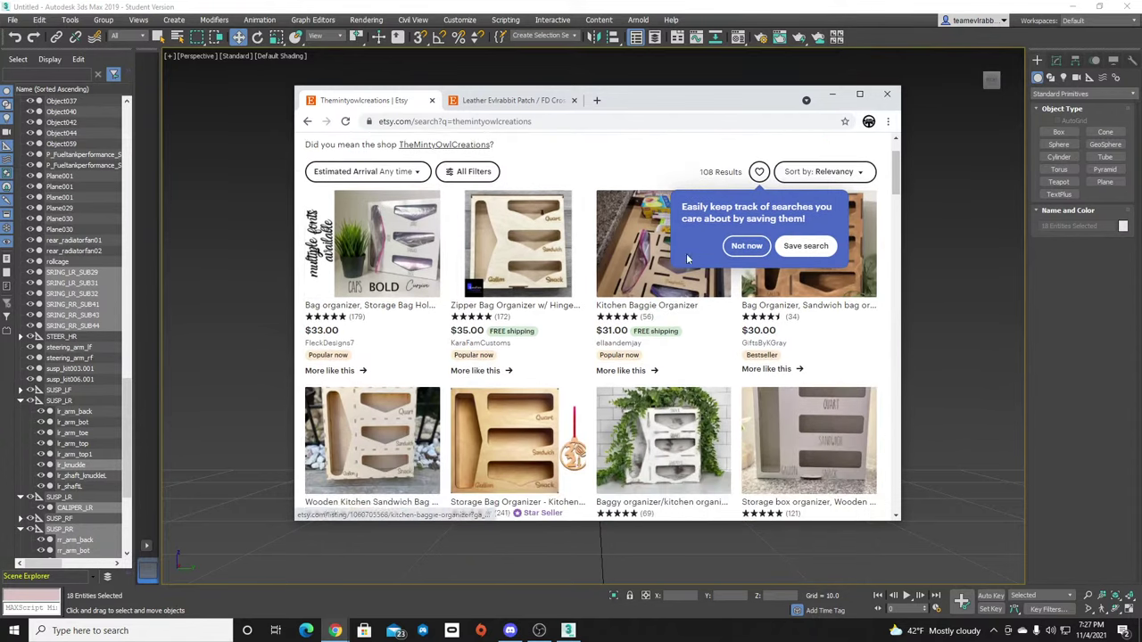
{"action": "scroll", "coordinate": [419, 228], "scroll_direction": "up", "scroll_amount": 2}
{"action": "left_click", "coordinate": [435, 223]}
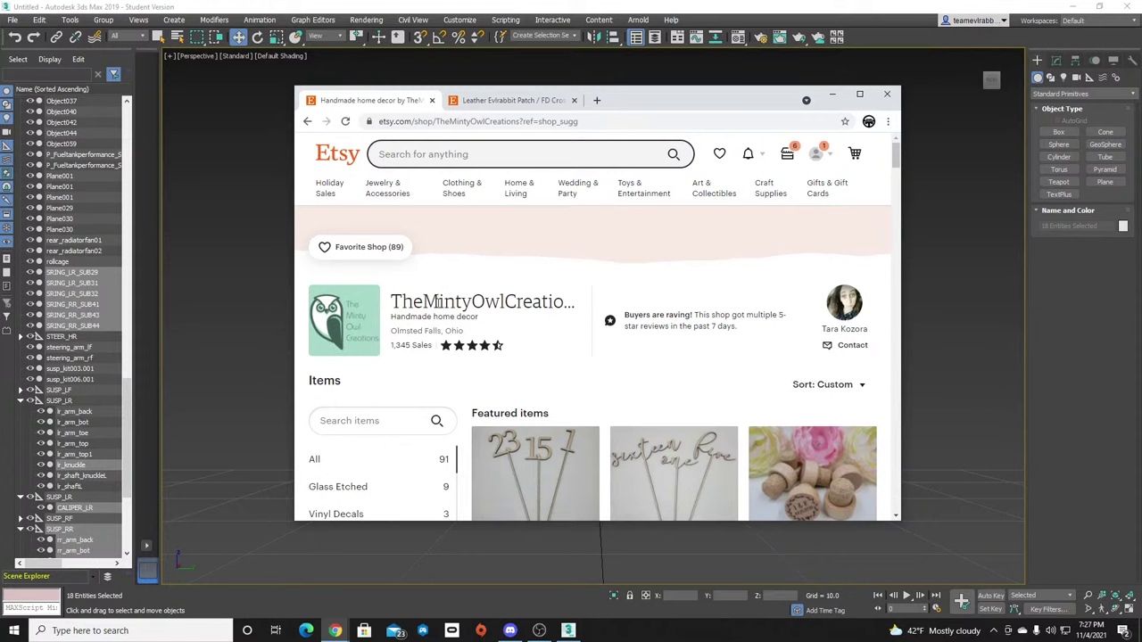
Open the shop's laser-cut engraved wood photo and flash drive keepsake box listing and view its product photos.
{"action": "scroll", "coordinate": [499, 384], "scroll_direction": "down", "scroll_amount": 3}
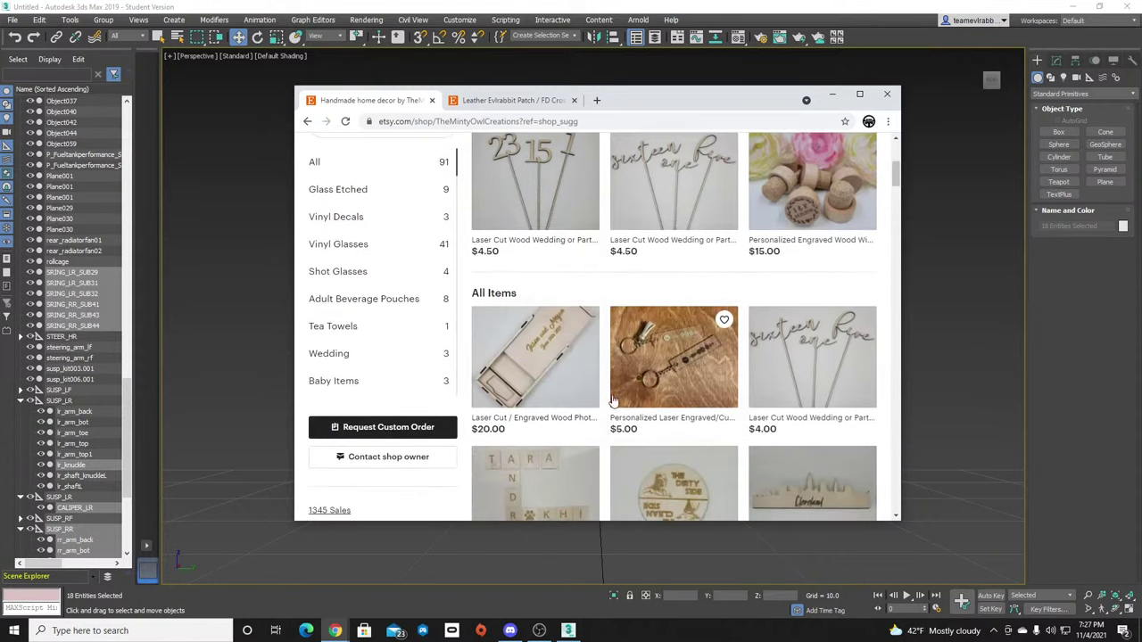
{"action": "scroll", "coordinate": [609, 261], "scroll_direction": "up", "scroll_amount": 2}
{"action": "scroll", "coordinate": [560, 404], "scroll_direction": "down", "scroll_amount": 1}
{"action": "left_click", "coordinate": [560, 404]}
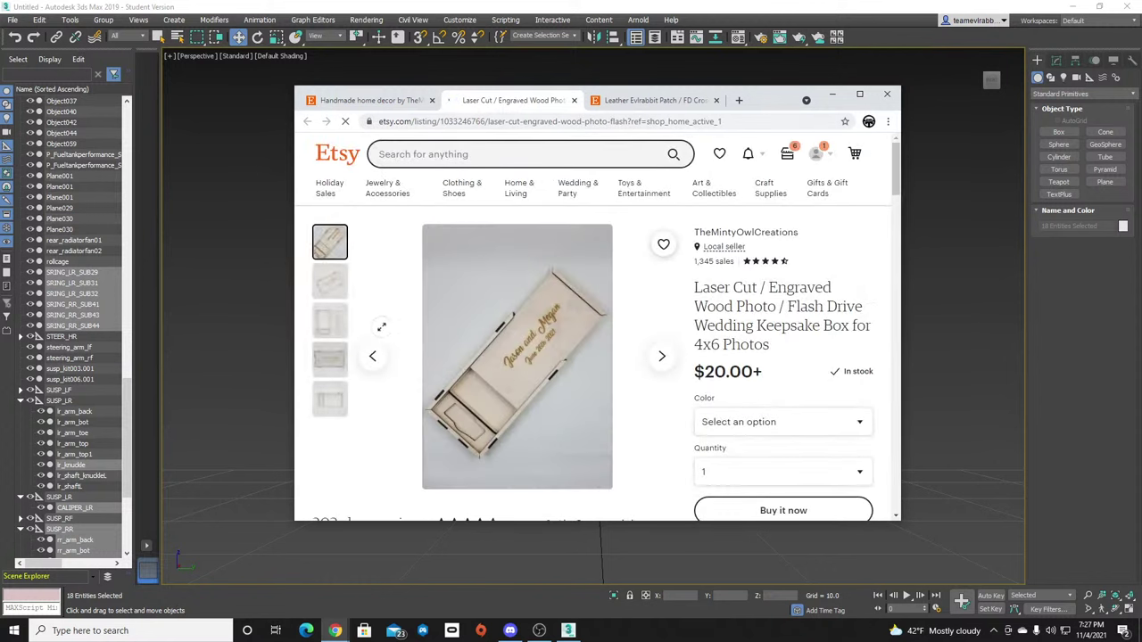
{"action": "left_click", "coordinate": [329, 370]}
{"action": "left_click", "coordinate": [329, 393]}
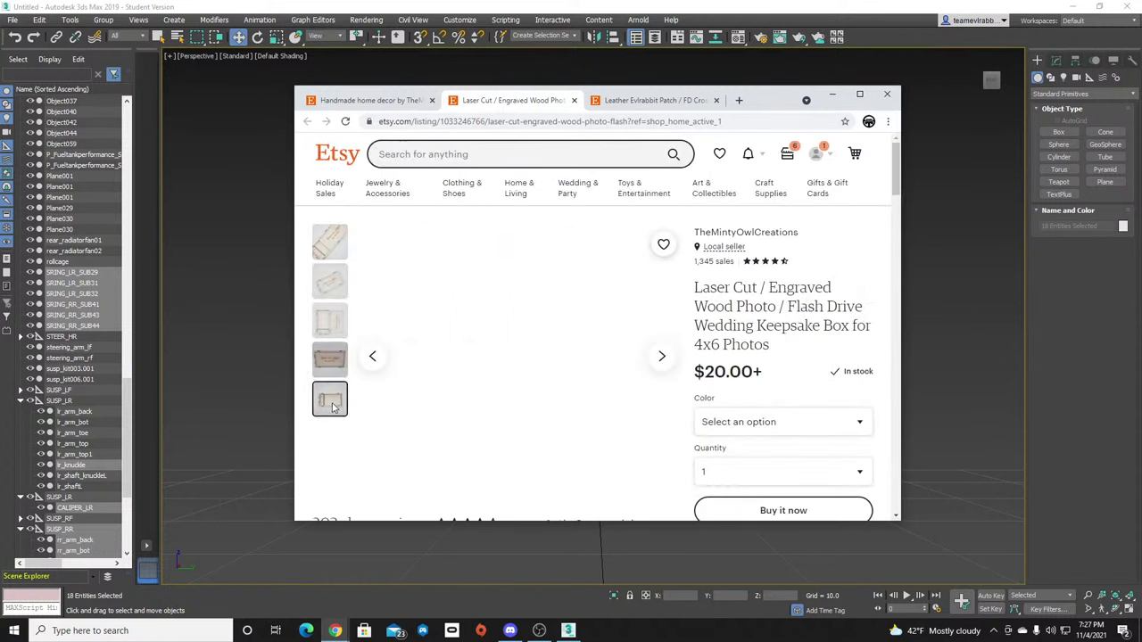
{"action": "left_click", "coordinate": [329, 249]}
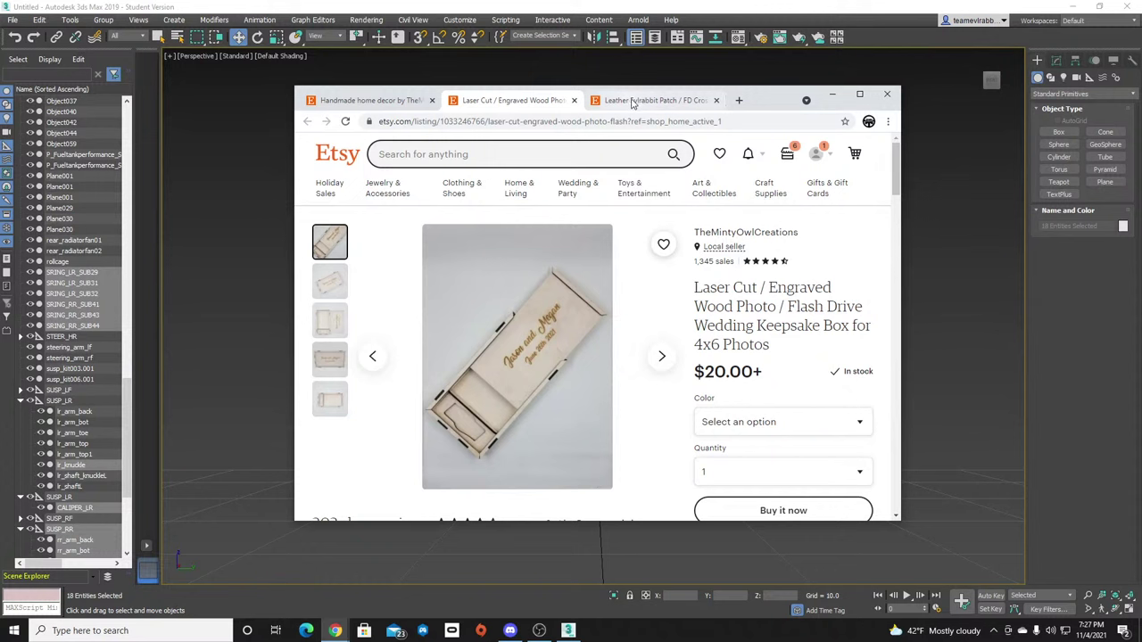
Return to the TheMintyOwlCreations shop page and browse through its full range of items.
{"action": "left_click", "coordinate": [408, 101]}
{"action": "scroll", "coordinate": [691, 310], "scroll_direction": "down", "scroll_amount": 2}
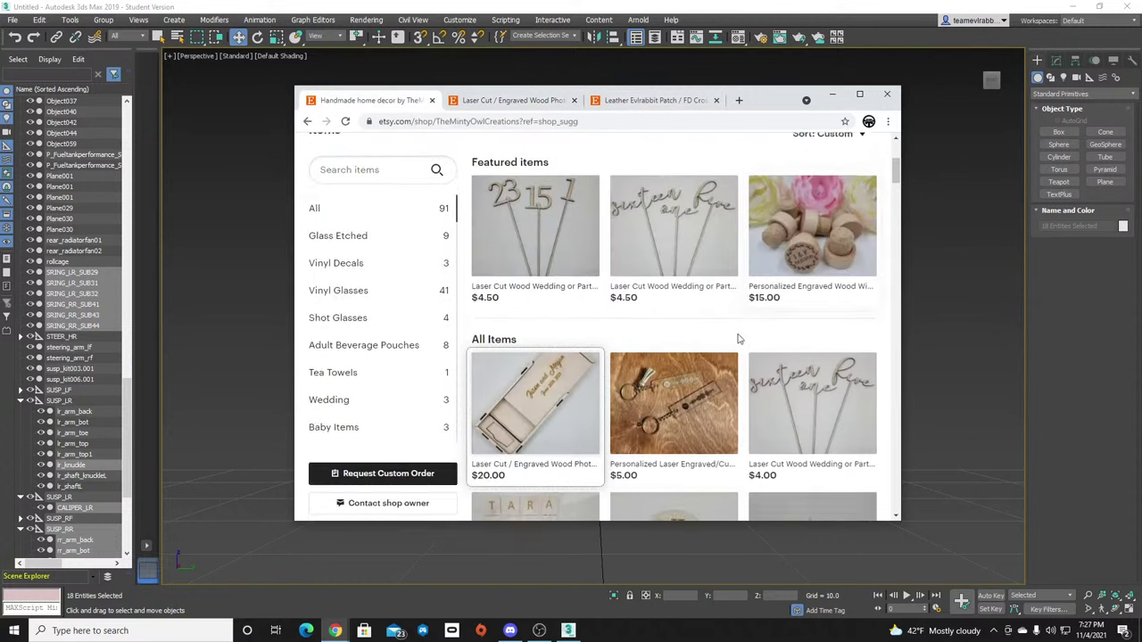
{"action": "scroll", "coordinate": [692, 245], "scroll_direction": "down", "scroll_amount": 2}
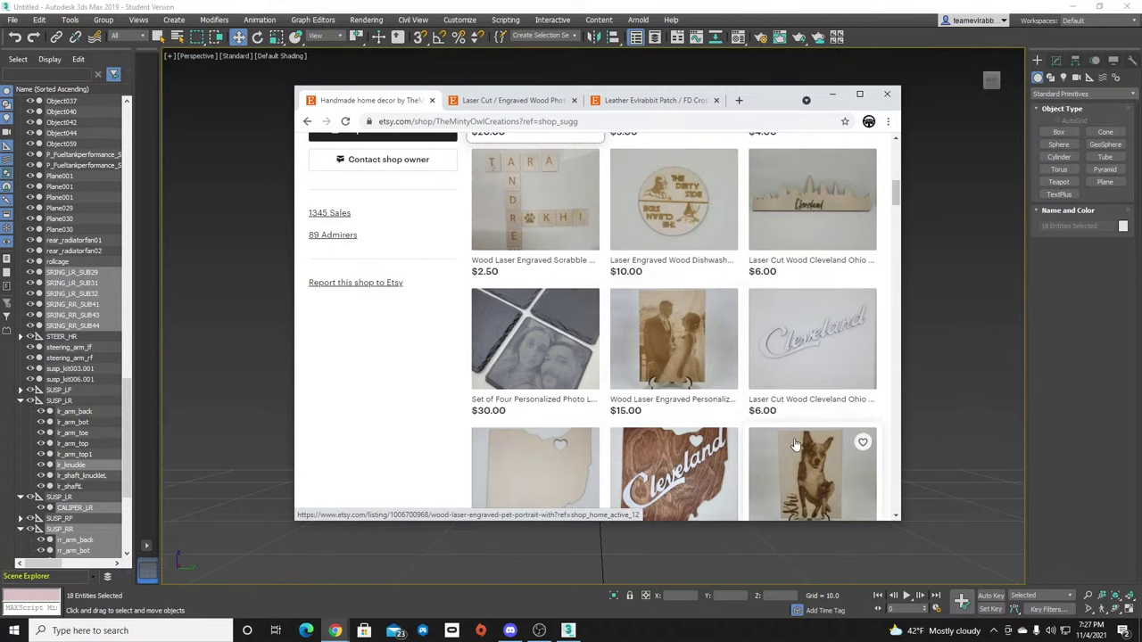
{"action": "scroll", "coordinate": [648, 315], "scroll_direction": "down", "scroll_amount": 1}
{"action": "scroll", "coordinate": [614, 361], "scroll_direction": "down", "scroll_amount": 2}
{"action": "scroll", "coordinate": [614, 362], "scroll_direction": "down", "scroll_amount": 7}
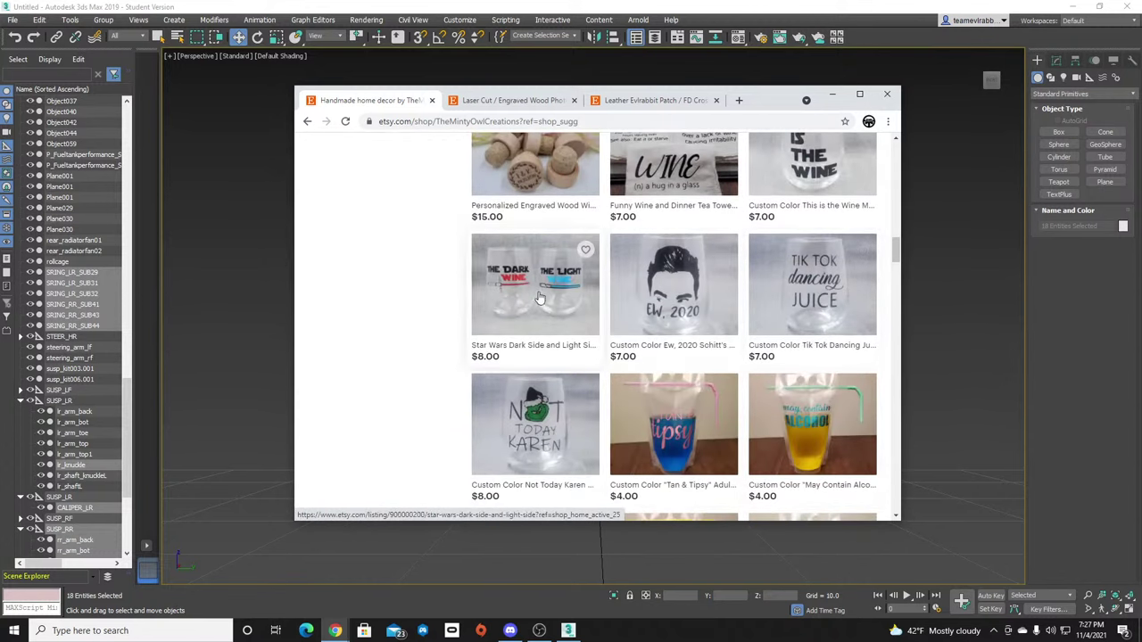
Browse the rest of the shop's items and reviews and open the reviewed laser-cut wood storage bag holder listing.
{"action": "scroll", "coordinate": [712, 358], "scroll_direction": "down", "scroll_amount": 8}
{"action": "scroll", "coordinate": [713, 357], "scroll_direction": "up", "scroll_amount": 3}
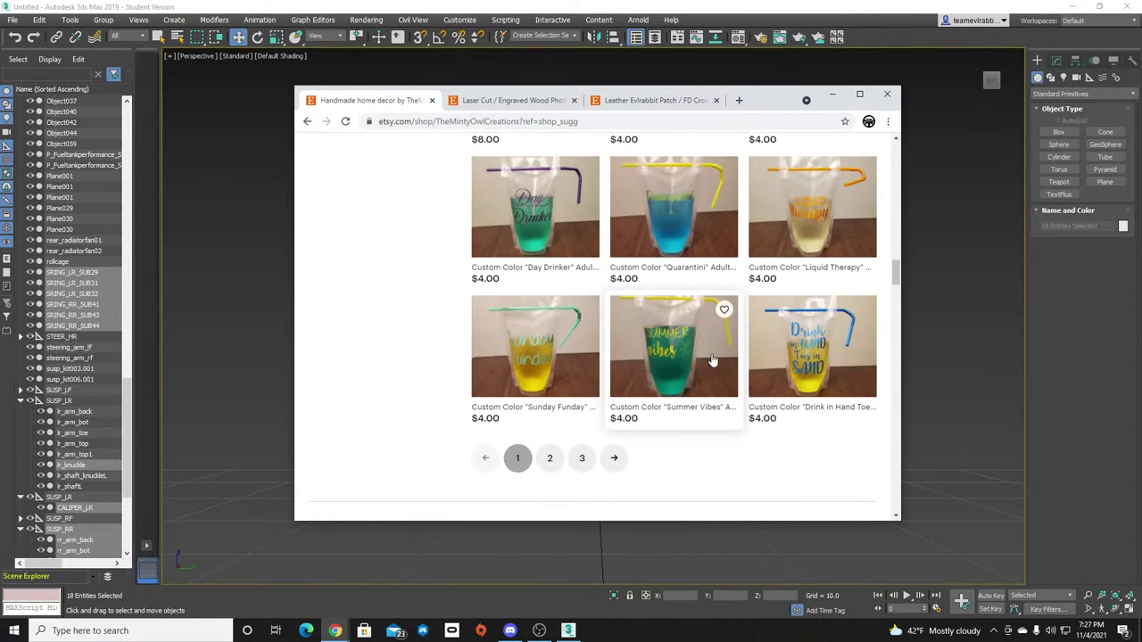
{"action": "scroll", "coordinate": [709, 366], "scroll_direction": "down", "scroll_amount": 4}
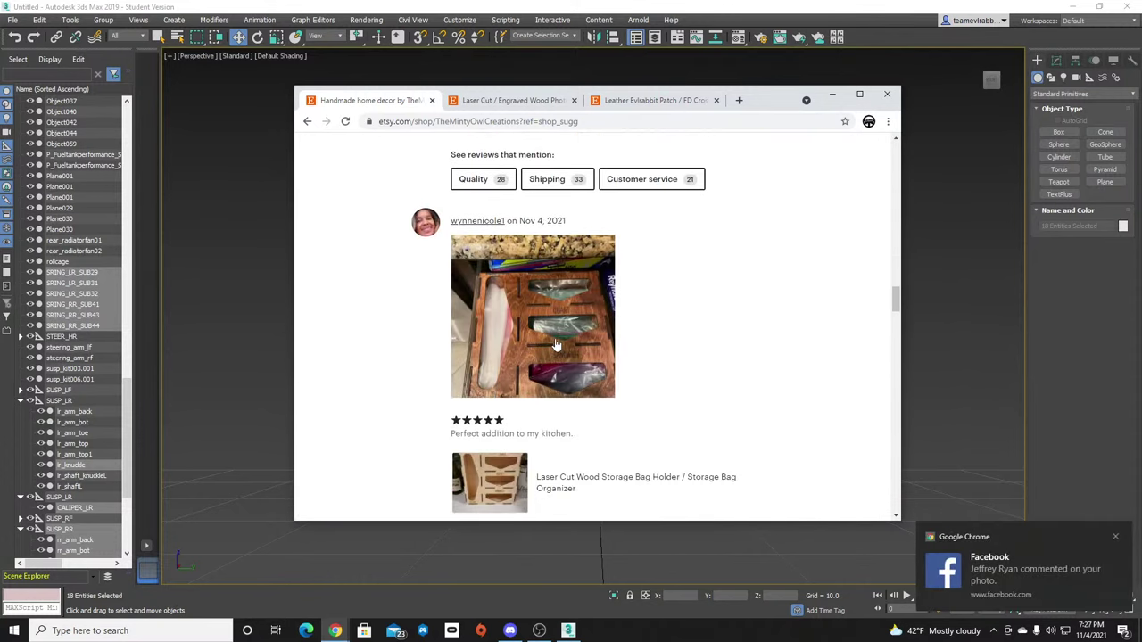
{"action": "scroll", "coordinate": [499, 473], "scroll_direction": "down", "scroll_amount": 1}
{"action": "left_click", "coordinate": [497, 416]}
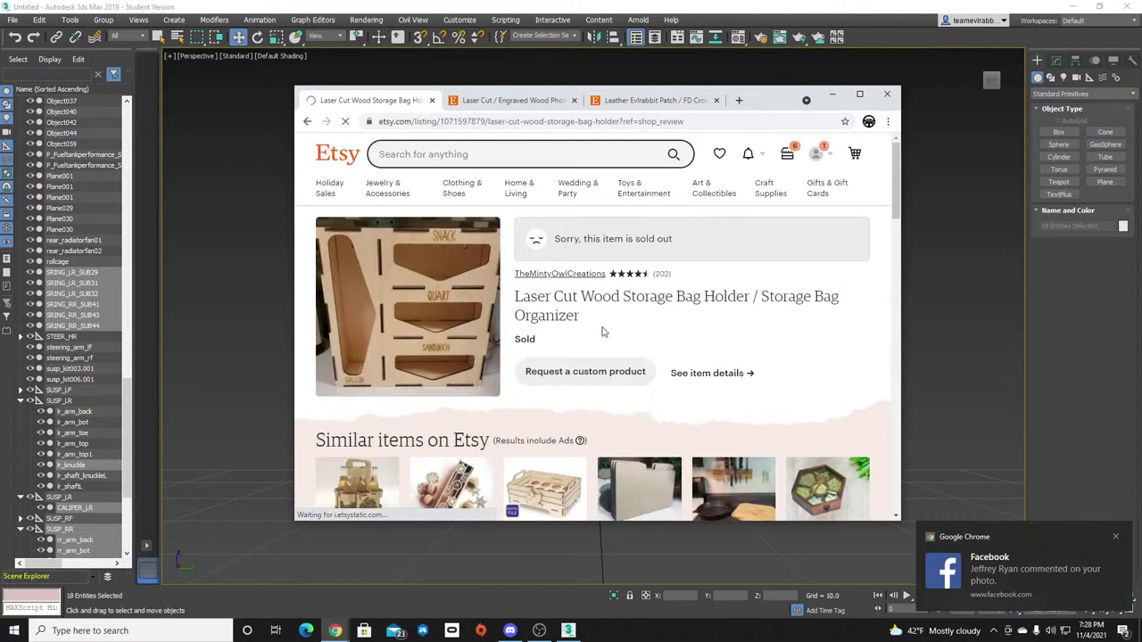
Return from the storage bag holder listing to the beginning of the shop page and close the browser.
{"action": "scroll", "coordinate": [482, 303], "scroll_direction": "down", "scroll_amount": 2}
{"action": "scroll", "coordinate": [402, 223], "scroll_direction": "up", "scroll_amount": 2}
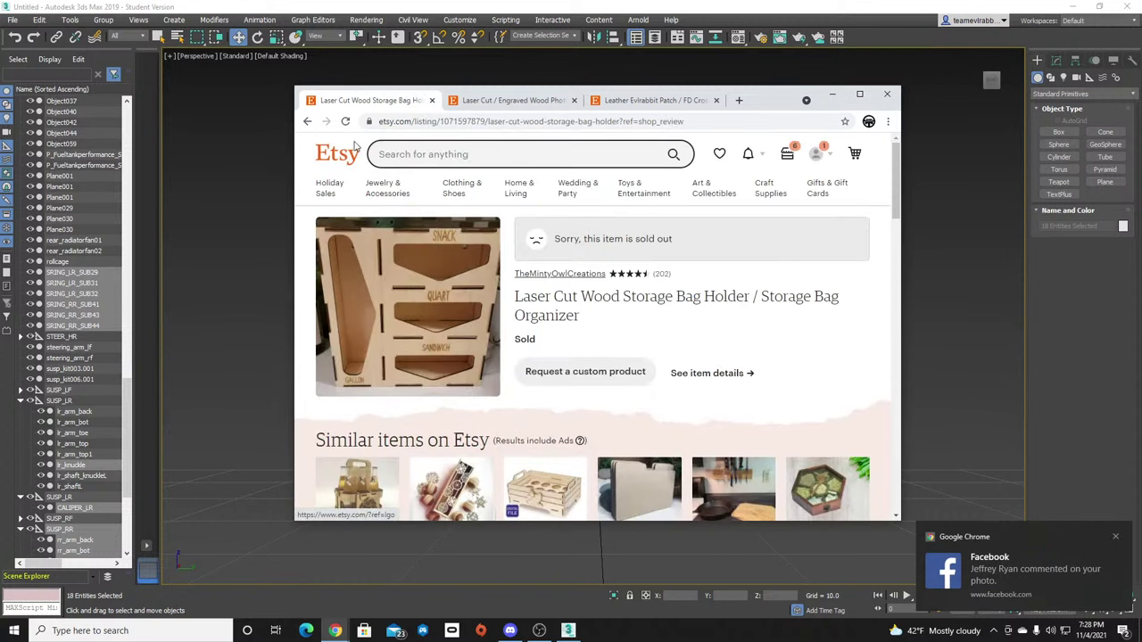
{"action": "left_click", "coordinate": [307, 123]}
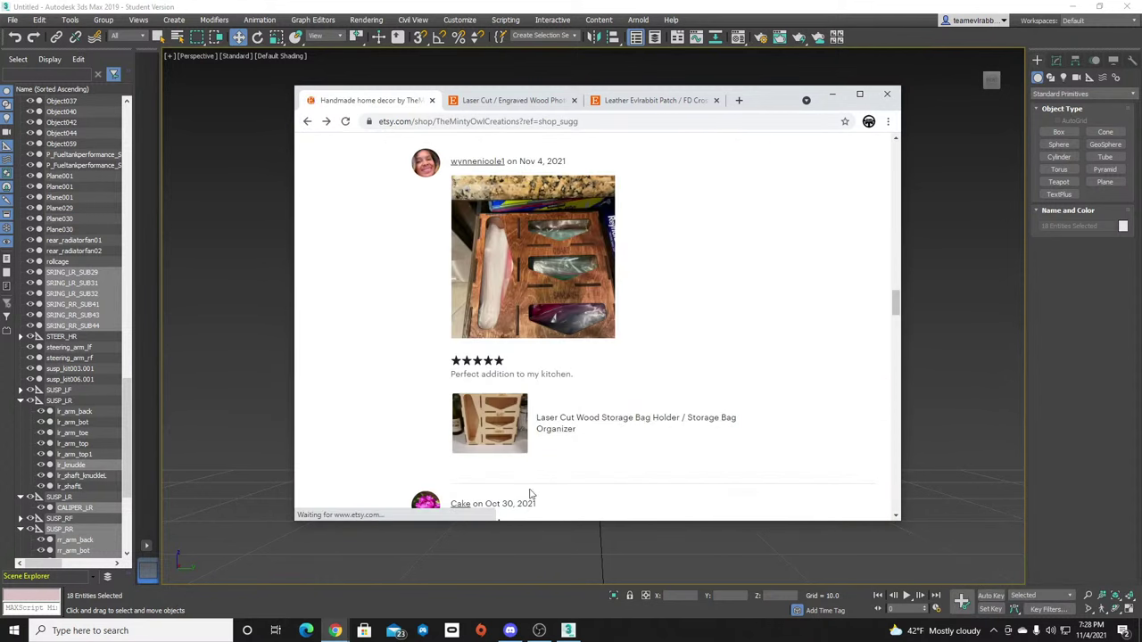
{"action": "scroll", "coordinate": [624, 375], "scroll_direction": "up", "scroll_amount": 5}
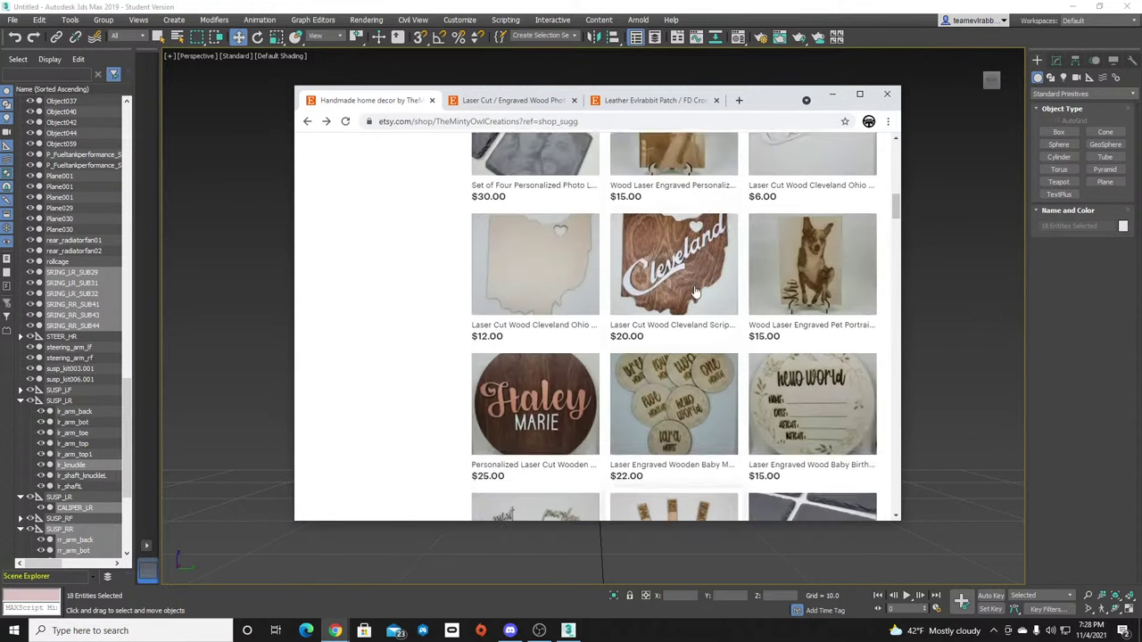
{"action": "scroll", "coordinate": [695, 292], "scroll_direction": "up", "scroll_amount": 6}
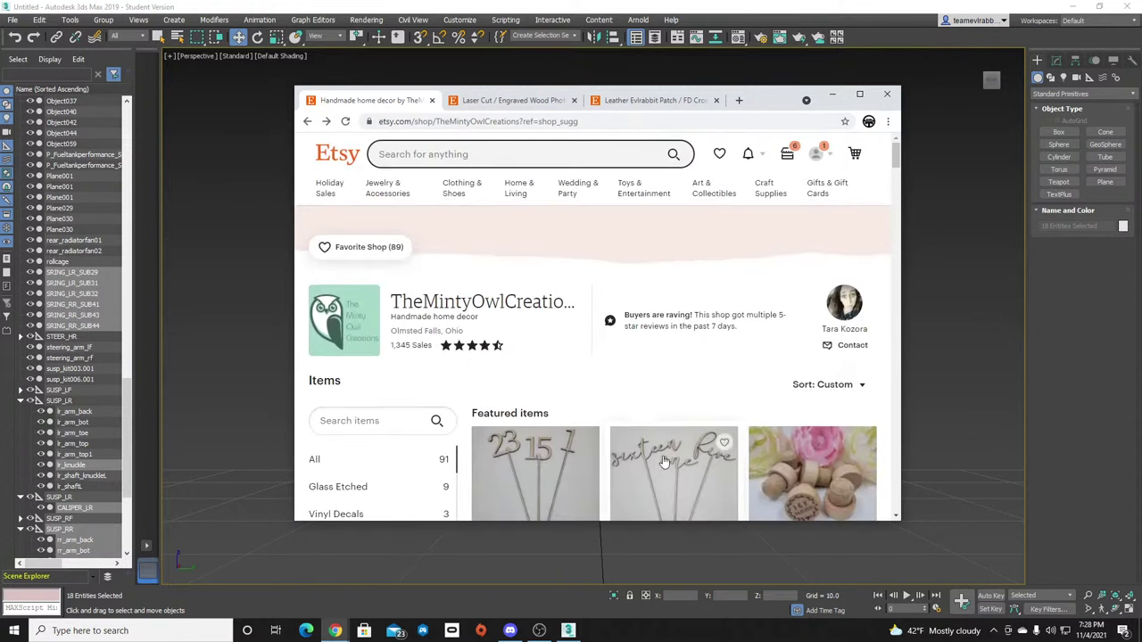
{"action": "left_click", "coordinate": [888, 95]}
Add lr_arm_bot, lr_arm_toe and lr_shaft_knuckleL to the selected rear suspension parts of the raised car.
{"action": "key", "text": "z"}
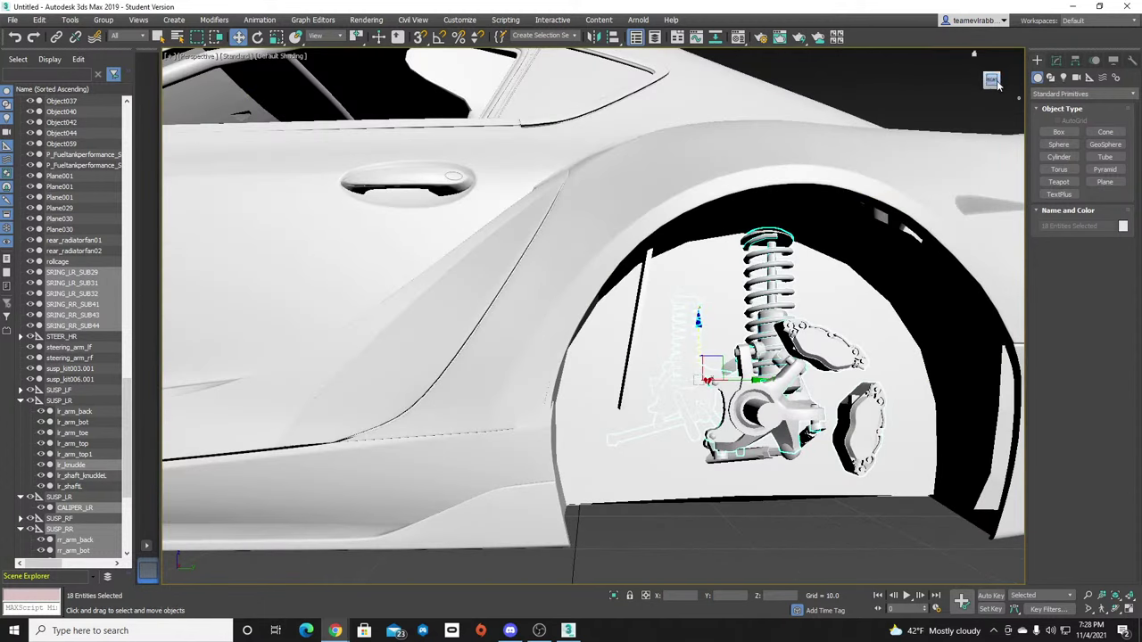
{"action": "left_click_drag", "start_coordinate": [998, 85], "coordinate": [955, 27]}
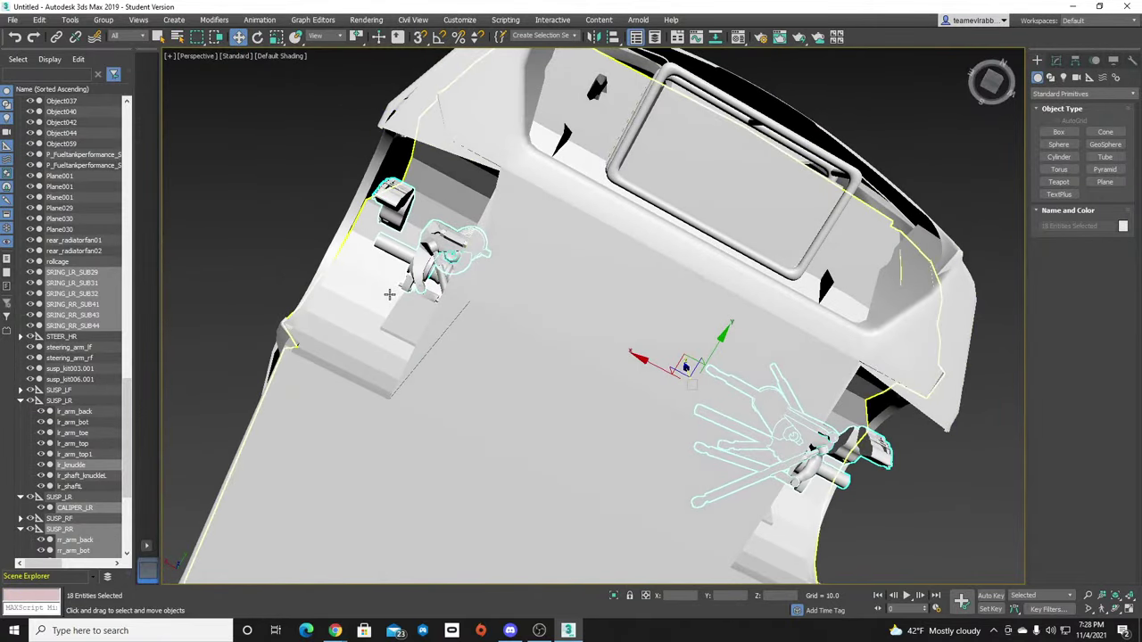
{"action": "left_click", "coordinate": [425, 294], "text": "ctrl"}
{"action": "left_click", "coordinate": [445, 278], "text": "ctrl"}
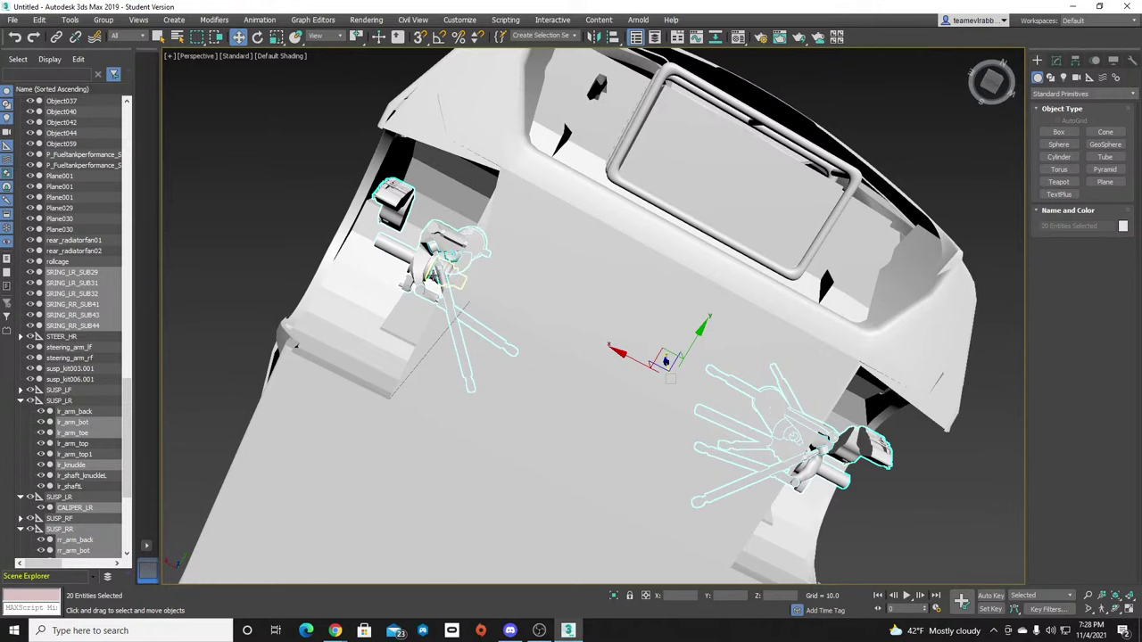
{"action": "left_click", "coordinate": [435, 276], "text": "ctrl"}
Try lowering the selected rear suspension straight down below the raised car, and undo the move.
{"action": "left_click_drag", "start_coordinate": [995, 80], "coordinate": [982, 83]}
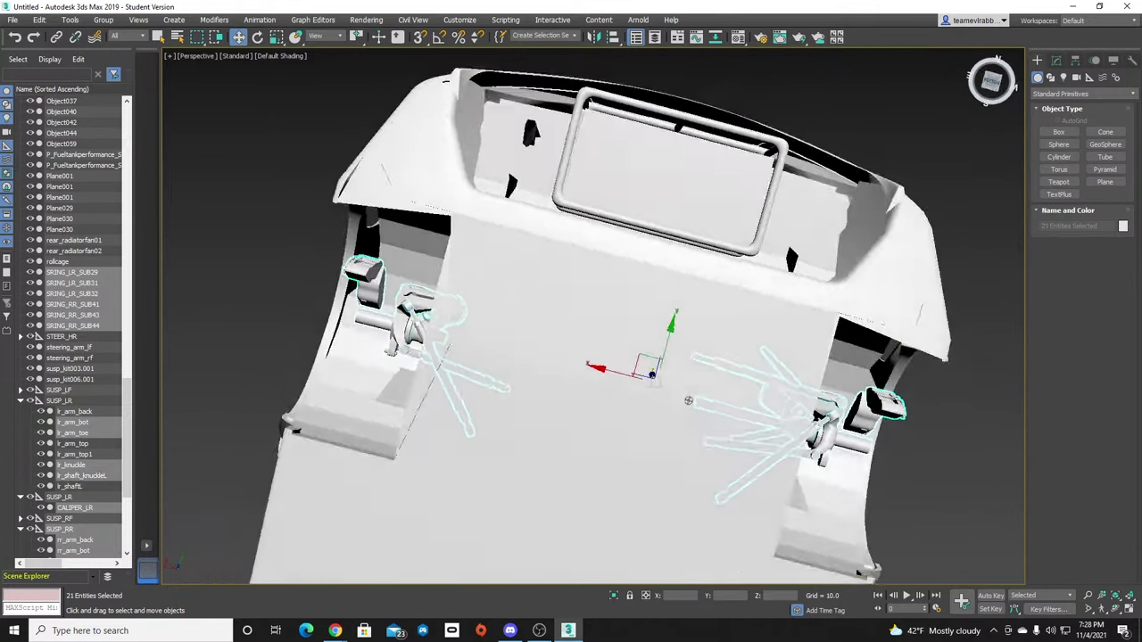
{"action": "middle_click_drag", "start_coordinate": [688, 400], "coordinate": [811, 392], "text": "alt"}
{"action": "scroll", "coordinate": [899, 357], "scroll_direction": "down", "scroll_amount": 3}
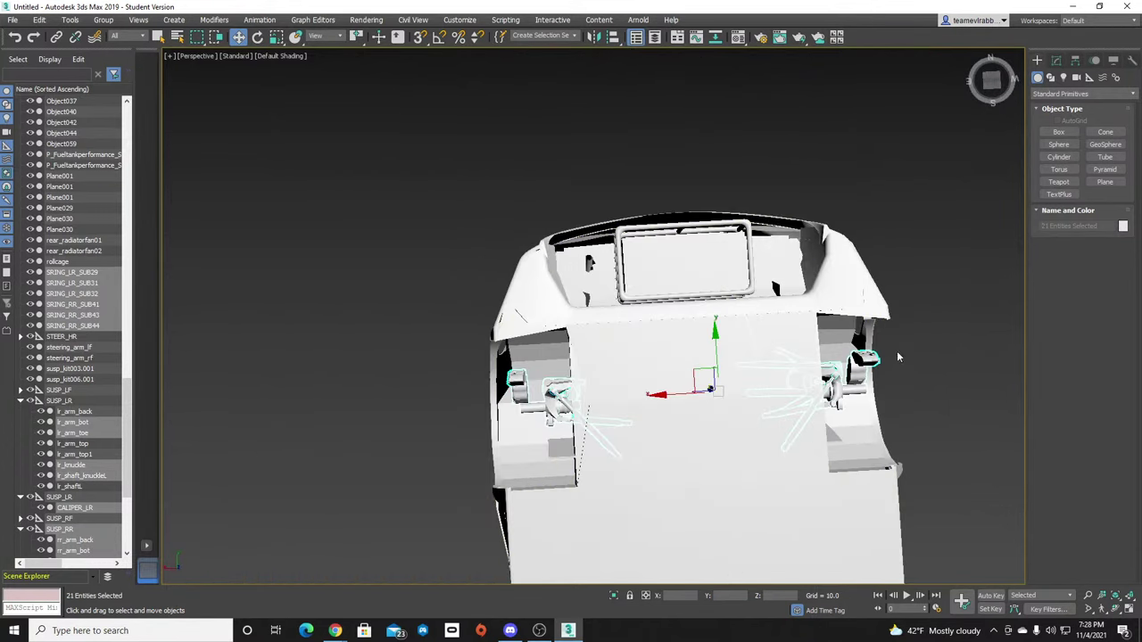
{"action": "left_click_drag", "start_coordinate": [992, 82], "coordinate": [950, 114]}
{"action": "scroll", "coordinate": [756, 283], "scroll_direction": "down", "scroll_amount": 3}
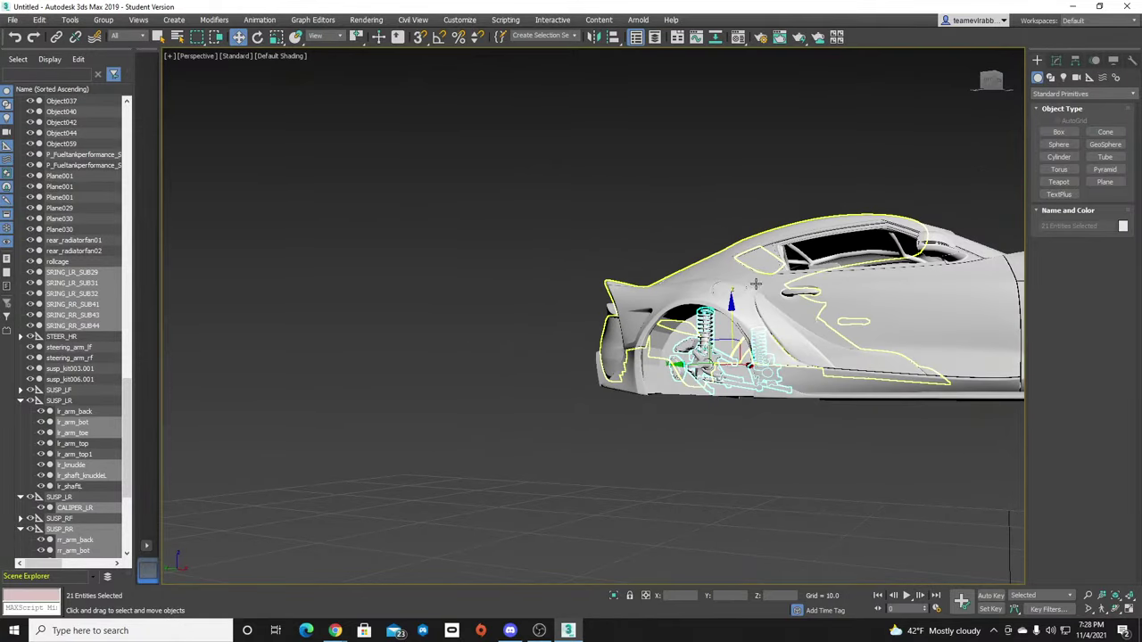
{"action": "left_click_drag", "start_coordinate": [737, 307], "coordinate": [737, 468]}
{"action": "left_click", "coordinate": [1001, 84]}
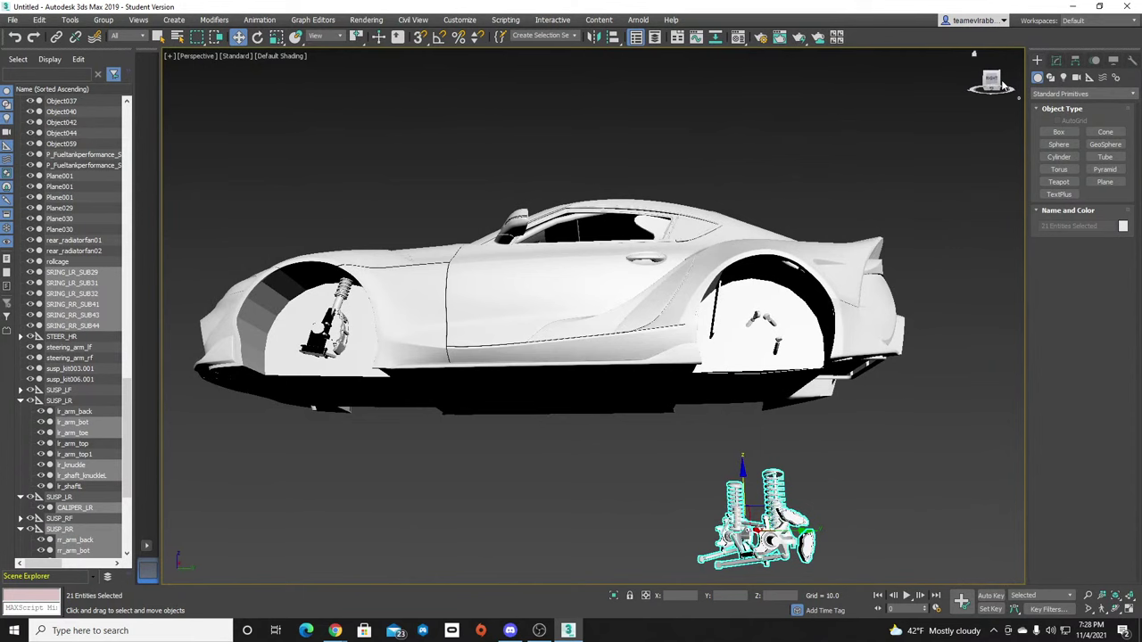
{"action": "key", "text": "ctrl+z"}
Add the remaining left-rear arms lr_arm_back, lr_arm_top and lr_arm_top1 to the suspension selection.
{"action": "key", "text": "z"}
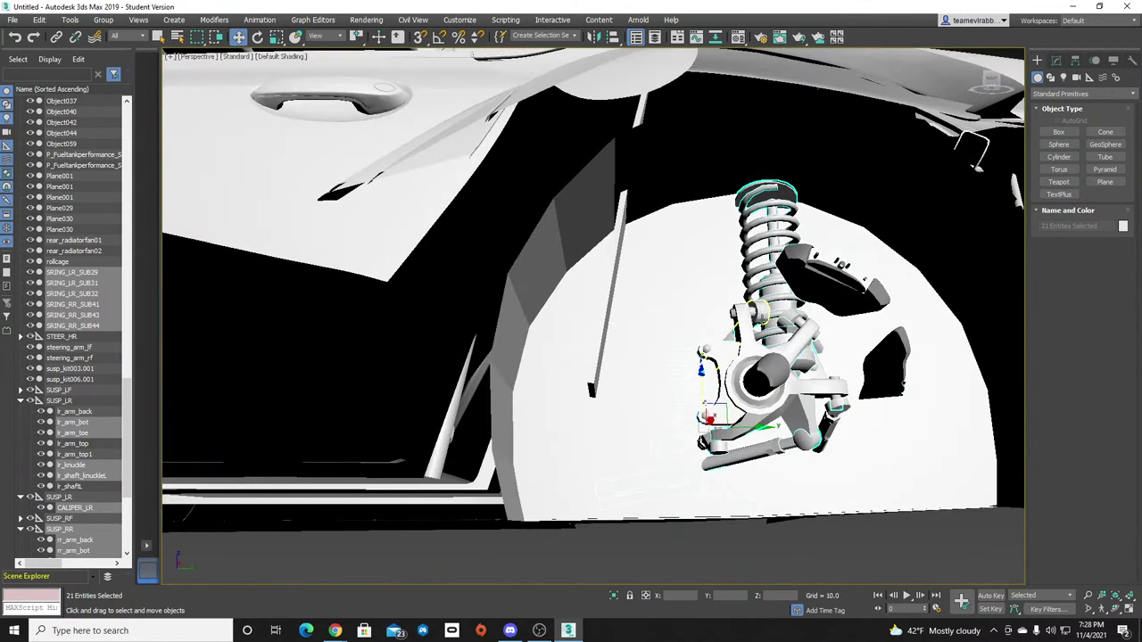
{"action": "left_click", "coordinate": [761, 317], "text": "ctrl"}
{"action": "left_click", "coordinate": [797, 317], "text": "ctrl"}
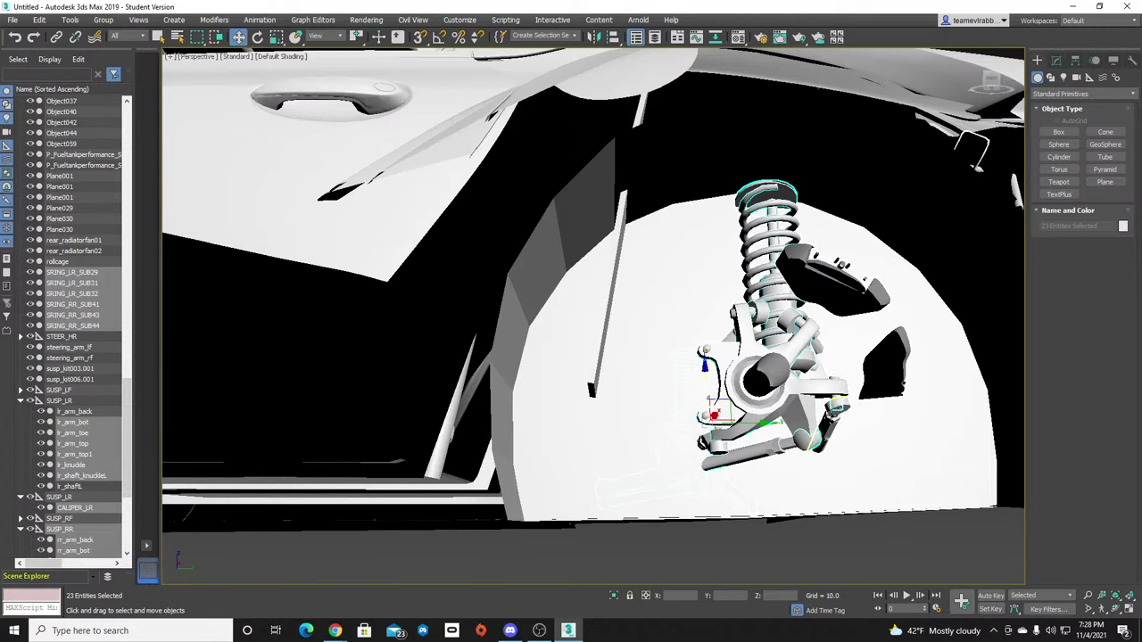
{"action": "left_click", "coordinate": [832, 415], "text": "ctrl"}
Move the selected rear suspension vertically down, clear of the raised car's body.
{"action": "scroll", "coordinate": [830, 369], "scroll_direction": "down", "scroll_amount": 8}
{"action": "middle_click_drag", "start_coordinate": [830, 369], "coordinate": [770, 431]}
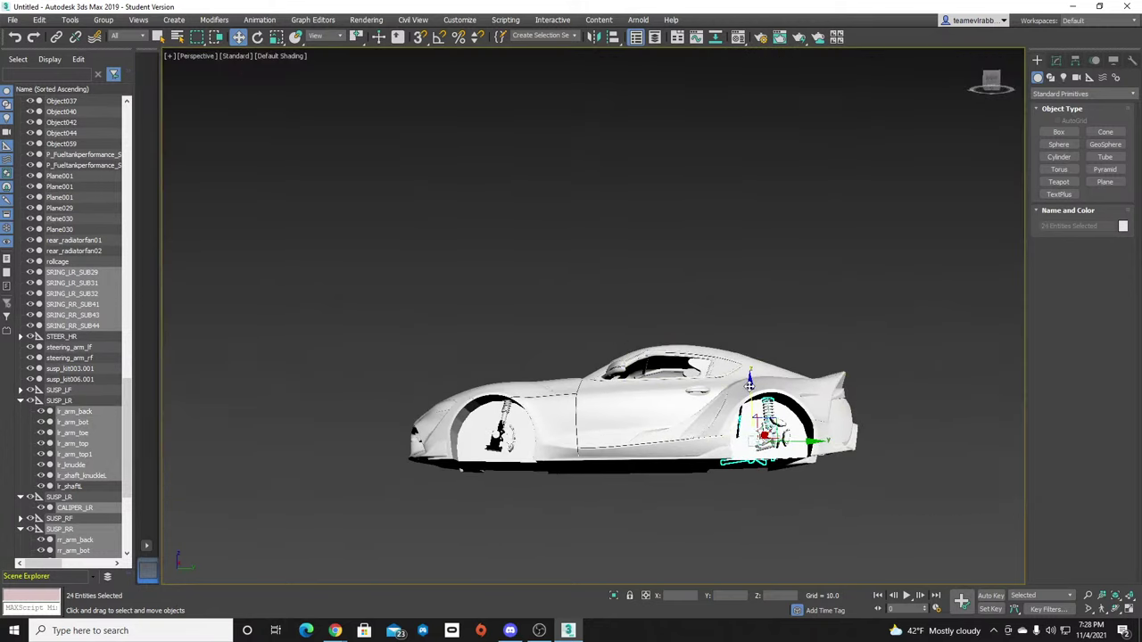
{"action": "left_click_drag", "start_coordinate": [749, 385], "coordinate": [757, 520]}
{"action": "mouse_move", "coordinate": [997, 79]}
{"action": "left_mouse_down"}
{"action": "mouse_move", "coordinate": [991, 55]}
{"action": "mouse_move", "coordinate": [998, 82]}
{"action": "left_mouse_up"}
{"action": "middle_click_drag", "start_coordinate": [778, 415], "coordinate": [749, 269]}
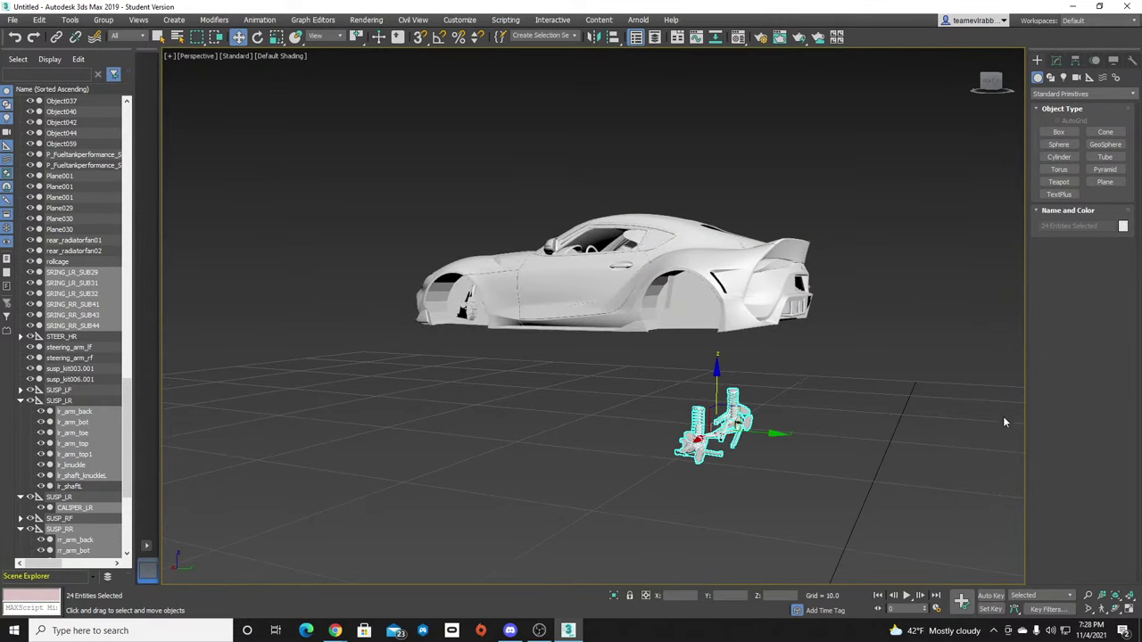
{"action": "middle_click_drag", "start_coordinate": [824, 521], "coordinate": [806, 306], "text": "alt"}
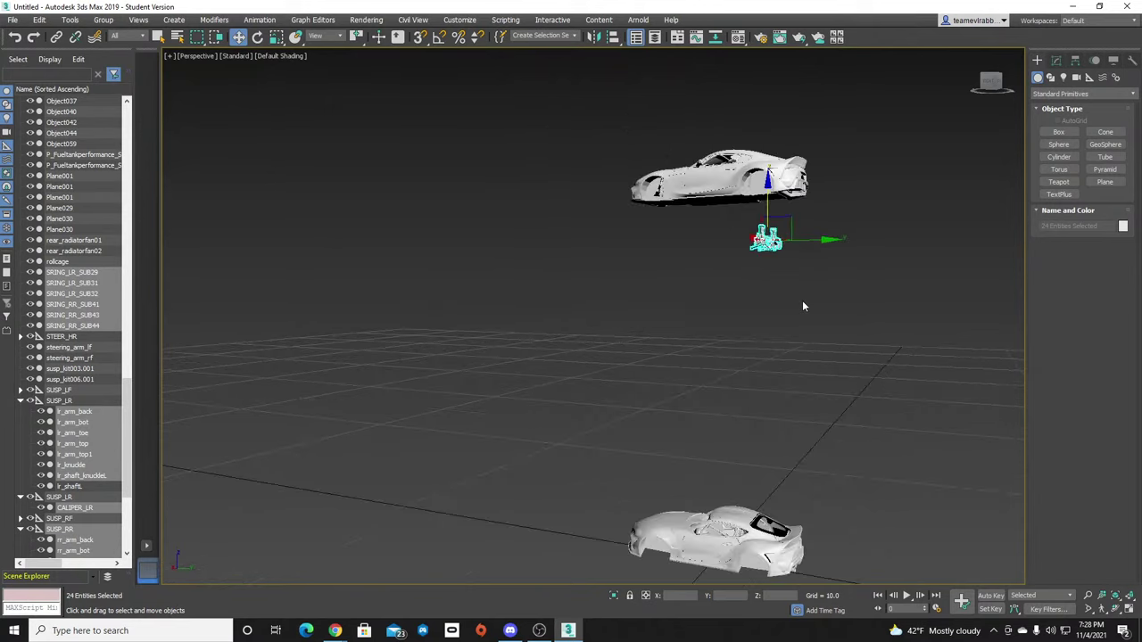
Lower the selected rear suspension to the car below and into its rear wheel arch.
{"action": "left_click_drag", "start_coordinate": [769, 196], "coordinate": [769, 504]}
{"action": "scroll", "coordinate": [771, 523], "scroll_direction": "up", "scroll_amount": 5}
{"action": "middle_click_drag", "start_coordinate": [771, 523], "coordinate": [834, 209]}
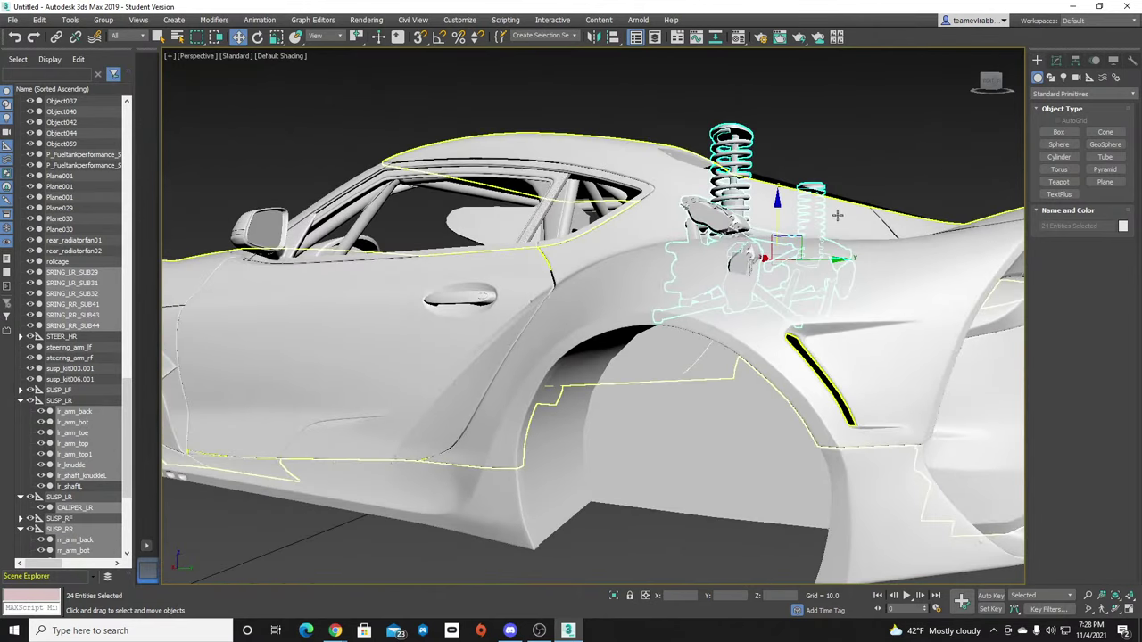
{"action": "left_click", "coordinate": [991, 85]}
{"action": "middle_click_drag", "start_coordinate": [740, 303], "coordinate": [535, 209]}
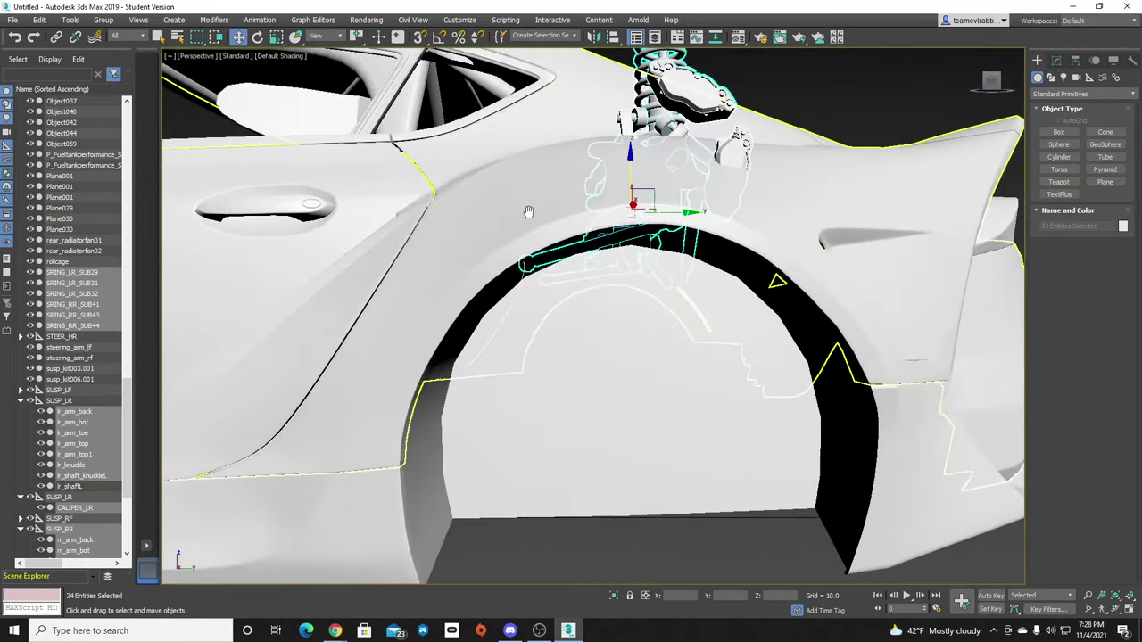
{"action": "scroll", "coordinate": [537, 198], "scroll_direction": "down", "scroll_amount": 3}
{"action": "left_click_drag", "start_coordinate": [557, 169], "coordinate": [558, 319]}
Undo the vertical moves of the rear suspension back to its place in the raised car.
{"action": "key", "text": "ctrl+z"}
{"action": "key", "text": "ctrl+z"}
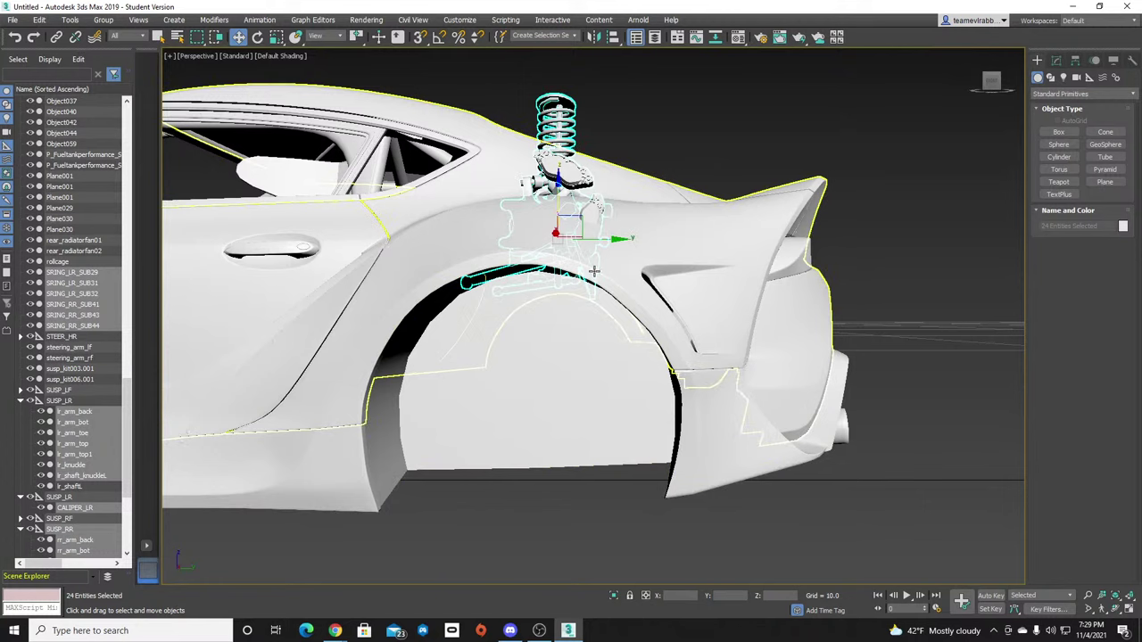
{"action": "scroll", "coordinate": [656, 189], "scroll_direction": "down", "scroll_amount": 4}
{"action": "middle_click_drag", "start_coordinate": [656, 190], "coordinate": [640, 319]}
{"action": "scroll", "coordinate": [639, 319], "scroll_direction": "down", "scroll_amount": 4}
{"action": "middle_click_drag", "start_coordinate": [626, 125], "coordinate": [631, 451]}
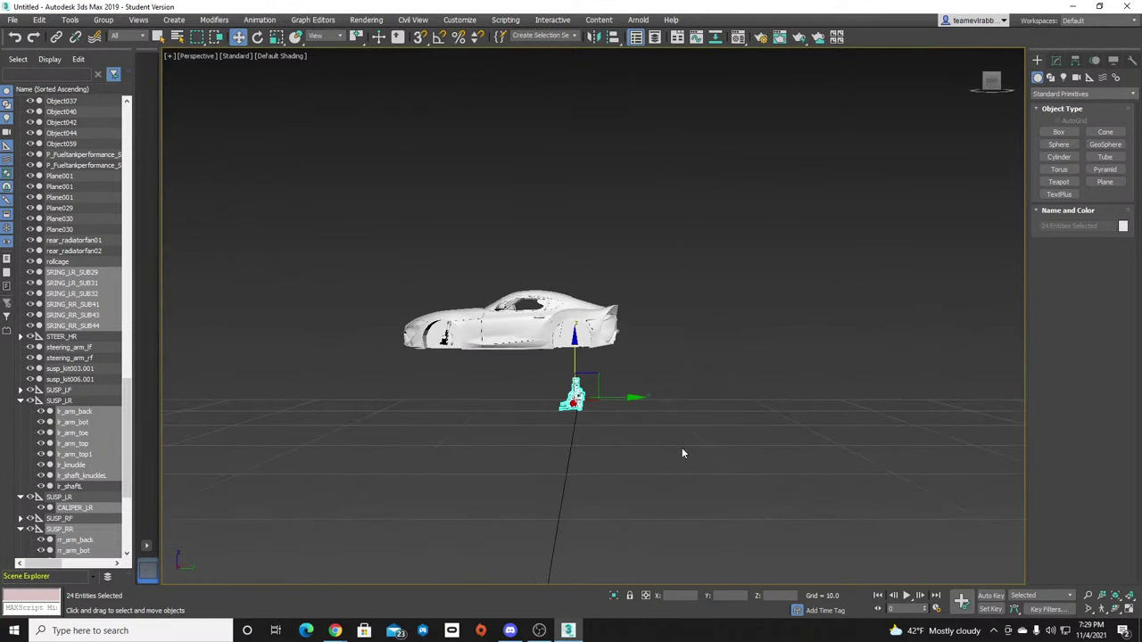
{"action": "key", "text": "ctrl+z"}
Clear the selection and select the left-rear caliper CALIPER_LR in the raised car's wheel arch.
{"action": "left_click", "coordinate": [675, 447]}
{"action": "left_click", "coordinate": [578, 337]}
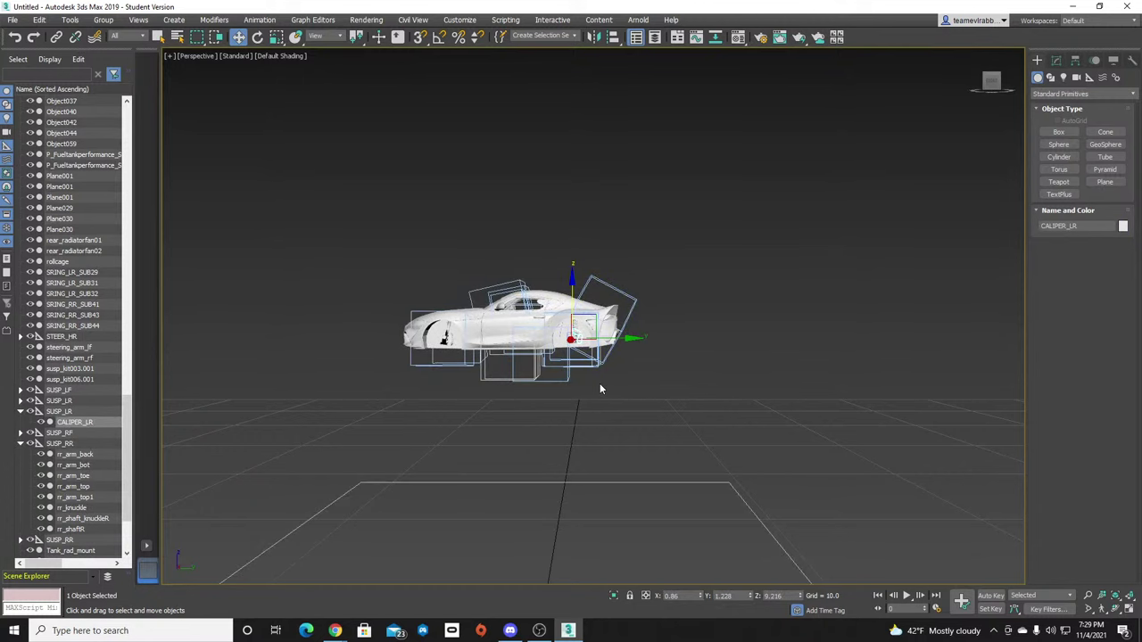
{"action": "scroll", "coordinate": [600, 388], "scroll_direction": "up", "scroll_amount": 5}
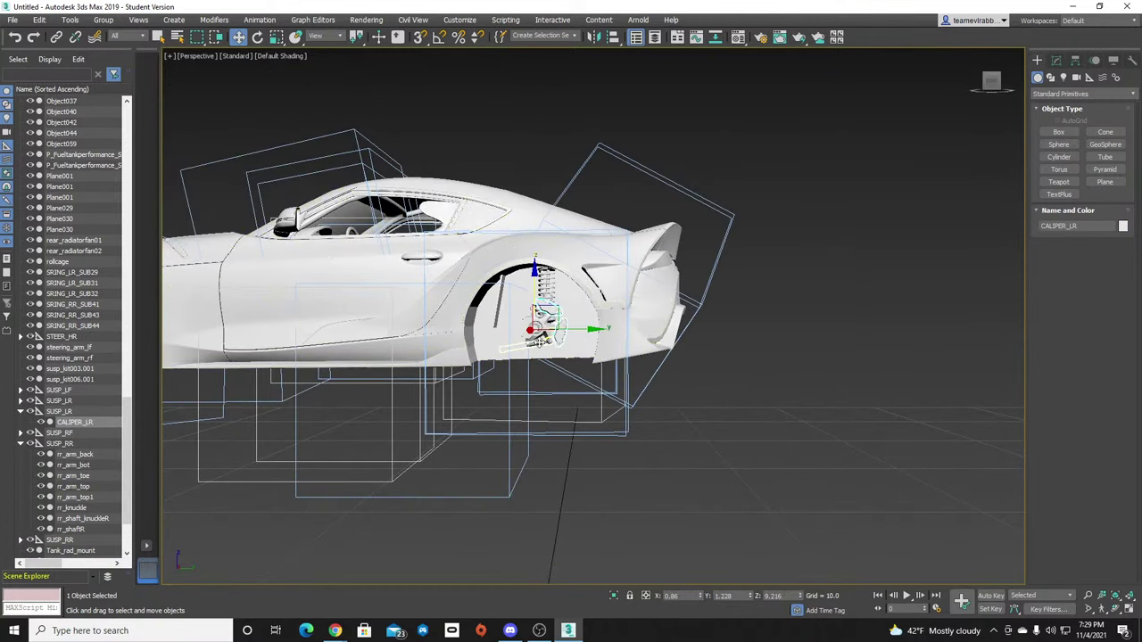
{"action": "left_click", "coordinate": [78, 423]}
Try selecting both SUSP_LR helpers together with all of their child parts.
{"action": "double_click", "coordinate": [74, 403]}
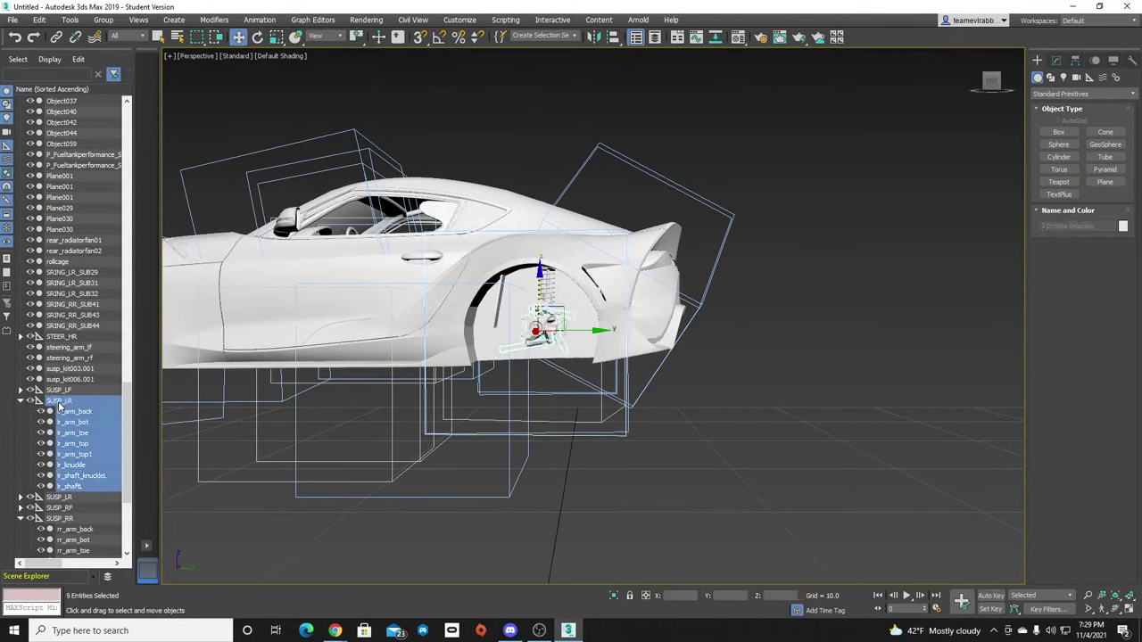
{"action": "double_click", "coordinate": [62, 503]}
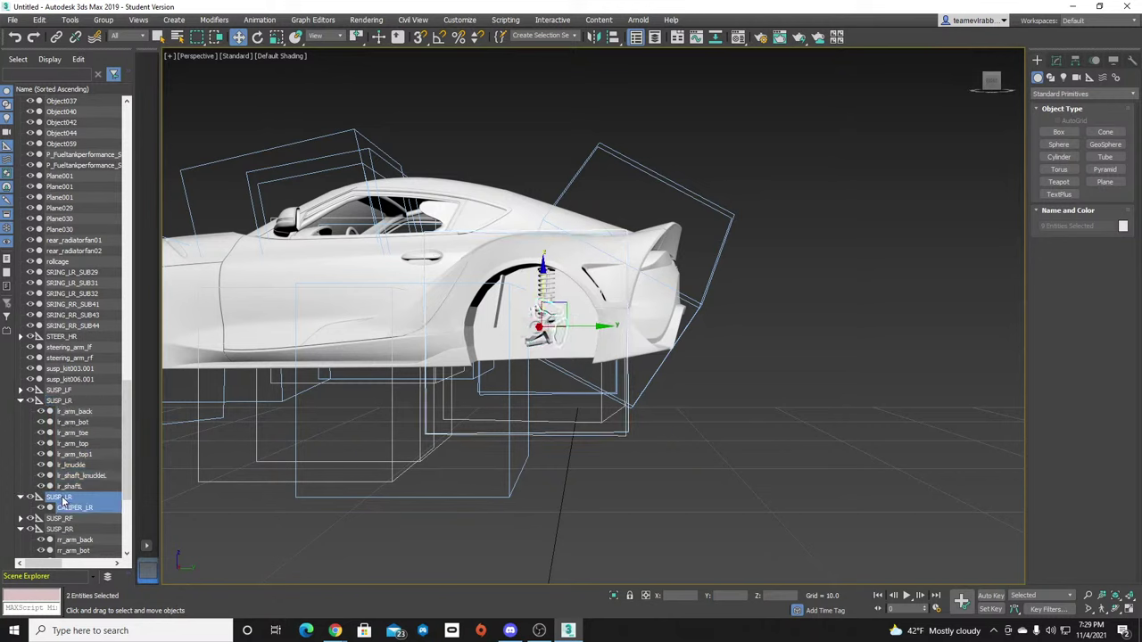
{"action": "left_click", "coordinate": [68, 403]}
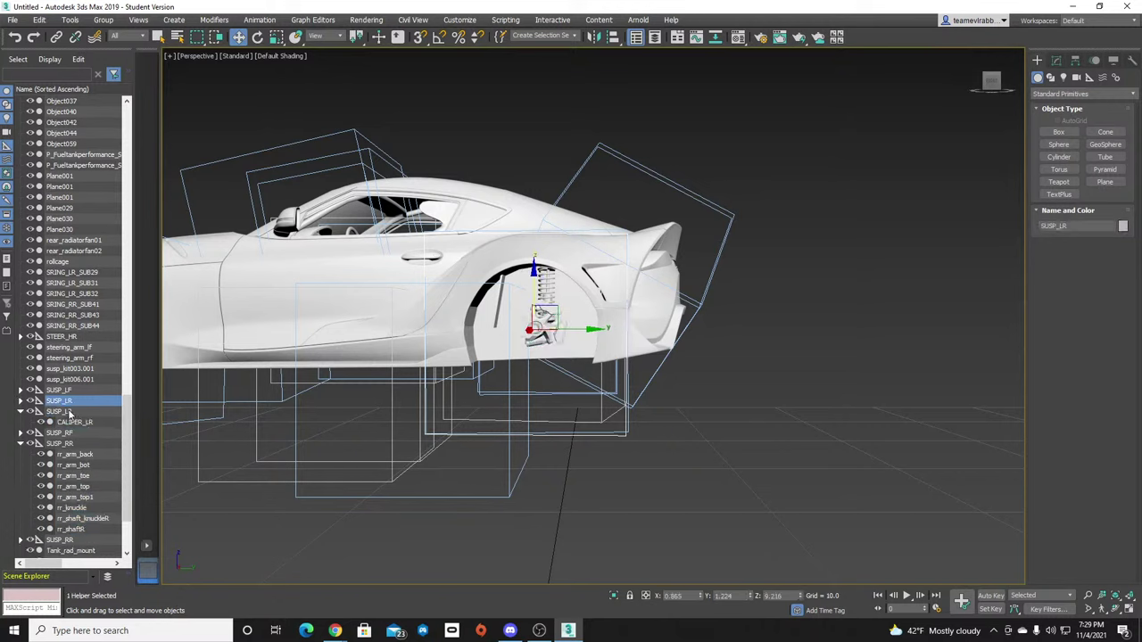
{"action": "double_click", "coordinate": [71, 404]}
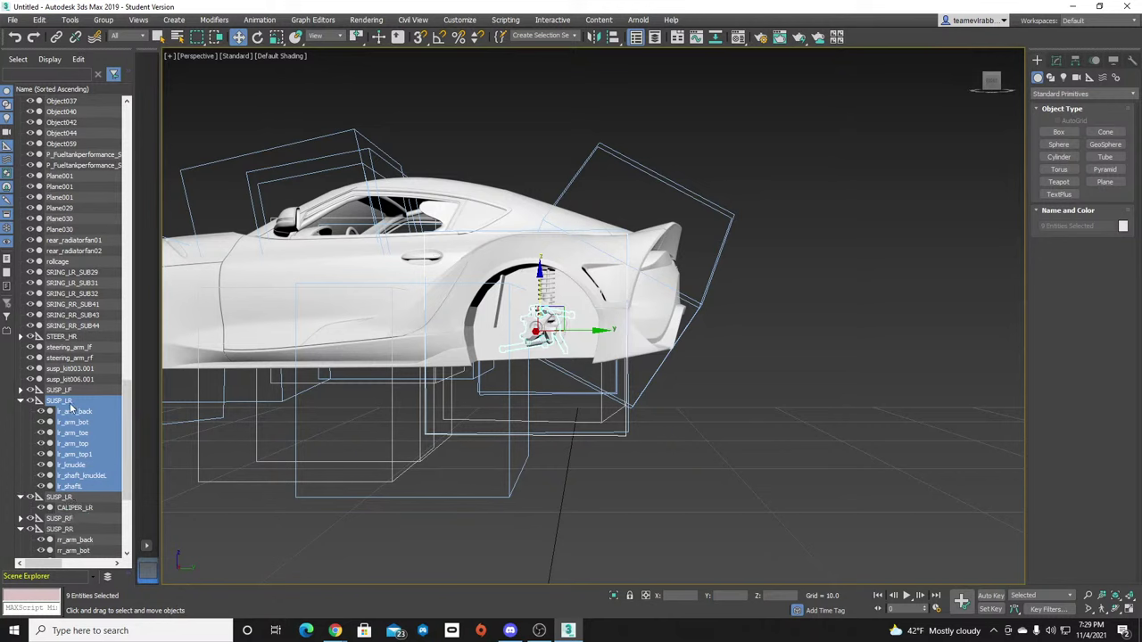
{"action": "left_click", "coordinate": [60, 497], "text": "ctrl"}
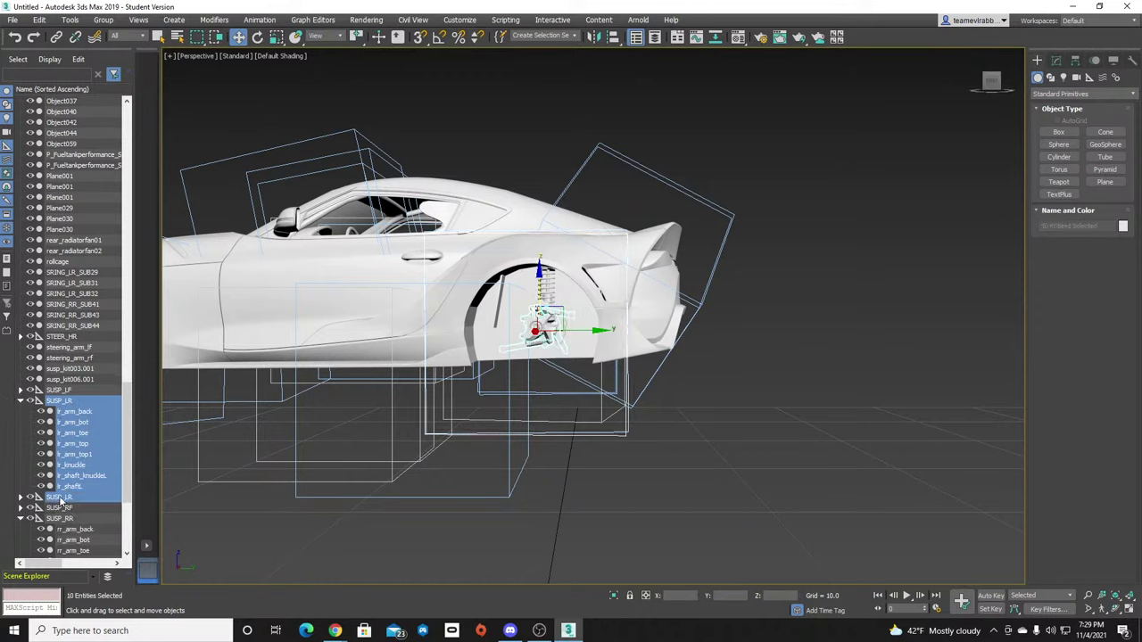
Select the SUSP_LR helper holding CALIPER_LR and add the other SUSP_LR helper with all its arms, knuckle and shafts.
{"action": "double_click", "coordinate": [72, 499]}
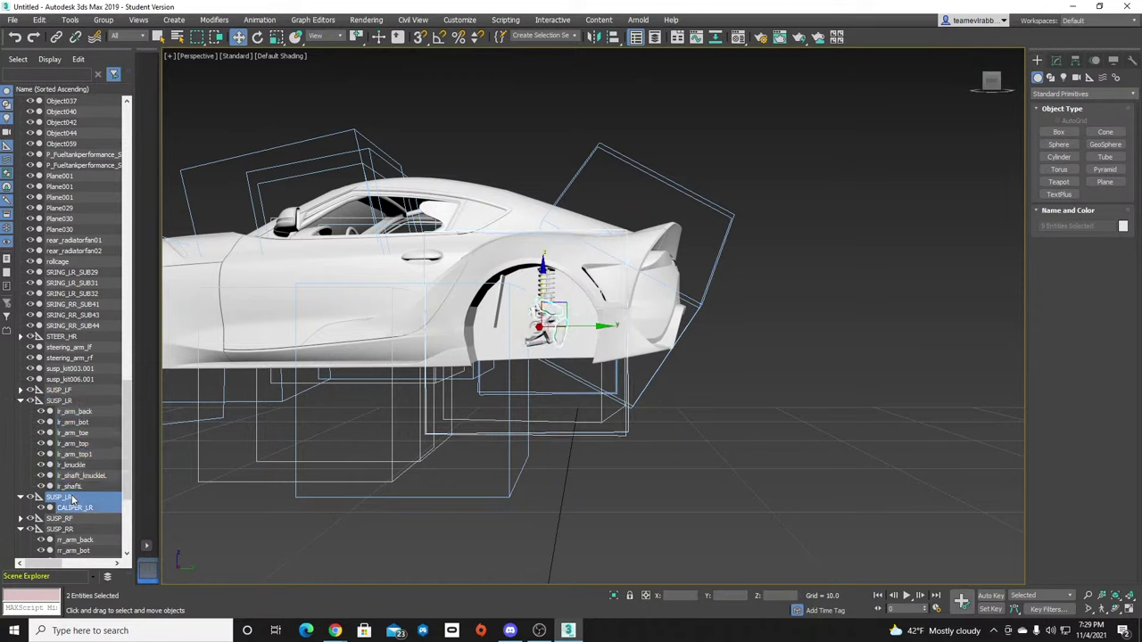
{"action": "left_click", "coordinate": [69, 413], "text": "ctrl"}
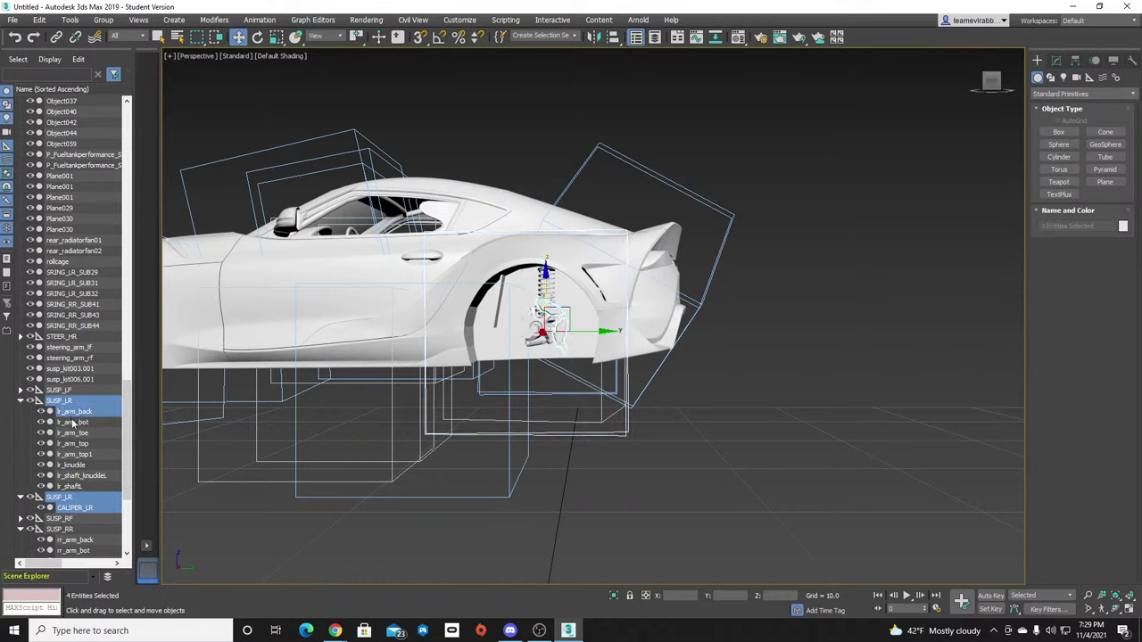
{"action": "left_click", "coordinate": [72, 423], "text": "ctrl"}
{"action": "left_click", "coordinate": [77, 444], "text": "ctrl"}
{"action": "left_click", "coordinate": [78, 434], "text": "ctrl"}
{"action": "left_click", "coordinate": [79, 444], "text": "ctrl"}
{"action": "left_click_drag", "start_coordinate": [81, 454], "coordinate": [85, 495], "text": "ctrl"}
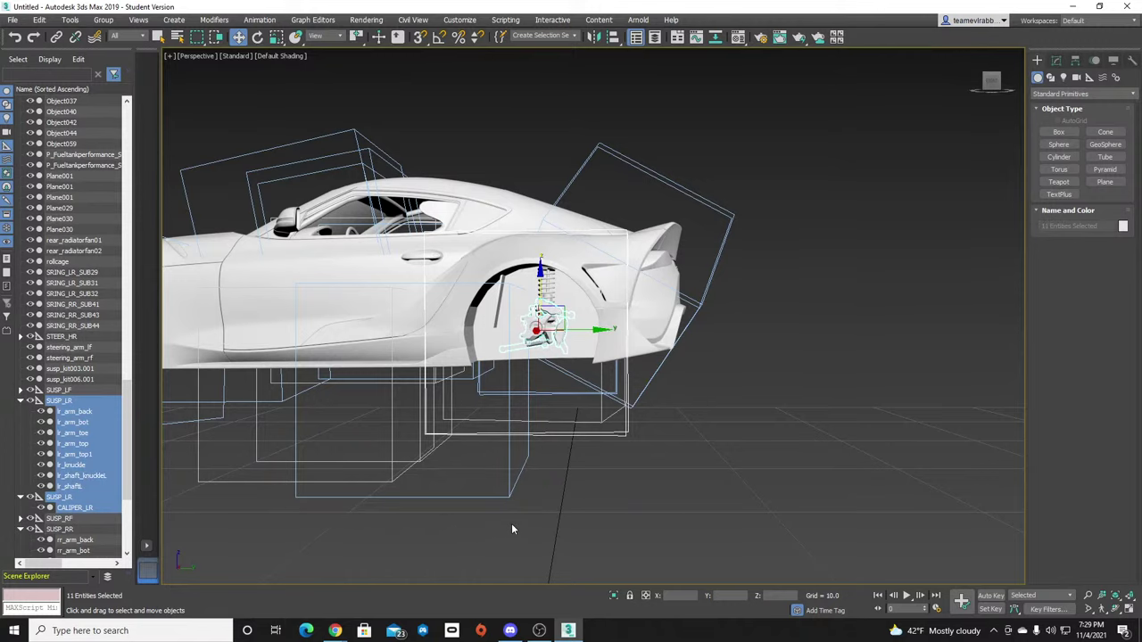
Add the left-rear spring parts SRING_LR_SUB29 and SRING_LR_SUB31 of the raised car to the selection.
{"action": "scroll", "coordinate": [444, 454], "scroll_direction": "down", "scroll_amount": 2}
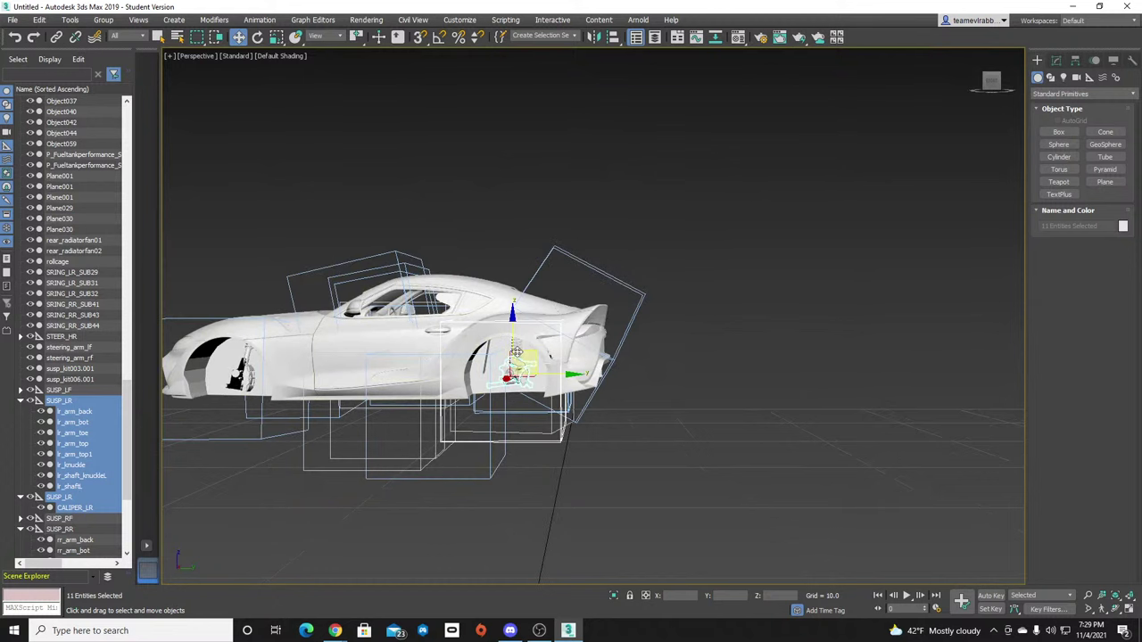
{"action": "scroll", "coordinate": [519, 354], "scroll_direction": "up", "scroll_amount": 4}
{"action": "left_click", "coordinate": [517, 402], "text": "ctrl"}
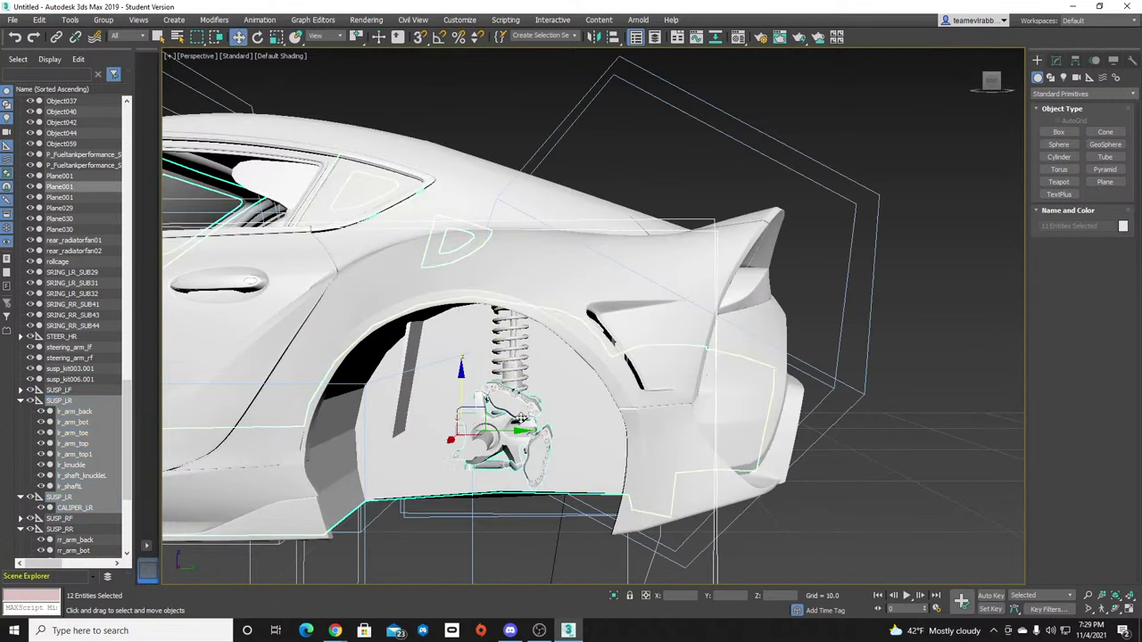
{"action": "left_click", "coordinate": [512, 343], "text": "ctrl"}
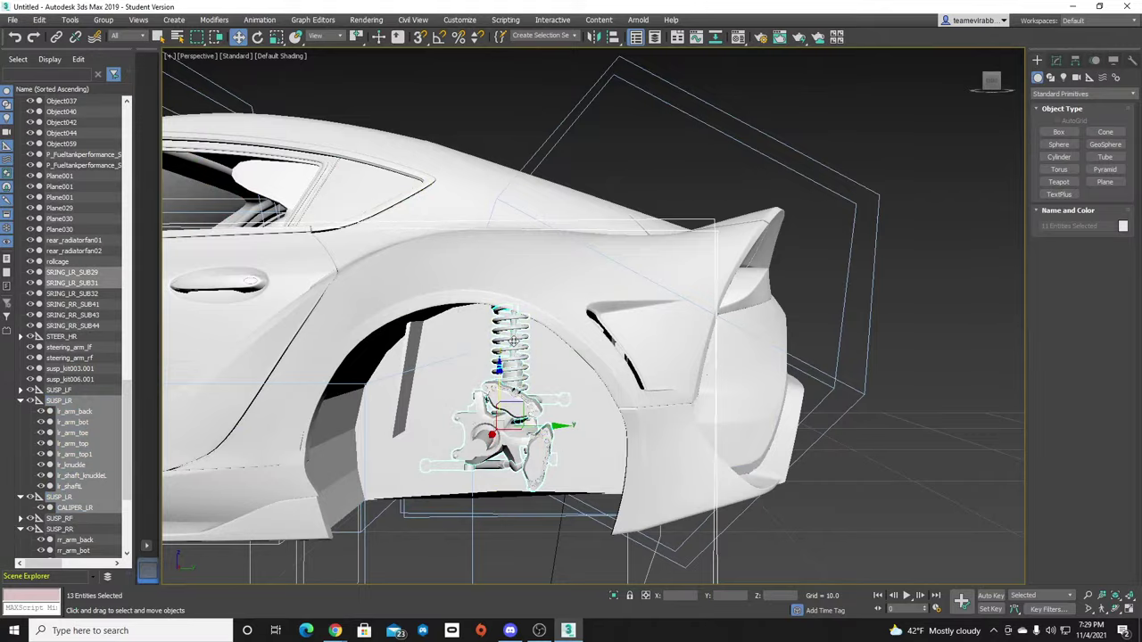
Add the SUSP_RR helper with all its arms, knuckle and shafts to the selection.
{"action": "left_click_drag", "start_coordinate": [991, 82], "coordinate": [233, 170]}
{"action": "scroll", "coordinate": [796, 295], "scroll_direction": "down", "scroll_amount": 5}
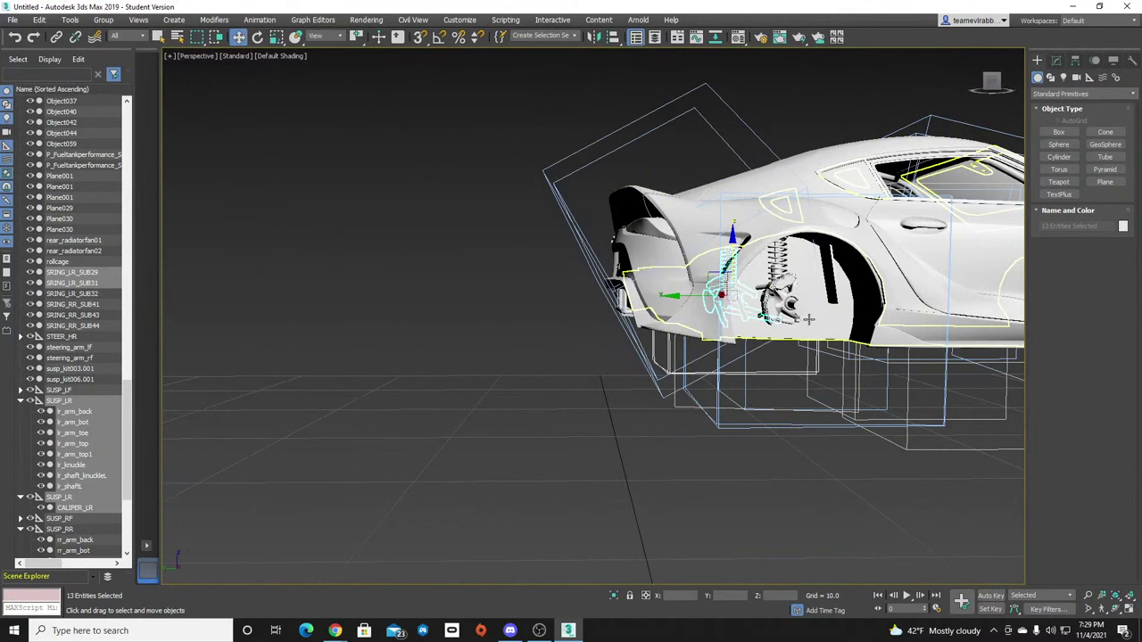
{"action": "scroll", "coordinate": [76, 461], "scroll_direction": "down", "scroll_amount": 3}
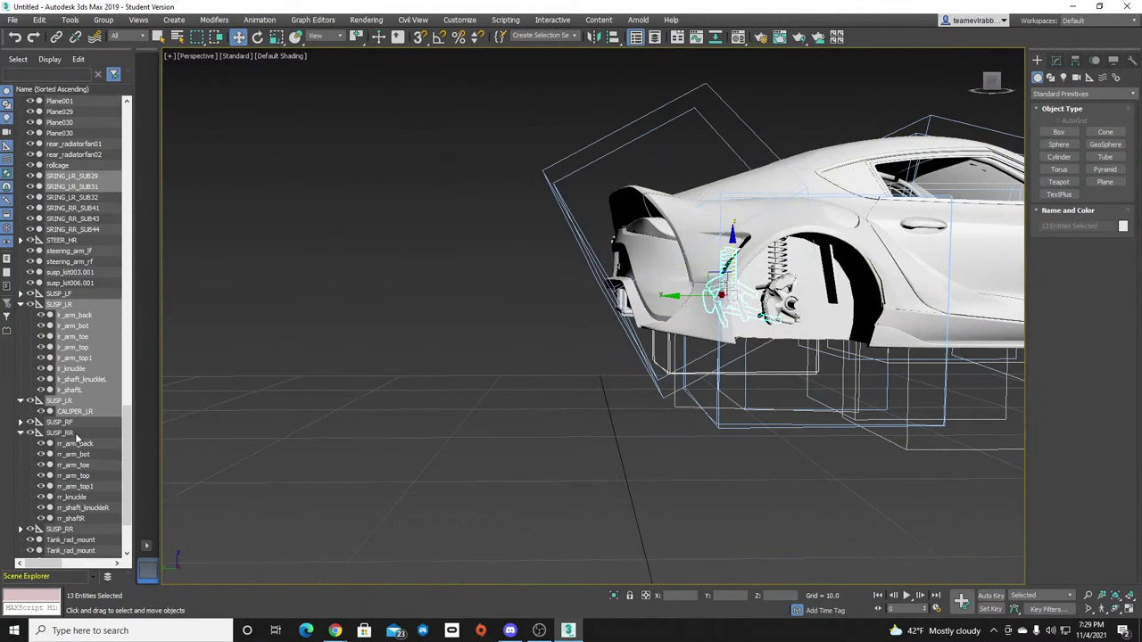
{"action": "left_click", "coordinate": [75, 434], "text": "ctrl"}
{"action": "left_click", "coordinate": [74, 454], "text": "ctrl"}
{"action": "left_click", "coordinate": [75, 443], "text": "ctrl"}
{"action": "left_click", "coordinate": [75, 476], "text": "ctrl"}
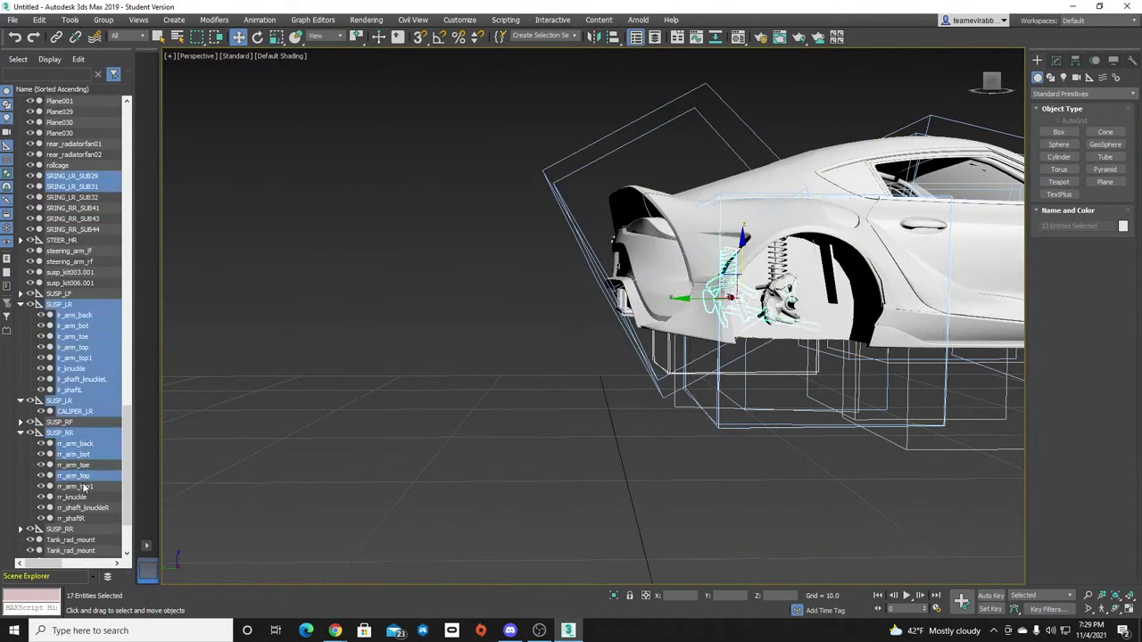
{"action": "left_click", "coordinate": [83, 486], "text": "ctrl"}
{"action": "left_click", "coordinate": [84, 497], "text": "ctrl"}
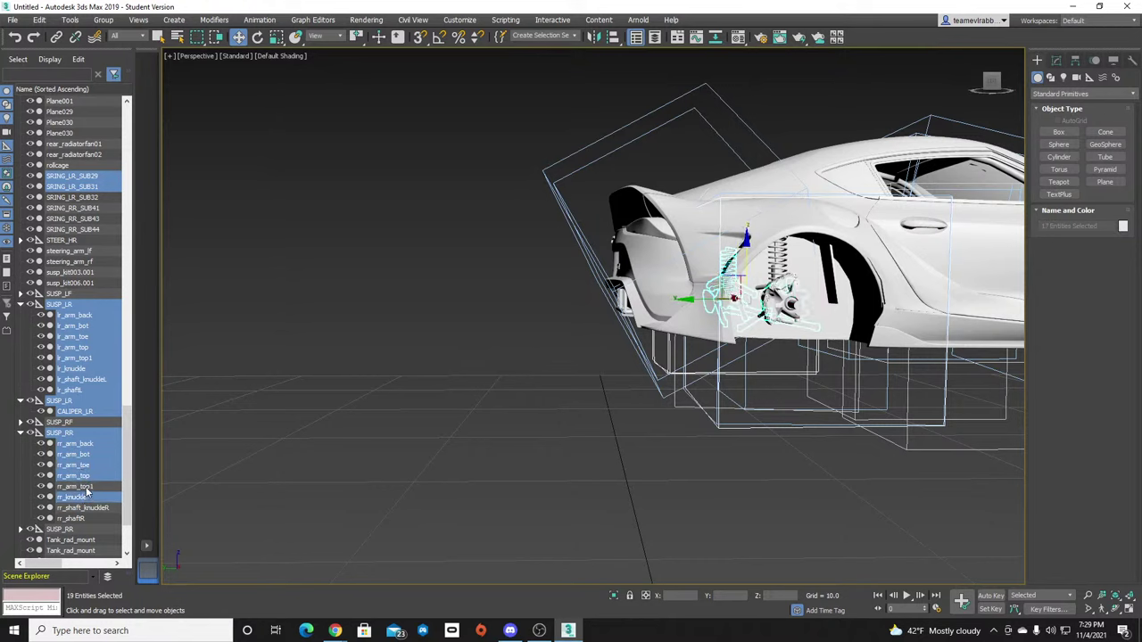
{"action": "left_click", "coordinate": [85, 507], "text": "ctrl"}
{"action": "left_click", "coordinate": [75, 518], "text": "ctrl"}
Add the other SUSP_RR helper with CALIPER_RR and the springs SRING_RR_SUB41 and SRING_RR_SUB43 to the selection.
{"action": "left_click", "coordinate": [72, 530], "text": "ctrl"}
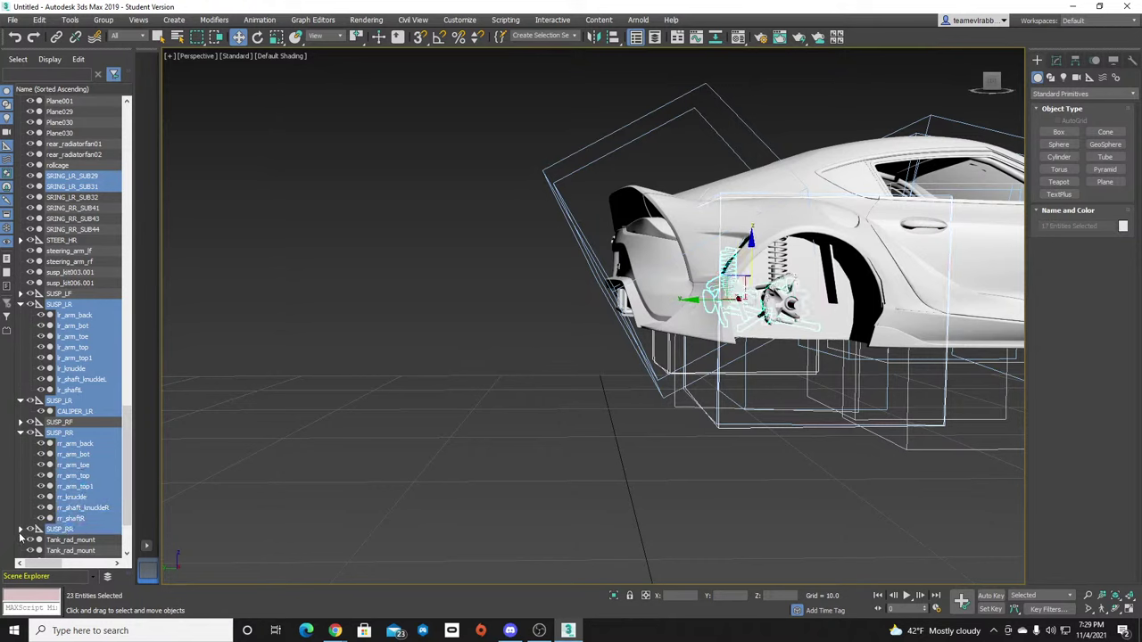
{"action": "left_click", "coordinate": [63, 541], "text": "ctrl"}
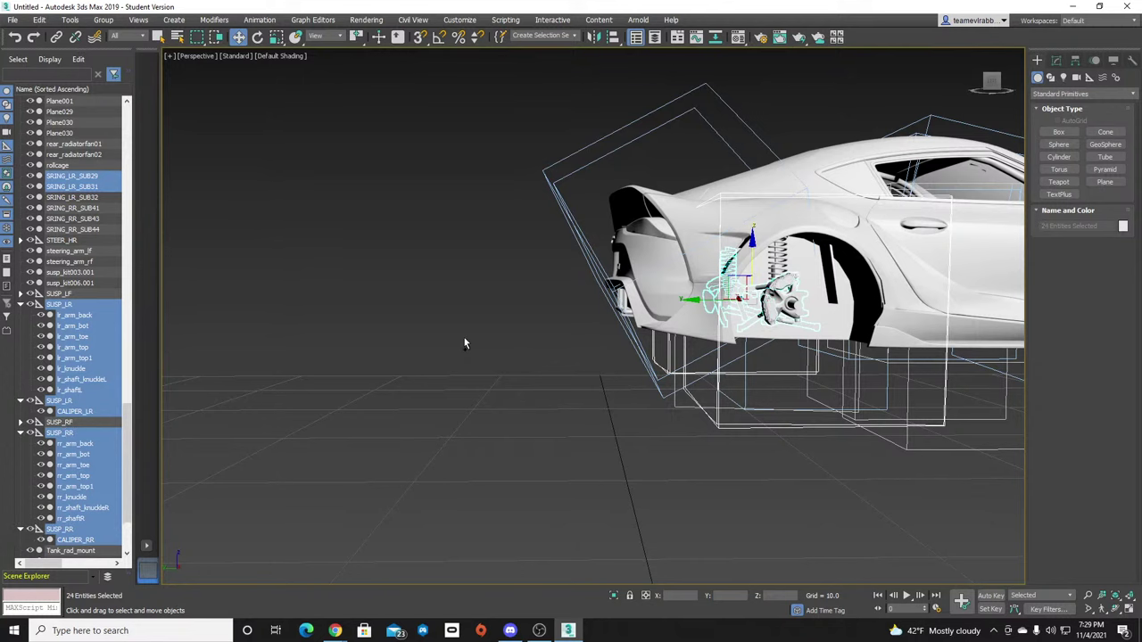
{"action": "left_click", "coordinate": [783, 267], "text": "ctrl"}
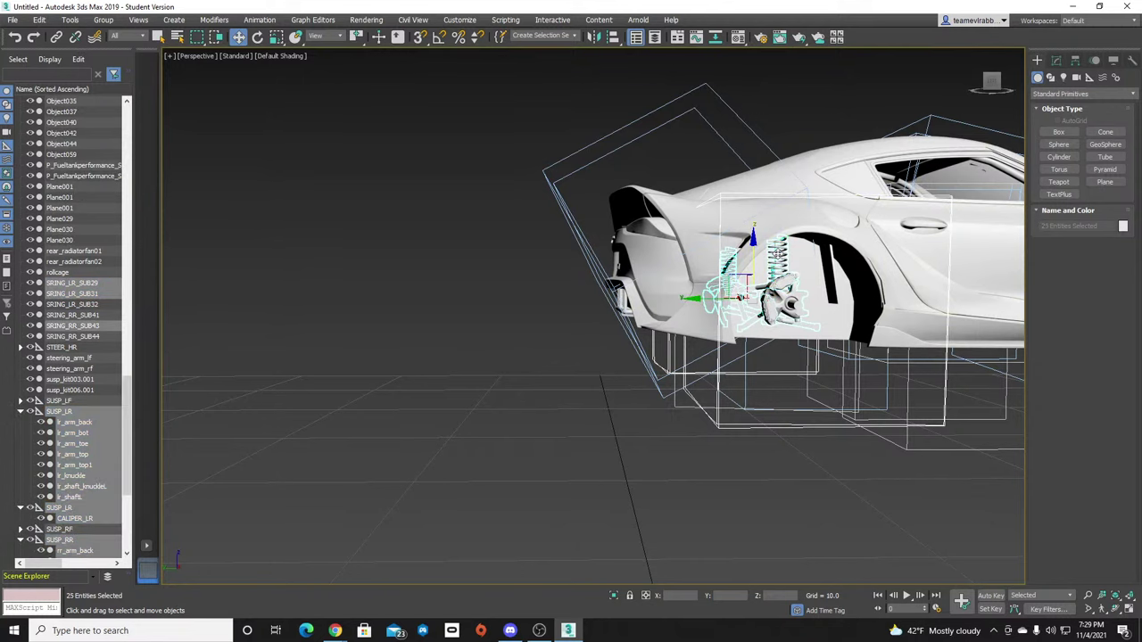
{"action": "left_click", "coordinate": [727, 276], "text": "ctrl"}
Try moving the selected rear suspension straight down out of the raised car.
{"action": "left_click_drag", "start_coordinate": [752, 236], "coordinate": [765, 466]}
{"action": "middle_click_drag", "start_coordinate": [765, 466], "coordinate": [723, 446]}
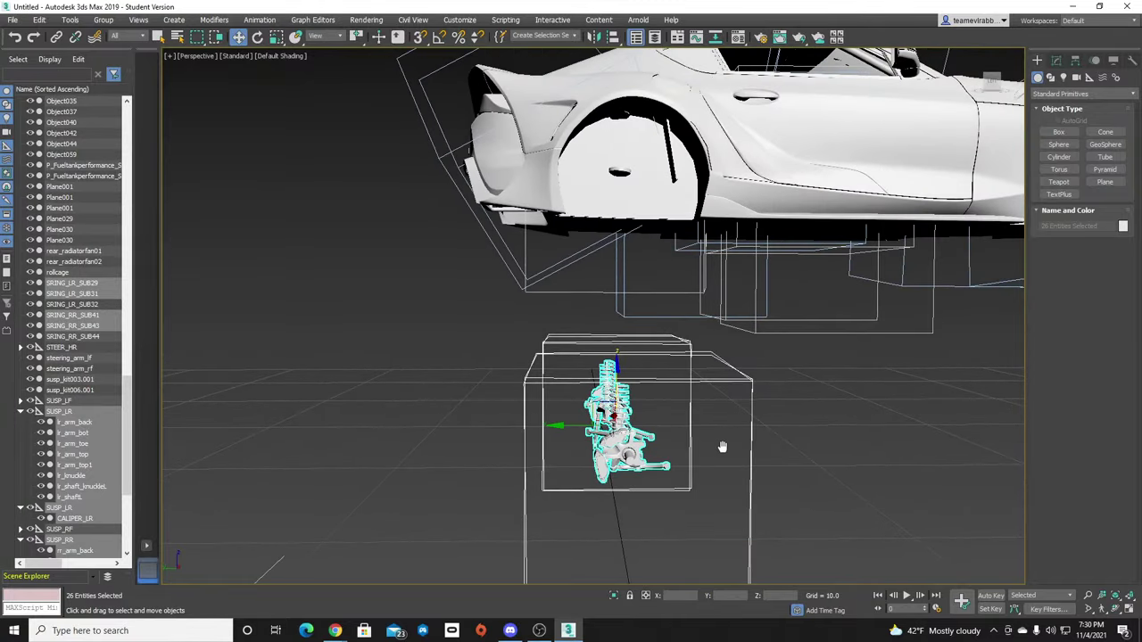
{"action": "key", "text": "ctrl+z"}
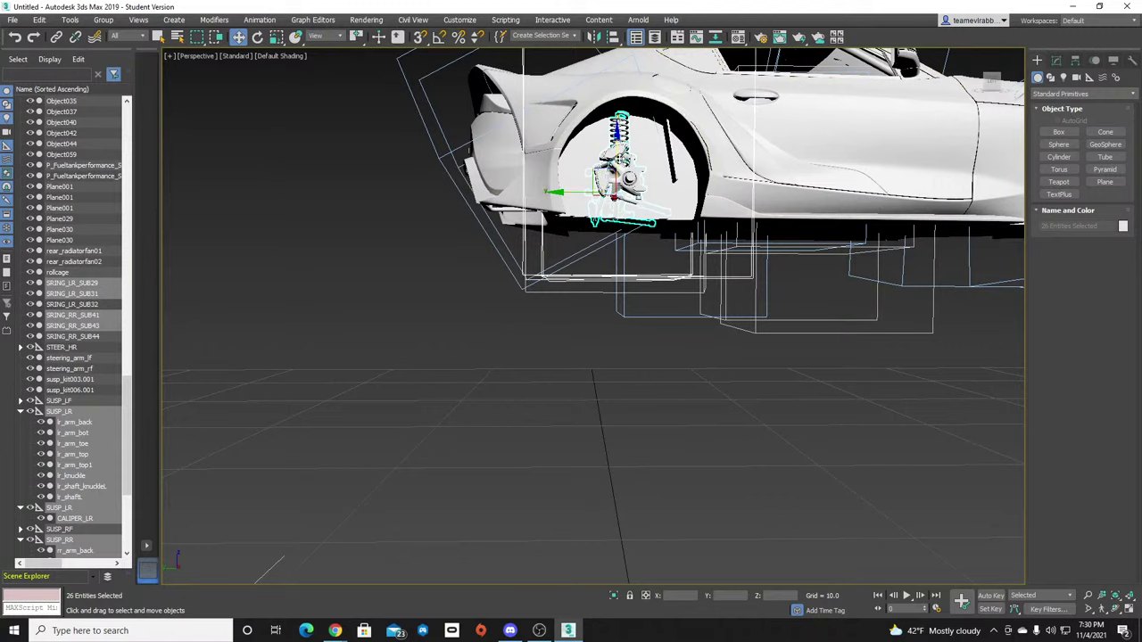
Move the complete rear suspension vertically down, clear of the raised car and towards the first car.
{"action": "left_click_drag", "start_coordinate": [618, 141], "coordinate": [666, 520]}
{"action": "middle_click_drag", "start_coordinate": [689, 548], "coordinate": [741, 320]}
{"action": "left_click", "coordinate": [988, 90]}
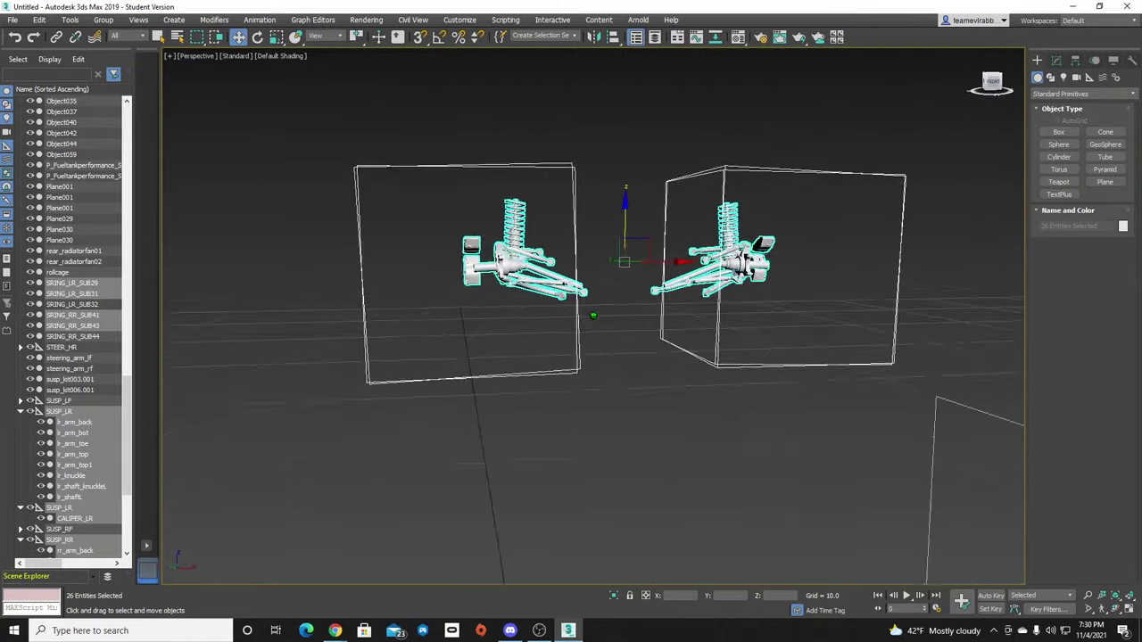
{"action": "left_click_drag", "start_coordinate": [988, 87], "coordinate": [894, 85]}
{"action": "middle_click_drag", "start_coordinate": [567, 259], "coordinate": [679, 248], "text": "alt"}
{"action": "left_click", "coordinate": [994, 82]}
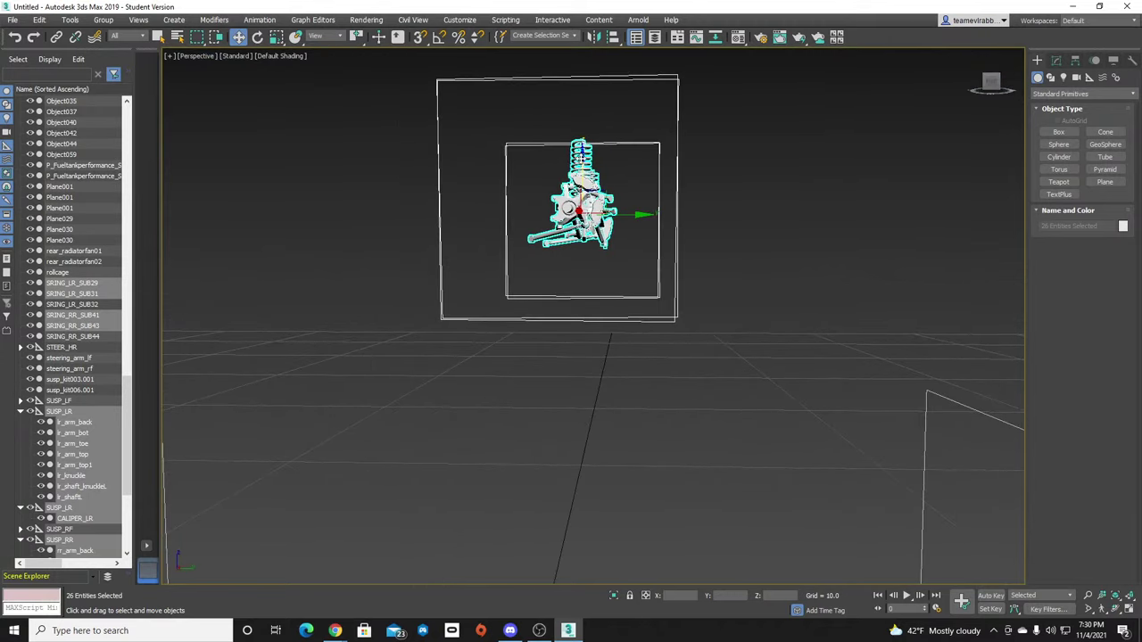
{"action": "left_click_drag", "start_coordinate": [583, 160], "coordinate": [582, 486]}
{"action": "scroll", "coordinate": [584, 487], "scroll_direction": "down", "scroll_amount": 3}
{"action": "middle_click_drag", "start_coordinate": [584, 482], "coordinate": [650, 86]}
{"action": "scroll", "coordinate": [656, 225], "scroll_direction": "down", "scroll_amount": 3}
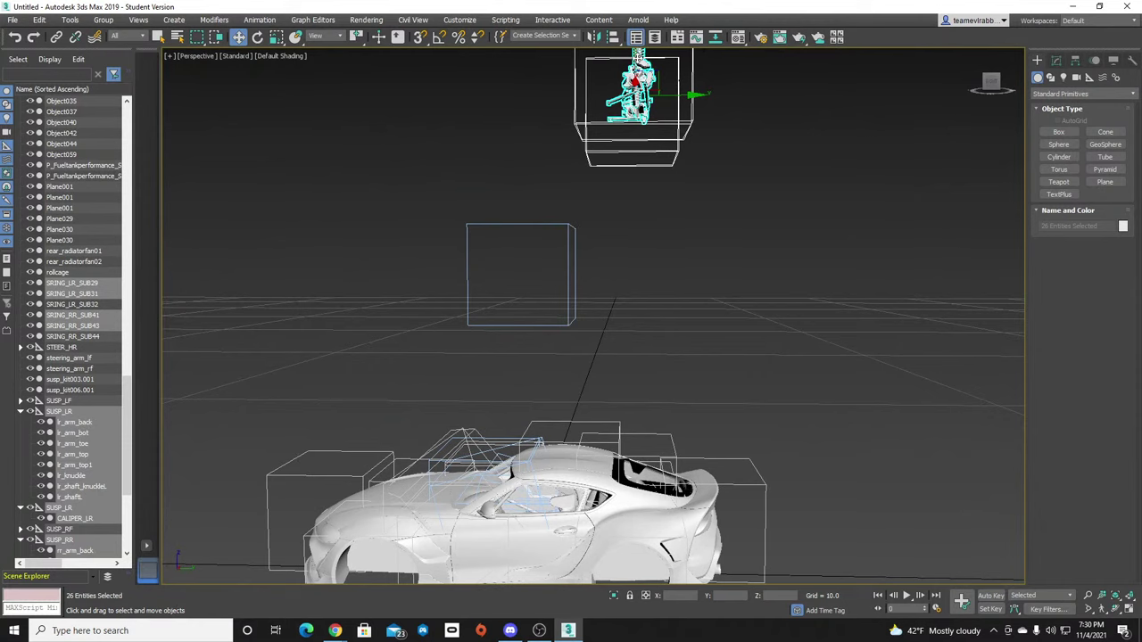
Lower the rear suspension onto the first car and adjust its height to fit inside the rear wheel arches.
{"action": "left_click_drag", "start_coordinate": [639, 55], "coordinate": [642, 529]}
{"action": "middle_click_drag", "start_coordinate": [642, 529], "coordinate": [729, 387]}
{"action": "scroll", "coordinate": [607, 286], "scroll_direction": "up", "scroll_amount": 10}
{"action": "scroll", "coordinate": [730, 387], "scroll_direction": "down", "scroll_amount": 5}
{"action": "left_click_drag", "start_coordinate": [645, 359], "coordinate": [642, 263]}
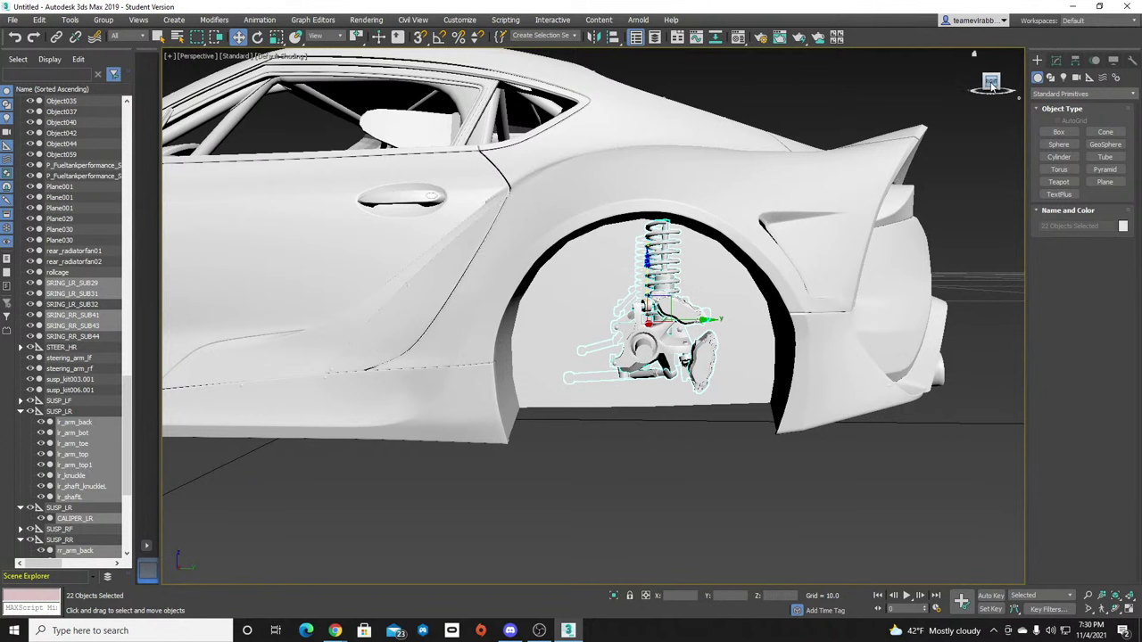
Shift the rear suspension slightly towards the car's front, check it from below and clear the selection.
{"action": "middle_click_drag", "start_coordinate": [781, 333], "coordinate": [710, 301]}
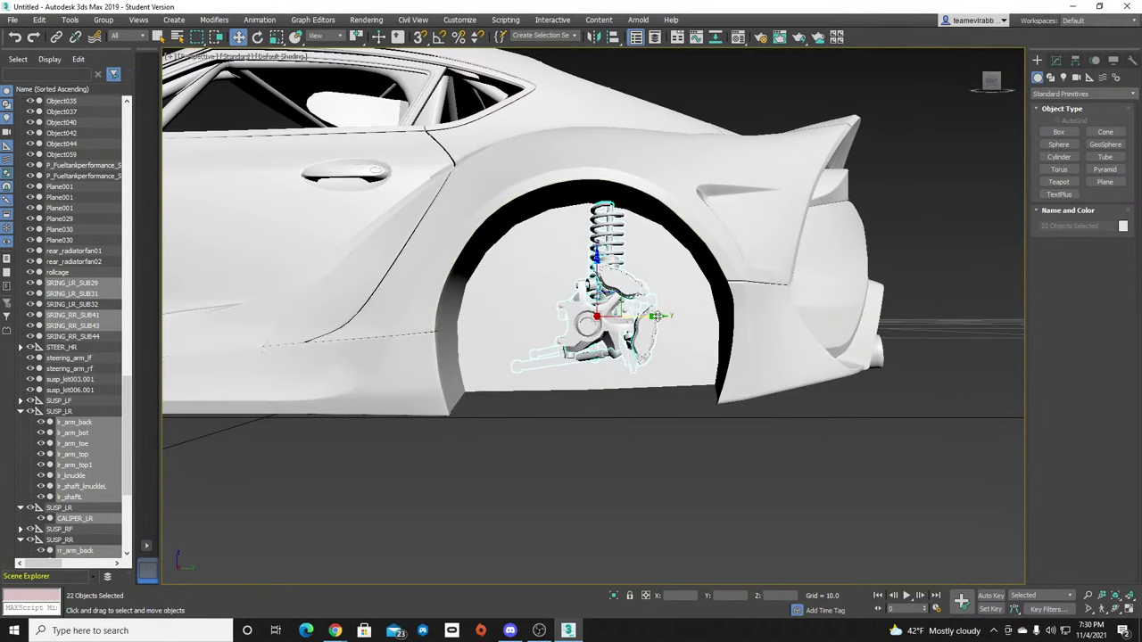
{"action": "left_click_drag", "start_coordinate": [654, 315], "coordinate": [649, 315]}
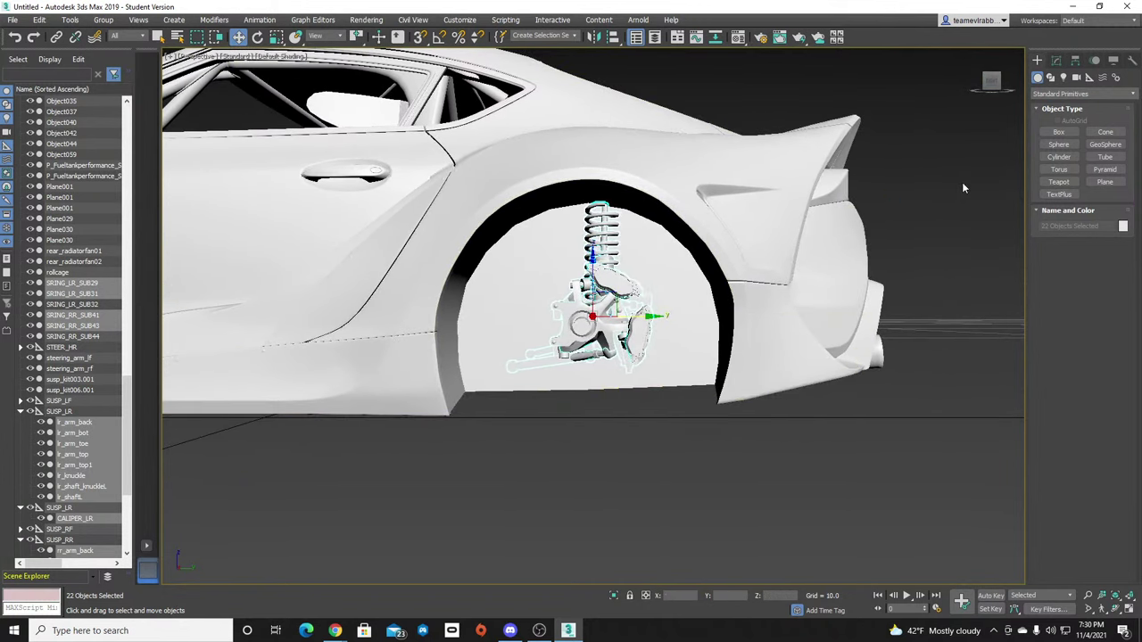
{"action": "left_click", "coordinate": [991, 85]}
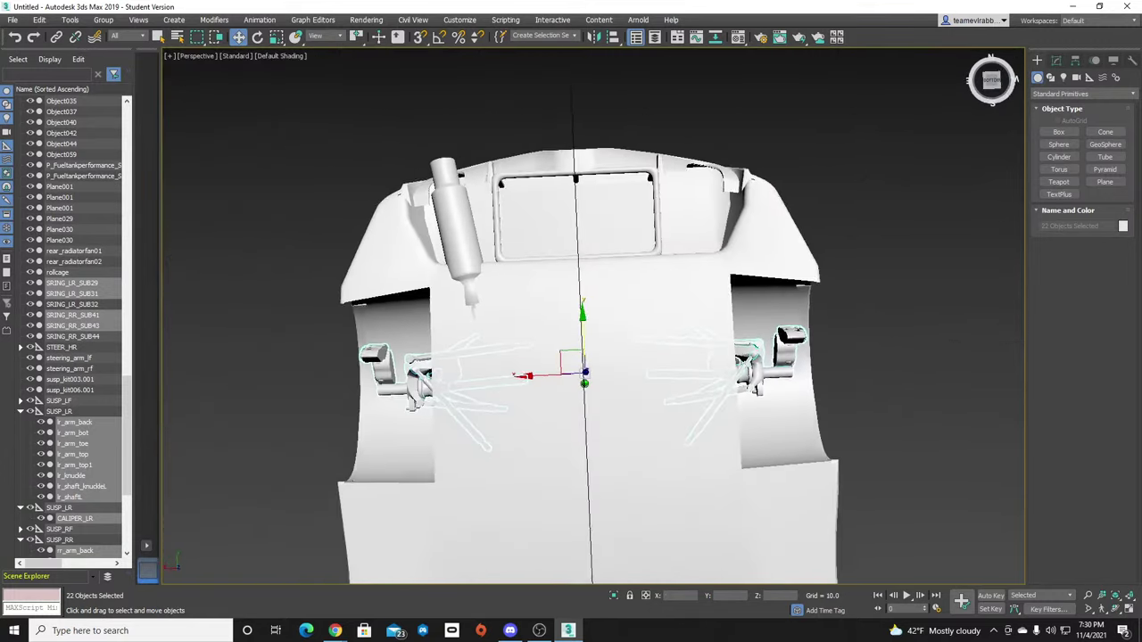
{"action": "mouse_move", "coordinate": [992, 83]}
{"action": "left_mouse_down"}
{"action": "mouse_move", "coordinate": [1006, 82]}
{"action": "mouse_move", "coordinate": [989, 66]}
{"action": "mouse_move", "coordinate": [1046, 129]}
{"action": "left_mouse_up"}
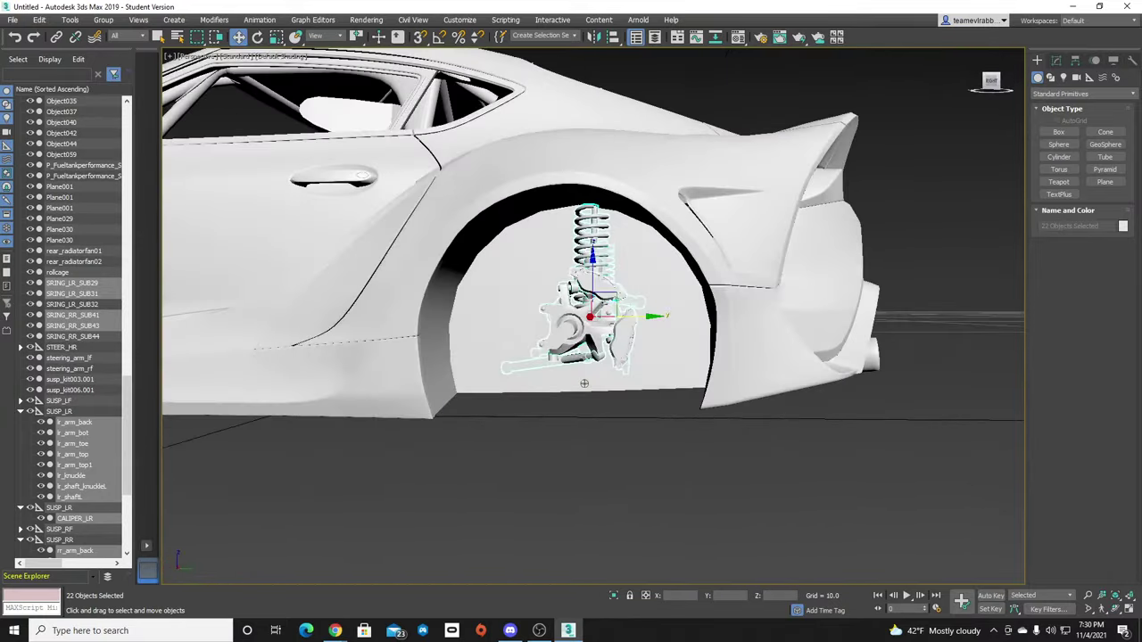
{"action": "left_click", "coordinate": [969, 116]}
{"action": "mouse_move", "coordinate": [992, 83]}
{"action": "left_mouse_down"}
{"action": "mouse_move", "coordinate": [933, 98]}
{"action": "mouse_move", "coordinate": [1000, 85]}
{"action": "mouse_move", "coordinate": [999, 75]}
{"action": "left_mouse_up"}
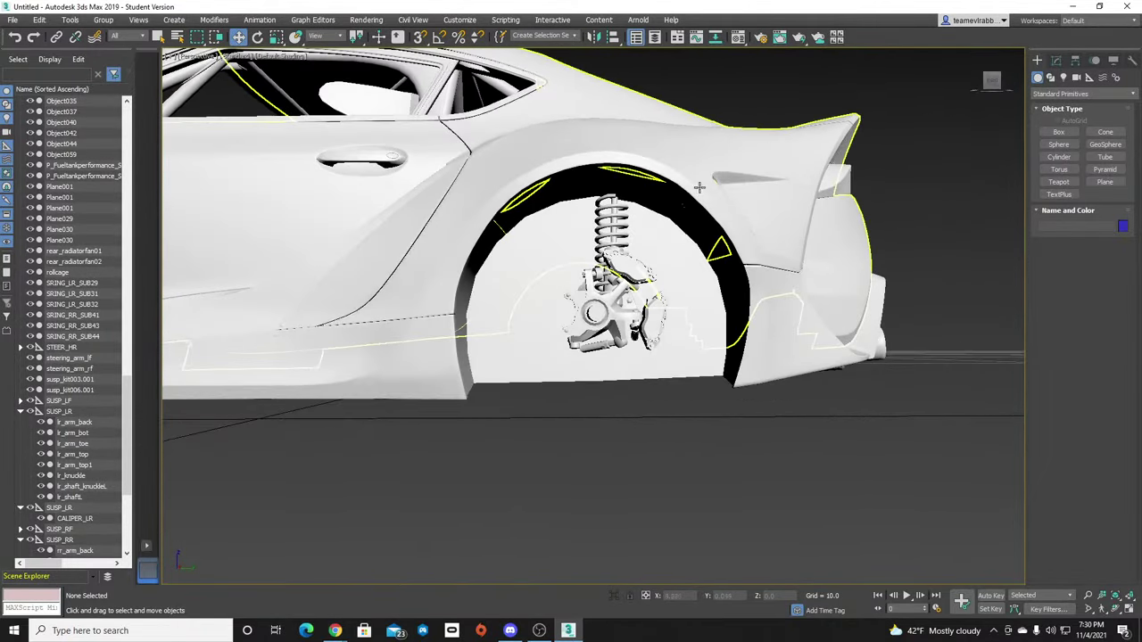
Select the coilover Coilover_Feal_441+_lf and then steering_arm_lf in the raised car's left-front wheel arch.
{"action": "scroll", "coordinate": [701, 187], "scroll_direction": "down", "scroll_amount": 10}
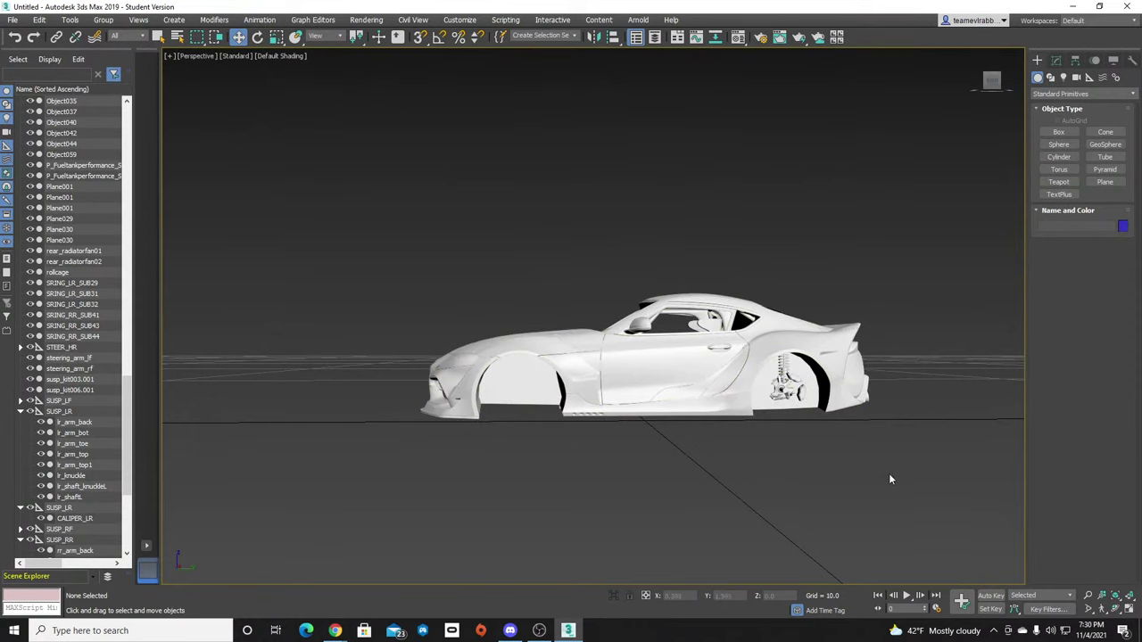
{"action": "middle_click_drag", "start_coordinate": [890, 479], "coordinate": [657, 250], "text": "alt"}
{"action": "scroll", "coordinate": [655, 377], "scroll_direction": "up", "scroll_amount": 10}
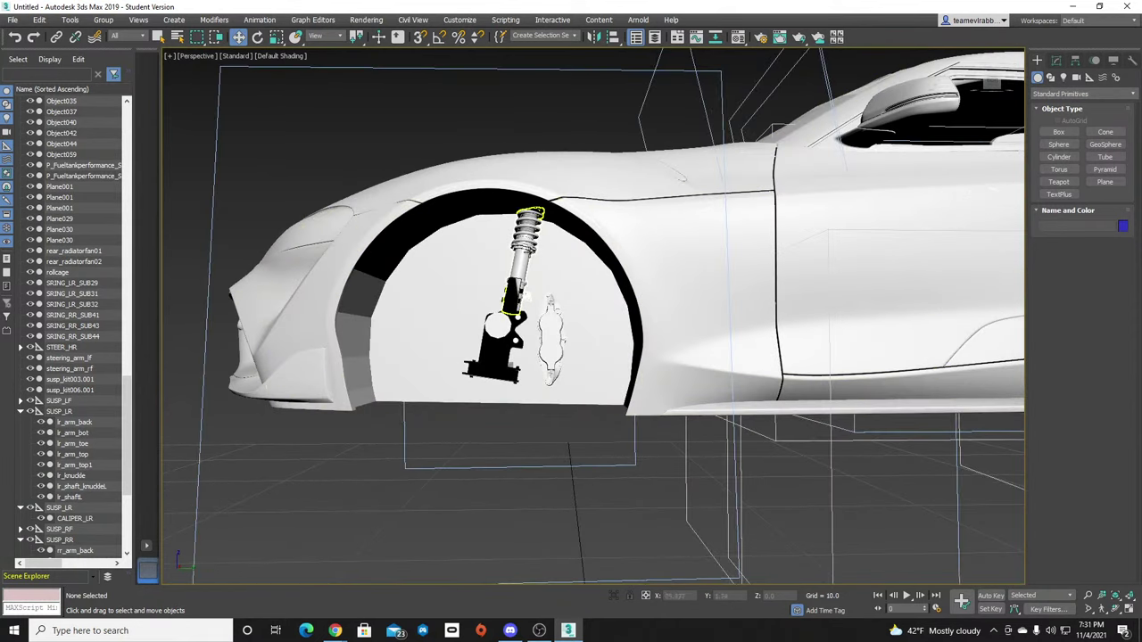
{"action": "left_click", "coordinate": [528, 241]}
{"action": "scroll", "coordinate": [502, 350], "scroll_direction": "down", "scroll_amount": 4}
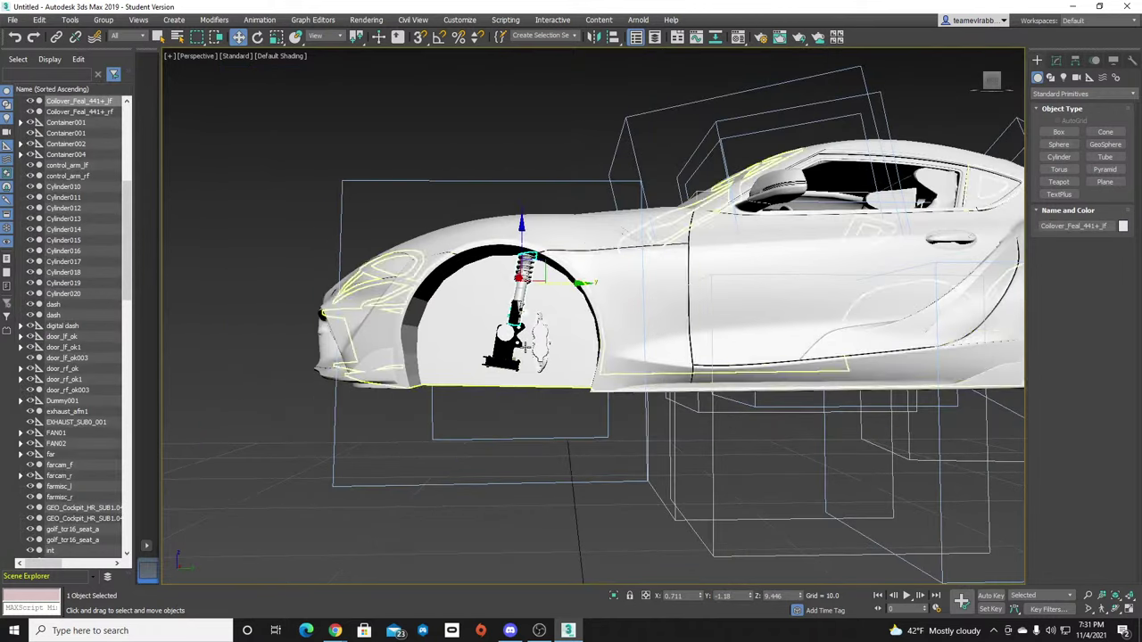
{"action": "left_click_drag", "start_coordinate": [990, 82], "coordinate": [1011, 32]}
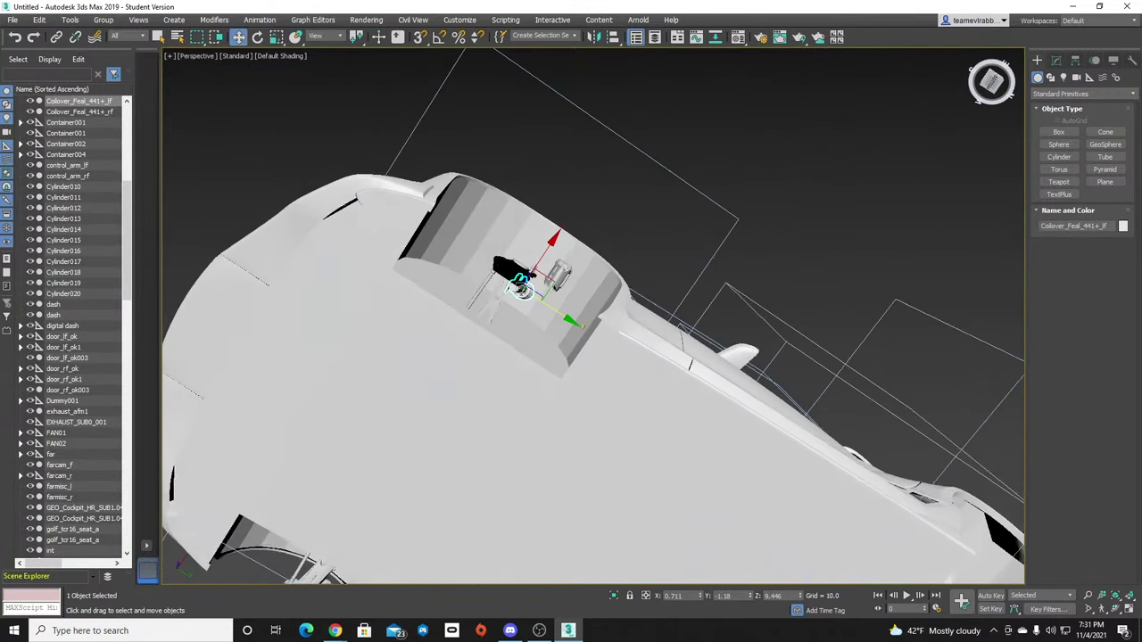
{"action": "left_click", "coordinate": [492, 304]}
{"action": "left_click", "coordinate": [486, 283]}
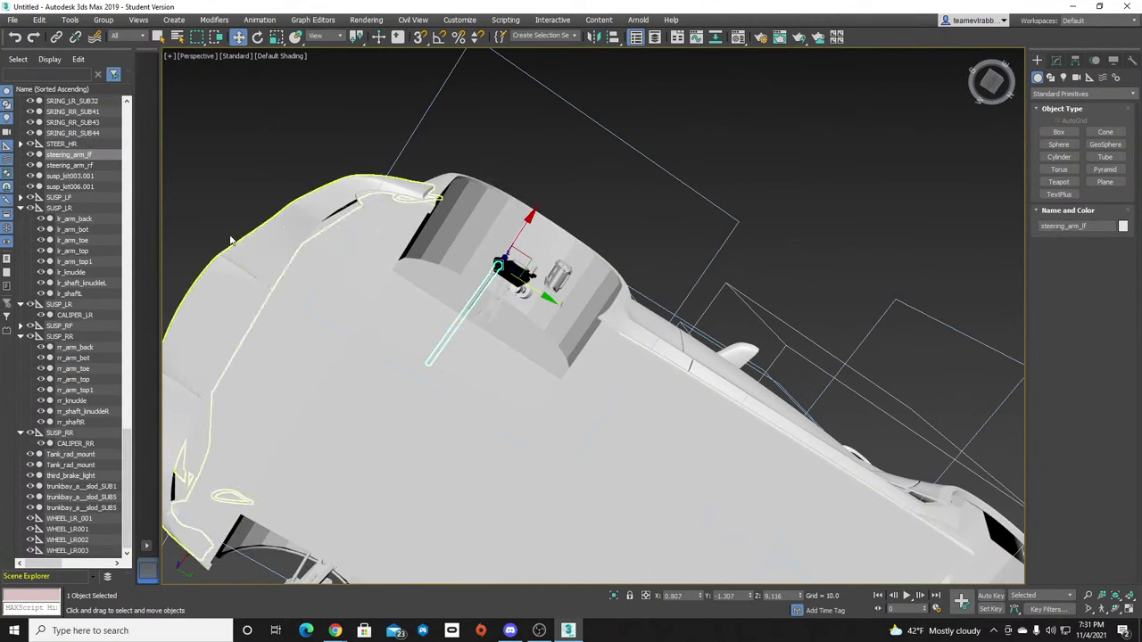
Select steering_arm_lf and steering_arm_rf together in the object list.
{"action": "left_click", "coordinate": [74, 144]}
{"action": "double_click", "coordinate": [75, 145]}
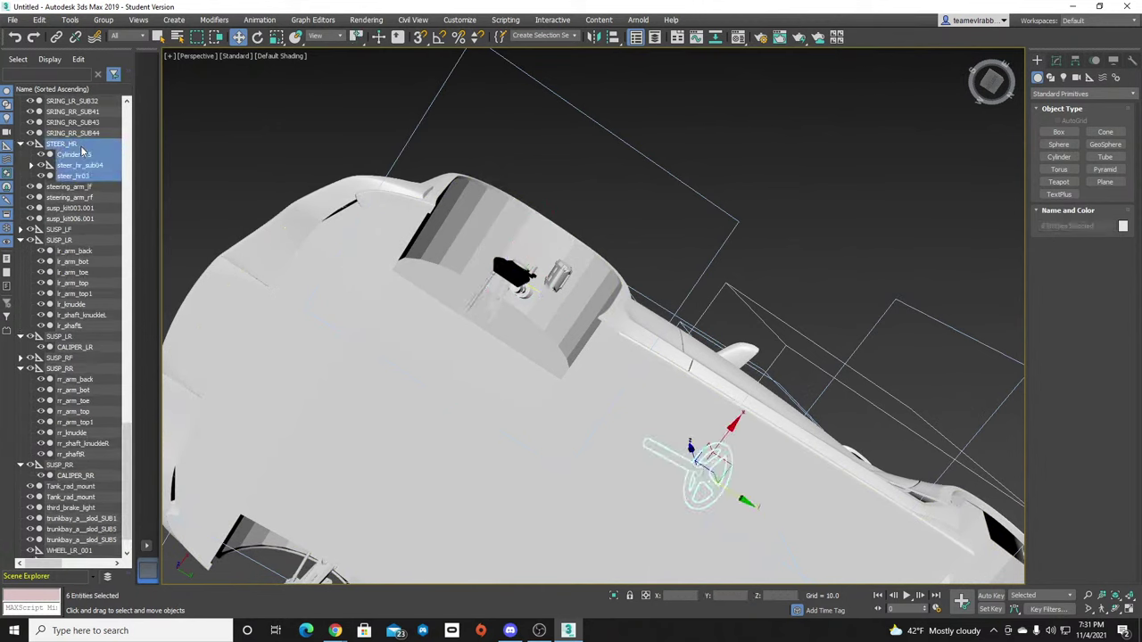
{"action": "left_click", "coordinate": [69, 188]}
{"action": "left_click", "coordinate": [68, 188]}
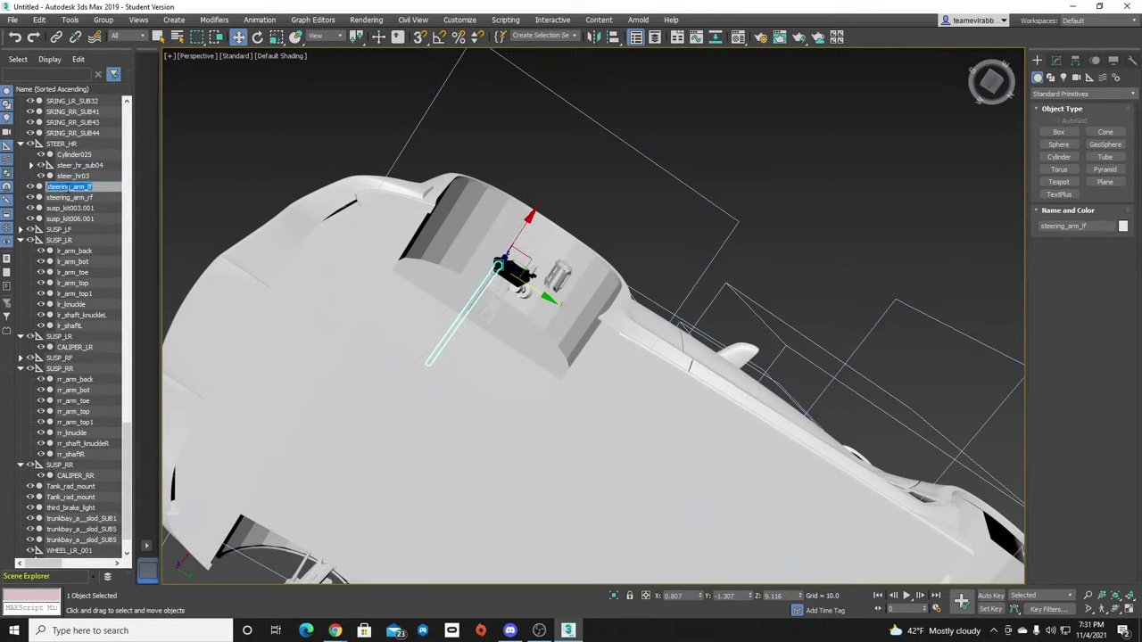
{"action": "left_click", "coordinate": [65, 198]}
{"action": "left_click", "coordinate": [89, 189], "text": "ctrl"}
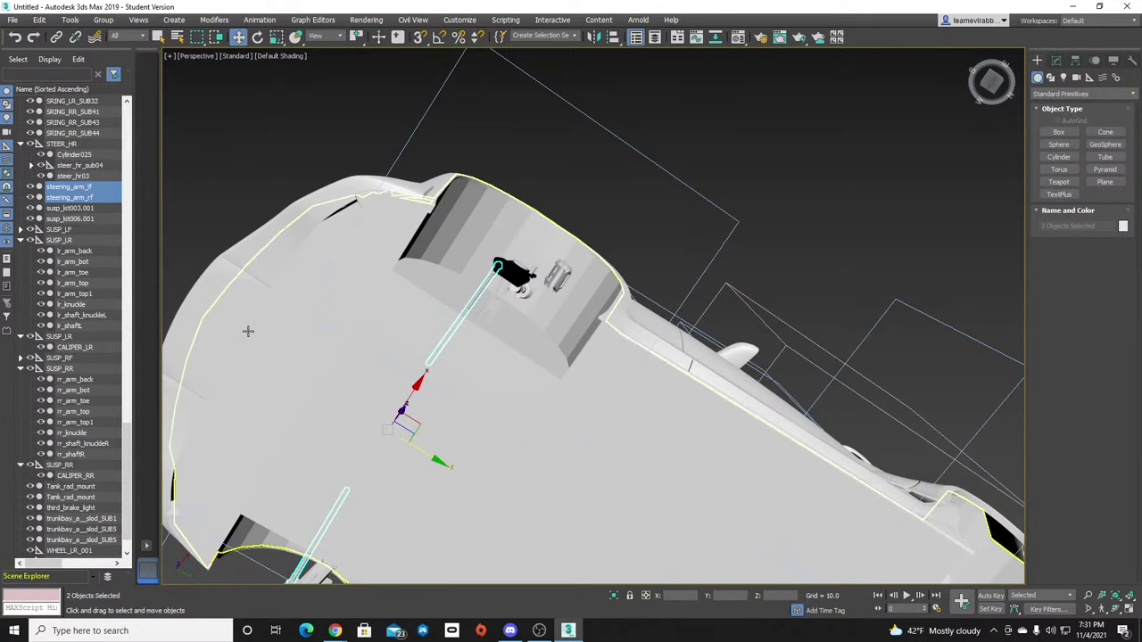
Select control_arm_lf and add the left-front steering arm, upright, coilover and brake caliper of the raised car.
{"action": "middle_click_drag", "start_coordinate": [533, 284], "coordinate": [482, 333], "text": "alt"}
{"action": "left_click", "coordinate": [482, 333]}
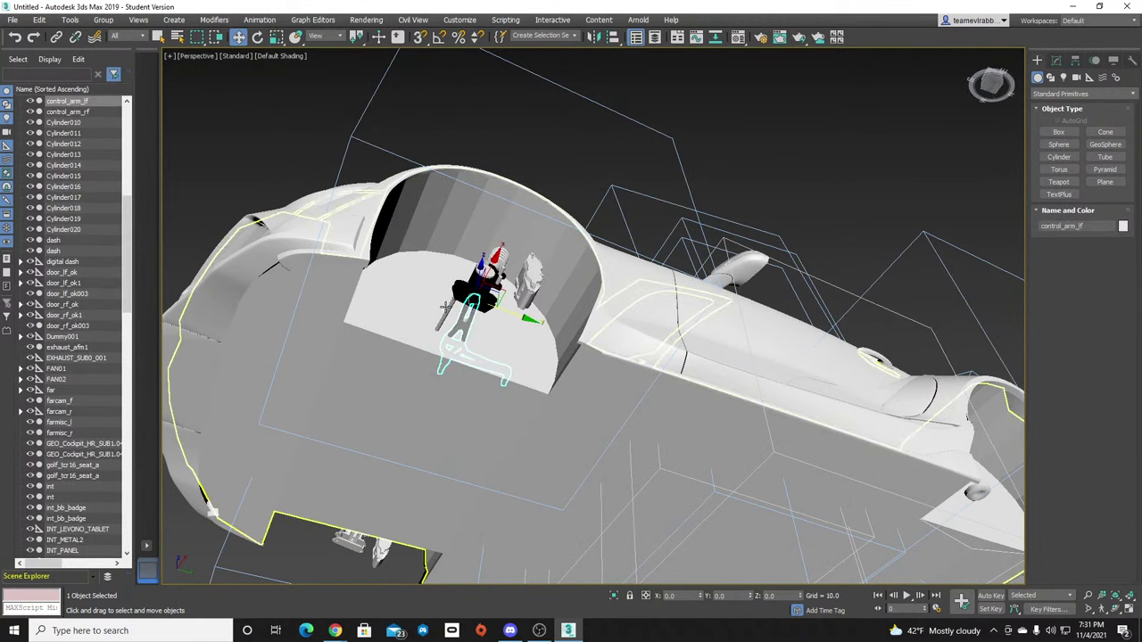
{"action": "left_click", "coordinate": [447, 308], "text": "ctrl"}
{"action": "left_click_drag", "start_coordinate": [998, 89], "coordinate": [999, 130]}
{"action": "left_click", "coordinate": [444, 328], "text": "ctrl"}
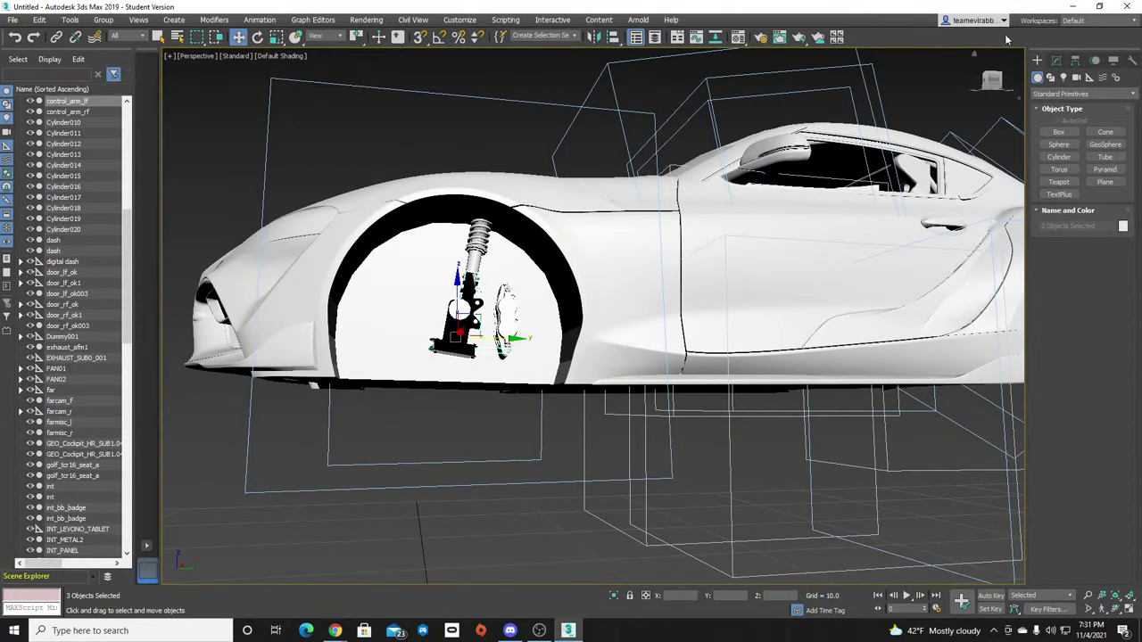
{"action": "left_click_drag", "start_coordinate": [992, 83], "coordinate": [1015, 85]}
{"action": "left_click", "coordinate": [500, 262], "text": "ctrl"}
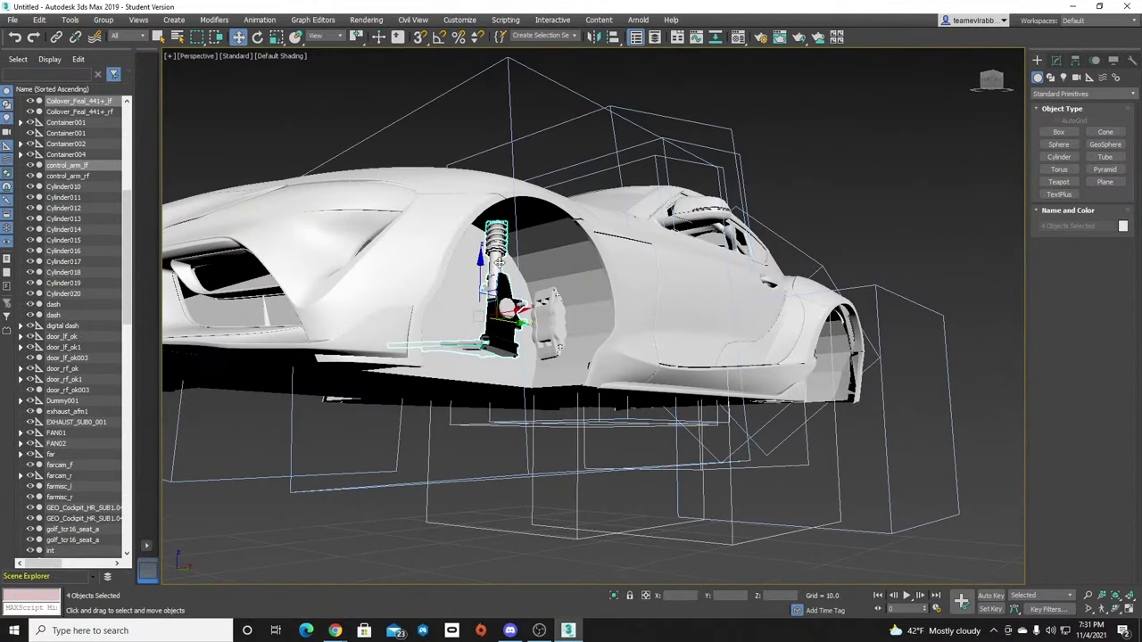
{"action": "left_click", "coordinate": [549, 323], "text": "ctrl"}
{"action": "key", "text": "shift+z"}
{"action": "key", "text": "shift+y"}
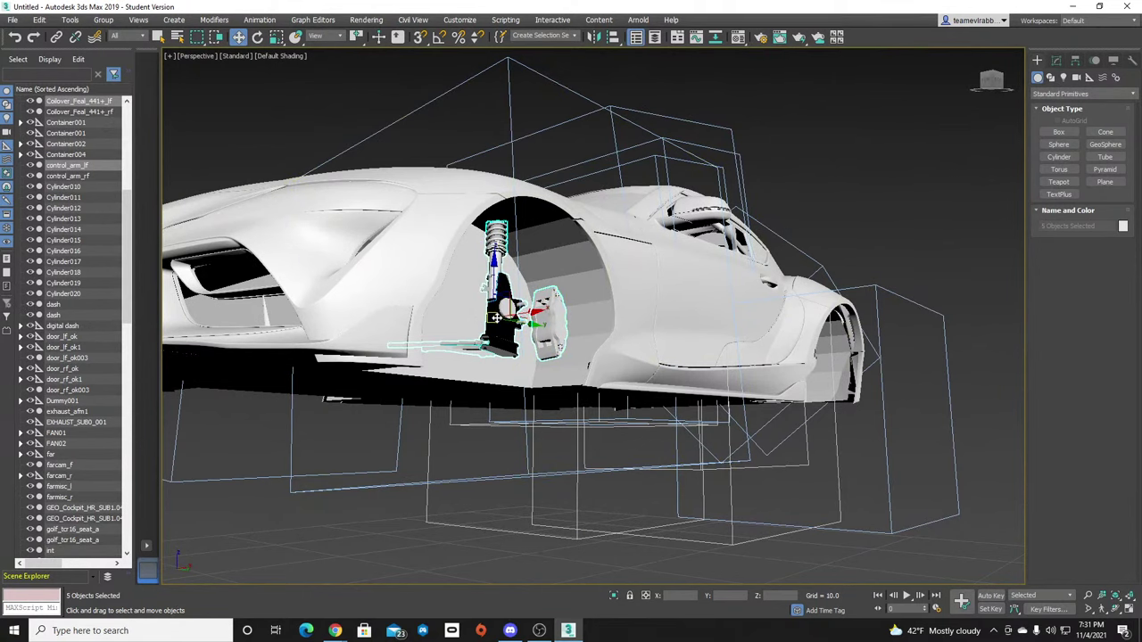
Add the raised car's right-front coilover, upright, brake caliper, control_arm_rf and steering arm to the selection.
{"action": "left_click_drag", "start_coordinate": [990, 82], "coordinate": [848, 194]}
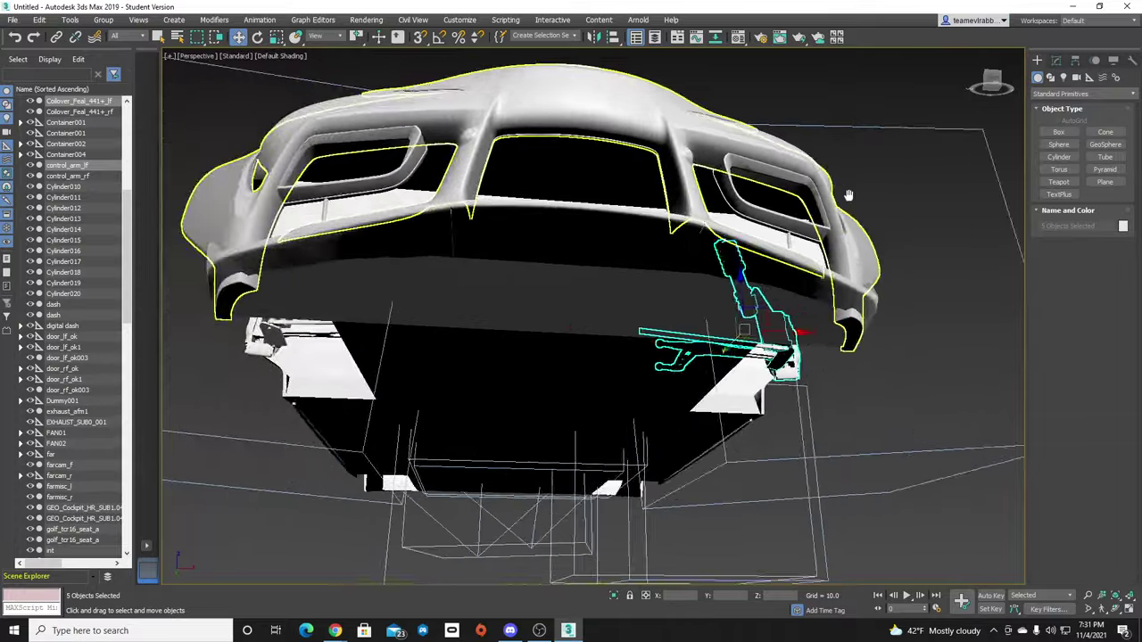
{"action": "middle_click_drag", "start_coordinate": [849, 194], "coordinate": [588, 186]}
{"action": "middle_click_drag", "start_coordinate": [277, 266], "coordinate": [900, 291]}
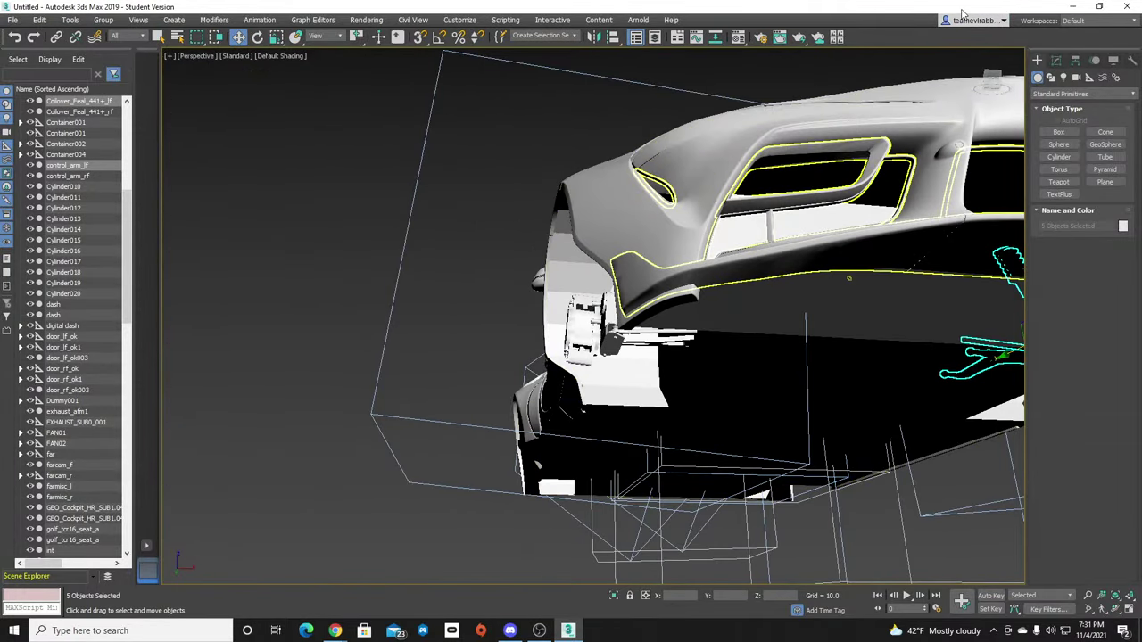
{"action": "left_click_drag", "start_coordinate": [994, 80], "coordinate": [851, 174]}
{"action": "left_click", "coordinate": [866, 156], "text": "ctrl"}
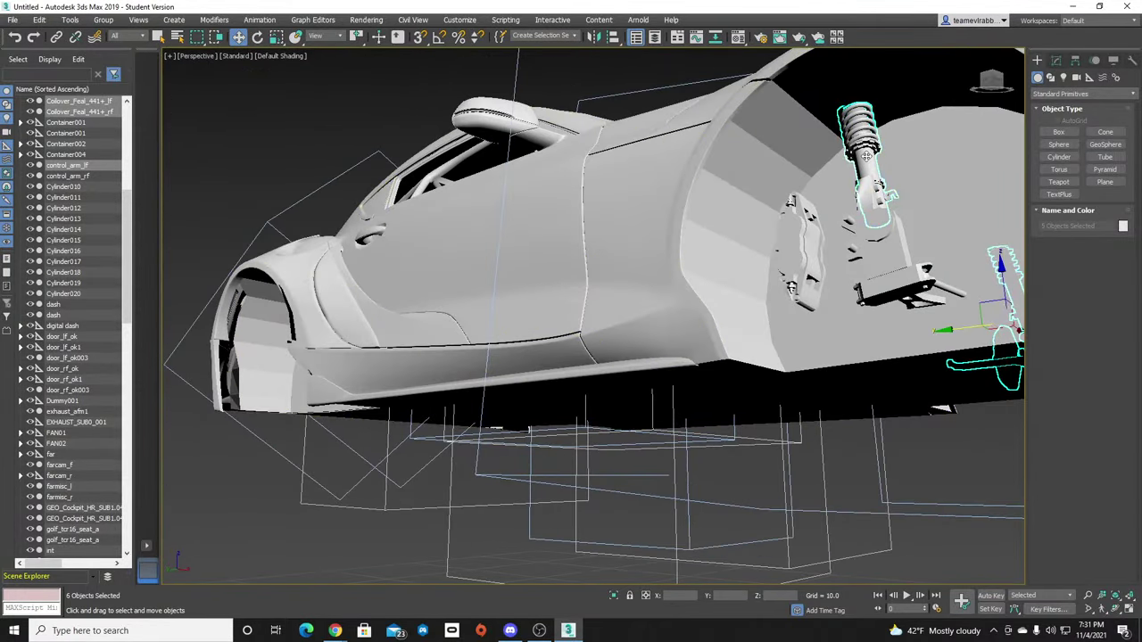
{"action": "left_click", "coordinate": [879, 243], "text": "ctrl"}
{"action": "left_click", "coordinate": [810, 252], "text": "ctrl"}
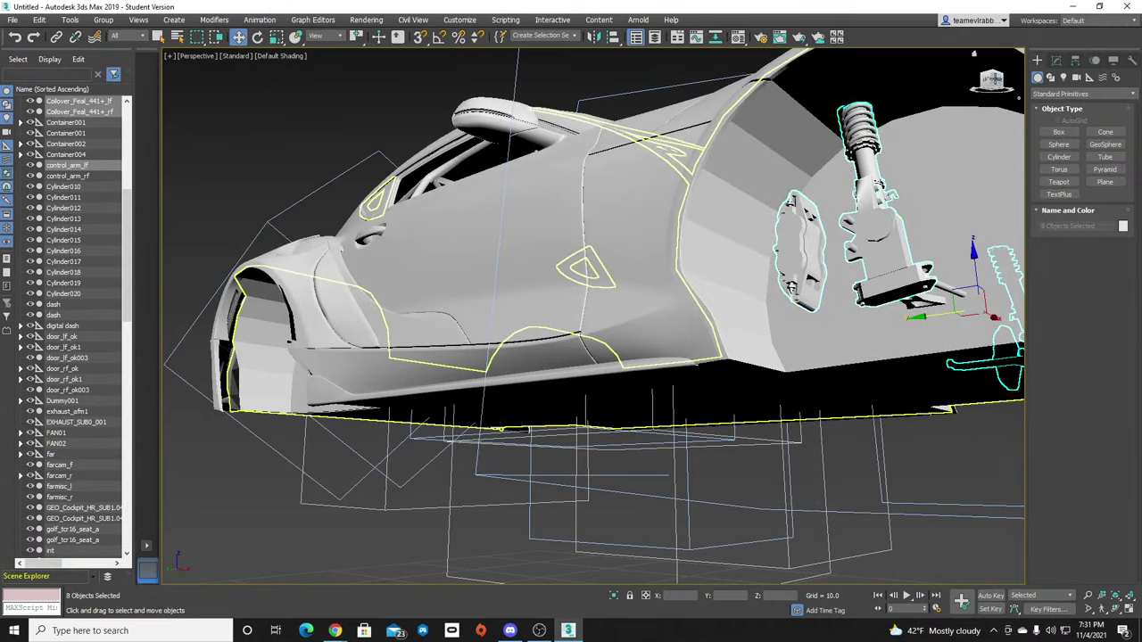
{"action": "left_click_drag", "start_coordinate": [995, 79], "coordinate": [932, 61]}
{"action": "left_click", "coordinate": [776, 293], "text": "ctrl"}
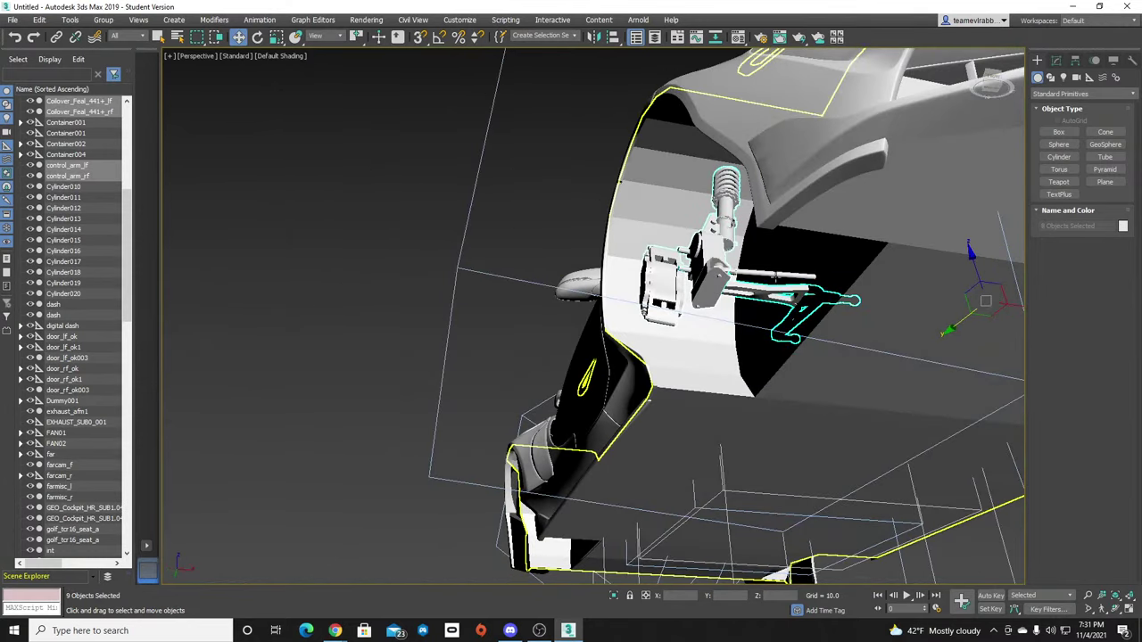
{"action": "left_click", "coordinate": [774, 273], "text": "ctrl"}
Lower the ten selected front suspension parts vertically from the raised car down to the first car.
{"action": "middle_click_drag", "start_coordinate": [785, 246], "coordinate": [491, 168]}
{"action": "scroll", "coordinate": [504, 164], "scroll_direction": "down", "scroll_amount": 4}
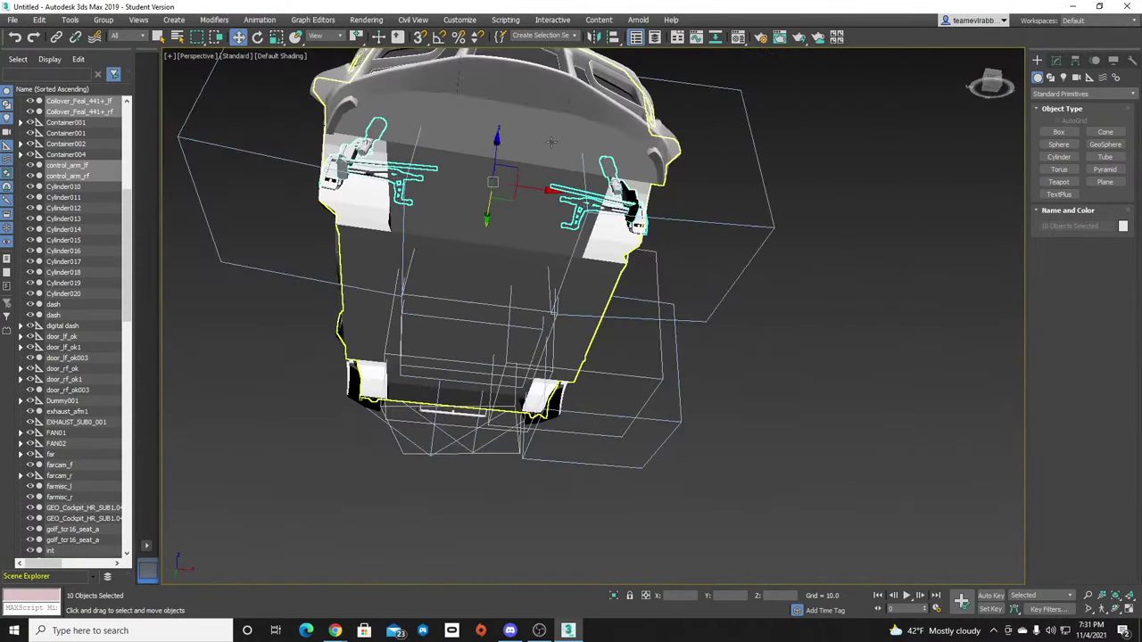
{"action": "left_click_drag", "start_coordinate": [991, 82], "coordinate": [941, 123]}
{"action": "left_click_drag", "start_coordinate": [486, 131], "coordinate": [592, 567]}
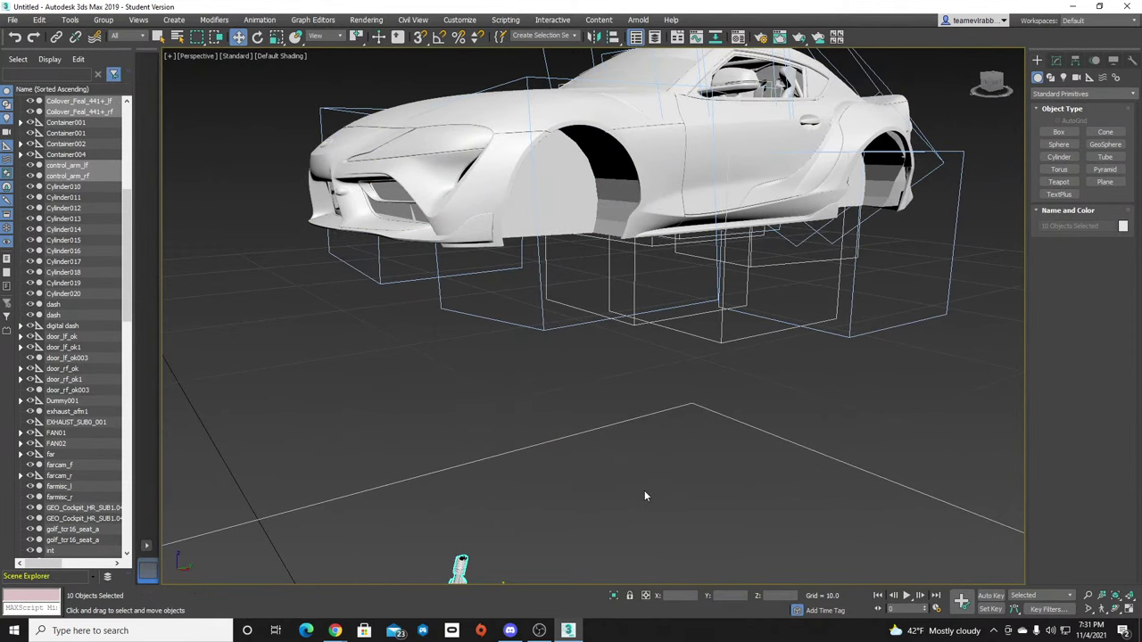
{"action": "scroll", "coordinate": [642, 536], "scroll_direction": "down", "scroll_amount": 4}
{"action": "scroll", "coordinate": [646, 547], "scroll_direction": "up", "scroll_amount": 5}
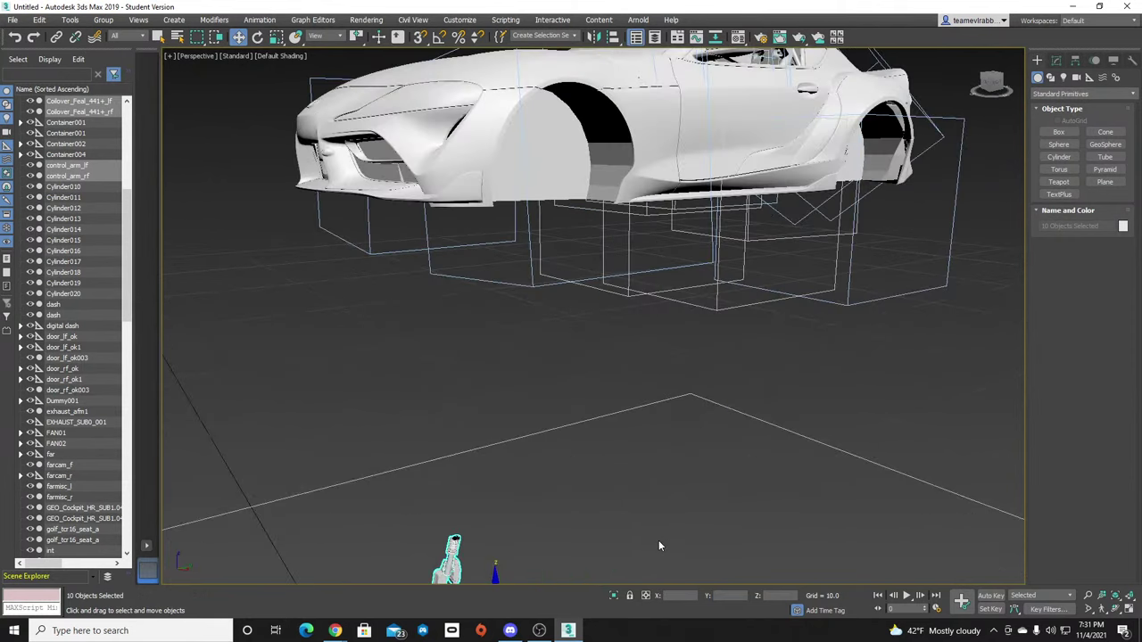
{"action": "middle_click_drag", "start_coordinate": [702, 538], "coordinate": [751, 467]}
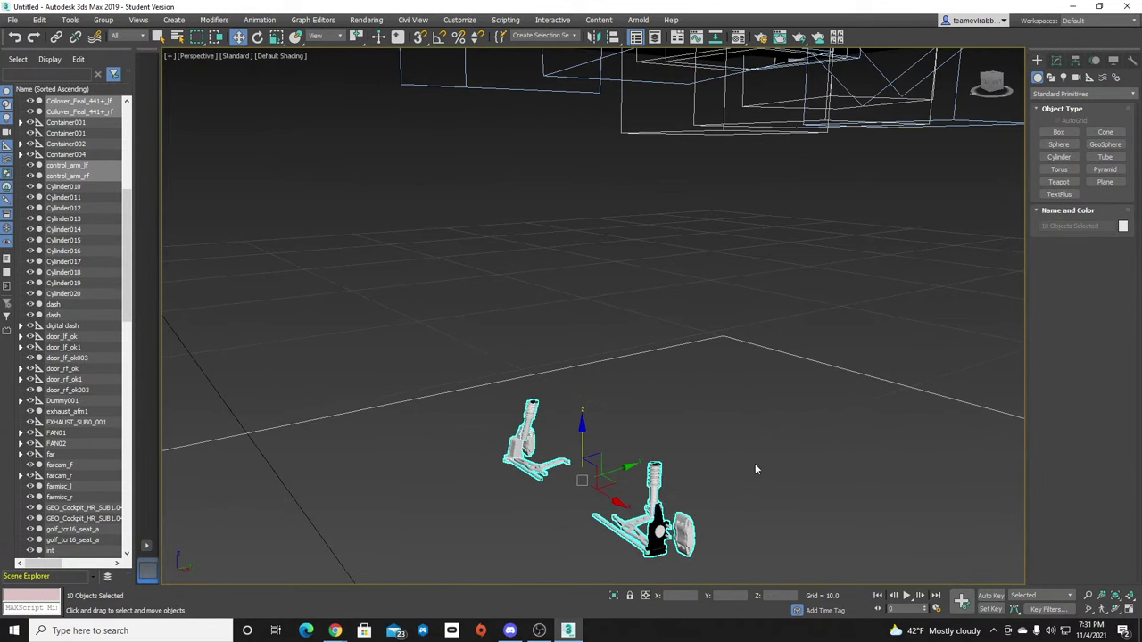
{"action": "scroll", "coordinate": [685, 470], "scroll_direction": "down", "scroll_amount": 3}
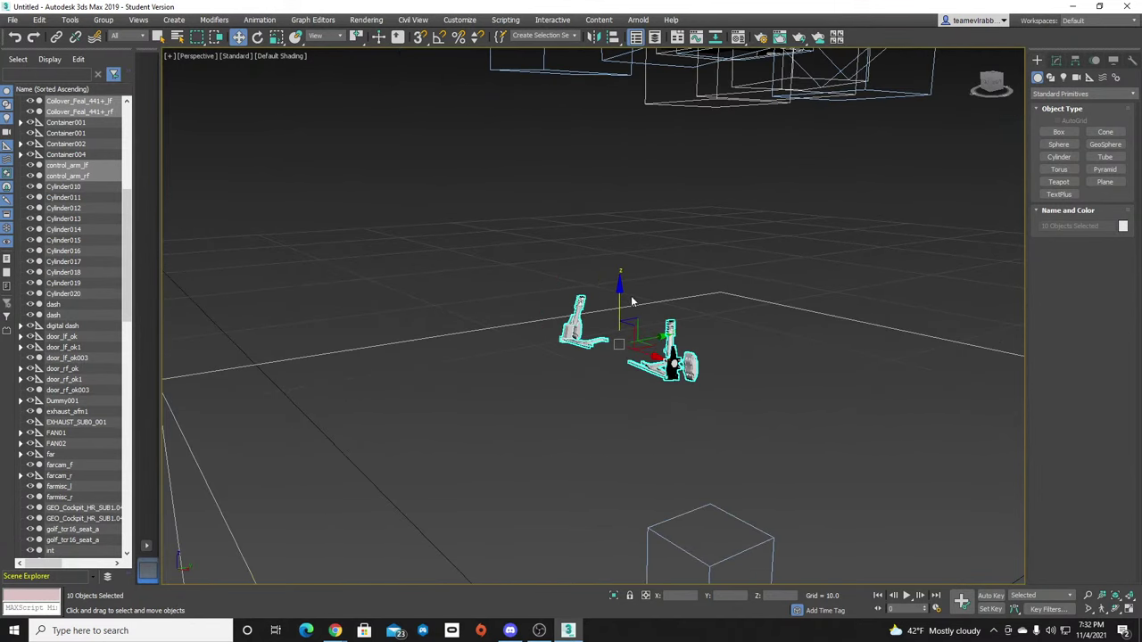
{"action": "left_click_drag", "start_coordinate": [620, 287], "coordinate": [637, 540]}
{"action": "middle_click_drag", "start_coordinate": [637, 541], "coordinate": [638, 223]}
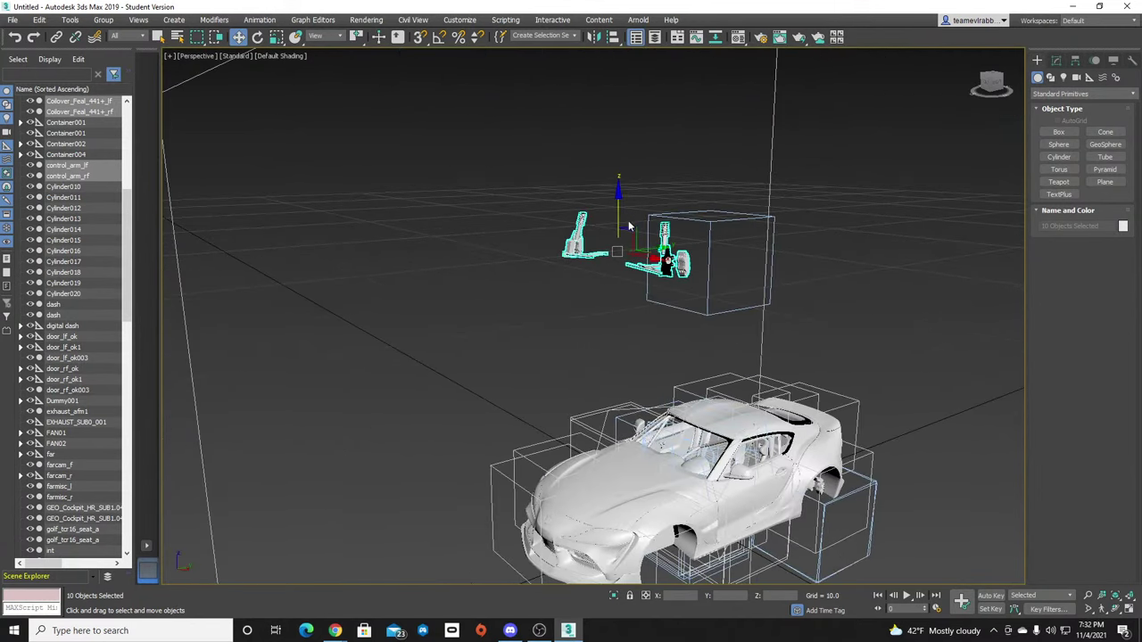
{"action": "left_click_drag", "start_coordinate": [617, 197], "coordinate": [624, 505]}
Raise the front suspension parts into the first car's front wheel arches, check their fit from the side and clear the selection.
{"action": "scroll", "coordinate": [630, 489], "scroll_direction": "up", "scroll_amount": 2}
{"action": "scroll", "coordinate": [630, 489], "scroll_direction": "up", "scroll_amount": 3}
{"action": "left_click", "coordinate": [998, 87]}
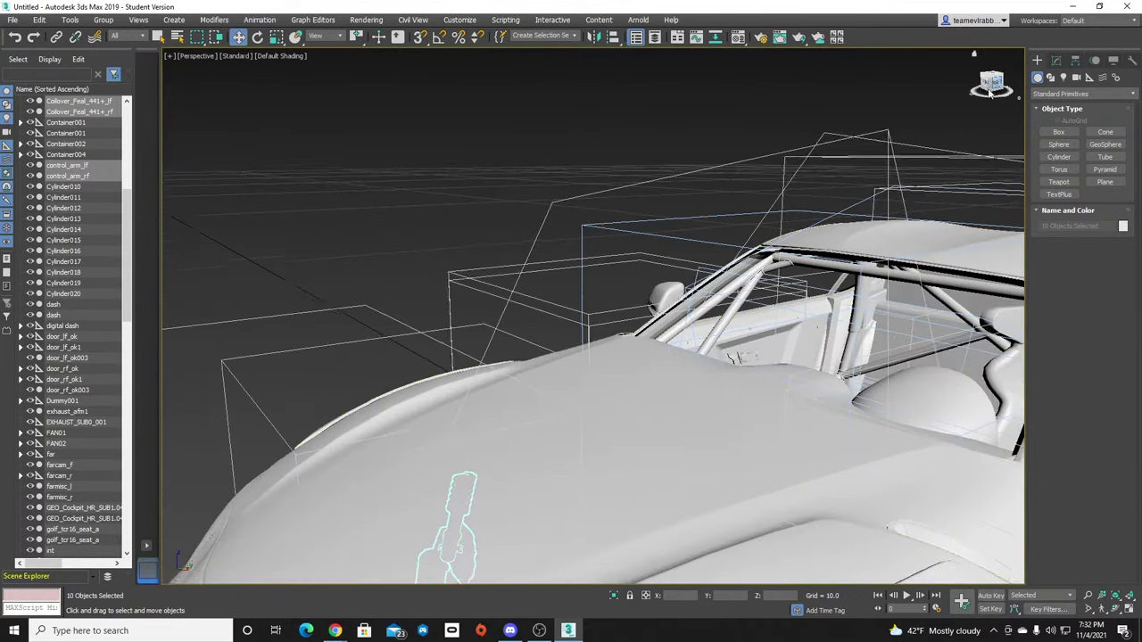
{"action": "scroll", "coordinate": [623, 460], "scroll_direction": "down", "scroll_amount": 6}
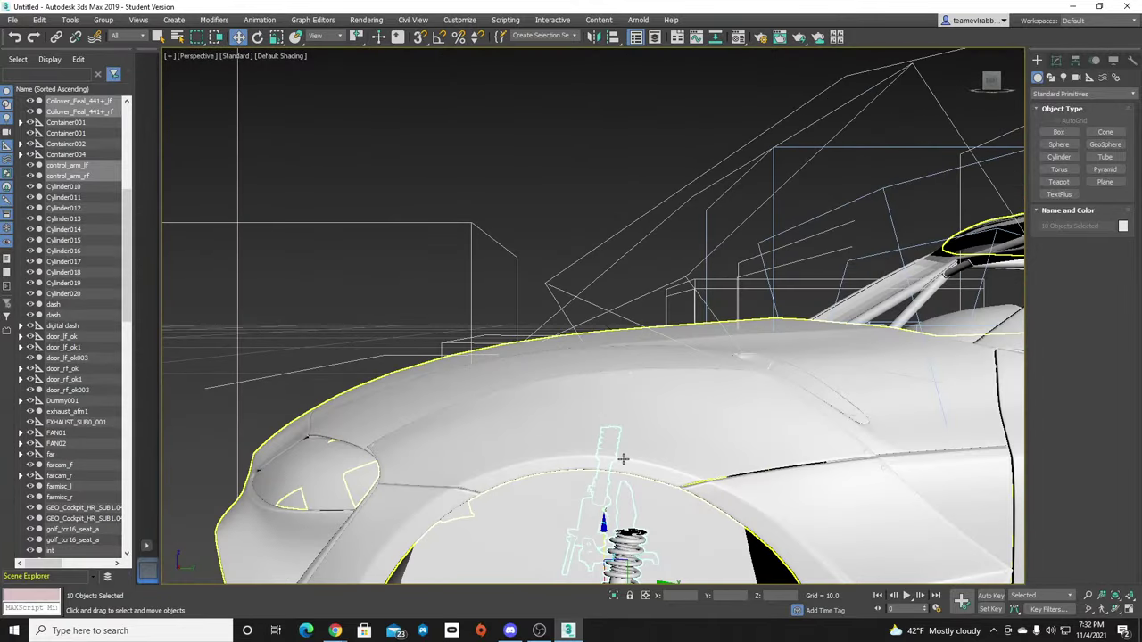
{"action": "scroll", "coordinate": [623, 460], "scroll_direction": "down", "scroll_amount": 3}
{"action": "middle_click_drag", "start_coordinate": [648, 487], "coordinate": [606, 293]}
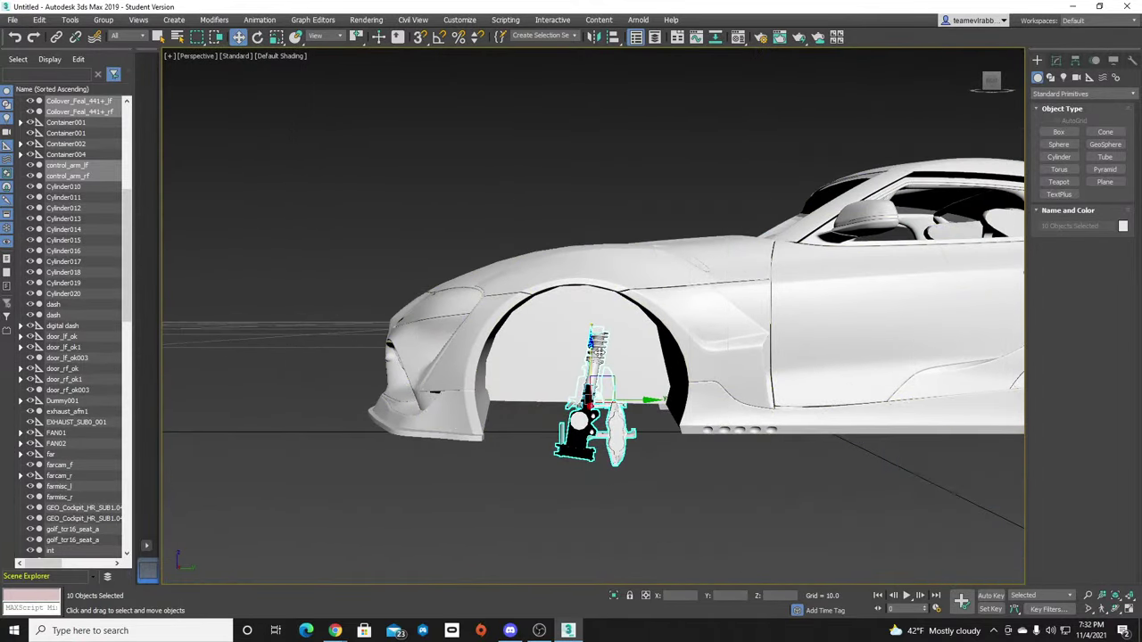
{"action": "left_click_drag", "start_coordinate": [594, 379], "coordinate": [595, 341]}
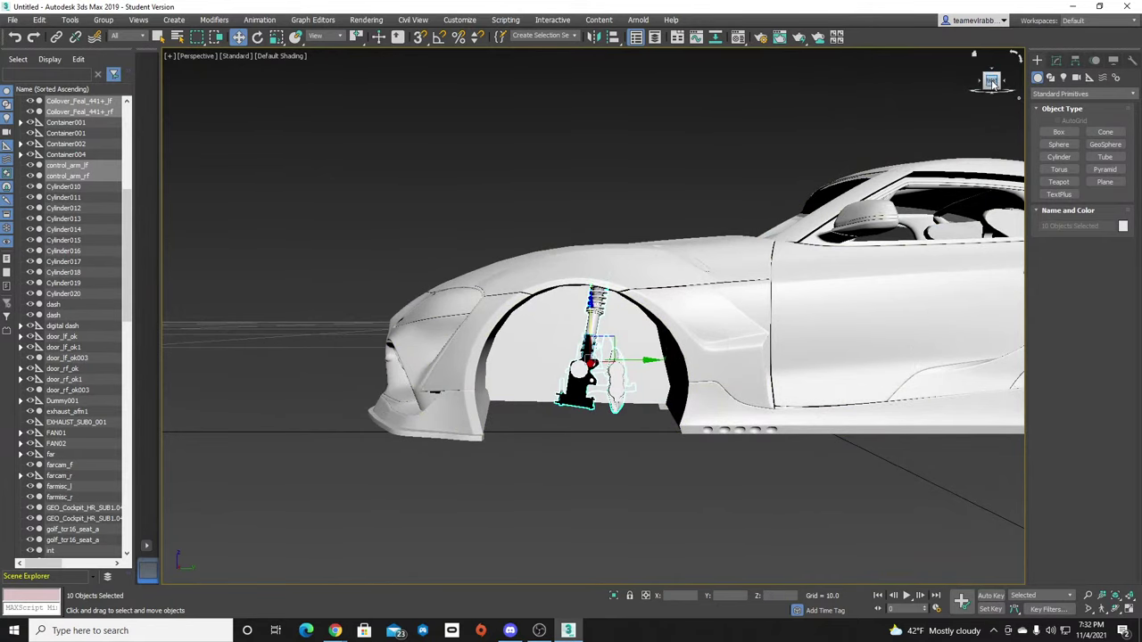
{"action": "left_click_drag", "start_coordinate": [994, 82], "coordinate": [993, 73]}
{"action": "middle_click_drag", "start_coordinate": [594, 316], "coordinate": [567, 268], "text": "alt"}
{"action": "left_click_drag", "start_coordinate": [992, 75], "coordinate": [989, 95]}
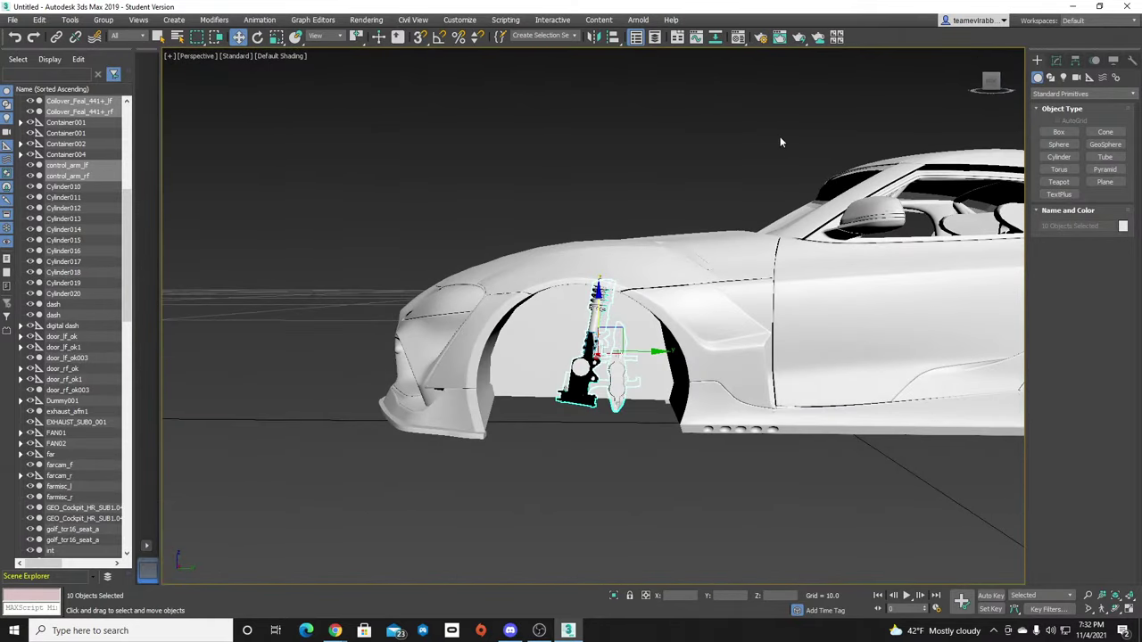
{"action": "left_click", "coordinate": [789, 117]}
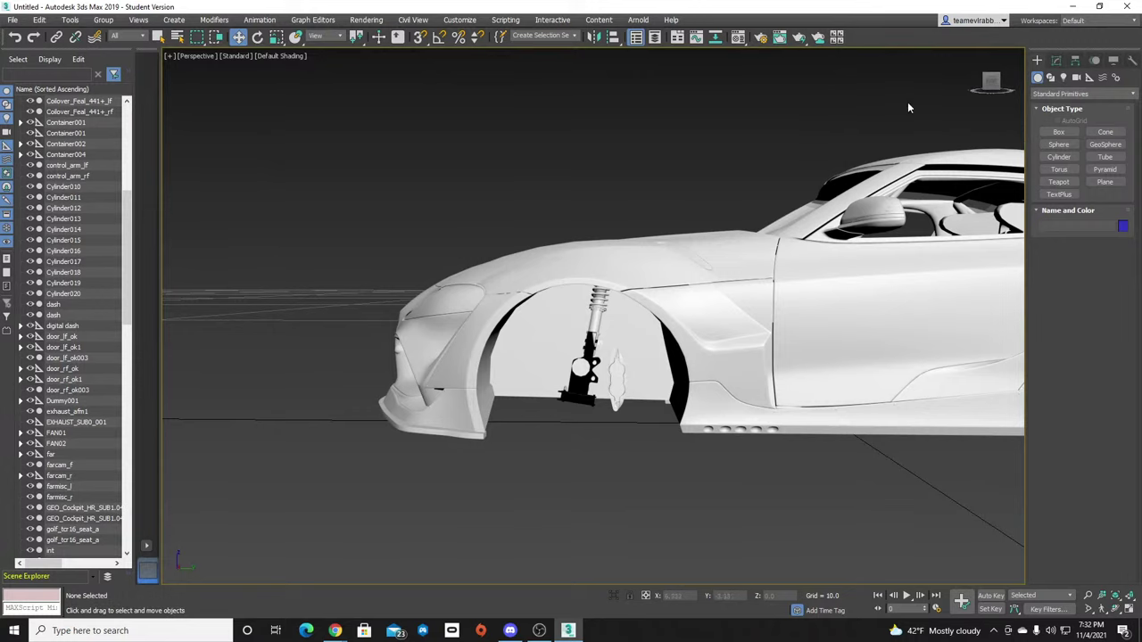
Select the left-front brake caliper, fine-tune its lengthwise and vertical position in the wheel arch and clear the selection.
{"action": "mouse_move", "coordinate": [991, 83]}
{"action": "left_mouse_down"}
{"action": "mouse_move", "coordinate": [1060, 85]}
{"action": "mouse_move", "coordinate": [1022, 105]}
{"action": "mouse_move", "coordinate": [987, 83]}
{"action": "mouse_move", "coordinate": [1013, 84]}
{"action": "left_mouse_up"}
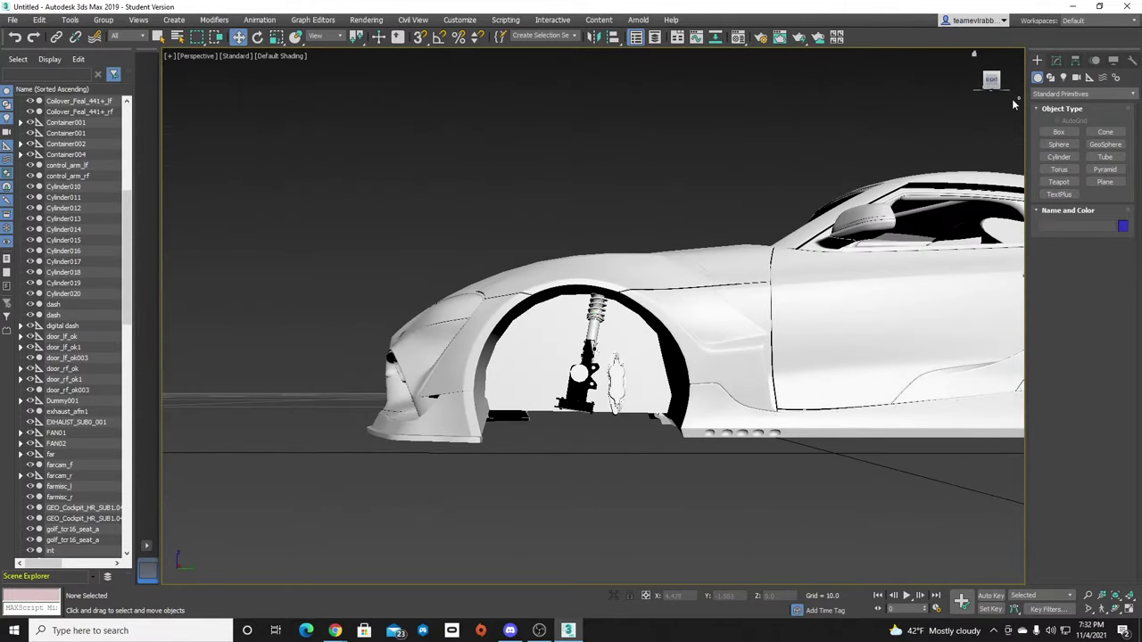
{"action": "left_click", "coordinate": [616, 379]}
{"action": "left_click_drag", "start_coordinate": [623, 381], "coordinate": [602, 381]}
{"action": "left_click_drag", "start_coordinate": [584, 326], "coordinate": [585, 328]}
{"action": "left_click", "coordinate": [653, 209]}
Examine the first car from several angles to check the suspension in its front and rear wheel arches.
{"action": "mouse_move", "coordinate": [991, 81]}
{"action": "left_mouse_down"}
{"action": "mouse_move", "coordinate": [1009, 34]}
{"action": "mouse_move", "coordinate": [1057, 27]}
{"action": "mouse_move", "coordinate": [1071, 38]}
{"action": "mouse_move", "coordinate": [1066, 76]}
{"action": "mouse_move", "coordinate": [1053, 82]}
{"action": "mouse_move", "coordinate": [987, 76]}
{"action": "left_mouse_up"}
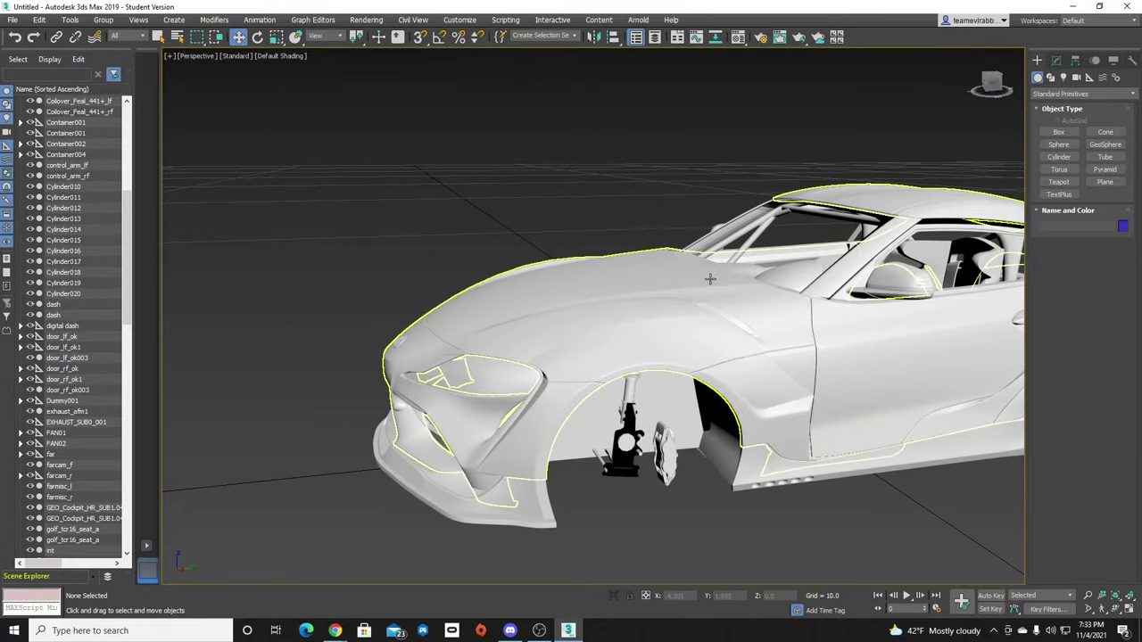
{"action": "middle_click_drag", "start_coordinate": [711, 278], "coordinate": [495, 268]}
{"action": "scroll", "coordinate": [682, 266], "scroll_direction": "down", "scroll_amount": 3}
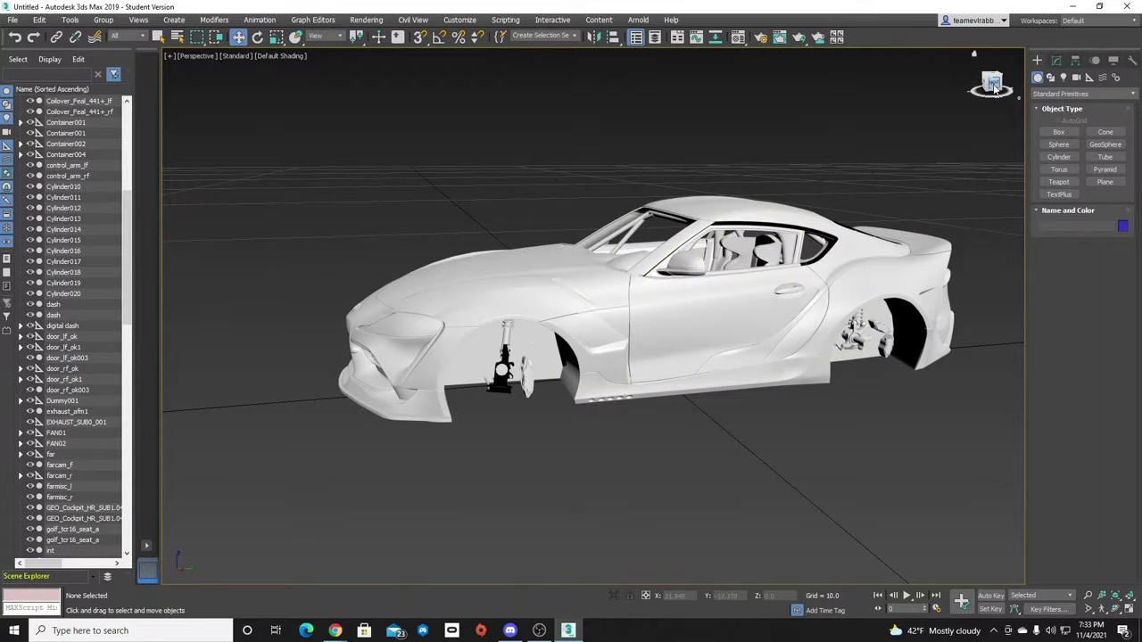
{"action": "middle_click_drag", "start_coordinate": [713, 308], "coordinate": [321, 206], "text": "alt"}
{"action": "middle_click_drag", "start_coordinate": [399, 218], "coordinate": [500, 322], "text": "alt"}
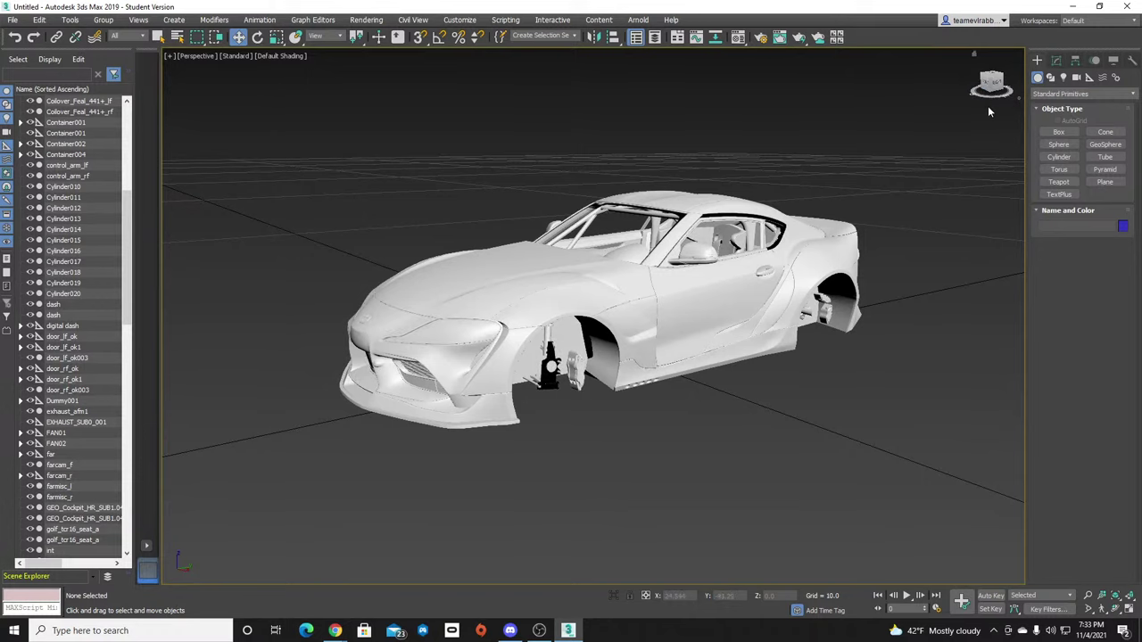
{"action": "middle_click_drag", "start_coordinate": [814, 157], "coordinate": [729, 291]}
{"action": "scroll", "coordinate": [737, 296], "scroll_direction": "down", "scroll_amount": 5}
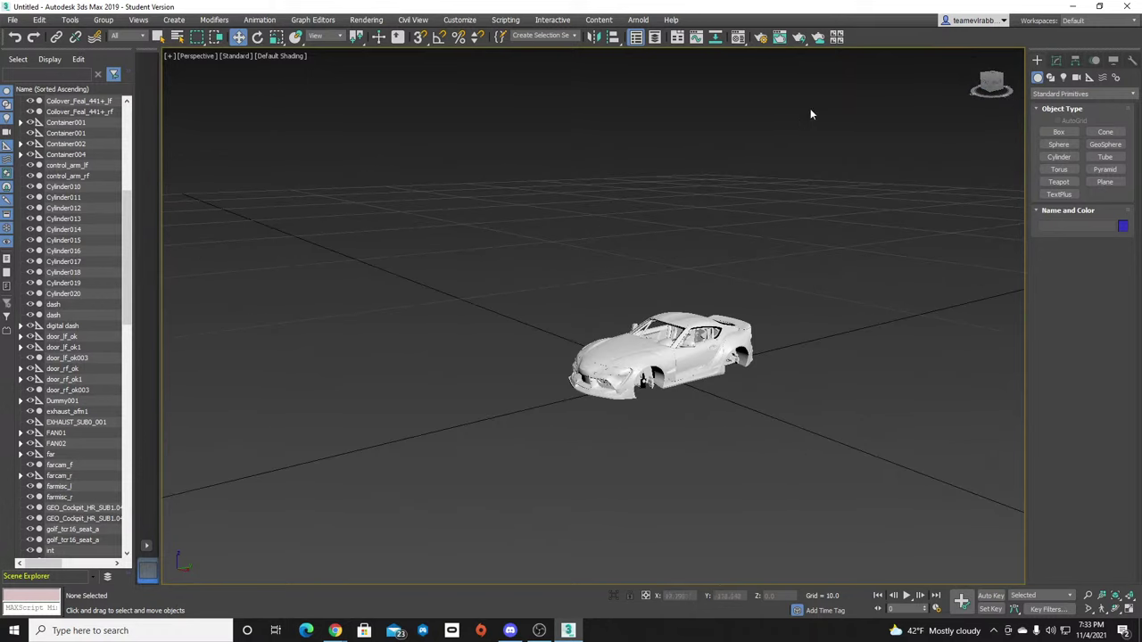
Select the raised car's steering wheel assembly STEER_HR together with all its child objects.
{"action": "middle_click_drag", "start_coordinate": [810, 112], "coordinate": [776, 404]}
{"action": "scroll", "coordinate": [695, 286], "scroll_direction": "up", "scroll_amount": 5}
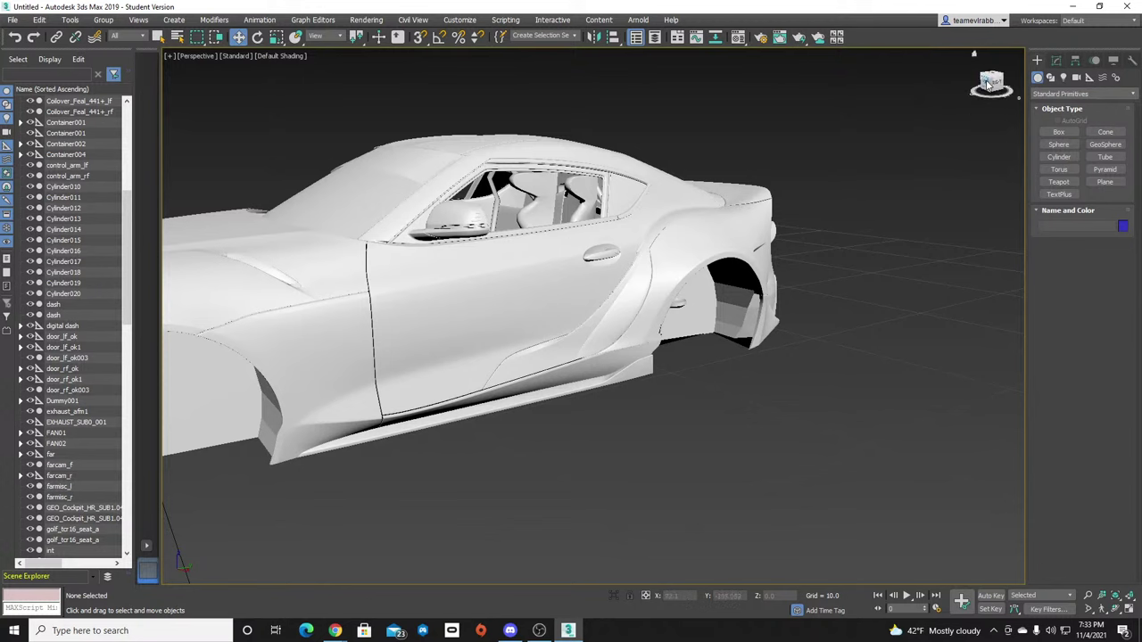
{"action": "left_click_drag", "start_coordinate": [991, 83], "coordinate": [937, 102]}
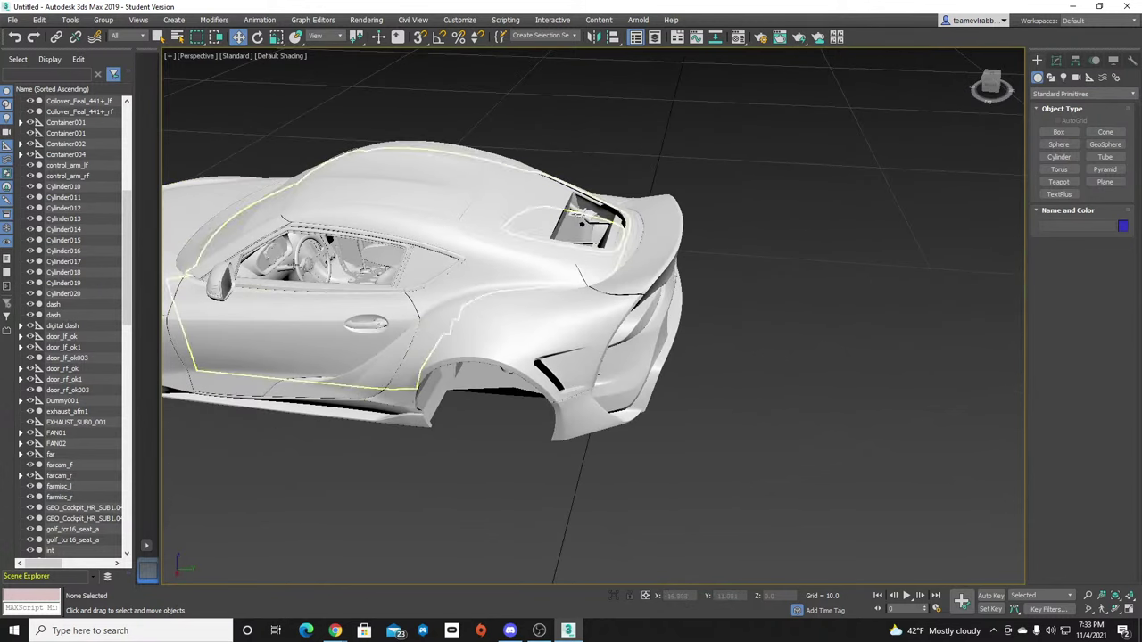
{"action": "left_click", "coordinate": [294, 261]}
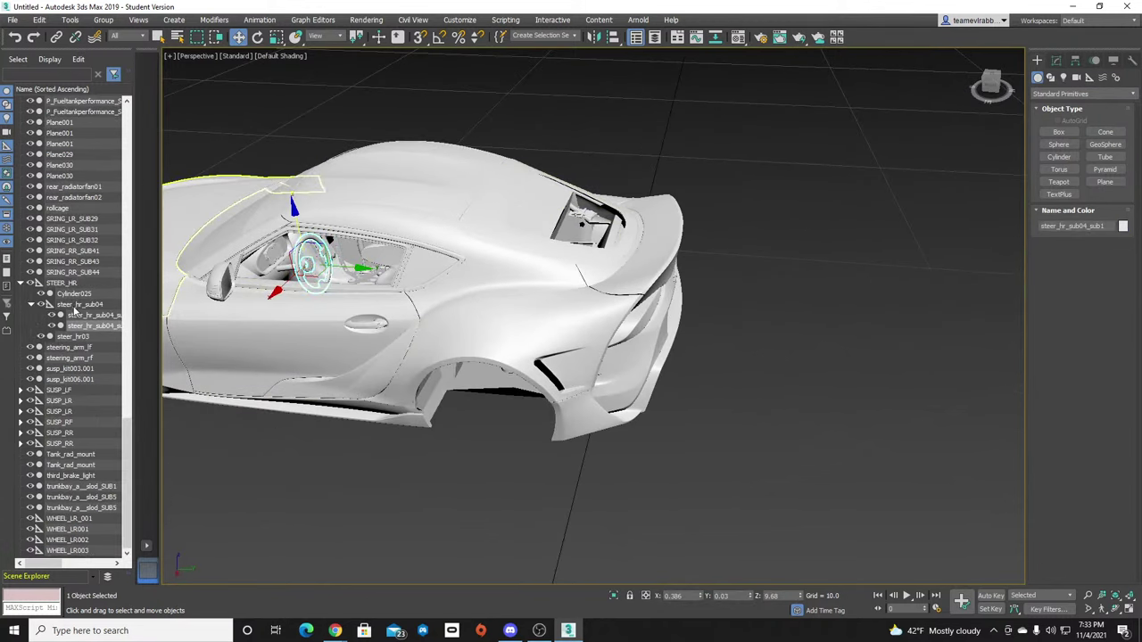
{"action": "double_click", "coordinate": [70, 283]}
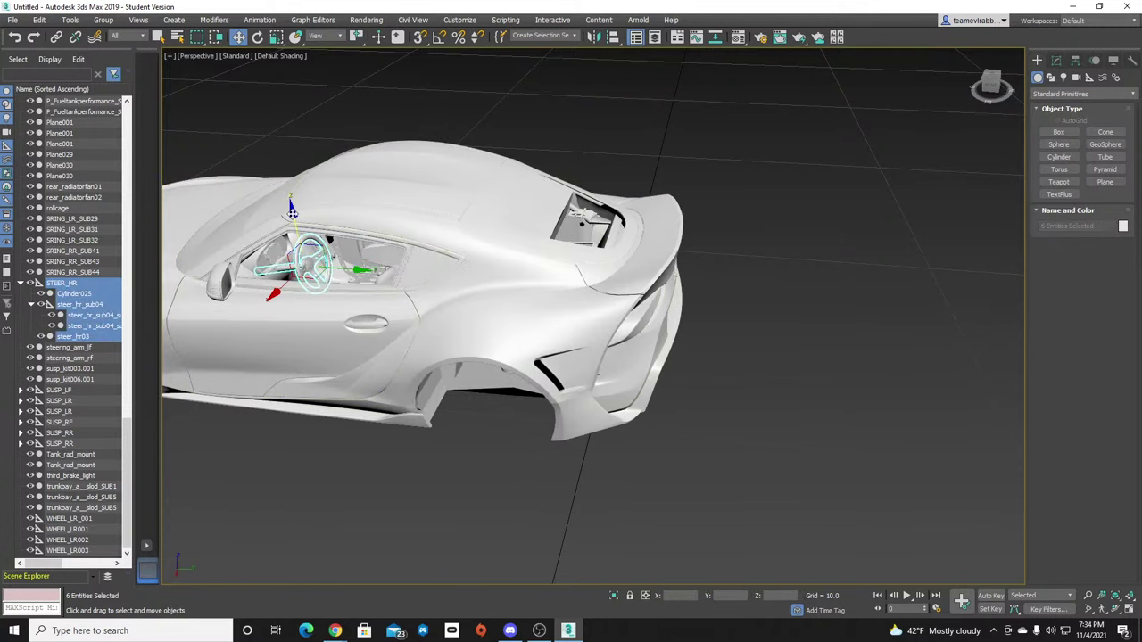
Lower the STEER_HR steering wheel assembly vertically from the raised car into the first car's cabin.
{"action": "left_click_drag", "start_coordinate": [295, 259], "coordinate": [357, 509]}
{"action": "middle_click_drag", "start_coordinate": [356, 509], "coordinate": [451, 110]}
{"action": "scroll", "coordinate": [457, 96], "scroll_direction": "down", "scroll_amount": 3}
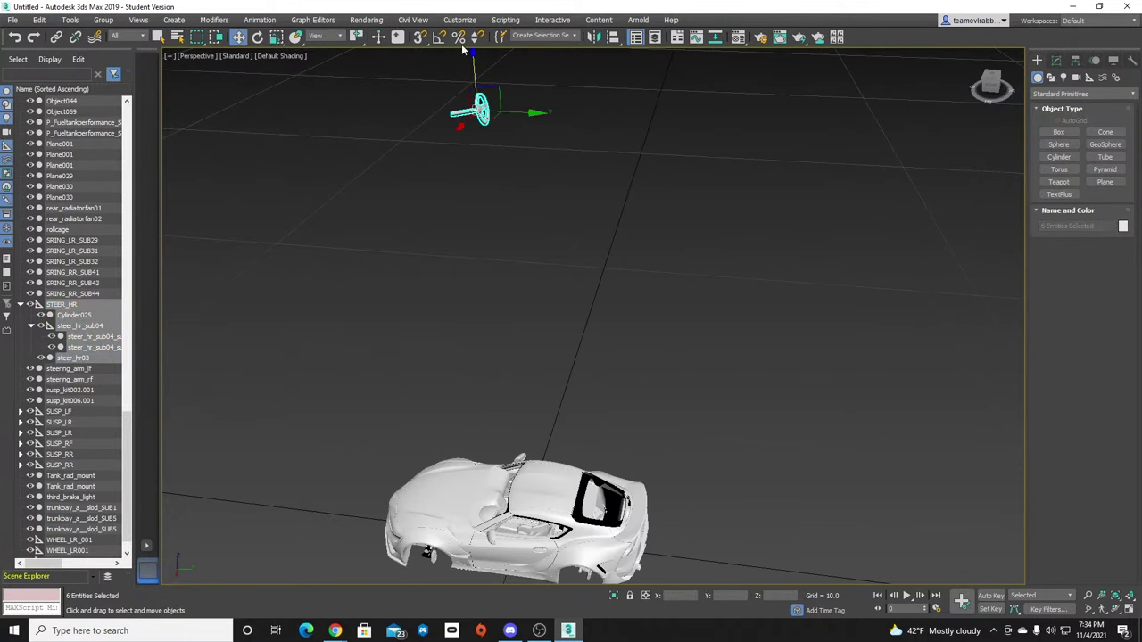
{"action": "left_click_drag", "start_coordinate": [473, 71], "coordinate": [506, 487]}
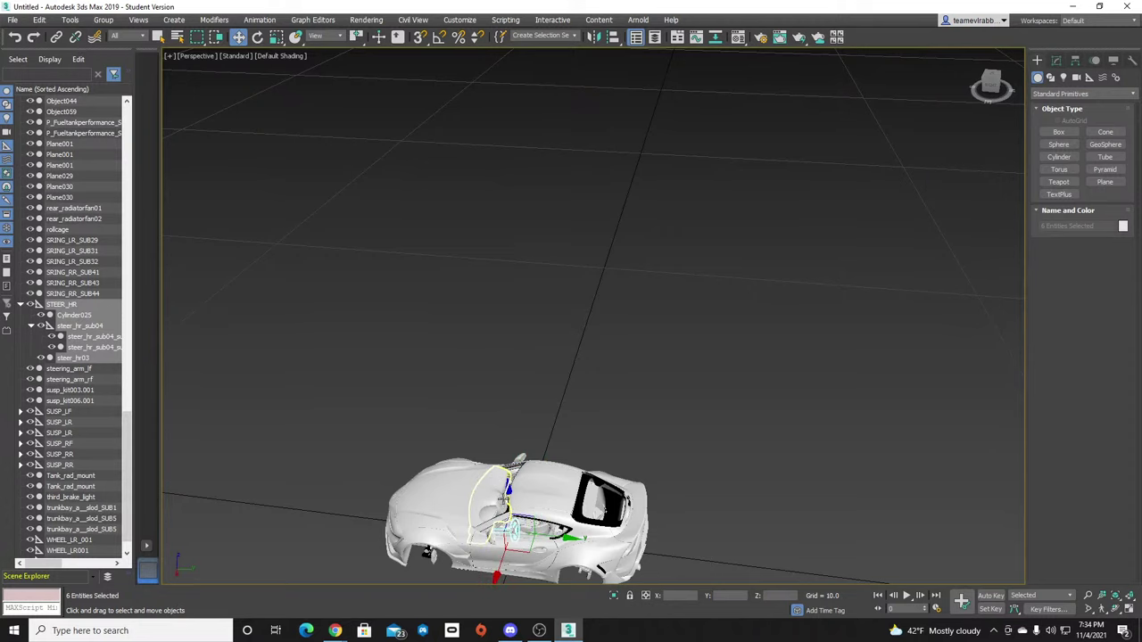
{"action": "middle_click_drag", "start_coordinate": [506, 510], "coordinate": [488, 239]}
{"action": "scroll", "coordinate": [488, 240], "scroll_direction": "up", "scroll_amount": 6}
{"action": "scroll", "coordinate": [508, 284], "scroll_direction": "down", "scroll_amount": 1}
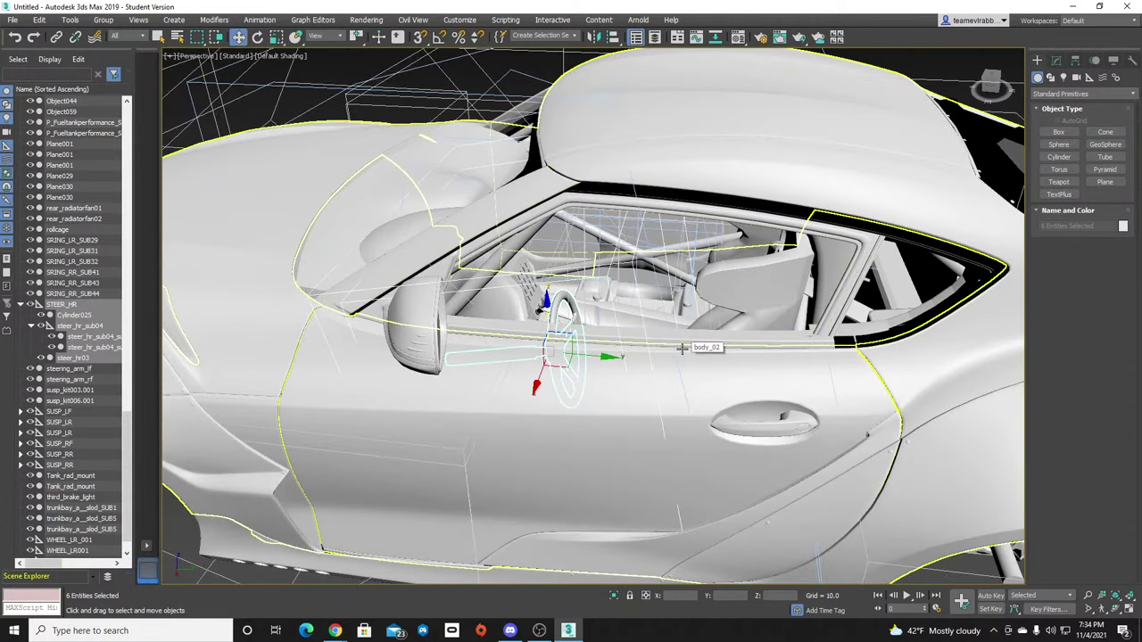
{"action": "scroll", "coordinate": [586, 327], "scroll_direction": "down", "scroll_amount": 4}
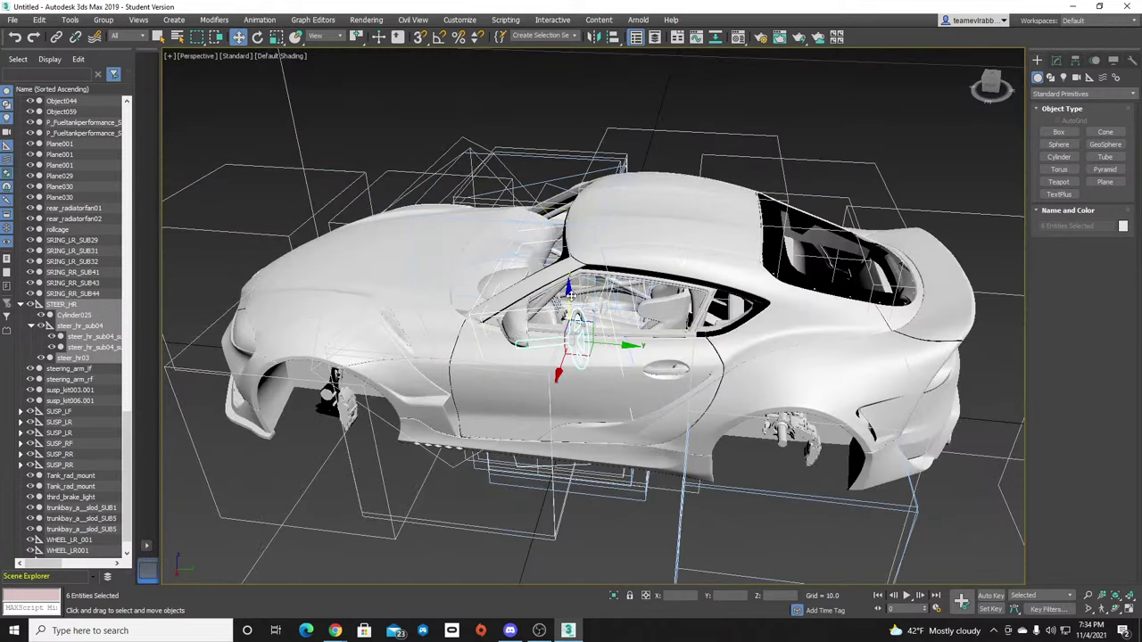
Raise the steering wheel assembly above the first car's roof and toggle the display of geometry and helpers off and on.
{"action": "left_click_drag", "start_coordinate": [567, 290], "coordinate": [565, 129]}
{"action": "key", "text": "shift+g"}
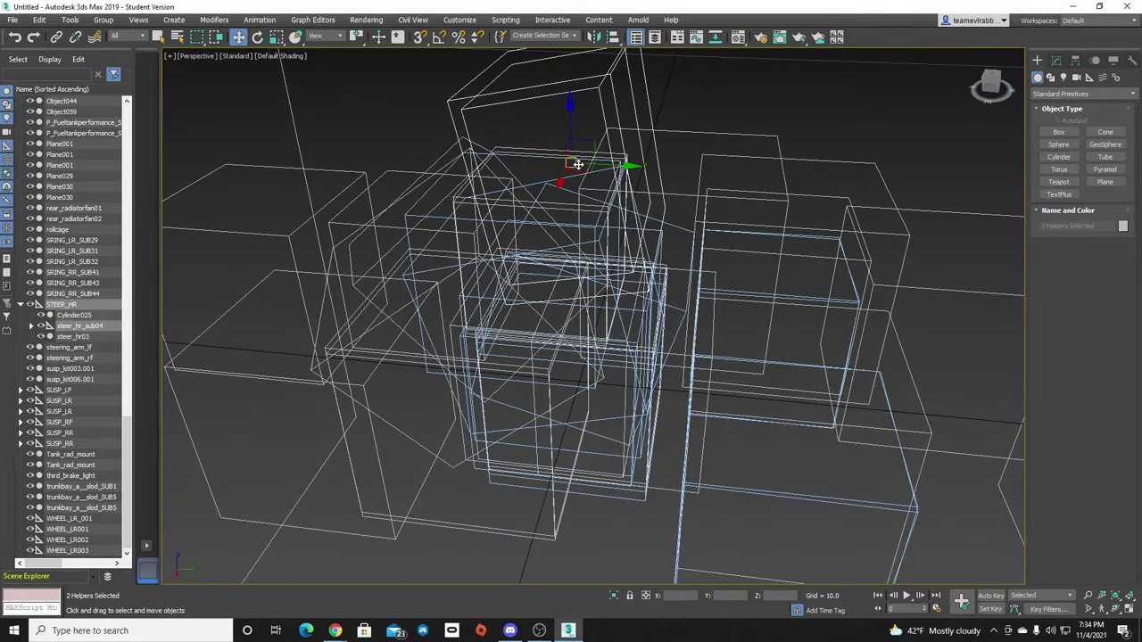
{"action": "key", "text": "shift+h"}
{"action": "key", "text": "shift+h"}
{"action": "key", "text": "shift+g"}
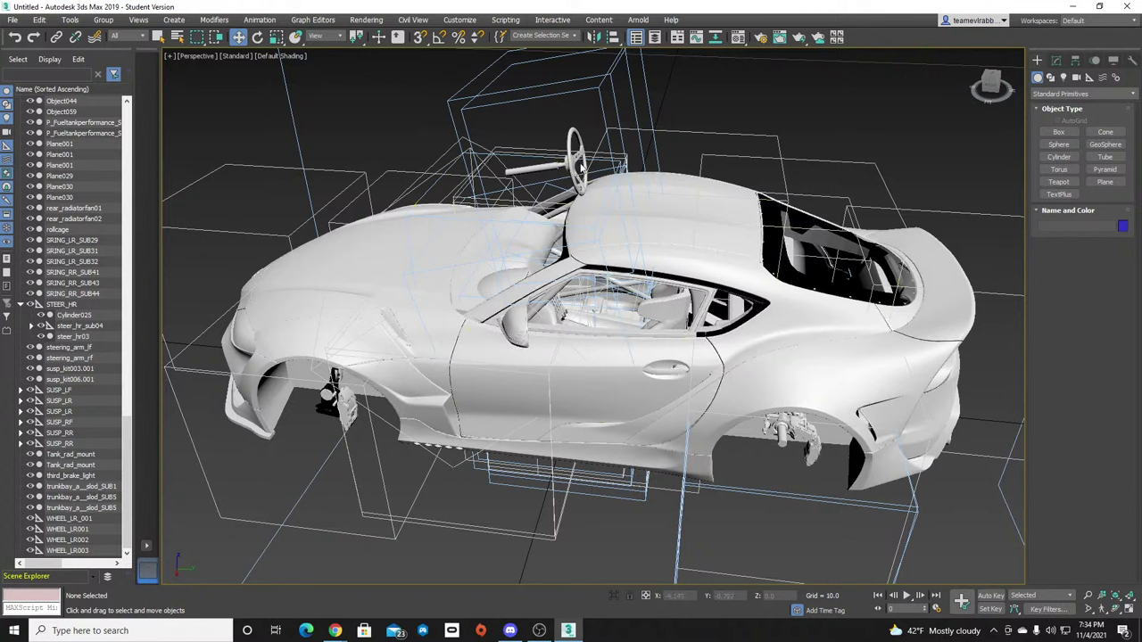
Reselect the whole STEER_HR hierarchy, lower it through the roof into the first car's cabin and check its position from inside.
{"action": "left_click", "coordinate": [575, 158]}
{"action": "double_click", "coordinate": [75, 306]}
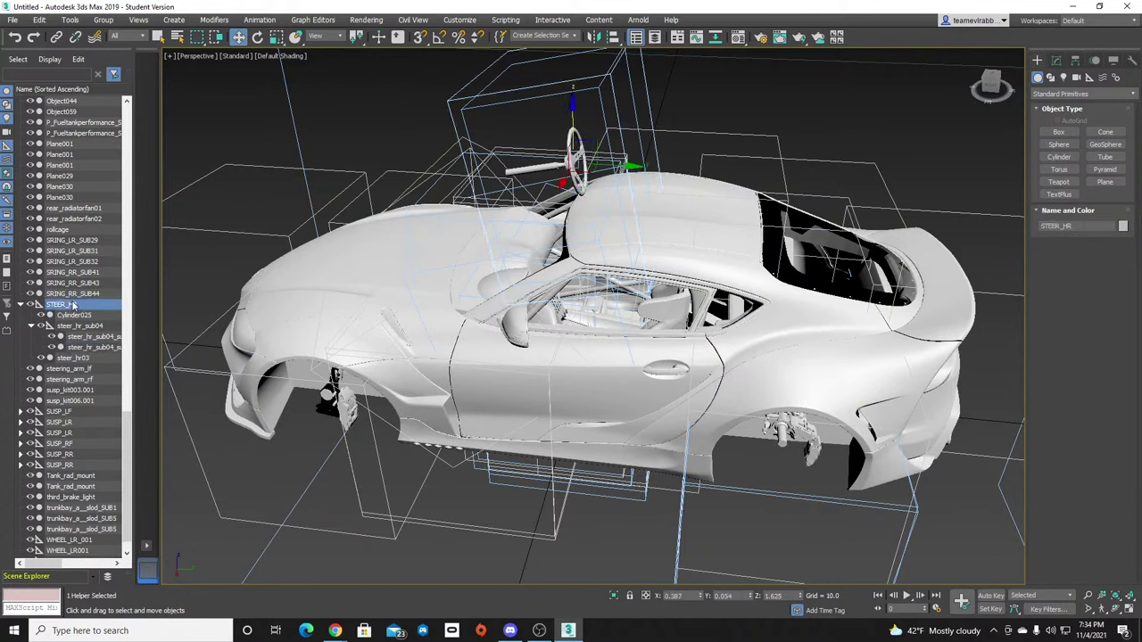
{"action": "left_click_drag", "start_coordinate": [565, 131], "coordinate": [565, 280]}
{"action": "scroll", "coordinate": [567, 280], "scroll_direction": "up", "scroll_amount": 6}
{"action": "scroll", "coordinate": [616, 322], "scroll_direction": "down", "scroll_amount": 2}
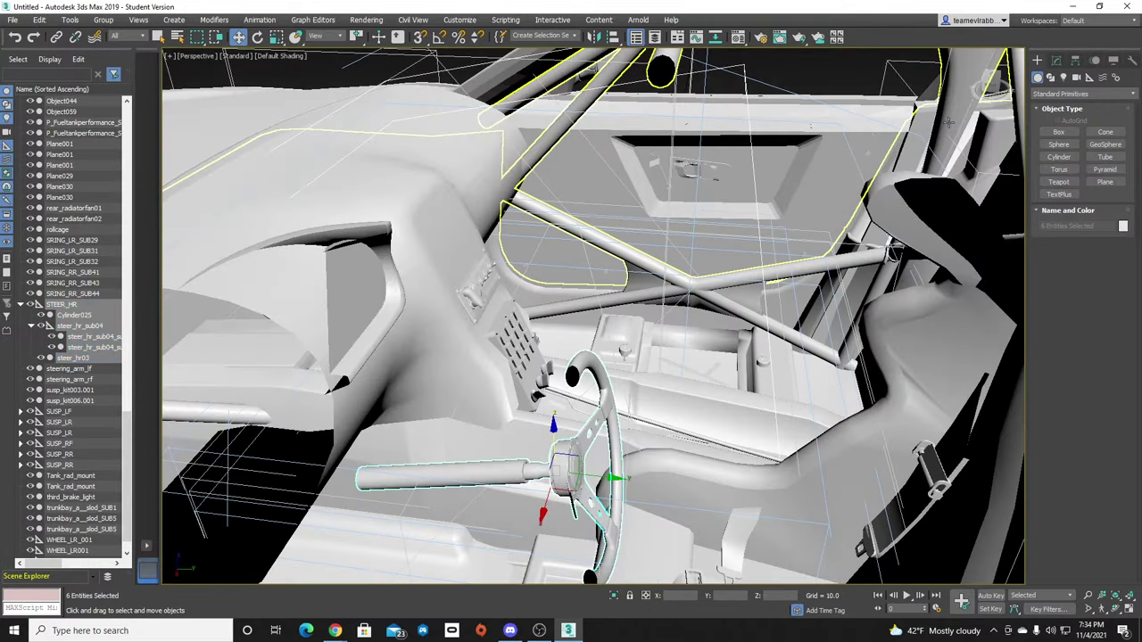
{"action": "left_click_drag", "start_coordinate": [992, 85], "coordinate": [939, 84]}
{"action": "scroll", "coordinate": [838, 434], "scroll_direction": "down", "scroll_amount": 4}
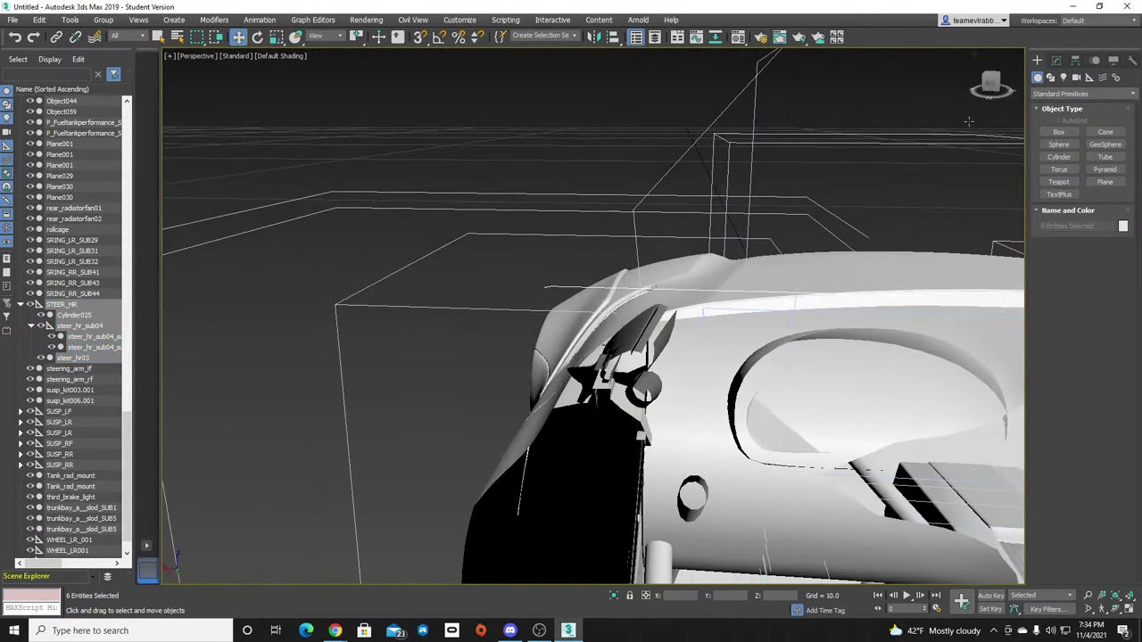
Raise the STEER_HR steering wheel assembly inside the first car's cabin and shift it forward along Y toward the dashboard.
{"action": "middle_click_drag", "start_coordinate": [839, 433], "coordinate": [648, 388]}
{"action": "left_click_drag", "start_coordinate": [657, 482], "coordinate": [675, 390]}
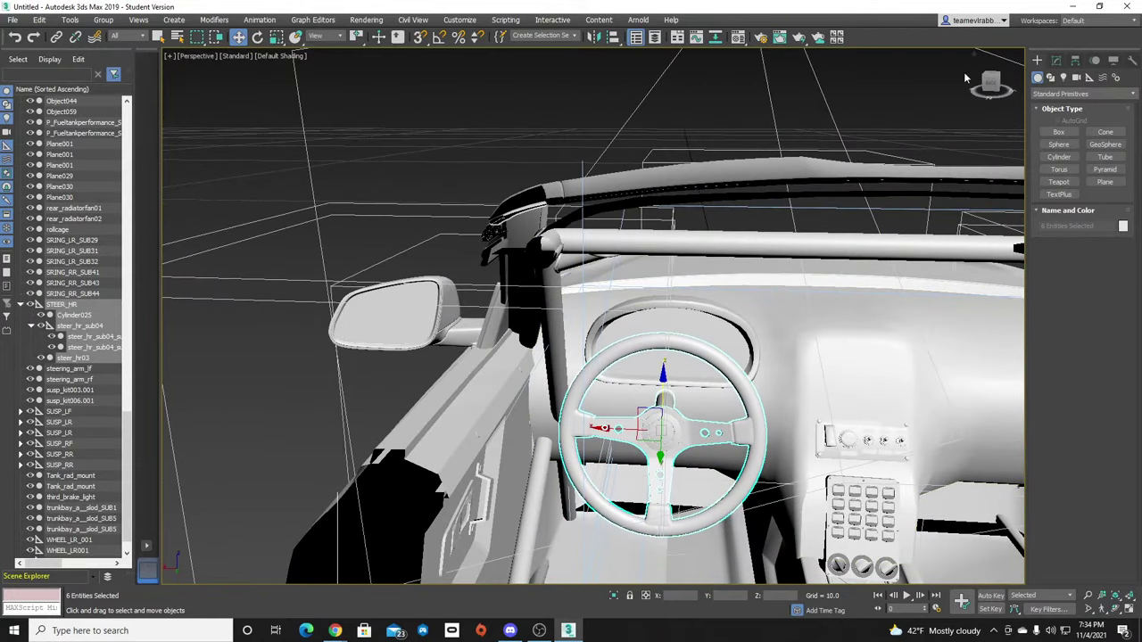
{"action": "left_click_drag", "start_coordinate": [992, 87], "coordinate": [1016, 82]}
{"action": "left_click_drag", "start_coordinate": [491, 375], "coordinate": [460, 375]}
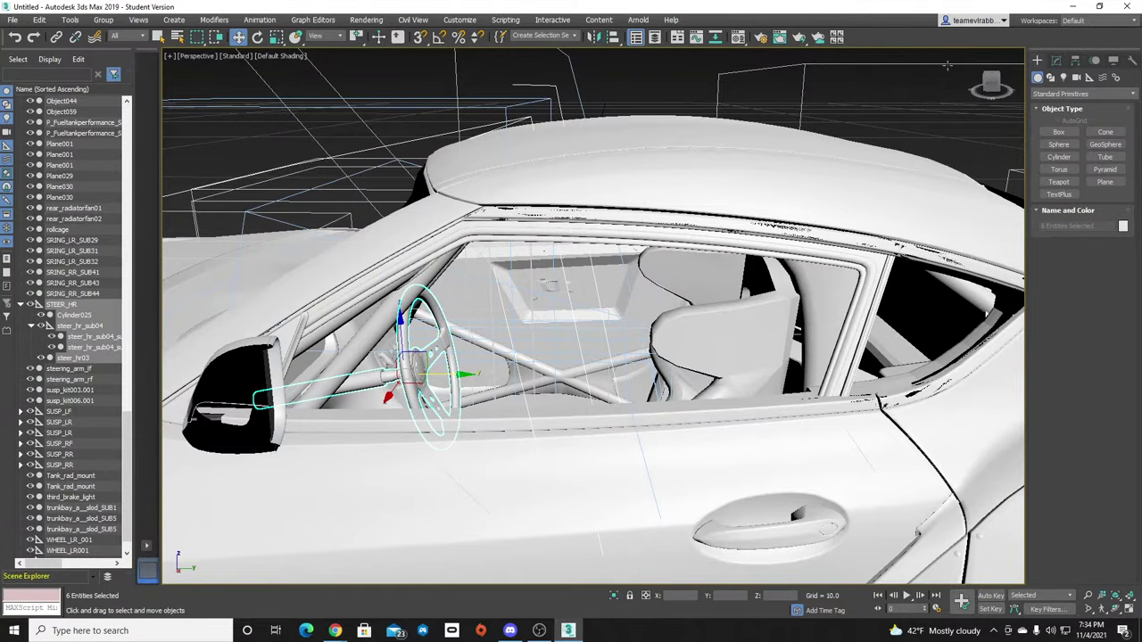
Lower the steering wheel assembly slightly in front of the gauge cluster and slide it back along Y toward the driver's seat.
{"action": "left_click_drag", "start_coordinate": [992, 86], "coordinate": [958, 91]}
{"action": "left_click_drag", "start_coordinate": [661, 363], "coordinate": [662, 372]}
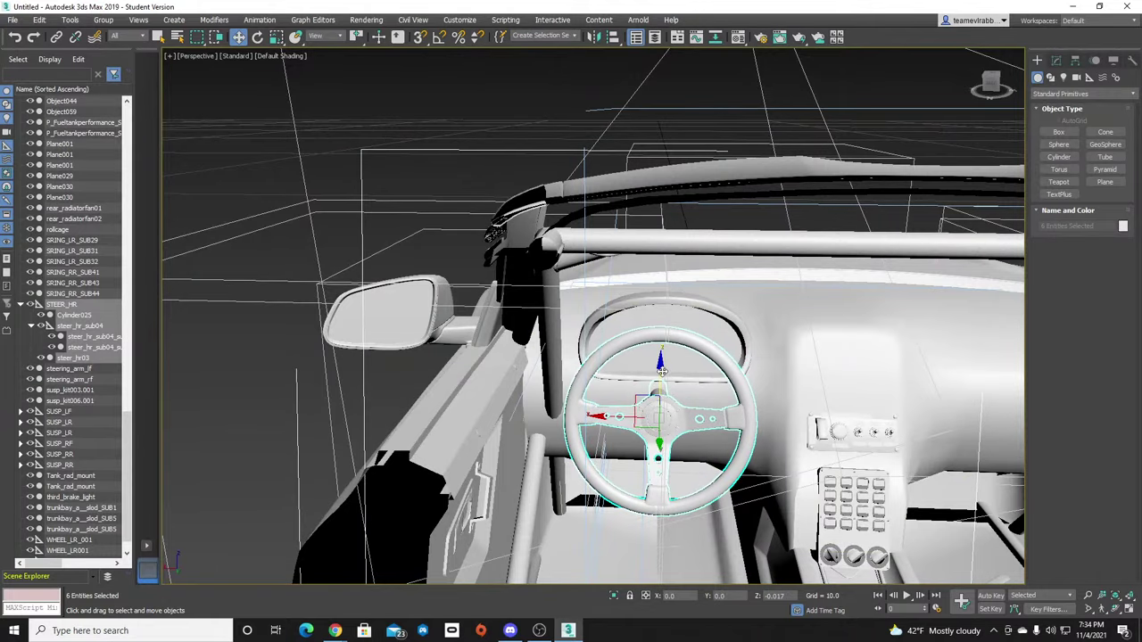
{"action": "mouse_move", "coordinate": [993, 82]}
{"action": "left_mouse_down"}
{"action": "mouse_move", "coordinate": [1024, 71]}
{"action": "mouse_move", "coordinate": [987, 79]}
{"action": "left_mouse_up"}
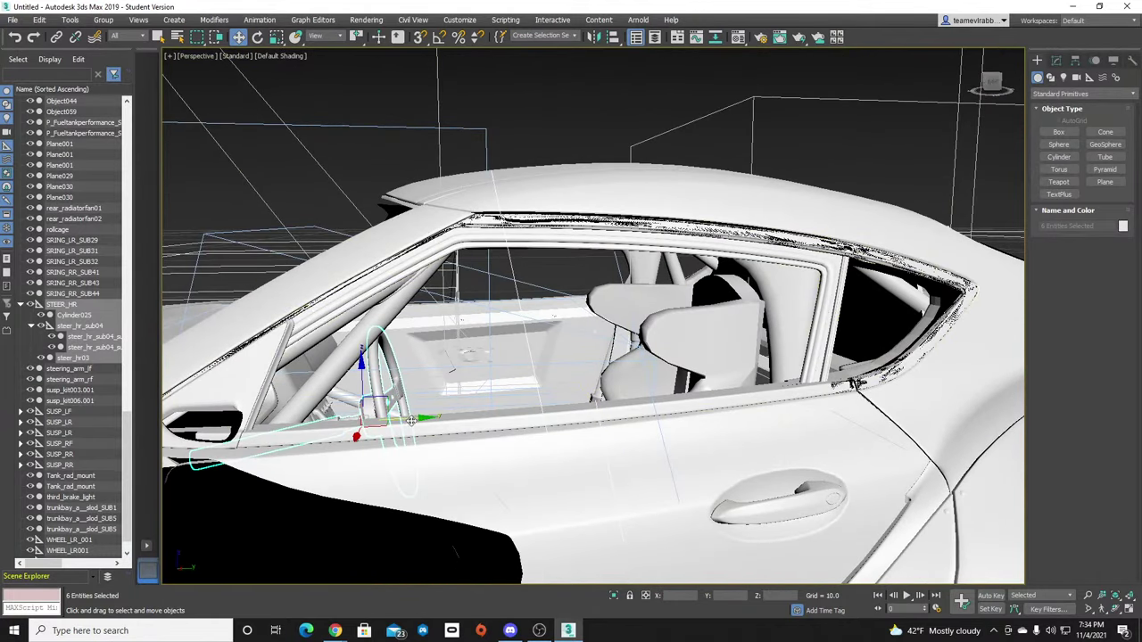
{"action": "left_click_drag", "start_coordinate": [411, 420], "coordinate": [428, 417]}
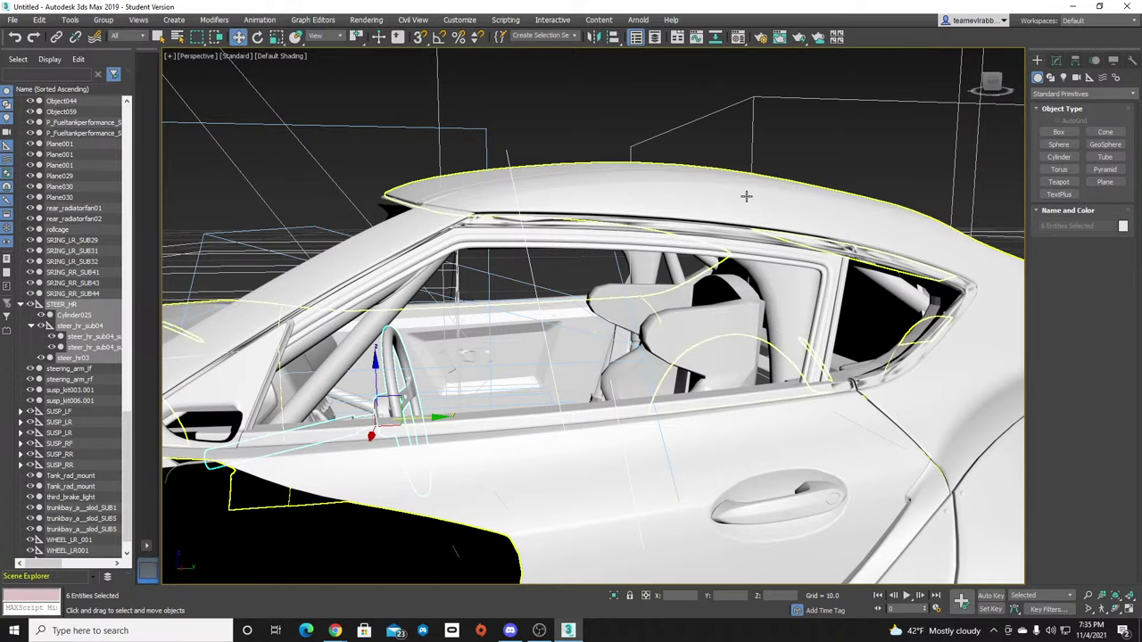
Nudge the steering wheel assembly forward along Y and check its placement from behind and from above.
{"action": "scroll", "coordinate": [666, 323], "scroll_direction": "down", "scroll_amount": 4}
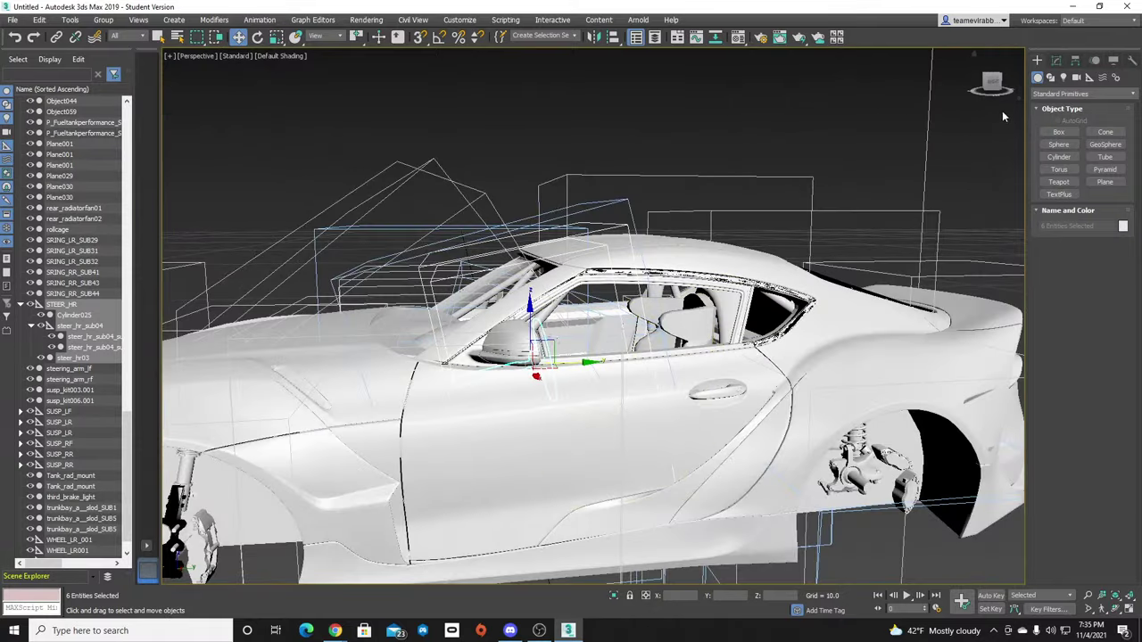
{"action": "left_click_drag", "start_coordinate": [993, 86], "coordinate": [976, 92]}
{"action": "middle_click_drag", "start_coordinate": [582, 297], "coordinate": [581, 296], "text": "alt"}
{"action": "left_click_drag", "start_coordinate": [978, 148], "coordinate": [987, 154]}
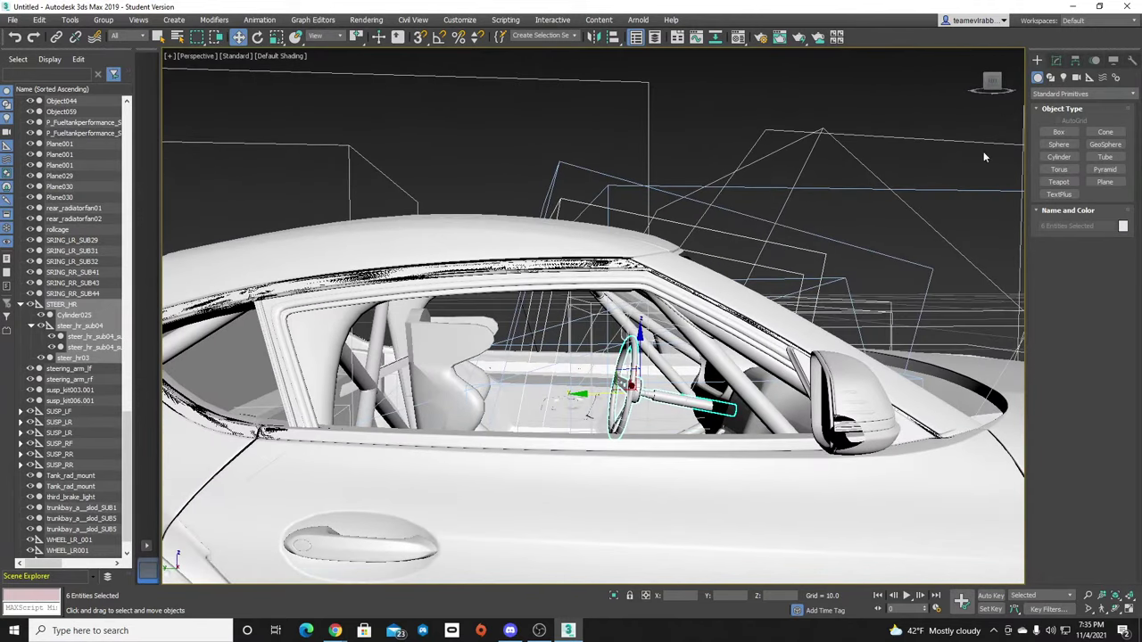
{"action": "left_click_drag", "start_coordinate": [598, 393], "coordinate": [613, 394]}
{"action": "left_click_drag", "start_coordinate": [994, 85], "coordinate": [844, 111]}
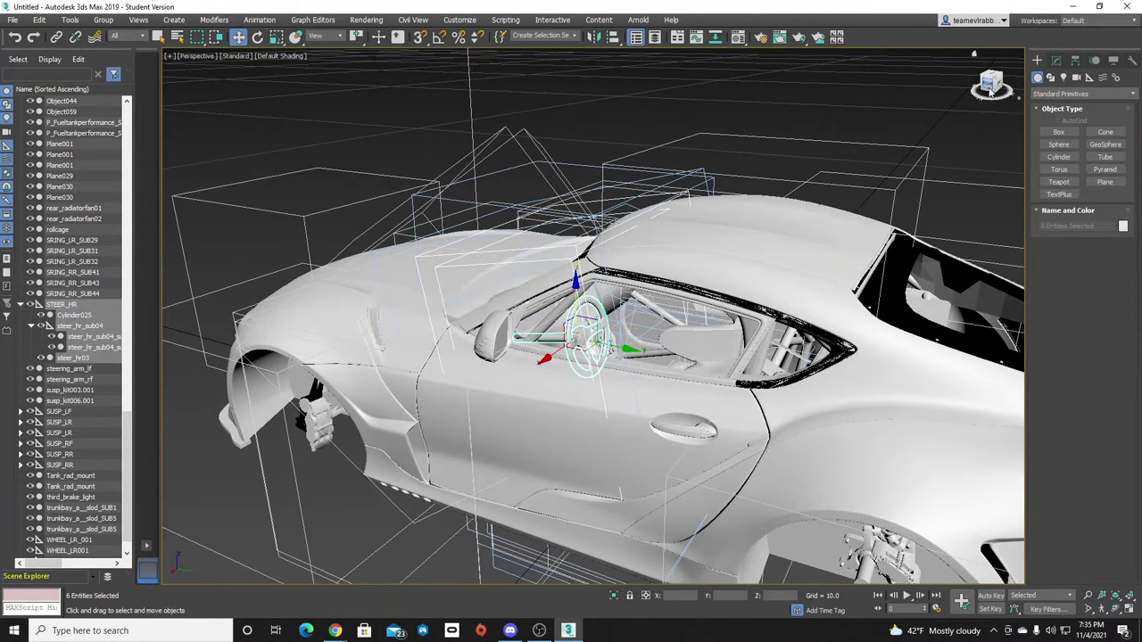
{"action": "left_click_drag", "start_coordinate": [990, 85], "coordinate": [915, 71]}
{"action": "scroll", "coordinate": [625, 415], "scroll_direction": "up", "scroll_amount": 5}
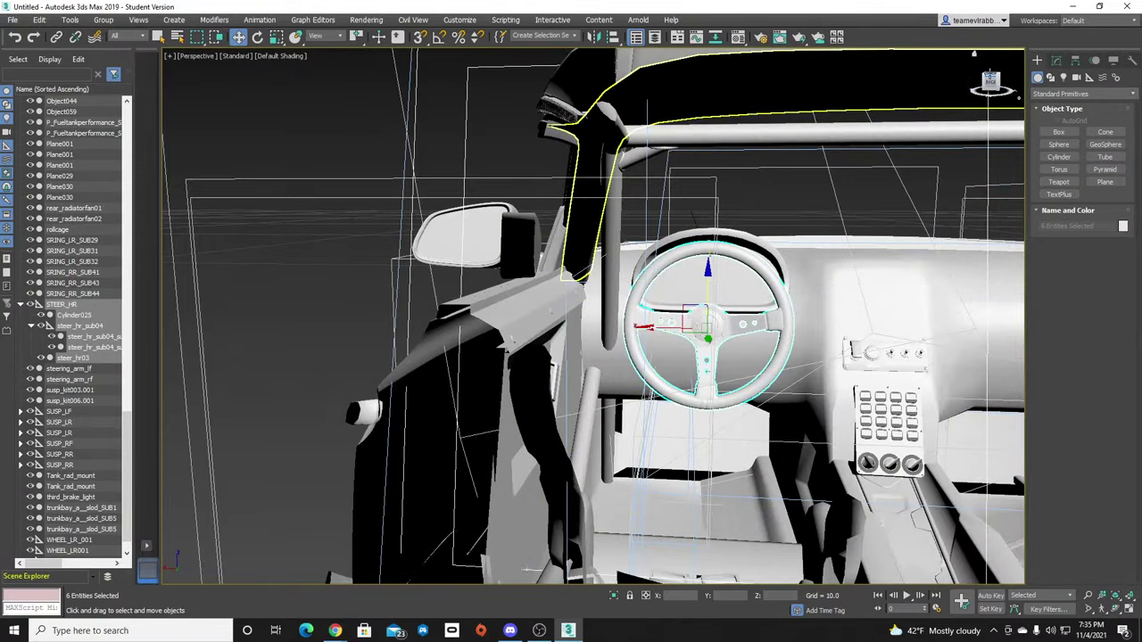
{"action": "left_click", "coordinate": [990, 84]}
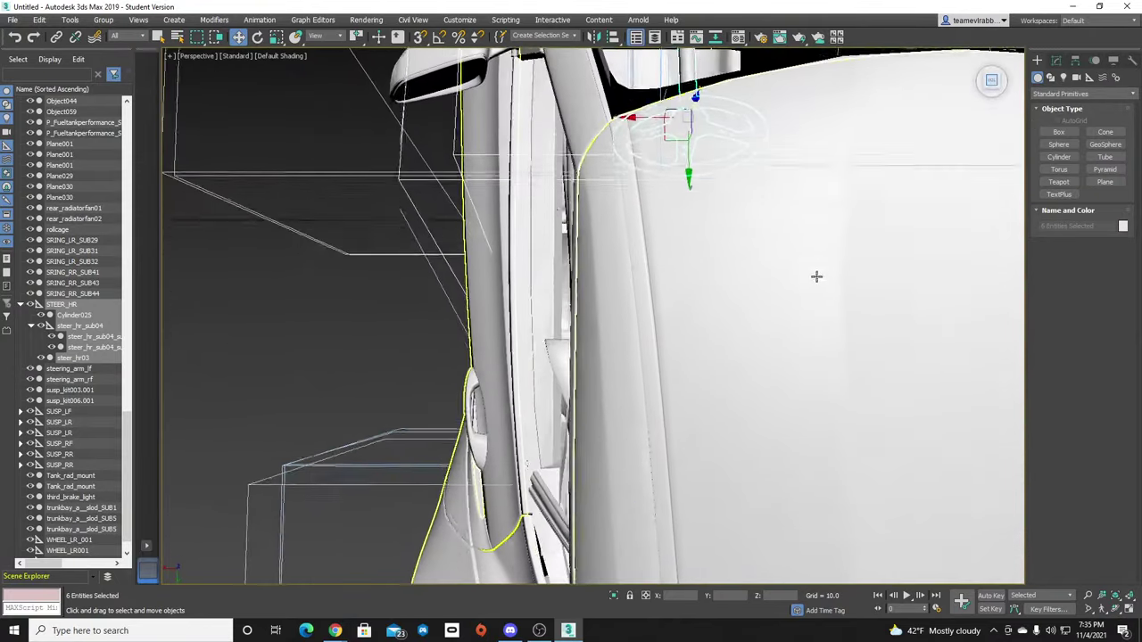
{"action": "middle_click_drag", "start_coordinate": [793, 342], "coordinate": [697, 443]}
{"action": "scroll", "coordinate": [696, 442], "scroll_direction": "up", "scroll_amount": 3}
{"action": "middle_click_drag", "start_coordinate": [428, 312], "coordinate": [436, 401]}
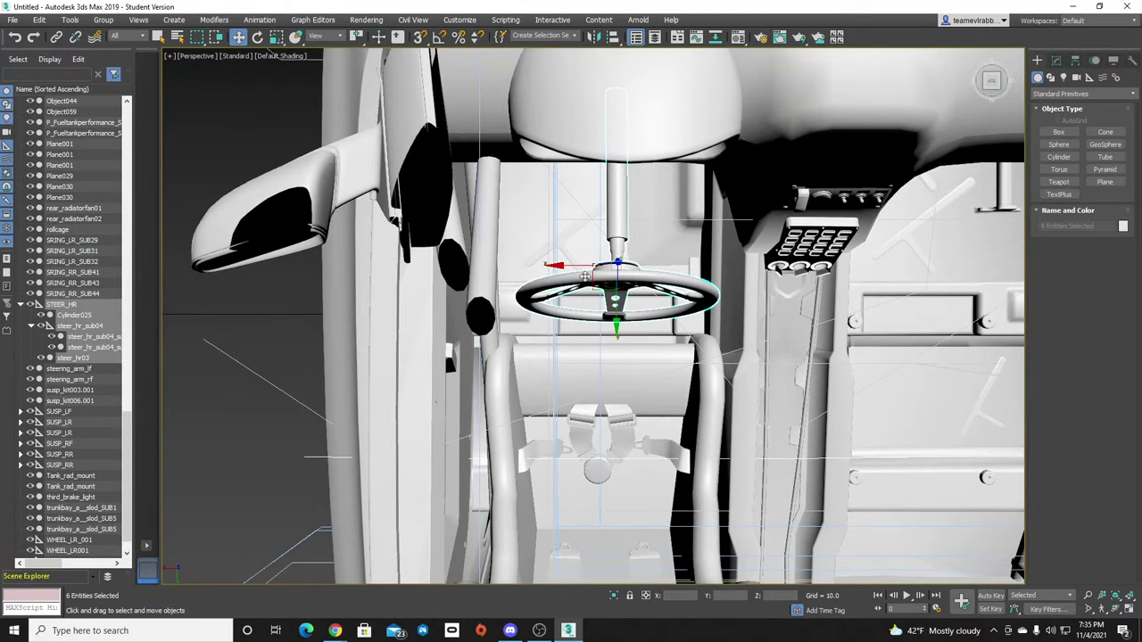
Delete the INT_HR_SUB0 interior part from the first car.
{"action": "left_click", "coordinate": [579, 252]}
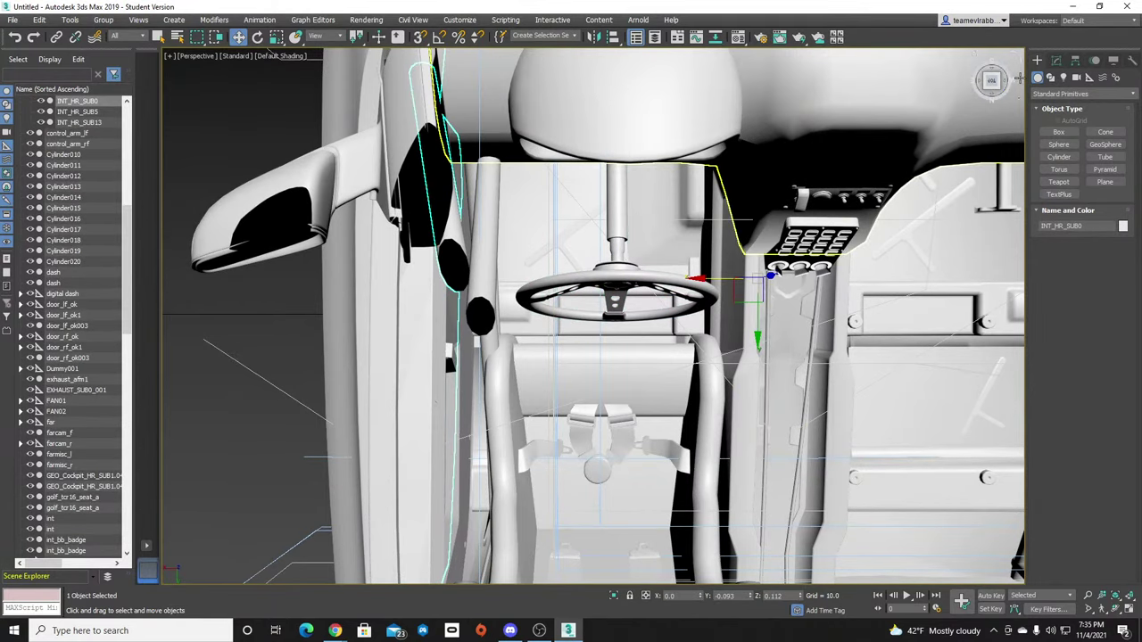
{"action": "left_click_drag", "start_coordinate": [991, 81], "coordinate": [1033, 16]}
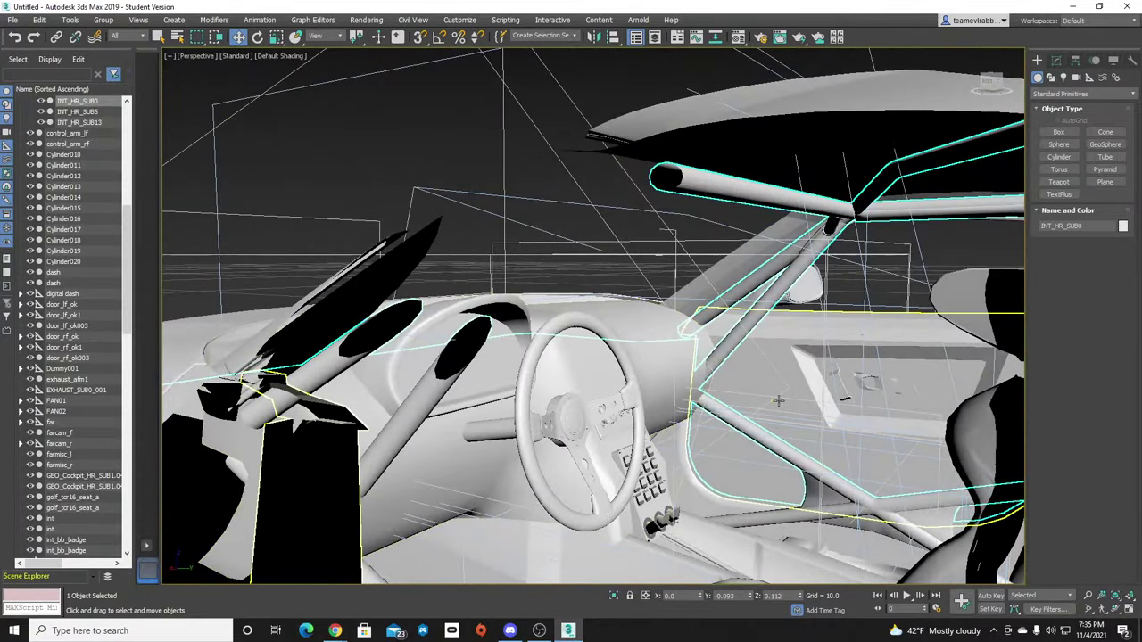
{"action": "scroll", "coordinate": [784, 401], "scroll_direction": "down", "scroll_amount": 6}
{"action": "scroll", "coordinate": [784, 401], "scroll_direction": "up", "scroll_amount": 3}
{"action": "key", "text": "Delete"}
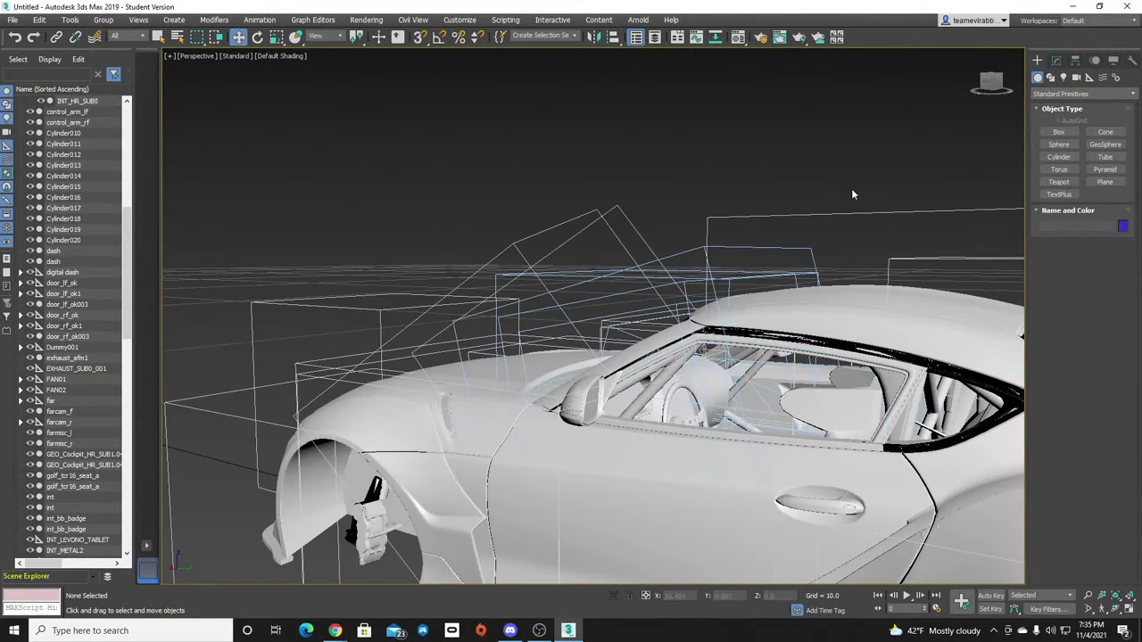
Lower the raised car's rear window Plane030 together with its hatch part boot_ok_SUB3 out of the body into the space between the cars.
{"action": "mouse_move", "coordinate": [991, 82]}
{"action": "left_mouse_down"}
{"action": "mouse_move", "coordinate": [1010, 74]}
{"action": "mouse_move", "coordinate": [990, 81]}
{"action": "left_mouse_up"}
{"action": "middle_click_drag", "start_coordinate": [791, 440], "coordinate": [791, 440], "text": "alt"}
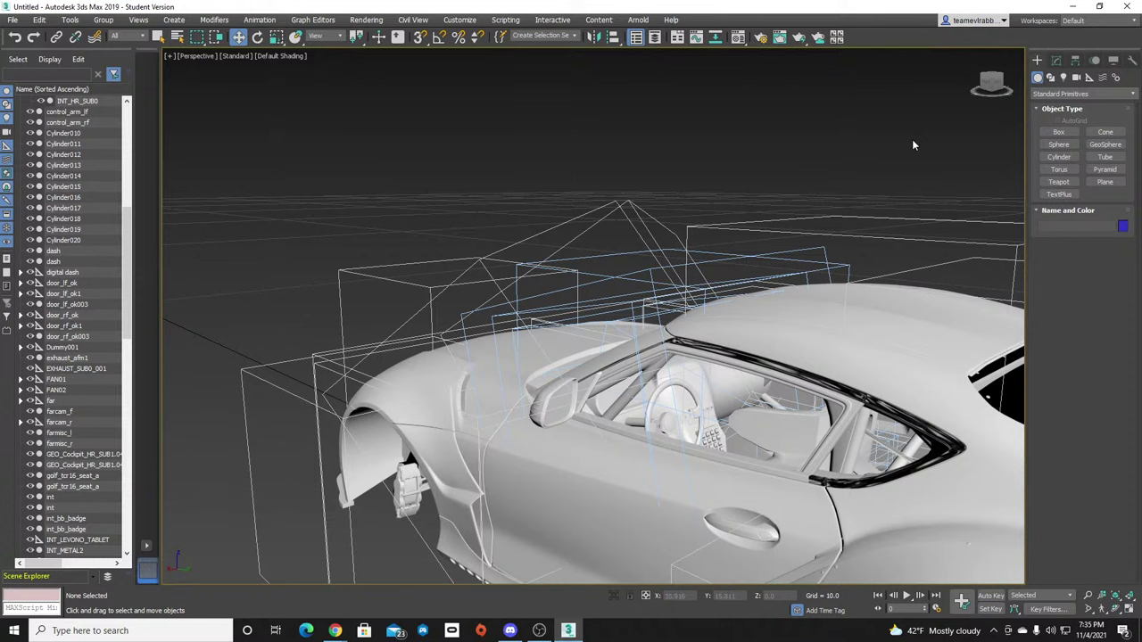
{"action": "middle_click_drag", "start_coordinate": [912, 139], "coordinate": [776, 222], "text": "alt"}
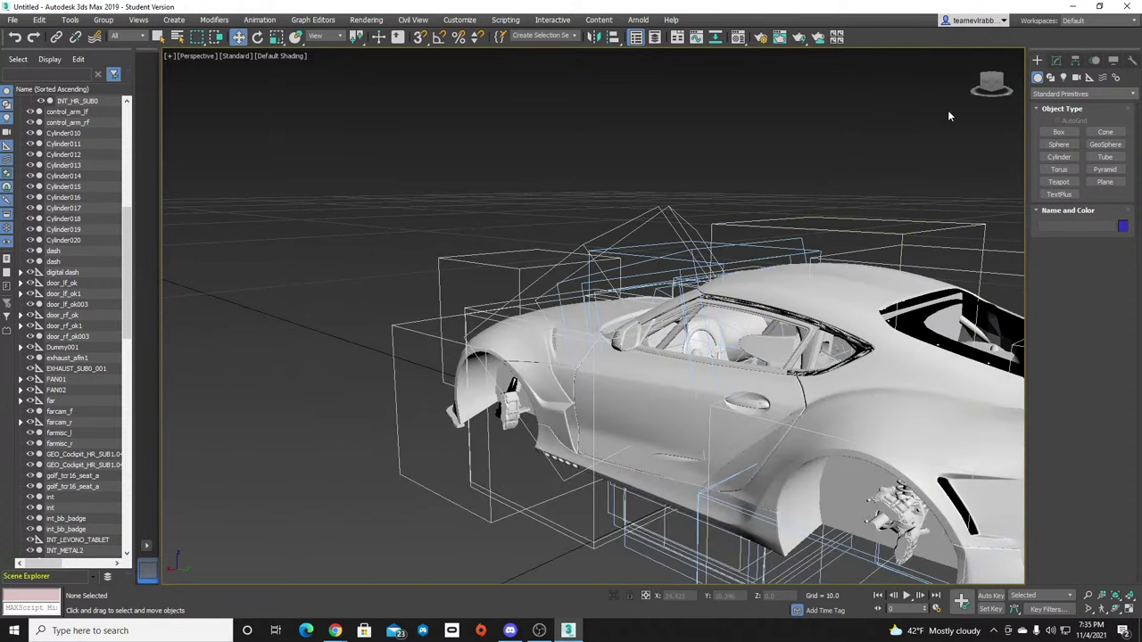
{"action": "left_click", "coordinate": [974, 54]}
{"action": "scroll", "coordinate": [616, 250], "scroll_direction": "down", "scroll_amount": 3}
{"action": "middle_click_drag", "start_coordinate": [652, 171], "coordinate": [721, 357]}
{"action": "scroll", "coordinate": [721, 357], "scroll_direction": "up", "scroll_amount": 6}
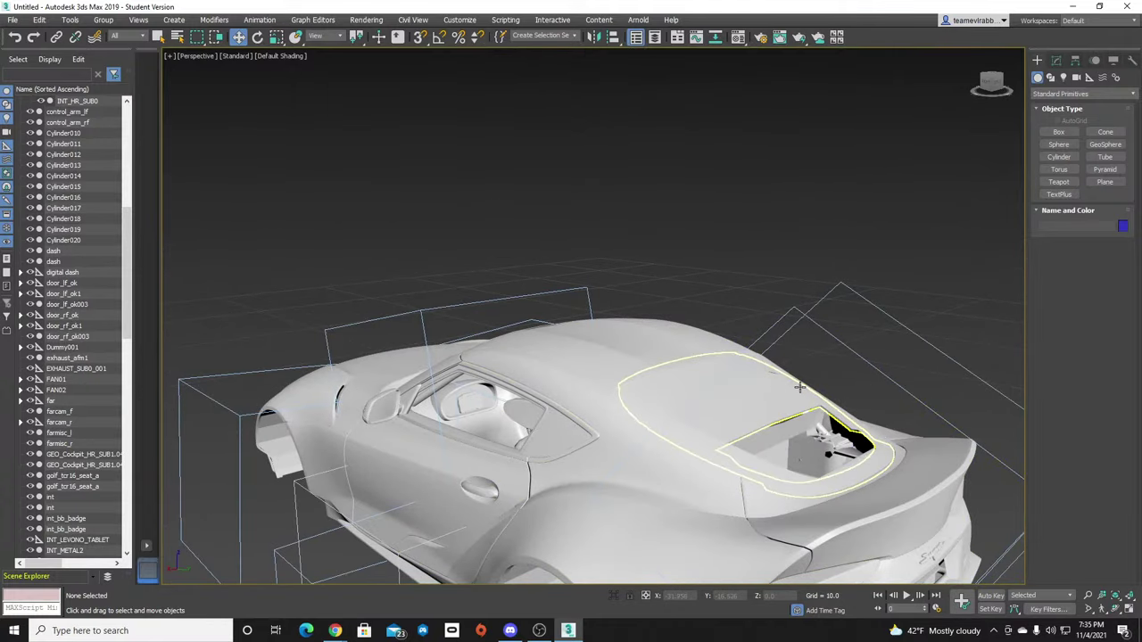
{"action": "left_click", "coordinate": [800, 385]}
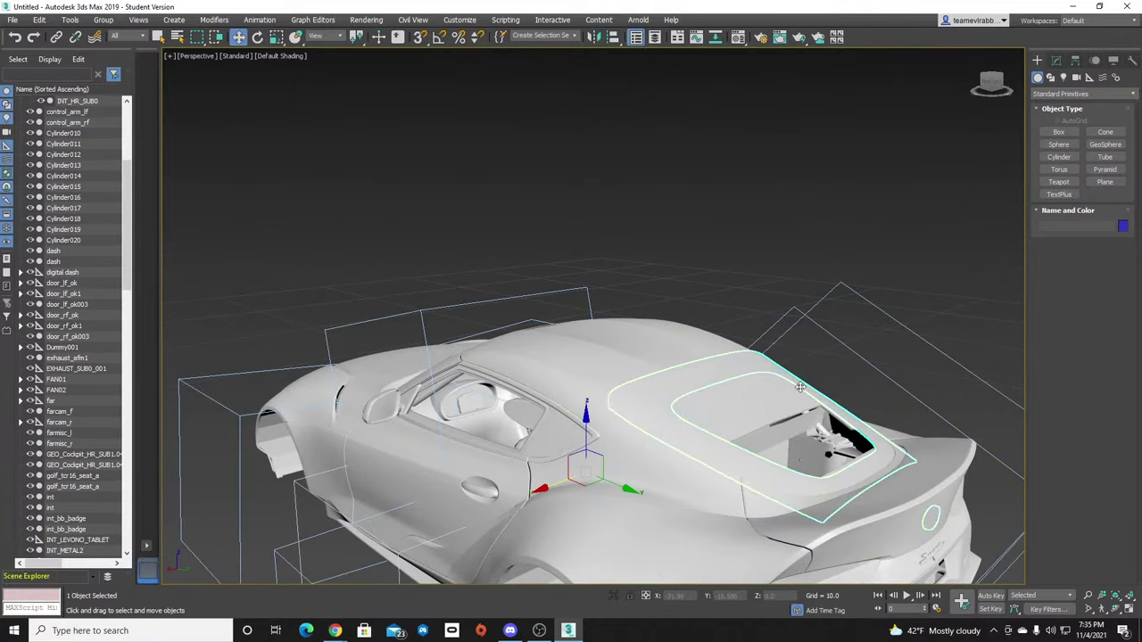
{"action": "left_click", "coordinate": [744, 400]}
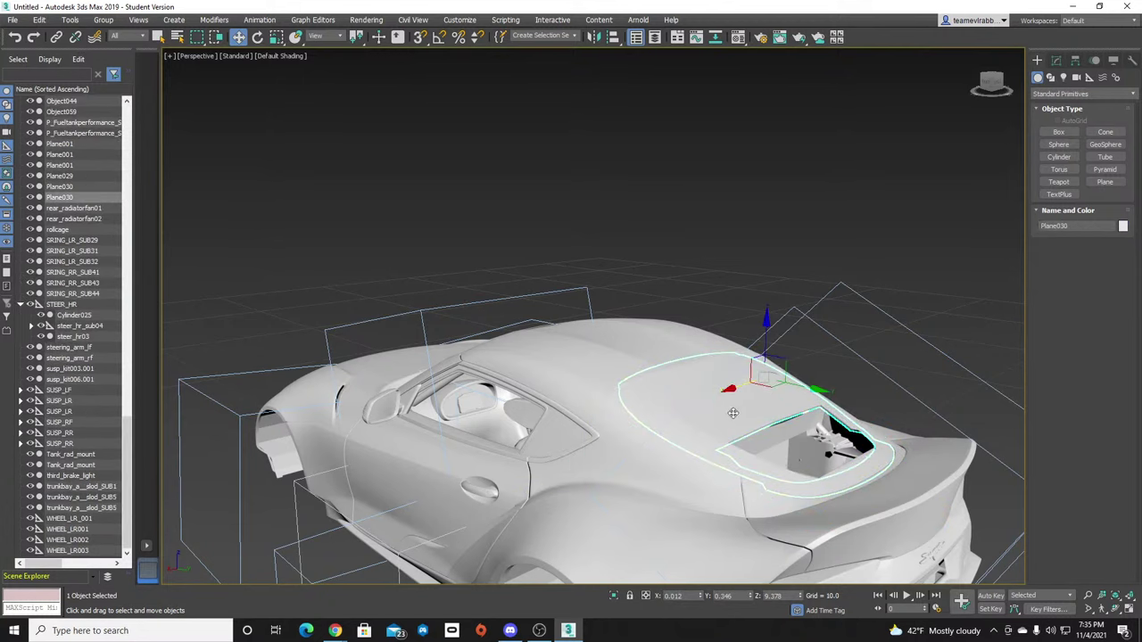
{"action": "left_click", "coordinate": [701, 442], "text": "ctrl"}
{"action": "scroll", "coordinate": [701, 441], "scroll_direction": "down", "scroll_amount": 4}
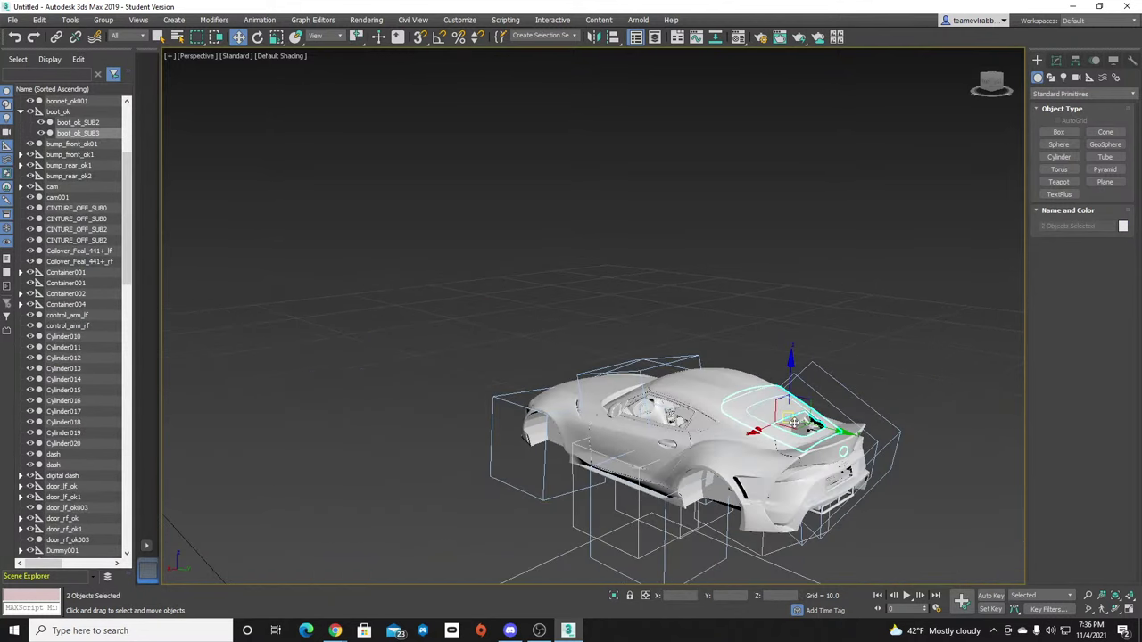
{"action": "middle_click_drag", "start_coordinate": [740, 252], "coordinate": [734, 152]}
{"action": "left_click_drag", "start_coordinate": [730, 154], "coordinate": [739, 439]}
Remove the detached round badge piece from the boot_ok_SUB3 mesh at Element level.
{"action": "left_click", "coordinate": [815, 520]}
{"action": "left_click", "coordinate": [734, 518]}
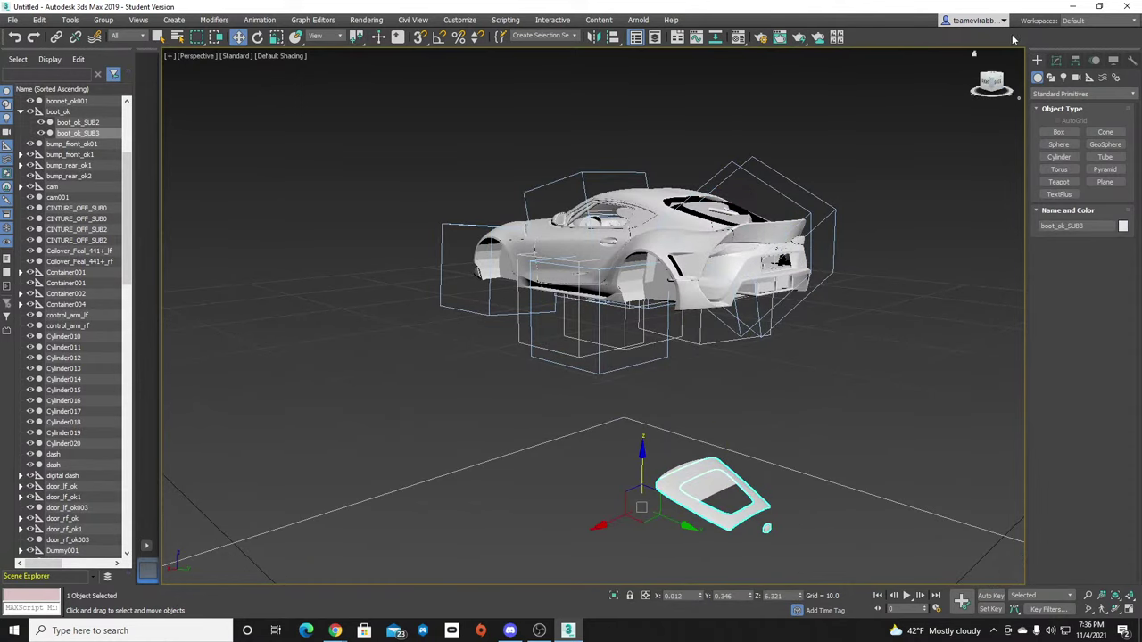
{"action": "left_click", "coordinate": [1057, 60]}
{"action": "middle_click_drag", "start_coordinate": [814, 444], "coordinate": [798, 322]}
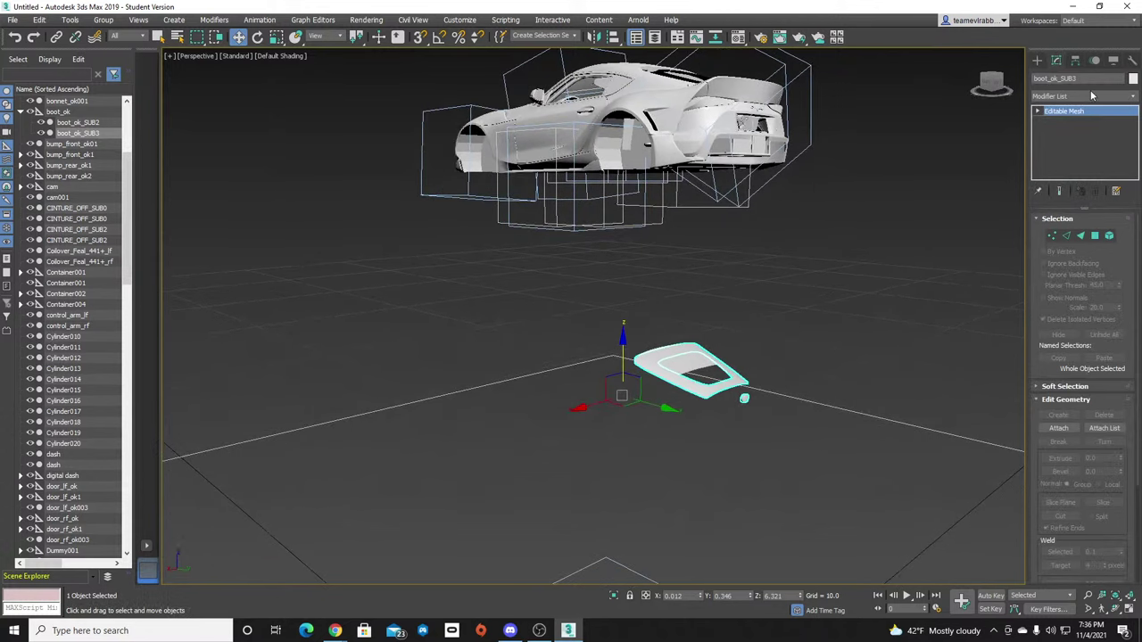
{"action": "left_click", "coordinate": [1037, 111]}
{"action": "left_click", "coordinate": [1062, 161]}
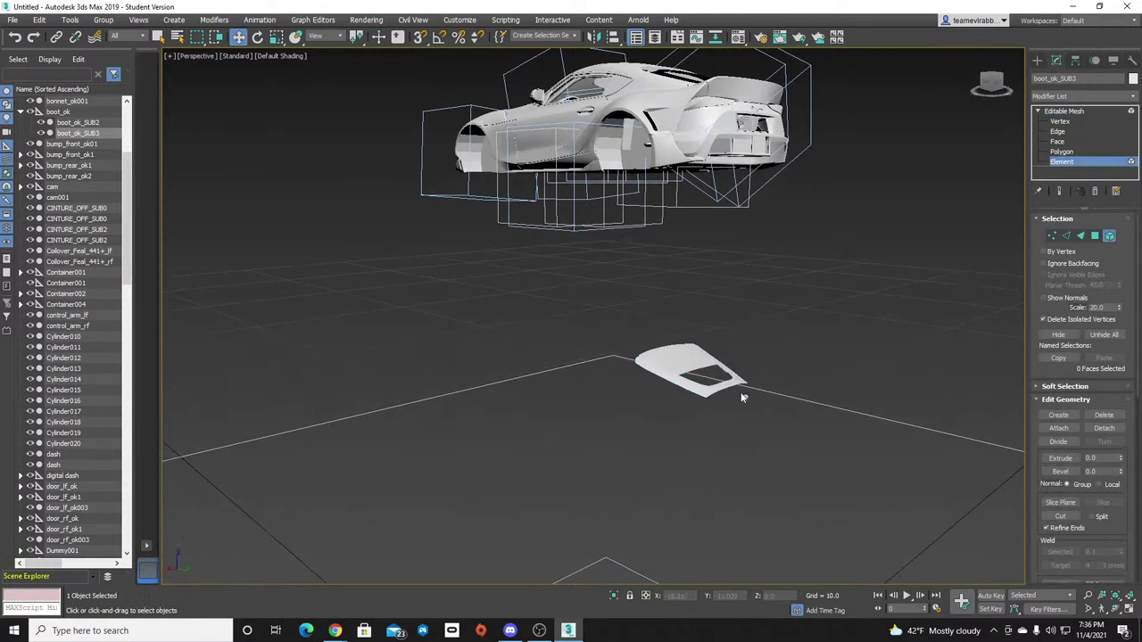
{"action": "left_click", "coordinate": [749, 406]}
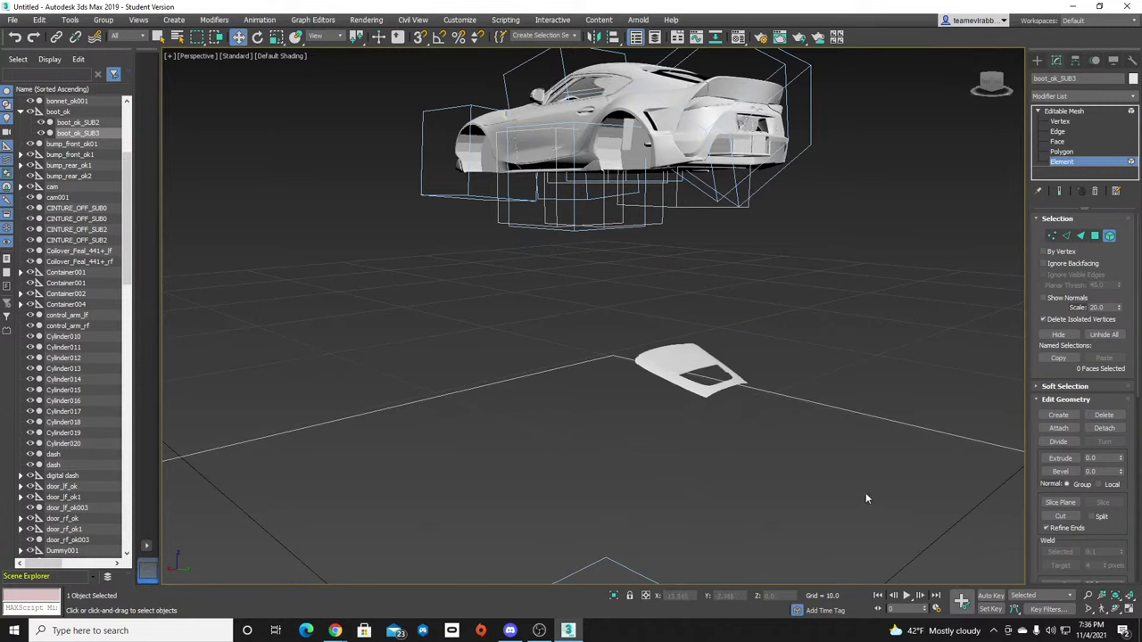
Leave mesh editing, select both rear window and hatch parts and lower them to just above the first car.
{"action": "left_click_drag", "start_coordinate": [723, 368], "coordinate": [706, 350]}
{"action": "left_click", "coordinate": [812, 325]}
{"action": "left_click", "coordinate": [1037, 61]}
{"action": "left_click", "coordinate": [718, 366]}
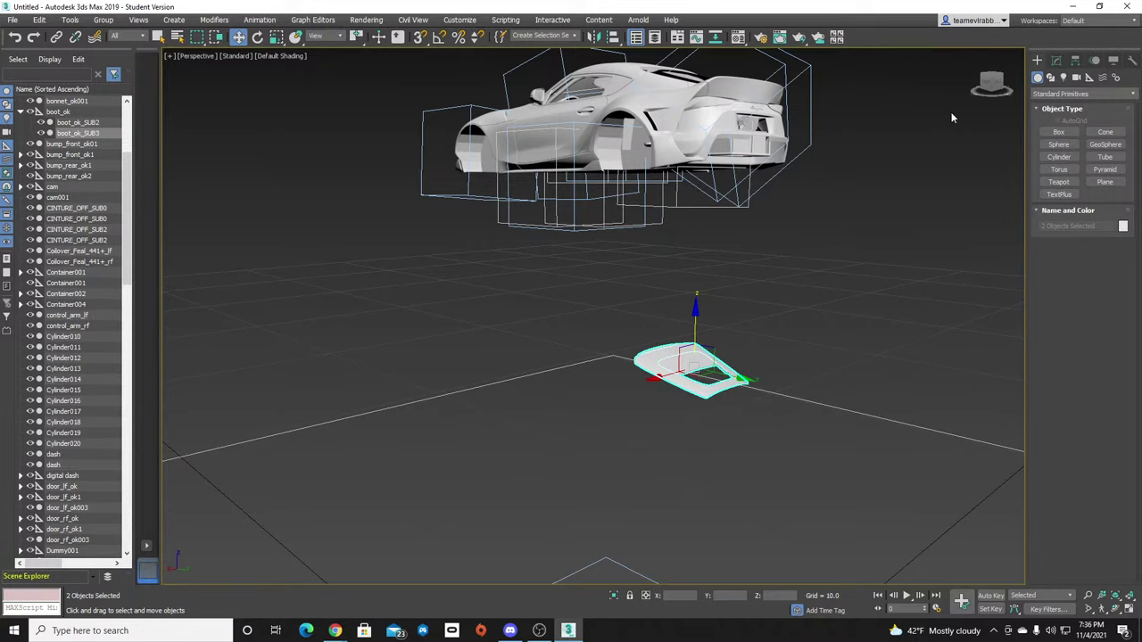
{"action": "scroll", "coordinate": [812, 357], "scroll_direction": "down", "scroll_amount": 5}
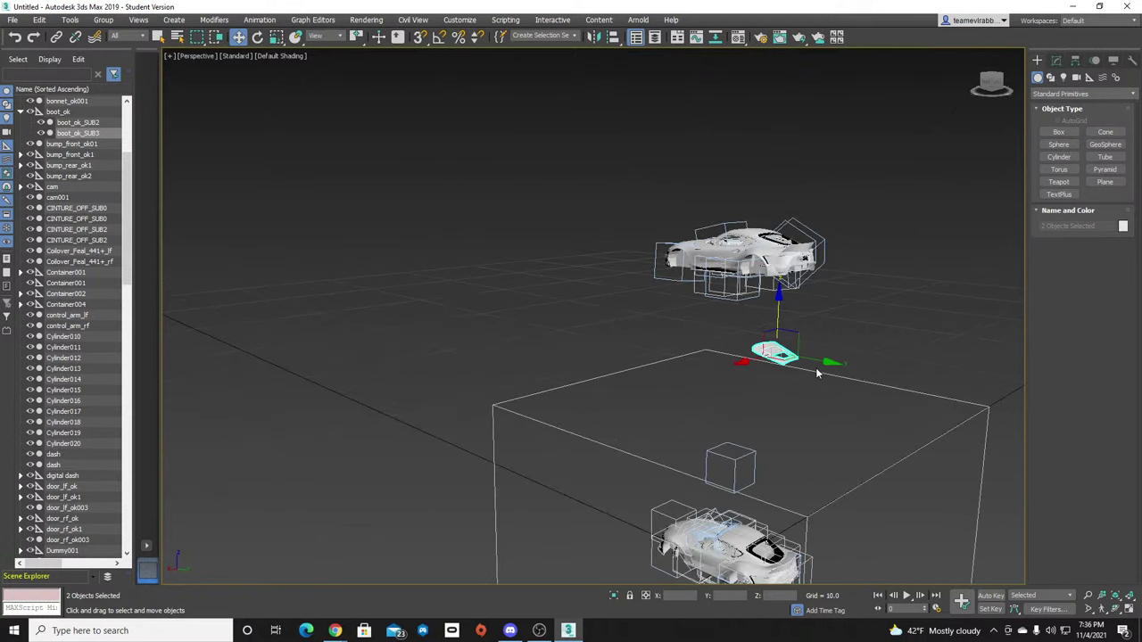
{"action": "middle_click_drag", "start_coordinate": [820, 369], "coordinate": [798, 306]}
{"action": "left_click_drag", "start_coordinate": [757, 232], "coordinate": [768, 348]}
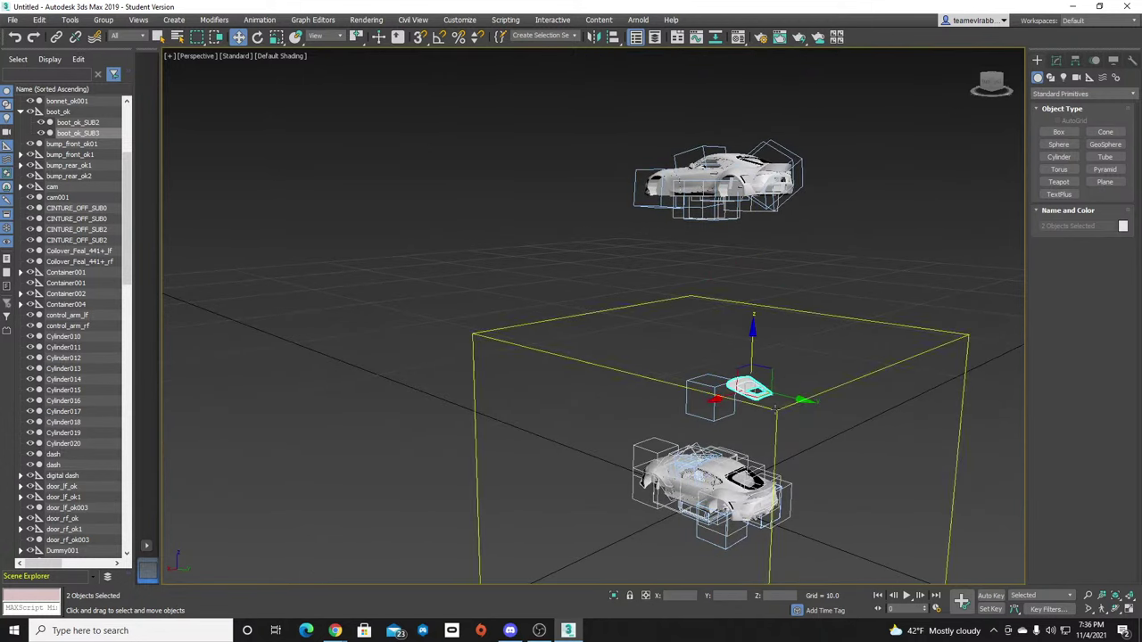
Lower the rear window and hatch part into the first car's rear opening and deselect them.
{"action": "scroll", "coordinate": [770, 527], "scroll_direction": "up", "scroll_amount": 5}
{"action": "middle_click_drag", "start_coordinate": [770, 533], "coordinate": [752, 398]}
{"action": "scroll", "coordinate": [750, 397], "scroll_direction": "up", "scroll_amount": 6}
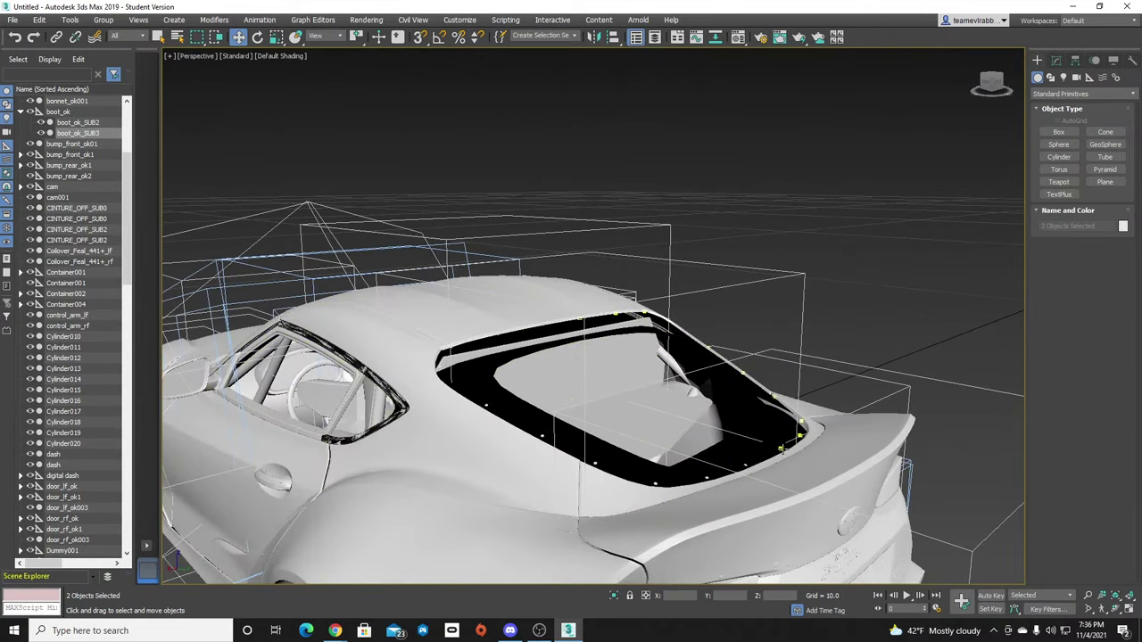
{"action": "scroll", "coordinate": [861, 416], "scroll_direction": "down", "scroll_amount": 5}
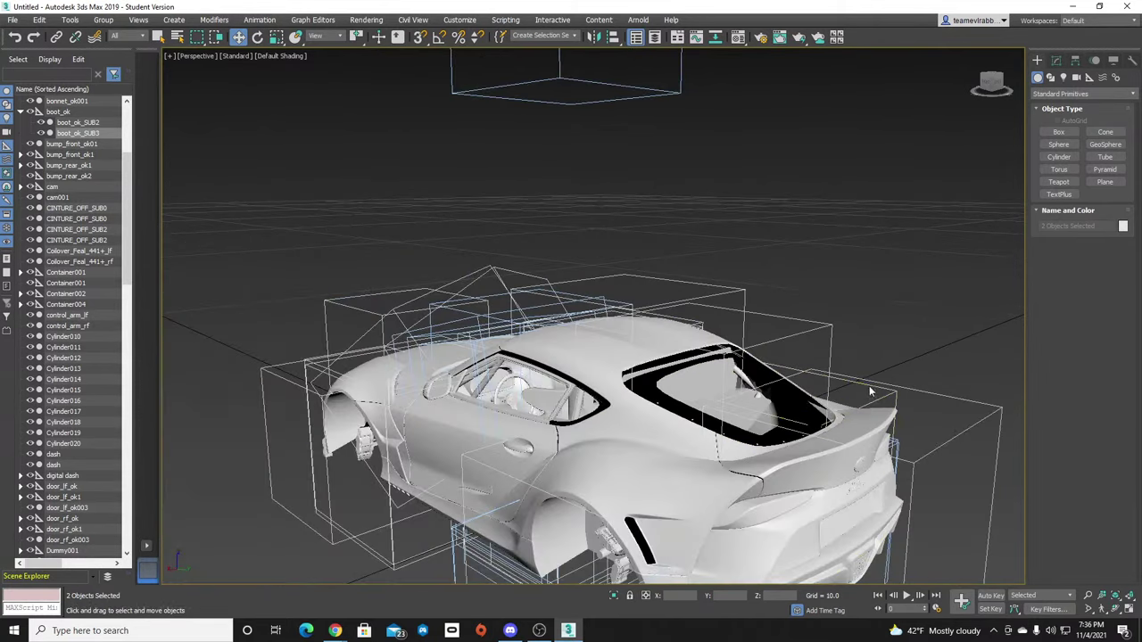
{"action": "scroll", "coordinate": [877, 347], "scroll_direction": "down", "scroll_amount": 3}
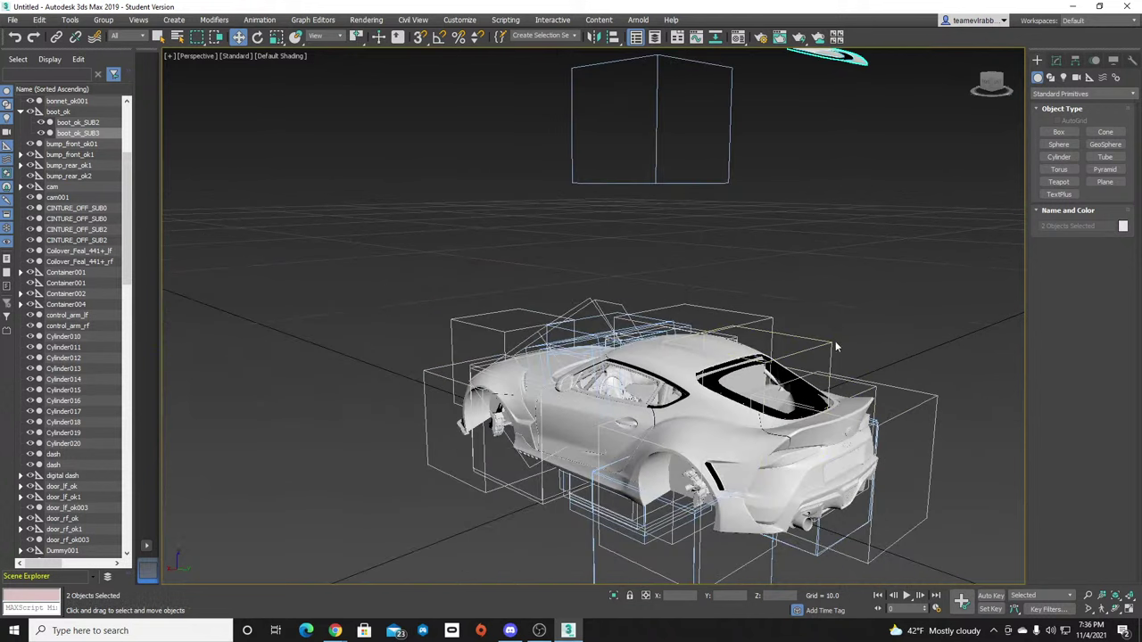
{"action": "middle_click_drag", "start_coordinate": [835, 341], "coordinate": [810, 394]}
{"action": "left_click_drag", "start_coordinate": [753, 103], "coordinate": [780, 448]}
{"action": "left_click", "coordinate": [825, 426]}
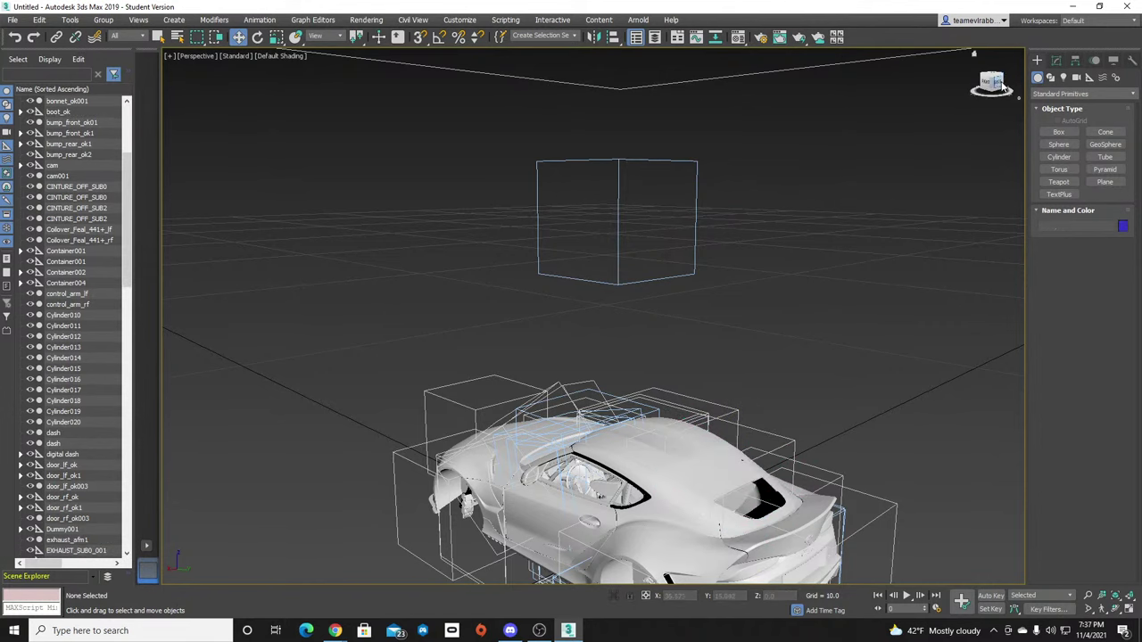
Examine how the rear window and boot_ok_SUB3 hatch part fit the first car's rear opening from behind, above and both sides.
{"action": "left_click", "coordinate": [990, 84]}
{"action": "left_click_drag", "start_coordinate": [990, 85], "coordinate": [1054, 7]}
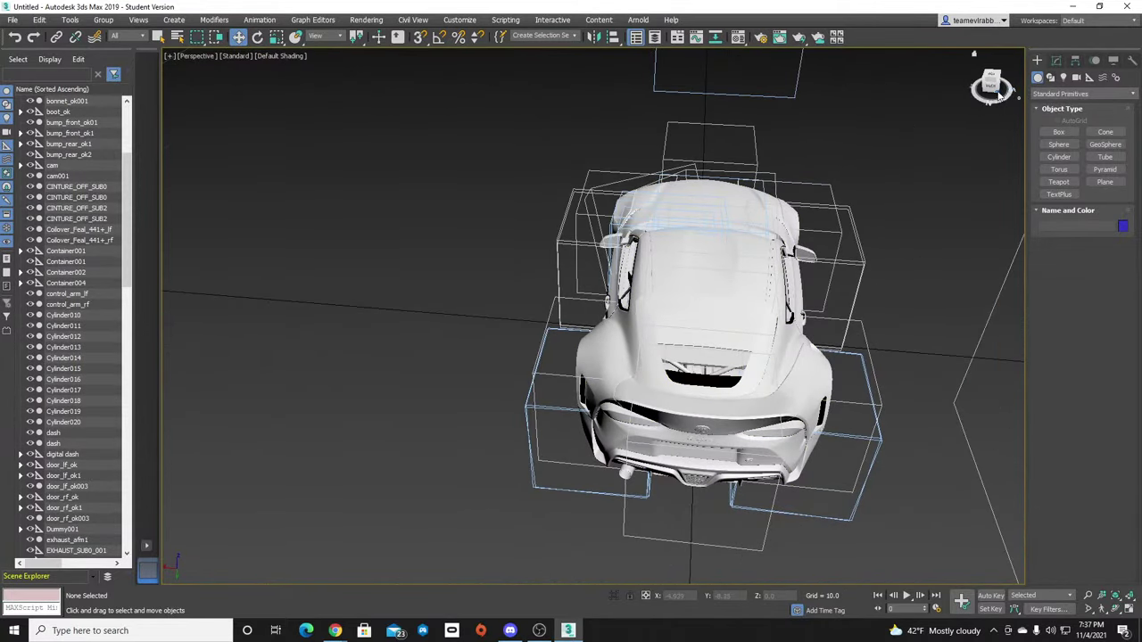
{"action": "left_click_drag", "start_coordinate": [995, 88], "coordinate": [941, 105]}
{"action": "middle_click_drag", "start_coordinate": [525, 125], "coordinate": [524, 125], "text": "alt"}
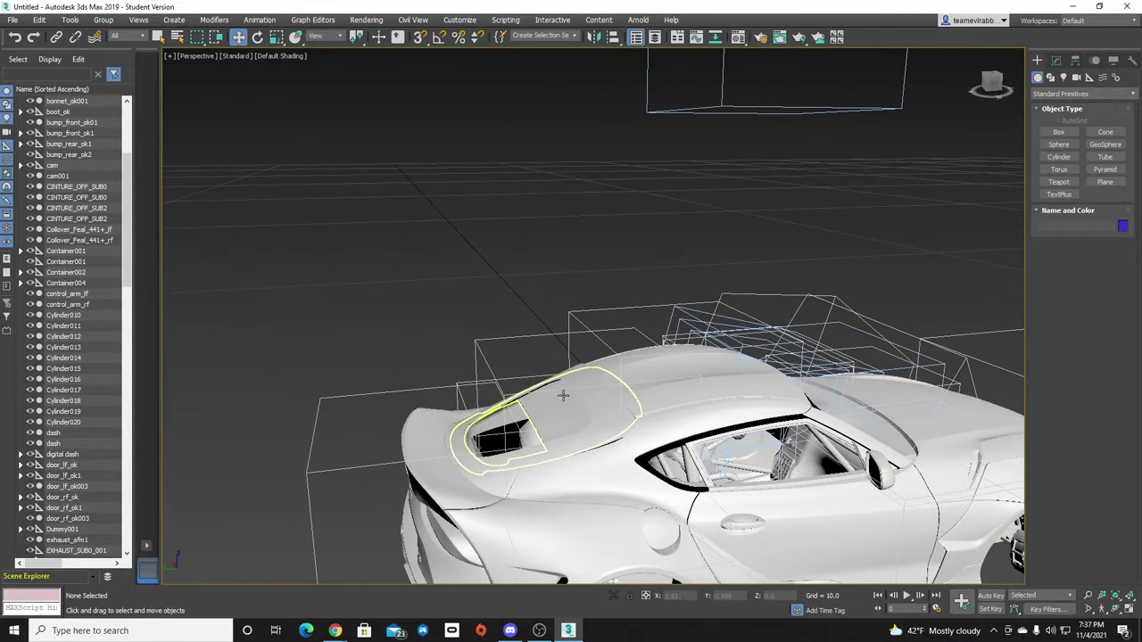
{"action": "left_click", "coordinate": [588, 443]}
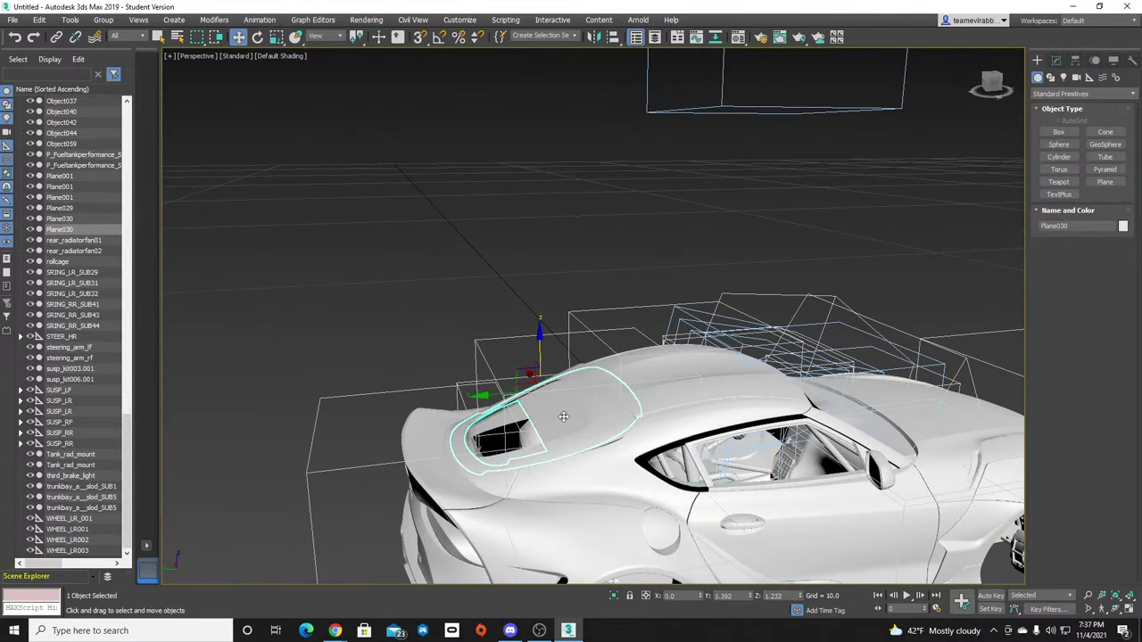
{"action": "left_click", "coordinate": [571, 432]}
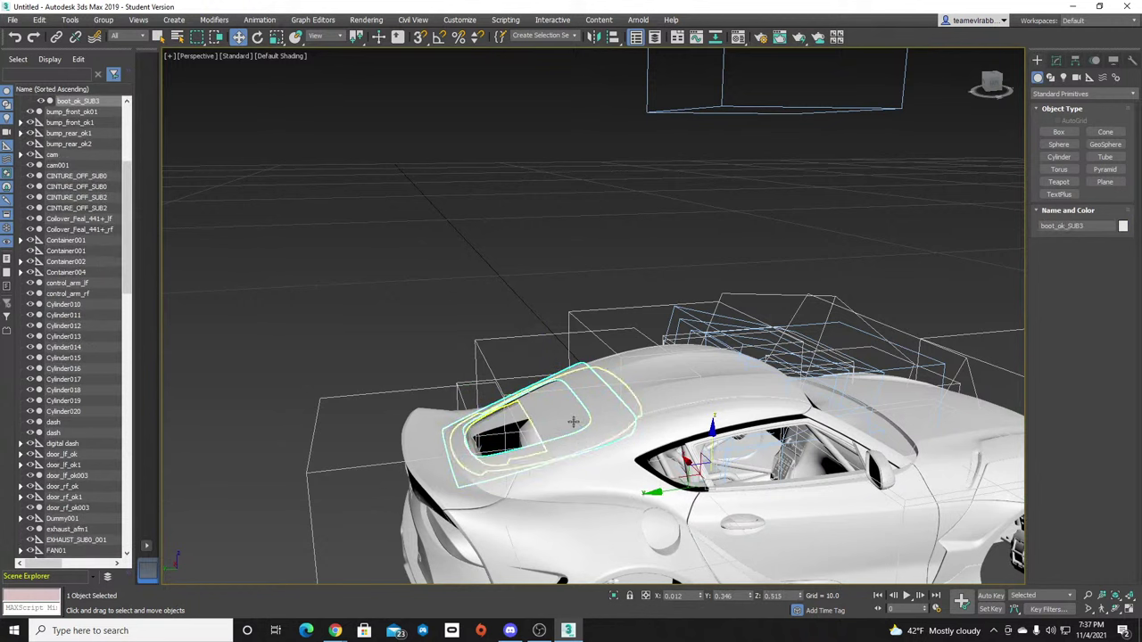
{"action": "left_click", "coordinate": [571, 420], "text": "ctrl"}
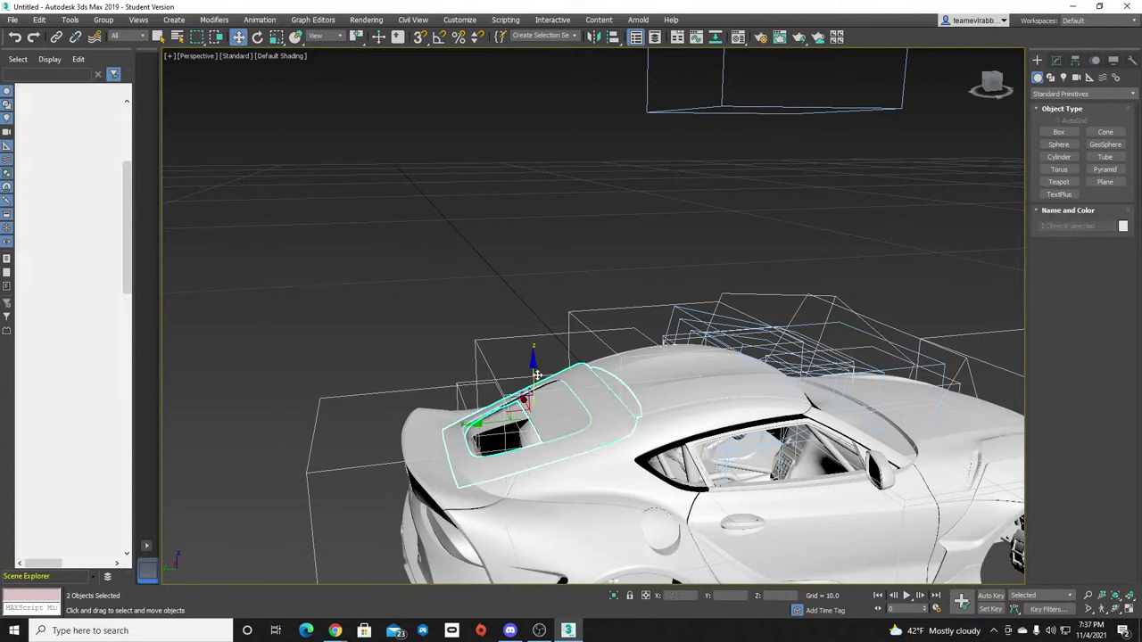
{"action": "left_click", "coordinate": [508, 315]}
{"action": "left_click_drag", "start_coordinate": [989, 80], "coordinate": [1007, 100]}
{"action": "middle_click_drag", "start_coordinate": [538, 418], "coordinate": [805, 368], "text": "alt"}
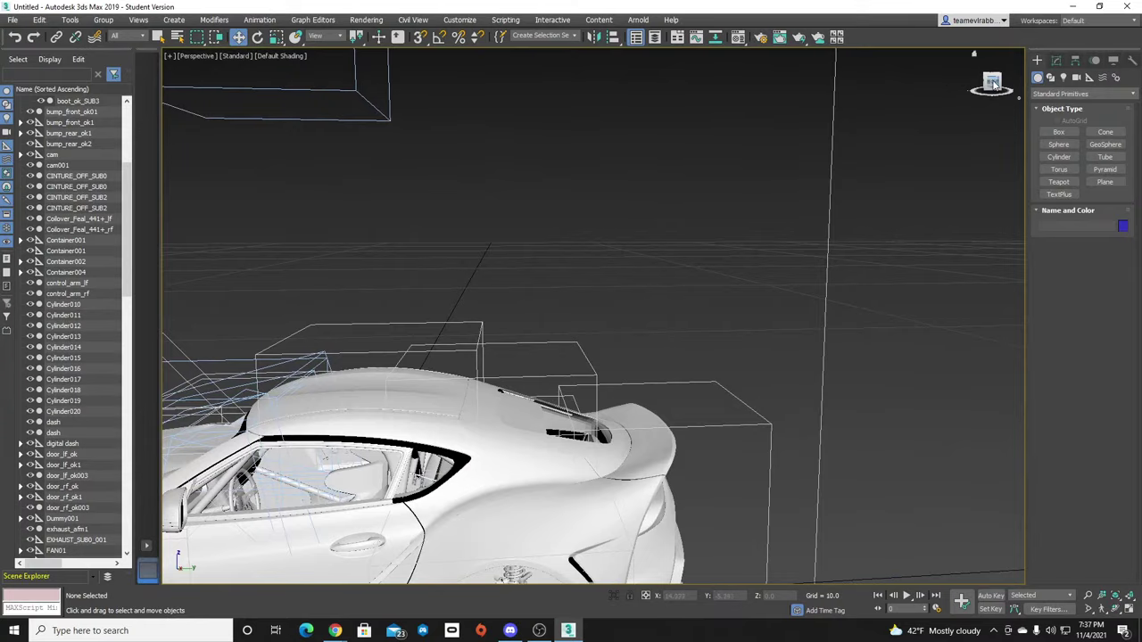
{"action": "mouse_move", "coordinate": [994, 83]}
{"action": "left_mouse_down"}
{"action": "mouse_move", "coordinate": [952, 88]}
{"action": "mouse_move", "coordinate": [909, 72]}
{"action": "mouse_move", "coordinate": [985, 77]}
{"action": "mouse_move", "coordinate": [984, 109]}
{"action": "mouse_move", "coordinate": [1006, 126]}
{"action": "mouse_move", "coordinate": [989, 89]}
{"action": "left_mouse_up"}
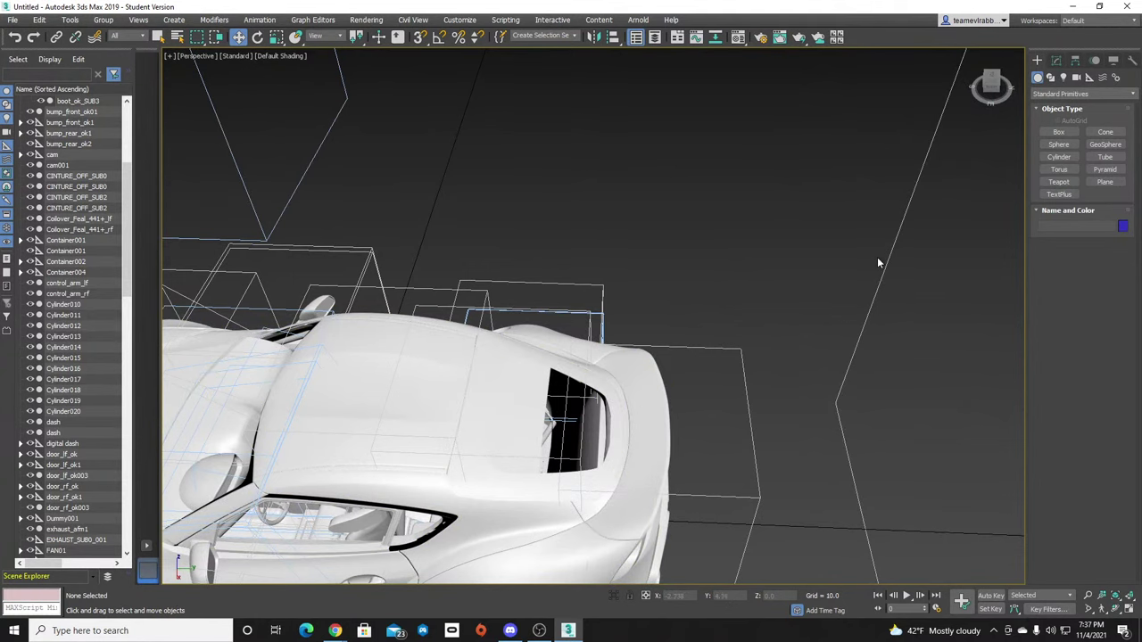
{"action": "mouse_move", "coordinate": [990, 86]}
{"action": "left_mouse_down"}
{"action": "mouse_move", "coordinate": [991, 68]}
{"action": "mouse_move", "coordinate": [954, 69]}
{"action": "mouse_move", "coordinate": [1021, 86]}
{"action": "mouse_move", "coordinate": [962, 80]}
{"action": "mouse_move", "coordinate": [979, 78]}
{"action": "left_mouse_up"}
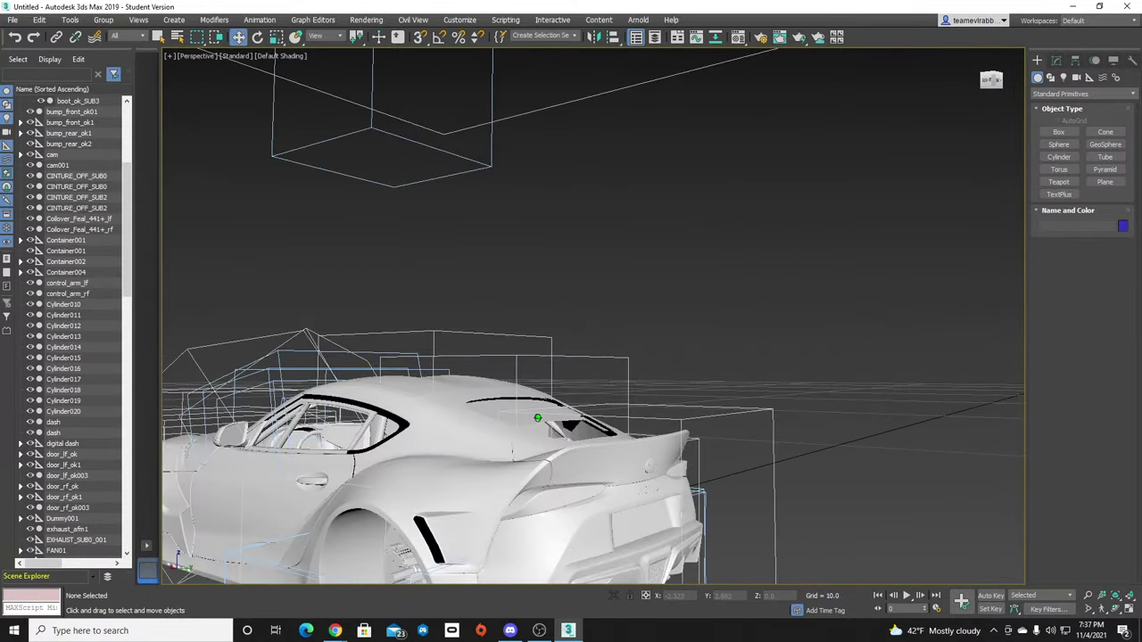
{"action": "middle_click_drag", "start_coordinate": [449, 449], "coordinate": [436, 455], "text": "alt"}
Delete the entire raised donor car above the first car.
{"action": "scroll", "coordinate": [436, 455], "scroll_direction": "down", "scroll_amount": 4}
{"action": "middle_click_drag", "start_coordinate": [561, 374], "coordinate": [697, 438]}
{"action": "scroll", "coordinate": [697, 439], "scroll_direction": "up", "scroll_amount": 5}
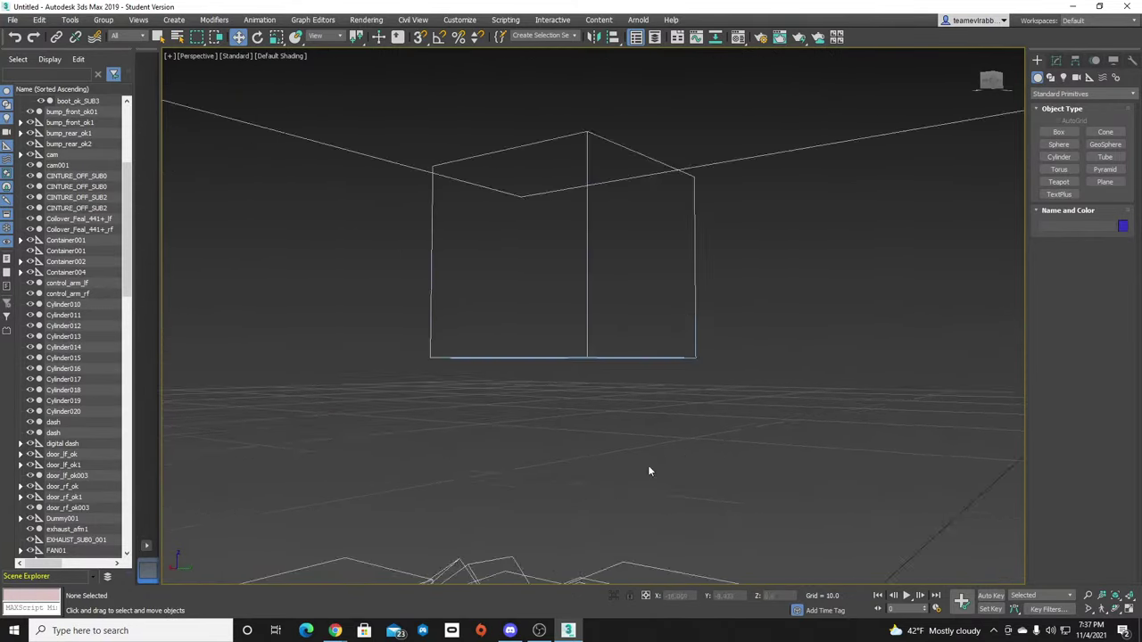
{"action": "middle_click_drag", "start_coordinate": [649, 471], "coordinate": [678, 387]}
{"action": "scroll", "coordinate": [678, 387], "scroll_direction": "down", "scroll_amount": 8}
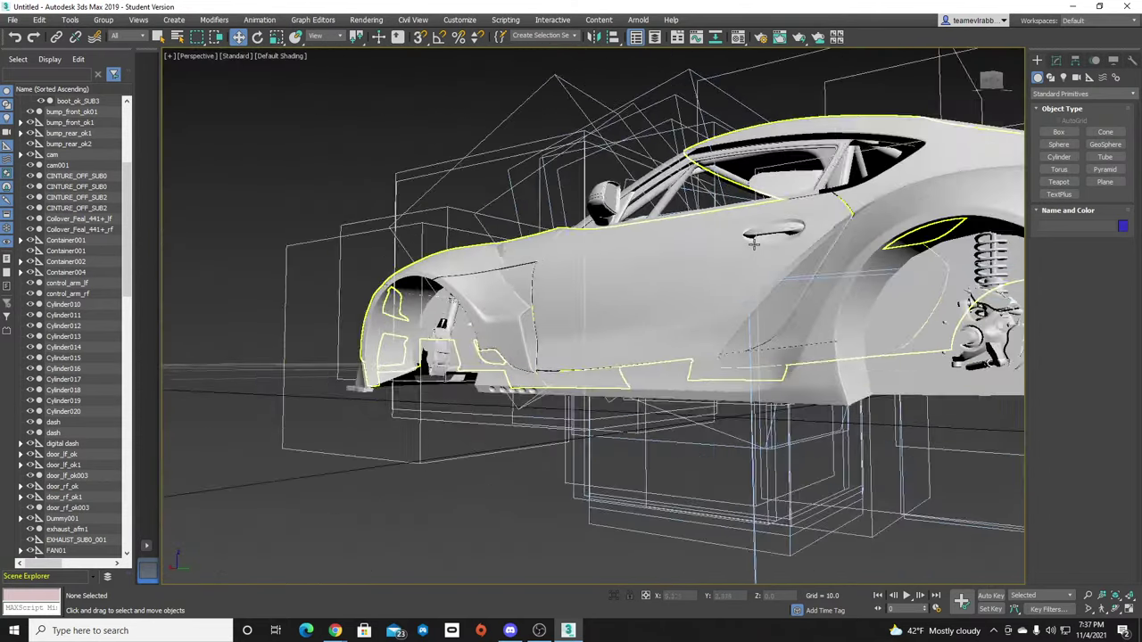
{"action": "scroll", "coordinate": [754, 245], "scroll_direction": "down", "scroll_amount": 10}
{"action": "left_click_drag", "start_coordinate": [530, 187], "coordinate": [795, 326]}
{"action": "key", "text": "Delete"}
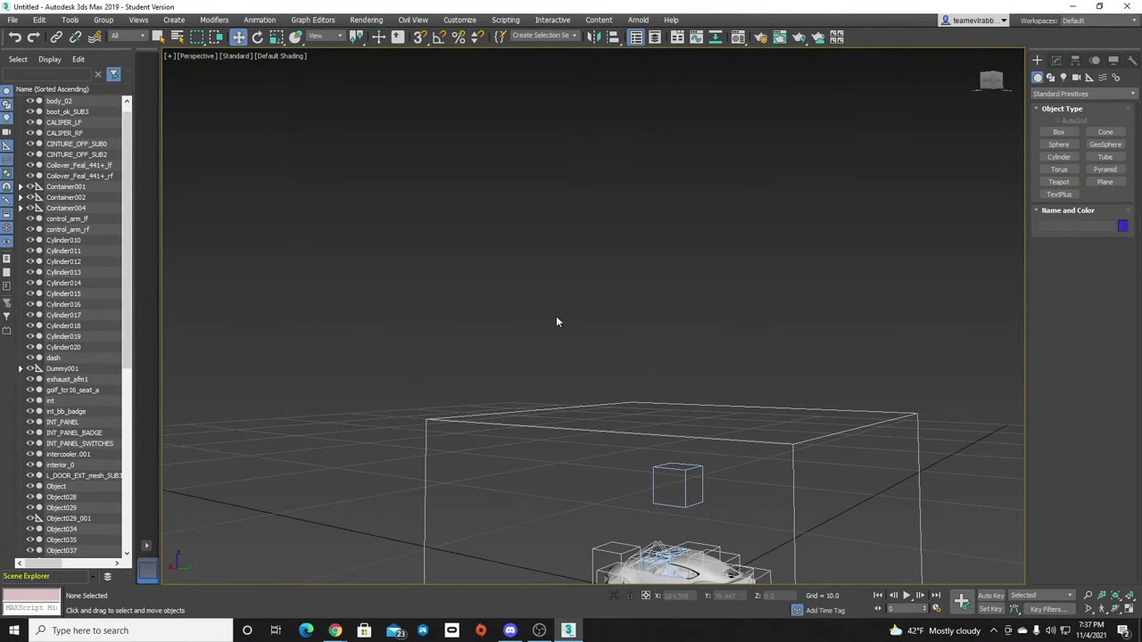
{"action": "middle_click_drag", "start_coordinate": [556, 321], "coordinate": [760, 509], "text": "alt"}
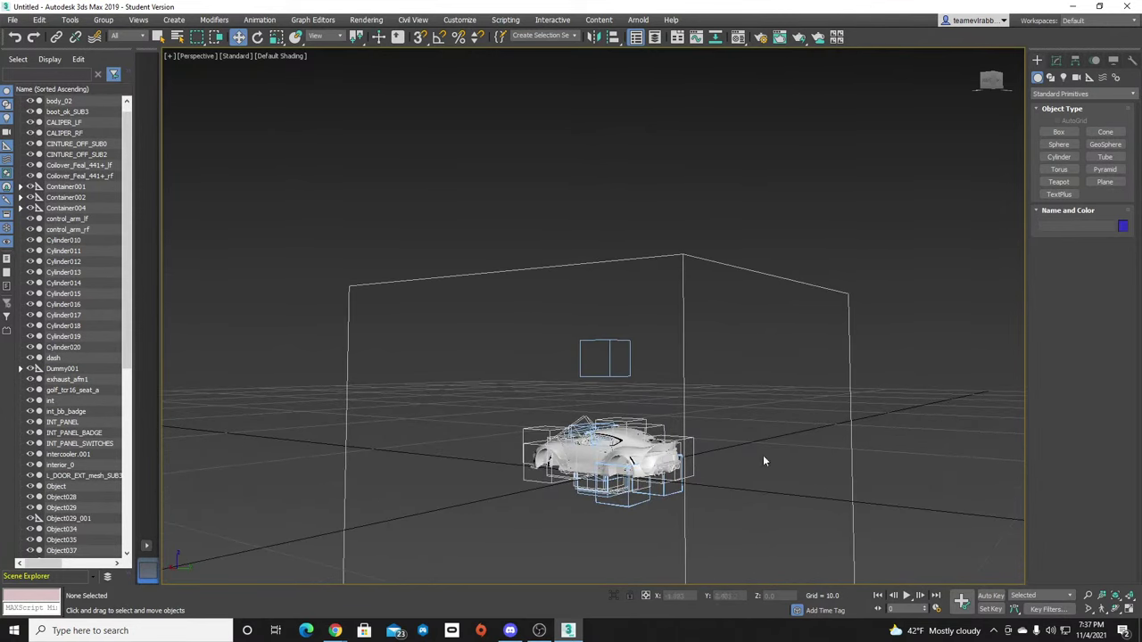
Start an FBX export of the scene to the Desktop's ac mods folder, overwriting the existing model.fbx.
{"action": "left_click", "coordinate": [13, 20]}
{"action": "left_click", "coordinate": [260, 19]}
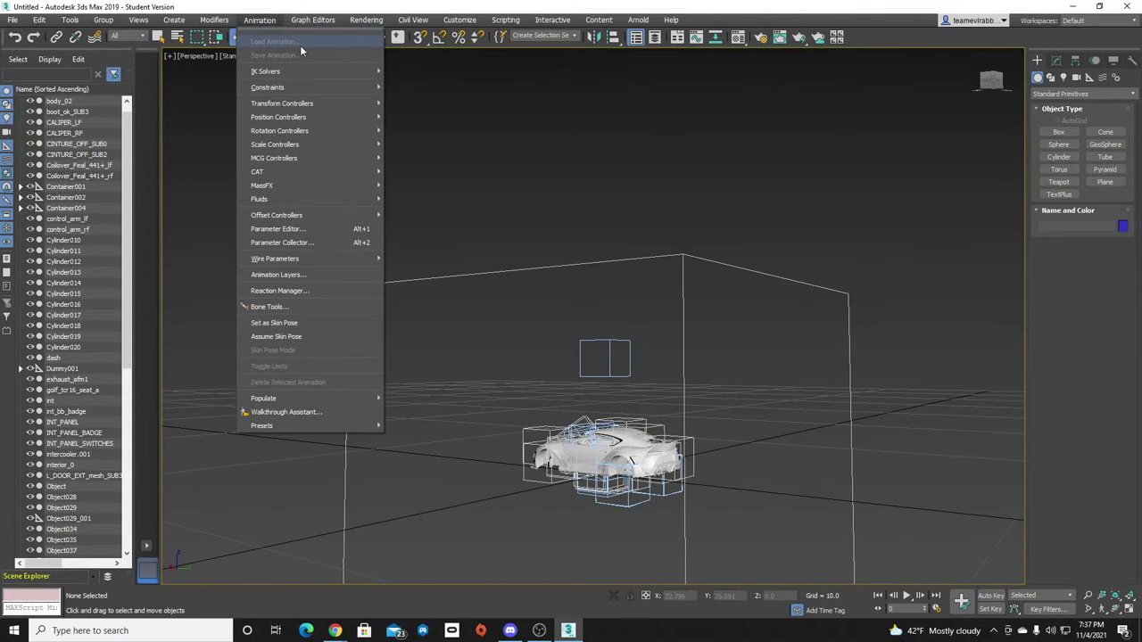
{"action": "left_click", "coordinate": [13, 20]}
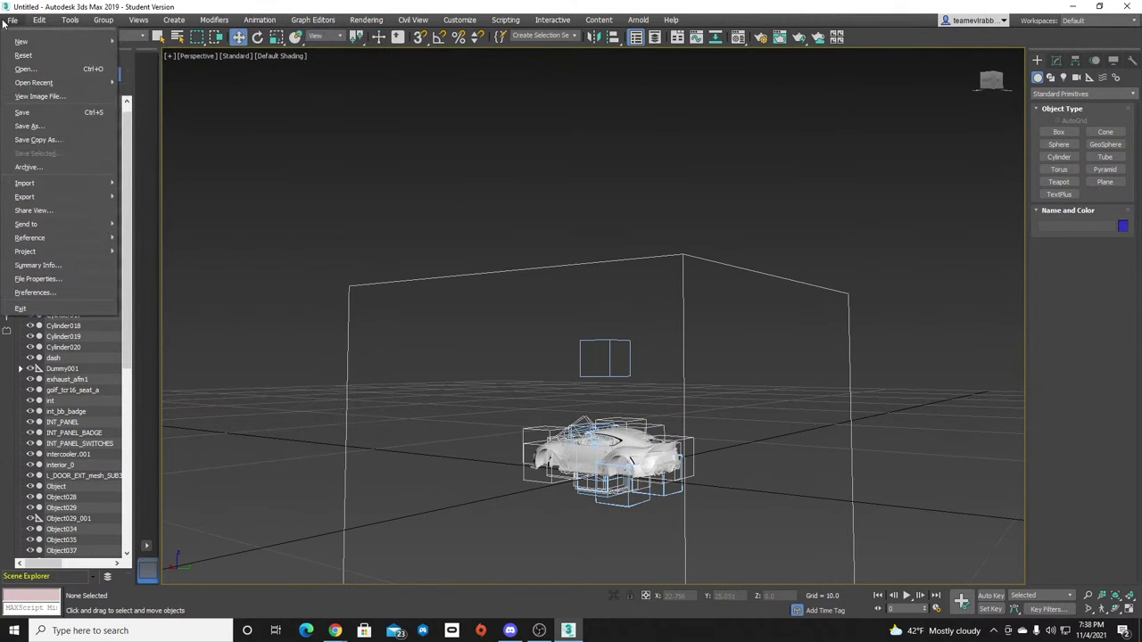
{"action": "mouse_move", "coordinate": [30, 196]}
{"action": "left_click", "coordinate": [163, 205]}
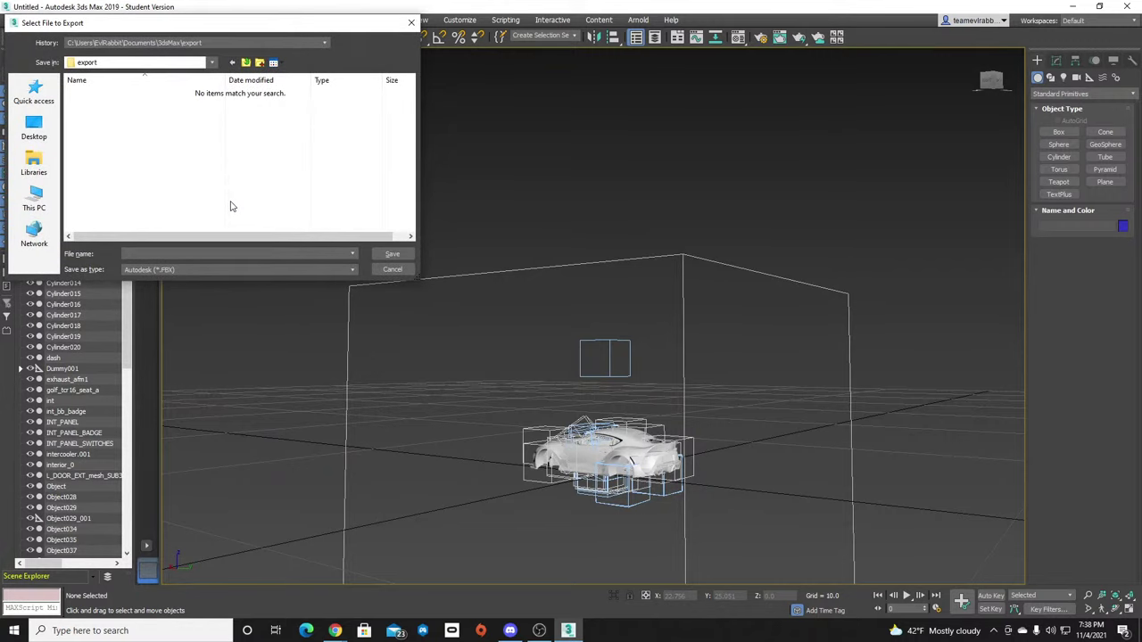
{"action": "left_click", "coordinate": [35, 128]}
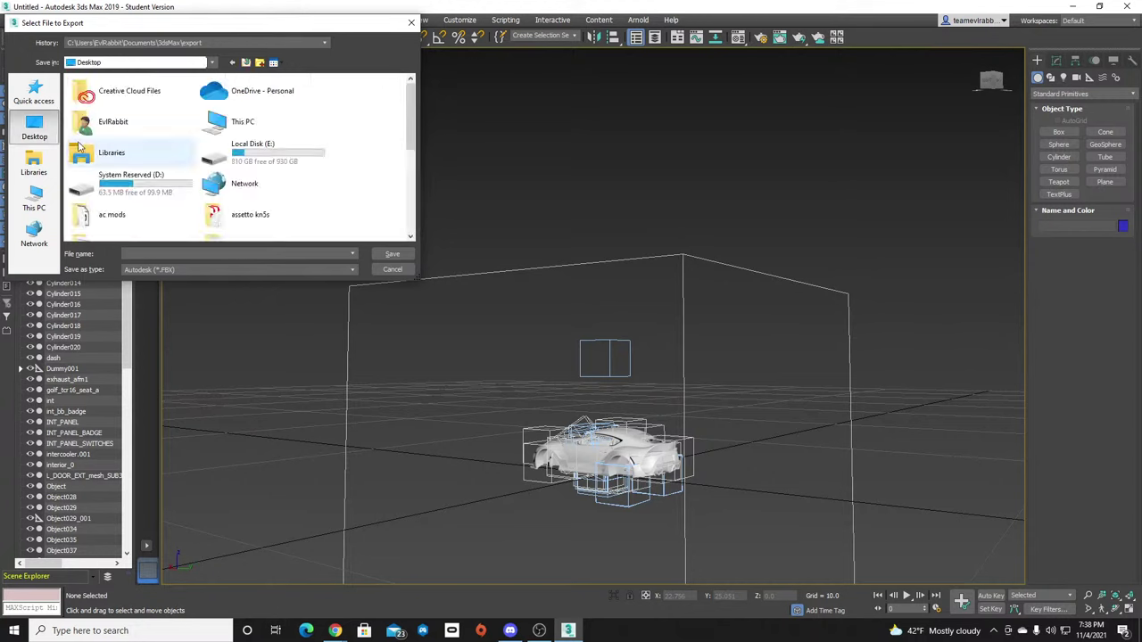
{"action": "double_click", "coordinate": [107, 214]}
{"action": "double_click", "coordinate": [98, 198]}
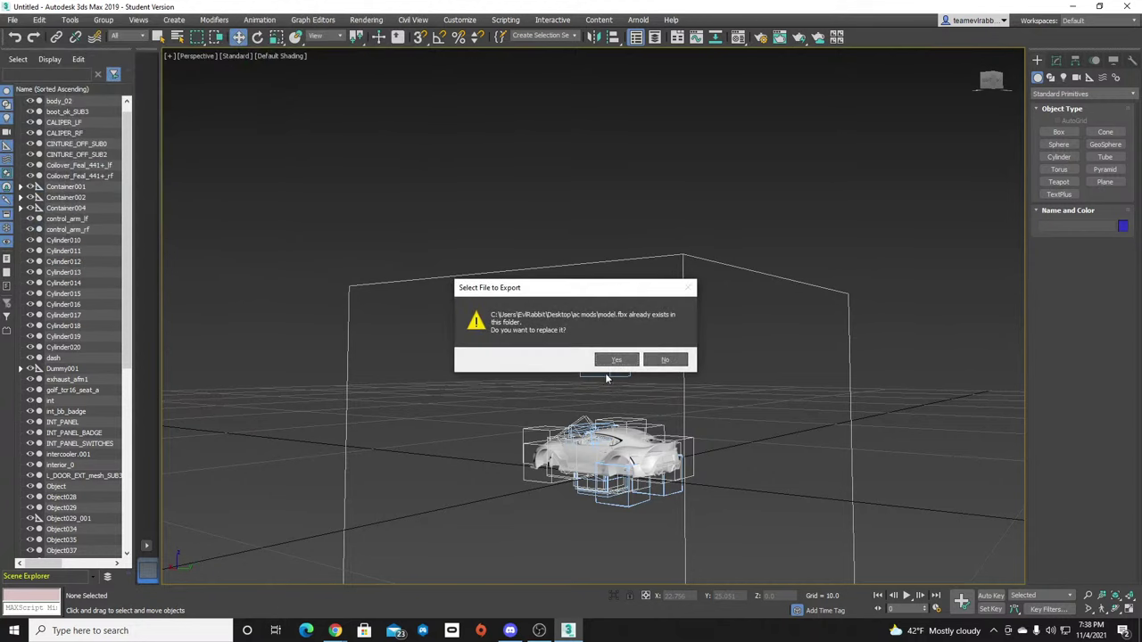
{"action": "left_click", "coordinate": [632, 367]}
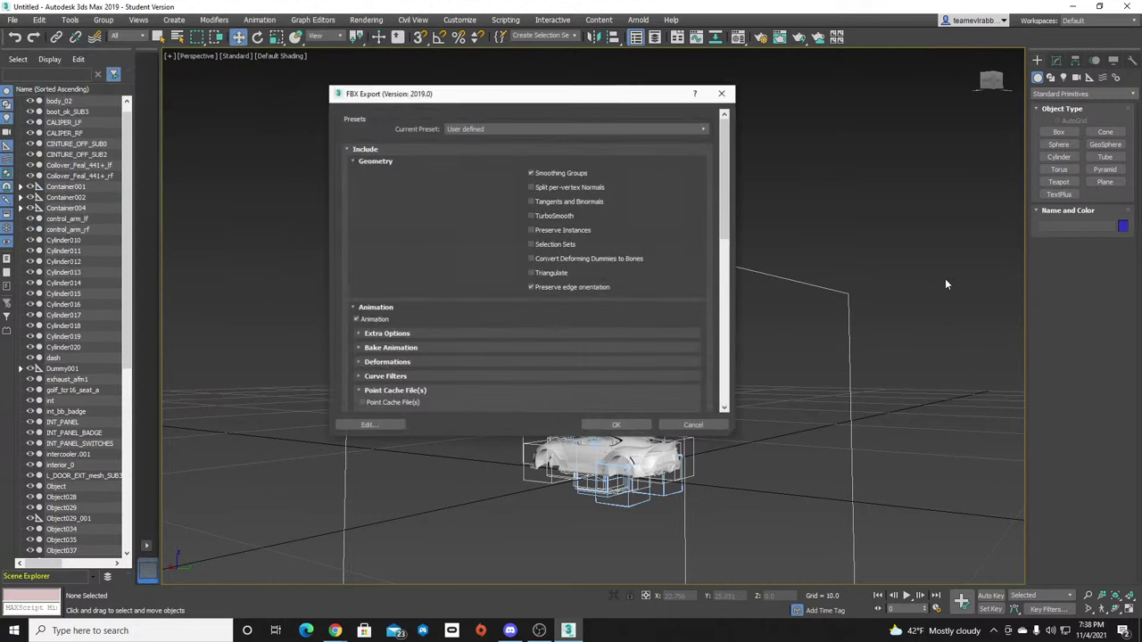
Review the FBX export settings for units, axis conversion, file type and FBX version.
{"action": "scroll", "coordinate": [728, 259], "scroll_direction": "down", "scroll_amount": 10}
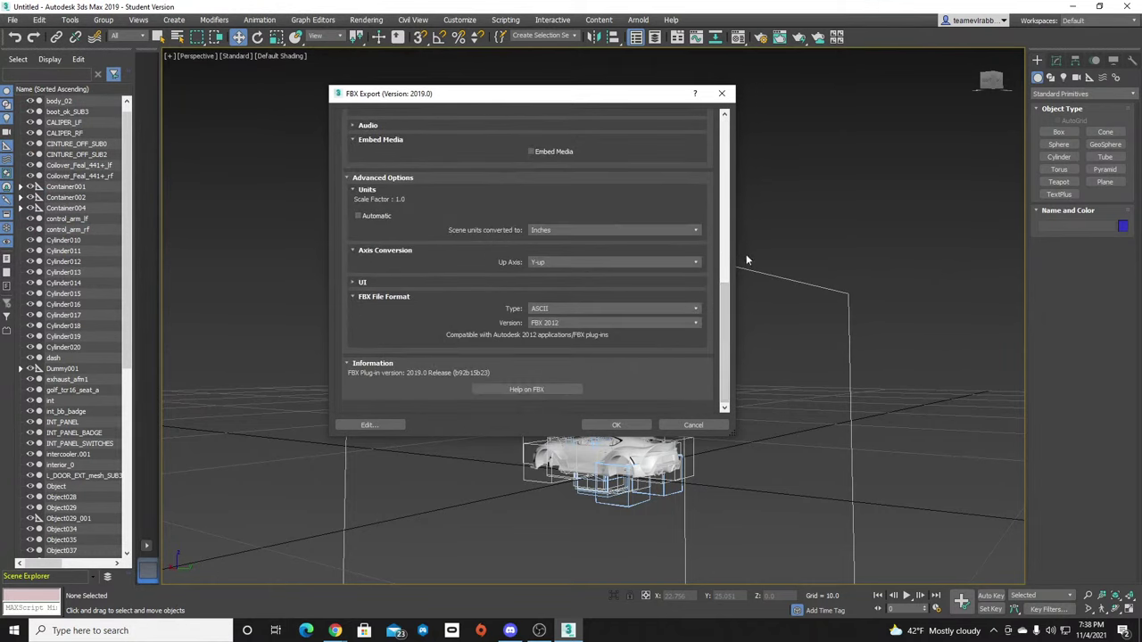
{"action": "left_click", "coordinate": [697, 323]}
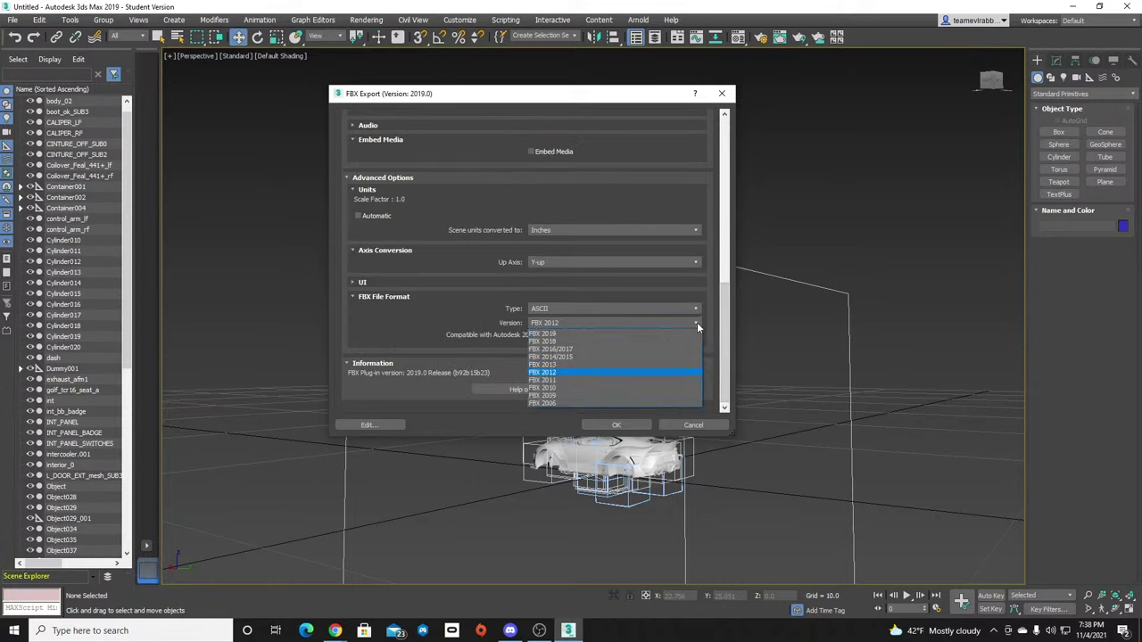
{"action": "left_click", "coordinate": [697, 322]}
{"action": "left_click", "coordinate": [697, 322]}
{"action": "left_click", "coordinate": [698, 322]}
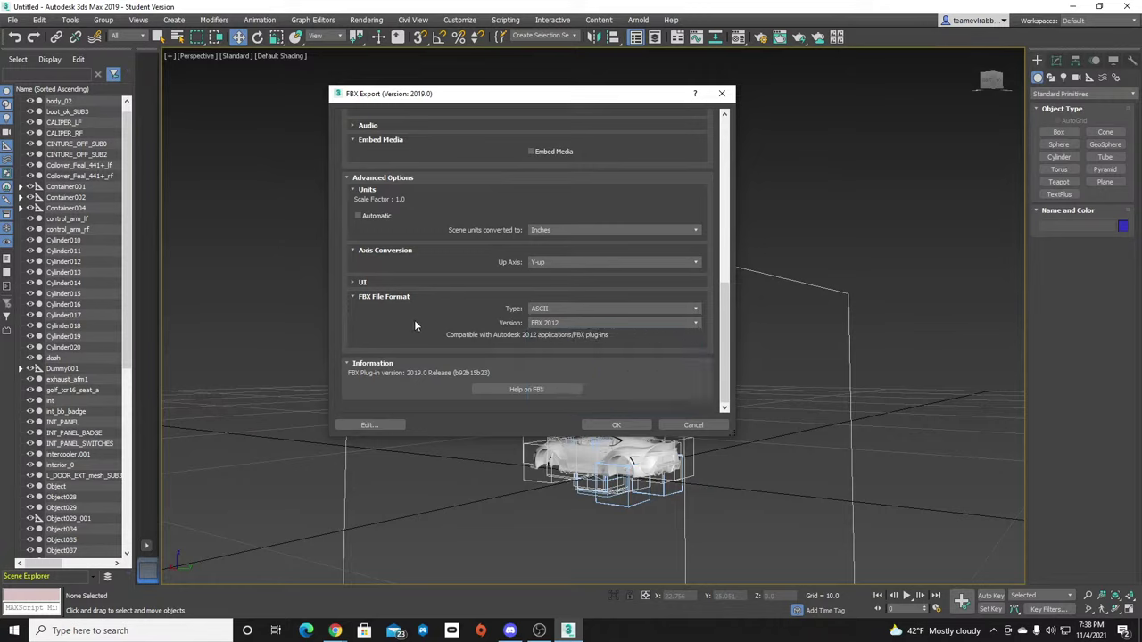
{"action": "scroll", "coordinate": [415, 318], "scroll_direction": "up", "scroll_amount": 3}
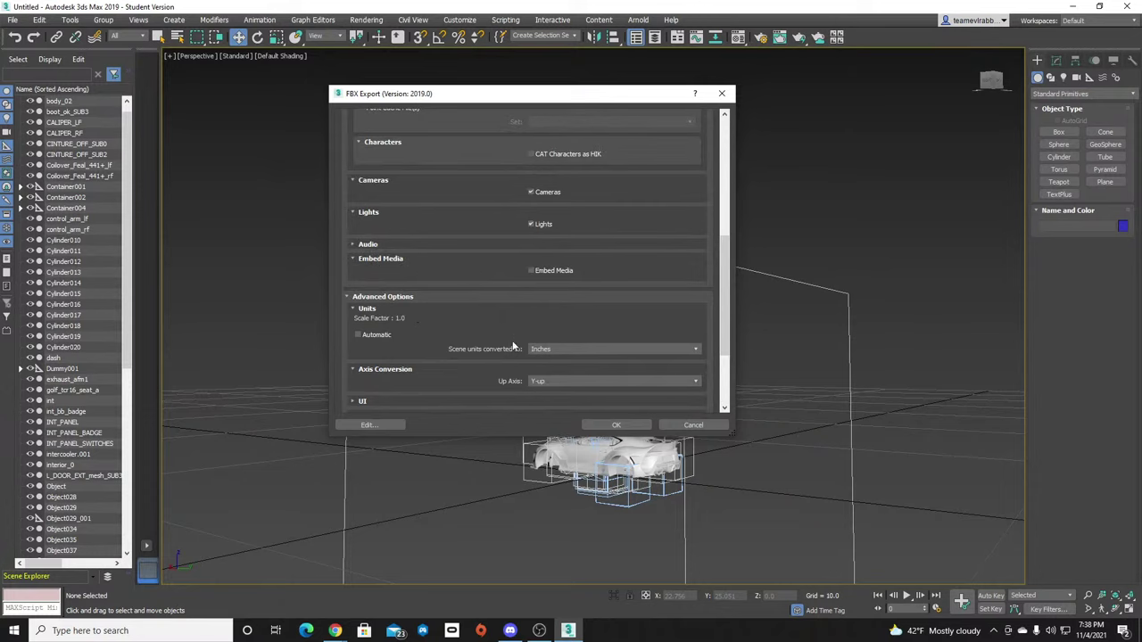
Open a new incognito window in Chrome.
{"action": "right_click", "coordinate": [338, 631]}
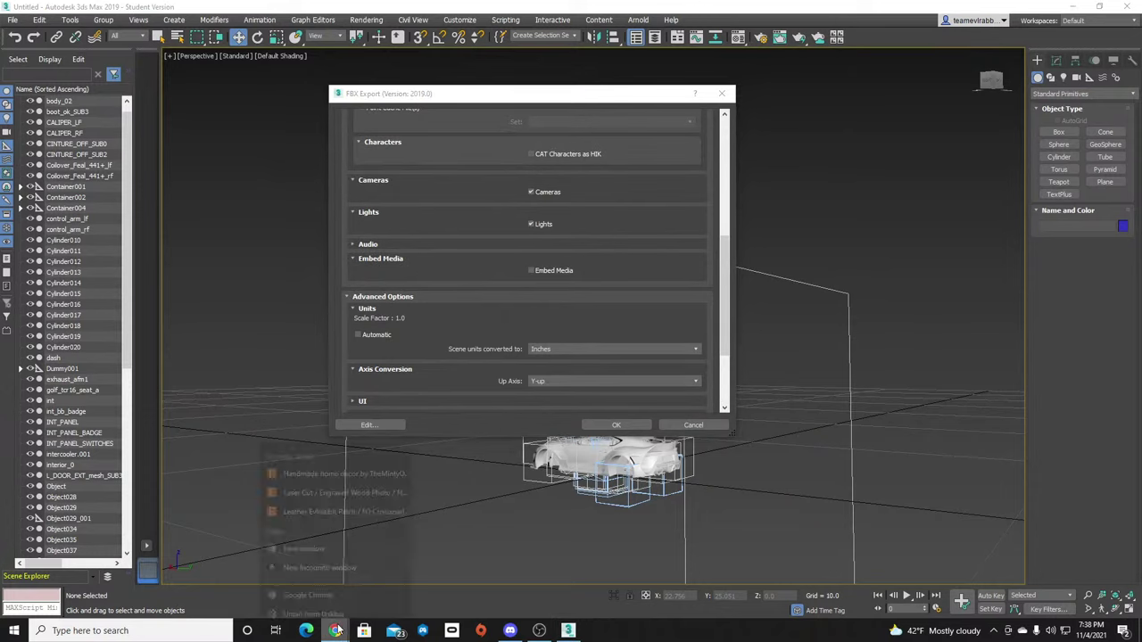
{"action": "left_click", "coordinate": [309, 567]}
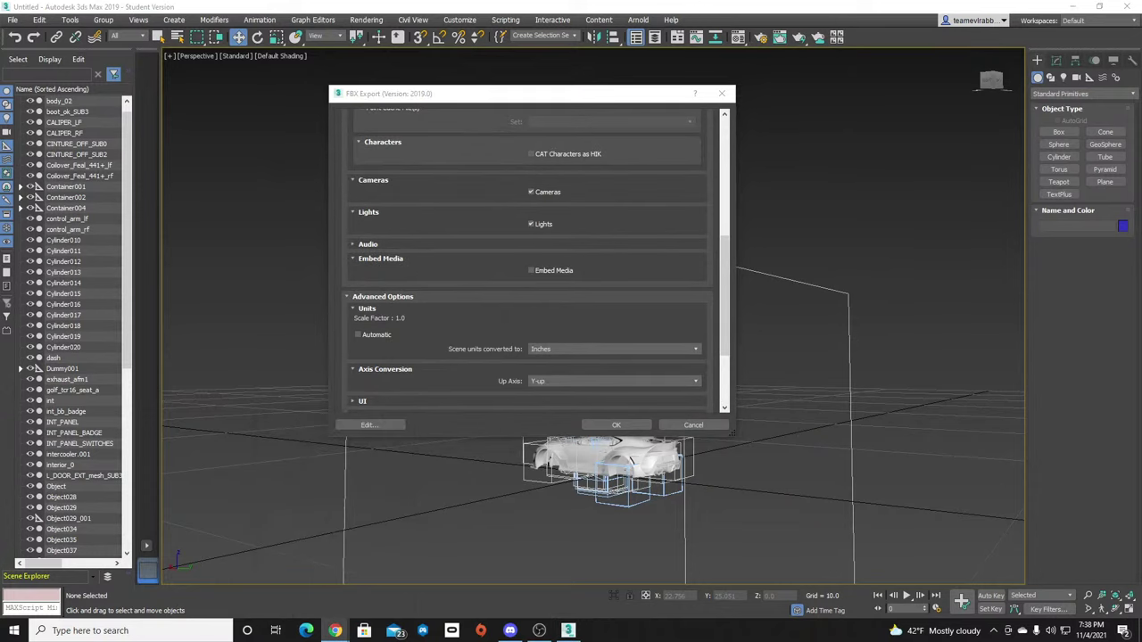
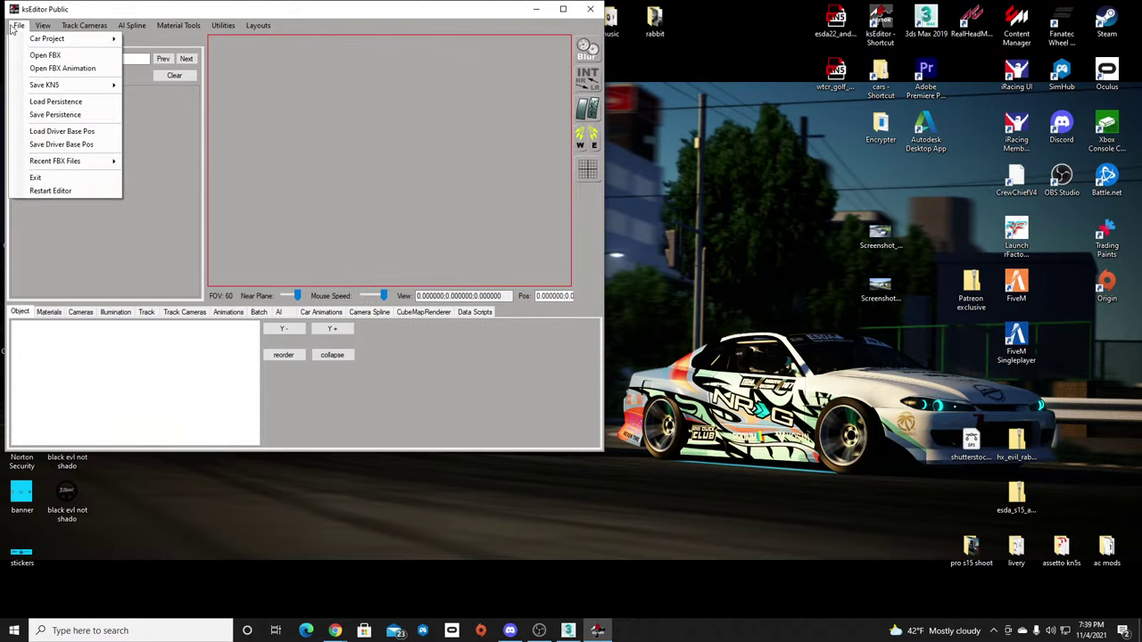
Dismiss ksEditor's open file commands and close the editor.
{"action": "left_click", "coordinate": [777, 254]}
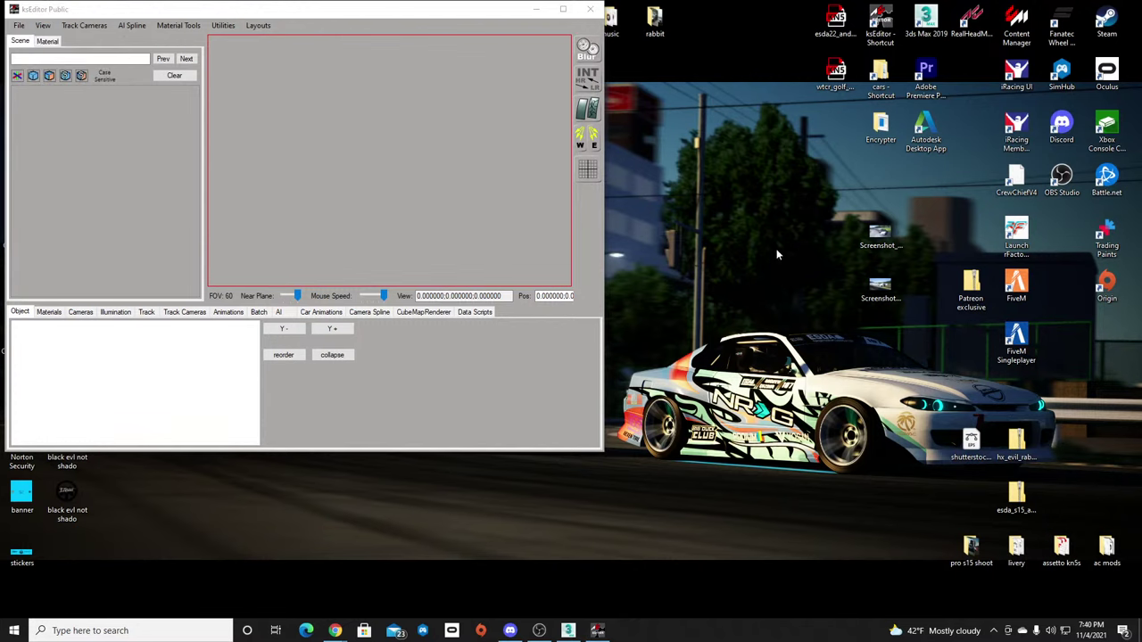
{"action": "left_click", "coordinate": [589, 11]}
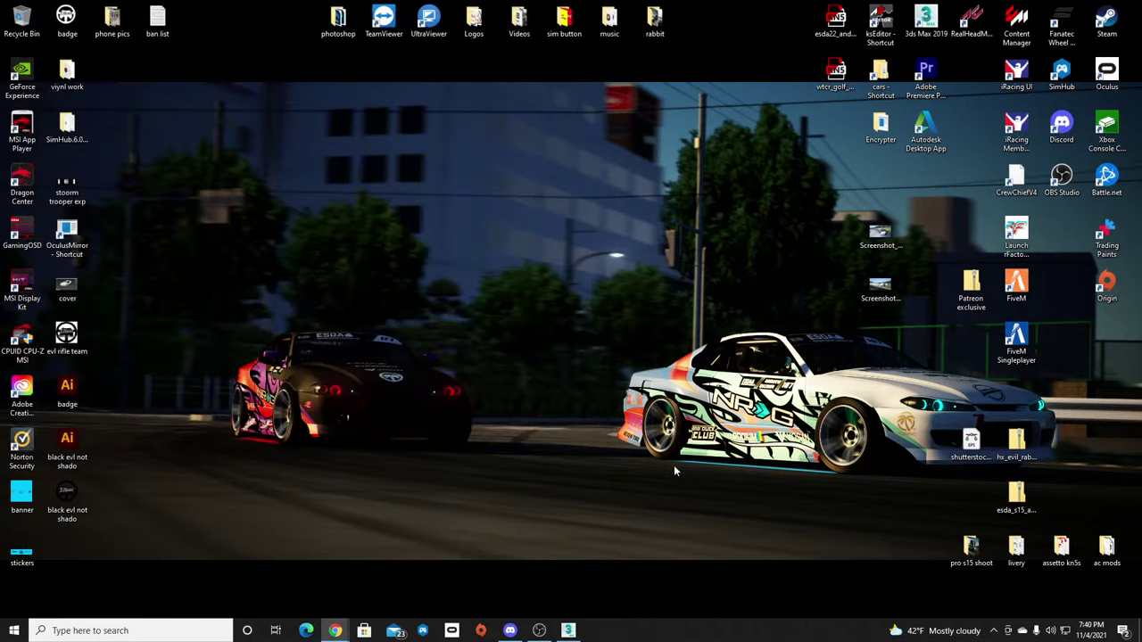
{"action": "left_click", "coordinate": [566, 631]}
{"action": "scroll", "coordinate": [711, 458], "scroll_direction": "down", "scroll_amount": 5}
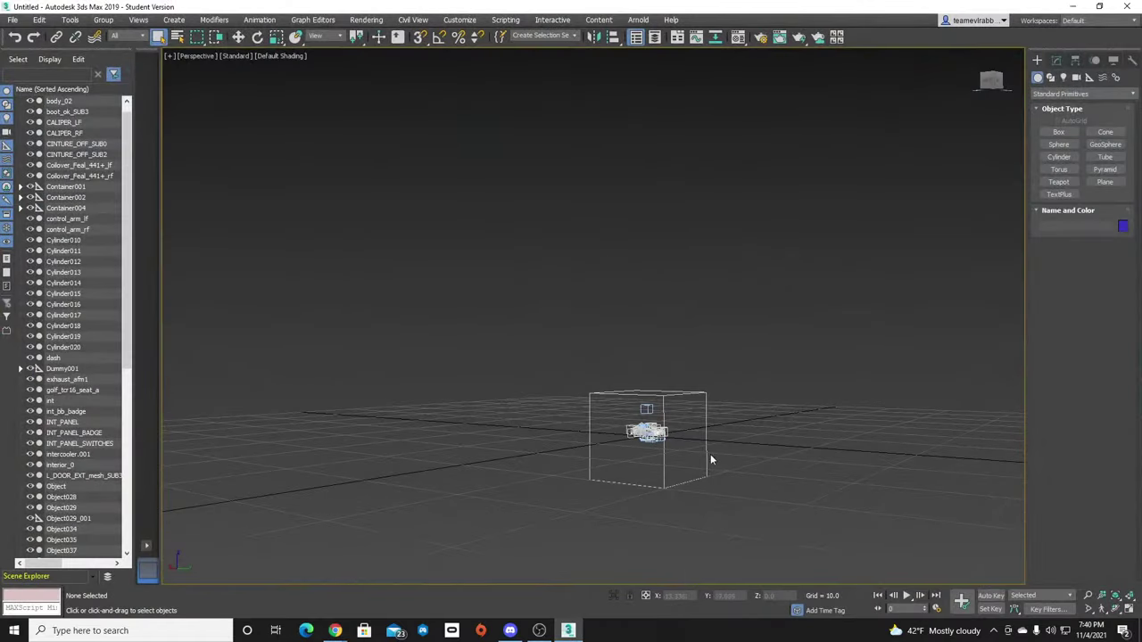
{"action": "scroll", "coordinate": [675, 395], "scroll_direction": "up", "scroll_amount": 5}
{"action": "scroll", "coordinate": [684, 410], "scroll_direction": "down", "scroll_amount": 2}
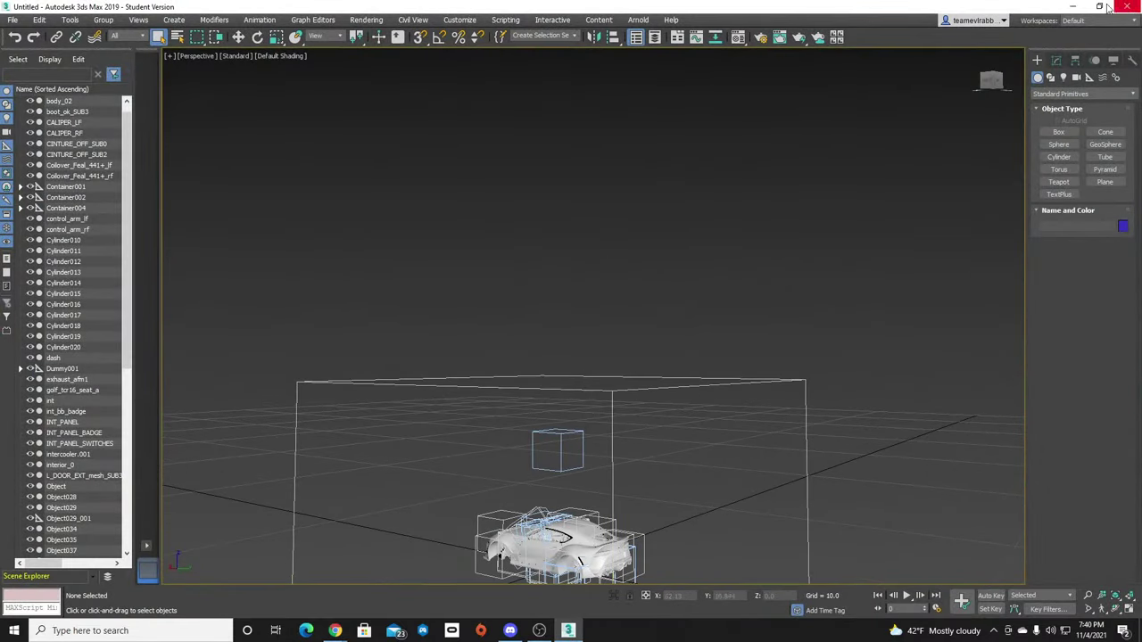
{"action": "left_click", "coordinate": [1073, 7]}
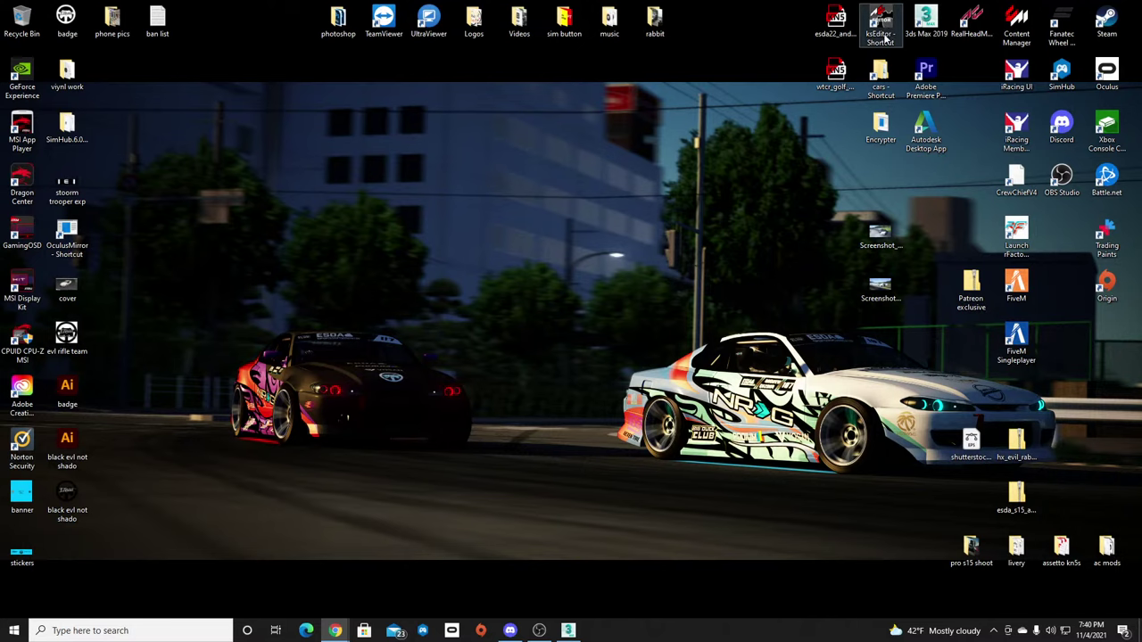
Copy all files from the texture folder inside ac mods > LHD a90 and return to the LHD a90 folder.
{"action": "double_click", "coordinate": [1106, 550]}
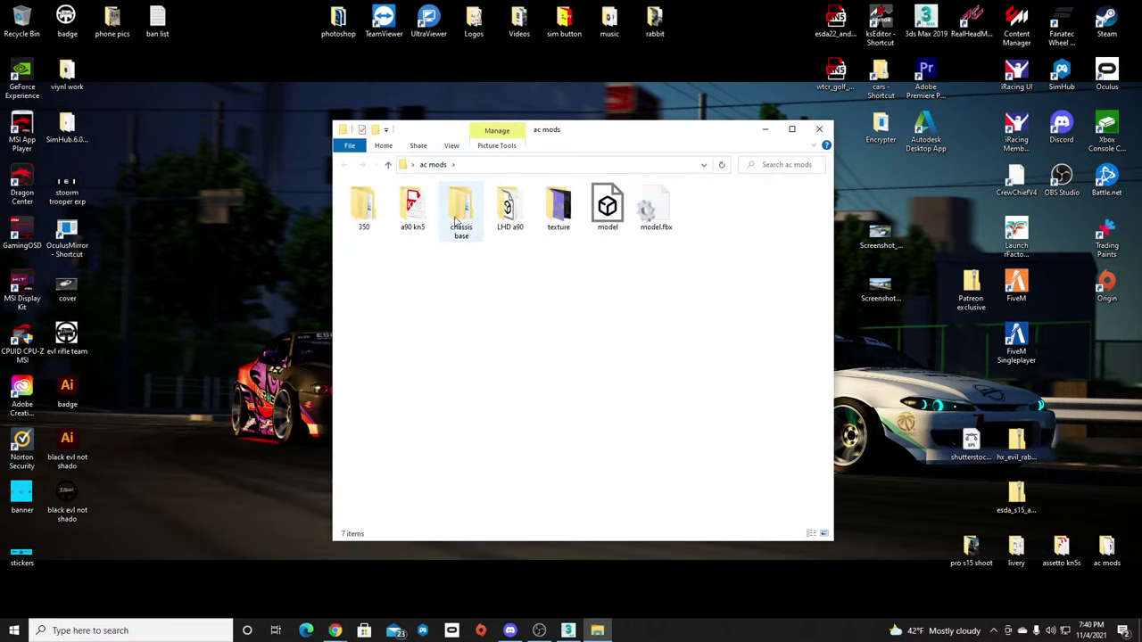
{"action": "double_click", "coordinate": [507, 207]}
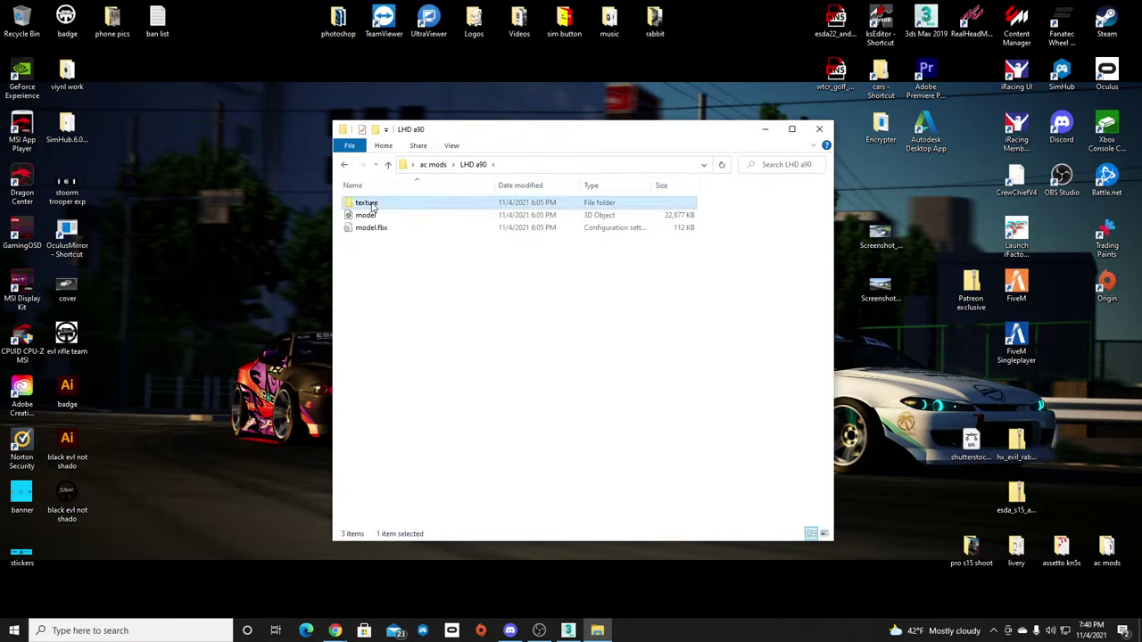
{"action": "double_click", "coordinate": [365, 206]}
{"action": "key", "text": "ctrl+a"}
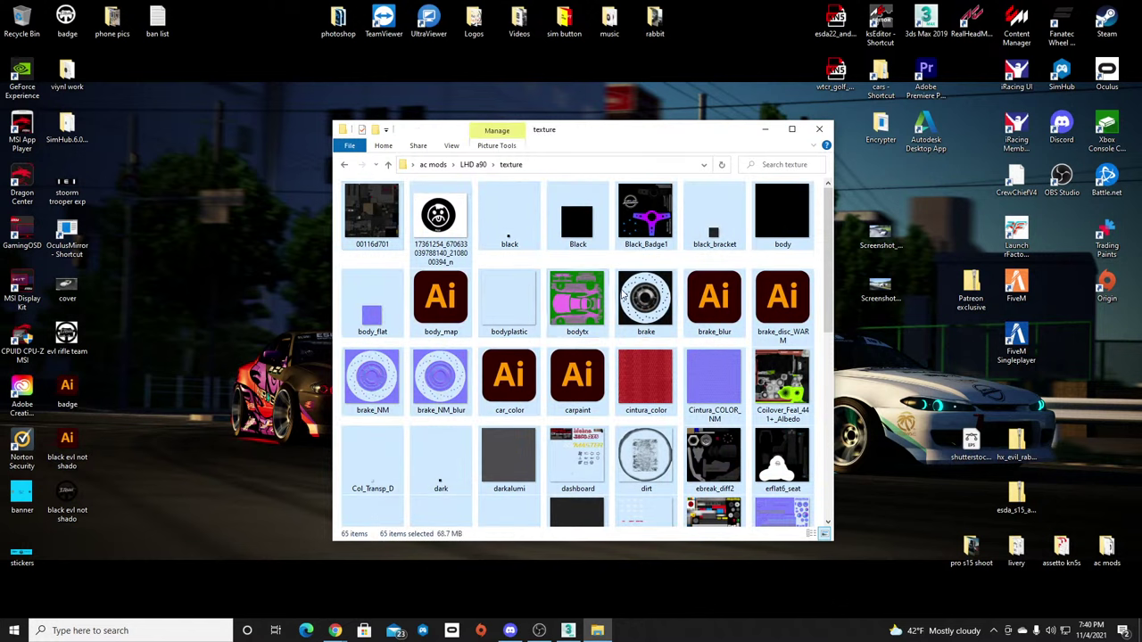
{"action": "right_click", "coordinate": [622, 302]}
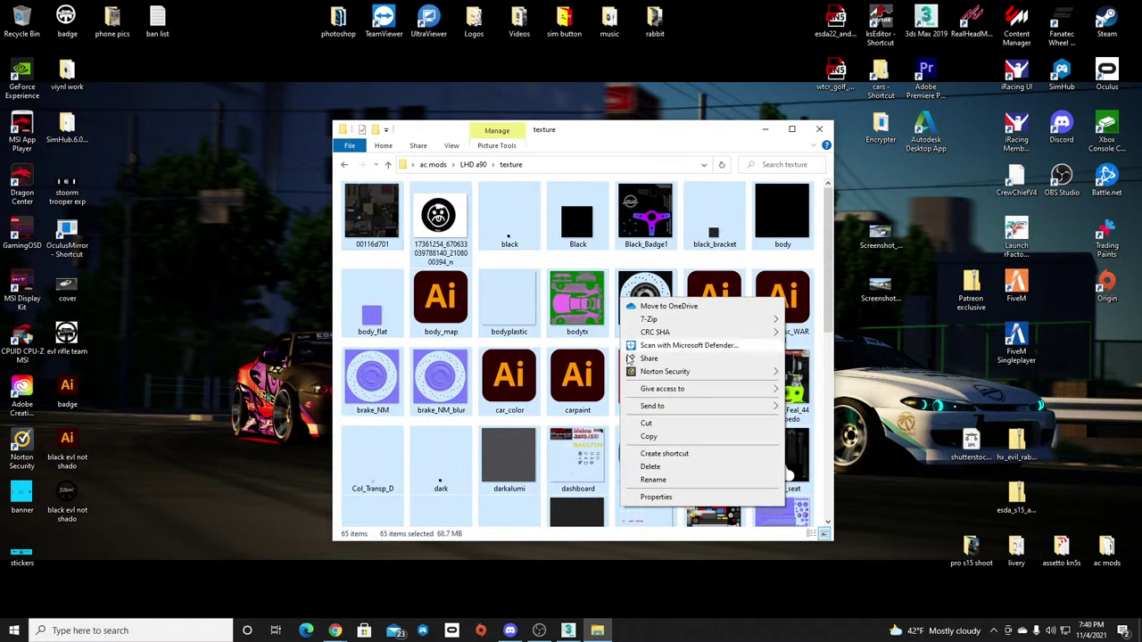
{"action": "left_click", "coordinate": [652, 437]}
{"action": "left_click", "coordinate": [473, 165]}
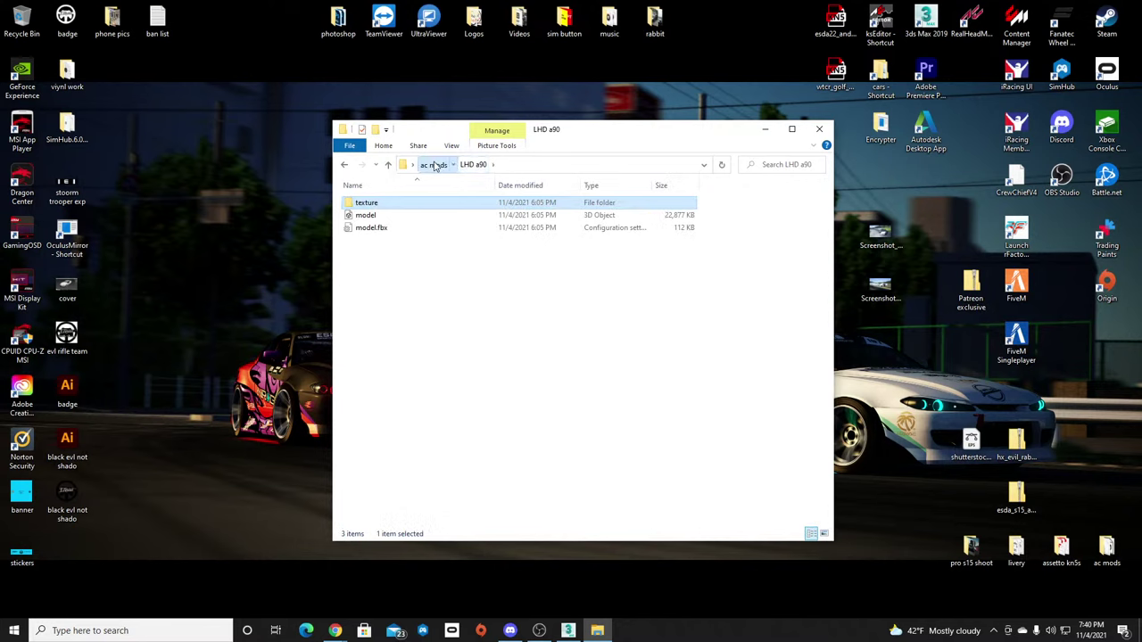
Paste the copied texture files into the texture folder inside ac mods and close the folder window.
{"action": "left_click", "coordinate": [433, 164]}
{"action": "double_click", "coordinate": [547, 207]}
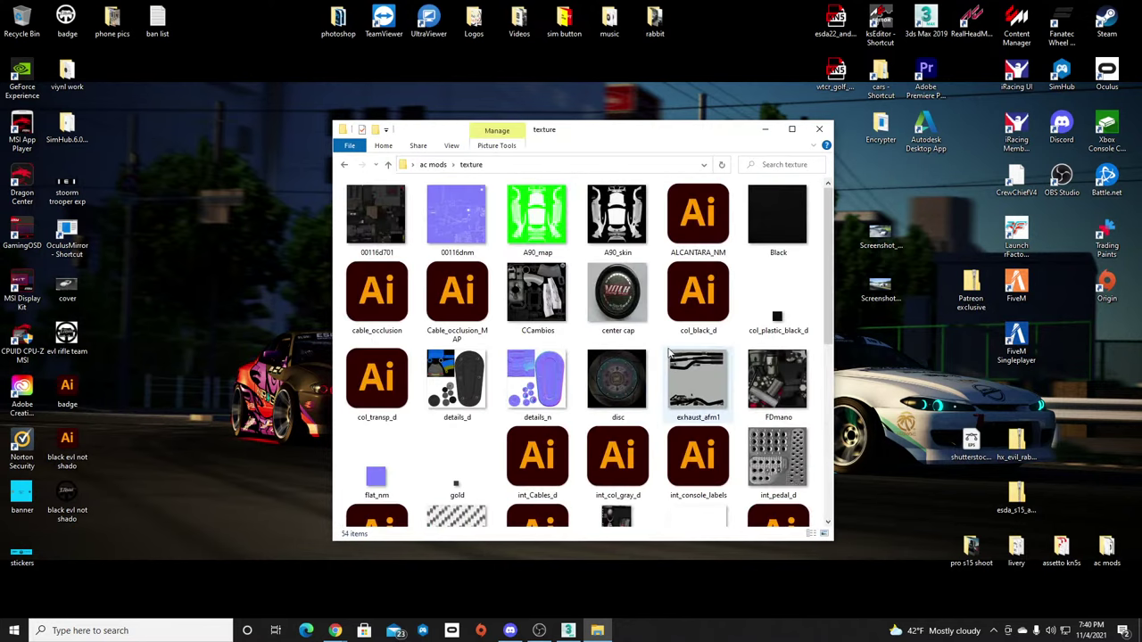
{"action": "key", "text": "ctrl+v"}
{"action": "left_click", "coordinate": [504, 243]}
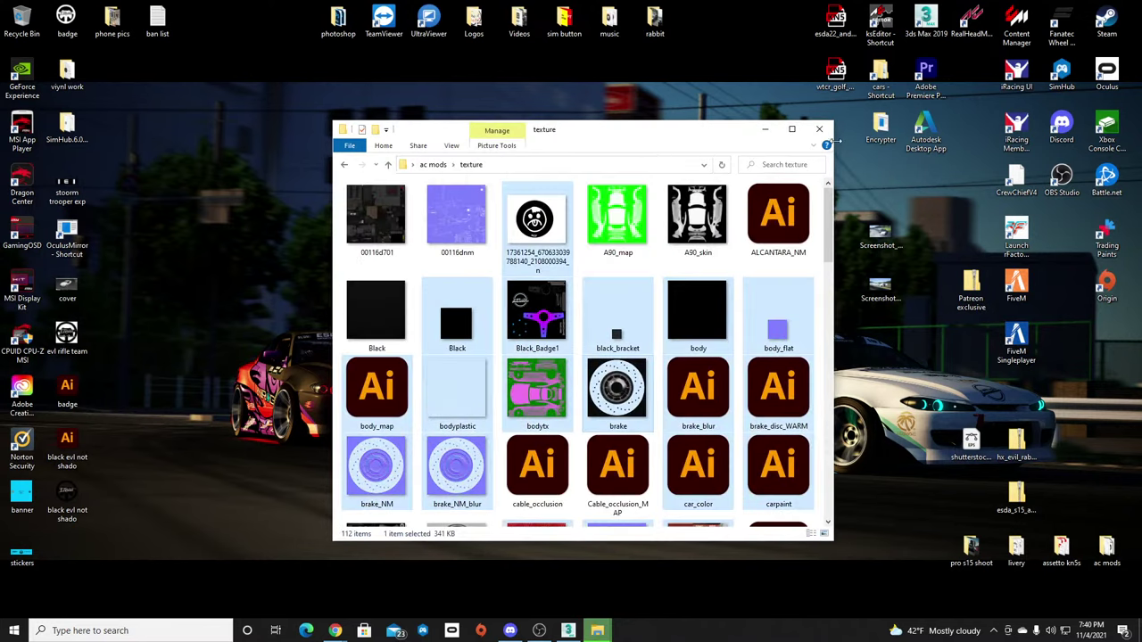
{"action": "left_click", "coordinate": [823, 131]}
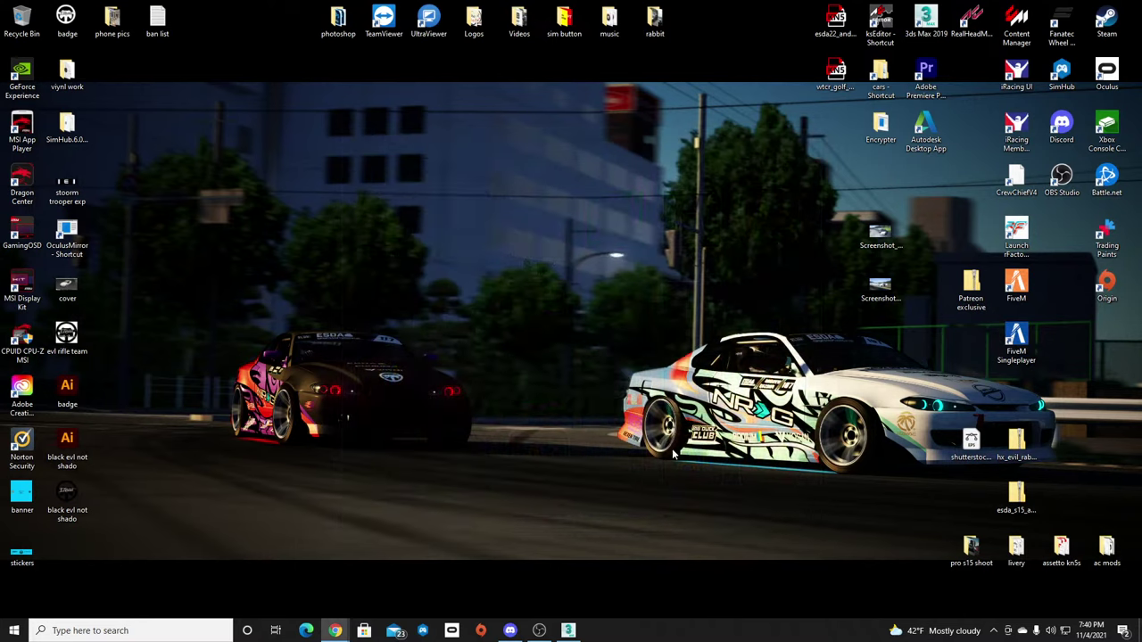
Launch ksEditor and open the FBX file model from the ac mods folder.
{"action": "double_click", "coordinate": [880, 25]}
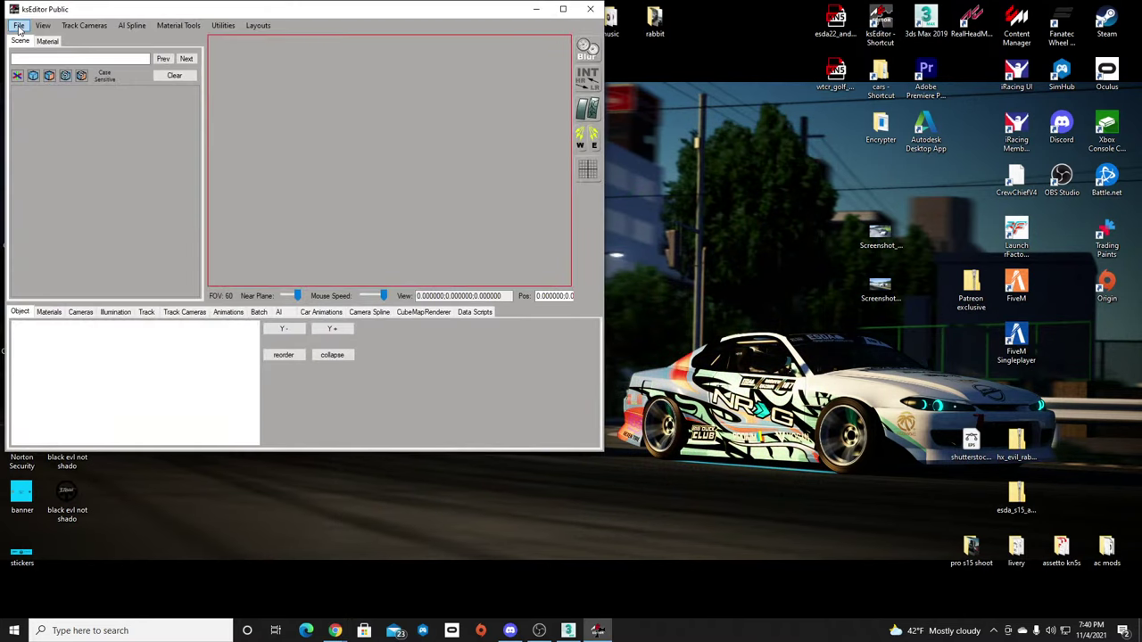
{"action": "left_click", "coordinate": [19, 25]}
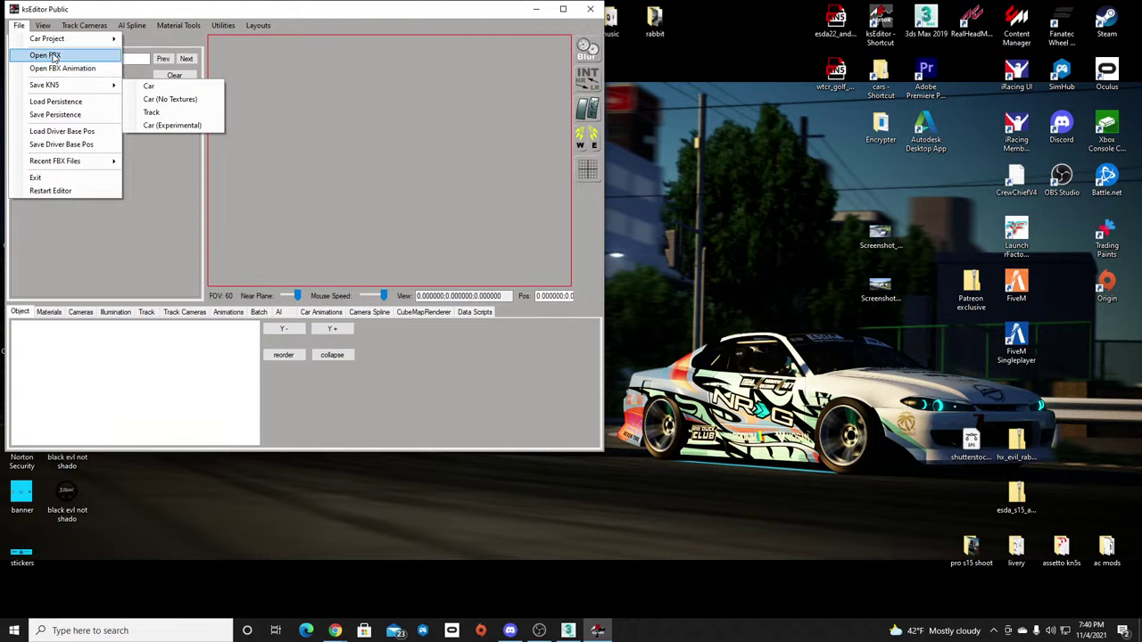
{"action": "left_click", "coordinate": [44, 55]}
{"action": "scroll", "coordinate": [62, 157], "scroll_direction": "up", "scroll_amount": 1}
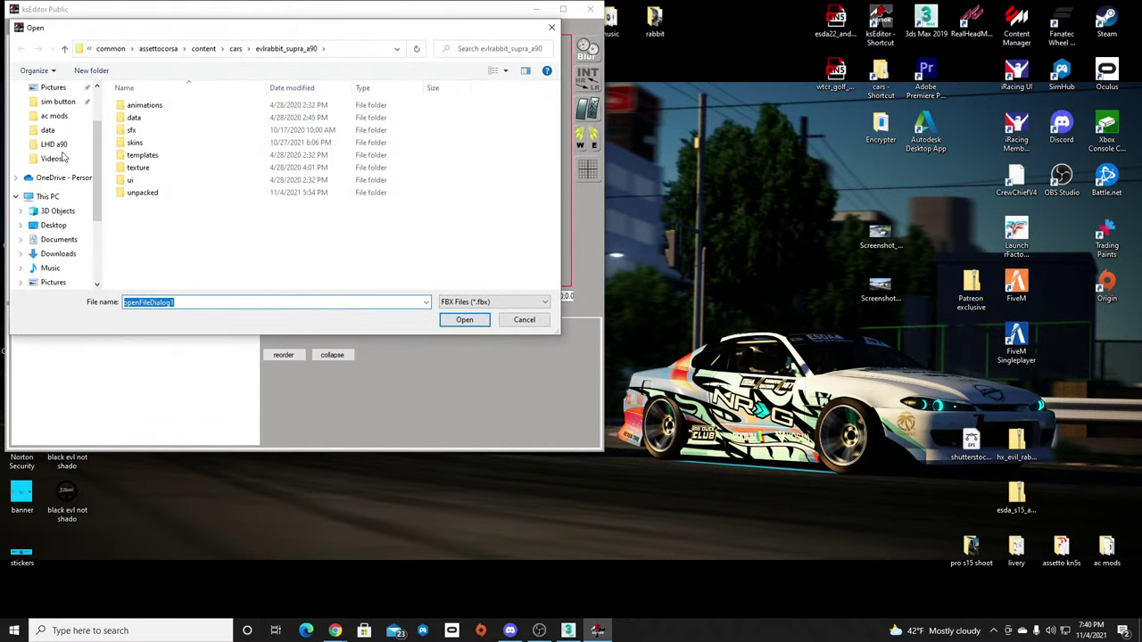
{"action": "left_click", "coordinate": [54, 132]}
{"action": "double_click", "coordinate": [453, 117]}
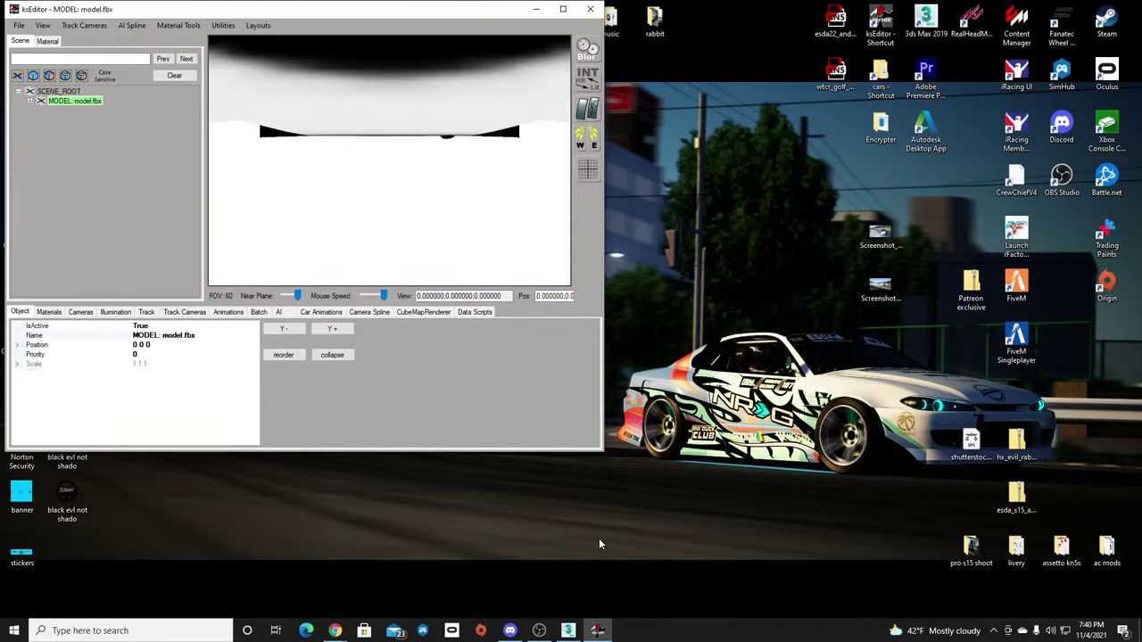
Load the model.fbx persistence file from the LHD a90 folder onto the opened model.
{"action": "right_click_drag", "start_coordinate": [431, 167], "coordinate": [334, 17]}
{"action": "right_click_drag", "start_coordinate": [413, 283], "coordinate": [442, 195]}
{"action": "left_click_drag", "start_coordinate": [442, 195], "coordinate": [356, 212]}
{"action": "scroll", "coordinate": [357, 212], "scroll_direction": "down", "scroll_amount": 3}
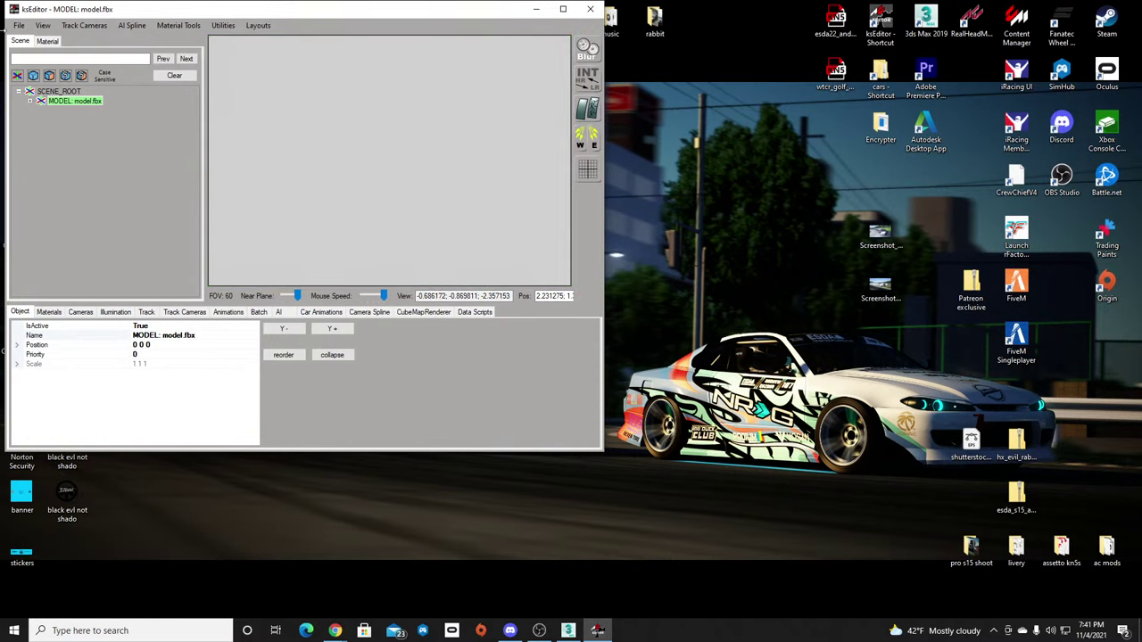
{"action": "left_click", "coordinate": [19, 25]}
{"action": "left_click", "coordinate": [53, 106]}
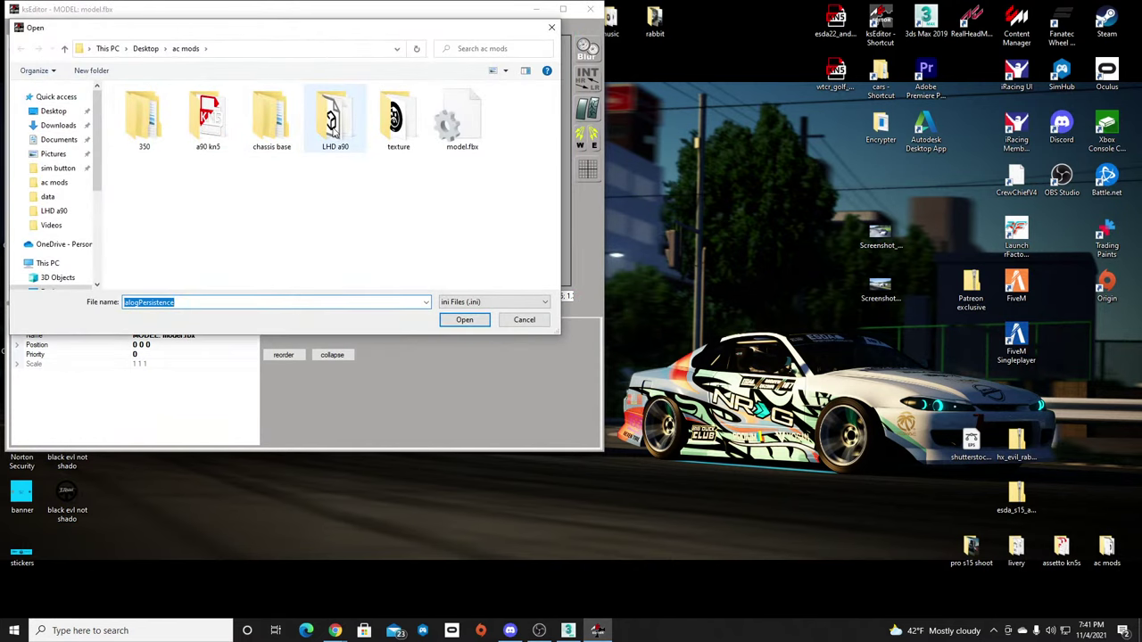
{"action": "double_click", "coordinate": [333, 125]}
{"action": "double_click", "coordinate": [223, 123]}
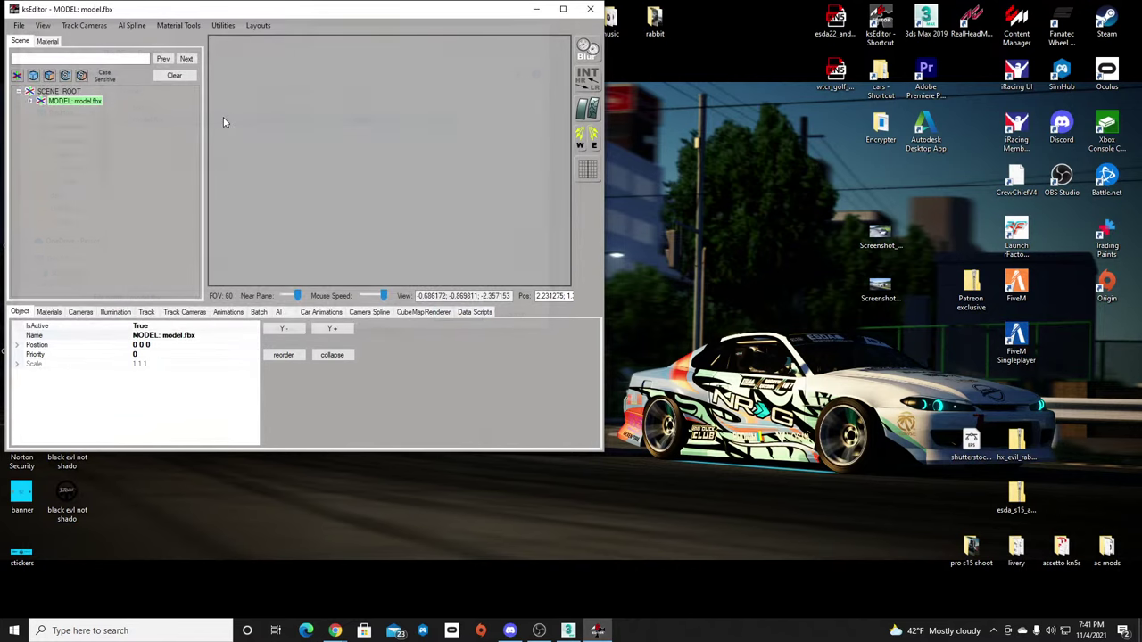
Load the model.fbx persistence file from the ac mods folder.
{"action": "left_click", "coordinate": [17, 26]}
{"action": "left_click", "coordinate": [49, 101]}
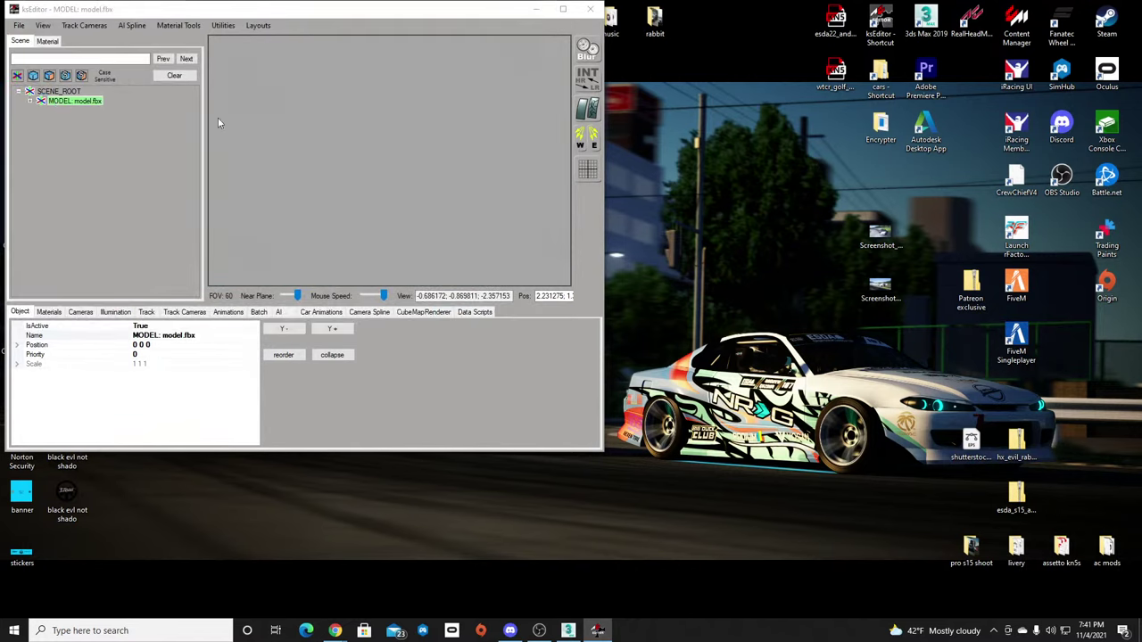
{"action": "left_click", "coordinate": [51, 184]}
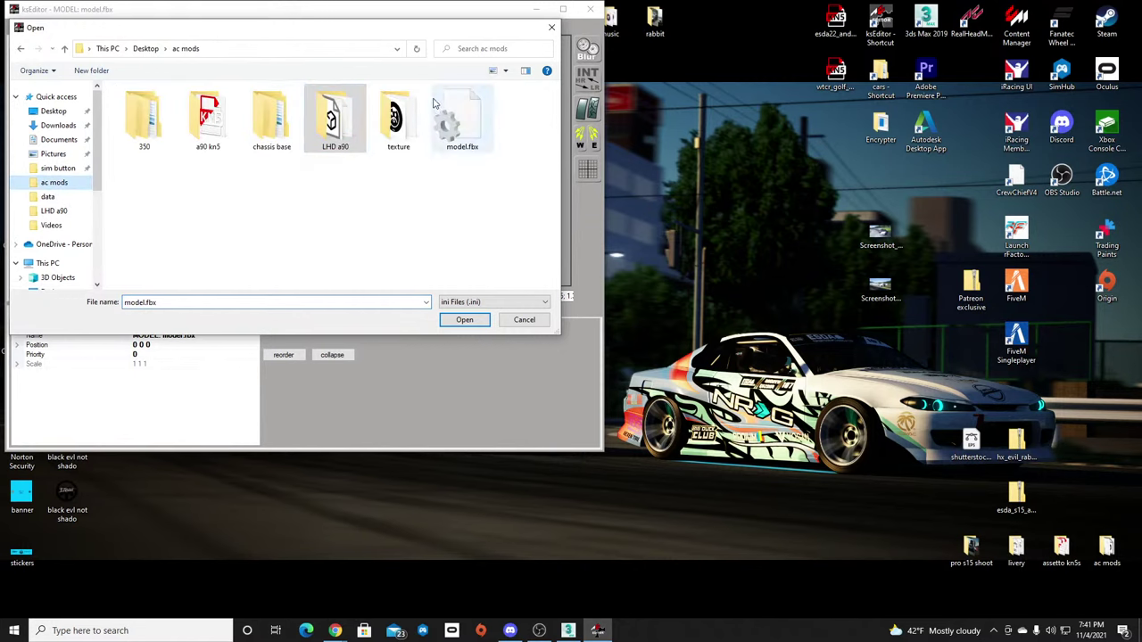
{"action": "double_click", "coordinate": [476, 120]}
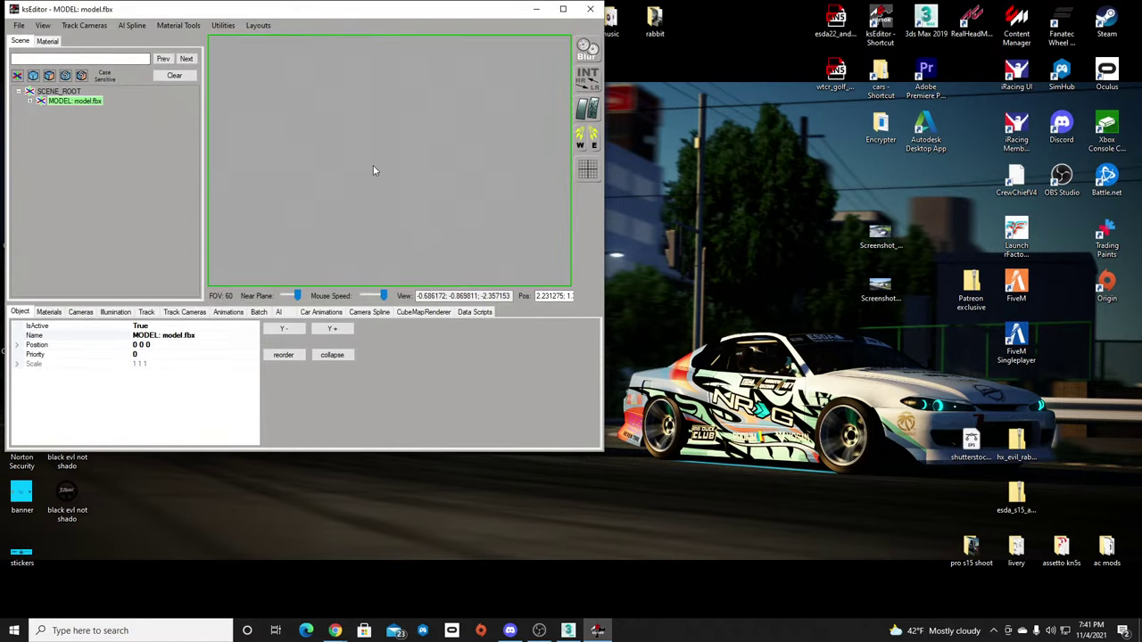
Start saving the model as a Car KN5 and browse to the cars folder through its desktop shortcut.
{"action": "left_click_drag", "start_coordinate": [376, 171], "coordinate": [405, 293]}
{"action": "scroll", "coordinate": [404, 174], "scroll_direction": "down", "scroll_amount": 4}
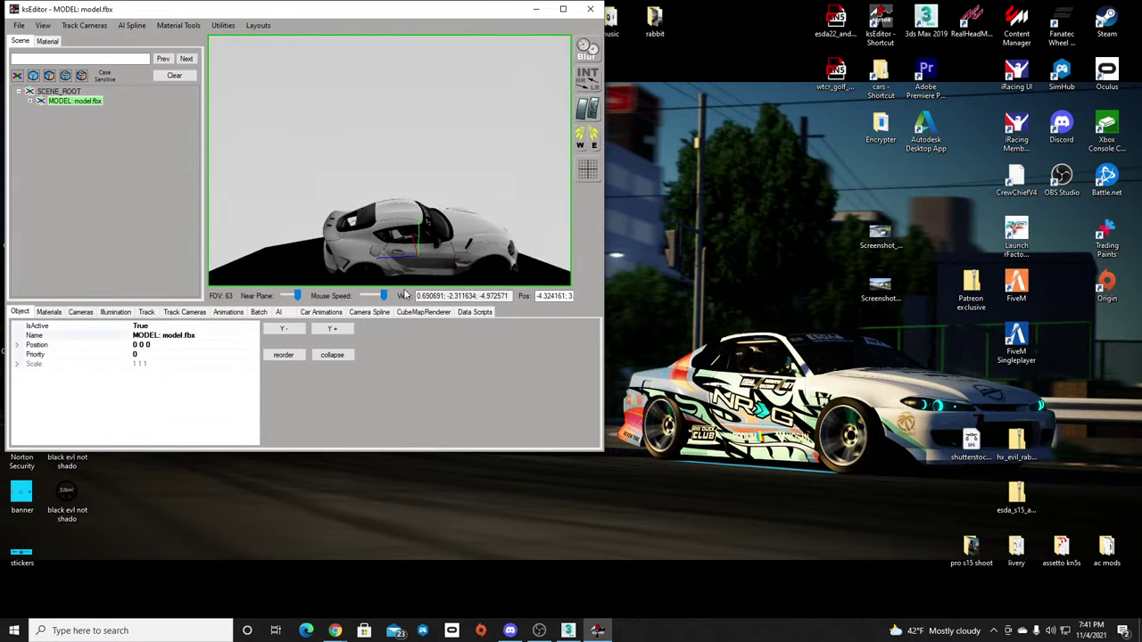
{"action": "right_click_drag", "start_coordinate": [406, 295], "coordinate": [405, 291]}
{"action": "left_click", "coordinate": [18, 25]}
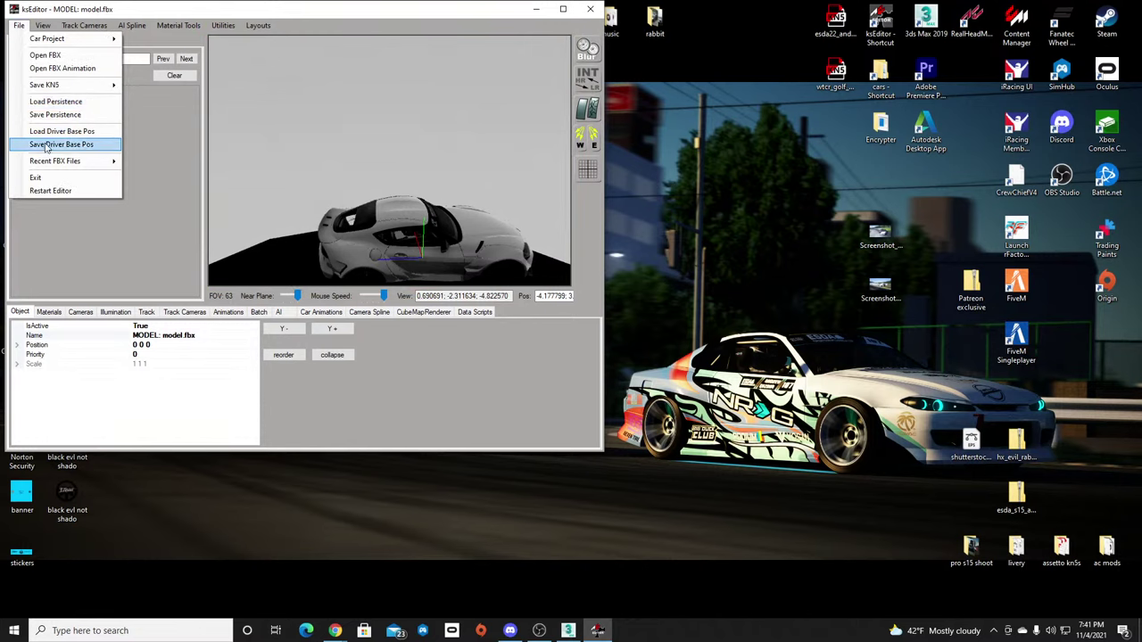
{"action": "mouse_move", "coordinate": [53, 88]}
{"action": "left_click", "coordinate": [170, 87]}
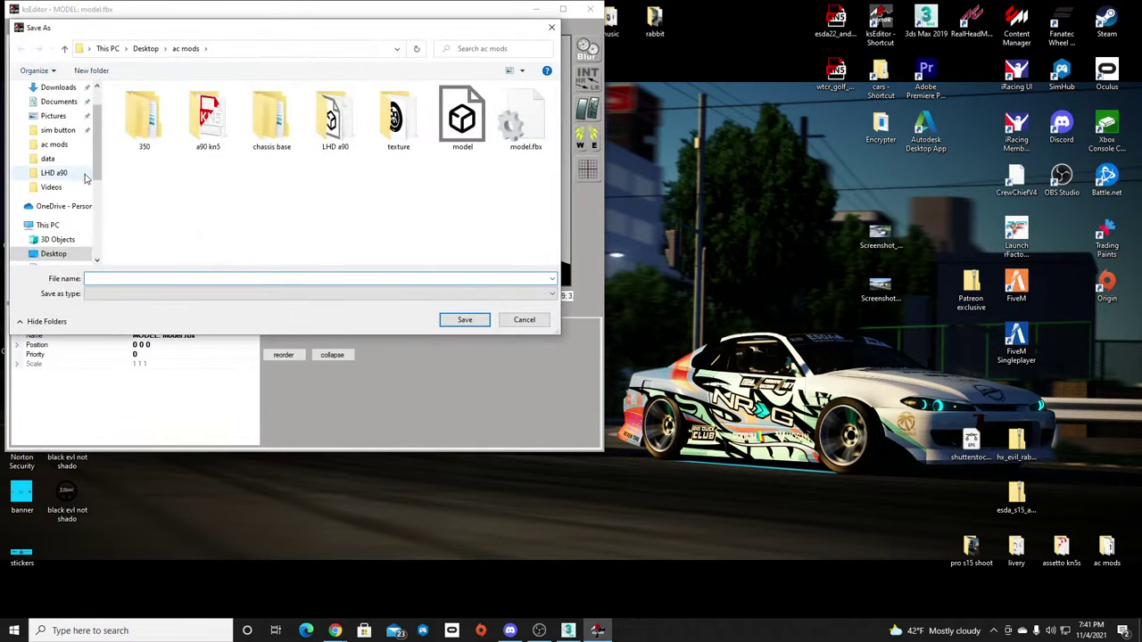
{"action": "scroll", "coordinate": [52, 100], "scroll_direction": "up", "scroll_amount": 1}
{"action": "left_click", "coordinate": [54, 111]}
{"action": "scroll", "coordinate": [465, 232], "scroll_direction": "down", "scroll_amount": 5}
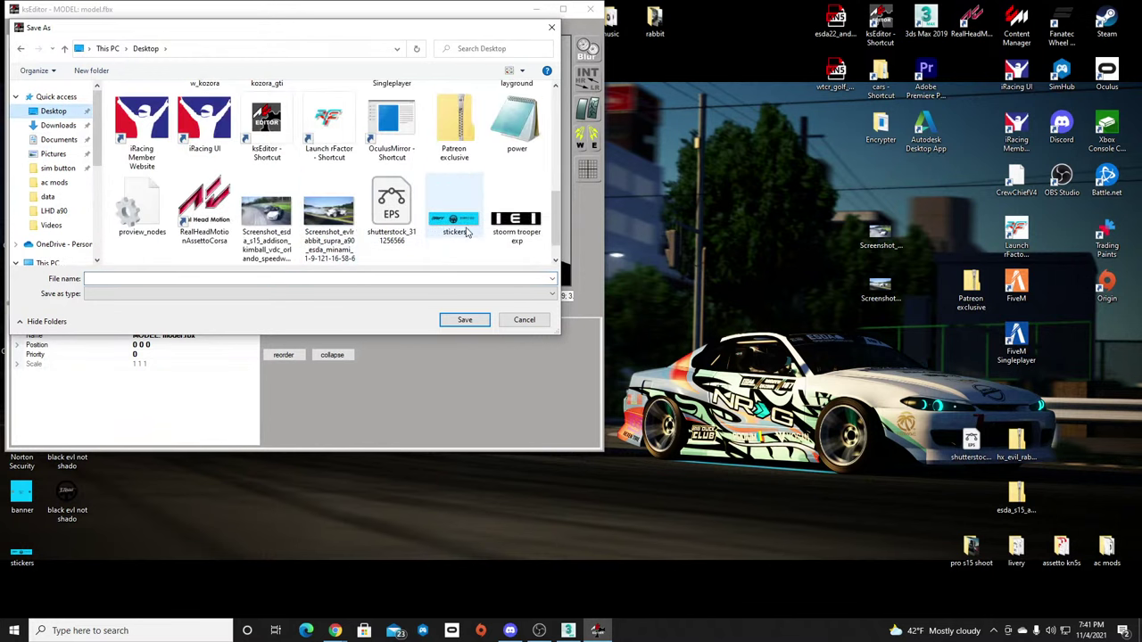
{"action": "scroll", "coordinate": [459, 224], "scroll_direction": "up", "scroll_amount": 3}
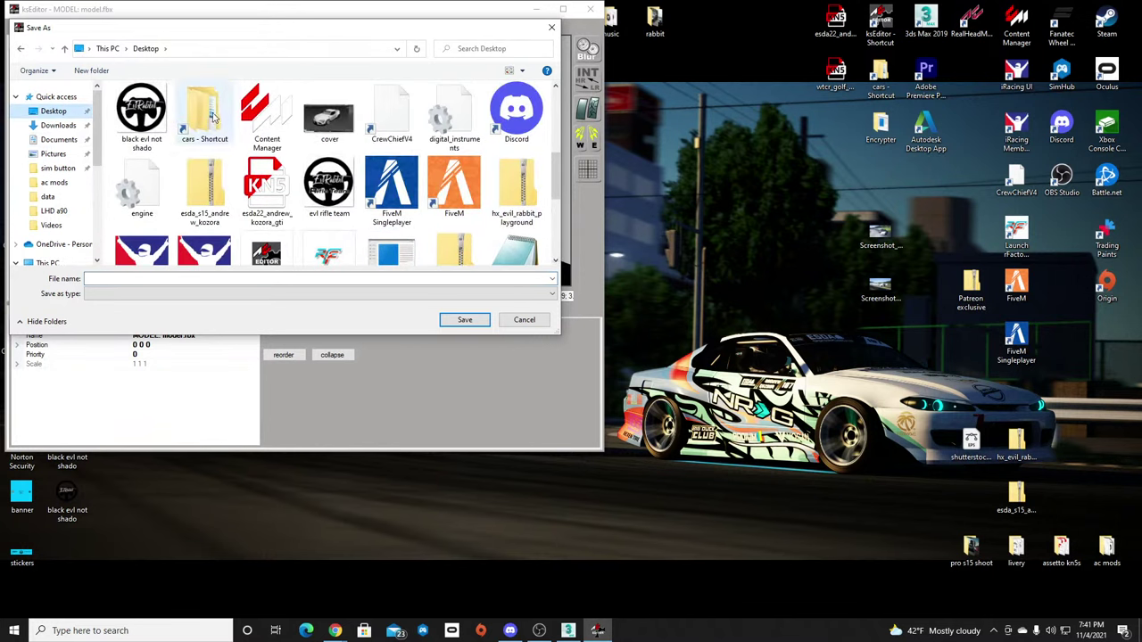
{"action": "double_click", "coordinate": [214, 116]}
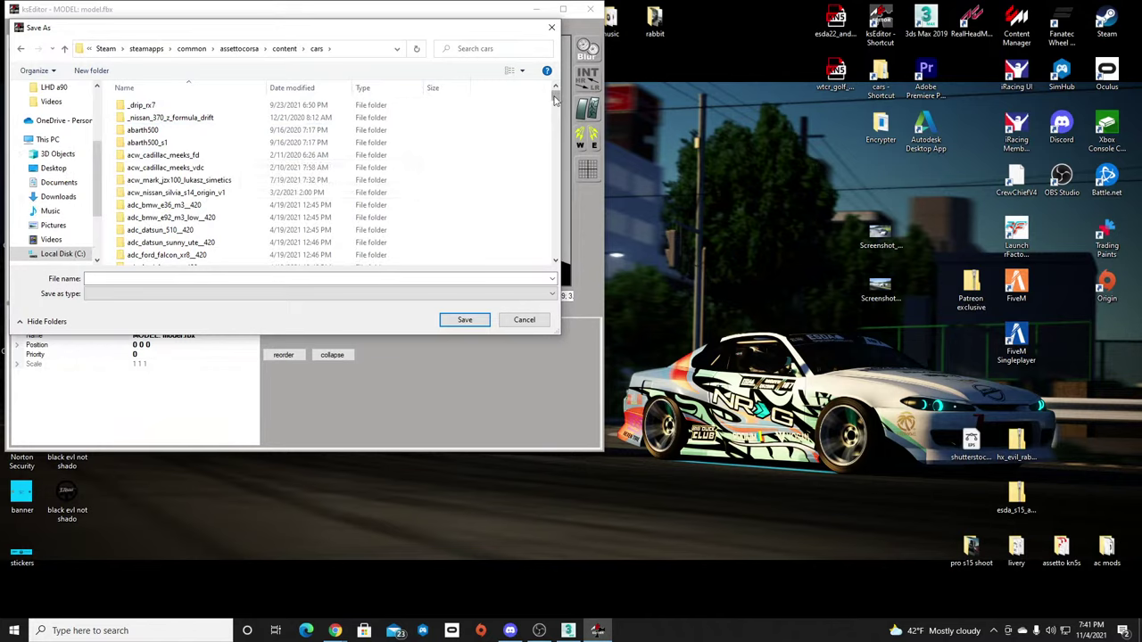
Save the KN5 over evlrabbit_supra_a90 in the evlrabbit_supra_a90 car folder and close the editor.
{"action": "left_click_drag", "start_coordinate": [554, 100], "coordinate": [554, 145]}
{"action": "scroll", "coordinate": [250, 197], "scroll_direction": "down", "scroll_amount": 3}
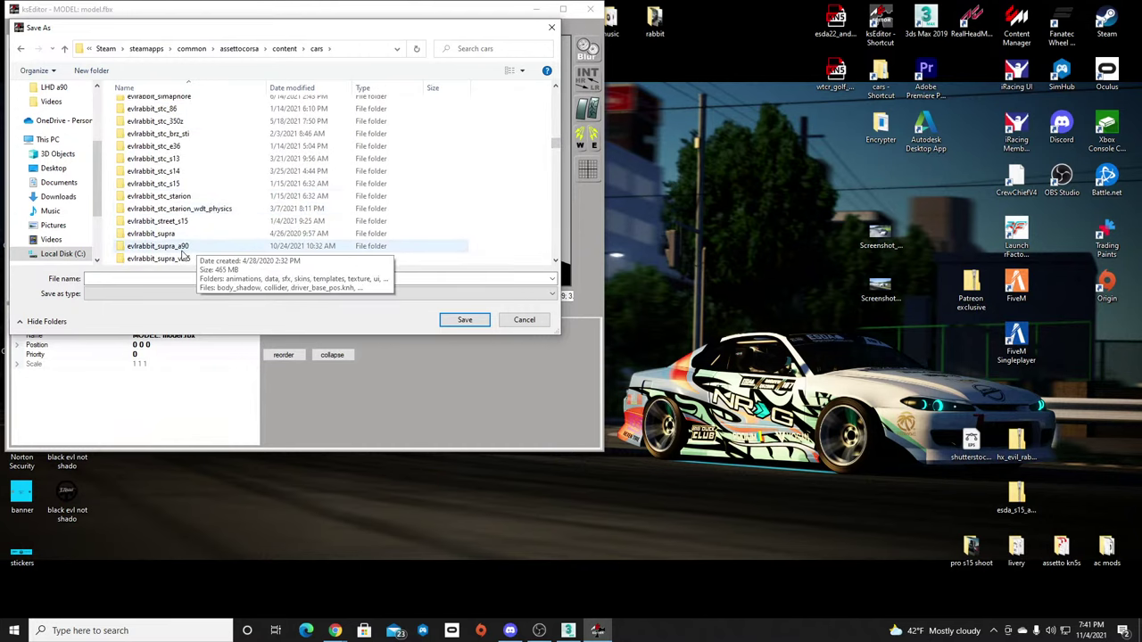
{"action": "double_click", "coordinate": [182, 252]}
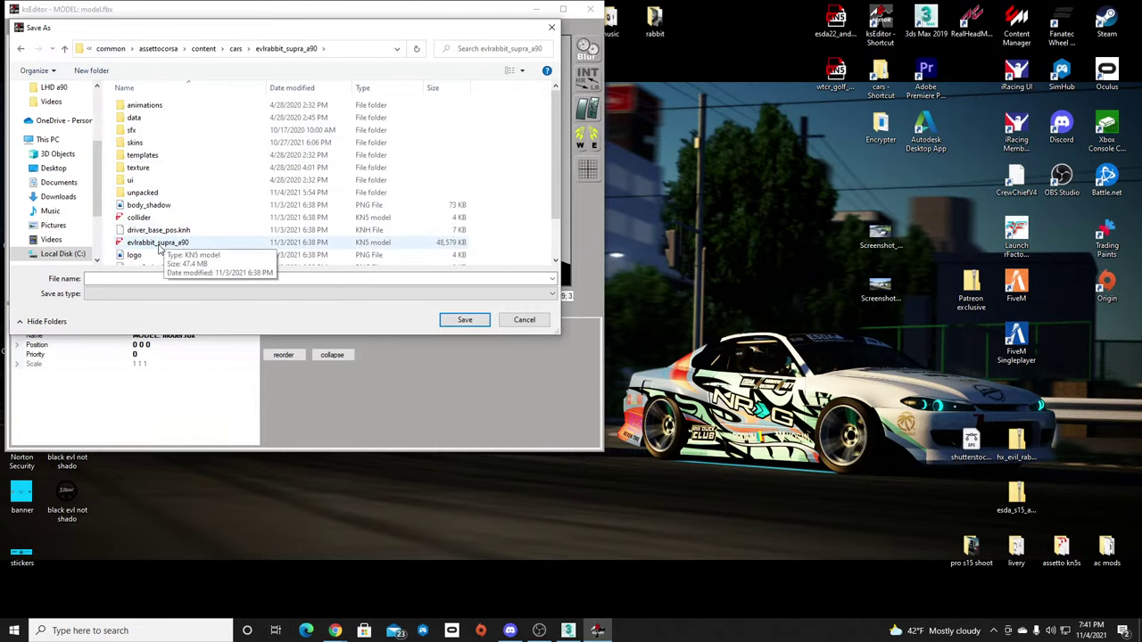
{"action": "double_click", "coordinate": [160, 247]}
{"action": "left_click", "coordinate": [598, 318]}
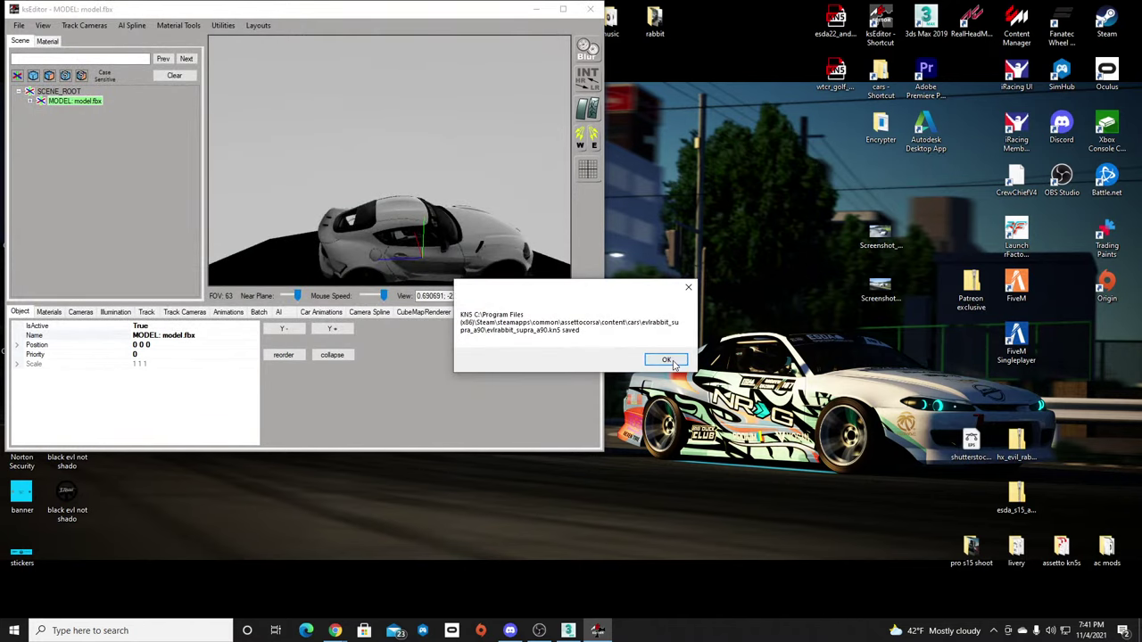
{"action": "left_click", "coordinate": [667, 361]}
{"action": "left_click", "coordinate": [589, 8]}
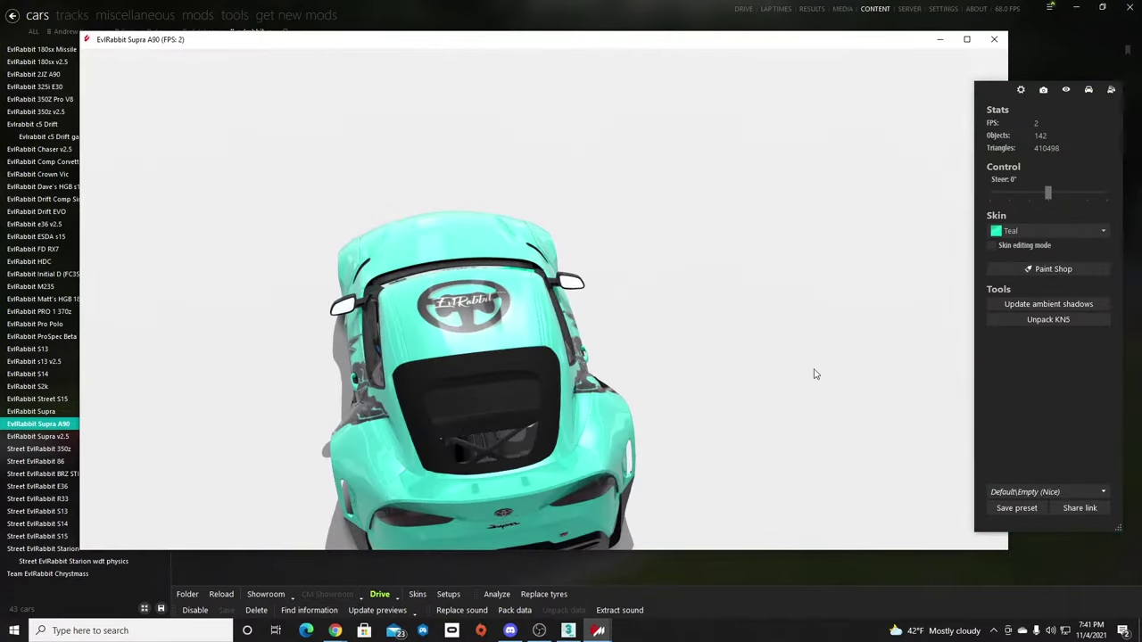
Examine the EvlRabbit Supra A90 in Content Manager's showroom, covering the body, rear window and cabin.
{"action": "left_click_drag", "start_coordinate": [527, 442], "coordinate": [647, 388]}
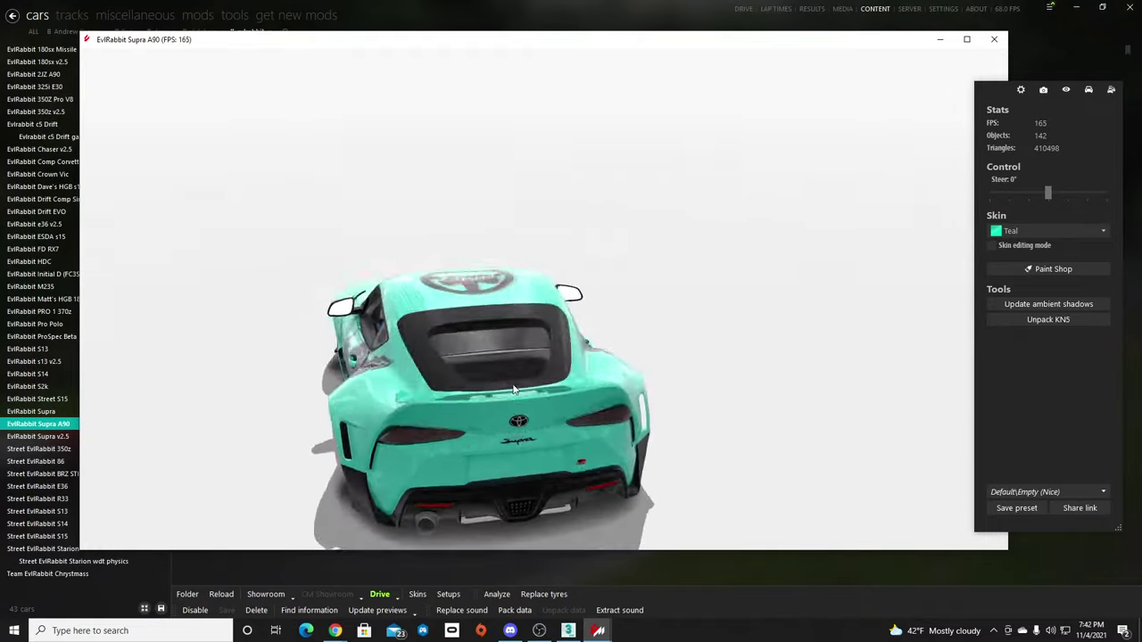
{"action": "left_click_drag", "start_coordinate": [513, 390], "coordinate": [836, 434]}
{"action": "middle_click_drag", "start_coordinate": [769, 379], "coordinate": [665, 381]}
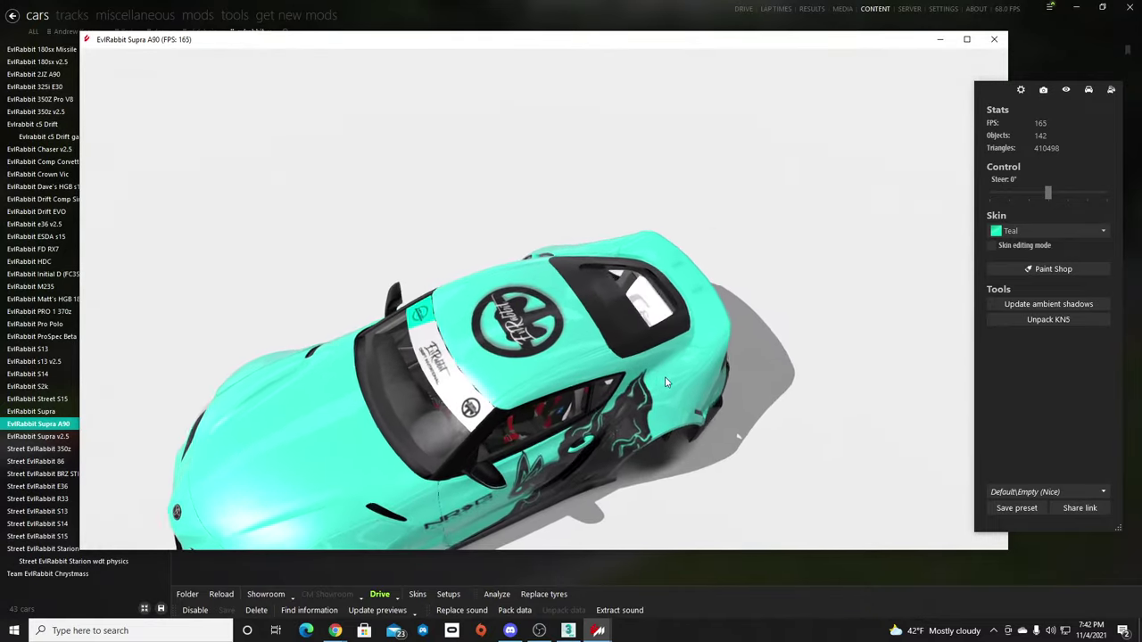
{"action": "left_click_drag", "start_coordinate": [664, 382], "coordinate": [500, 335]}
{"action": "scroll", "coordinate": [660, 355], "scroll_direction": "up", "scroll_amount": 6}
{"action": "left_click_drag", "start_coordinate": [671, 358], "coordinate": [680, 368]}
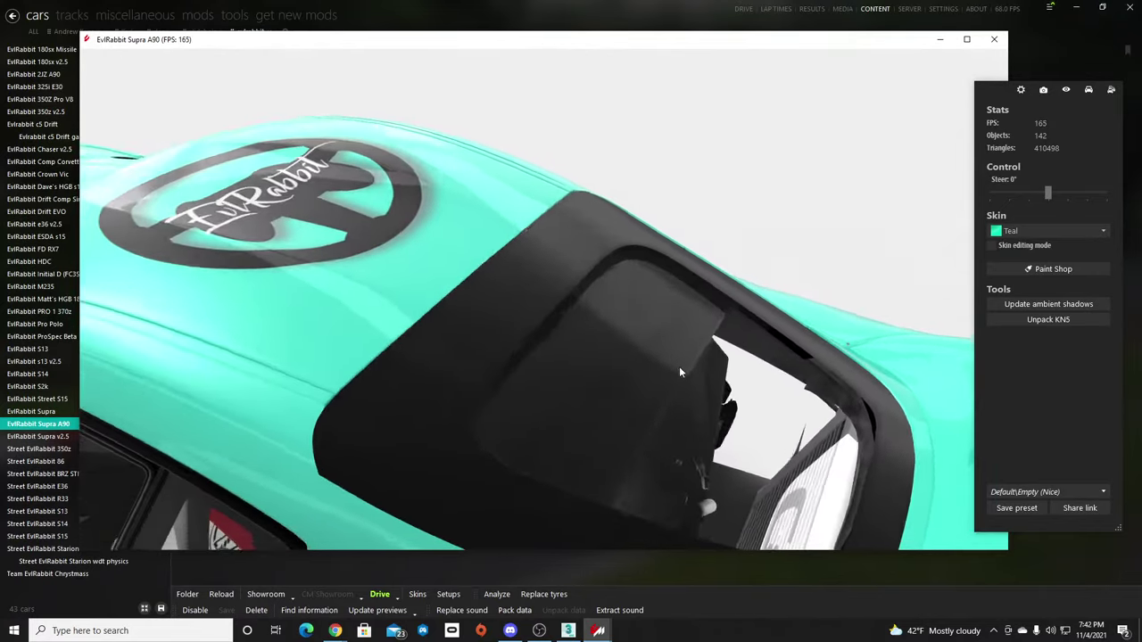
{"action": "left_click_drag", "start_coordinate": [782, 413], "coordinate": [705, 516]}
{"action": "scroll", "coordinate": [793, 431], "scroll_direction": "down", "scroll_amount": 4}
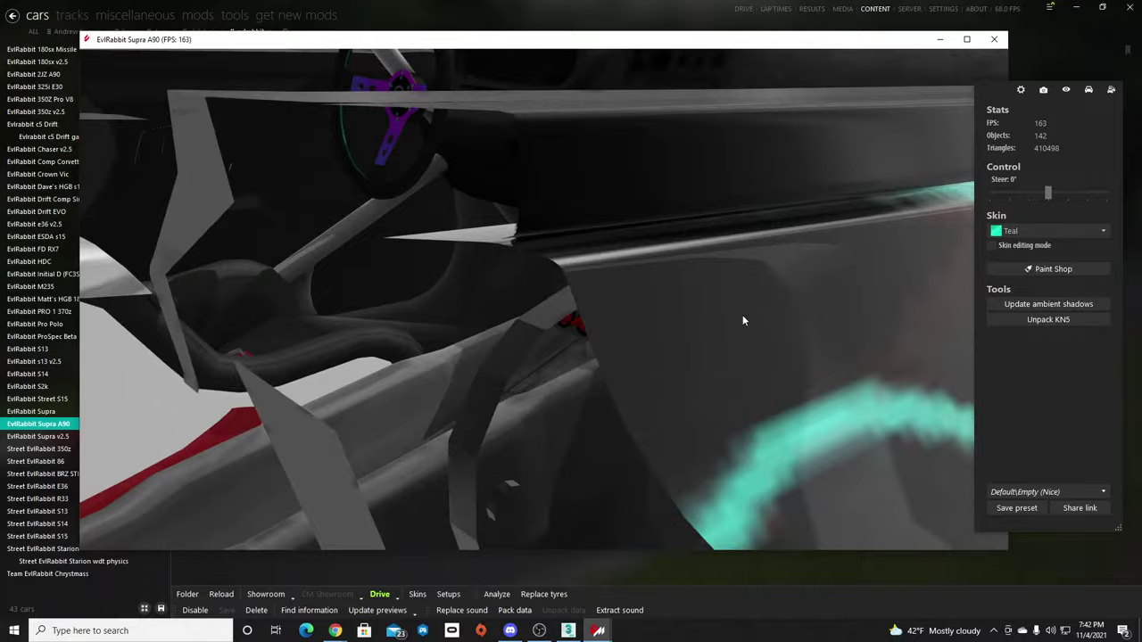
{"action": "left_click_drag", "start_coordinate": [743, 315], "coordinate": [504, 329]}
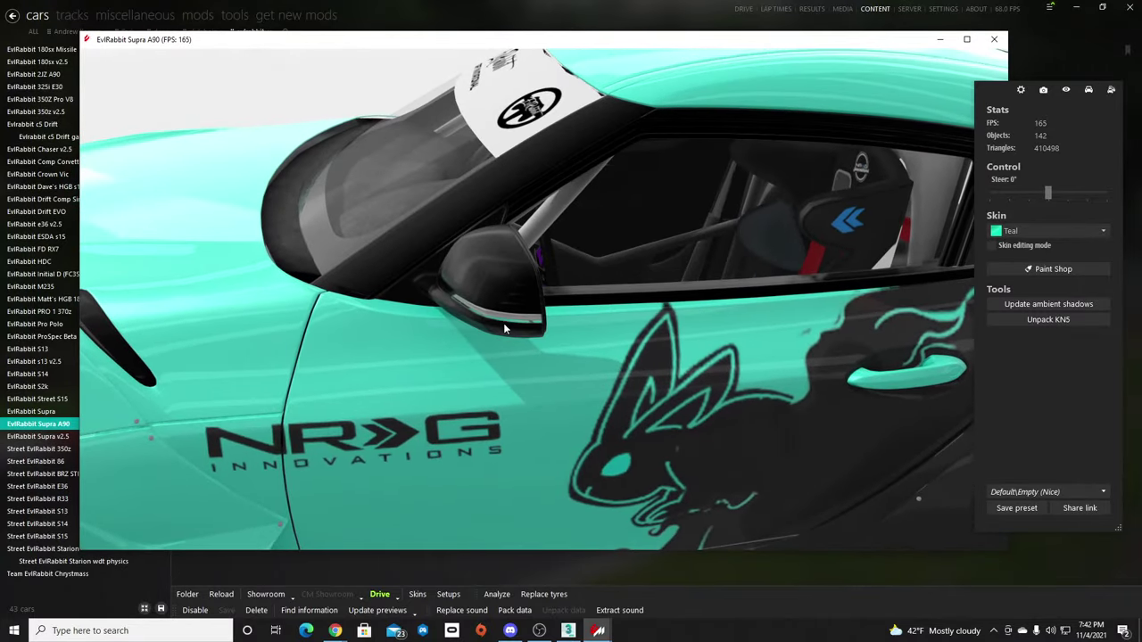
Examine how the int dashboard mesh fits under the windshield and around the steering wheel.
{"action": "left_click", "coordinate": [291, 233]}
{"action": "left_click_drag", "start_coordinate": [286, 231], "coordinate": [412, 157]}
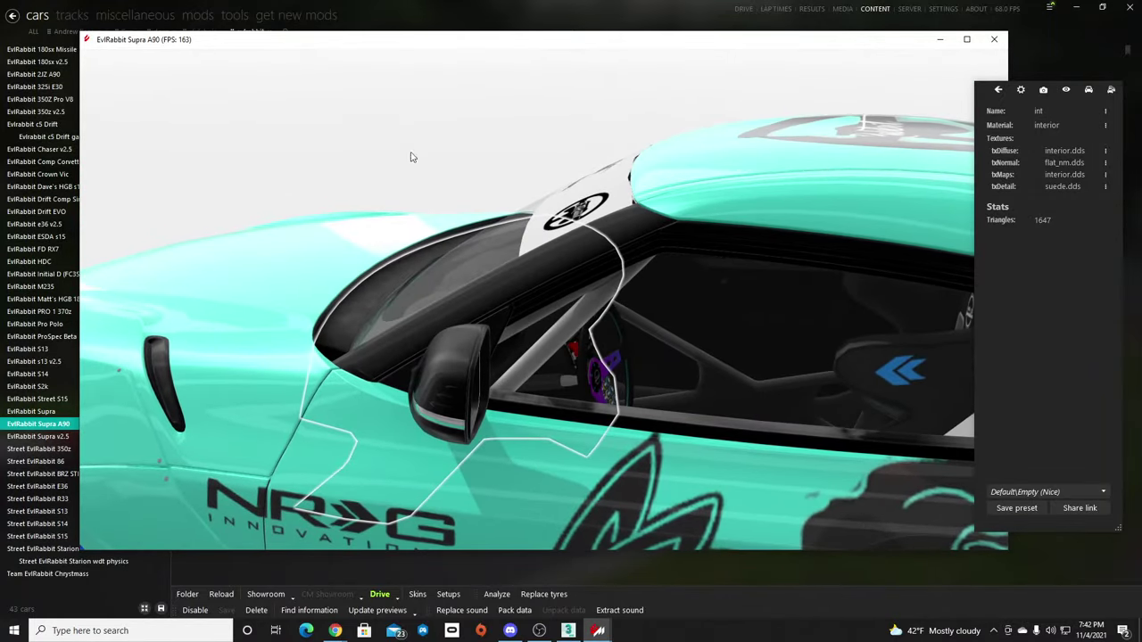
{"action": "left_click", "coordinate": [411, 153]}
{"action": "scroll", "coordinate": [408, 304], "scroll_direction": "up", "scroll_amount": 5}
{"action": "middle_click_drag", "start_coordinate": [408, 304], "coordinate": [452, 315]}
{"action": "left_click_drag", "start_coordinate": [546, 372], "coordinate": [526, 267]}
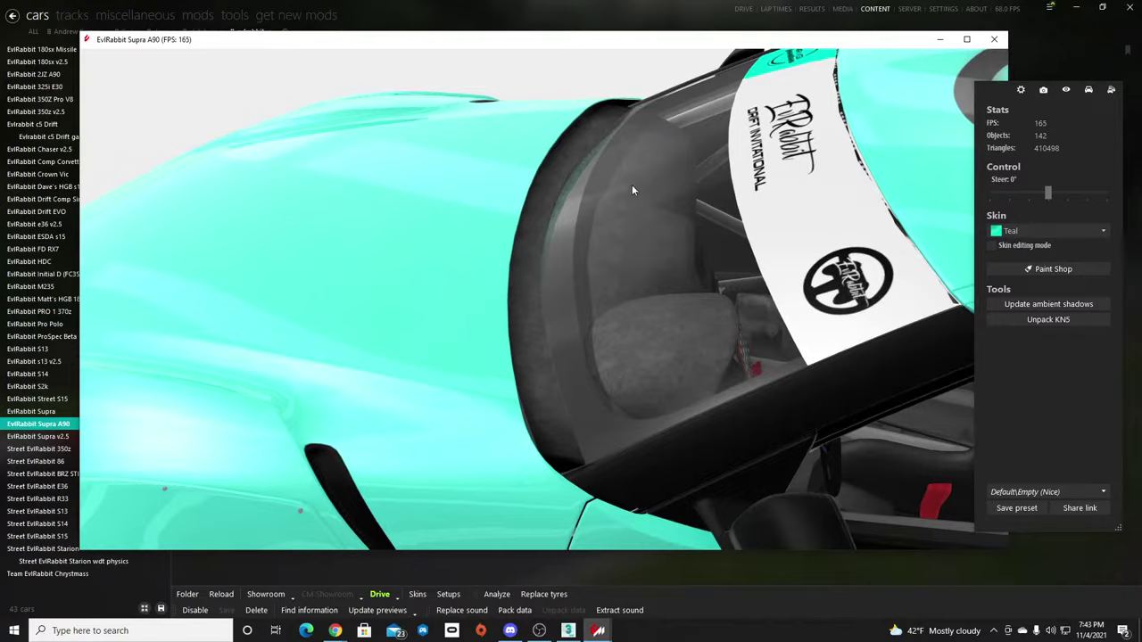
{"action": "left_click_drag", "start_coordinate": [582, 561], "coordinate": [673, 369]}
{"action": "left_click", "coordinate": [726, 325]}
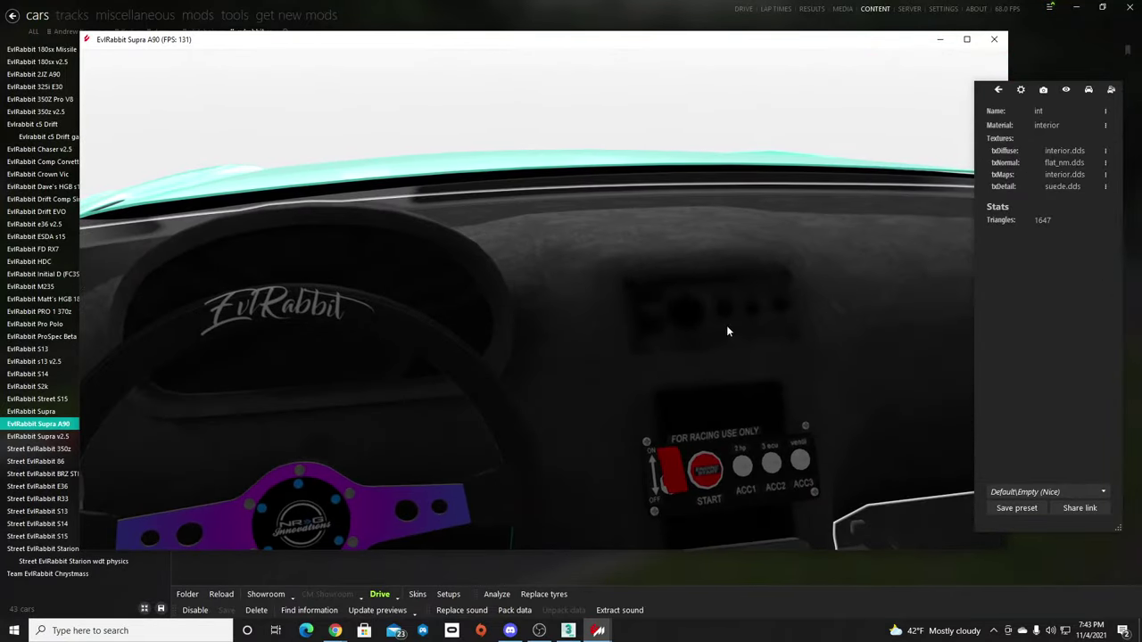
{"action": "left_click_drag", "start_coordinate": [726, 325], "coordinate": [462, 314]}
Examine the car's rear bumper, exhaust, side panels and suspension in the wheel wells.
{"action": "left_click_drag", "start_coordinate": [325, 296], "coordinate": [742, 472]}
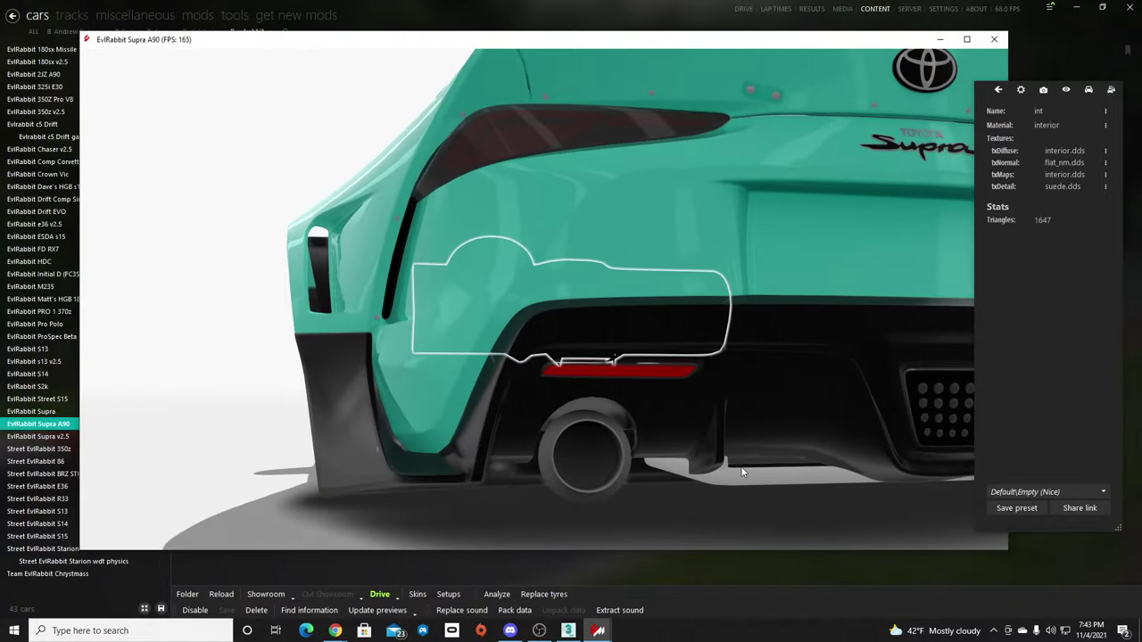
{"action": "left_click_drag", "start_coordinate": [821, 471], "coordinate": [746, 381]}
{"action": "scroll", "coordinate": [746, 381], "scroll_direction": "up", "scroll_amount": 3}
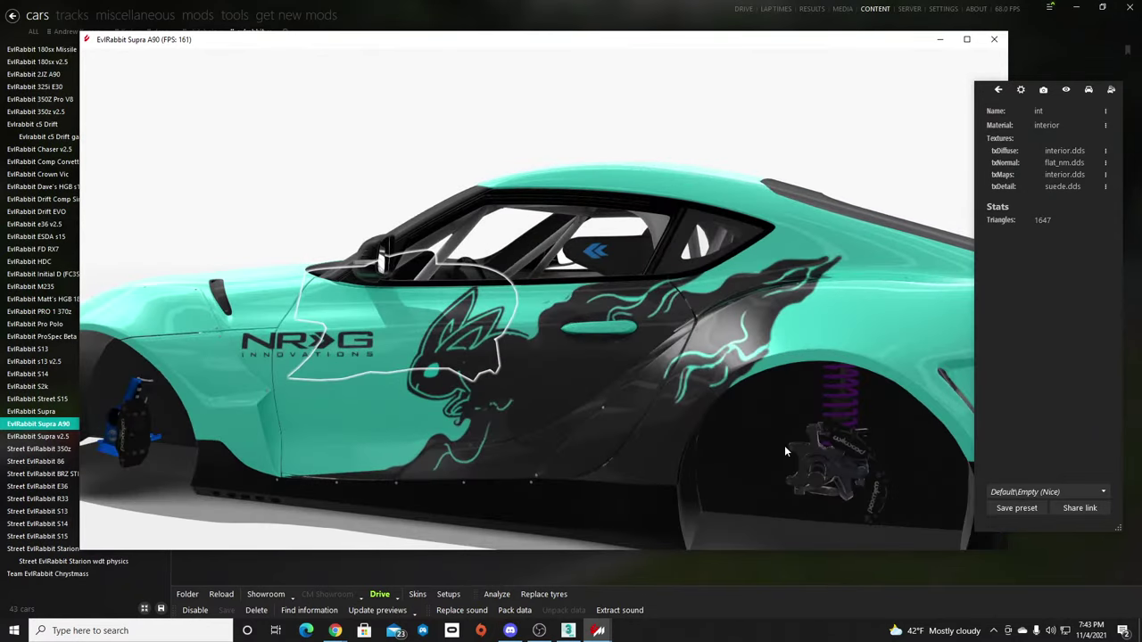
{"action": "scroll", "coordinate": [785, 452], "scroll_direction": "down", "scroll_amount": 2}
{"action": "left_click_drag", "start_coordinate": [459, 379], "coordinate": [579, 376]}
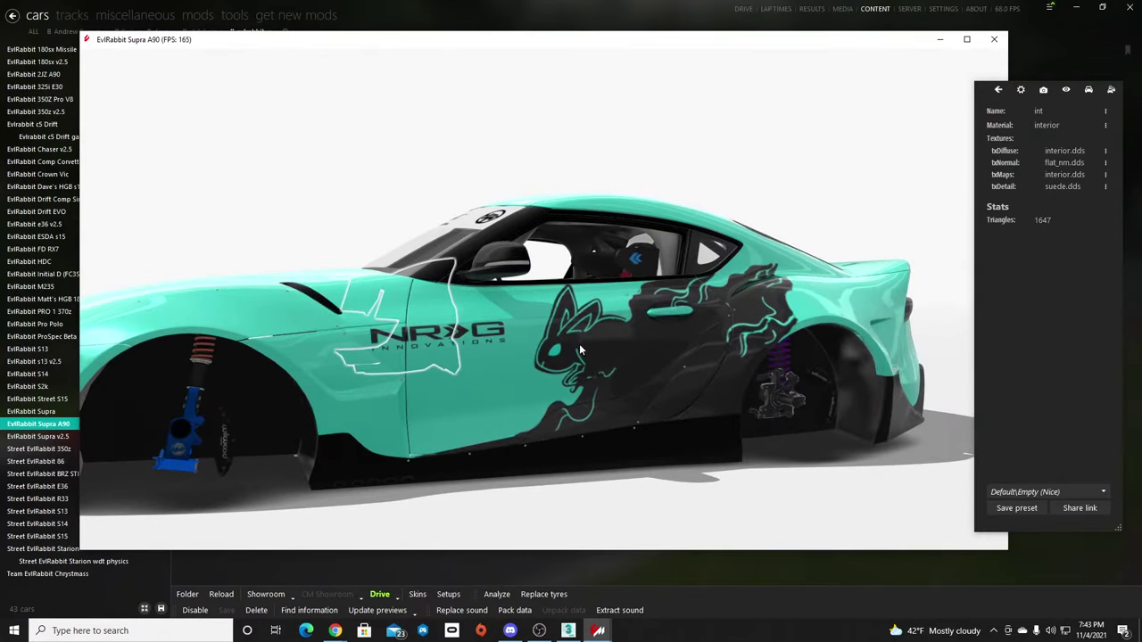
{"action": "left_click_drag", "start_coordinate": [741, 378], "coordinate": [846, 210]}
Display the physics suspension geometry on the car and view it around the front and rear wheel wells.
{"action": "left_click", "coordinate": [1089, 90]}
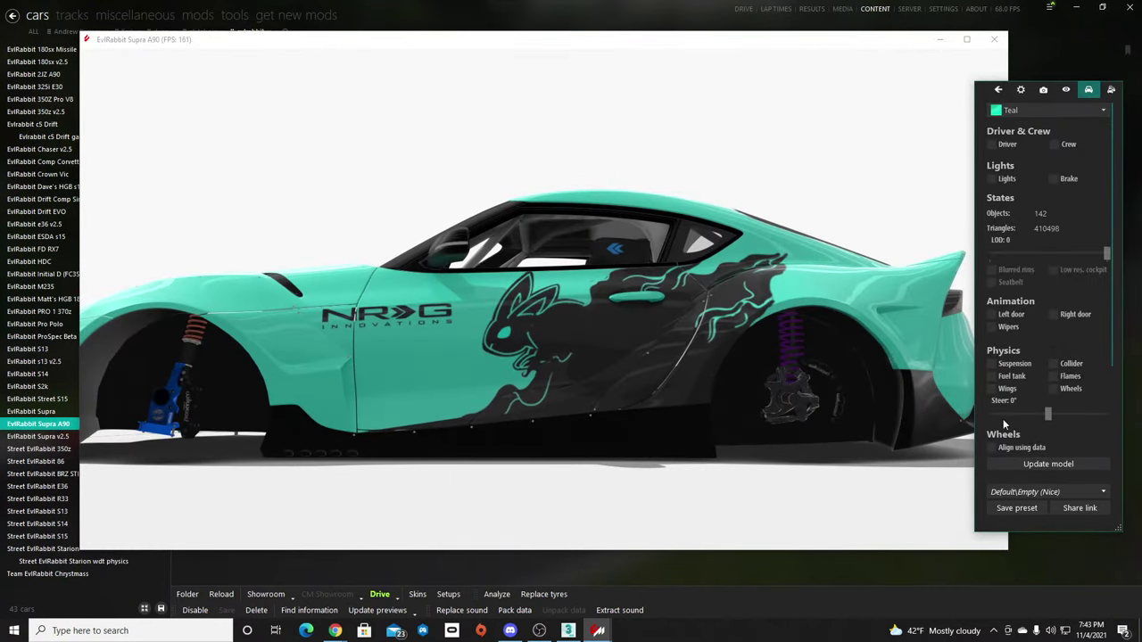
{"action": "left_click", "coordinate": [991, 364]}
{"action": "left_click_drag", "start_coordinate": [879, 384], "coordinate": [700, 360]}
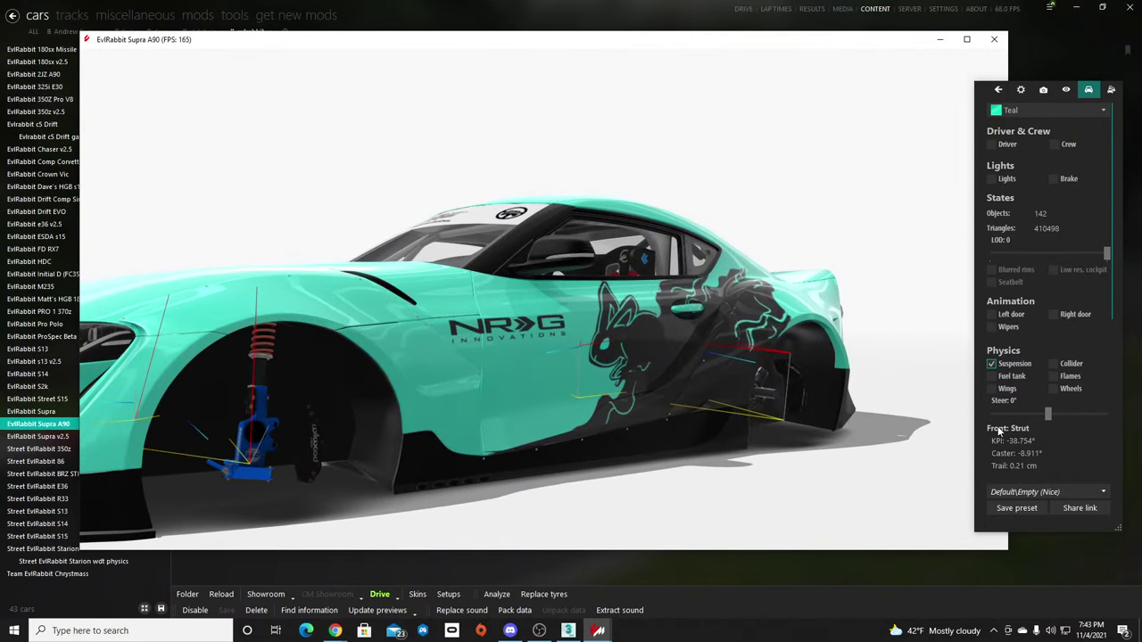
Enable wheel alignment using data and check the suspension lines at both axles along with the camber and toe settings.
{"action": "scroll", "coordinate": [999, 432], "scroll_direction": "down", "scroll_amount": 4}
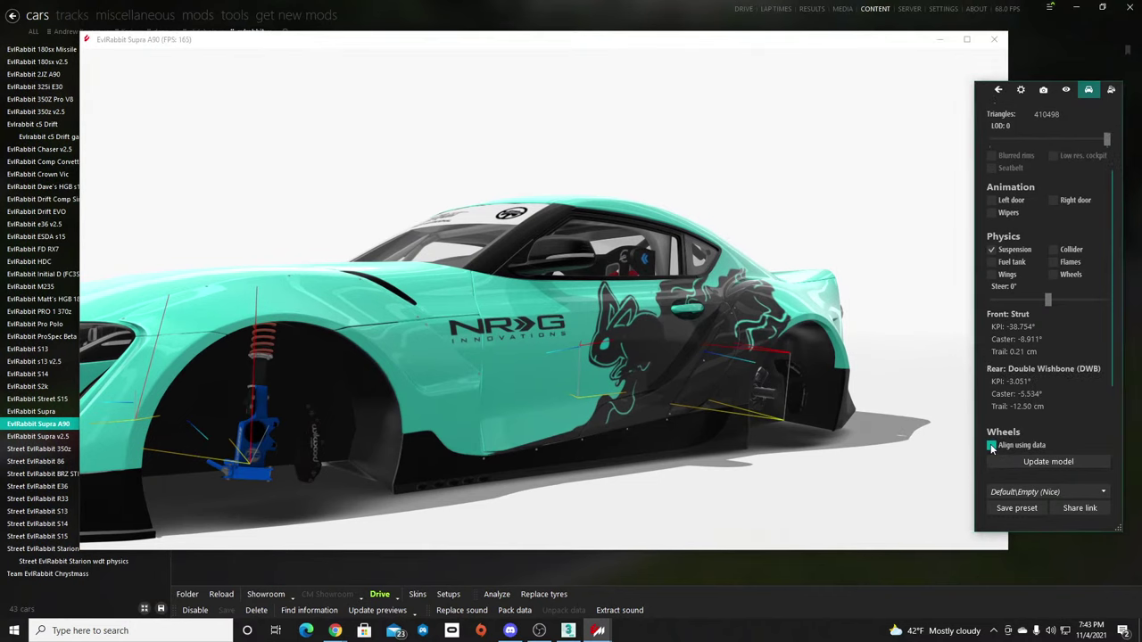
{"action": "left_click", "coordinate": [992, 446]}
{"action": "left_click_drag", "start_coordinate": [721, 429], "coordinate": [734, 352]}
{"action": "scroll", "coordinate": [1018, 451], "scroll_direction": "down", "scroll_amount": 2}
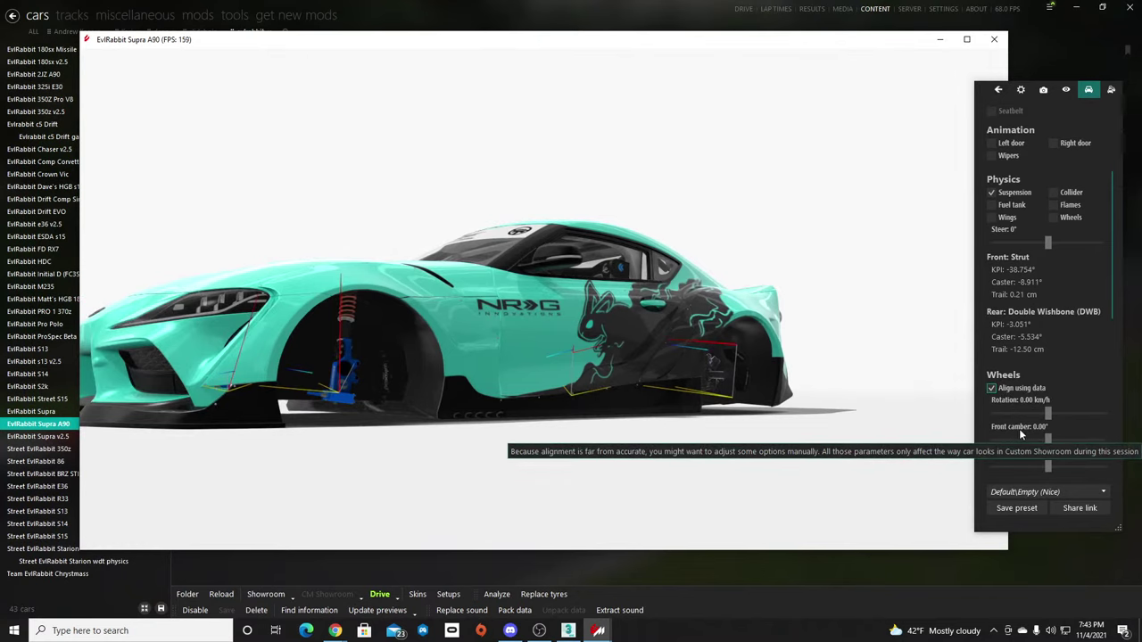
{"action": "scroll", "coordinate": [1018, 428], "scroll_direction": "down", "scroll_amount": 2}
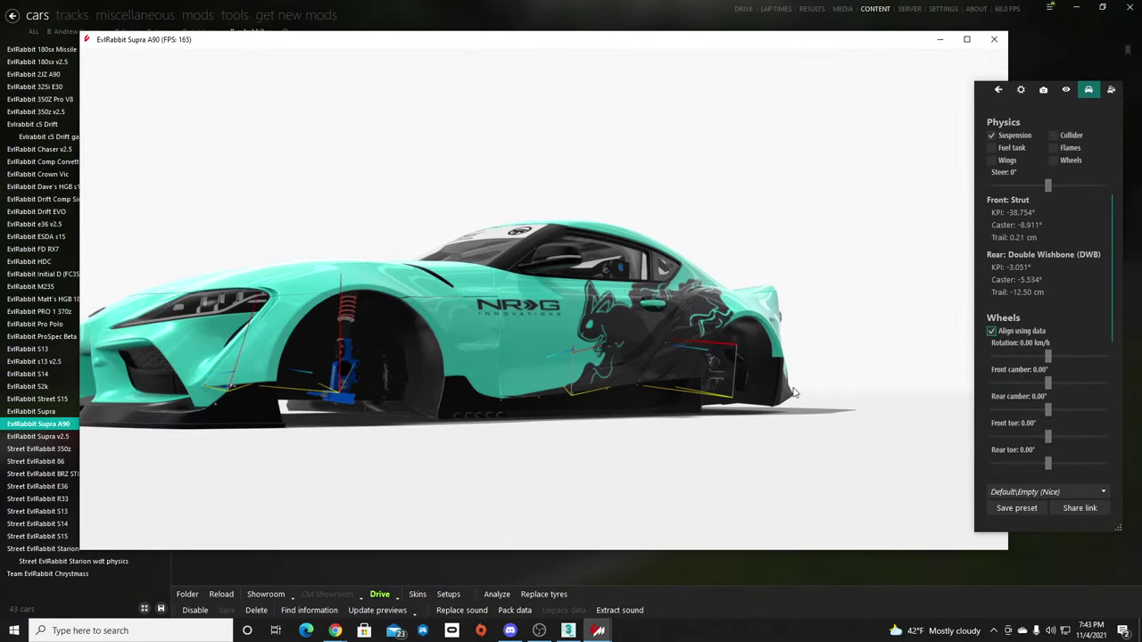
{"action": "left_click_drag", "start_coordinate": [794, 393], "coordinate": [605, 409]}
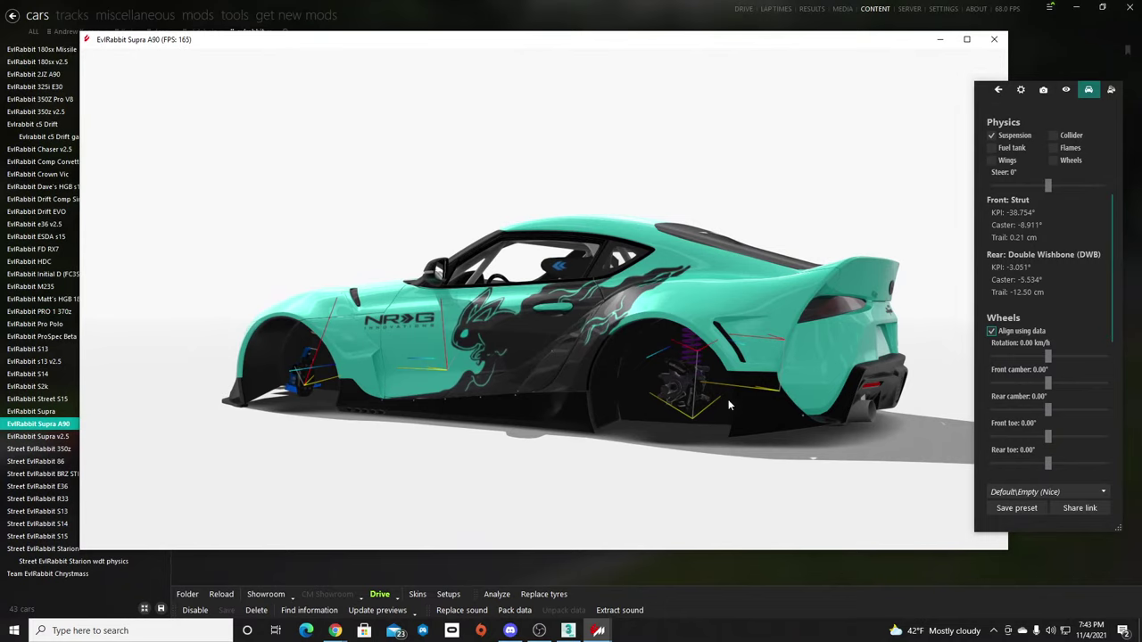
{"action": "scroll", "coordinate": [1021, 423], "scroll_direction": "down", "scroll_amount": 2}
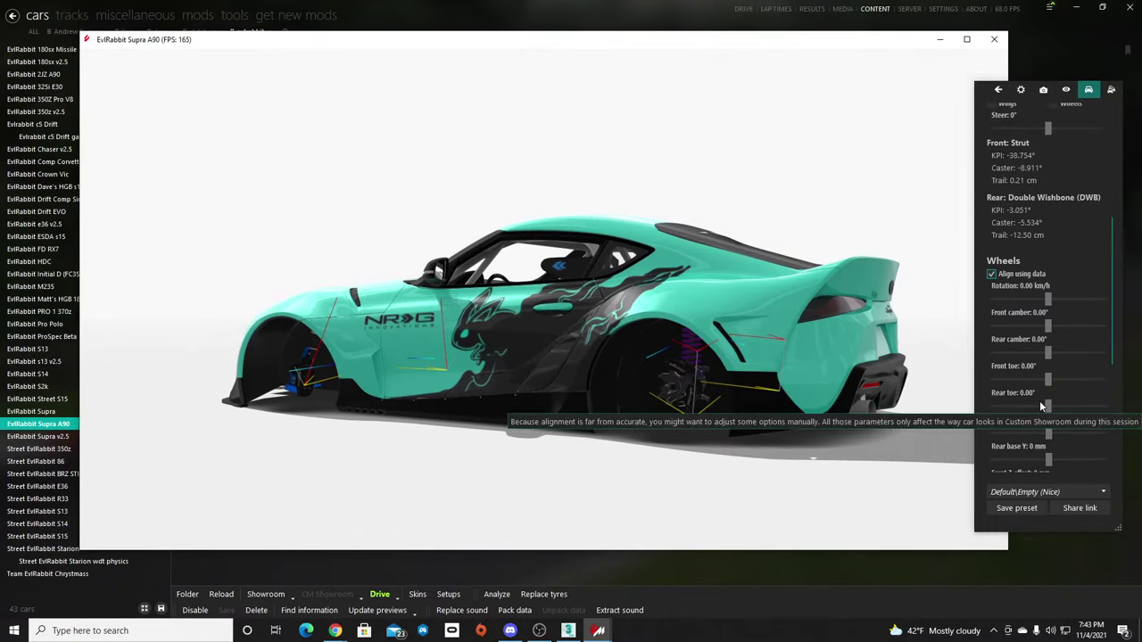
Try adjusting the rear wheels' base Y offset in the wheel alignment settings.
{"action": "scroll", "coordinate": [1041, 427], "scroll_direction": "down", "scroll_amount": 1}
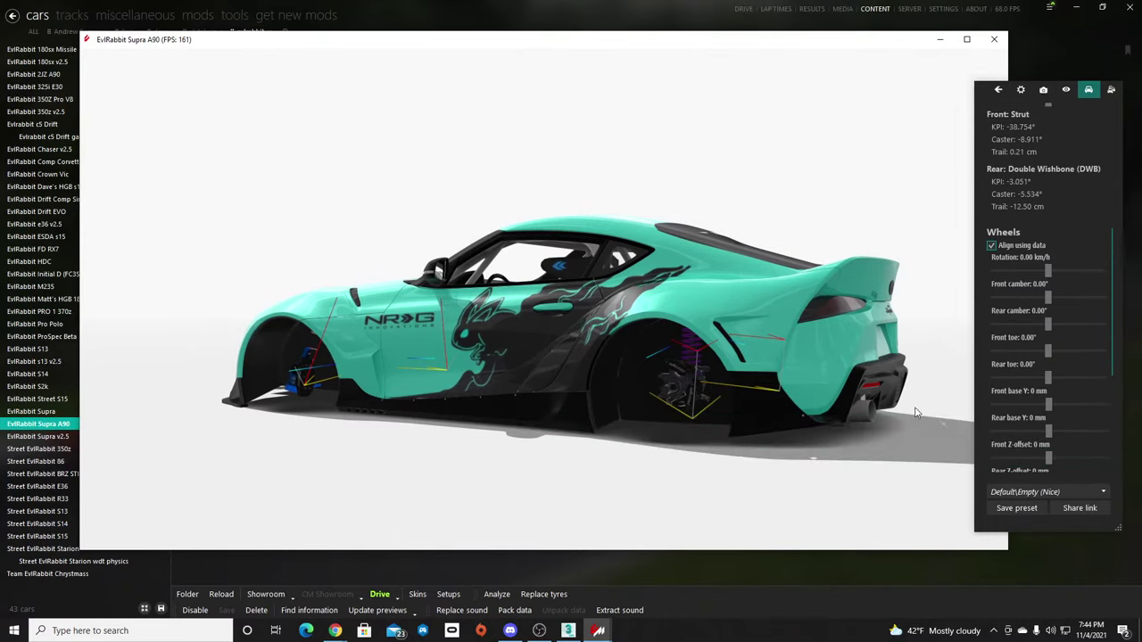
{"action": "scroll", "coordinate": [818, 390], "scroll_direction": "up", "scroll_amount": 2}
{"action": "scroll", "coordinate": [972, 439], "scroll_direction": "up", "scroll_amount": 2}
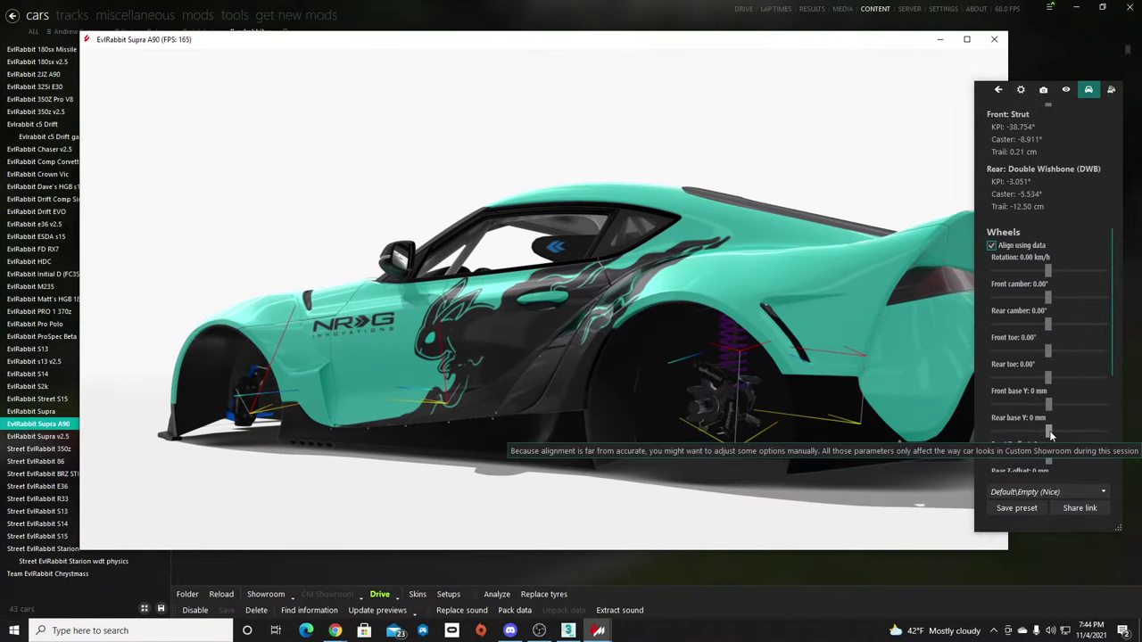
{"action": "left_click_drag", "start_coordinate": [1050, 434], "coordinate": [1031, 432]}
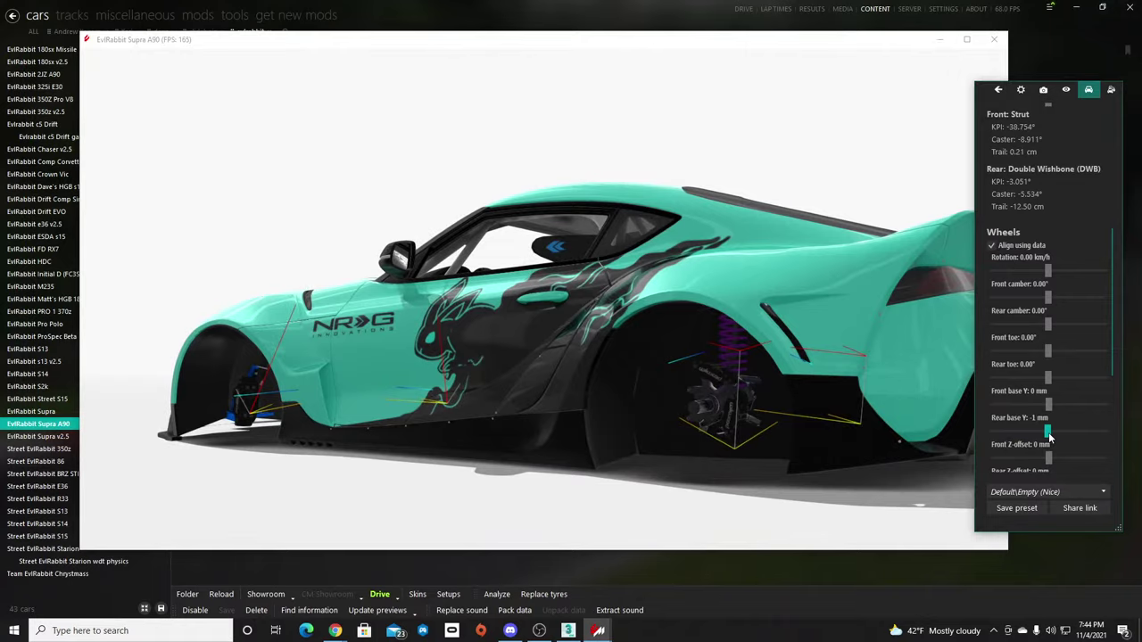
Display the driver model in the car and check how it sits in the seat from the side.
{"action": "left_click_drag", "start_coordinate": [746, 343], "coordinate": [627, 367]}
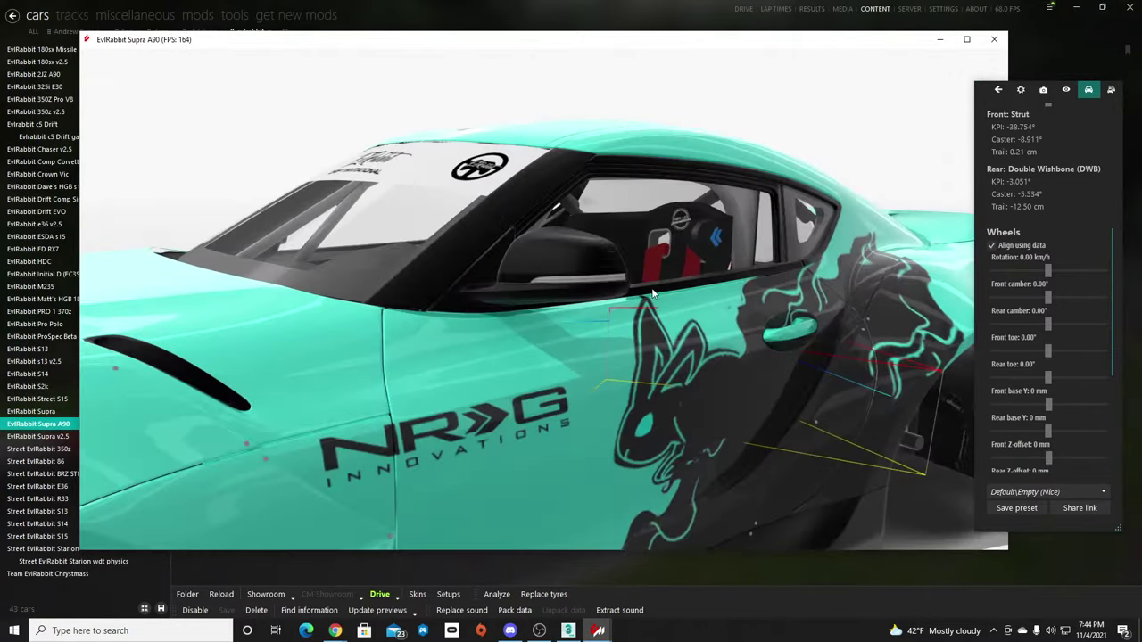
{"action": "left_click_drag", "start_coordinate": [652, 292], "coordinate": [533, 339]}
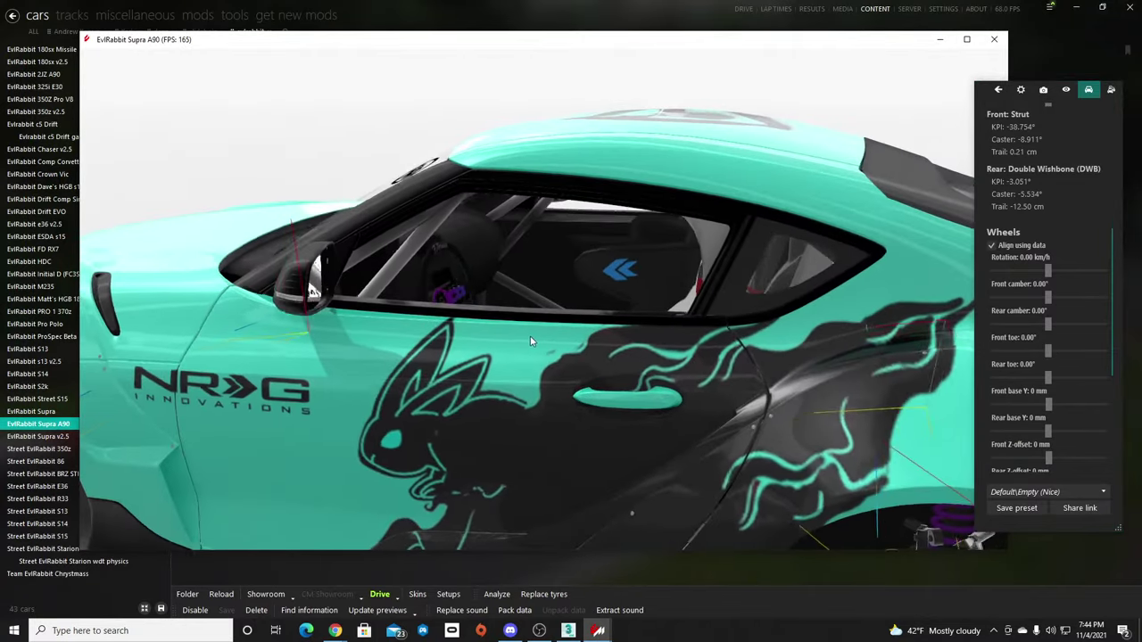
{"action": "scroll", "coordinate": [1054, 137], "scroll_direction": "up", "scroll_amount": 8}
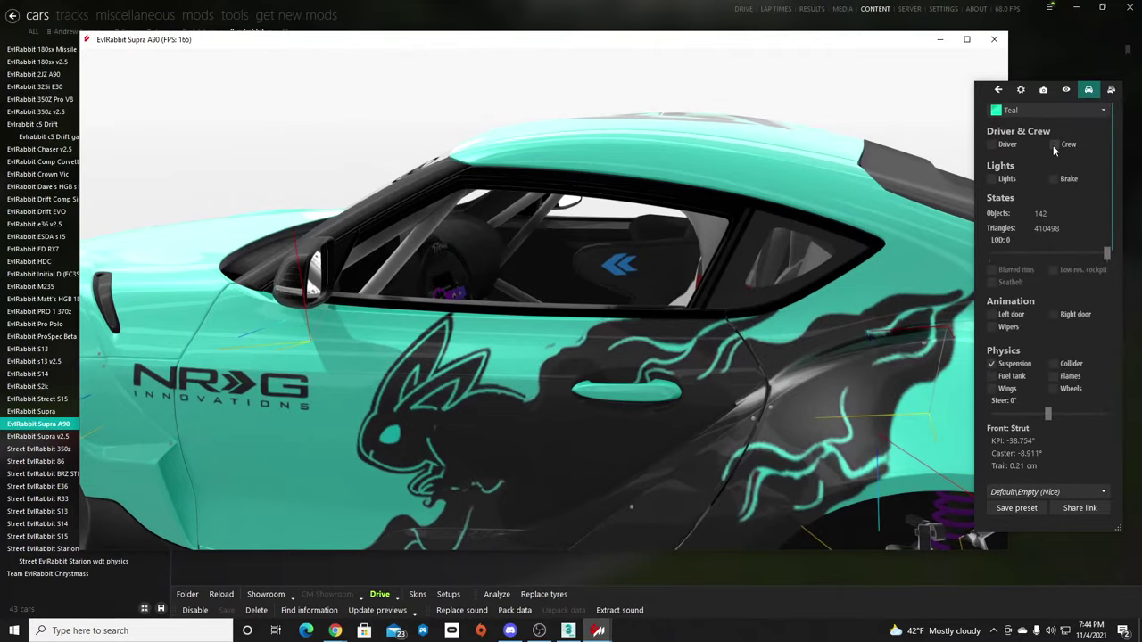
{"action": "left_click", "coordinate": [992, 145]}
{"action": "left_click_drag", "start_coordinate": [696, 273], "coordinate": [971, 267]}
{"action": "left_click_drag", "start_coordinate": [553, 242], "coordinate": [275, 256]}
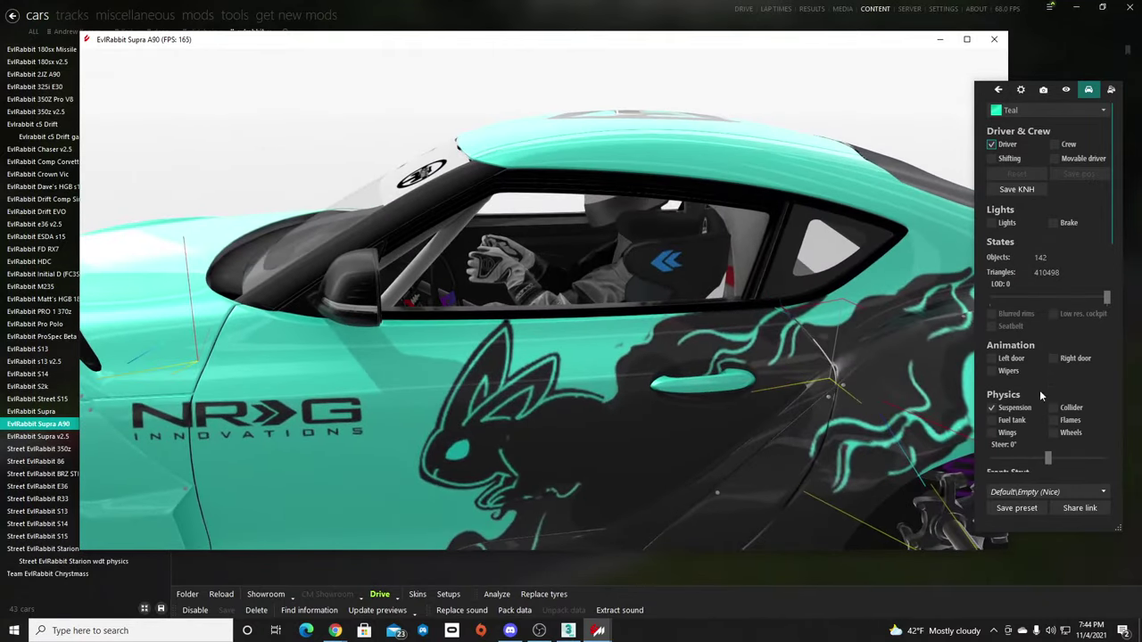
Hide the suspension physics overlay and view the driver through the side window.
{"action": "scroll", "coordinate": [1041, 396], "scroll_direction": "down", "scroll_amount": 3}
{"action": "left_click", "coordinate": [992, 293]}
{"action": "left_click_drag", "start_coordinate": [791, 244], "coordinate": [612, 342]}
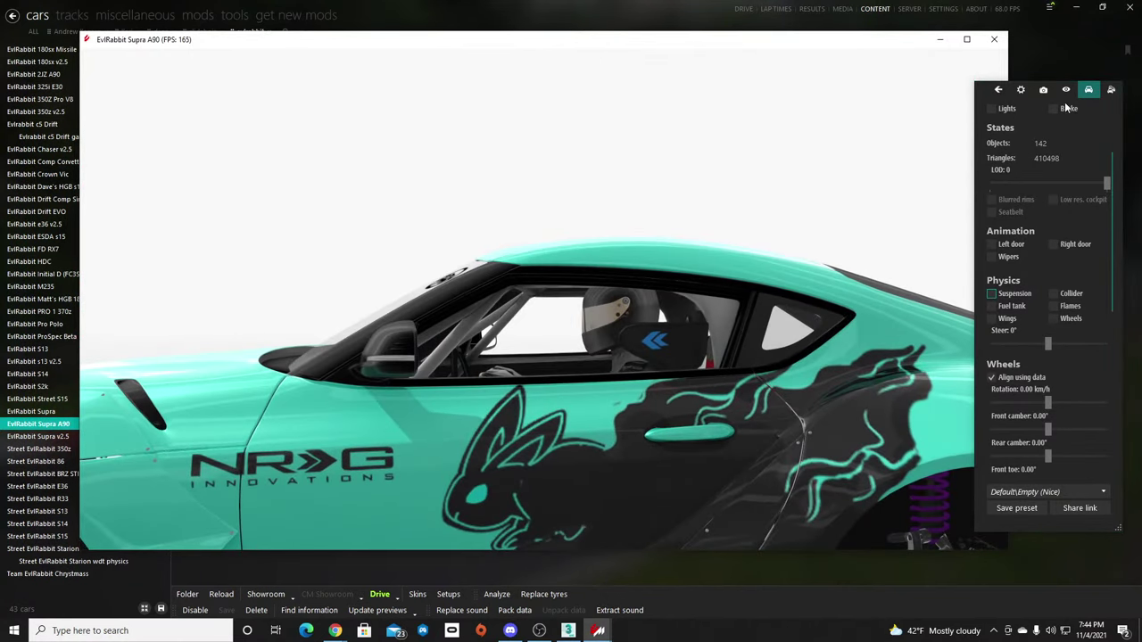
Make the driver movable and shift the driver model forward and down inside the cockpit.
{"action": "scroll", "coordinate": [1022, 170], "scroll_direction": "up", "scroll_amount": 2}
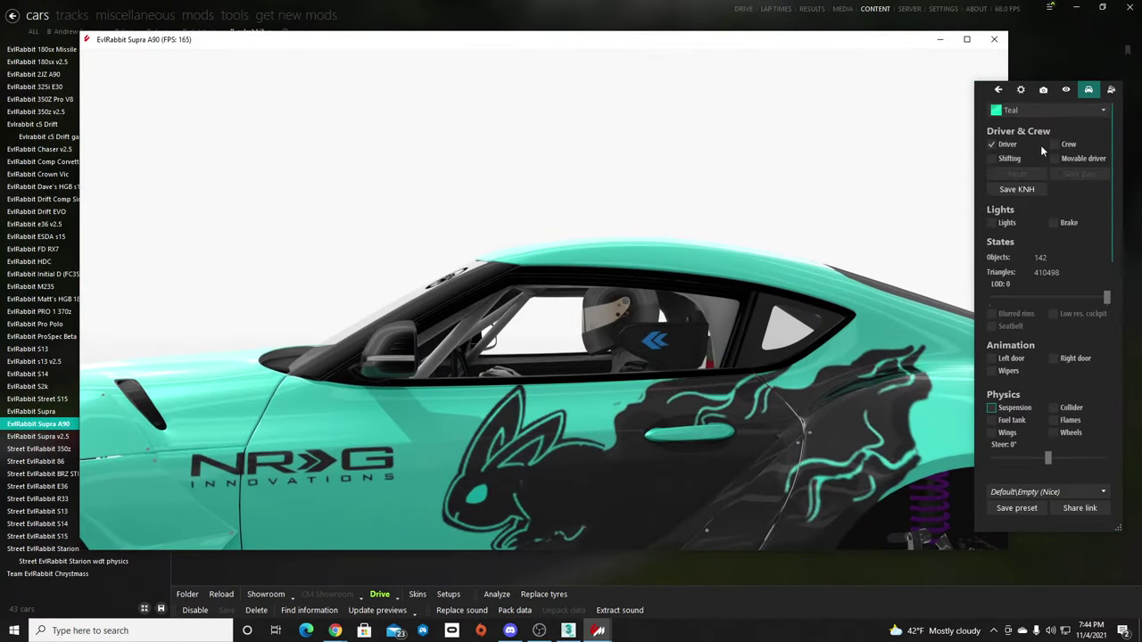
{"action": "left_click", "coordinate": [1055, 158]}
{"action": "left_click_drag", "start_coordinate": [738, 260], "coordinate": [355, 398]}
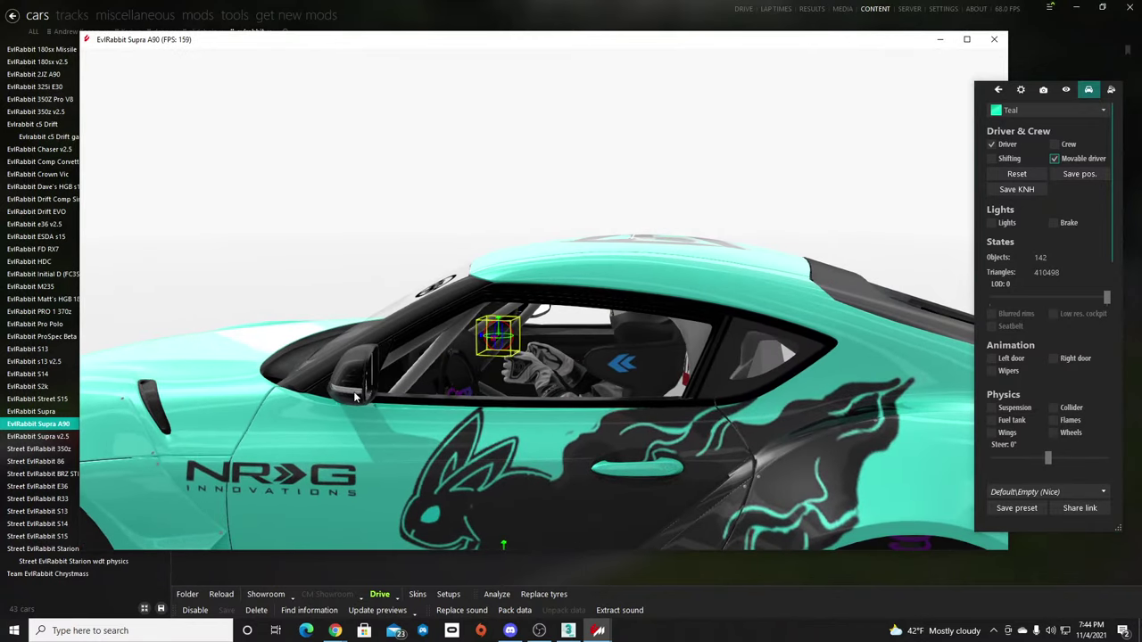
{"action": "left_click_drag", "start_coordinate": [494, 341], "coordinate": [488, 359]}
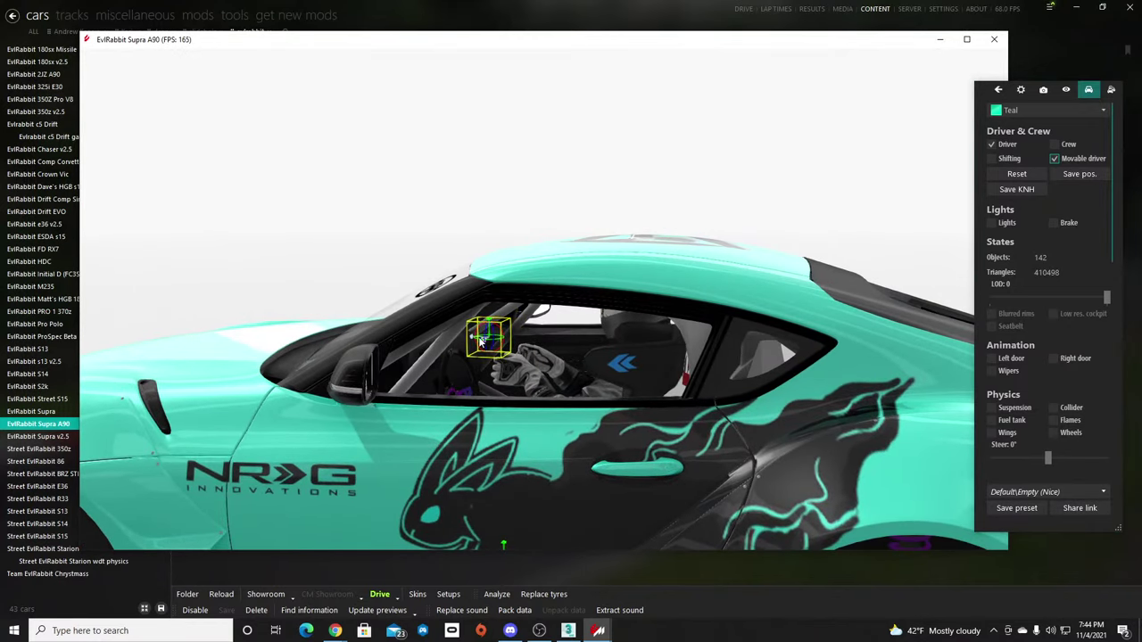
{"action": "left_click_drag", "start_coordinate": [475, 338], "coordinate": [446, 361]}
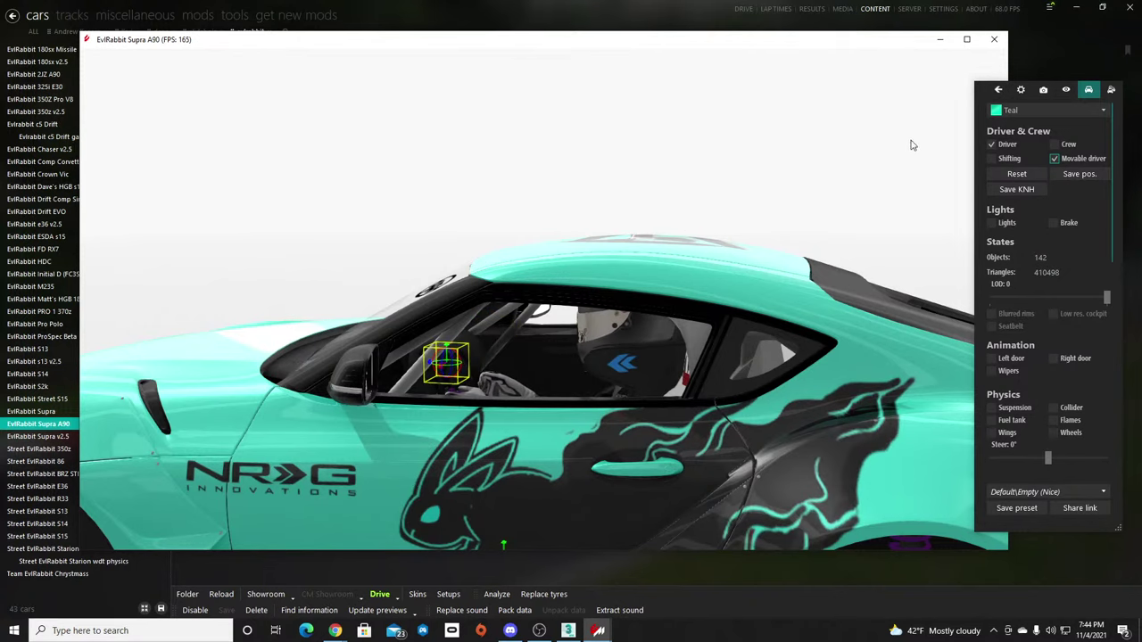
Align the driver model sideways behind the steering wheel and nudge it slightly further forward.
{"action": "left_click_drag", "start_coordinate": [536, 397], "coordinate": [819, 415]}
{"action": "left_click_drag", "start_coordinate": [488, 421], "coordinate": [519, 425]}
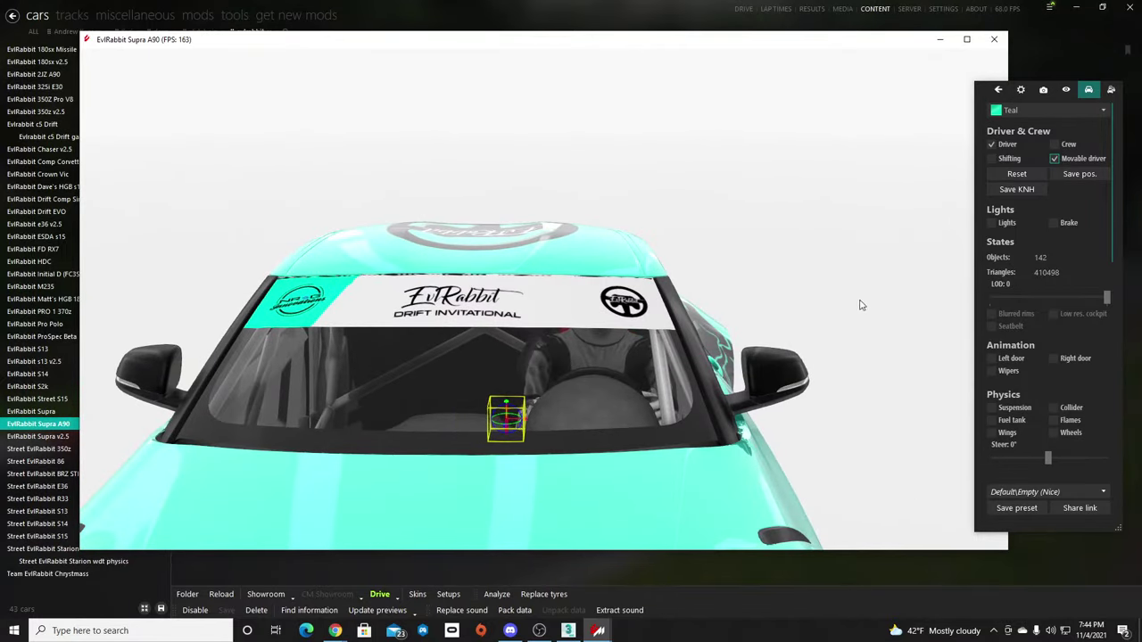
{"action": "left_click_drag", "start_coordinate": [861, 305], "coordinate": [571, 291]}
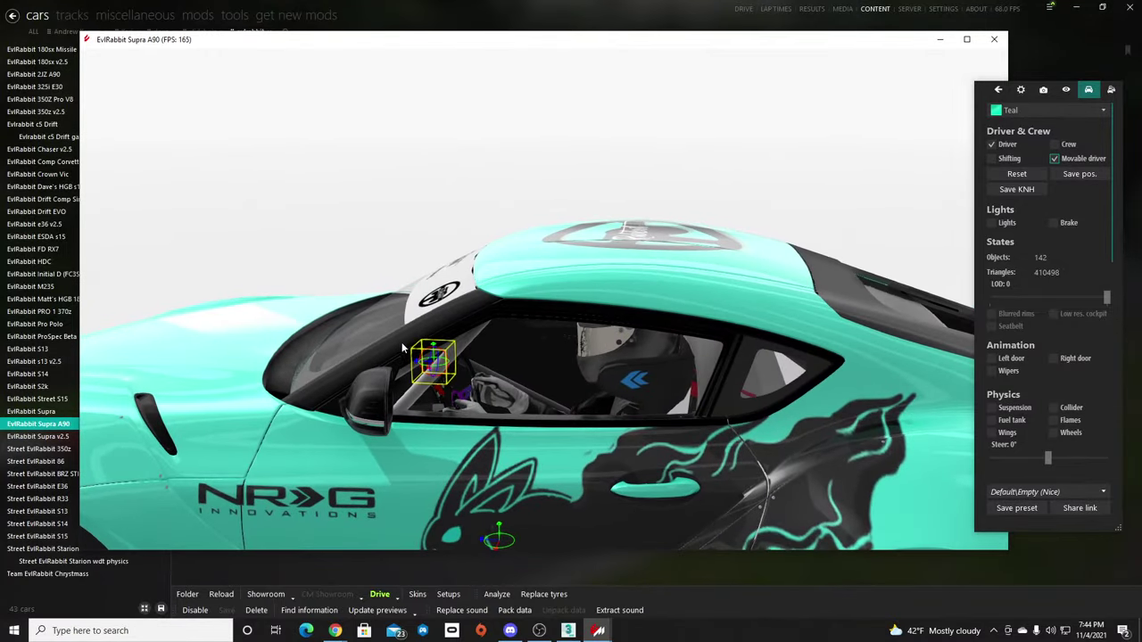
{"action": "left_click_drag", "start_coordinate": [420, 364], "coordinate": [413, 361]}
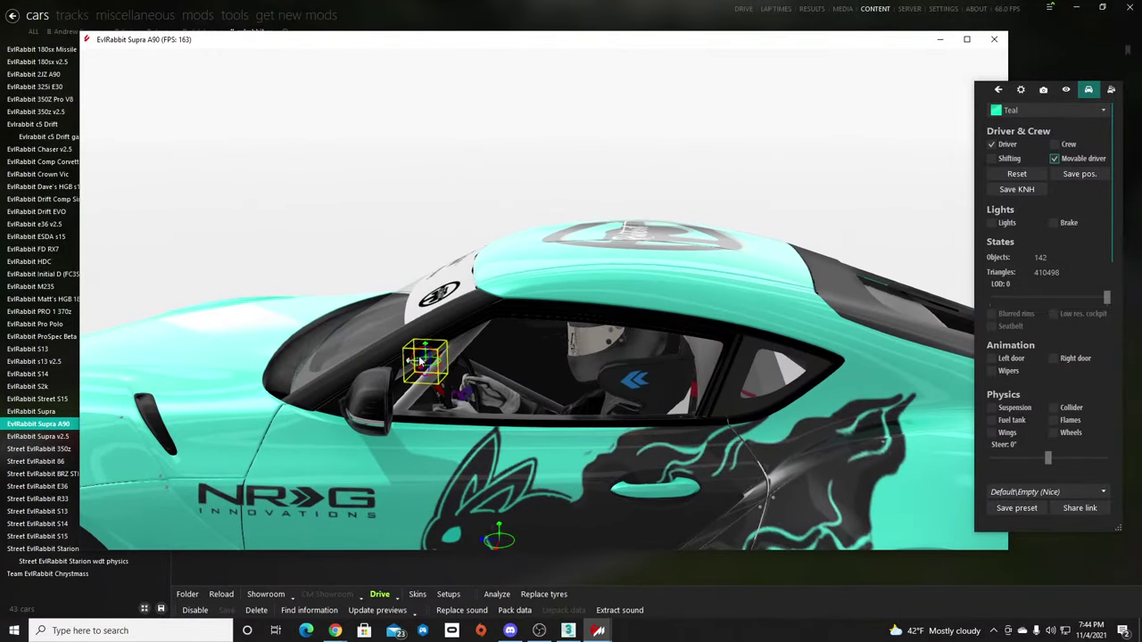
{"action": "left_click_drag", "start_coordinate": [690, 137], "coordinate": [857, 89]}
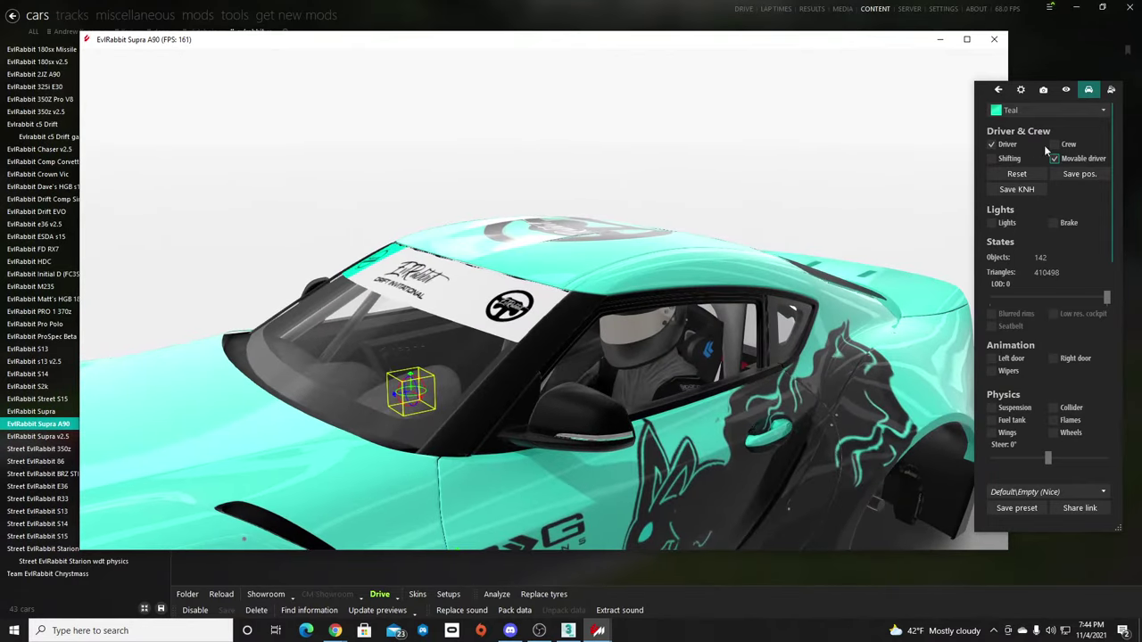
Save the adjusted driver position and confirm, and save the driver's KNH file.
{"action": "left_click", "coordinate": [1072, 175]}
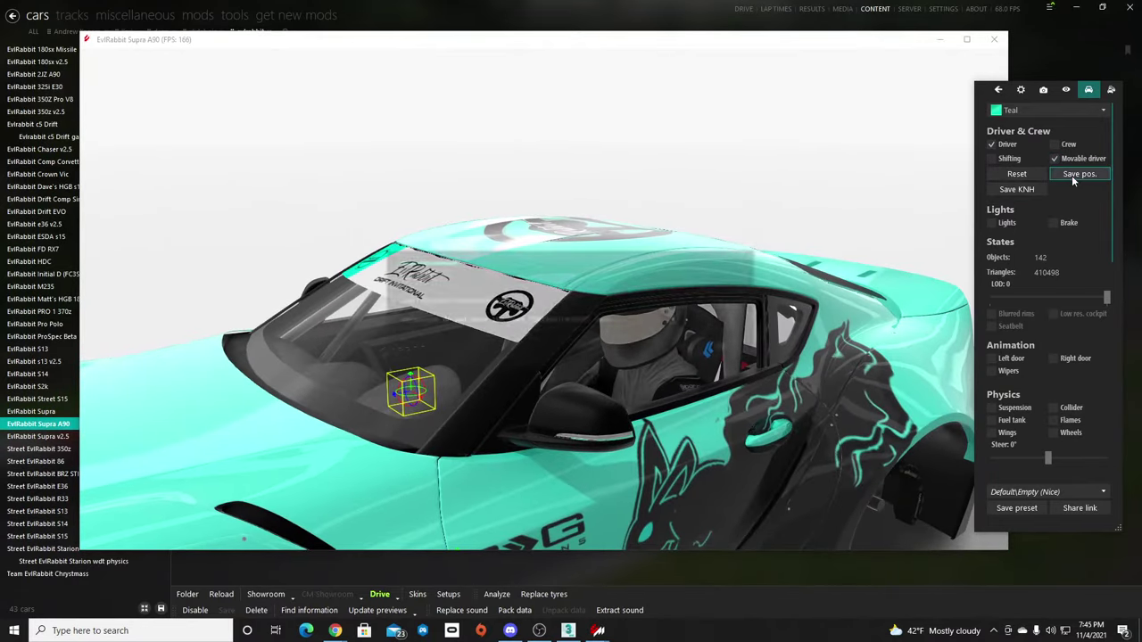
{"action": "left_click", "coordinate": [726, 349]}
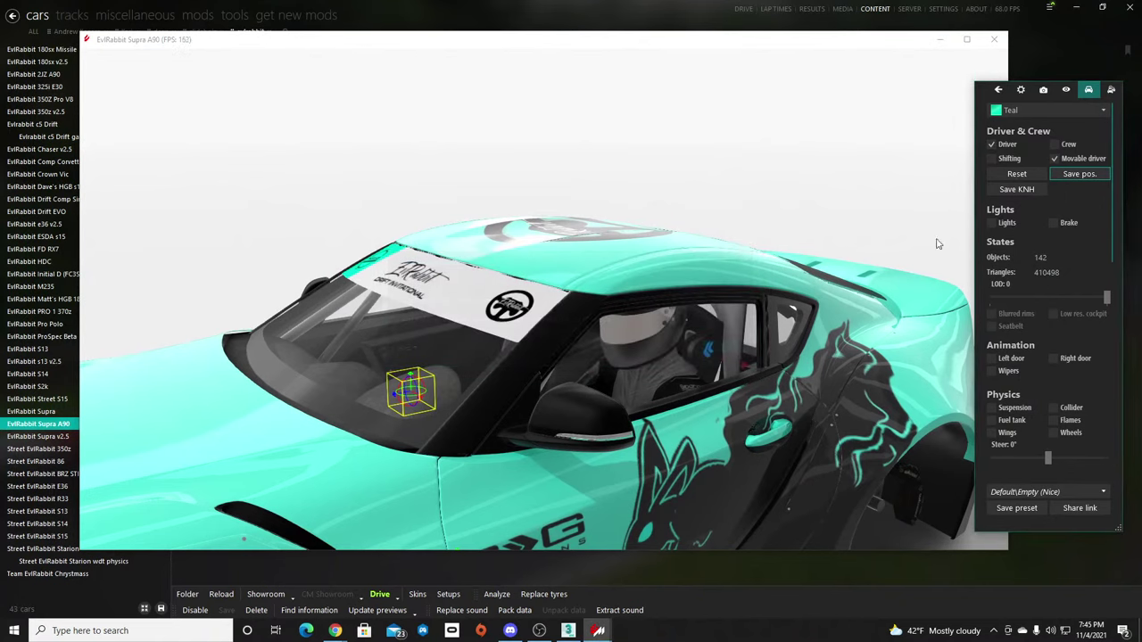
{"action": "left_click_drag", "start_coordinate": [795, 261], "coordinate": [825, 217]}
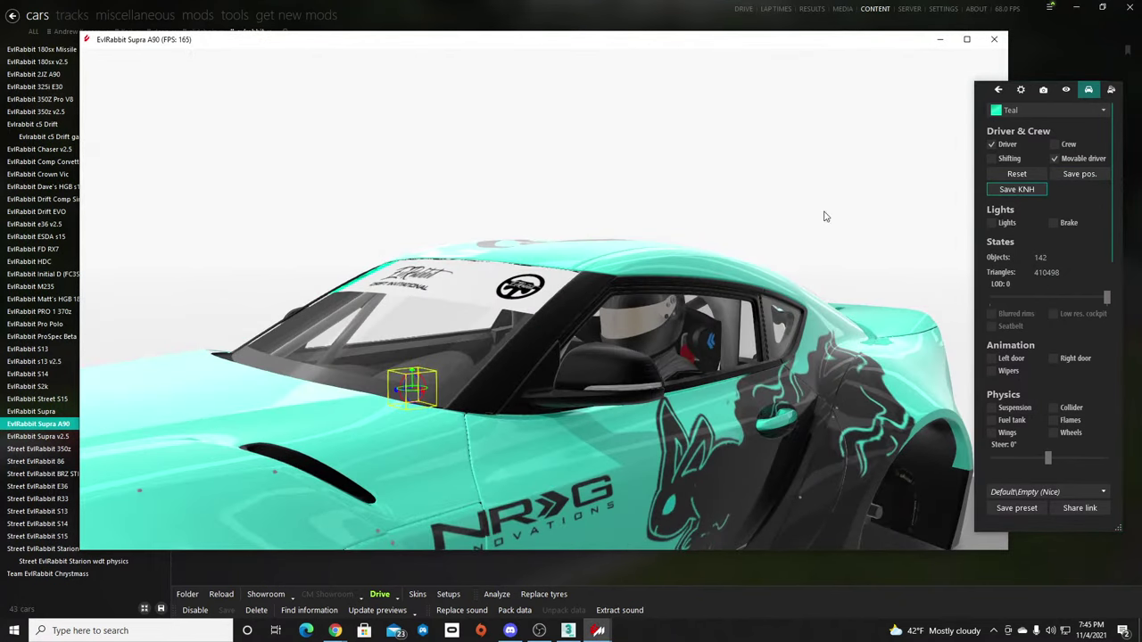
Turn off the movable driver option, toggle the driver off and on, and inspect the saved position.
{"action": "left_click", "coordinate": [1055, 159]}
{"action": "left_click", "coordinate": [994, 143]}
{"action": "left_click", "coordinate": [995, 144]}
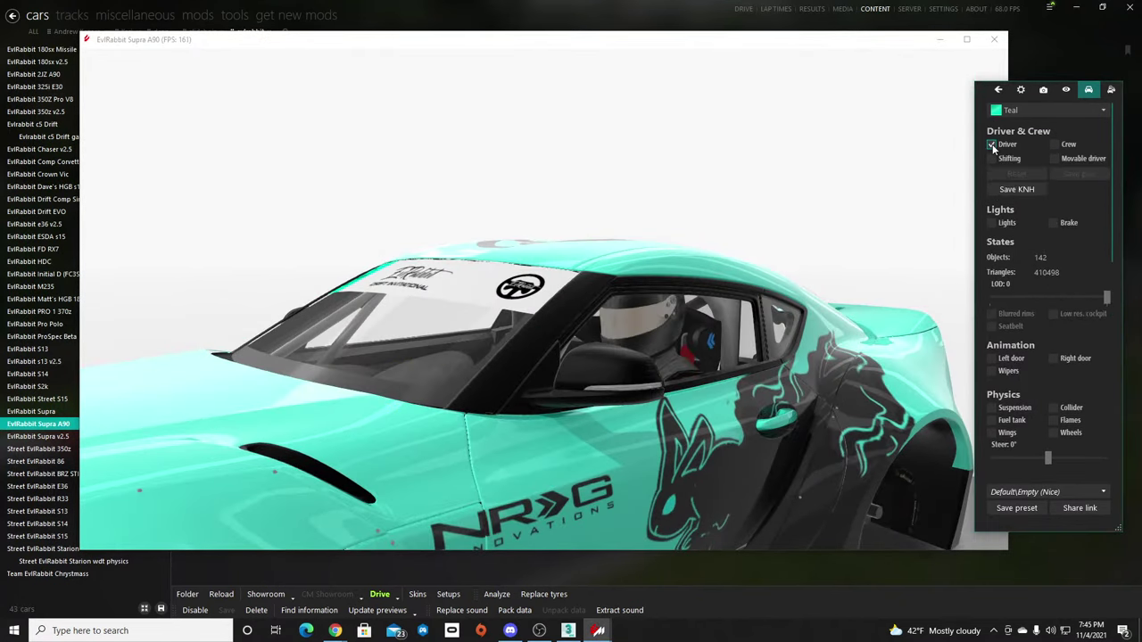
{"action": "left_click_drag", "start_coordinate": [753, 264], "coordinate": [631, 298]}
{"action": "scroll", "coordinate": [604, 296], "scroll_direction": "down", "scroll_amount": 5}
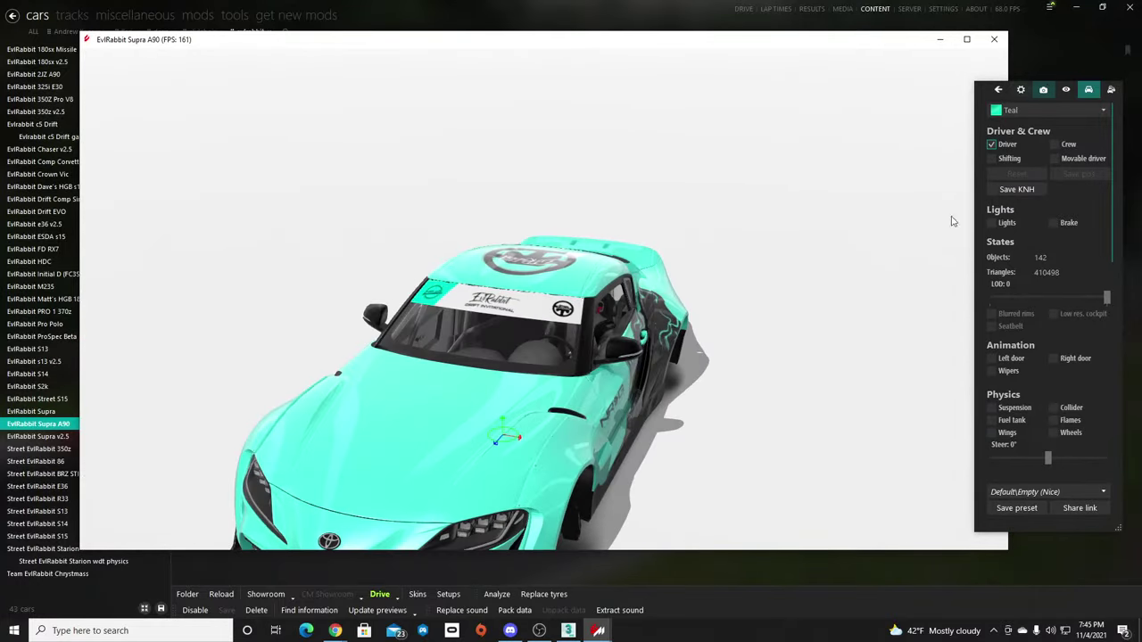
{"action": "left_click_drag", "start_coordinate": [609, 412], "coordinate": [542, 373]}
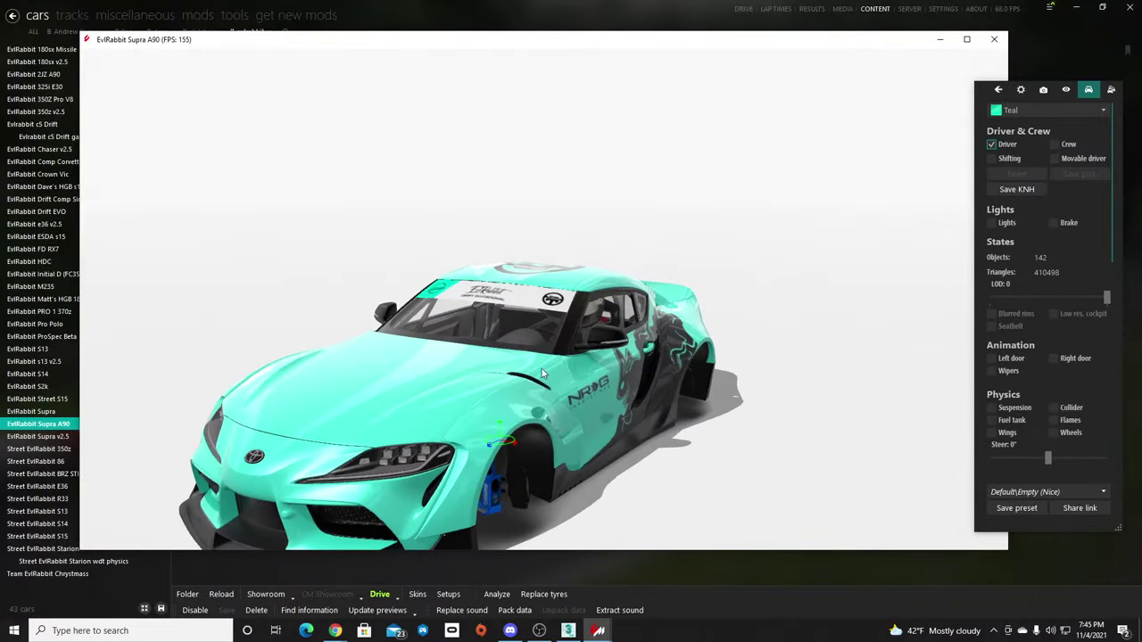
Close the showroom, open the ac mods desktop folder and clear out the loose texture folder, model and model.fbx files.
{"action": "left_click", "coordinate": [1077, 8]}
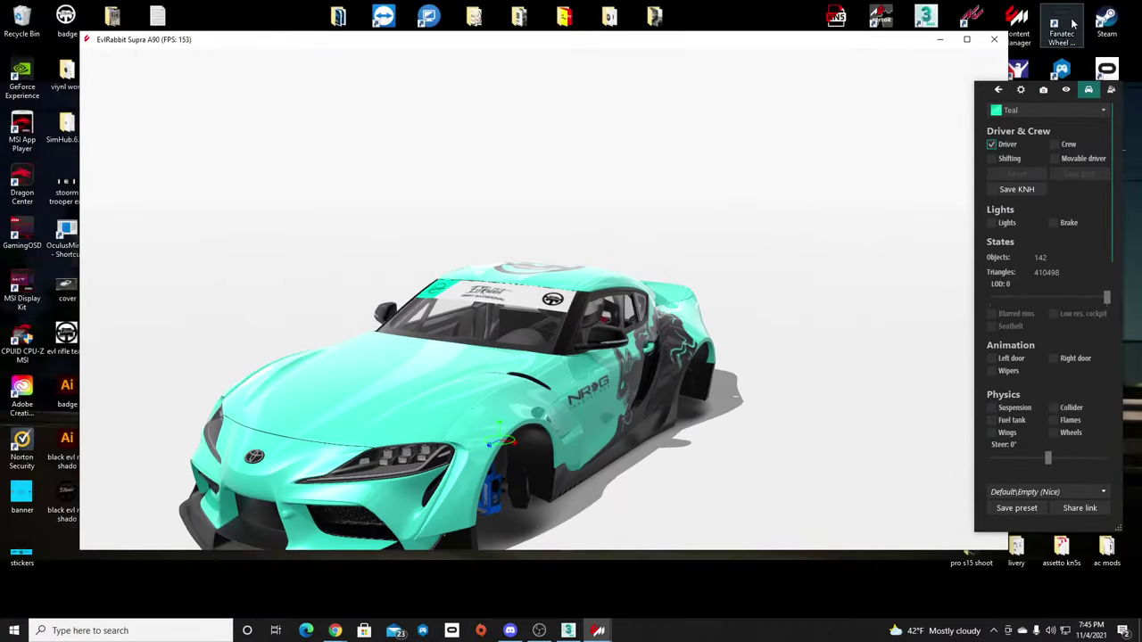
{"action": "left_click", "coordinate": [994, 39]}
{"action": "double_click", "coordinate": [1108, 551]}
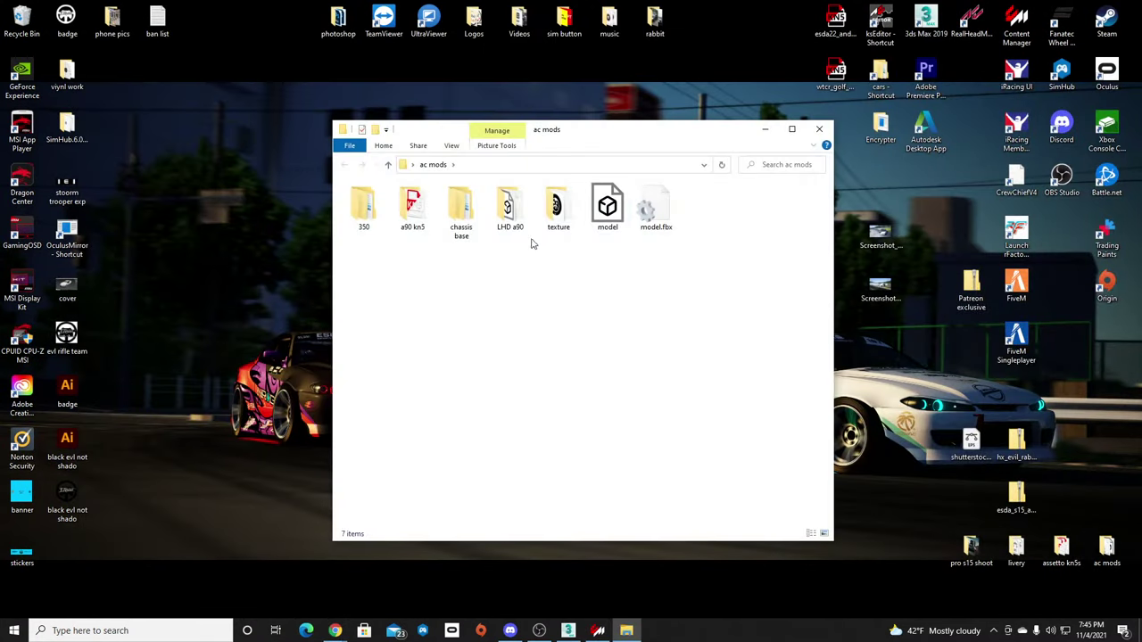
{"action": "left_click_drag", "start_coordinate": [537, 258], "coordinate": [509, 205]}
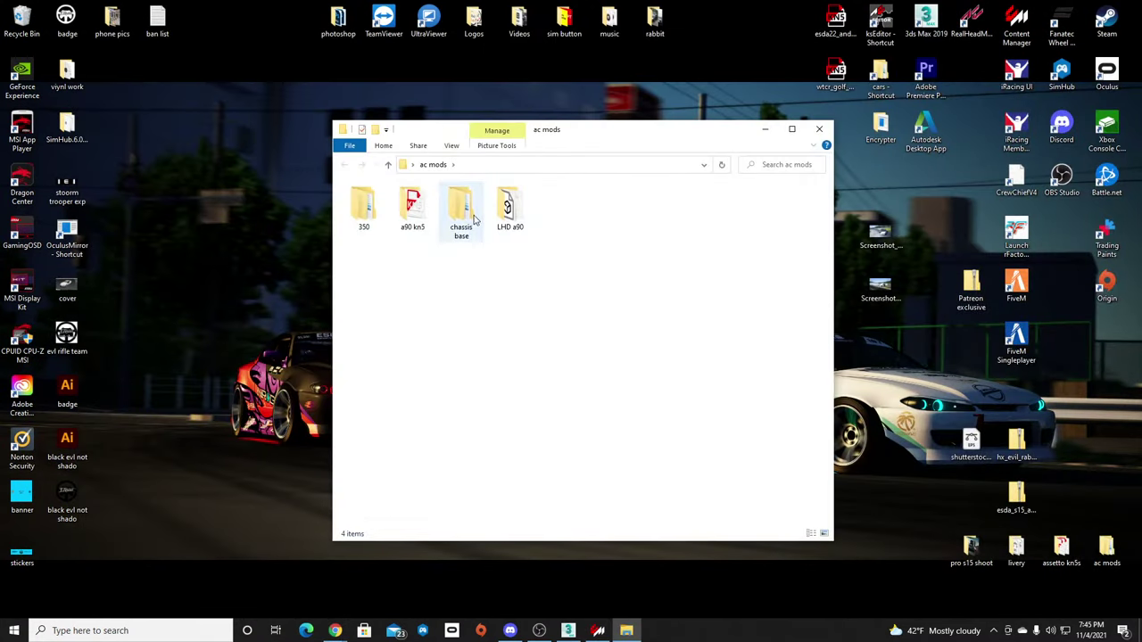
Check the contents of the LHD a90 folder and try to delete the folder.
{"action": "double_click", "coordinate": [511, 207]}
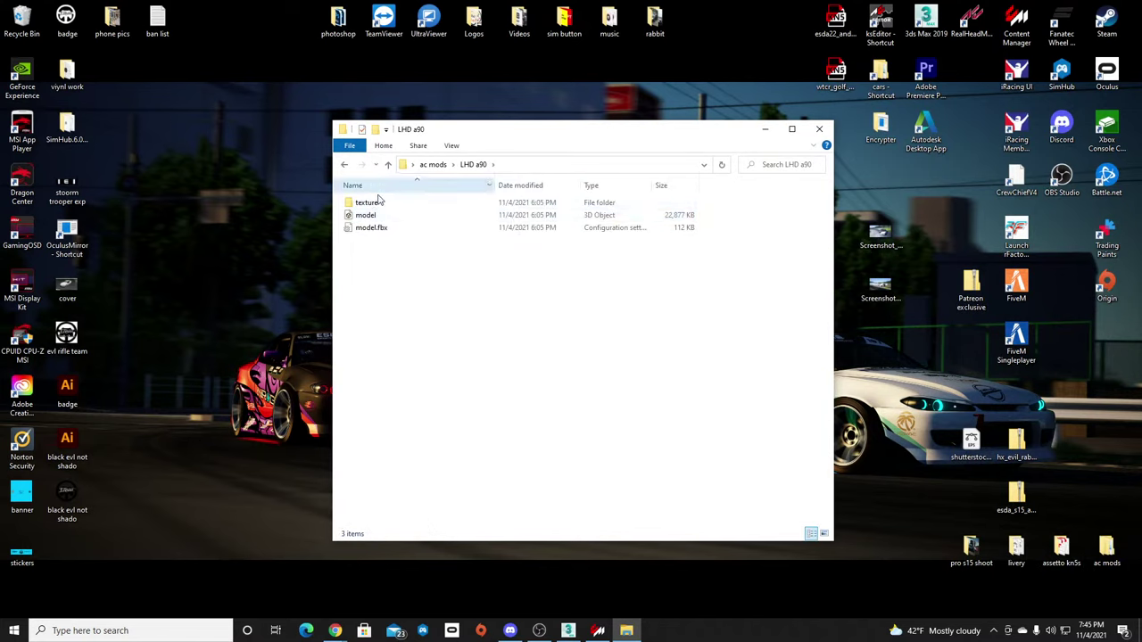
{"action": "key", "text": "alt+Left"}
{"action": "left_click_drag", "start_coordinate": [533, 263], "coordinate": [511, 219]}
{"action": "key", "text": "Delete"}
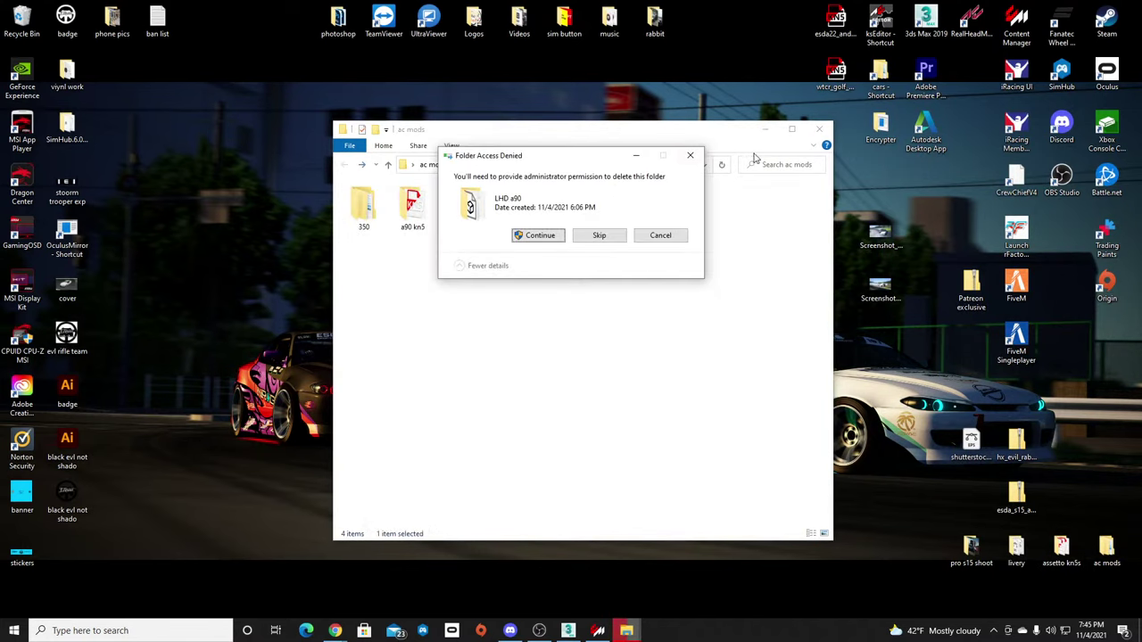
{"action": "left_click", "coordinate": [651, 238]}
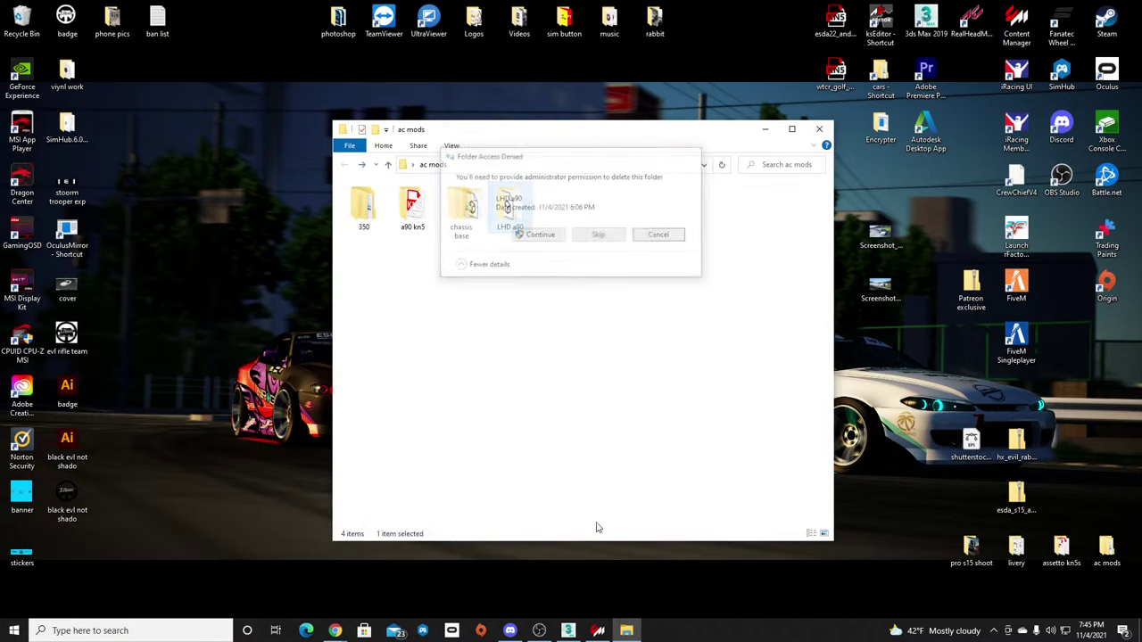
Switch to 3ds Max, start a new empty scene without saving the current changes, and minimize the program.
{"action": "left_click", "coordinate": [568, 631]}
{"action": "left_click", "coordinate": [13, 19]}
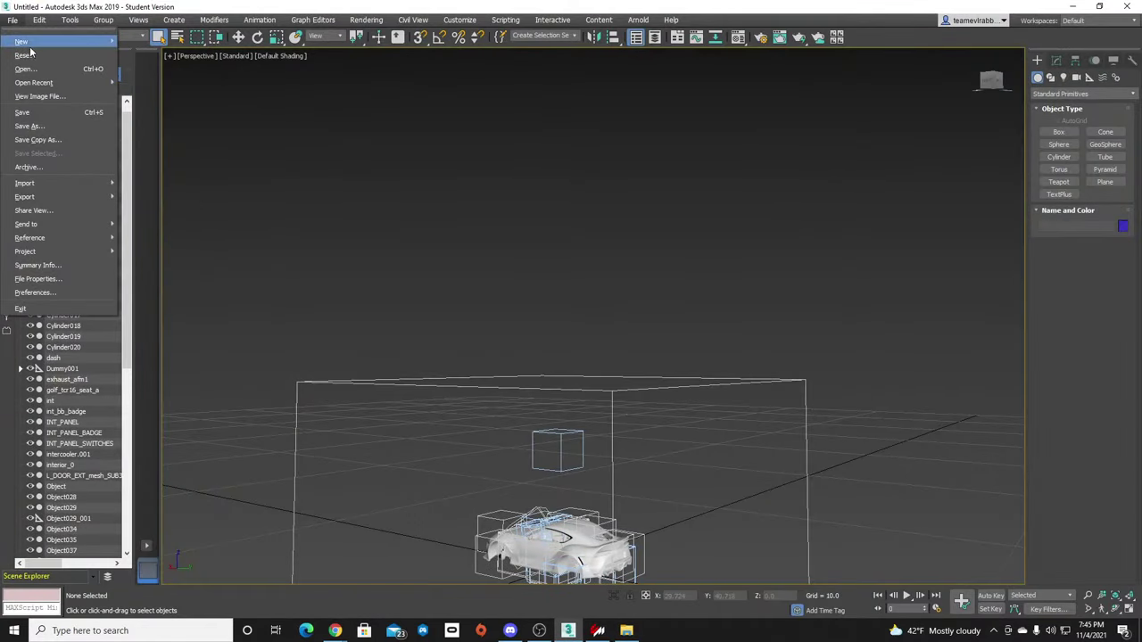
{"action": "left_click", "coordinate": [32, 41]}
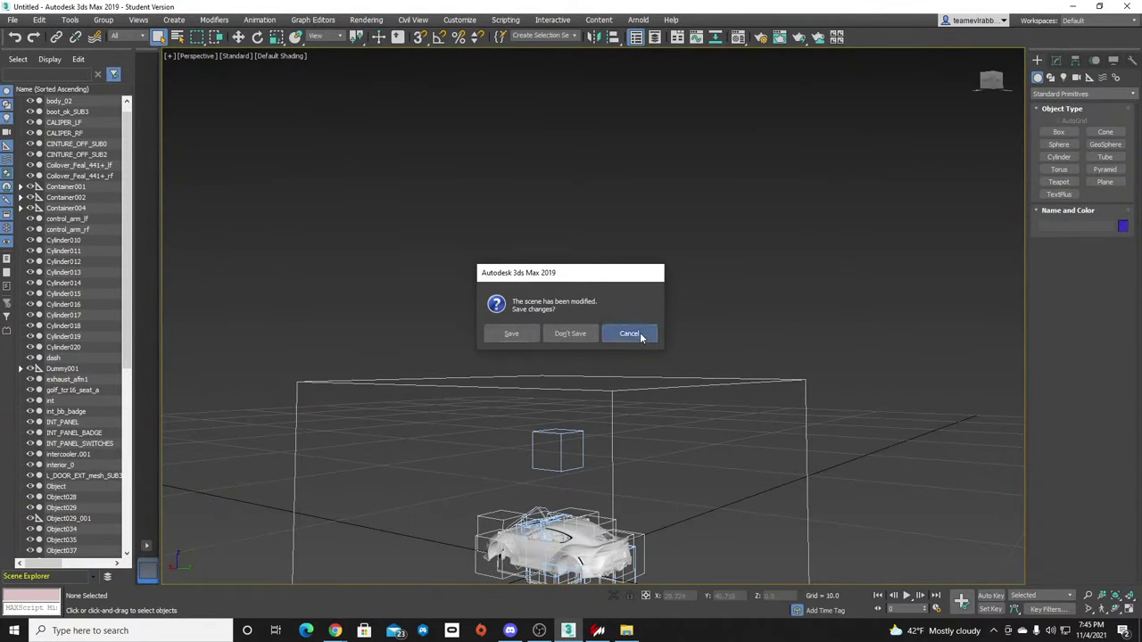
{"action": "left_click", "coordinate": [629, 333]}
{"action": "left_click", "coordinate": [13, 19]}
{"action": "mouse_move", "coordinate": [81, 44]}
{"action": "left_click", "coordinate": [144, 49]}
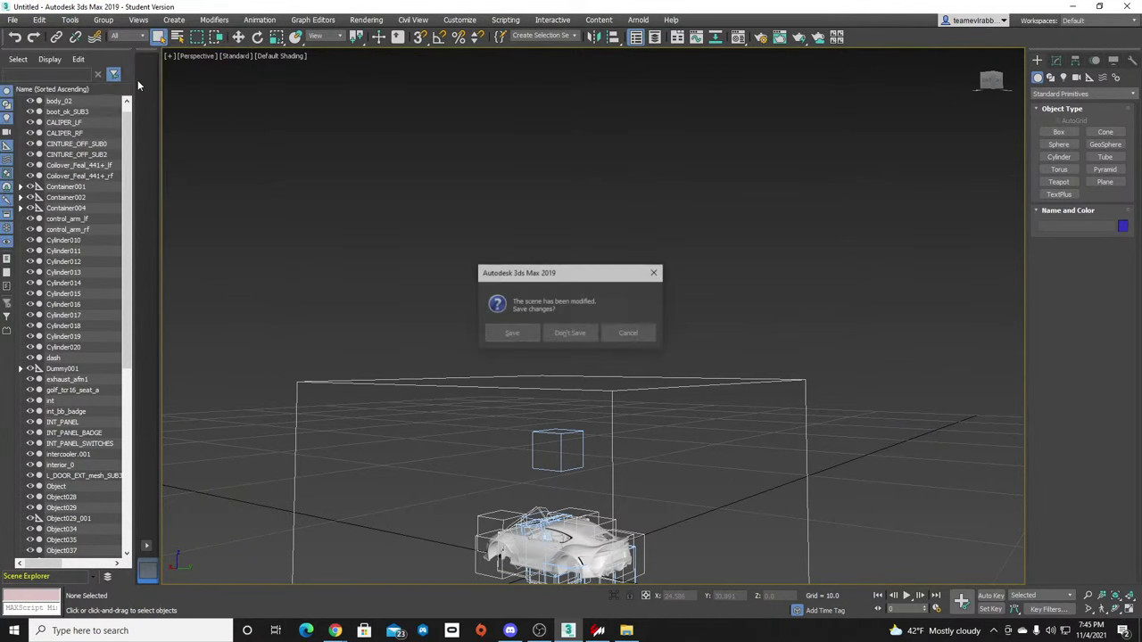
{"action": "left_click", "coordinate": [584, 337]}
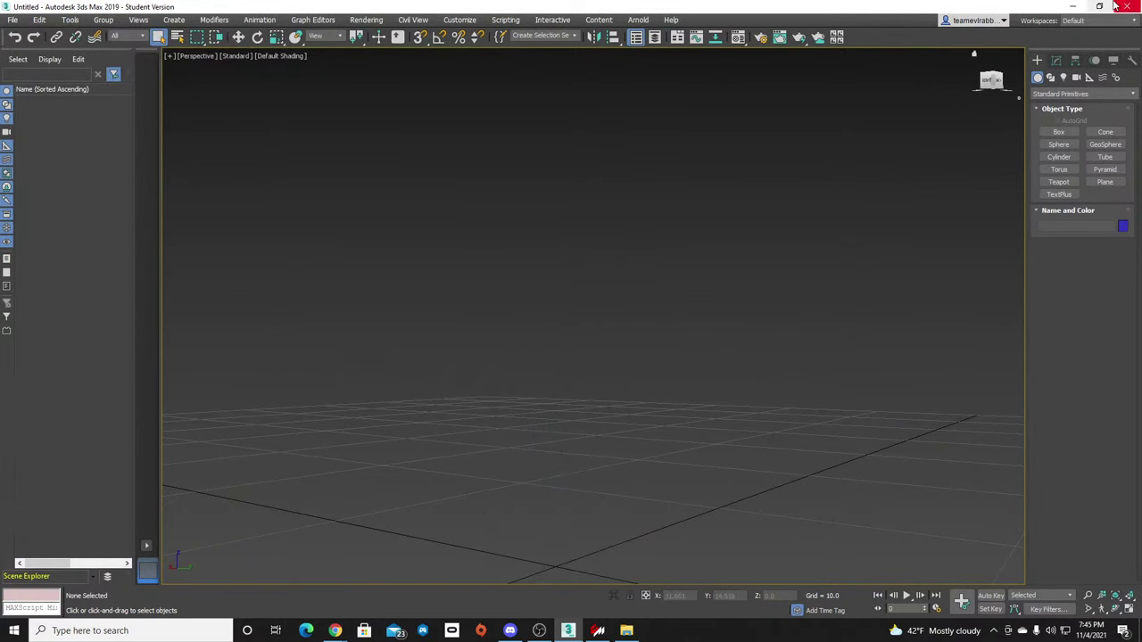
{"action": "left_click", "coordinate": [1072, 6]}
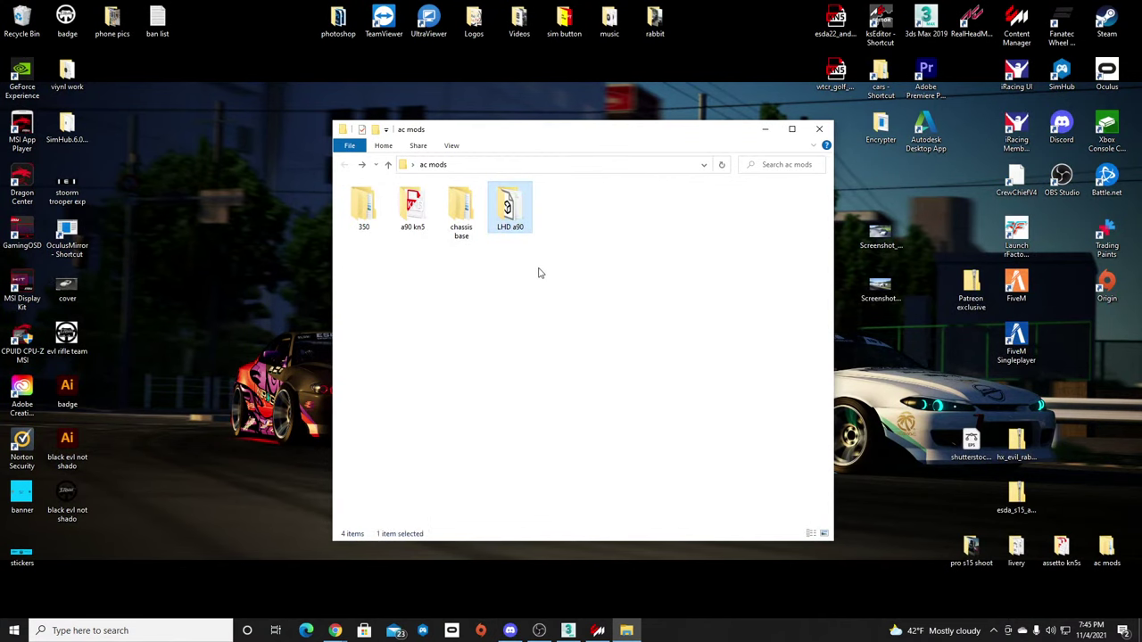
Close the ac mods folder, switch back to Content Manager and open the EvlRabbit Supra A90 in CM Showroom.
{"action": "left_click", "coordinate": [819, 129]}
{"action": "left_click", "coordinate": [598, 631]}
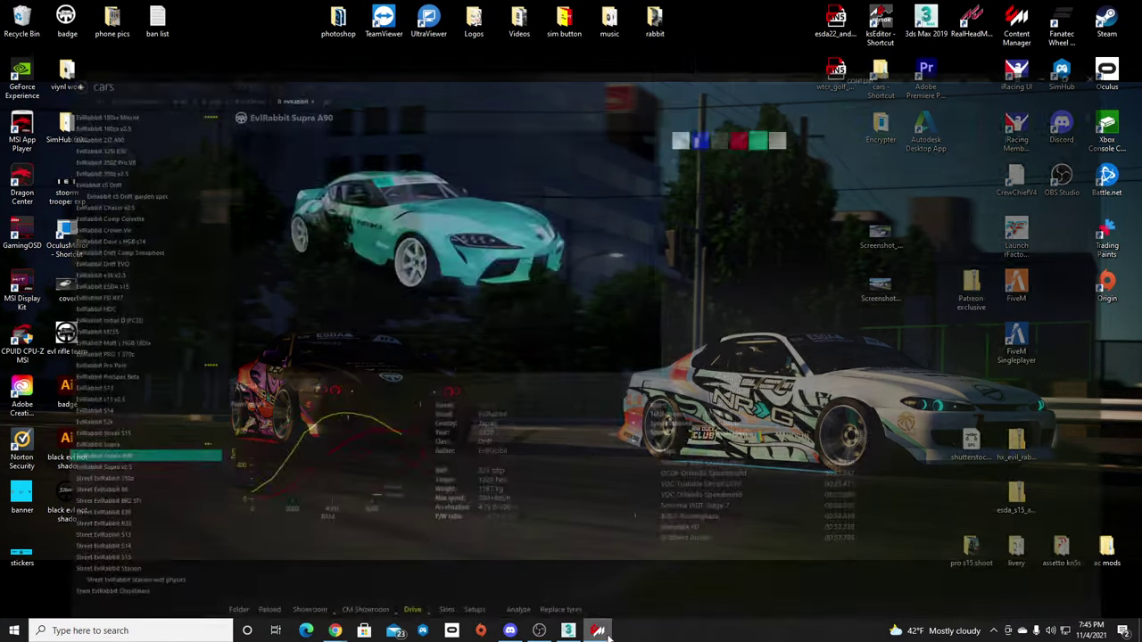
{"action": "left_click", "coordinate": [328, 594]}
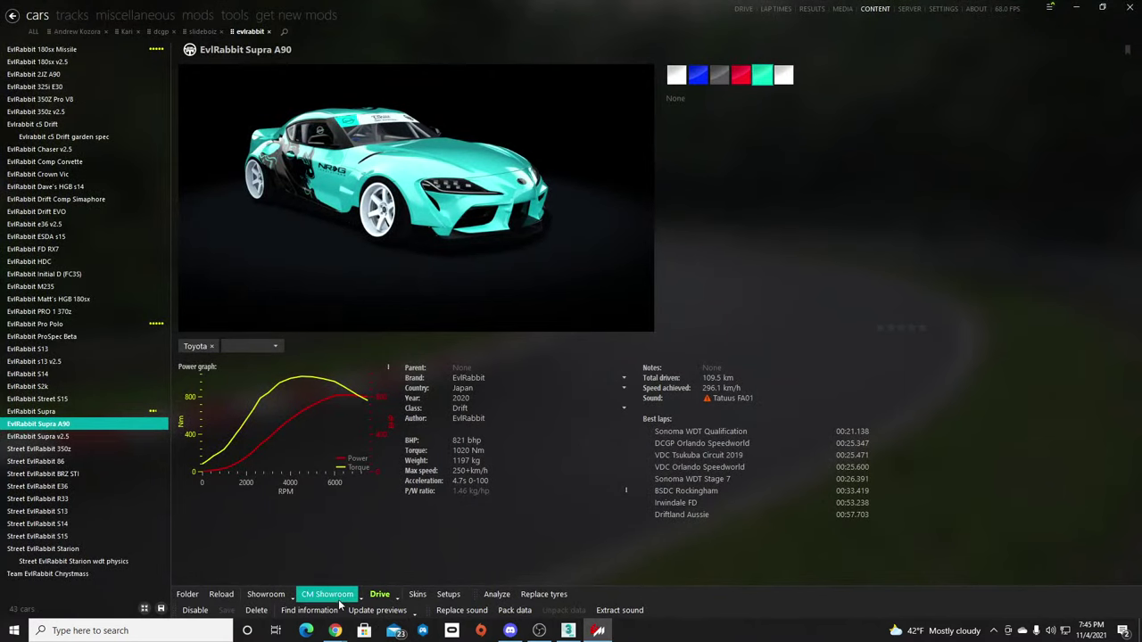
Unpack the EvlRabbit Supra A90's KN5 model and overwrite the existing unpacked folder.
{"action": "left_click_drag", "start_coordinate": [544, 431], "coordinate": [642, 428]}
{"action": "left_click", "coordinate": [1044, 318]}
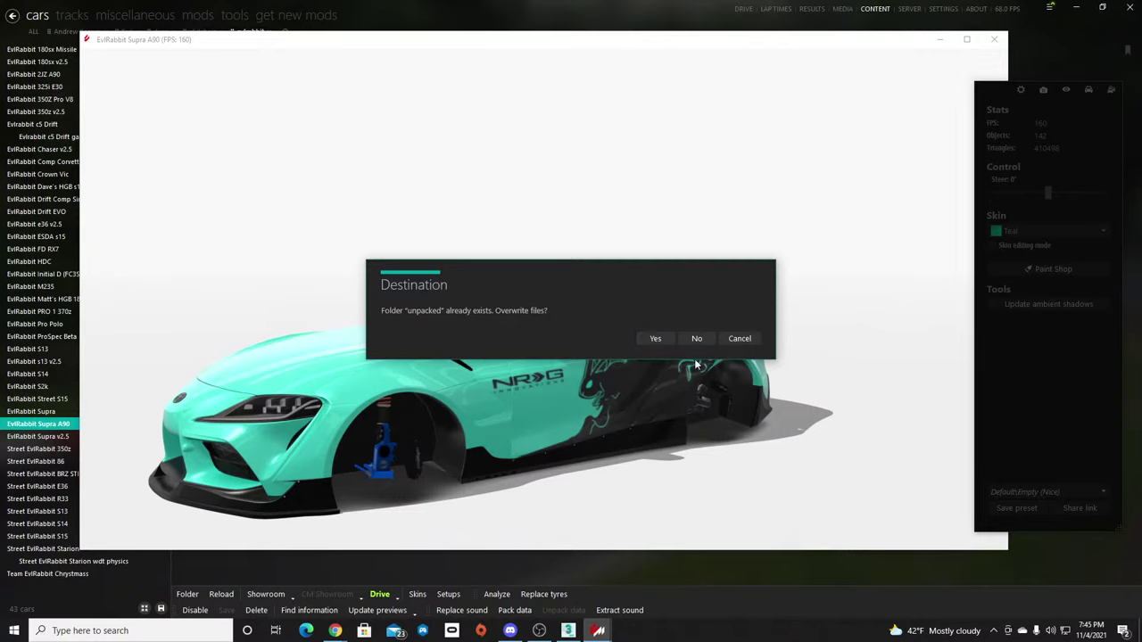
{"action": "left_click", "coordinate": [656, 338]}
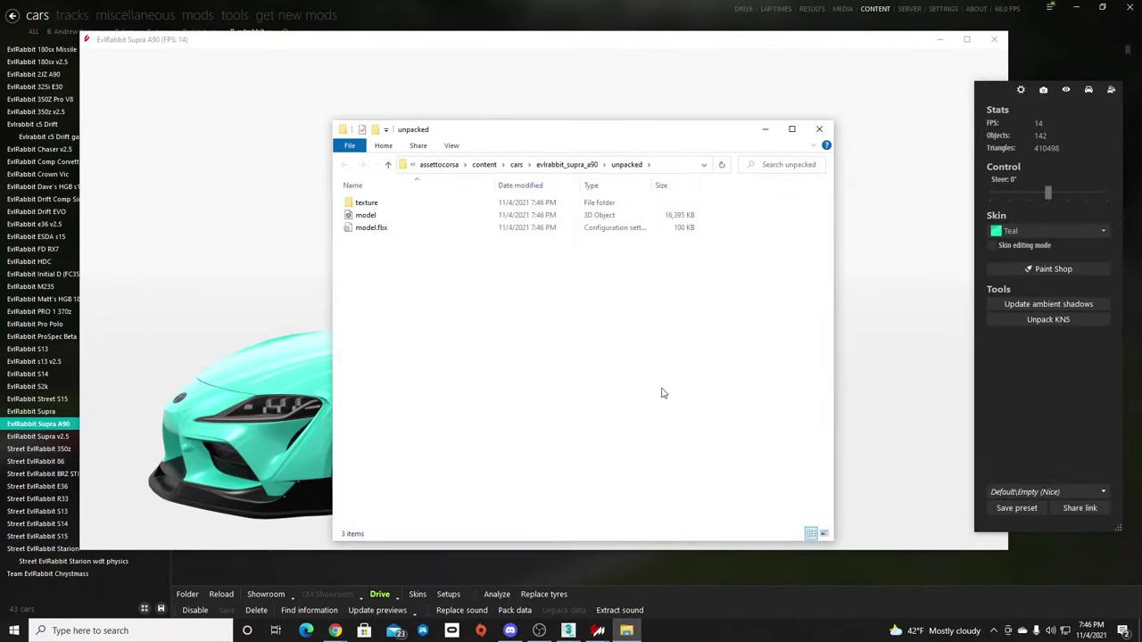
Move the unpacked texture folder, model and model.fbx into the ac mods desktop folder, and close the unpacked folder.
{"action": "left_click", "coordinate": [1076, 7]}
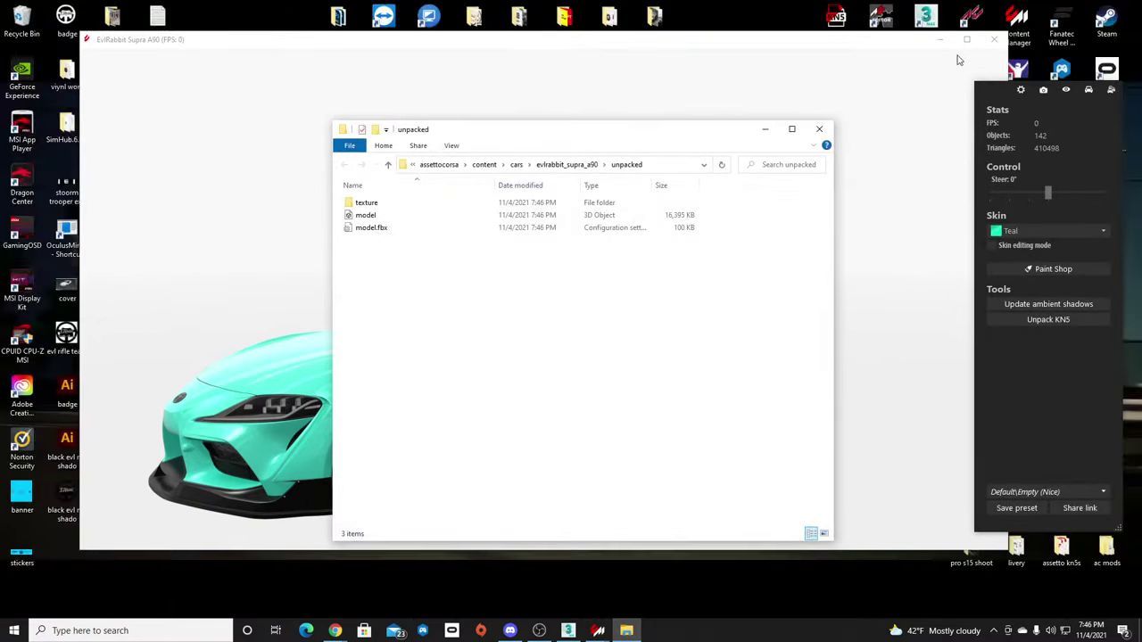
{"action": "left_click", "coordinate": [943, 45]}
{"action": "left_click_drag", "start_coordinate": [402, 268], "coordinate": [1107, 549]}
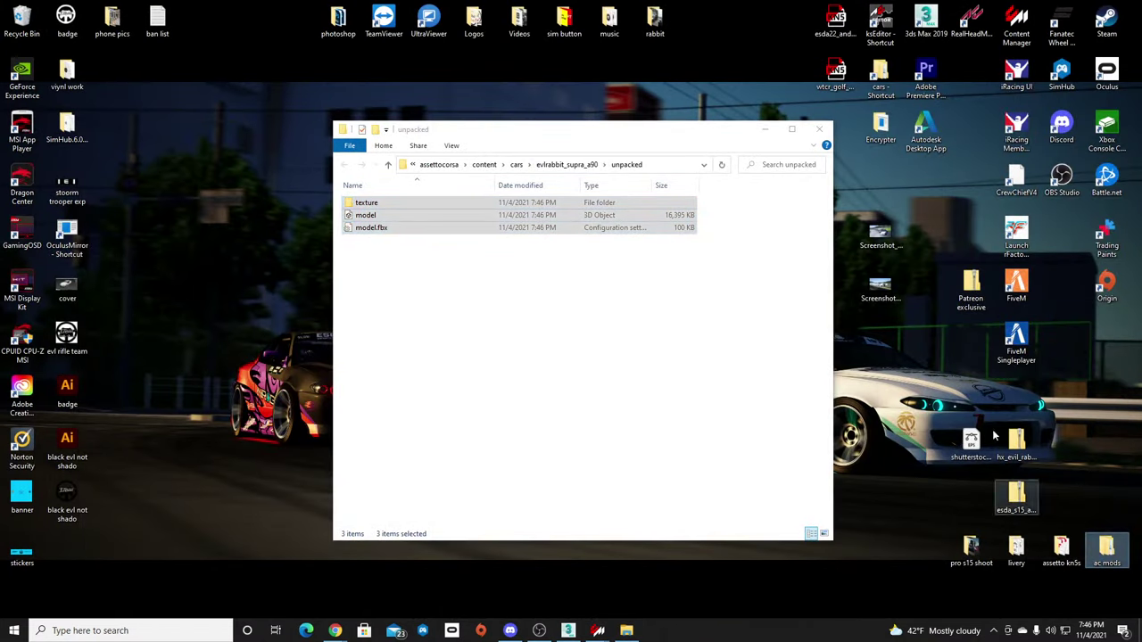
{"action": "left_click", "coordinate": [819, 130]}
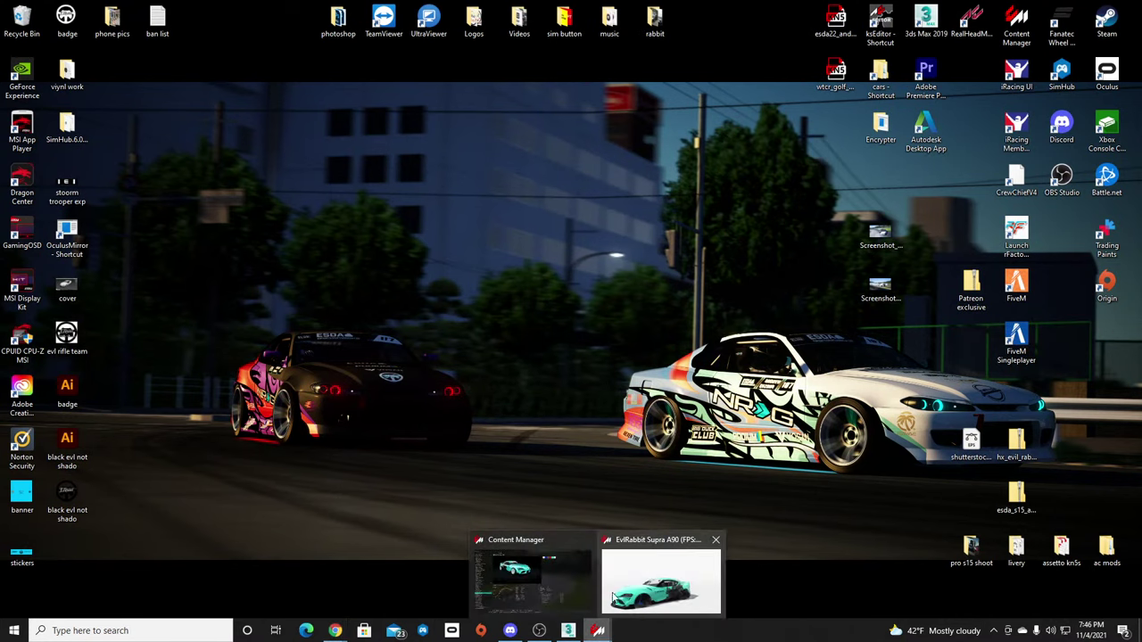
Preview the Supra A90's White, Teal, Red, Grey, Blue and Addi skins in the showroom, and close it.
{"action": "left_click", "coordinate": [660, 576]}
{"action": "left_click", "coordinate": [1025, 229]}
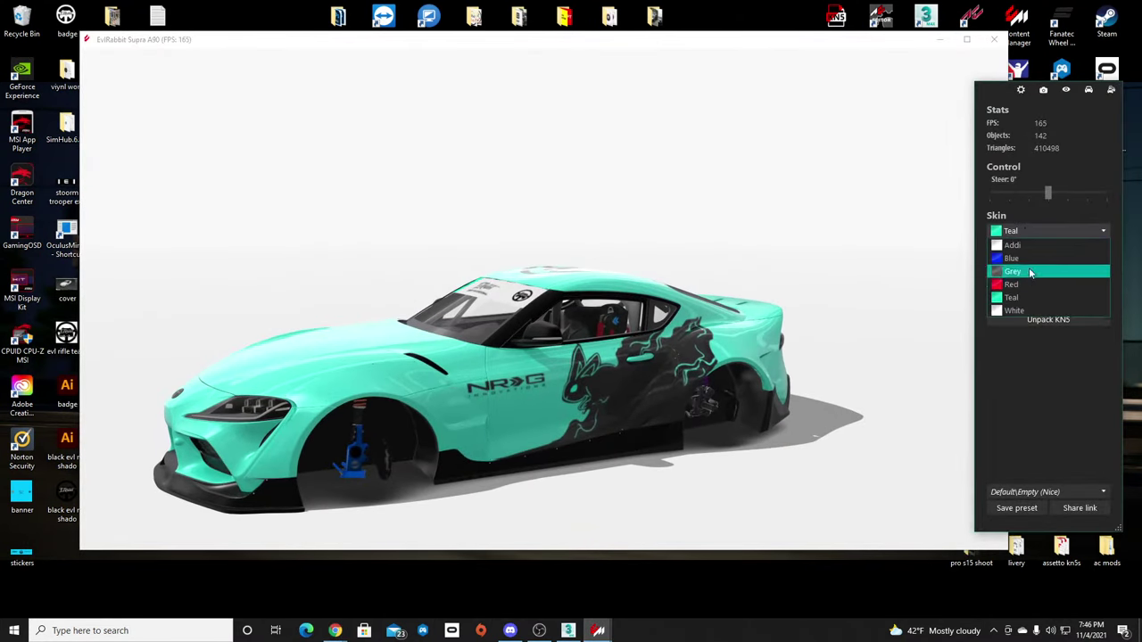
{"action": "left_click", "coordinate": [1042, 310]}
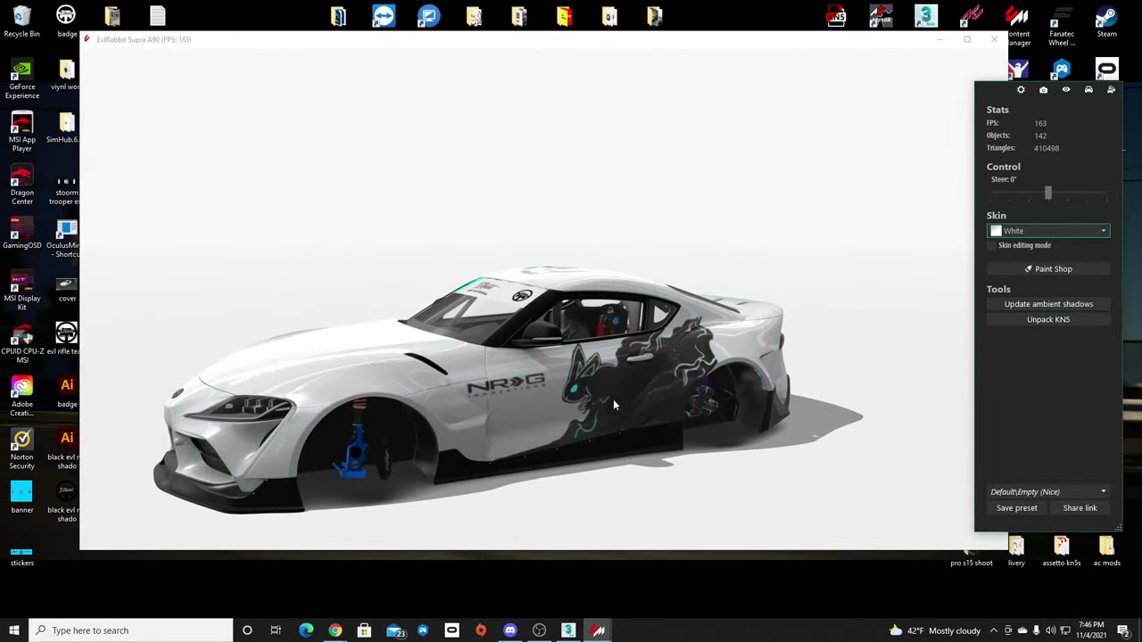
{"action": "left_click", "coordinate": [1035, 230]}
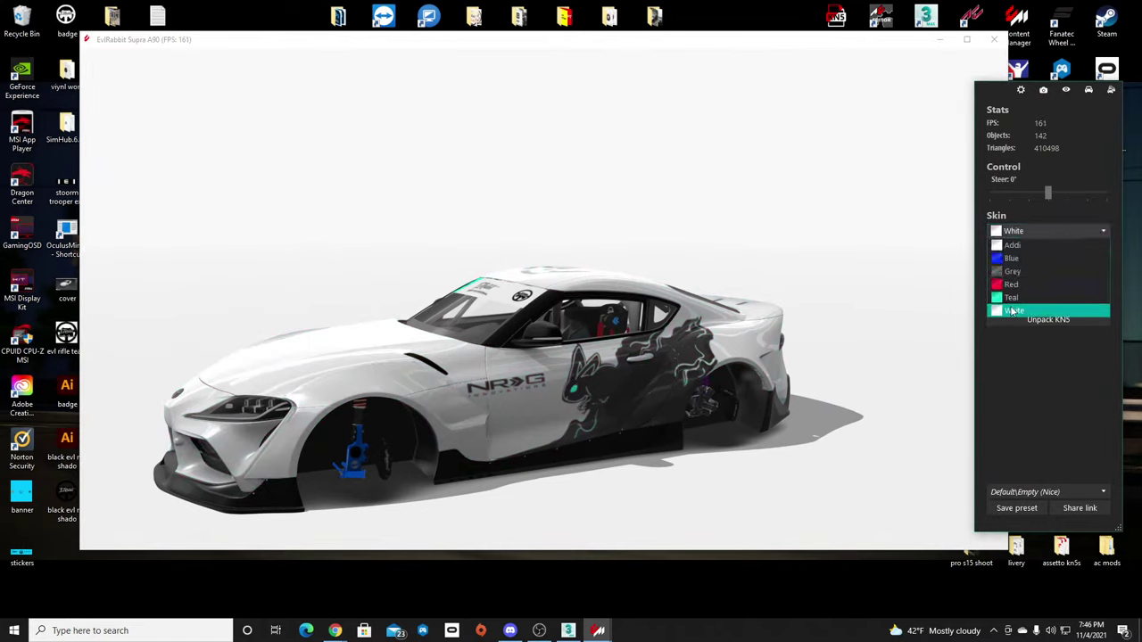
{"action": "left_click", "coordinate": [1022, 310]}
{"action": "left_click", "coordinate": [1028, 230]}
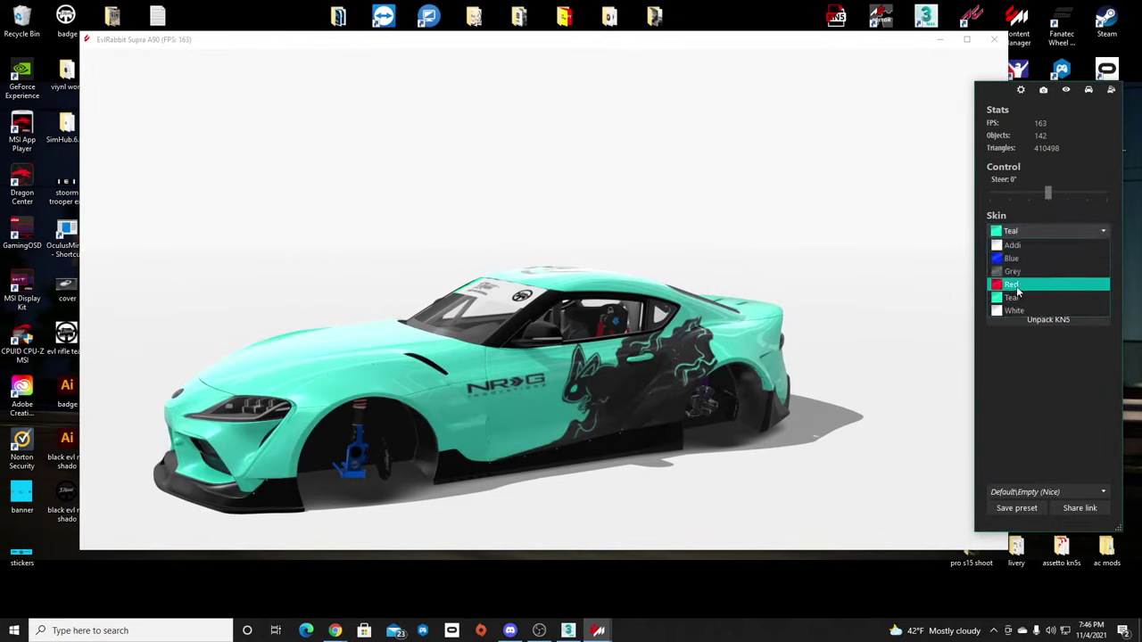
{"action": "left_click", "coordinate": [1018, 295]}
{"action": "left_click", "coordinate": [1018, 230]}
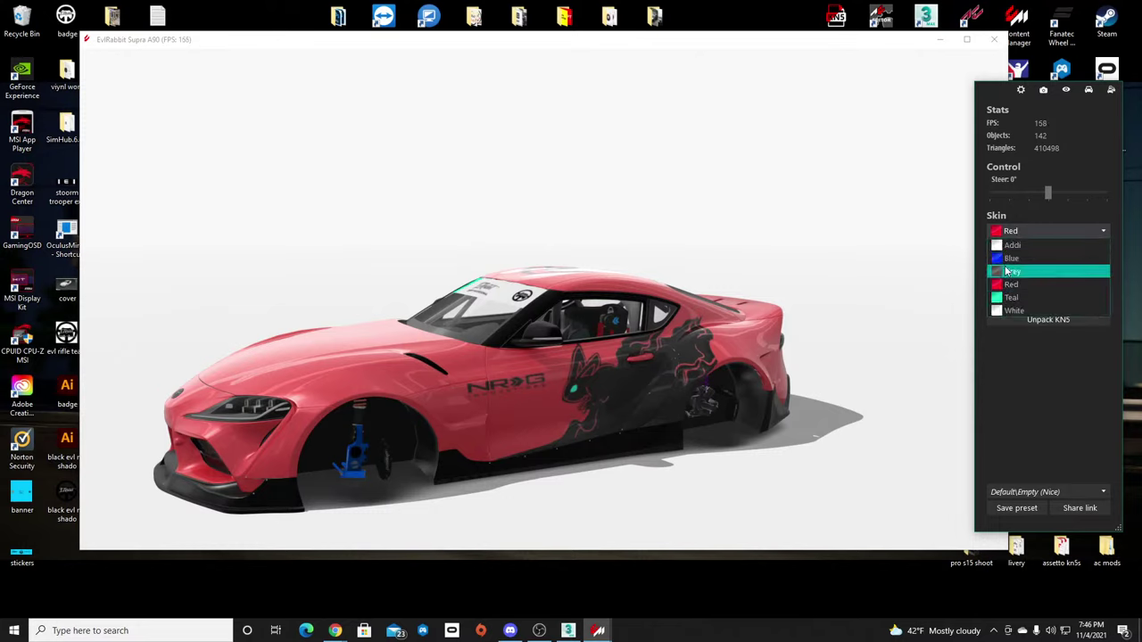
{"action": "left_click", "coordinate": [1017, 272]}
{"action": "left_click", "coordinate": [1021, 232]}
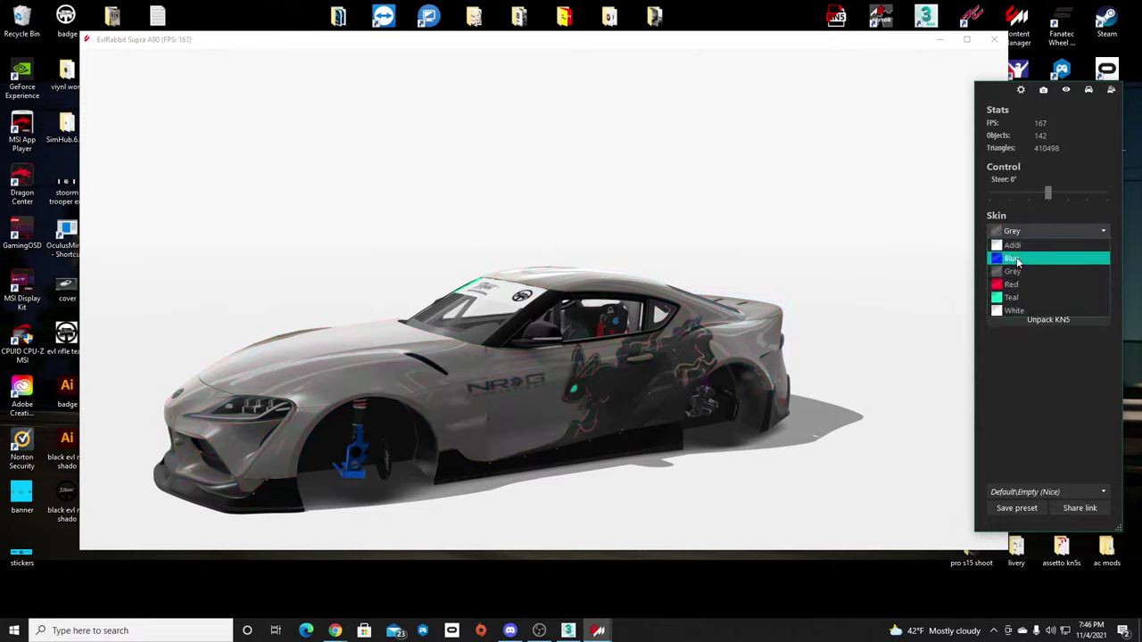
{"action": "left_click", "coordinate": [1018, 260]}
{"action": "left_click", "coordinate": [1016, 236]}
{"action": "left_click", "coordinate": [1016, 236]}
{"action": "left_click", "coordinate": [1013, 235]}
{"action": "left_click", "coordinate": [1012, 246]}
{"action": "left_click_drag", "start_coordinate": [517, 415], "coordinate": [544, 314]}
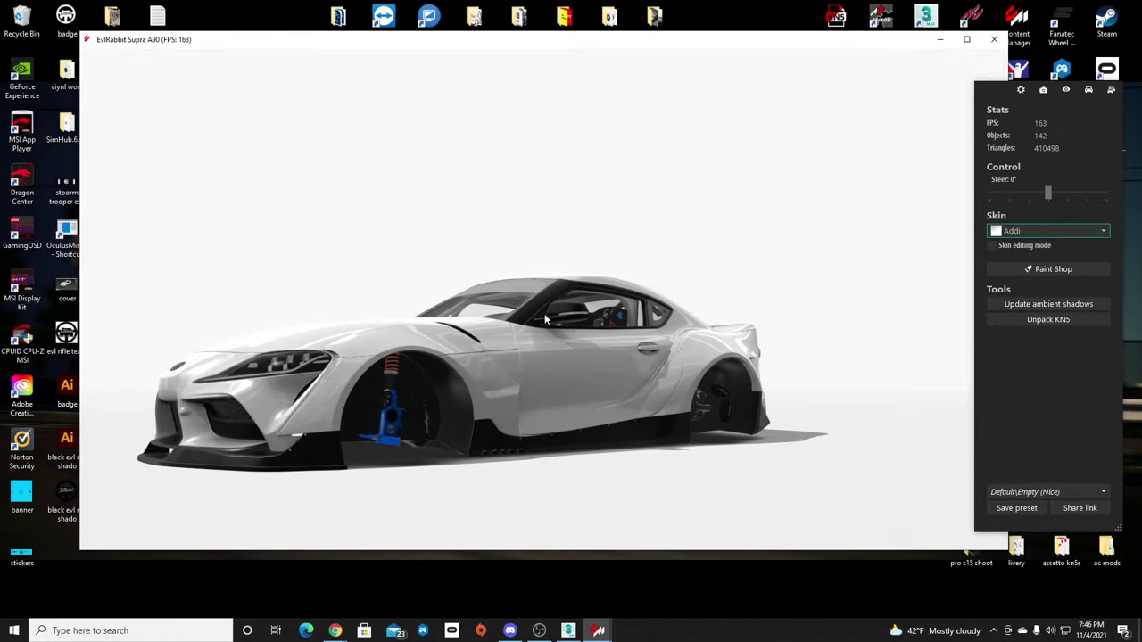
{"action": "left_click", "coordinate": [994, 39]}
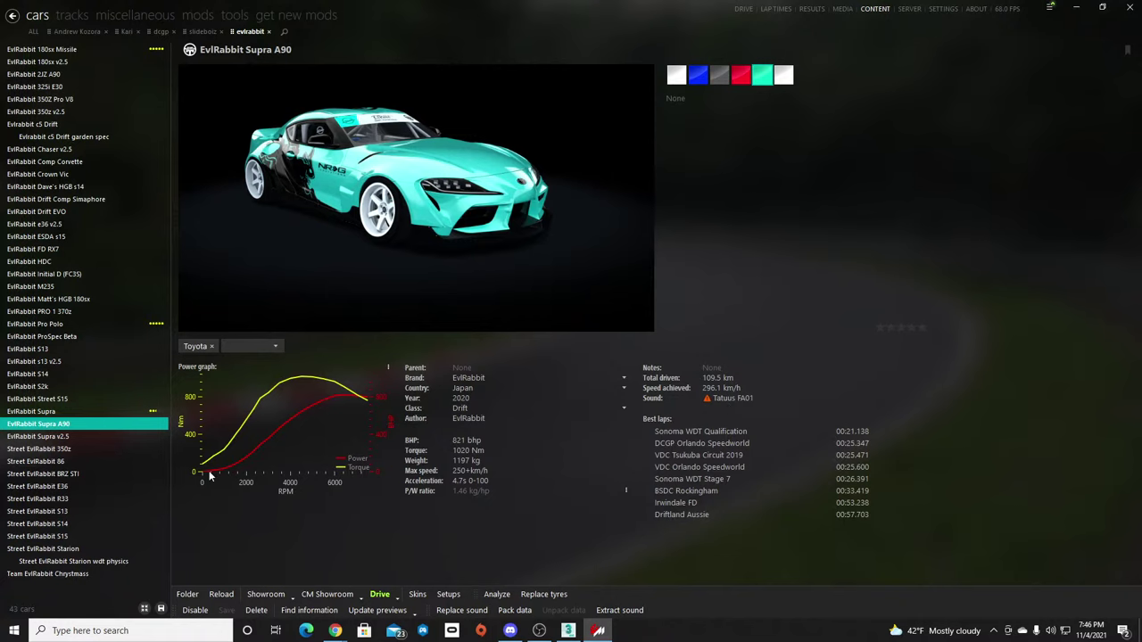
Inspect the SlideBoizz Toyota Supra v1.1 in CM Showroom and close the showroom.
{"action": "left_click", "coordinate": [201, 31]}
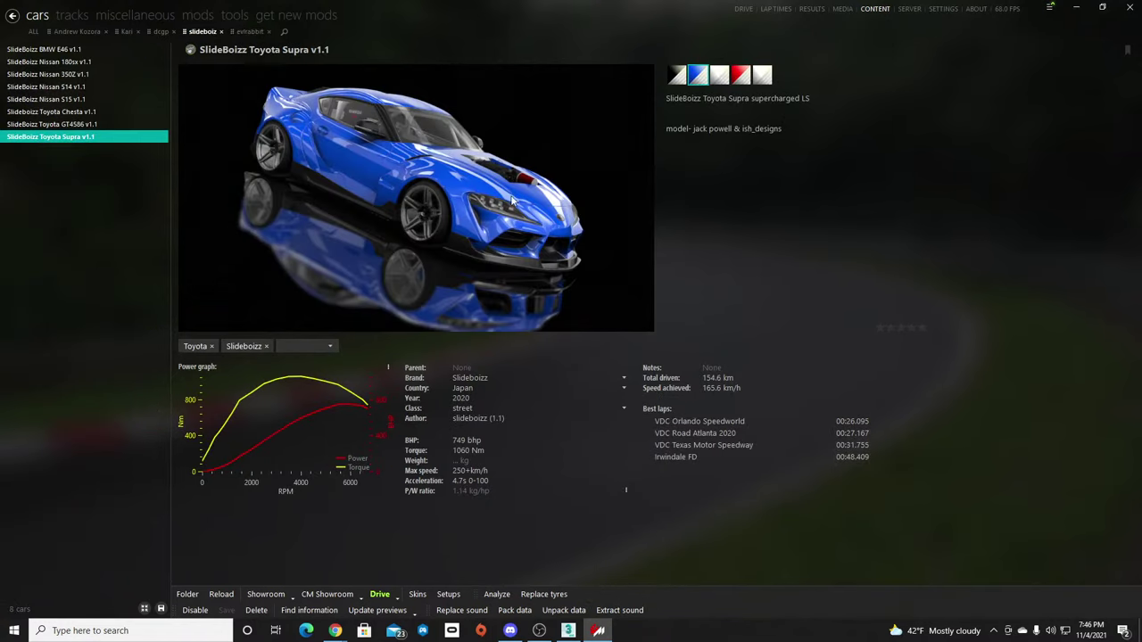
{"action": "left_click", "coordinate": [321, 600]}
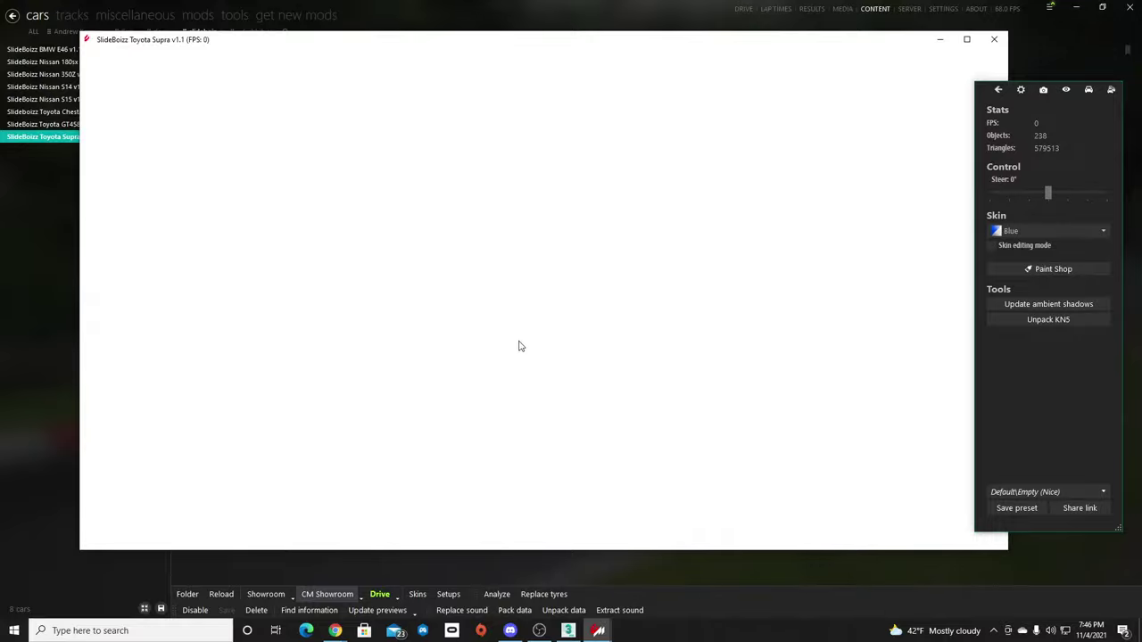
{"action": "left_click_drag", "start_coordinate": [714, 376], "coordinate": [656, 374]}
{"action": "left_click", "coordinate": [994, 40]}
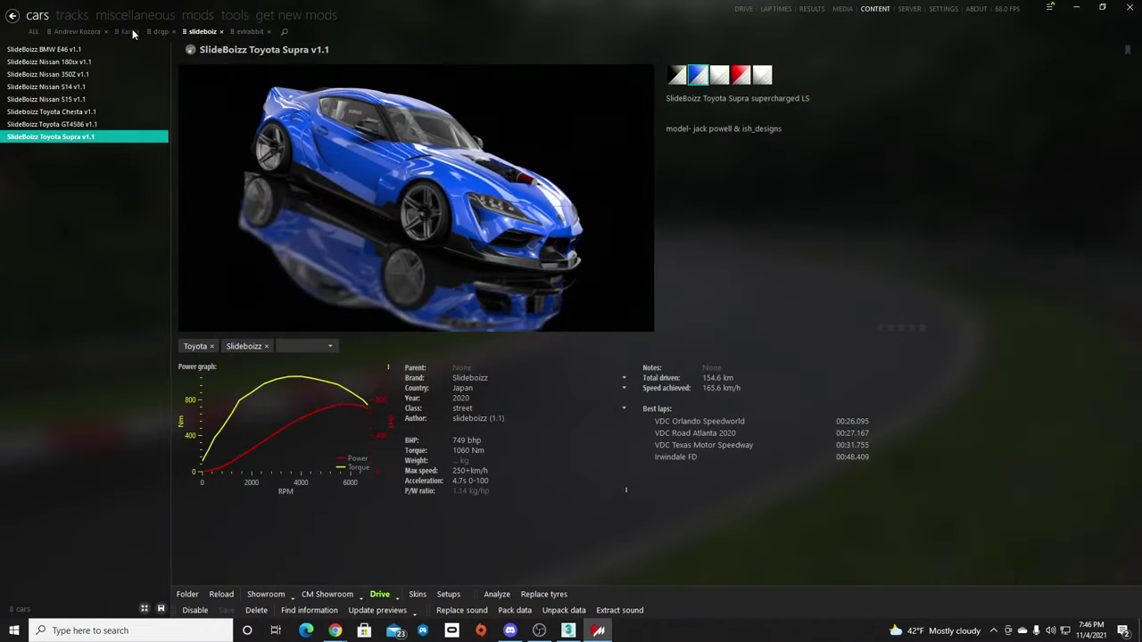
Unpack the KN5 of the CS Nissan Silvia S13 2JZ from CM Showroom, and close the showroom and Content Manager.
{"action": "left_click", "coordinate": [127, 32]}
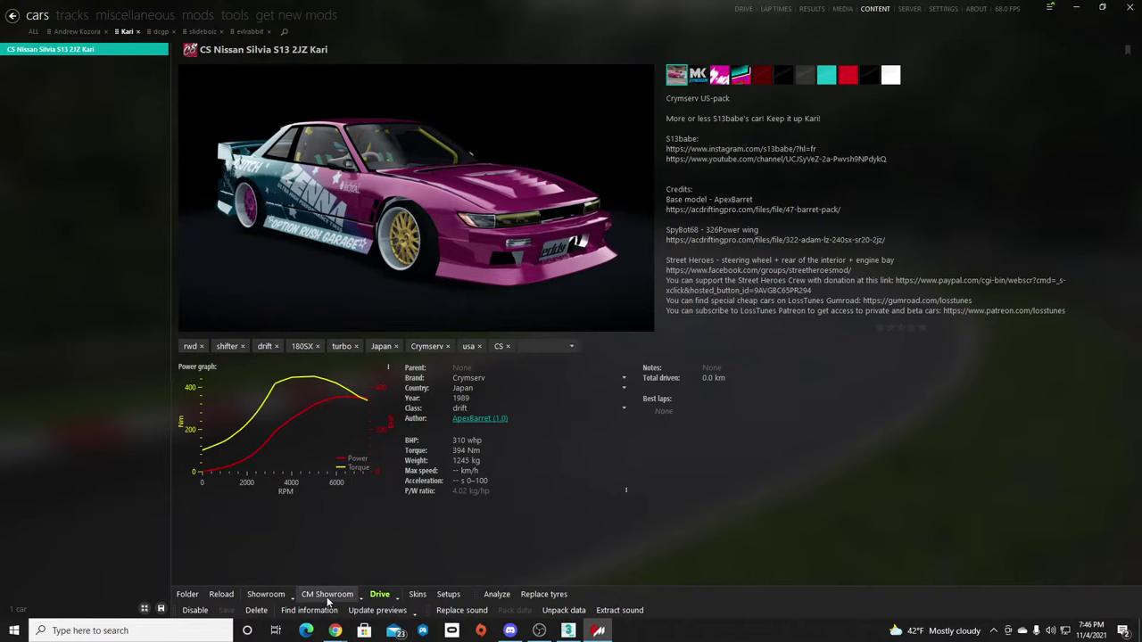
{"action": "left_click", "coordinate": [327, 594]}
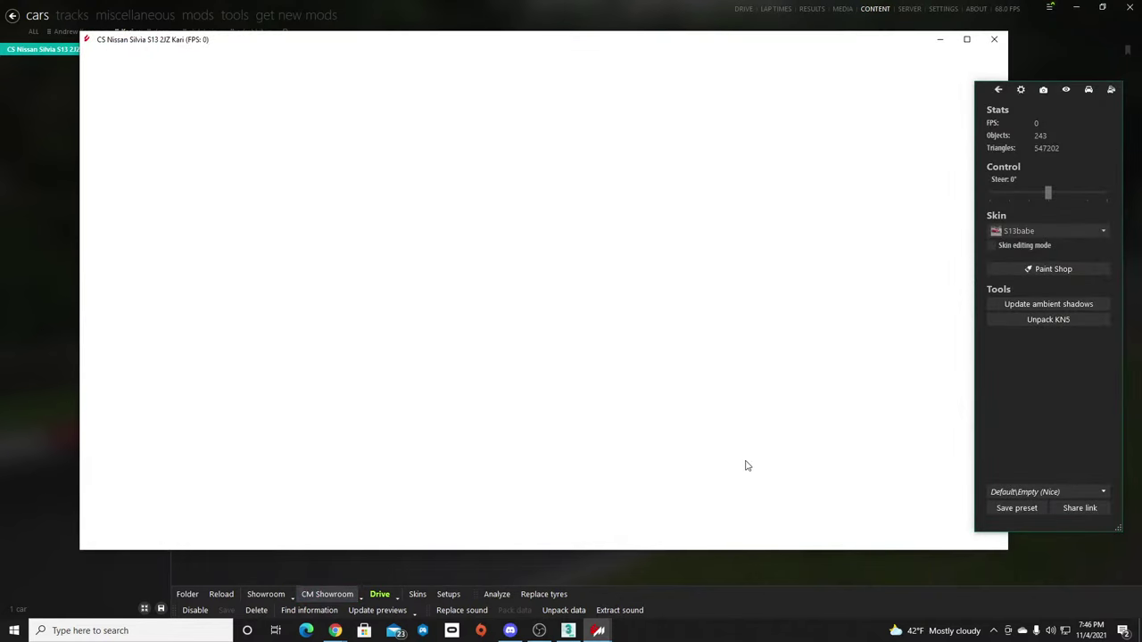
{"action": "mouse_move", "coordinate": [576, 369]}
{"action": "left_mouse_down"}
{"action": "mouse_move", "coordinate": [559, 417]}
{"action": "mouse_move", "coordinate": [517, 414]}
{"action": "left_mouse_up"}
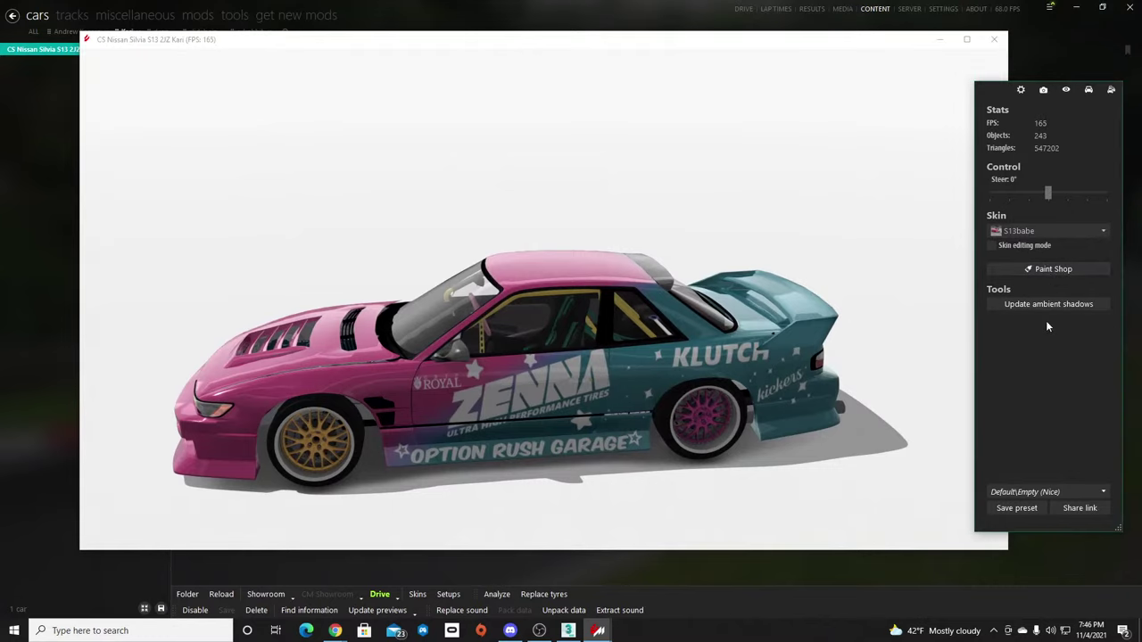
{"action": "left_click", "coordinate": [1046, 321]}
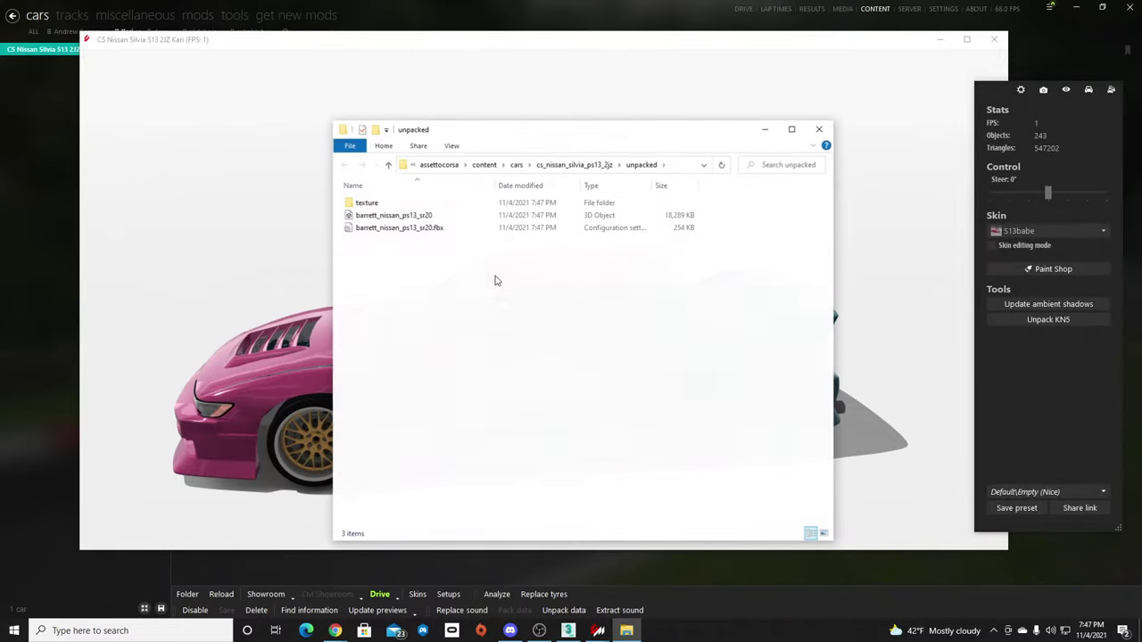
{"action": "left_click", "coordinate": [994, 40]}
{"action": "left_click", "coordinate": [1126, 7]}
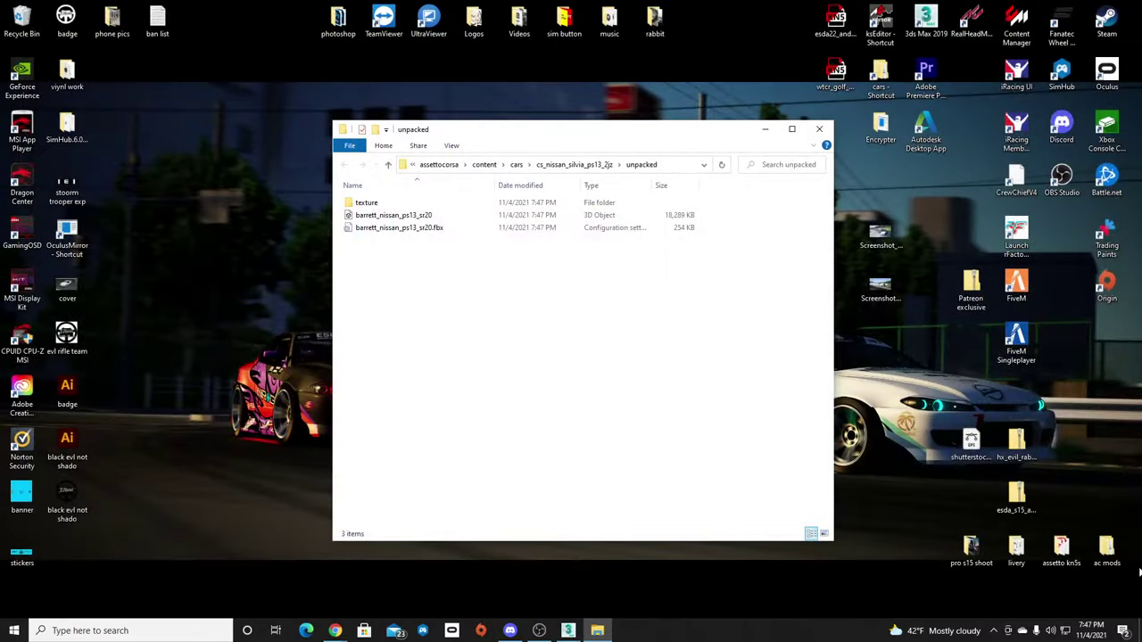
Place the ac mods folder beside the unpacked folder and move the barrett_nissan_ps13_sr20 model and its fbx settings file into it.
{"action": "double_click", "coordinate": [1106, 549]}
{"action": "left_click_drag", "start_coordinate": [665, 151], "coordinate": [765, 136]}
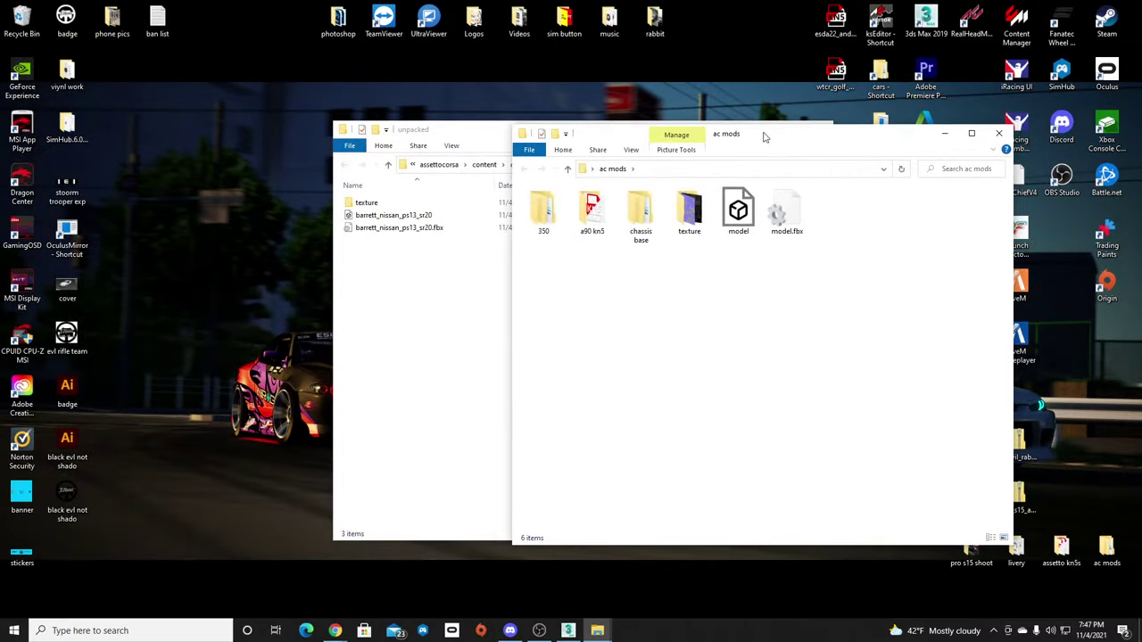
{"action": "left_click_drag", "start_coordinate": [476, 140], "coordinate": [150, 147]}
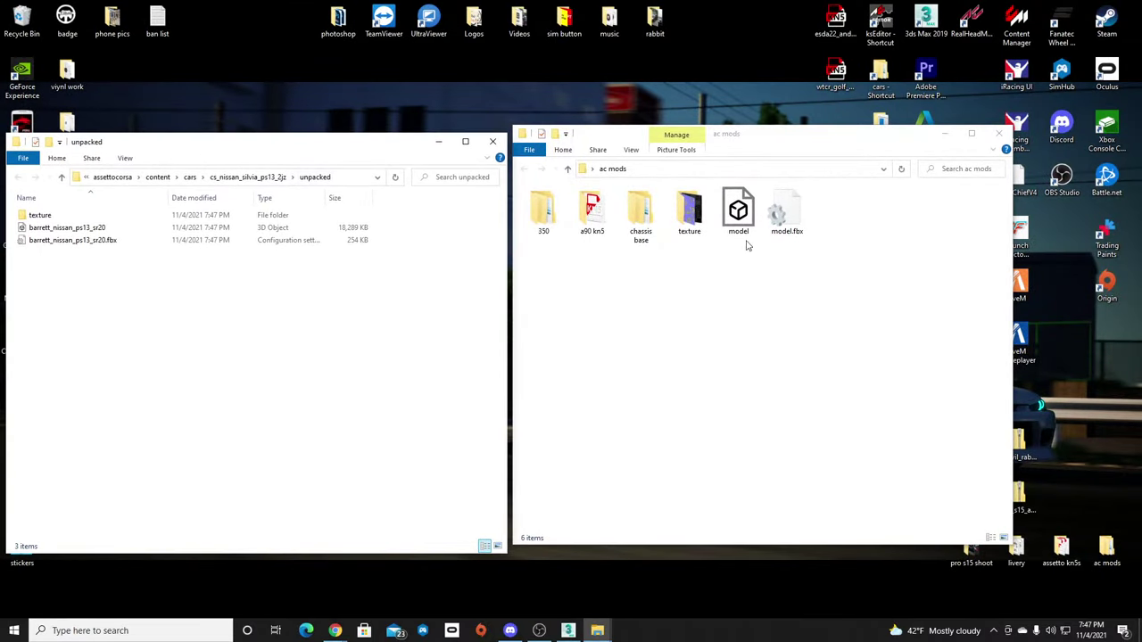
{"action": "left_click_drag", "start_coordinate": [83, 255], "coordinate": [765, 375]}
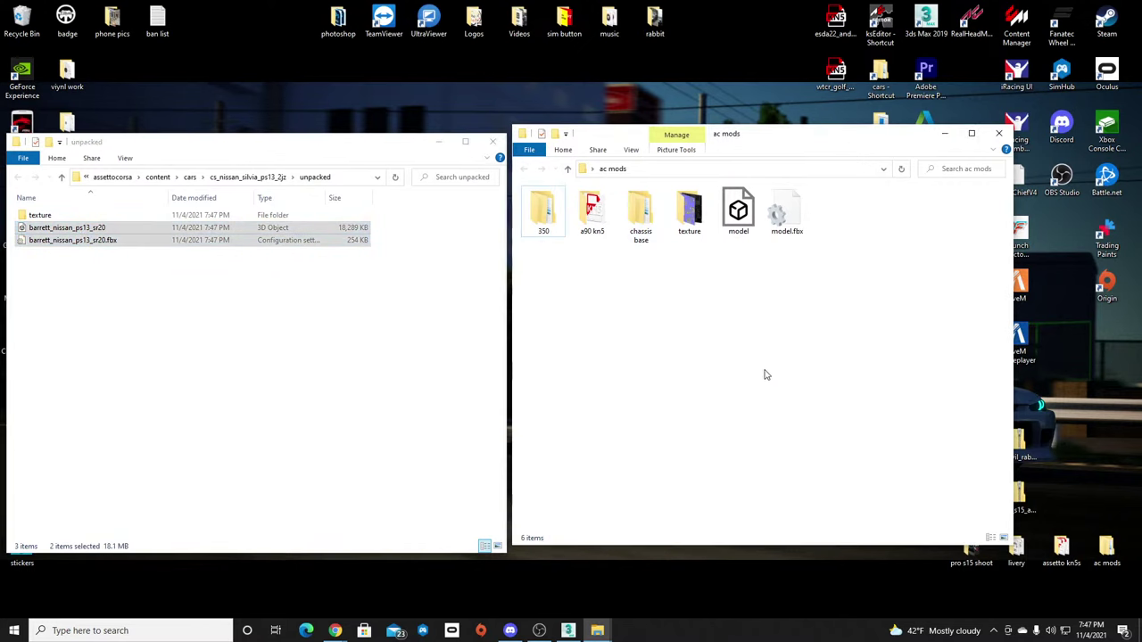
{"action": "double_click", "coordinate": [692, 214]}
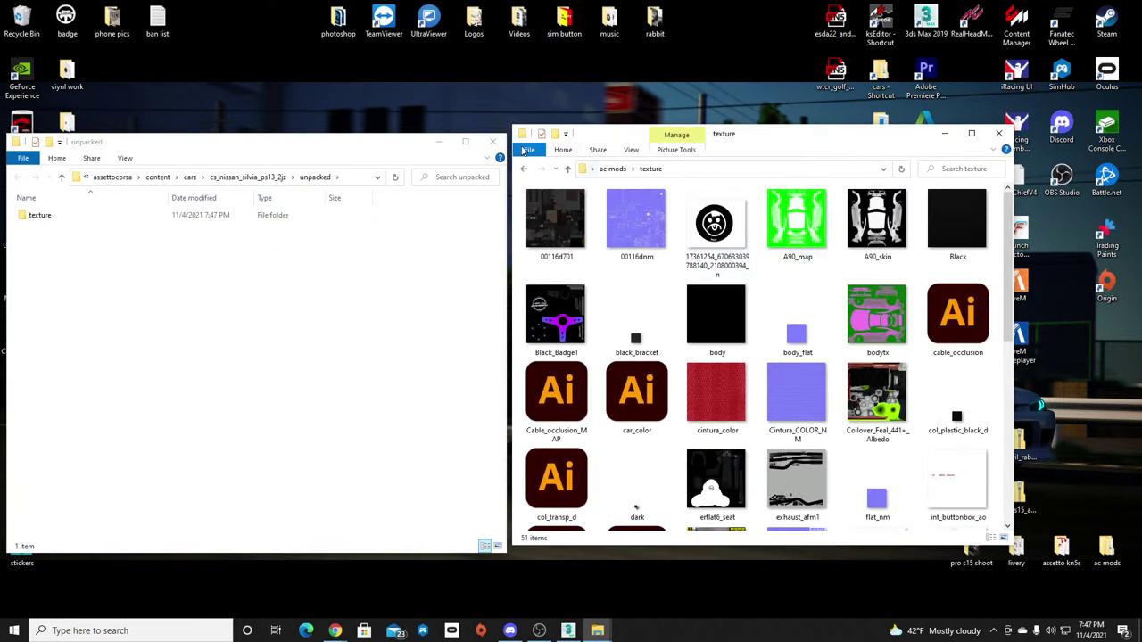
{"action": "left_click", "coordinate": [522, 169]}
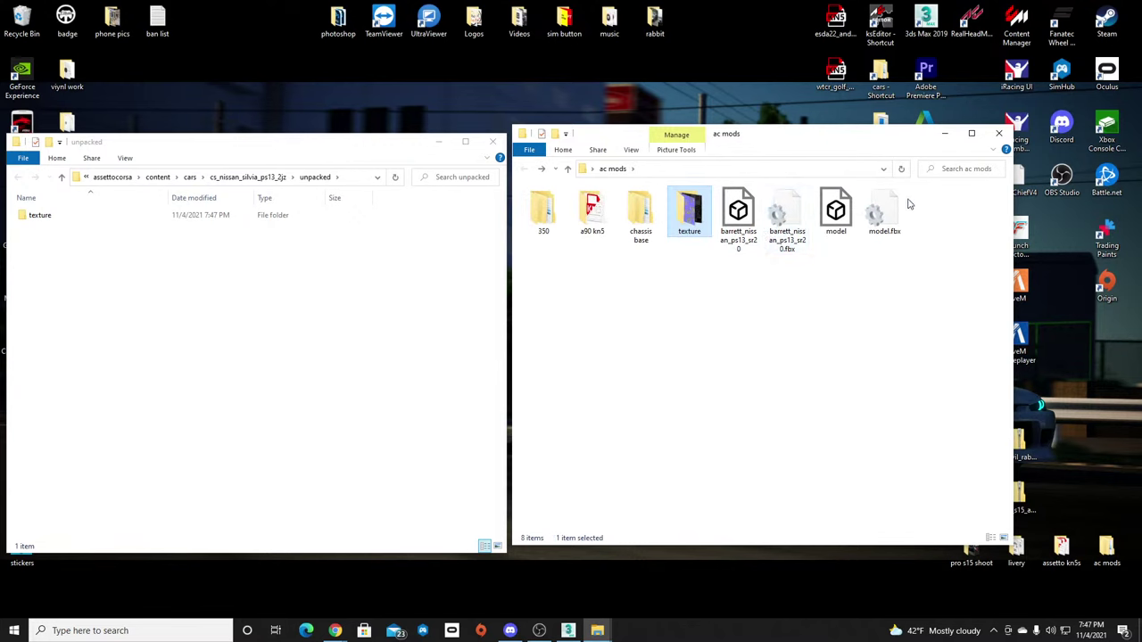
Move all unpacked Silvia textures into the texture folder of ac mods, skipping files with duplicate names, and clear both folder windows away.
{"action": "double_click", "coordinate": [204, 220]}
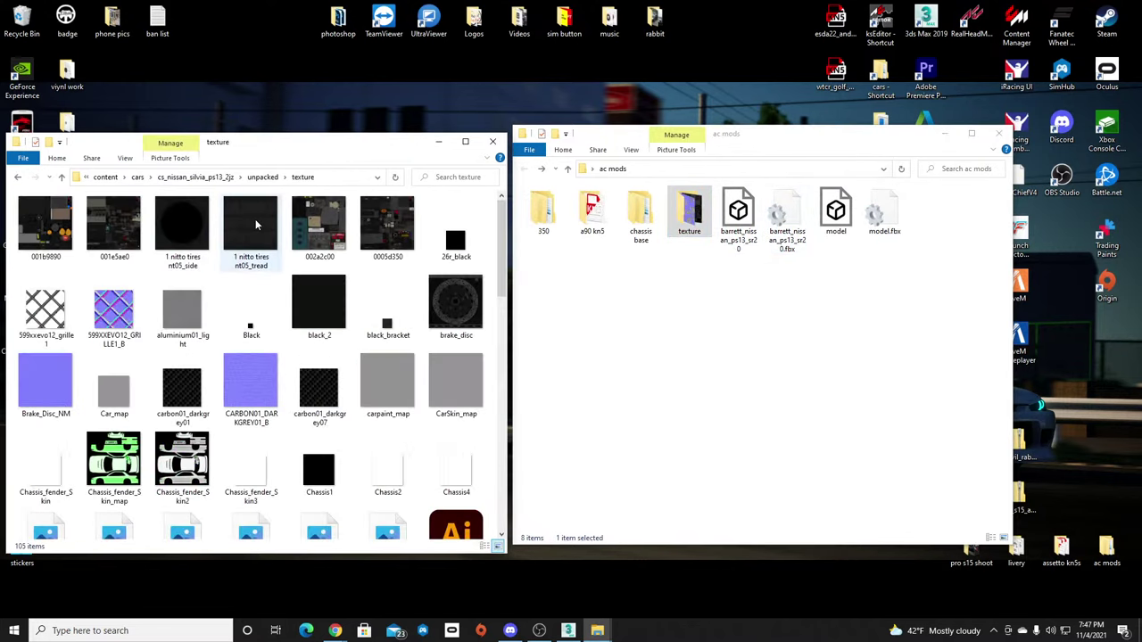
{"action": "key", "text": "ctrl+a"}
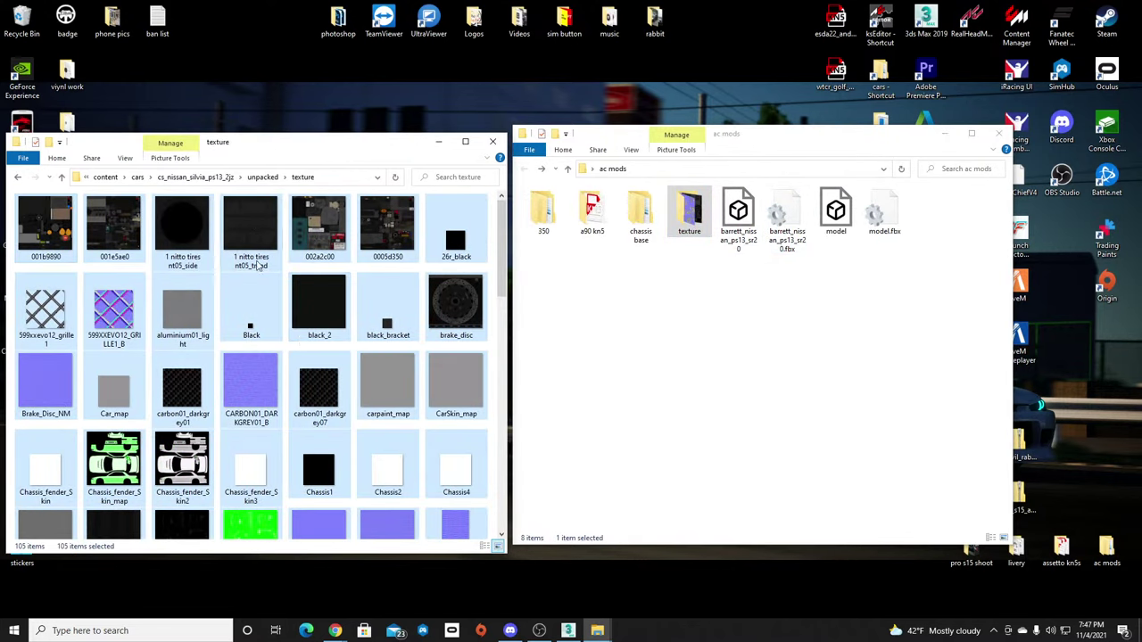
{"action": "left_click_drag", "start_coordinate": [257, 263], "coordinate": [689, 215]}
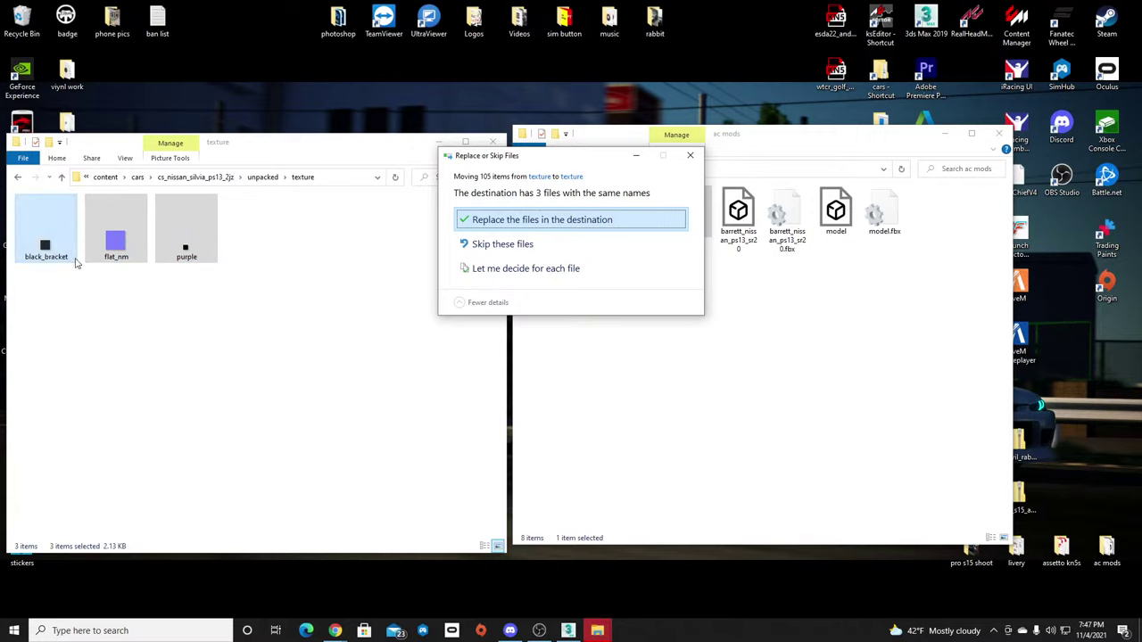
{"action": "left_click", "coordinate": [510, 246]}
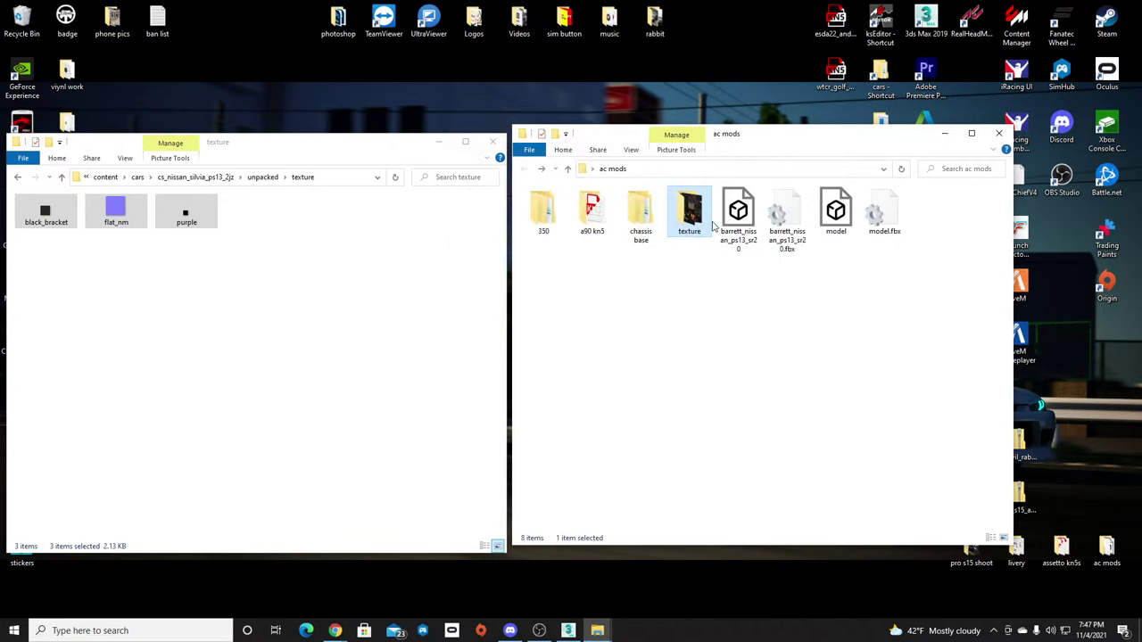
{"action": "double_click", "coordinate": [694, 217]}
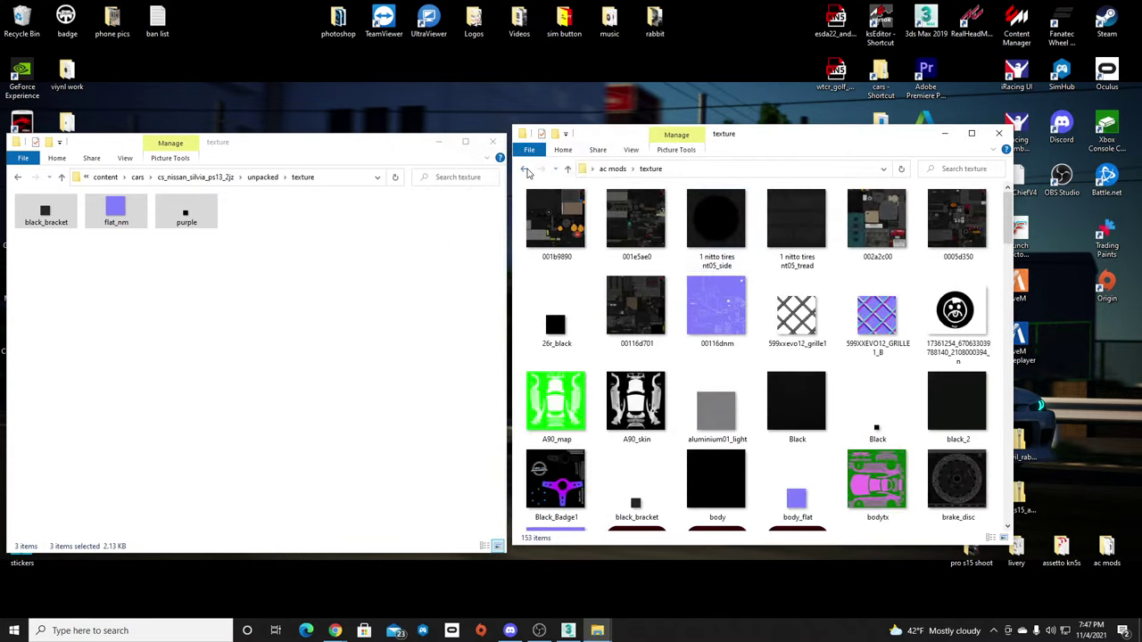
{"action": "left_click", "coordinate": [525, 171]}
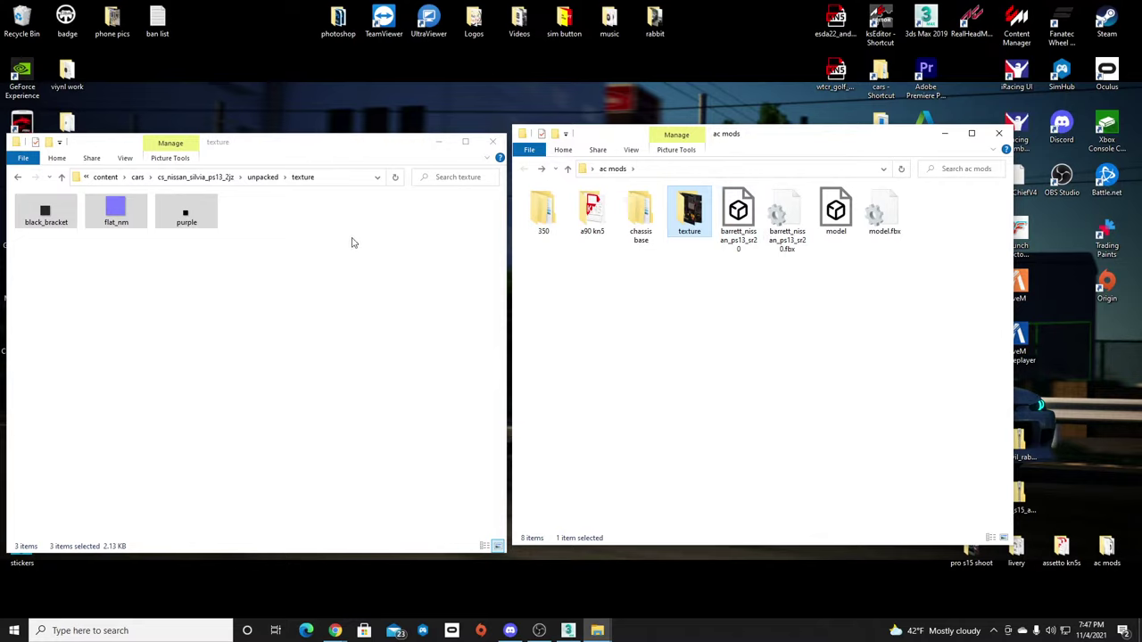
{"action": "left_click", "coordinate": [492, 141]}
{"action": "left_click", "coordinate": [945, 133]}
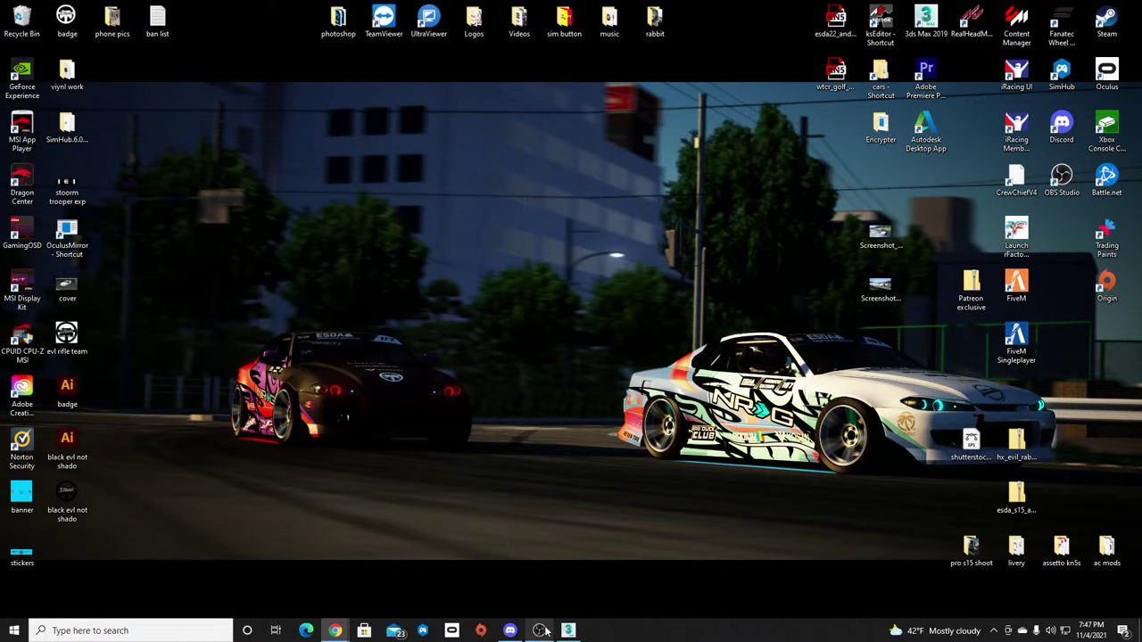
Switch to 3ds Max and import model.fbx from the ac mods folder, adding it to the scene with file units in meters.
{"action": "left_click", "coordinate": [567, 630]}
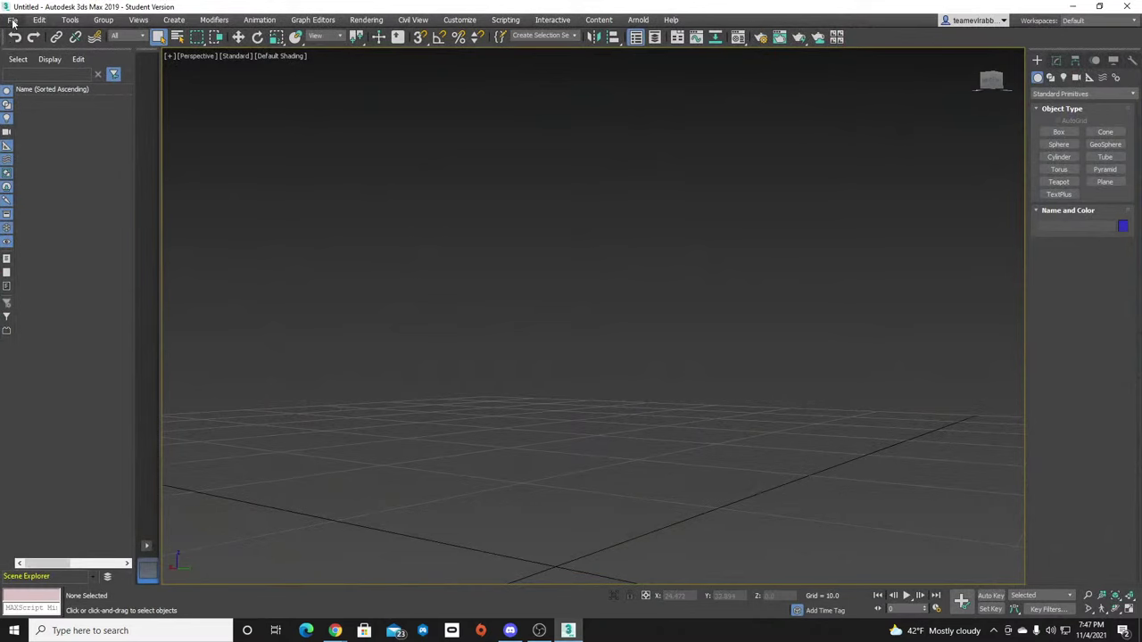
{"action": "left_click", "coordinate": [12, 22]}
{"action": "mouse_move", "coordinate": [36, 187]}
{"action": "left_click", "coordinate": [164, 192]}
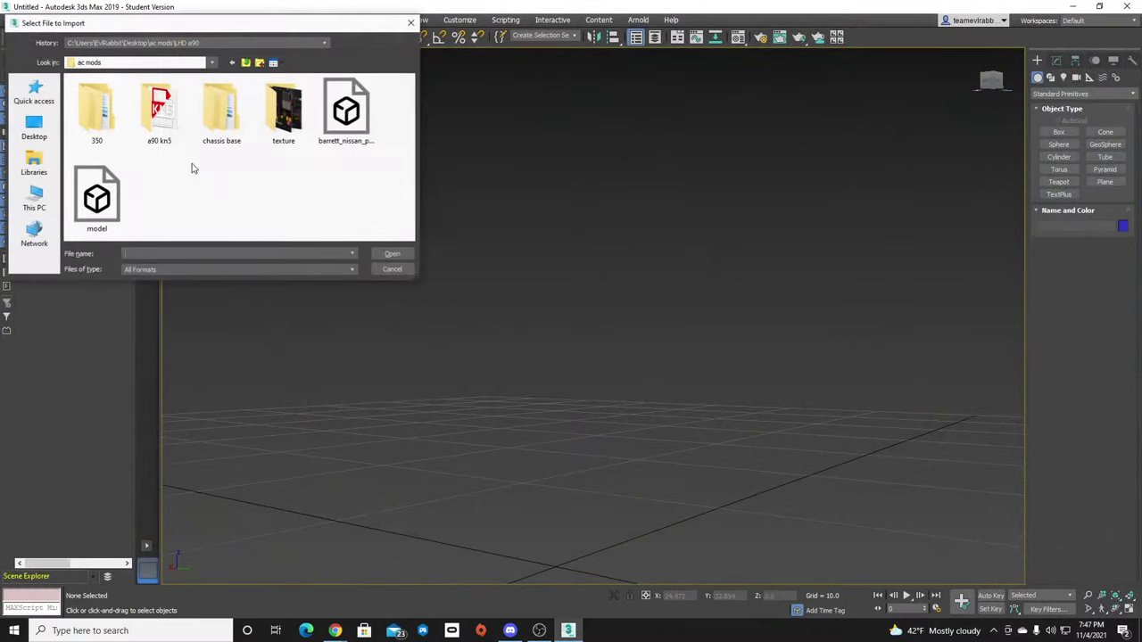
{"action": "double_click", "coordinate": [97, 198]}
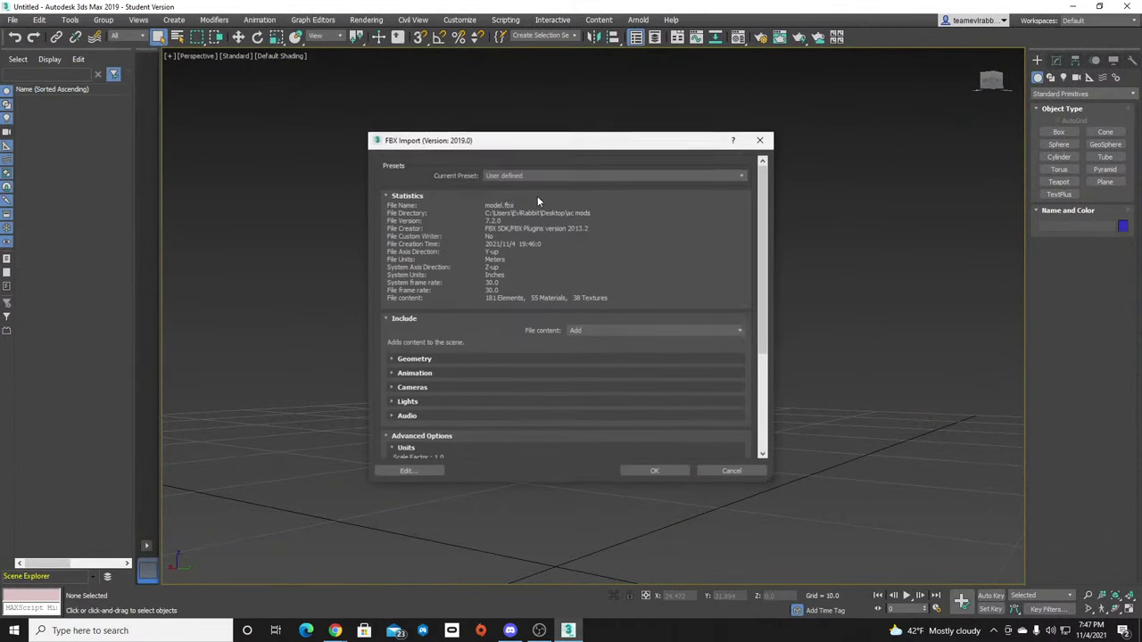
{"action": "scroll", "coordinate": [568, 303], "scroll_direction": "down", "scroll_amount": 5}
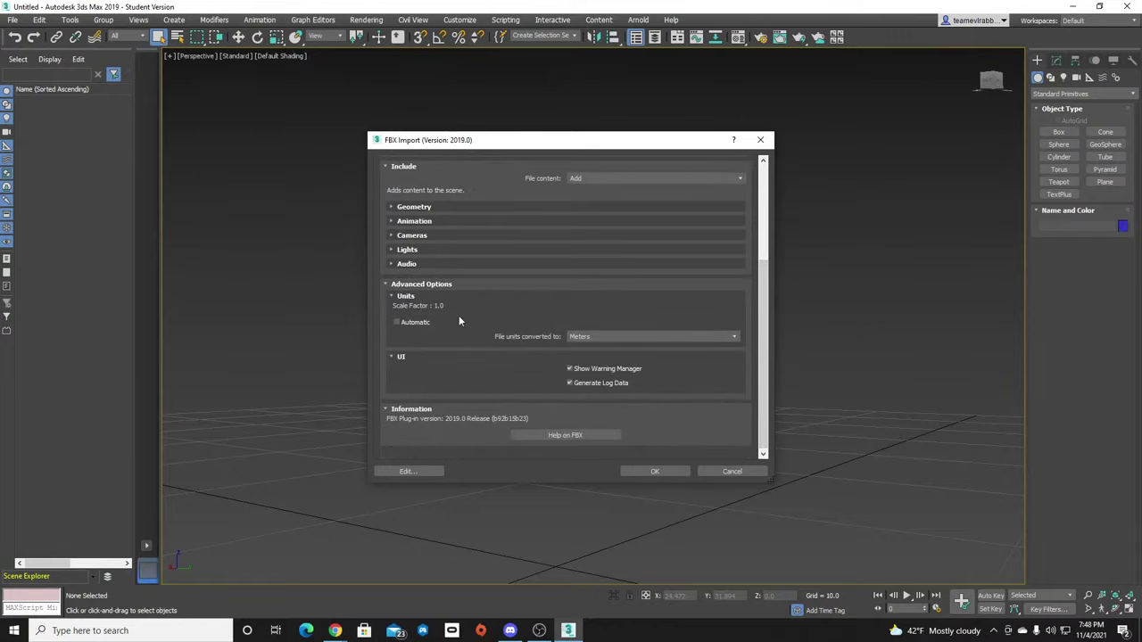
{"action": "left_click", "coordinate": [653, 471]}
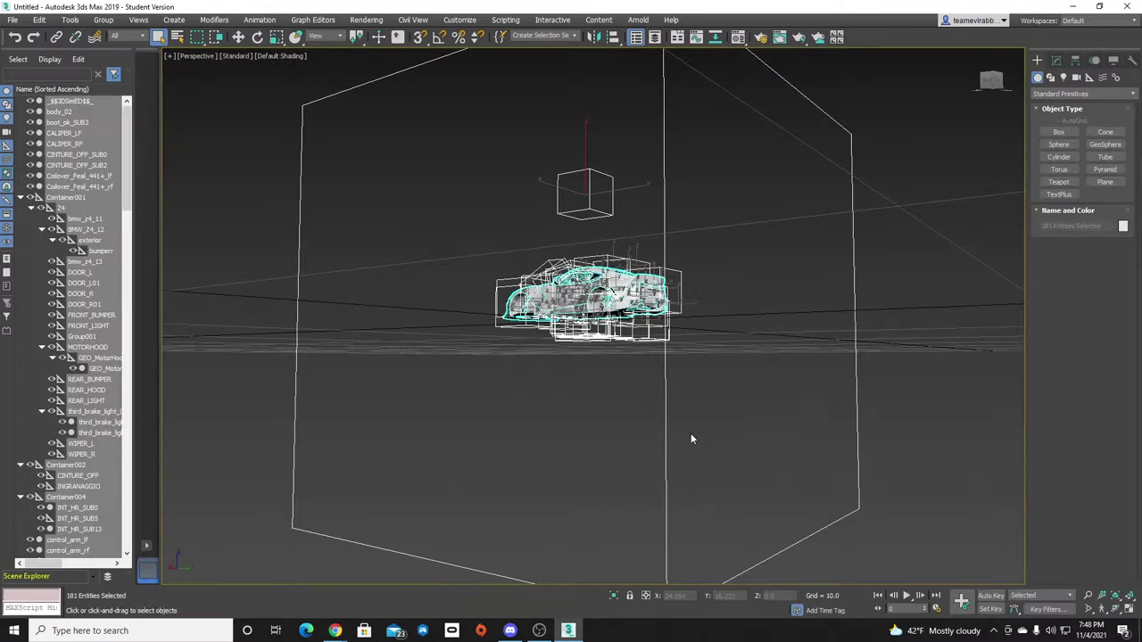
{"action": "left_click", "coordinate": [920, 315]}
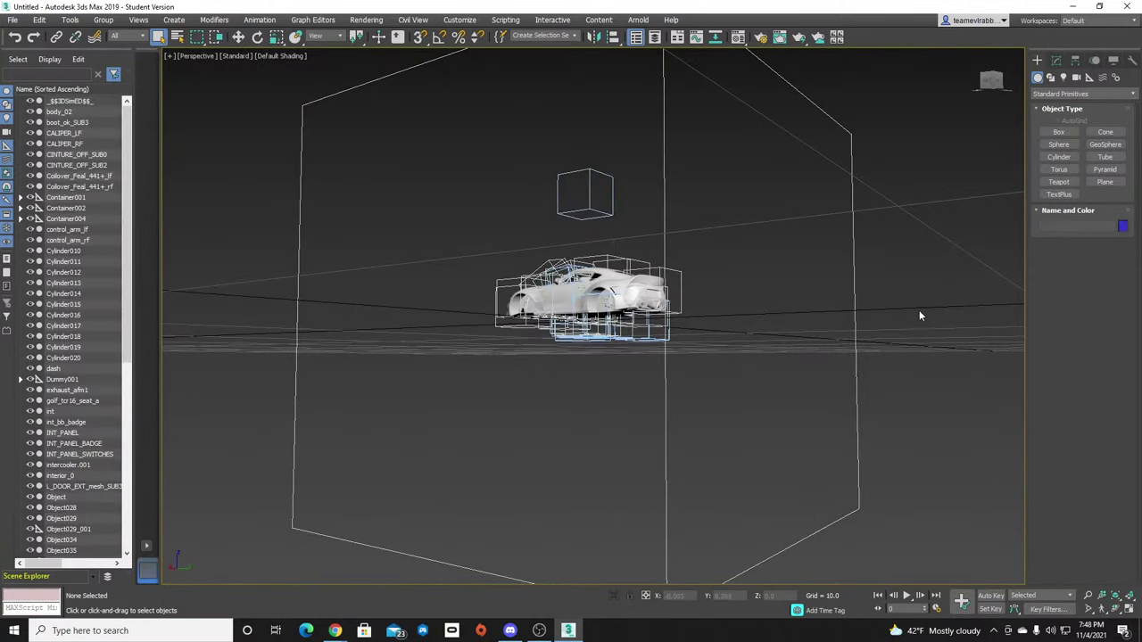
Hide the helper boxes around the imported Supra.
{"action": "mouse_move", "coordinate": [983, 83]}
{"action": "left_mouse_down"}
{"action": "mouse_move", "coordinate": [974, 53]}
{"action": "mouse_move", "coordinate": [1011, 55]}
{"action": "mouse_move", "coordinate": [974, 90]}
{"action": "left_mouse_up"}
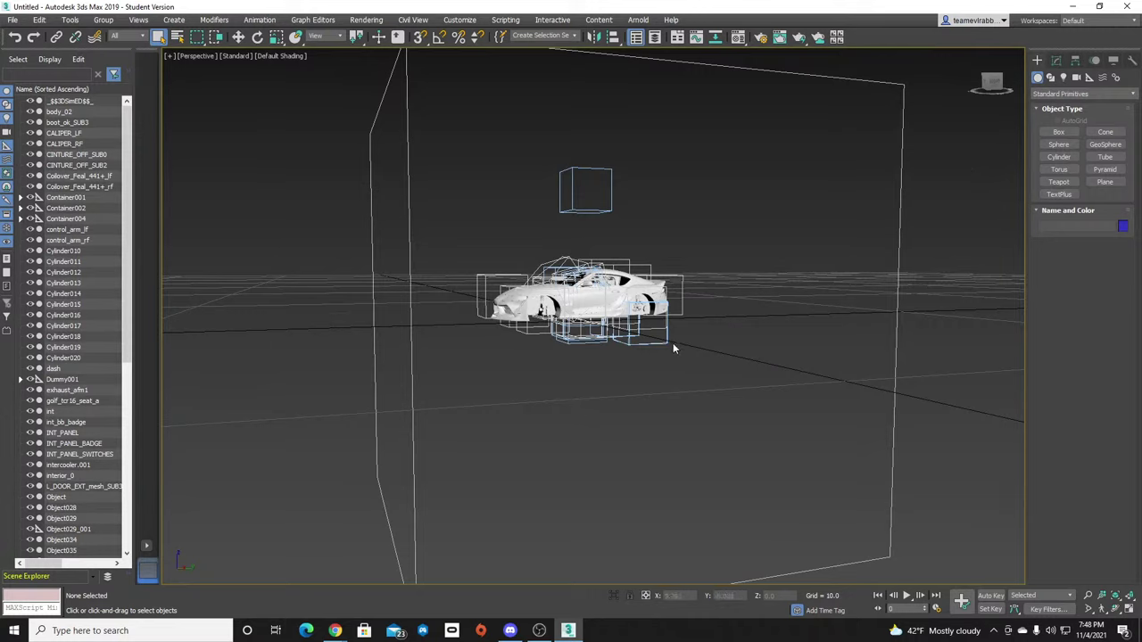
{"action": "key", "text": "shift+h"}
{"action": "scroll", "coordinate": [606, 299], "scroll_direction": "down", "scroll_amount": 4}
{"action": "scroll", "coordinate": [618, 295], "scroll_direction": "up", "scroll_amount": 4}
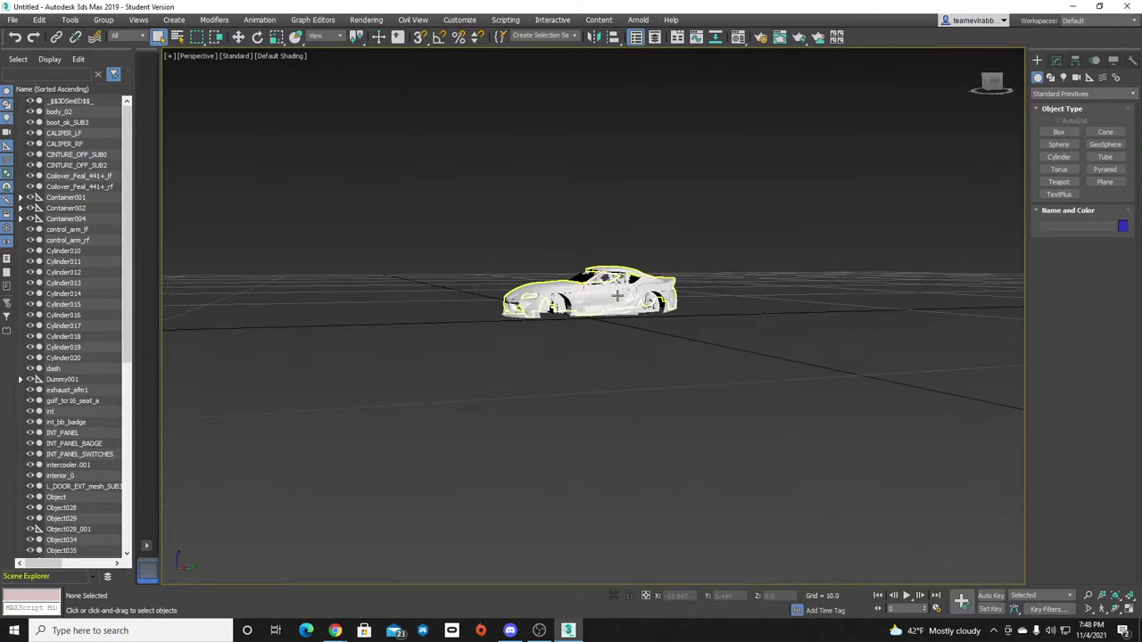
{"action": "scroll", "coordinate": [616, 295], "scroll_direction": "up", "scroll_amount": 5}
Hide the two glass objects covering the Supra's windshield and rear side windows.
{"action": "left_click_drag", "start_coordinate": [983, 85], "coordinate": [1001, 98]}
{"action": "left_click", "coordinate": [540, 266]}
{"action": "right_click", "coordinate": [539, 266]}
{"action": "left_click", "coordinate": [566, 225]}
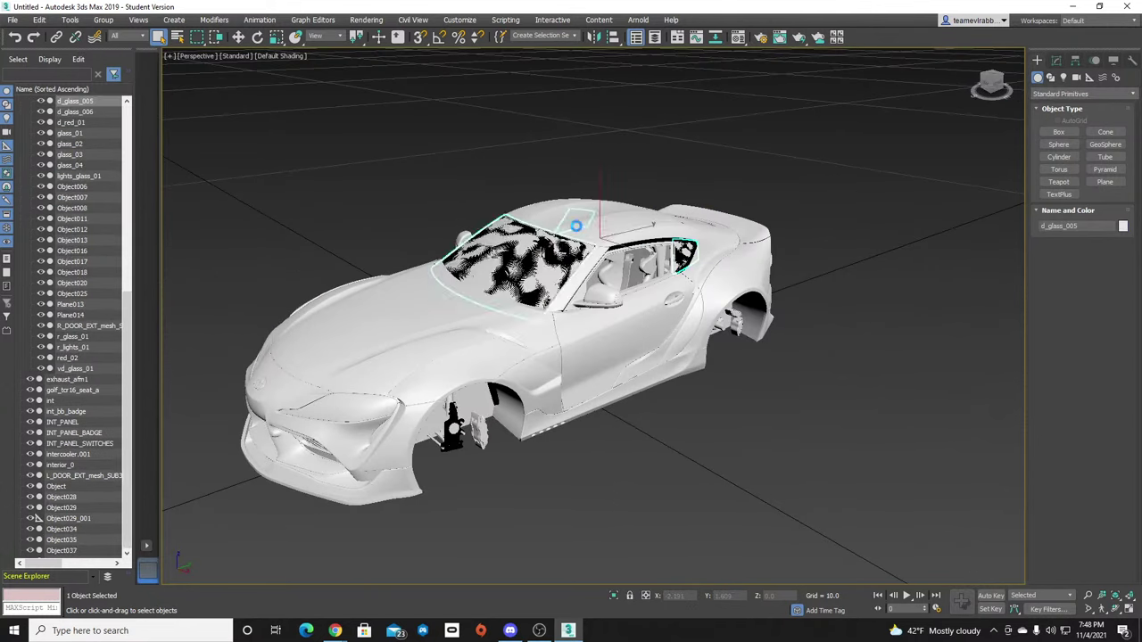
{"action": "left_click", "coordinate": [538, 261]}
{"action": "right_click", "coordinate": [538, 261]}
{"action": "left_click", "coordinate": [567, 221]}
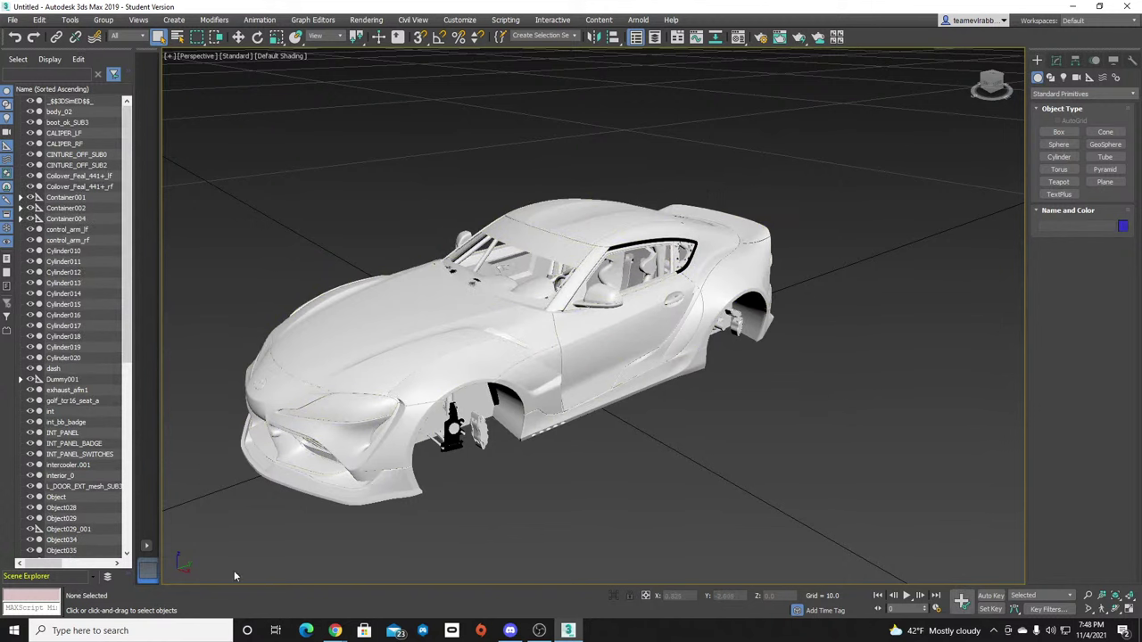
Import barrett_nissan_ps13_sr20.fbx from the ac mods folder, adding it to the scene with file units in meters.
{"action": "scroll", "coordinate": [599, 423], "scroll_direction": "down", "scroll_amount": 2}
{"action": "middle_click_drag", "start_coordinate": [600, 422], "coordinate": [739, 401]}
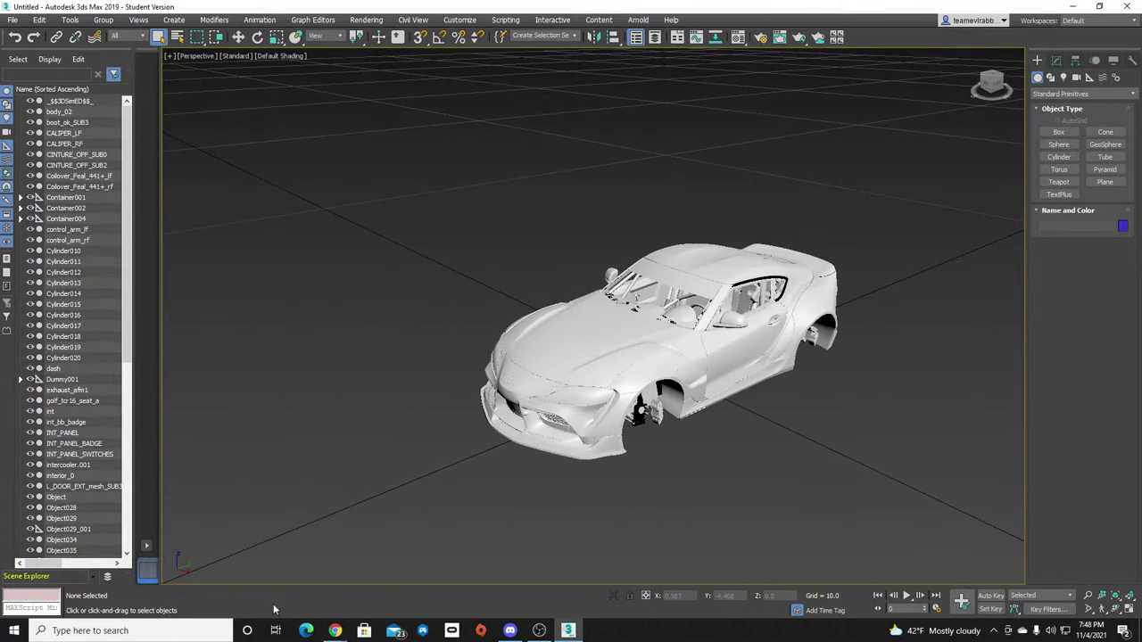
{"action": "left_click", "coordinate": [13, 19]}
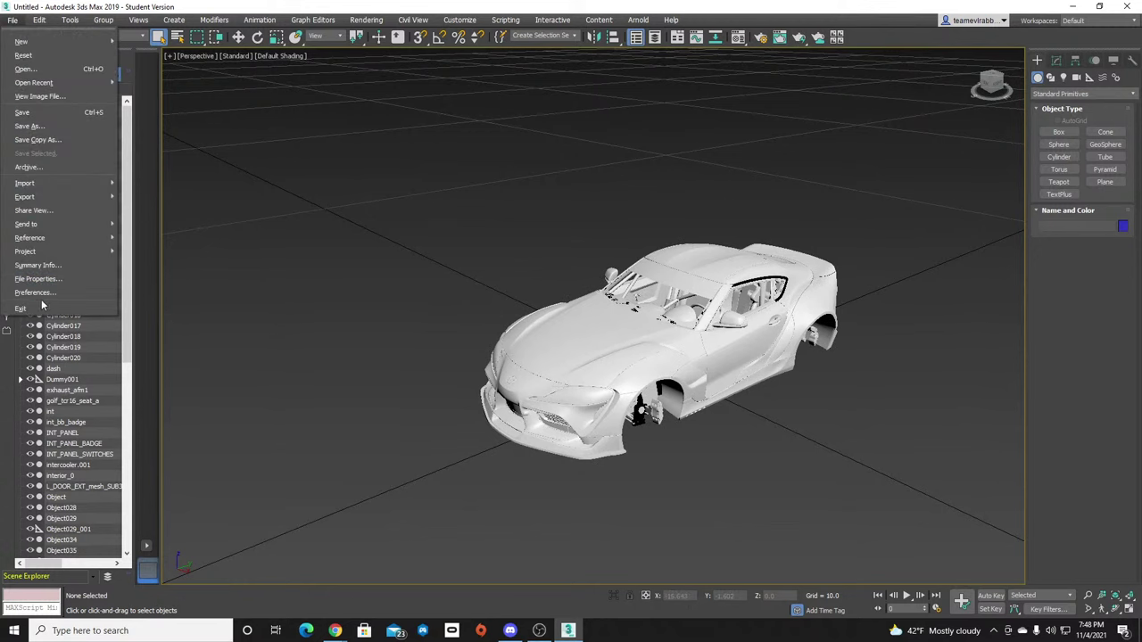
{"action": "mouse_move", "coordinate": [44, 184]}
{"action": "left_click", "coordinate": [157, 190]}
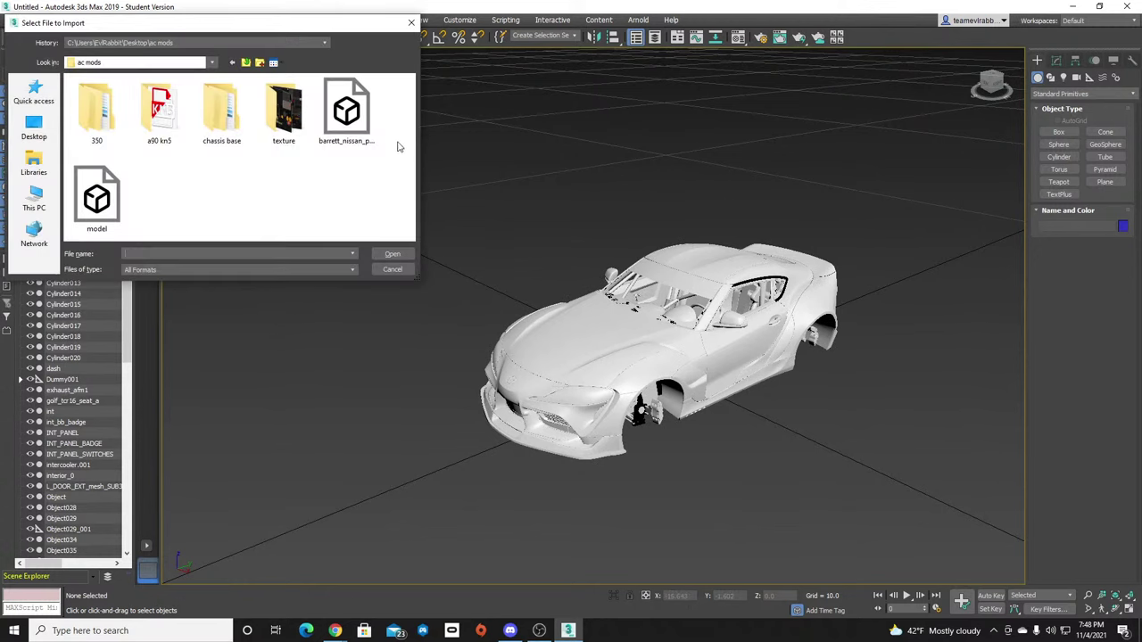
{"action": "double_click", "coordinate": [347, 109]}
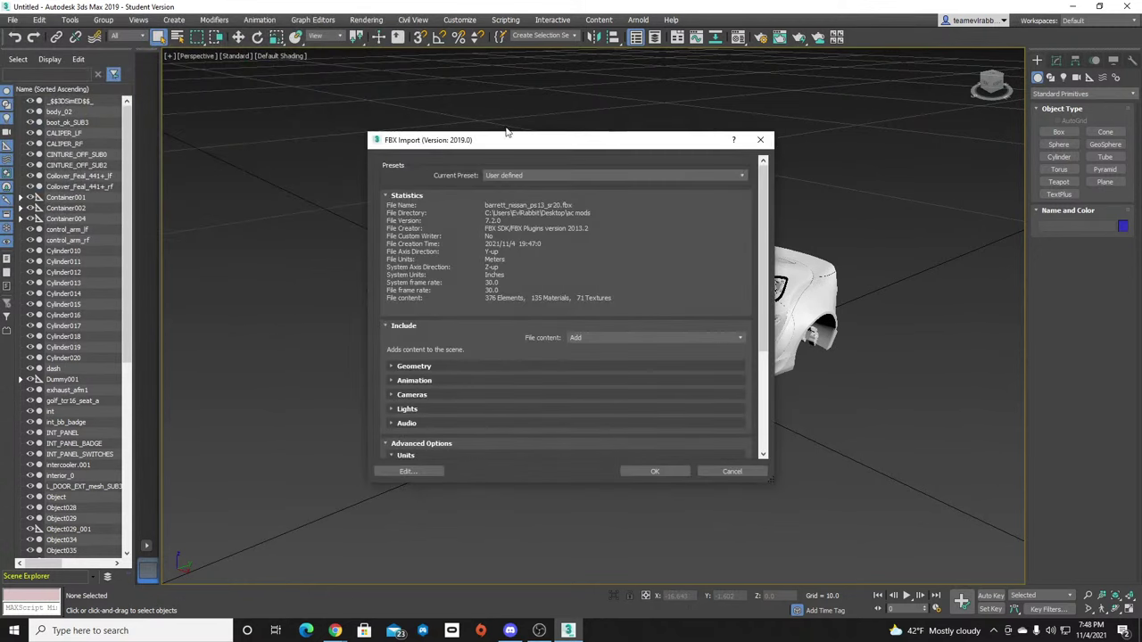
{"action": "scroll", "coordinate": [761, 438], "scroll_direction": "down", "scroll_amount": 3}
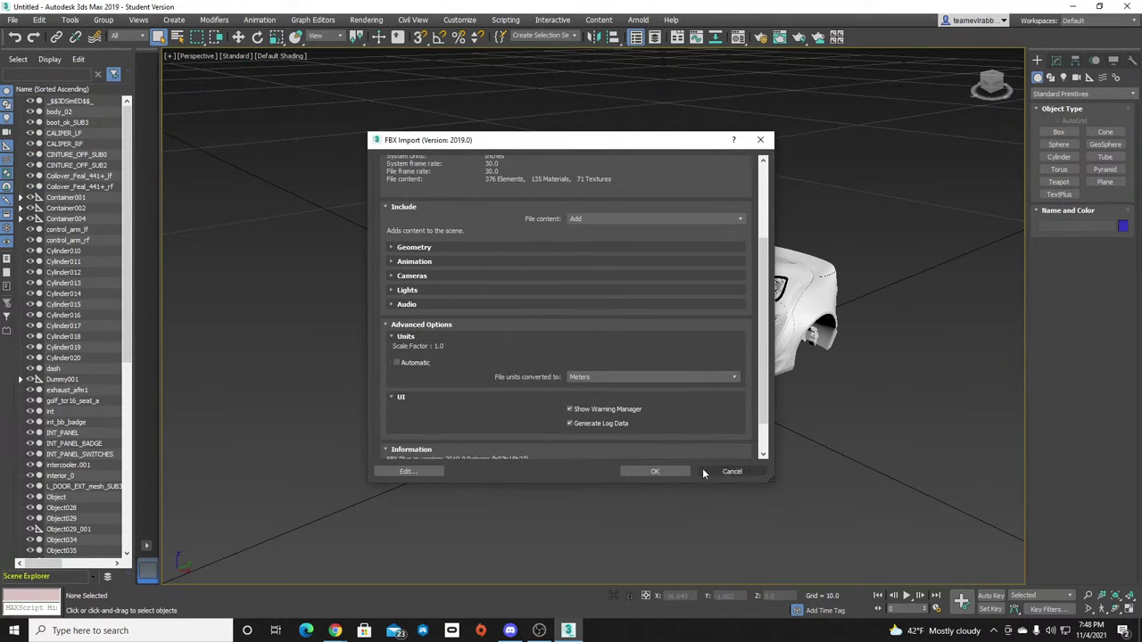
{"action": "left_click", "coordinate": [662, 473]}
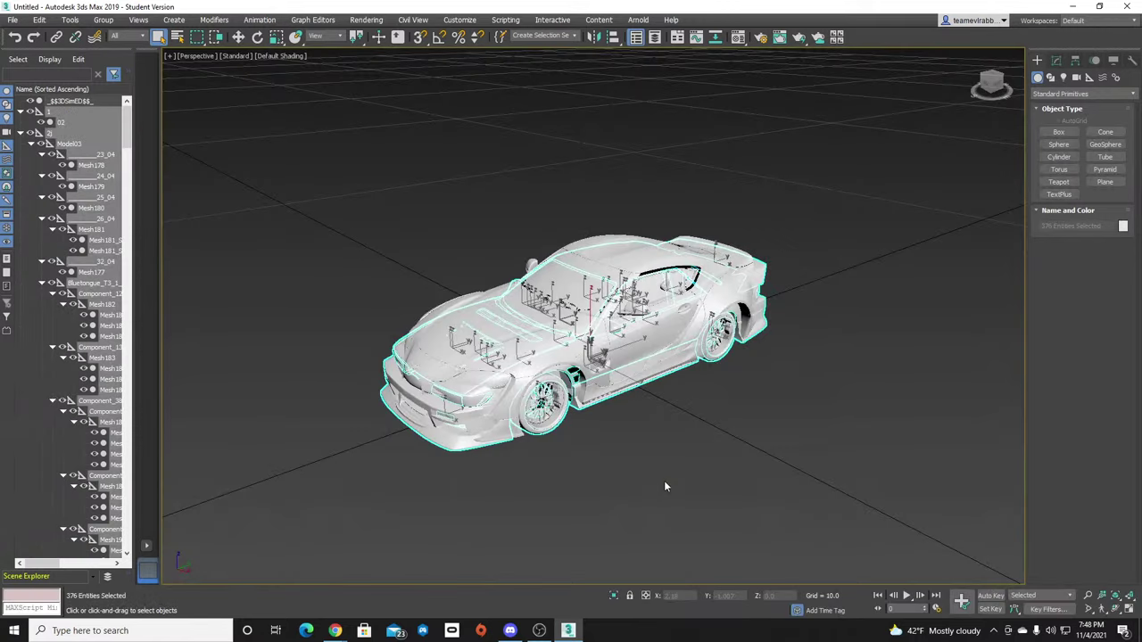
Move the whole imported Silvia straight up along Z until it is well clear of the Supra.
{"action": "left_click", "coordinate": [238, 36]}
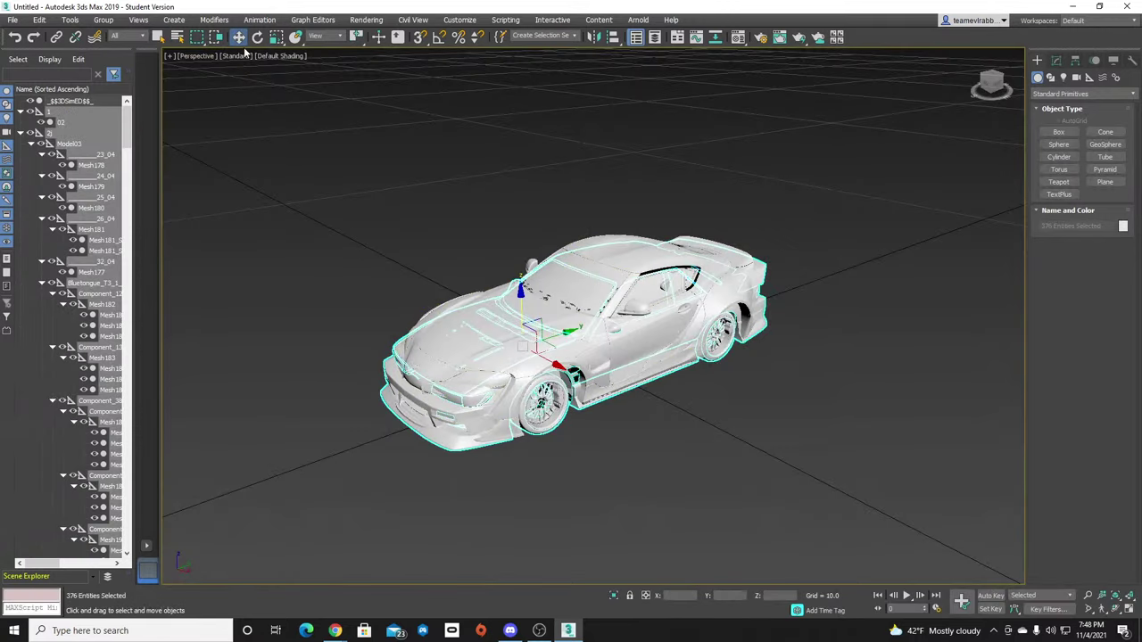
{"action": "left_click", "coordinate": [996, 82]}
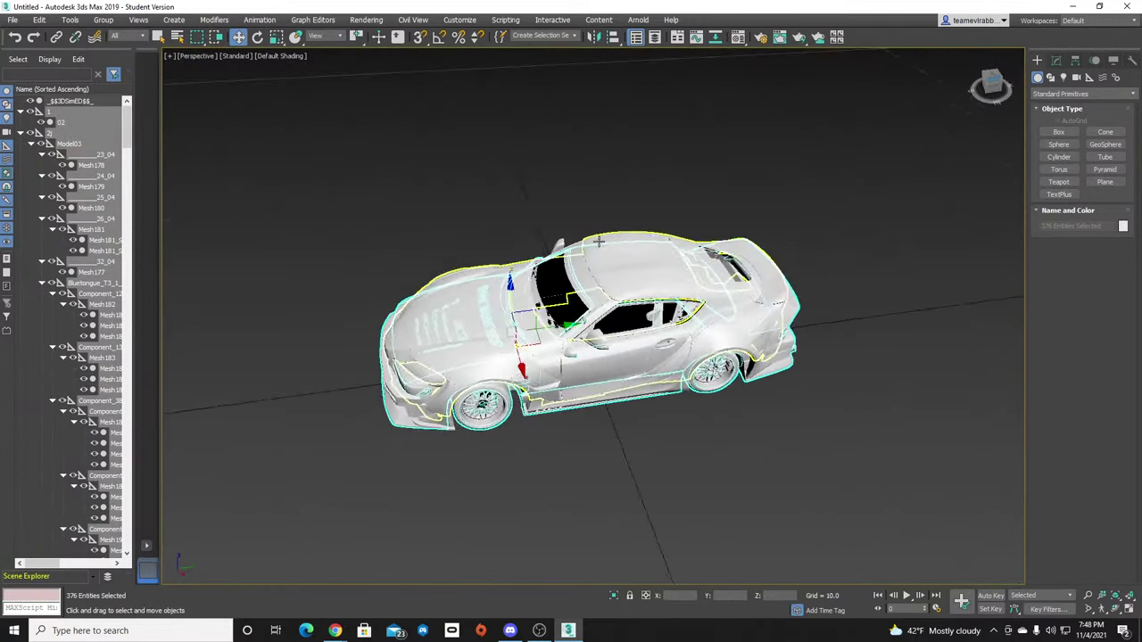
{"action": "left_click", "coordinate": [991, 89]}
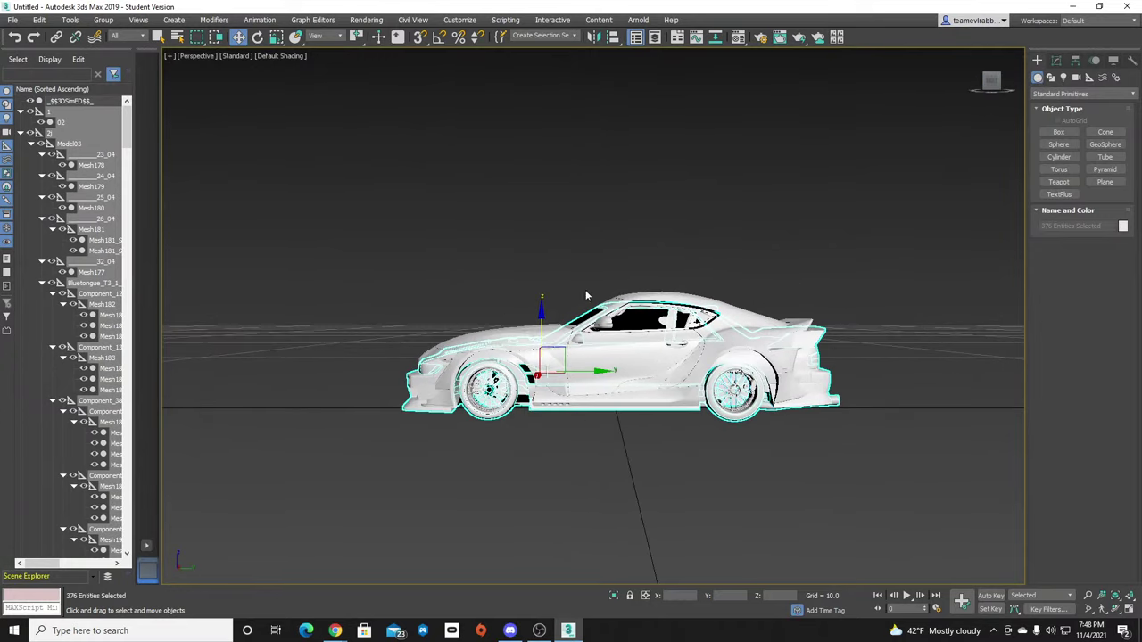
{"action": "left_click_drag", "start_coordinate": [543, 316], "coordinate": [546, 42]}
{"action": "middle_click_drag", "start_coordinate": [626, 151], "coordinate": [639, 354]}
{"action": "left_click_drag", "start_coordinate": [555, 268], "coordinate": [560, 117]}
{"action": "left_click", "coordinate": [895, 267]}
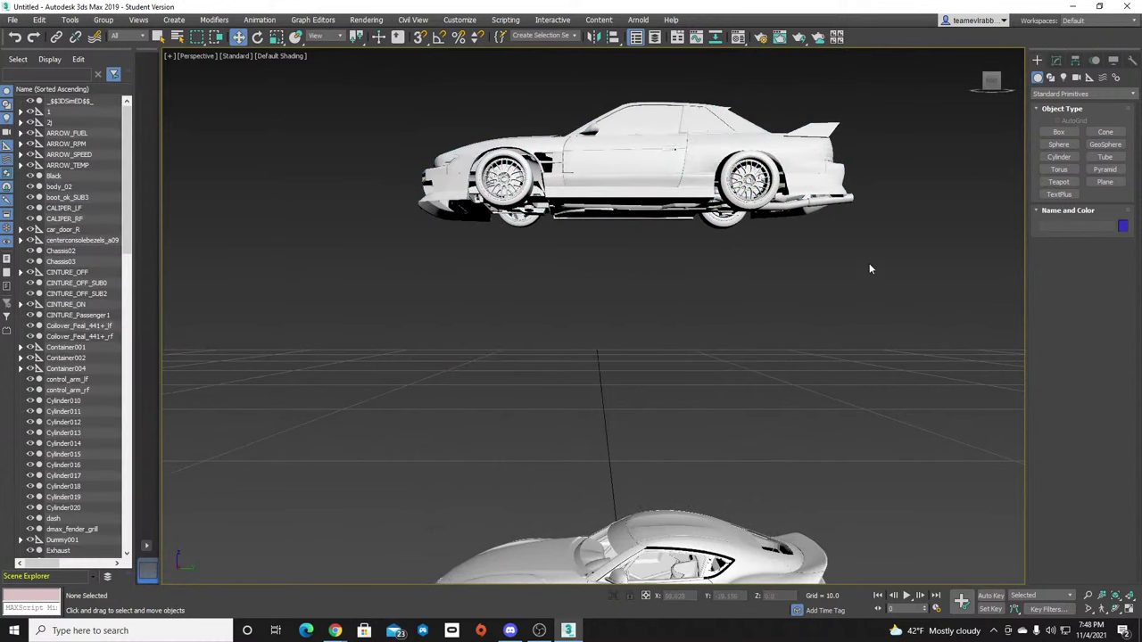
Delete the helper boxes surrounding the raised Silvia.
{"action": "middle_click_drag", "start_coordinate": [870, 269], "coordinate": [854, 344]}
{"action": "scroll", "coordinate": [853, 345], "scroll_direction": "up", "scroll_amount": 3}
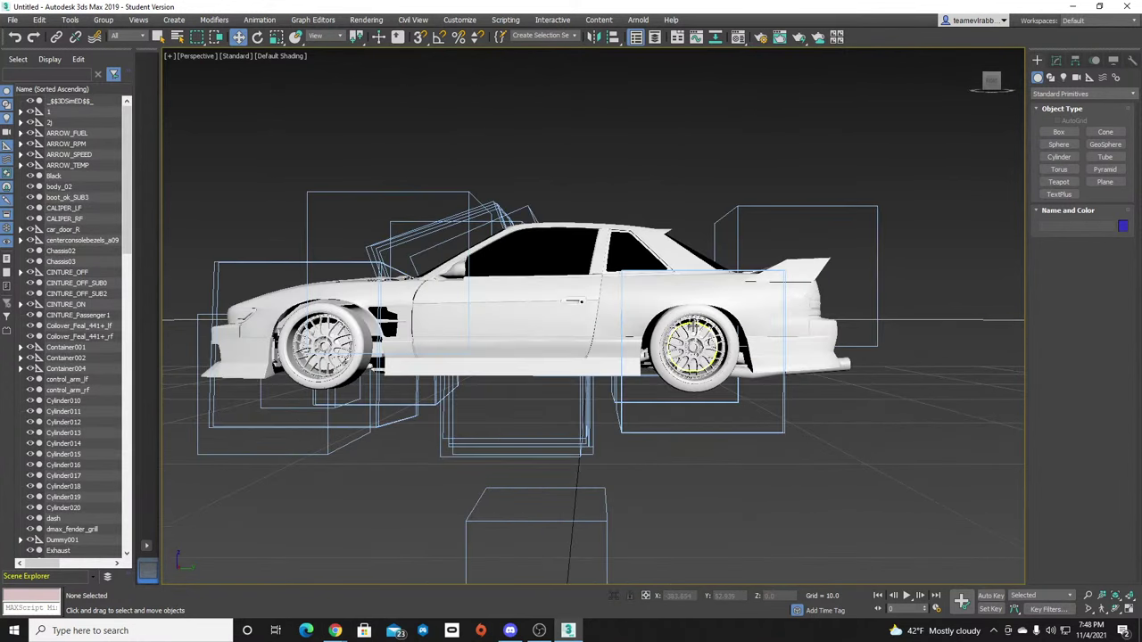
{"action": "left_click_drag", "start_coordinate": [756, 399], "coordinate": [756, 398]}
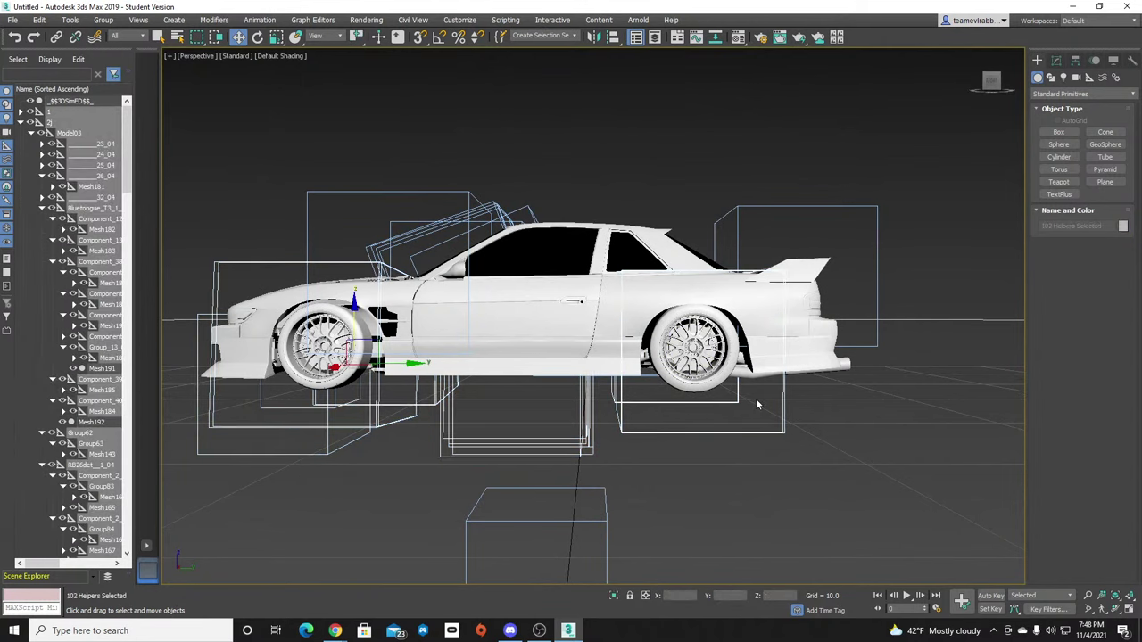
{"action": "key", "text": "Delete"}
{"action": "middle_click_drag", "start_coordinate": [313, 328], "coordinate": [487, 359], "text": "alt"}
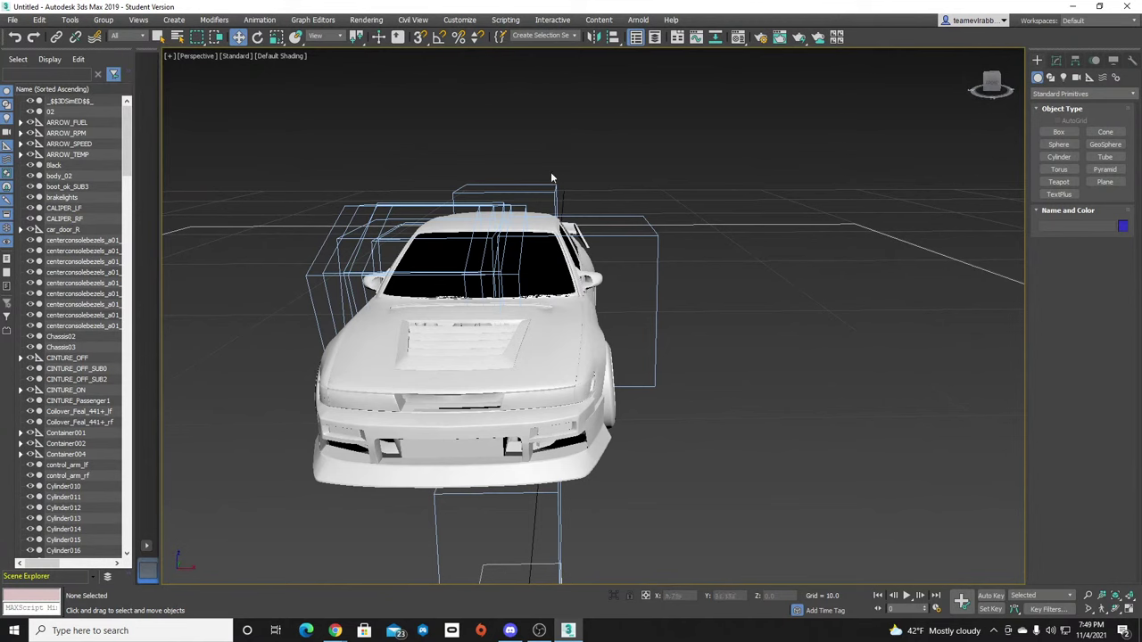
{"action": "left_click_drag", "start_coordinate": [398, 250], "coordinate": [398, 251]}
{"action": "key", "text": "Delete"}
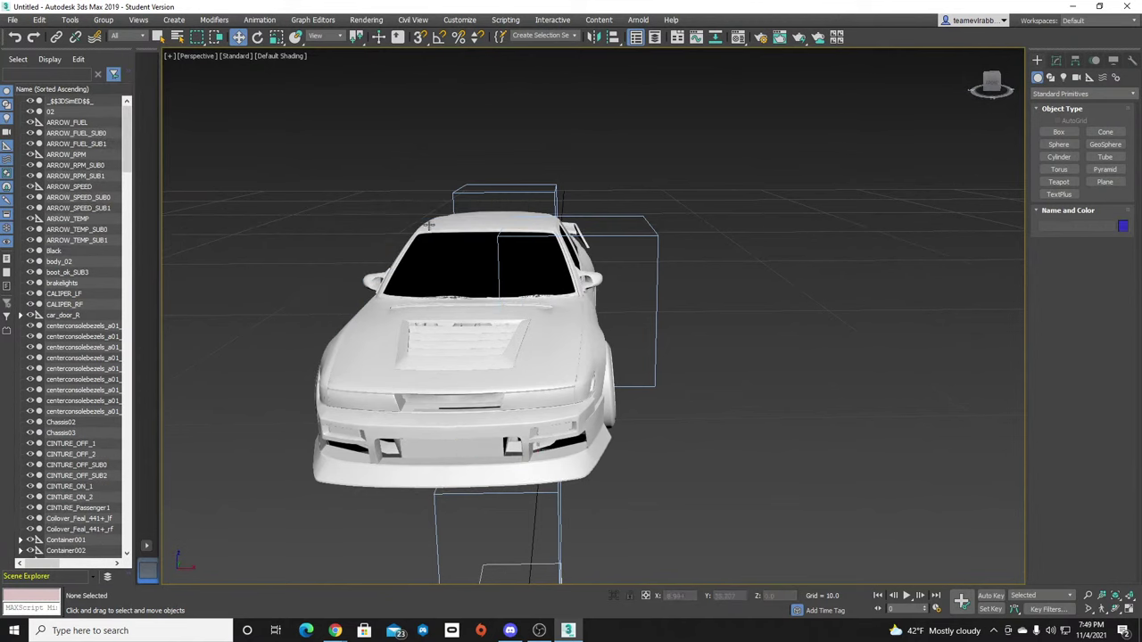
{"action": "left_click", "coordinate": [568, 205]}
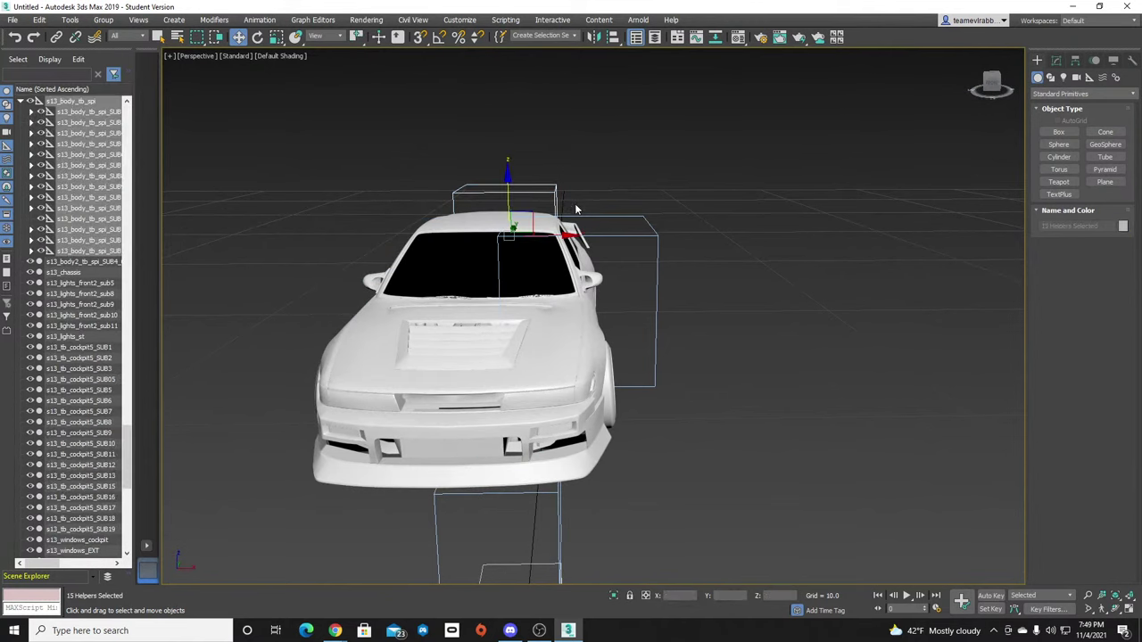
{"action": "left_click", "coordinate": [575, 209]}
Select the Silvia's s15_wingmirrors and MIRRORS objects together and raise them along Z above the car's roof.
{"action": "left_click", "coordinate": [591, 279]}
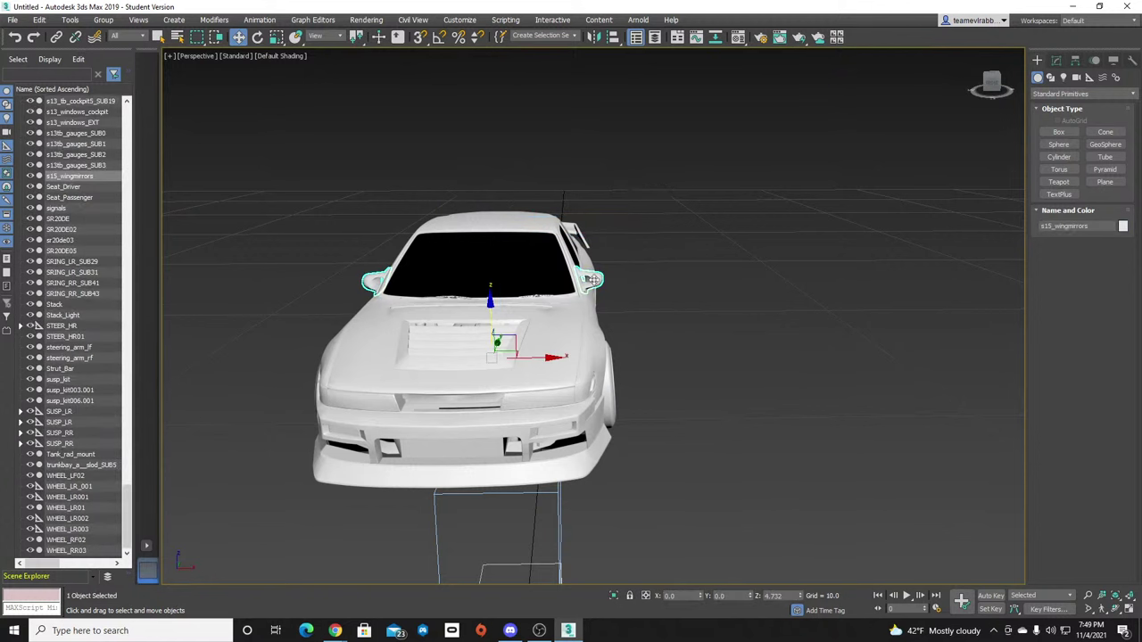
{"action": "scroll", "coordinate": [592, 280], "scroll_direction": "up", "scroll_amount": 5}
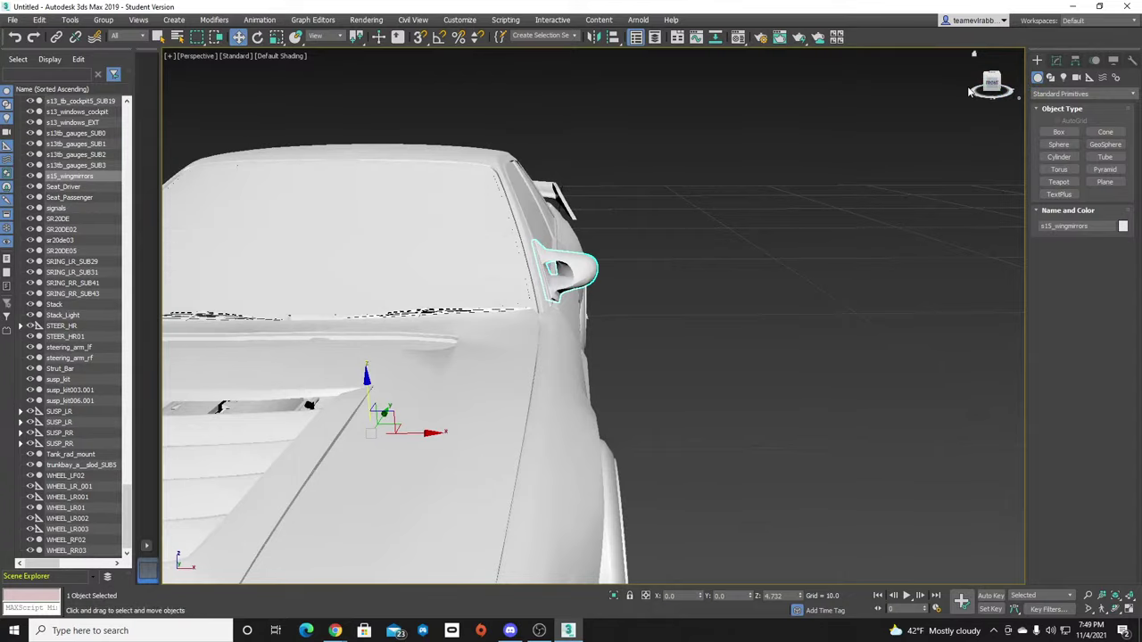
{"action": "left_click_drag", "start_coordinate": [992, 85], "coordinate": [314, 273]}
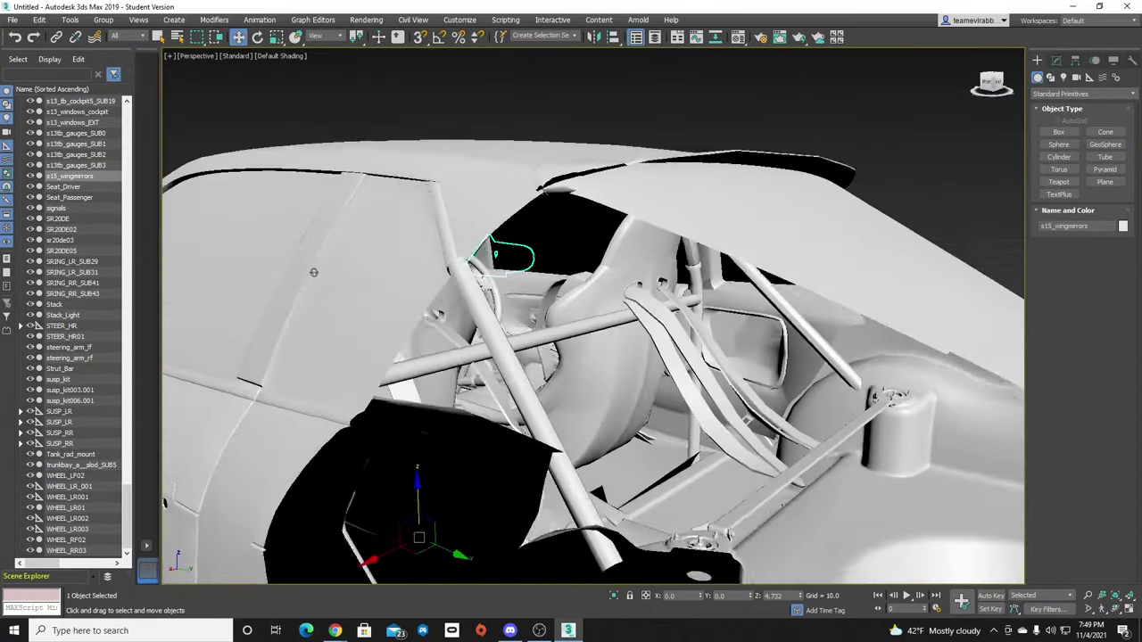
{"action": "middle_click_drag", "start_coordinate": [736, 129], "coordinate": [901, 162]}
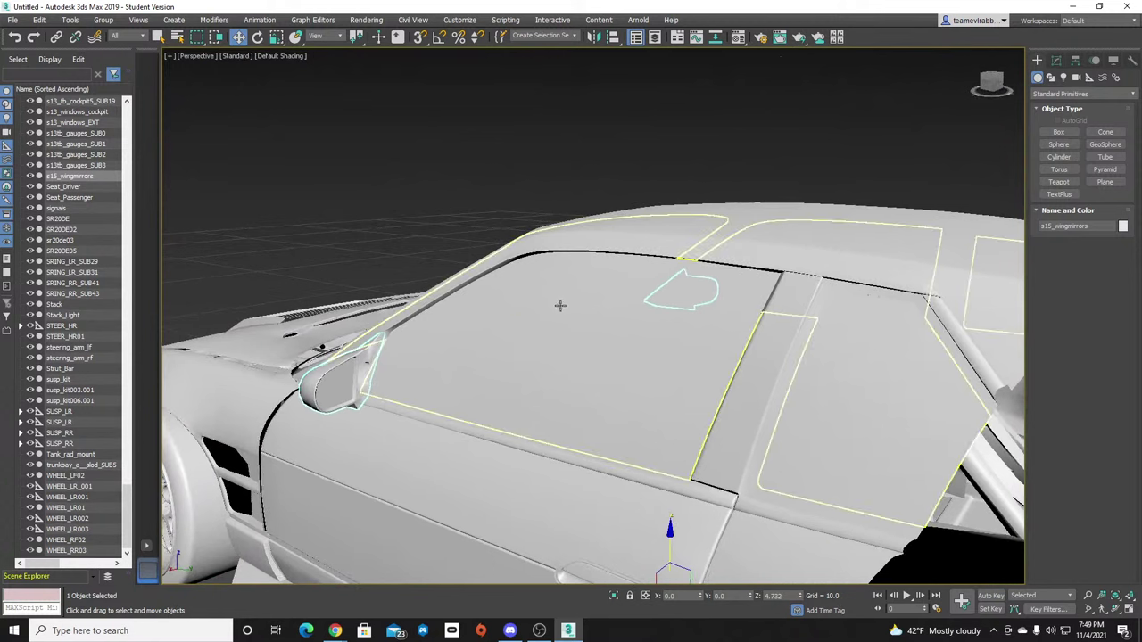
{"action": "left_click", "coordinate": [327, 392]}
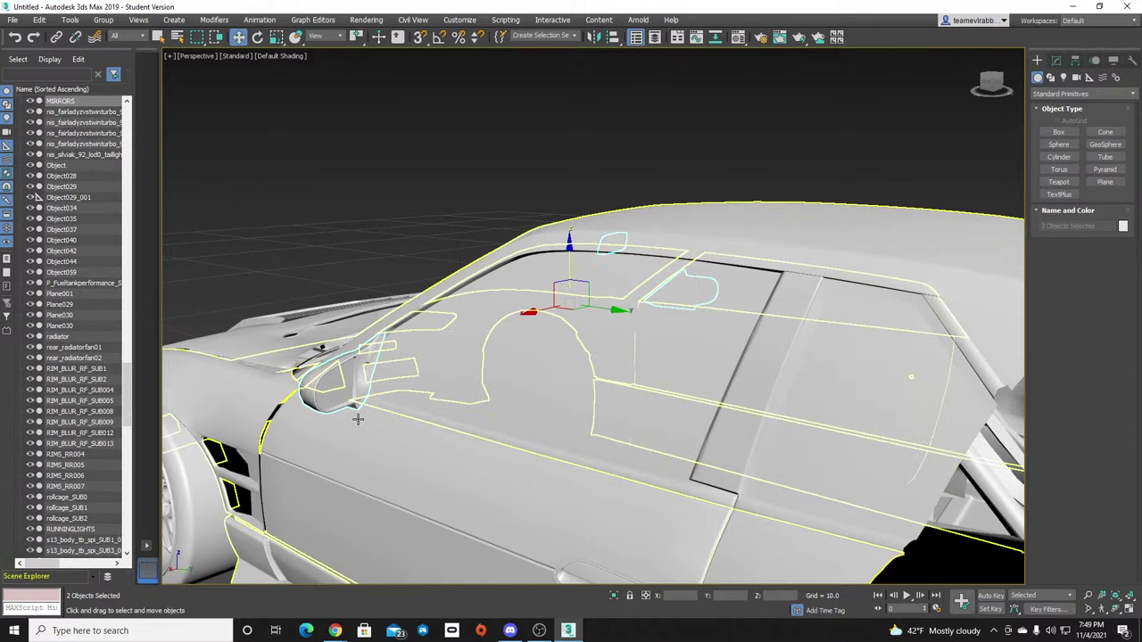
{"action": "scroll", "coordinate": [352, 408], "scroll_direction": "down", "scroll_amount": 5}
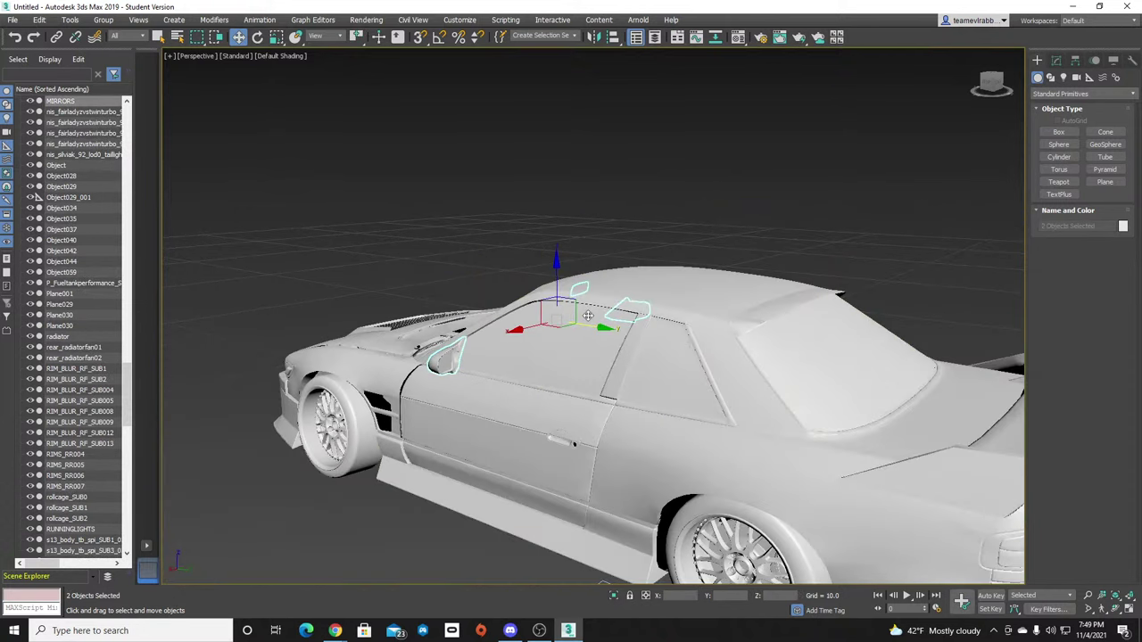
{"action": "left_click_drag", "start_coordinate": [564, 270], "coordinate": [564, 82]}
{"action": "left_click", "coordinate": [723, 225]}
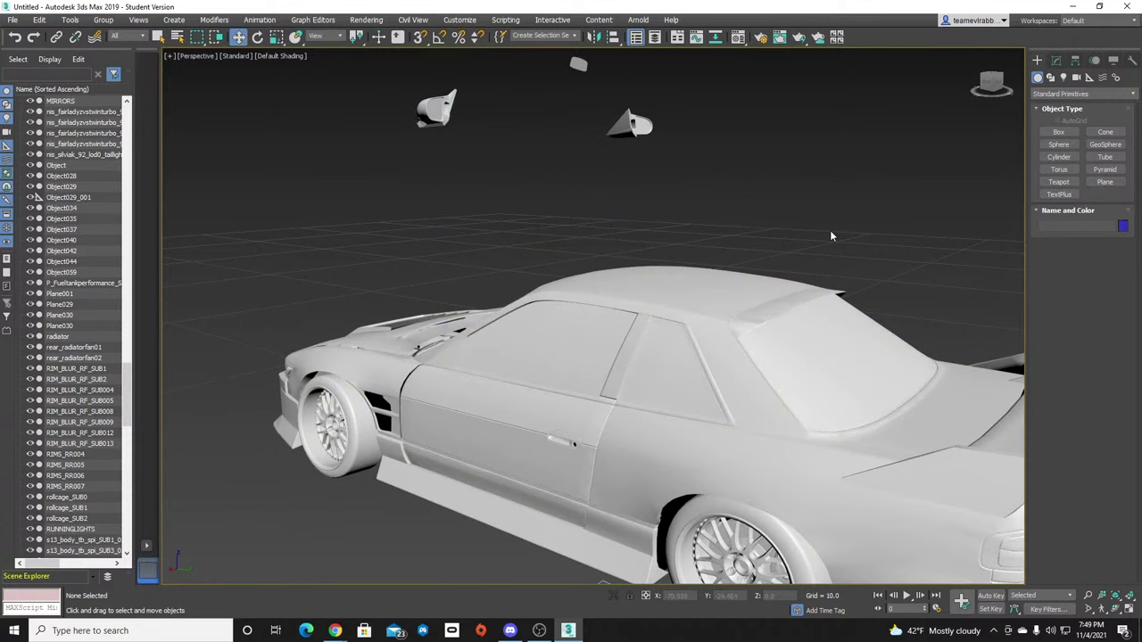
Delete all the remaining Silvia parts below the raised mirrors, keeping only the wing mirrors and mirror glass.
{"action": "left_click", "coordinate": [991, 86]}
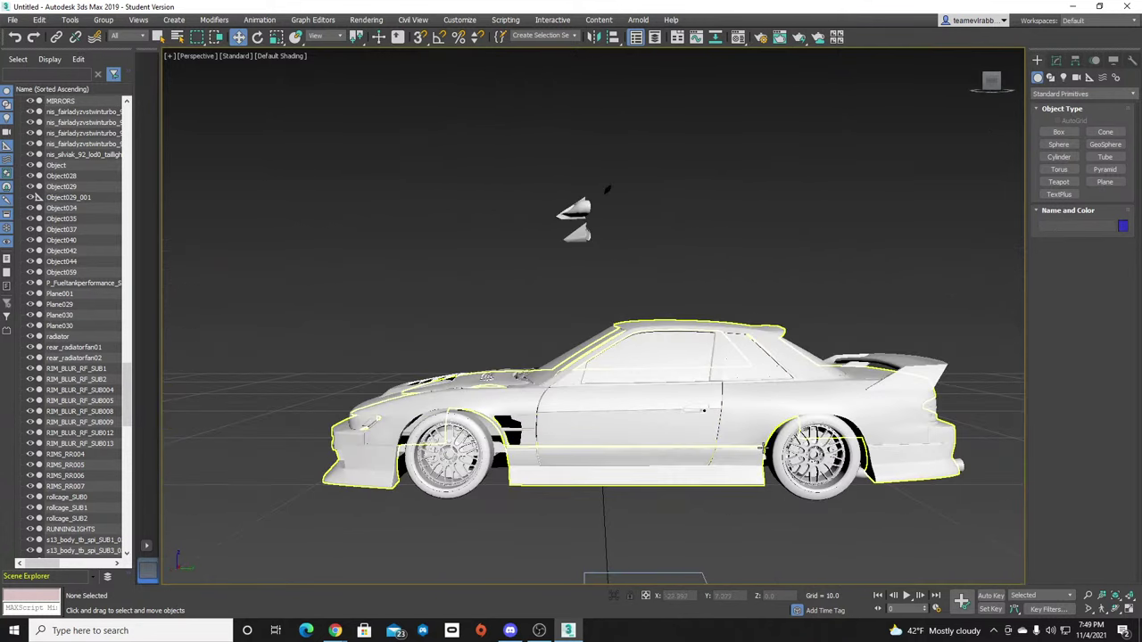
{"action": "middle_click_drag", "start_coordinate": [805, 452], "coordinate": [759, 446]}
{"action": "left_click_drag", "start_coordinate": [682, 421], "coordinate": [957, 539]}
{"action": "key", "text": "Delete"}
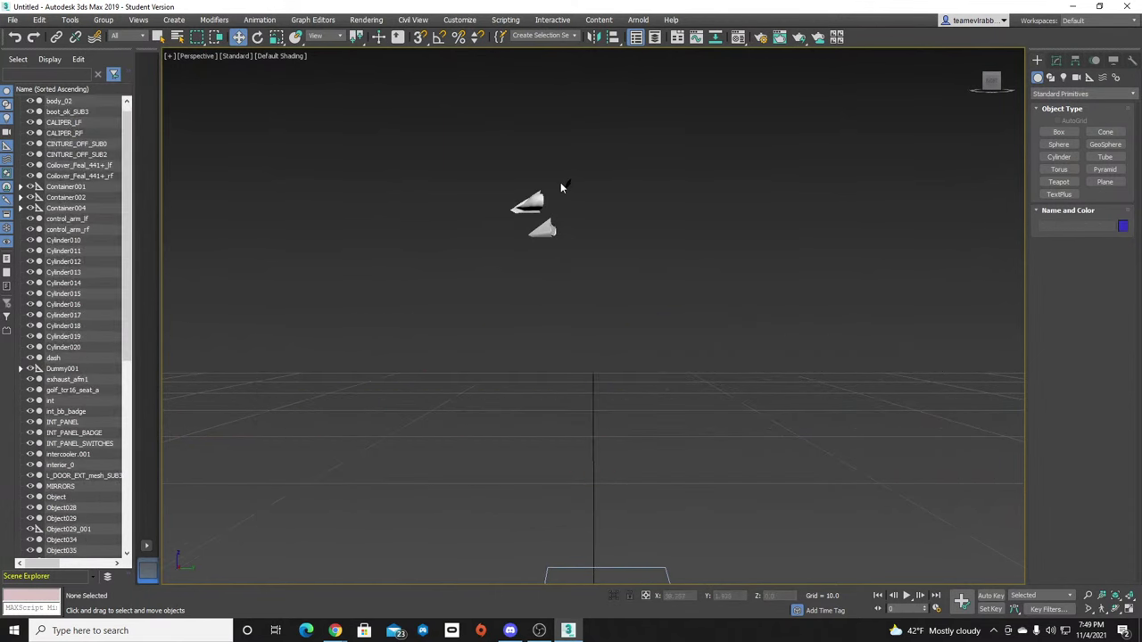
Delete the separate mirror-glass element floating apart from the two wing mirrors in the MIRRORS mesh.
{"action": "left_click", "coordinate": [559, 252]}
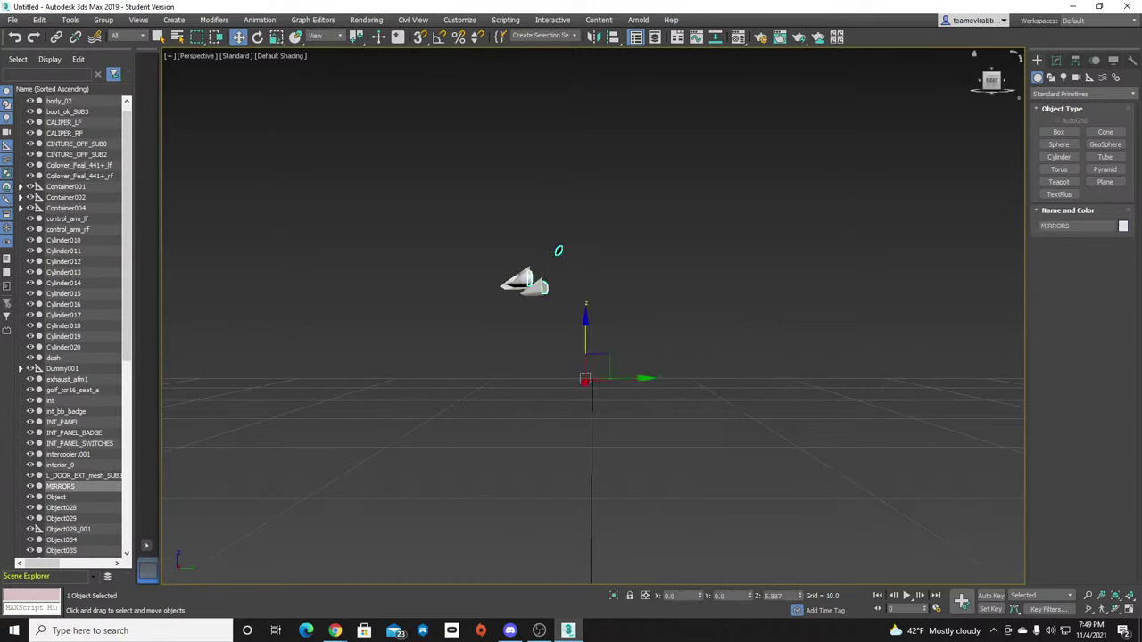
{"action": "left_click", "coordinate": [1056, 59]}
{"action": "left_click", "coordinate": [1039, 112]}
{"action": "left_click", "coordinate": [1061, 161]}
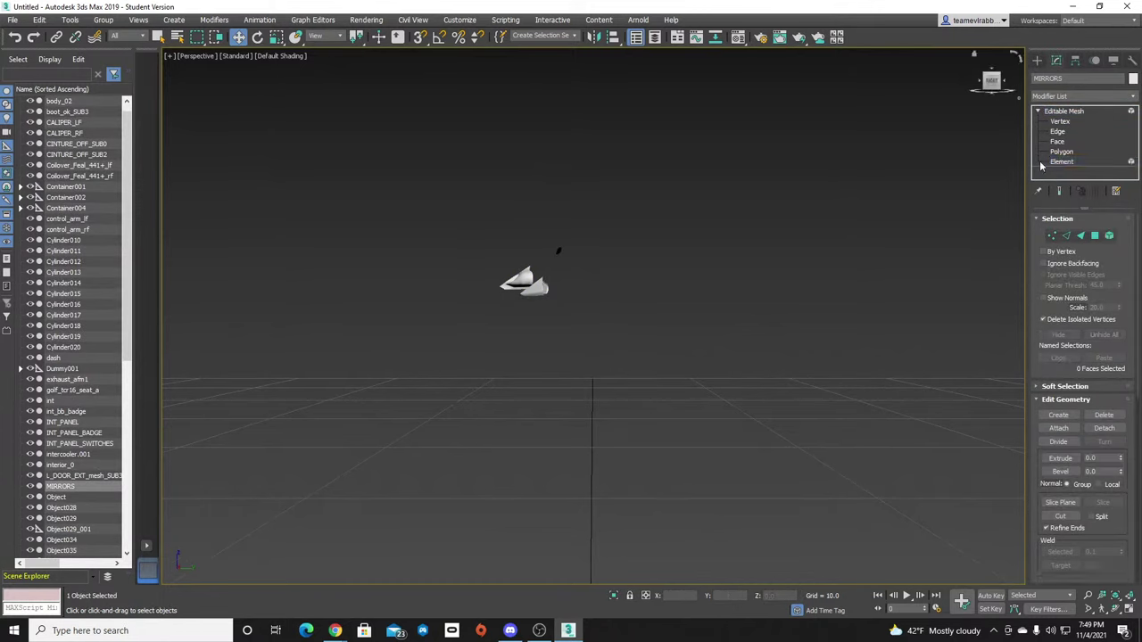
{"action": "left_click_drag", "start_coordinate": [591, 264], "coordinate": [593, 266]}
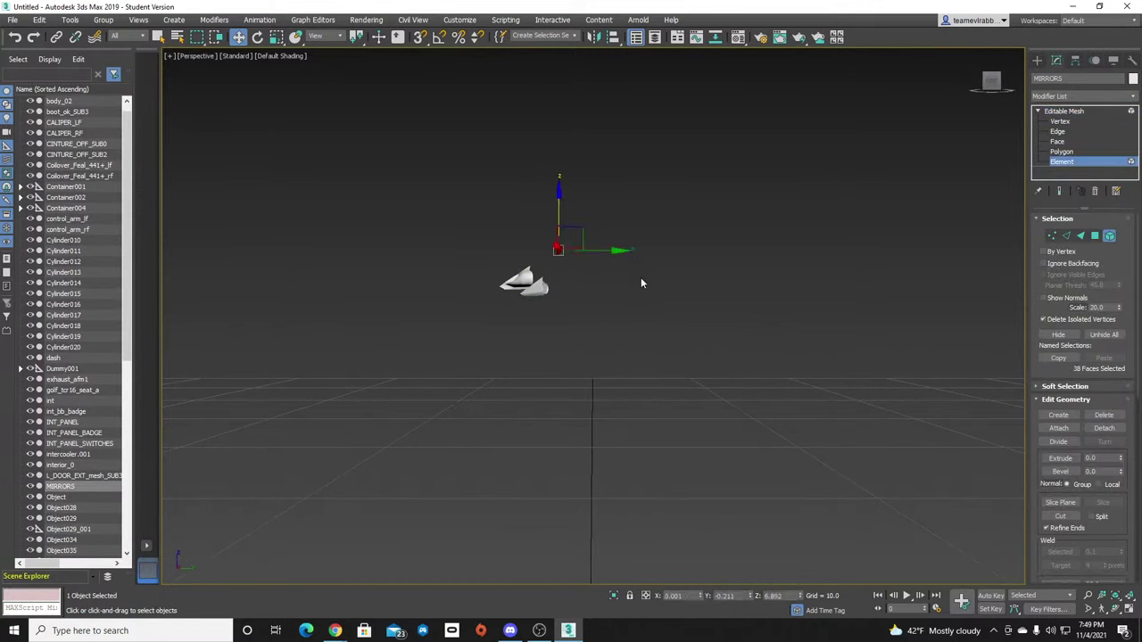
{"action": "left_click", "coordinate": [665, 206]}
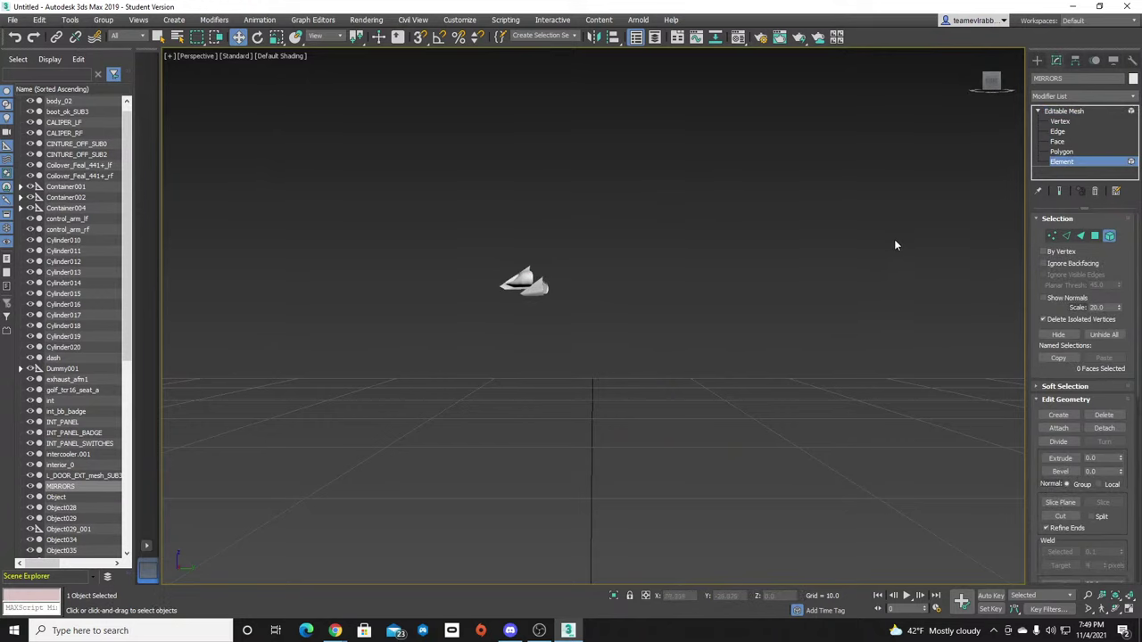
Delete the front shells of the Supra's original wing mirrors on both sides, including black_matt_05.
{"action": "left_click_drag", "start_coordinate": [991, 81], "coordinate": [962, 100]}
{"action": "middle_click_drag", "start_coordinate": [711, 438], "coordinate": [815, 218]}
{"action": "middle_click_drag", "start_coordinate": [684, 560], "coordinate": [713, 283]}
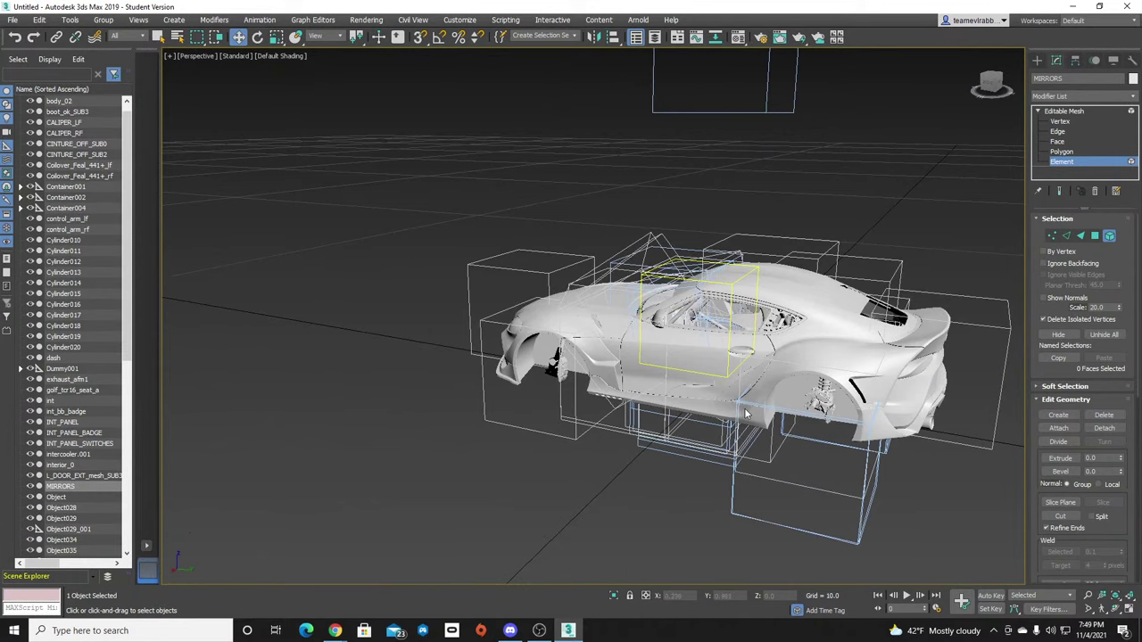
{"action": "scroll", "coordinate": [658, 337], "scroll_direction": "up", "scroll_amount": 5}
{"action": "scroll", "coordinate": [740, 216], "scroll_direction": "up", "scroll_amount": 5}
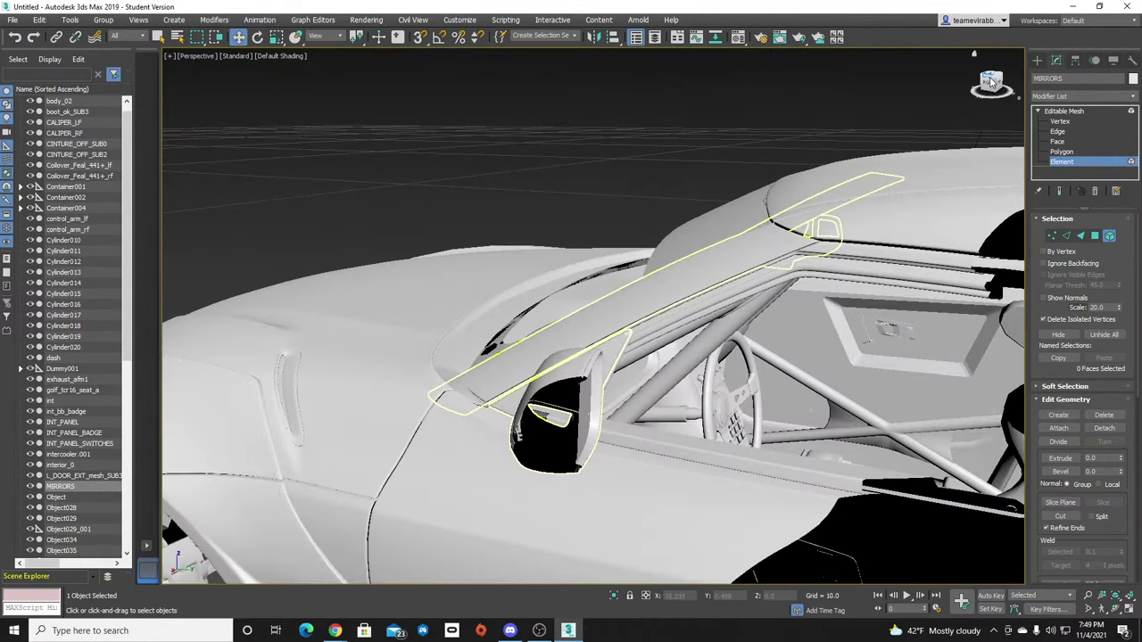
{"action": "left_click_drag", "start_coordinate": [991, 83], "coordinate": [1001, 87]}
{"action": "middle_click_drag", "start_coordinate": [678, 446], "coordinate": [678, 385], "text": "alt"}
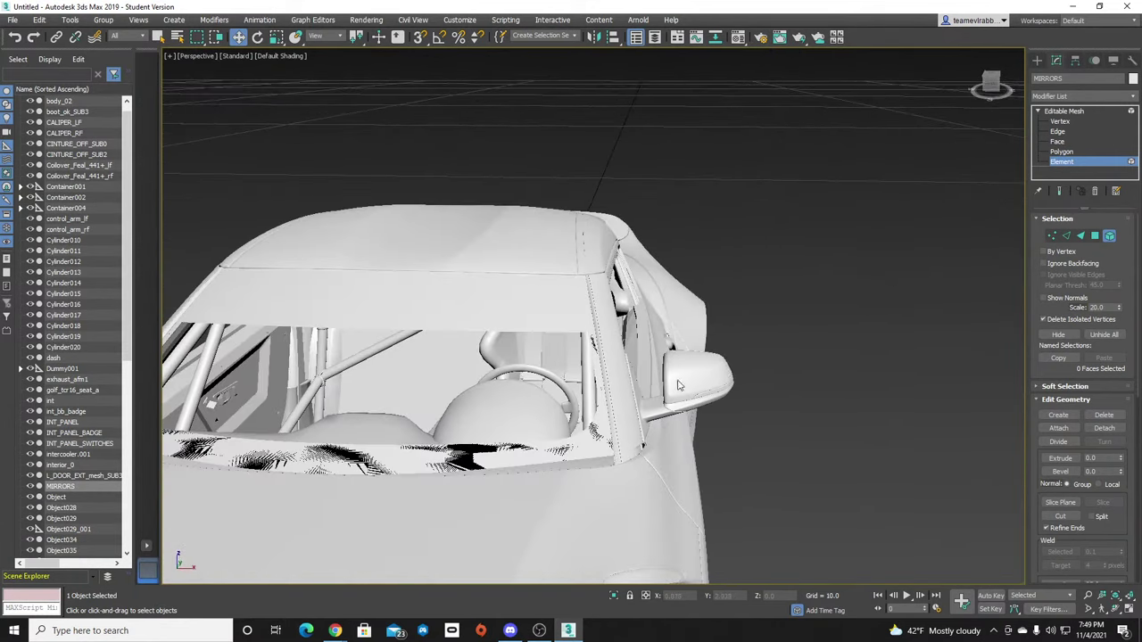
{"action": "left_click", "coordinate": [1035, 61]}
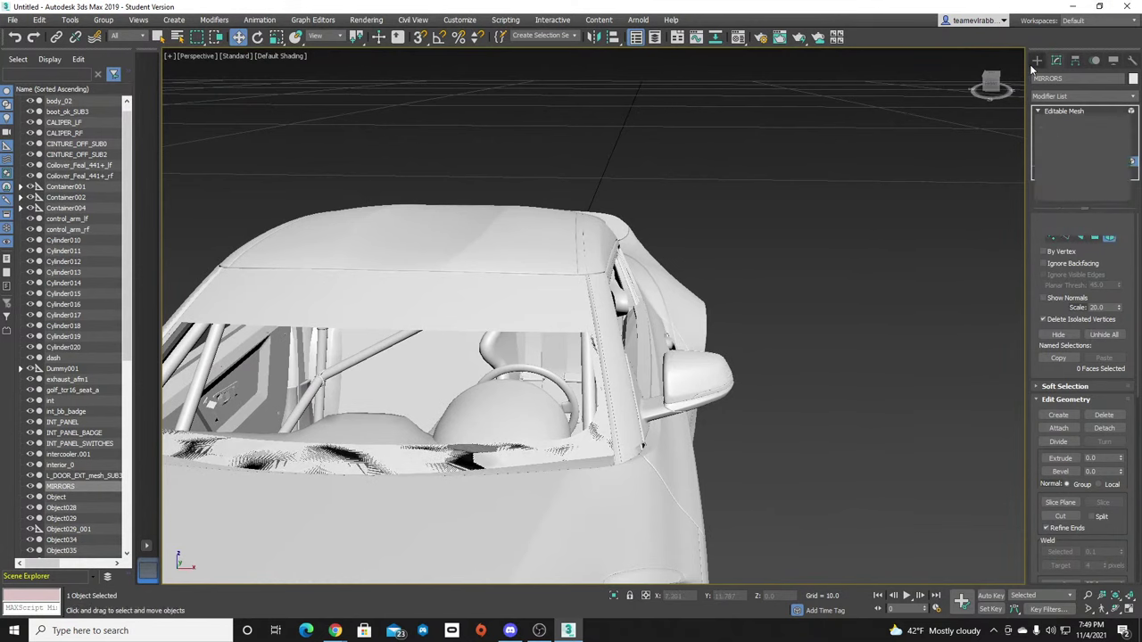
{"action": "left_click", "coordinate": [811, 339]}
{"action": "left_click", "coordinate": [683, 379]}
{"action": "scroll", "coordinate": [675, 364], "scroll_direction": "down", "scroll_amount": 3}
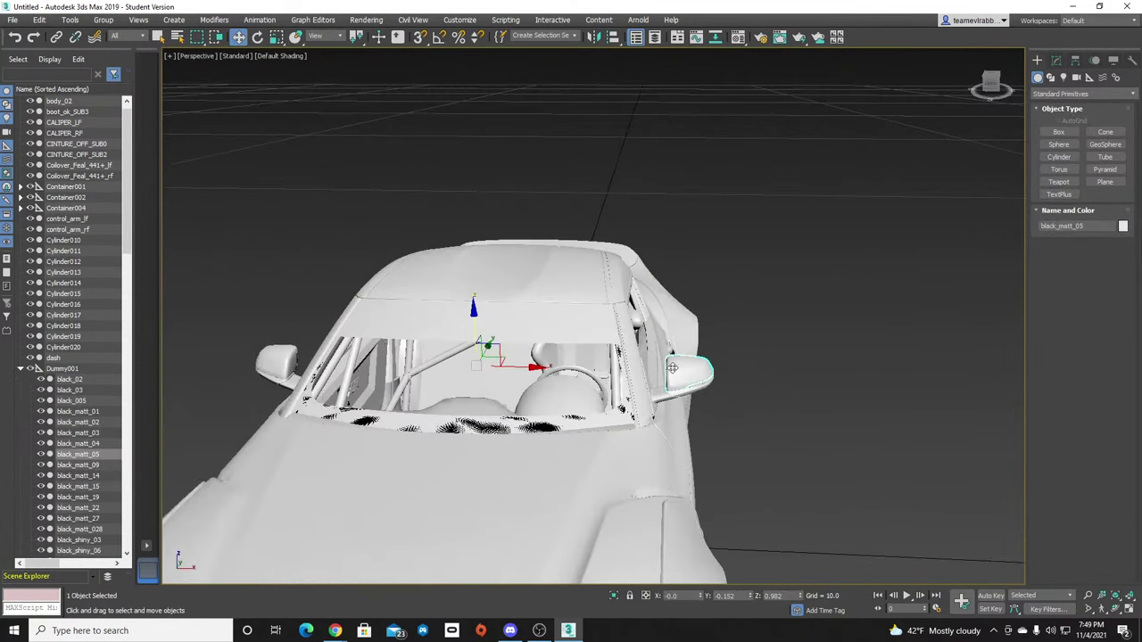
{"action": "key", "text": "Delete"}
{"action": "left_click", "coordinate": [279, 360]}
{"action": "key", "text": "Delete"}
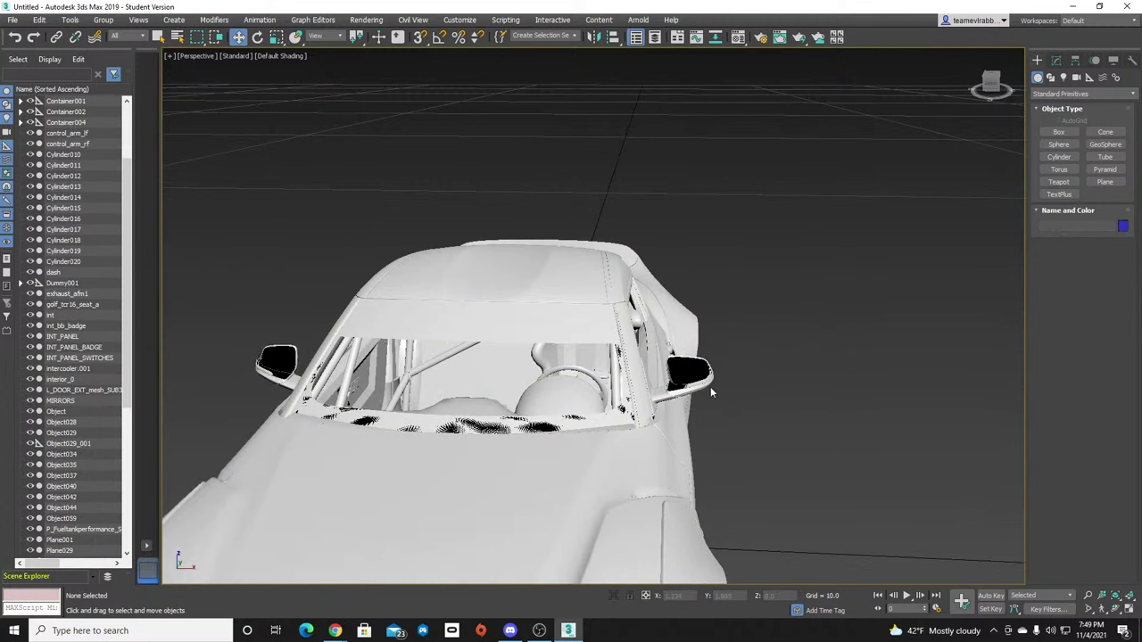
Delete the pieces inside both Supra mirror frames, including the R_DOOR_EXT mesh part, and the glass_02 strips.
{"action": "left_click", "coordinate": [687, 369]}
{"action": "key", "text": "Delete"}
{"action": "left_click", "coordinate": [280, 356]}
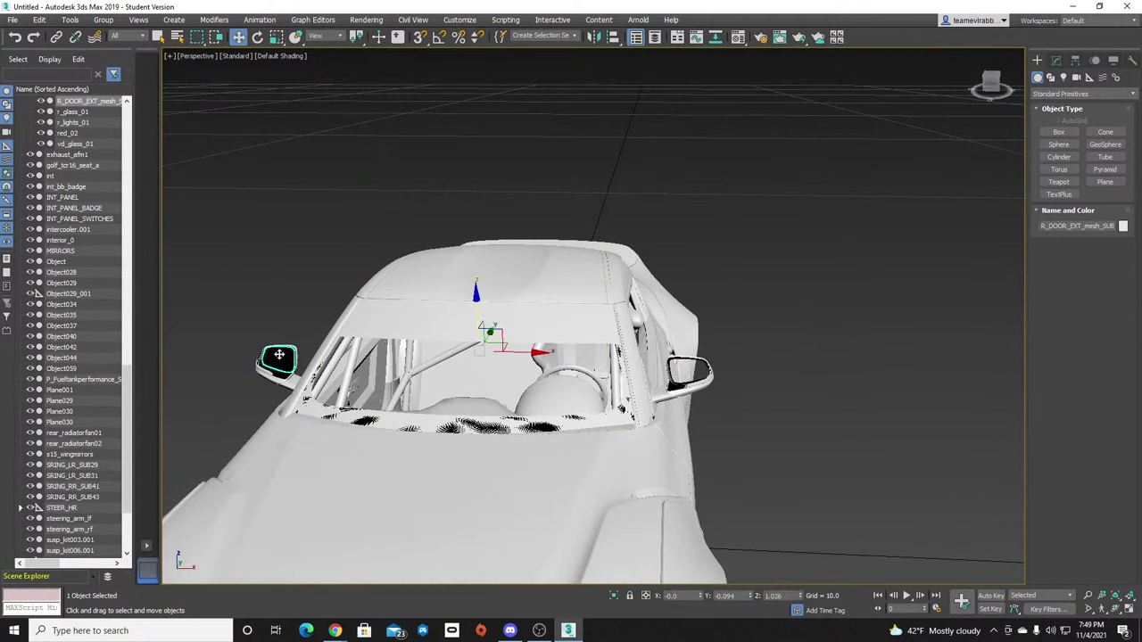
{"action": "key", "text": "Delete"}
{"action": "left_click", "coordinate": [708, 379]}
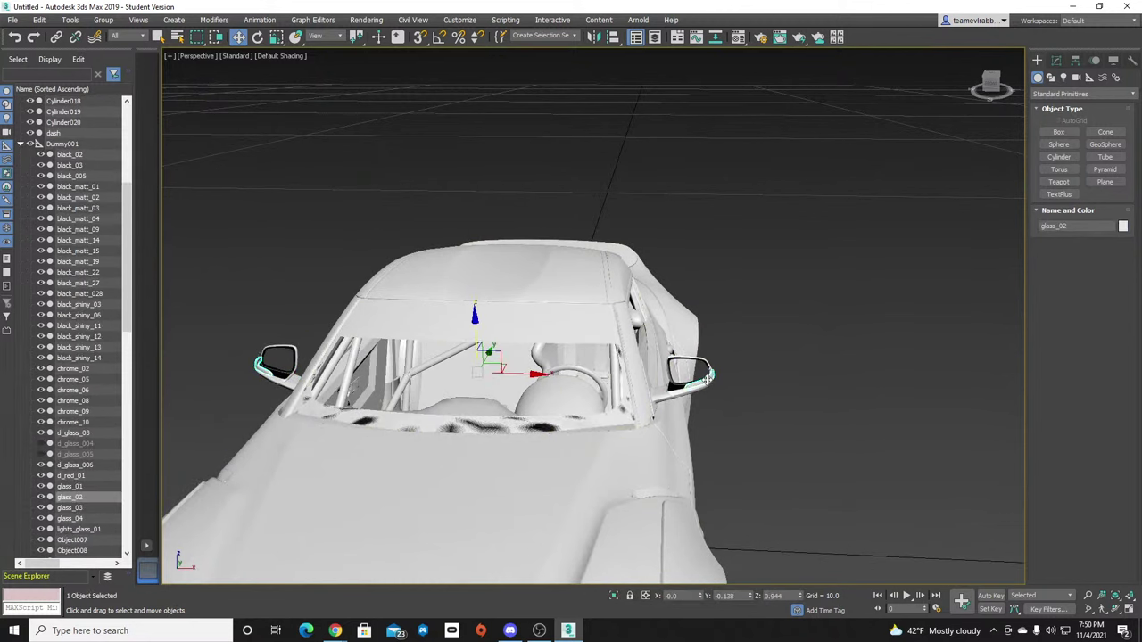
{"action": "key", "text": "ctrl+d"}
{"action": "scroll", "coordinate": [707, 379], "scroll_direction": "down", "scroll_amount": 5}
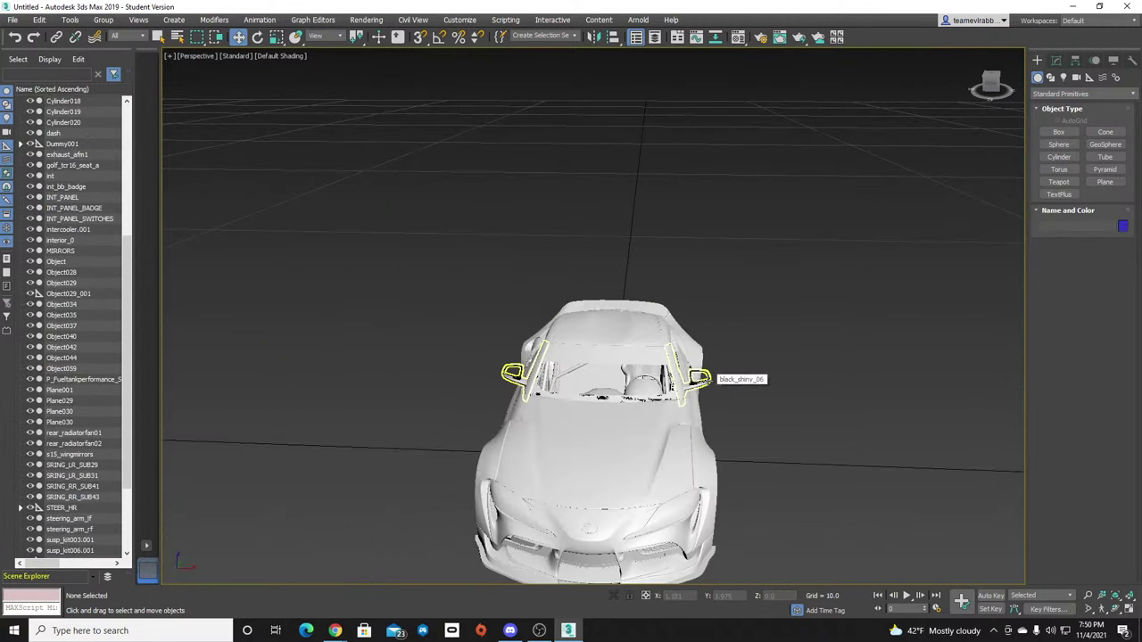
{"action": "scroll", "coordinate": [701, 377], "scroll_direction": "up", "scroll_amount": 5}
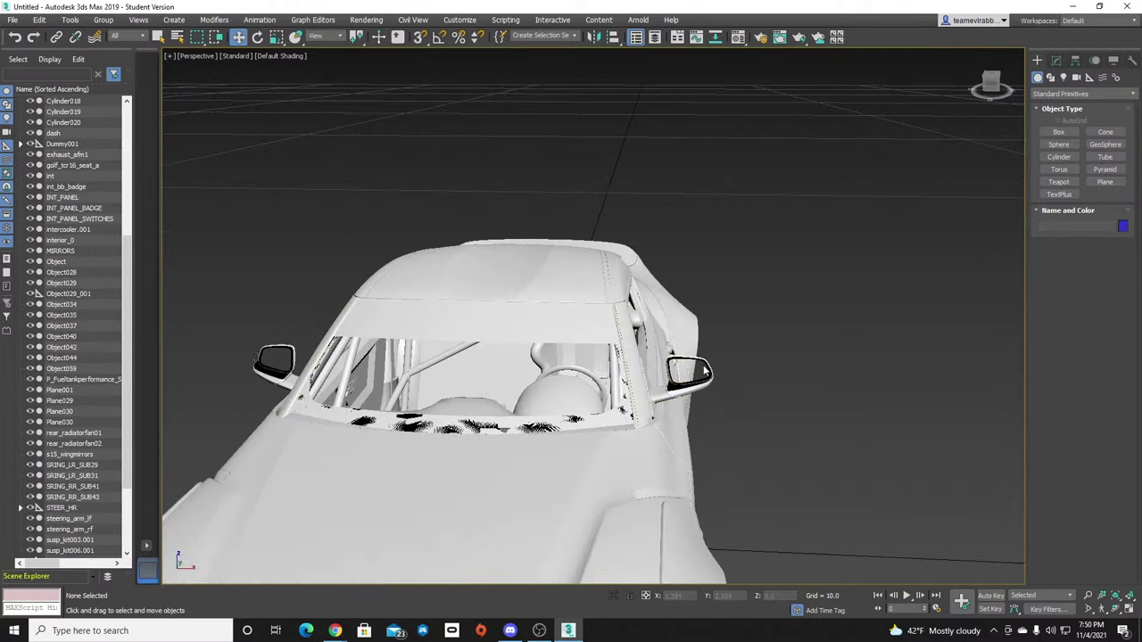
Isolate the black_shiny_06 object containing the mirror frames and pillar trims, and enter its Element sub-object level.
{"action": "left_click", "coordinate": [257, 360]}
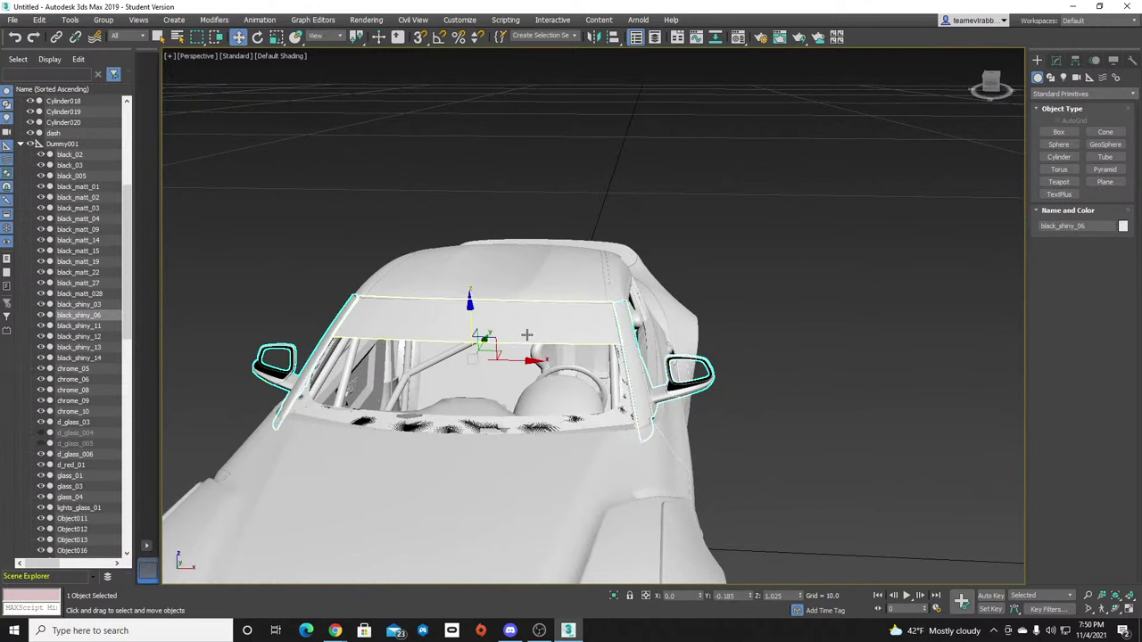
{"action": "left_click", "coordinate": [614, 595]}
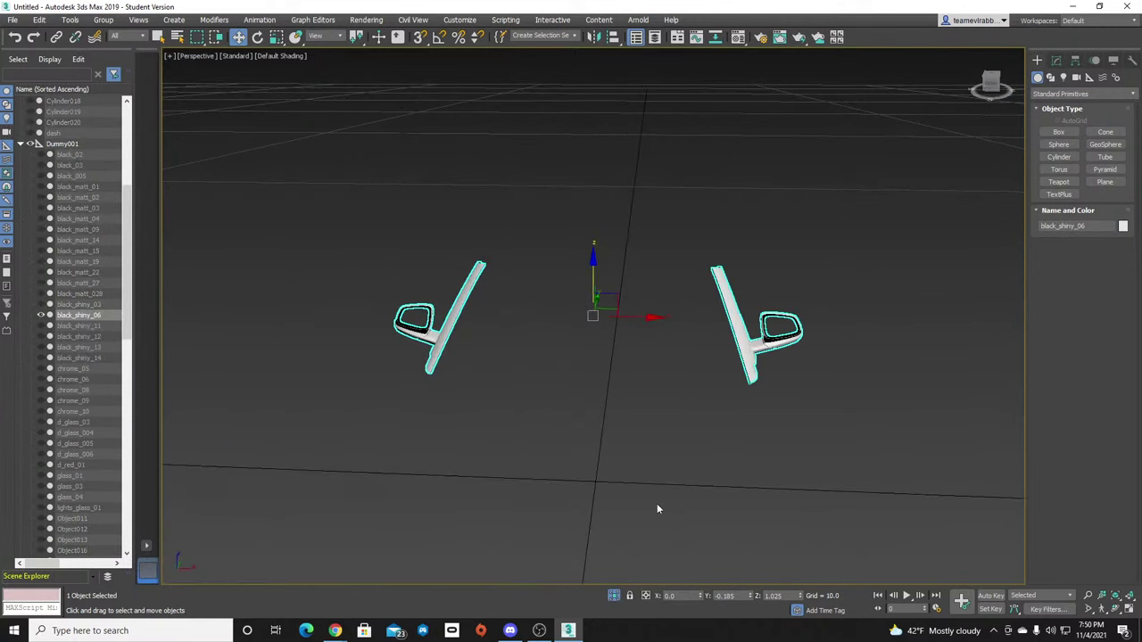
{"action": "left_click_drag", "start_coordinate": [996, 86], "coordinate": [994, 56]}
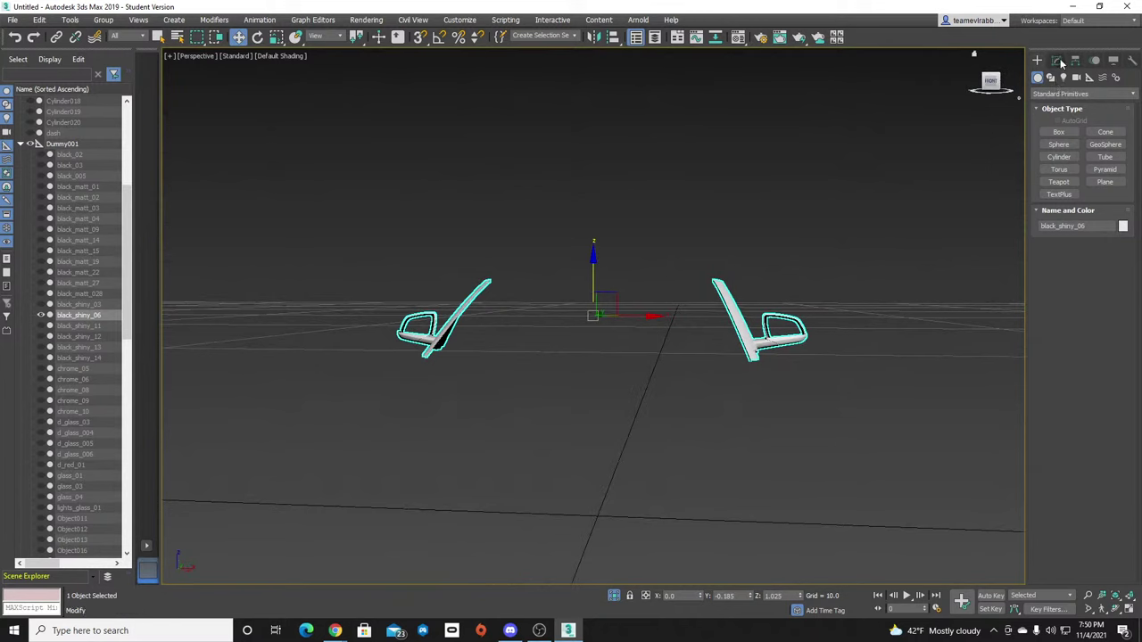
{"action": "left_click", "coordinate": [1058, 60]}
{"action": "left_click", "coordinate": [1061, 162]}
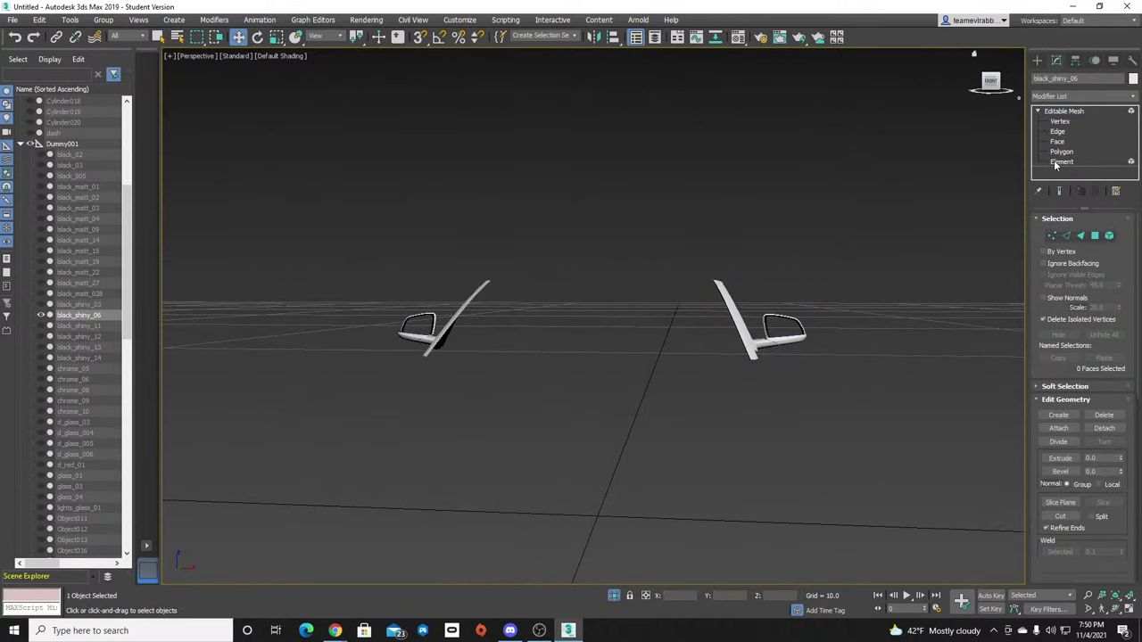
{"action": "middle_click_drag", "start_coordinate": [831, 318], "coordinate": [662, 347]}
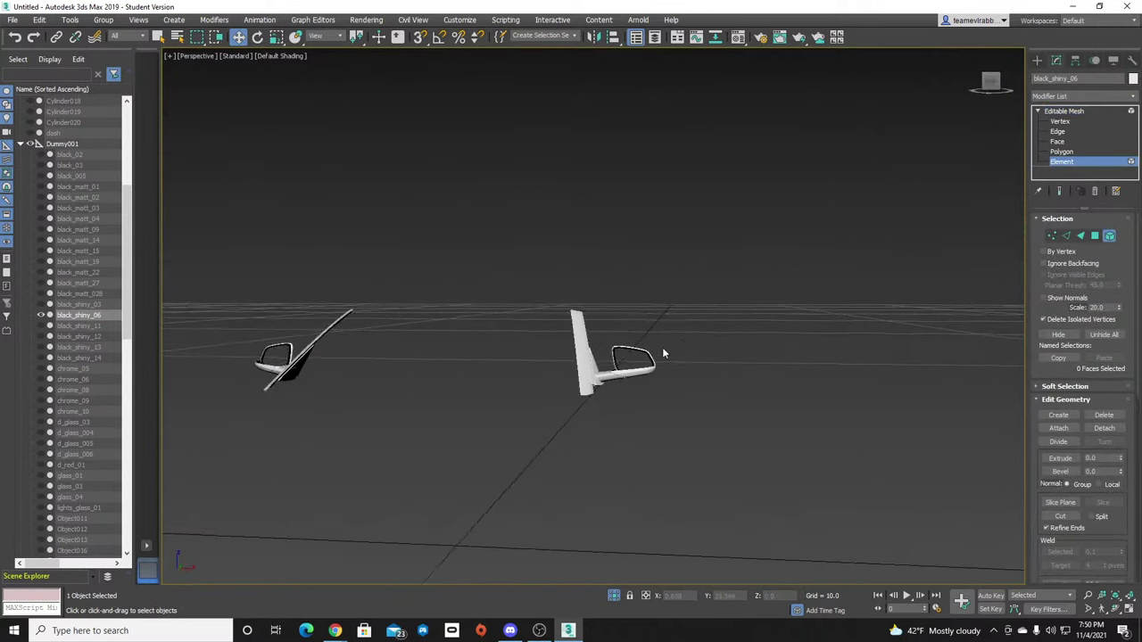
{"action": "scroll", "coordinate": [662, 347], "scroll_direction": "up", "scroll_amount": 4}
{"action": "left_click_drag", "start_coordinate": [712, 506], "coordinate": [714, 503]}
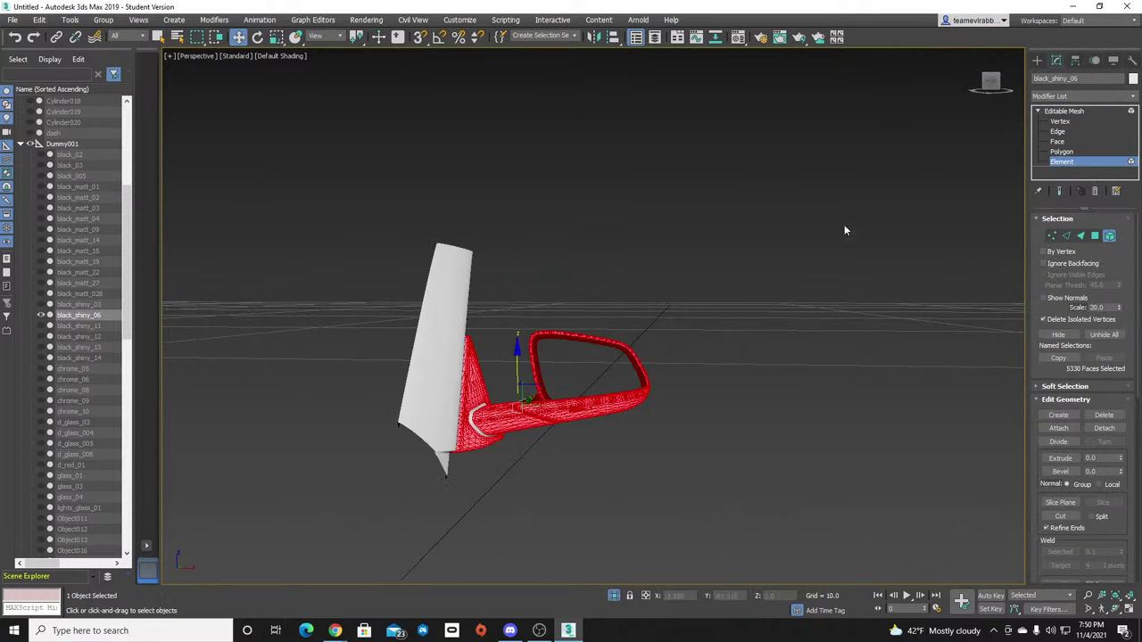
{"action": "left_click_drag", "start_coordinate": [992, 82], "coordinate": [1001, 114]}
{"action": "left_click", "coordinate": [811, 461]}
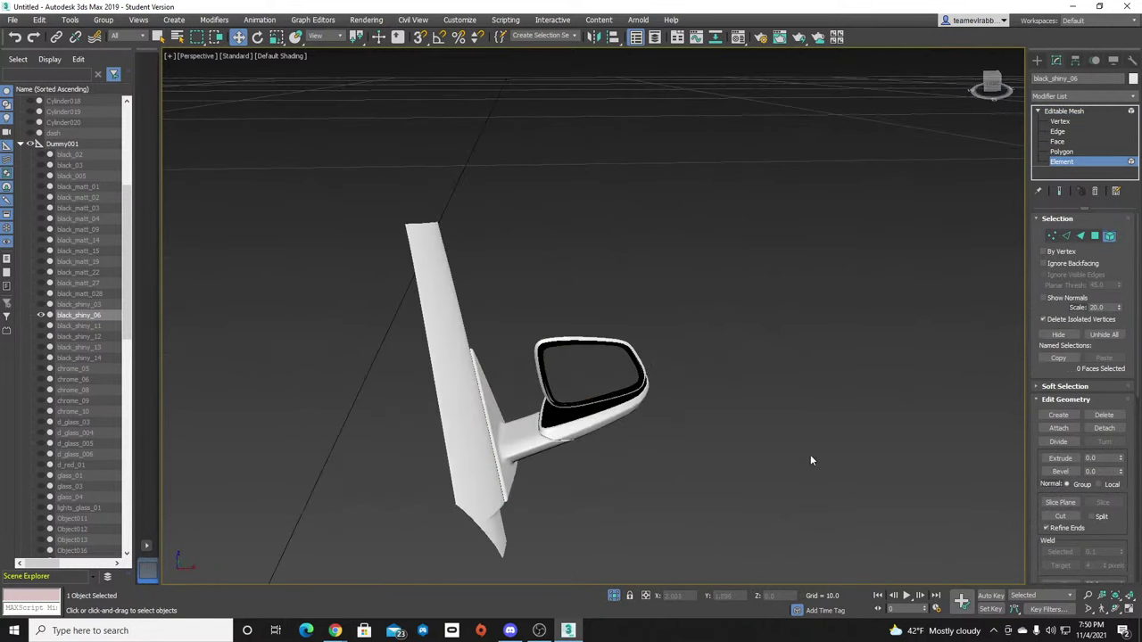
{"action": "left_click", "coordinate": [473, 393]}
{"action": "left_click", "coordinate": [687, 407]}
Delete the vertices of one mirror's frame and outer arm, keeping the triangular base and pillar trim.
{"action": "left_click_drag", "start_coordinate": [993, 86], "coordinate": [1009, 89]}
{"action": "left_click", "coordinate": [1060, 122]}
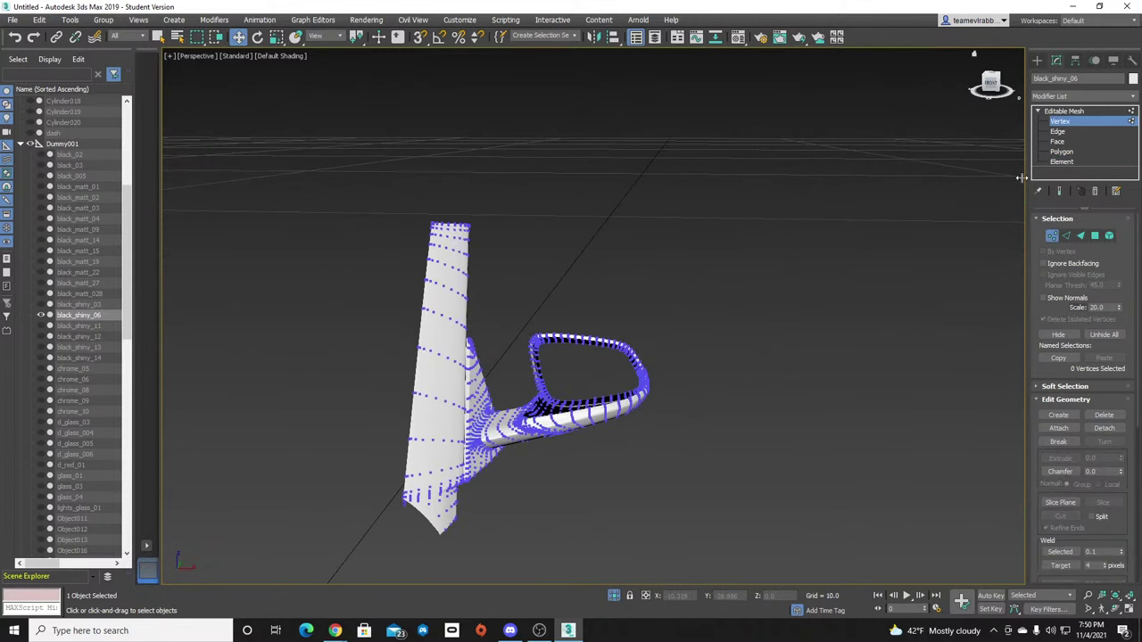
{"action": "left_click_drag", "start_coordinate": [702, 469], "coordinate": [726, 499]}
{"action": "key", "text": "Delete"}
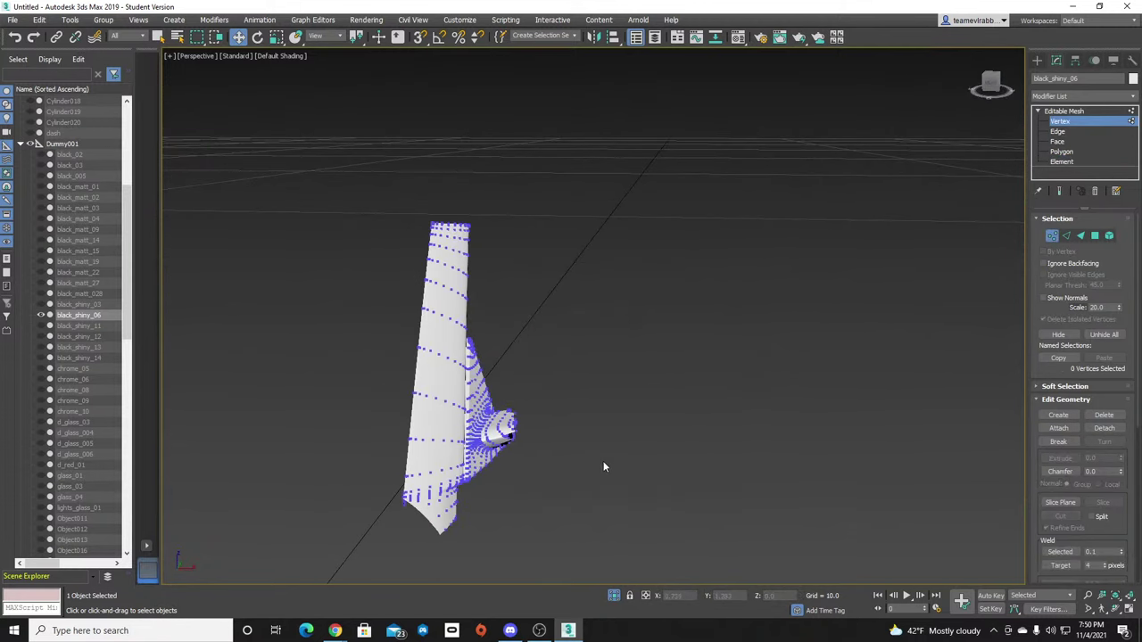
Delete the outer ring of vertices on the arm stub protruding from the triangular mirror base.
{"action": "left_click_drag", "start_coordinate": [978, 111], "coordinate": [970, 166]}
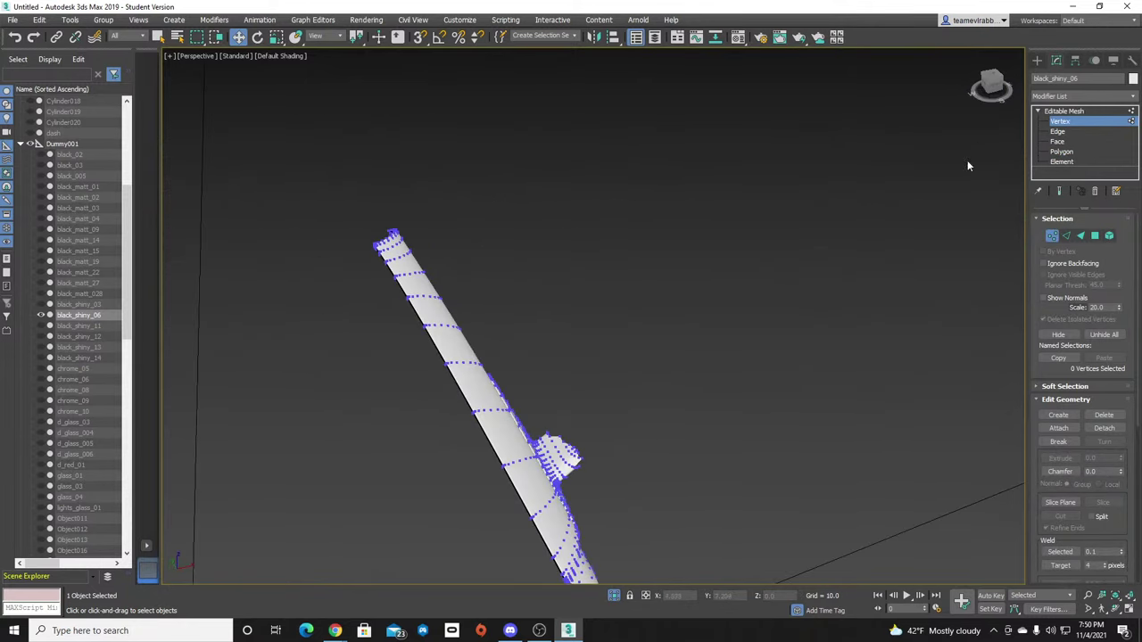
{"action": "left_click", "coordinate": [1062, 162]}
{"action": "left_click", "coordinate": [565, 453]}
{"action": "left_click_drag", "start_coordinate": [980, 97], "coordinate": [992, 44]}
{"action": "middle_click_drag", "start_coordinate": [660, 323], "coordinate": [705, 329], "text": "alt"}
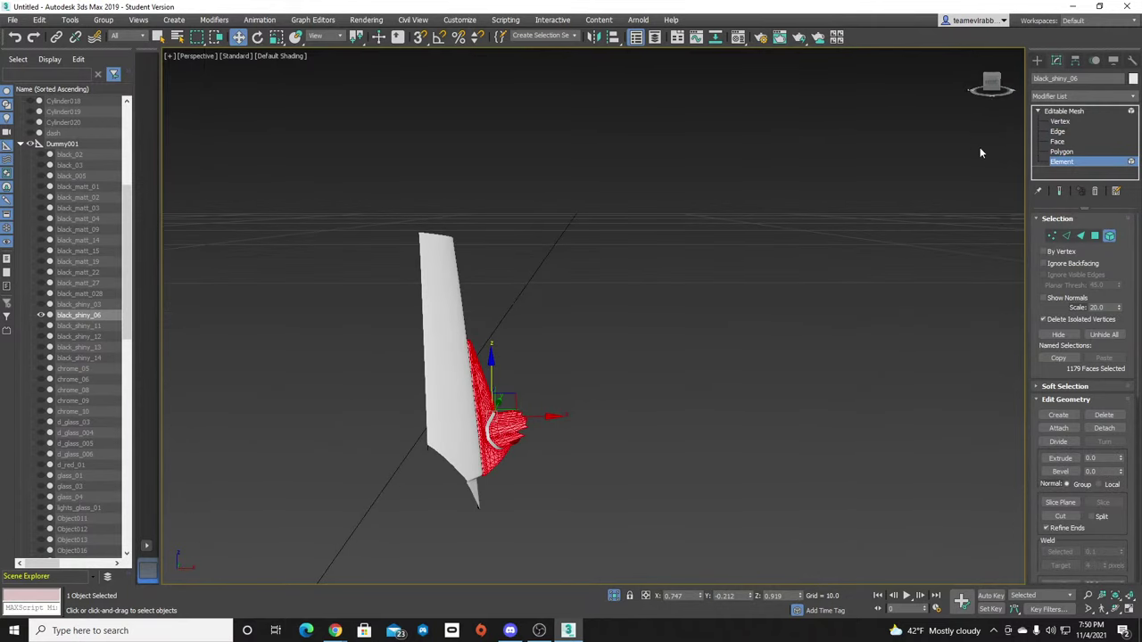
{"action": "left_click", "coordinate": [1060, 122]}
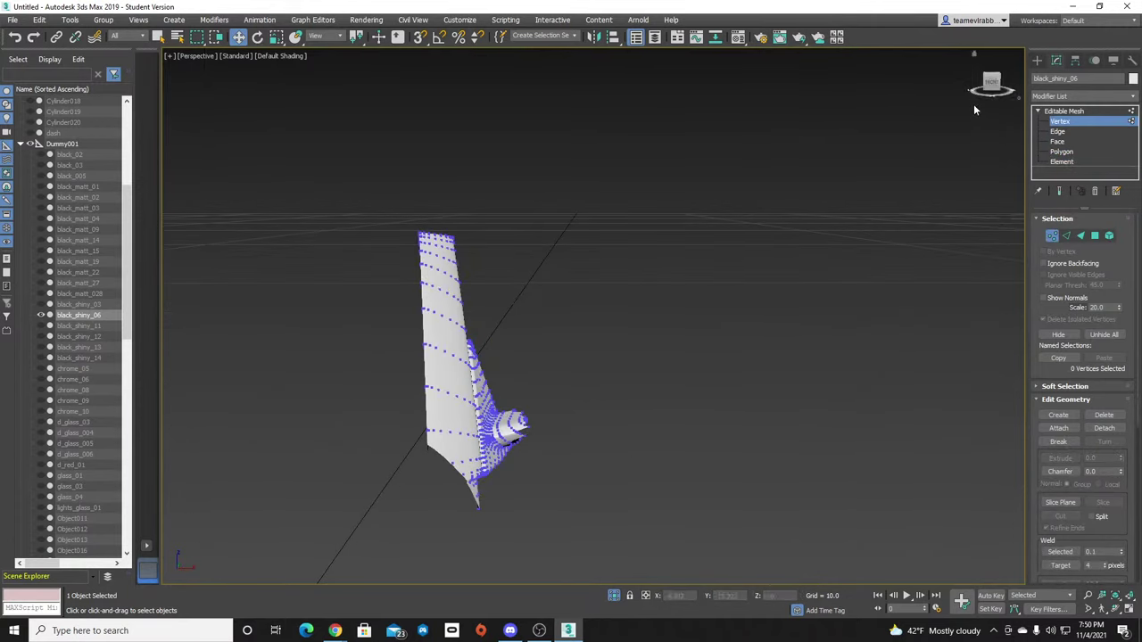
{"action": "left_click_drag", "start_coordinate": [999, 88], "coordinate": [996, 86]}
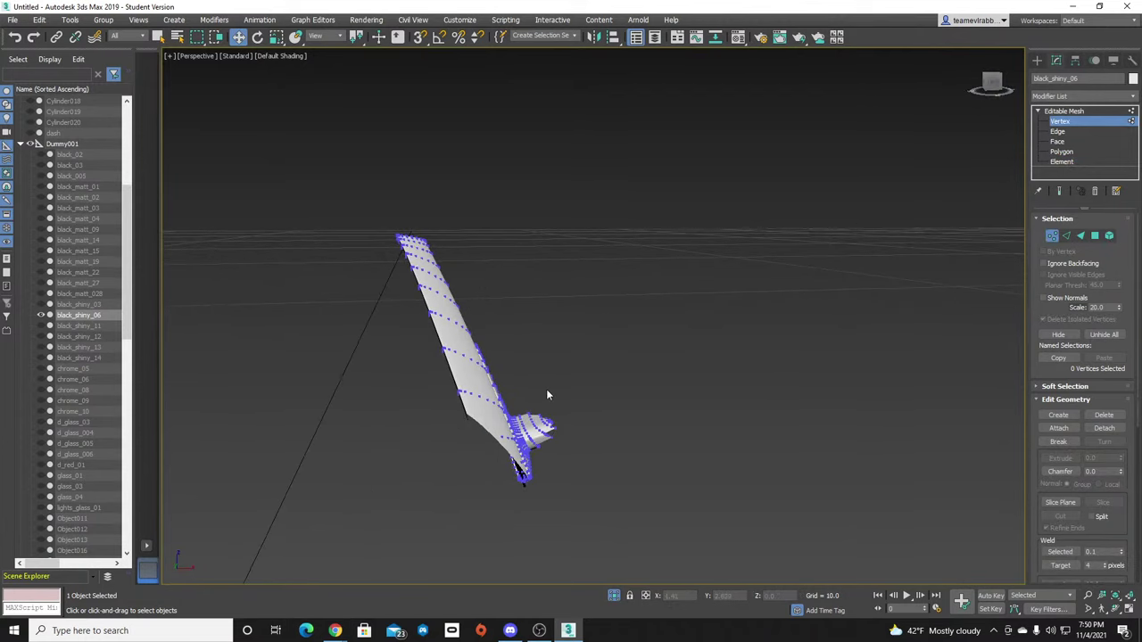
{"action": "left_click_drag", "start_coordinate": [578, 468], "coordinate": [578, 466]}
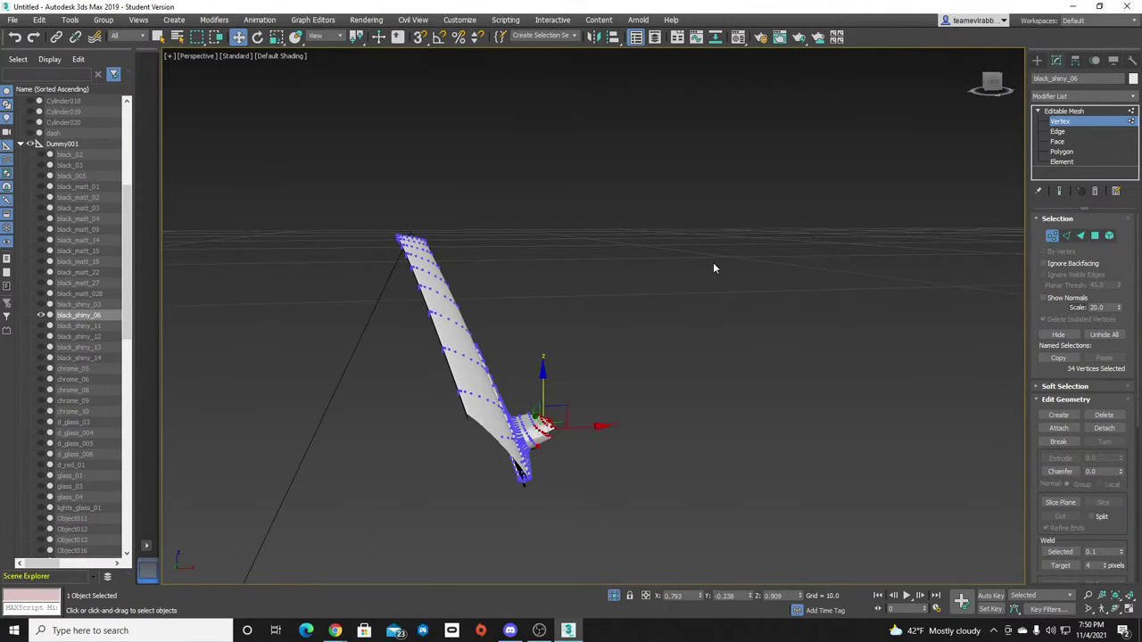
{"action": "key", "text": "Delete"}
Delete the leftover vertices at the tip of the same arm stub, selecting them from the rear side.
{"action": "middle_click_drag", "start_coordinate": [616, 375], "coordinate": [585, 387], "text": "alt"}
{"action": "left_click_drag", "start_coordinate": [992, 84], "coordinate": [910, 109]}
{"action": "middle_click_drag", "start_coordinate": [732, 331], "coordinate": [803, 334], "text": "alt"}
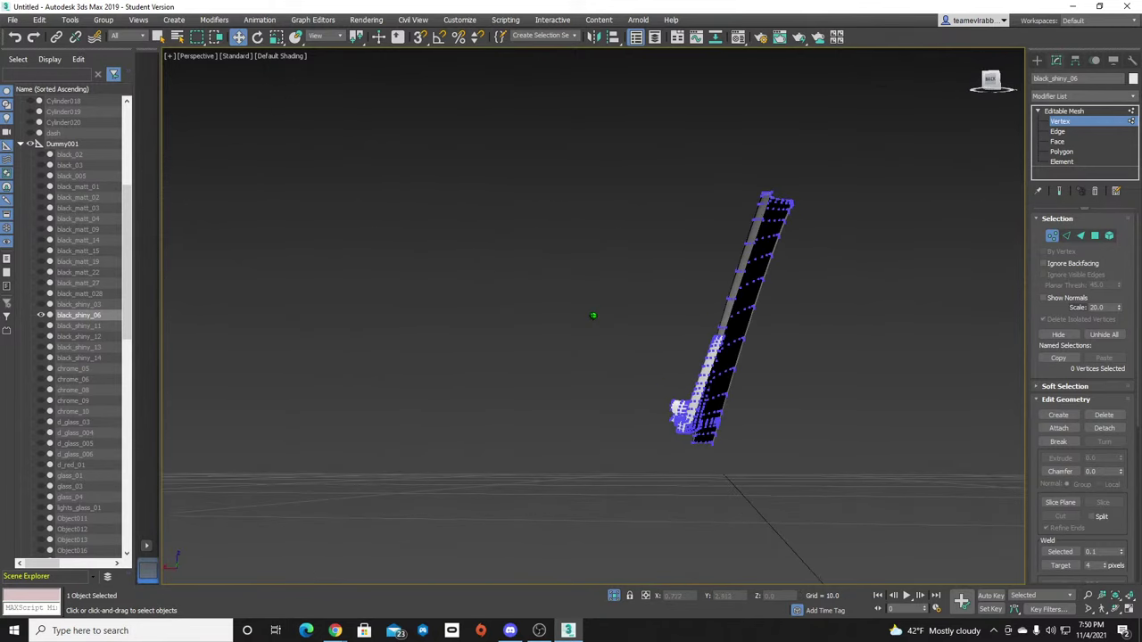
{"action": "left_click_drag", "start_coordinate": [672, 420], "coordinate": [675, 415]}
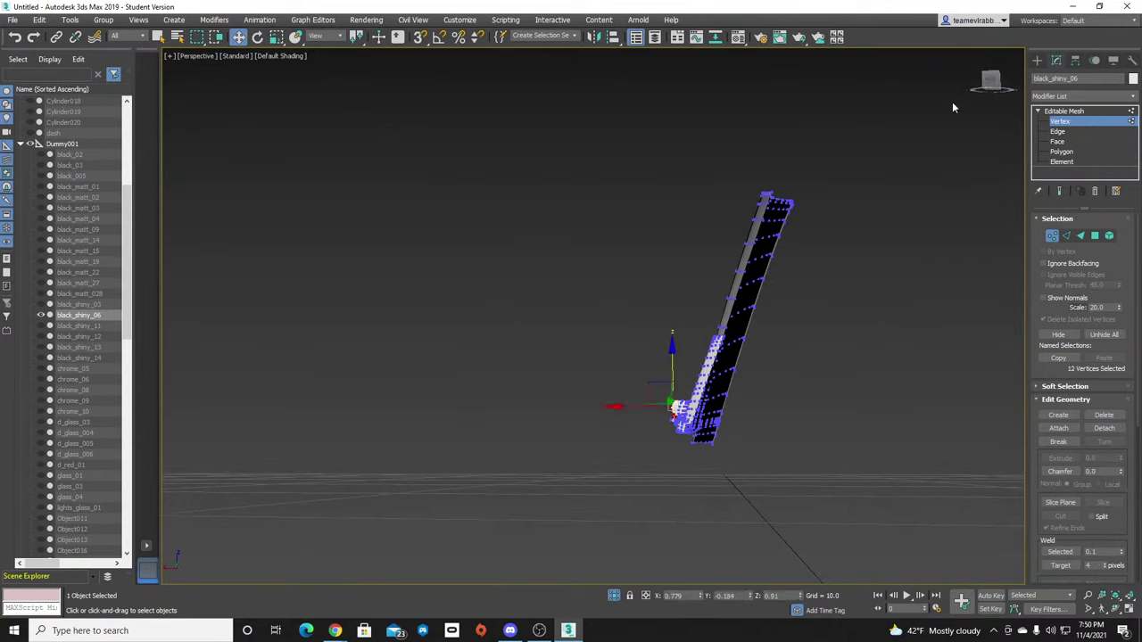
{"action": "left_click_drag", "start_coordinate": [990, 81], "coordinate": [1000, 98]}
{"action": "left_click", "coordinate": [755, 309]}
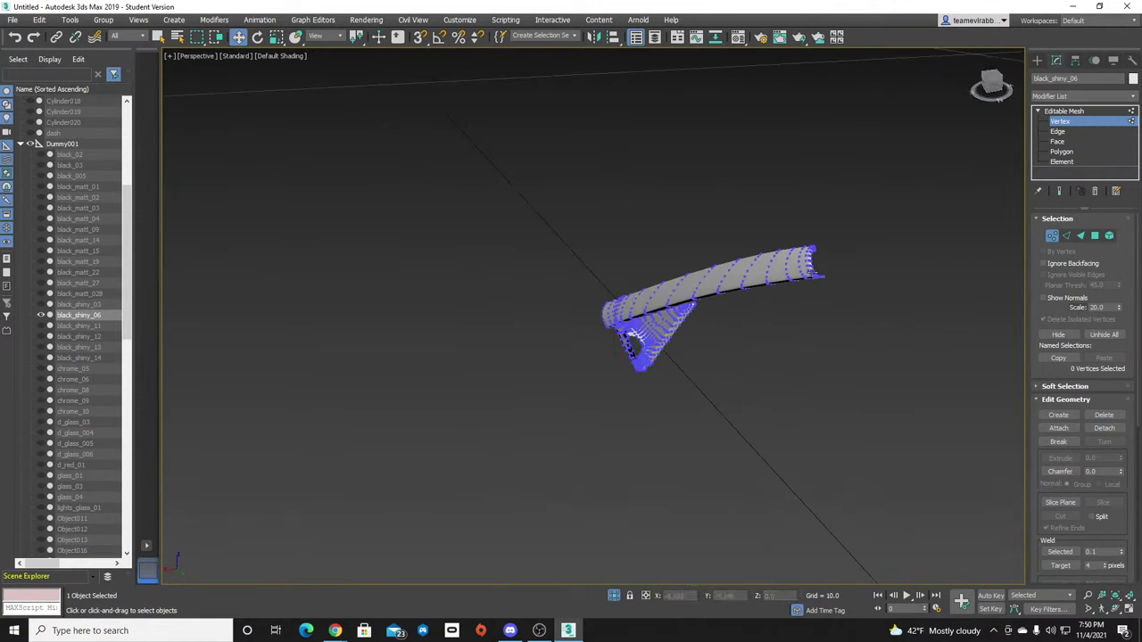
Delete the frame and arm vertices of the opposite mirror, including its remaining stub, keeping the base and pillar trim.
{"action": "middle_click_drag", "start_coordinate": [969, 249], "coordinate": [581, 222], "text": "alt"}
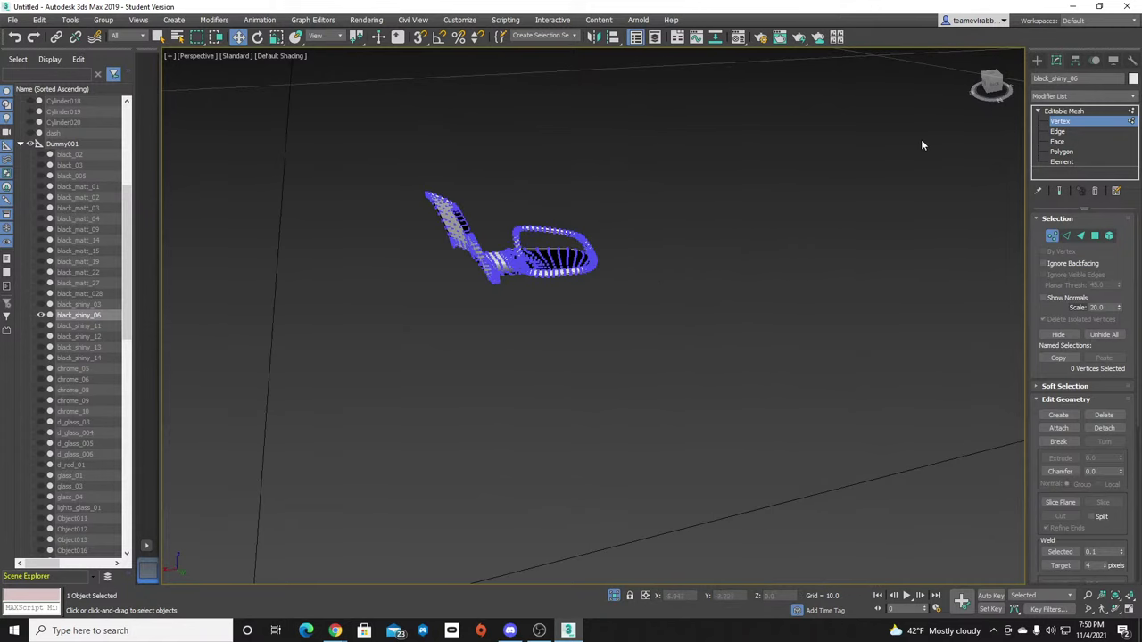
{"action": "middle_click_drag", "start_coordinate": [930, 103], "coordinate": [540, 294], "text": "alt"}
{"action": "left_click_drag", "start_coordinate": [535, 282], "coordinate": [697, 469]}
{"action": "key", "text": "Delete"}
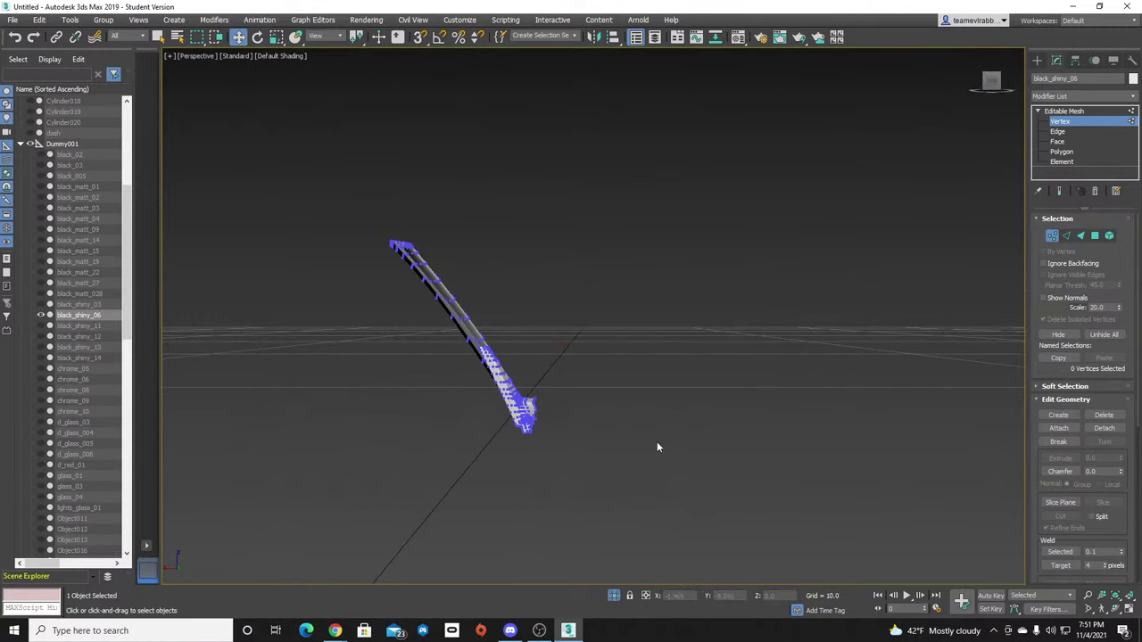
{"action": "left_click", "coordinate": [540, 412]}
{"action": "left_click", "coordinate": [765, 236]}
Leave vertex editing of black_shiny_06 and end the isolation to show the whole Supra again.
{"action": "left_click_drag", "start_coordinate": [994, 85], "coordinate": [1035, 49]}
{"action": "scroll", "coordinate": [820, 321], "scroll_direction": "down", "scroll_amount": 4}
{"action": "left_click", "coordinate": [1037, 61]}
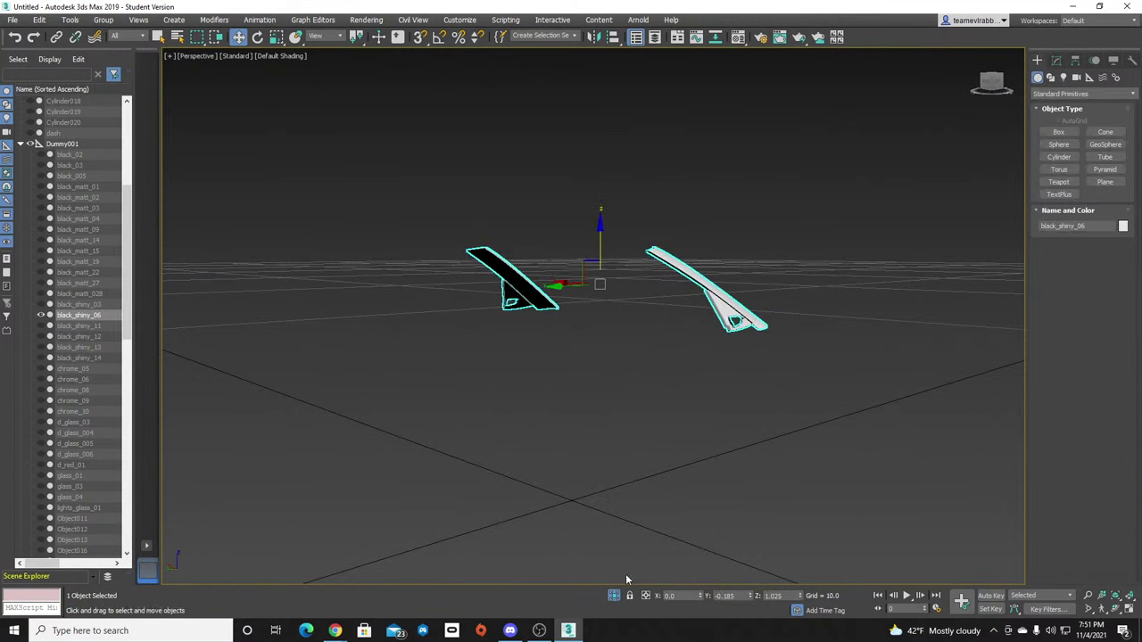
{"action": "left_click", "coordinate": [614, 596]}
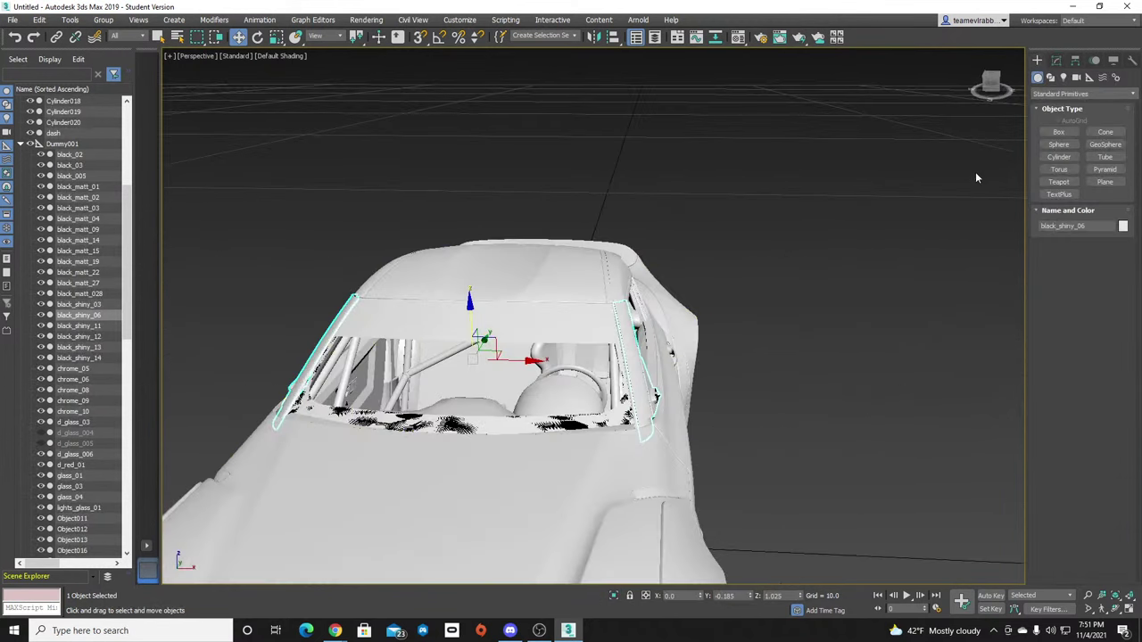
Select both salvaged mirror objects, MIRRORS and s15_wingmirrors, floating above the Supra and lower them to side-window height.
{"action": "left_click", "coordinate": [975, 178]}
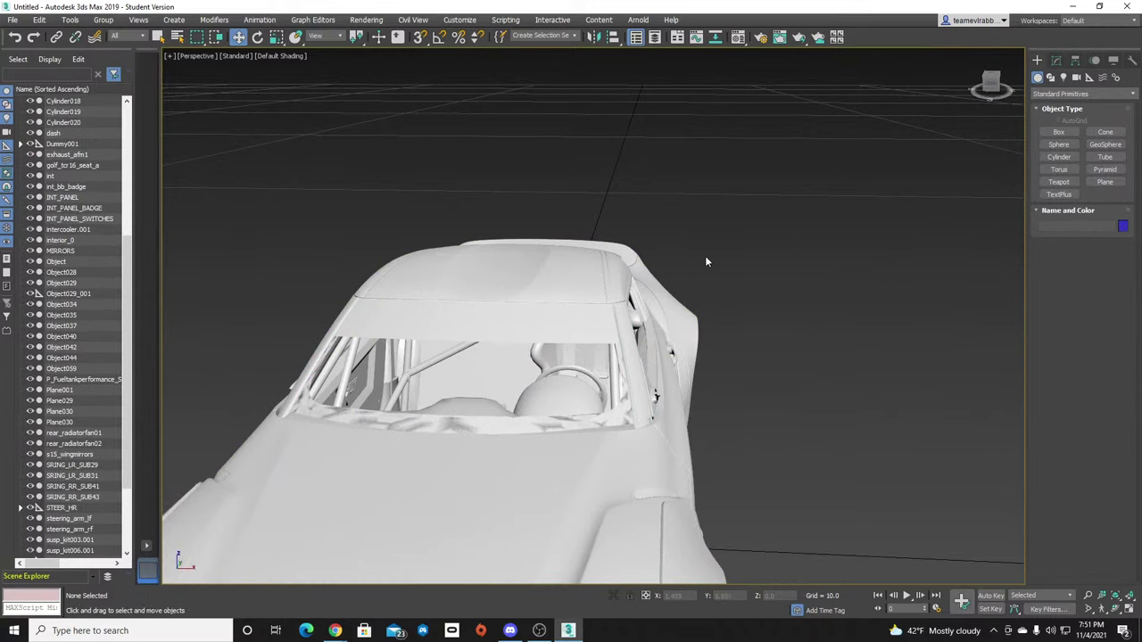
{"action": "scroll", "coordinate": [709, 239], "scroll_direction": "down", "scroll_amount": 9}
{"action": "middle_click_drag", "start_coordinate": [710, 221], "coordinate": [680, 423]}
{"action": "left_click_drag", "start_coordinate": [505, 194], "coordinate": [655, 283]}
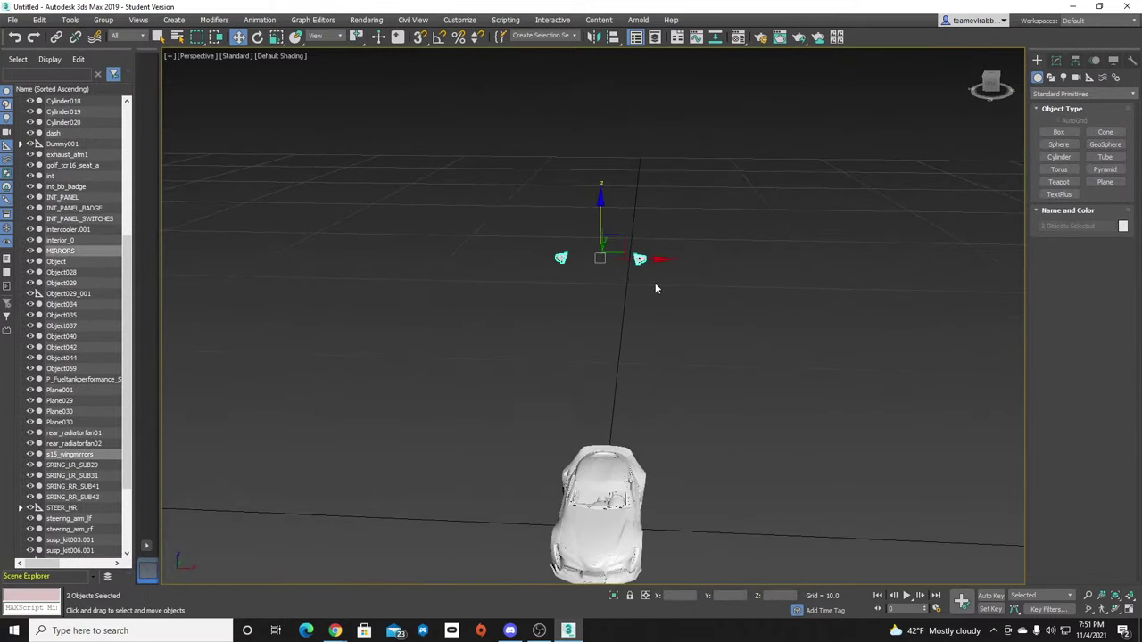
{"action": "left_click_drag", "start_coordinate": [600, 205], "coordinate": [625, 450]}
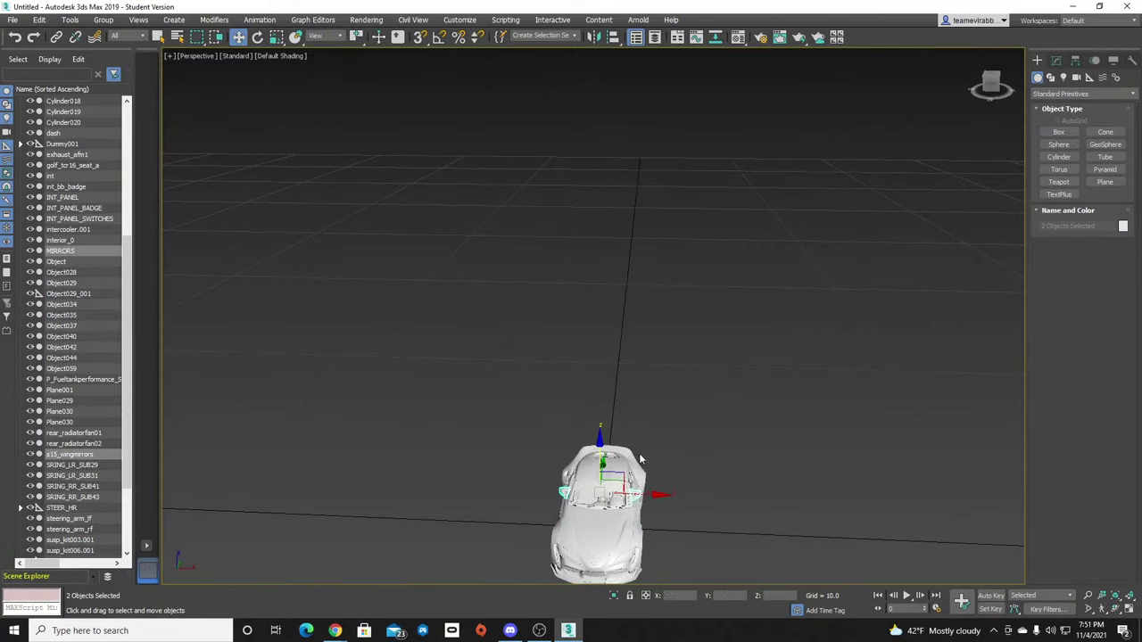
{"action": "scroll", "coordinate": [622, 506], "scroll_direction": "up", "scroll_amount": 5}
{"action": "scroll", "coordinate": [621, 506], "scroll_direction": "down", "scroll_amount": 5}
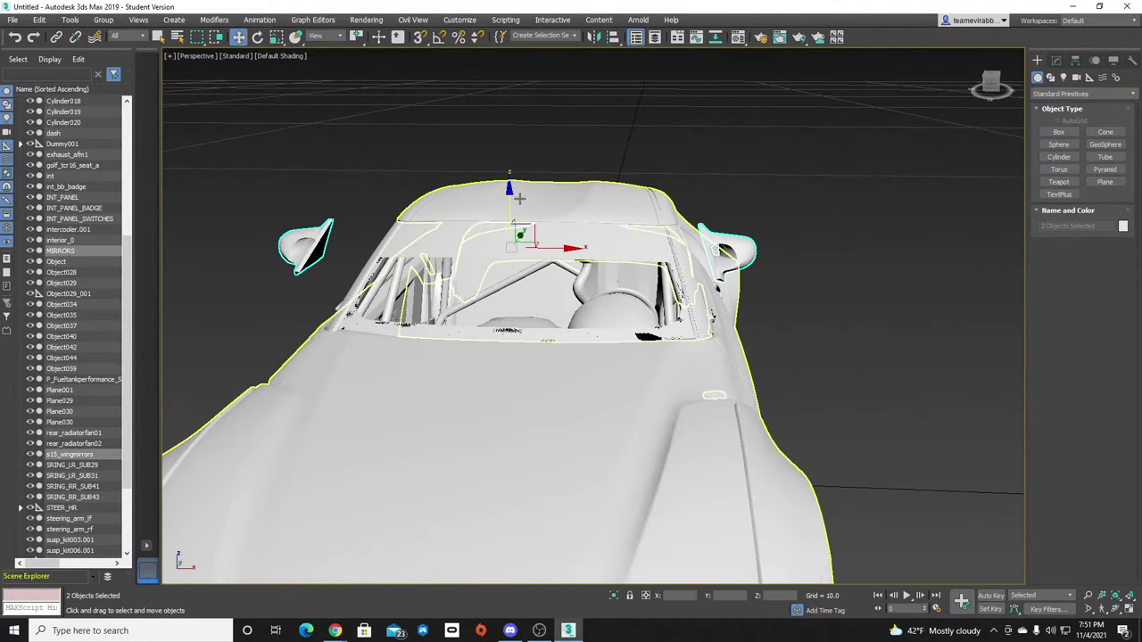
{"action": "left_click_drag", "start_coordinate": [510, 190], "coordinate": [522, 246]}
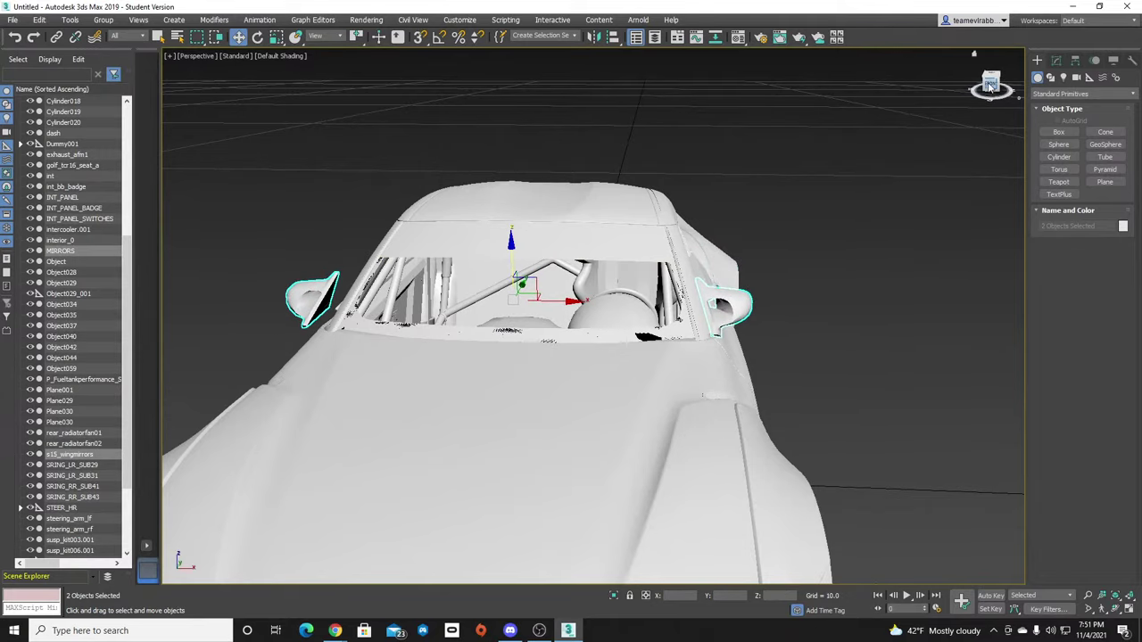
Shift the selected mirrors rearward along the car's length to the front corners of the door windows.
{"action": "left_click_drag", "start_coordinate": [988, 86], "coordinate": [938, 86]}
{"action": "middle_click_drag", "start_coordinate": [799, 357], "coordinate": [401, 156]}
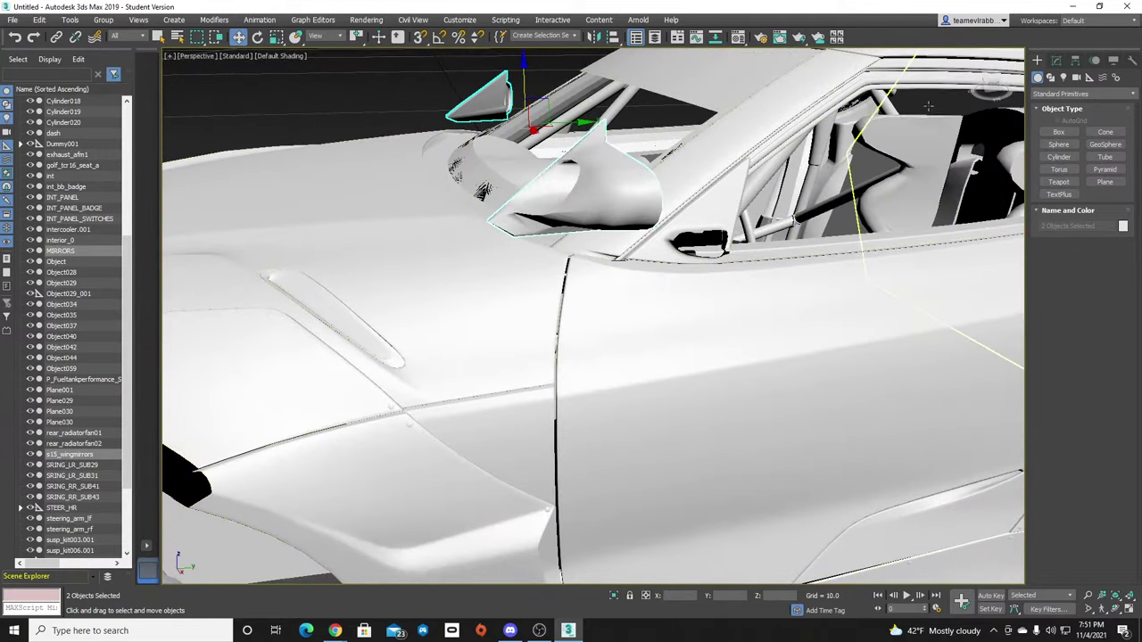
{"action": "middle_click_drag", "start_coordinate": [933, 121], "coordinate": [656, 150]}
{"action": "scroll", "coordinate": [653, 152], "scroll_direction": "down", "scroll_amount": 3}
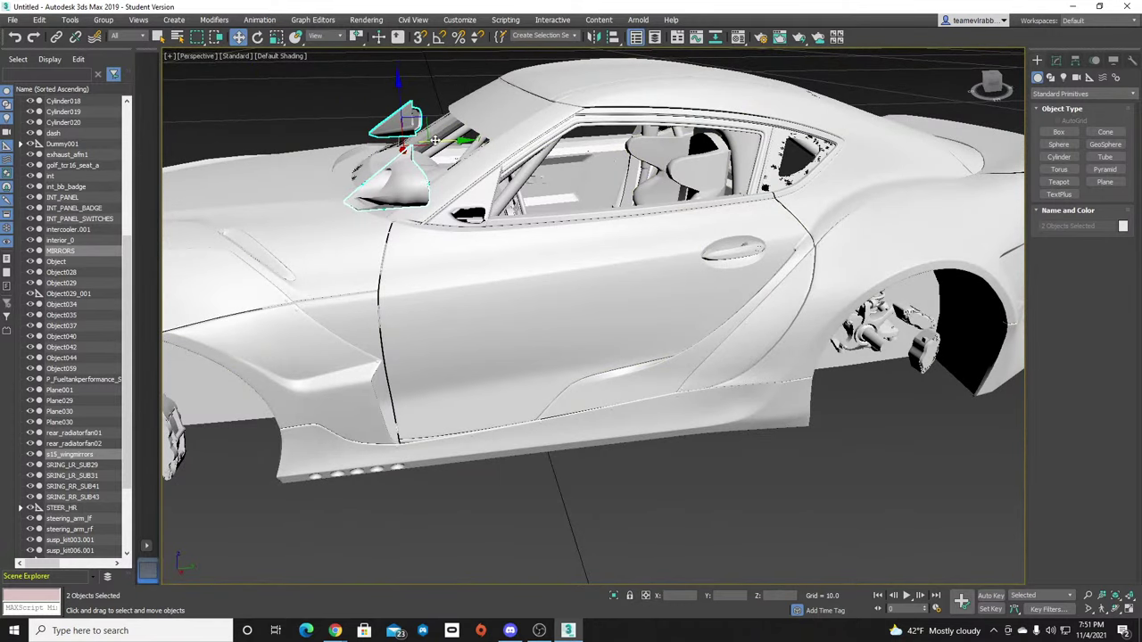
{"action": "left_click_drag", "start_coordinate": [435, 140], "coordinate": [504, 139]}
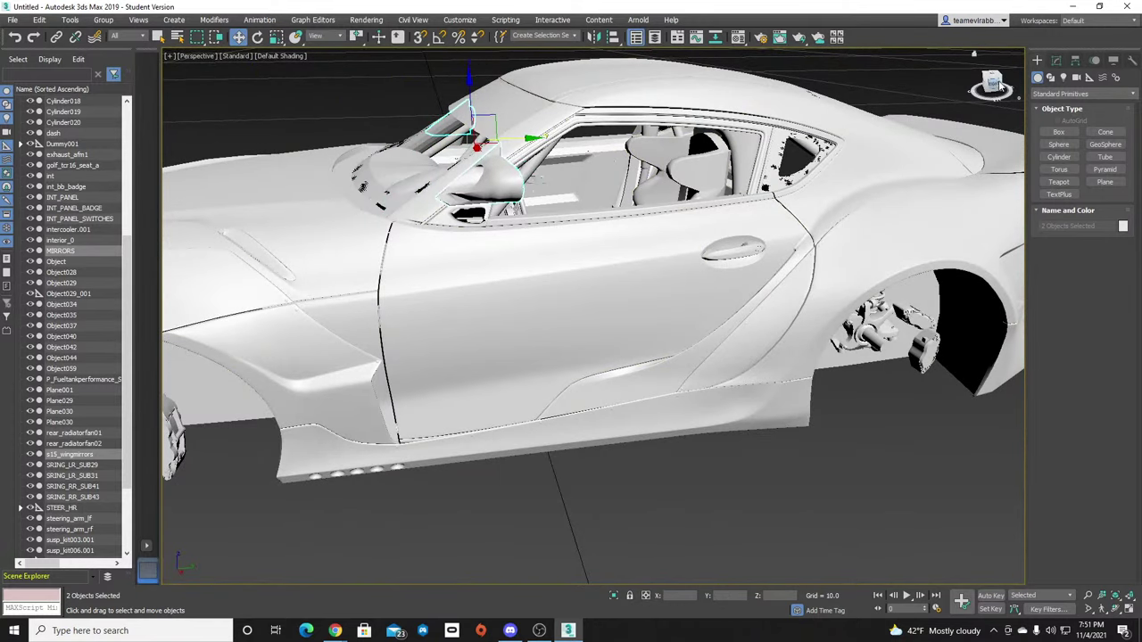
Check the mirrors against the windshield pillar from the front and lower them slightly onto the door line.
{"action": "left_click_drag", "start_coordinate": [1000, 87], "coordinate": [1051, 92]}
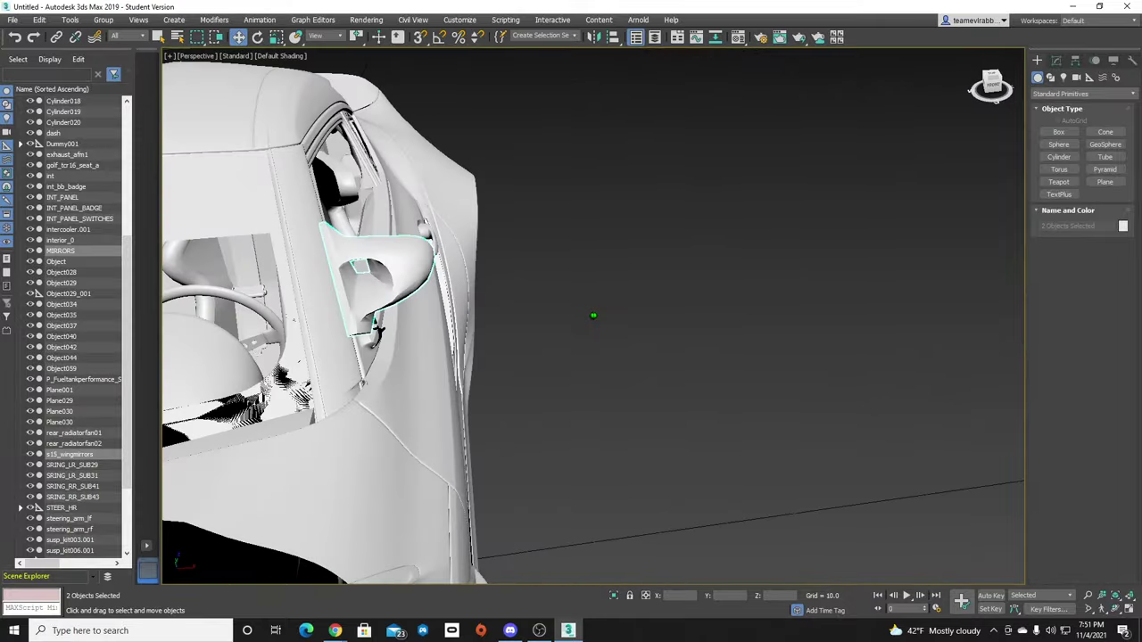
{"action": "scroll", "coordinate": [625, 232], "scroll_direction": "down", "scroll_amount": 1}
{"action": "middle_click_drag", "start_coordinate": [392, 277], "coordinate": [459, 250]}
{"action": "scroll", "coordinate": [798, 286], "scroll_direction": "up", "scroll_amount": 1}
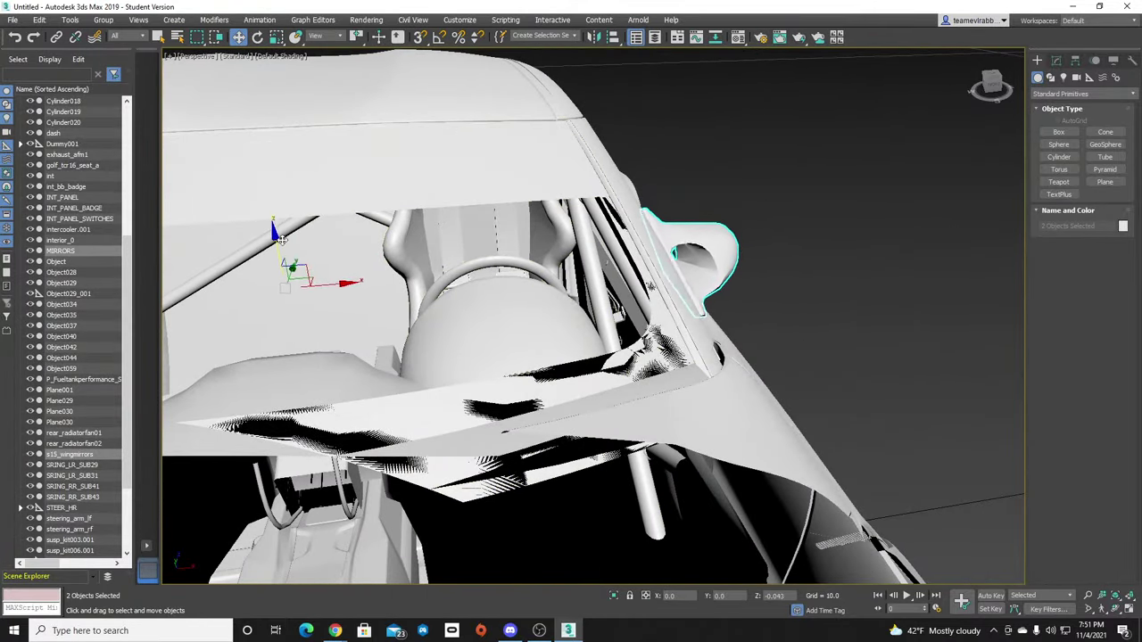
{"action": "left_click_drag", "start_coordinate": [280, 239], "coordinate": [283, 247]}
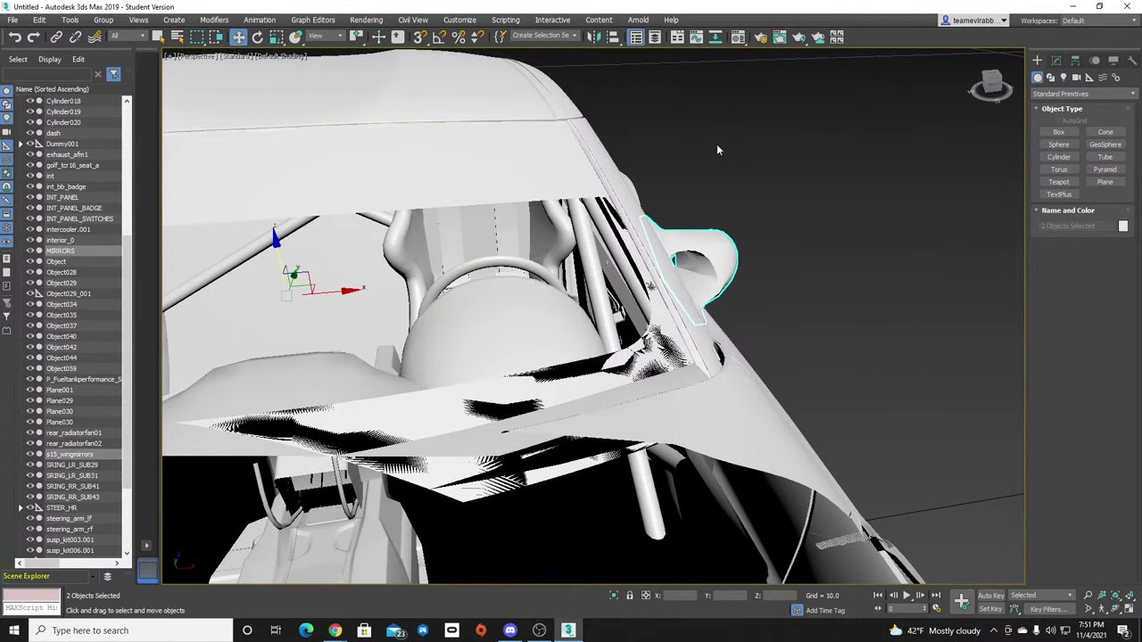
Nudge the mirrors slightly forward and down to seat them over the triangular bases, and deselect them.
{"action": "left_click_drag", "start_coordinate": [1000, 88], "coordinate": [950, 87]}
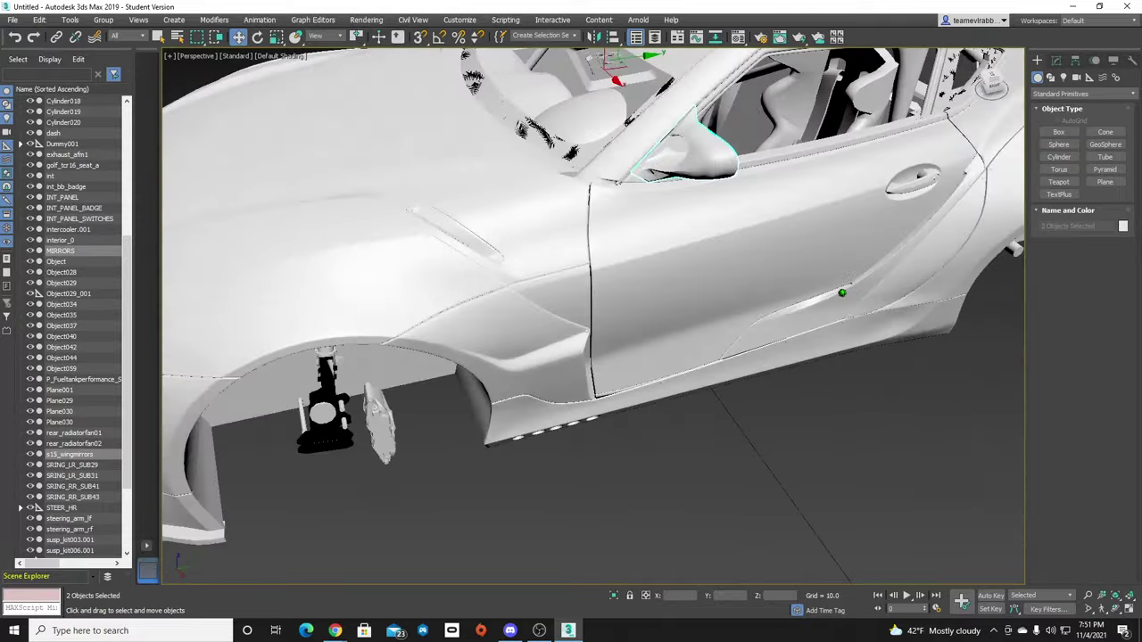
{"action": "middle_click_drag", "start_coordinate": [841, 292], "coordinate": [440, 87], "text": "alt"}
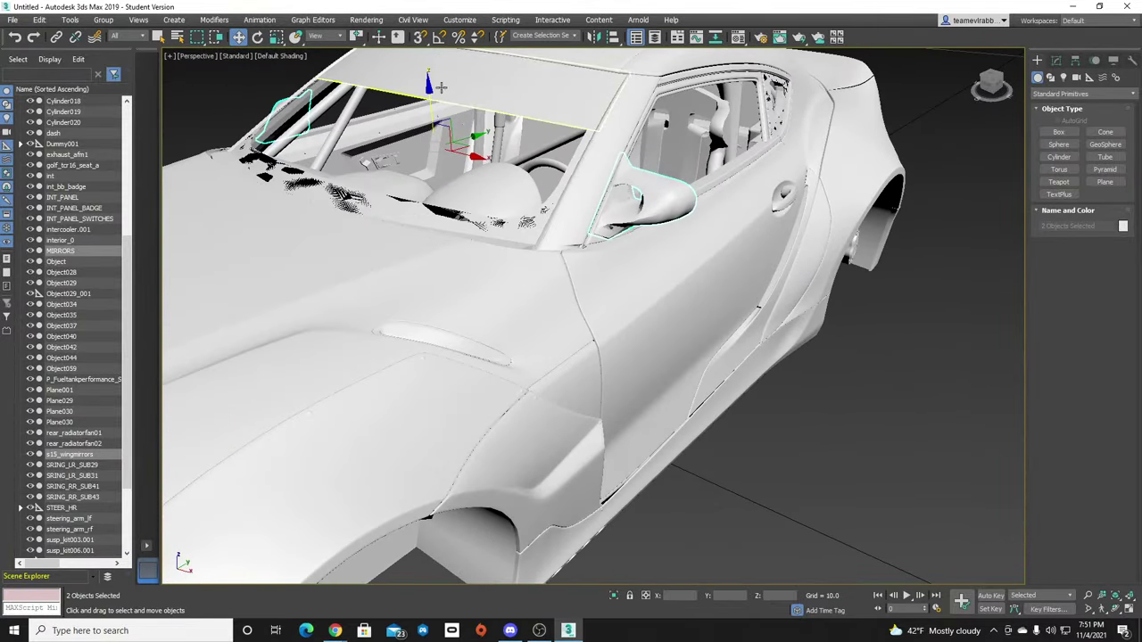
{"action": "left_click_drag", "start_coordinate": [478, 137], "coordinate": [476, 138]}
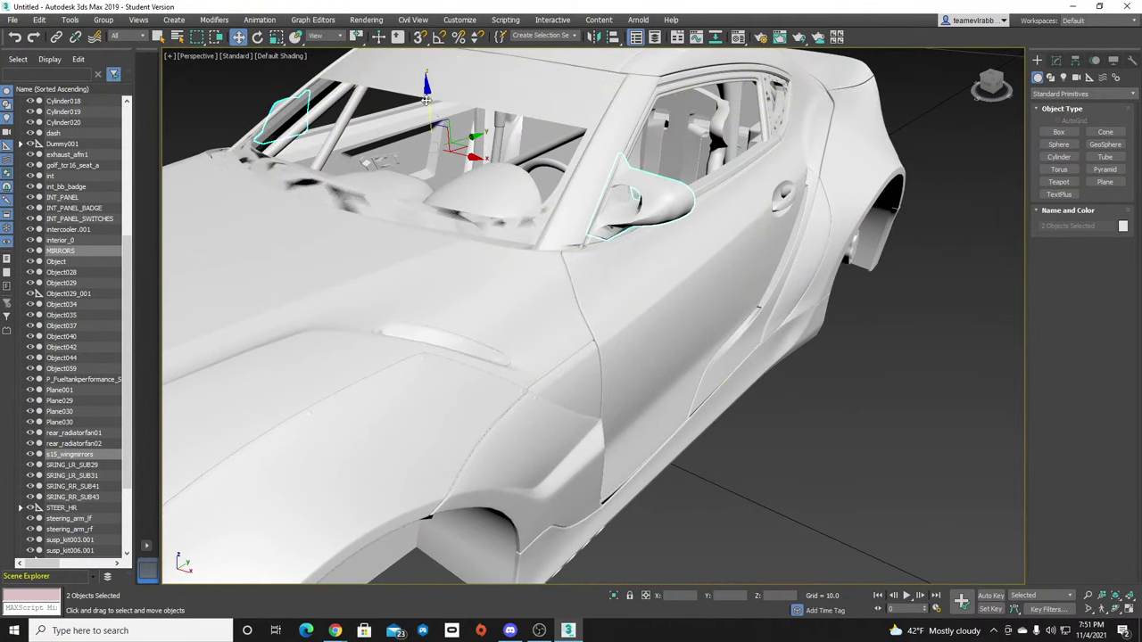
{"action": "left_click_drag", "start_coordinate": [428, 101], "coordinate": [428, 101]}
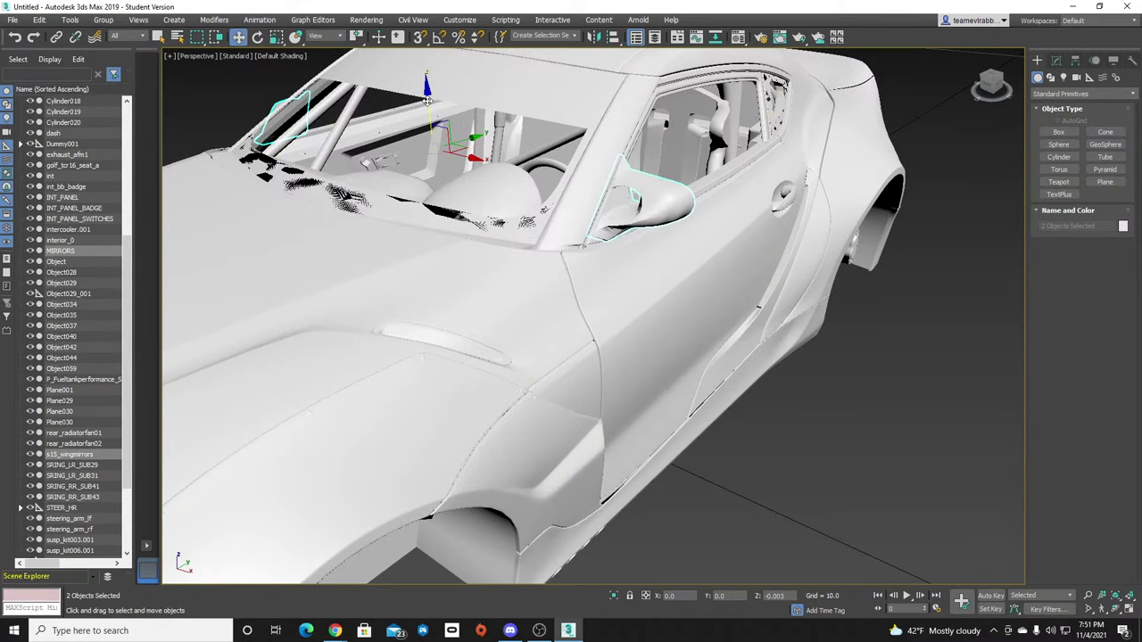
{"action": "left_click", "coordinate": [964, 282]}
Examine the fit of the new mirrors on the Supra from the opposite side, the rear, the cabin and the front.
{"action": "left_click_drag", "start_coordinate": [993, 86], "coordinate": [917, 75]}
{"action": "middle_click_drag", "start_coordinate": [849, 221], "coordinate": [551, 254], "text": "alt"}
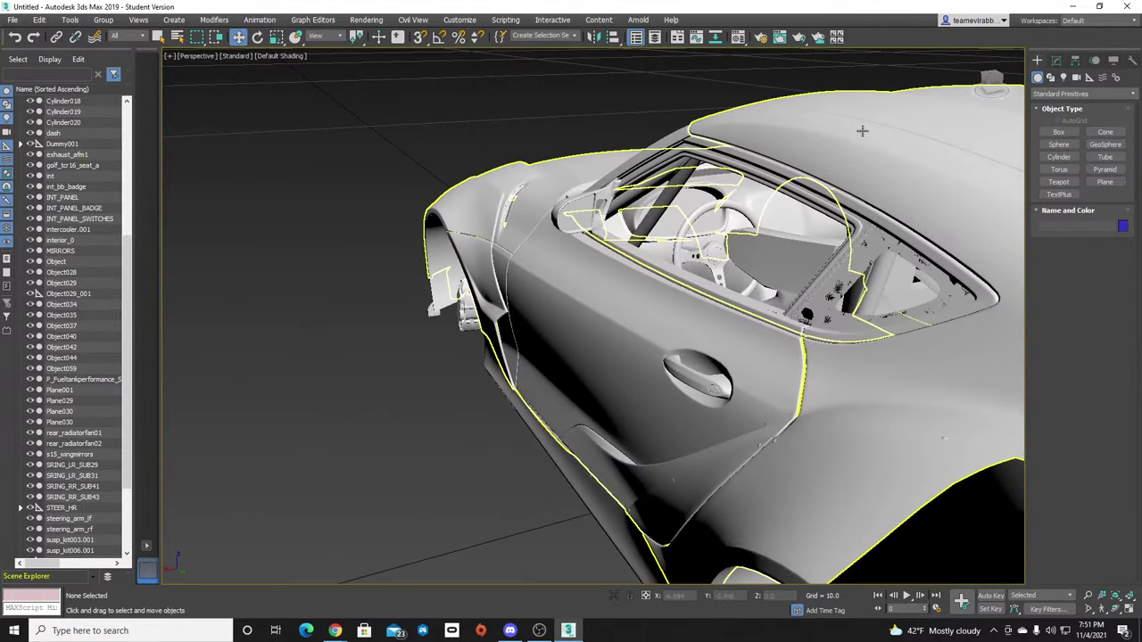
{"action": "left_click_drag", "start_coordinate": [993, 84], "coordinate": [942, 76]}
{"action": "middle_click_drag", "start_coordinate": [879, 127], "coordinate": [1017, 107]}
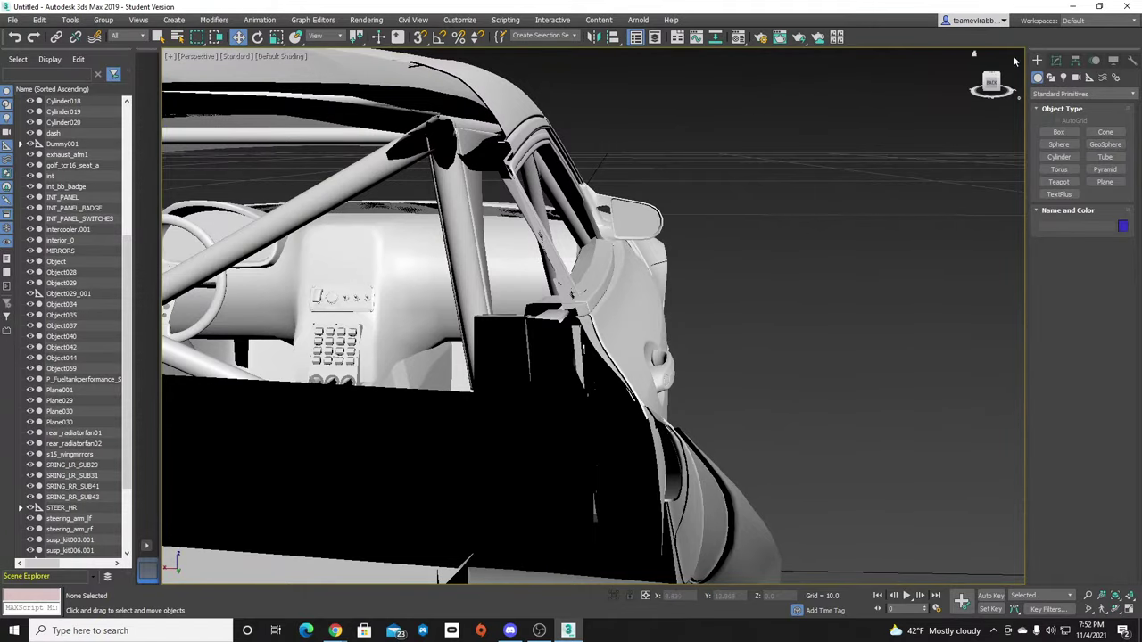
{"action": "mouse_move", "coordinate": [995, 86]}
{"action": "left_mouse_down"}
{"action": "mouse_move", "coordinate": [928, 104]}
{"action": "mouse_move", "coordinate": [1013, 84]}
{"action": "left_mouse_up"}
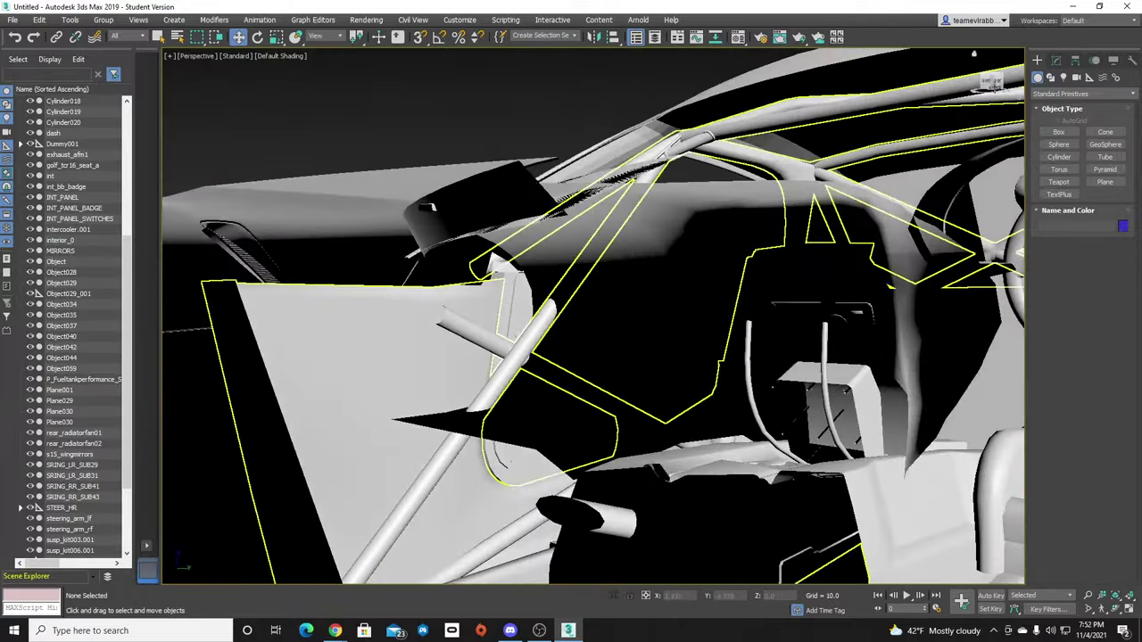
{"action": "scroll", "coordinate": [892, 161], "scroll_direction": "down", "scroll_amount": 4}
{"action": "middle_click_drag", "start_coordinate": [767, 215], "coordinate": [981, 125]}
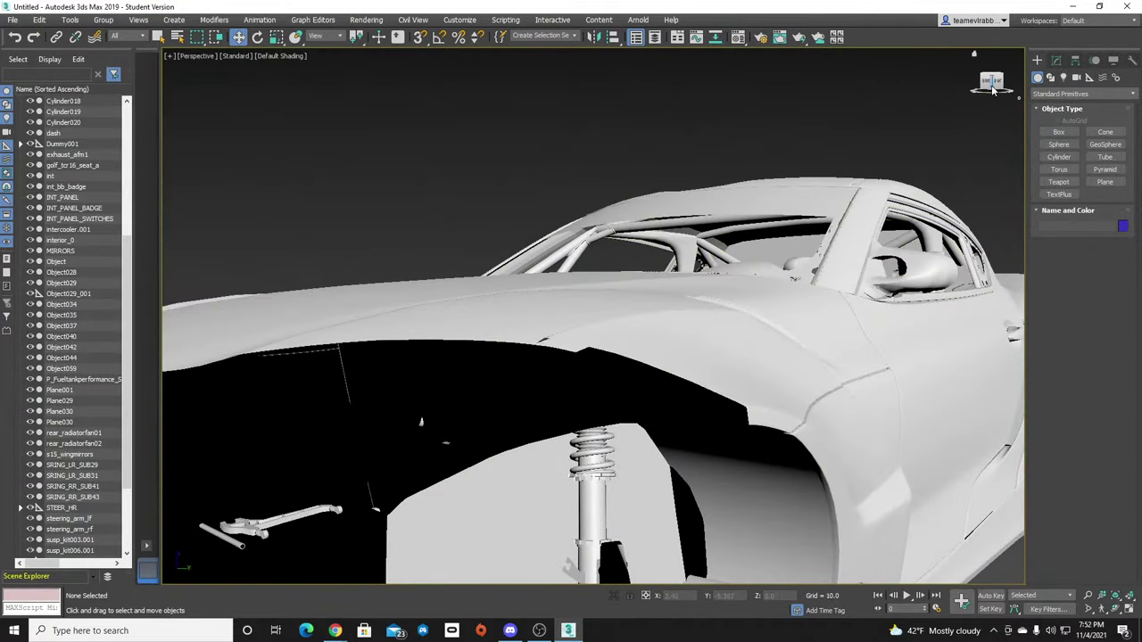
{"action": "middle_click_drag", "start_coordinate": [397, 258], "coordinate": [542, 339], "text": "alt"}
{"action": "scroll", "coordinate": [665, 280], "scroll_direction": "down", "scroll_amount": 3}
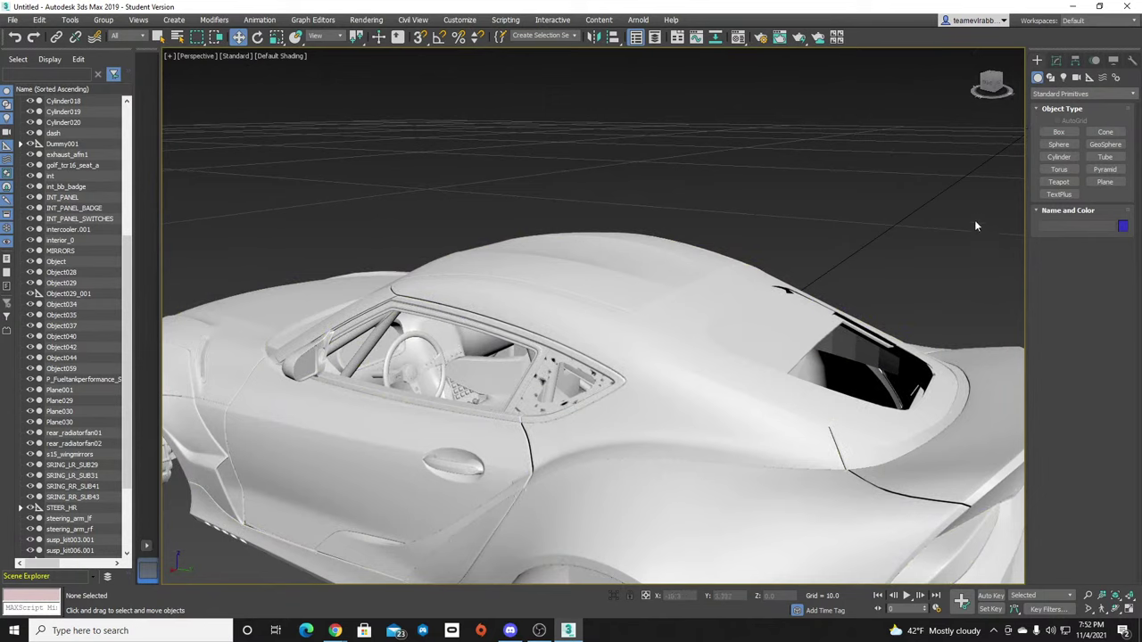
{"action": "left_click_drag", "start_coordinate": [991, 83], "coordinate": [946, 58]}
{"action": "middle_click_drag", "start_coordinate": [570, 326], "coordinate": [570, 325], "text": "alt"}
{"action": "scroll", "coordinate": [671, 231], "scroll_direction": "down", "scroll_amount": 5}
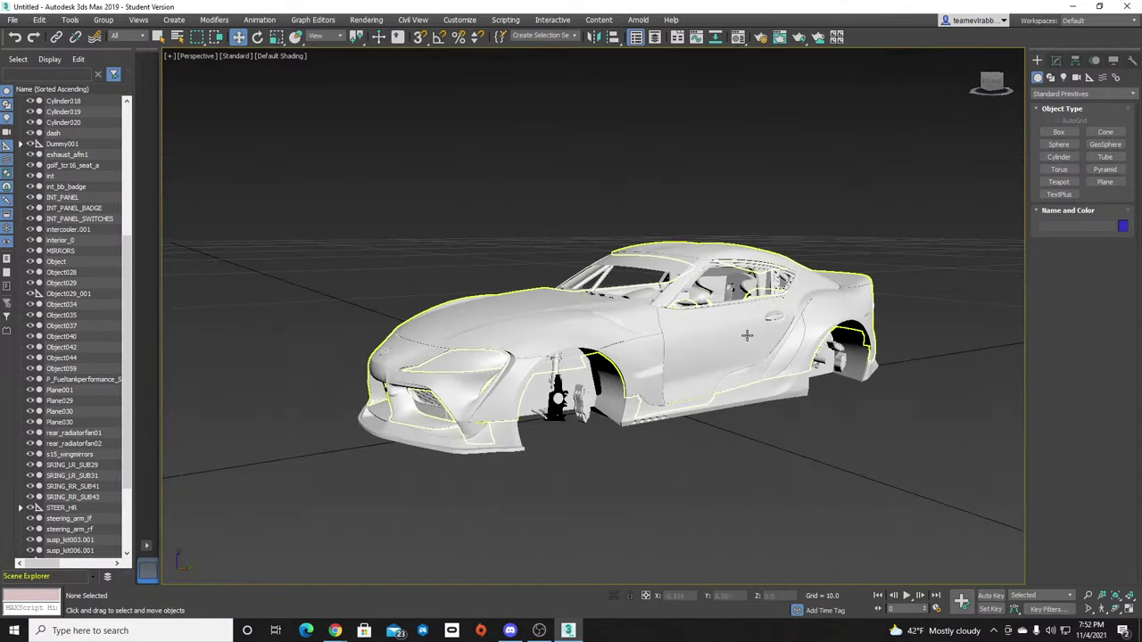
Switch to Content Manager and open the EvlRabbit Supra A90 from the evlrabbit car filter in the CM Showroom.
{"action": "left_click", "coordinate": [1073, 7]}
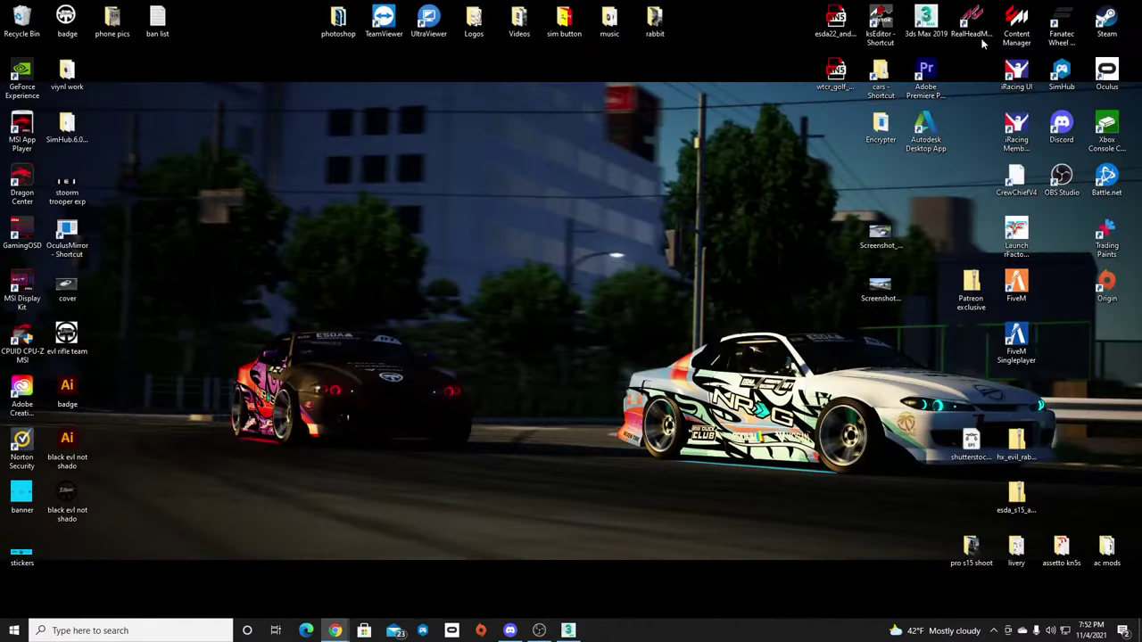
{"action": "double_click", "coordinate": [1018, 25]}
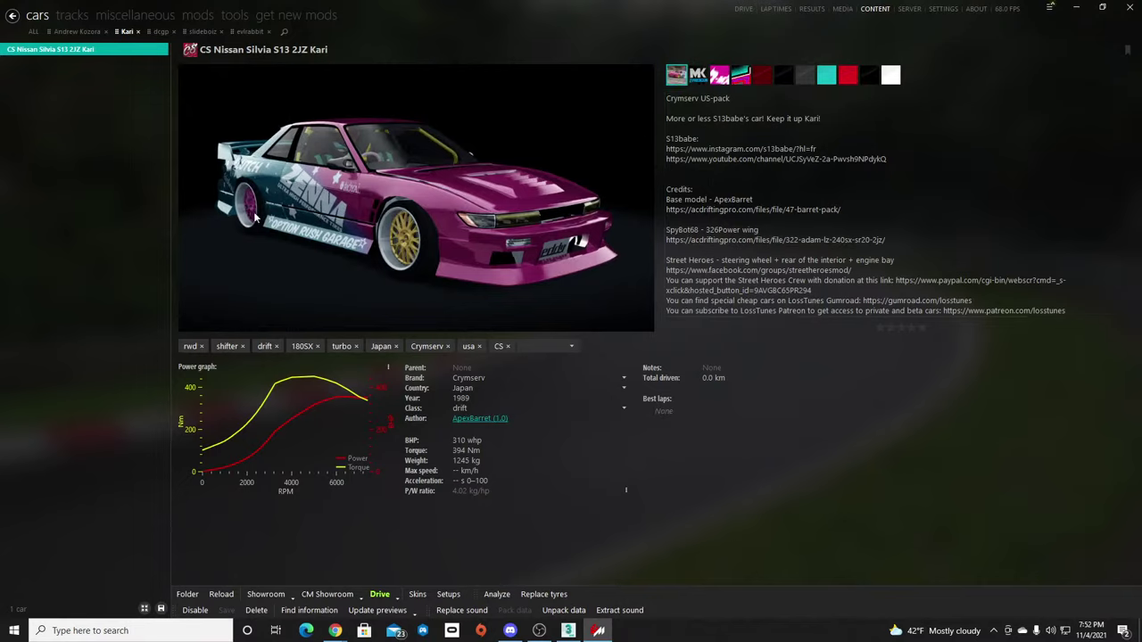
{"action": "left_click", "coordinate": [90, 33]}
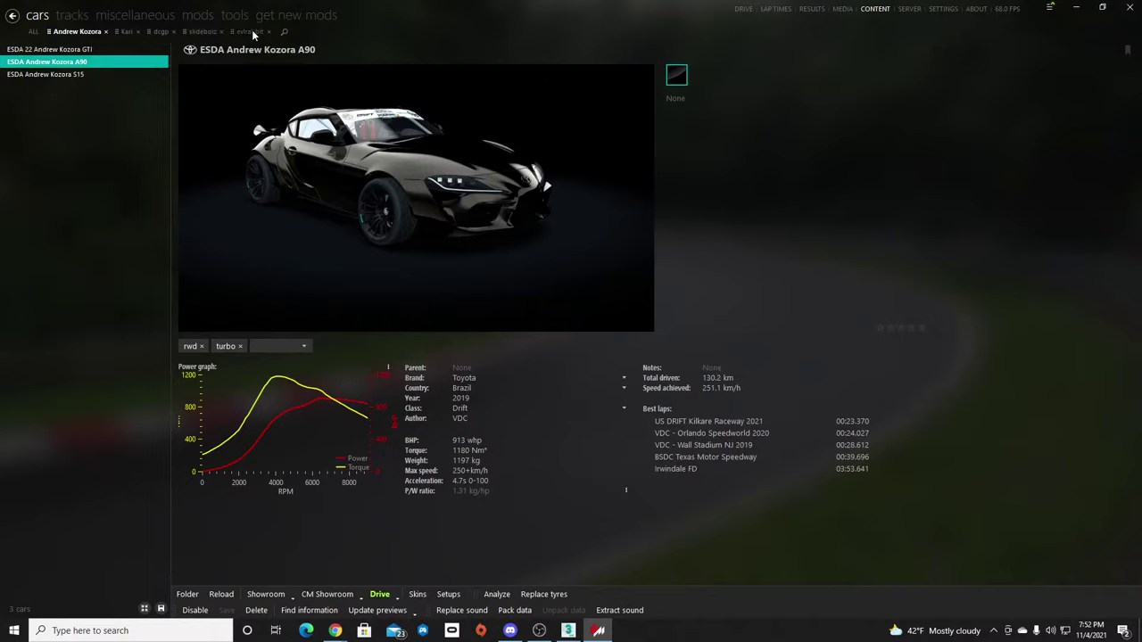
{"action": "left_click", "coordinate": [249, 32]}
{"action": "left_click", "coordinate": [330, 596]}
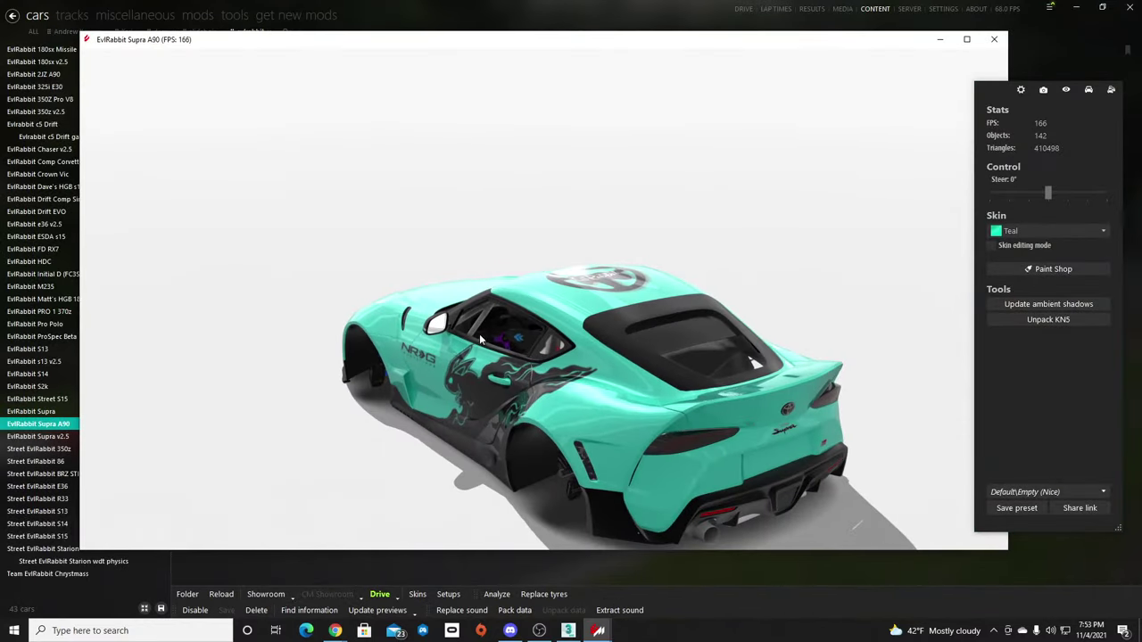
Examine the mirror, steering wheel and interior of the finished EvlRabbit Supra A90 up close, and its body from several angles.
{"action": "scroll", "coordinate": [496, 361], "scroll_direction": "up", "scroll_amount": 4}
{"action": "left_click_drag", "start_coordinate": [445, 437], "coordinate": [514, 395]}
{"action": "scroll", "coordinate": [533, 386], "scroll_direction": "down", "scroll_amount": 2}
{"action": "scroll", "coordinate": [531, 380], "scroll_direction": "up", "scroll_amount": 2}
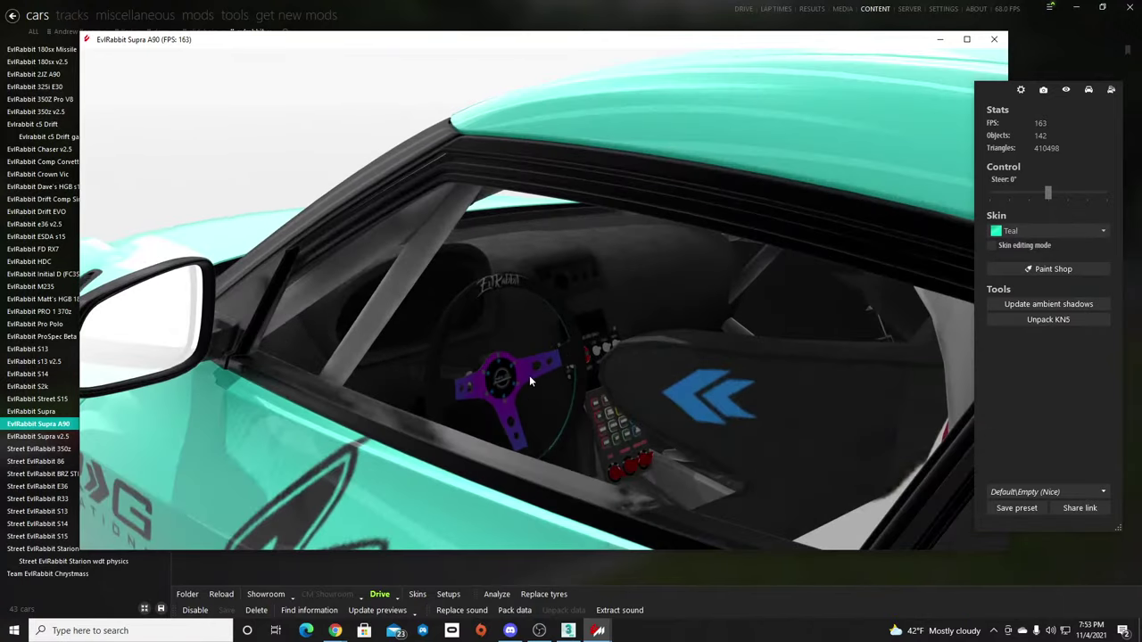
{"action": "scroll", "coordinate": [528, 378], "scroll_direction": "down", "scroll_amount": 2}
{"action": "scroll", "coordinate": [527, 378], "scroll_direction": "up", "scroll_amount": 2}
{"action": "scroll", "coordinate": [527, 380], "scroll_direction": "down", "scroll_amount": 3}
{"action": "scroll", "coordinate": [525, 378], "scroll_direction": "up", "scroll_amount": 1}
{"action": "scroll", "coordinate": [524, 377], "scroll_direction": "down", "scroll_amount": 3}
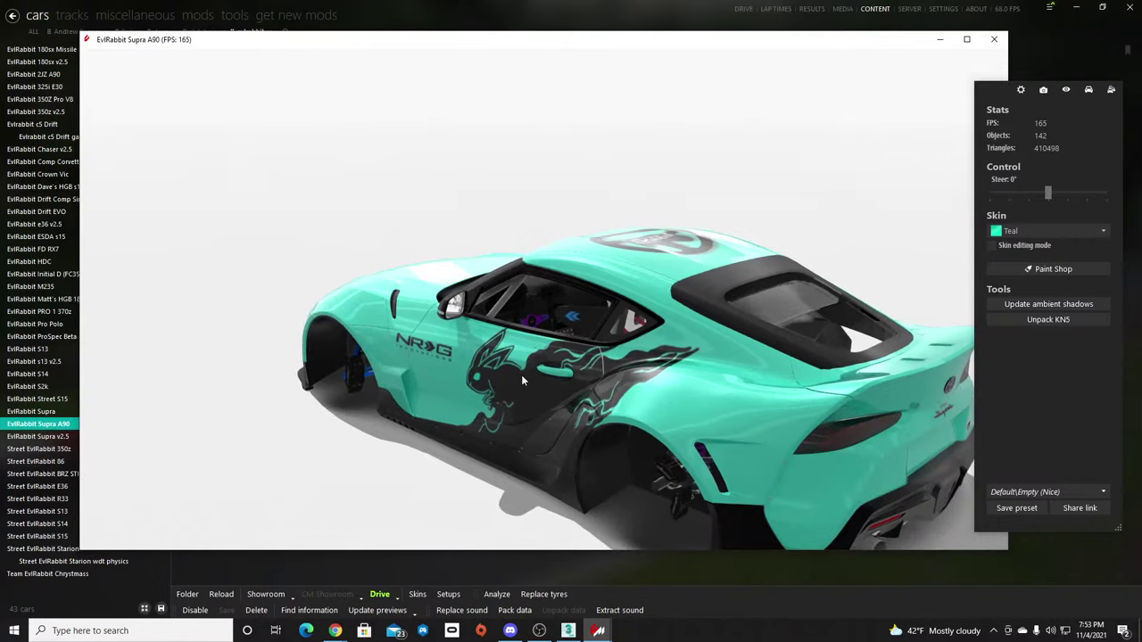
{"action": "left_click_drag", "start_coordinate": [522, 376], "coordinate": [667, 371]}
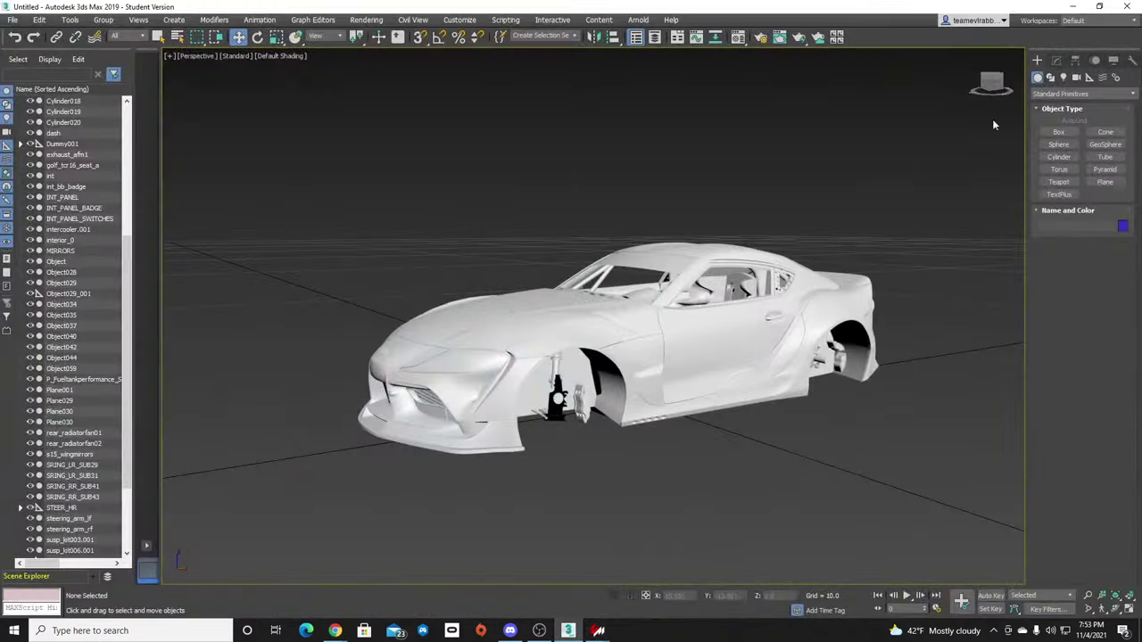
Return to 3ds Max and show the scene's helper objects around the Supra to check them, leaving them hidden.
{"action": "left_click", "coordinate": [1114, 60]}
{"action": "left_click", "coordinate": [1056, 227]}
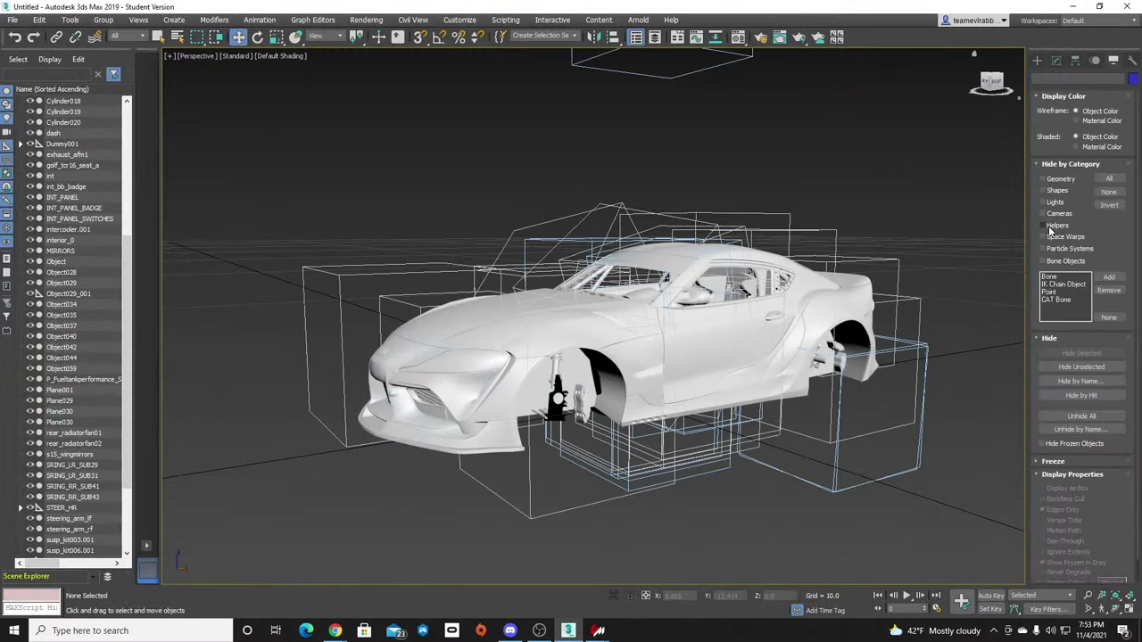
{"action": "left_click", "coordinate": [1053, 227]}
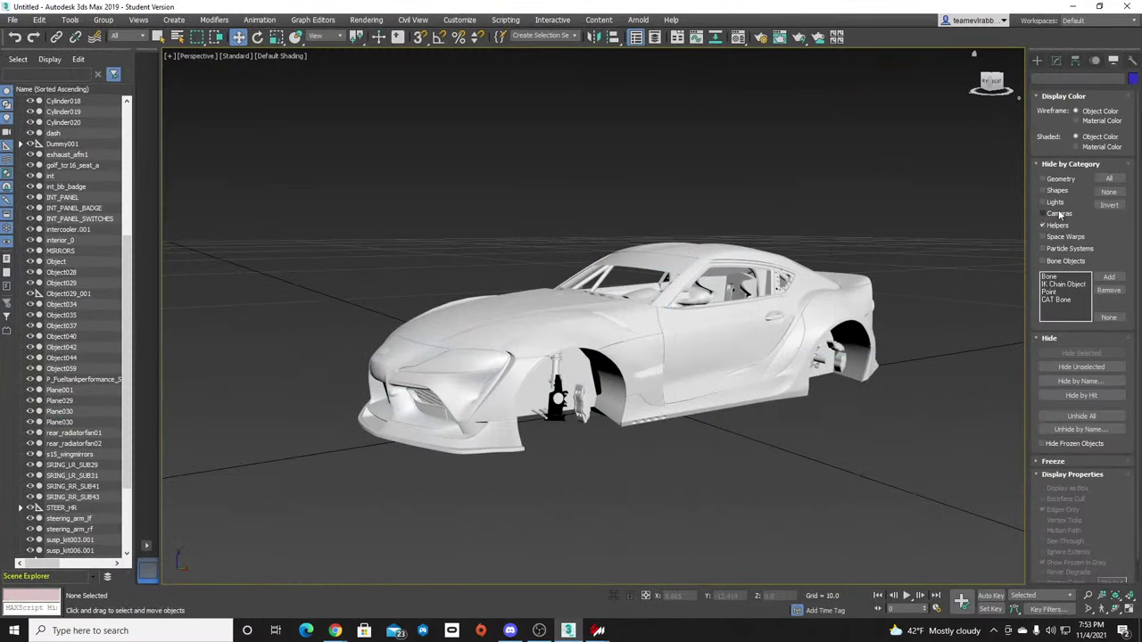
{"action": "left_click", "coordinate": [1057, 226]}
{"action": "left_click", "coordinate": [1056, 226]}
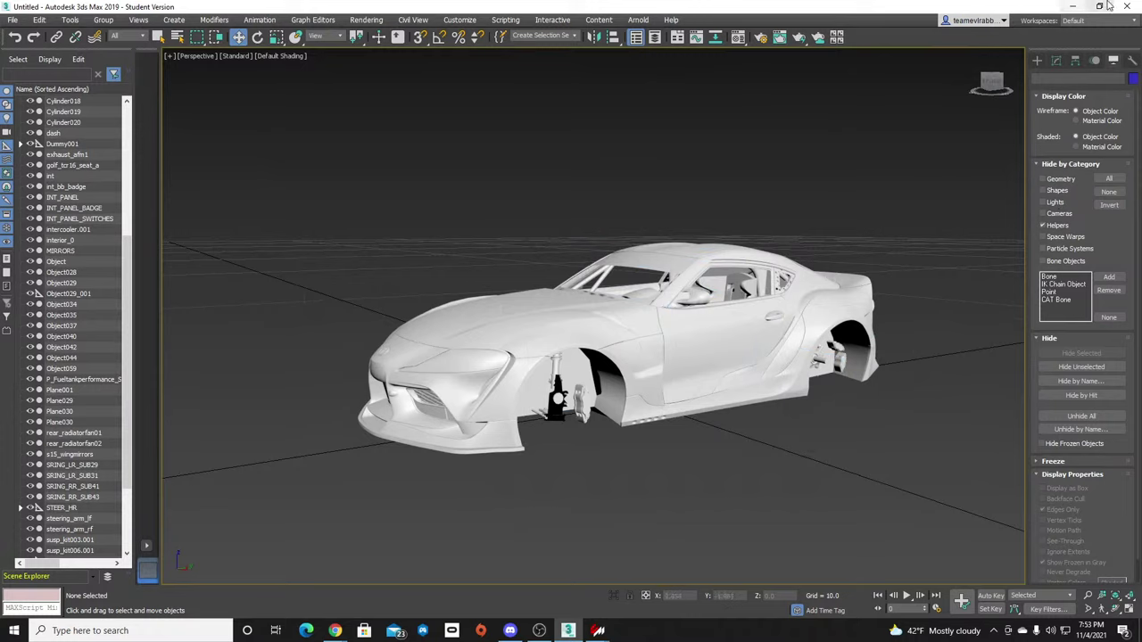
Go back to Content Manager, close the Supra preview, and open the DCGP BMW E21 from the dcgp filter in the CM Showroom.
{"action": "left_click", "coordinate": [1072, 7]}
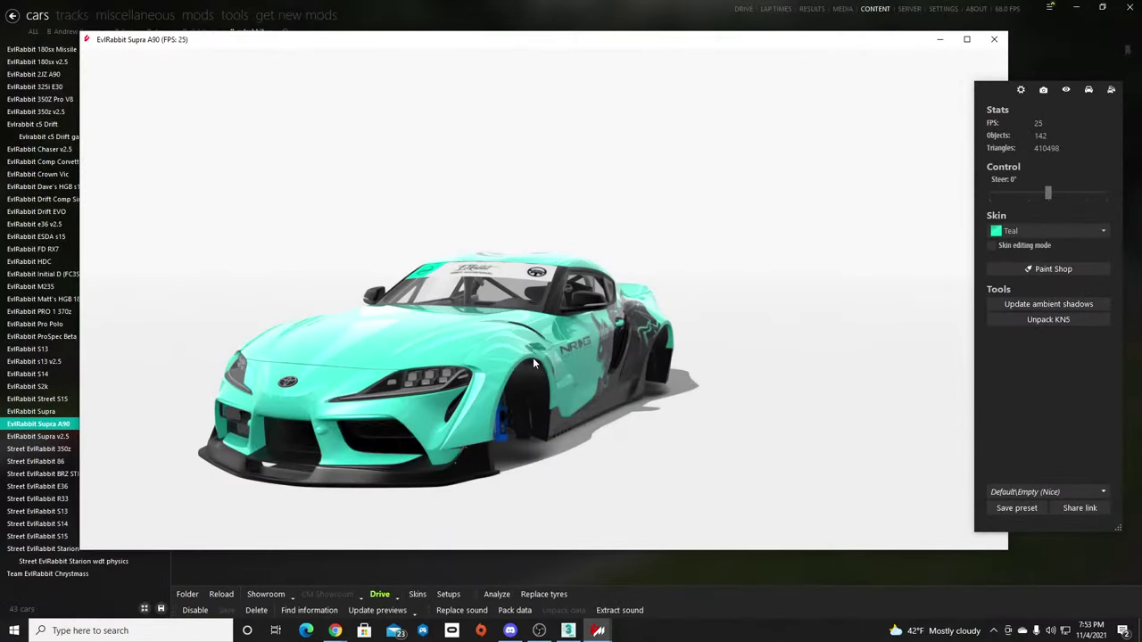
{"action": "left_click", "coordinate": [995, 41]}
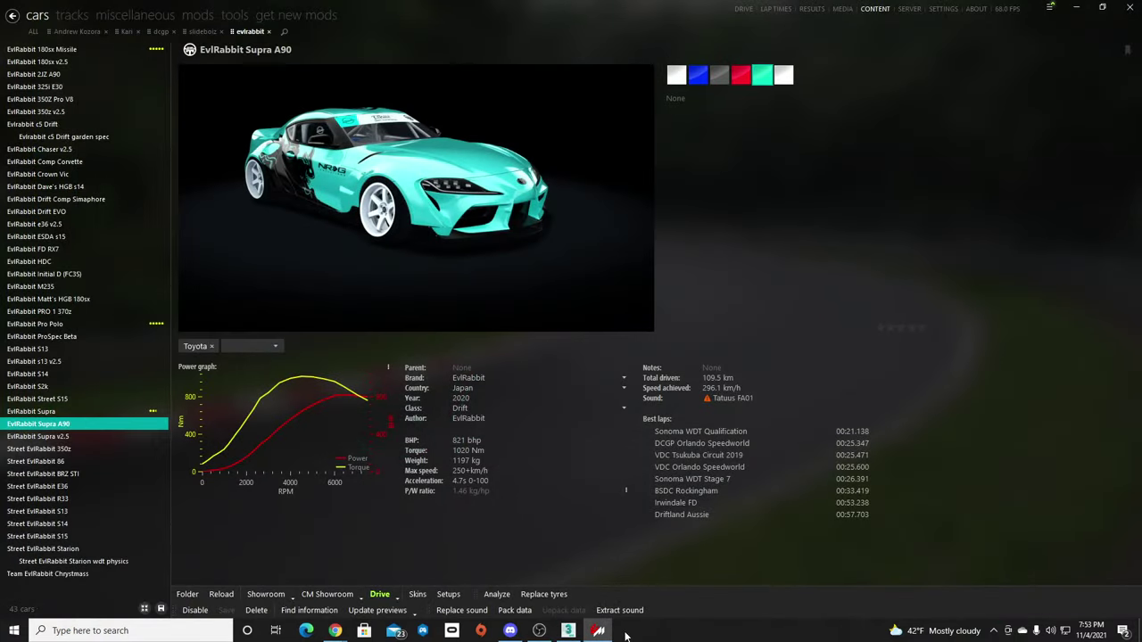
{"action": "left_click", "coordinate": [160, 31]}
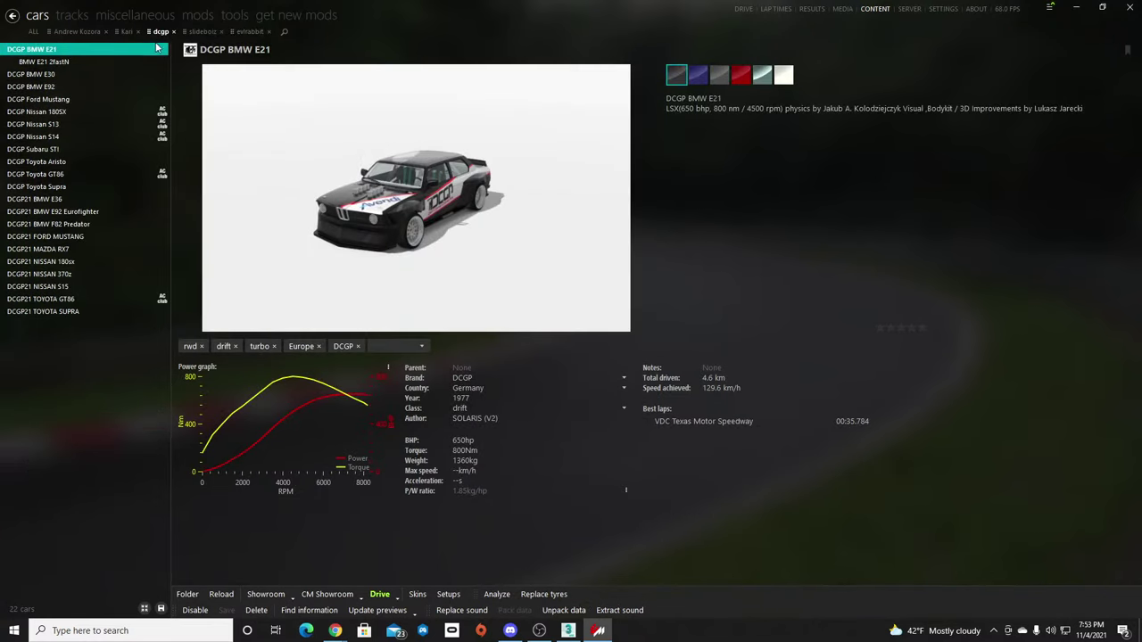
{"action": "left_click", "coordinate": [326, 595]}
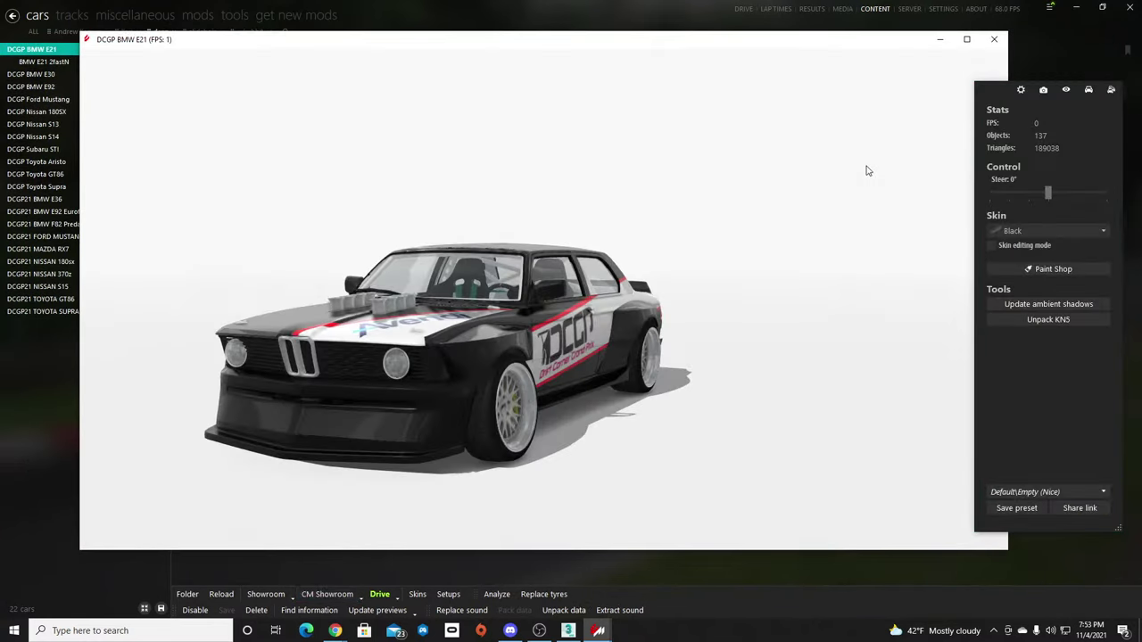
Examine the DCGP BMW E21's front and rear wheels, brake disc and body side up close, and close its preview.
{"action": "left_click_drag", "start_coordinate": [697, 394], "coordinate": [622, 378]}
{"action": "scroll", "coordinate": [691, 411], "scroll_direction": "up", "scroll_amount": 5}
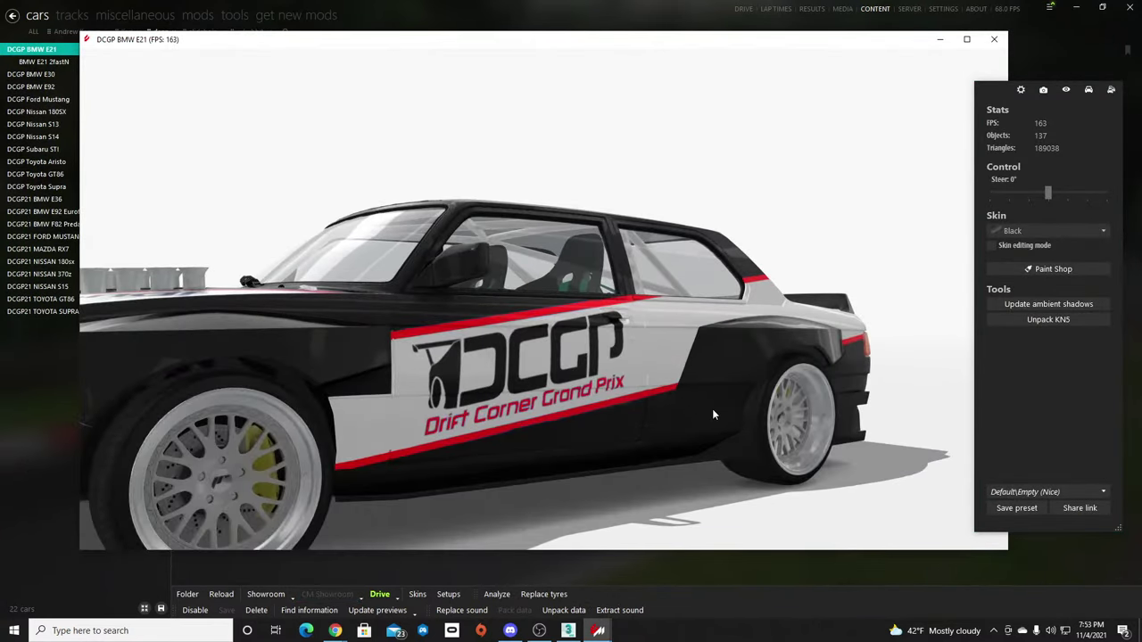
{"action": "middle_click_drag", "start_coordinate": [713, 411], "coordinate": [747, 363]}
{"action": "left_click_drag", "start_coordinate": [747, 363], "coordinate": [409, 367]}
{"action": "scroll", "coordinate": [476, 379], "scroll_direction": "up", "scroll_amount": 5}
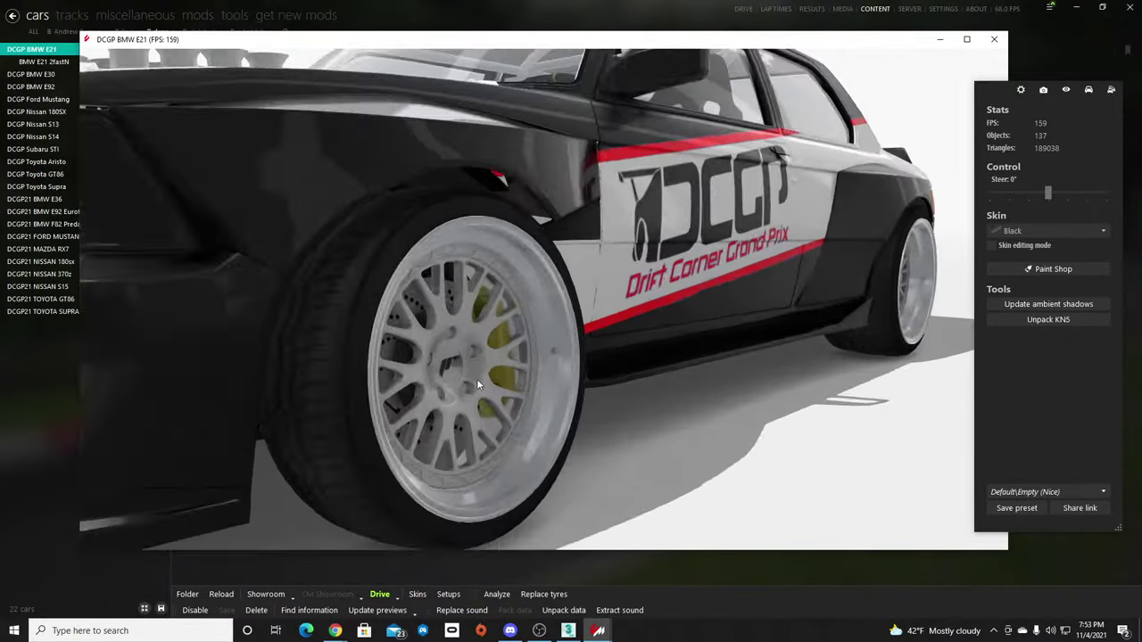
{"action": "left_click", "coordinate": [353, 465]}
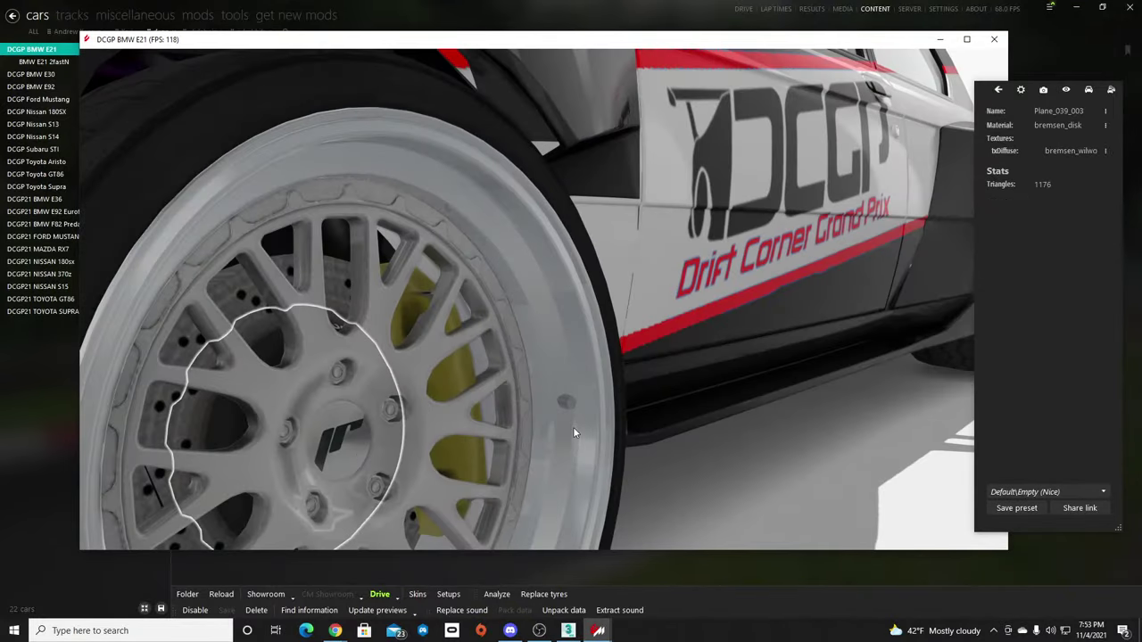
{"action": "scroll", "coordinate": [574, 433], "scroll_direction": "down", "scroll_amount": 5}
{"action": "left_click_drag", "start_coordinate": [895, 391], "coordinate": [701, 396]}
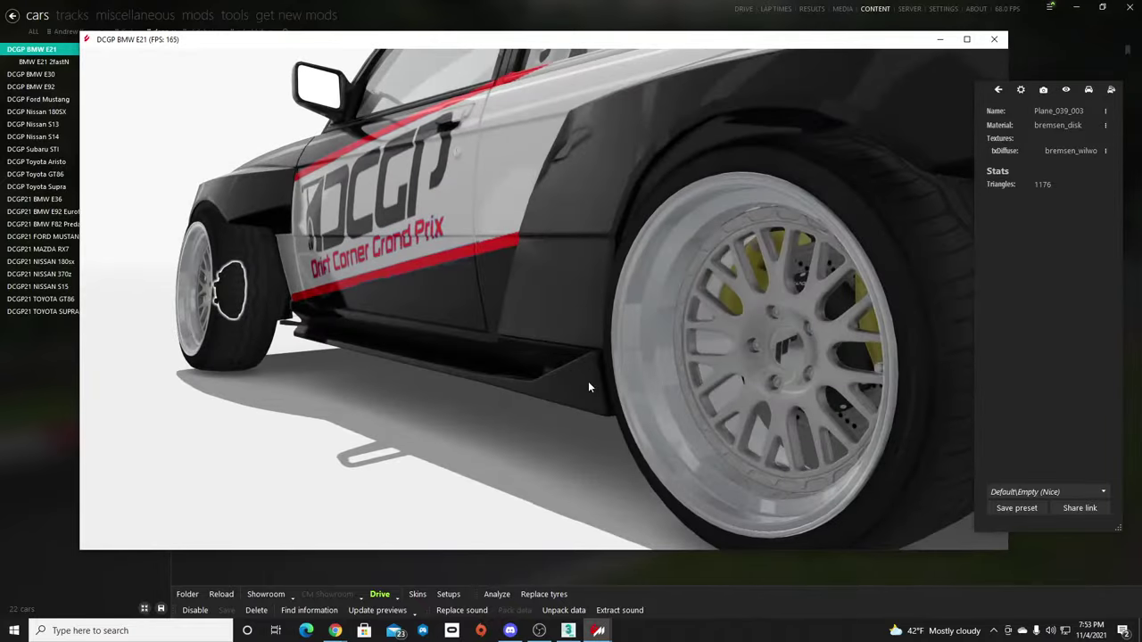
{"action": "left_click", "coordinate": [727, 419]}
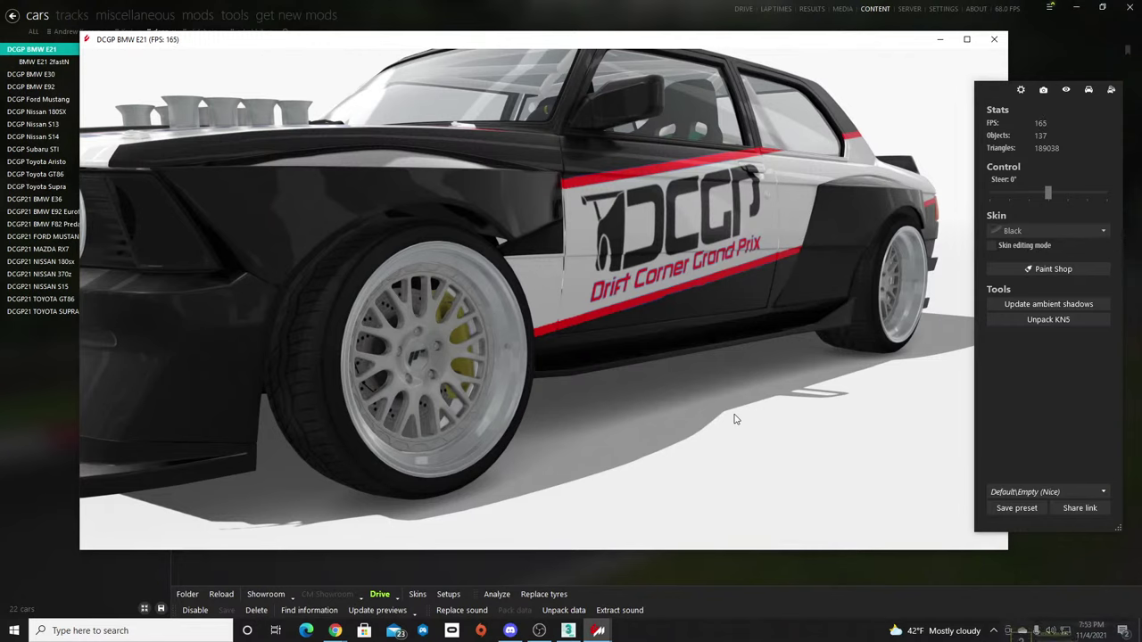
{"action": "scroll", "coordinate": [736, 419], "scroll_direction": "down", "scroll_amount": 1}
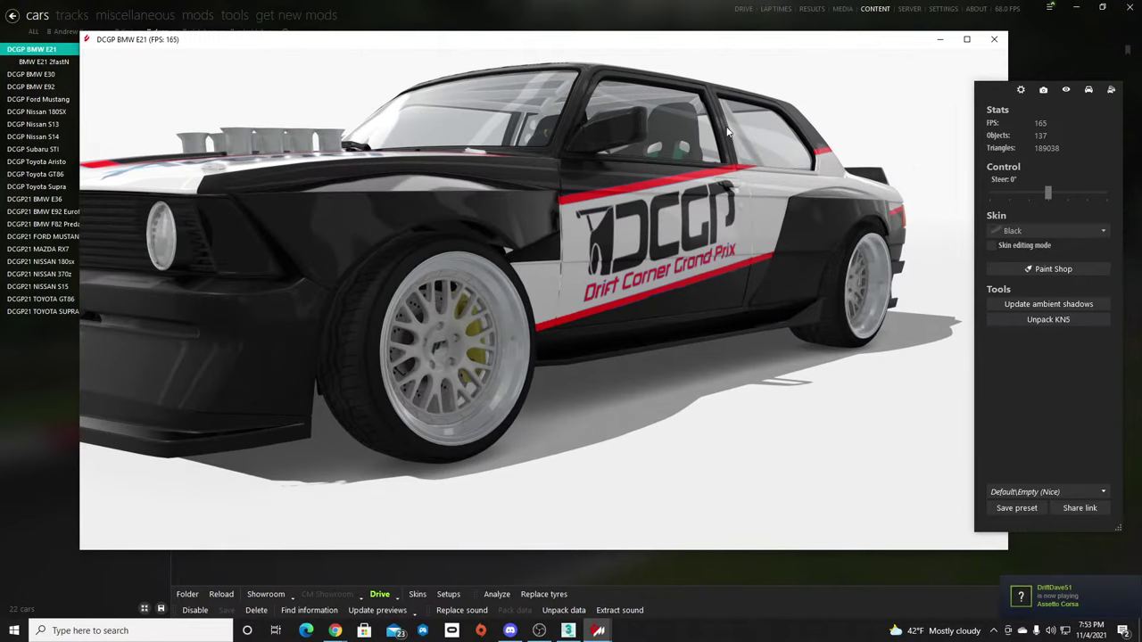
{"action": "left_click", "coordinate": [993, 38]}
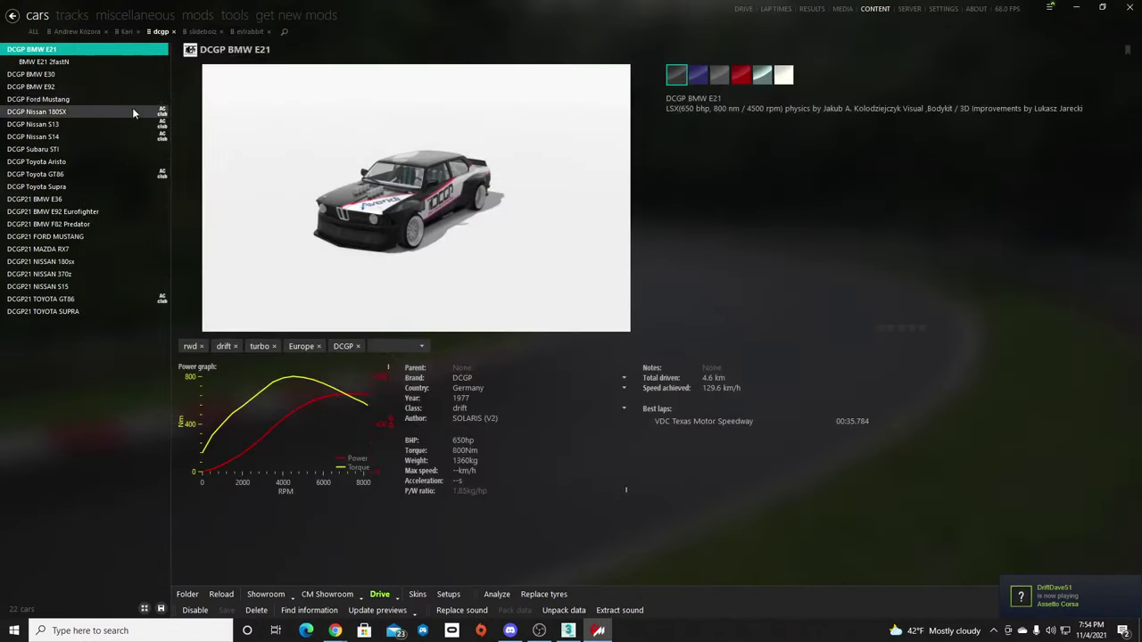
Open the EvlRabbit Supra A90 from the evlrabbit filter in the CM Showroom and examine its triangle count and body.
{"action": "left_click", "coordinate": [250, 32]}
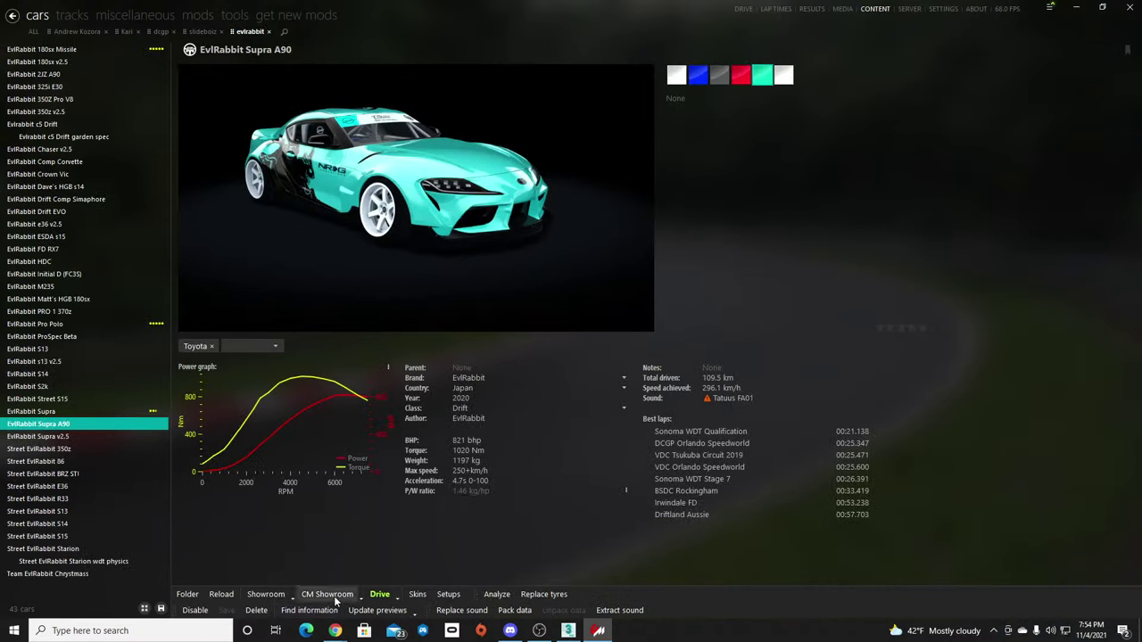
{"action": "left_click", "coordinate": [328, 594]}
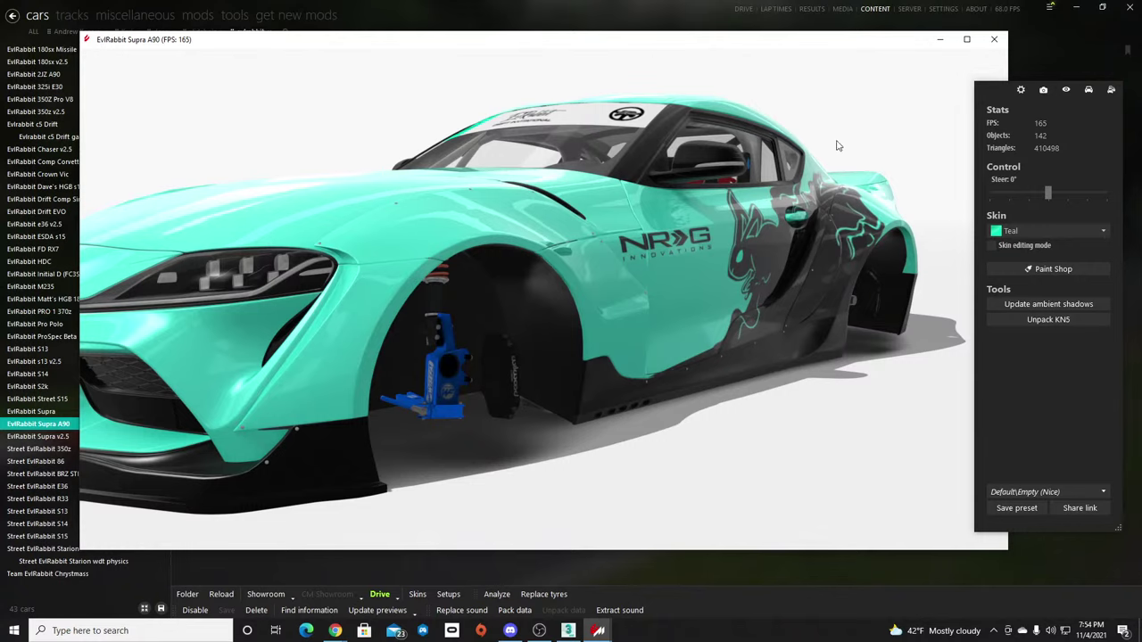
{"action": "left_click_drag", "start_coordinate": [878, 139], "coordinate": [1009, 157]}
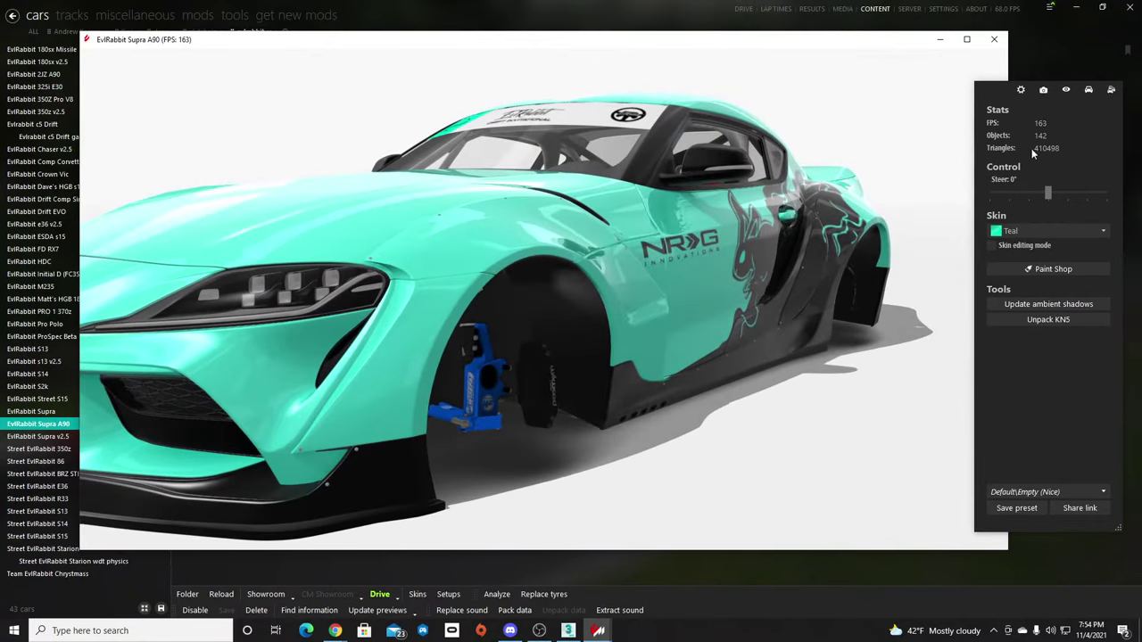
{"action": "left_click", "coordinate": [1051, 155]}
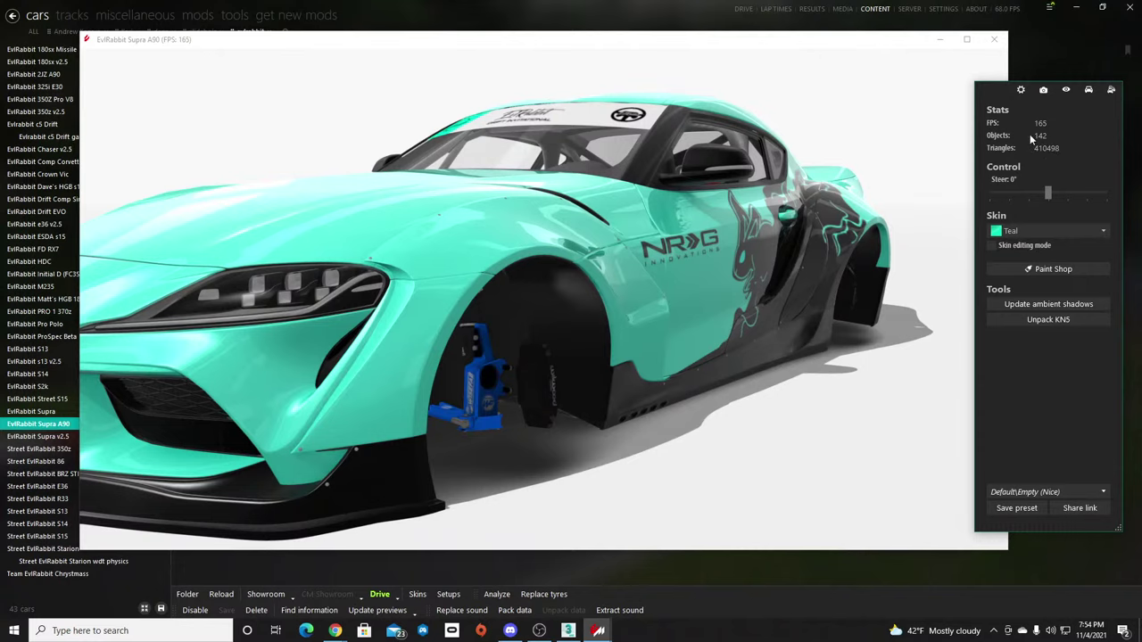
{"action": "left_click_drag", "start_coordinate": [902, 214], "coordinate": [846, 251]}
{"action": "scroll", "coordinate": [846, 250], "scroll_direction": "down", "scroll_amount": 3}
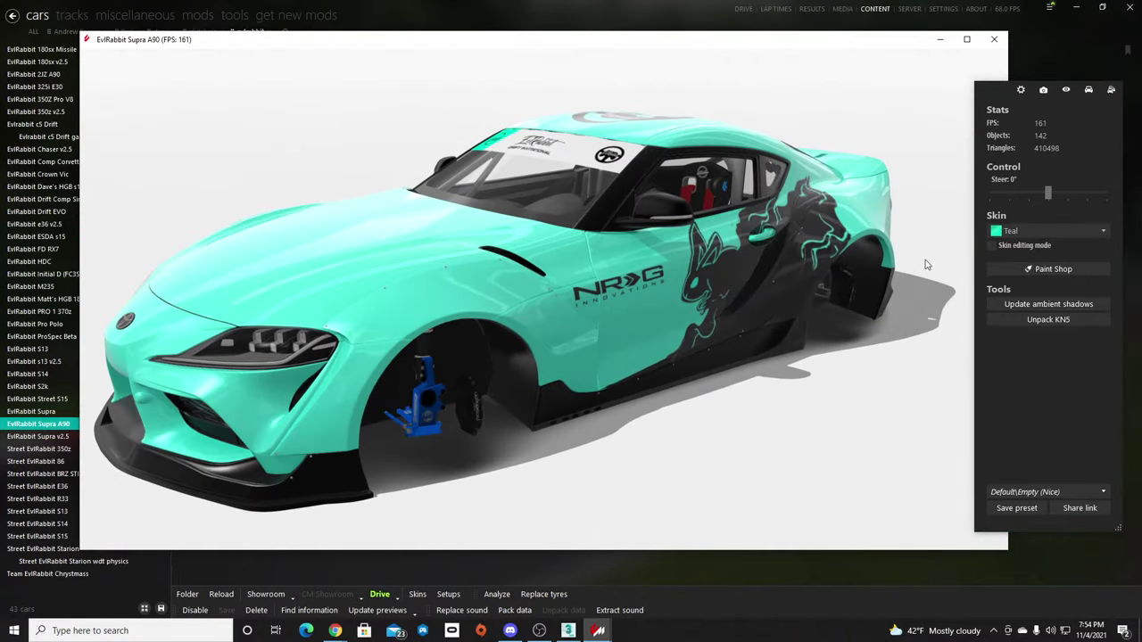
{"action": "left_click_drag", "start_coordinate": [928, 226], "coordinate": [823, 314]}
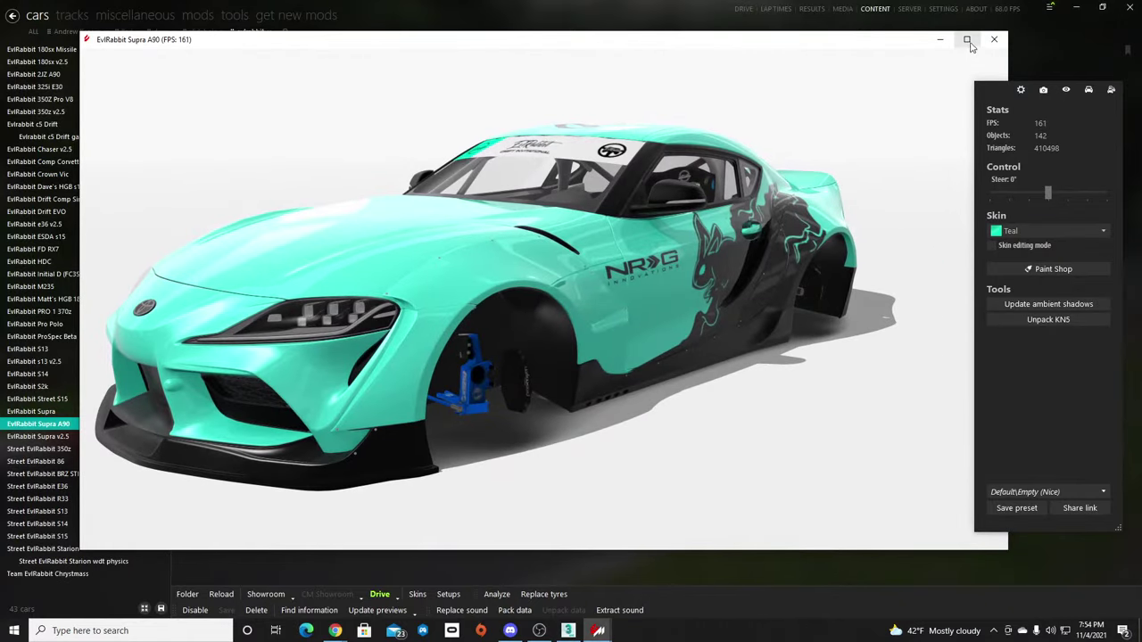
Close the EvlRabbit Supra preview and open the SlideBoizz Toyota Supra v1.1 from the slideboiz filter in the CM Showroom.
{"action": "left_click", "coordinate": [994, 39]}
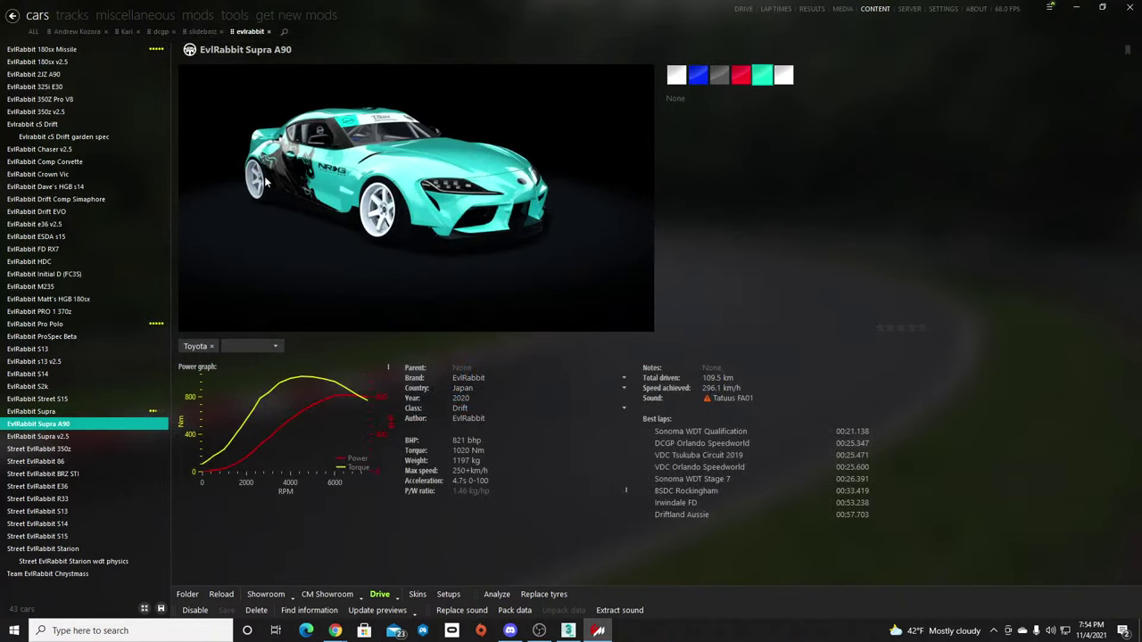
{"action": "left_click", "coordinate": [179, 31]}
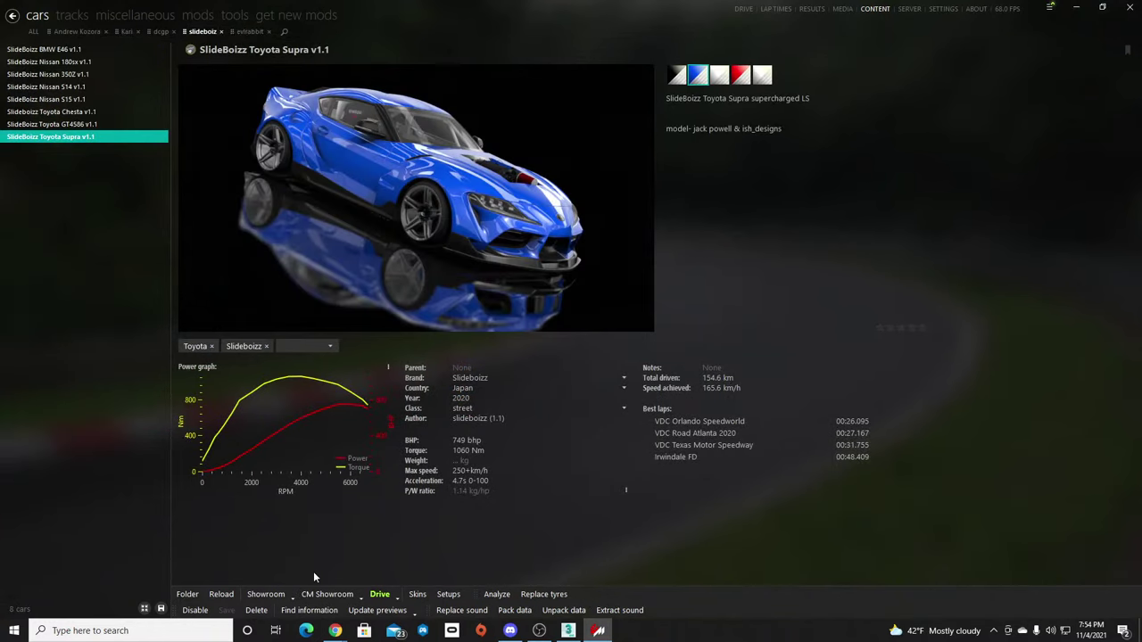
{"action": "left_click", "coordinate": [327, 595]}
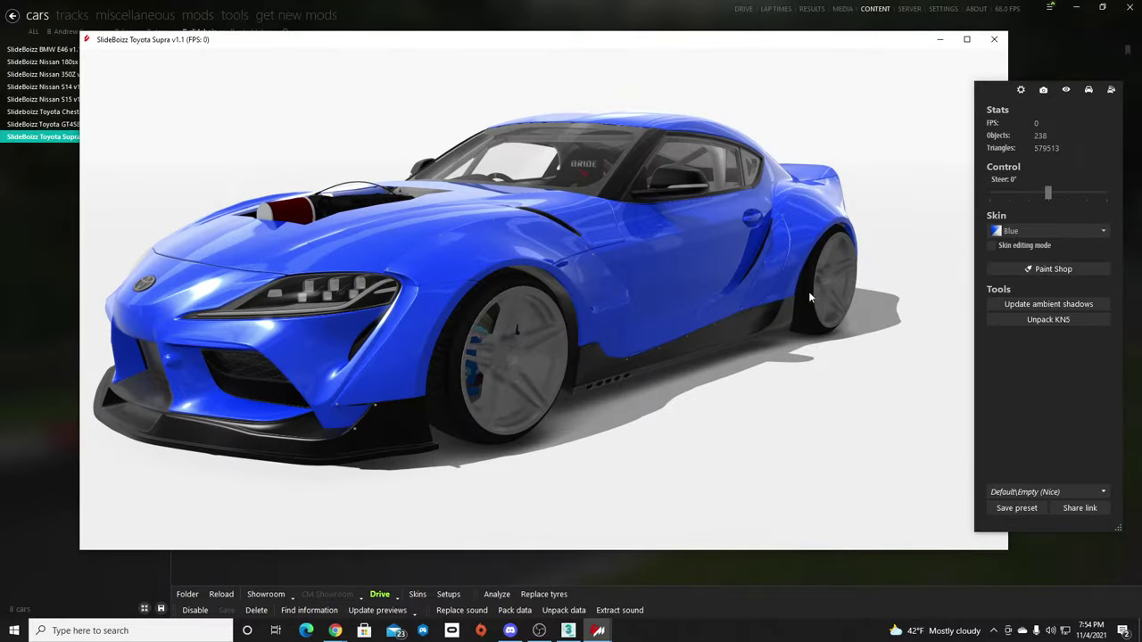
Examine the SlideBoizz Supra's body from the side and rear, inspect its rear window glass object, and close the preview.
{"action": "left_click_drag", "start_coordinate": [809, 291], "coordinate": [854, 209]}
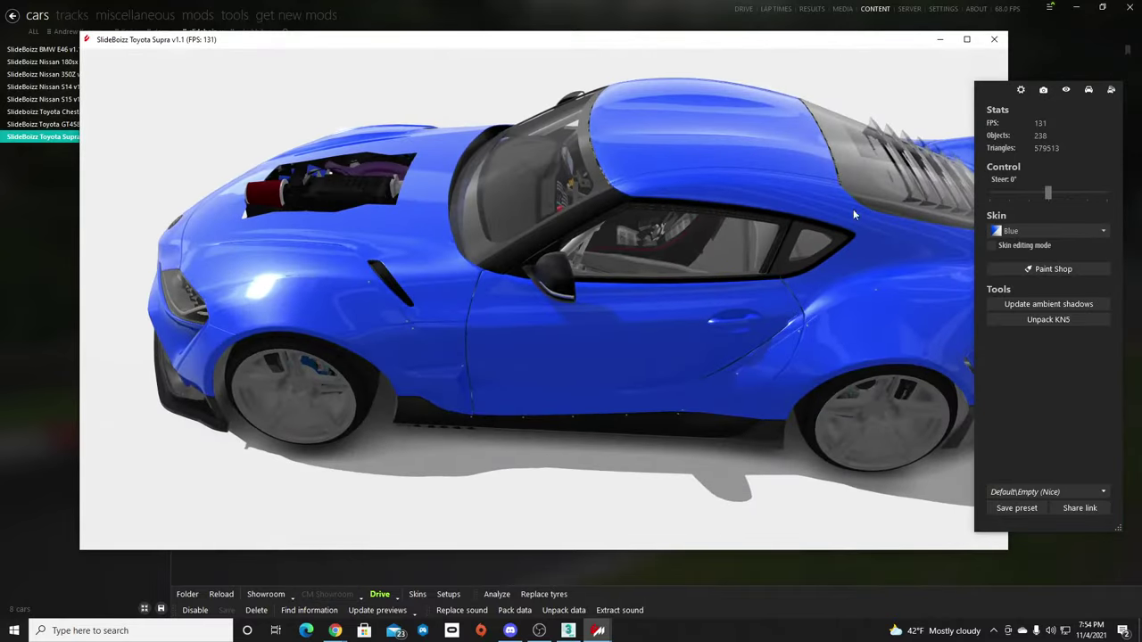
{"action": "left_click", "coordinate": [882, 167]}
{"action": "left_click_drag", "start_coordinate": [919, 258], "coordinate": [692, 215]}
{"action": "left_click", "coordinate": [1070, 190]}
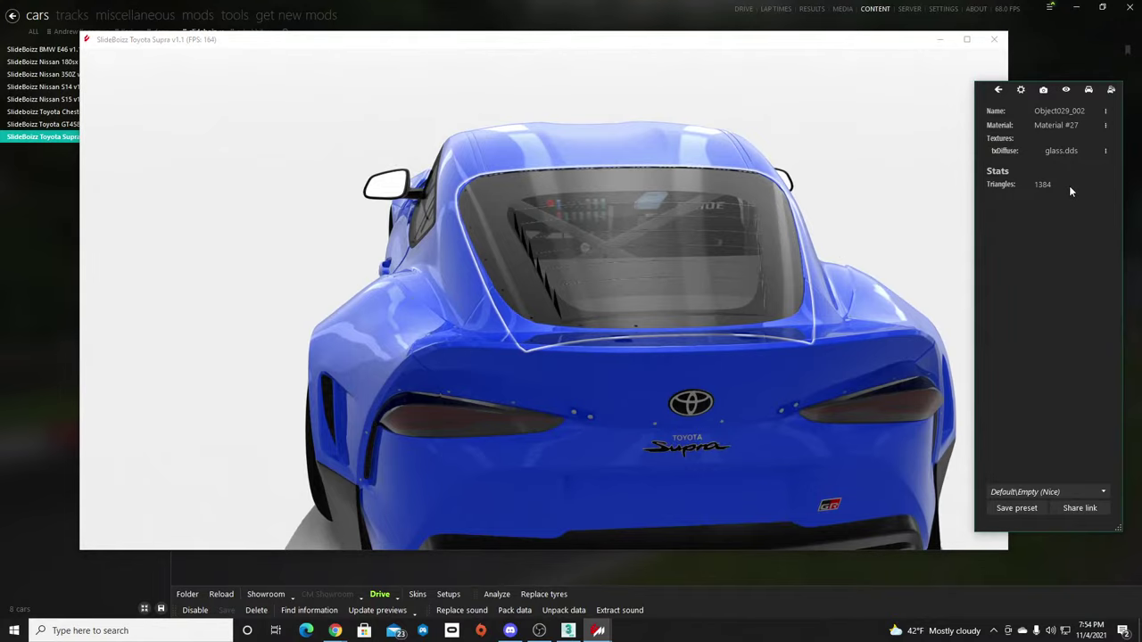
{"action": "left_click_drag", "start_coordinate": [571, 280], "coordinate": [827, 286]}
{"action": "left_click", "coordinate": [994, 40]}
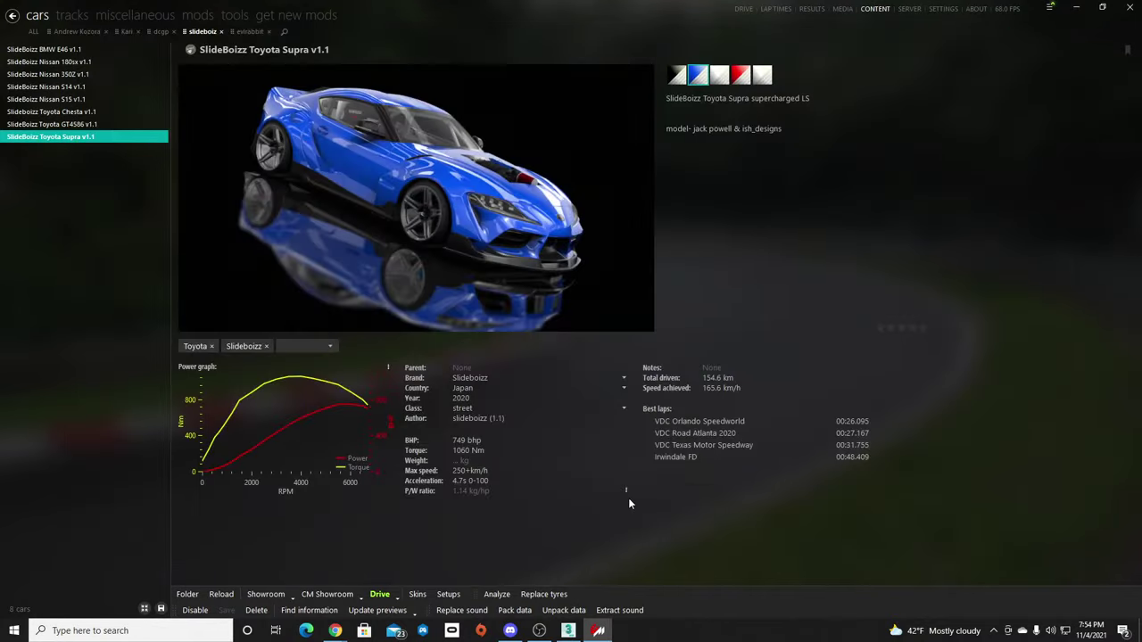
Switch to 3ds Max and export the Supra scene as FBX, overwriting model.fbx in the ac mods folder with the current export options.
{"action": "left_click", "coordinate": [1080, 7]}
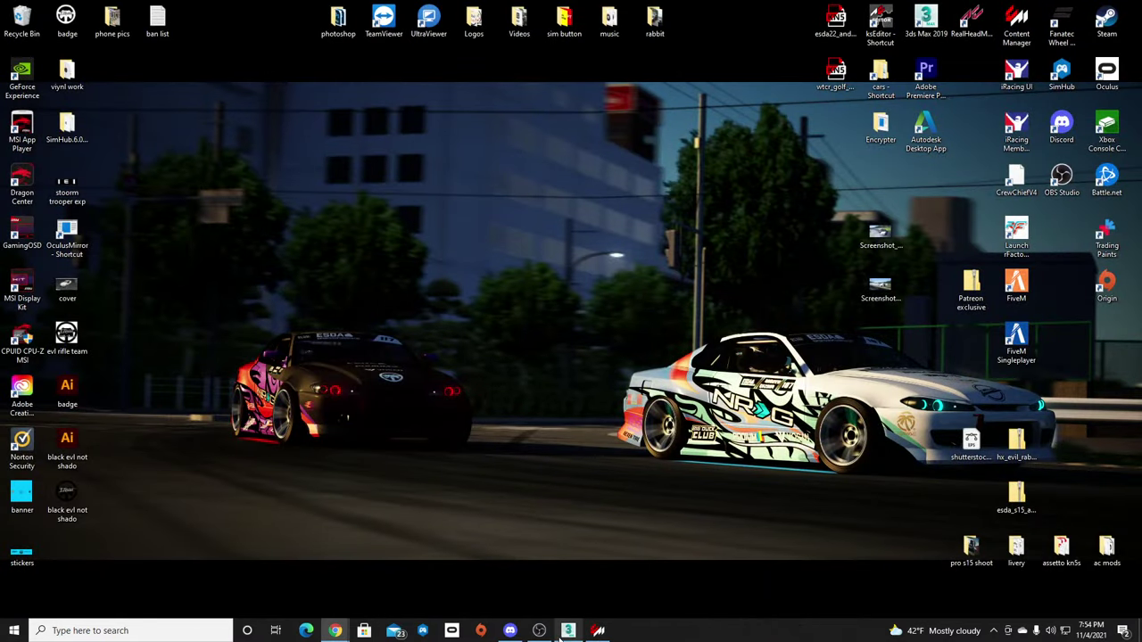
{"action": "left_click", "coordinate": [568, 631]}
{"action": "left_click", "coordinate": [11, 20]}
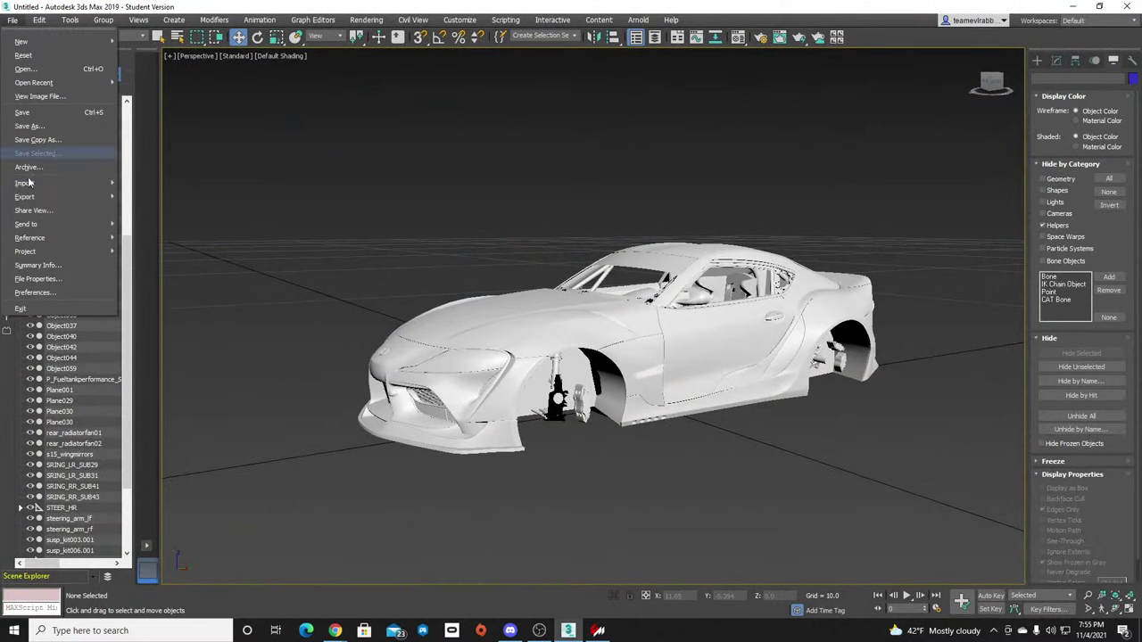
{"action": "mouse_move", "coordinate": [54, 203]}
{"action": "left_click", "coordinate": [158, 205]}
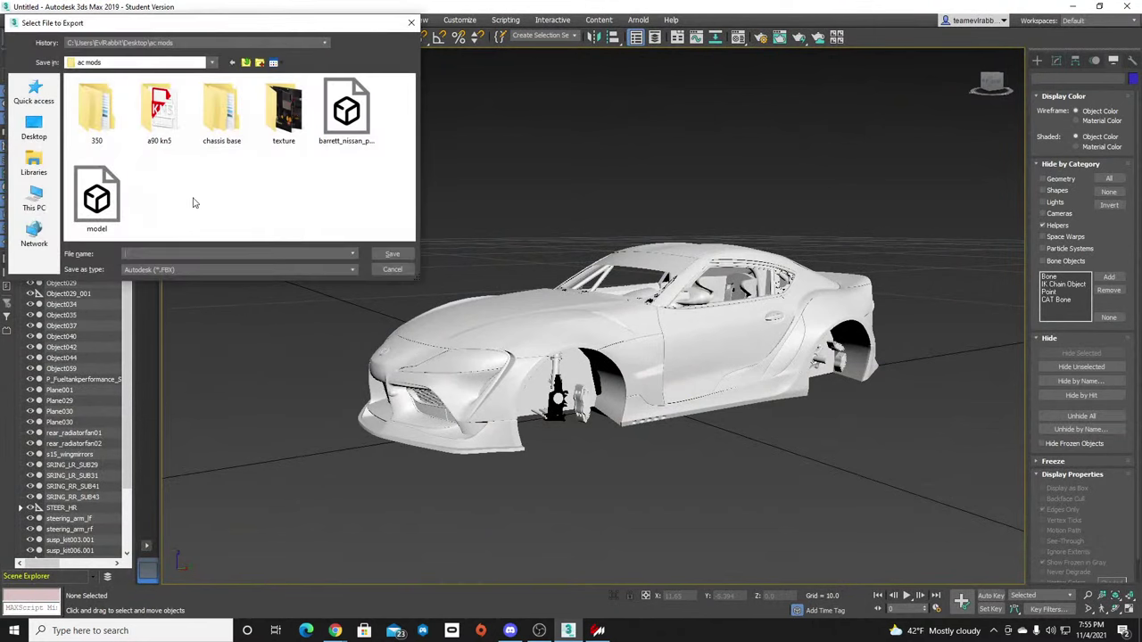
{"action": "double_click", "coordinate": [82, 198]}
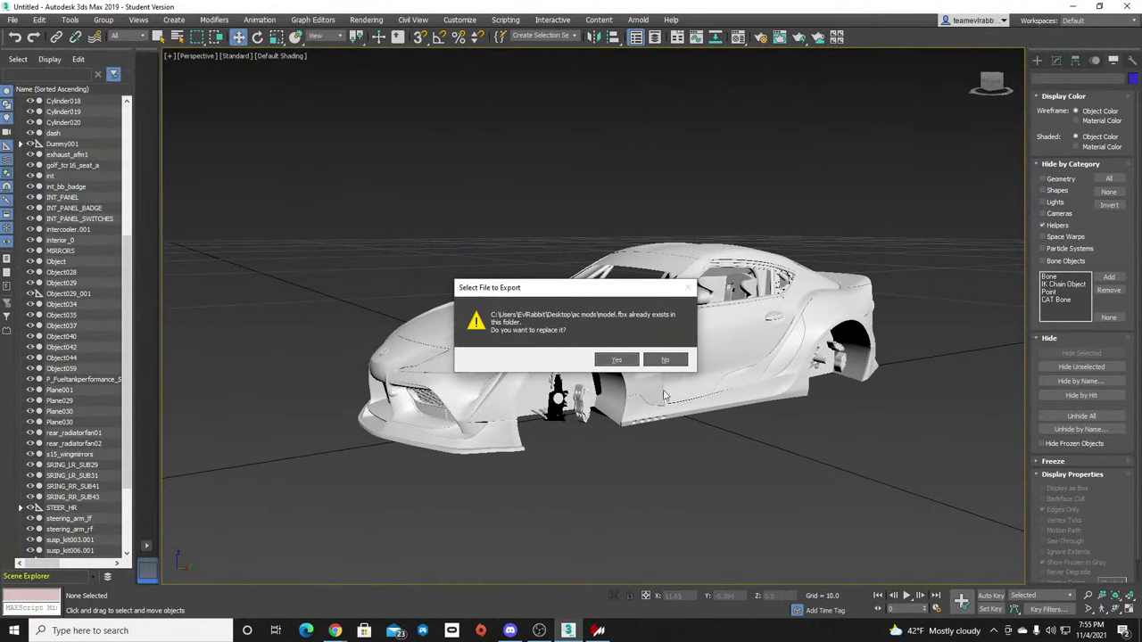
{"action": "left_click", "coordinate": [616, 360]}
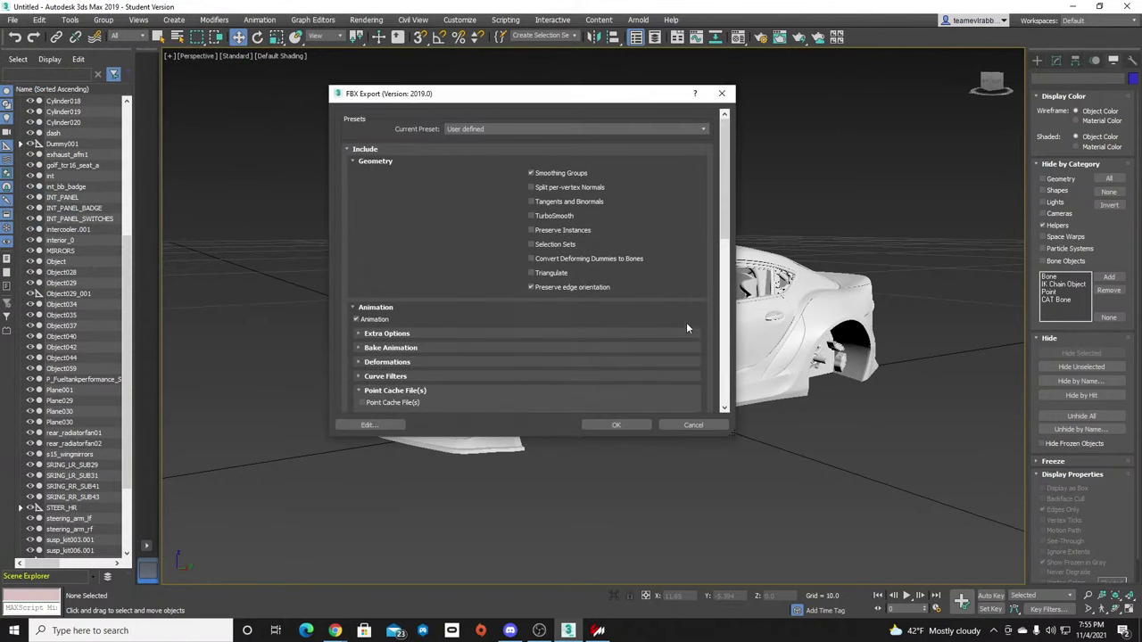
{"action": "scroll", "coordinate": [684, 337], "scroll_direction": "down", "scroll_amount": 5}
{"action": "scroll", "coordinate": [723, 355], "scroll_direction": "down", "scroll_amount": 5}
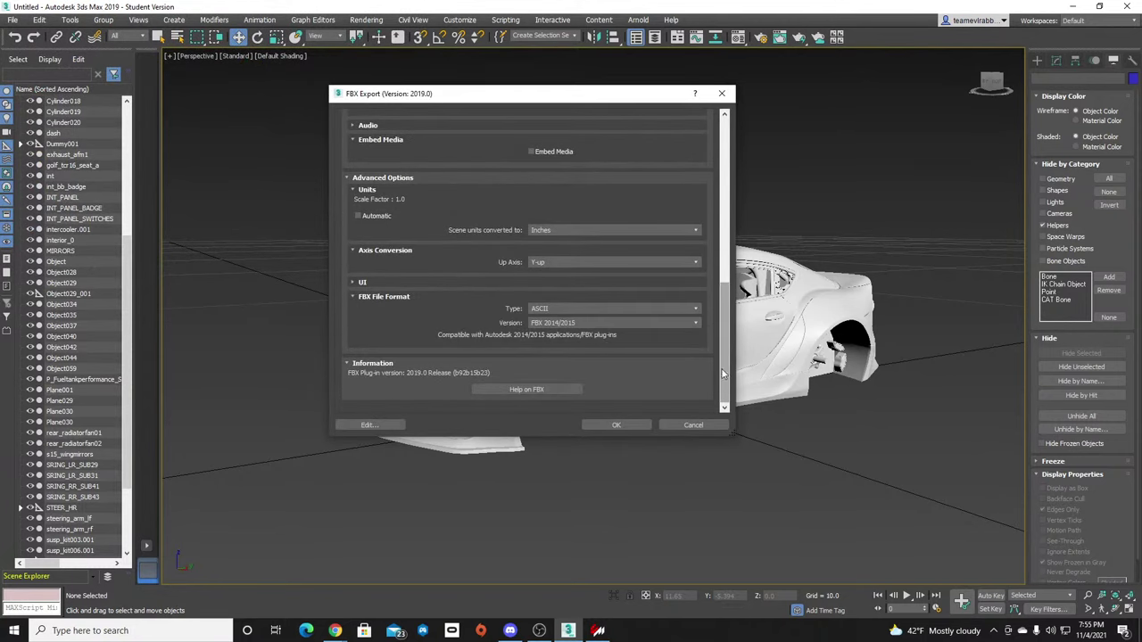
{"action": "left_click", "coordinate": [616, 425]}
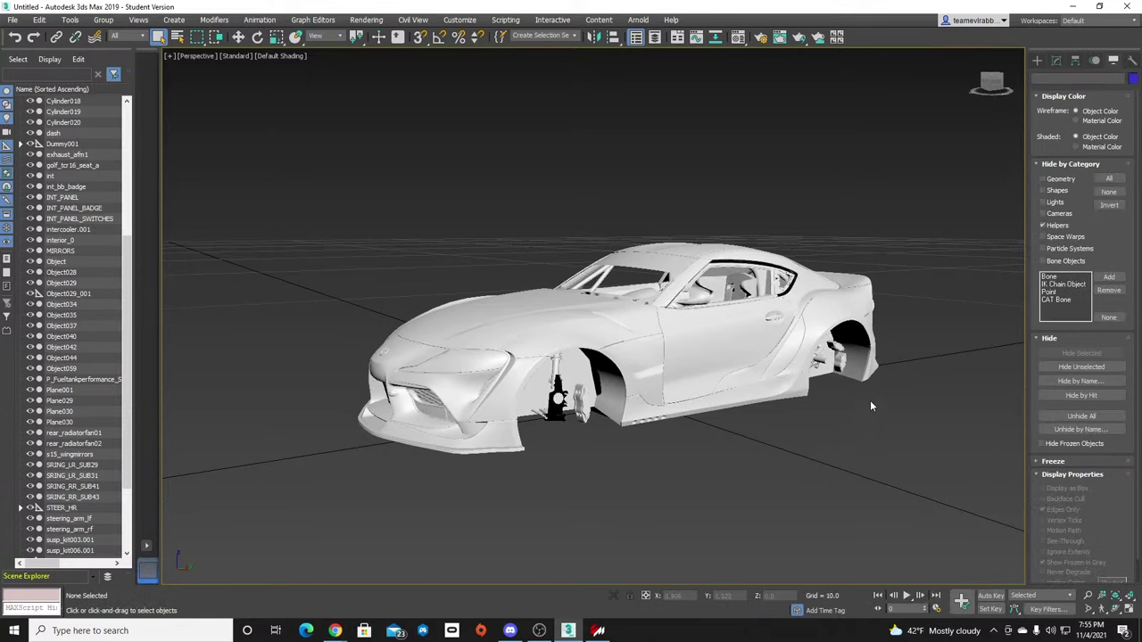
Minimize 3ds Max, launch ksEditor from the desktop and open the FBX file model from the ac mods folder.
{"action": "left_click", "coordinate": [1072, 6]}
{"action": "double_click", "coordinate": [881, 22]}
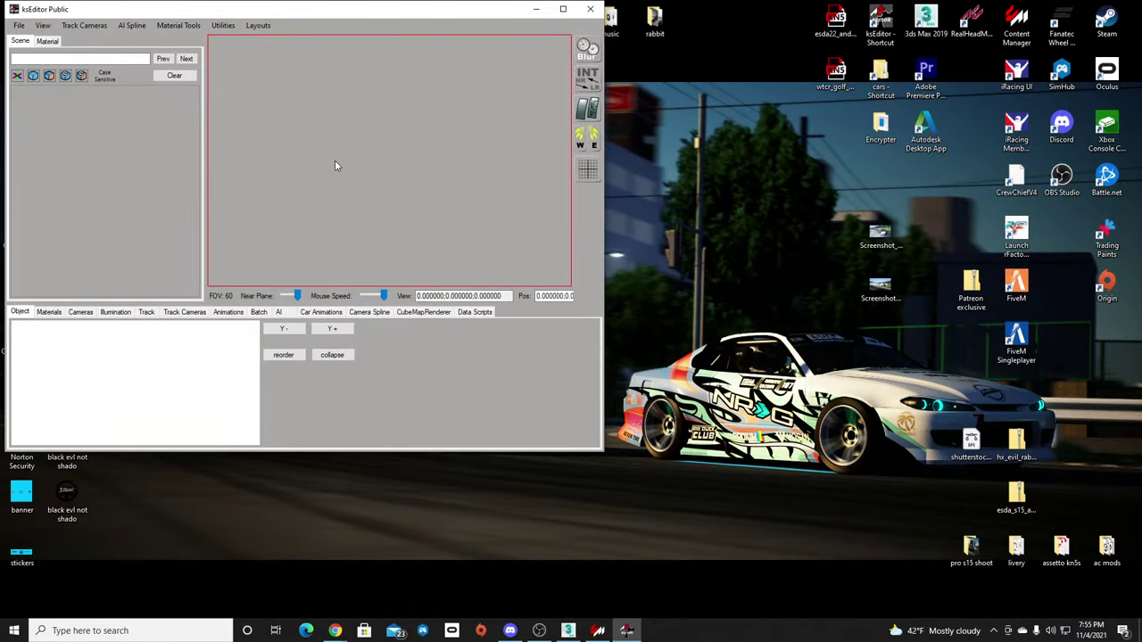
{"action": "left_click", "coordinate": [19, 25]}
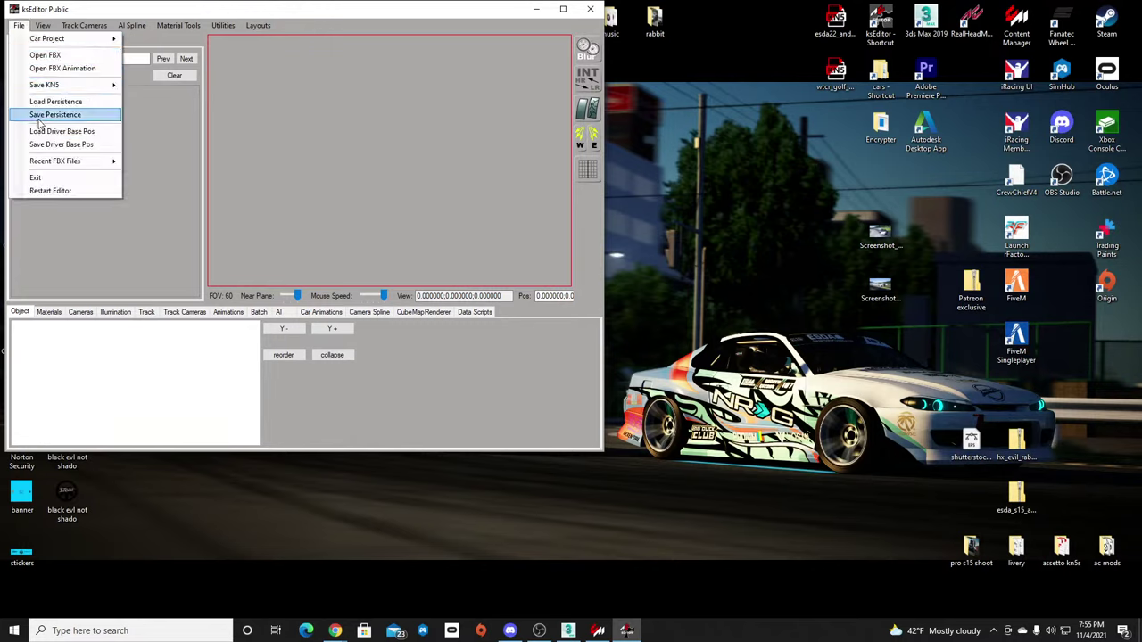
{"action": "mouse_move", "coordinate": [55, 90]}
{"action": "left_click", "coordinate": [44, 54]}
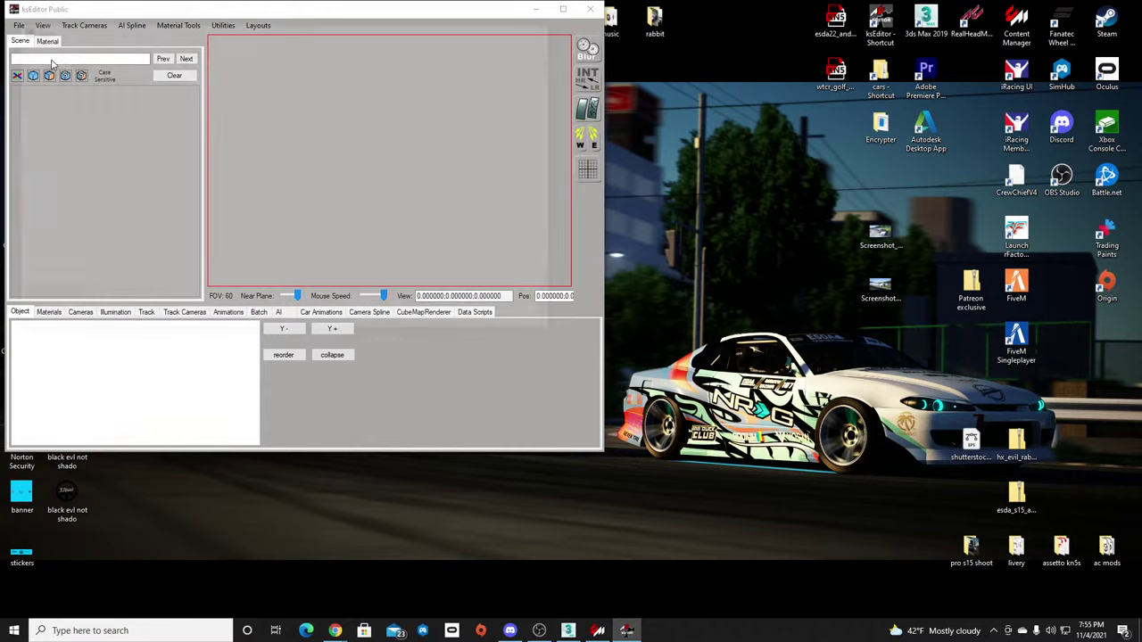
{"action": "scroll", "coordinate": [69, 125], "scroll_direction": "up", "scroll_amount": 1}
{"action": "left_click", "coordinate": [56, 130]}
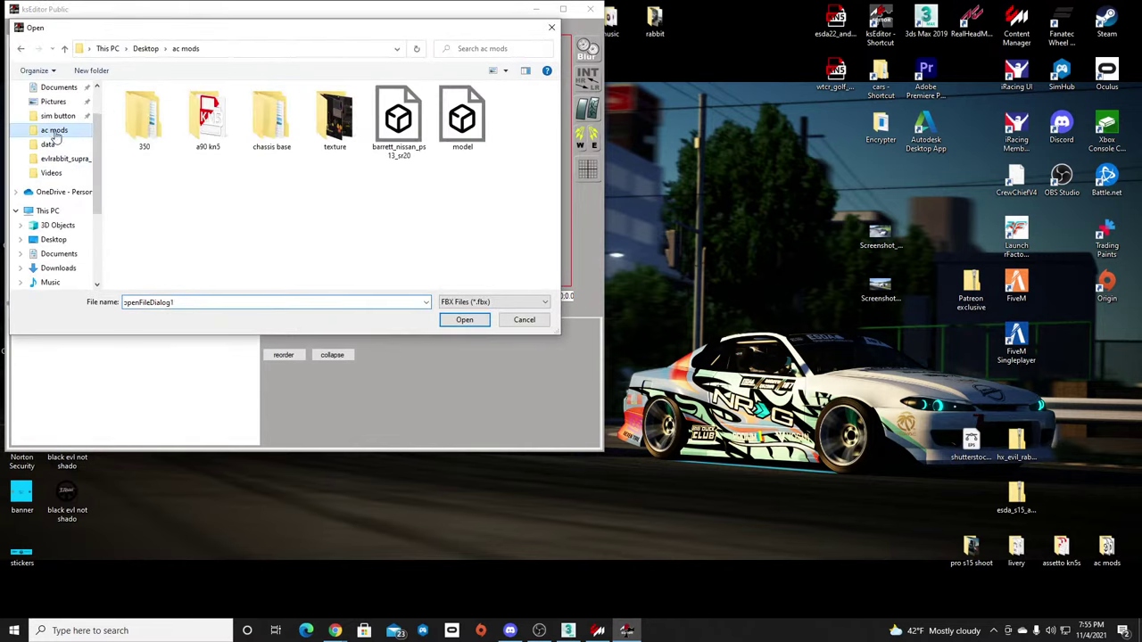
{"action": "left_click", "coordinate": [458, 129]}
{"action": "double_click", "coordinate": [457, 129]}
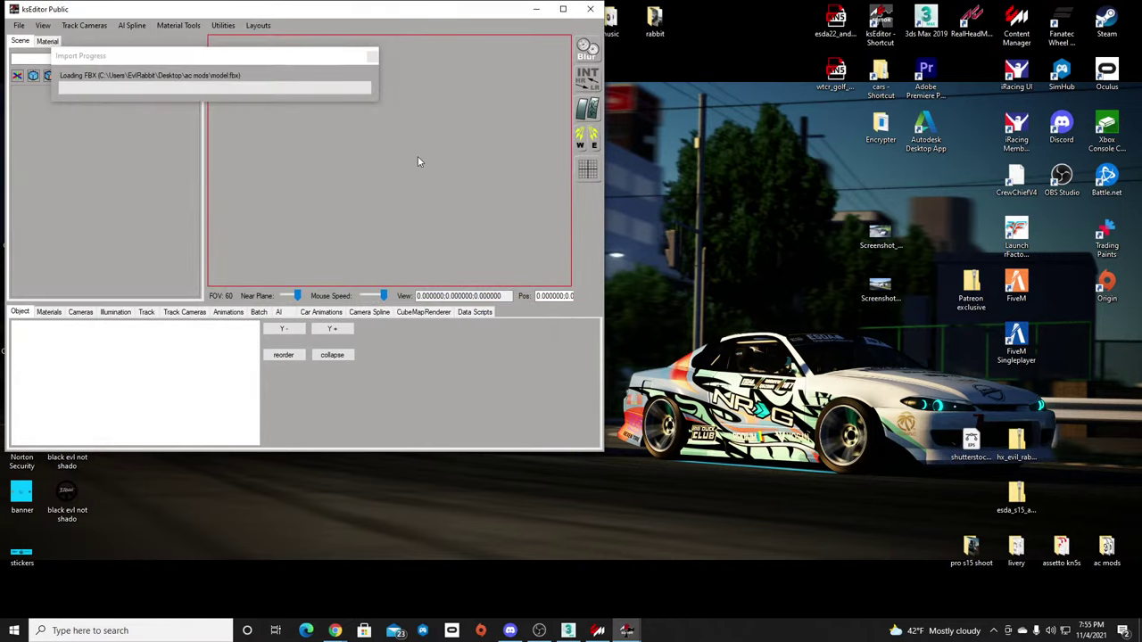
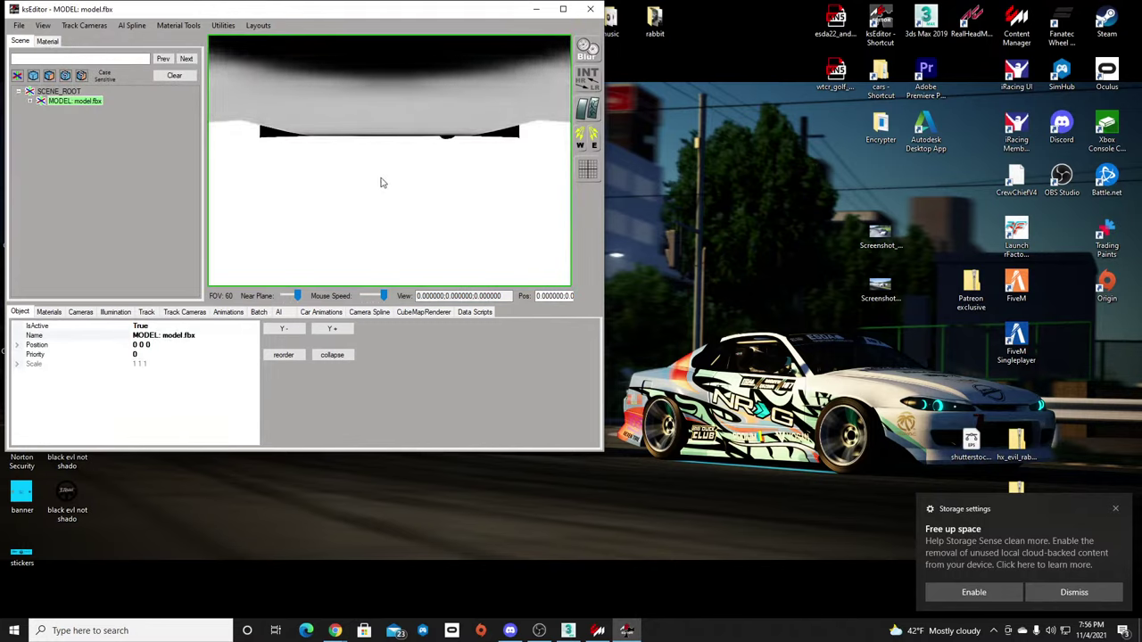
Load the model.fbx persistence file from the ac mods folder onto the opened Supra model in ksEditor.
{"action": "left_click", "coordinate": [19, 25]}
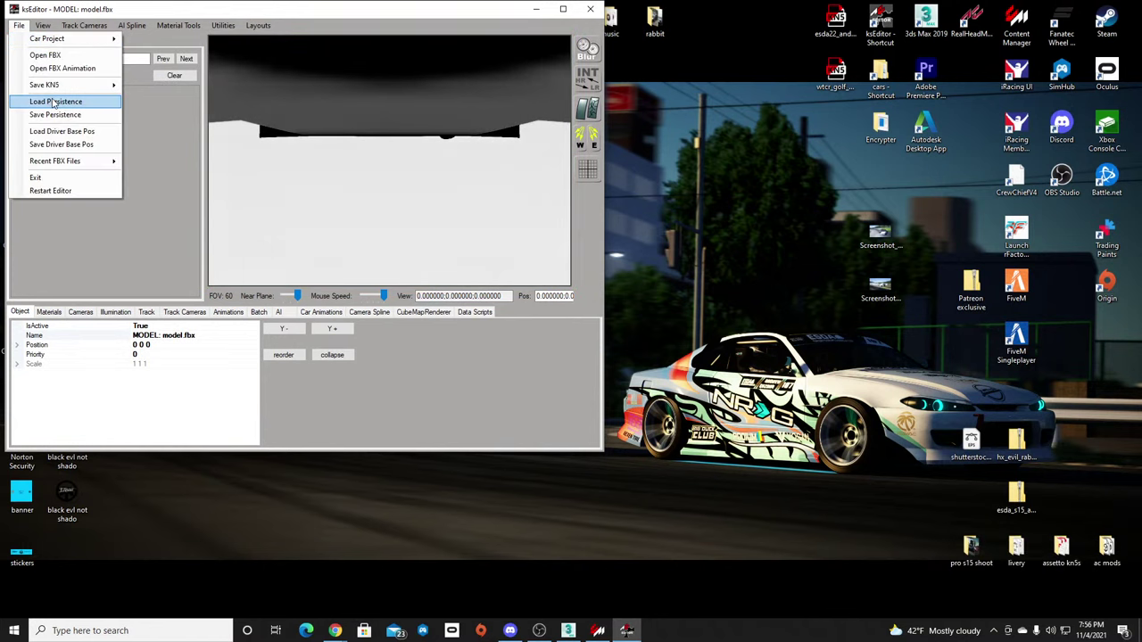
{"action": "left_click", "coordinate": [54, 102]}
{"action": "double_click", "coordinate": [422, 126]}
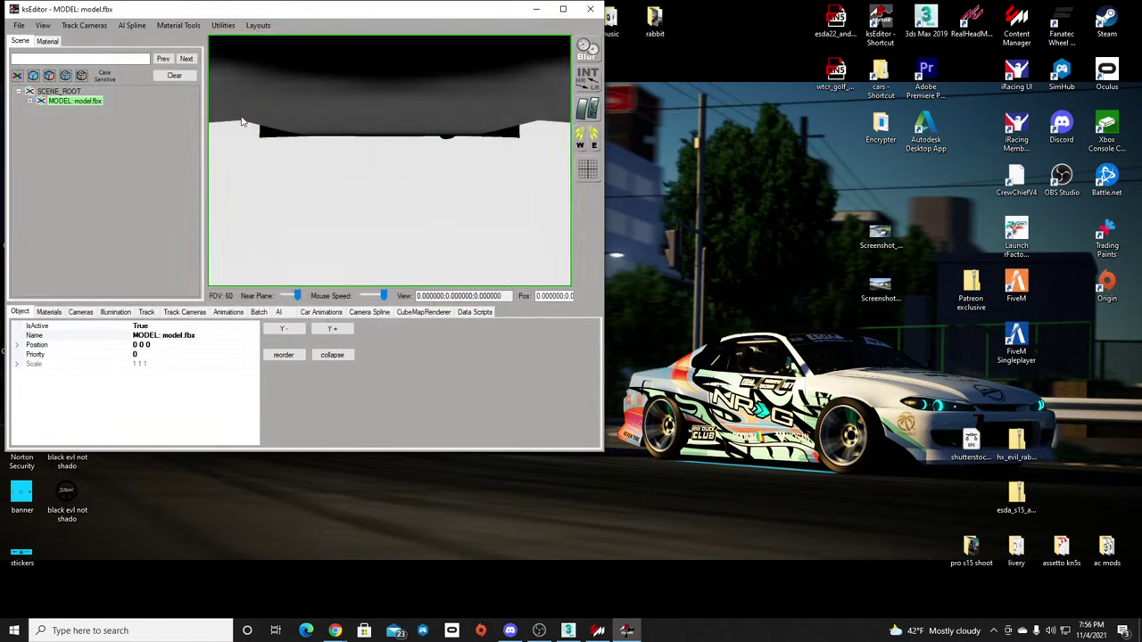
{"action": "left_click", "coordinate": [19, 25]}
{"action": "left_click", "coordinate": [54, 102]}
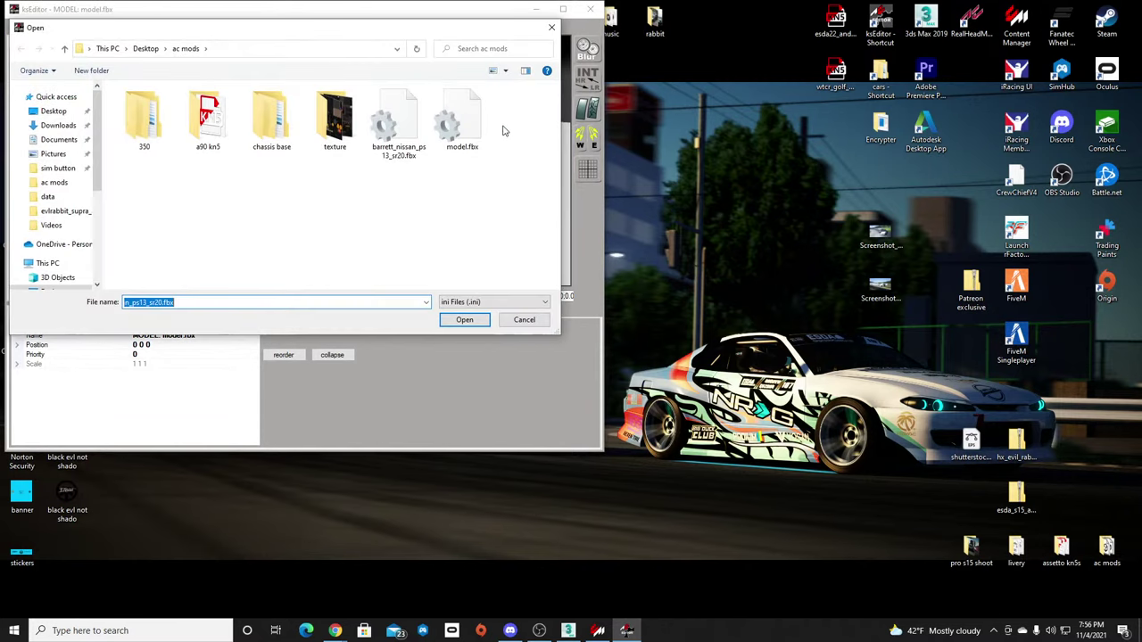
{"action": "double_click", "coordinate": [465, 126]}
Save the model as a car KN5, overwriting evlrabbit_supra_a90 in the evlrabbit_supra_a90 car folder, and close ksEditor.
{"action": "left_click", "coordinate": [19, 26]}
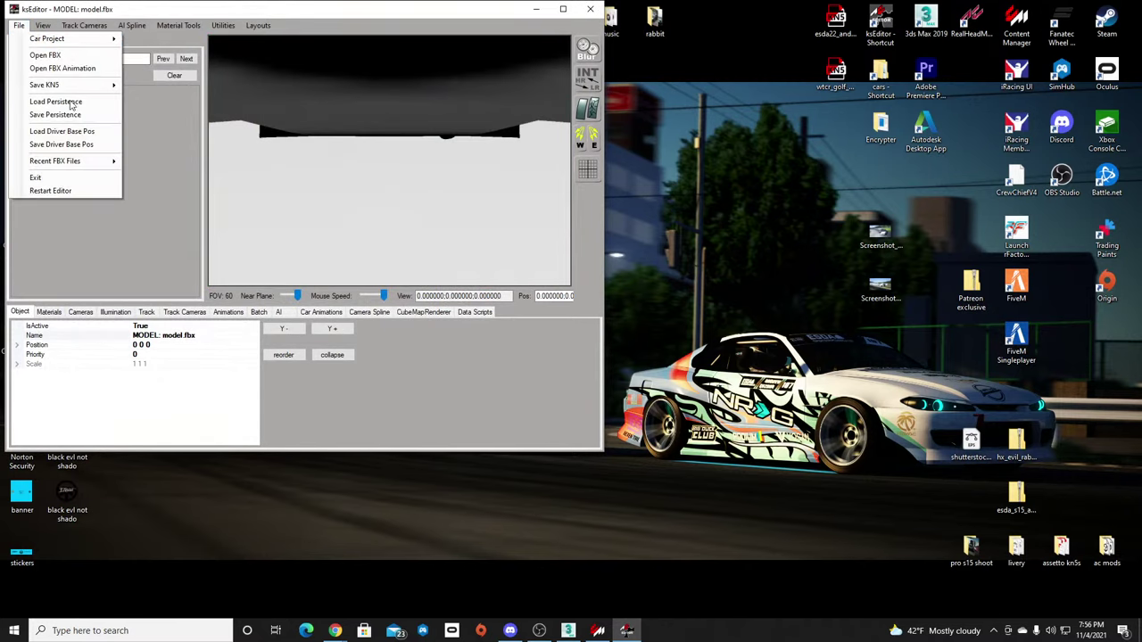
{"action": "mouse_move", "coordinate": [77, 85]}
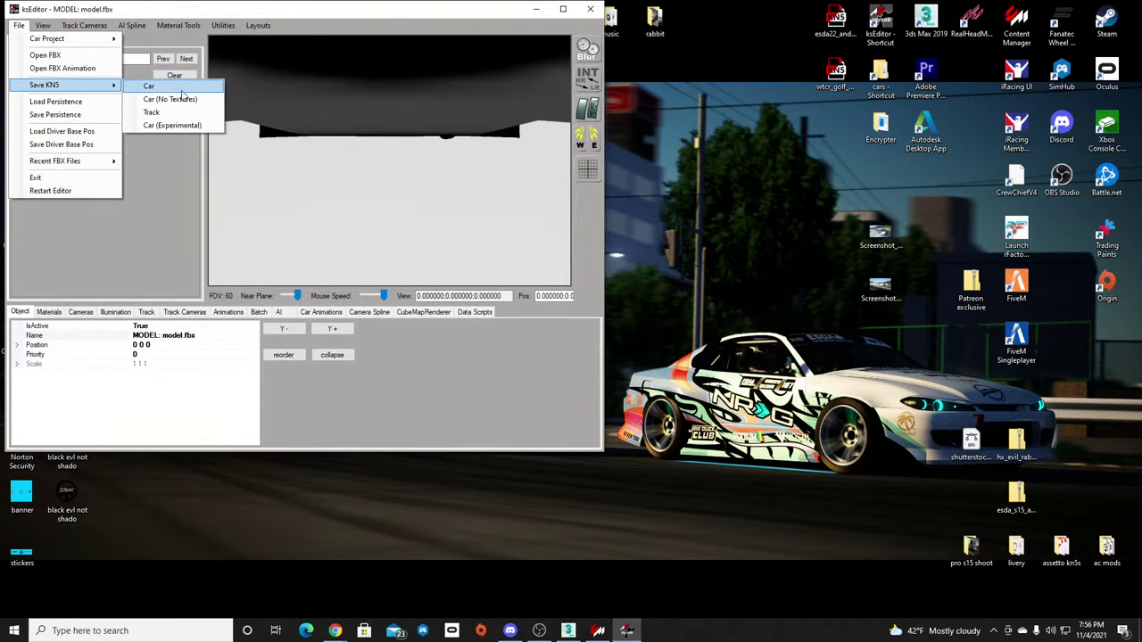
{"action": "left_click", "coordinate": [169, 87]}
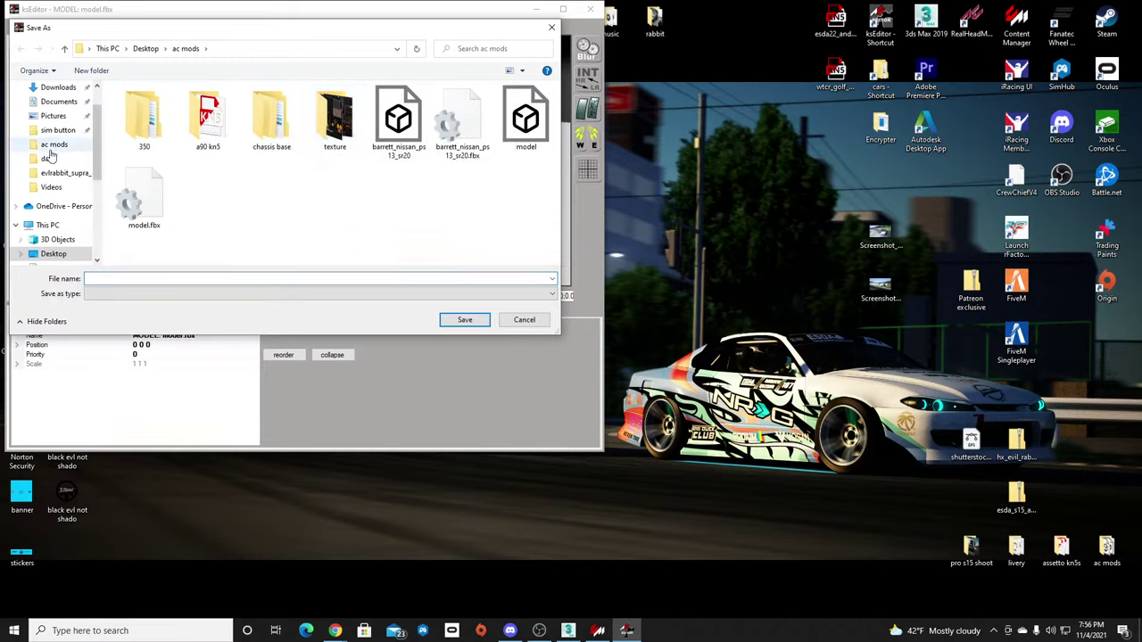
{"action": "left_click", "coordinate": [80, 175]}
{"action": "double_click", "coordinate": [154, 243]}
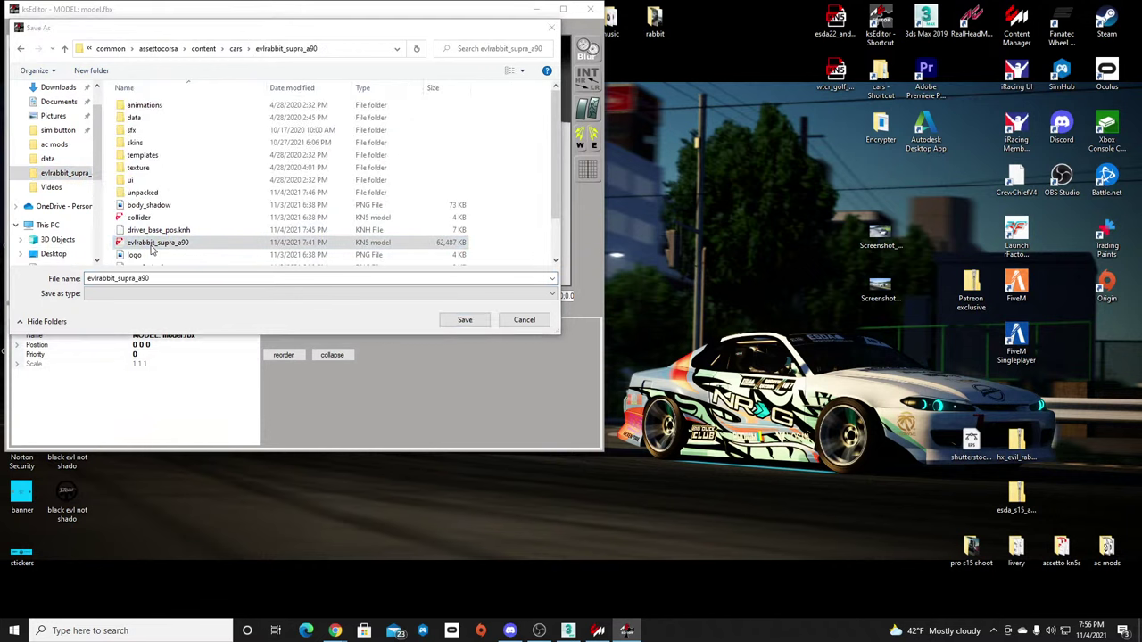
{"action": "left_click", "coordinate": [600, 317]}
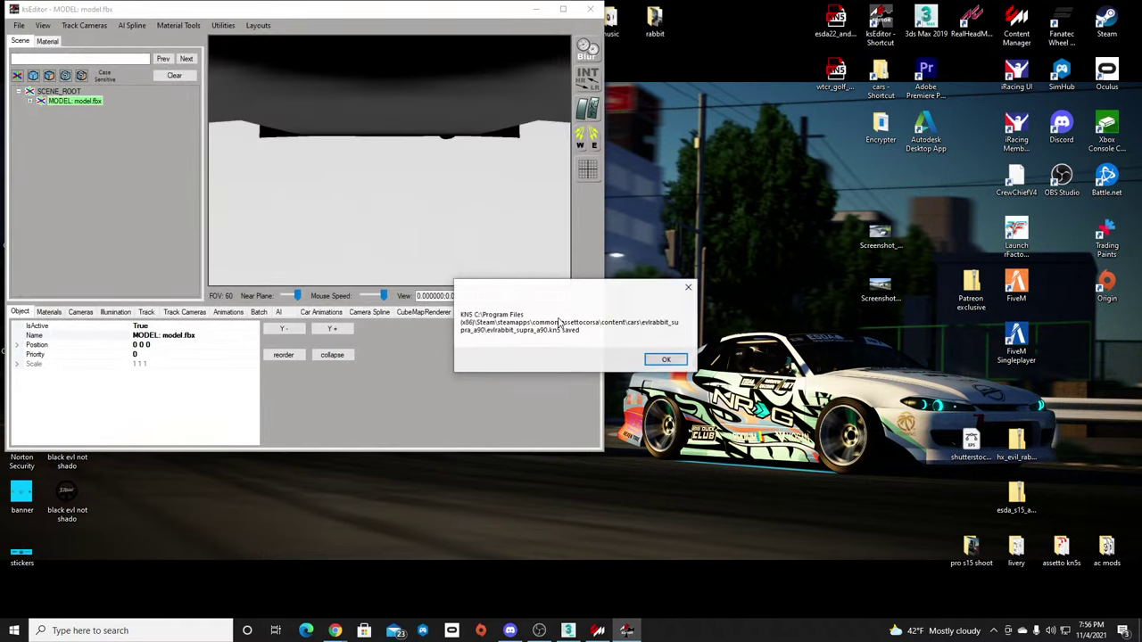
{"action": "left_click", "coordinate": [654, 359]}
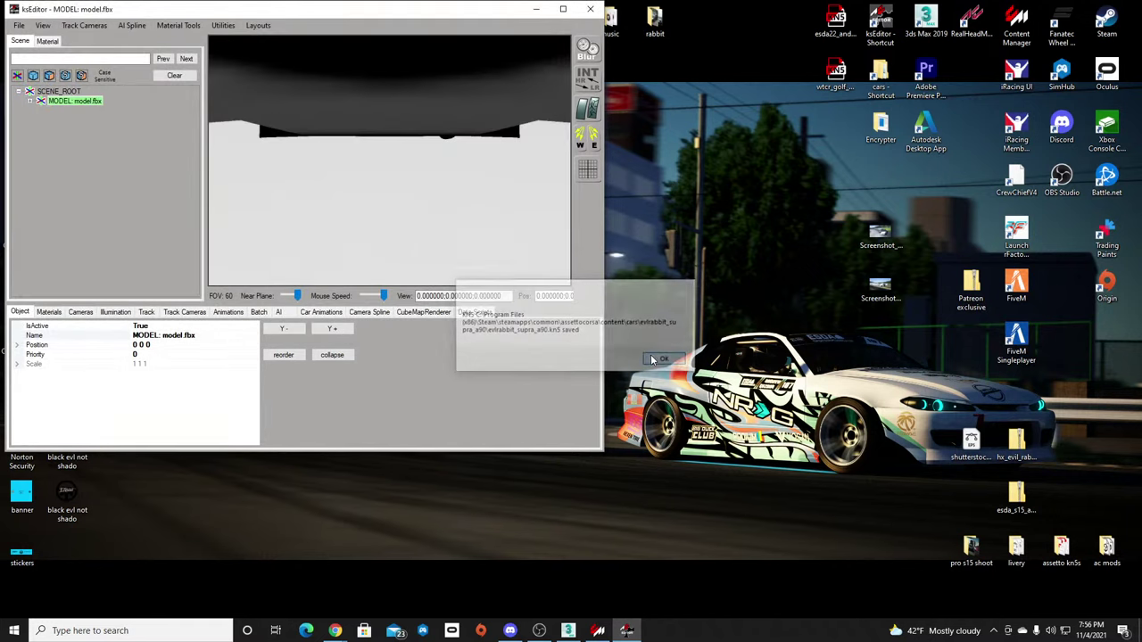
{"action": "left_click", "coordinate": [598, 11]}
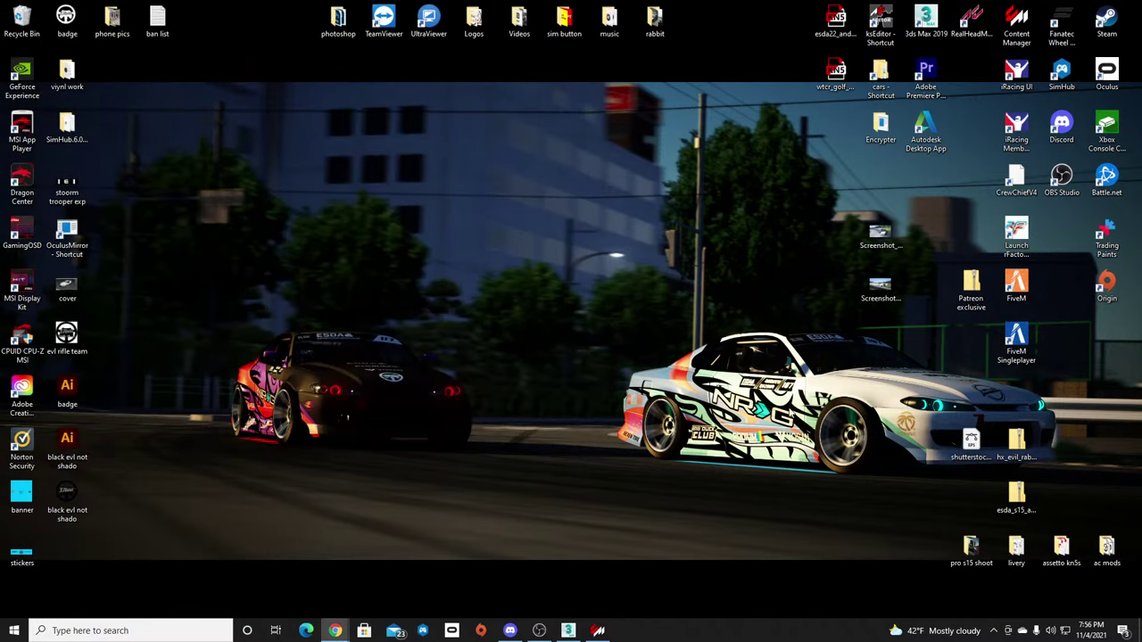
Switch to Content Manager and open the EvlRabbit Supra A90 from the evlrabbit filter in the CM Showroom.
{"action": "left_click", "coordinate": [598, 631]}
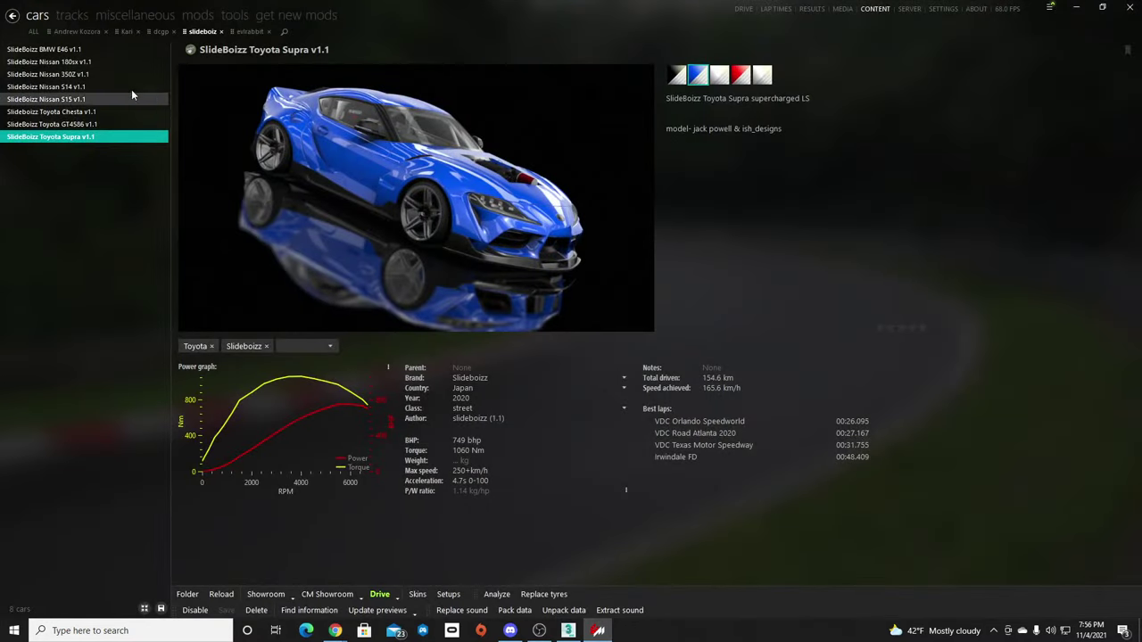
{"action": "left_click", "coordinate": [73, 31]}
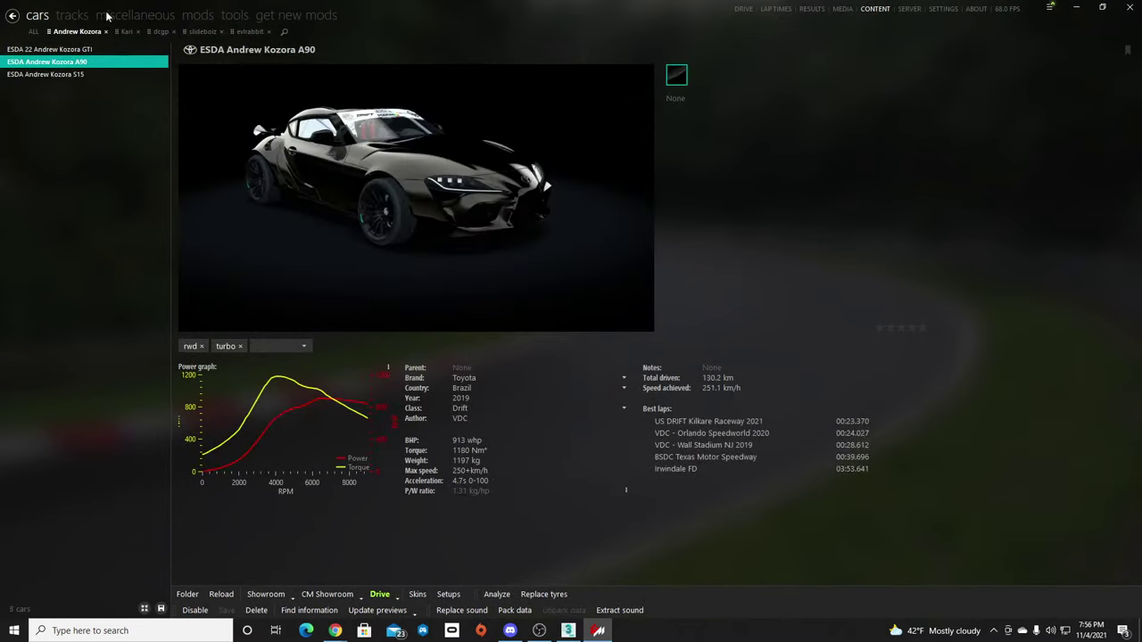
{"action": "left_click", "coordinate": [249, 31]}
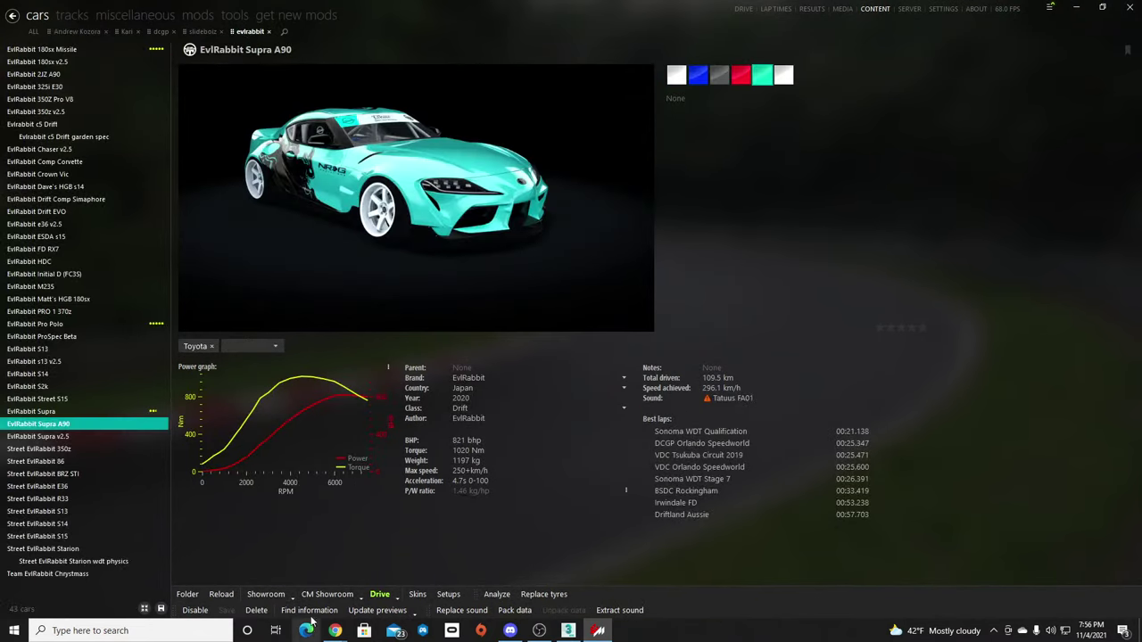
{"action": "left_click", "coordinate": [327, 594]}
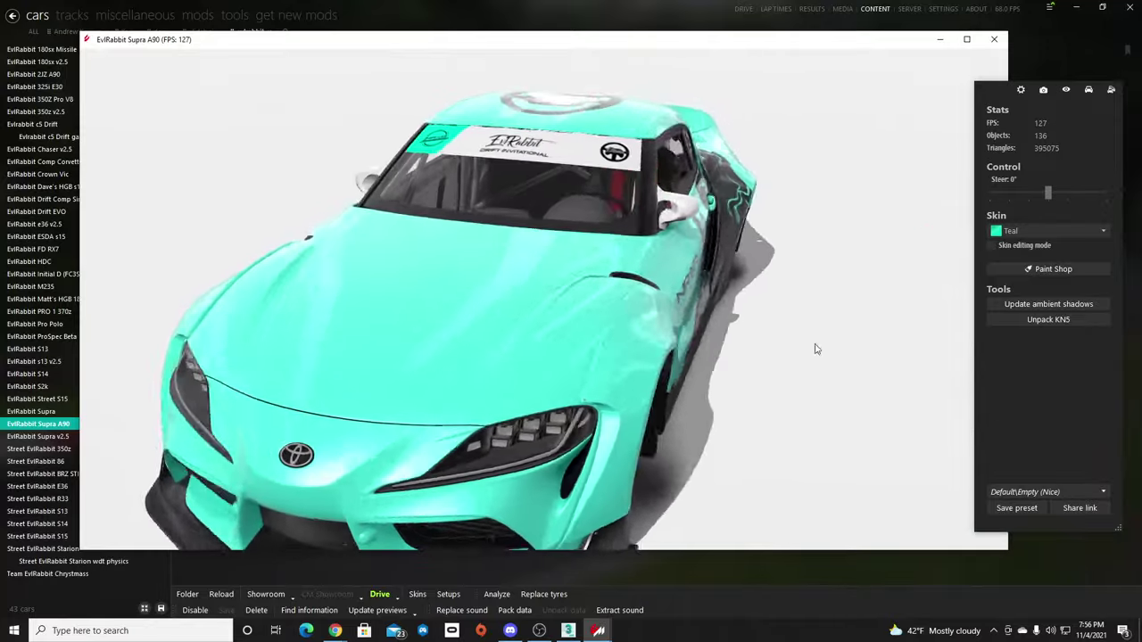
Examine the EvlRabbit Supra A90's windows, rear quarter, windshield and front end in the showroom preview.
{"action": "left_click_drag", "start_coordinate": [814, 349], "coordinate": [969, 329]}
{"action": "left_click_drag", "start_coordinate": [1026, 321], "coordinate": [240, 335]}
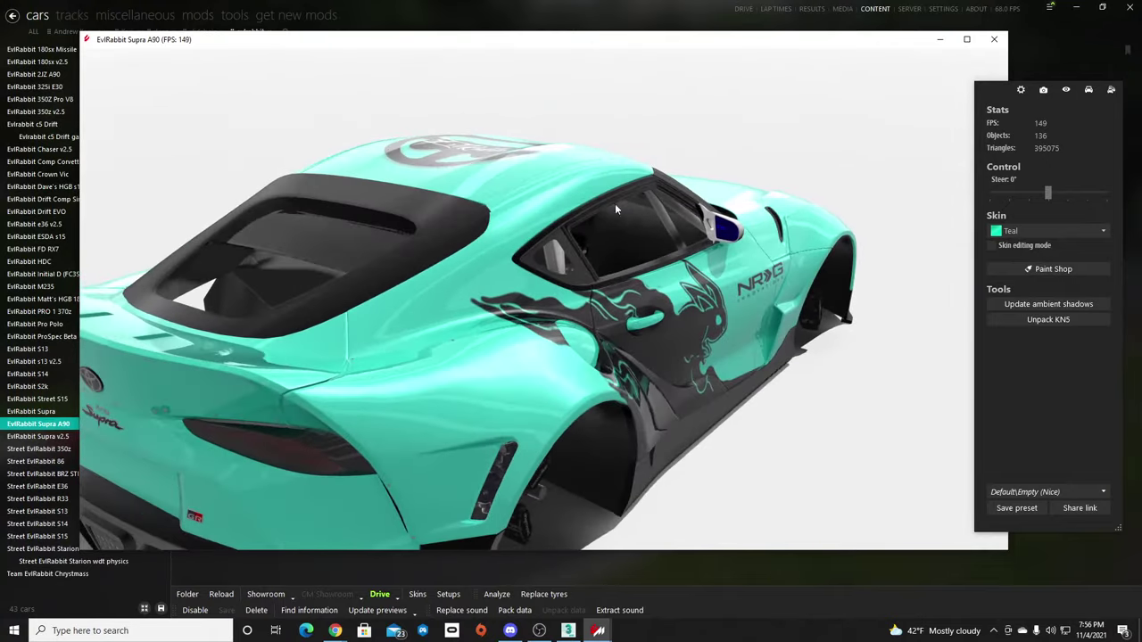
{"action": "scroll", "coordinate": [910, 246], "scroll_direction": "up", "scroll_amount": 8}
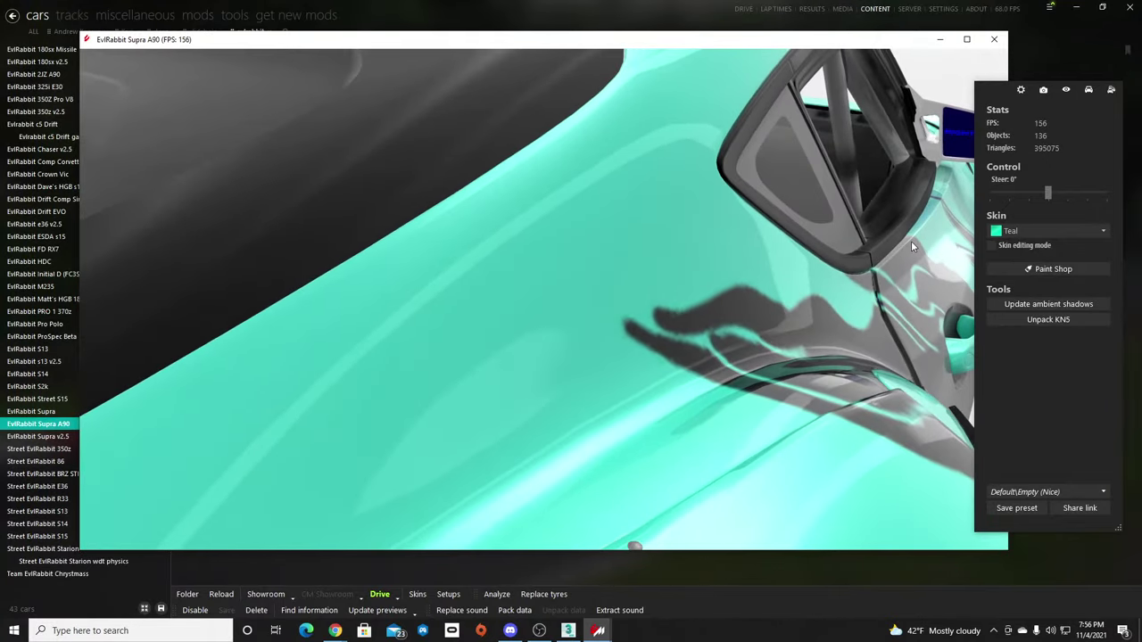
{"action": "left_click_drag", "start_coordinate": [911, 241], "coordinate": [660, 265]}
{"action": "scroll", "coordinate": [661, 265], "scroll_direction": "down", "scroll_amount": 8}
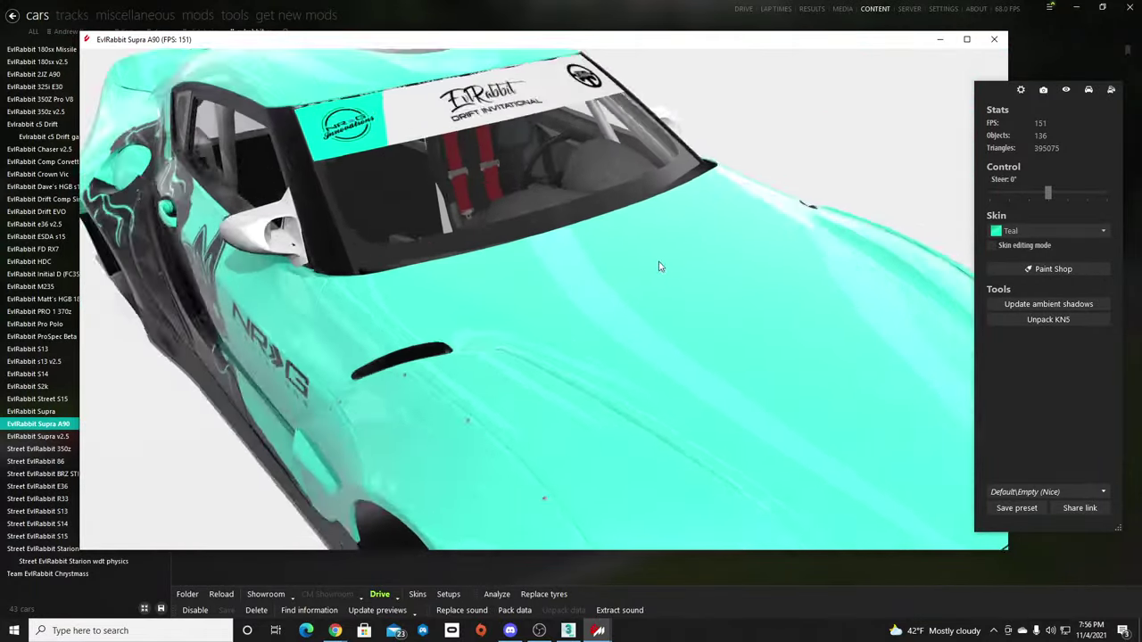
{"action": "left_click_drag", "start_coordinate": [844, 339], "coordinate": [830, 279]}
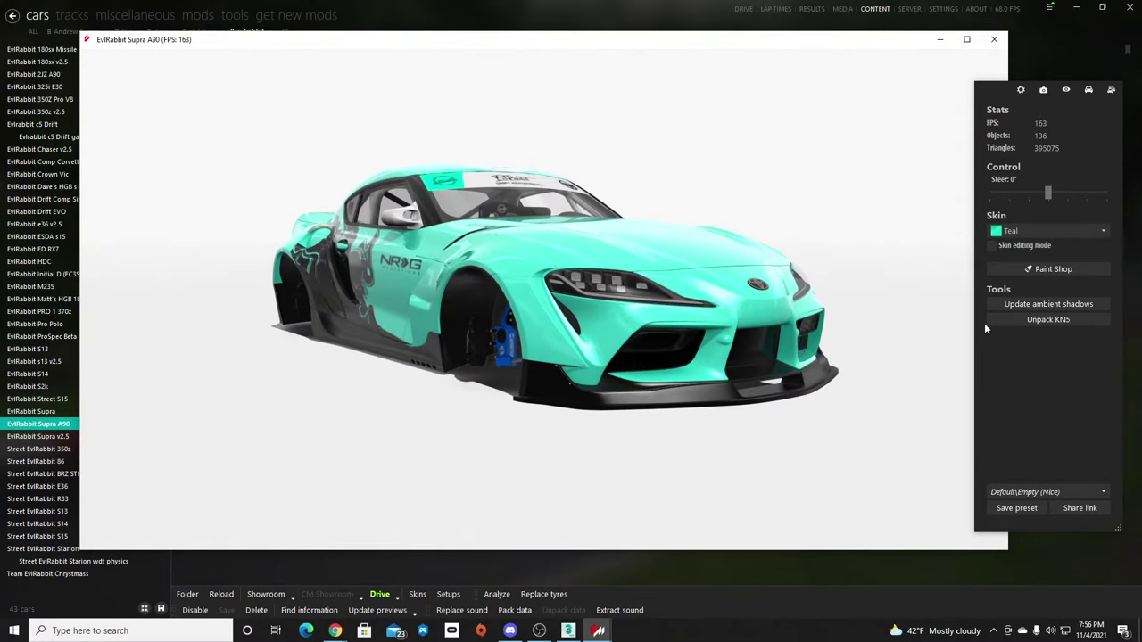
Unpack the EvlRabbit Supra A90's KN5, minimize the unpacked folder, close the preview and minimize Content Manager.
{"action": "left_click", "coordinate": [1017, 320]}
{"action": "left_click", "coordinate": [666, 336]}
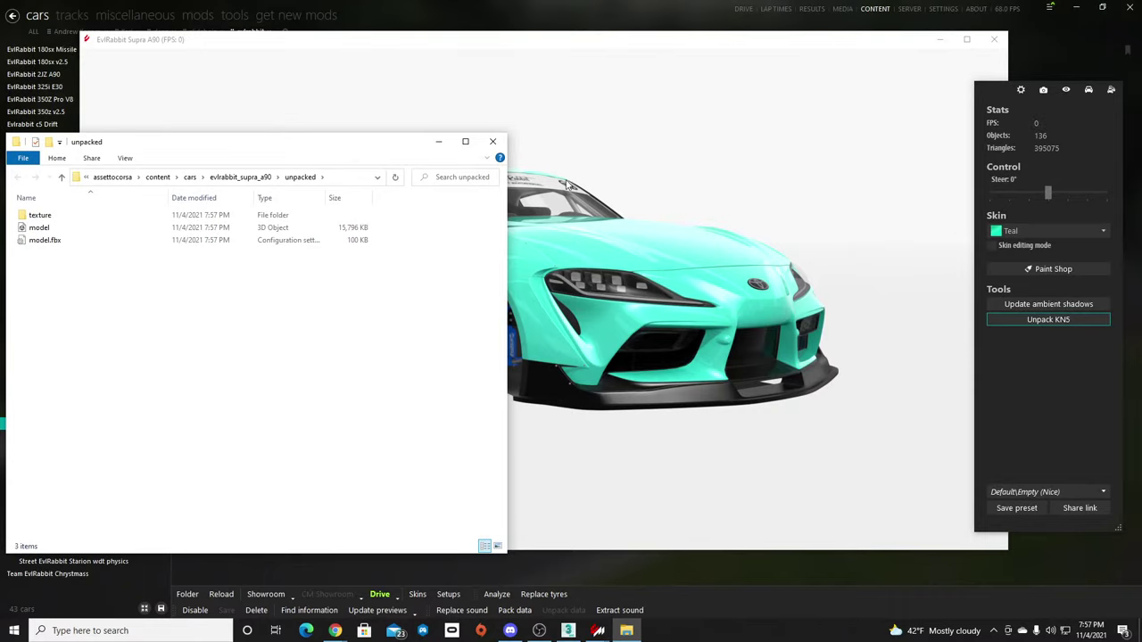
{"action": "left_click", "coordinate": [438, 142]}
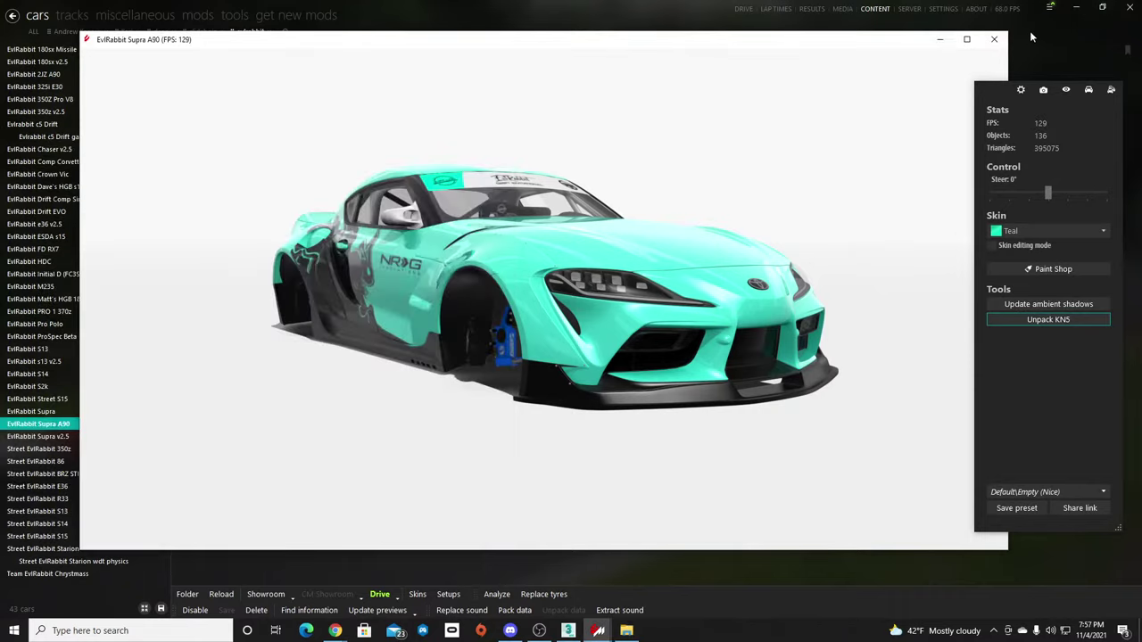
{"action": "left_click", "coordinate": [992, 42]}
{"action": "left_click", "coordinate": [1076, 7]}
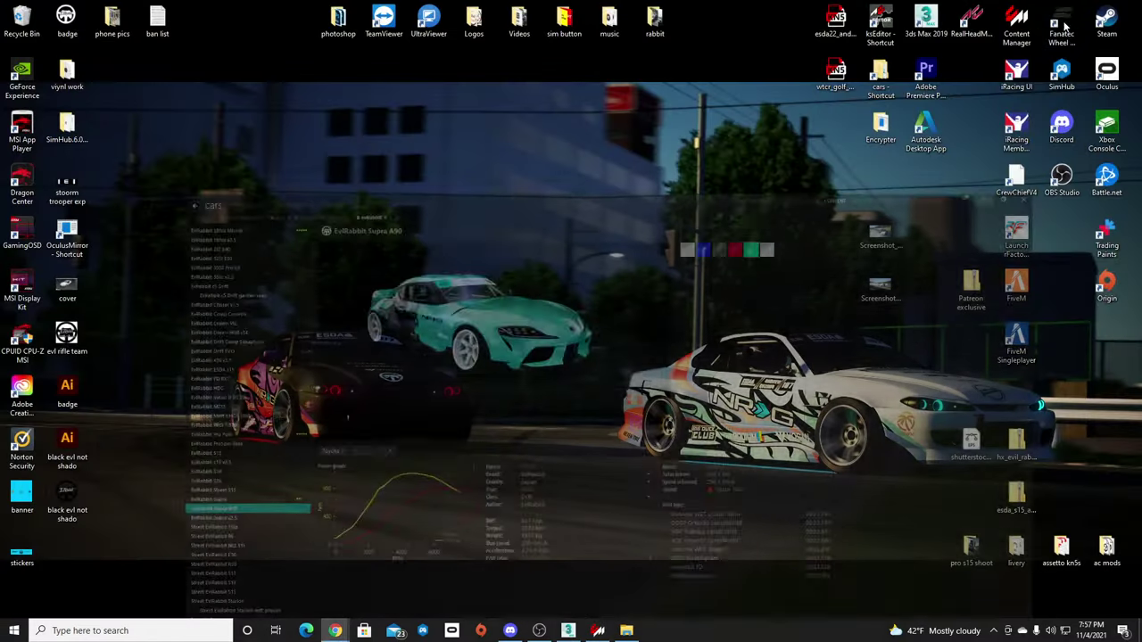
Delete the texture folder, both nissan_ps13_sr20 files, model and model.fbx from the ac mods folder and close it.
{"action": "double_click", "coordinate": [1106, 548]}
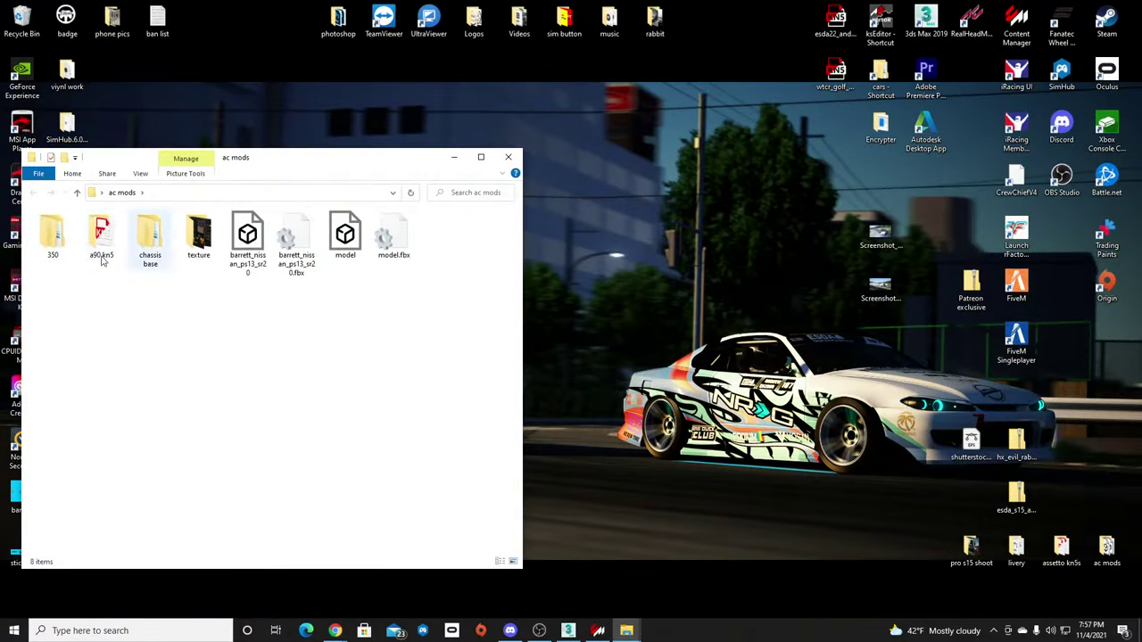
{"action": "left_click_drag", "start_coordinate": [200, 295], "coordinate": [464, 216]}
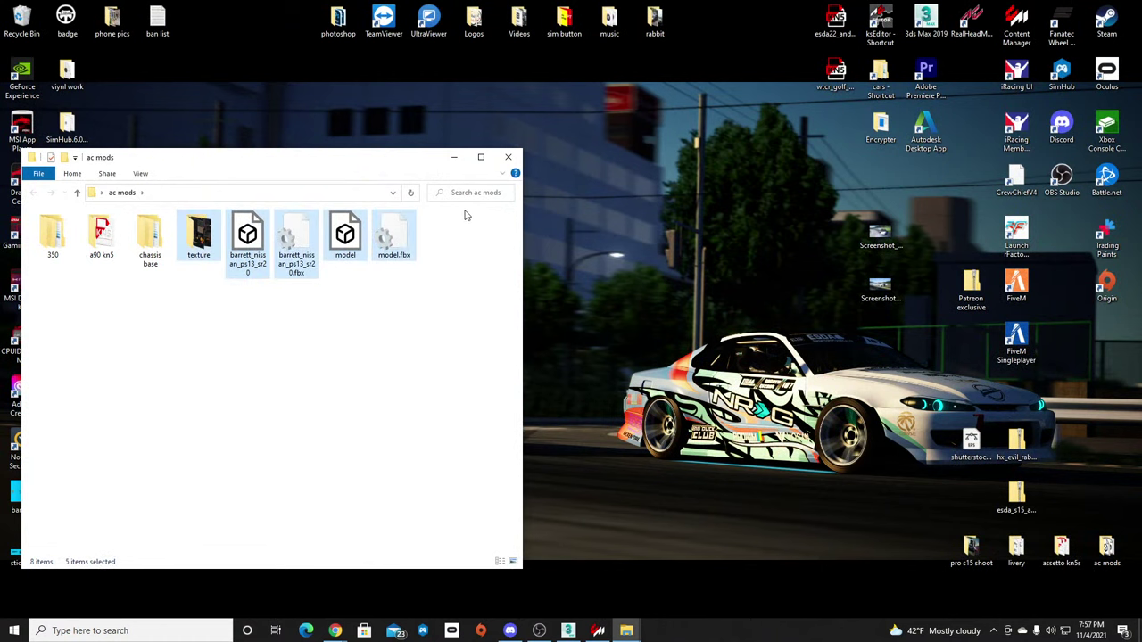
{"action": "key", "text": "Delete"}
{"action": "left_click", "coordinate": [507, 157]}
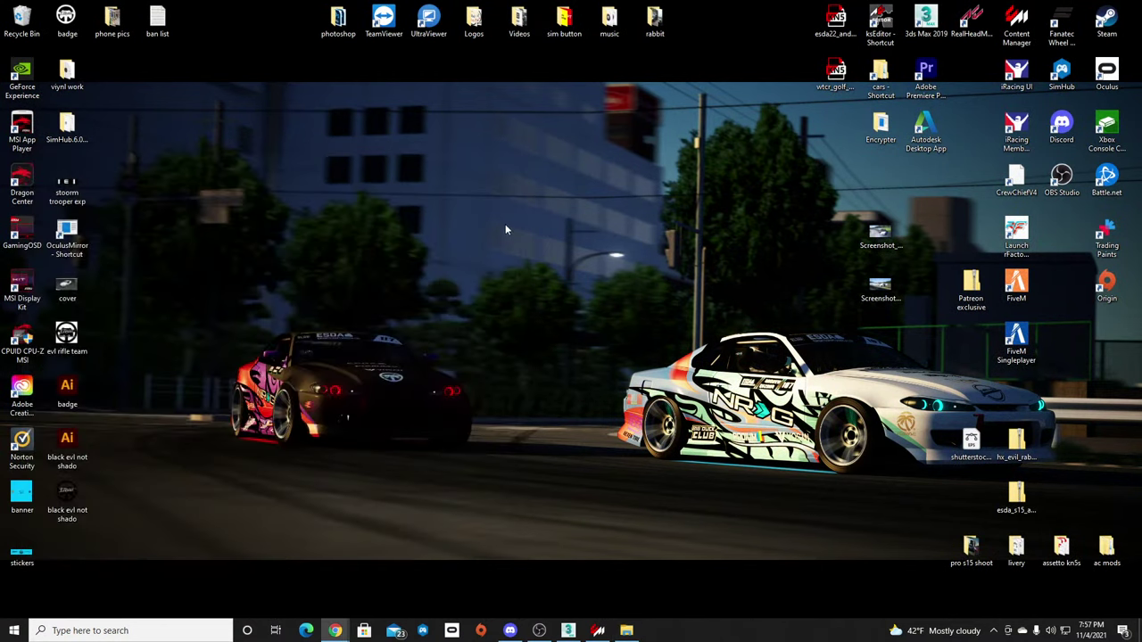
Move the EvlRabbit Supra's unpacked texture folder, model and model.fbx into the ac mods folder, and close both folder windows.
{"action": "left_click", "coordinate": [597, 630]}
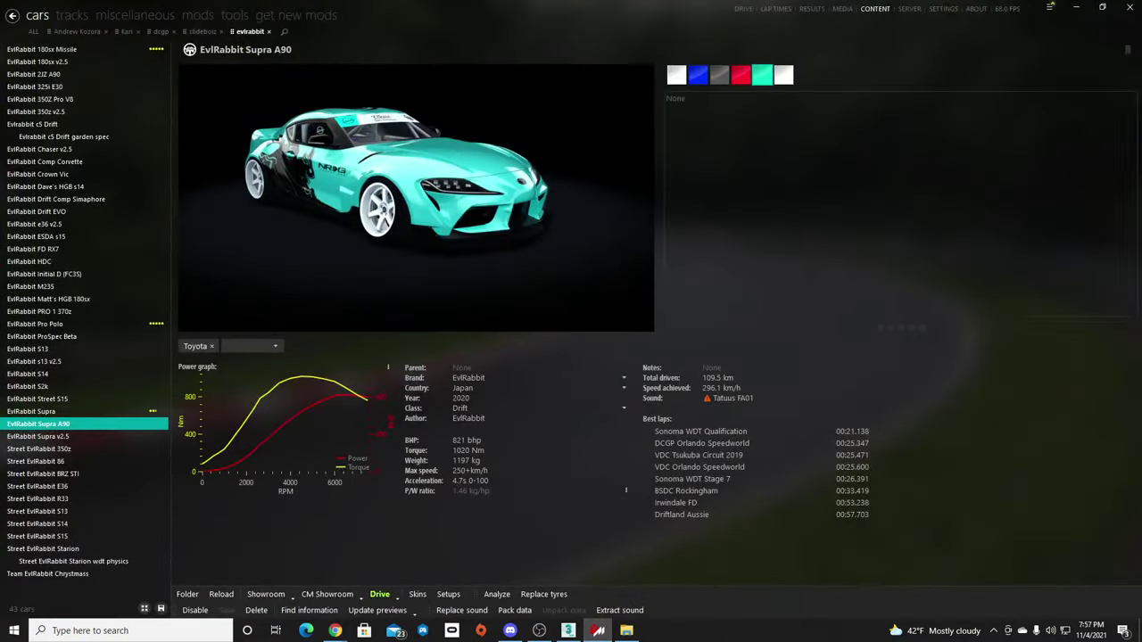
{"action": "left_click", "coordinate": [1076, 7]}
{"action": "double_click", "coordinate": [1107, 547]}
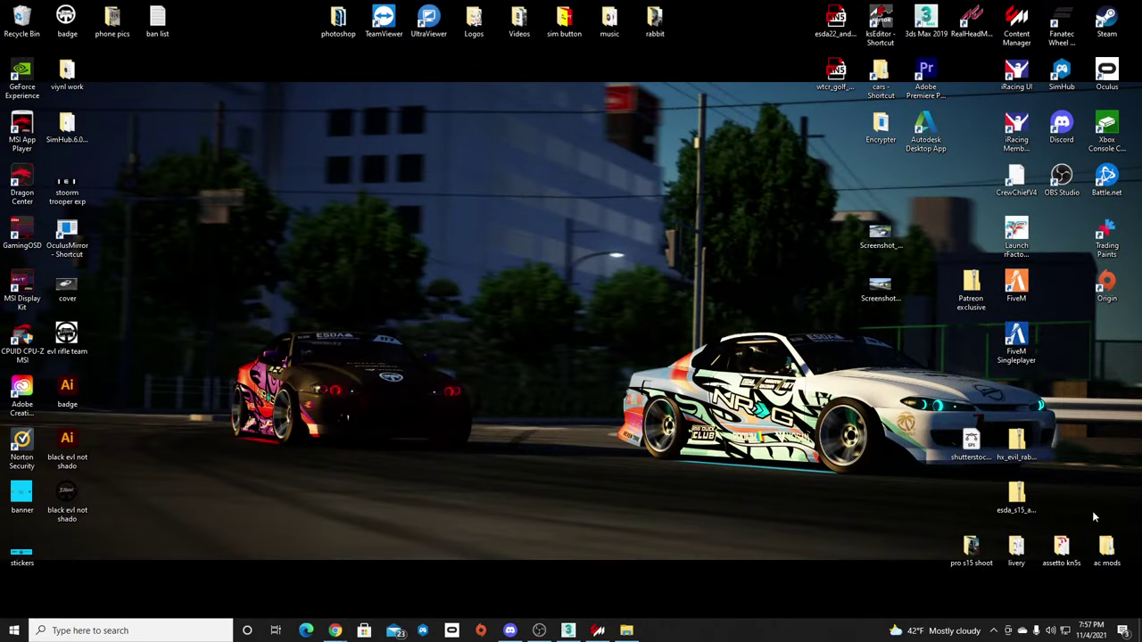
{"action": "mouse_move", "coordinate": [627, 631]}
{"action": "left_click", "coordinate": [596, 580]}
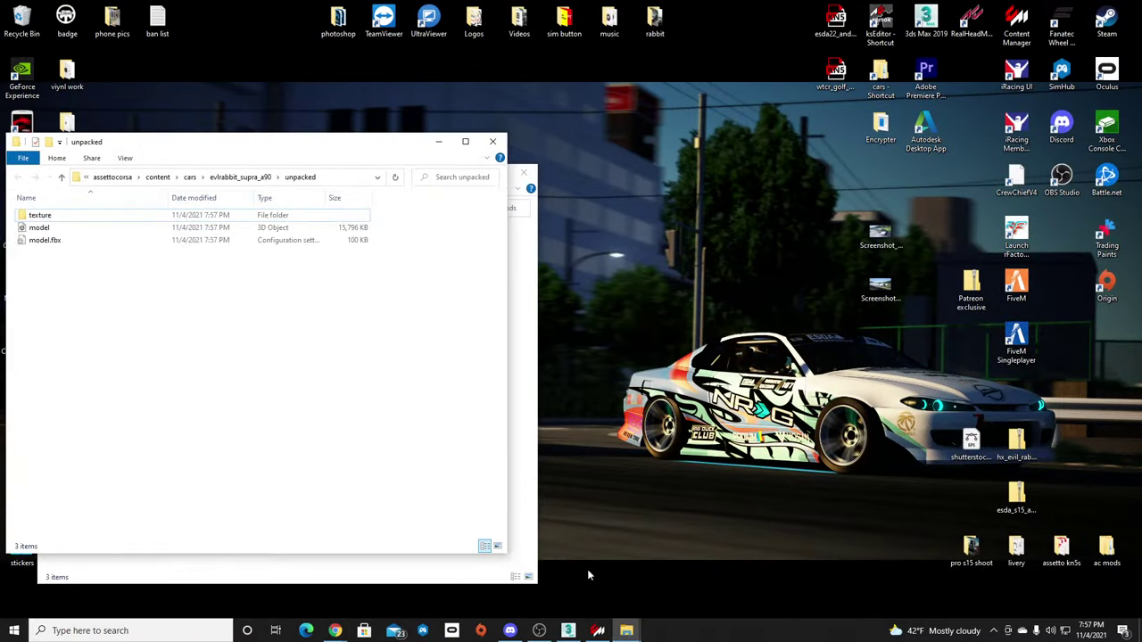
{"action": "left_click_drag", "start_coordinate": [288, 153], "coordinate": [852, 114]}
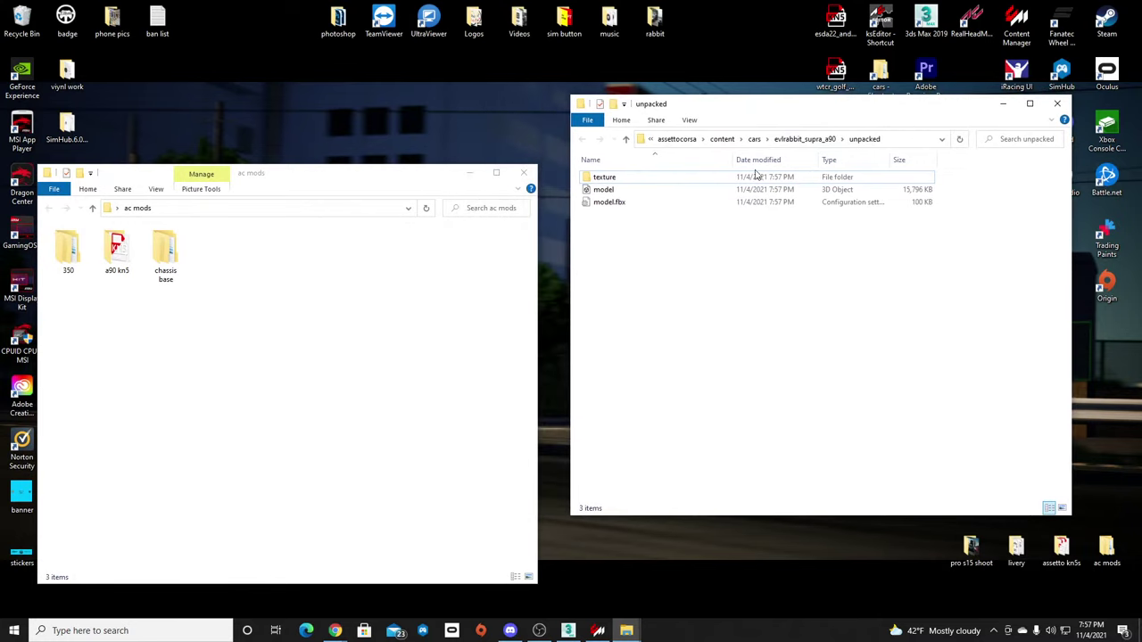
{"action": "left_click_drag", "start_coordinate": [632, 229], "coordinate": [629, 176]}
{"action": "left_click_drag", "start_coordinate": [629, 176], "coordinate": [375, 285]}
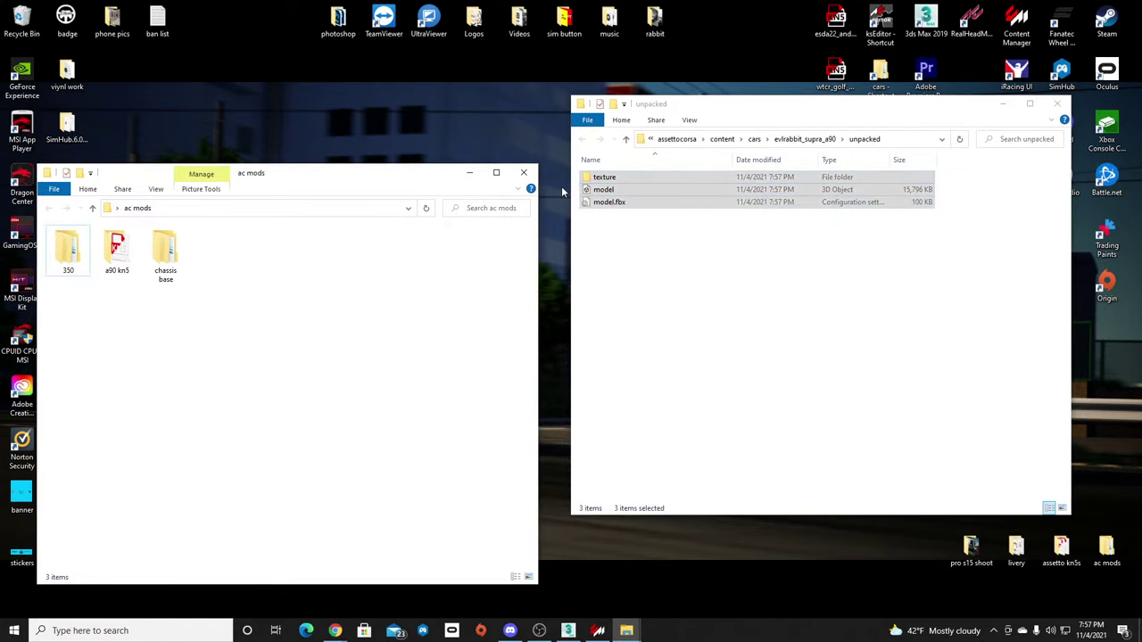
{"action": "left_click", "coordinate": [1057, 103]}
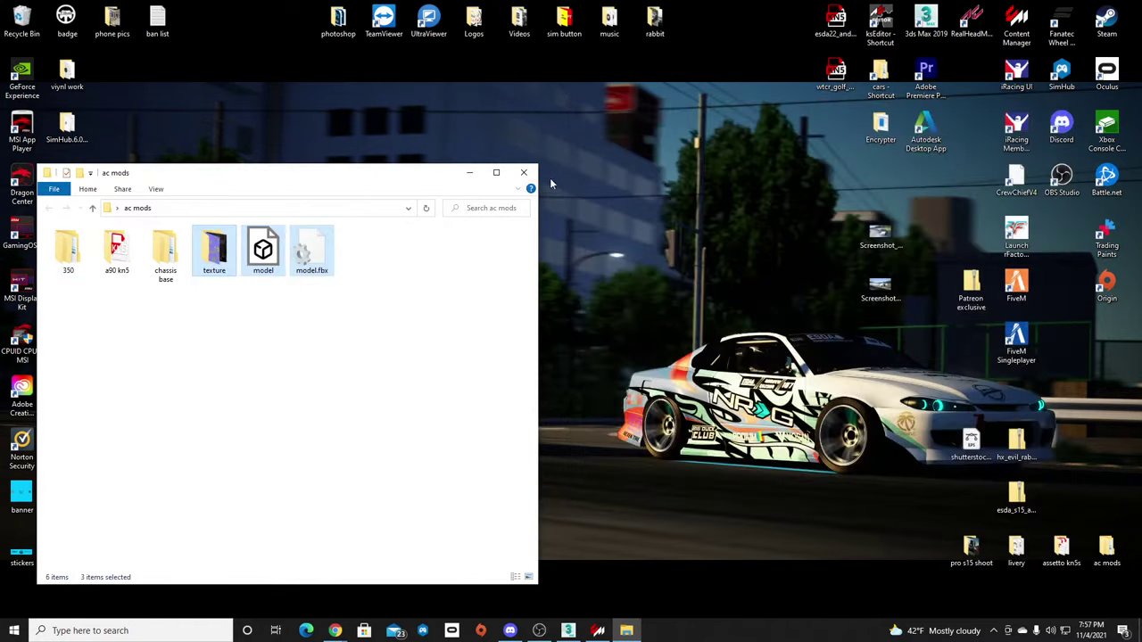
{"action": "left_click", "coordinate": [524, 173]}
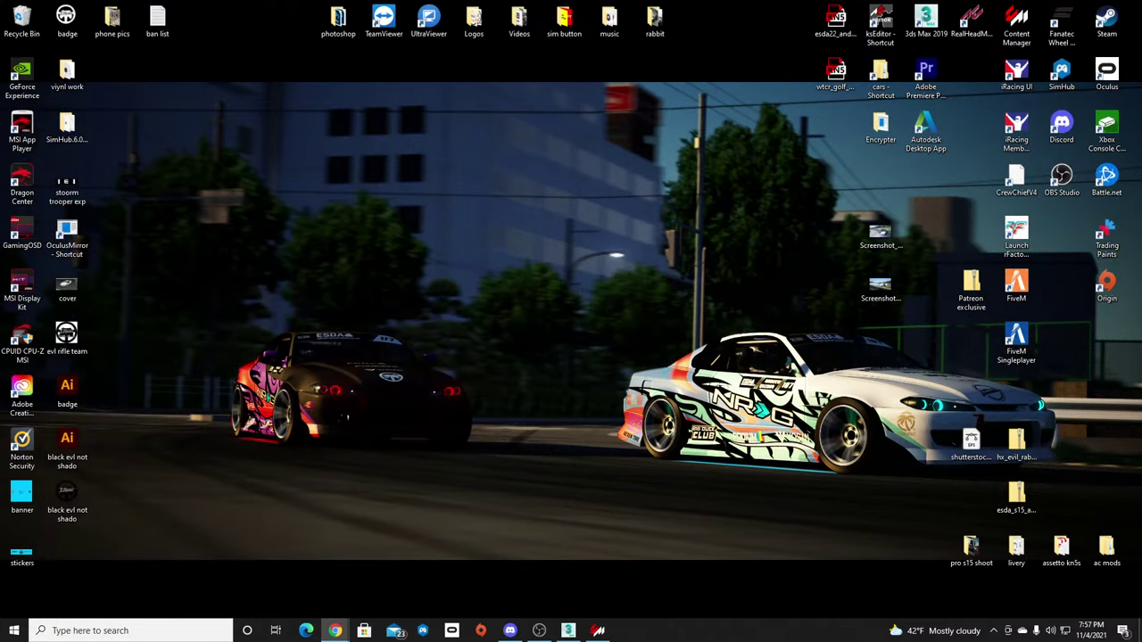
Switch to Content Manager, open the SlideBoizz Toyota Supra v1.1 in the CM Showroom and unpack its KN5.
{"action": "mouse_move", "coordinate": [598, 631]}
{"action": "left_click", "coordinate": [598, 631]}
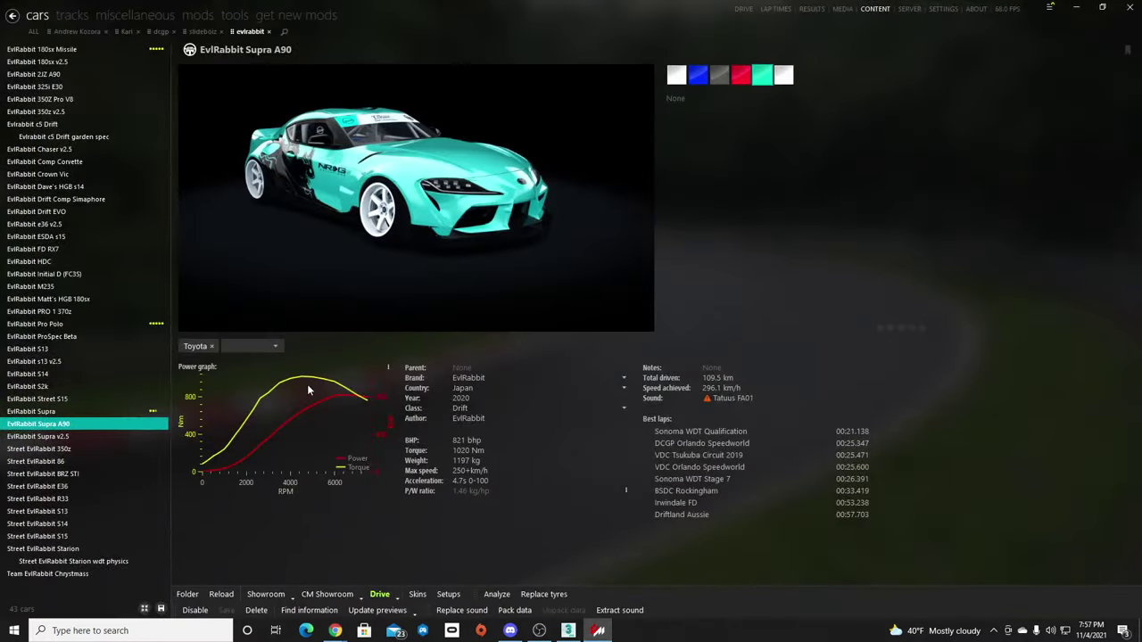
{"action": "left_click", "coordinate": [202, 31]}
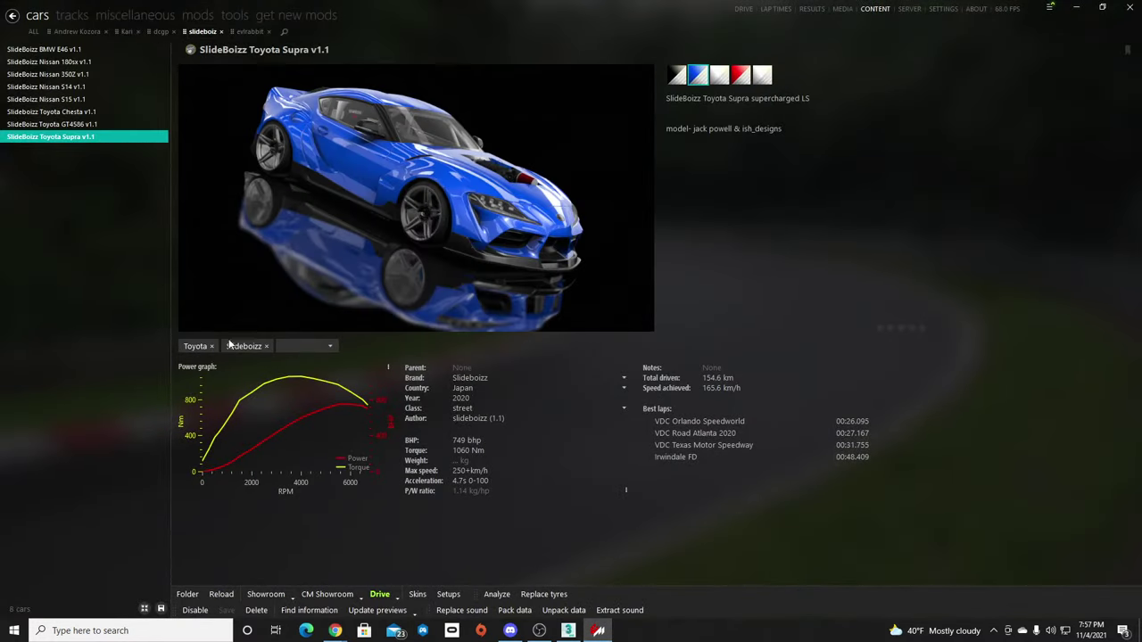
{"action": "left_click", "coordinate": [321, 596]}
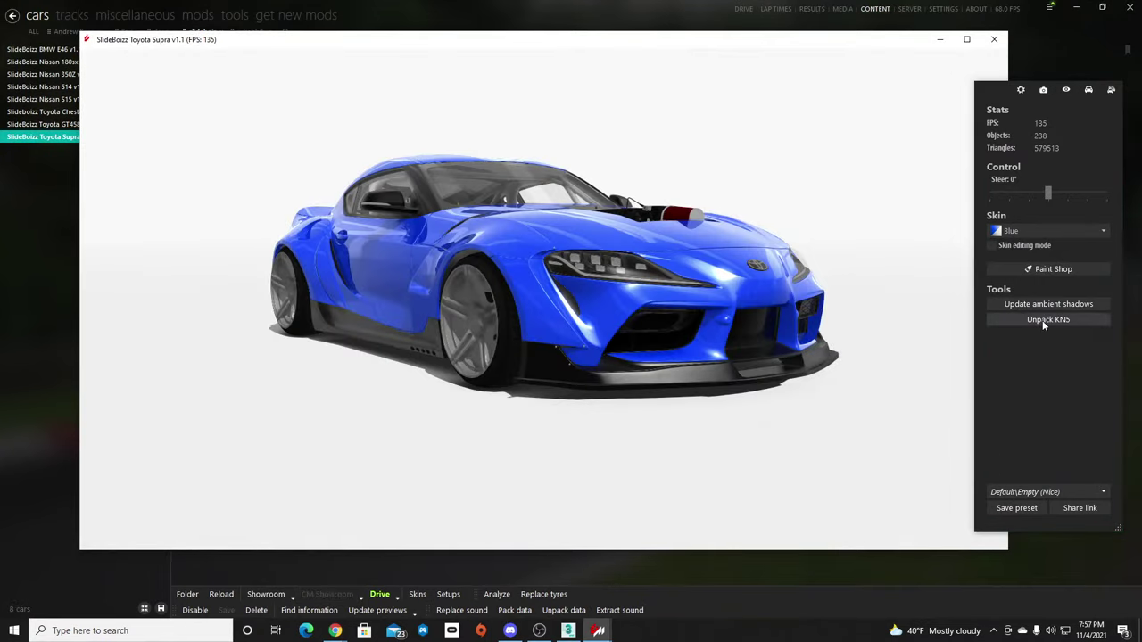
{"action": "left_click", "coordinate": [1035, 319]}
{"action": "left_click", "coordinate": [660, 337]}
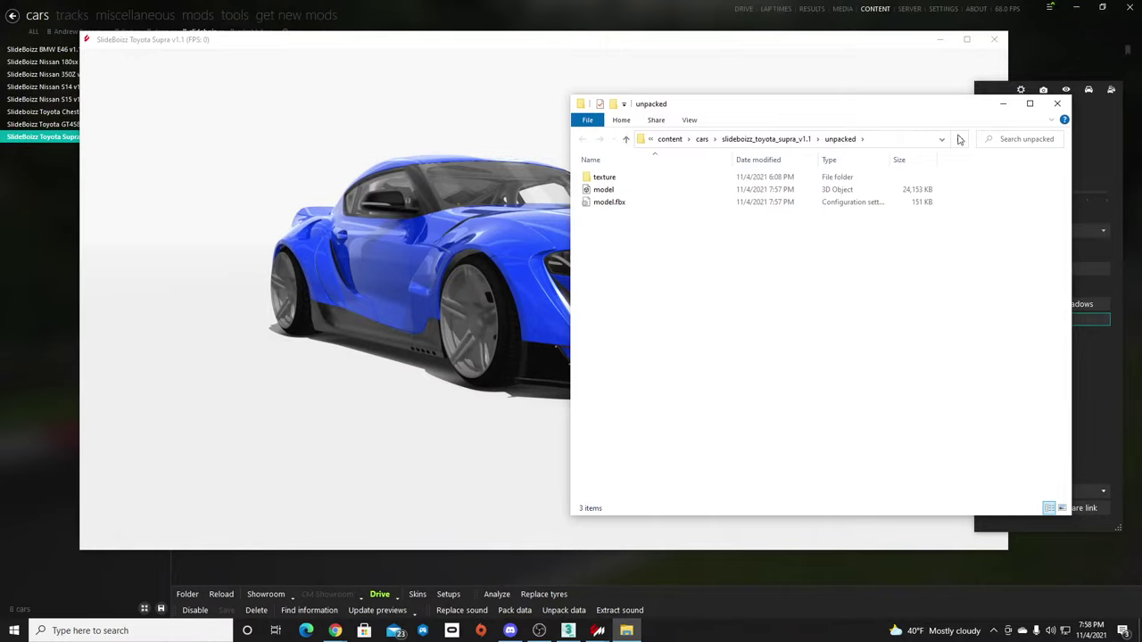
Close the car preview, minimize Content Manager, set the unpacked folder window aside and open the ac mods folder.
{"action": "left_click", "coordinate": [995, 43]}
{"action": "left_click", "coordinate": [1075, 11]}
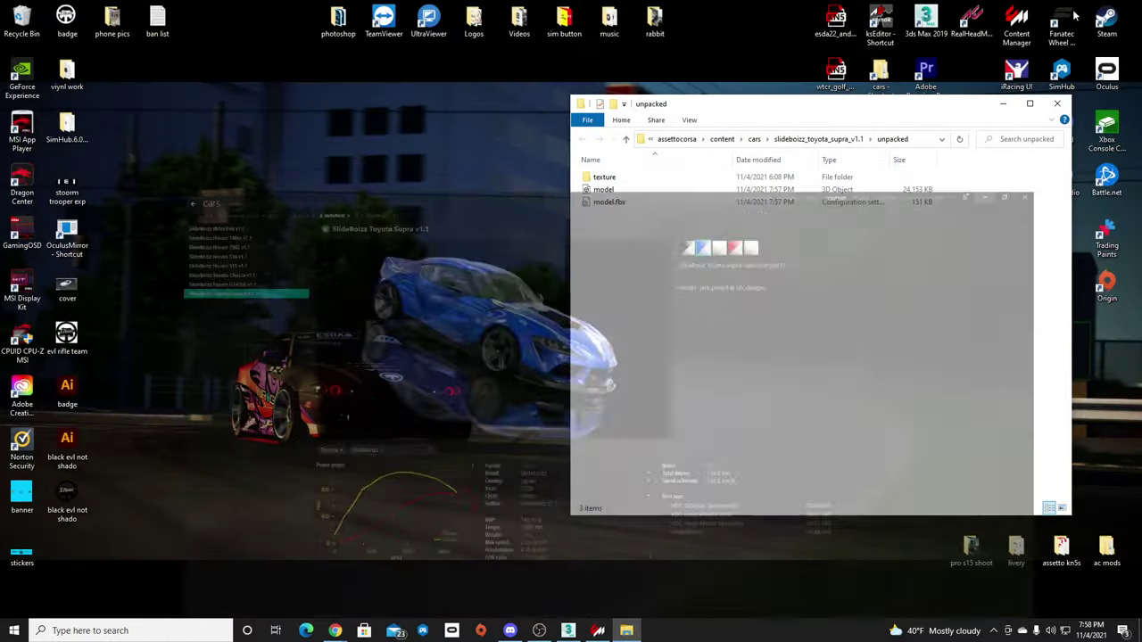
{"action": "left_click_drag", "start_coordinate": [850, 108], "coordinate": [451, 102]}
{"action": "double_click", "coordinate": [1106, 549]}
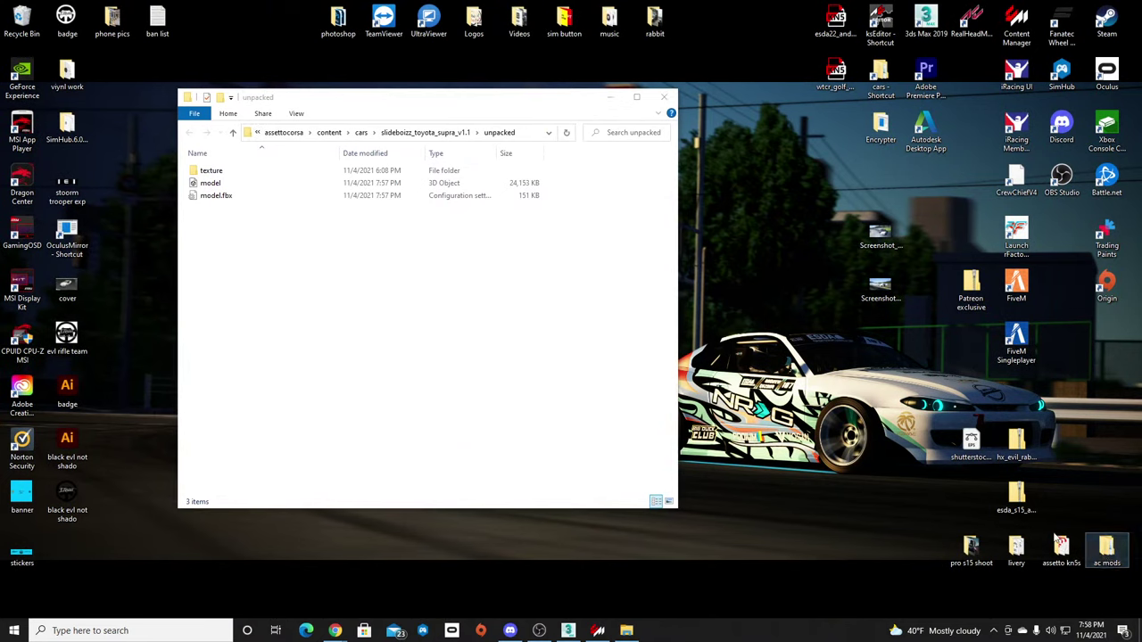
Create a new folder named 90 in the ac mods folder.
{"action": "right_click", "coordinate": [480, 266]}
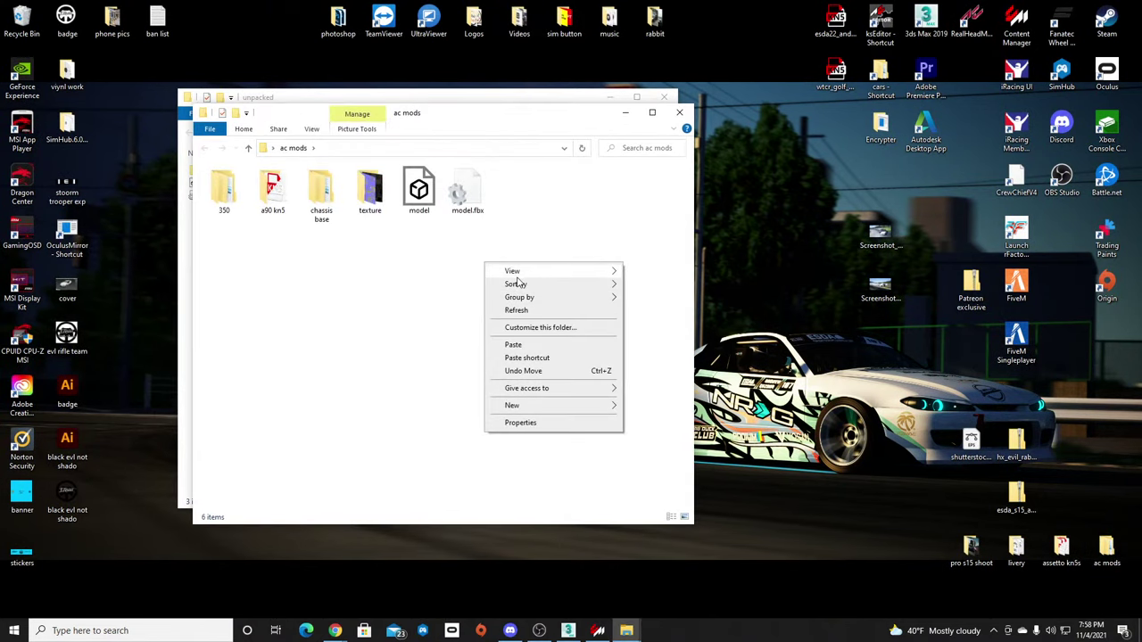
{"action": "mouse_move", "coordinate": [526, 408]}
{"action": "left_click", "coordinate": [642, 407]}
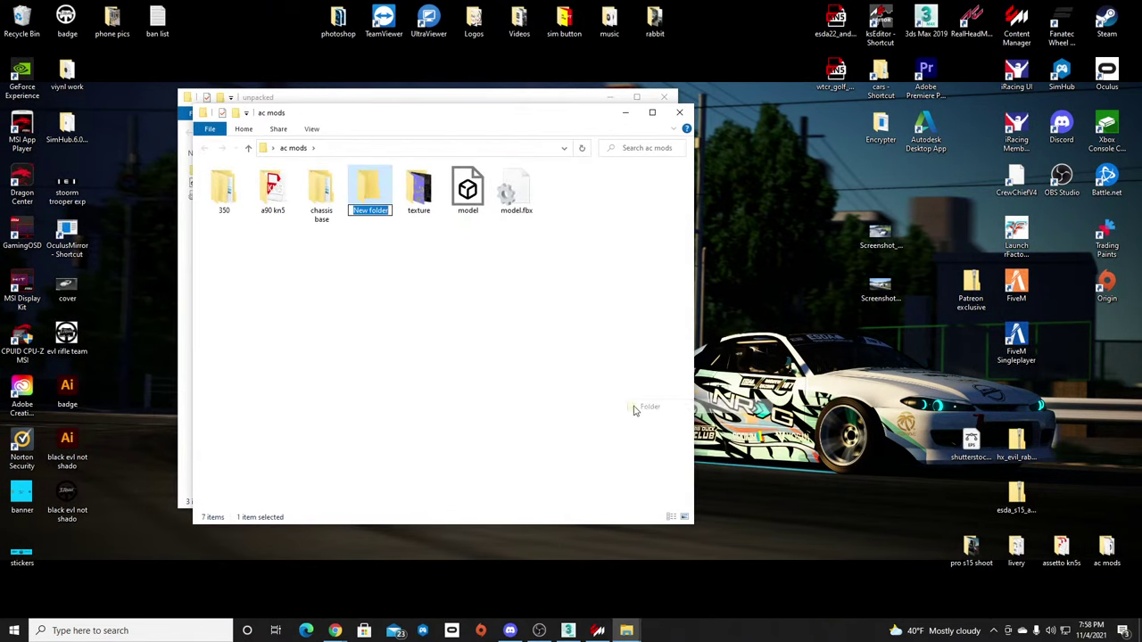
{"action": "type", "text": "90"}
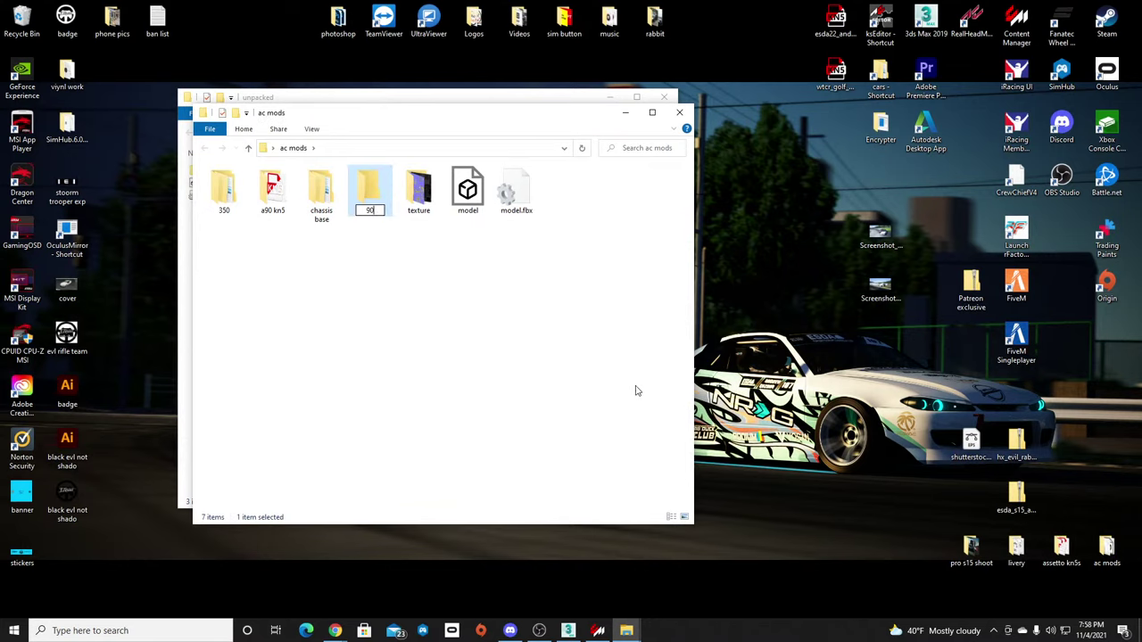
{"action": "left_click", "coordinate": [500, 373]}
Move the SlideBoizz Supra's unpacked texture folder, model and model.fbx into the 90 folder, and close both folder windows.
{"action": "left_click_drag", "start_coordinate": [464, 118], "coordinate": [827, 123]}
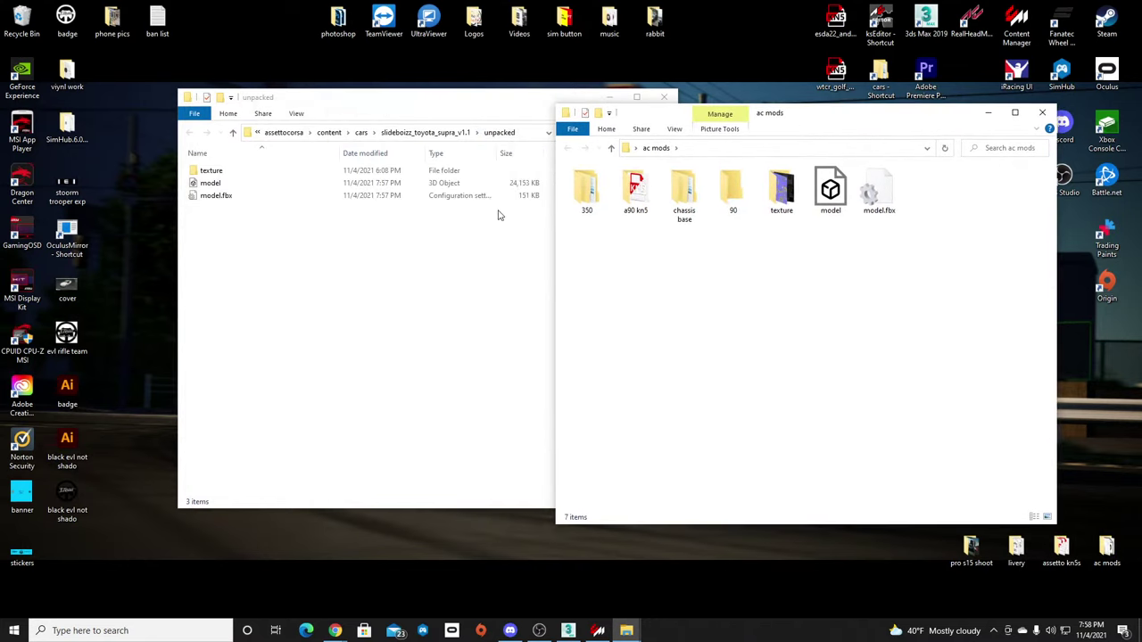
{"action": "left_click", "coordinate": [210, 216]}
{"action": "left_click_drag", "start_coordinate": [210, 216], "coordinate": [734, 193]}
{"action": "left_click", "coordinate": [665, 98]}
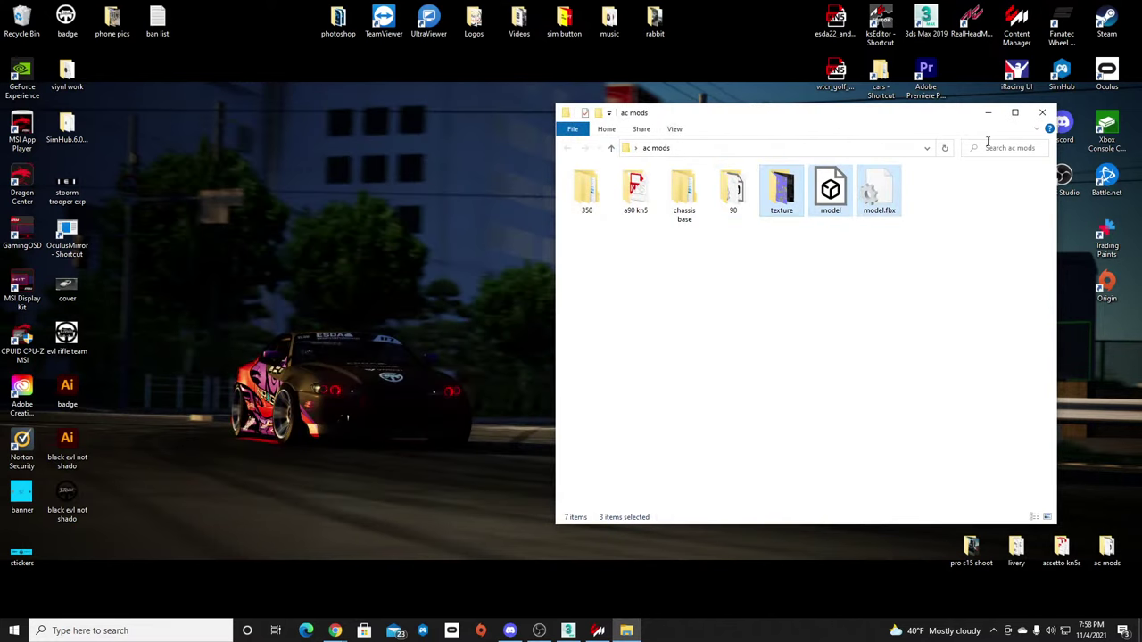
{"action": "left_click", "coordinate": [1042, 112]}
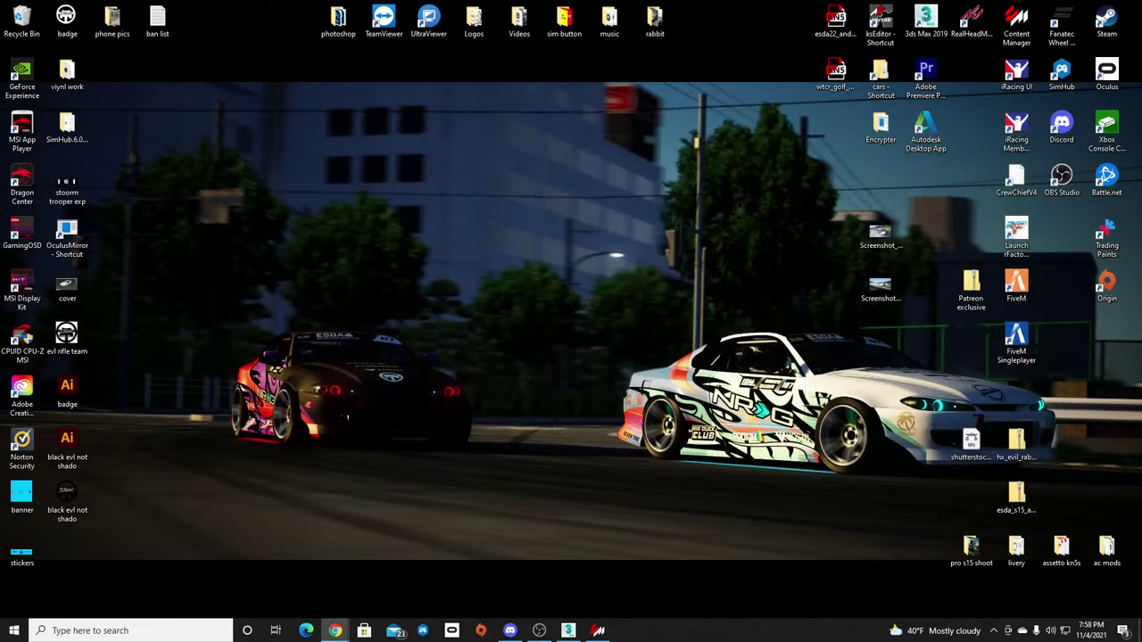
Switch to 3ds Max and start a completely new, empty scene without keeping any objects.
{"action": "left_click", "coordinate": [571, 632]}
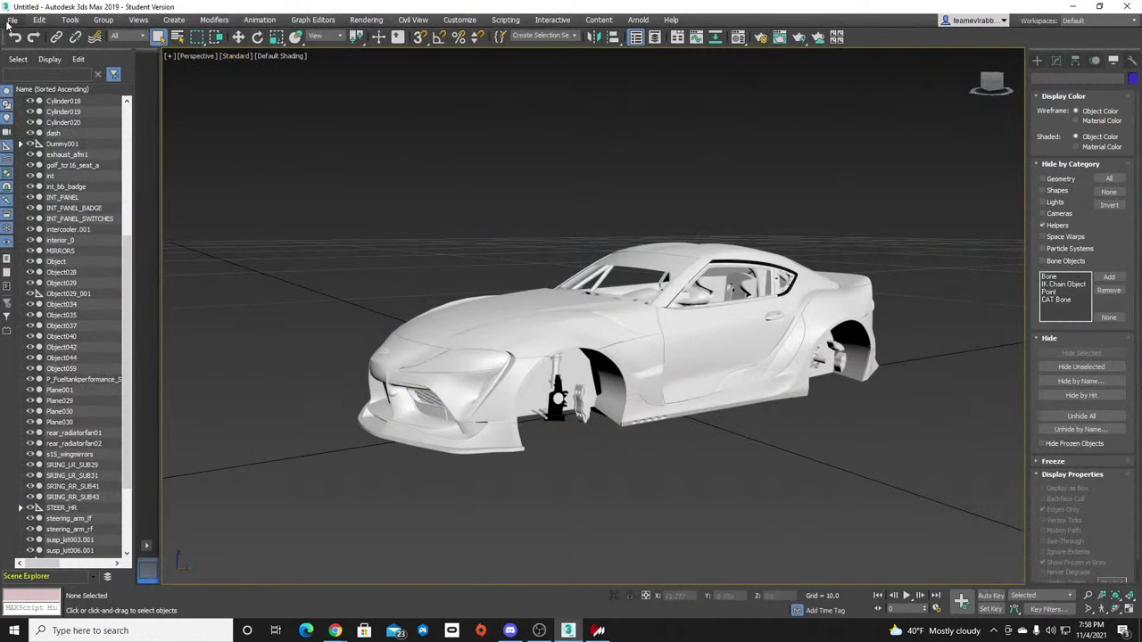
{"action": "left_click", "coordinate": [11, 20]}
{"action": "mouse_move", "coordinate": [51, 43]}
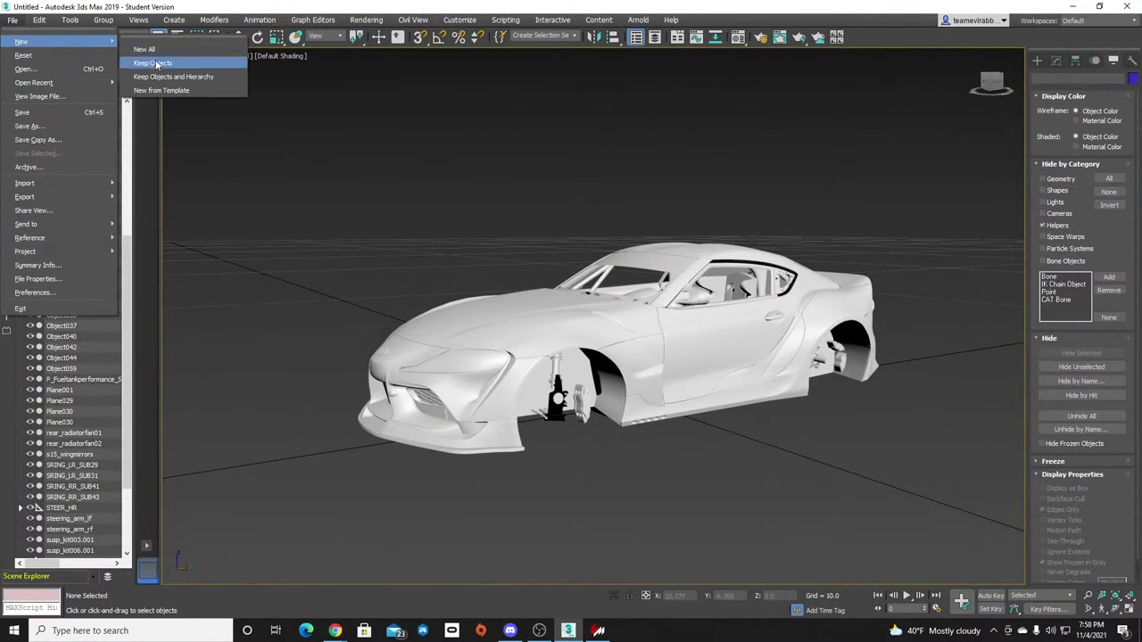
{"action": "left_click", "coordinate": [165, 51]}
{"action": "left_click", "coordinate": [549, 333]}
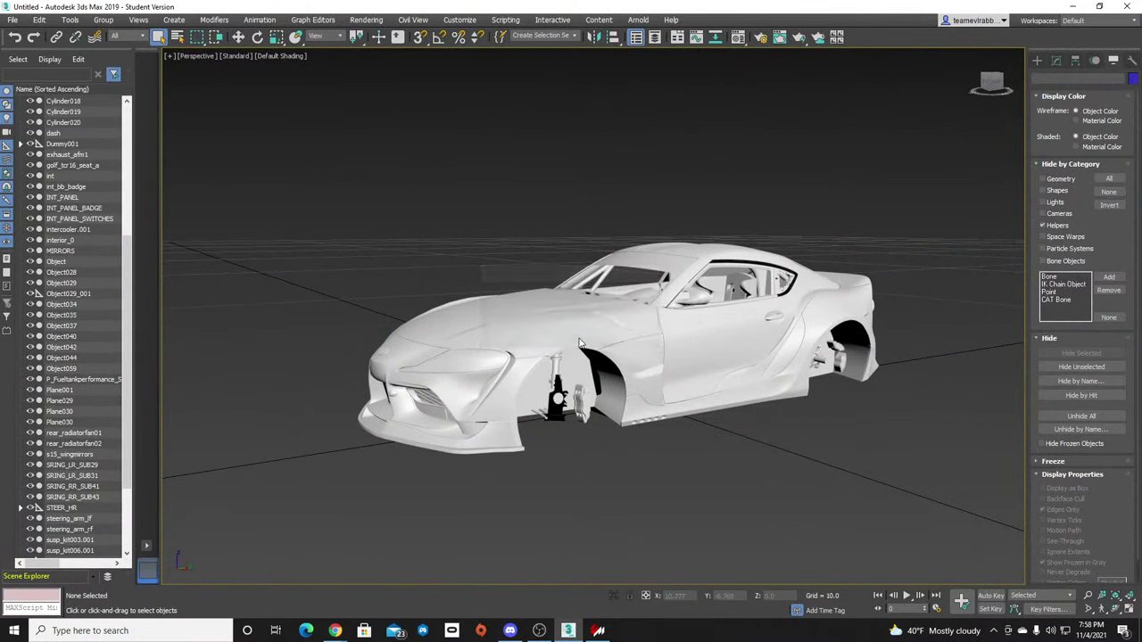
Import the EvlRabbit Supra's model FBX from the ac mods folder, keeping the file units converted to meters.
{"action": "left_click", "coordinate": [15, 20]}
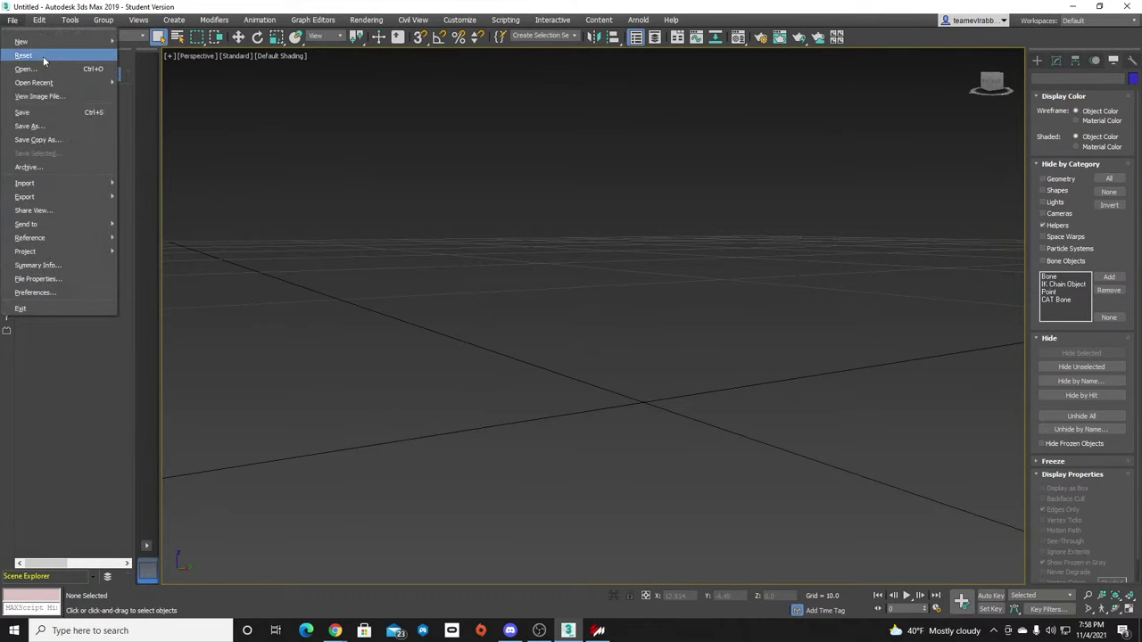
{"action": "mouse_move", "coordinate": [44, 42]}
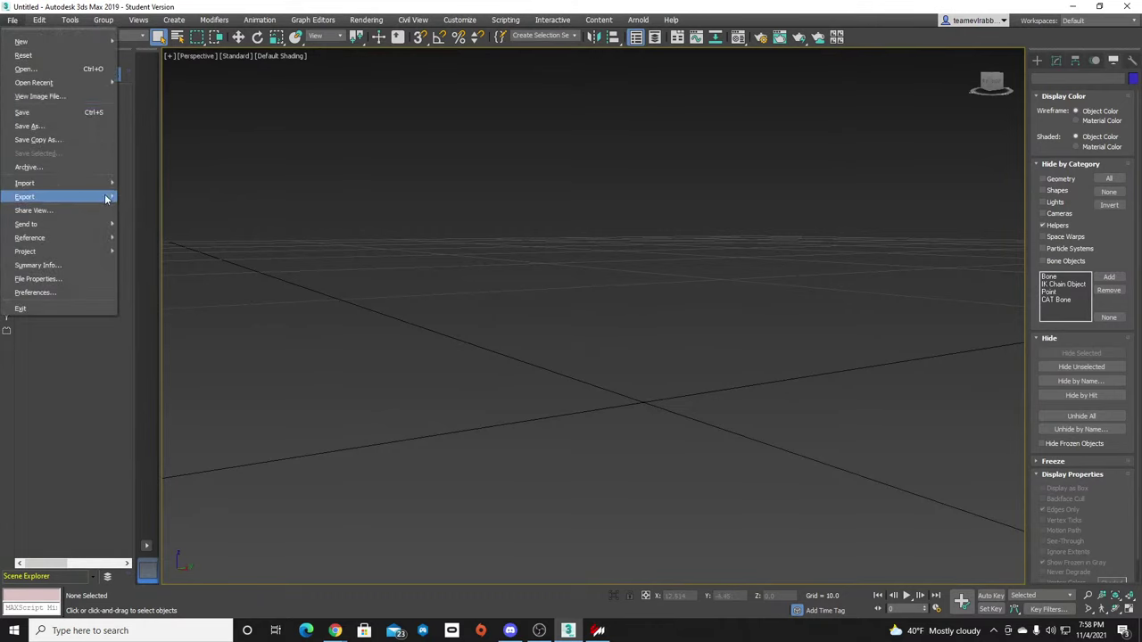
{"action": "left_click", "coordinate": [335, 212]}
{"action": "left_click", "coordinate": [13, 20]}
{"action": "mouse_move", "coordinate": [53, 186]}
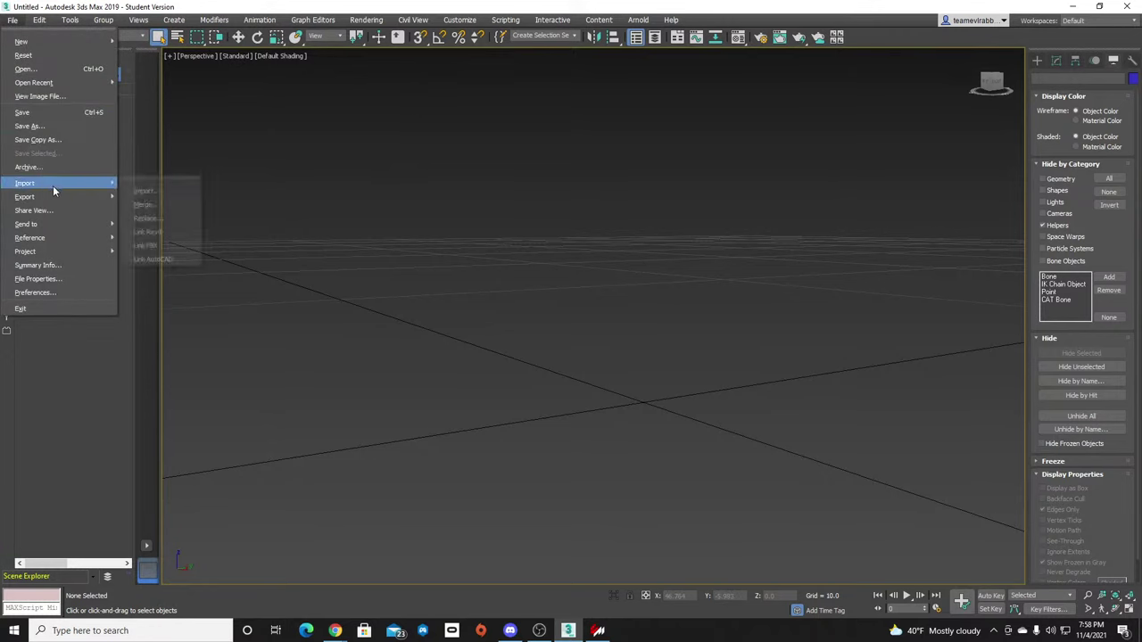
{"action": "left_click", "coordinate": [159, 191]}
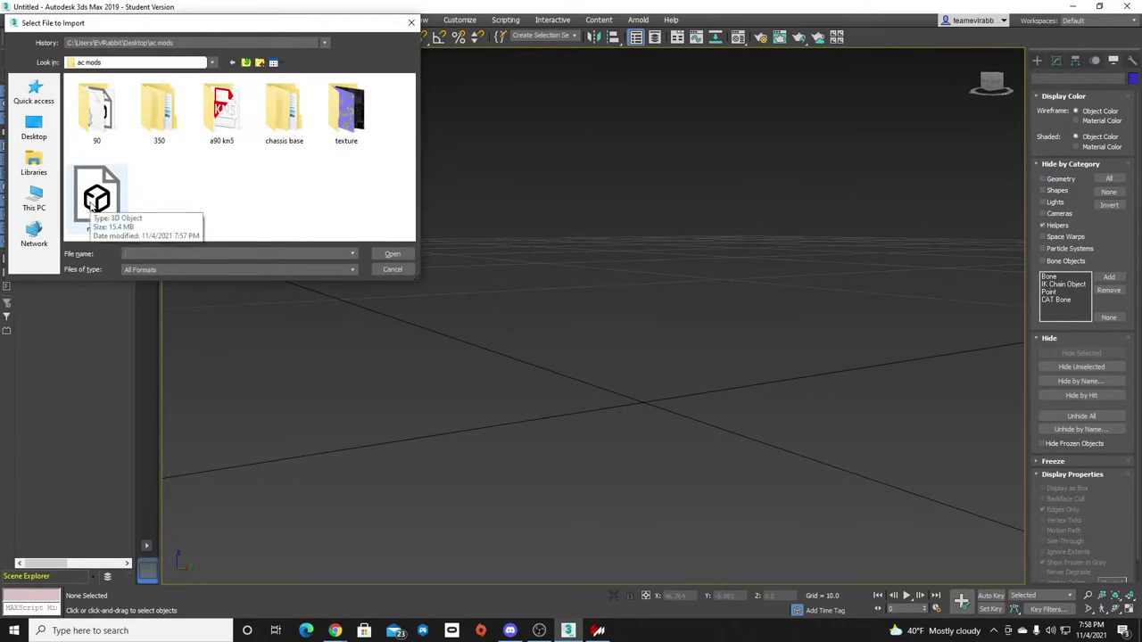
{"action": "double_click", "coordinate": [96, 200]}
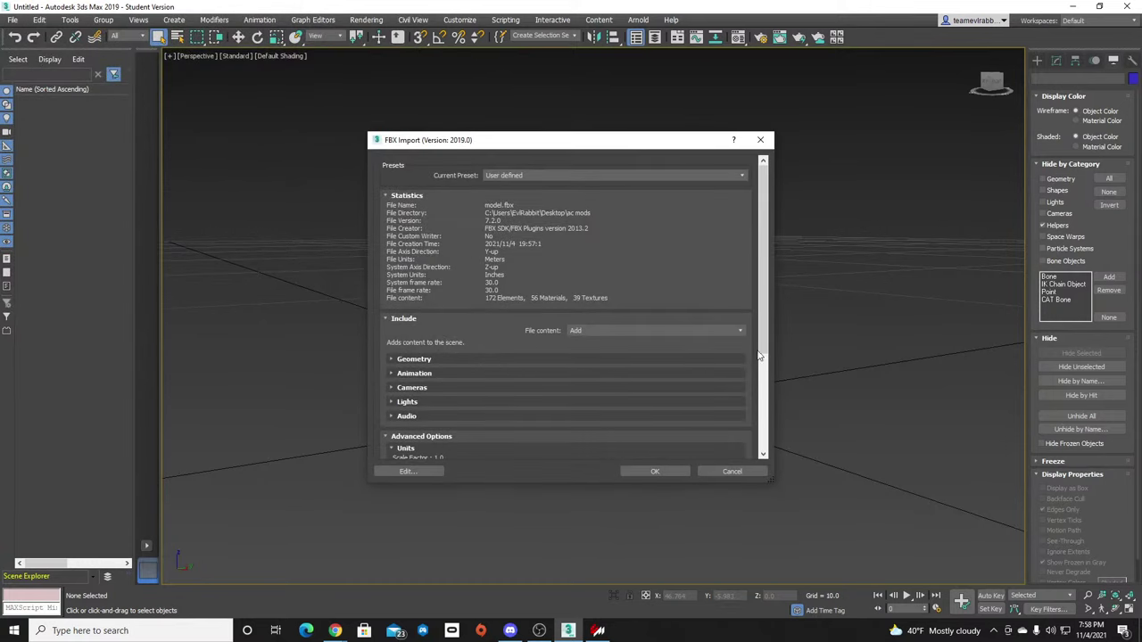
{"action": "left_click", "coordinate": [764, 393]}
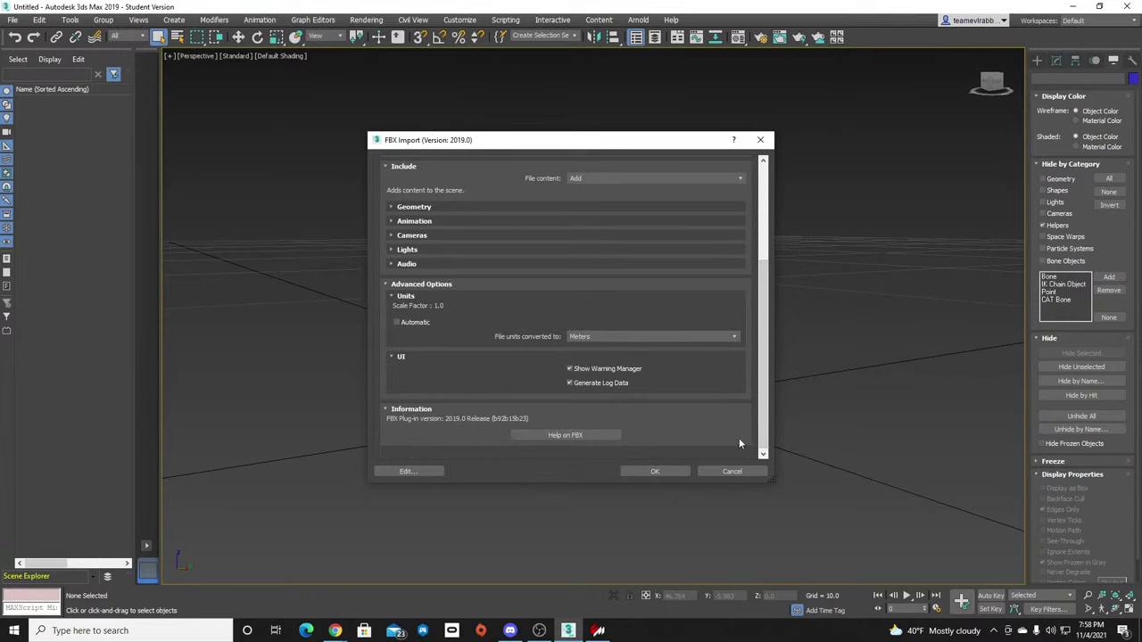
{"action": "left_click", "coordinate": [657, 472]}
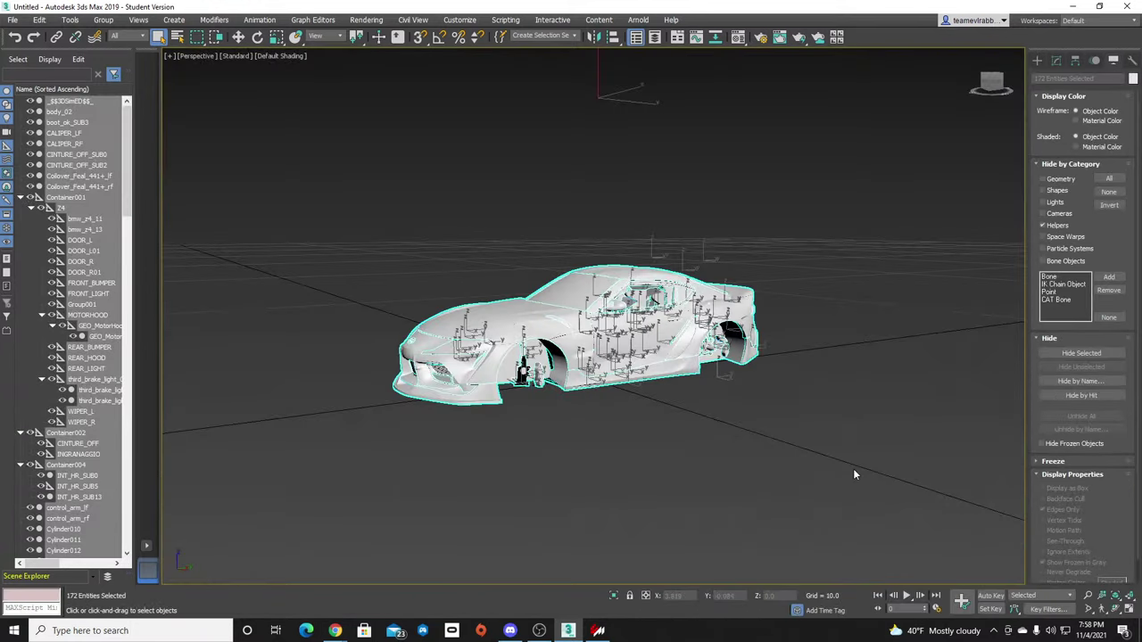
Unhide the helper objects in the viewport and clear the selection of the imported car.
{"action": "scroll", "coordinate": [752, 433], "scroll_direction": "down", "scroll_amount": 3}
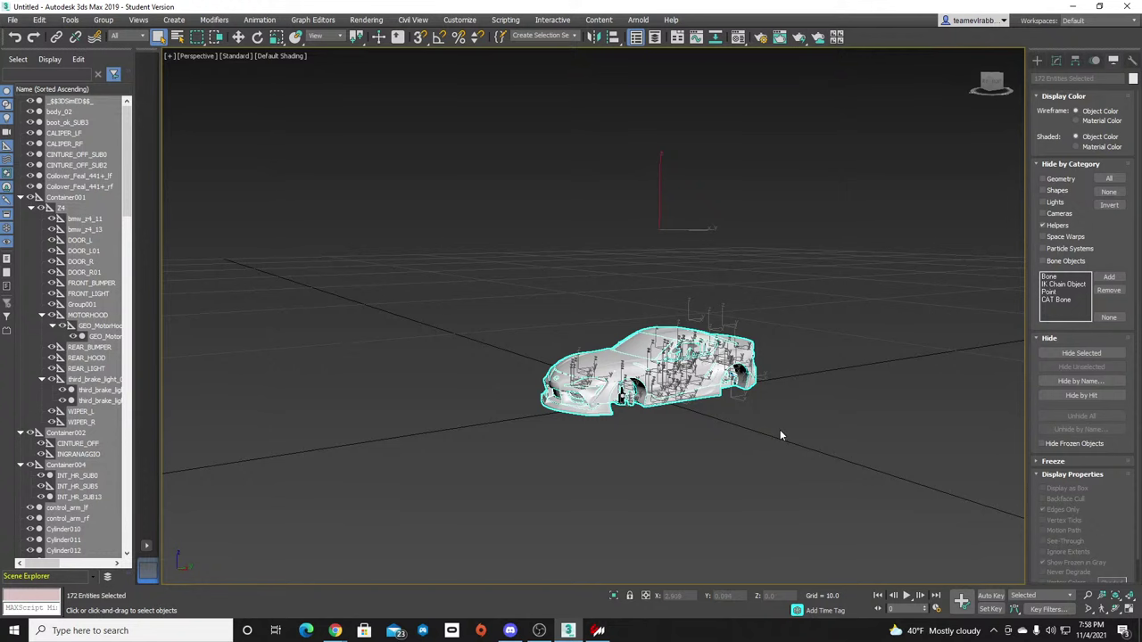
{"action": "key", "text": "shift+h"}
{"action": "left_click", "coordinate": [852, 439]}
{"action": "scroll", "coordinate": [887, 438], "scroll_direction": "up", "scroll_amount": 2}
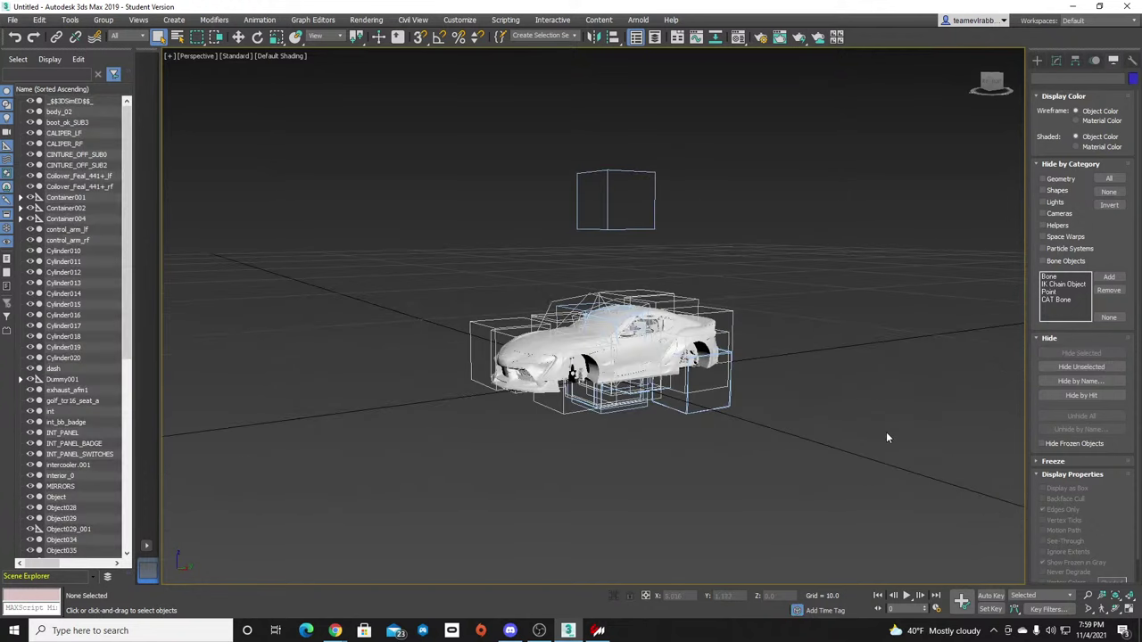
{"action": "middle_click_drag", "start_coordinate": [865, 434], "coordinate": [881, 487]}
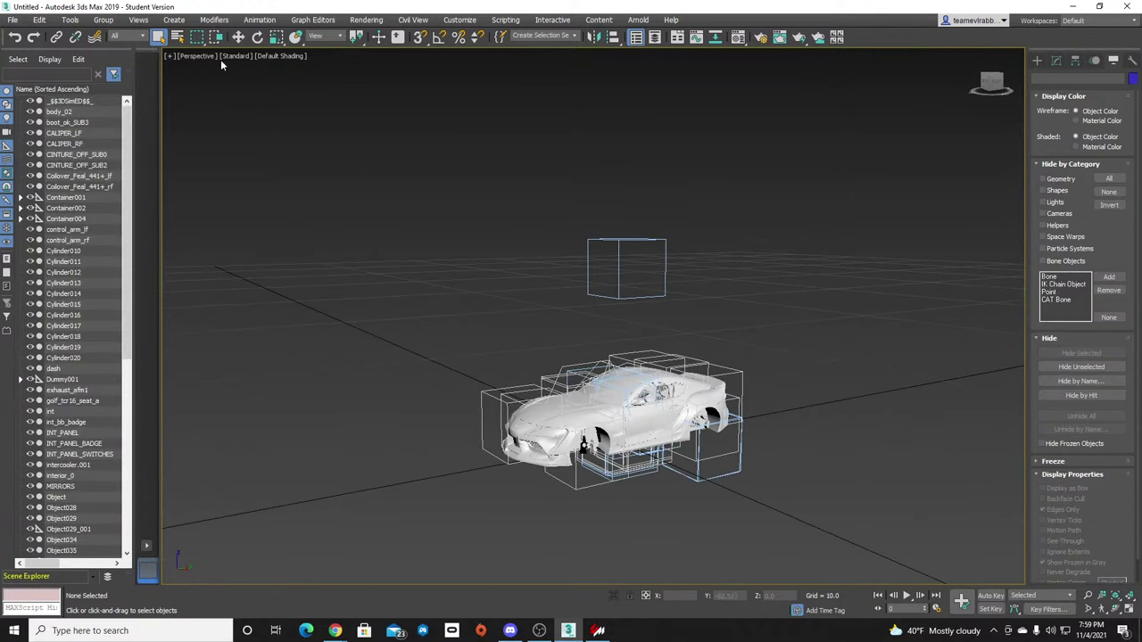
Import the SlideBoizz Supra's model FBX from the 90 folder inside ac mods into the same scene.
{"action": "left_click", "coordinate": [12, 20]}
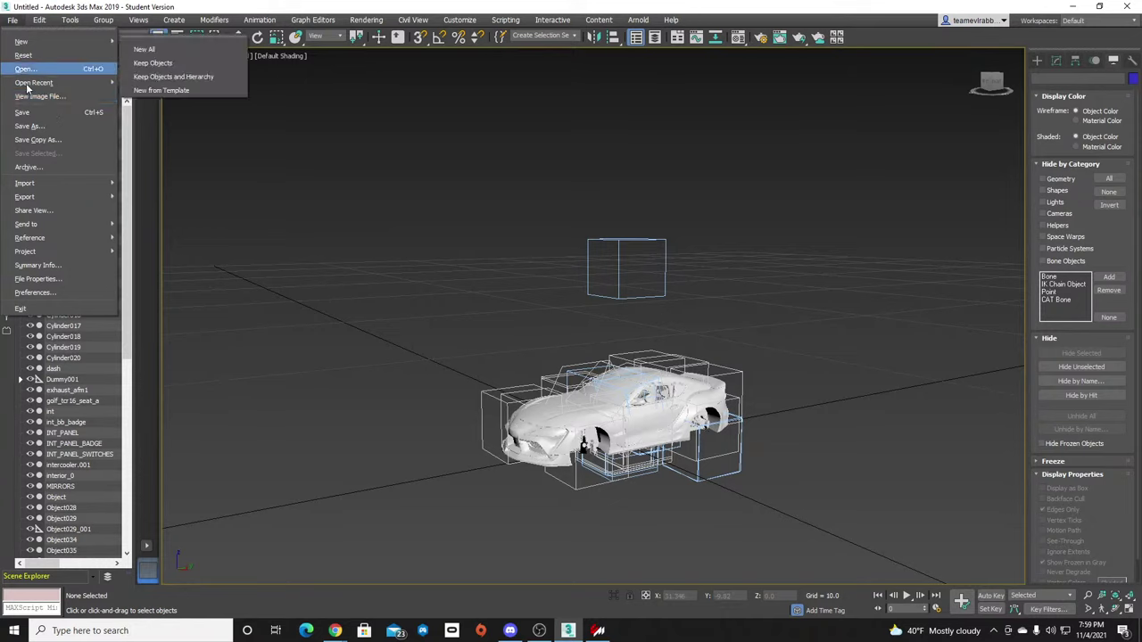
{"action": "mouse_move", "coordinate": [49, 183]}
{"action": "left_click", "coordinate": [150, 189]}
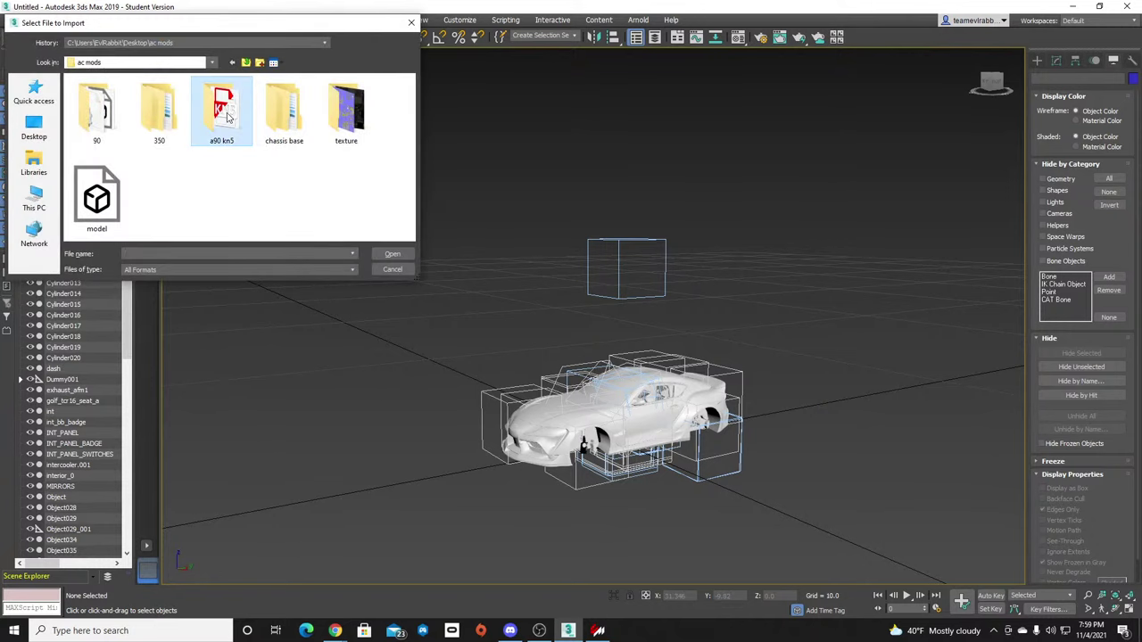
{"action": "double_click", "coordinate": [227, 114]}
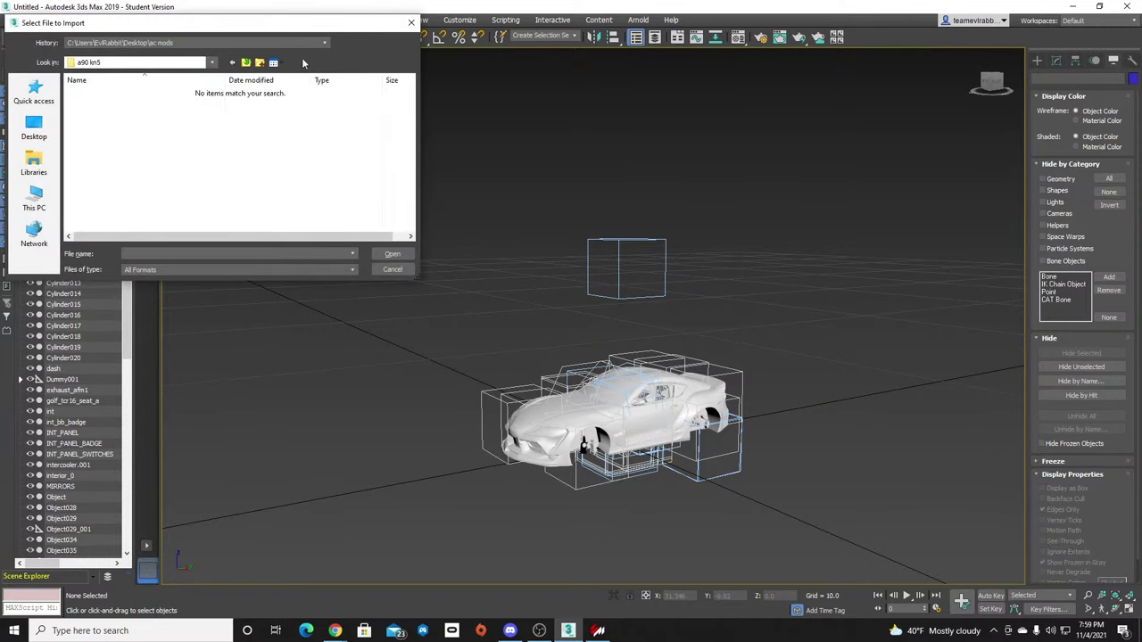
{"action": "left_click", "coordinate": [247, 64]}
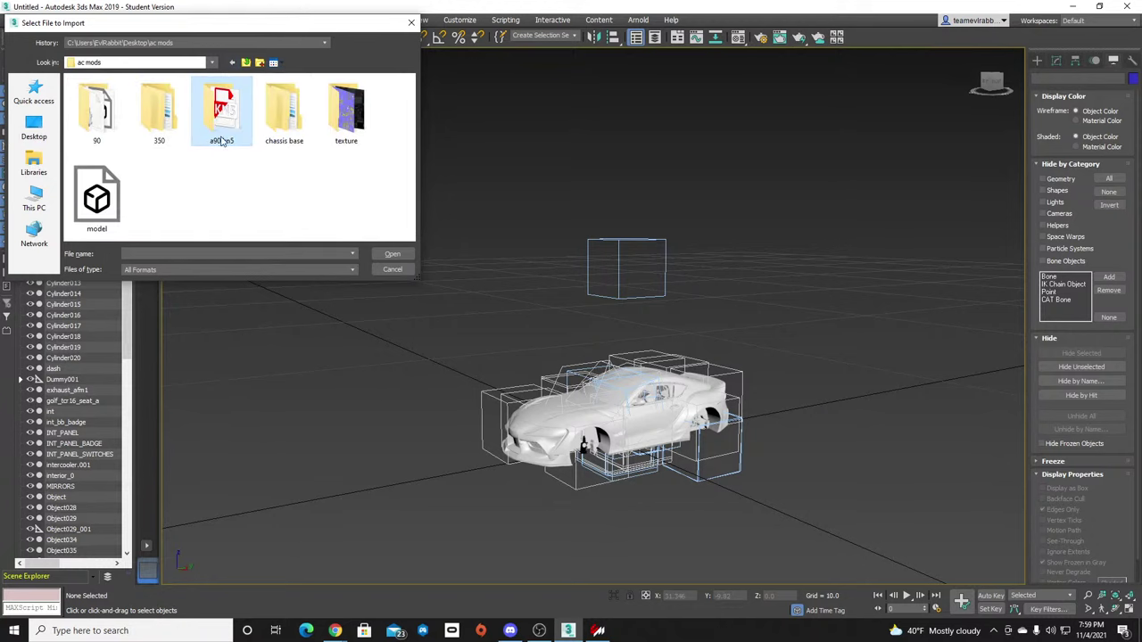
{"action": "double_click", "coordinate": [219, 120]}
{"action": "double_click", "coordinate": [87, 104]}
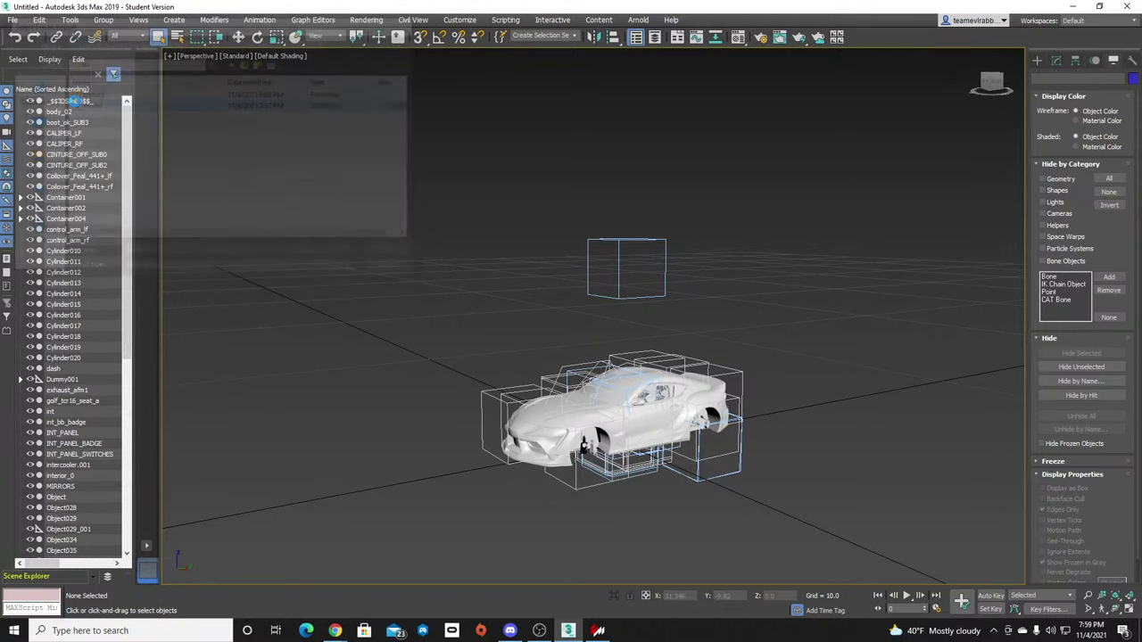
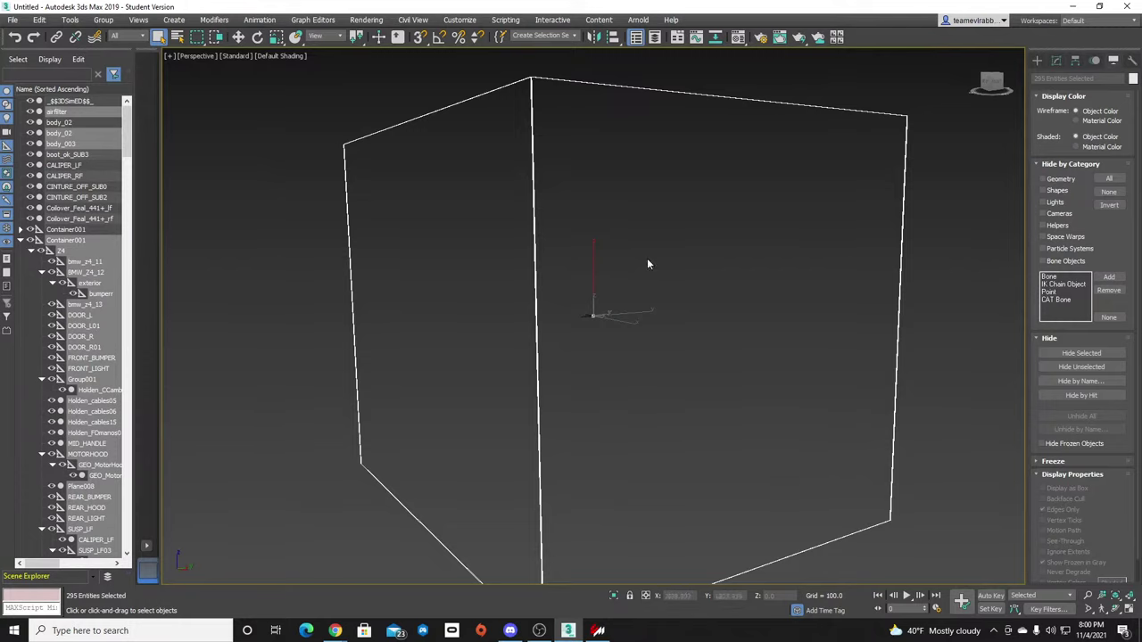
Move all the newly imported SlideBoizz Supra objects straight up, above the first car.
{"action": "key", "text": "w"}
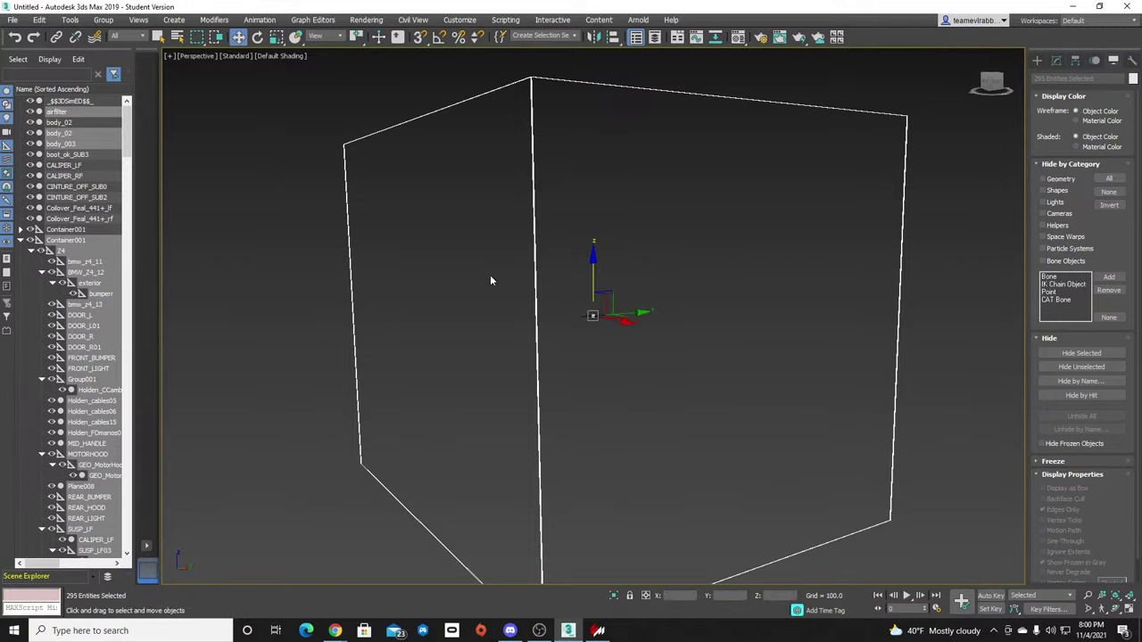
{"action": "left_click_drag", "start_coordinate": [592, 266], "coordinate": [593, 259]}
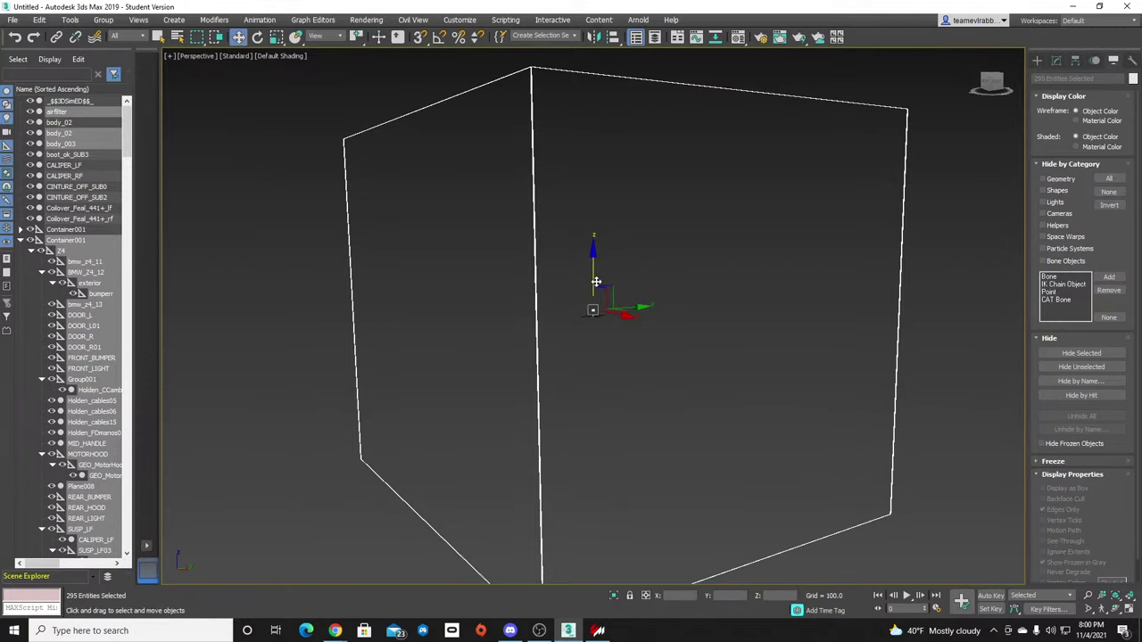
{"action": "scroll", "coordinate": [597, 283], "scroll_direction": "up", "scroll_amount": 1}
{"action": "scroll", "coordinate": [598, 292], "scroll_direction": "down", "scroll_amount": 1}
Delete the oversized box helpers surrounding the raised SlideBoizz Supra.
{"action": "left_click", "coordinate": [614, 97]}
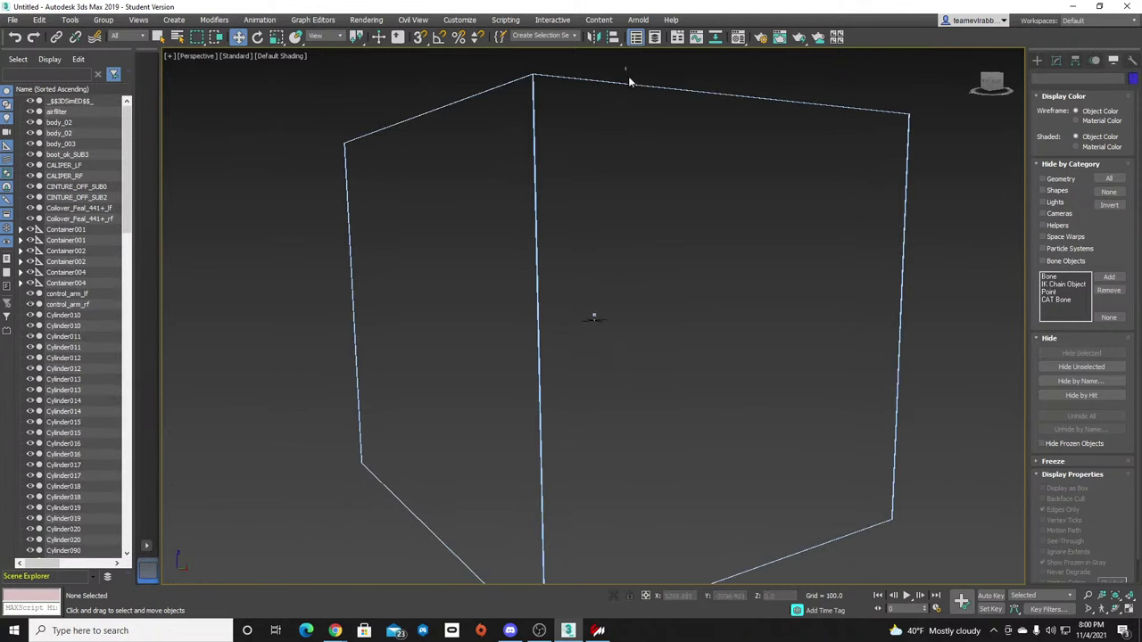
{"action": "left_click", "coordinate": [630, 83]}
{"action": "left_click", "coordinate": [637, 141]}
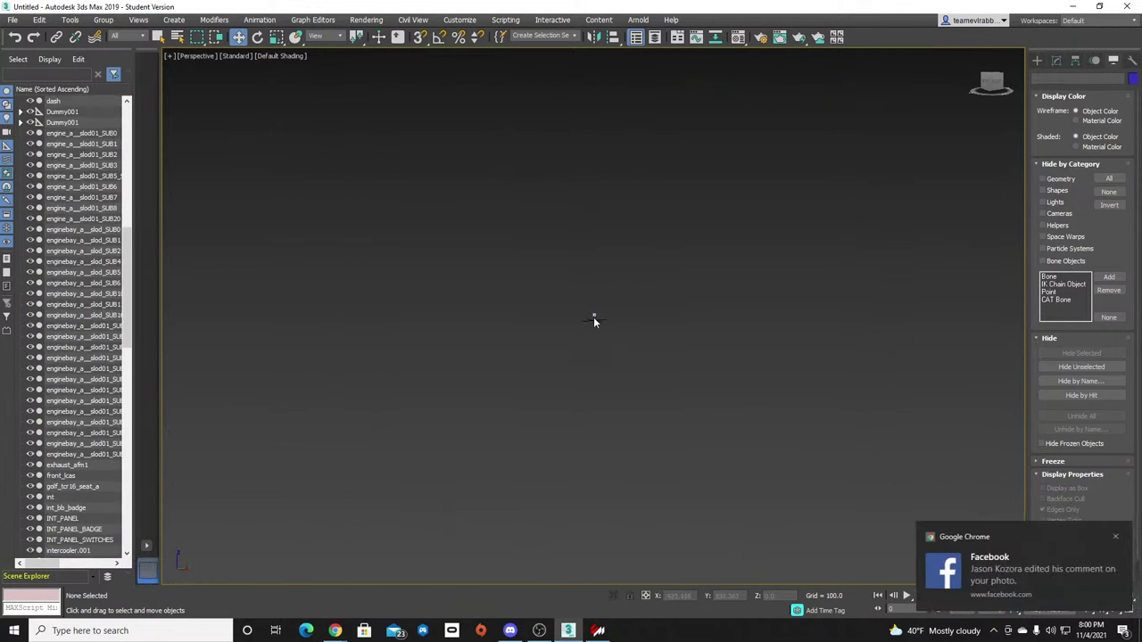
{"action": "scroll", "coordinate": [607, 329], "scroll_direction": "up", "scroll_amount": 5}
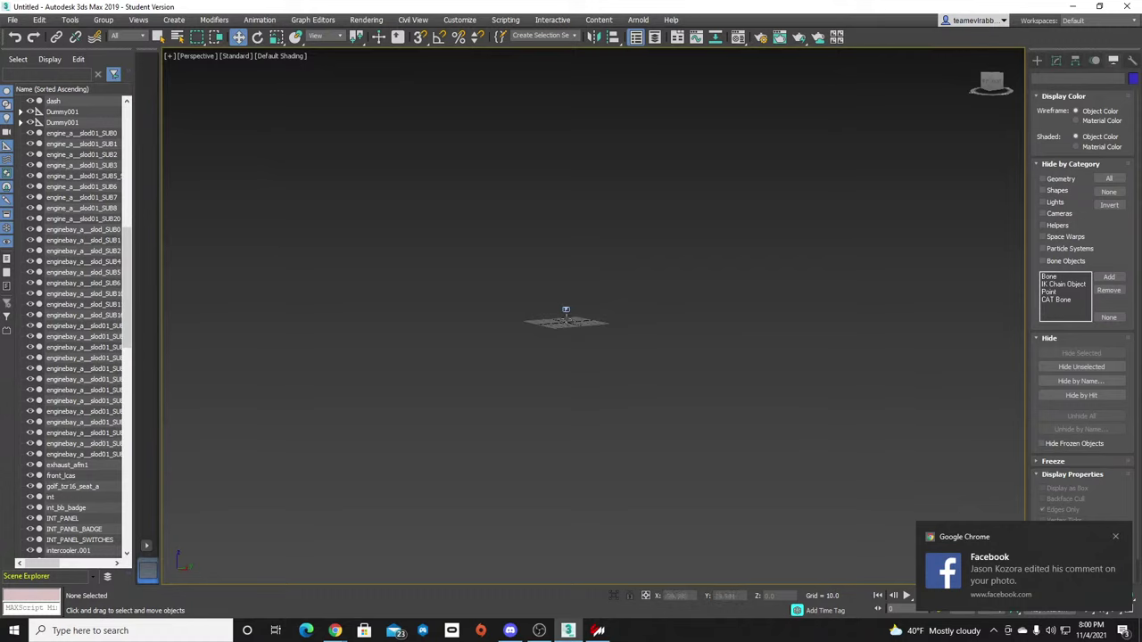
{"action": "scroll", "coordinate": [563, 322], "scroll_direction": "up", "scroll_amount": 10}
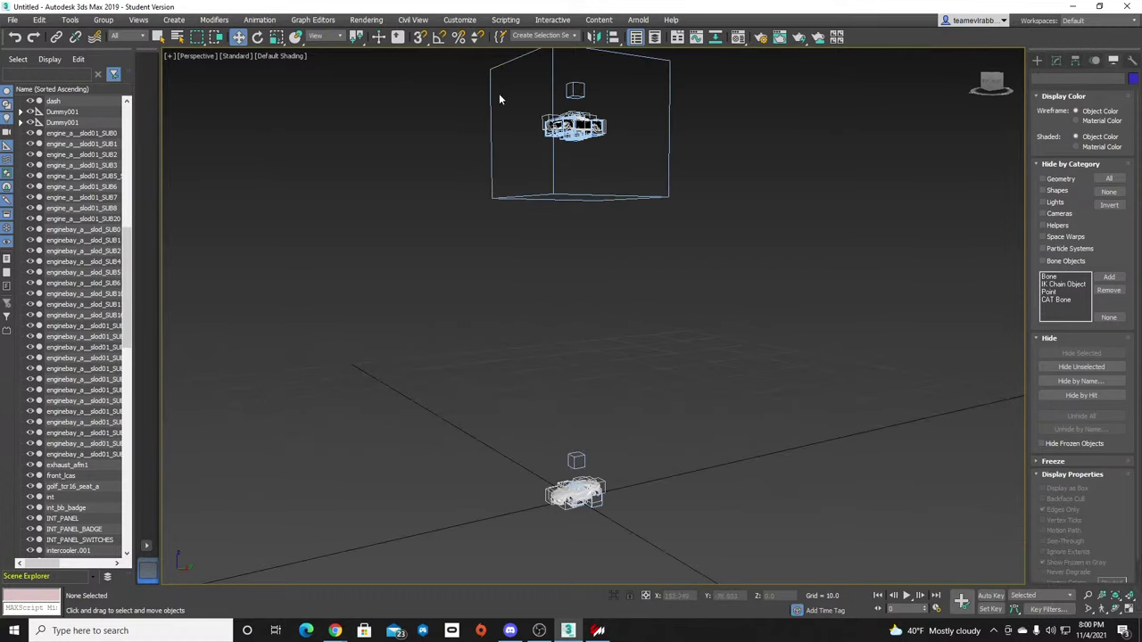
{"action": "left_click_drag", "start_coordinate": [527, 179], "coordinate": [524, 182]}
{"action": "key", "text": "Delete"}
Pull the rear window louver straight down out of the raised SlideBoizz Supra to about Z 25.2.
{"action": "middle_click_drag", "start_coordinate": [611, 105], "coordinate": [562, 181]}
{"action": "scroll", "coordinate": [540, 174], "scroll_direction": "up", "scroll_amount": 8}
{"action": "scroll", "coordinate": [542, 180], "scroll_direction": "up", "scroll_amount": 6}
{"action": "left_click", "coordinate": [510, 292]}
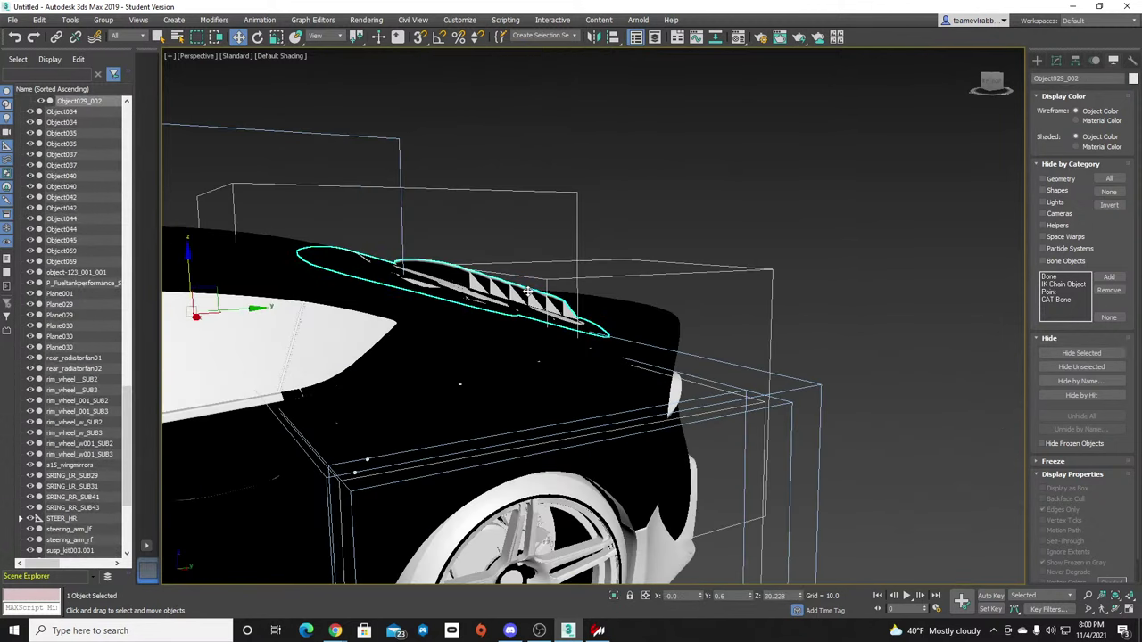
{"action": "scroll", "coordinate": [510, 292], "scroll_direction": "down", "scroll_amount": 6}
{"action": "scroll", "coordinate": [510, 292], "scroll_direction": "down", "scroll_amount": 4}
{"action": "left_click_drag", "start_coordinate": [458, 254], "coordinate": [555, 513]}
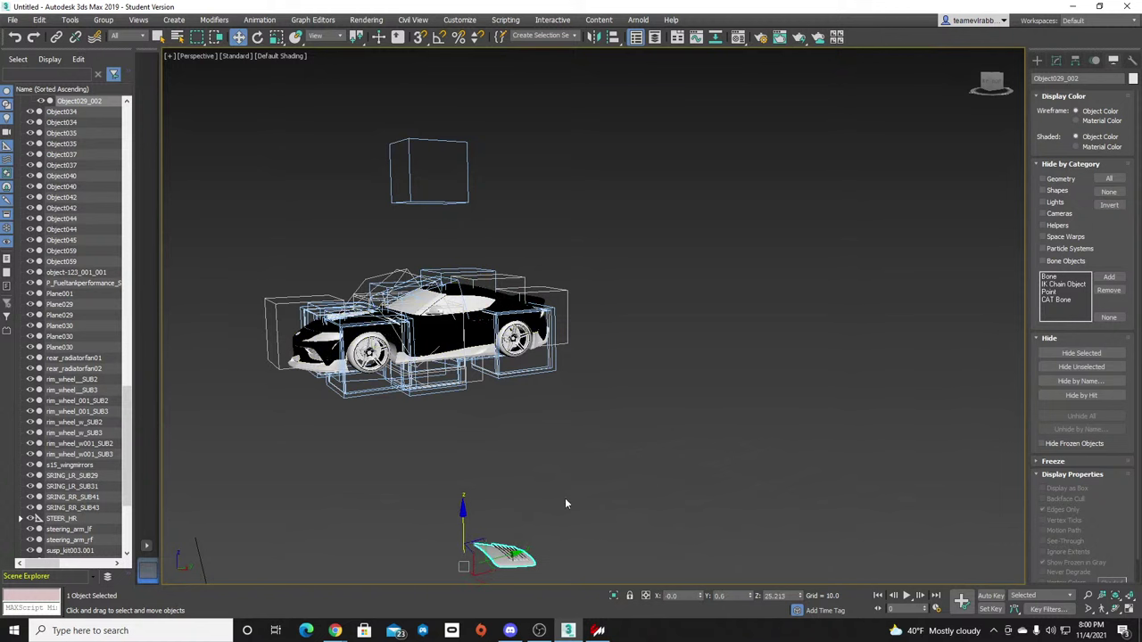
Delete the rest of the raised SlideBoizz Supra and its helper boxes, keeping only the louver.
{"action": "middle_click_drag", "start_coordinate": [568, 502], "coordinate": [584, 370]}
{"action": "middle_click_drag", "start_coordinate": [660, 301], "coordinate": [680, 375]}
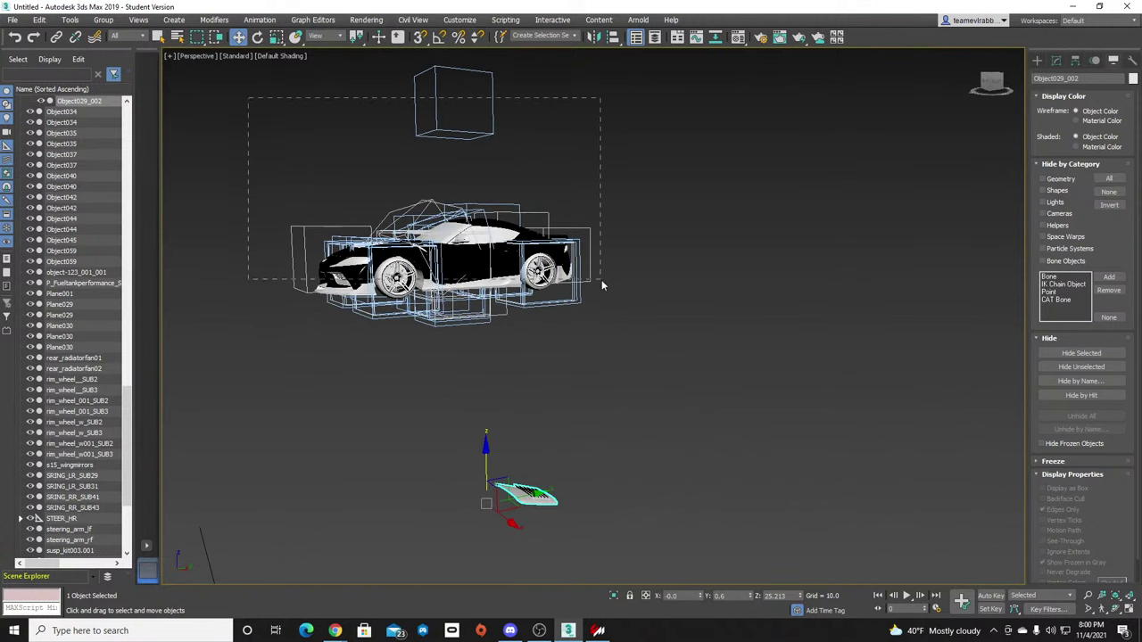
{"action": "left_click_drag", "start_coordinate": [602, 279], "coordinate": [609, 336]}
{"action": "key", "text": "Delete"}
Lower the louver until it hovers just above the first Supra's roof, at about Z 2.4.
{"action": "middle_click_drag", "start_coordinate": [574, 349], "coordinate": [611, 213]}
{"action": "left_click_drag", "start_coordinate": [501, 228], "coordinate": [563, 518]}
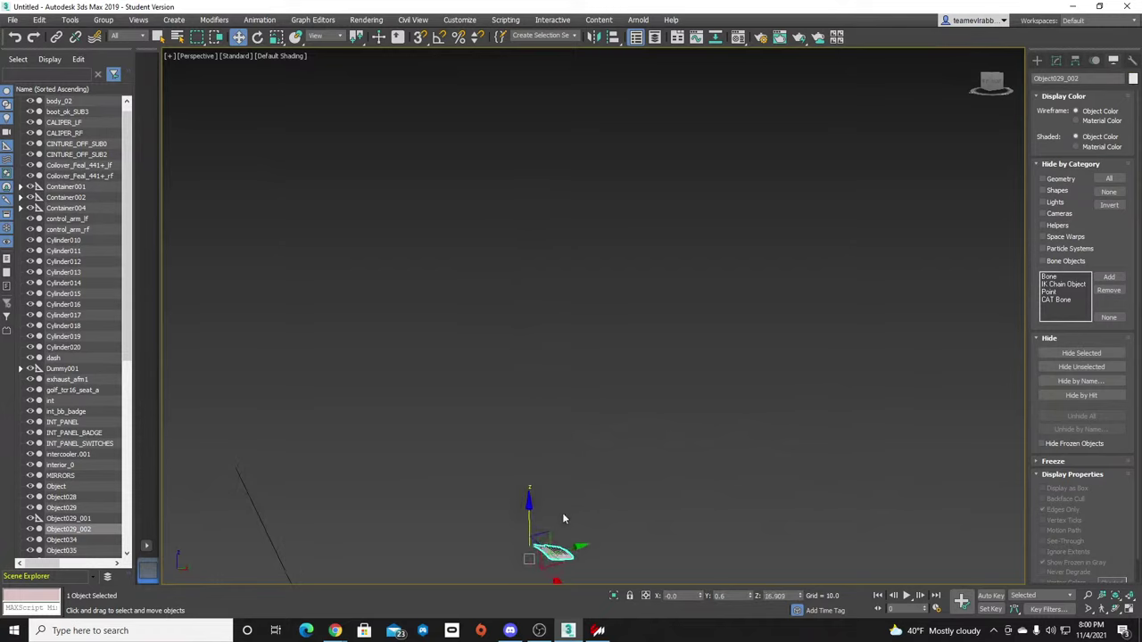
{"action": "middle_click_drag", "start_coordinate": [564, 518], "coordinate": [574, 237]}
{"action": "scroll", "coordinate": [568, 455], "scroll_direction": "down", "scroll_amount": 8}
{"action": "left_click_drag", "start_coordinate": [569, 190], "coordinate": [579, 266]}
{"action": "scroll", "coordinate": [581, 314], "scroll_direction": "up", "scroll_amount": 8}
{"action": "middle_click_drag", "start_coordinate": [474, 517], "coordinate": [592, 101]}
{"action": "scroll", "coordinate": [587, 540], "scroll_direction": "up", "scroll_amount": 5}
{"action": "scroll", "coordinate": [582, 421], "scroll_direction": "down", "scroll_amount": 2}
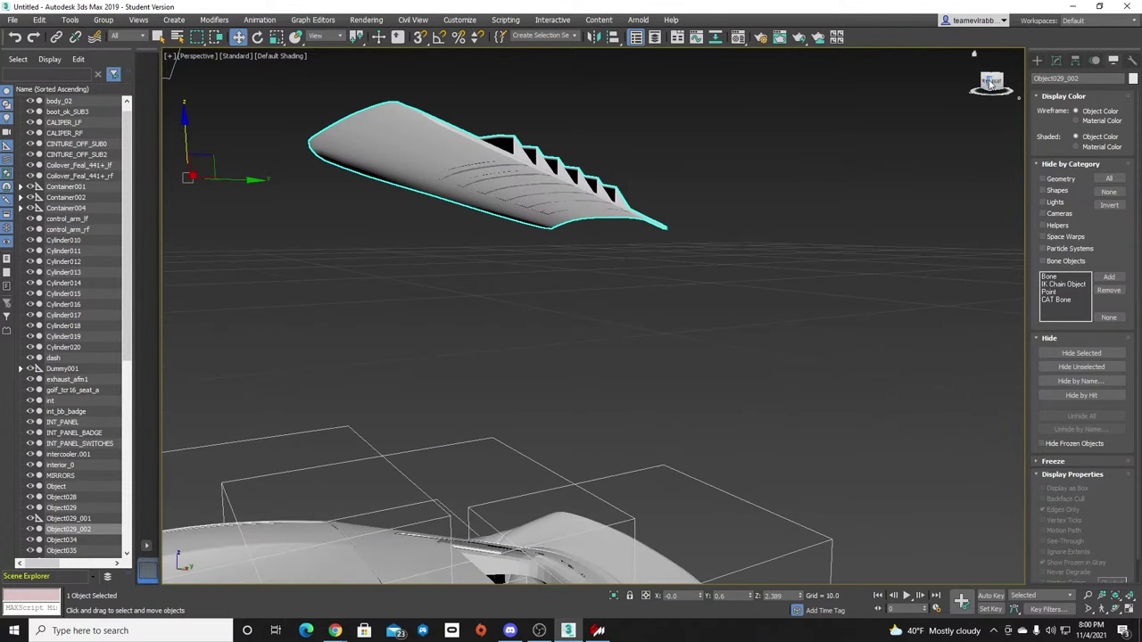
Seat the louver on the first Supra's rear window by lowering it to about Z 1.04.
{"action": "mouse_move", "coordinate": [989, 80]}
{"action": "left_mouse_down"}
{"action": "mouse_move", "coordinate": [985, 100]}
{"action": "mouse_move", "coordinate": [973, 102]}
{"action": "mouse_move", "coordinate": [972, 88]}
{"action": "mouse_move", "coordinate": [976, 97]}
{"action": "left_mouse_up"}
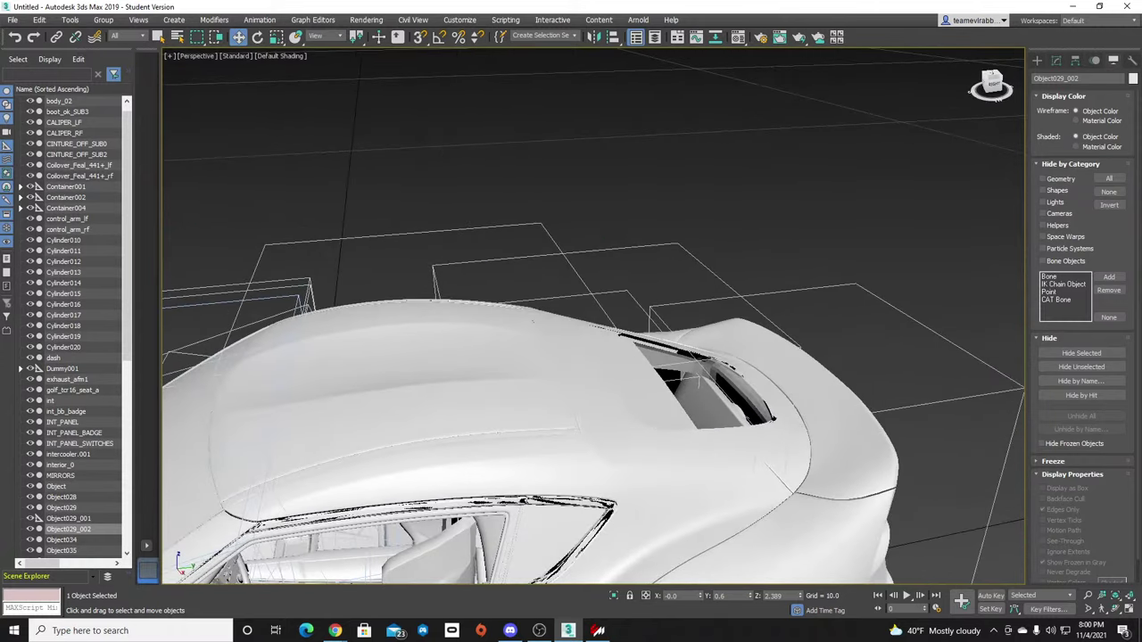
{"action": "middle_click_drag", "start_coordinate": [945, 151], "coordinate": [765, 280]}
{"action": "scroll", "coordinate": [607, 312], "scroll_direction": "down", "scroll_amount": 4}
{"action": "middle_click_drag", "start_coordinate": [548, 322], "coordinate": [571, 243]}
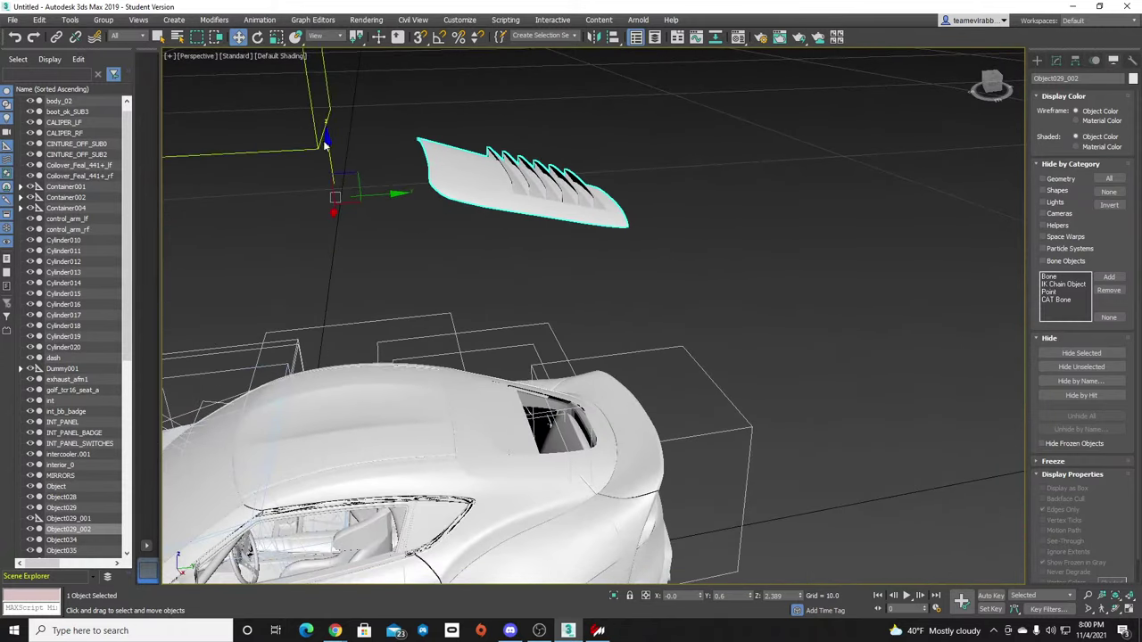
{"action": "left_click_drag", "start_coordinate": [329, 141], "coordinate": [382, 391]}
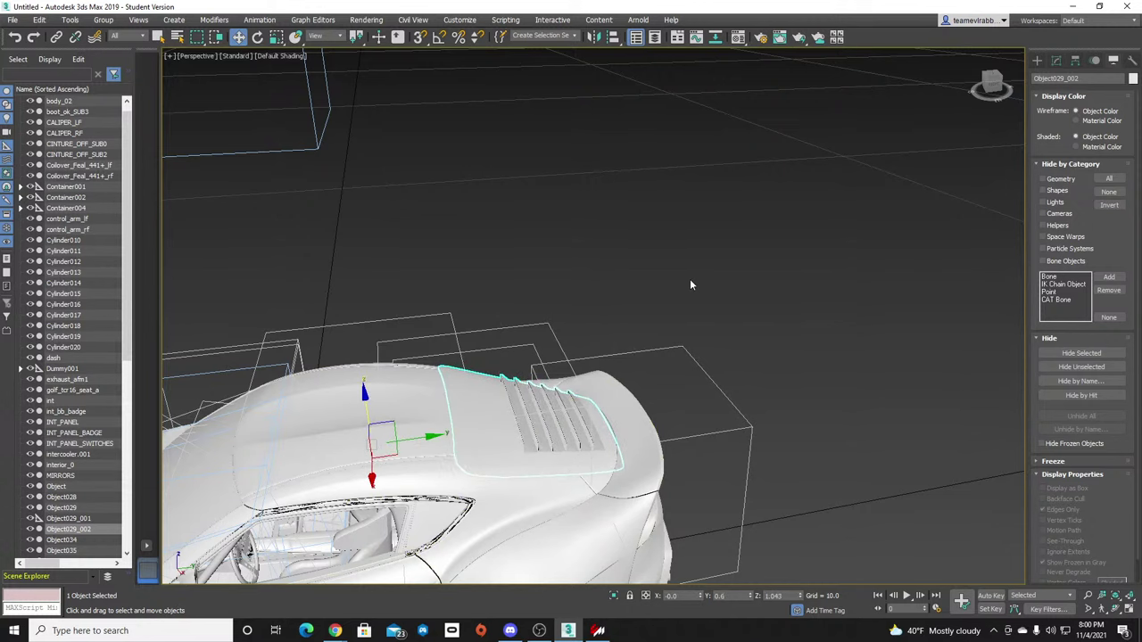
Compare the car in material color and object color shading, ending on object color, and examine the louver's fit on the body.
{"action": "left_click", "coordinate": [690, 278]}
{"action": "middle_click_drag", "start_coordinate": [431, 539], "coordinate": [341, 456], "text": "alt"}
{"action": "left_click", "coordinate": [1085, 144]}
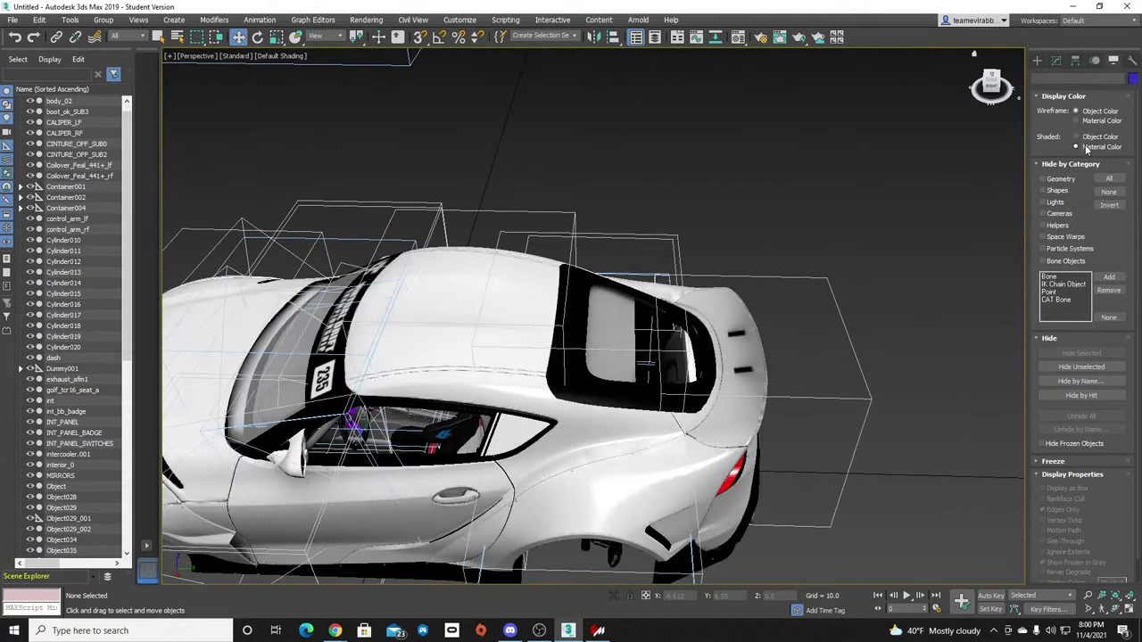
{"action": "left_click", "coordinate": [990, 86]}
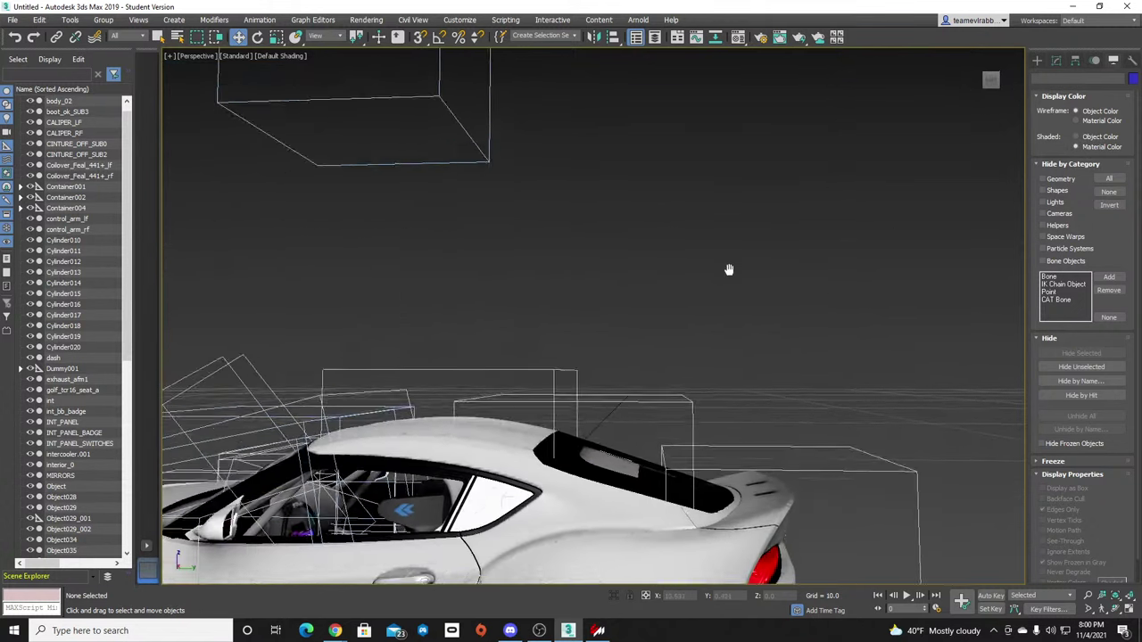
{"action": "left_click", "coordinate": [1087, 138]}
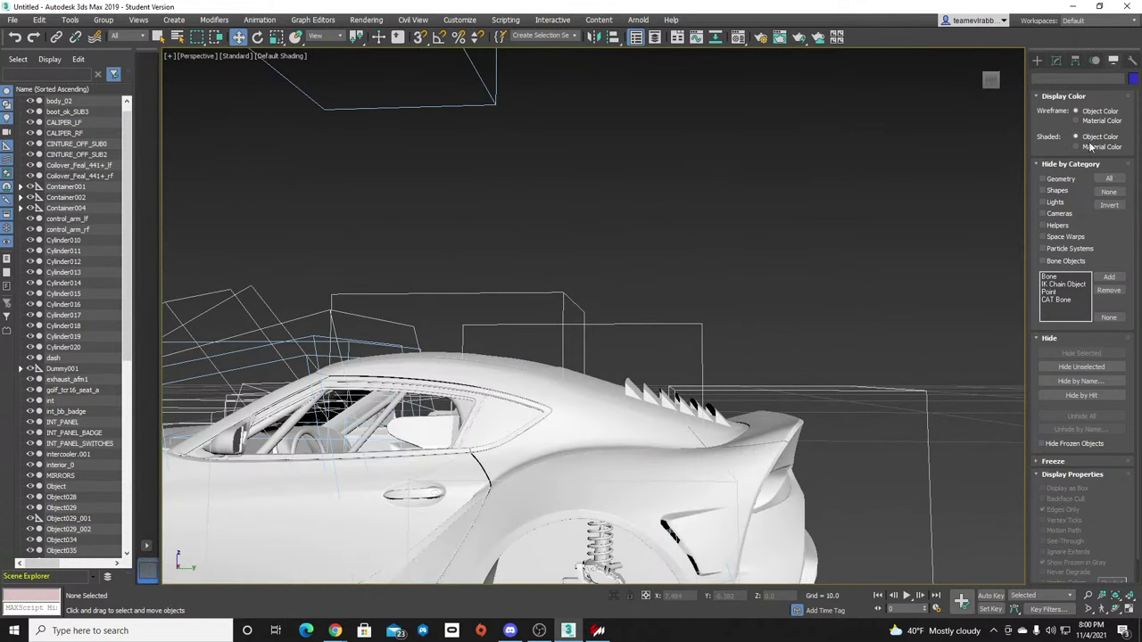
{"action": "left_click", "coordinate": [1093, 147]}
{"action": "left_click", "coordinate": [1092, 135]}
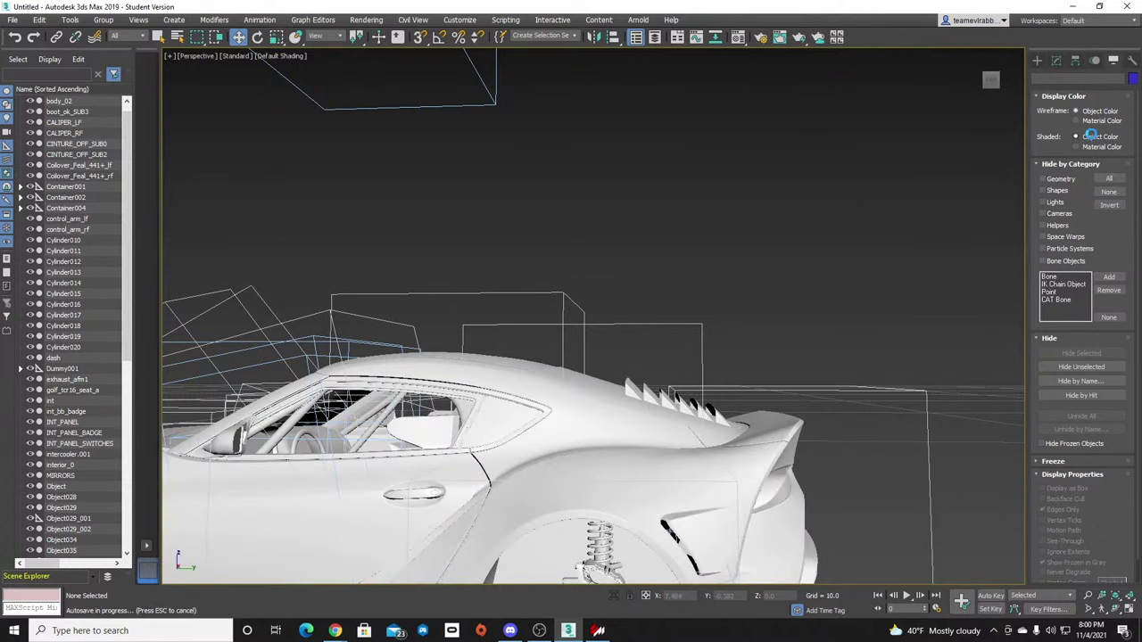
{"action": "left_click", "coordinate": [1089, 148]}
{"action": "left_click", "coordinate": [1090, 138]}
{"action": "left_click_drag", "start_coordinate": [992, 82], "coordinate": [963, 93]}
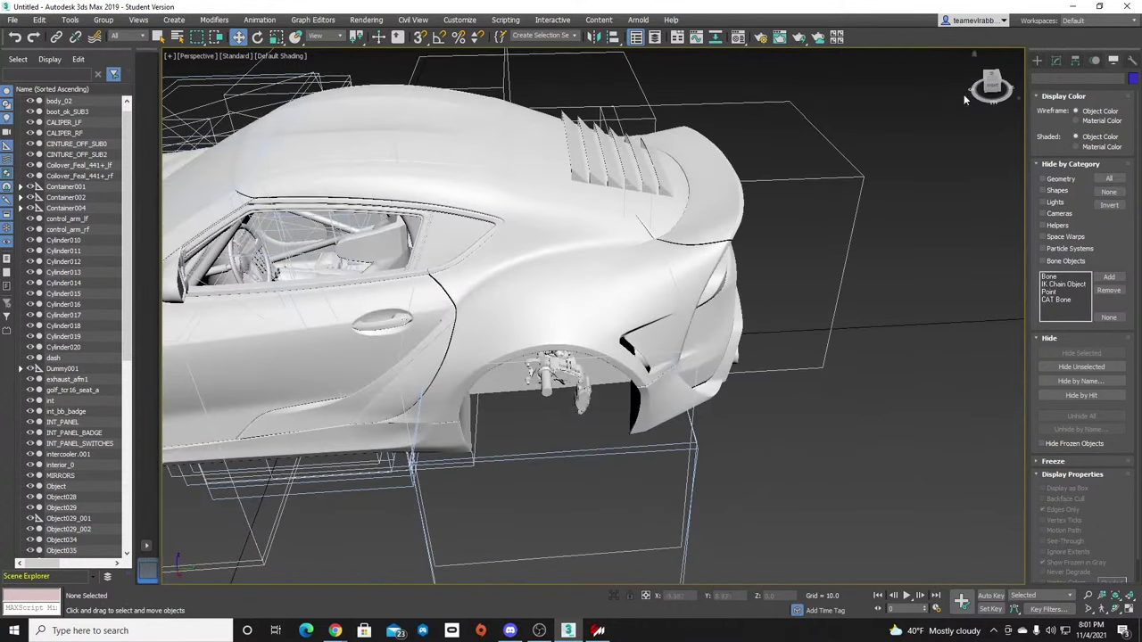
{"action": "scroll", "coordinate": [819, 168], "scroll_direction": "down", "scroll_amount": 2}
{"action": "left_click_drag", "start_coordinate": [672, 214], "coordinate": [943, 256]}
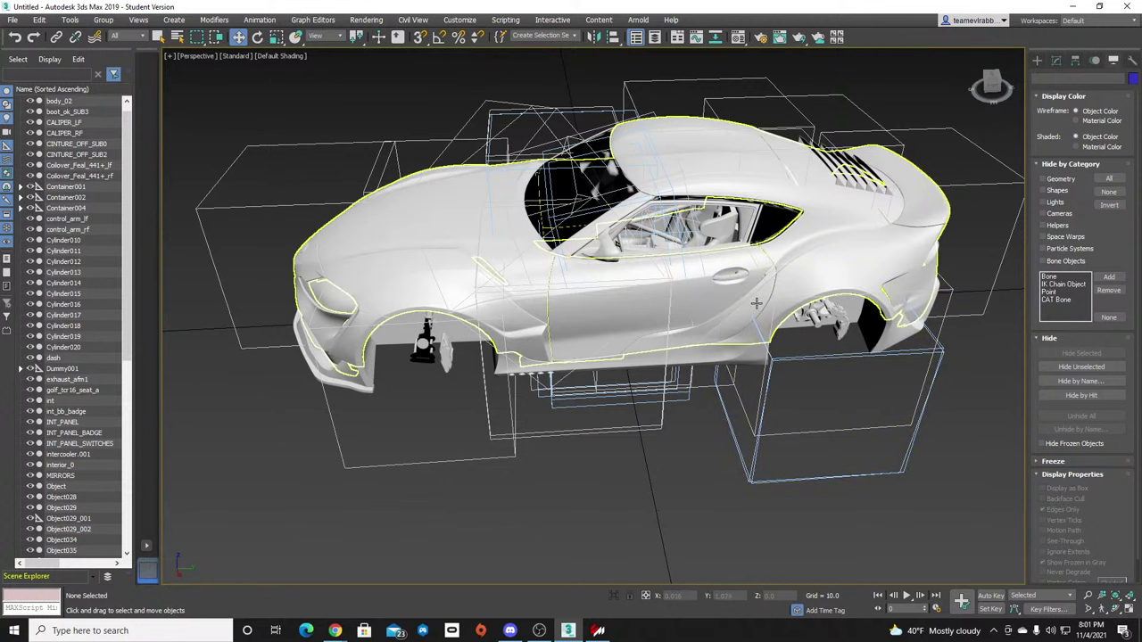
{"action": "scroll", "coordinate": [614, 374], "scroll_direction": "up", "scroll_amount": 2}
{"action": "middle_click_drag", "start_coordinate": [596, 322], "coordinate": [659, 374]}
{"action": "scroll", "coordinate": [614, 375], "scroll_direction": "down", "scroll_amount": 4}
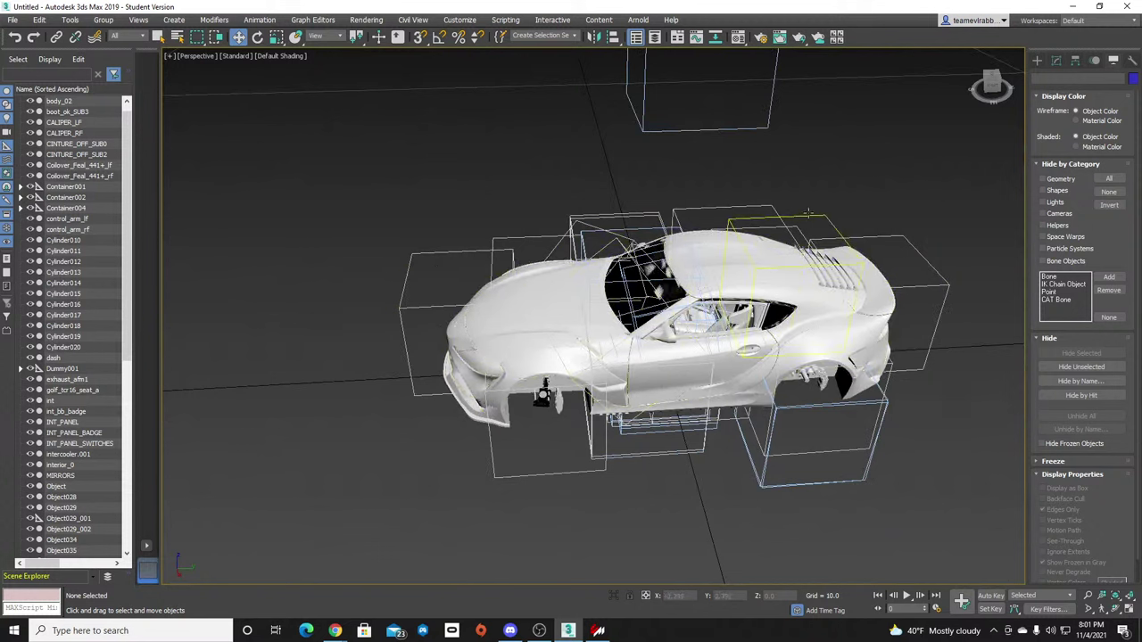
Export the scene as FBX over the existing model file in the ac mods folder, keeping the current export options.
{"action": "left_click", "coordinate": [13, 19]}
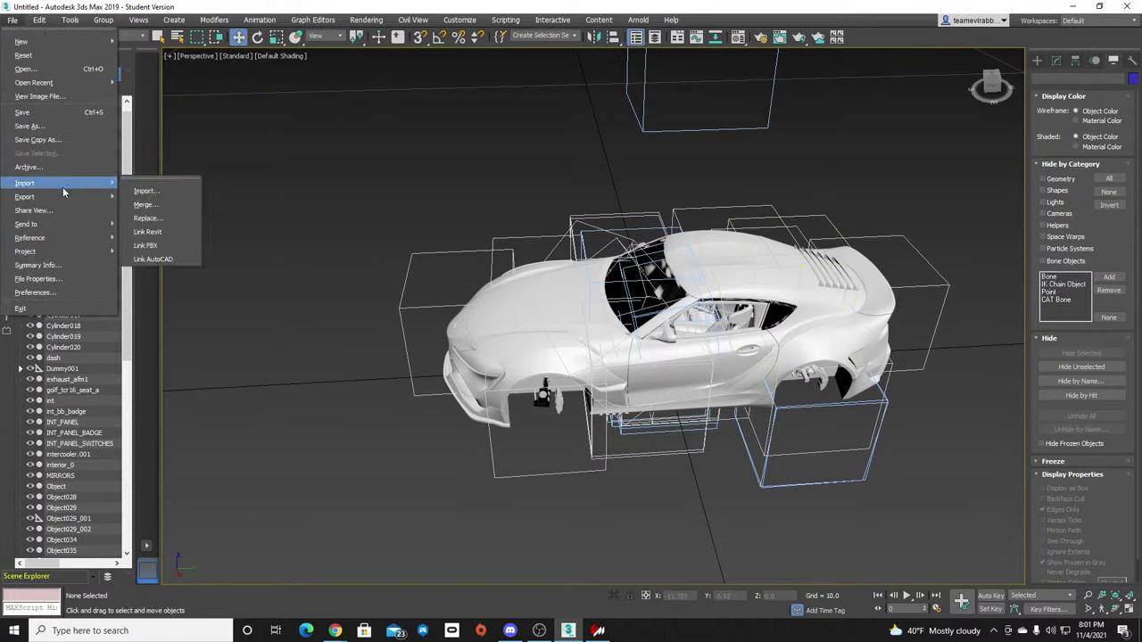
{"action": "left_click", "coordinate": [136, 207]}
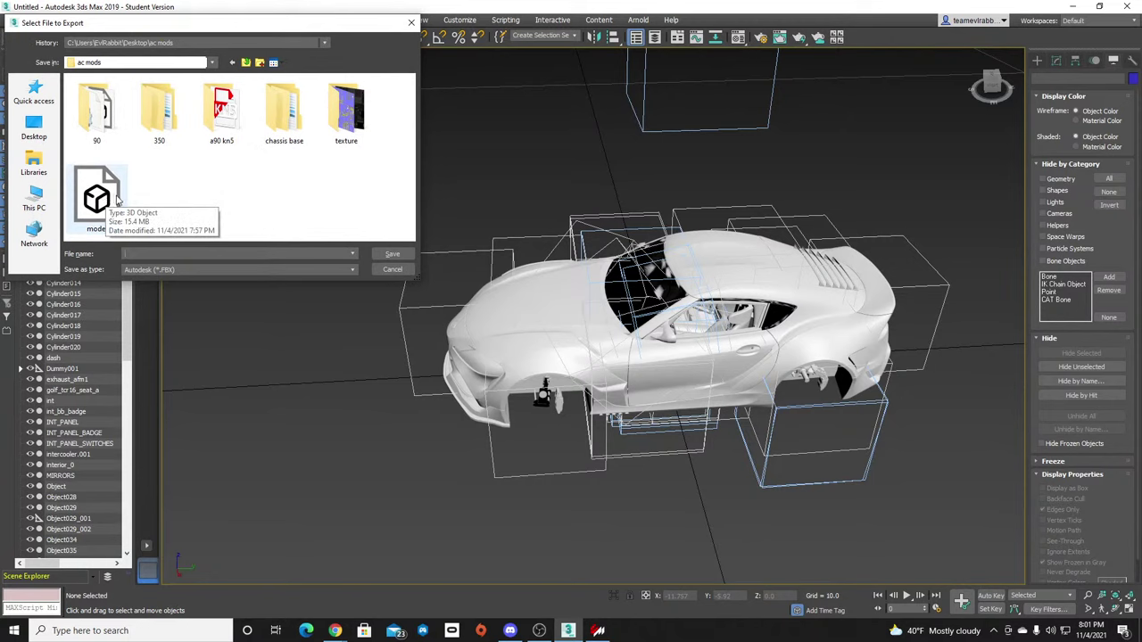
{"action": "double_click", "coordinate": [117, 198]}
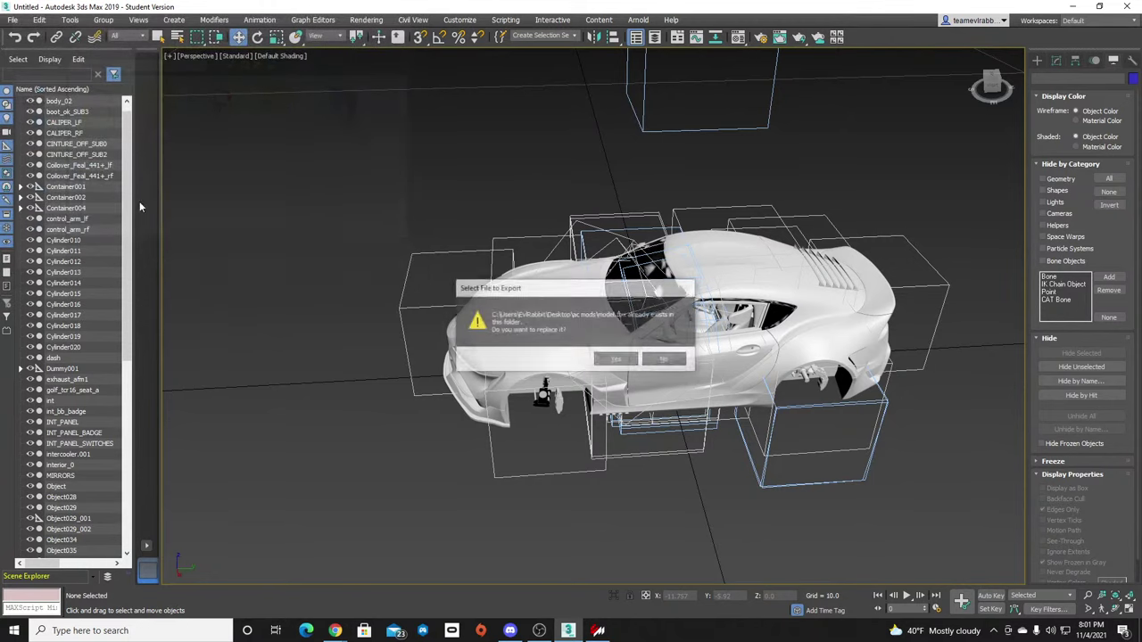
{"action": "left_click", "coordinate": [616, 360]}
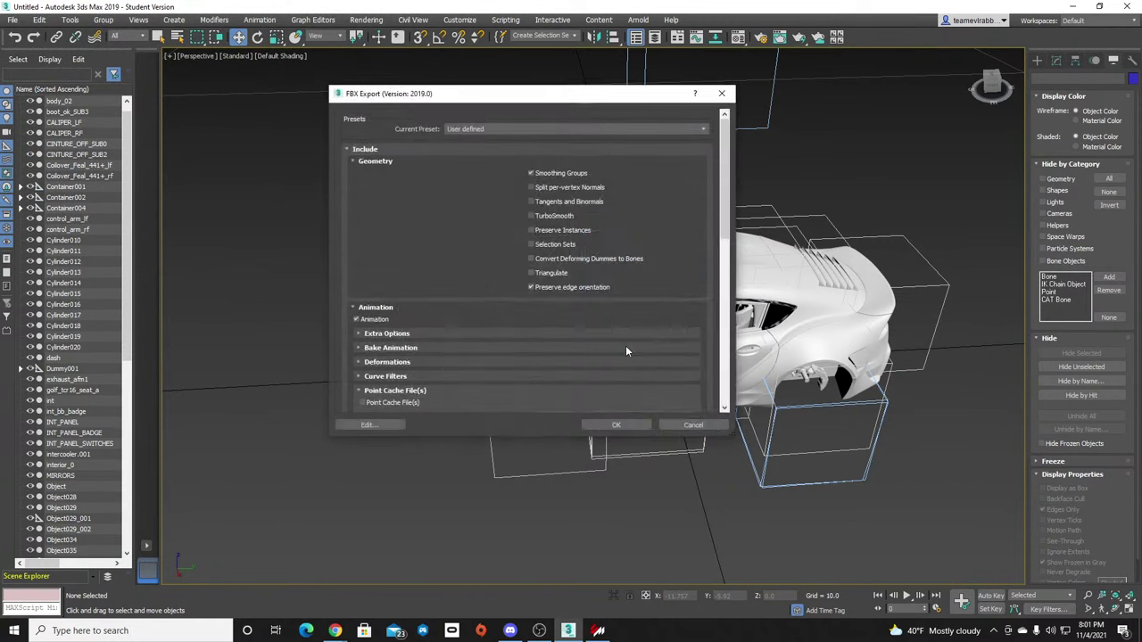
{"action": "scroll", "coordinate": [710, 383], "scroll_direction": "down", "scroll_amount": 10}
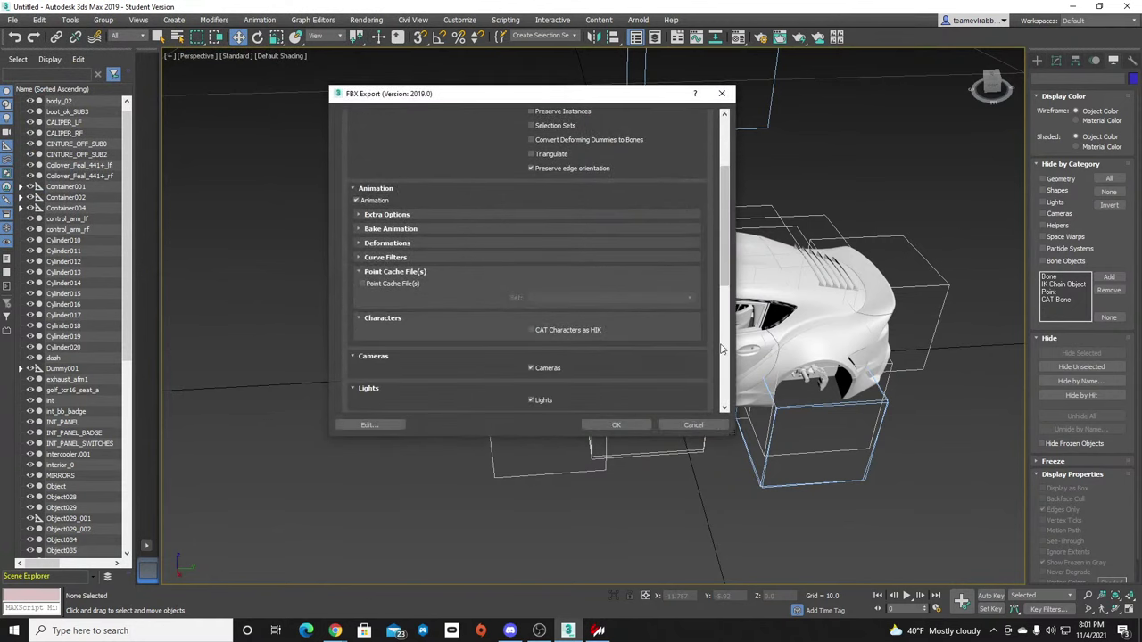
{"action": "left_click", "coordinate": [618, 426]}
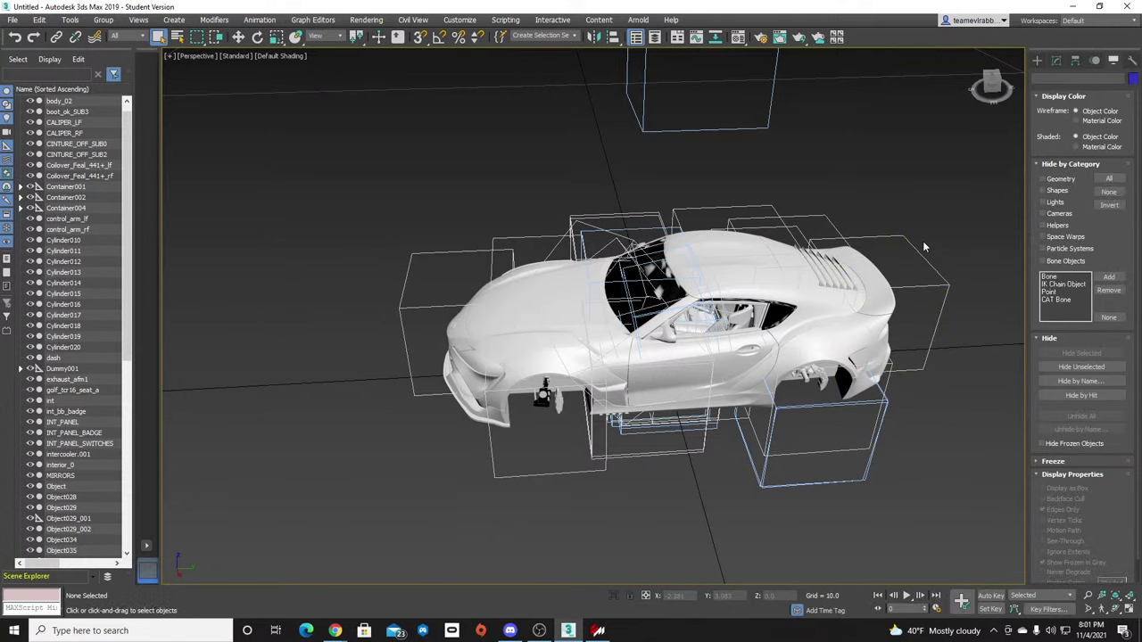
Switch to ksEditor and open the exported model FBX from the ac mods folder.
{"action": "left_click", "coordinate": [1072, 6]}
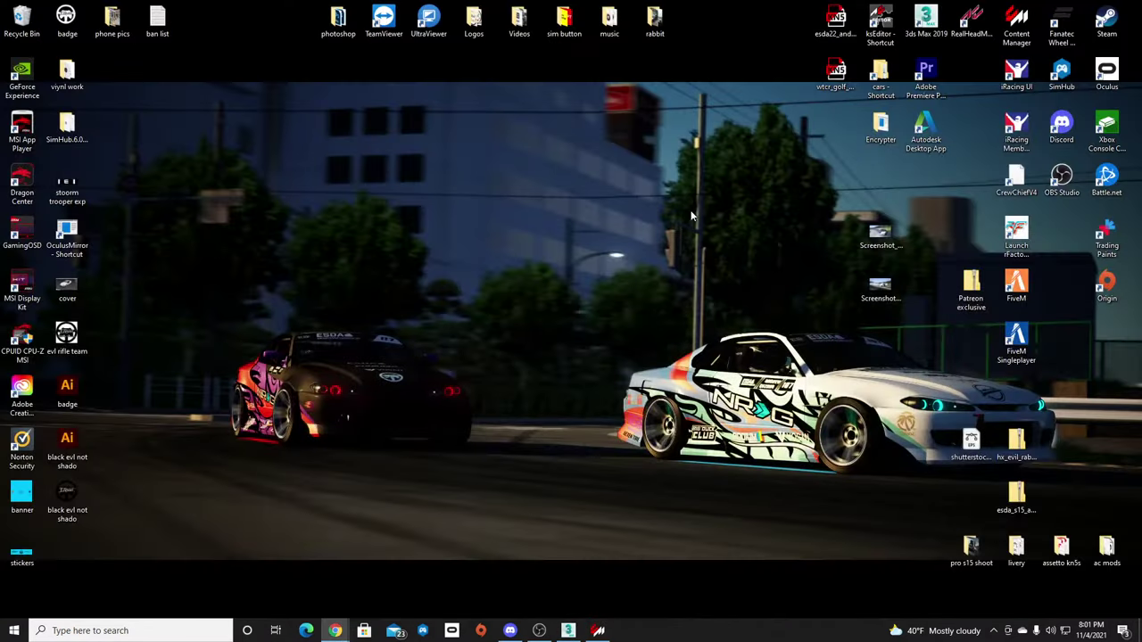
{"action": "double_click", "coordinate": [879, 27]}
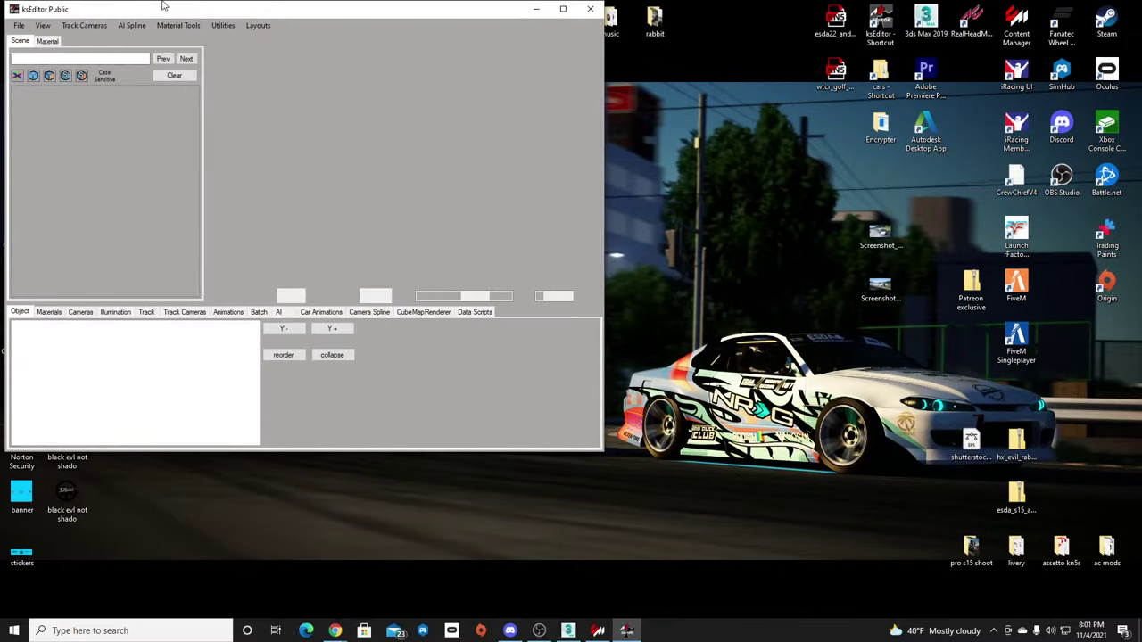
{"action": "left_click", "coordinate": [19, 25]}
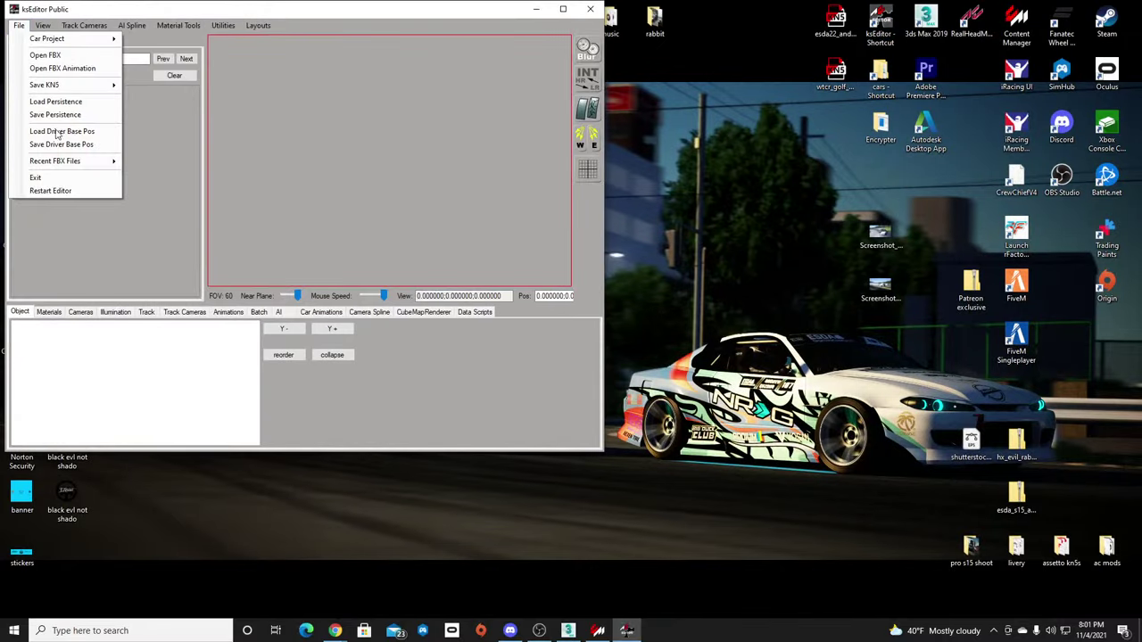
{"action": "left_click", "coordinate": [41, 59]}
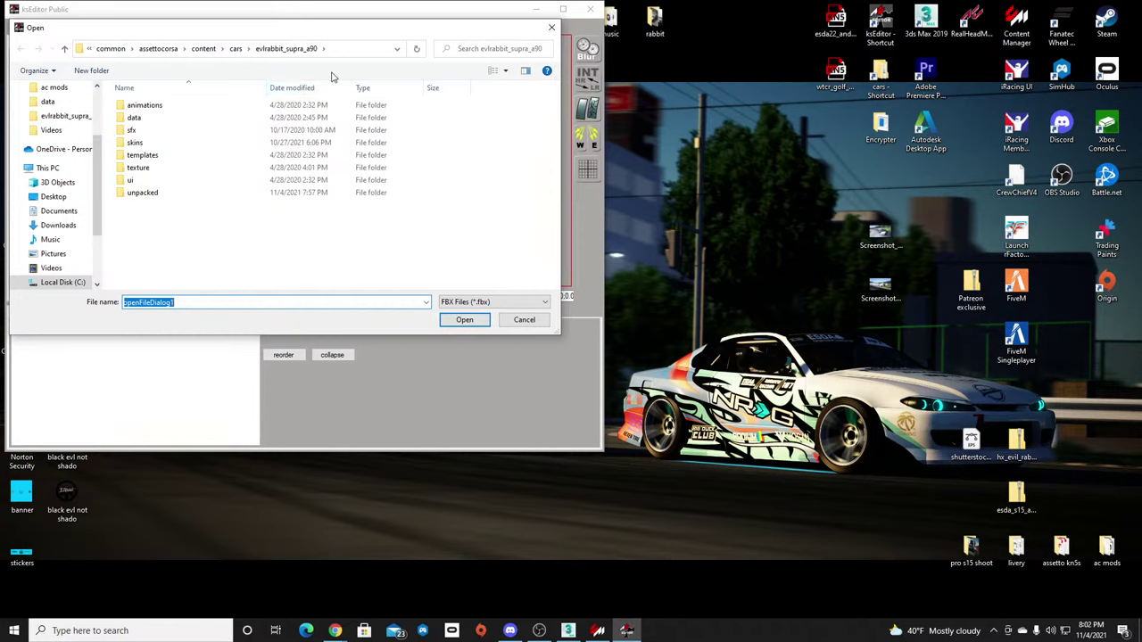
{"action": "scroll", "coordinate": [71, 134], "scroll_direction": "up", "scroll_amount": 2}
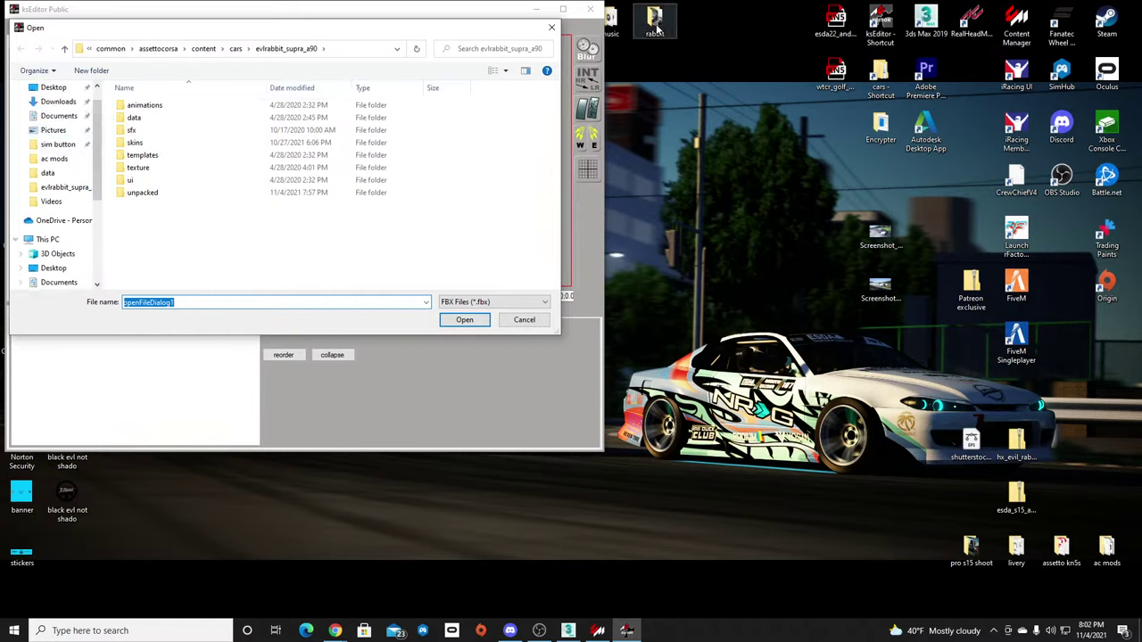
{"action": "left_click", "coordinate": [55, 158]}
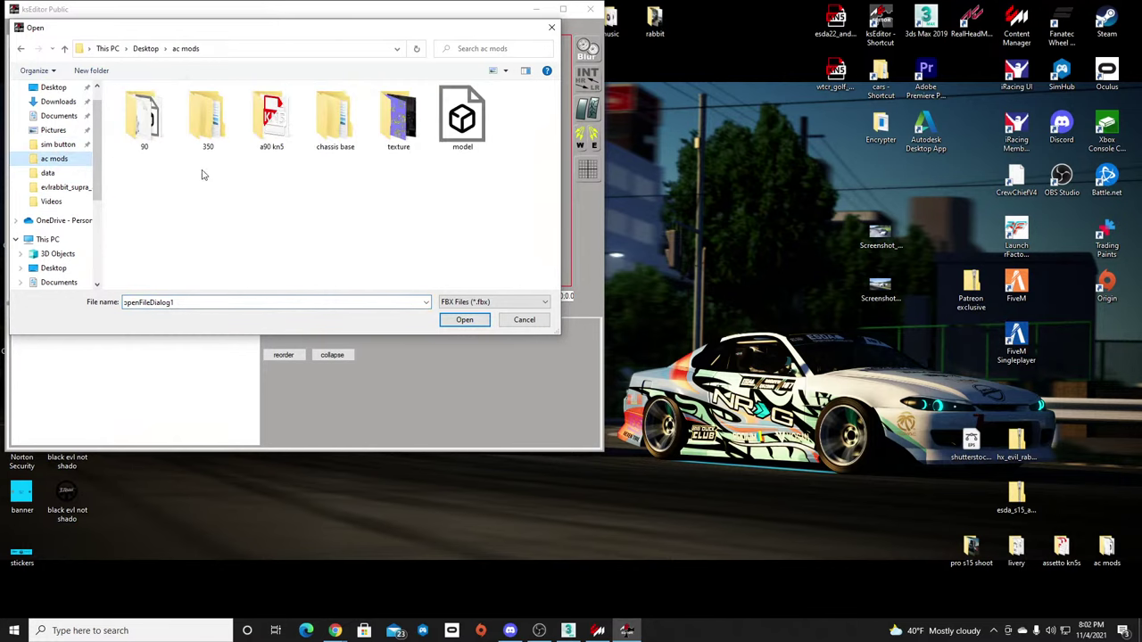
{"action": "double_click", "coordinate": [462, 120]}
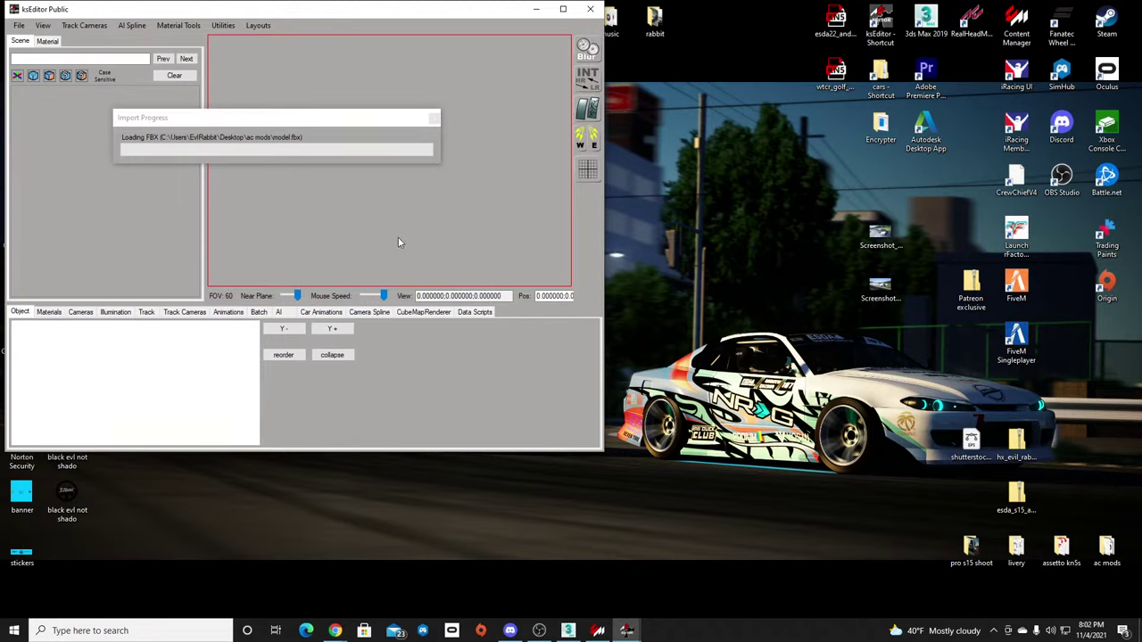
Load the model.fbx persistence file from the 90 folder inside ac mods.
{"action": "left_click", "coordinate": [19, 25]}
{"action": "left_click", "coordinate": [44, 99]}
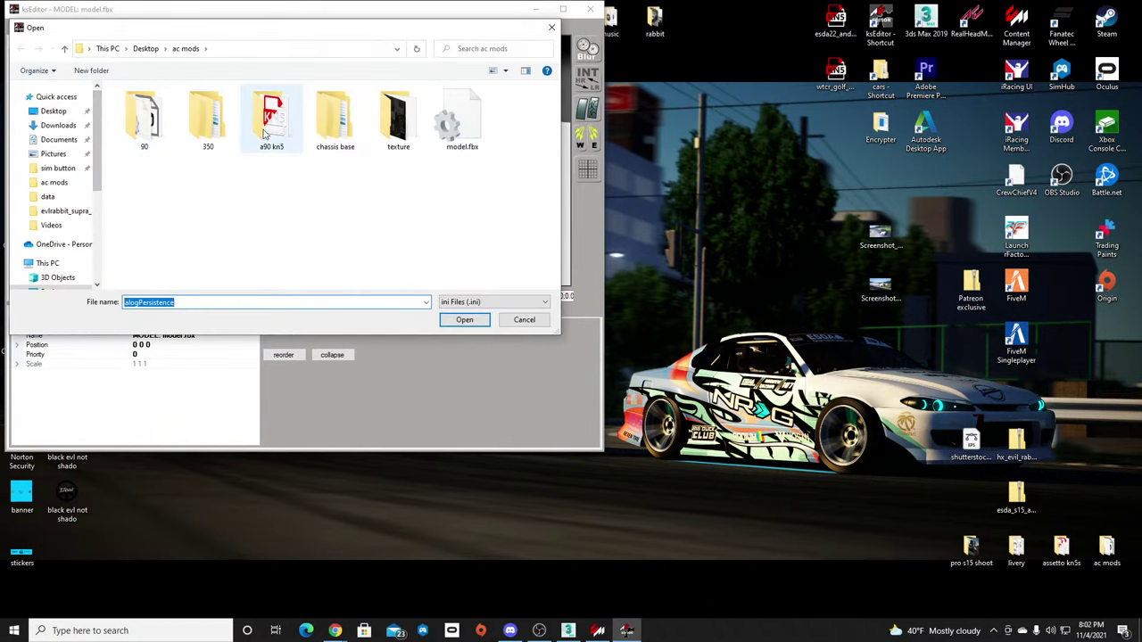
{"action": "double_click", "coordinate": [167, 126]}
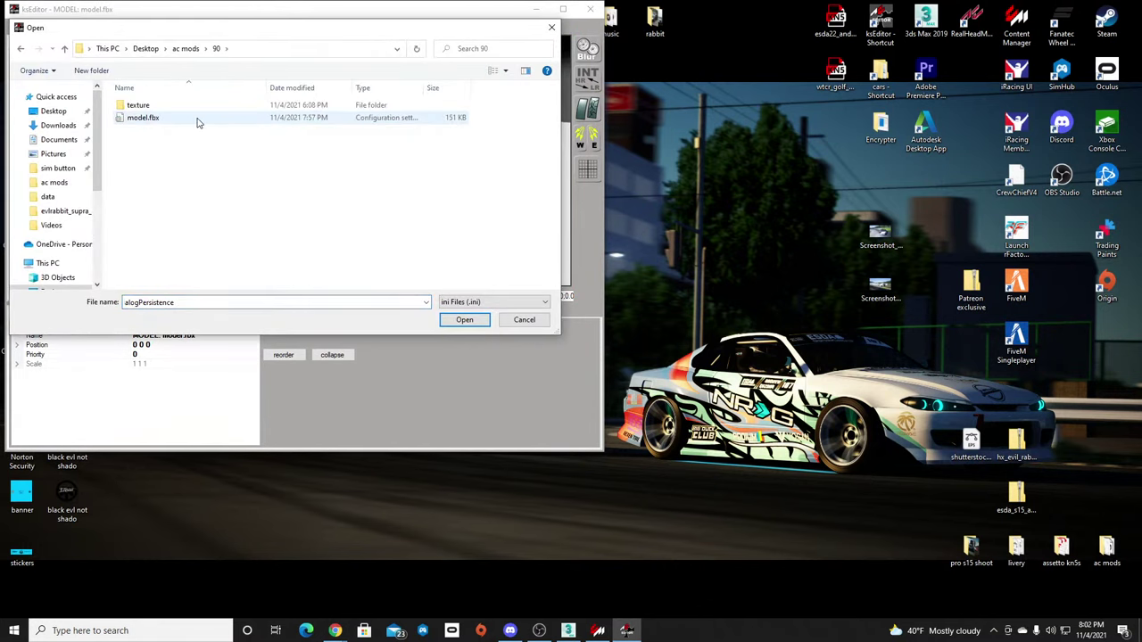
{"action": "double_click", "coordinate": [166, 125]}
{"action": "left_click", "coordinate": [19, 27]}
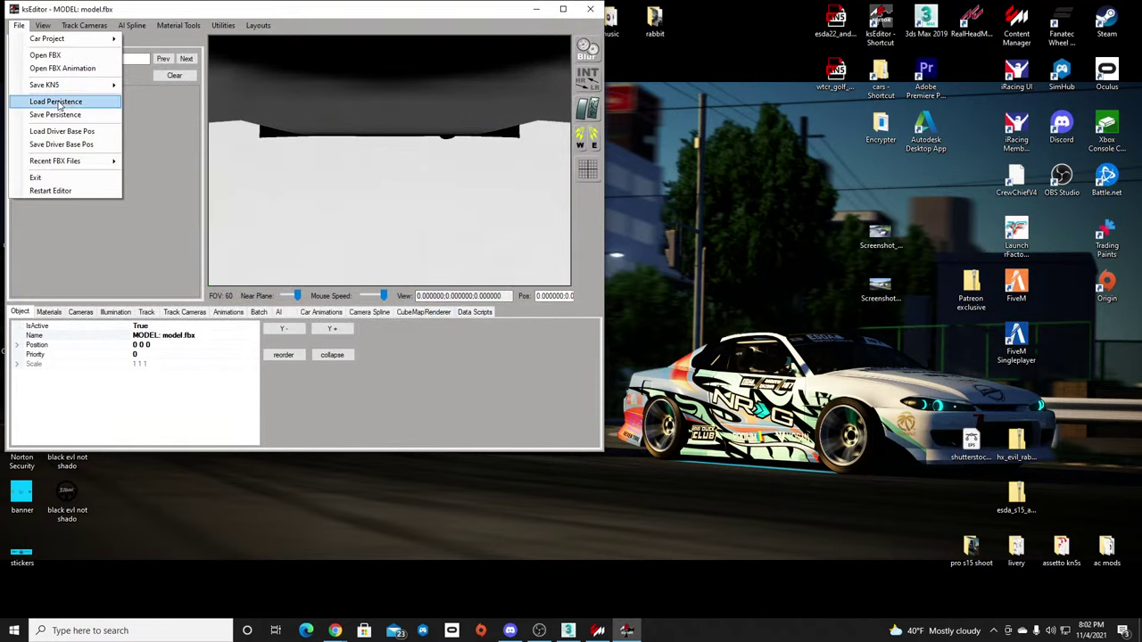
{"action": "left_click", "coordinate": [65, 58]}
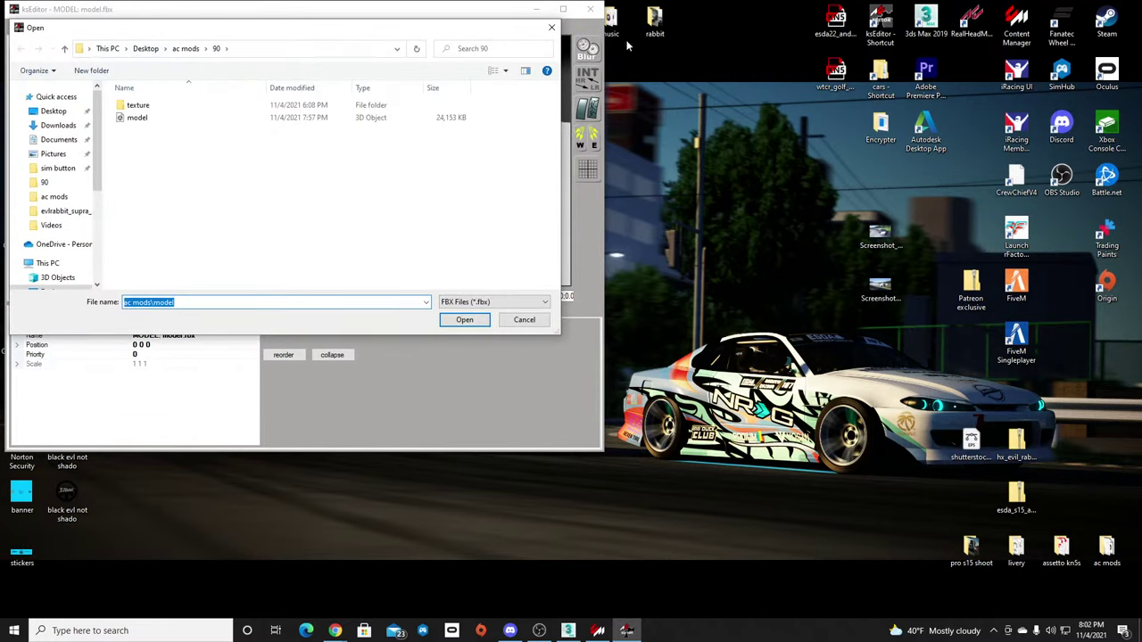
{"action": "key", "text": "Escape"}
Load the model.fbx persistence file stored directly in the ac mods folder.
{"action": "left_click", "coordinate": [17, 26]}
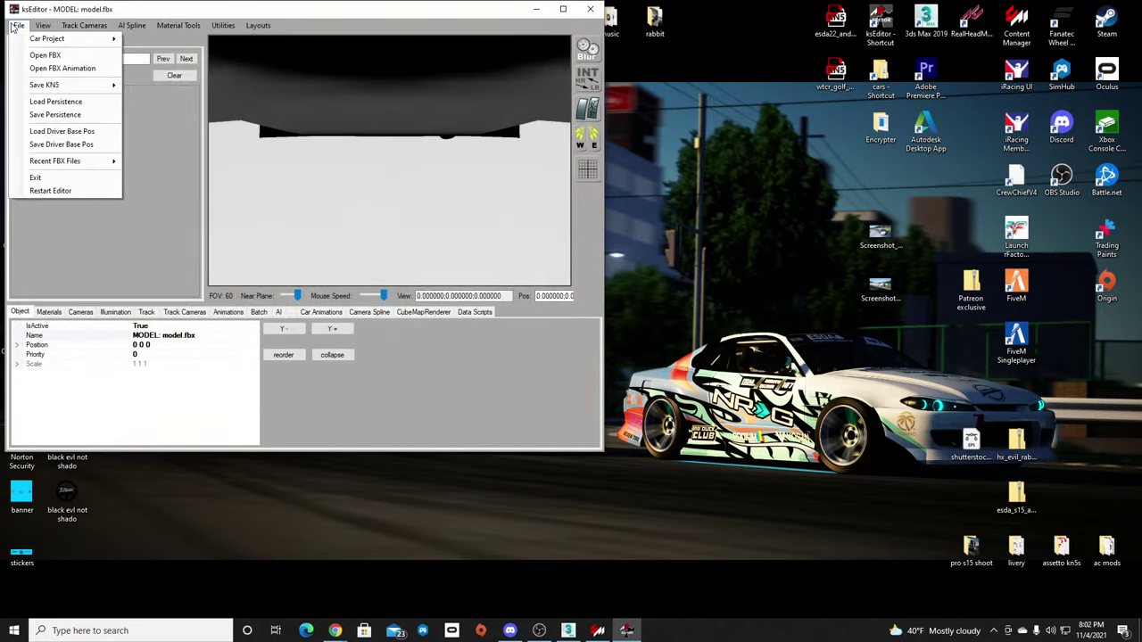
{"action": "left_click", "coordinate": [56, 101]}
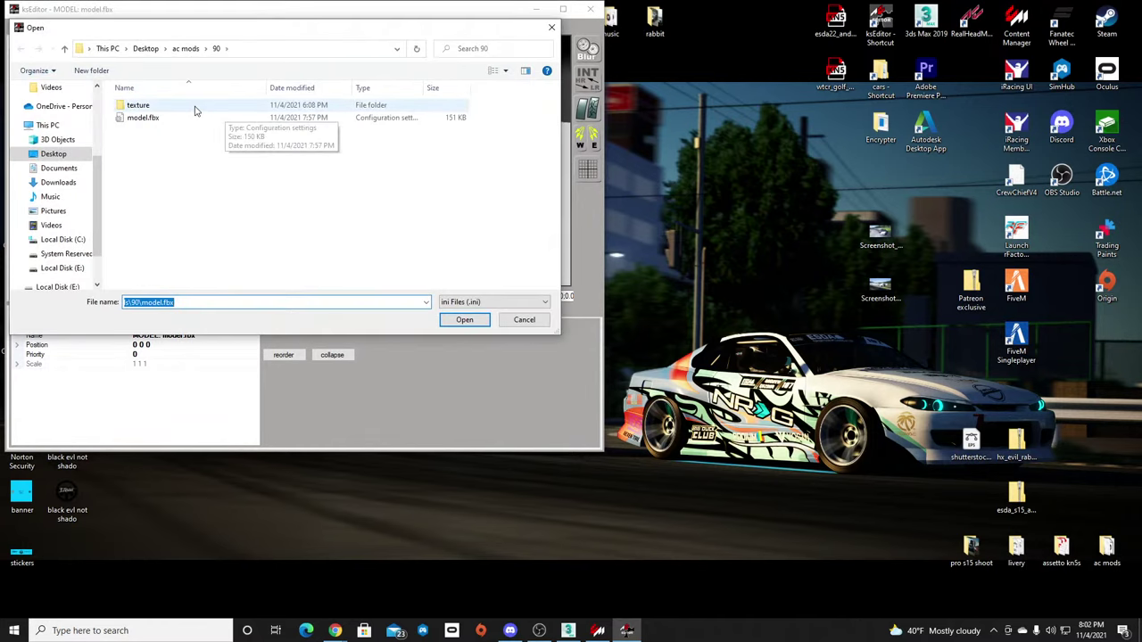
{"action": "left_click", "coordinate": [187, 50]}
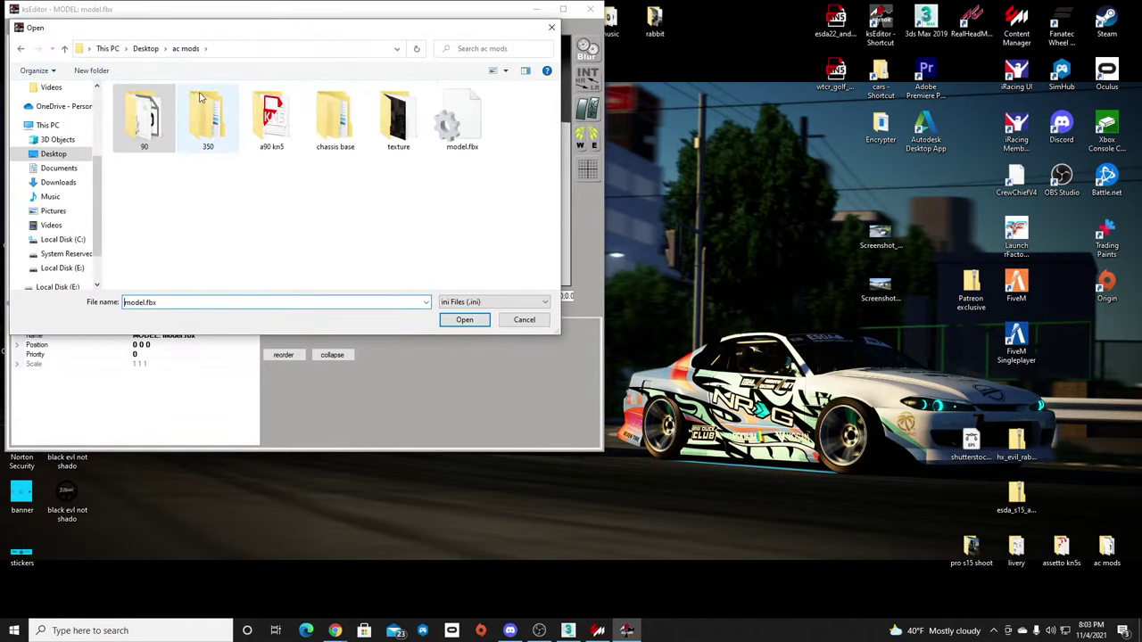
{"action": "double_click", "coordinate": [463, 118]}
Examine the rear window louver and the surrounding bodywork from several angles and distances.
{"action": "left_click_drag", "start_coordinate": [519, 197], "coordinate": [438, 138]}
{"action": "right_click_drag", "start_coordinate": [439, 141], "coordinate": [411, 154]}
{"action": "scroll", "coordinate": [410, 152], "scroll_direction": "down", "scroll_amount": 4}
{"action": "scroll", "coordinate": [411, 152], "scroll_direction": "up", "scroll_amount": 4}
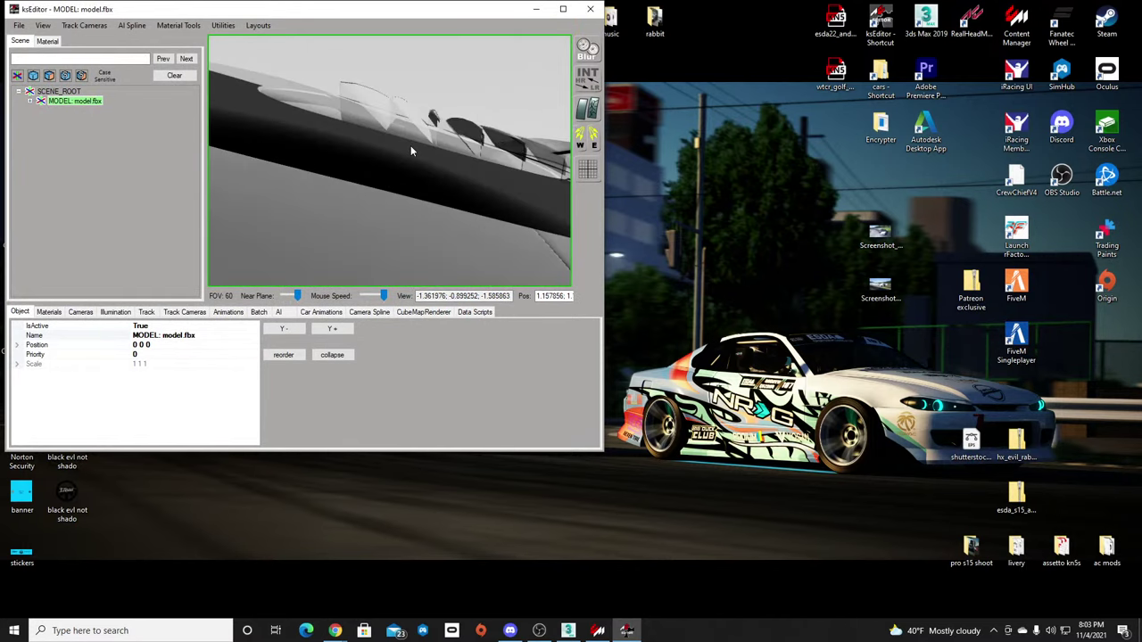
{"action": "scroll", "coordinate": [411, 151], "scroll_direction": "down", "scroll_amount": 2}
{"action": "scroll", "coordinate": [411, 151], "scroll_direction": "up", "scroll_amount": 3}
{"action": "scroll", "coordinate": [412, 151], "scroll_direction": "down", "scroll_amount": 4}
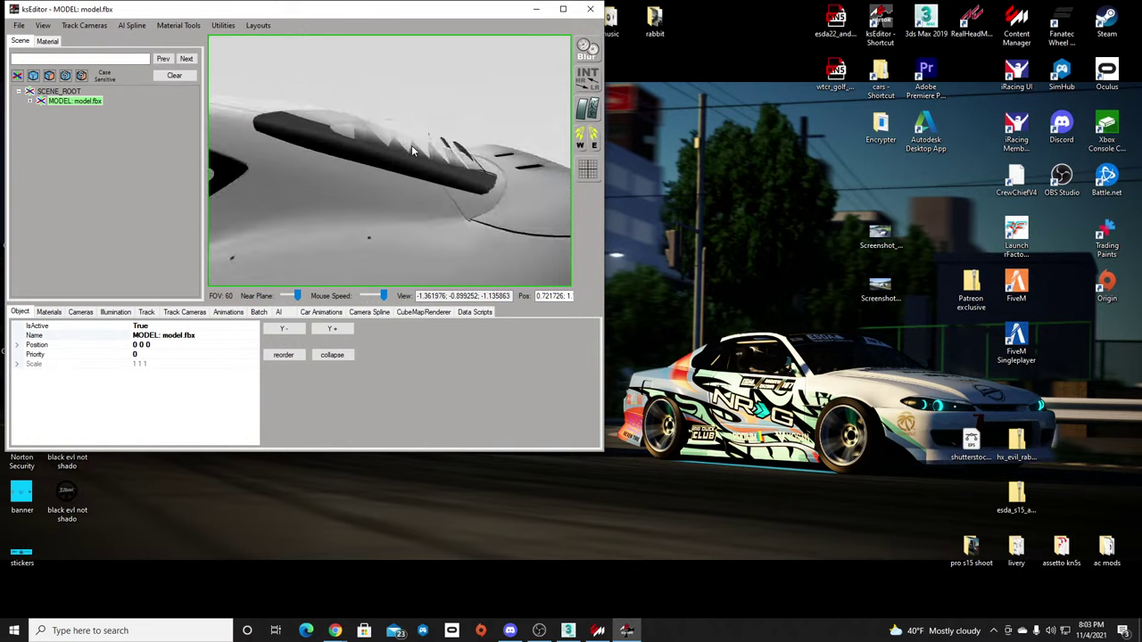
{"action": "scroll", "coordinate": [412, 151], "scroll_direction": "down", "scroll_amount": 5}
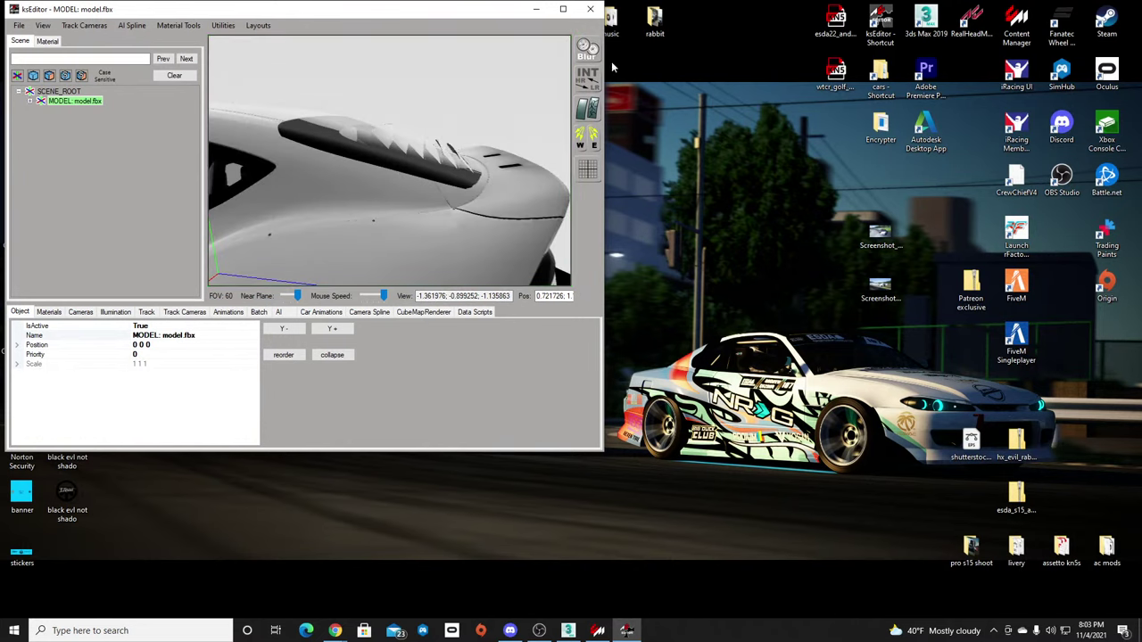
{"action": "middle_click_drag", "start_coordinate": [545, 85], "coordinate": [419, 166]}
{"action": "scroll", "coordinate": [420, 166], "scroll_direction": "up", "scroll_amount": 2}
Try to save the car as KN5 over evlrabbit_supra_a90 in the evlrabbit_supra_a90 car folder.
{"action": "left_click", "coordinate": [19, 25]}
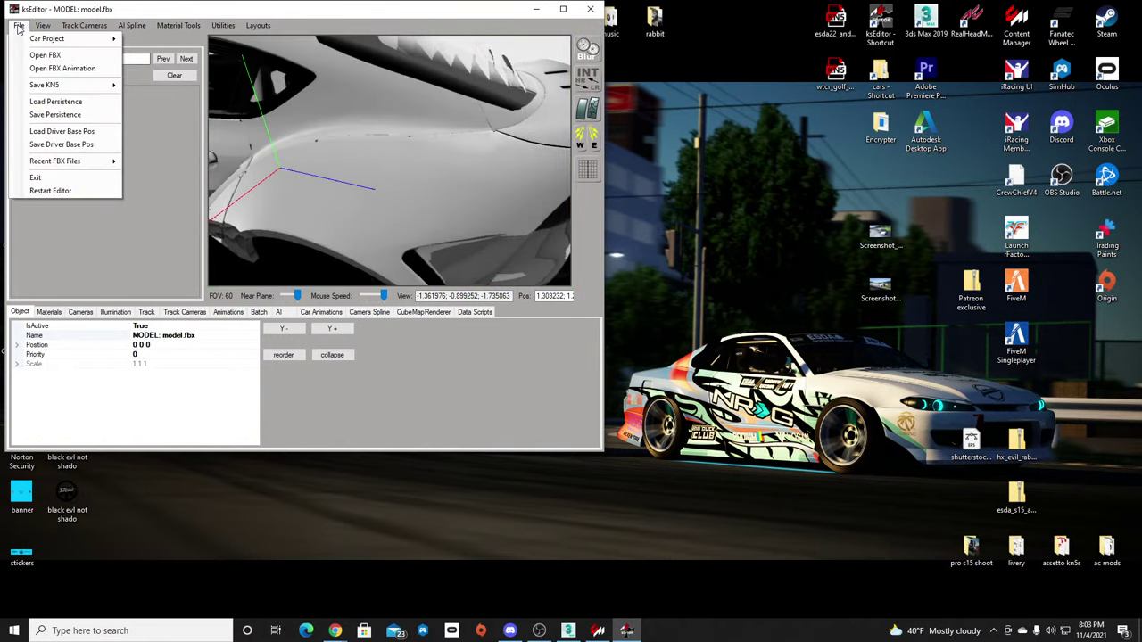
{"action": "mouse_move", "coordinate": [61, 89]}
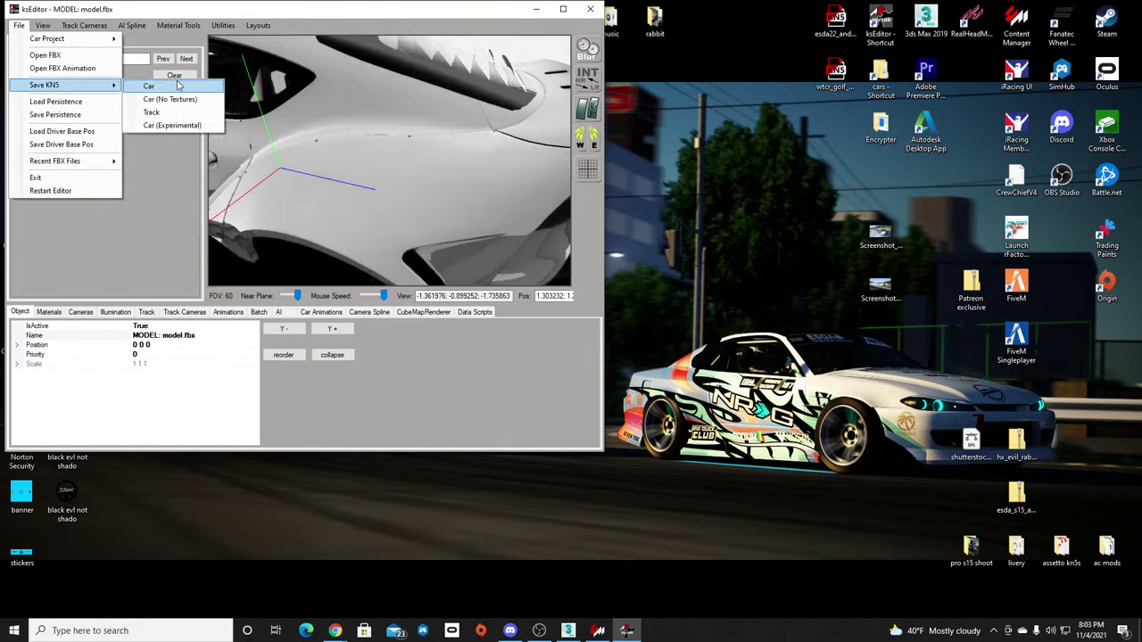
{"action": "left_click", "coordinate": [178, 85]}
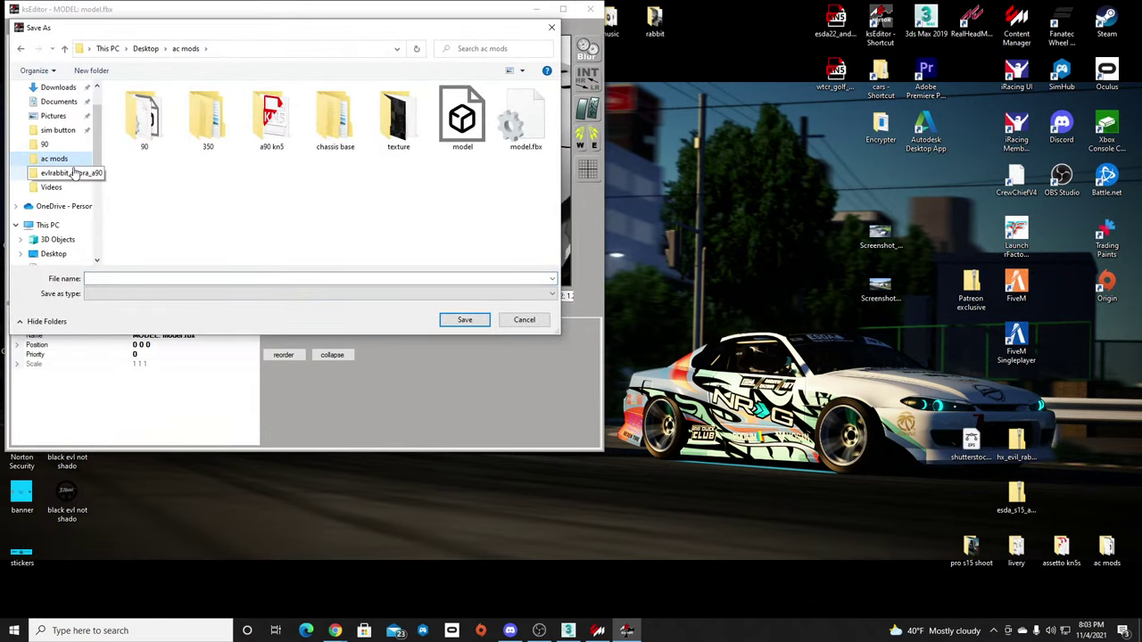
{"action": "left_click", "coordinate": [64, 172]}
{"action": "scroll", "coordinate": [165, 241], "scroll_direction": "down", "scroll_amount": 2}
{"action": "double_click", "coordinate": [157, 207]}
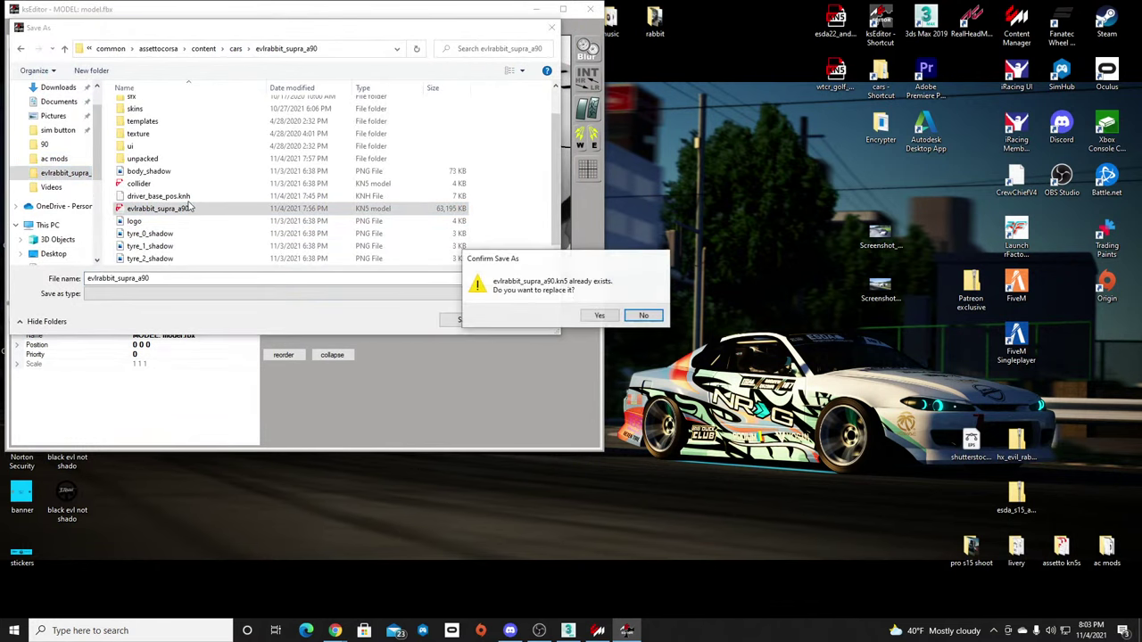
{"action": "left_click", "coordinate": [593, 313]}
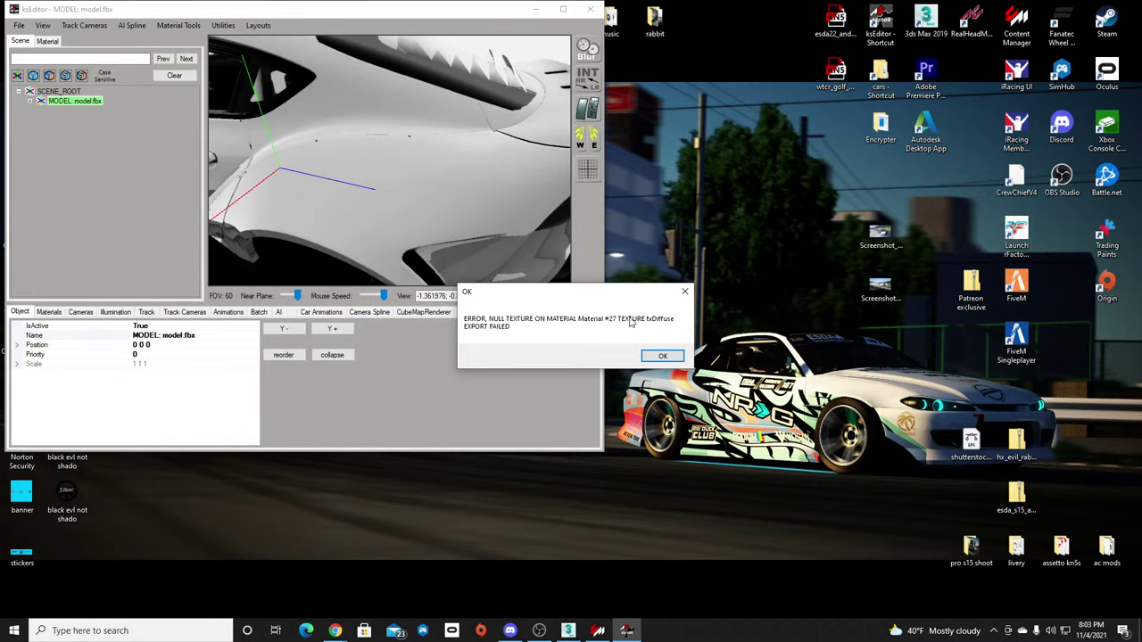
{"action": "left_click", "coordinate": [663, 356]}
{"action": "left_click", "coordinate": [663, 356]}
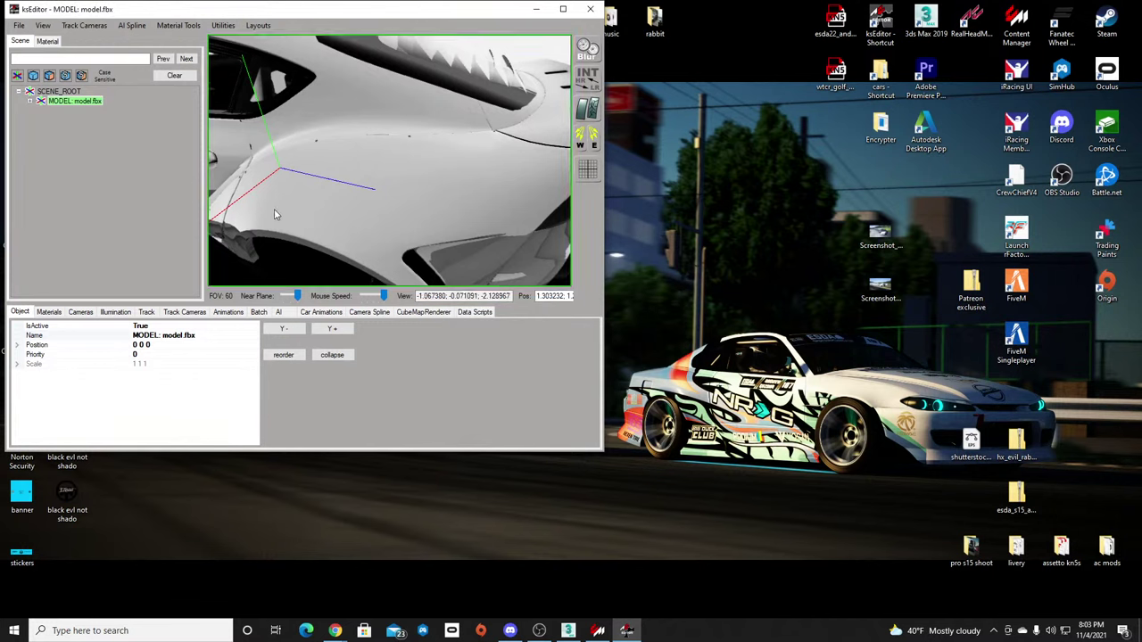
Select the Object029_002 louver mesh and bring up the texture settings of its material, Material #27.
{"action": "scroll", "coordinate": [294, 135], "scroll_direction": "down", "scroll_amount": 1}
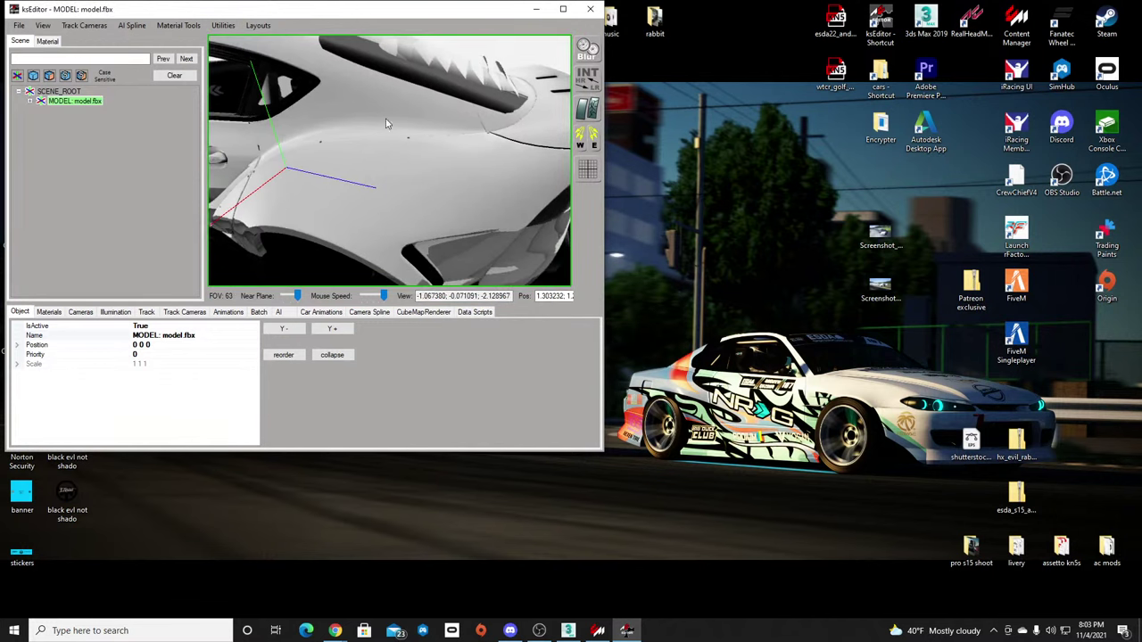
{"action": "left_click", "coordinate": [470, 82]}
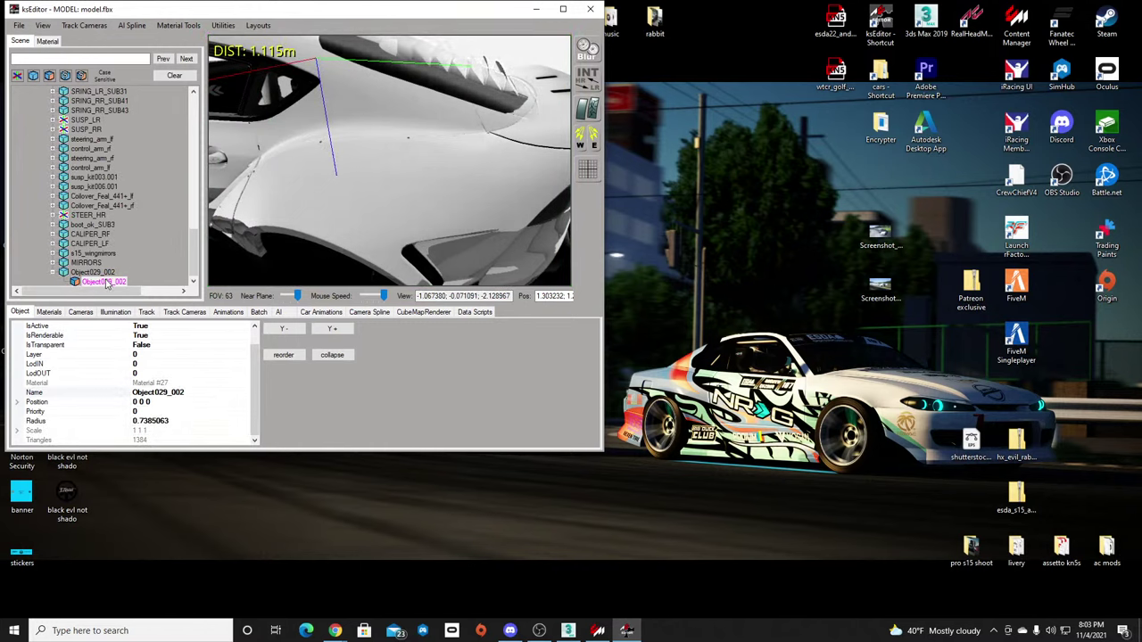
{"action": "left_click", "coordinate": [50, 41]}
{"action": "scroll", "coordinate": [129, 258], "scroll_direction": "down", "scroll_amount": 2}
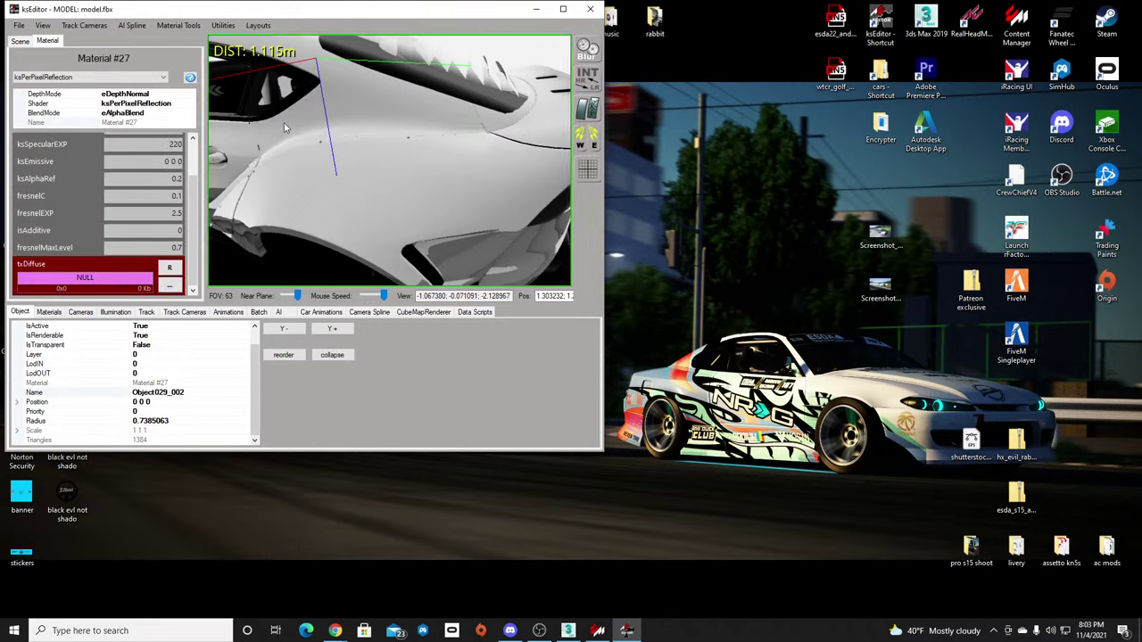
Check the diffuse texture of the glass's int_glass material for reference, and return to the louver mesh's Material #27.
{"action": "scroll", "coordinate": [387, 176], "scroll_direction": "down", "scroll_amount": 6}
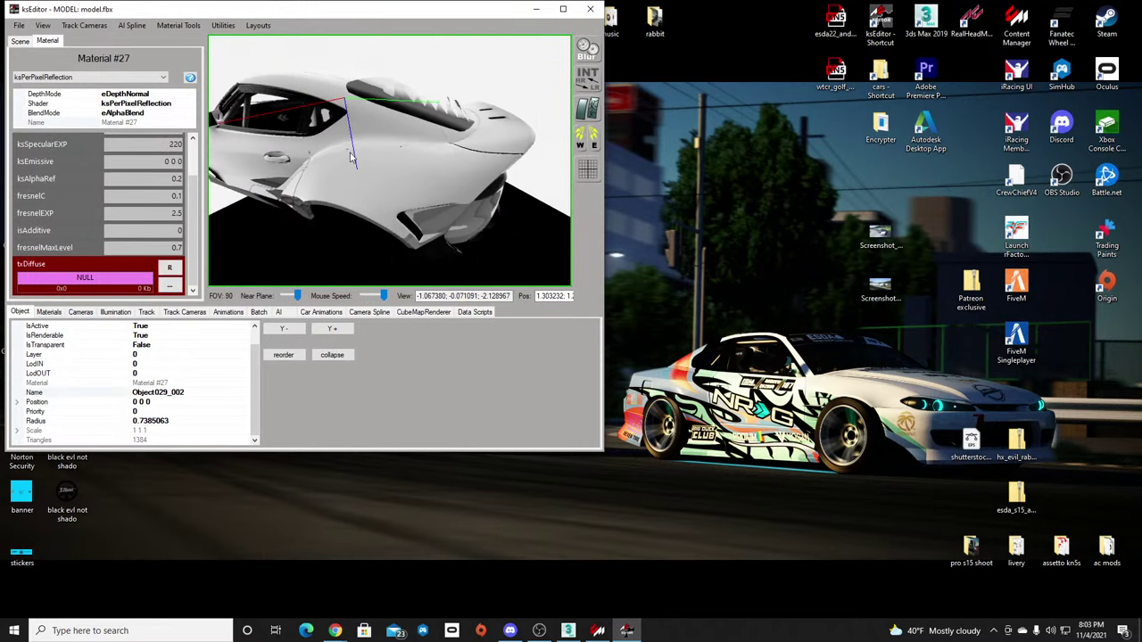
{"action": "right_click_drag", "start_coordinate": [241, 97], "coordinate": [381, 125]}
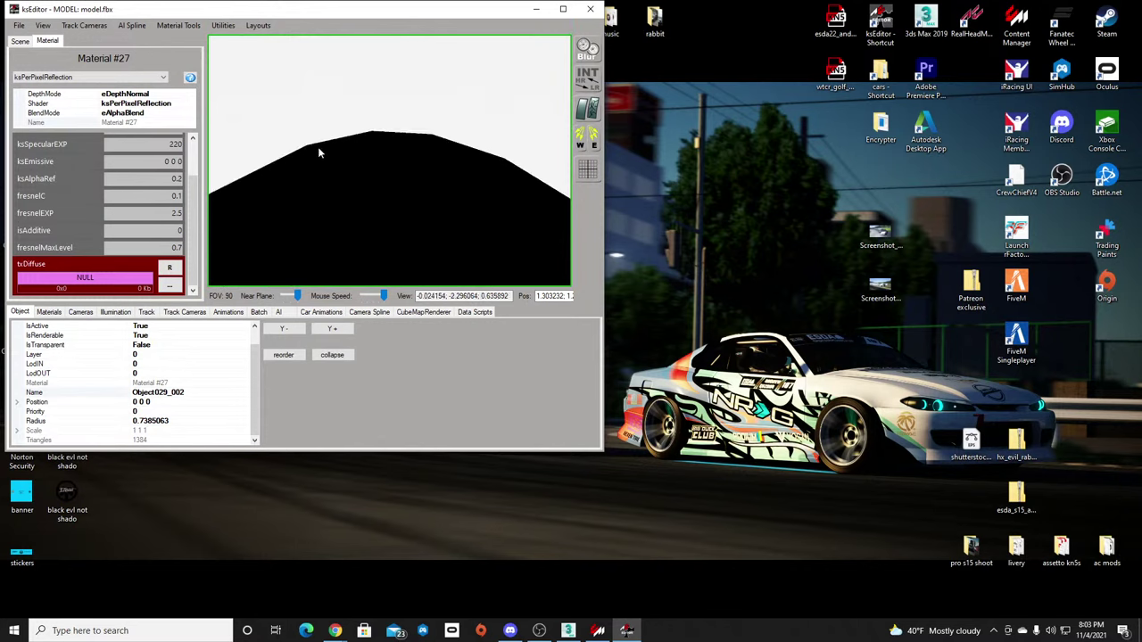
{"action": "middle_click_drag", "start_coordinate": [310, 155], "coordinate": [421, 260]}
{"action": "left_click", "coordinate": [420, 264]}
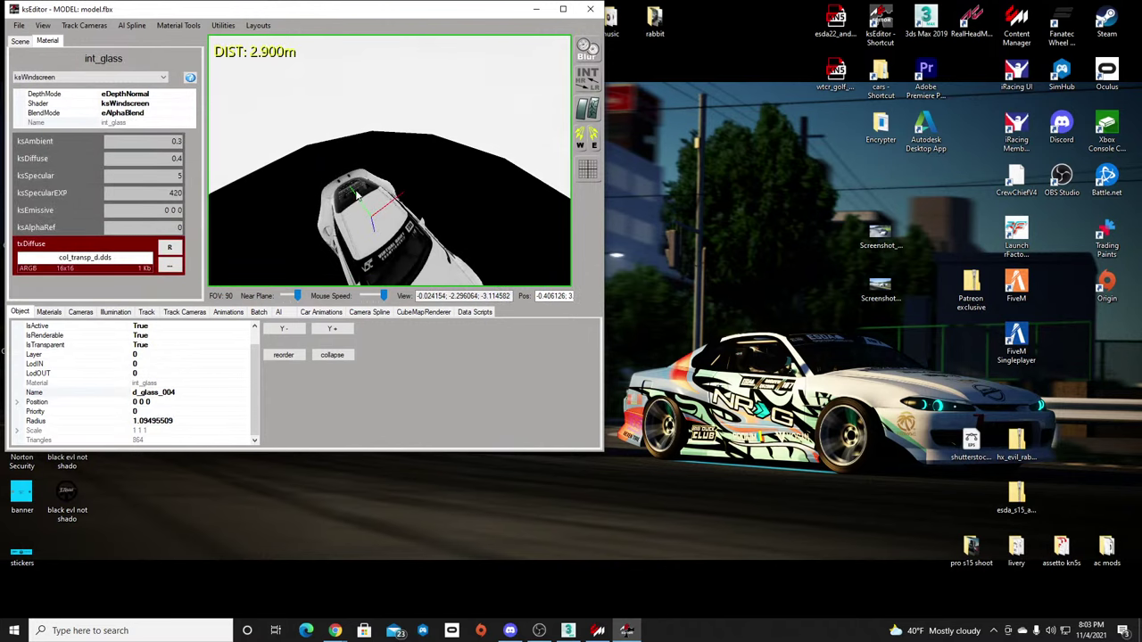
{"action": "left_click", "coordinate": [282, 227]}
{"action": "scroll", "coordinate": [117, 229], "scroll_direction": "down", "scroll_amount": 2}
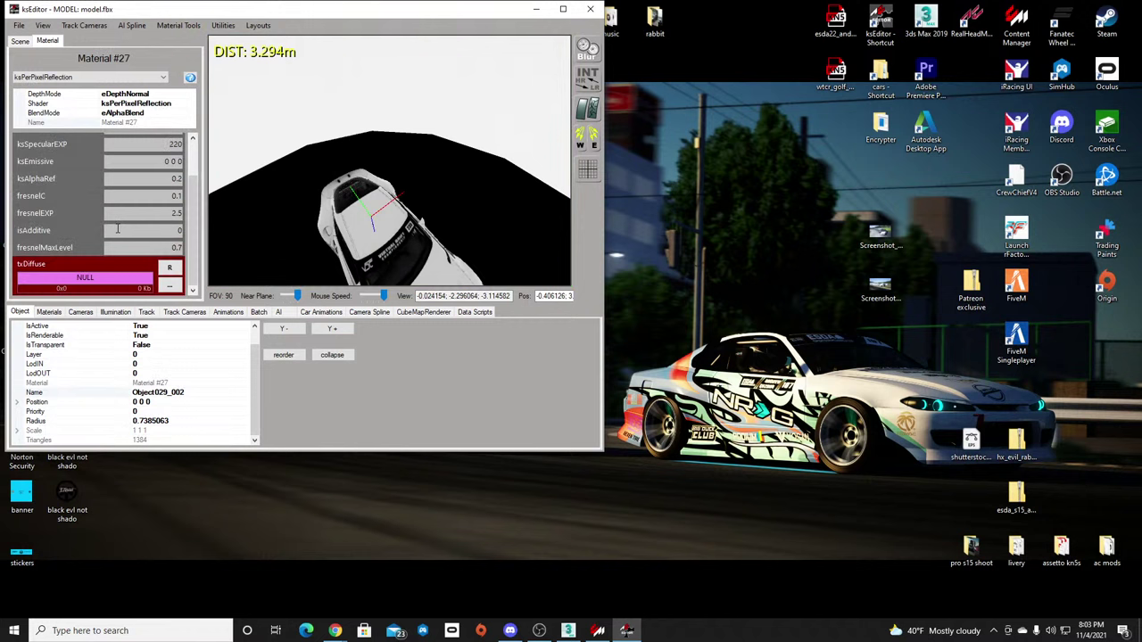
Assign the col_transp_d texture from the ac mods texture folder as the txDiffuse map of Material #27.
{"action": "left_click", "coordinate": [168, 285]}
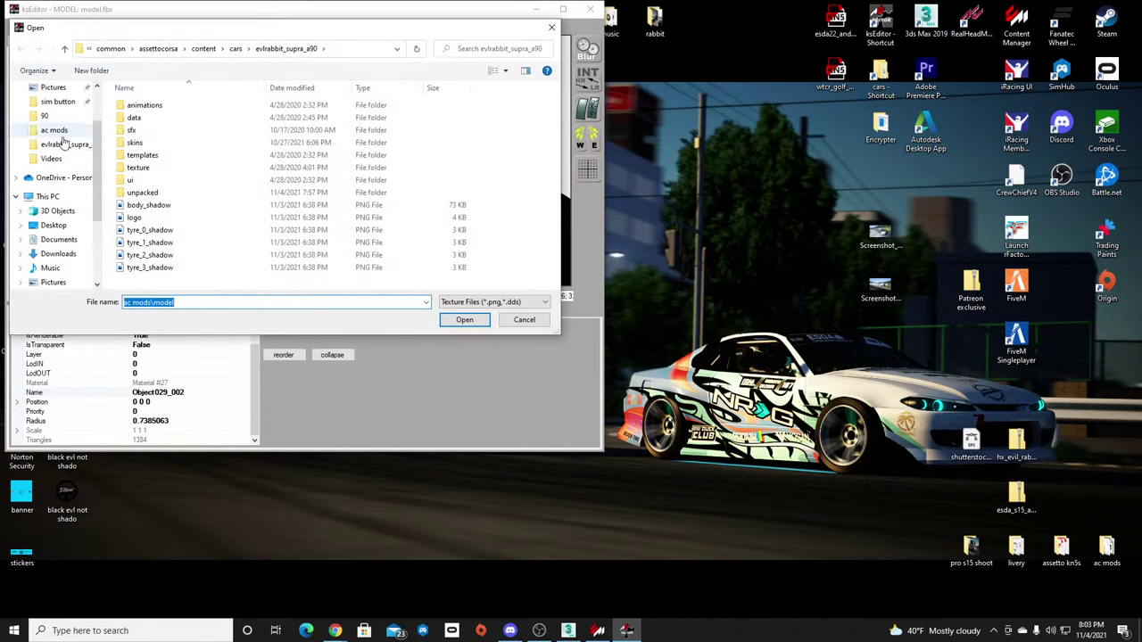
{"action": "left_click", "coordinate": [53, 130]}
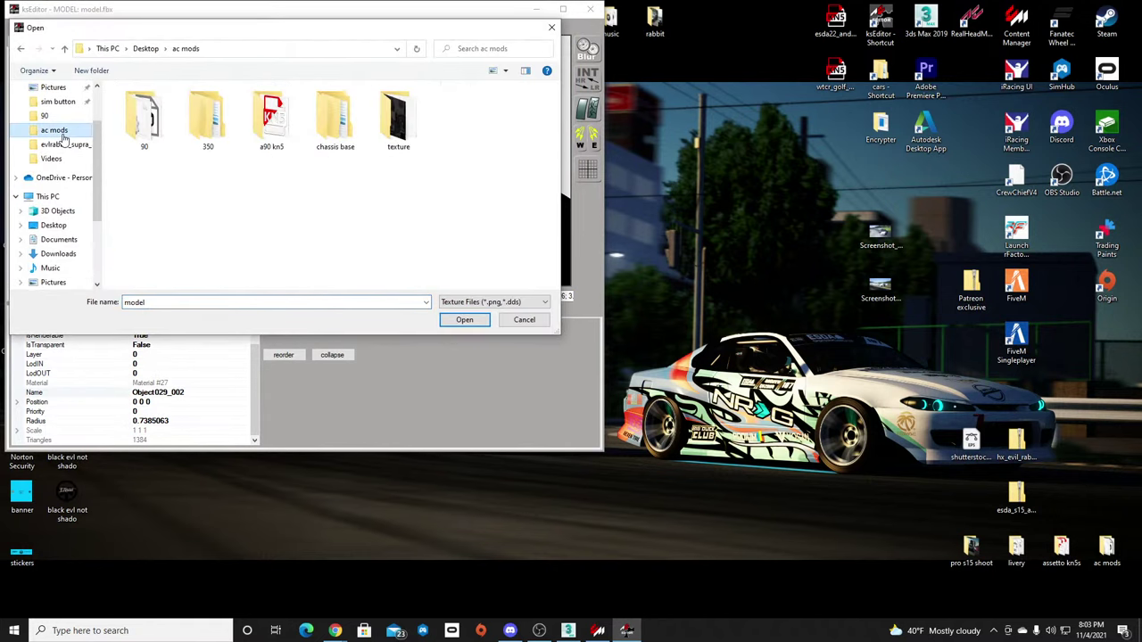
{"action": "double_click", "coordinate": [397, 133]}
{"action": "scroll", "coordinate": [423, 220], "scroll_direction": "down", "scroll_amount": 5}
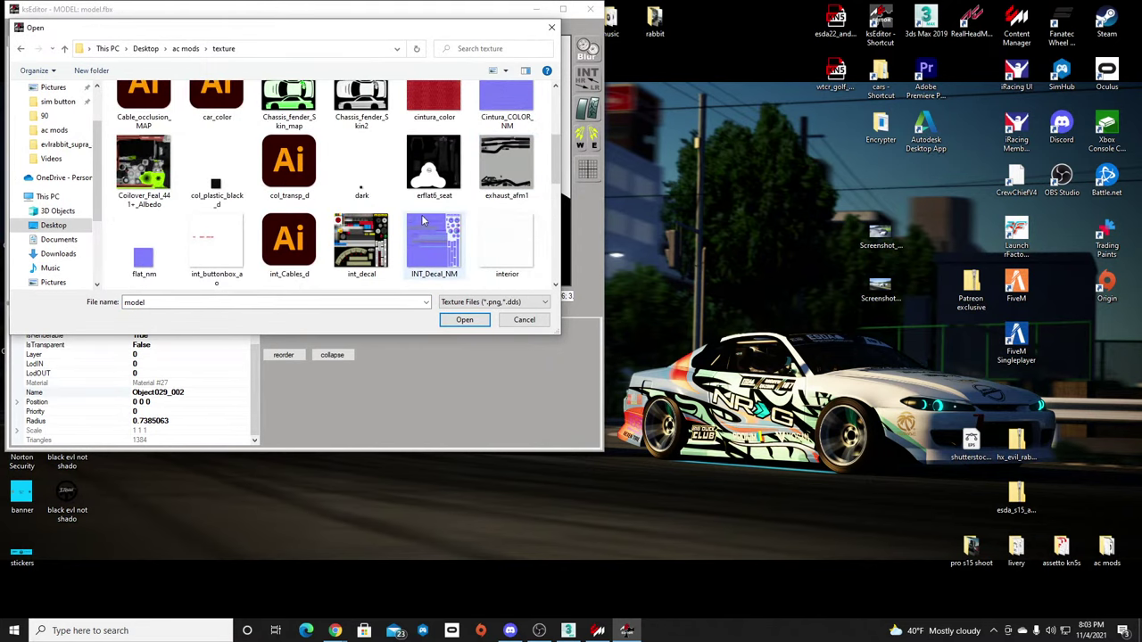
{"action": "double_click", "coordinate": [293, 167]}
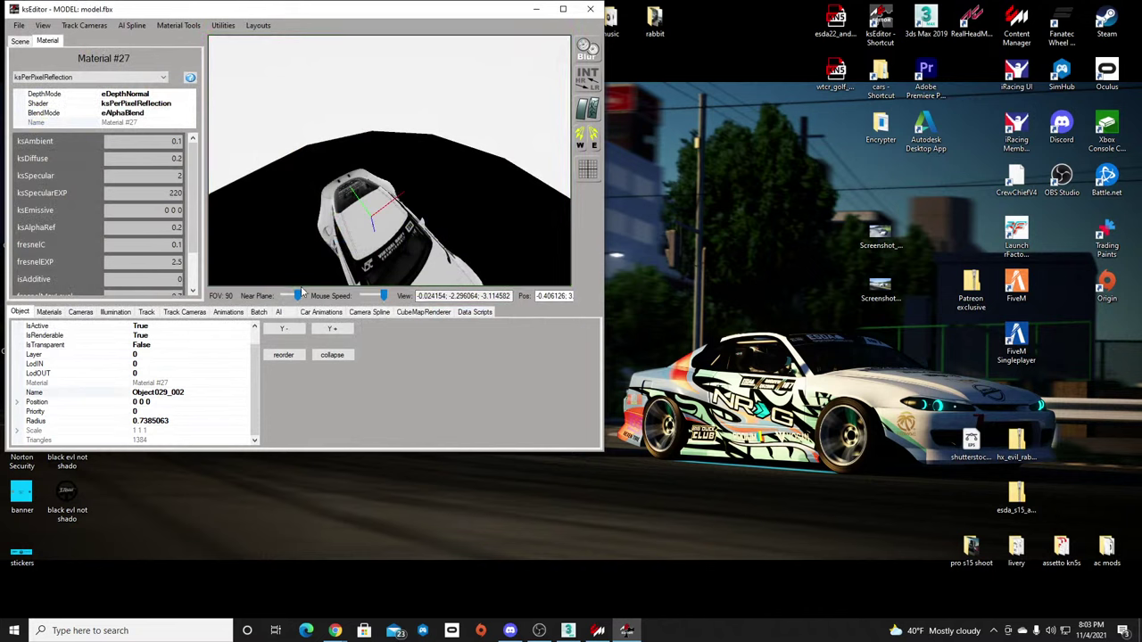
Save the car as KN5, replacing evlrabbit_supra_a90 in the evlrabbit_supra_a90 car folder.
{"action": "left_click", "coordinate": [19, 25]}
{"action": "mouse_move", "coordinate": [59, 85]}
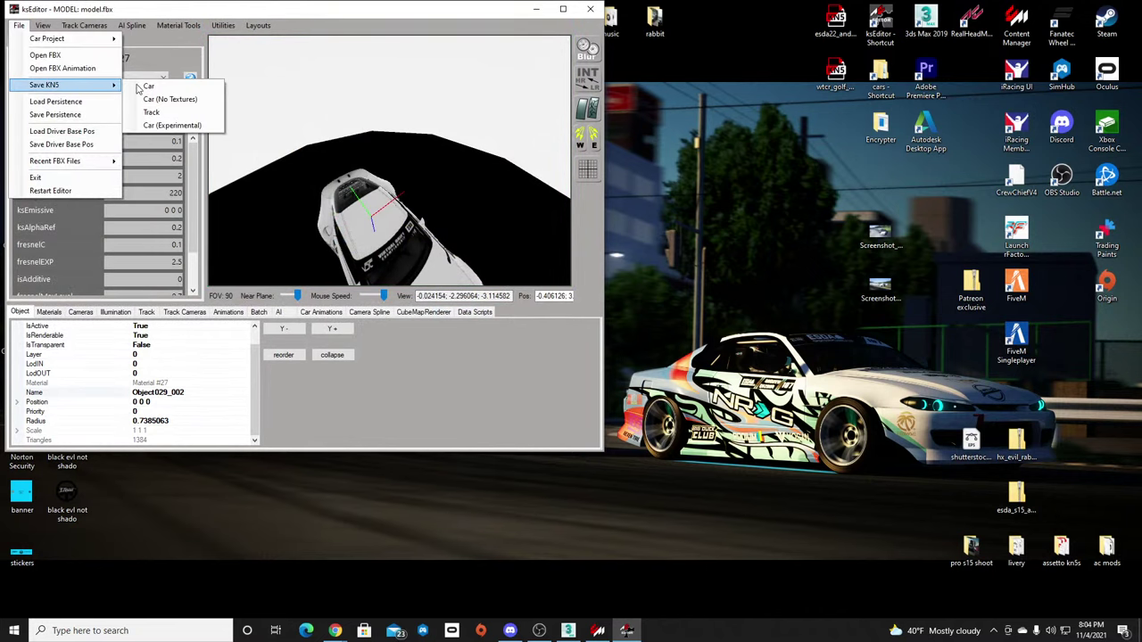
{"action": "left_click", "coordinate": [148, 86]}
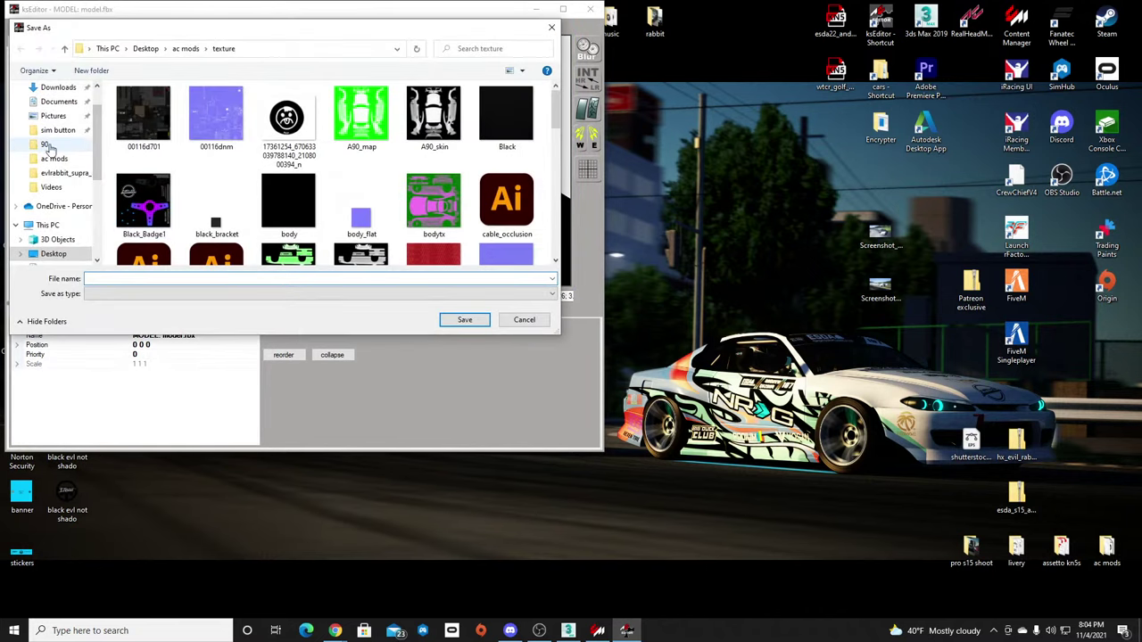
{"action": "left_click", "coordinate": [65, 172]}
{"action": "double_click", "coordinate": [157, 242]}
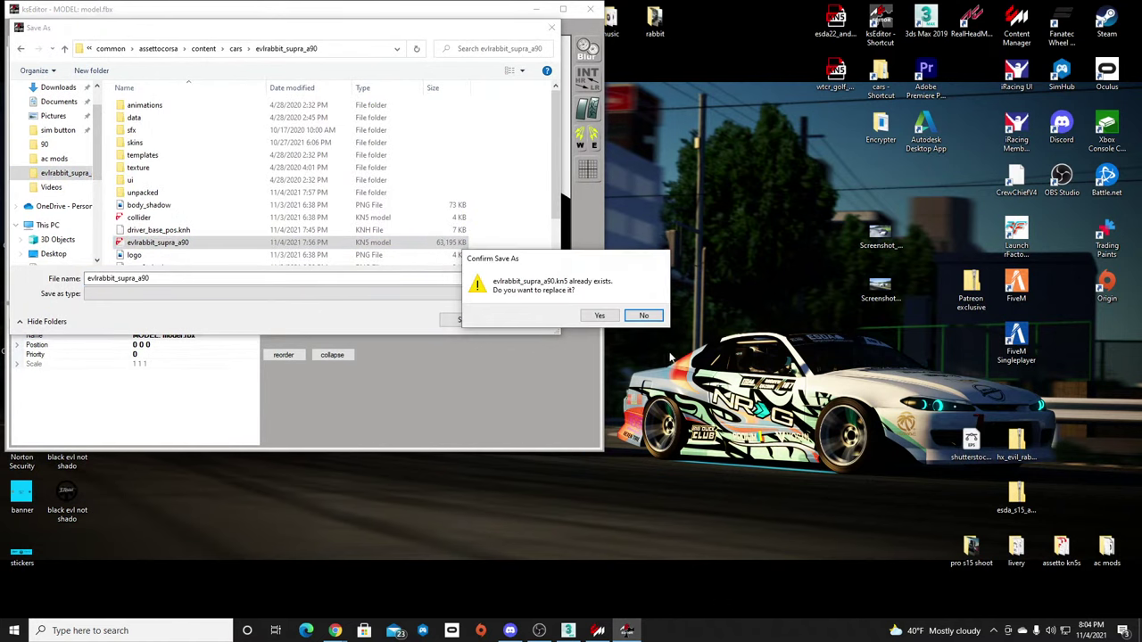
{"action": "left_click", "coordinate": [599, 315]}
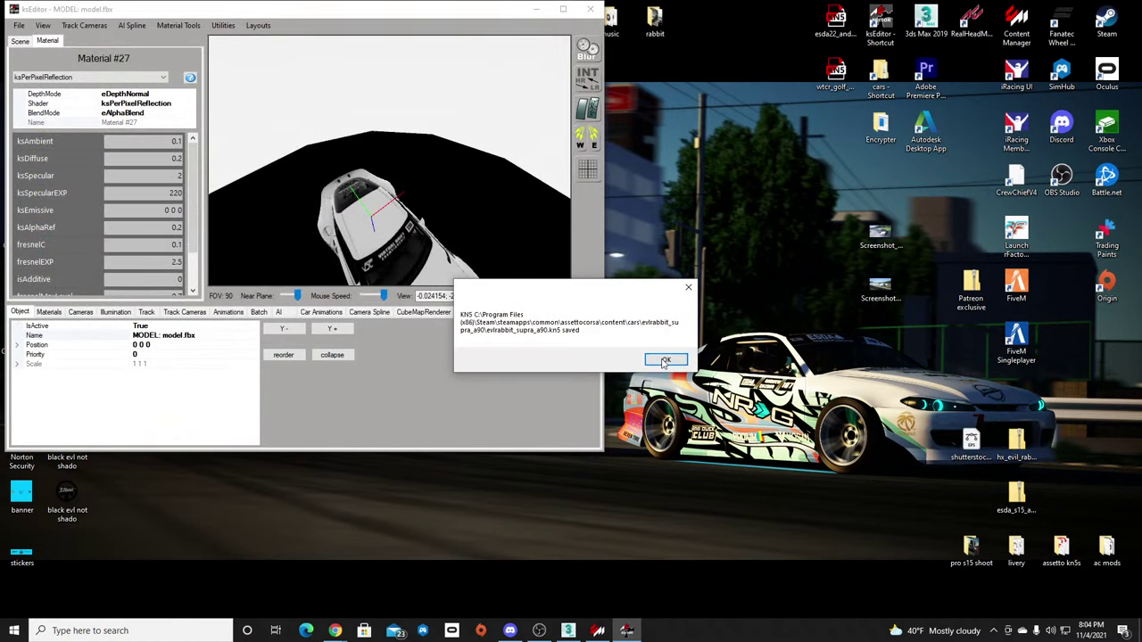
{"action": "left_click", "coordinate": [665, 361]}
Close ksEditor, switch to Content Manager and open the EvlRabbit Supra A90 in the CM Showroom.
{"action": "left_click", "coordinate": [590, 9]}
{"action": "left_click", "coordinate": [598, 631]}
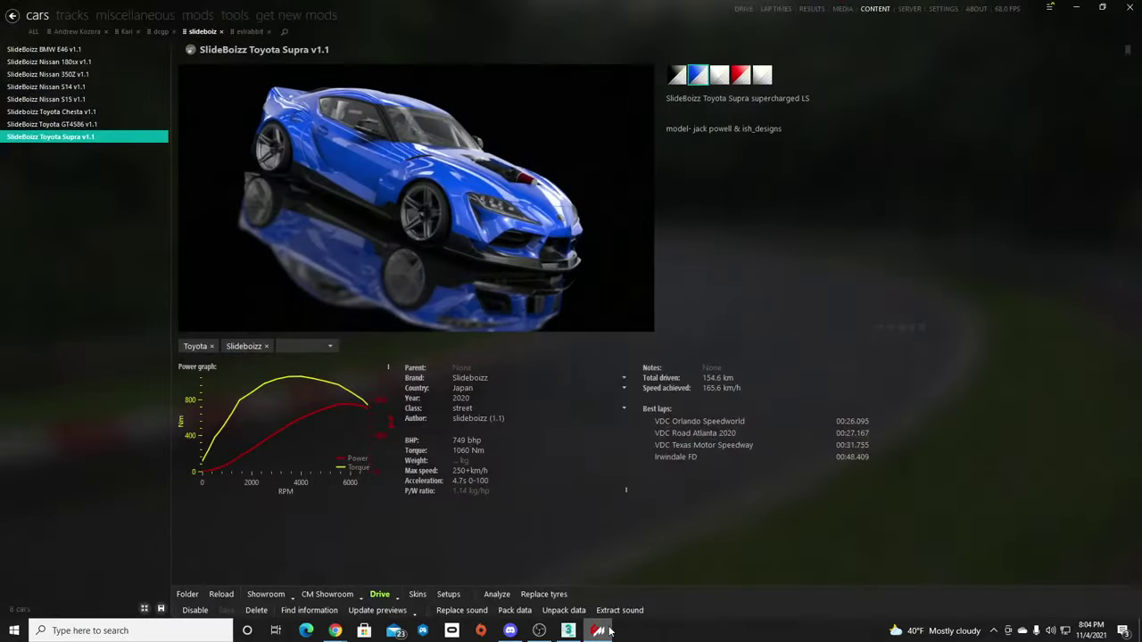
{"action": "left_click", "coordinate": [249, 31]}
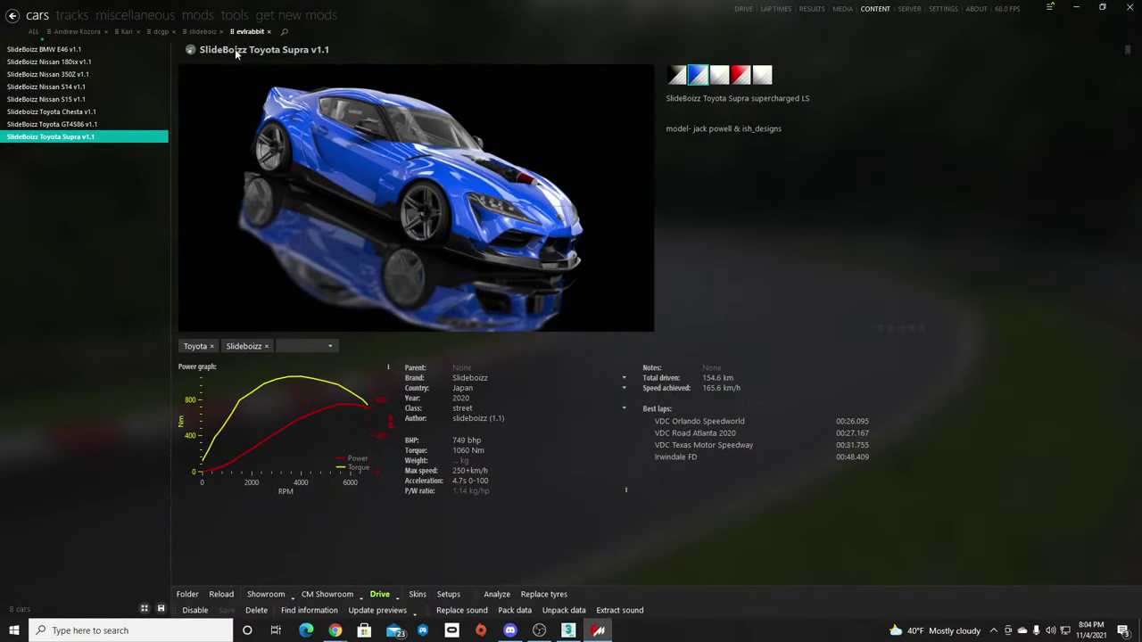
{"action": "left_click", "coordinate": [328, 595]}
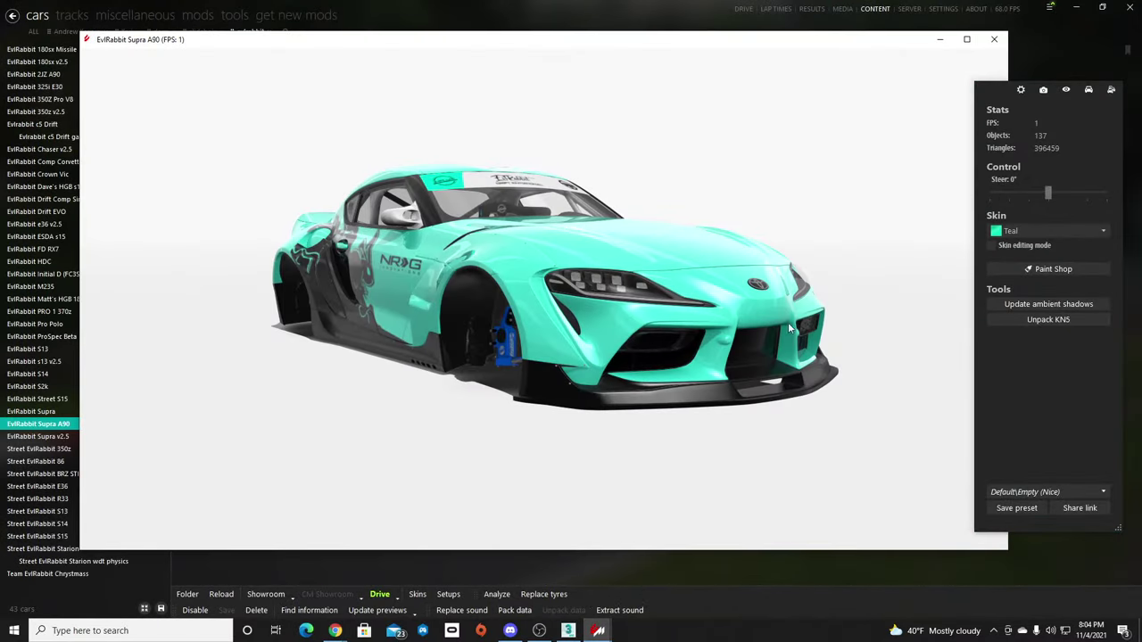
Inspect the Supra A90 in the showroom from the rear, side and front, including the rear window louver.
{"action": "left_click_drag", "start_coordinate": [788, 322], "coordinate": [559, 376]}
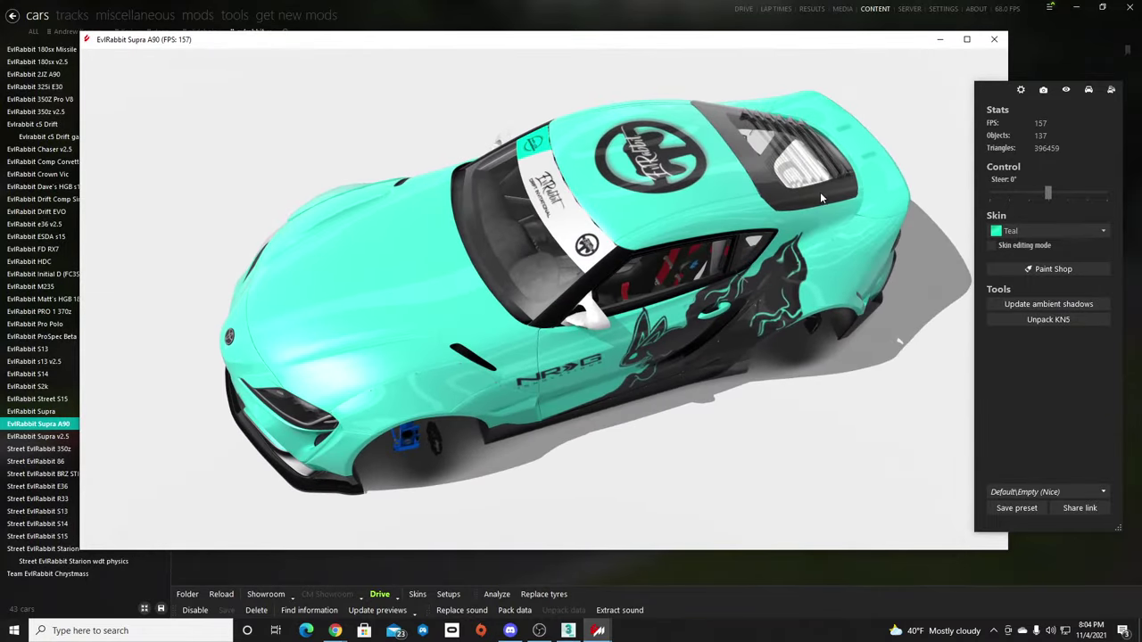
{"action": "left_click_drag", "start_coordinate": [820, 191], "coordinate": [520, 293]}
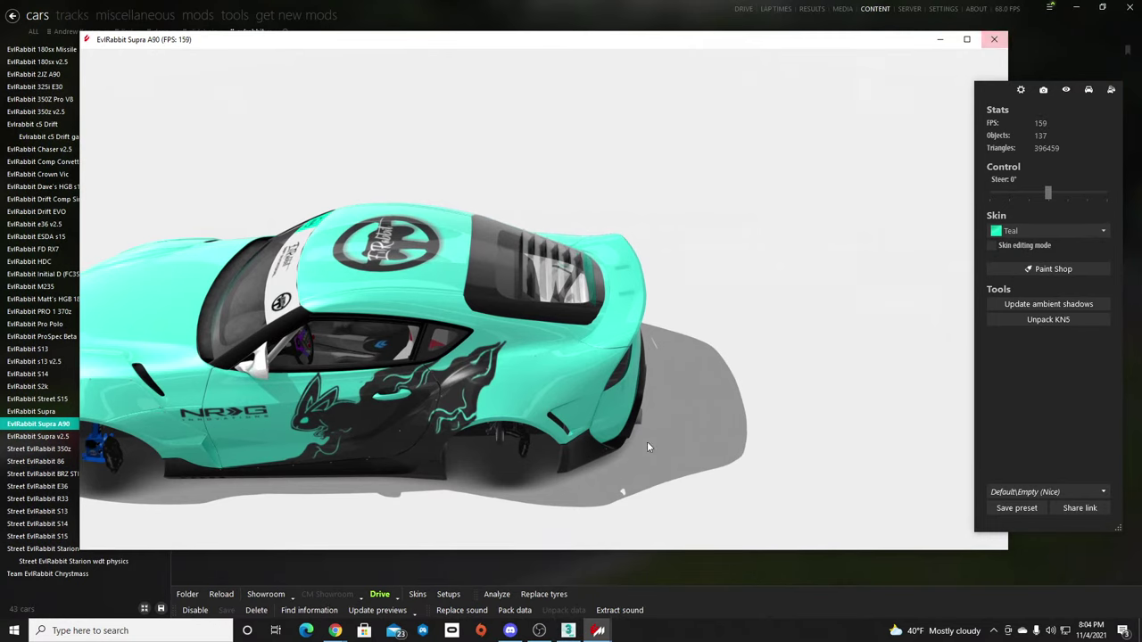
{"action": "left_click_drag", "start_coordinate": [647, 440], "coordinate": [661, 292]}
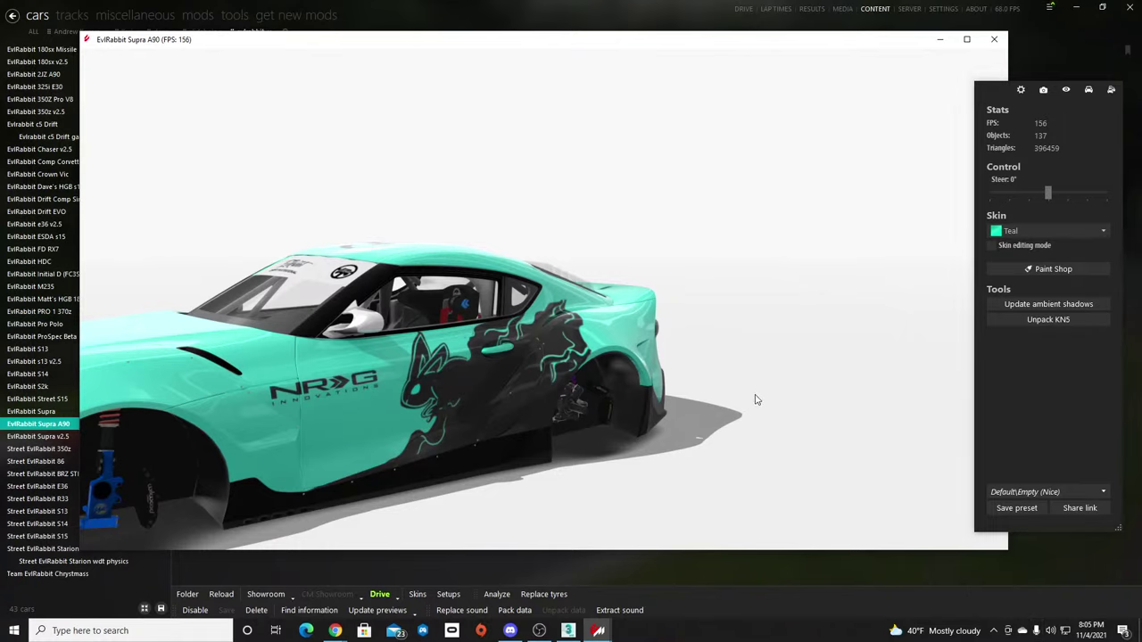
{"action": "left_click_drag", "start_coordinate": [755, 398], "coordinate": [793, 401]}
{"action": "middle_click_drag", "start_coordinate": [307, 423], "coordinate": [740, 358]}
{"action": "left_click_drag", "start_coordinate": [741, 358], "coordinate": [534, 345]}
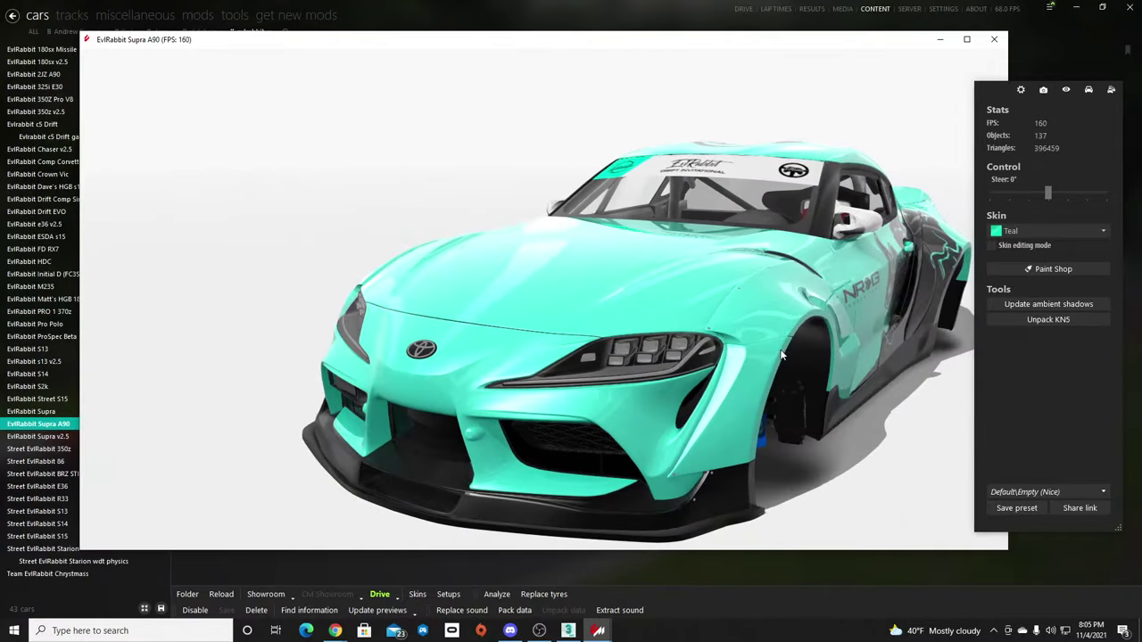
{"action": "scroll", "coordinate": [783, 350], "scroll_direction": "down", "scroll_amount": 2}
{"action": "left_click_drag", "start_coordinate": [785, 355], "coordinate": [754, 368]}
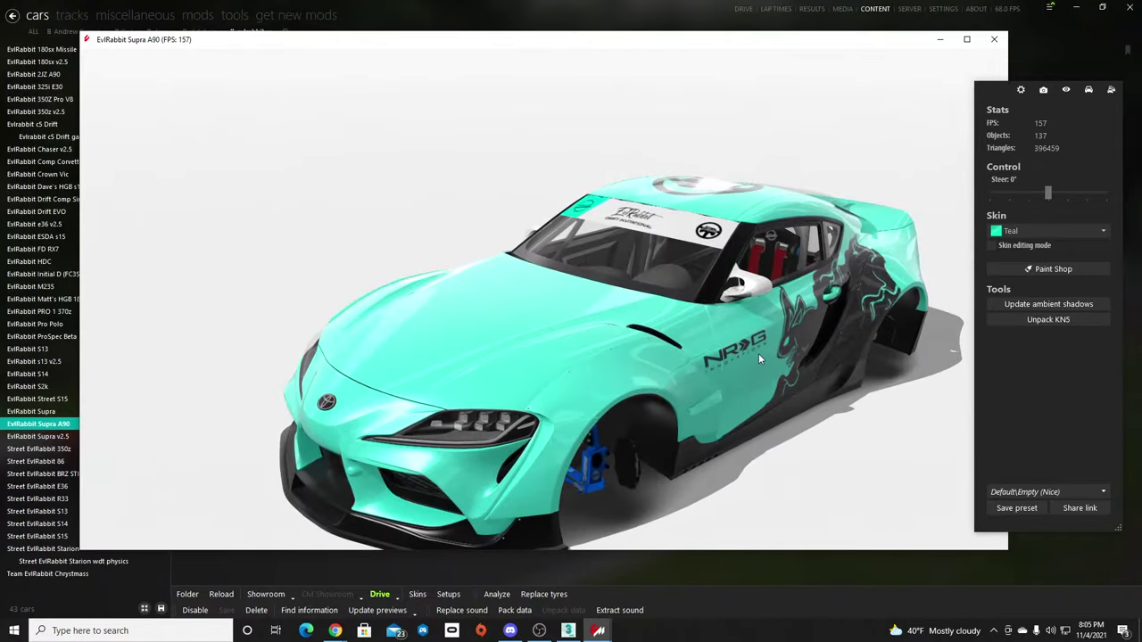
Minimise Content Manager, reopen ksEditor and load model.fbx from the ac mods folder.
{"action": "left_click_drag", "start_coordinate": [721, 443], "coordinate": [662, 430]}
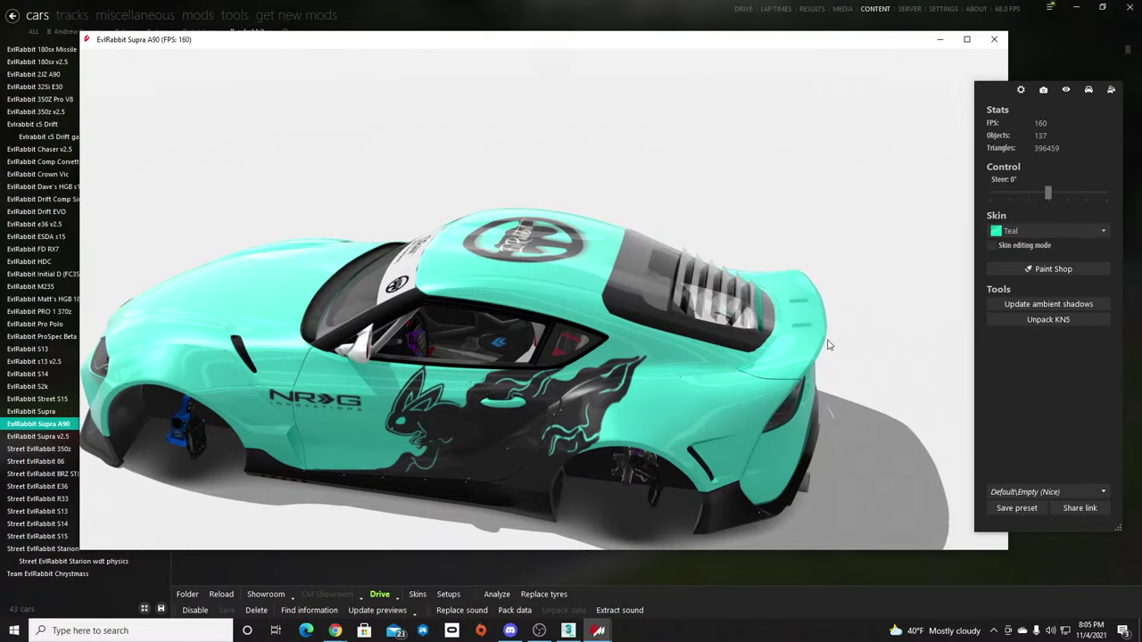
{"action": "left_click_drag", "start_coordinate": [689, 394], "coordinate": [808, 198]}
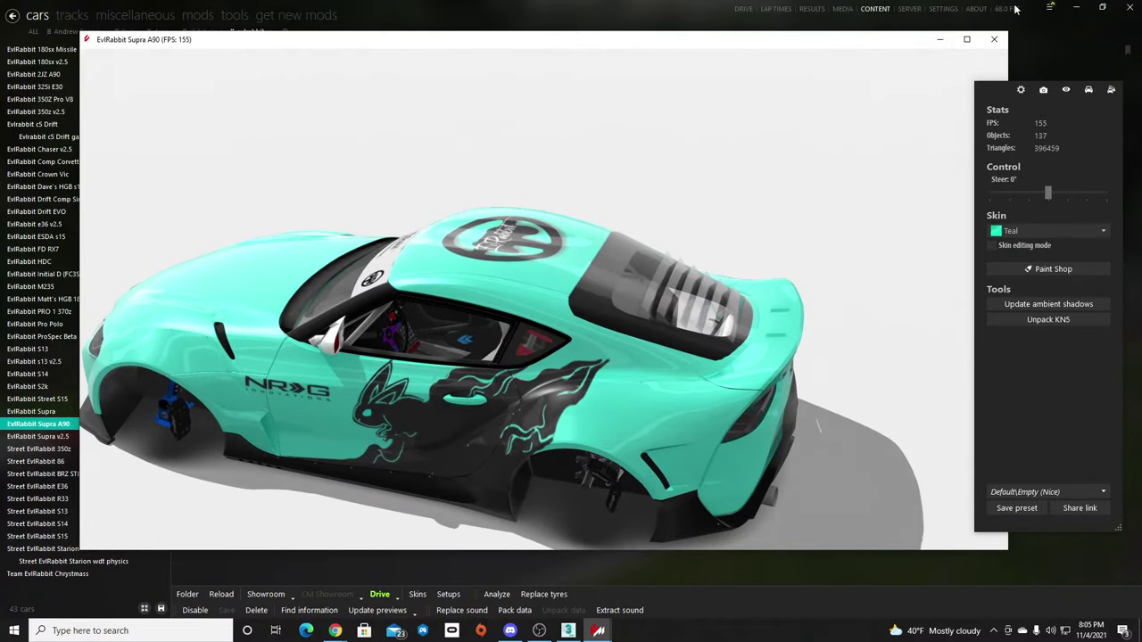
{"action": "left_click", "coordinate": [1076, 8]}
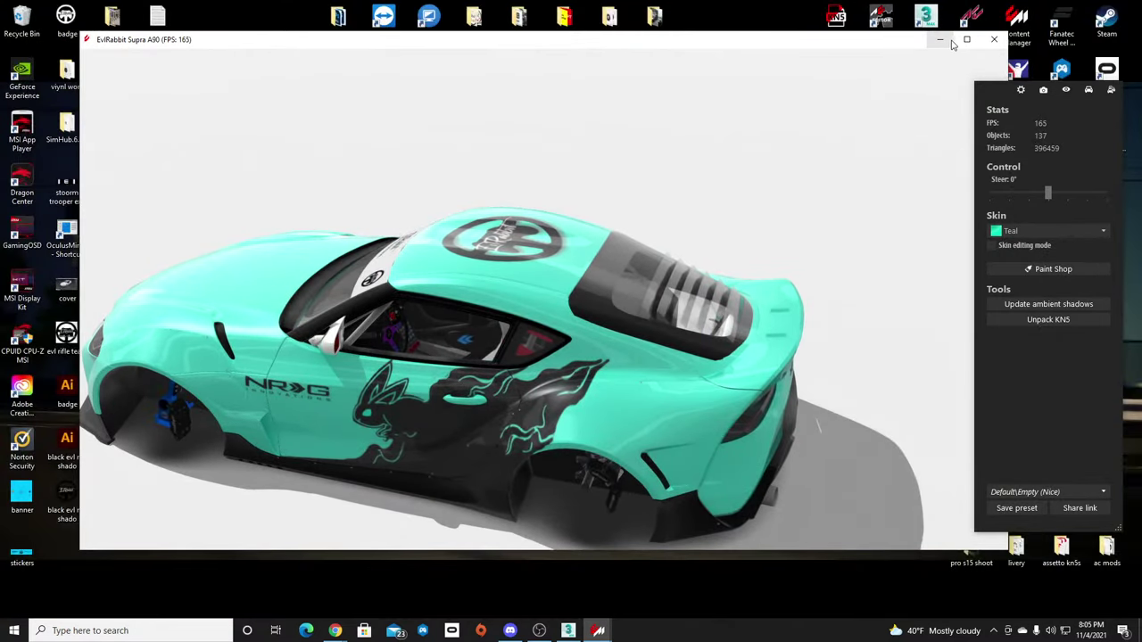
{"action": "double_click", "coordinate": [881, 18]}
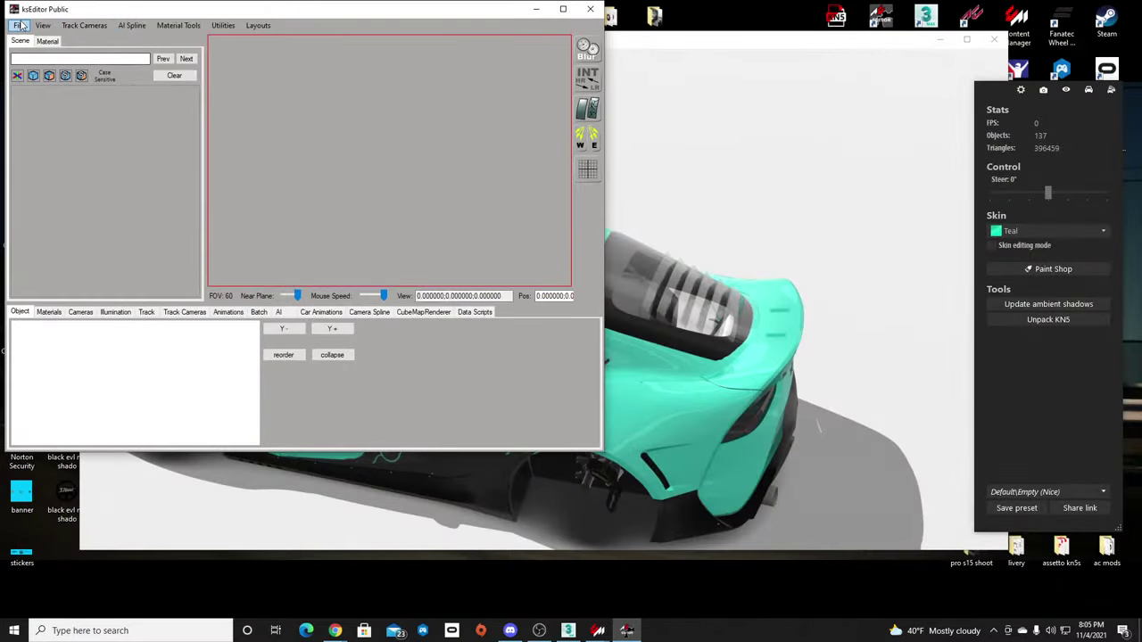
{"action": "left_click", "coordinate": [19, 25]}
{"action": "left_click", "coordinate": [49, 59]}
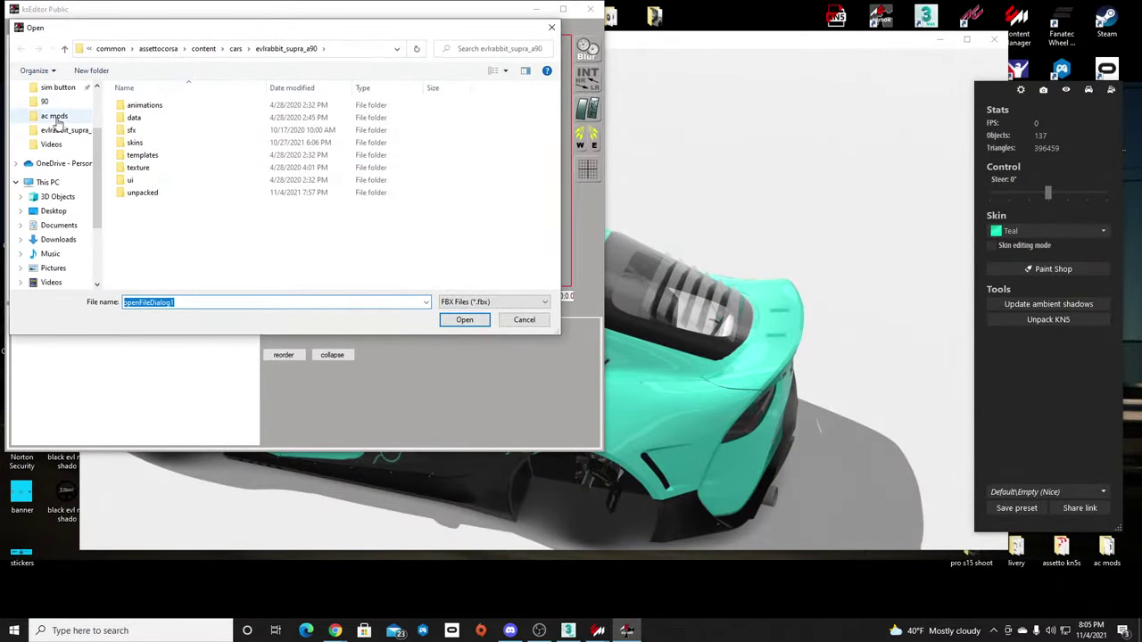
{"action": "left_click", "coordinate": [56, 116]}
{"action": "left_click", "coordinate": [464, 123]}
{"action": "double_click", "coordinate": [468, 126]}
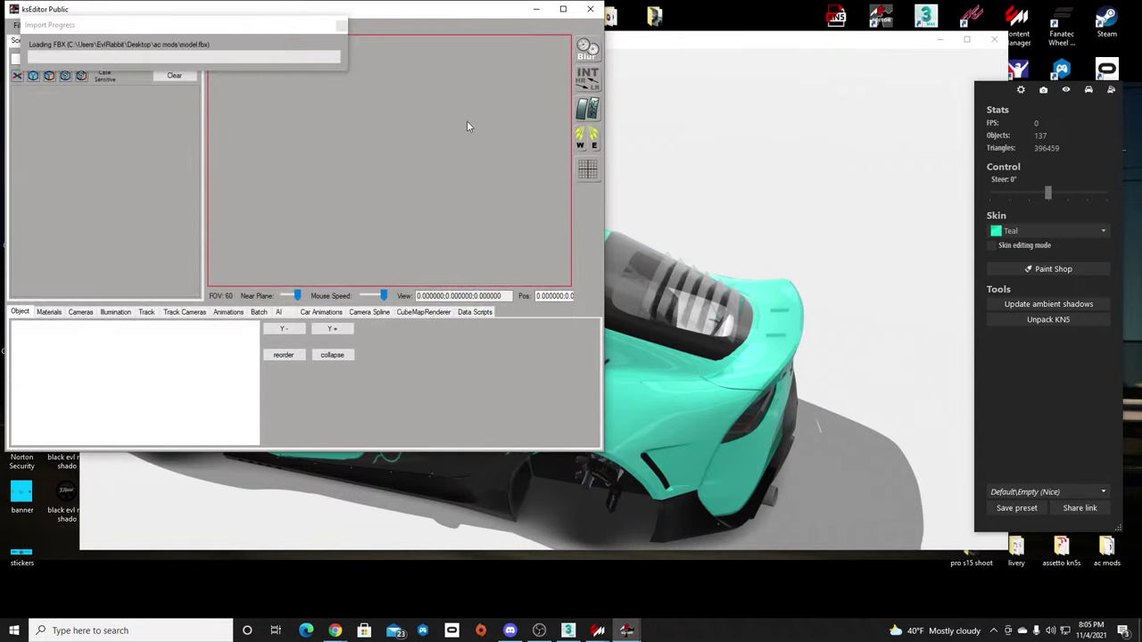
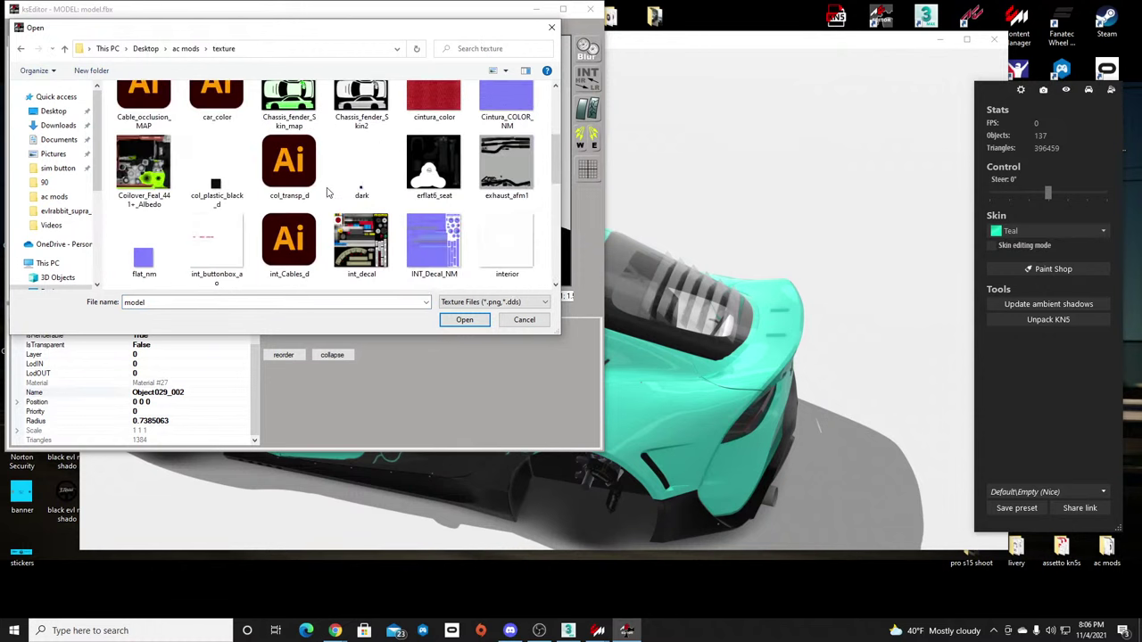
Assign the col_transp_d texture from the ac mods texture folder to Material #27.
{"action": "double_click", "coordinate": [298, 161]}
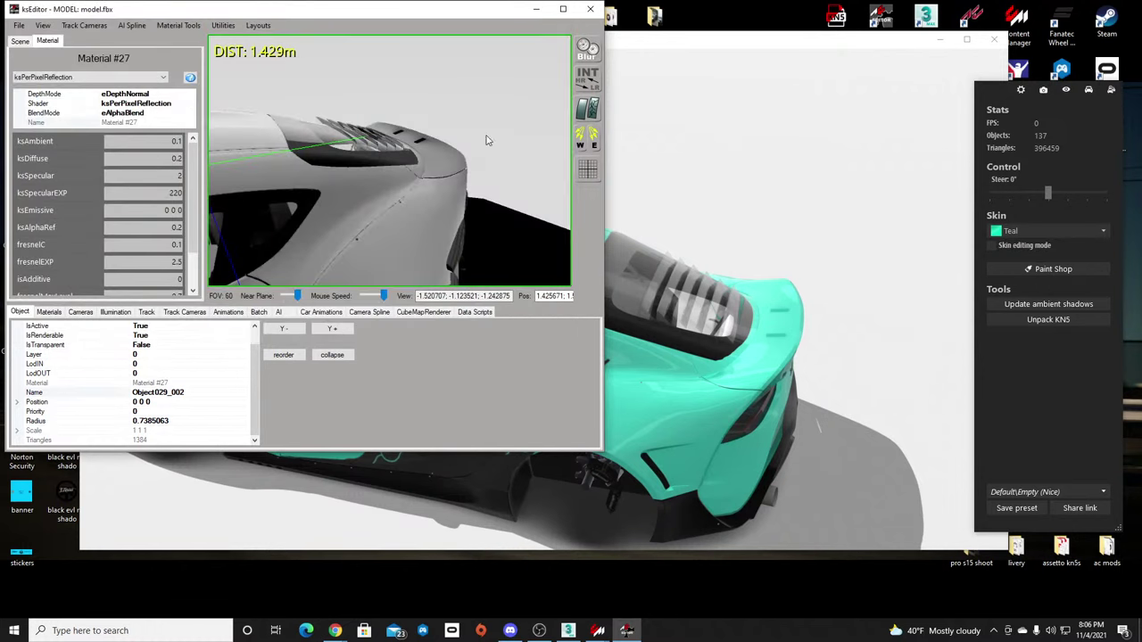
{"action": "left_click_drag", "start_coordinate": [487, 136], "coordinate": [425, 129]}
{"action": "scroll", "coordinate": [422, 126], "scroll_direction": "down", "scroll_amount": 3}
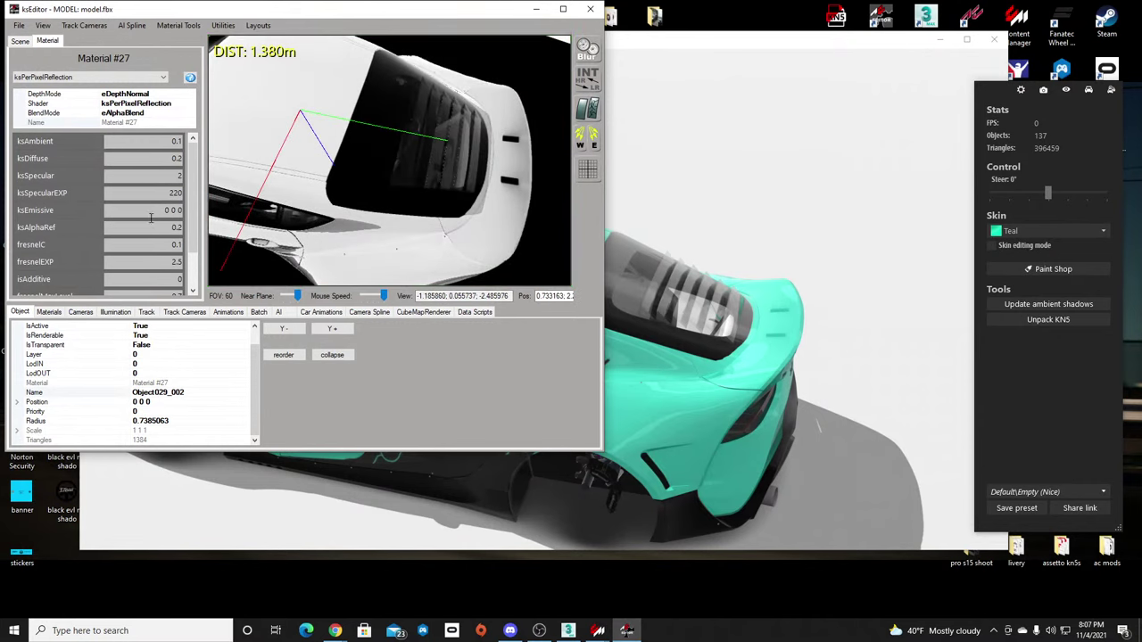
Set the IsTransparent property of Object029_002 to True.
{"action": "left_click", "coordinate": [20, 41]}
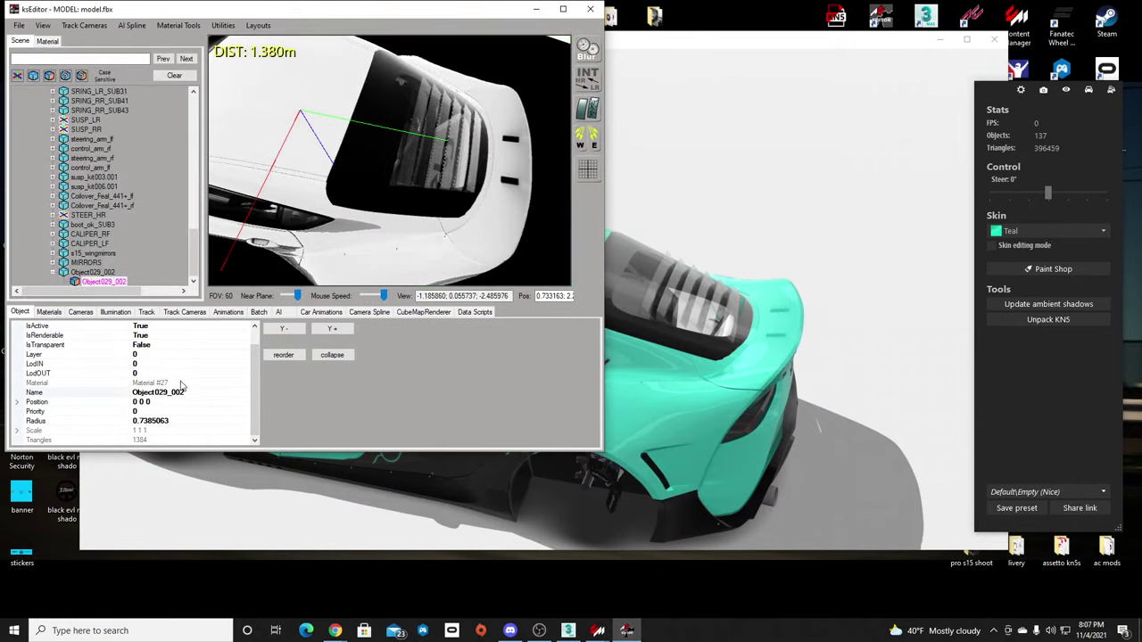
{"action": "left_click", "coordinate": [225, 348]}
{"action": "left_click", "coordinate": [204, 346]}
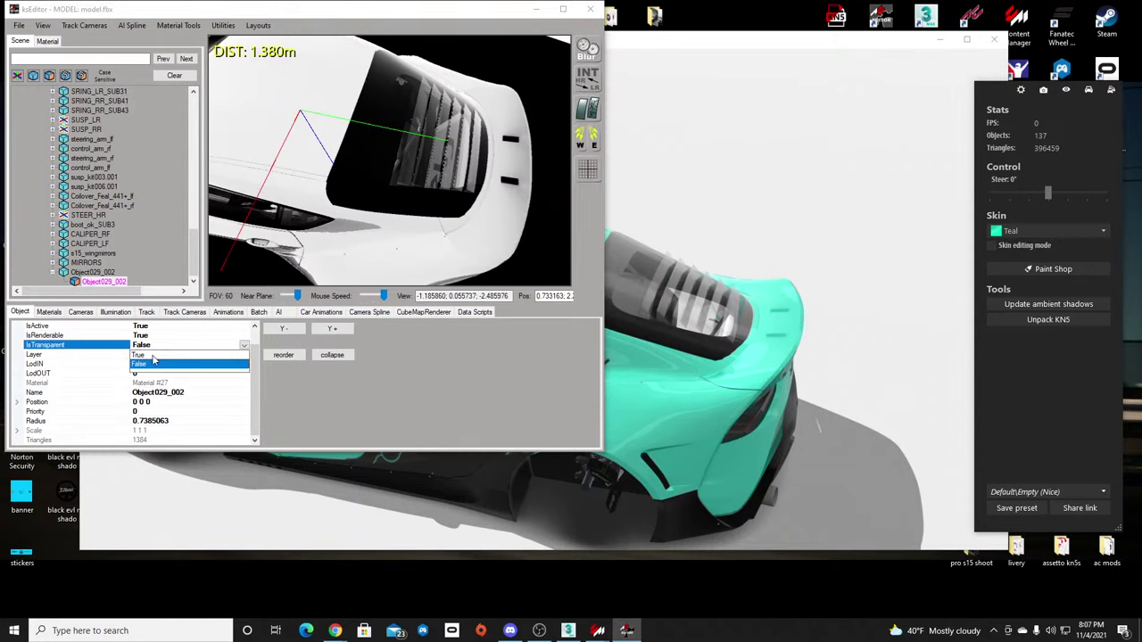
{"action": "left_click", "coordinate": [205, 355]}
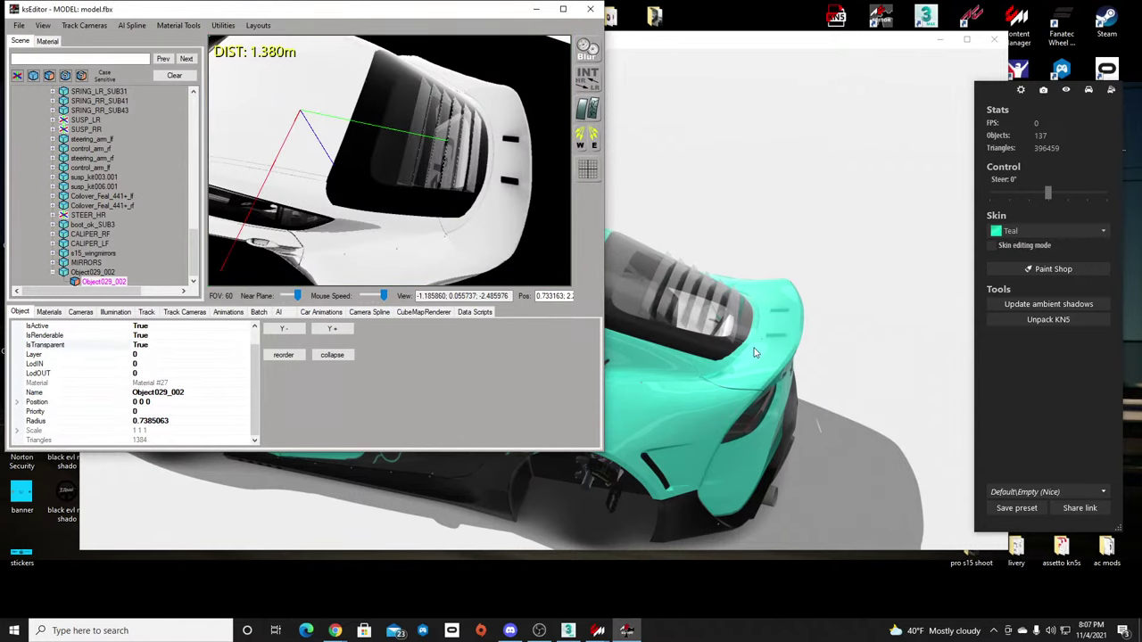
Examine the rear window and louver up close in the open showroom for comparison.
{"action": "left_click_drag", "start_coordinate": [749, 336], "coordinate": [569, 349]}
{"action": "scroll", "coordinate": [569, 349], "scroll_direction": "up", "scroll_amount": 4}
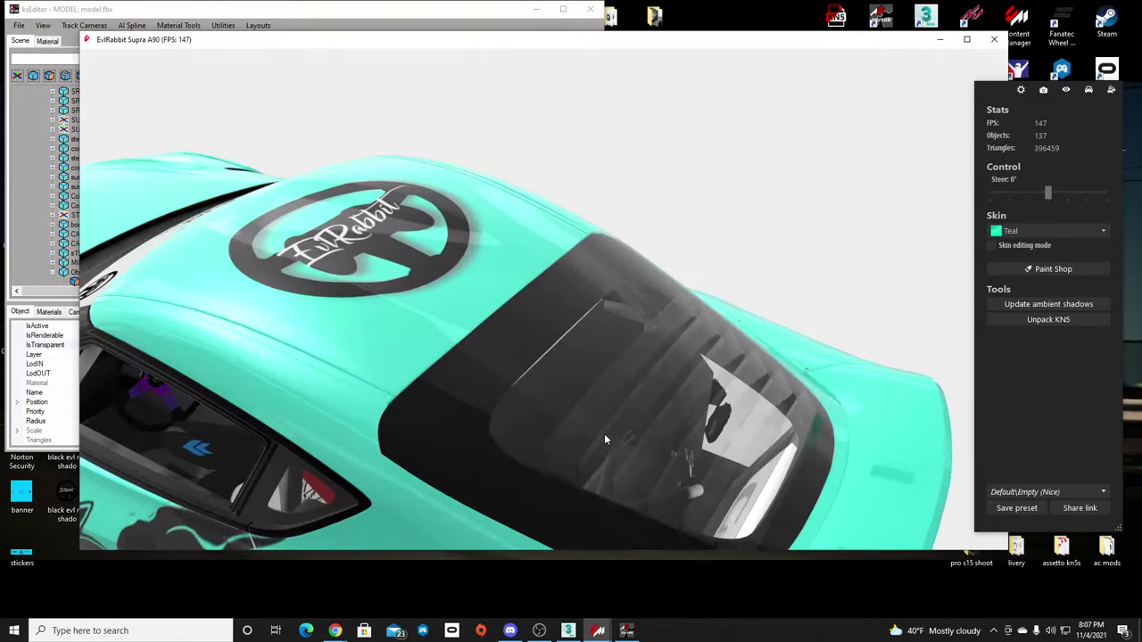
{"action": "left_click_drag", "start_coordinate": [604, 434], "coordinate": [598, 355]}
{"action": "left_click_drag", "start_coordinate": [575, 260], "coordinate": [604, 292]}
{"action": "scroll", "coordinate": [605, 293], "scroll_direction": "down", "scroll_amount": 4}
Save the model from ksEditor as a car KN5, overwriting evlrabbit_supra_a90 in the evlrabbit_supra_a90 folder.
{"action": "left_click", "coordinate": [498, 14]}
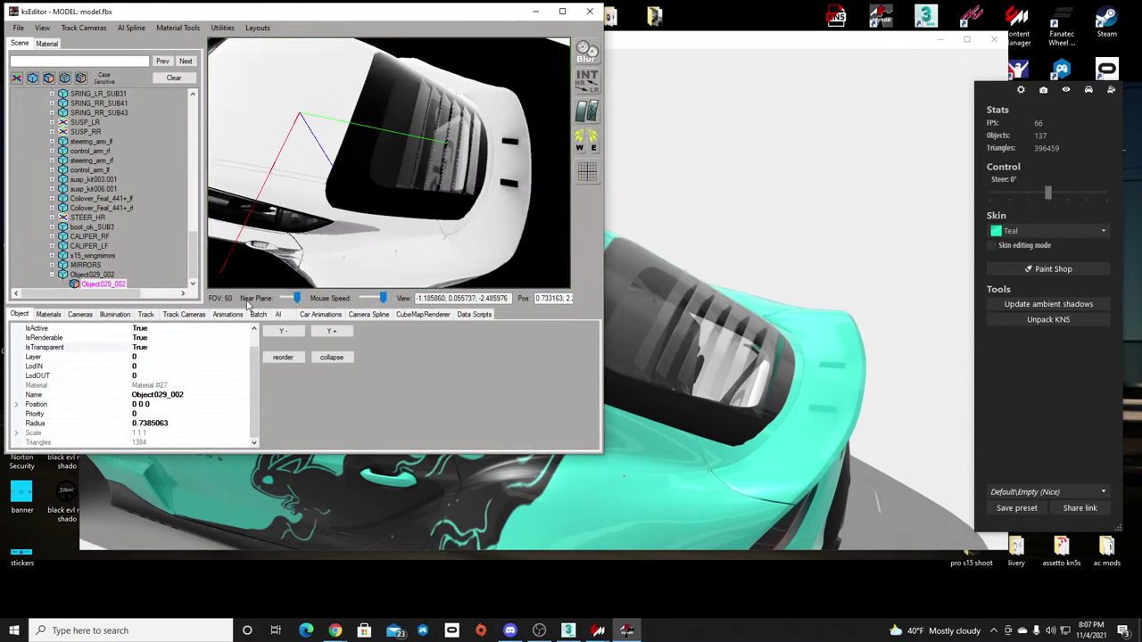
{"action": "left_click", "coordinate": [18, 27]}
{"action": "left_click", "coordinate": [18, 26]}
{"action": "left_click", "coordinate": [18, 27]}
{"action": "mouse_move", "coordinate": [43, 88]}
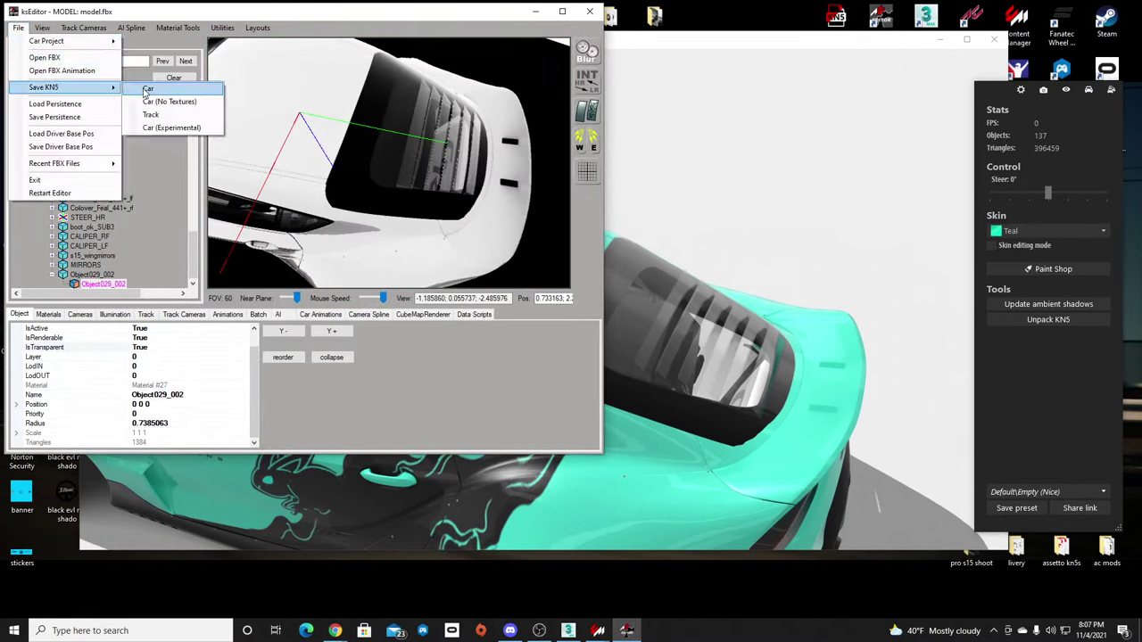
{"action": "left_click", "coordinate": [148, 89]}
{"action": "left_click", "coordinate": [60, 177]}
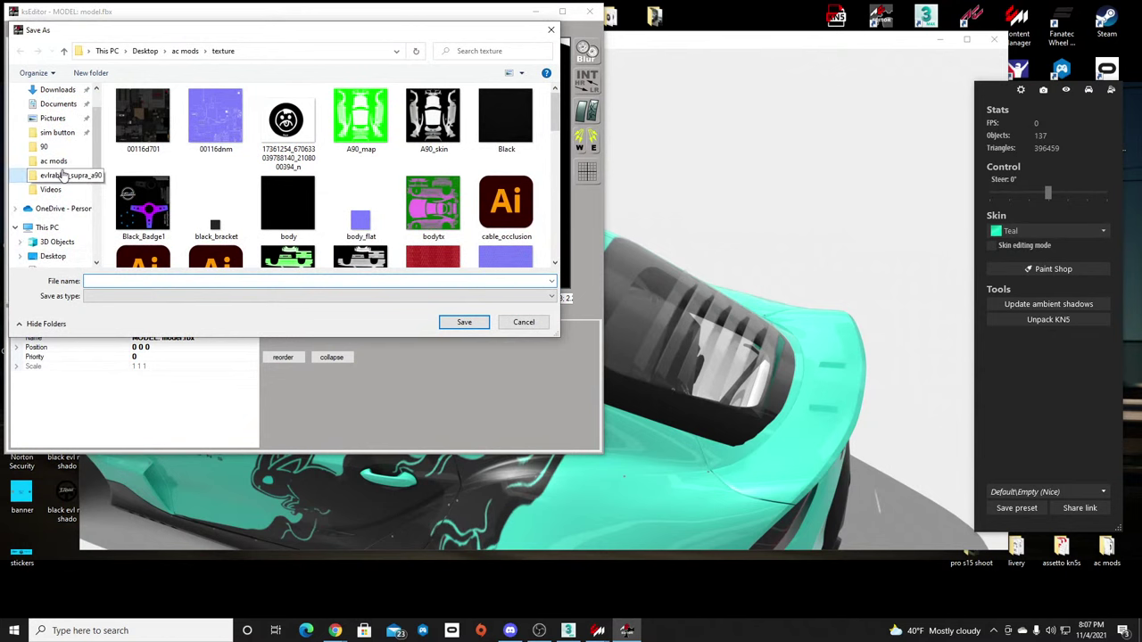
{"action": "double_click", "coordinate": [141, 245]}
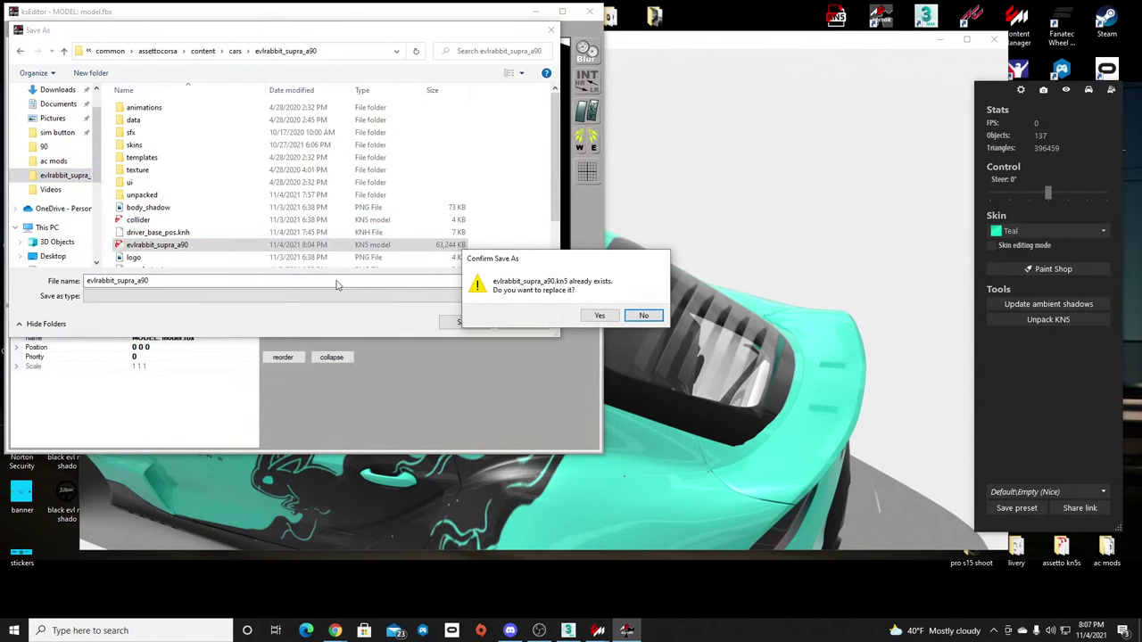
{"action": "left_click", "coordinate": [596, 316]}
{"action": "left_click", "coordinate": [665, 360]}
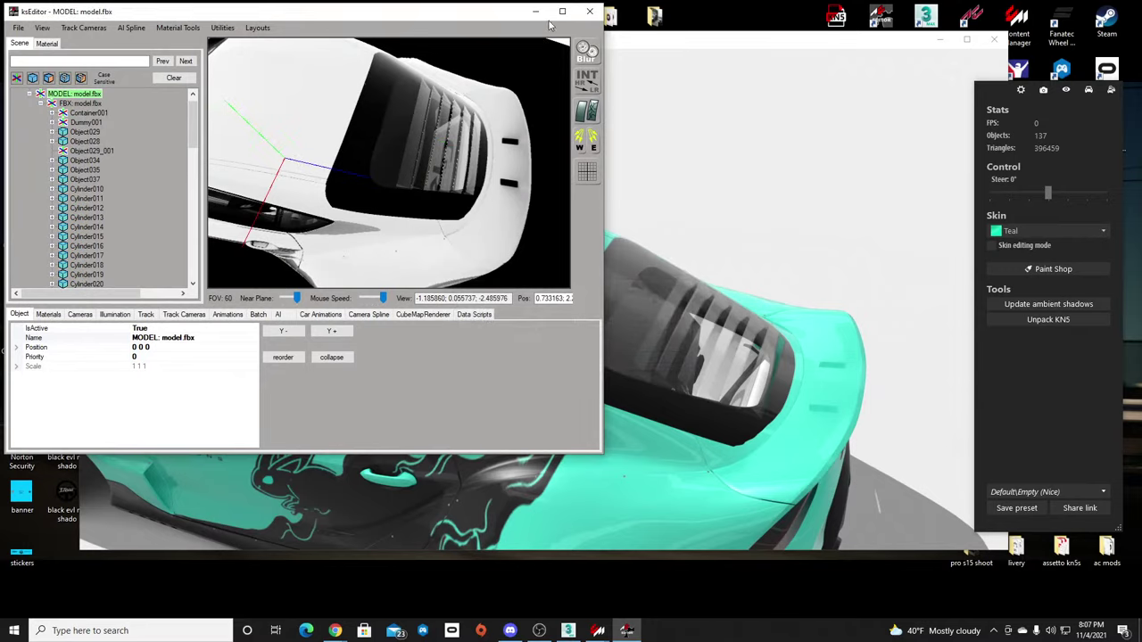
Close ksEditor and the old showroom, and reopen the EvlRabbit Supra A90 in the CM Showroom.
{"action": "left_click", "coordinate": [588, 11]}
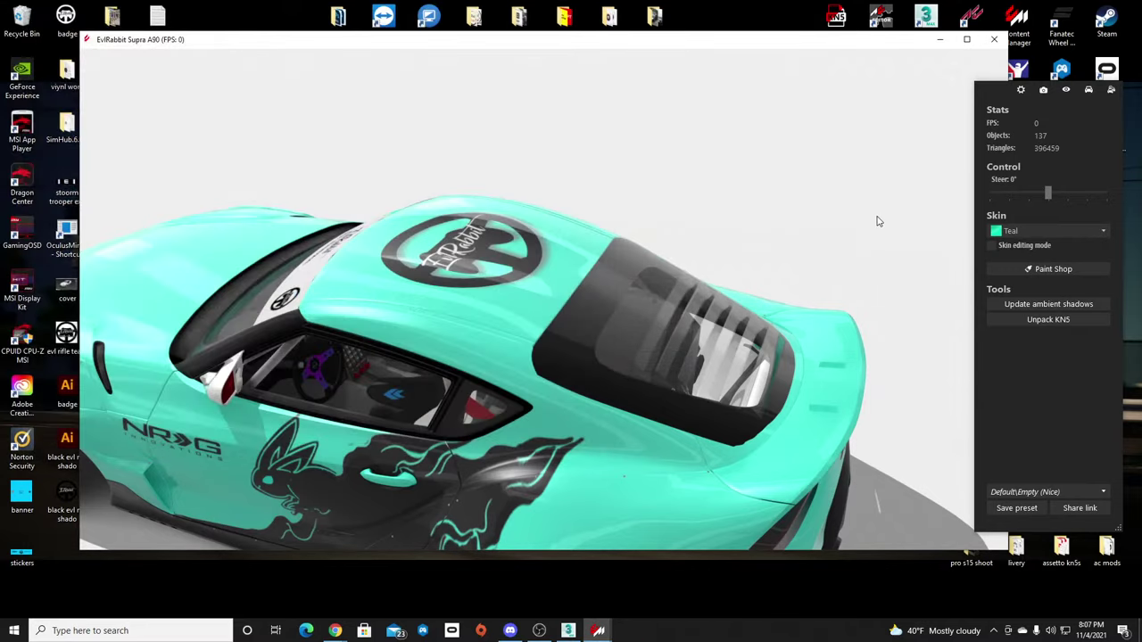
{"action": "left_click", "coordinate": [994, 39]}
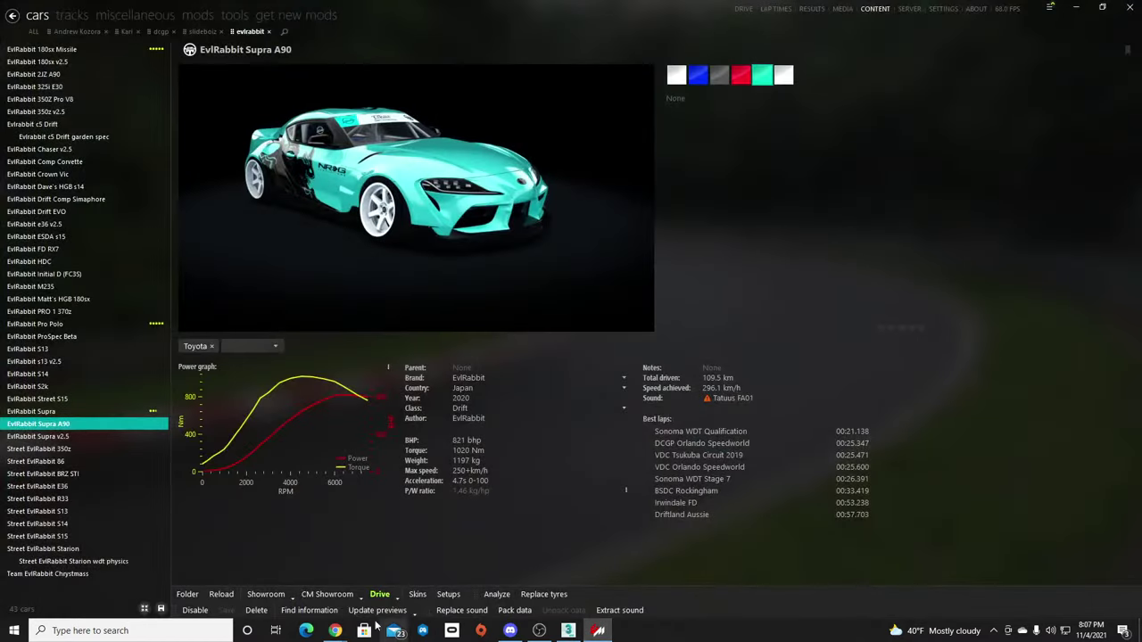
{"action": "left_click", "coordinate": [327, 594]}
Examine the louver and rear glass of the re-exported car from above, behind and the side.
{"action": "left_click_drag", "start_coordinate": [777, 352], "coordinate": [757, 414]}
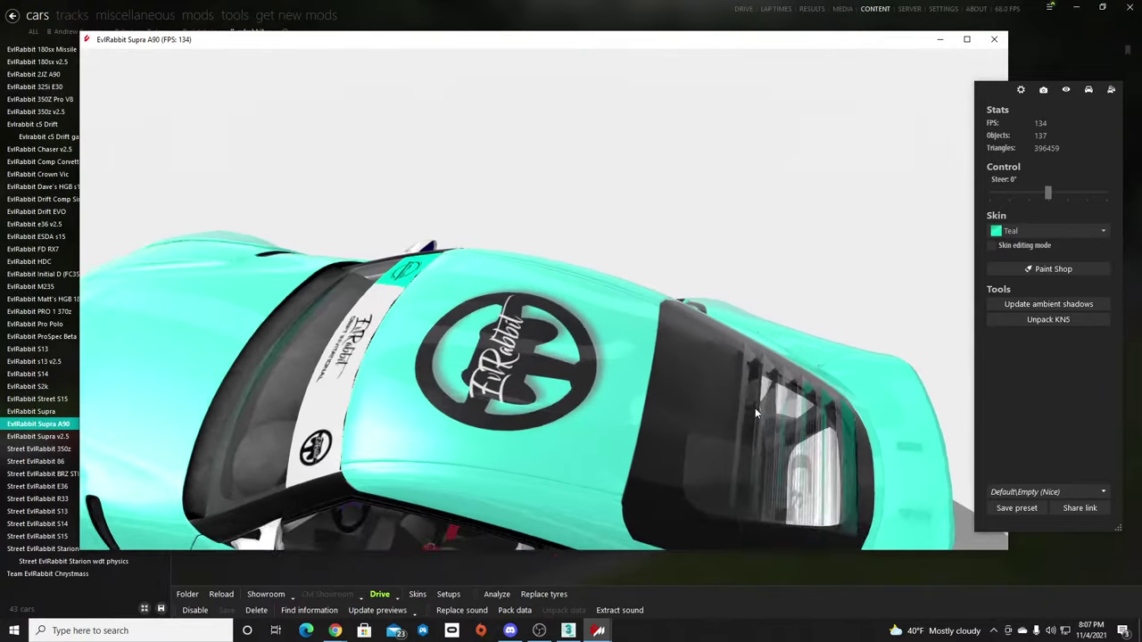
{"action": "middle_click_drag", "start_coordinate": [757, 414], "coordinate": [694, 339]}
{"action": "scroll", "coordinate": [693, 339], "scroll_direction": "up", "scroll_amount": 3}
{"action": "left_click_drag", "start_coordinate": [693, 339], "coordinate": [551, 214]}
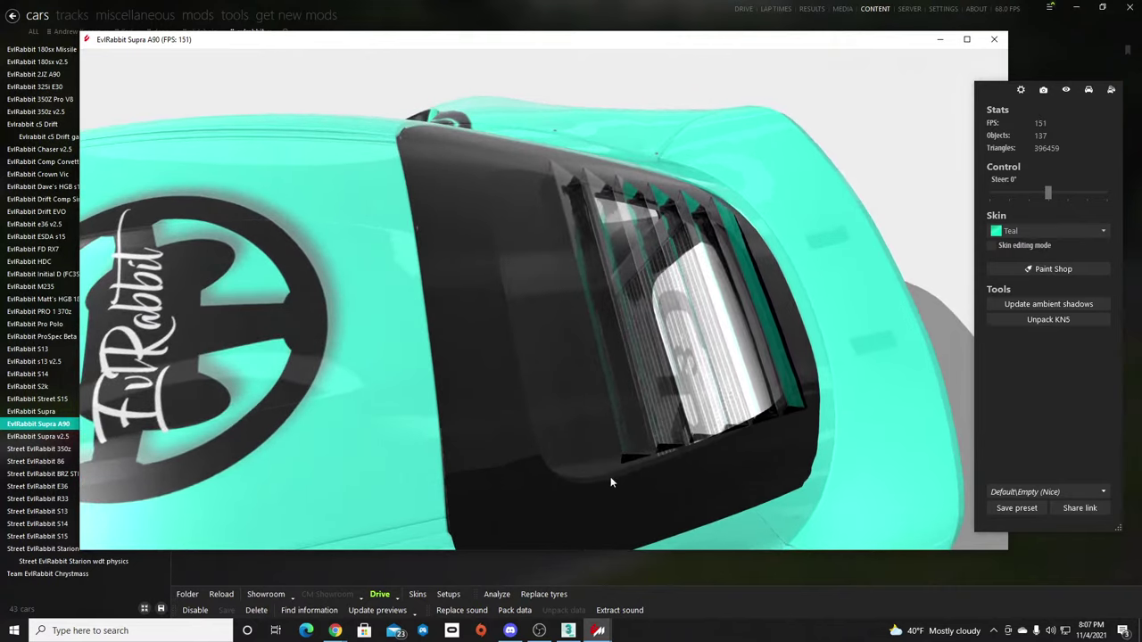
{"action": "left_click_drag", "start_coordinate": [610, 481], "coordinate": [495, 306]}
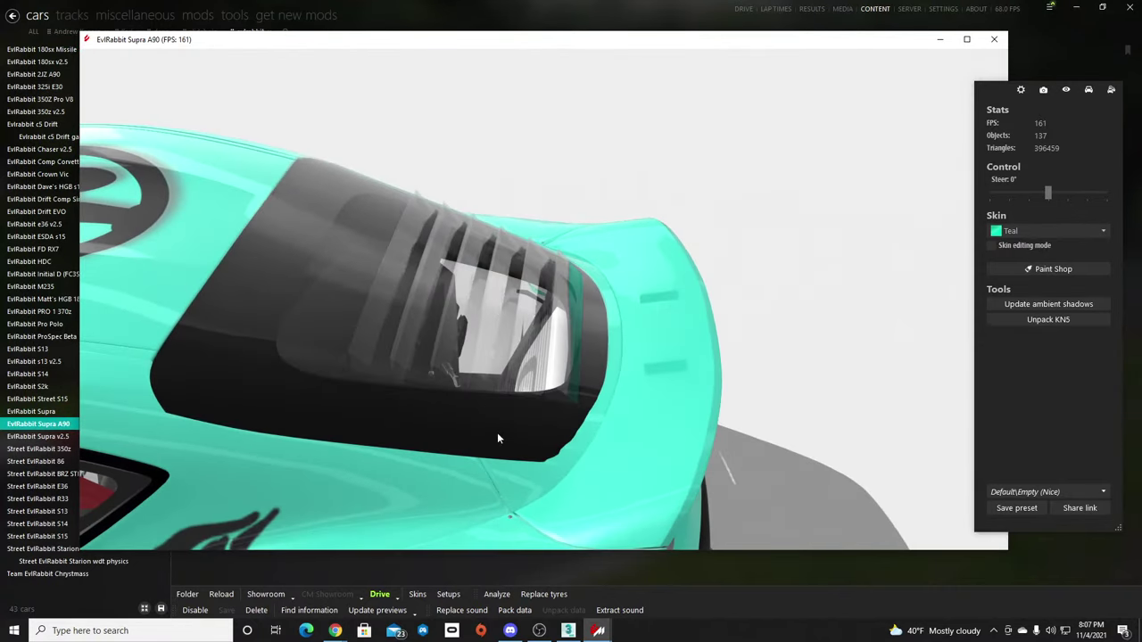
{"action": "left_click_drag", "start_coordinate": [497, 438], "coordinate": [739, 377]}
{"action": "scroll", "coordinate": [651, 396], "scroll_direction": "down", "scroll_amount": 6}
{"action": "middle_click_drag", "start_coordinate": [619, 379], "coordinate": [698, 330]}
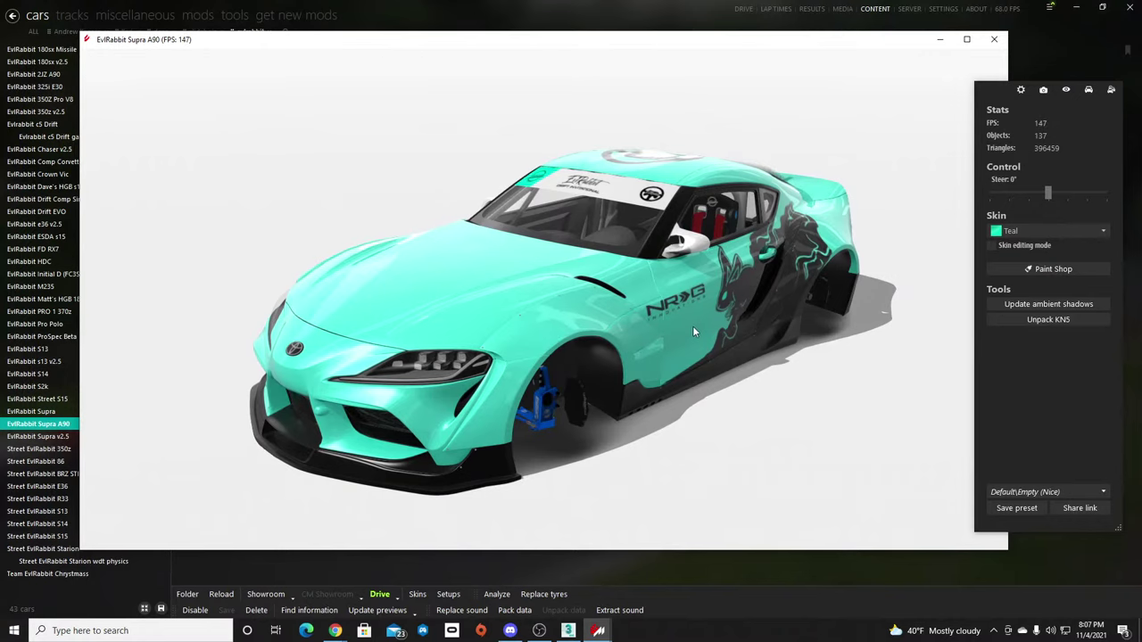
{"action": "left_click_drag", "start_coordinate": [833, 292], "coordinate": [828, 326]}
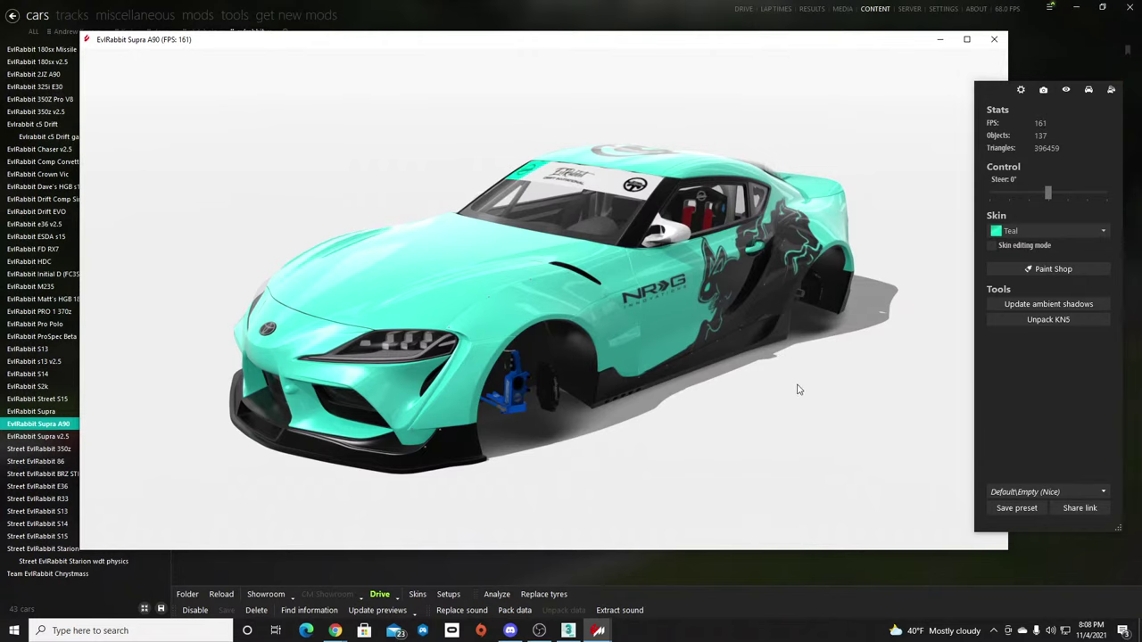
{"action": "left_click_drag", "start_coordinate": [798, 387], "coordinate": [773, 398]}
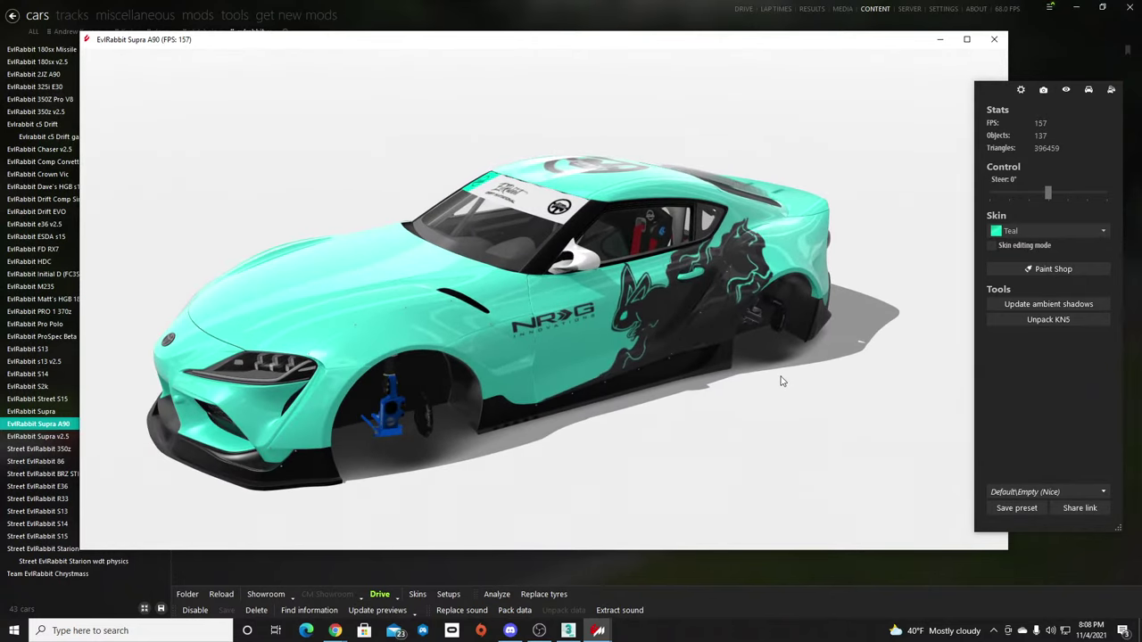
{"action": "left_click_drag", "start_coordinate": [684, 338], "coordinate": [706, 326]}
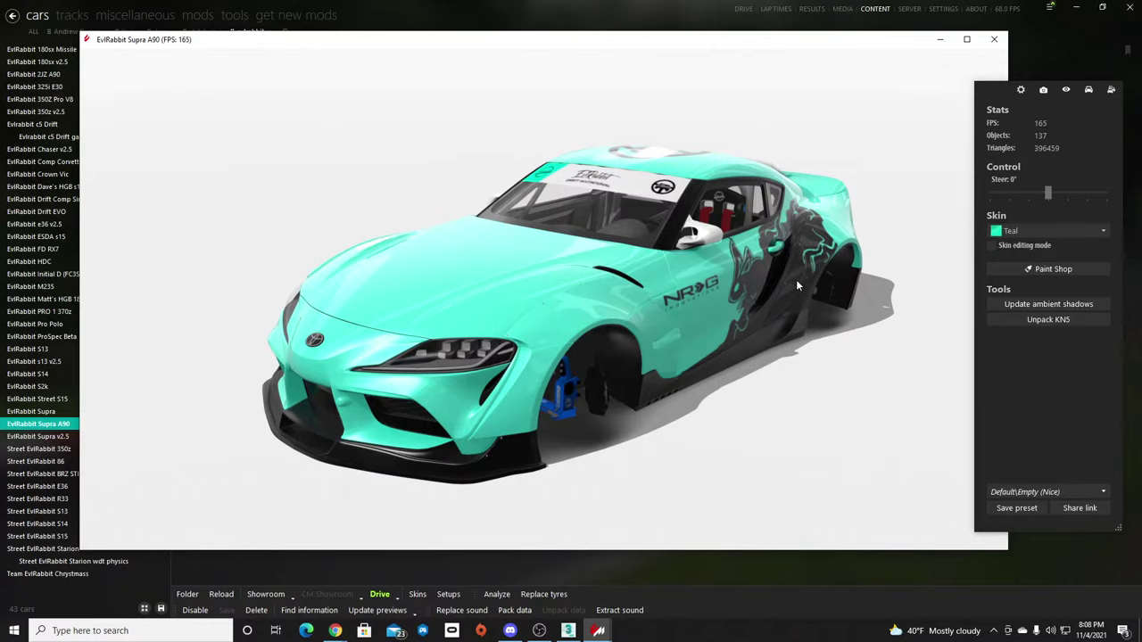
{"action": "mouse_move", "coordinate": [830, 263]}
{"action": "left_mouse_down"}
{"action": "mouse_move", "coordinate": [749, 259]}
{"action": "mouse_move", "coordinate": [837, 281]}
{"action": "left_mouse_up"}
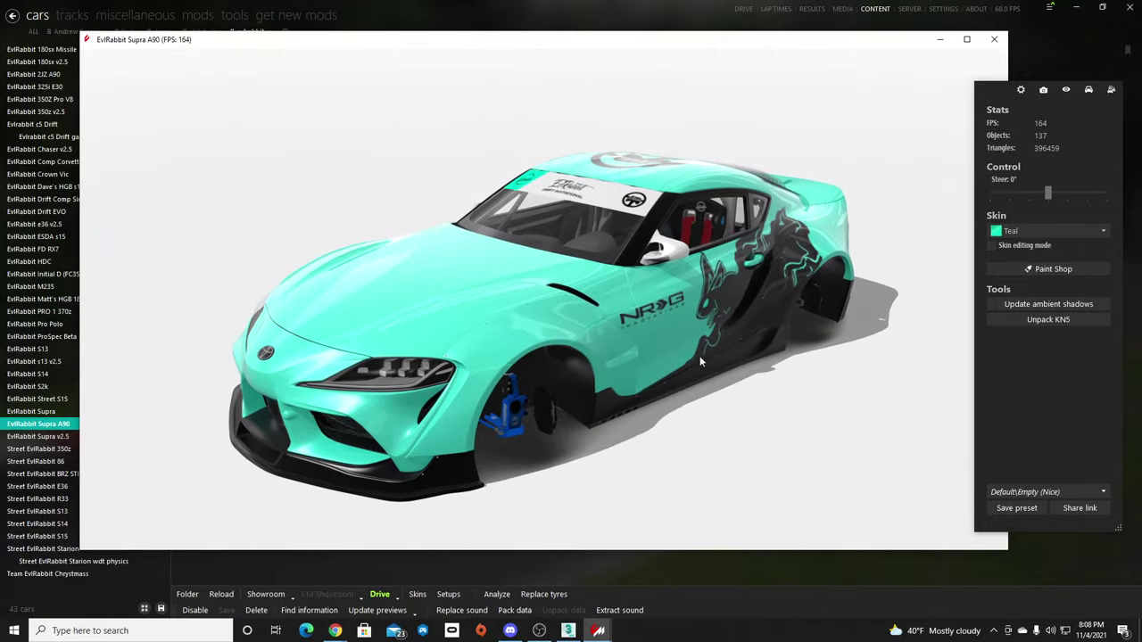
{"action": "middle_click_drag", "start_coordinate": [700, 357], "coordinate": [753, 346]}
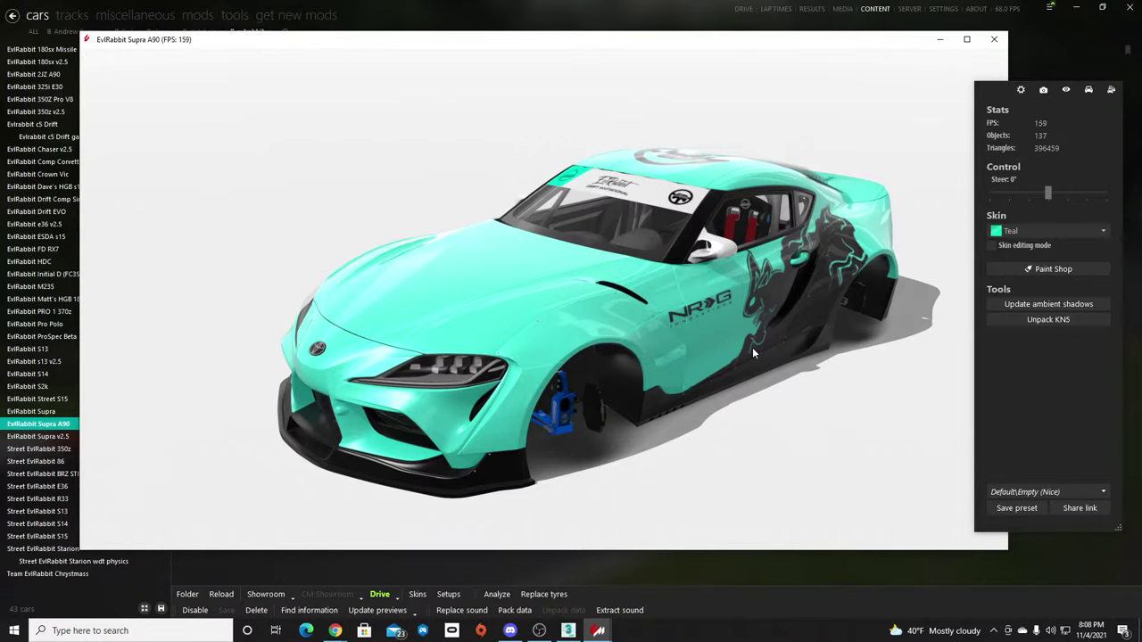
{"action": "left_click_drag", "start_coordinate": [752, 352], "coordinate": [730, 332]}
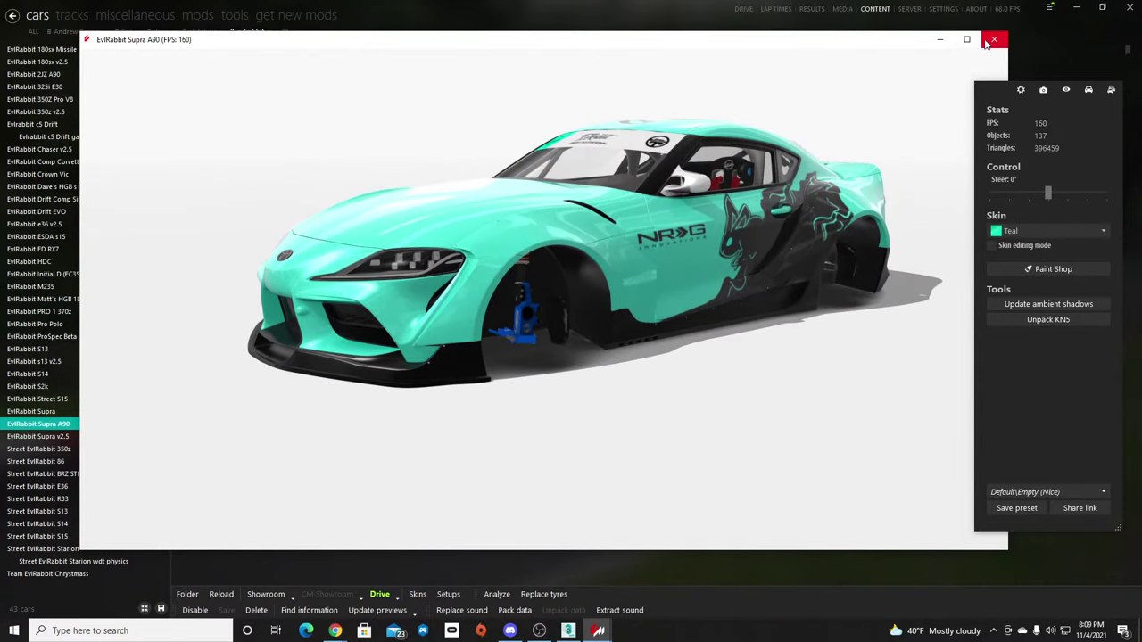
Close the showroom, choose ADC Klutch Kickers - Ermerald Coast Dragway as the drive track, and launch a drive with the EvlRabbit Supra A90.
{"action": "left_click", "coordinate": [994, 38]}
{"action": "left_click", "coordinate": [744, 10]}
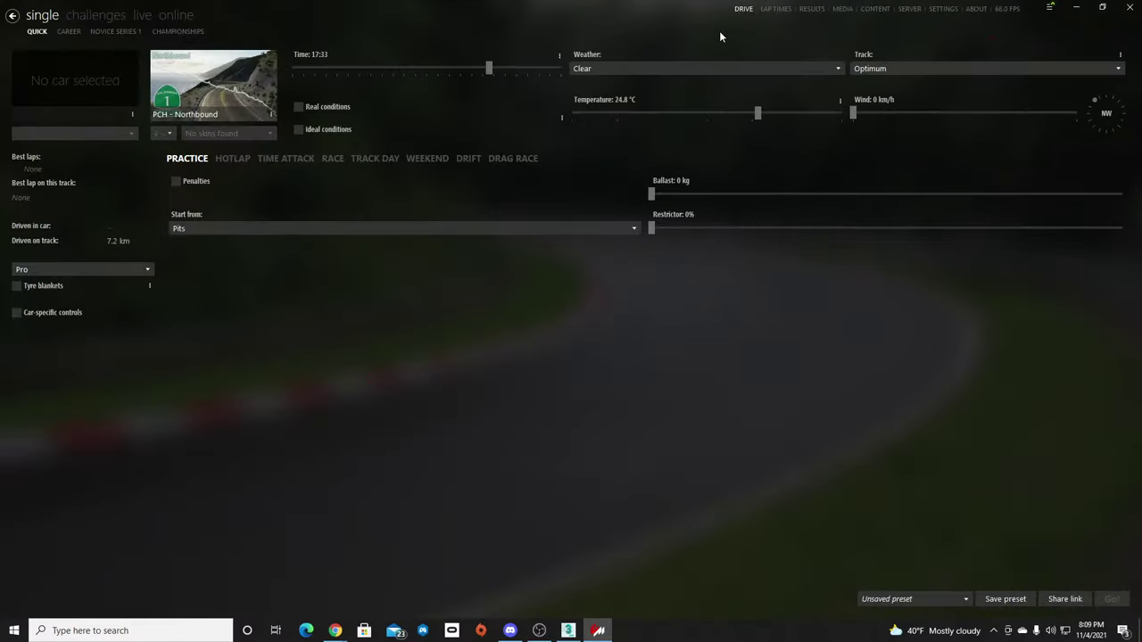
{"action": "left_click", "coordinate": [241, 108]}
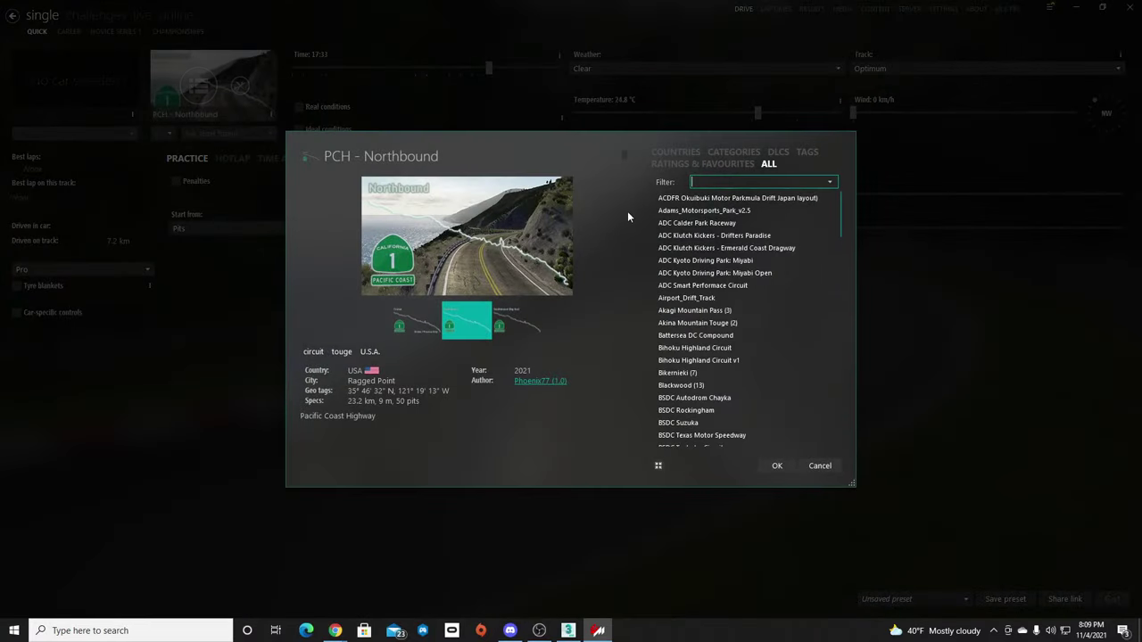
{"action": "left_click", "coordinate": [687, 248]}
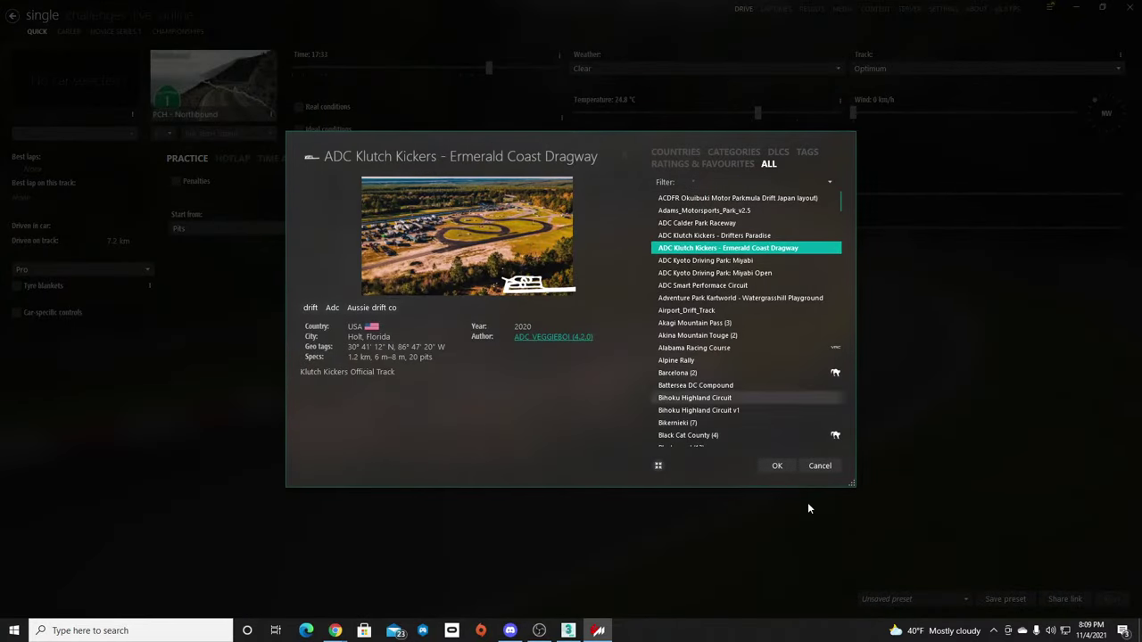
{"action": "left_click", "coordinate": [777, 465]}
{"action": "left_click", "coordinate": [876, 9]}
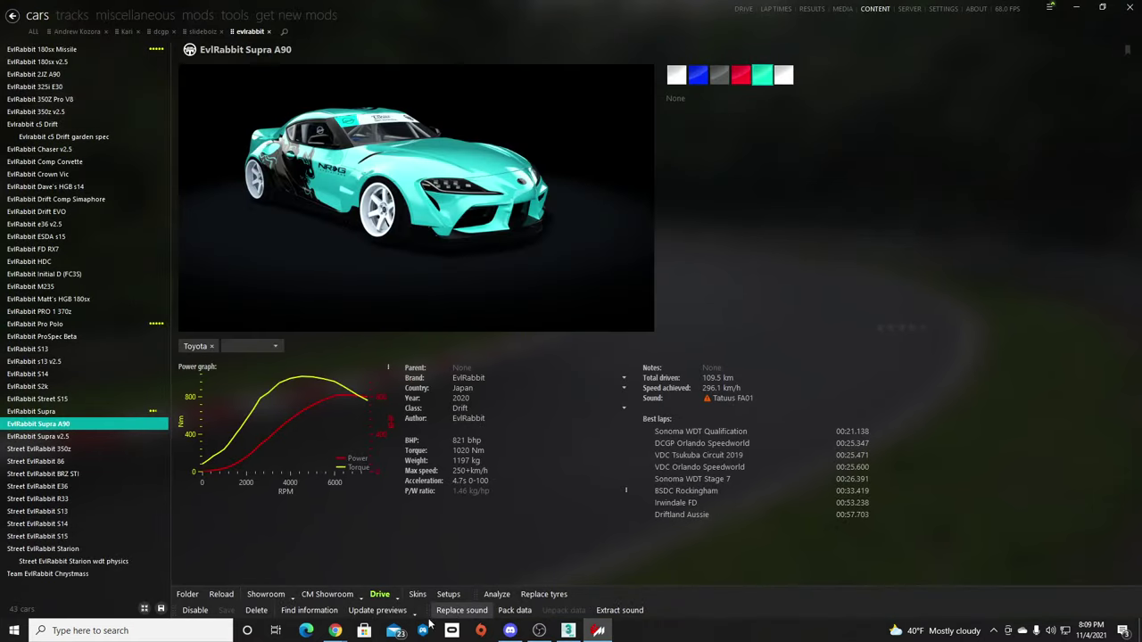
{"action": "left_click", "coordinate": [380, 596]}
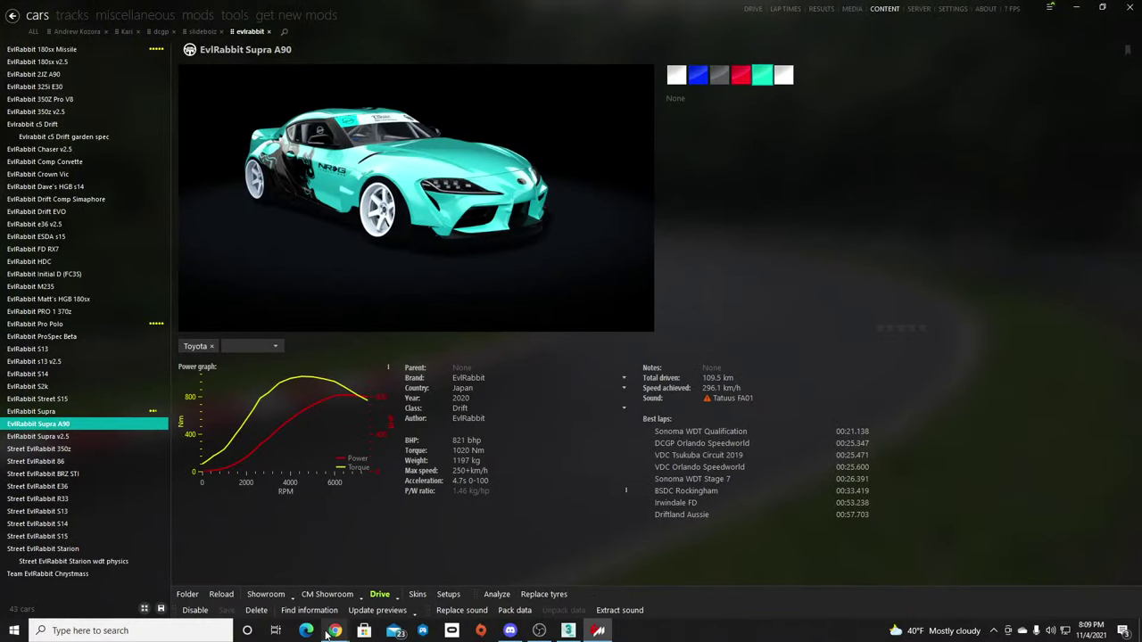
Open the data folder of evlrabbit_supra_a90, review its car configuration file in Notepad and close the file.
{"action": "mouse_move", "coordinate": [334, 630]}
{"action": "left_click", "coordinate": [198, 592]}
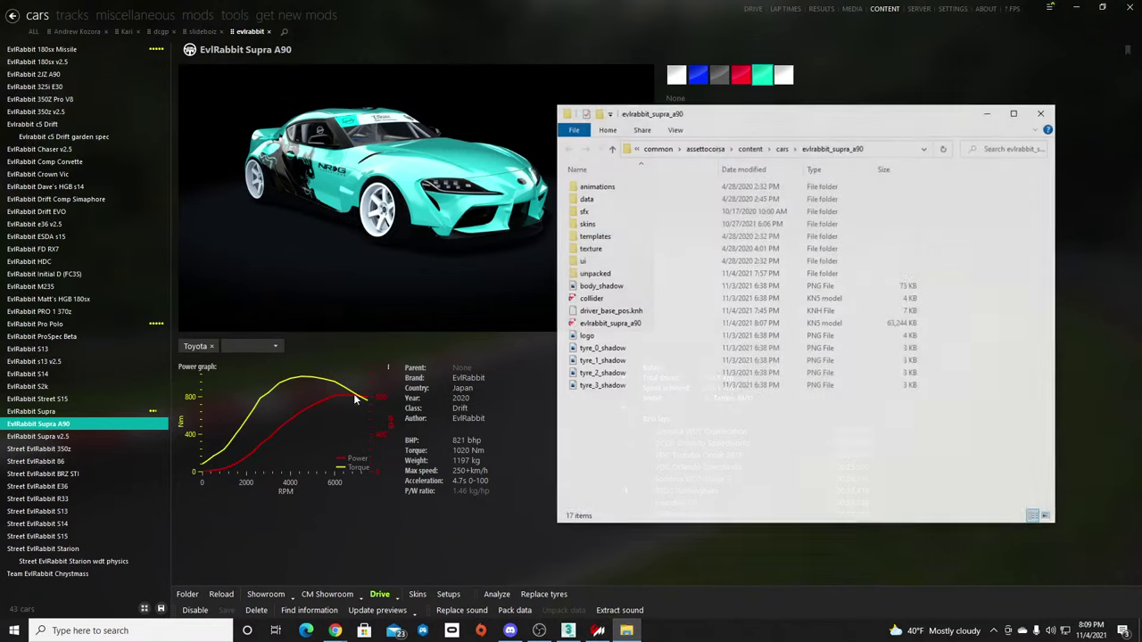
{"action": "double_click", "coordinate": [594, 199]}
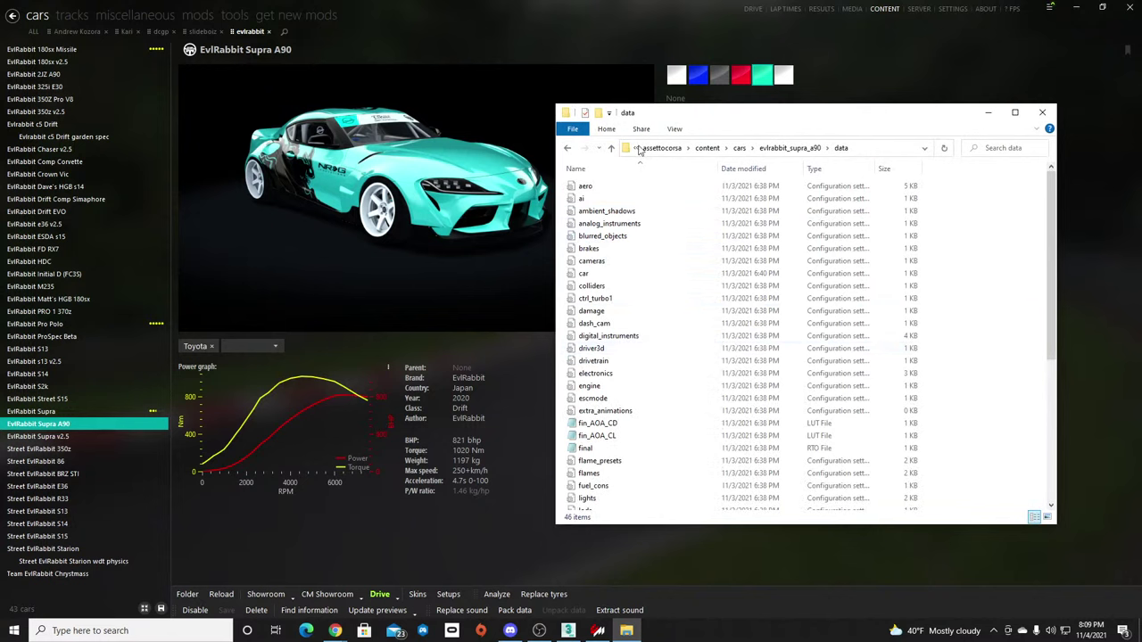
{"action": "double_click", "coordinate": [584, 273]}
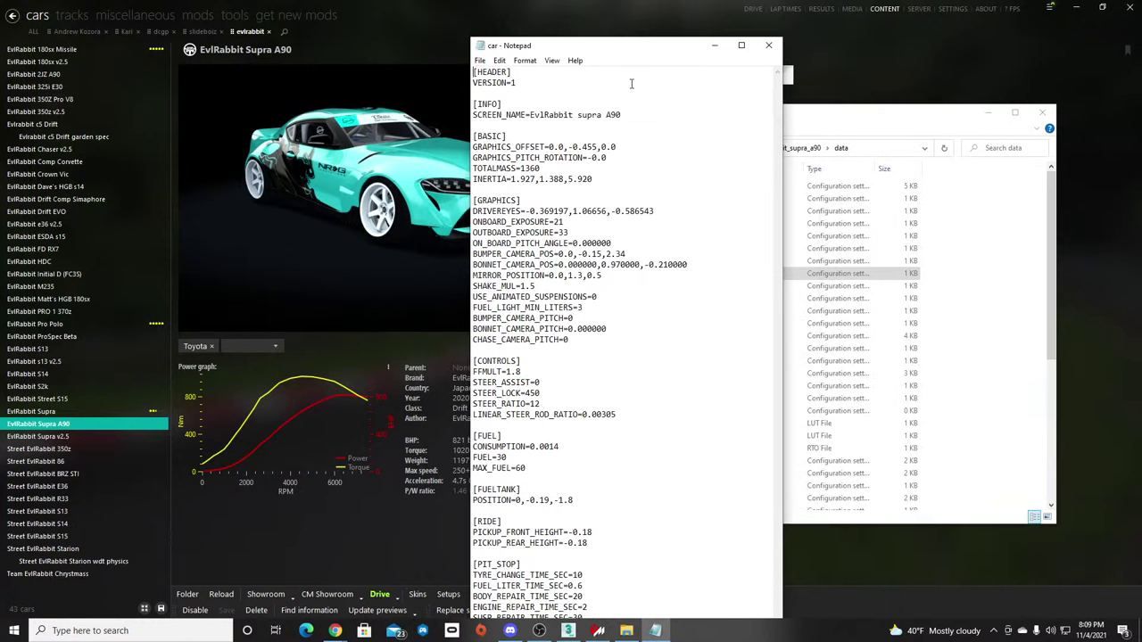
{"action": "left_click", "coordinate": [766, 46]}
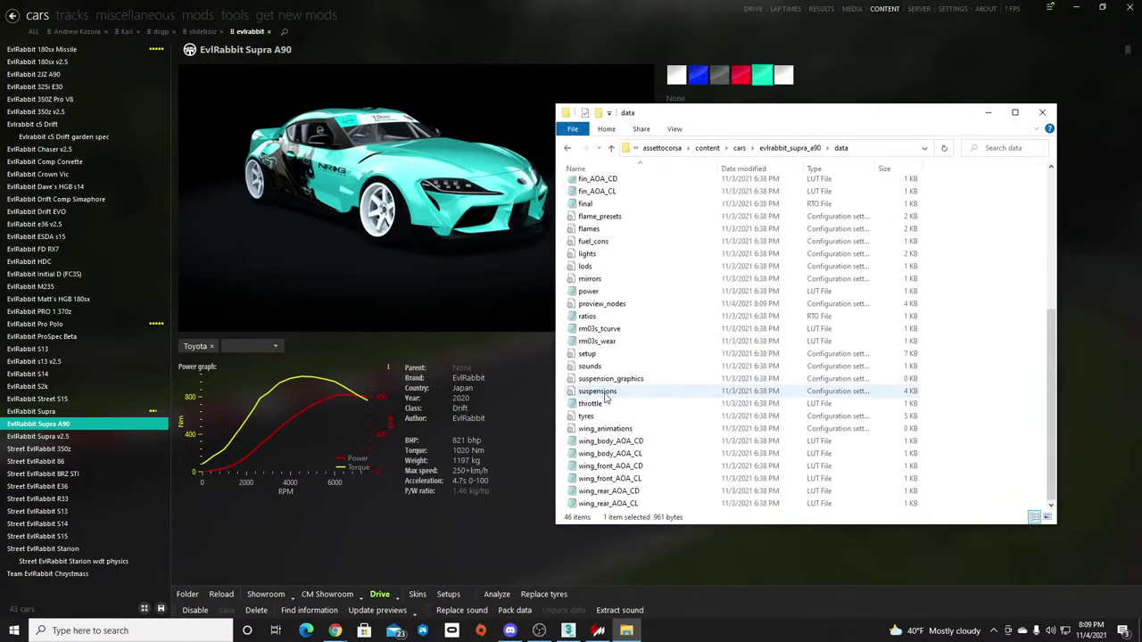
Examine the front and rear suspension settings in the data folder's suspensions file, close it and return to Content Manager.
{"action": "double_click", "coordinate": [587, 393]}
{"action": "scroll", "coordinate": [675, 306], "scroll_direction": "right", "scroll_amount": 6}
{"action": "scroll", "coordinate": [656, 392], "scroll_direction": "left", "scroll_amount": 6}
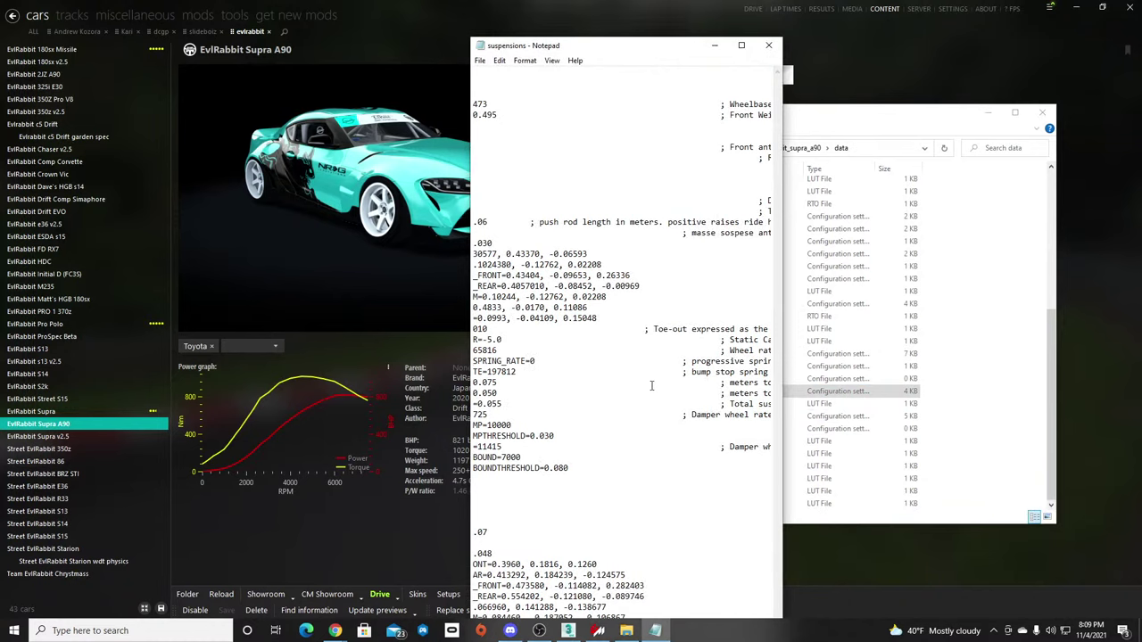
{"action": "mouse_move", "coordinate": [631, 52]}
{"action": "left_mouse_down"}
{"action": "mouse_move", "coordinate": [640, 12]}
{"action": "mouse_move", "coordinate": [639, 33]}
{"action": "left_mouse_up"}
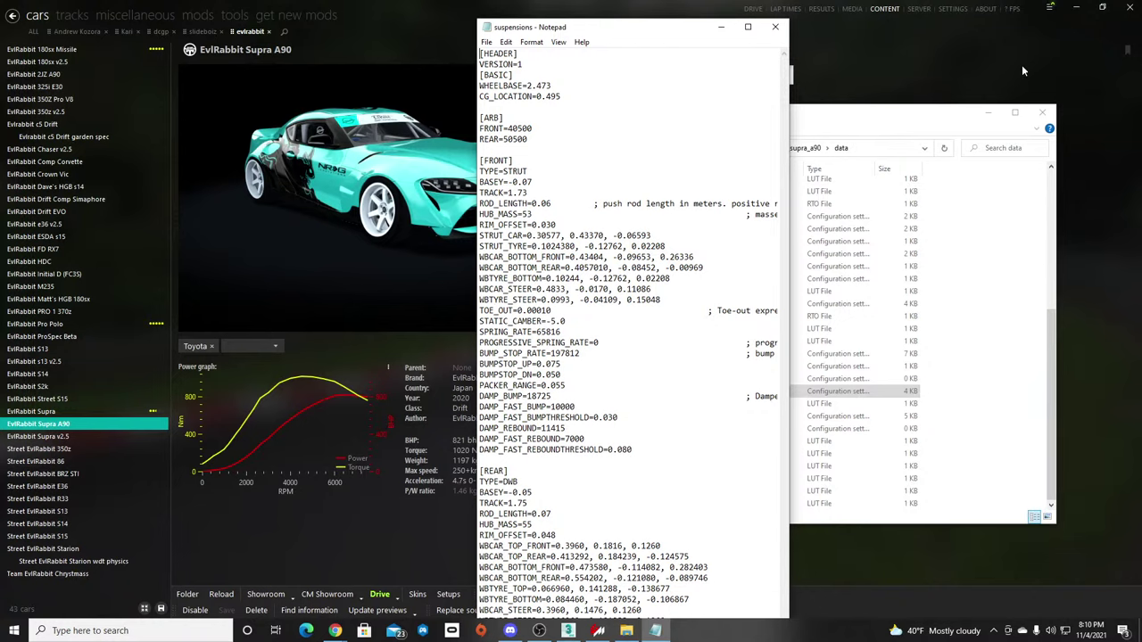
{"action": "left_click_drag", "start_coordinate": [654, 29], "coordinate": [606, 30]}
{"action": "left_click", "coordinate": [598, 631]}
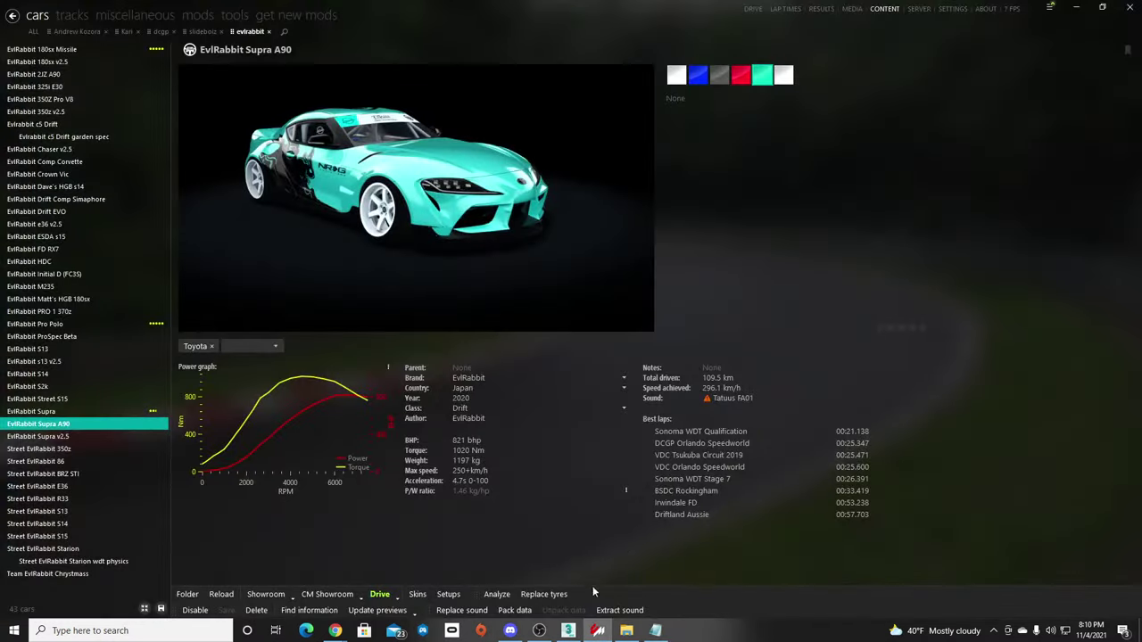
{"action": "left_click", "coordinate": [655, 631]}
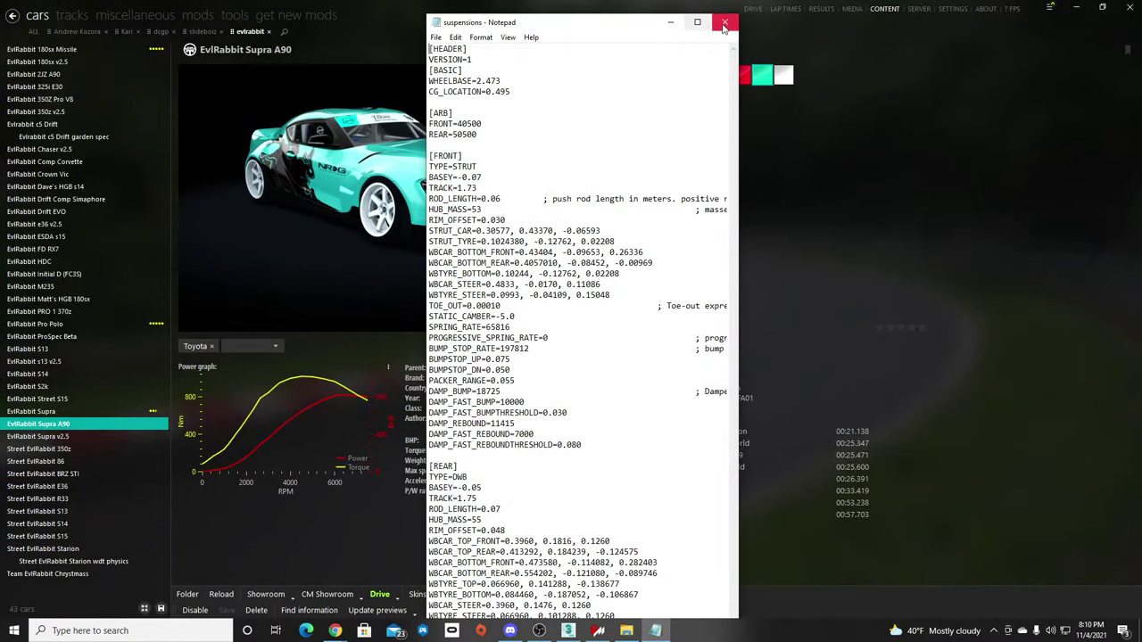
{"action": "left_click", "coordinate": [688, 30]}
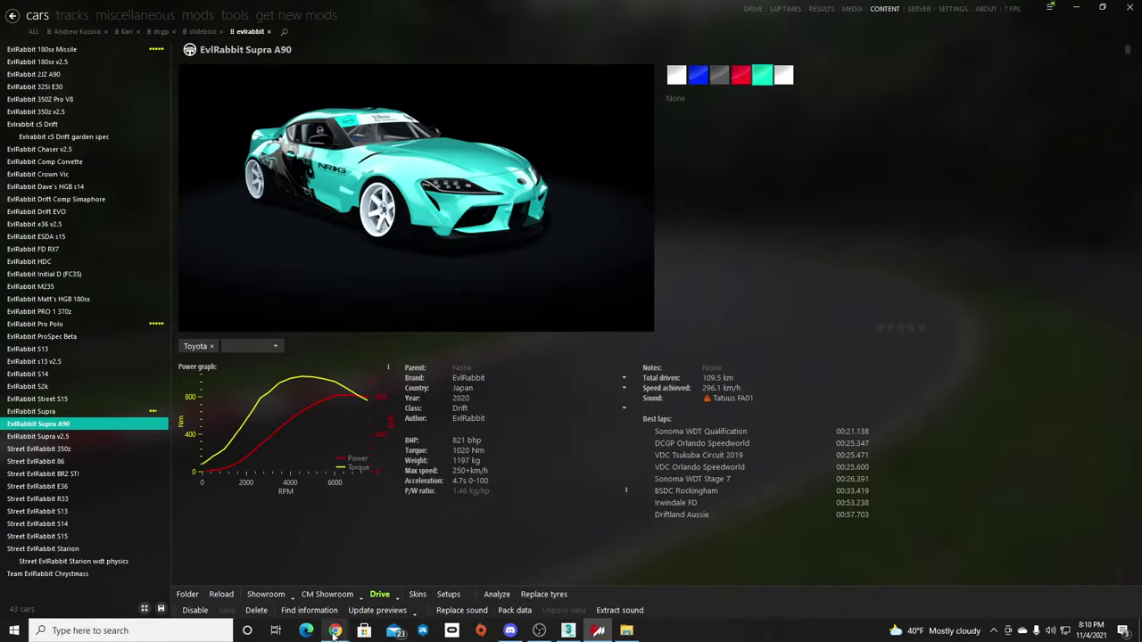
{"action": "mouse_move", "coordinate": [335, 631]}
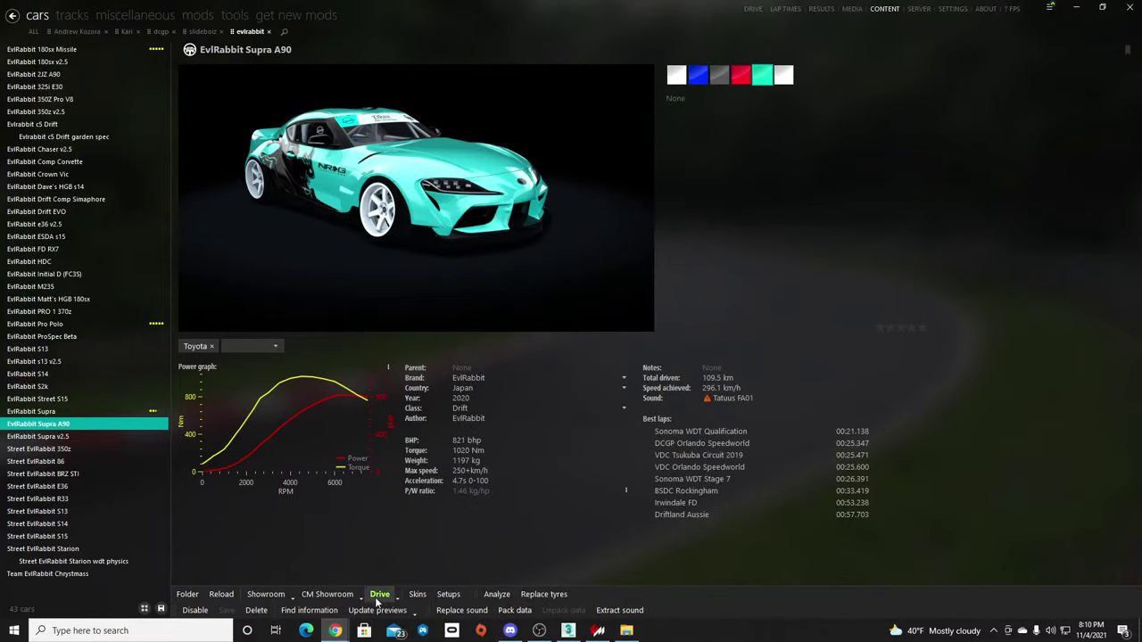